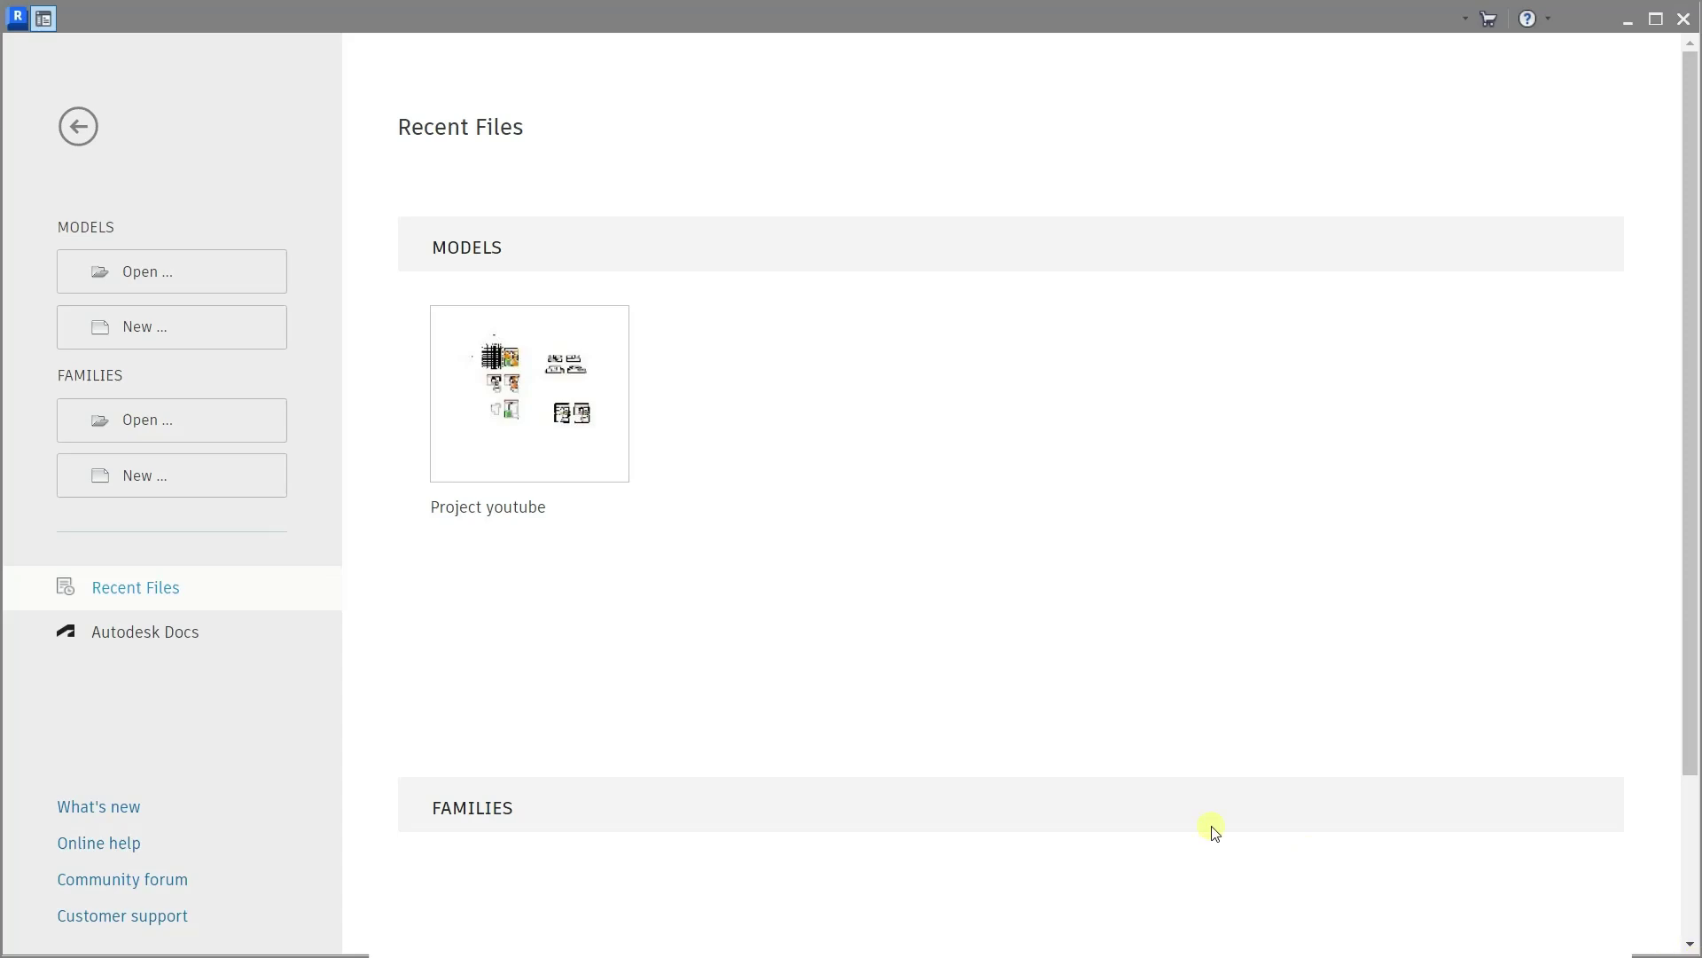
# Open Project youtube from Recent Files and scroll Properties to the Discipline row
pyautogui.click(503, 373)
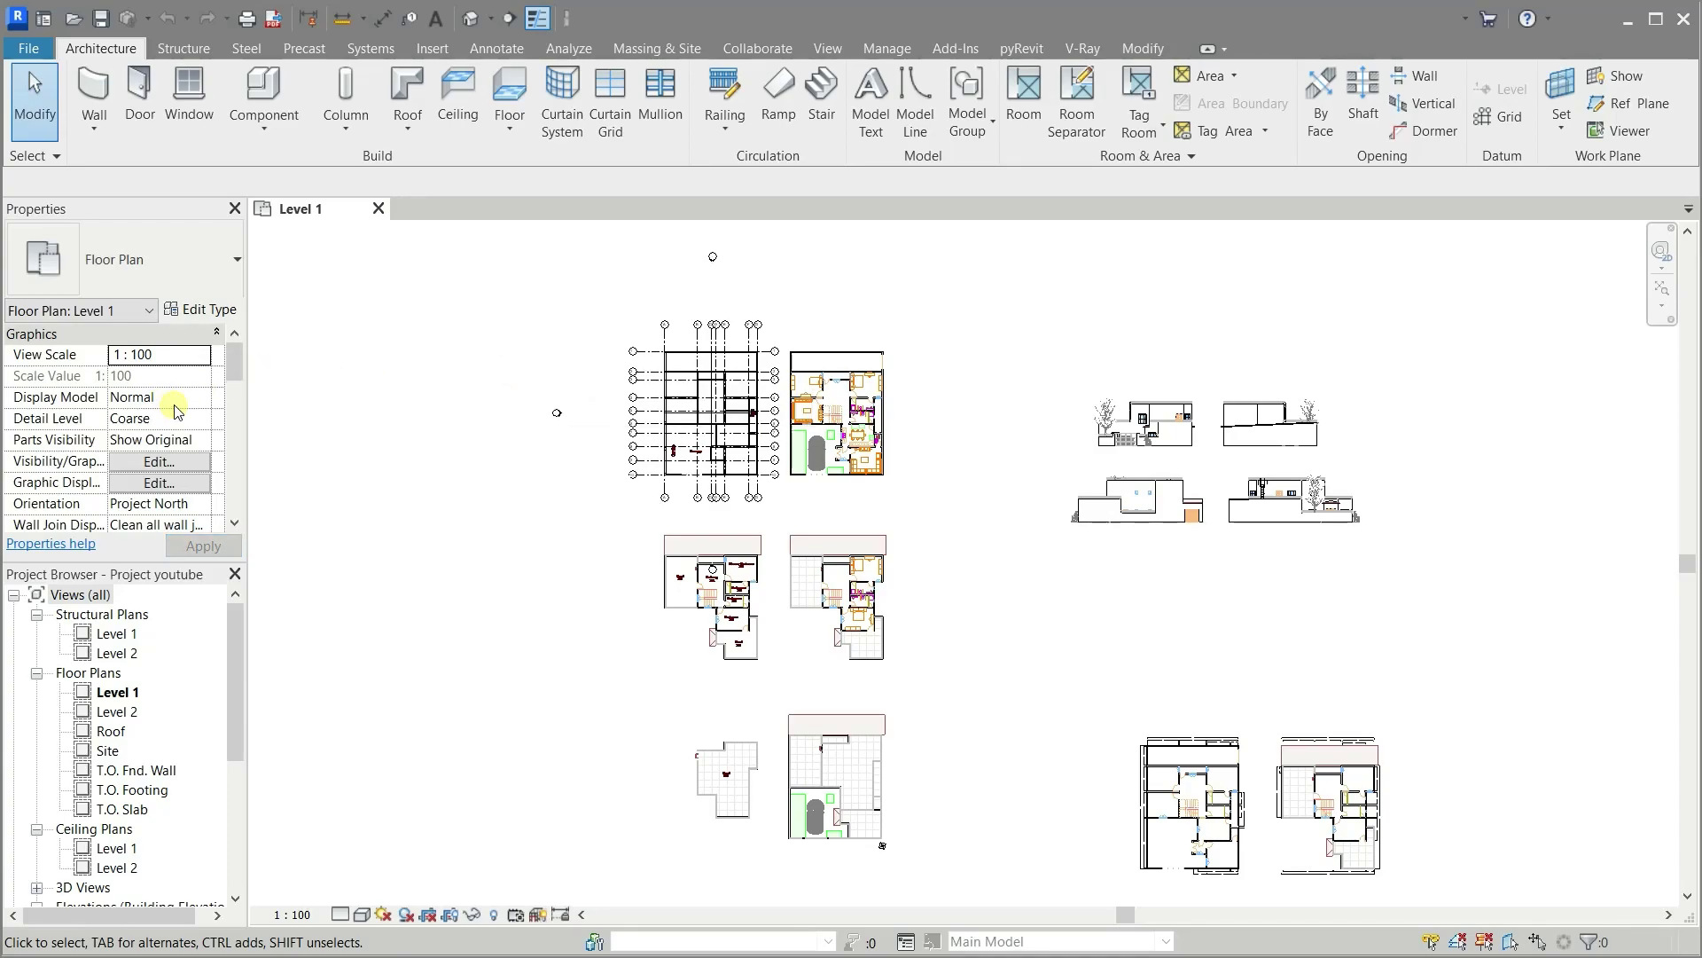
pyautogui.scroll(-1, 176, 410)
pyautogui.scroll(-1, 176, 409)
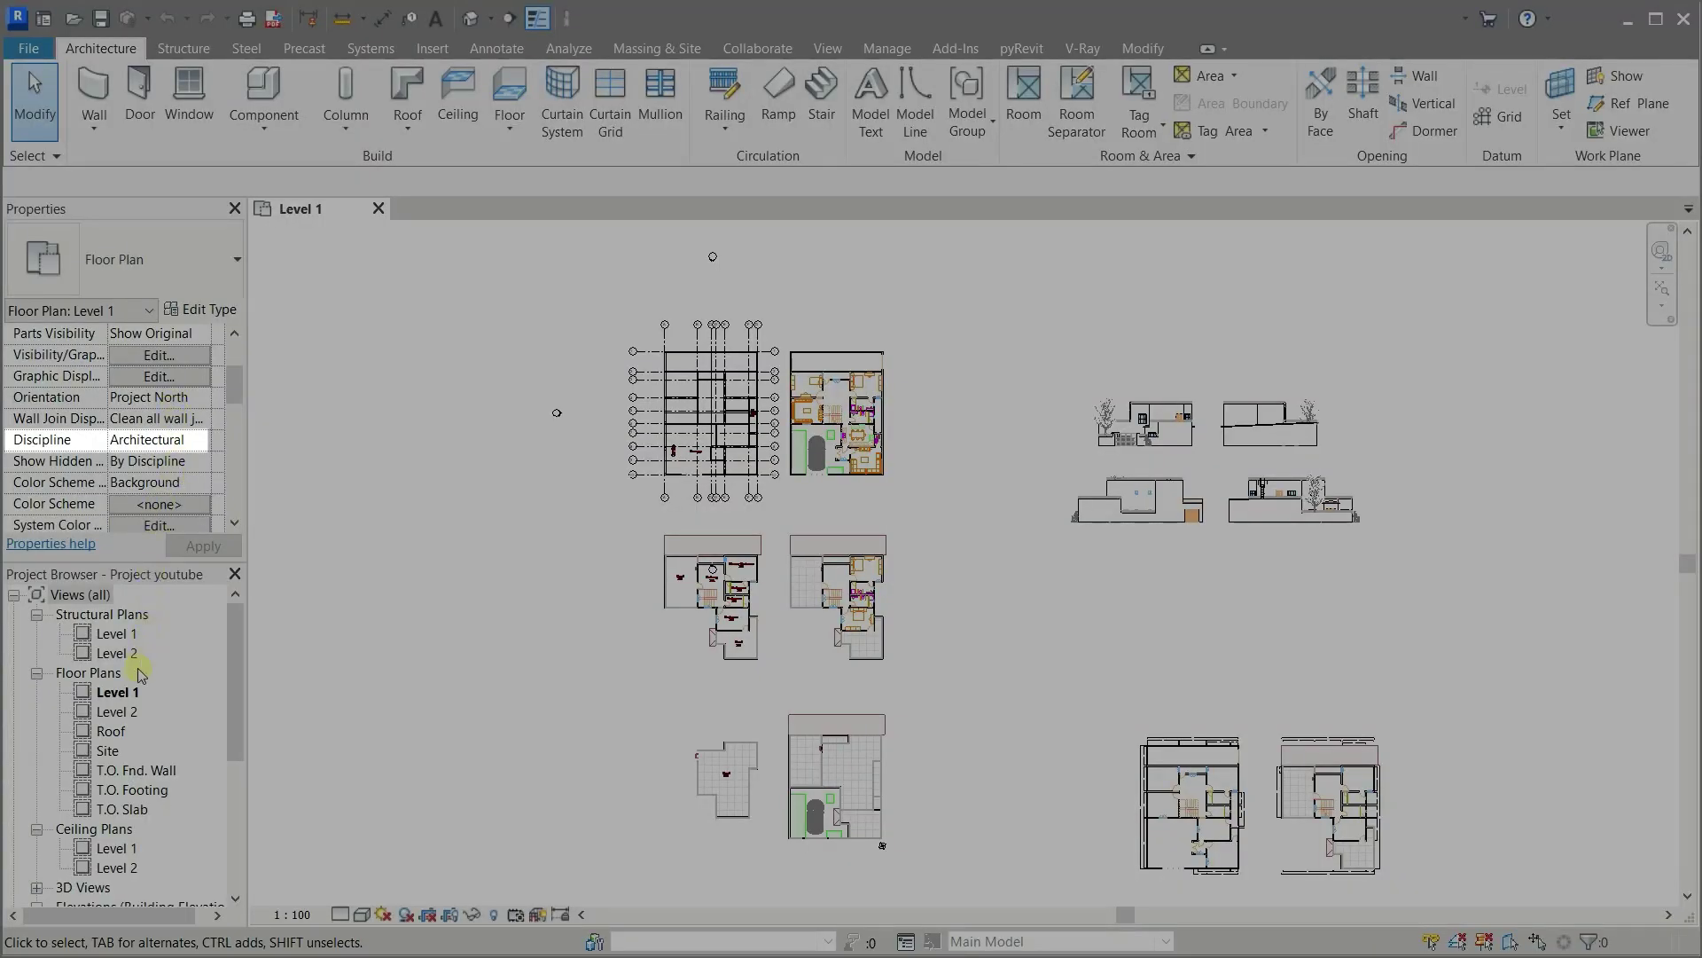
# Set the Level 2 floor plan's Discipline to Architectural, then open the Level 1 structural plan
pyautogui.doubleClick(125, 717)
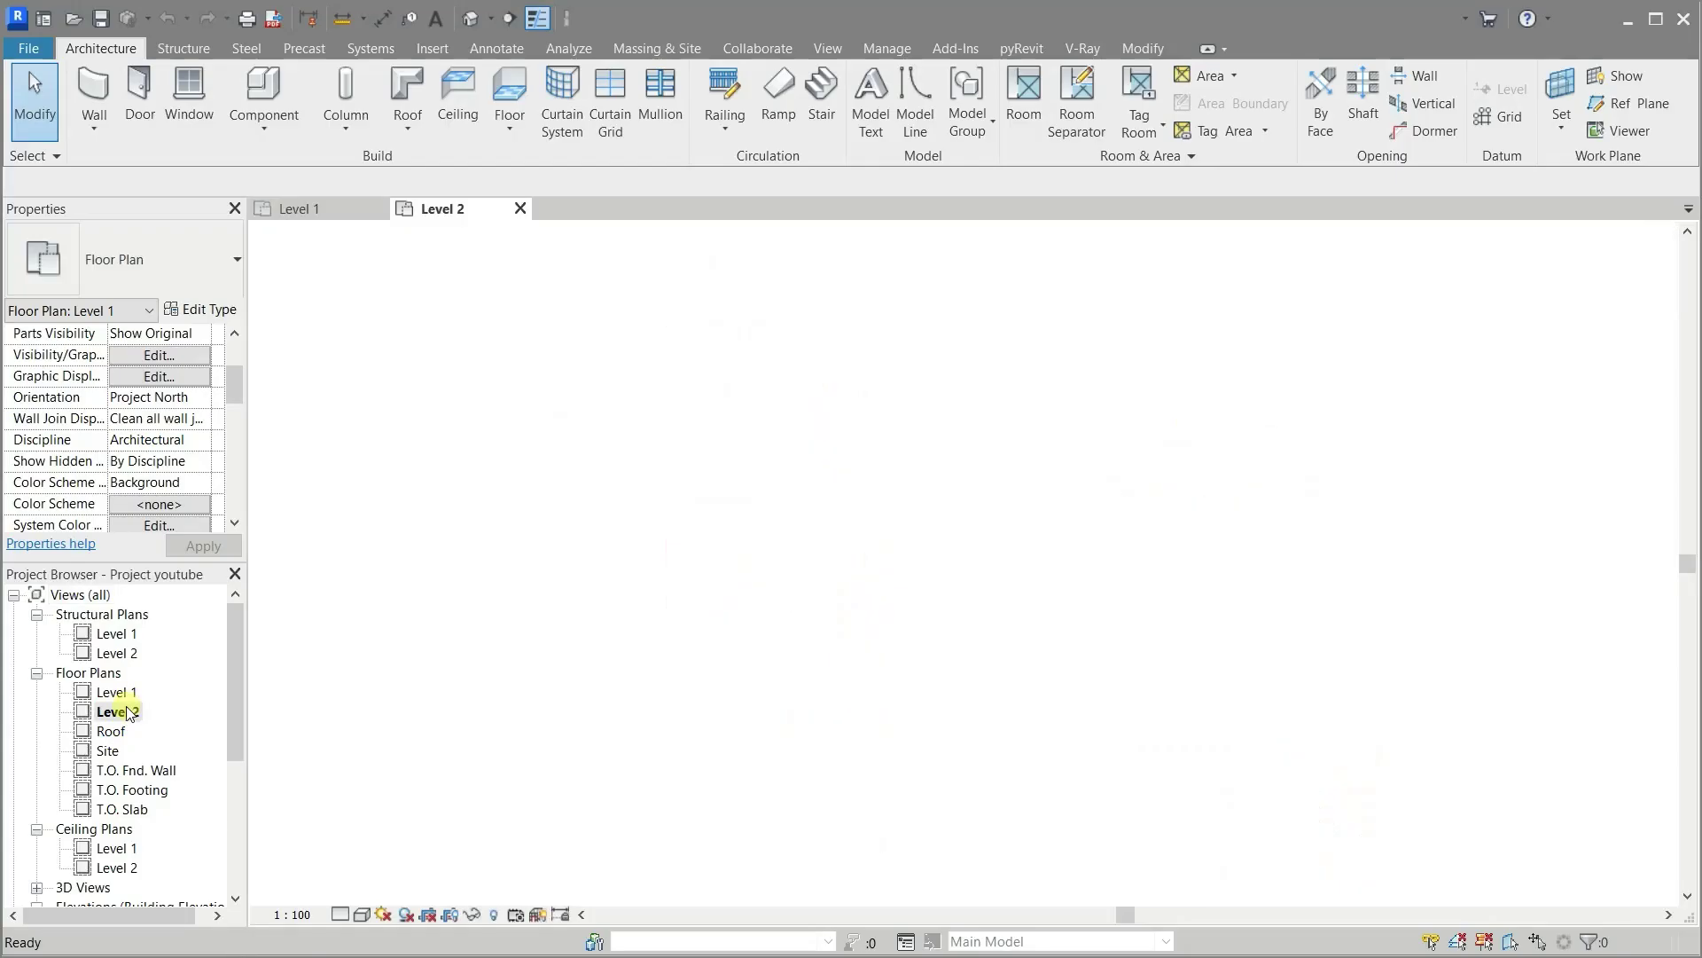
pyautogui.scroll(-2, 550, 444)
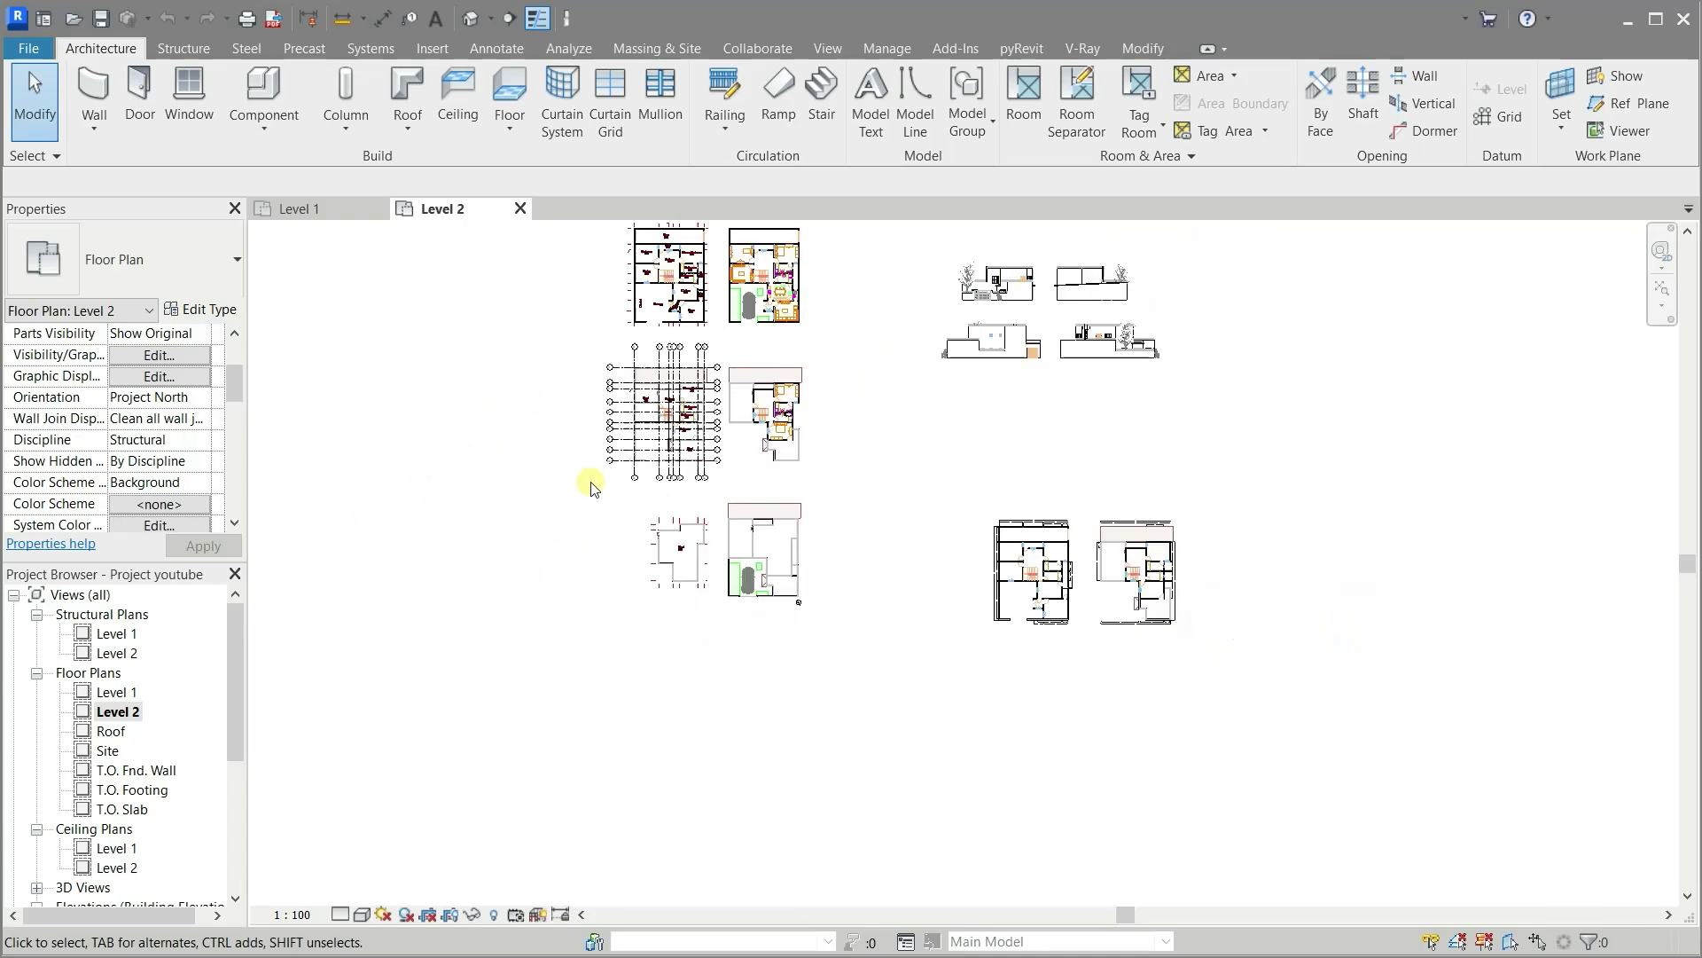
pyautogui.scroll(1, 561, 403)
pyautogui.scroll(1, 551, 372)
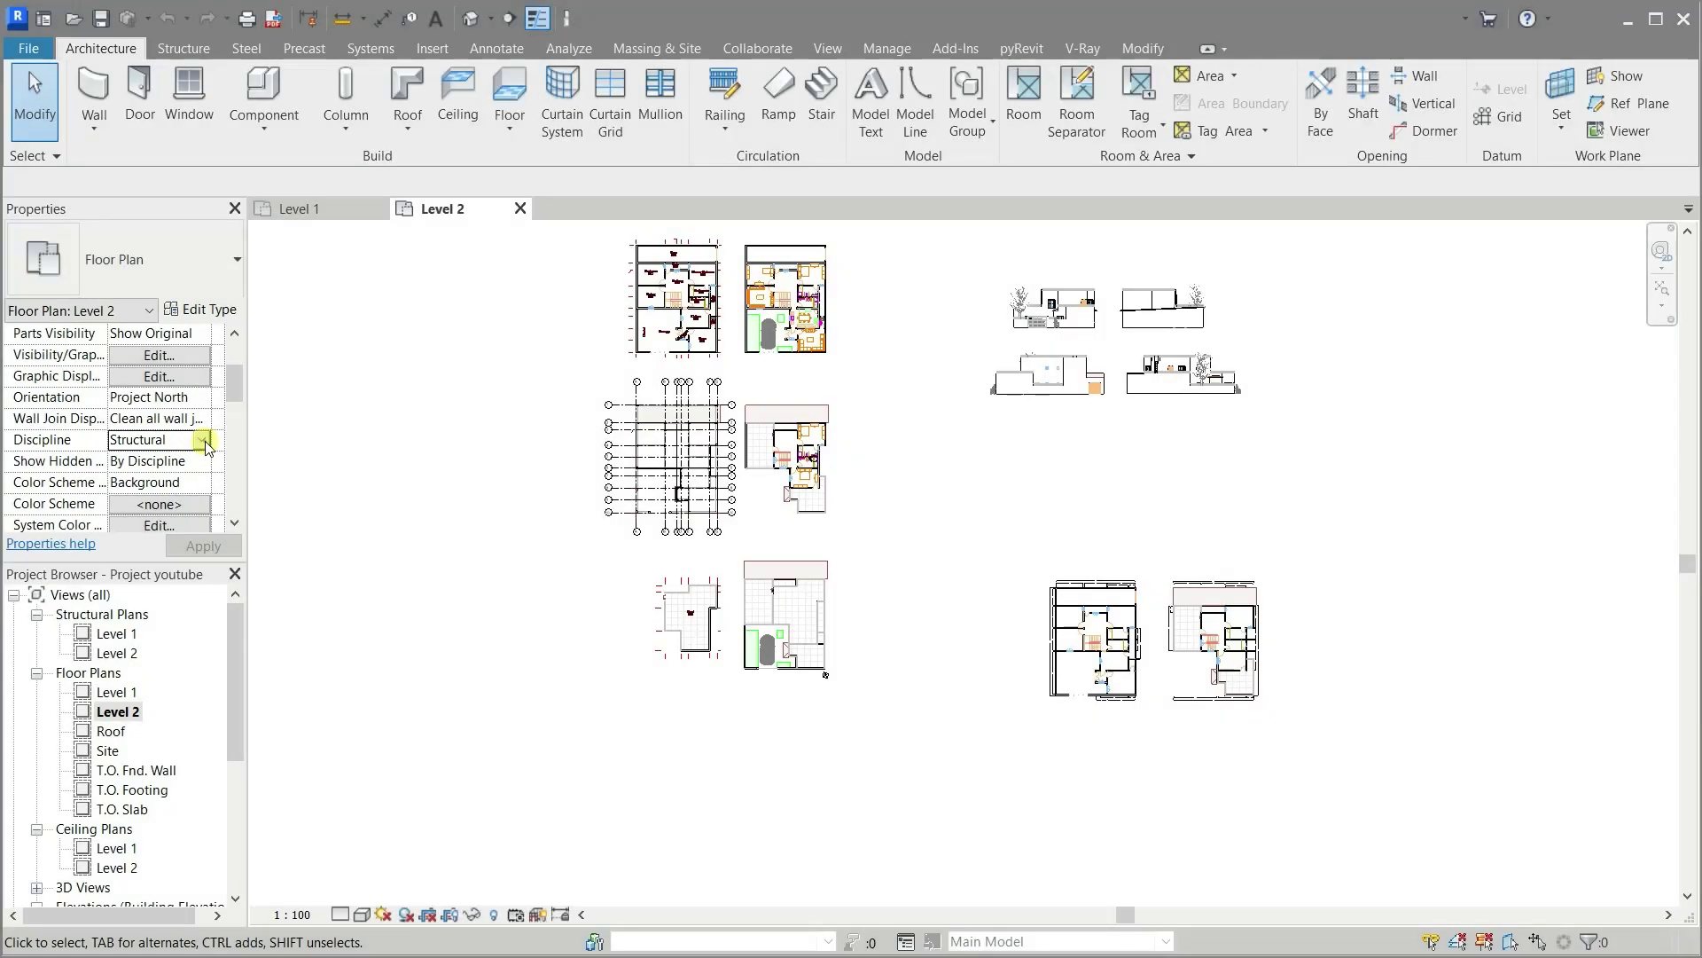
pyautogui.click(203, 440)
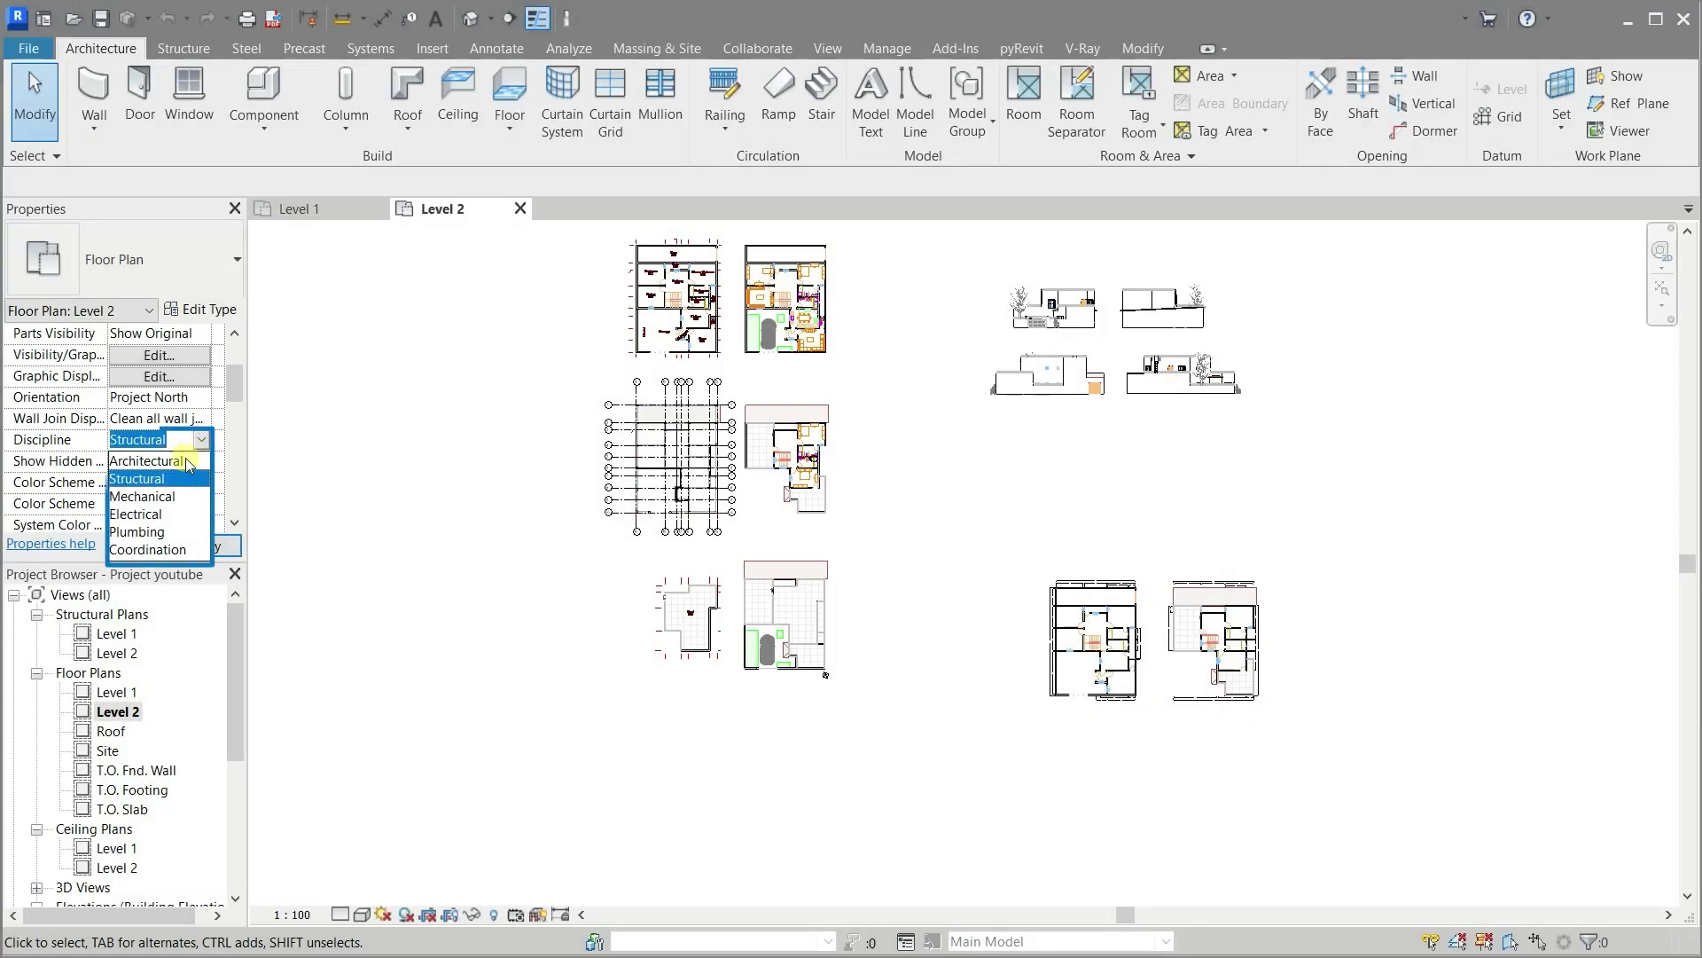
pyautogui.click(182, 461)
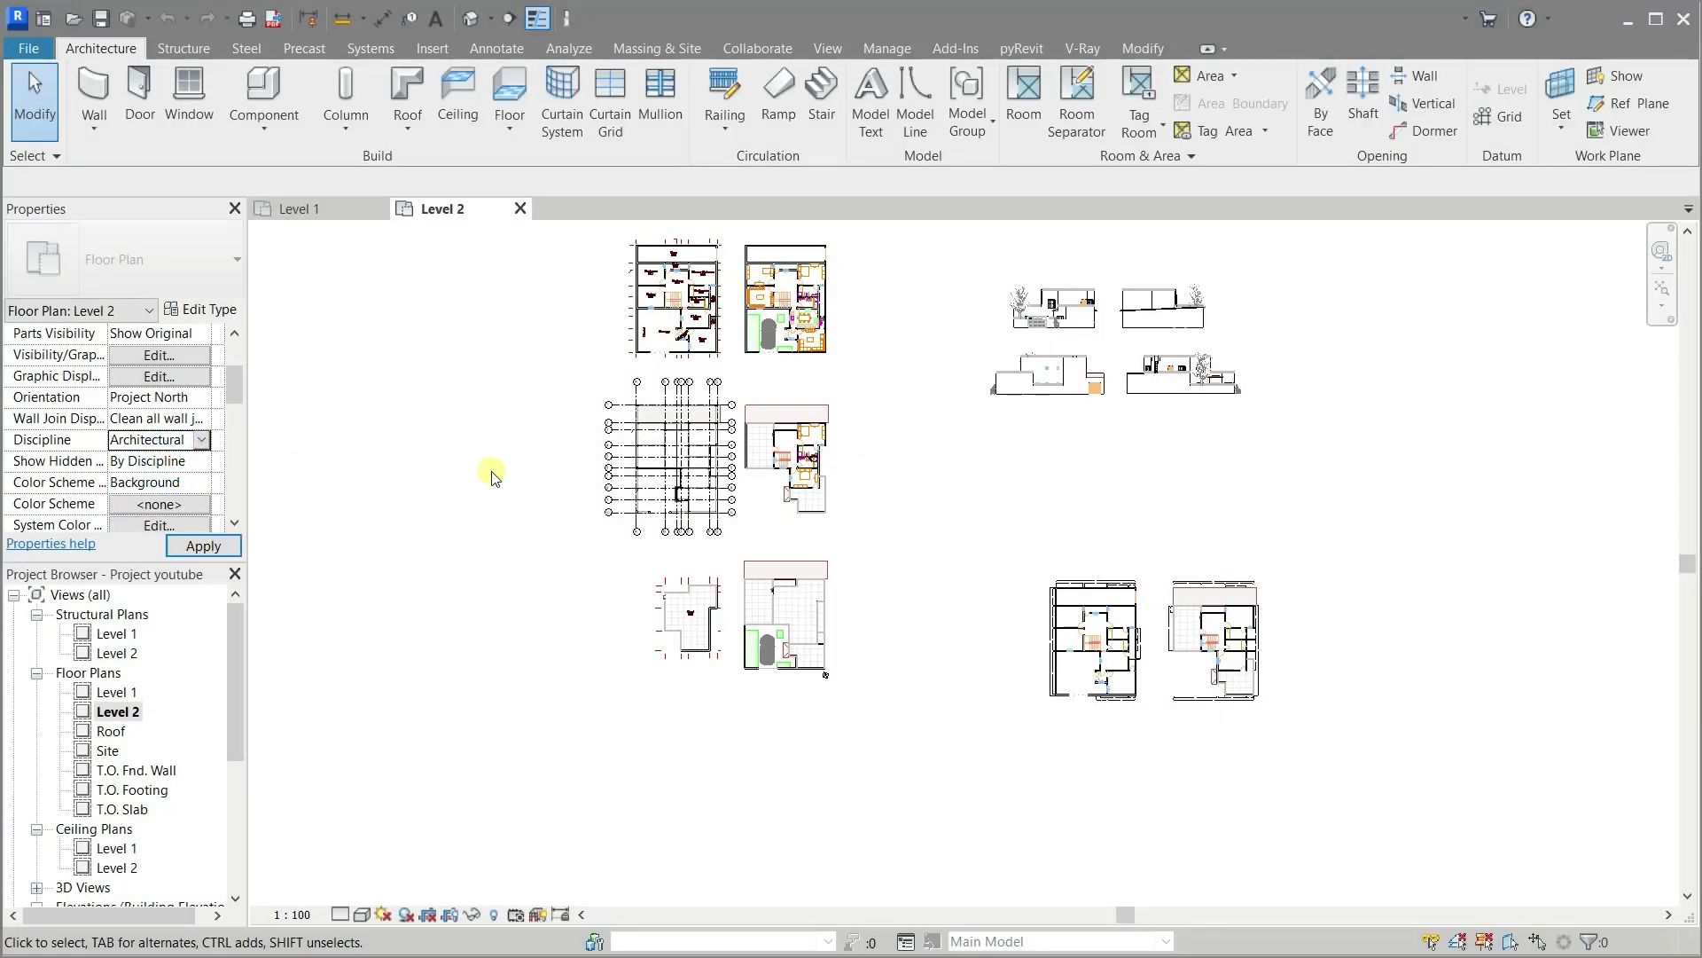
pyautogui.doubleClick(118, 634)
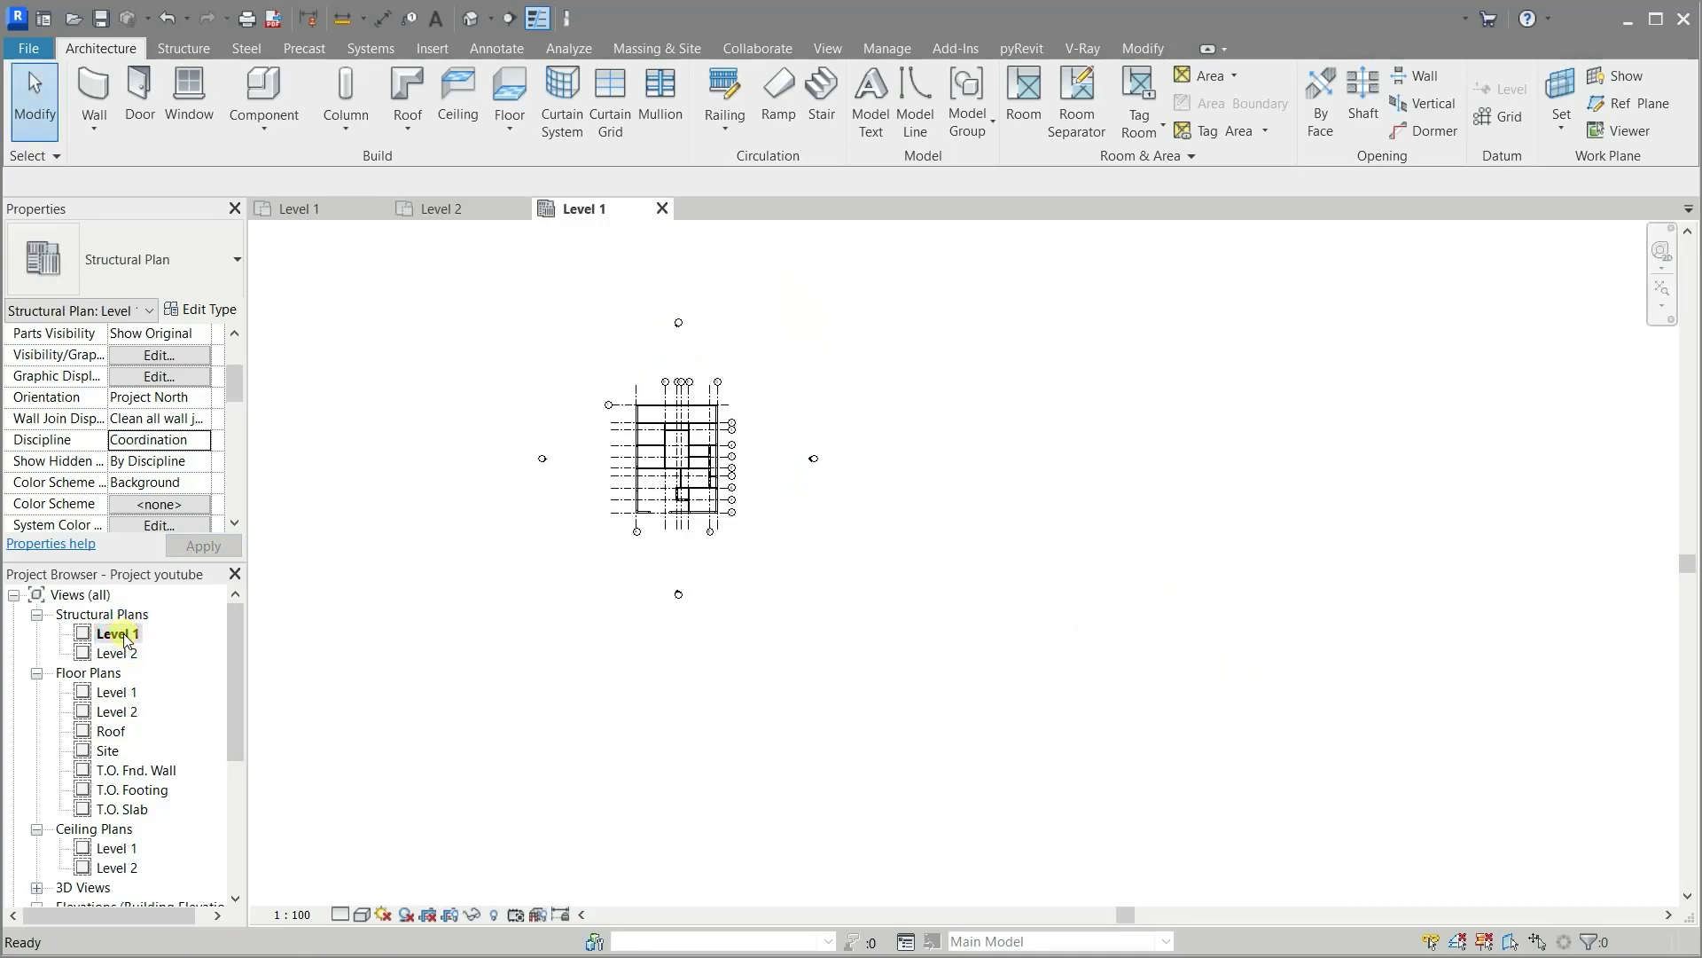
# Open the Level 2 structural plan
pyautogui.doubleClick(118, 654)
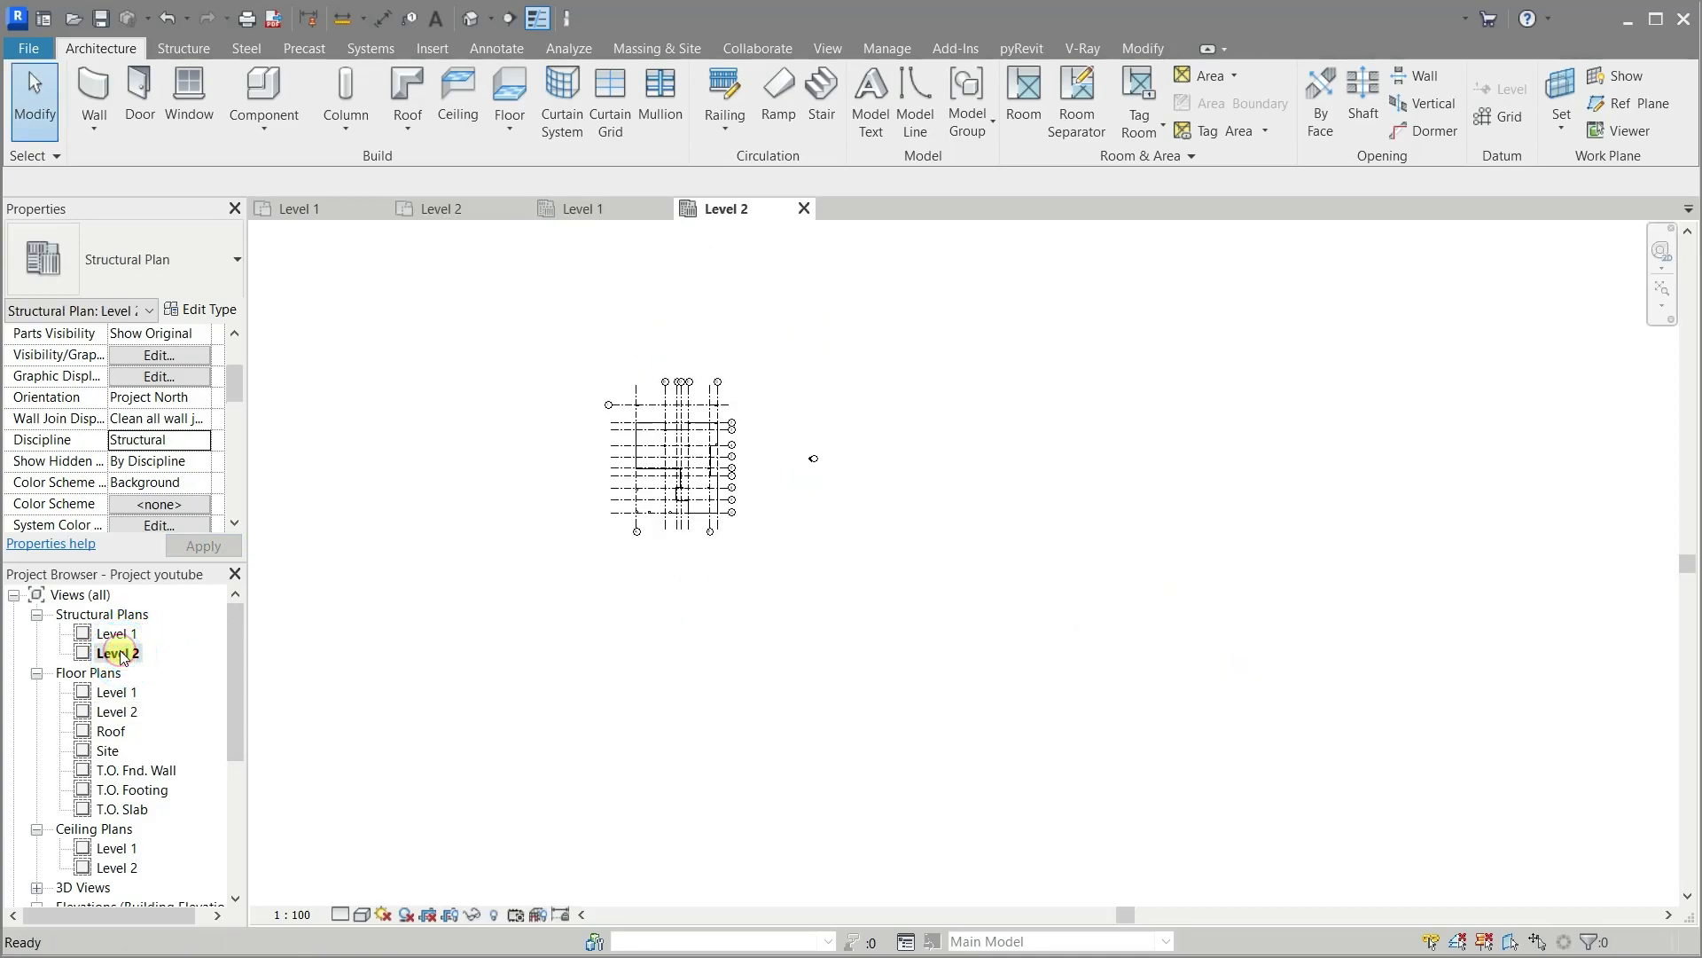
pyautogui.scroll(2, 597, 349)
pyautogui.scroll(2, 597, 407)
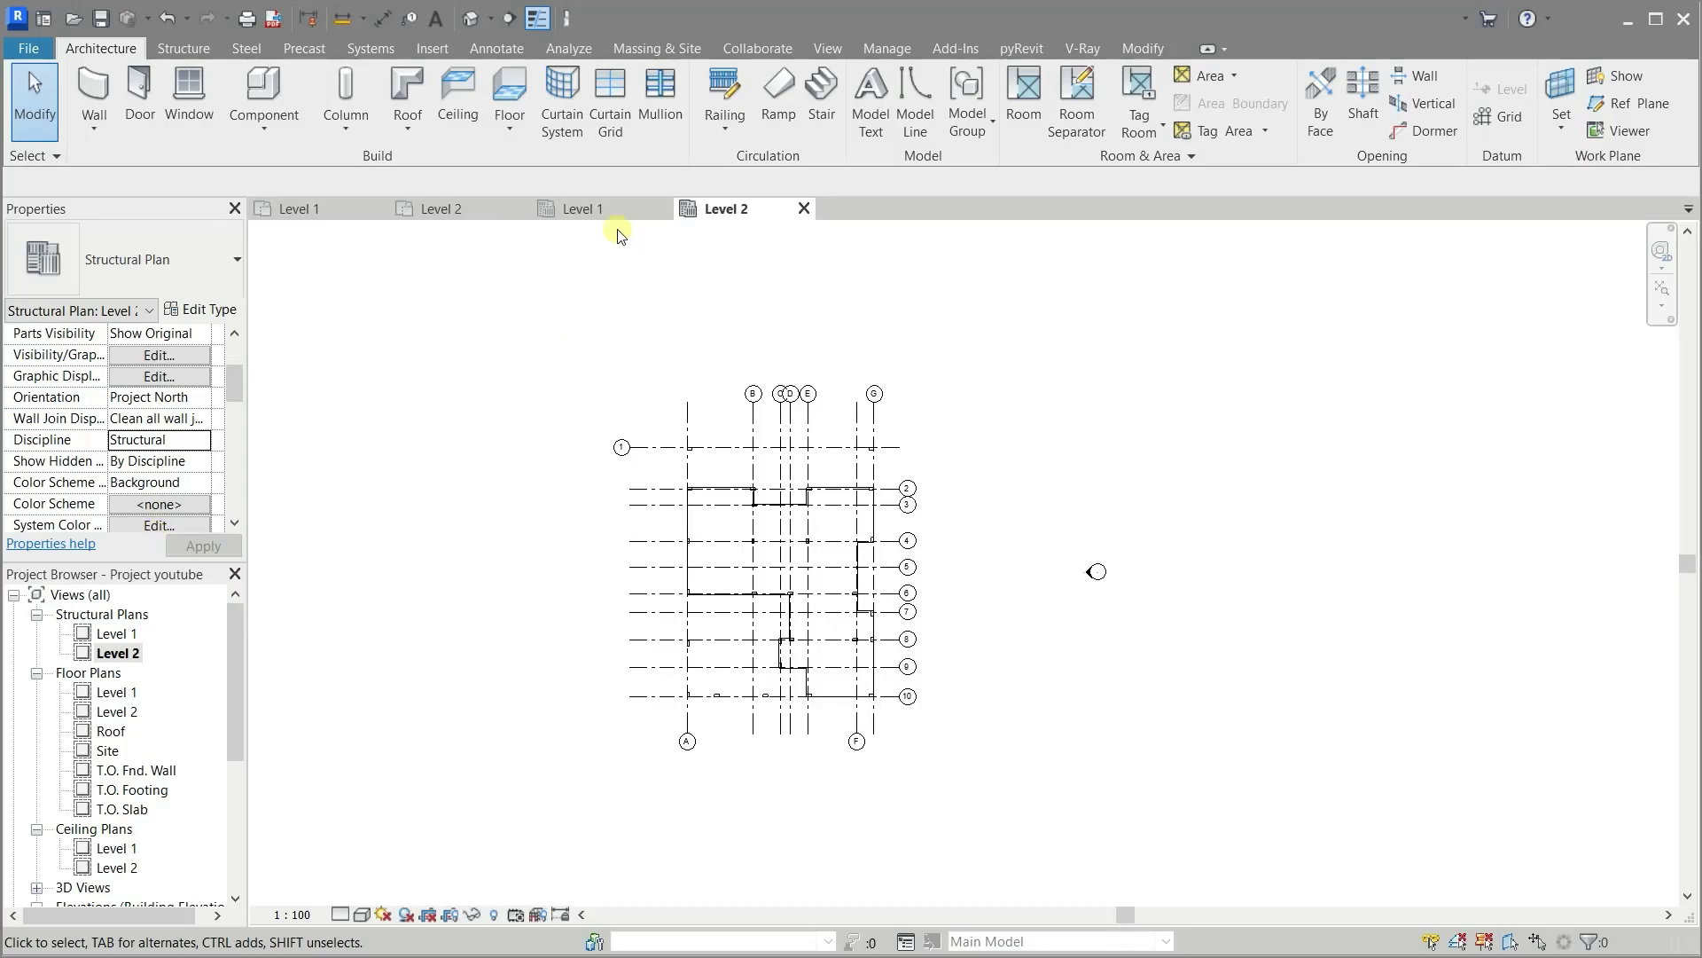
# Set the Level 1 structural plan's Discipline to Structural
pyautogui.click(592, 209)
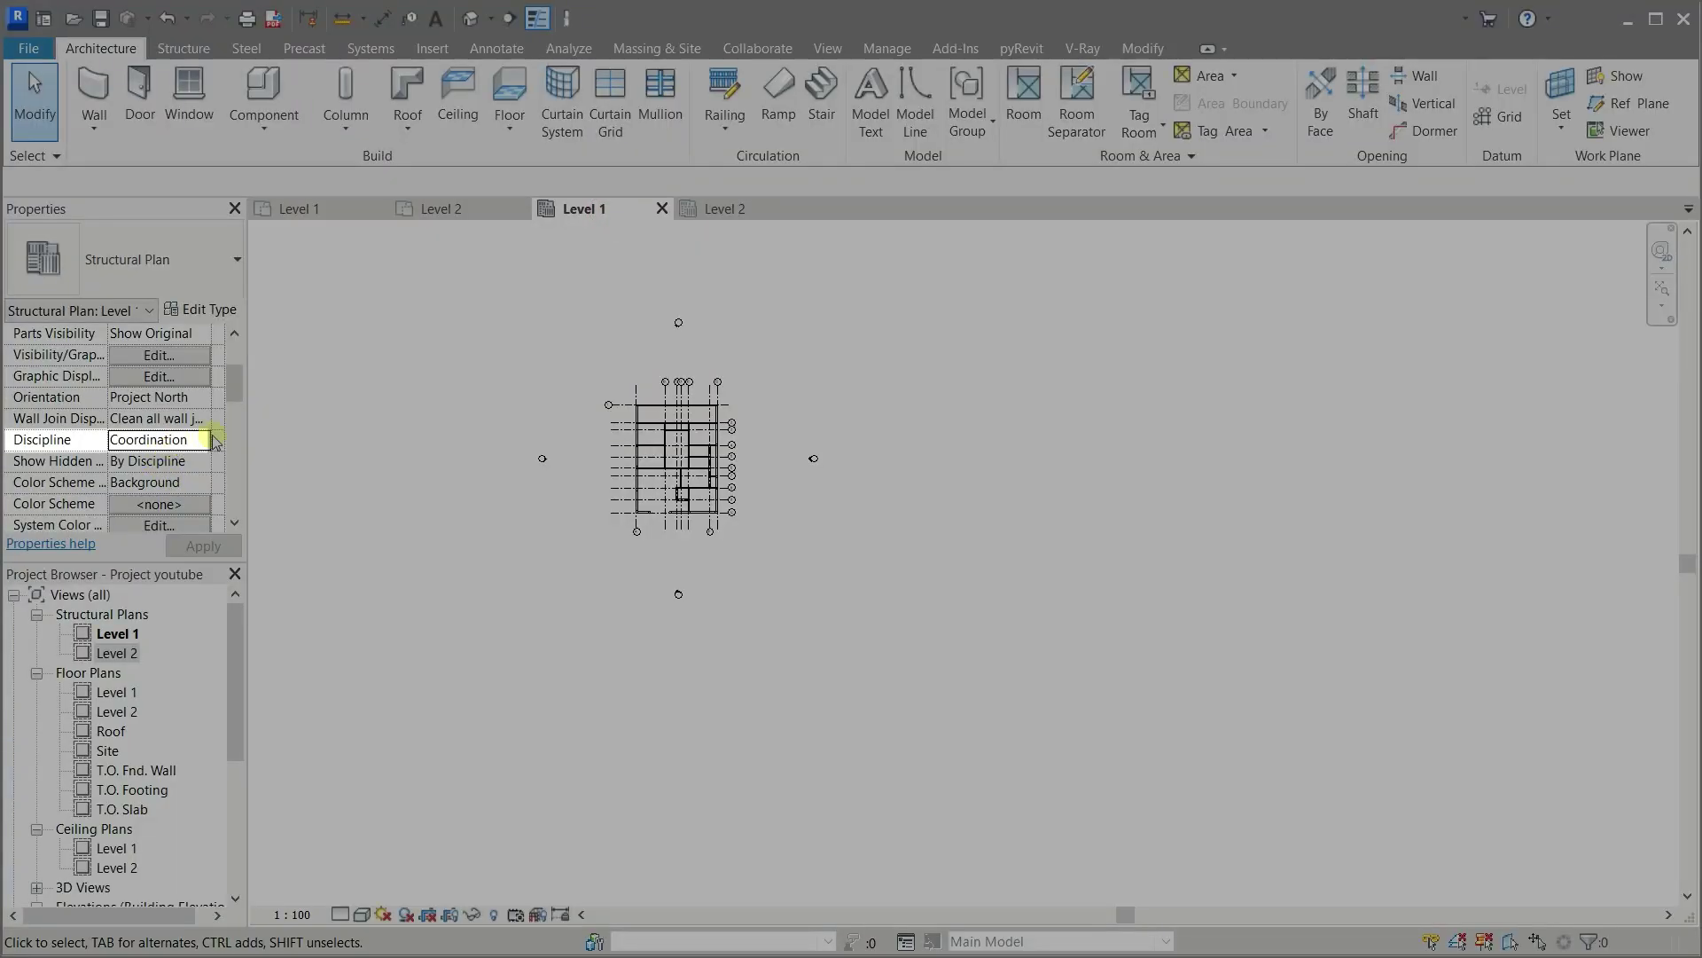
pyautogui.click(211, 443)
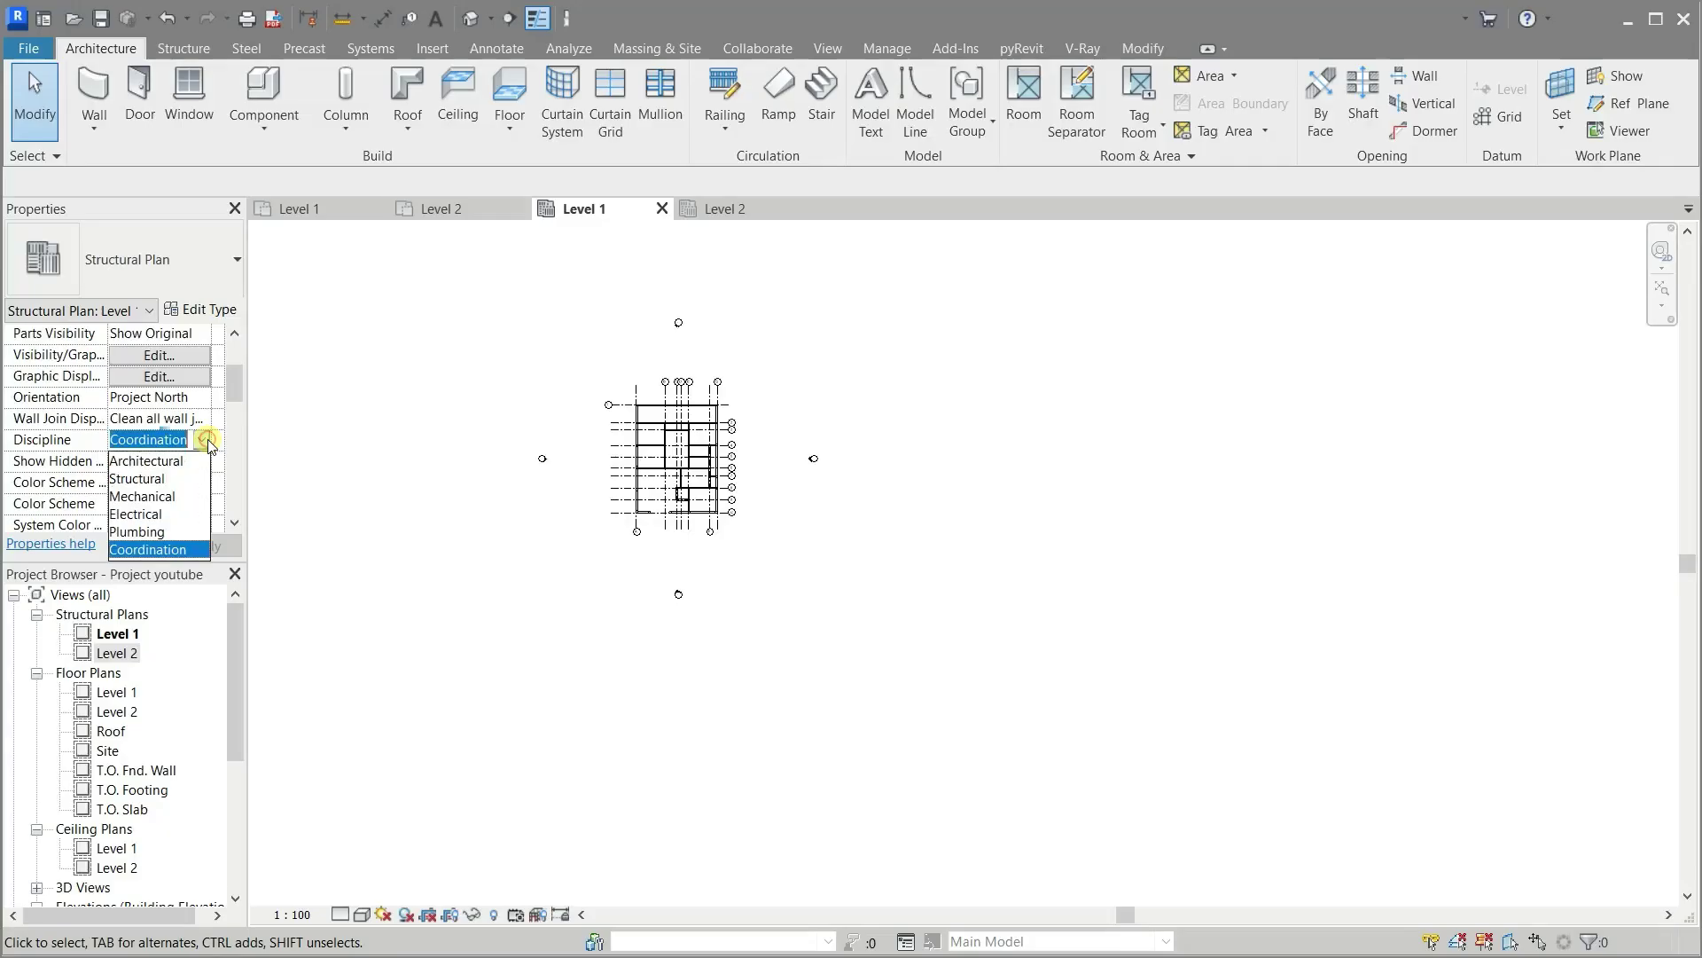
pyautogui.click(164, 483)
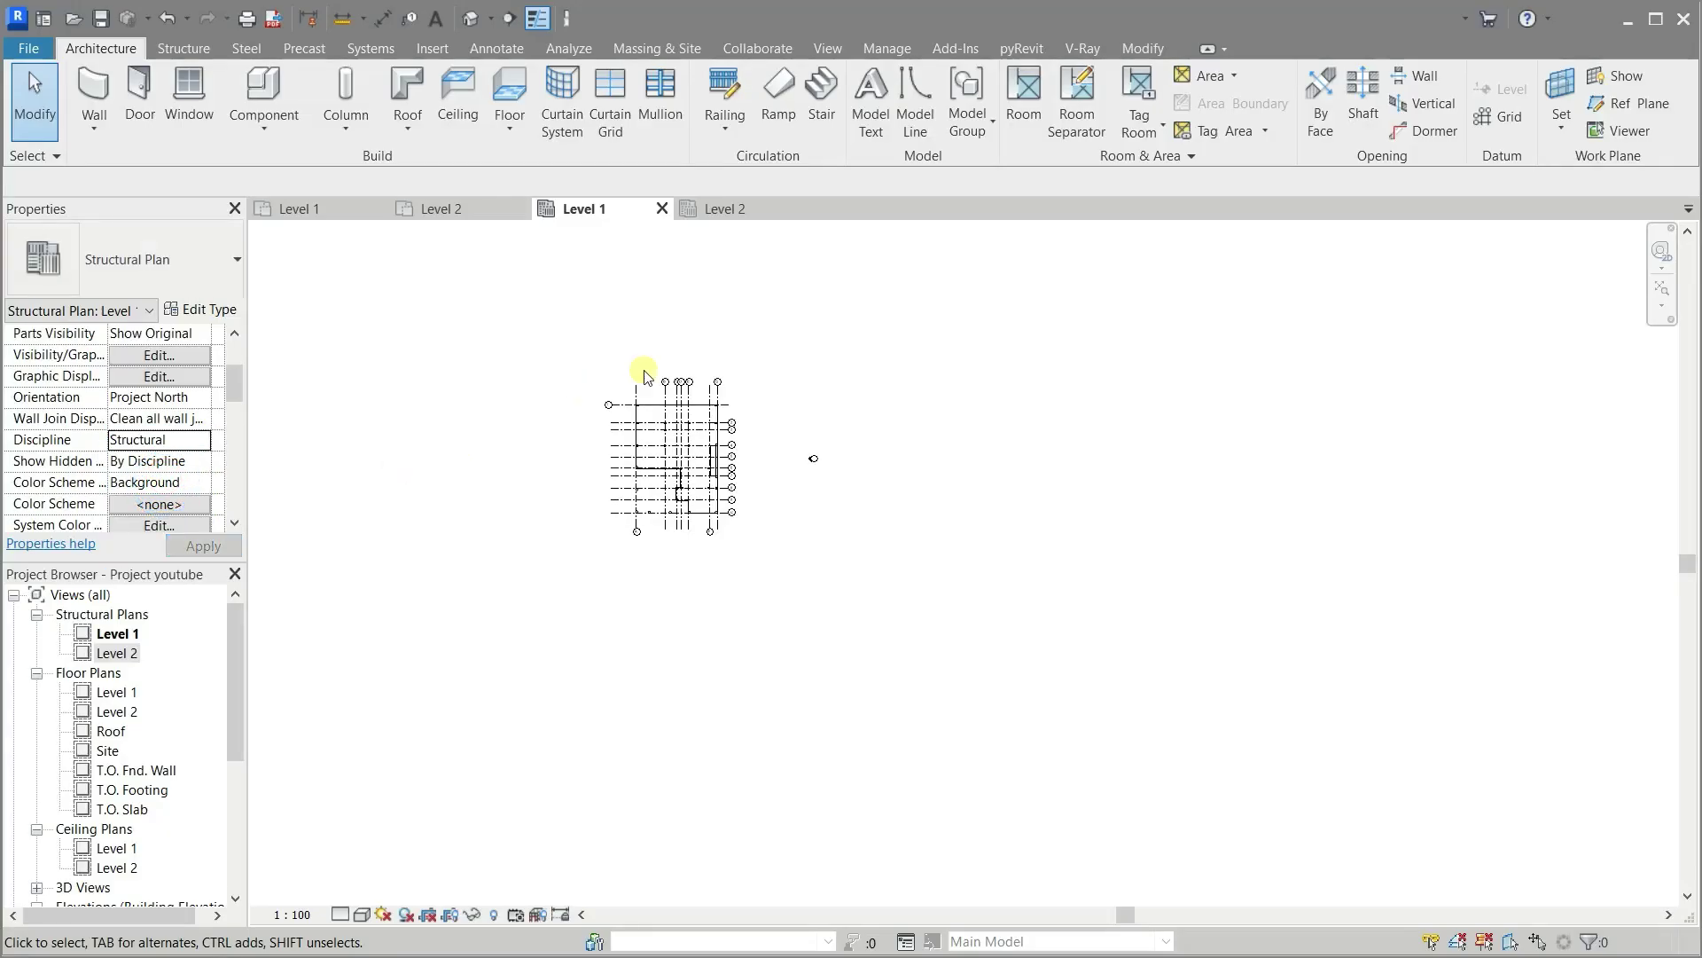
pyautogui.scroll(2, 645, 373)
pyautogui.scroll(2, 640, 401)
pyautogui.scroll(2, 643, 401)
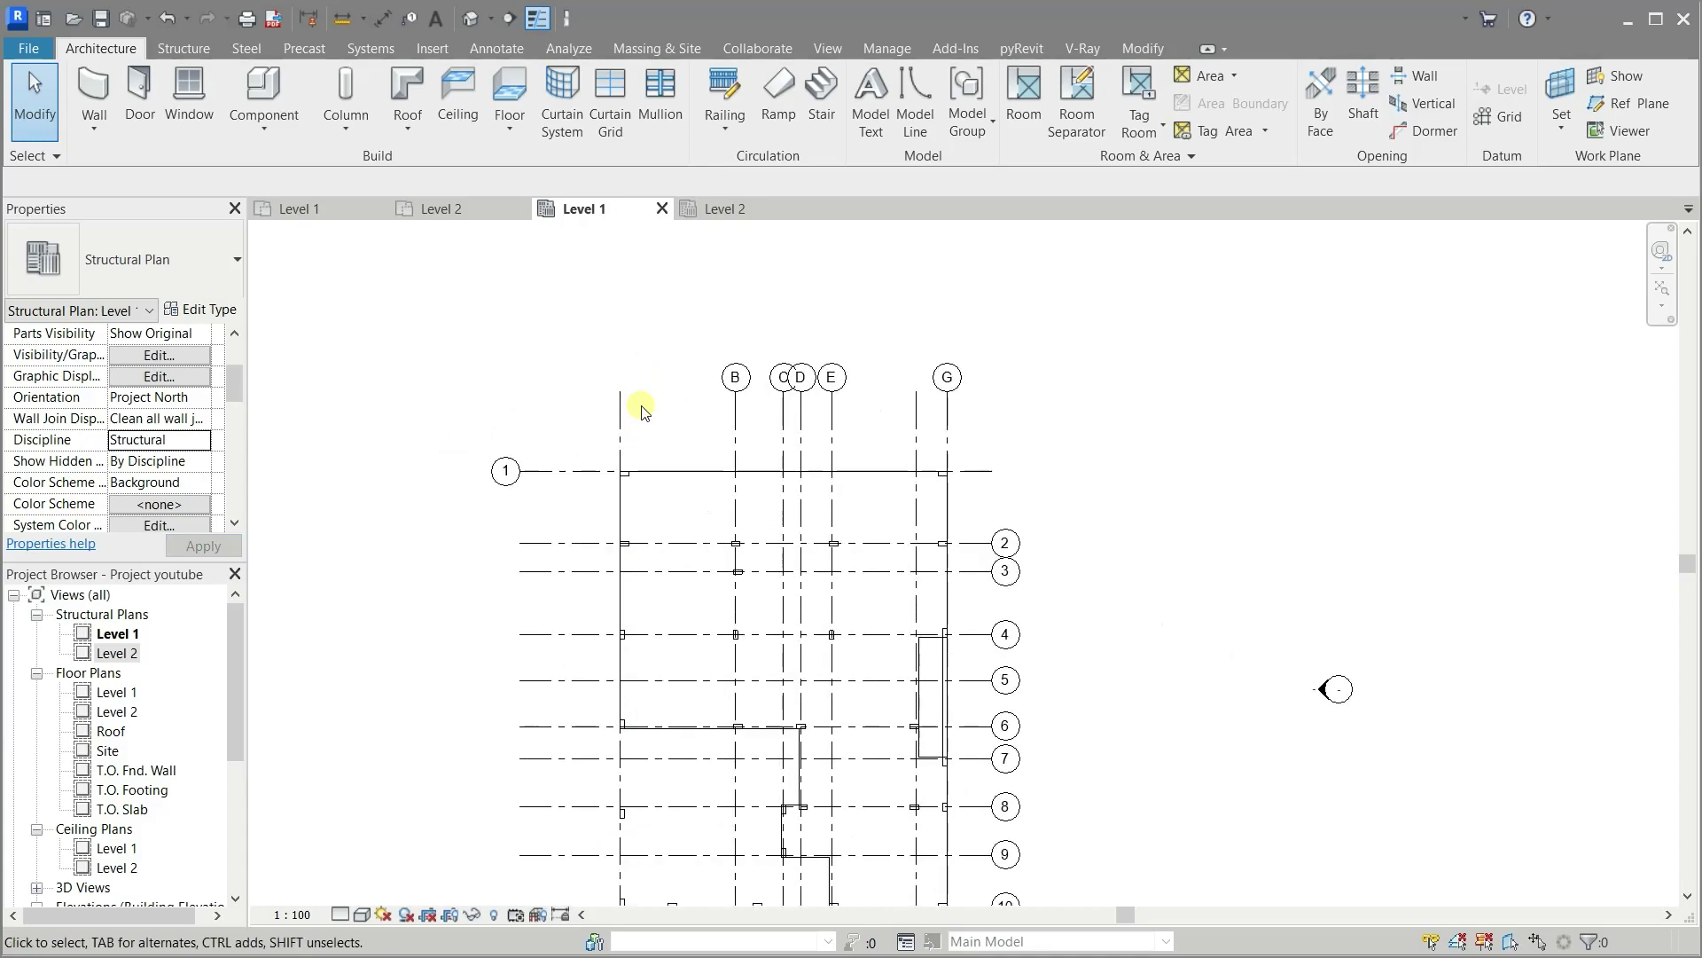
pyautogui.scroll(-1, 692, 393)
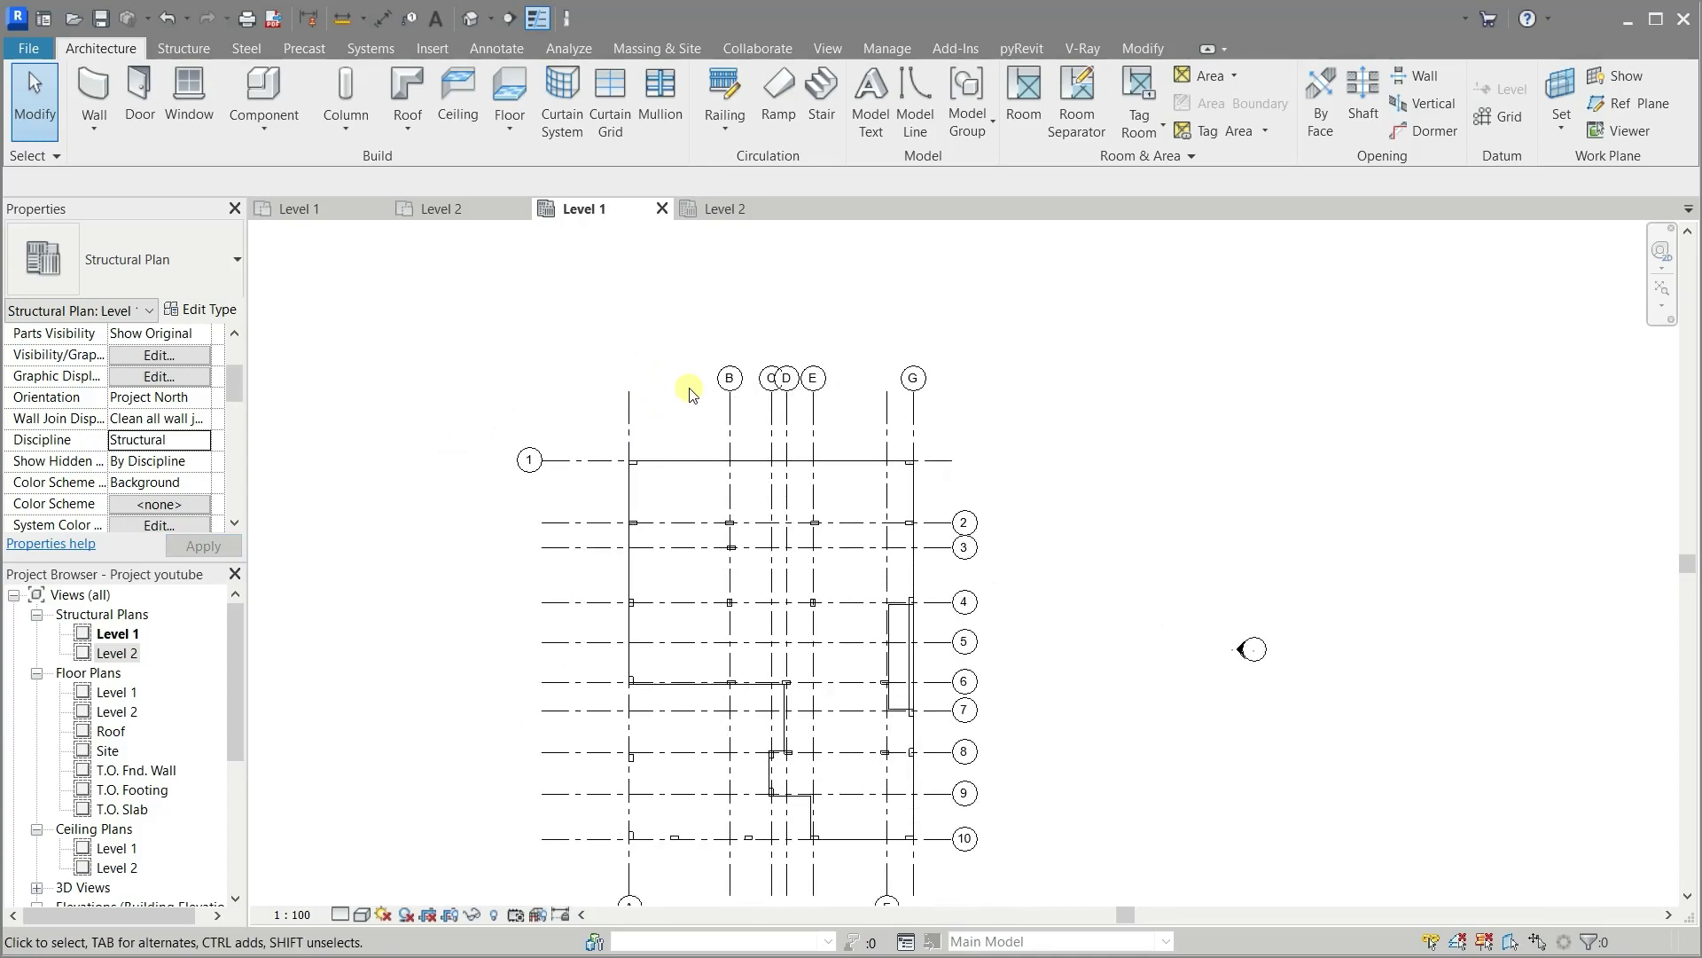
pyautogui.scroll(-1, 692, 393)
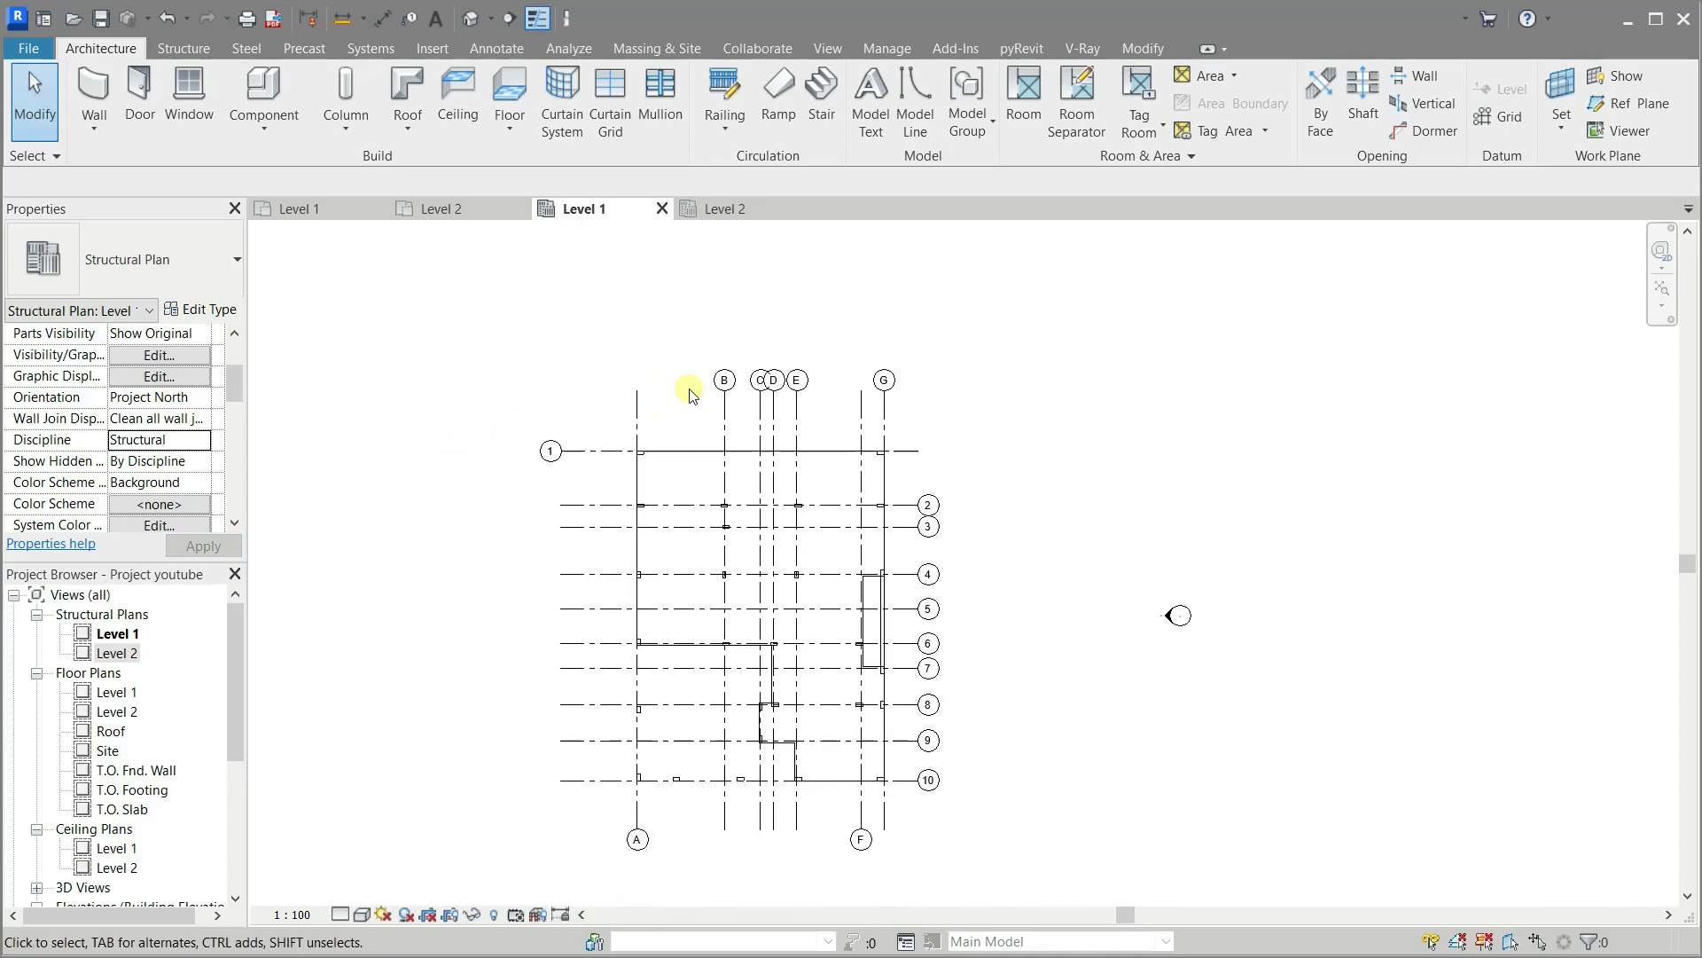
# Hide the Grids category in the Level 1 structural plan
pyautogui.click(642, 419)
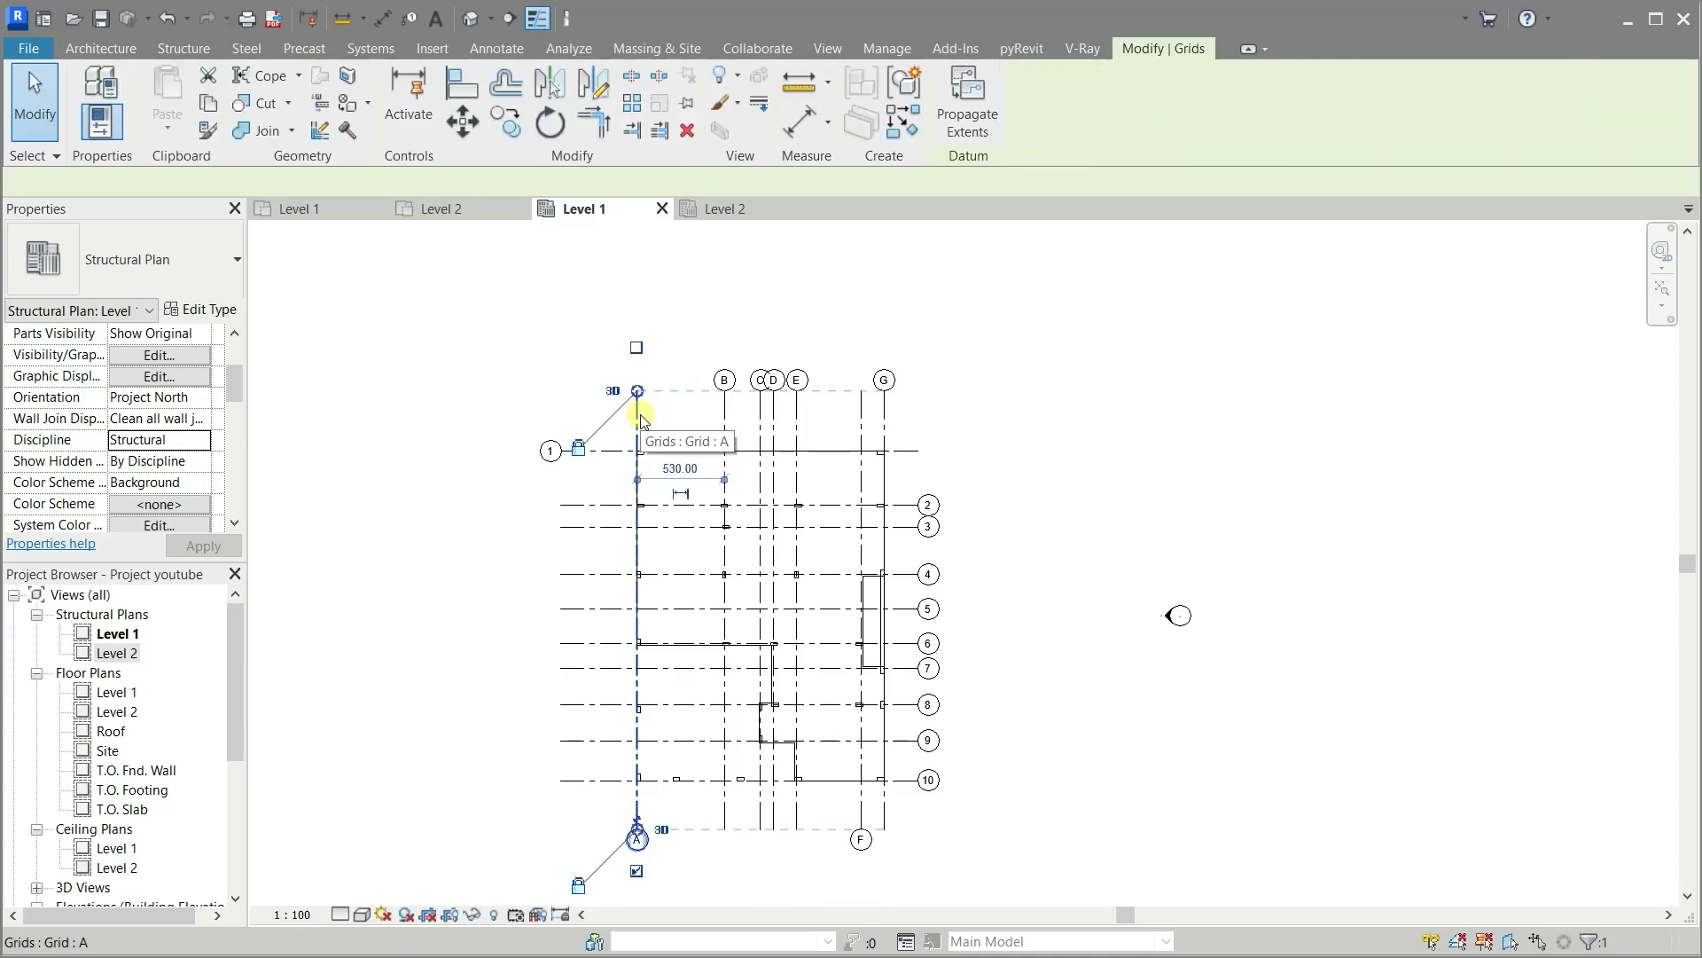
pyautogui.rightClick(642, 419)
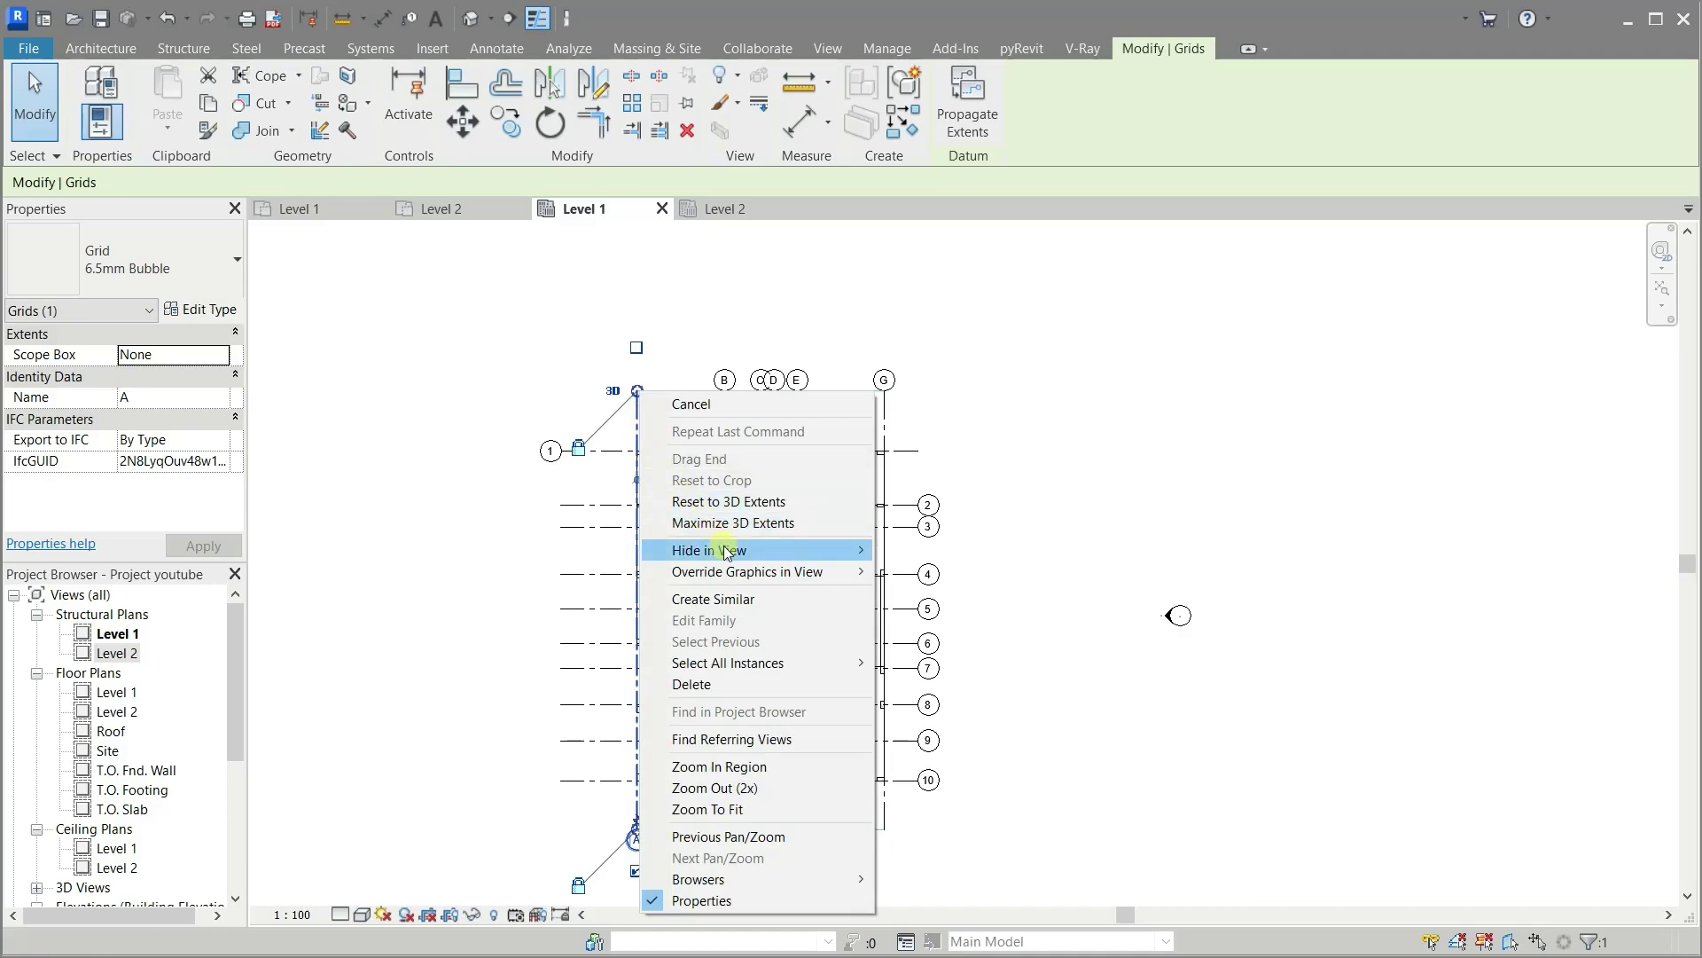
pyautogui.moveTo(710, 550)
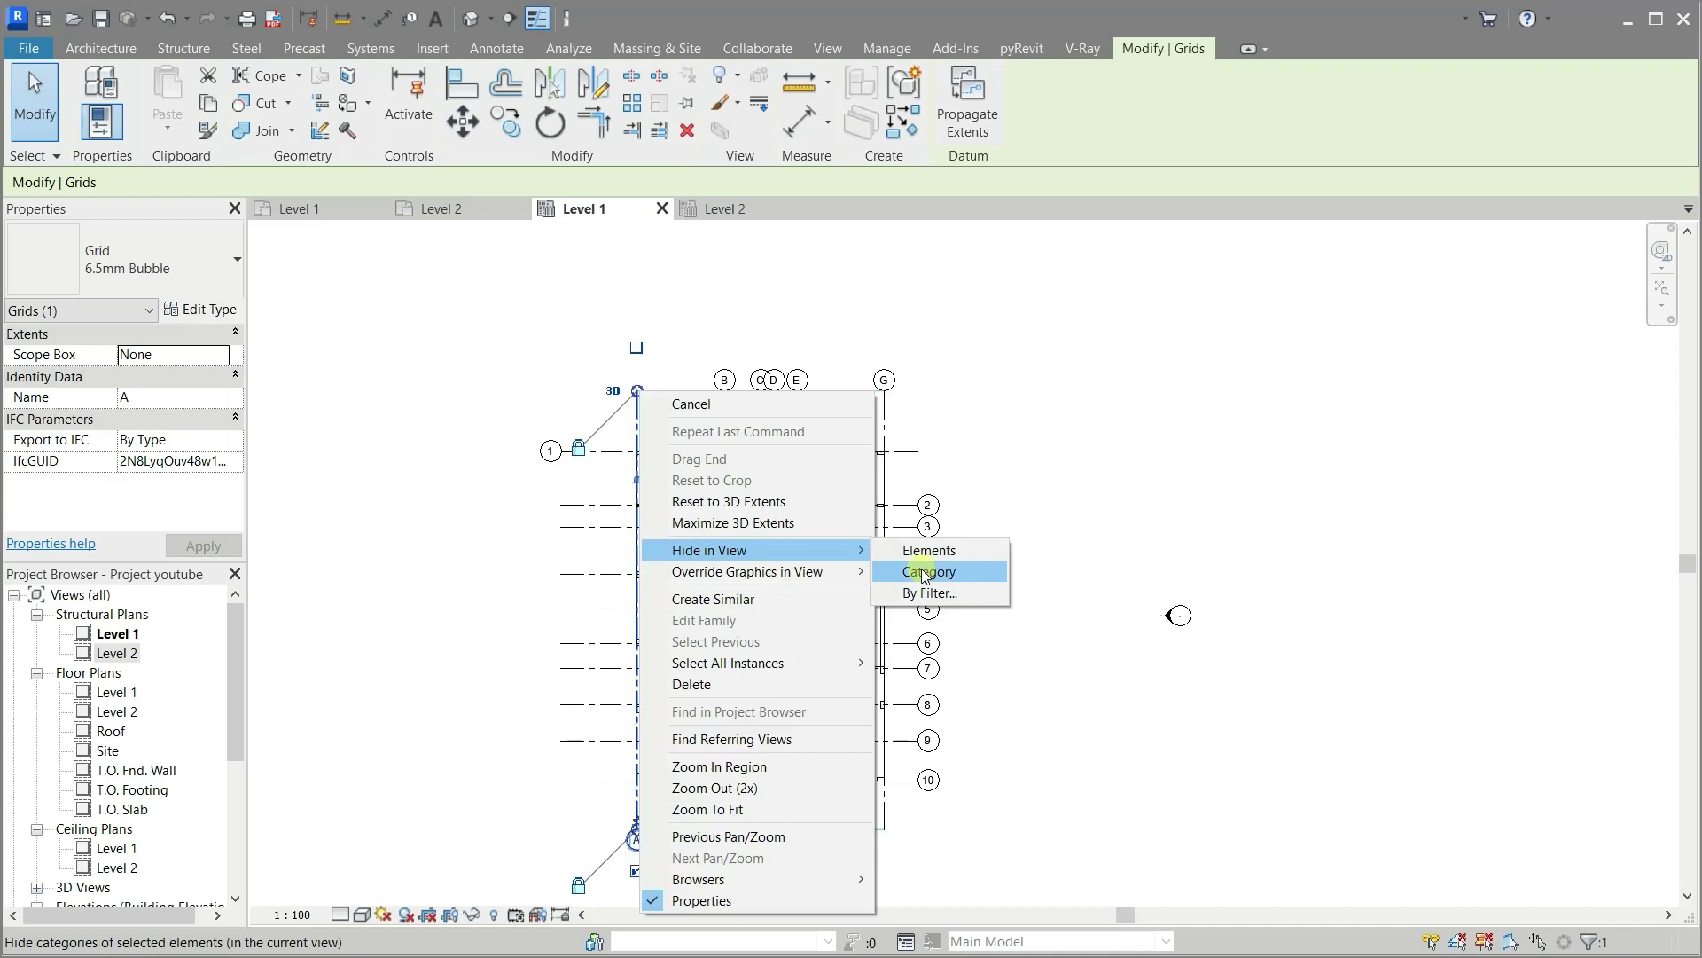
pyautogui.click(924, 572)
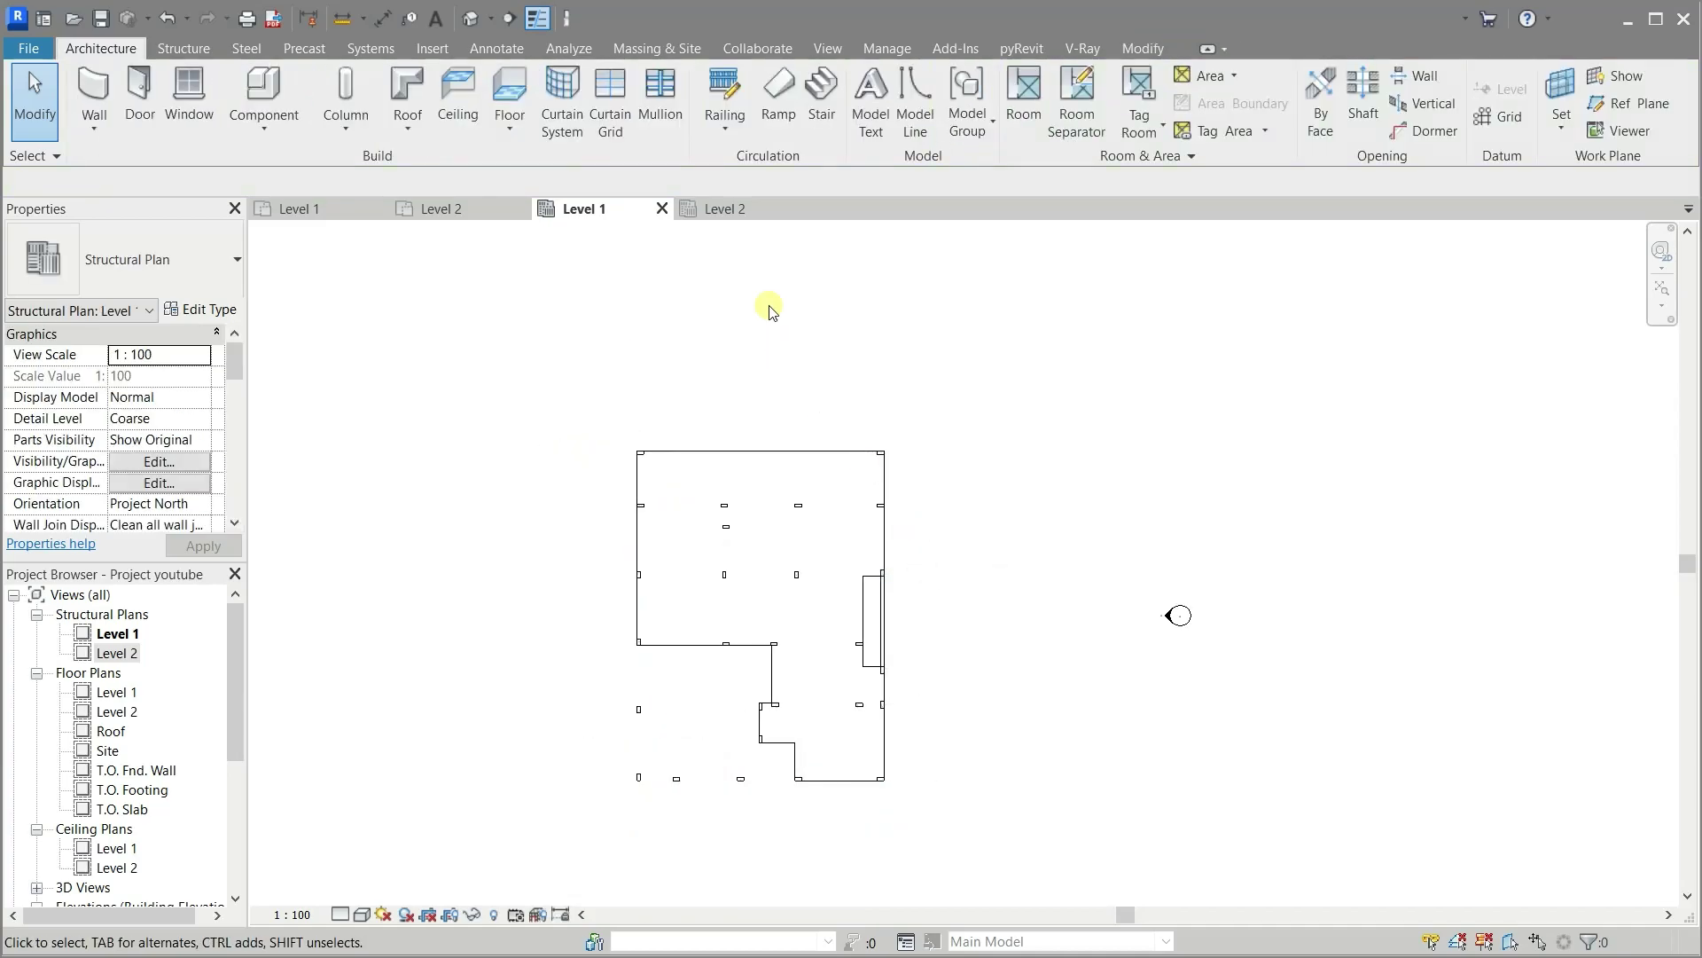
# Hide the Grids category in the Level 2 structural plan
pyautogui.click(725, 210)
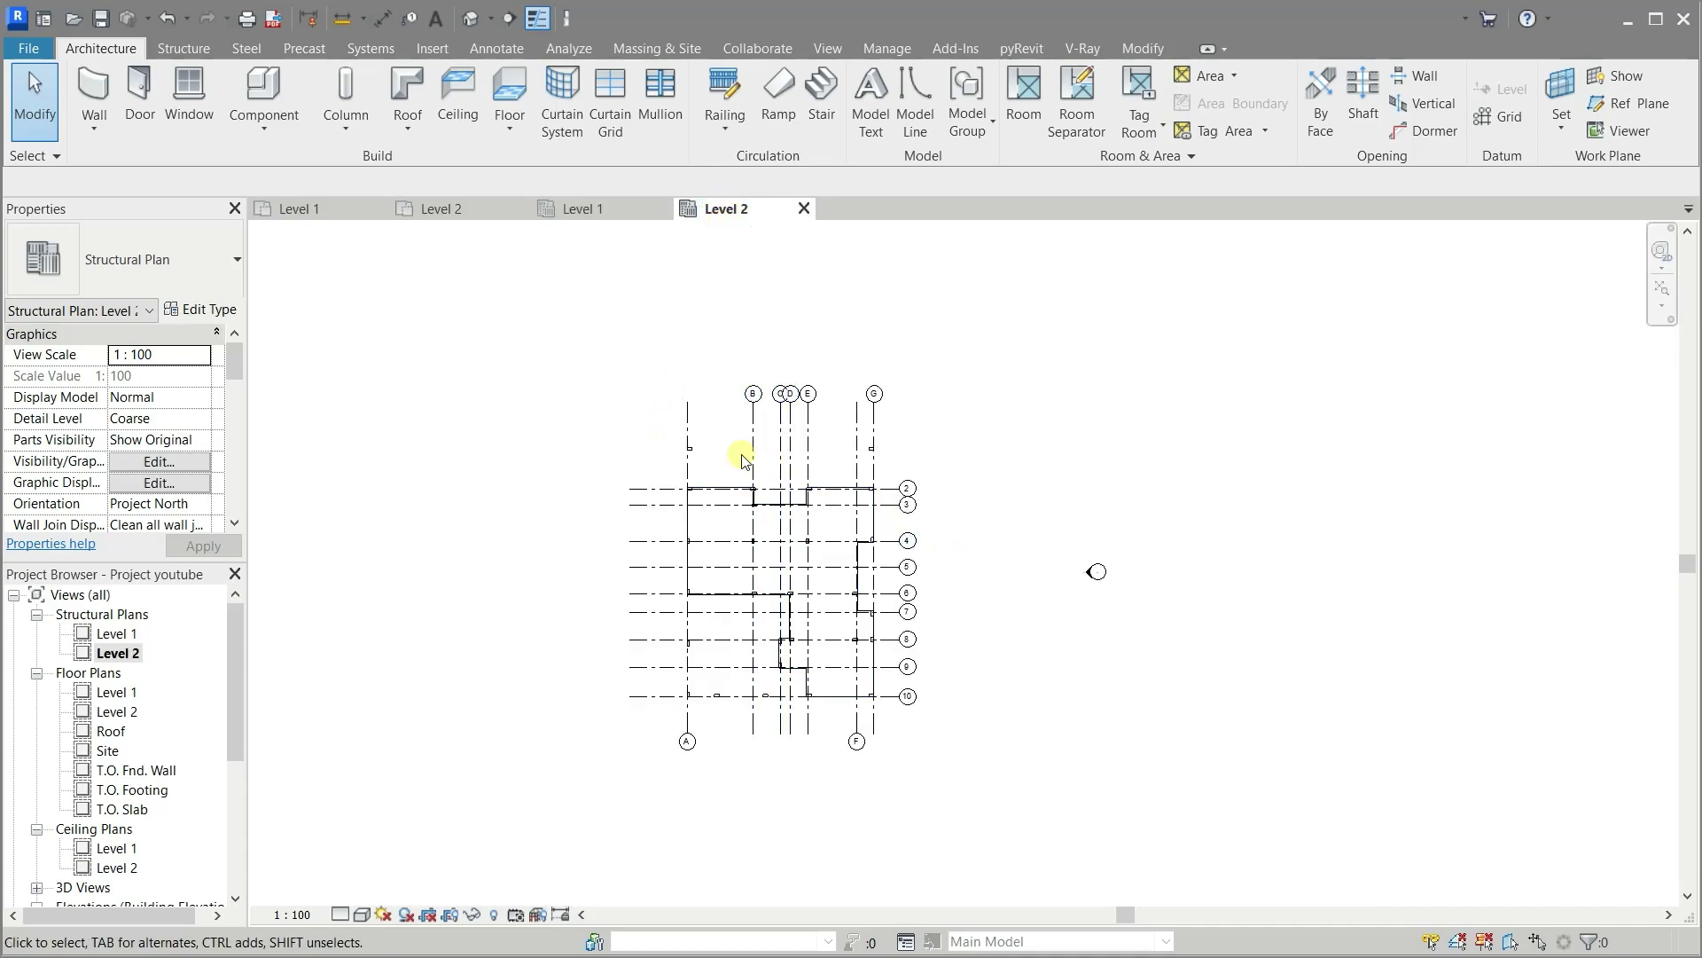
pyautogui.click(749, 446)
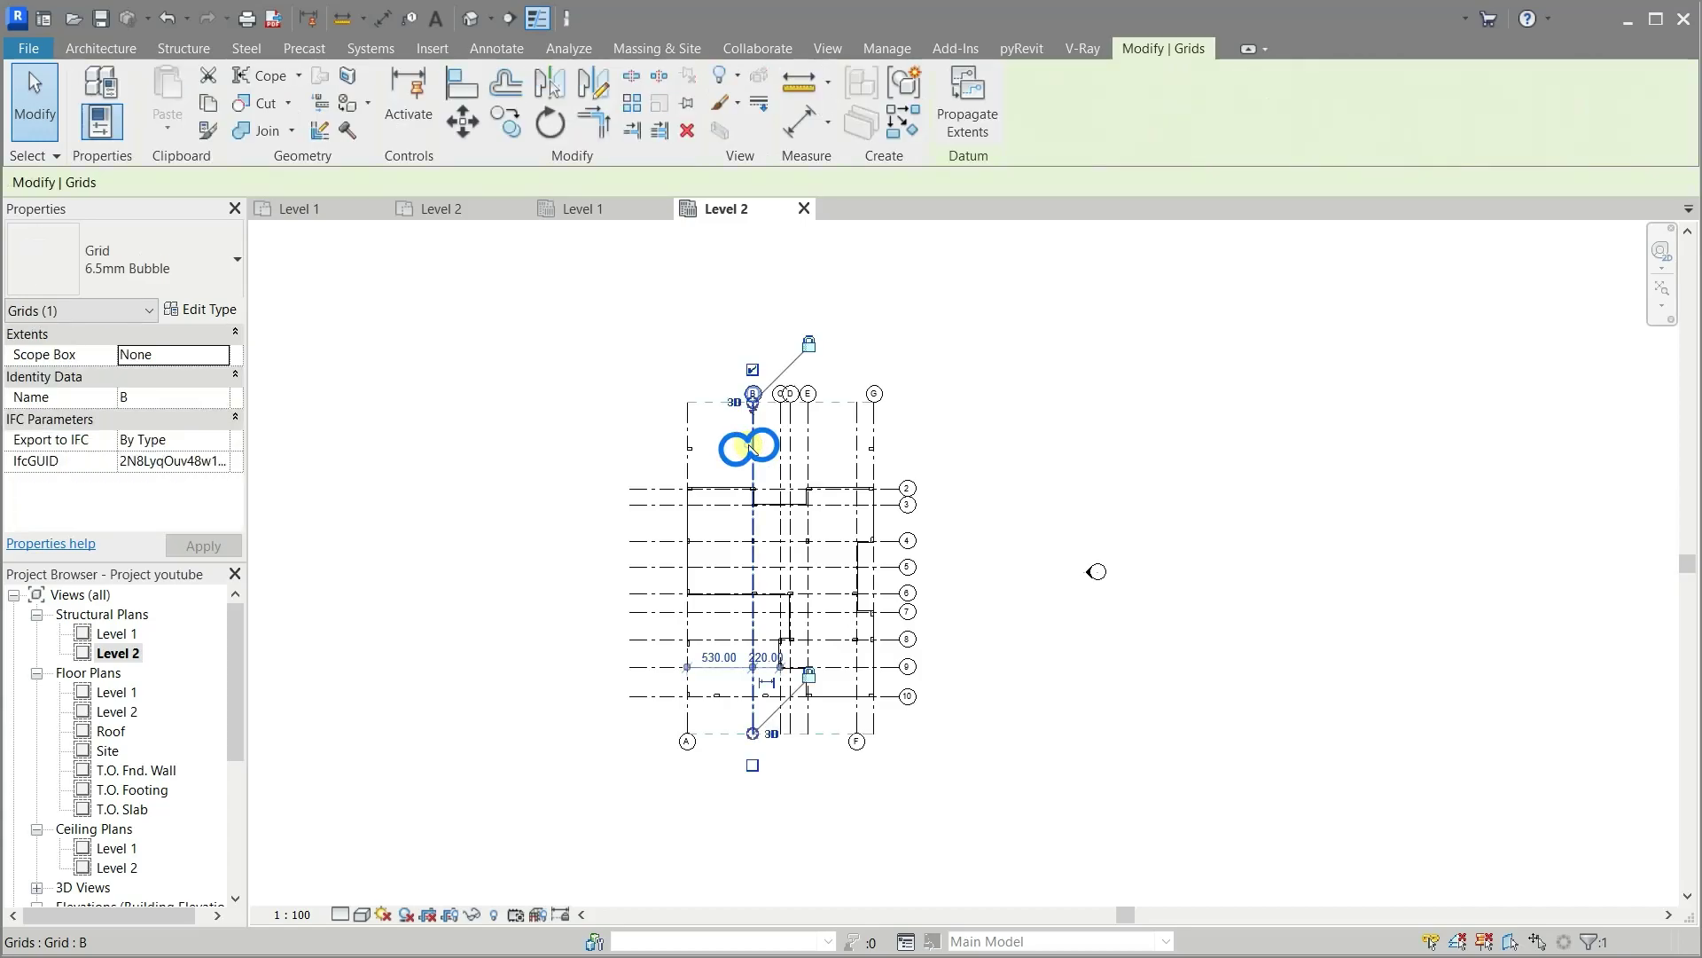
pyautogui.rightClick(749, 446)
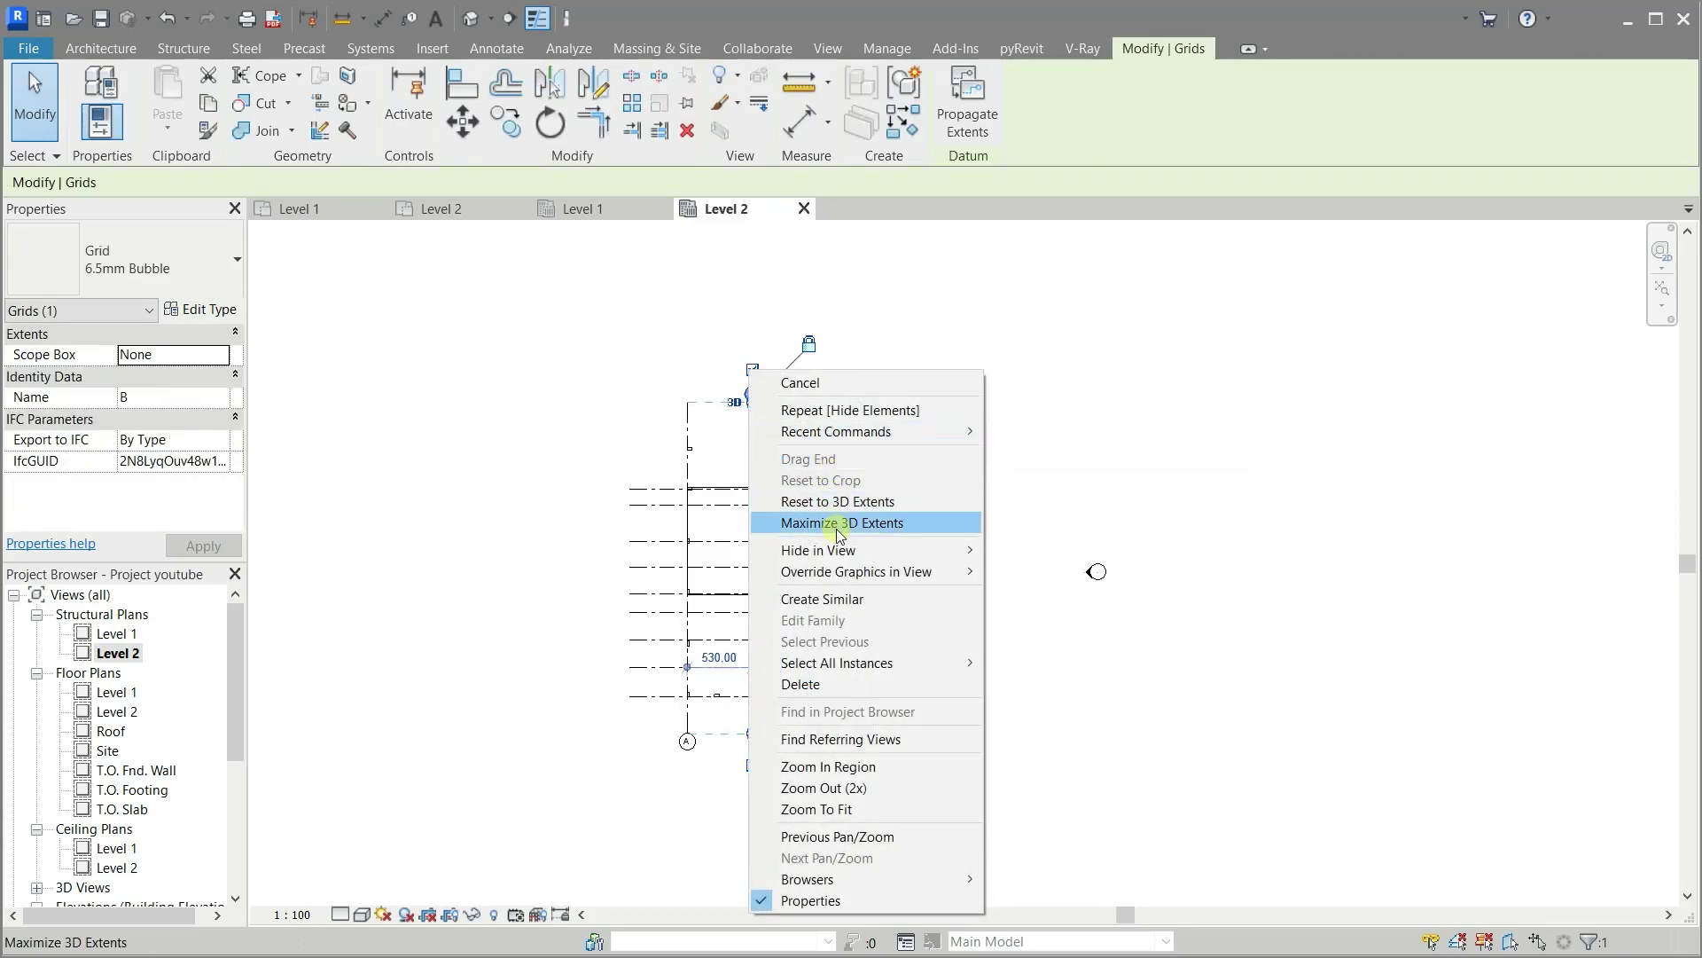
pyautogui.moveTo(818, 550)
pyautogui.click(1039, 571)
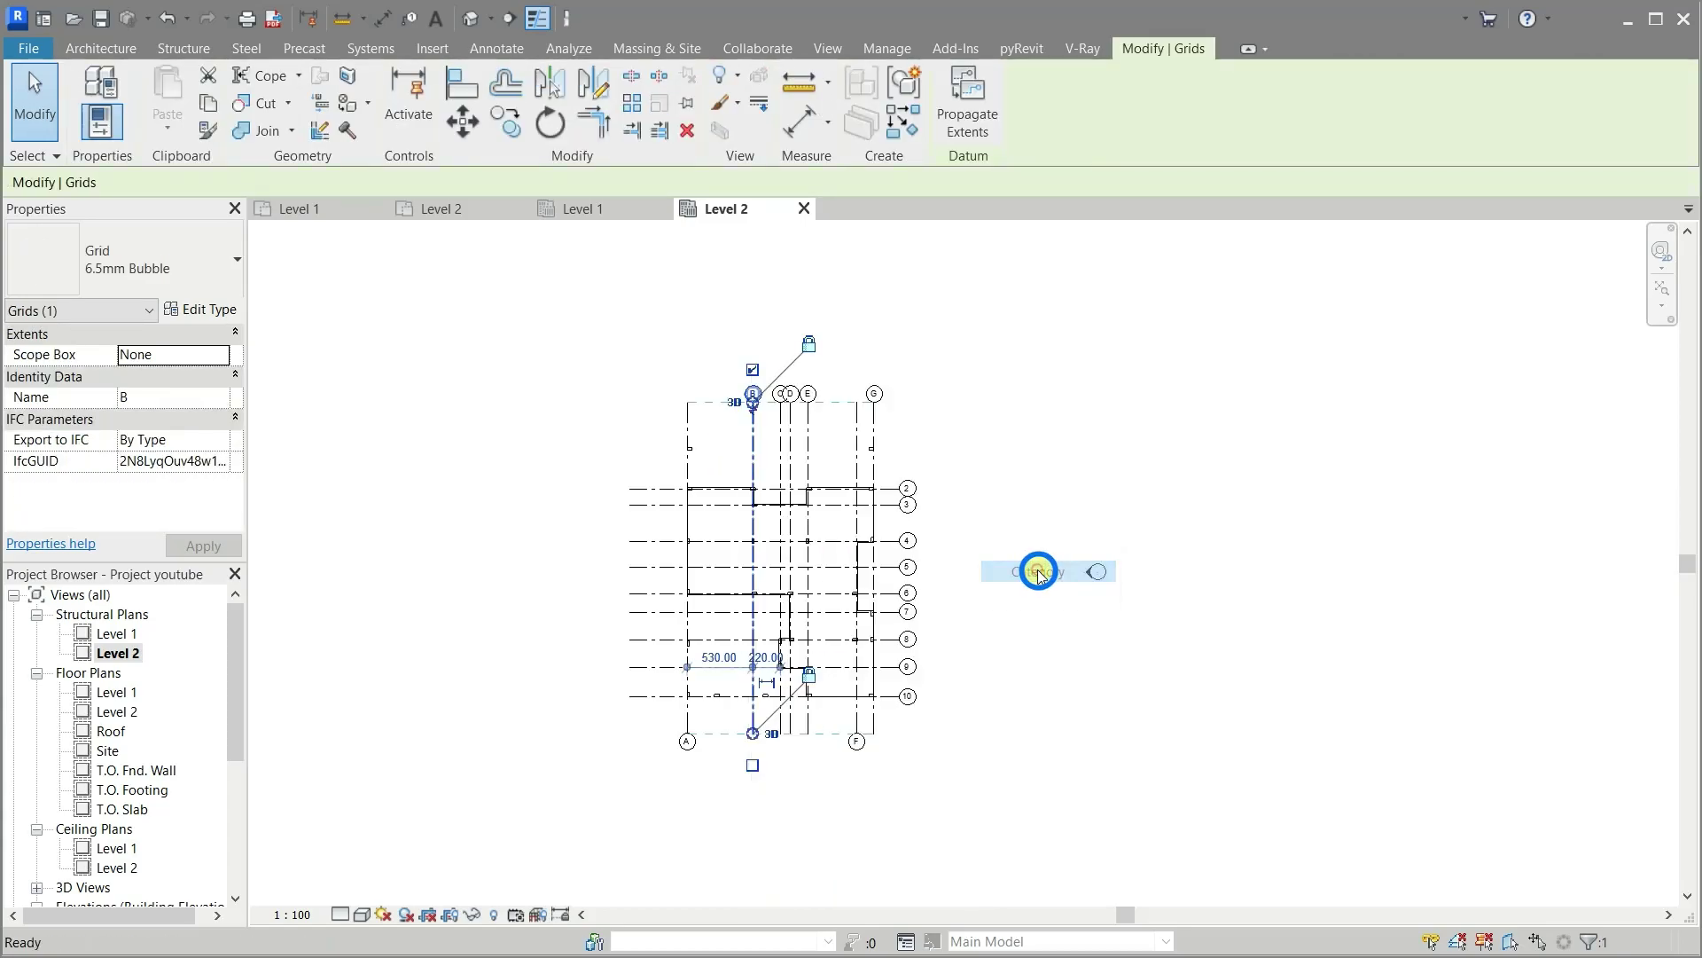
pyautogui.scroll(1, 737, 591)
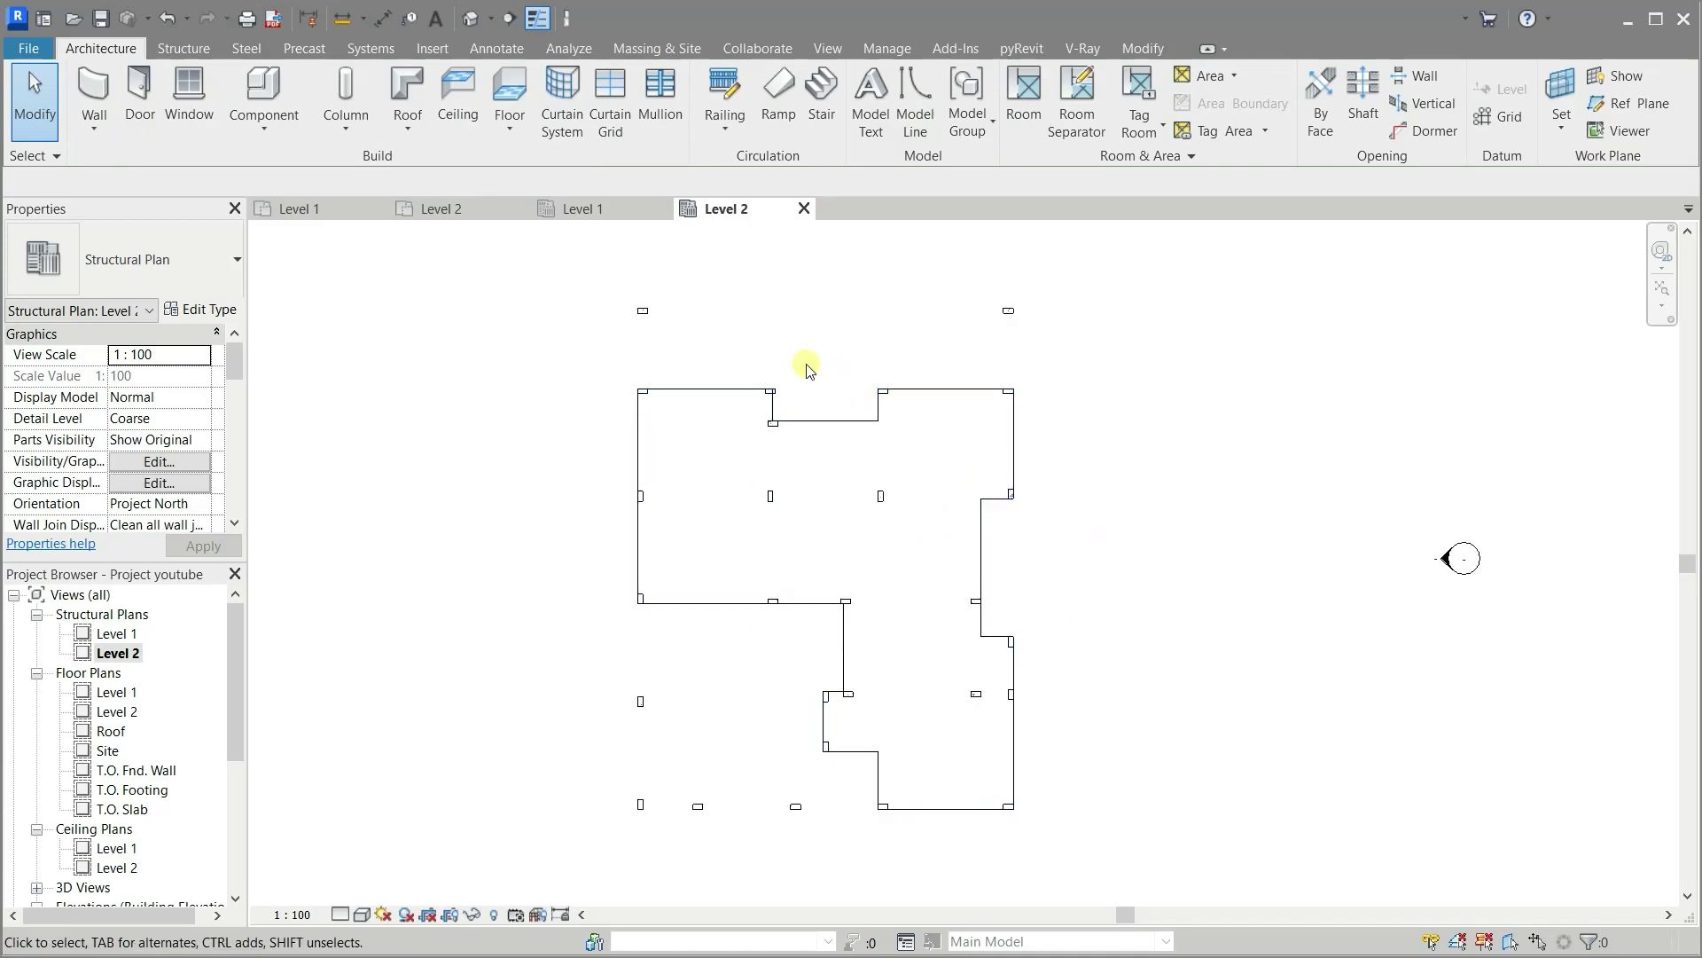
pyautogui.scroll(2, 795, 363)
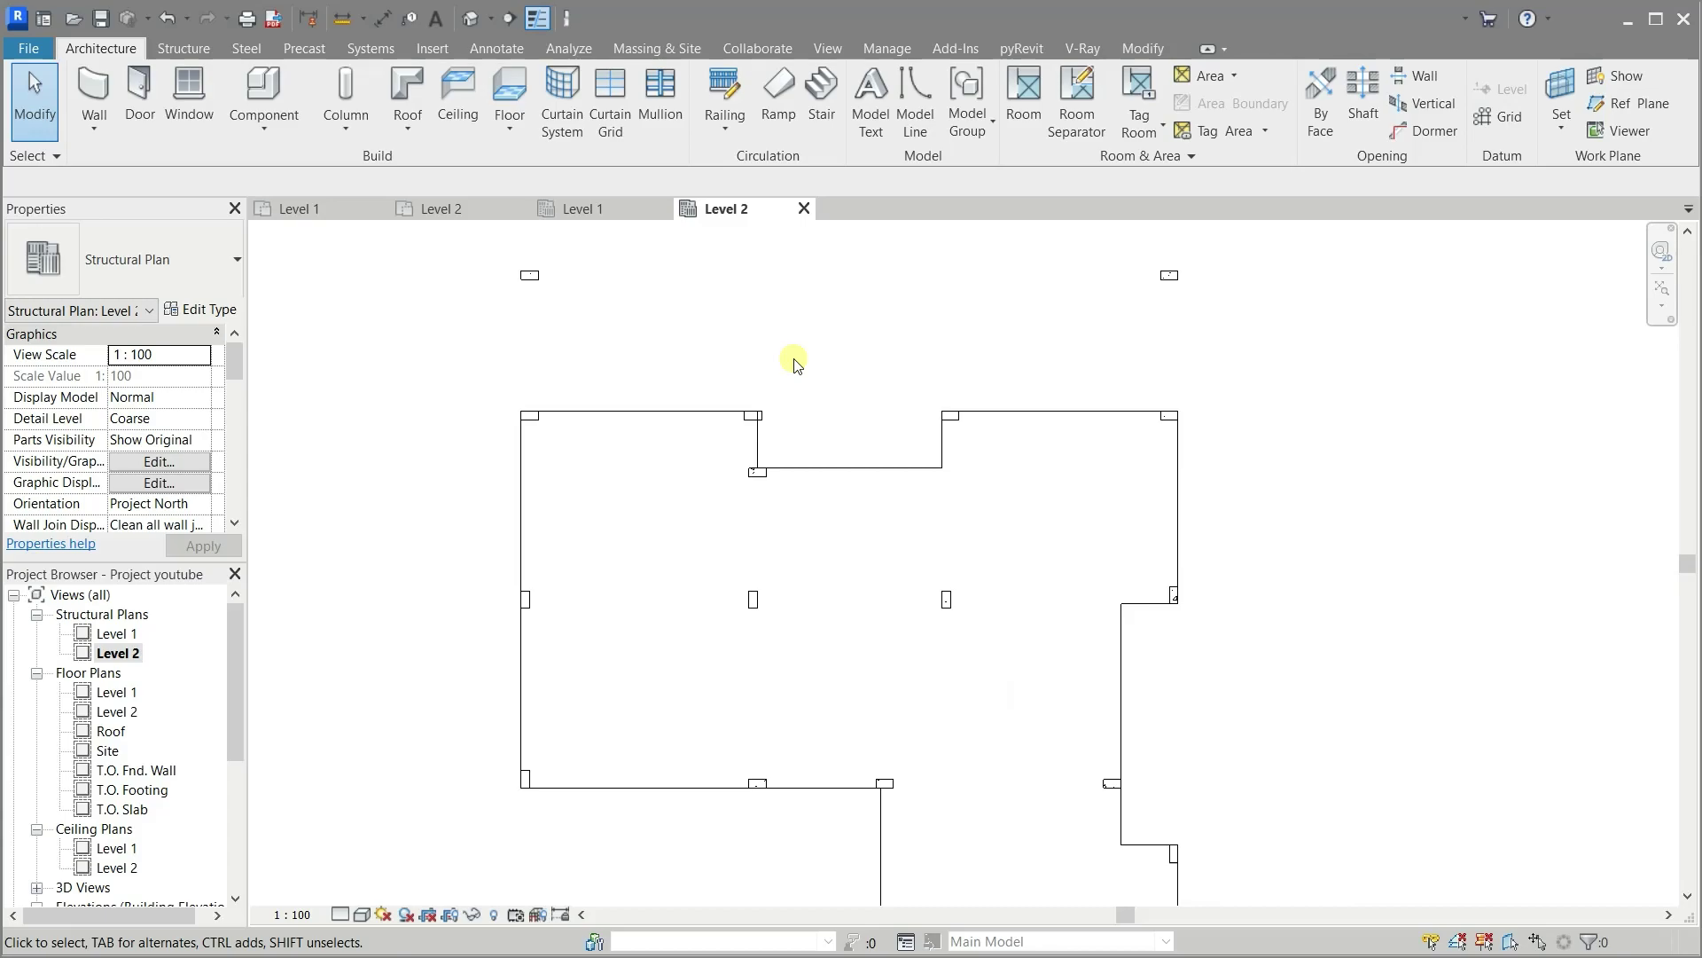
pyautogui.click(601, 211)
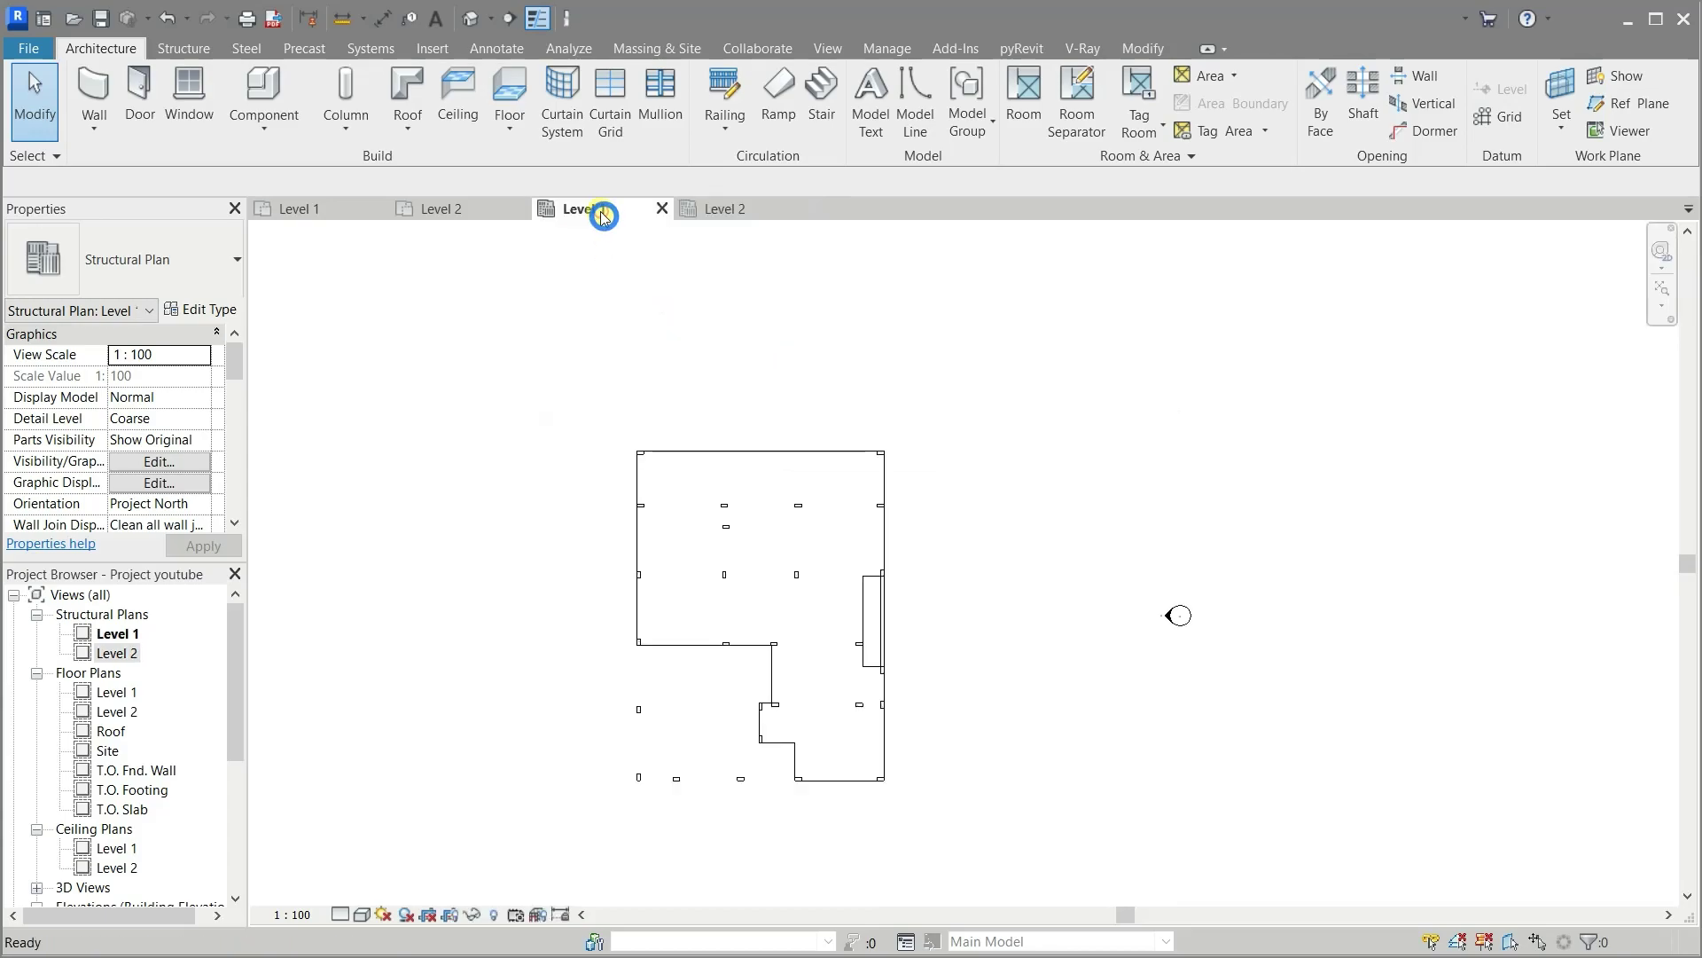
pyautogui.scroll(2, 707, 472)
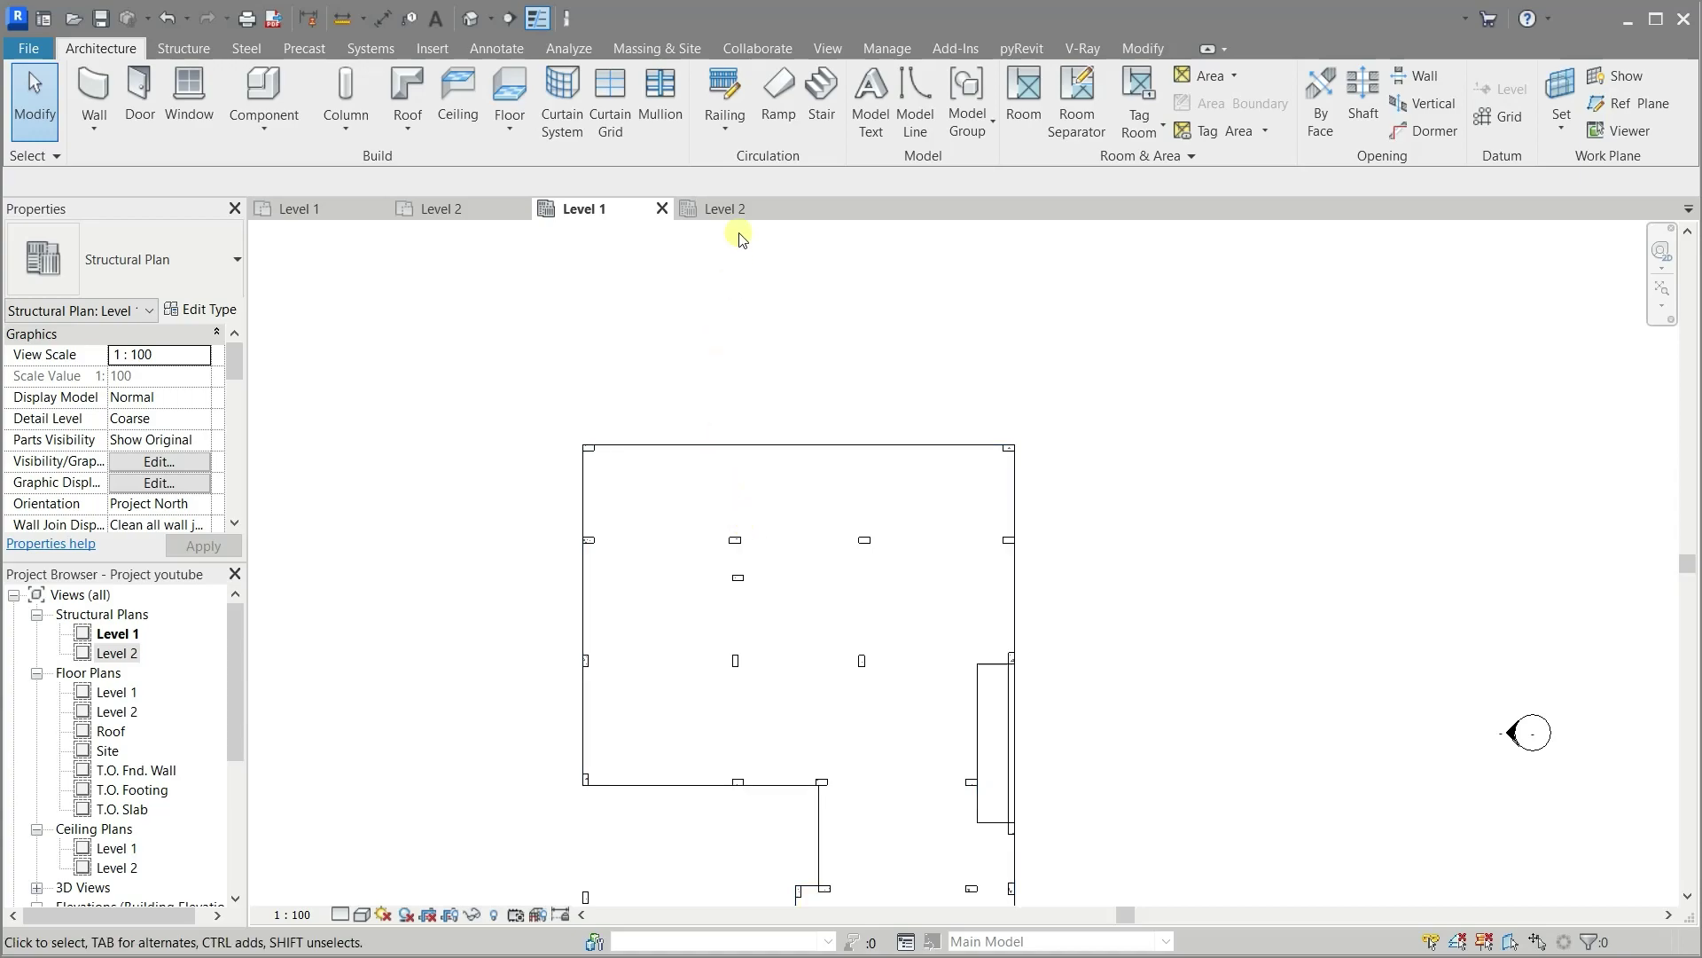
pyautogui.click(738, 207)
pyautogui.scroll(3, 751, 385)
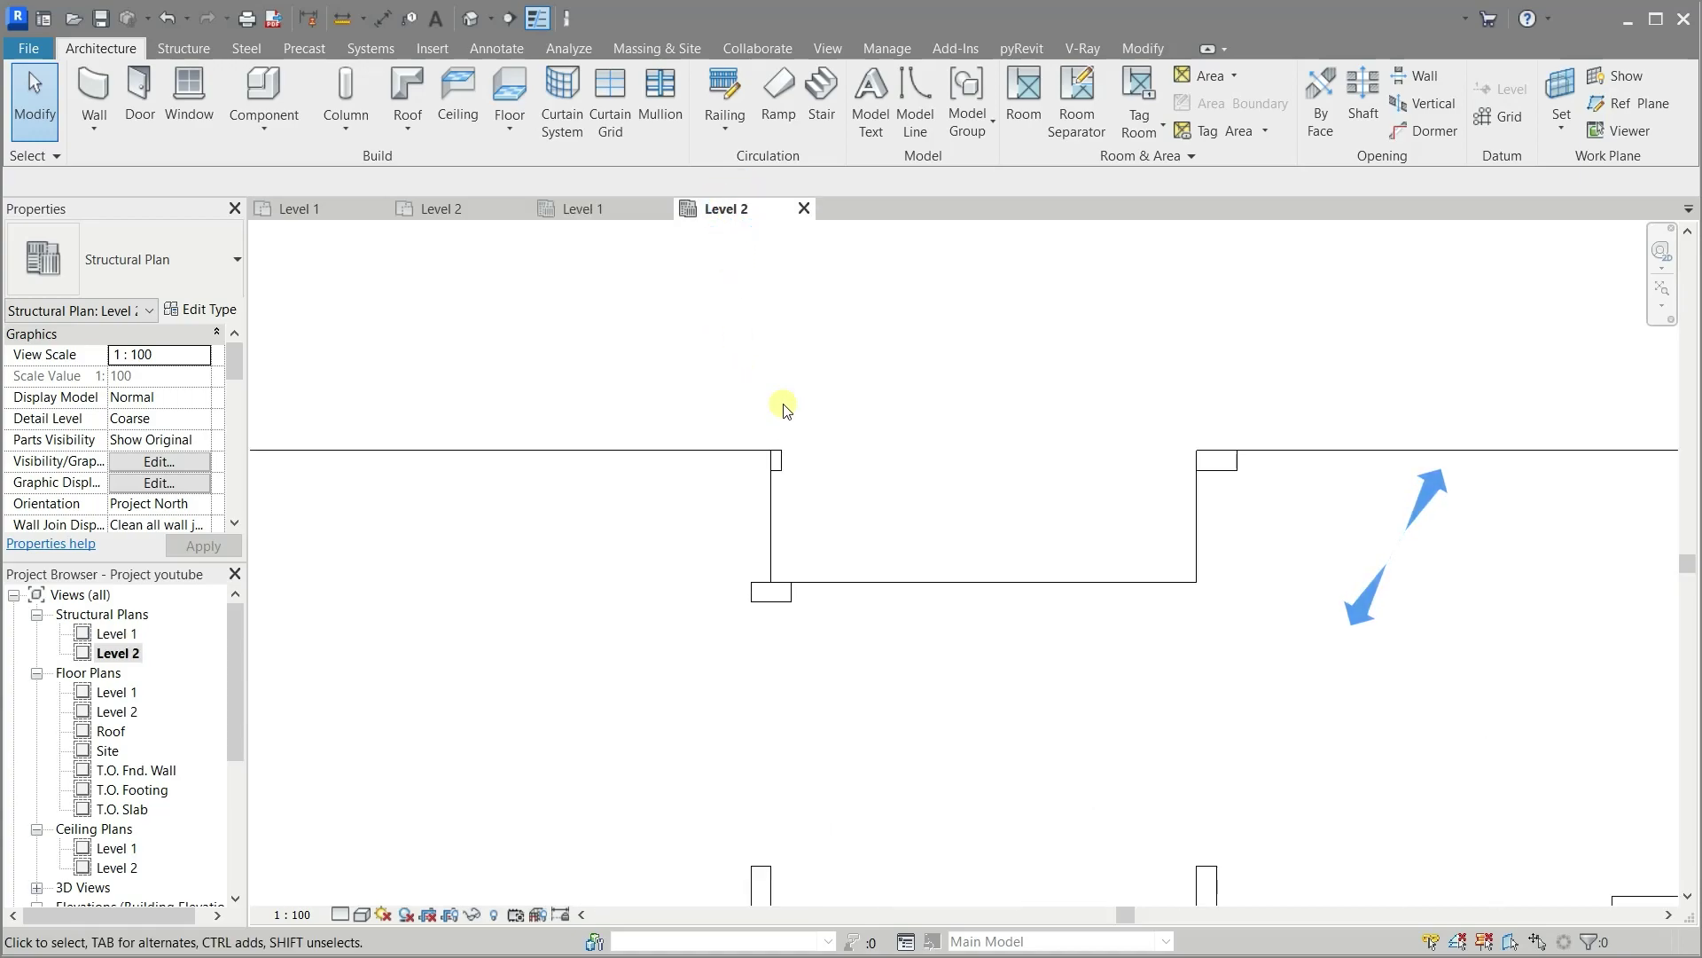
pyautogui.scroll(1, 779, 406)
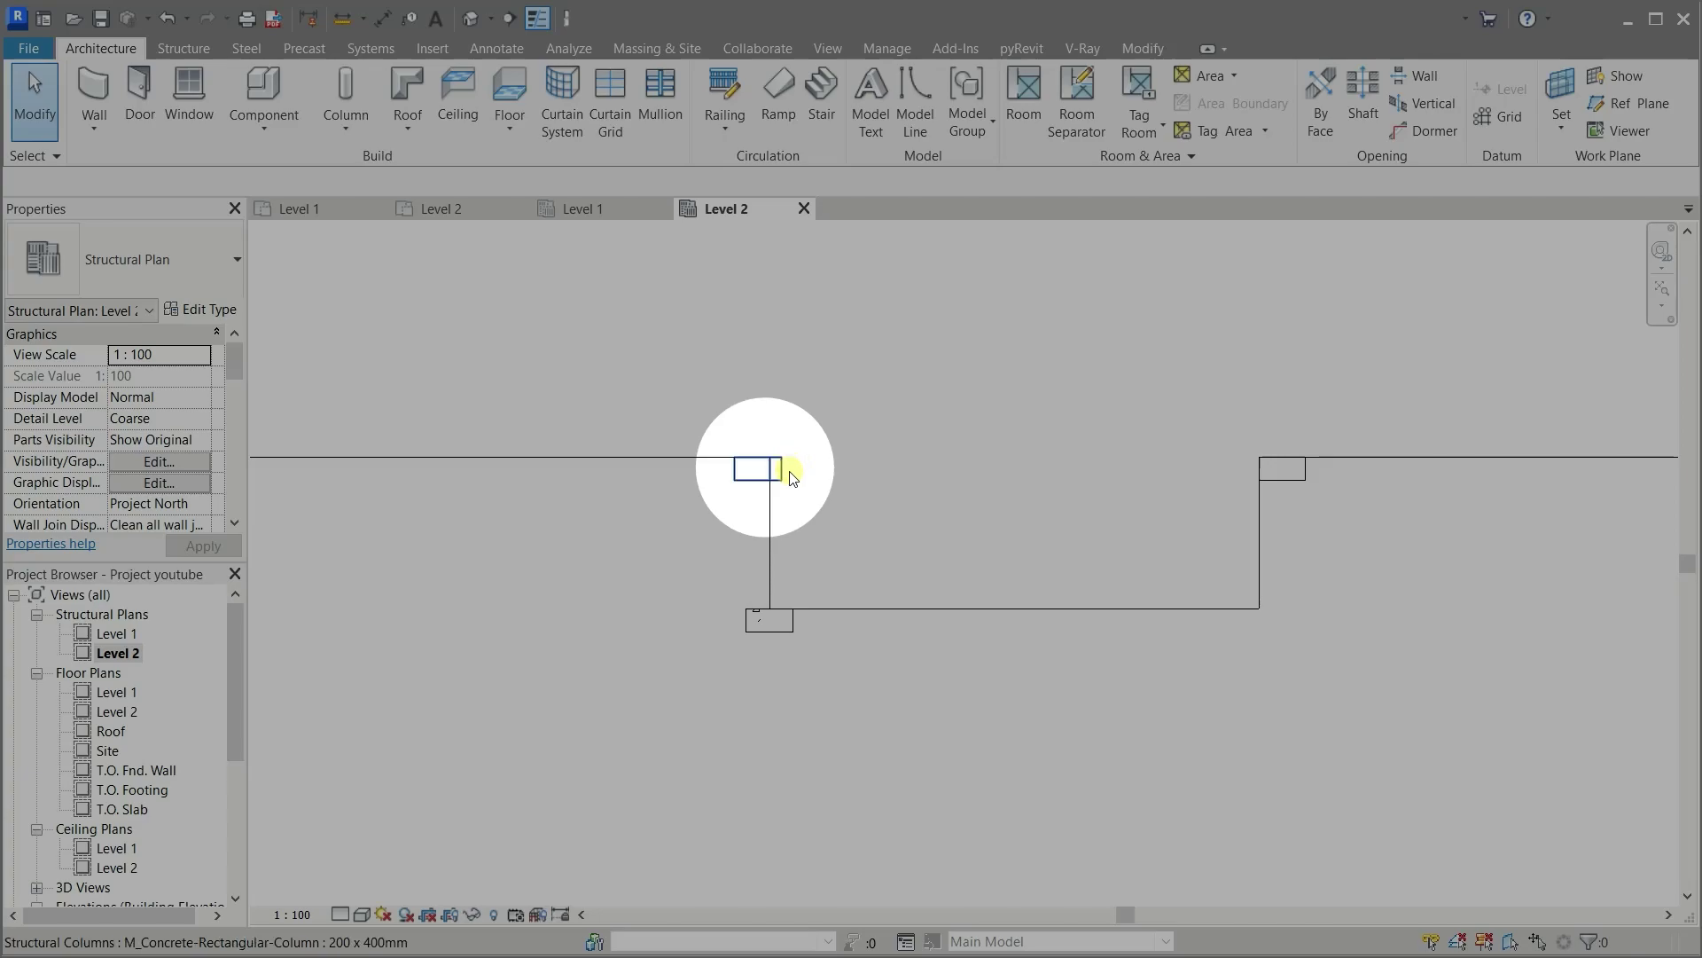
pyautogui.scroll(-2, 745, 346)
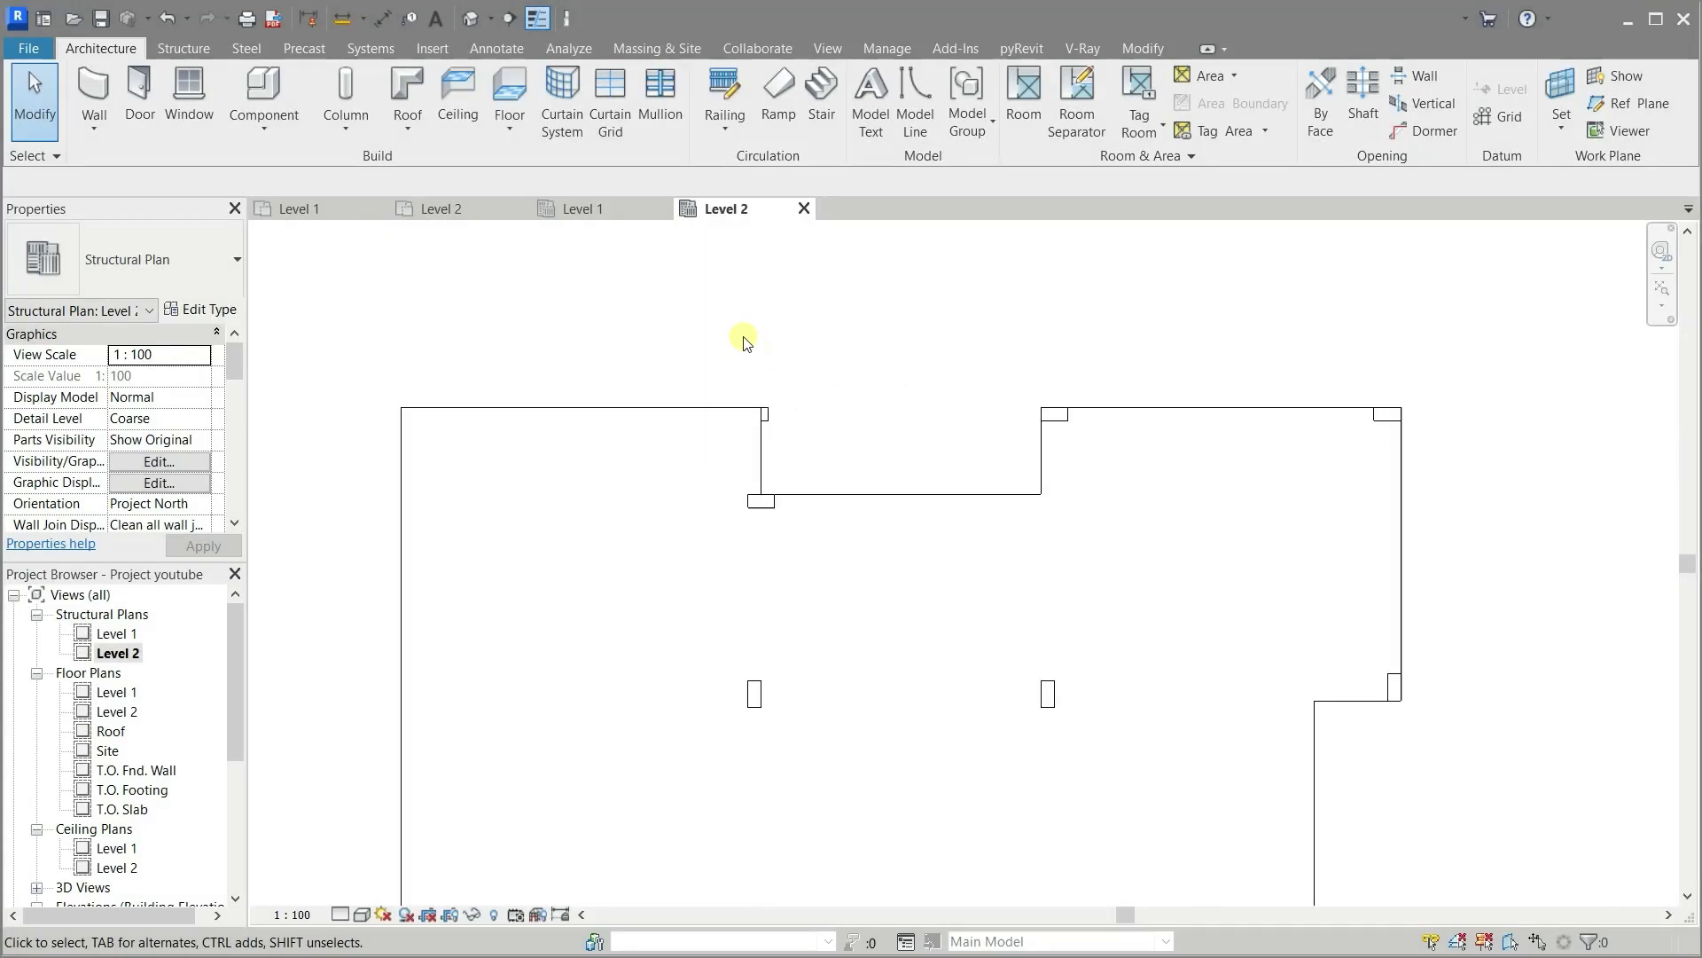
# Move the top-wall column so its corner lands on the wall corner
pyautogui.click(768, 413)
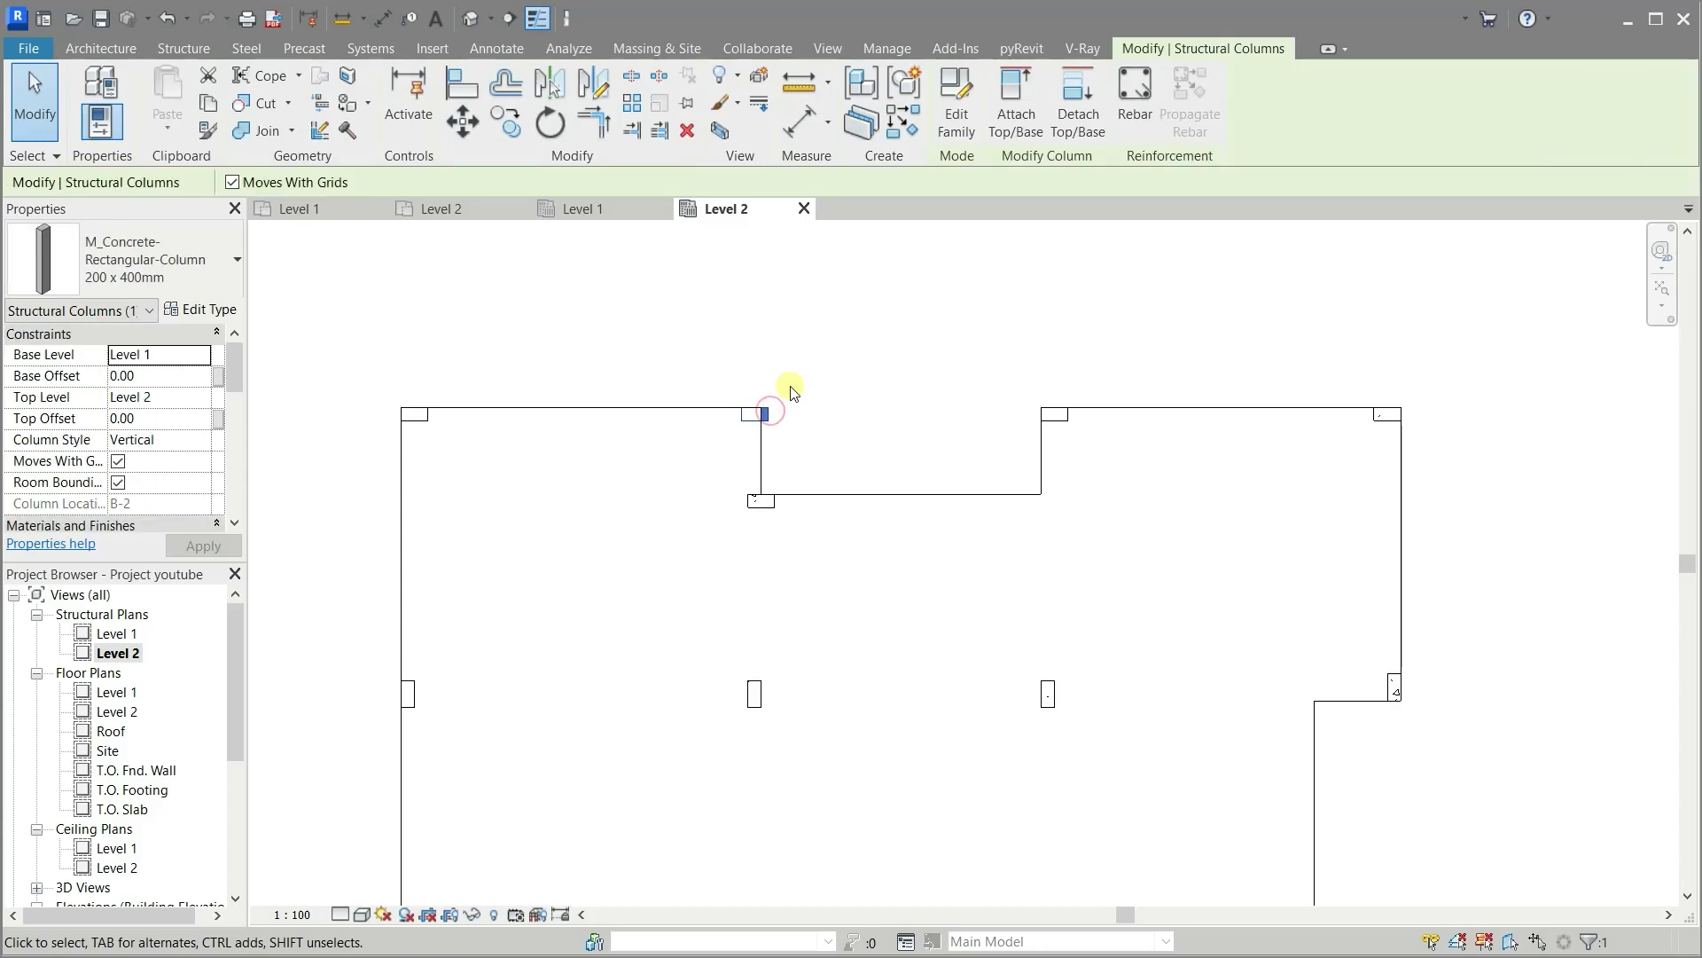
pyautogui.click(462, 121)
pyautogui.scroll(2, 755, 390)
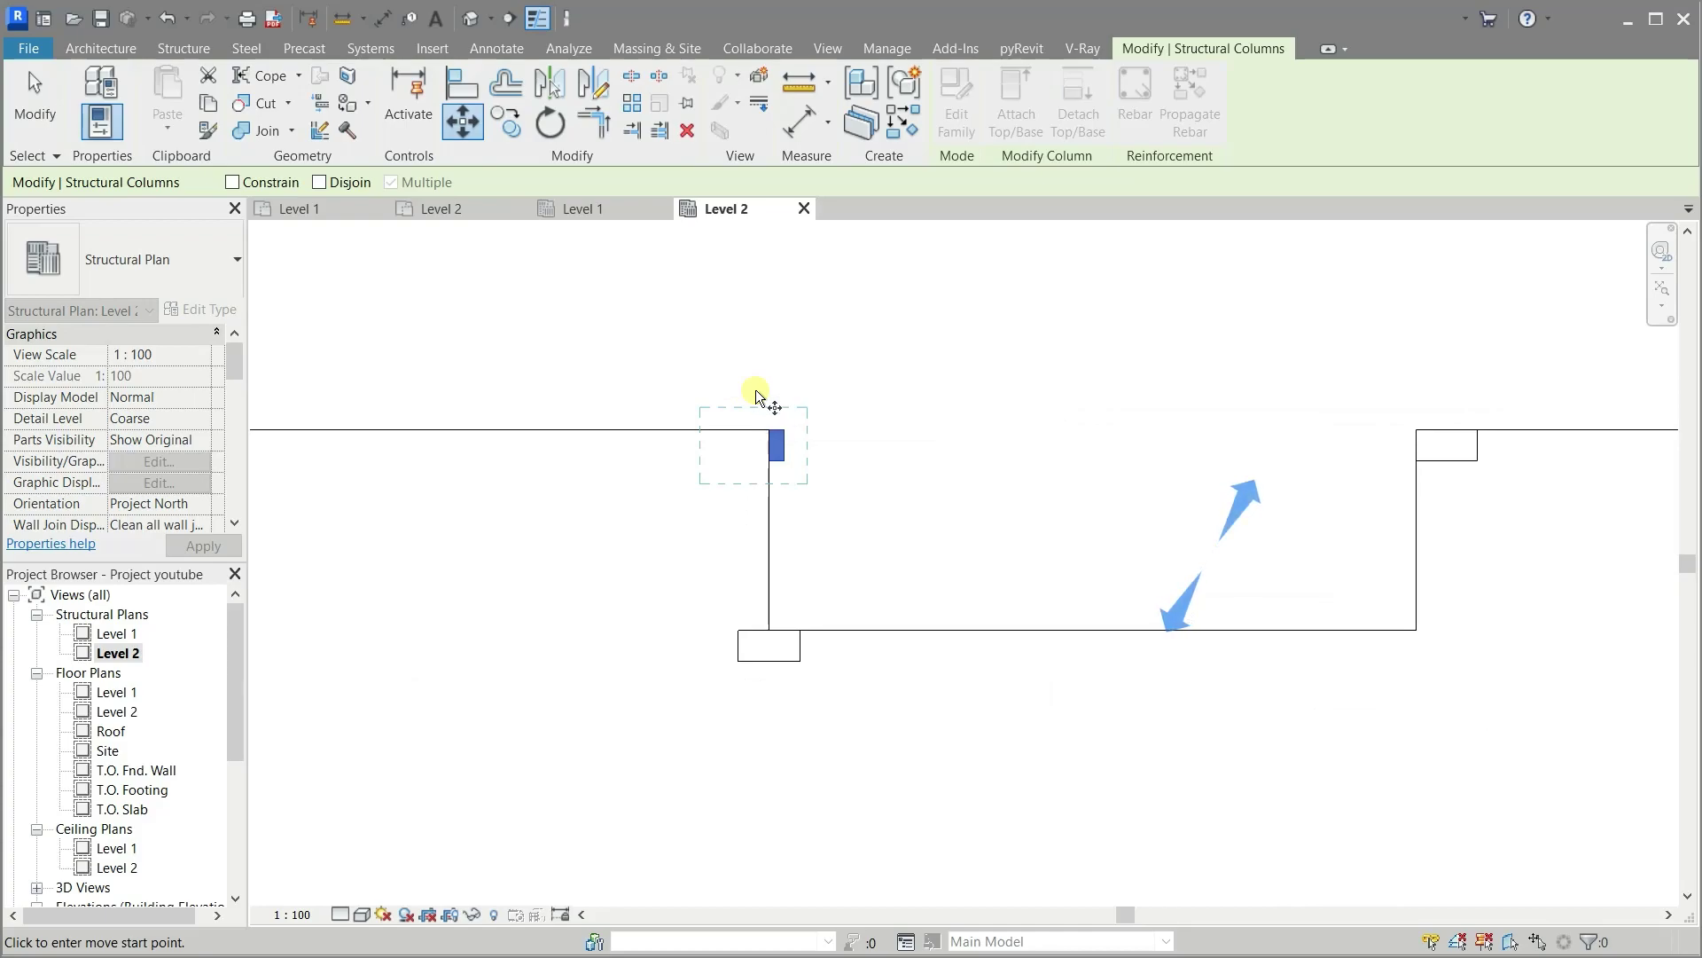
pyautogui.scroll(3, 756, 391)
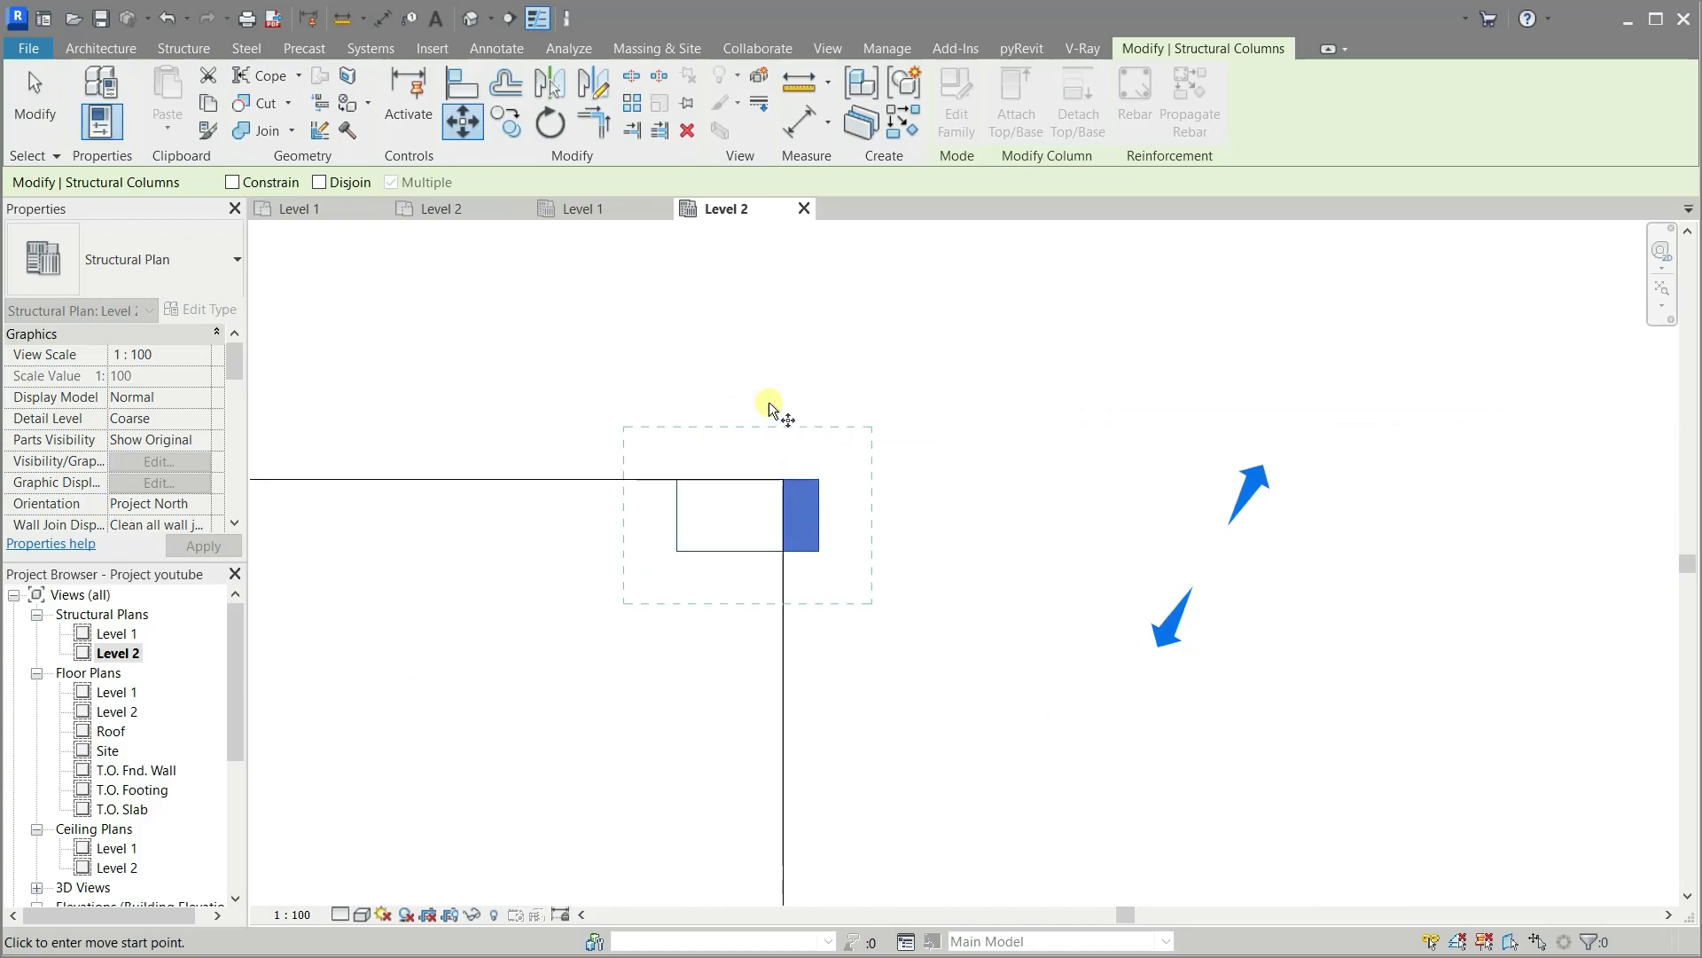
pyautogui.click(817, 481)
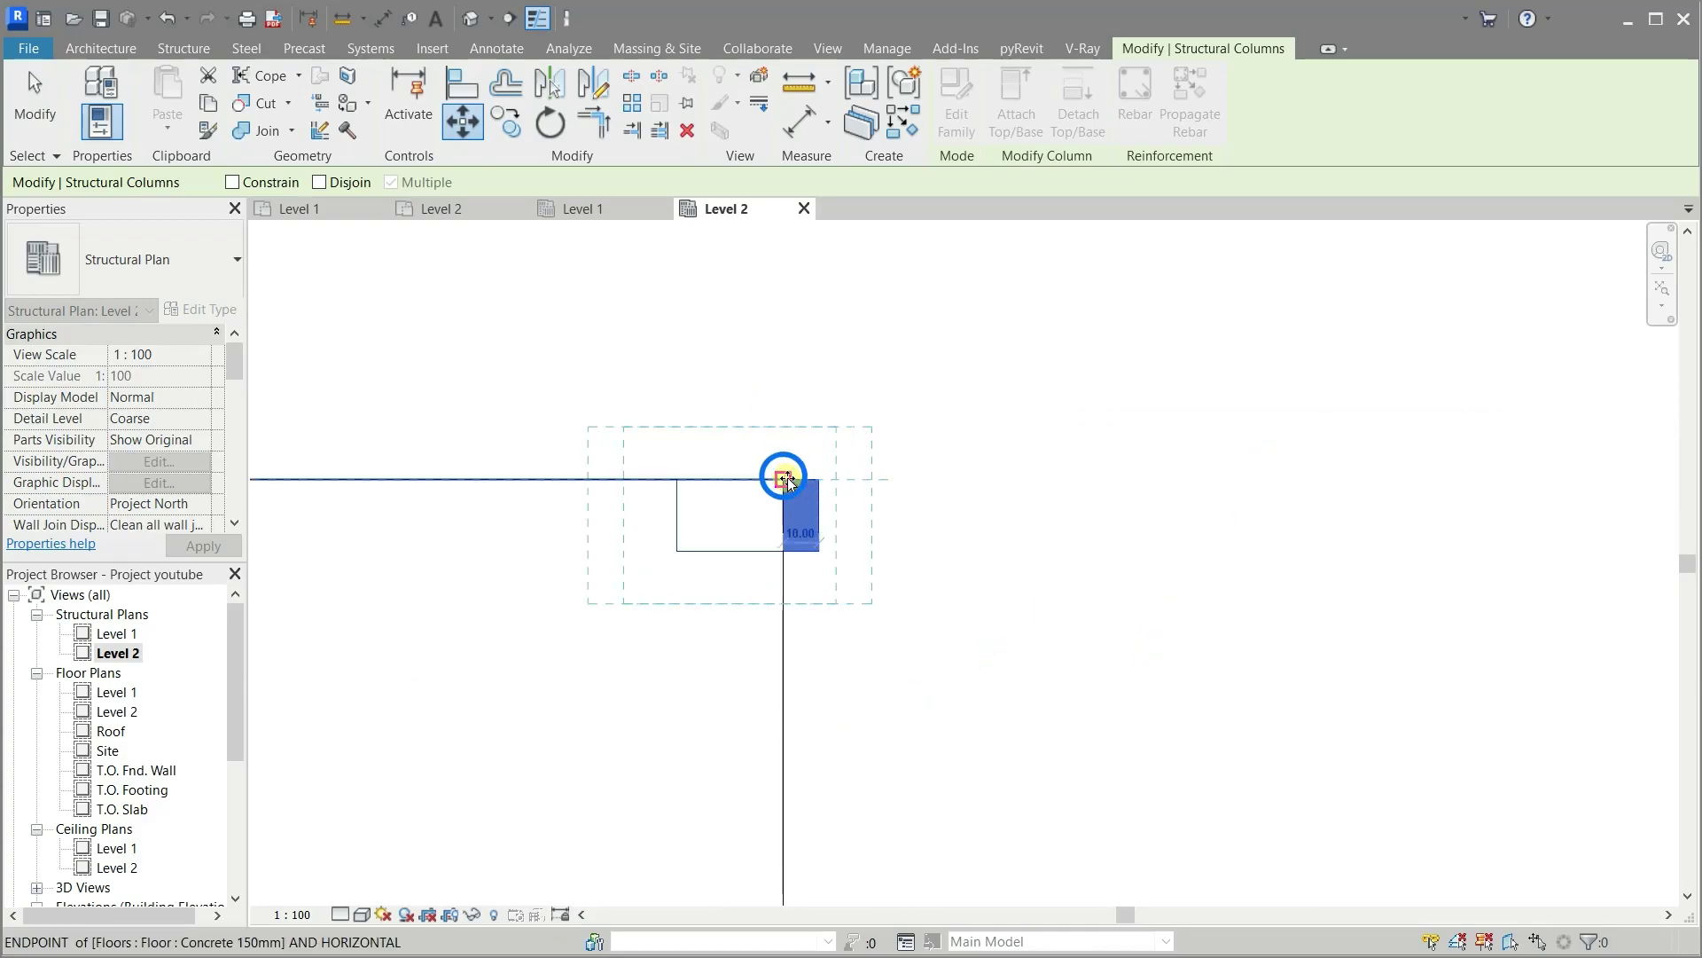
pyautogui.click(787, 477)
pyautogui.click(849, 362)
# Zoom out to see the full Level 2 floor outline and columns
pyautogui.scroll(-2, 815, 329)
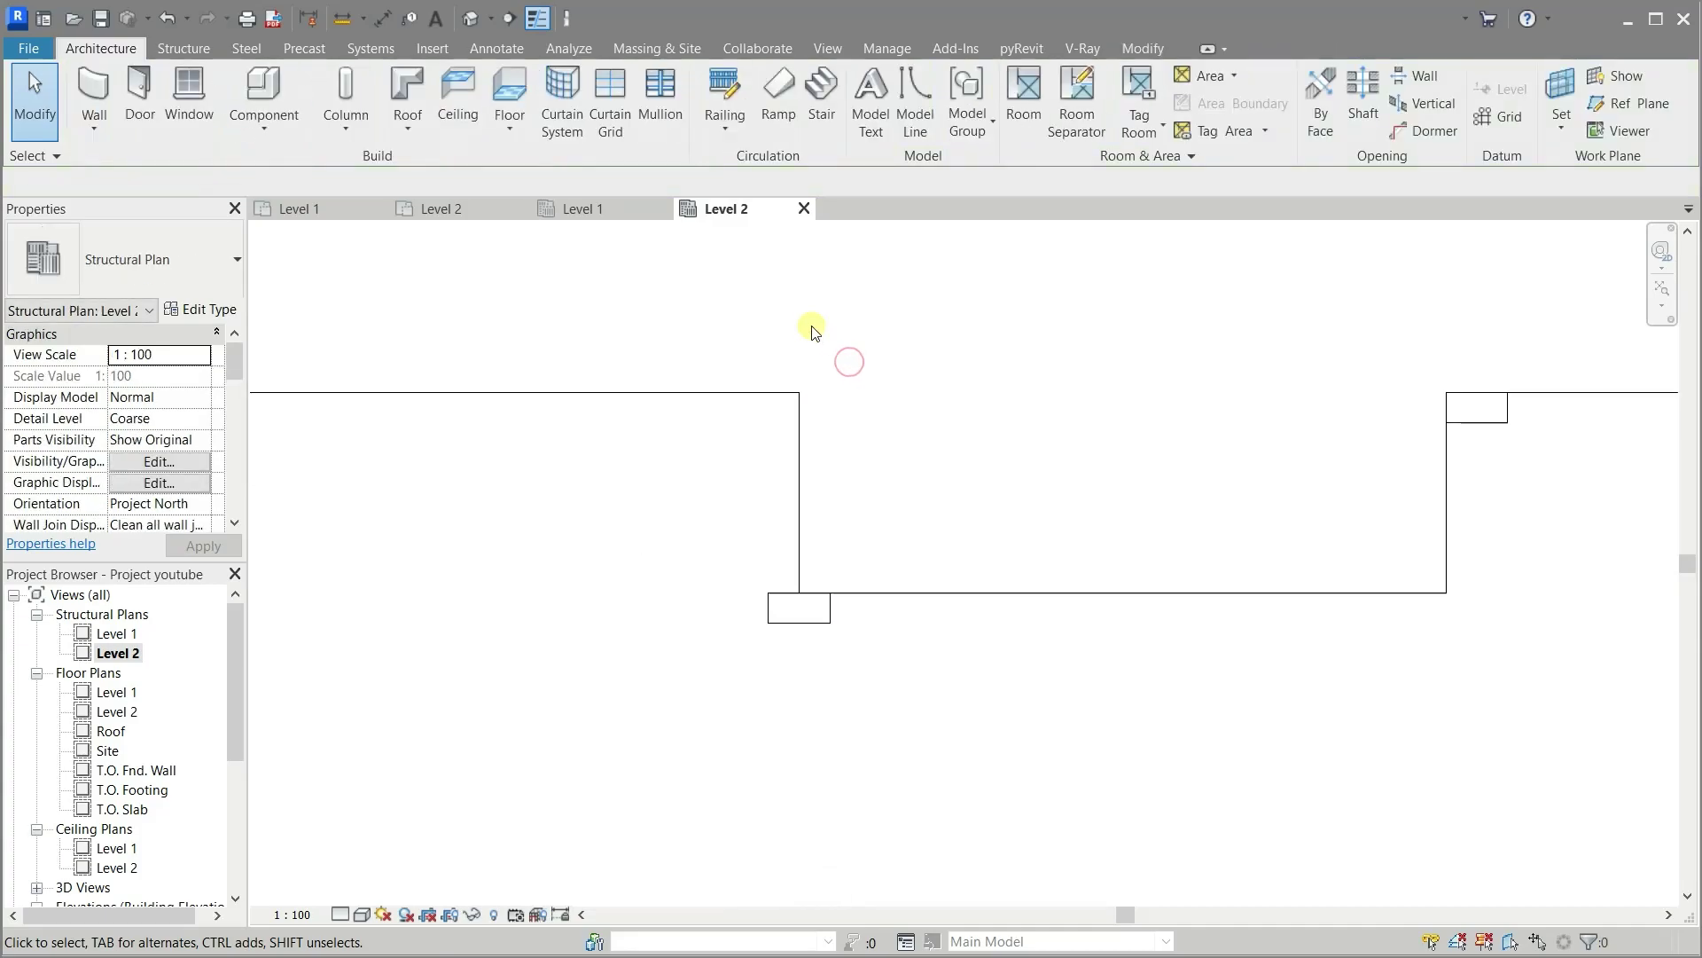
pyautogui.scroll(-1, 811, 330)
pyautogui.scroll(-1, 762, 314)
pyautogui.scroll(-1, 759, 316)
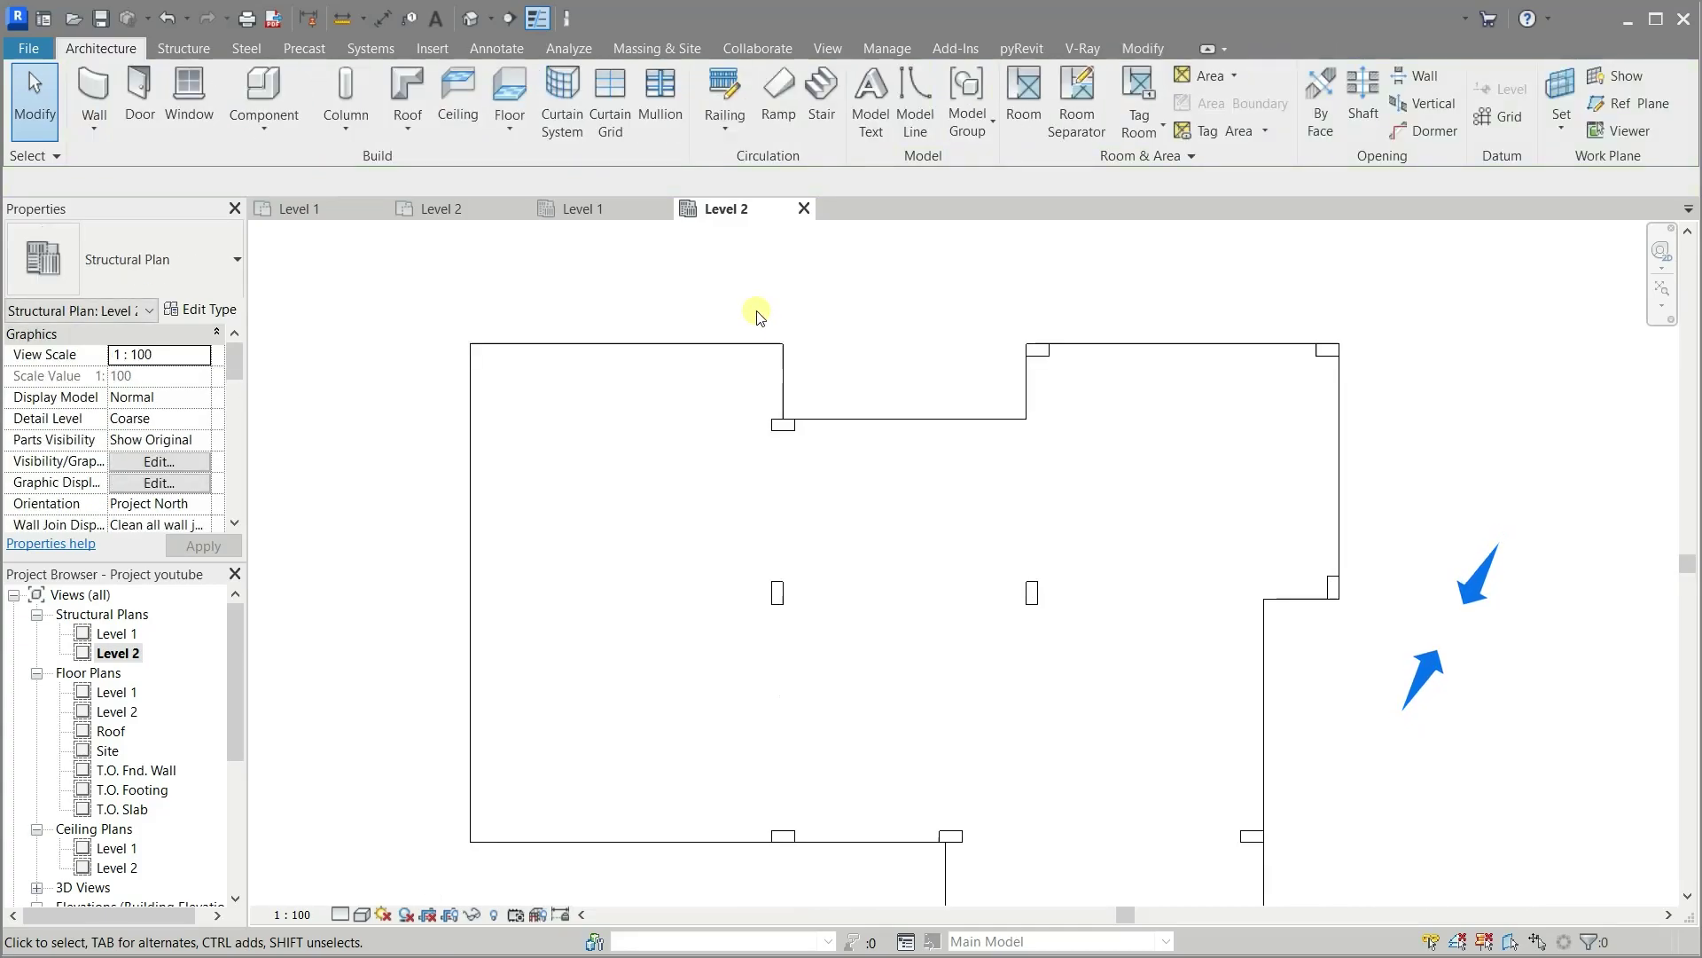
pyautogui.scroll(-2, 759, 317)
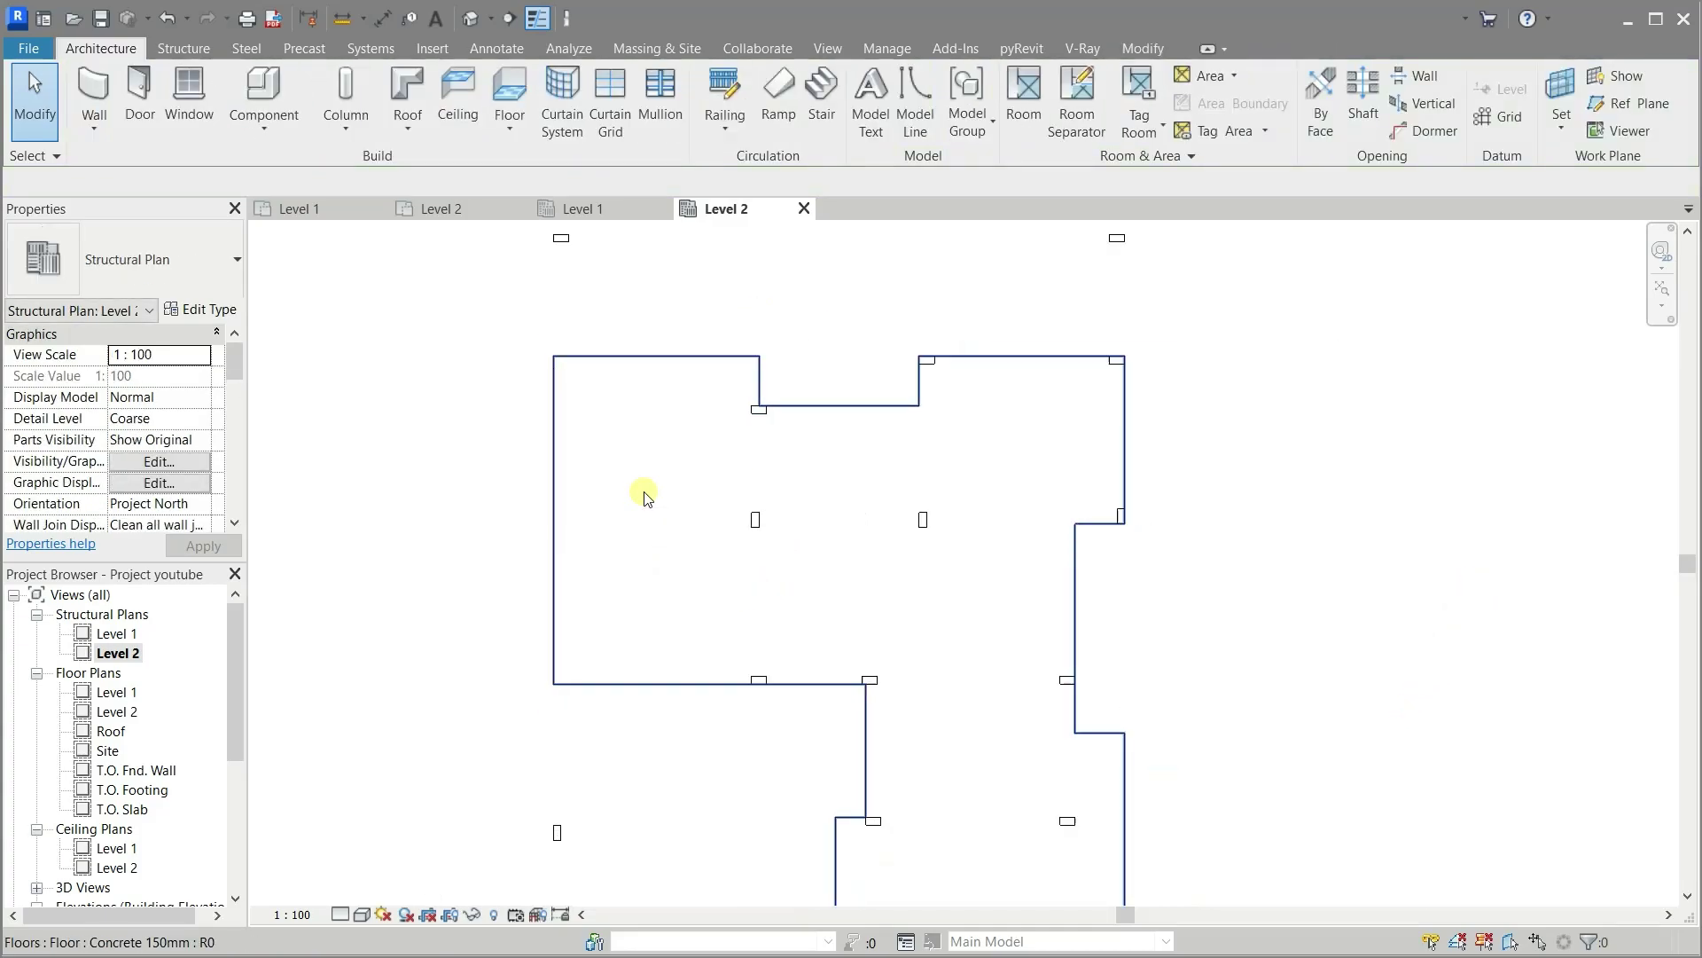
pyautogui.scroll(-1, 645, 497)
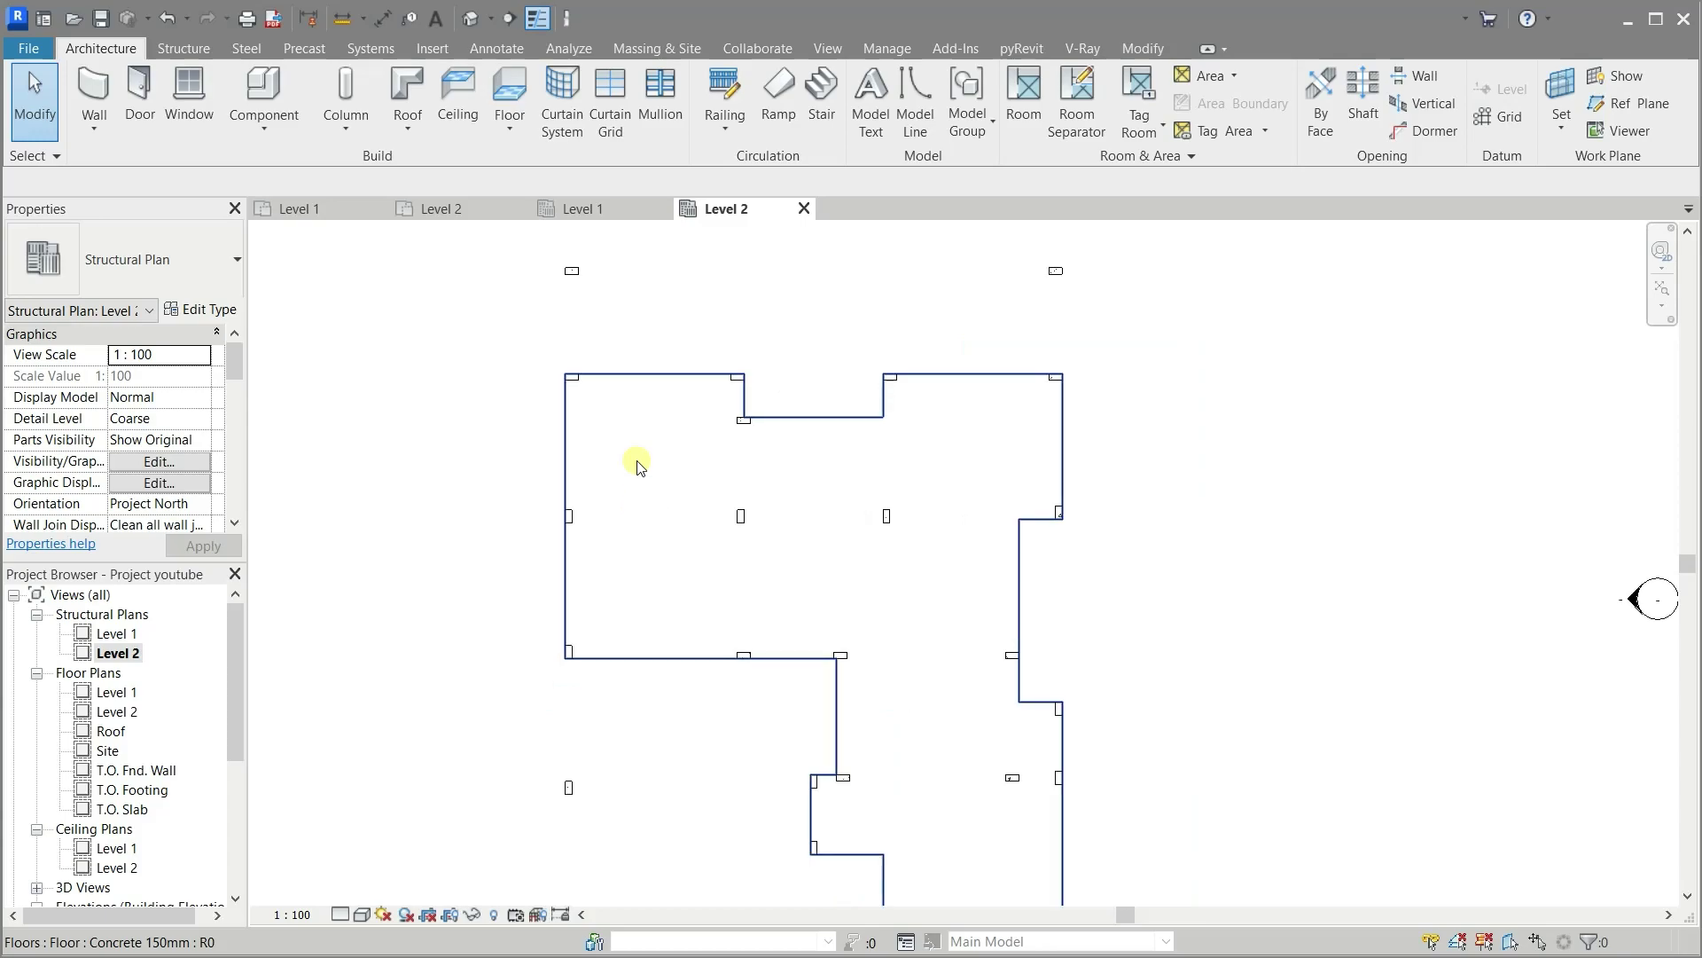
pyautogui.scroll(-1, 637, 461)
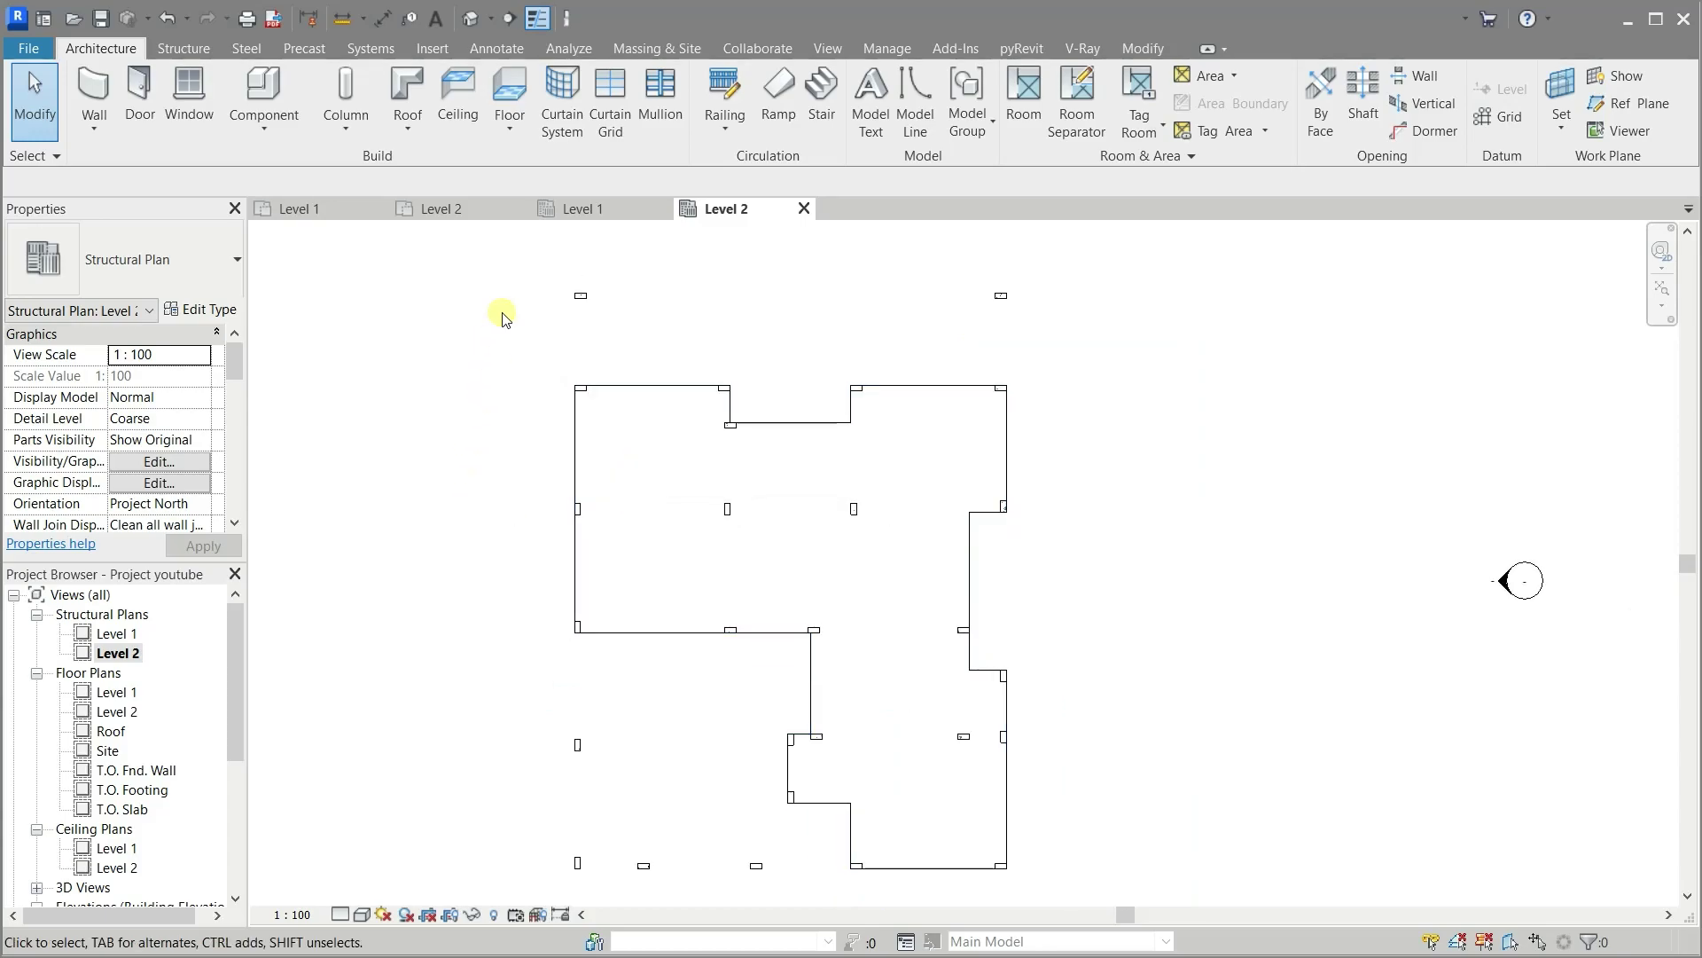
# Create and open a new Structural Plan view for the Roof level
pyautogui.click(830, 49)
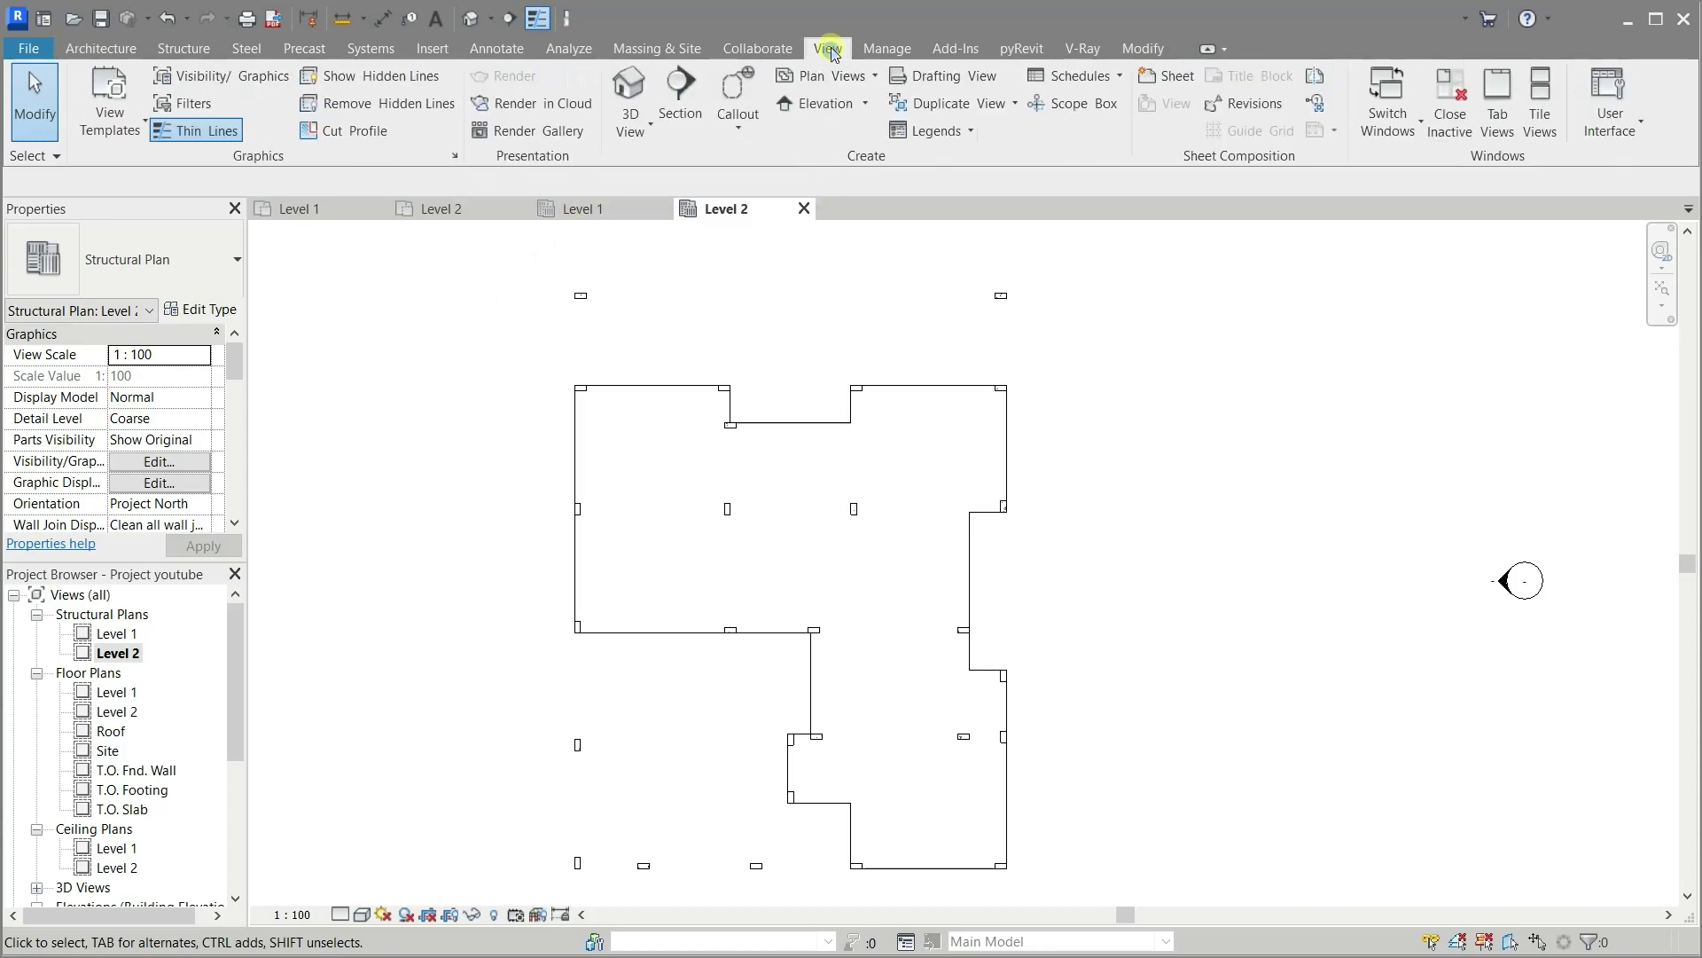
pyautogui.click(873, 78)
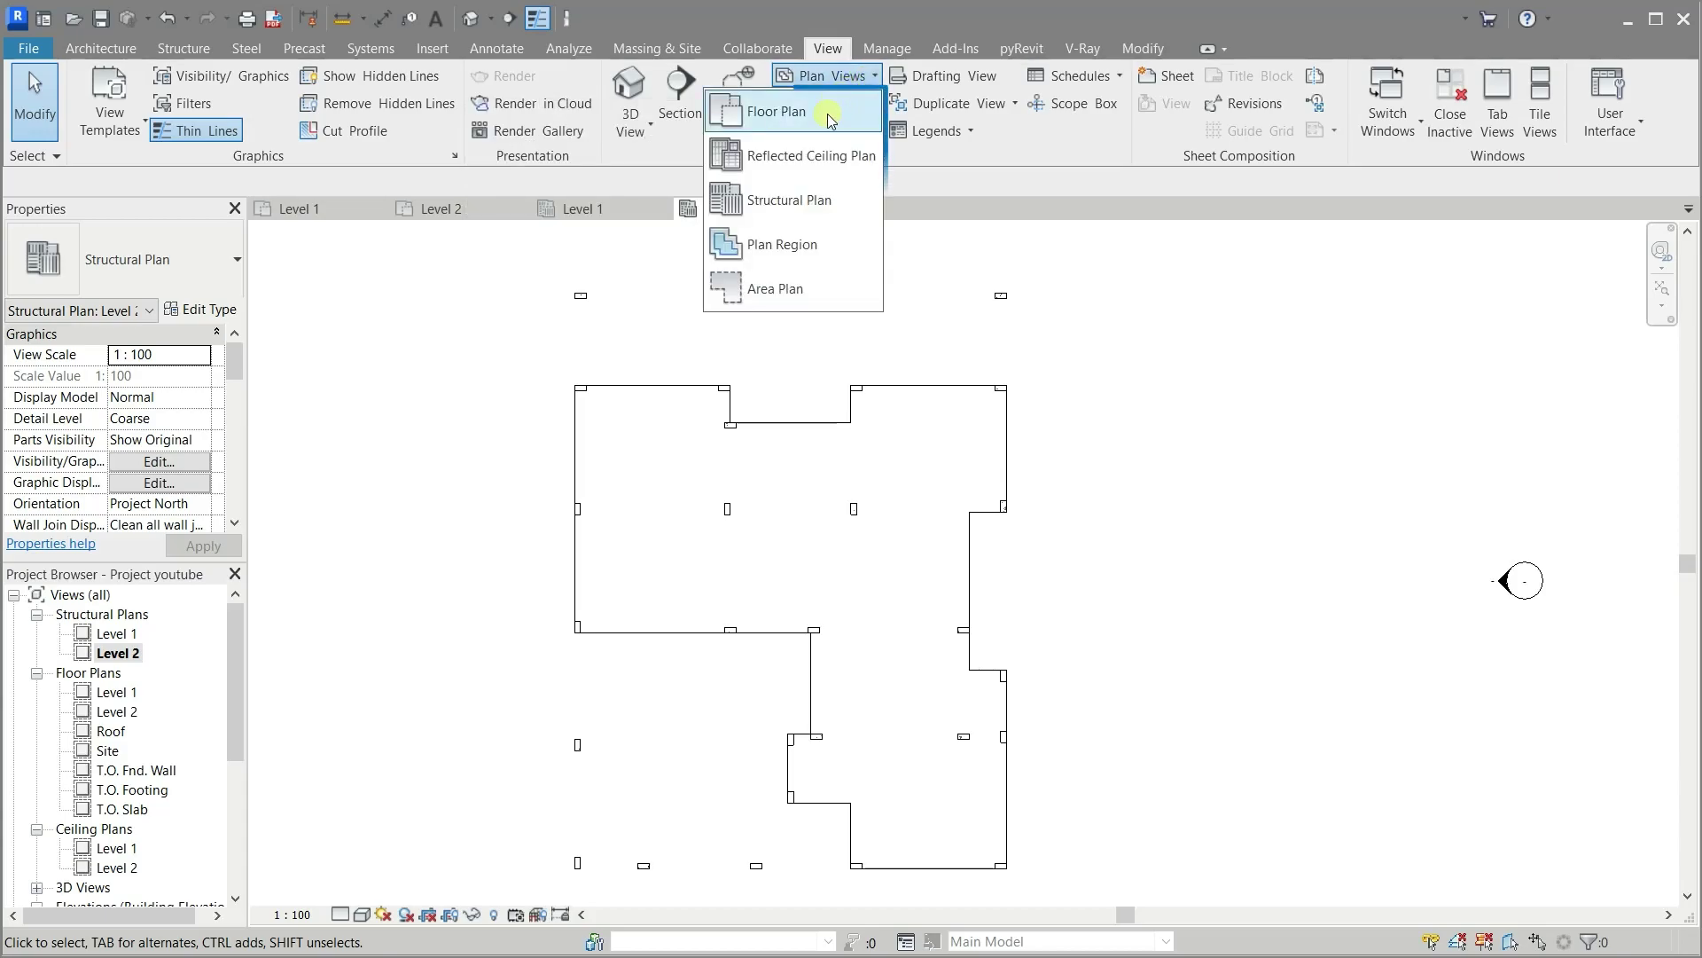
pyautogui.click(801, 209)
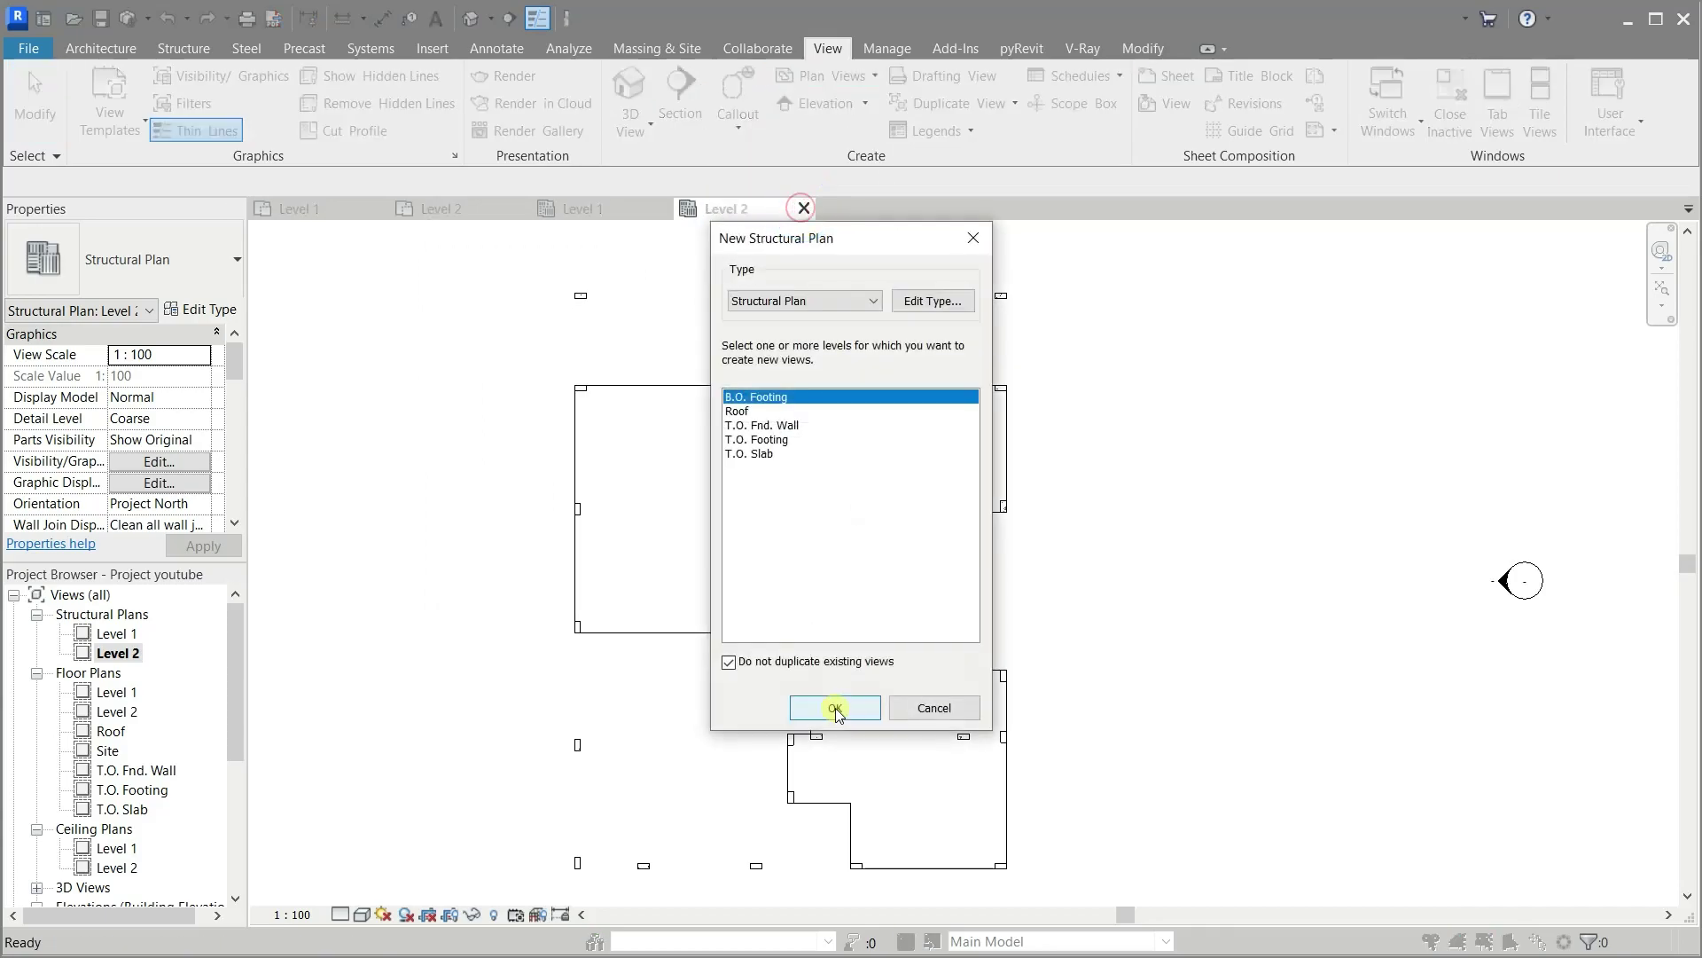
pyautogui.click(743, 411)
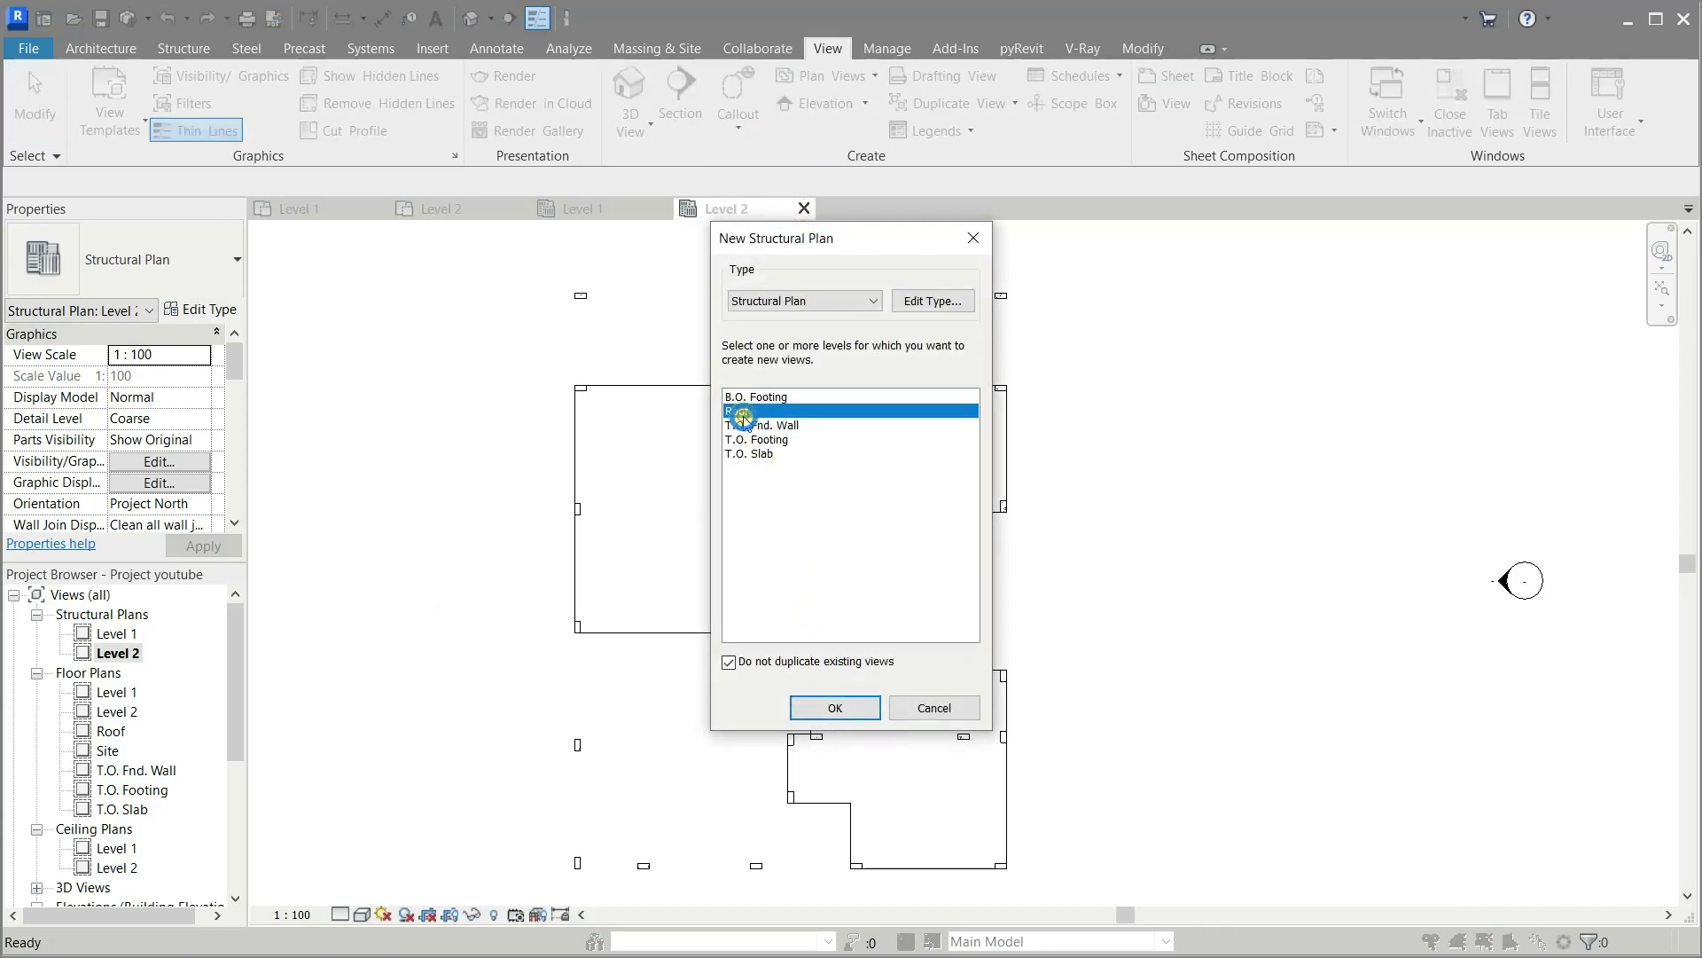
pyautogui.click(833, 705)
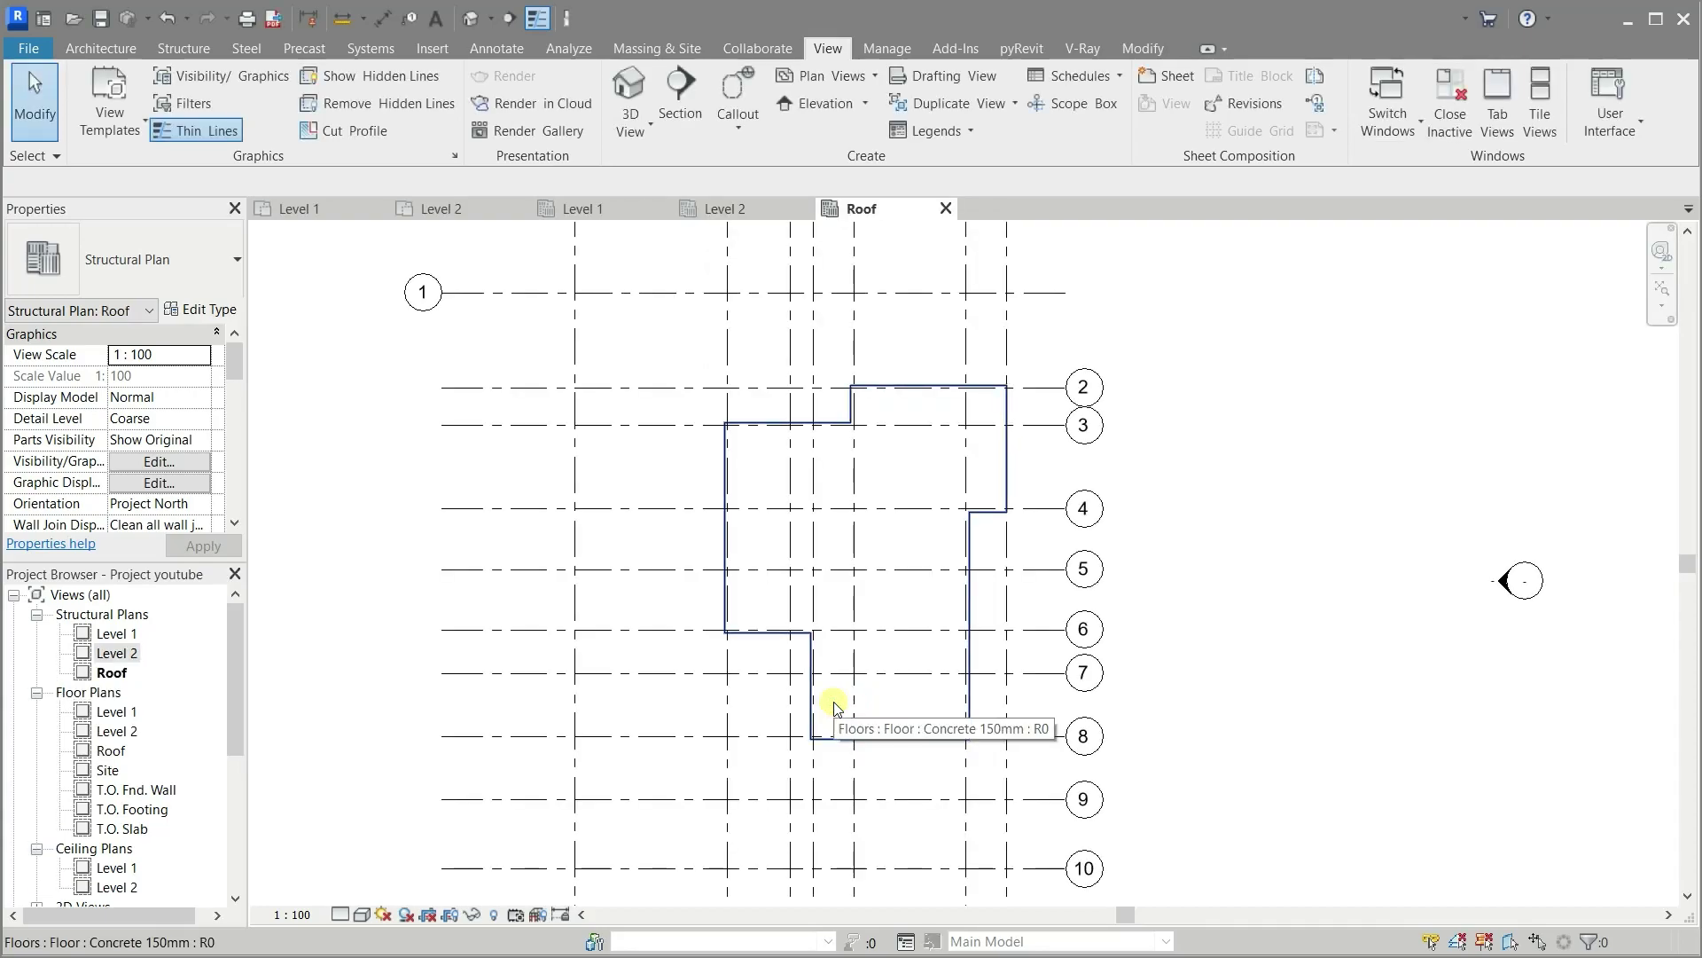
# Hide the Grids category in the Roof plan and set its visual style to Wireframe
pyautogui.click(658, 426)
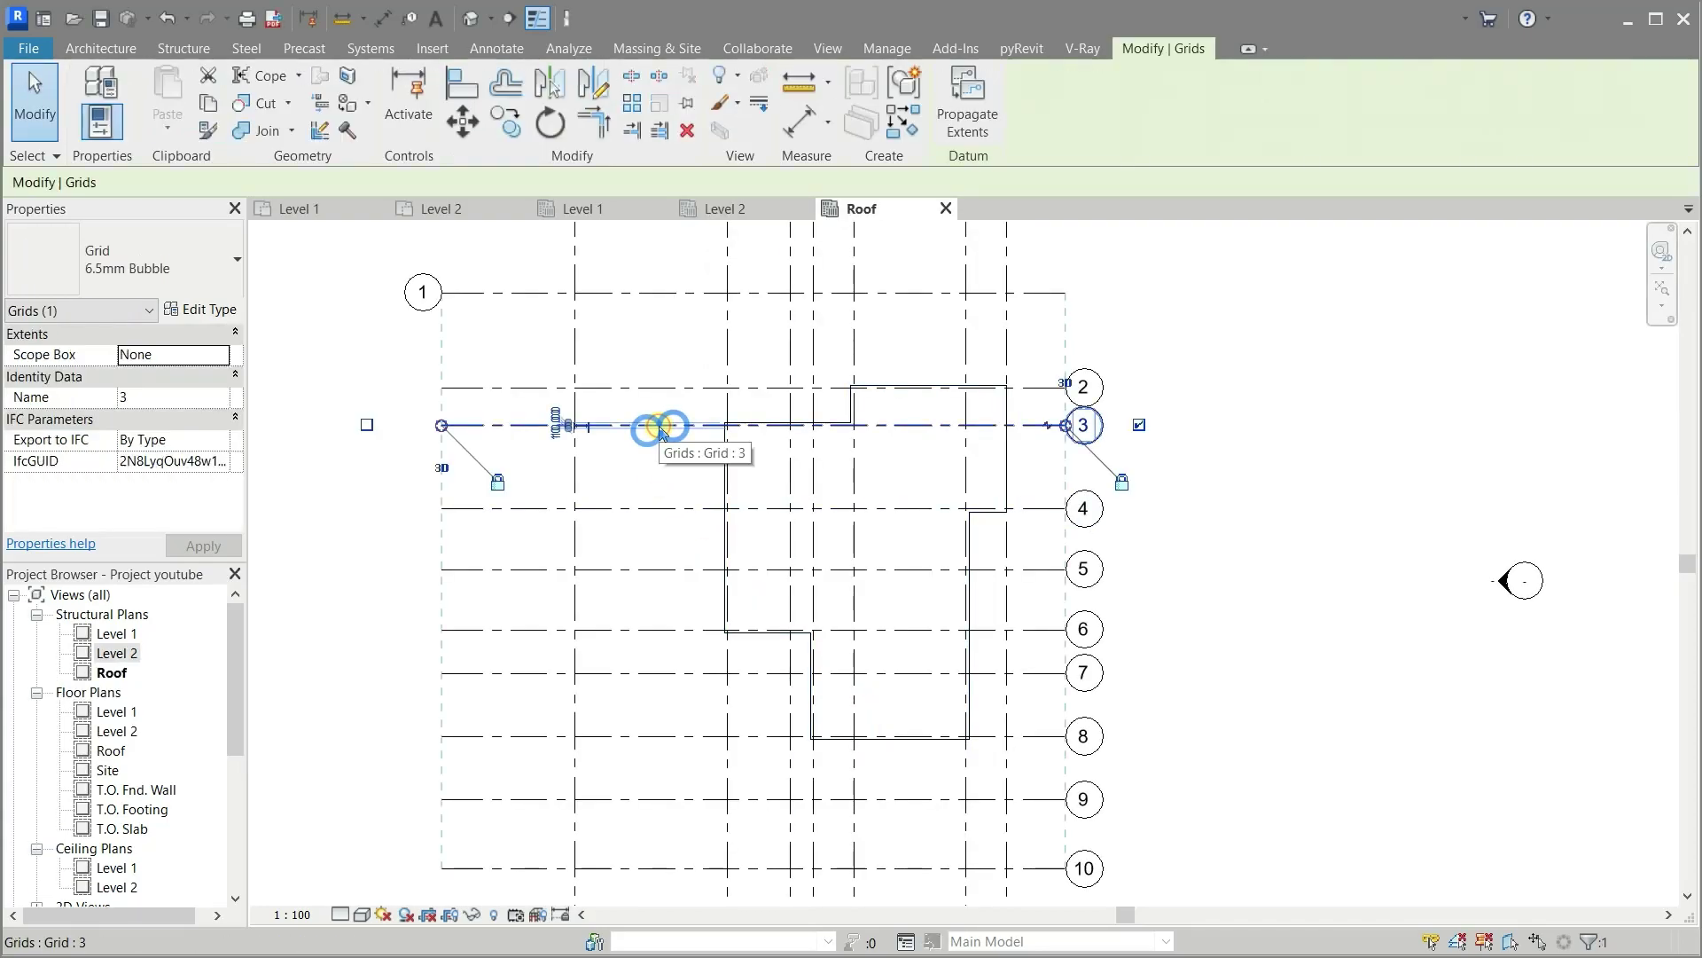
pyautogui.rightClick(659, 427)
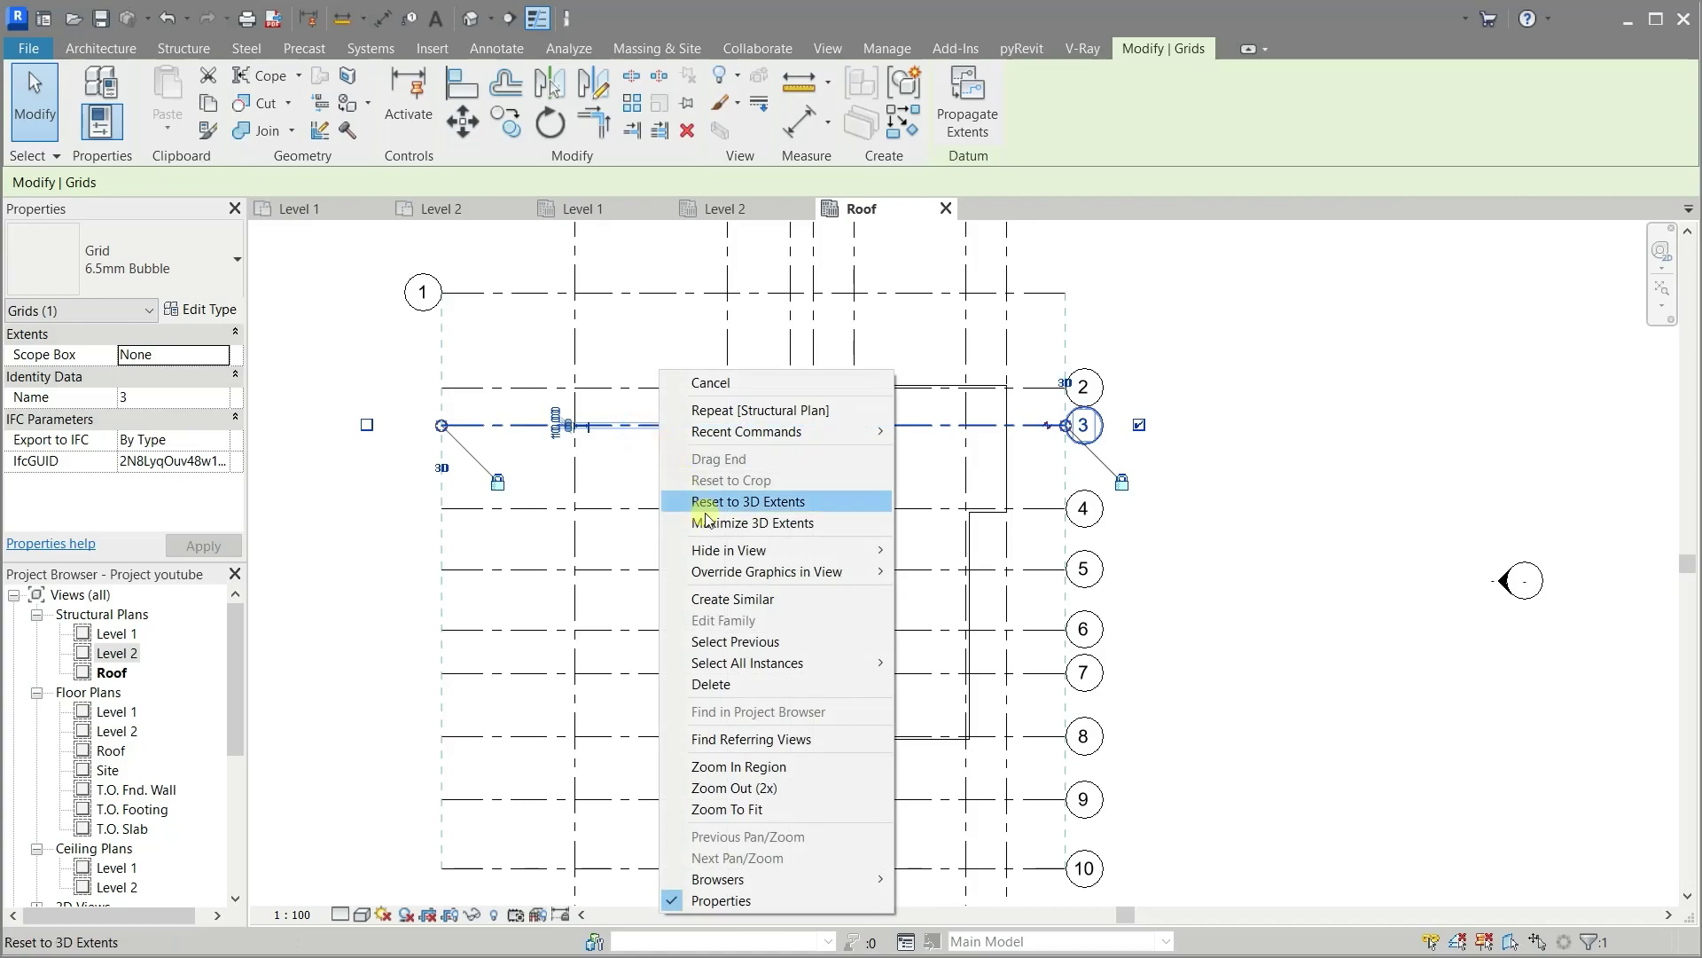
pyautogui.moveTo(729, 550)
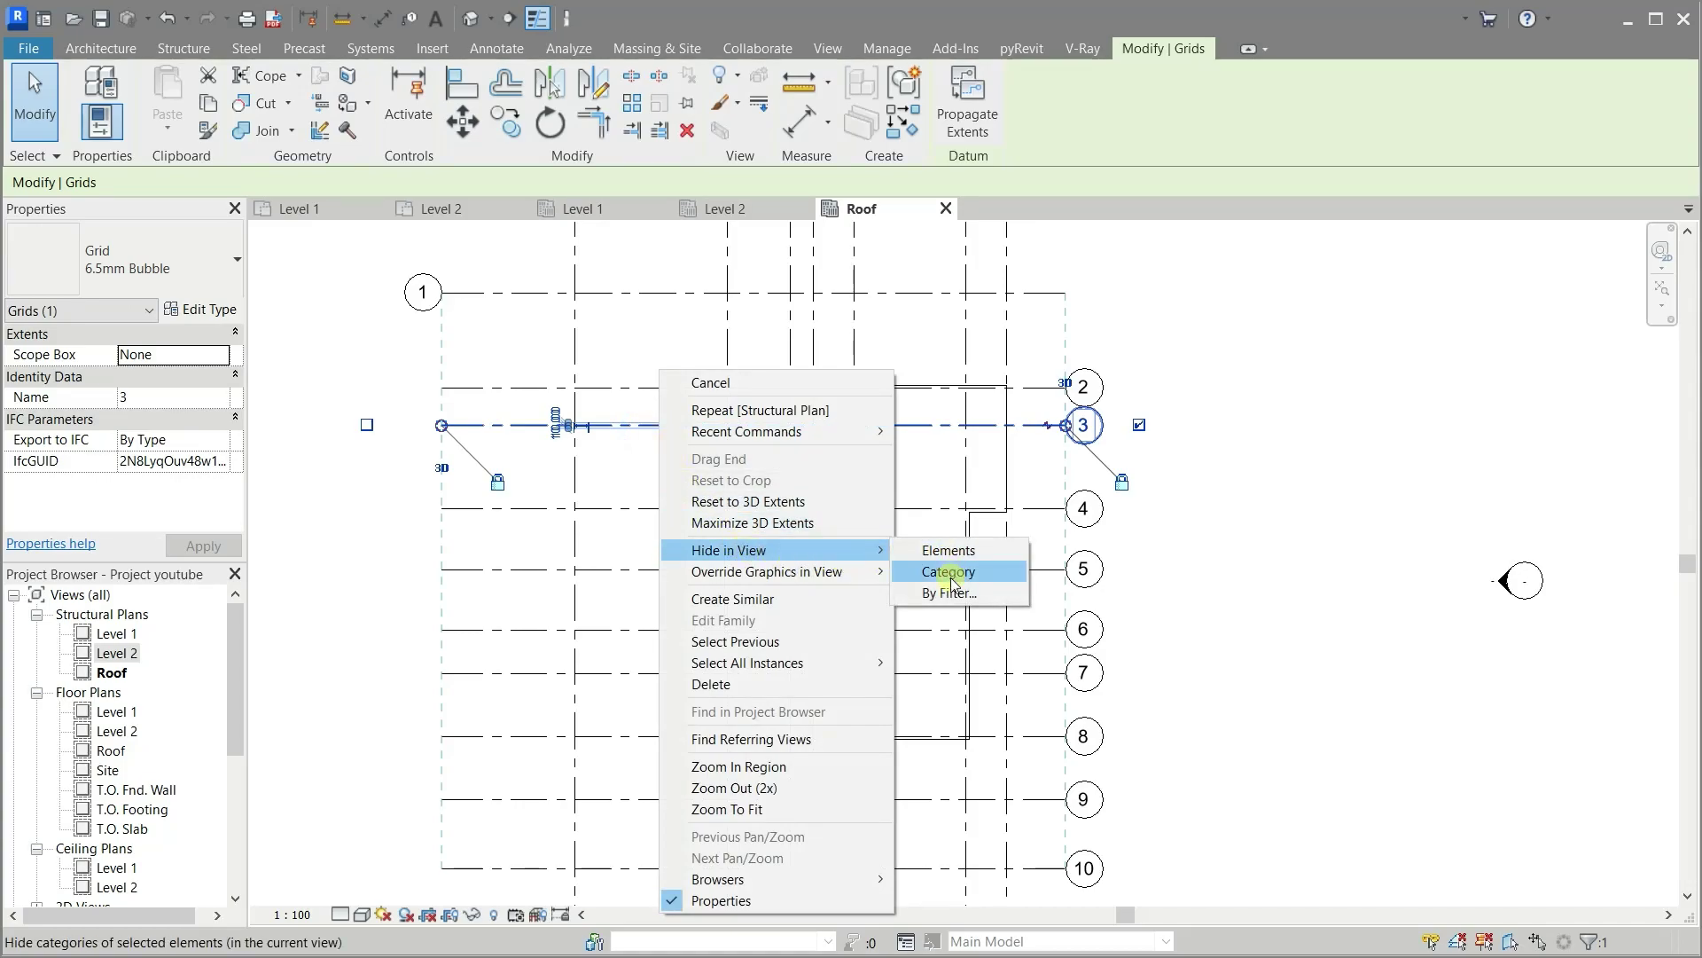
pyautogui.click(949, 572)
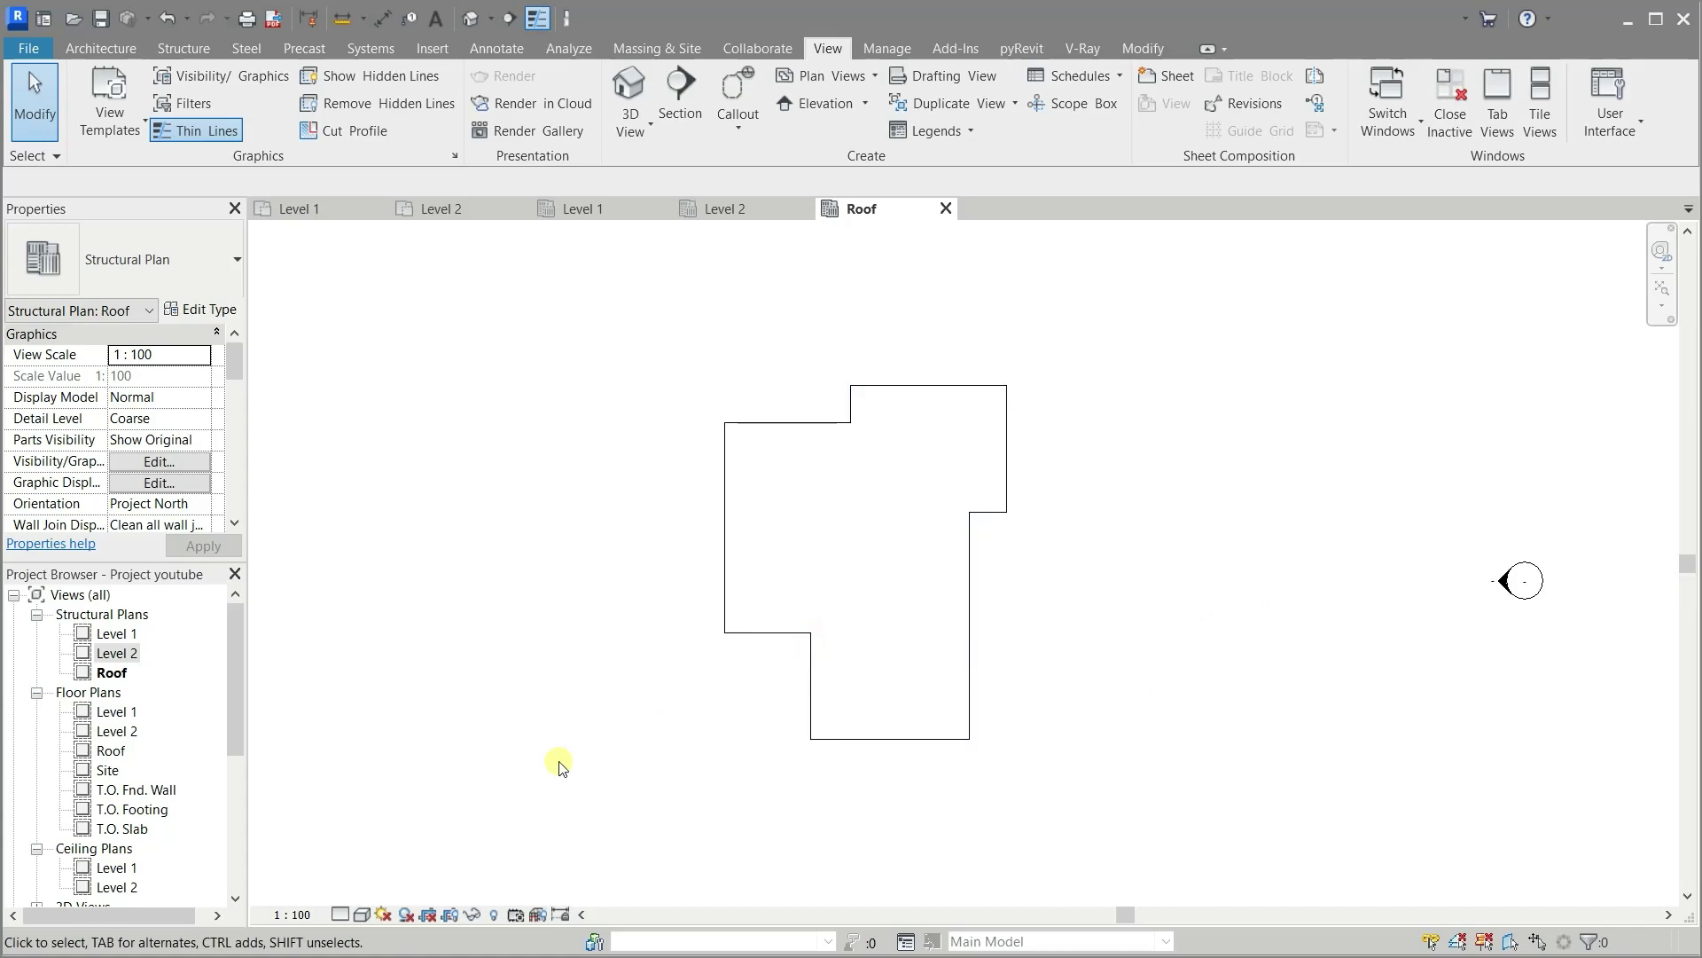
pyautogui.click(362, 914)
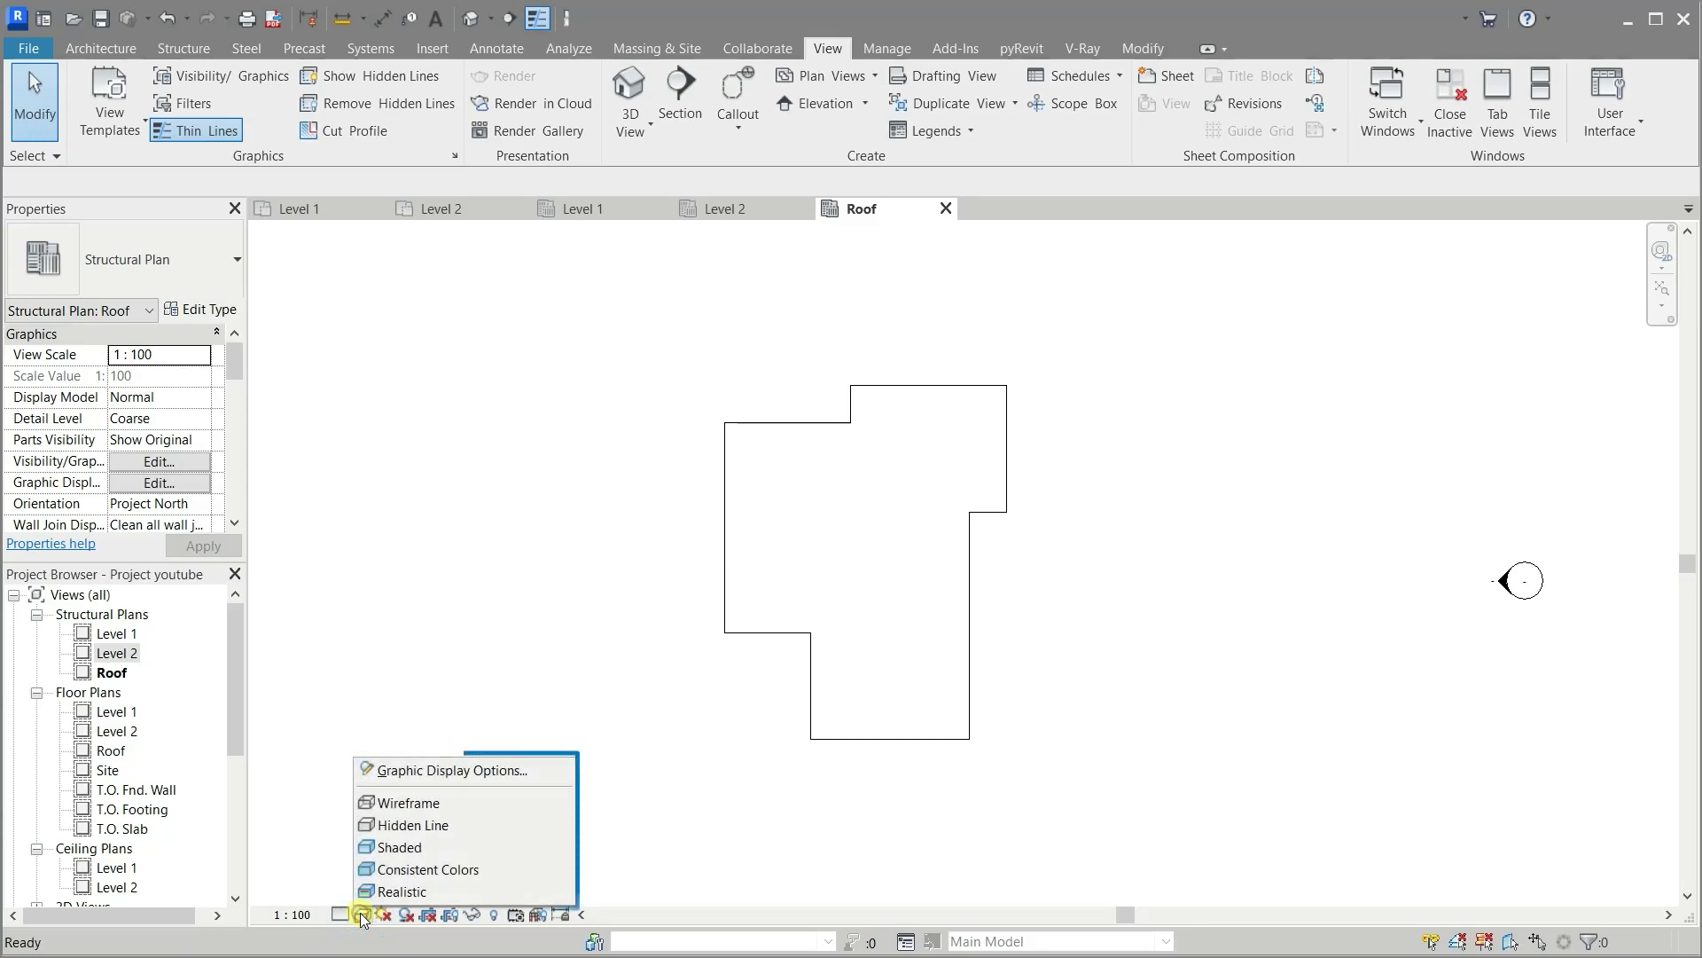
pyautogui.click(390, 803)
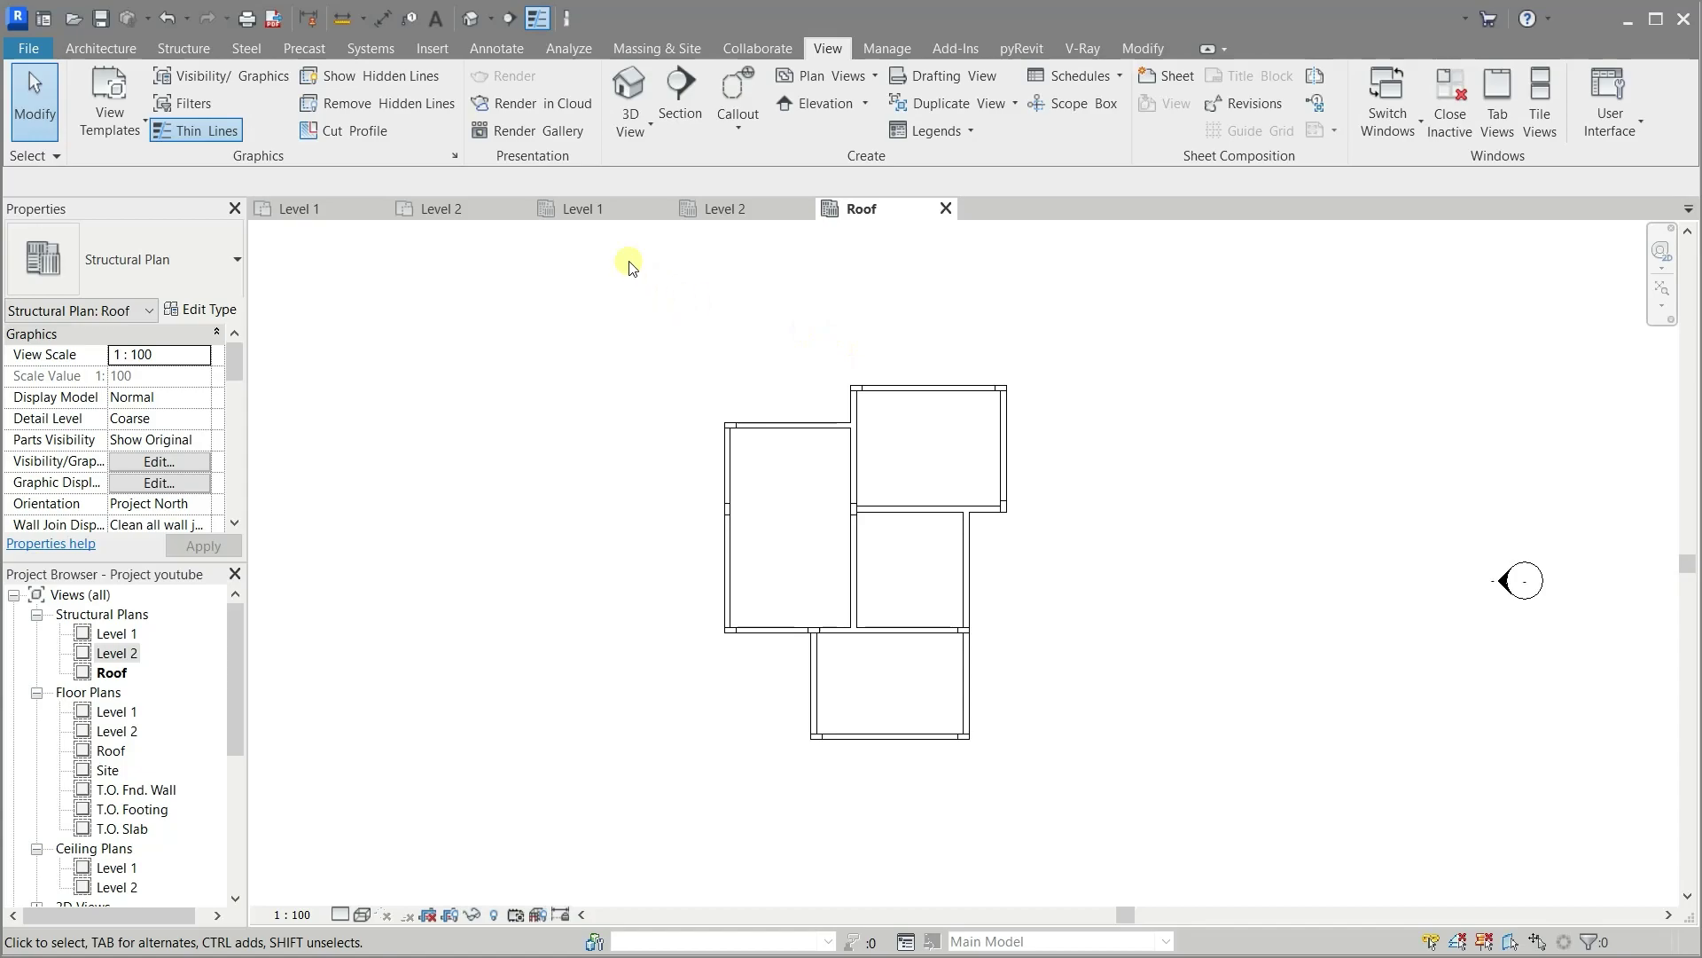
# Switch back to the Level 1 structural plan
pyautogui.click(576, 208)
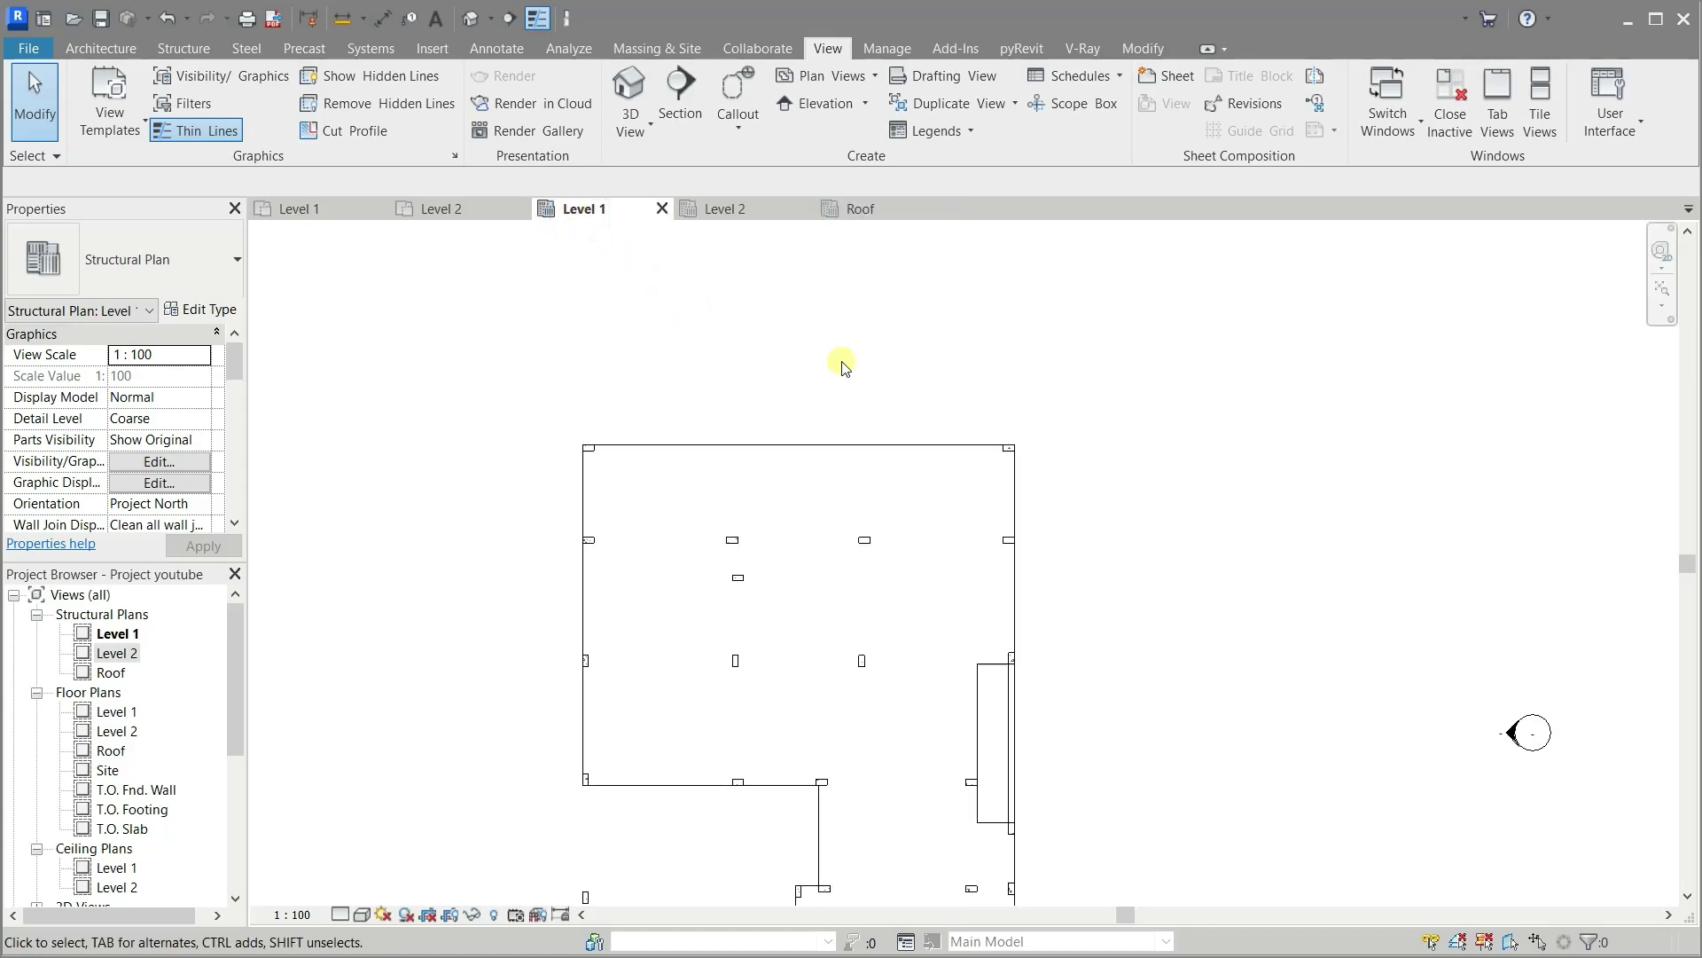
pyautogui.scroll(-1, 646, 284)
pyautogui.scroll(-1, 703, 361)
pyautogui.scroll(4, 361, 316)
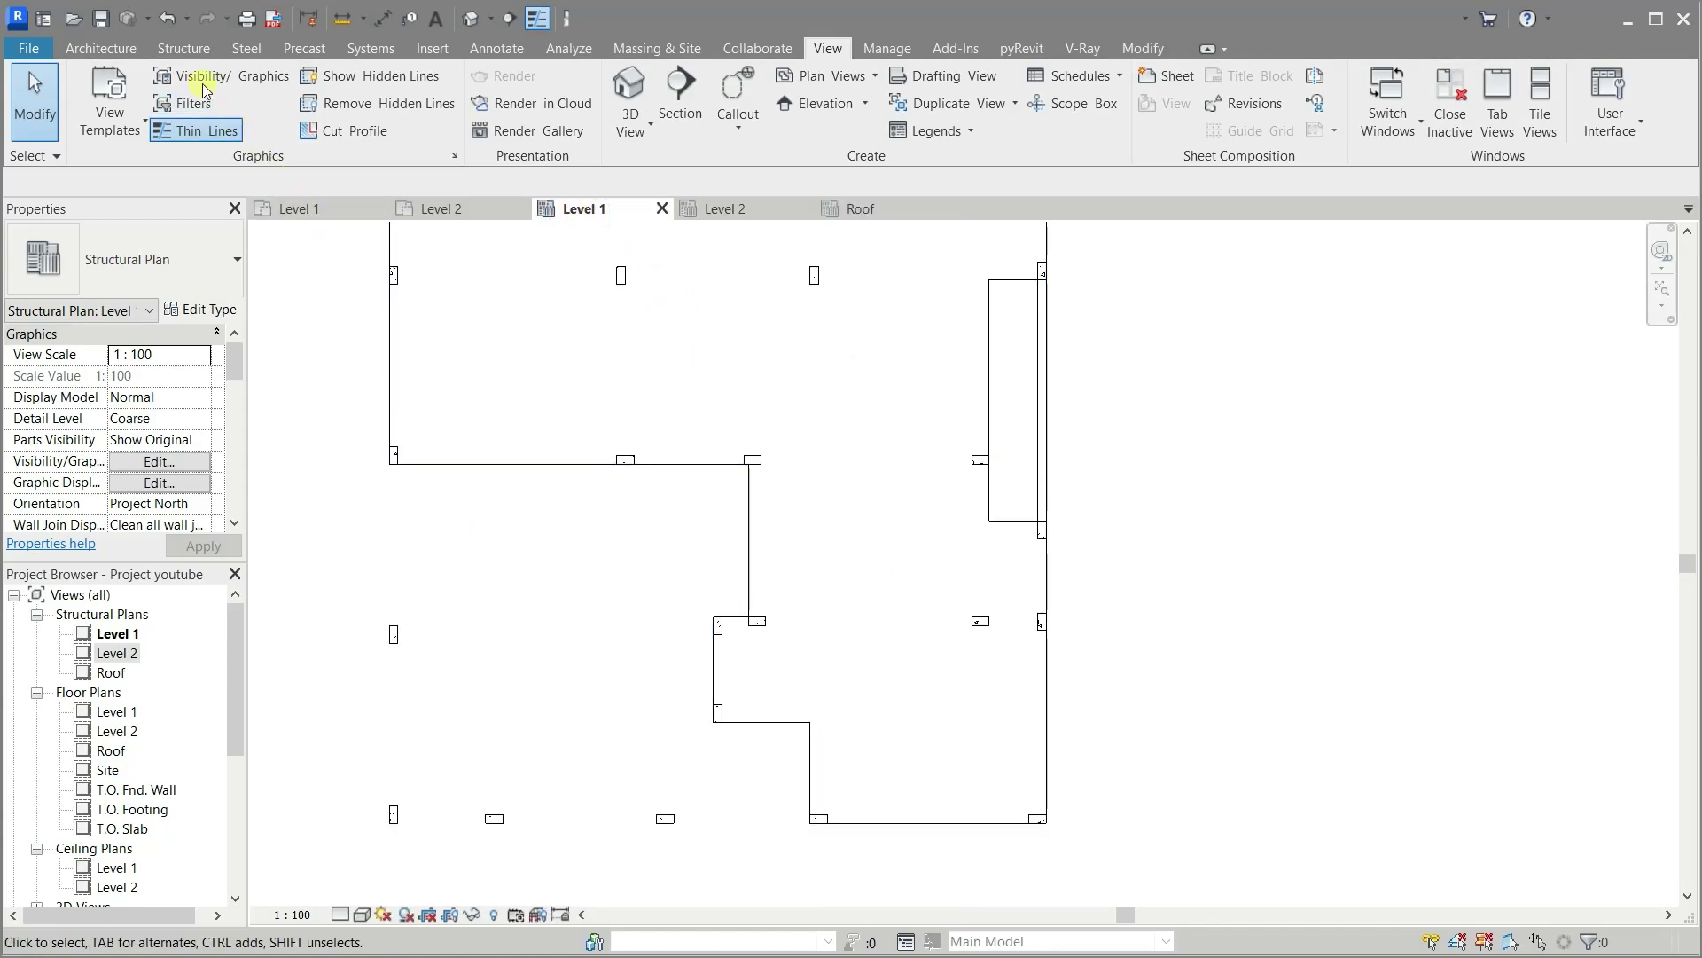
# Start the Beam tool with type UB305x165x40 and move to the Level 2 structural plan
pyautogui.click(188, 49)
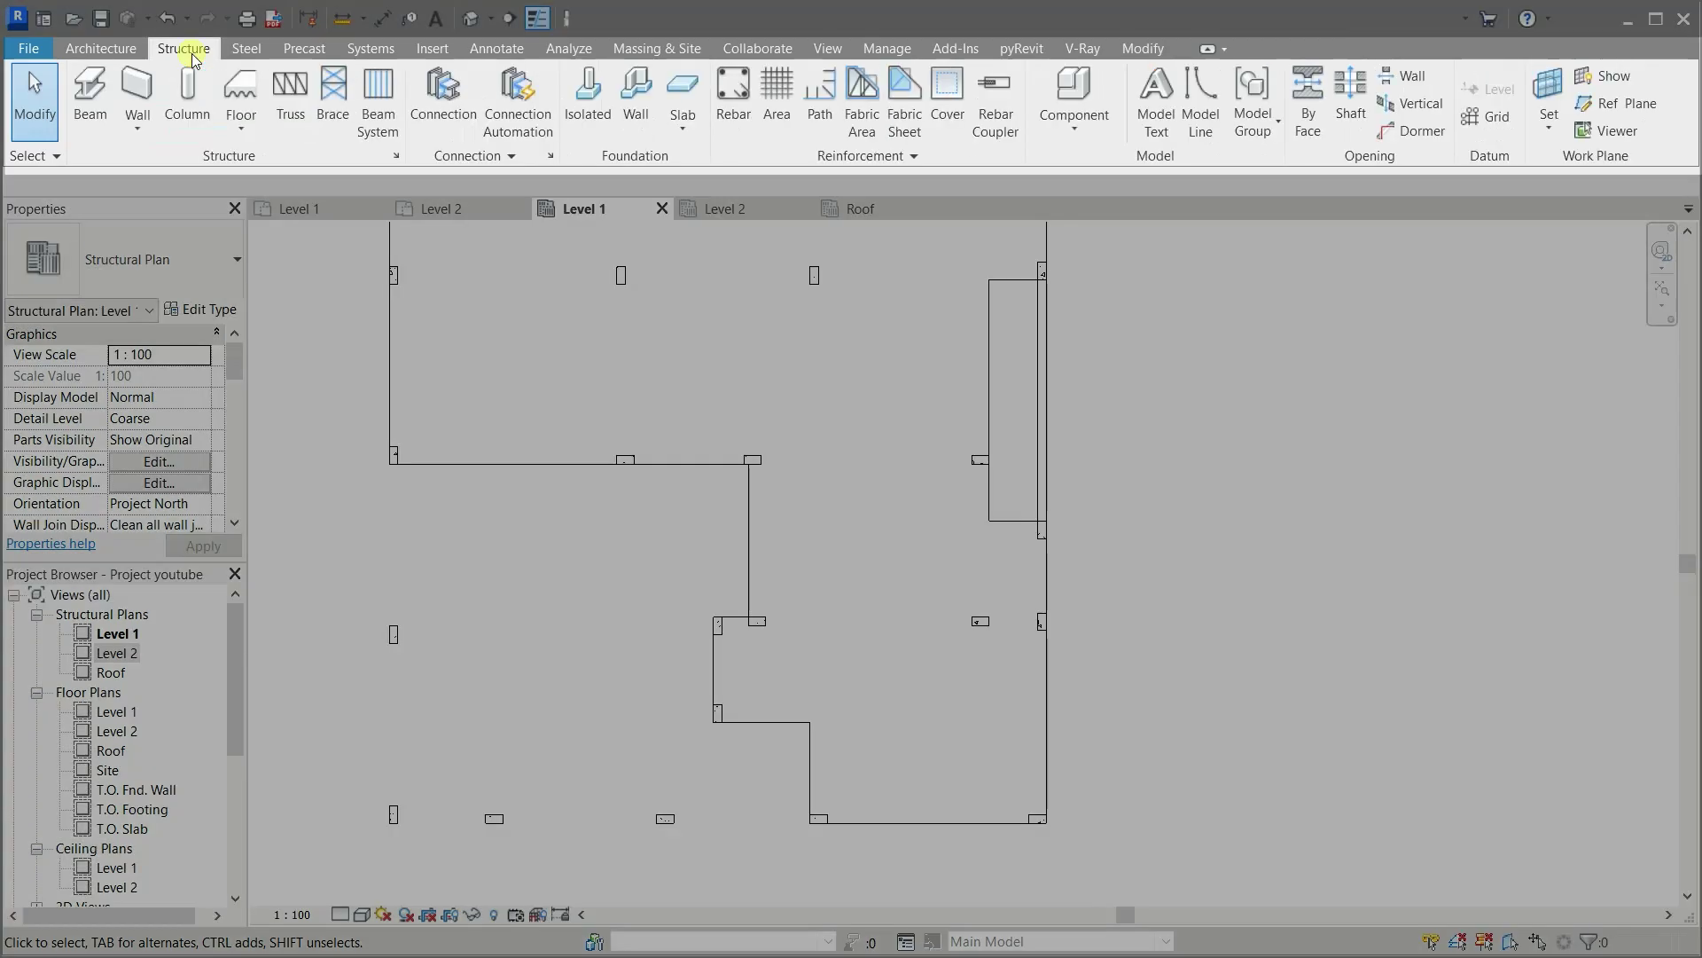
pyautogui.click(86, 114)
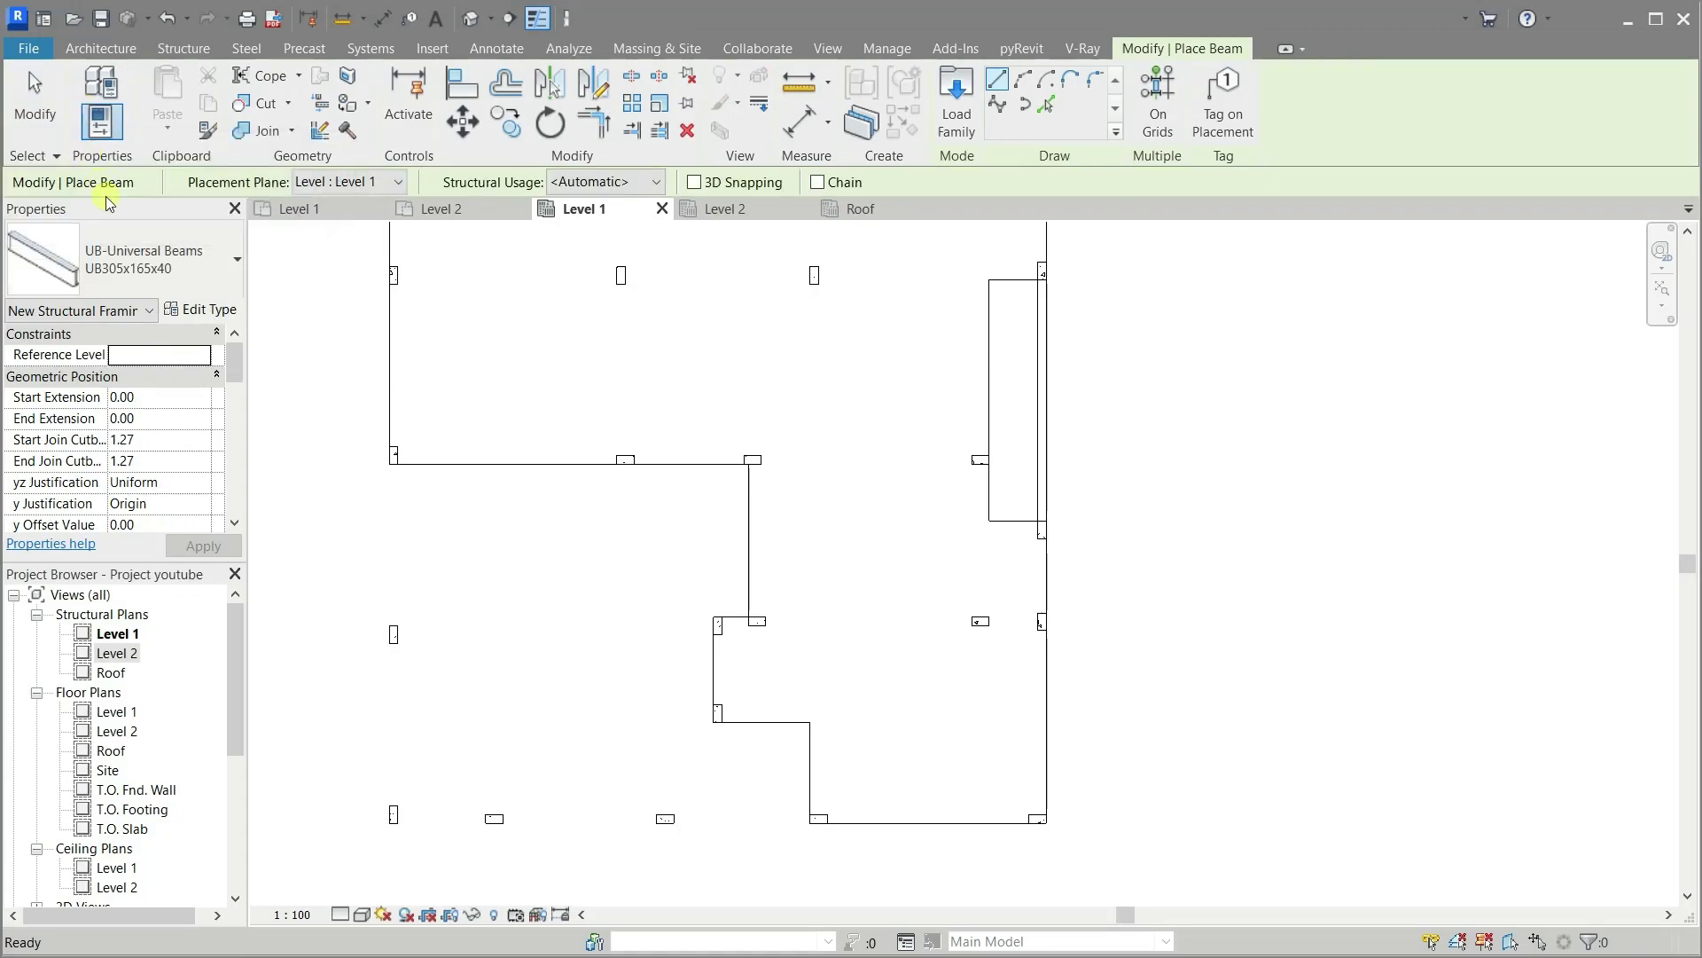
pyautogui.click(188, 275)
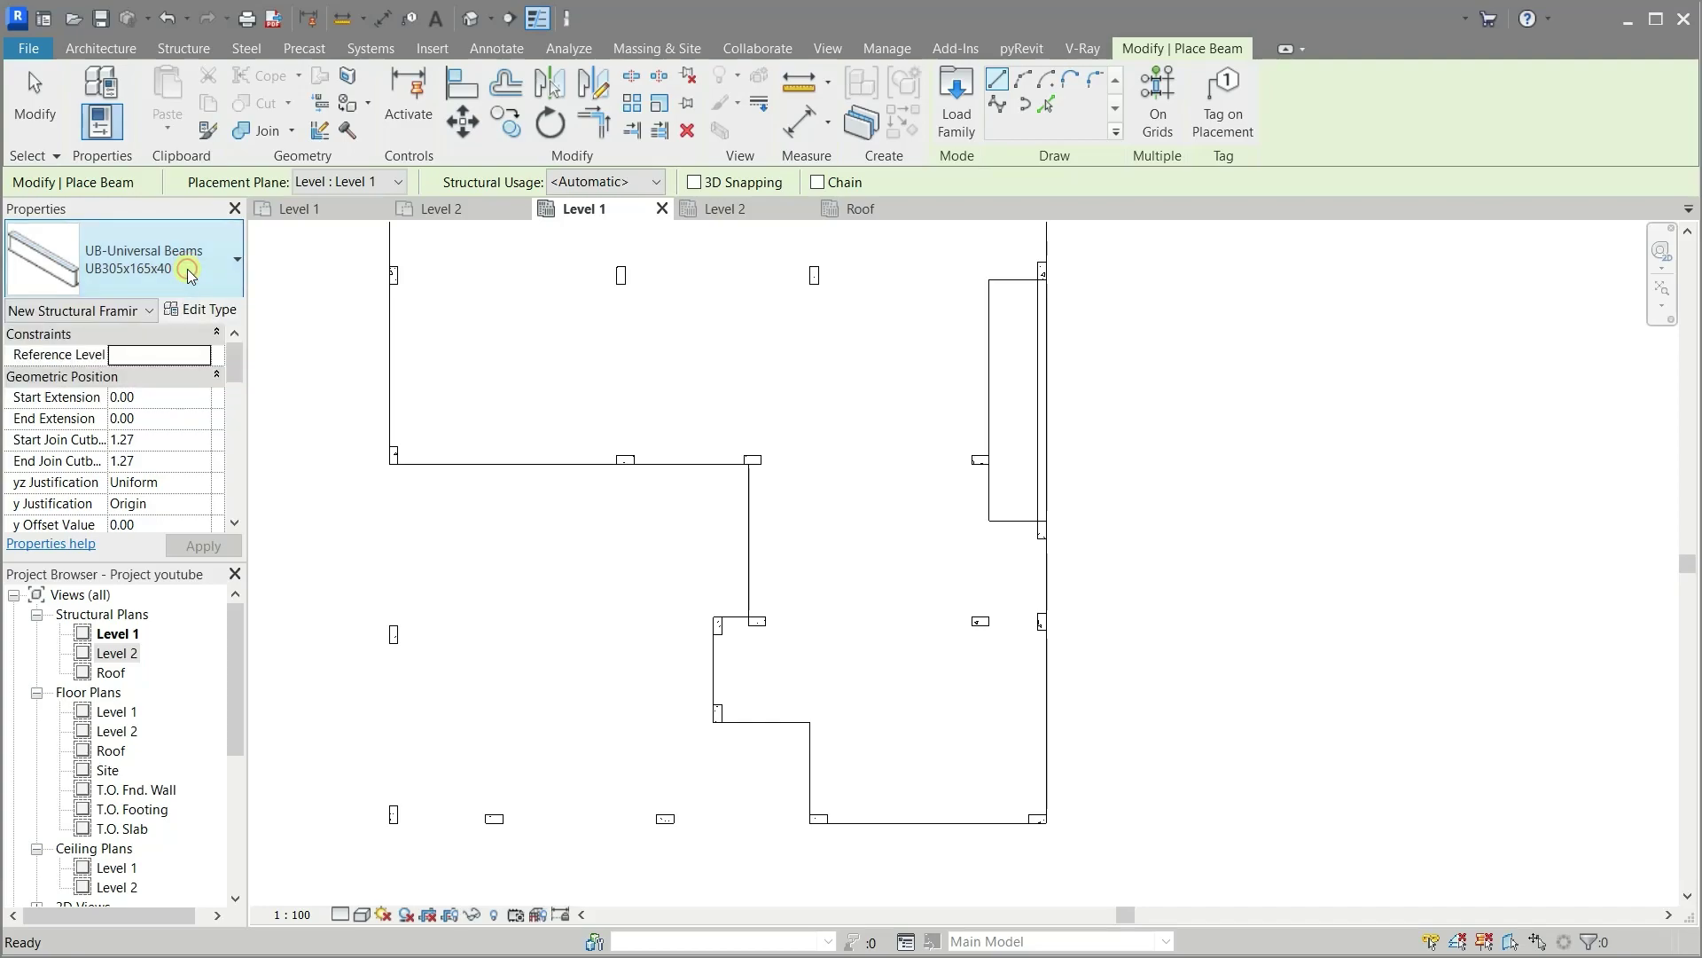
pyautogui.click(727, 214)
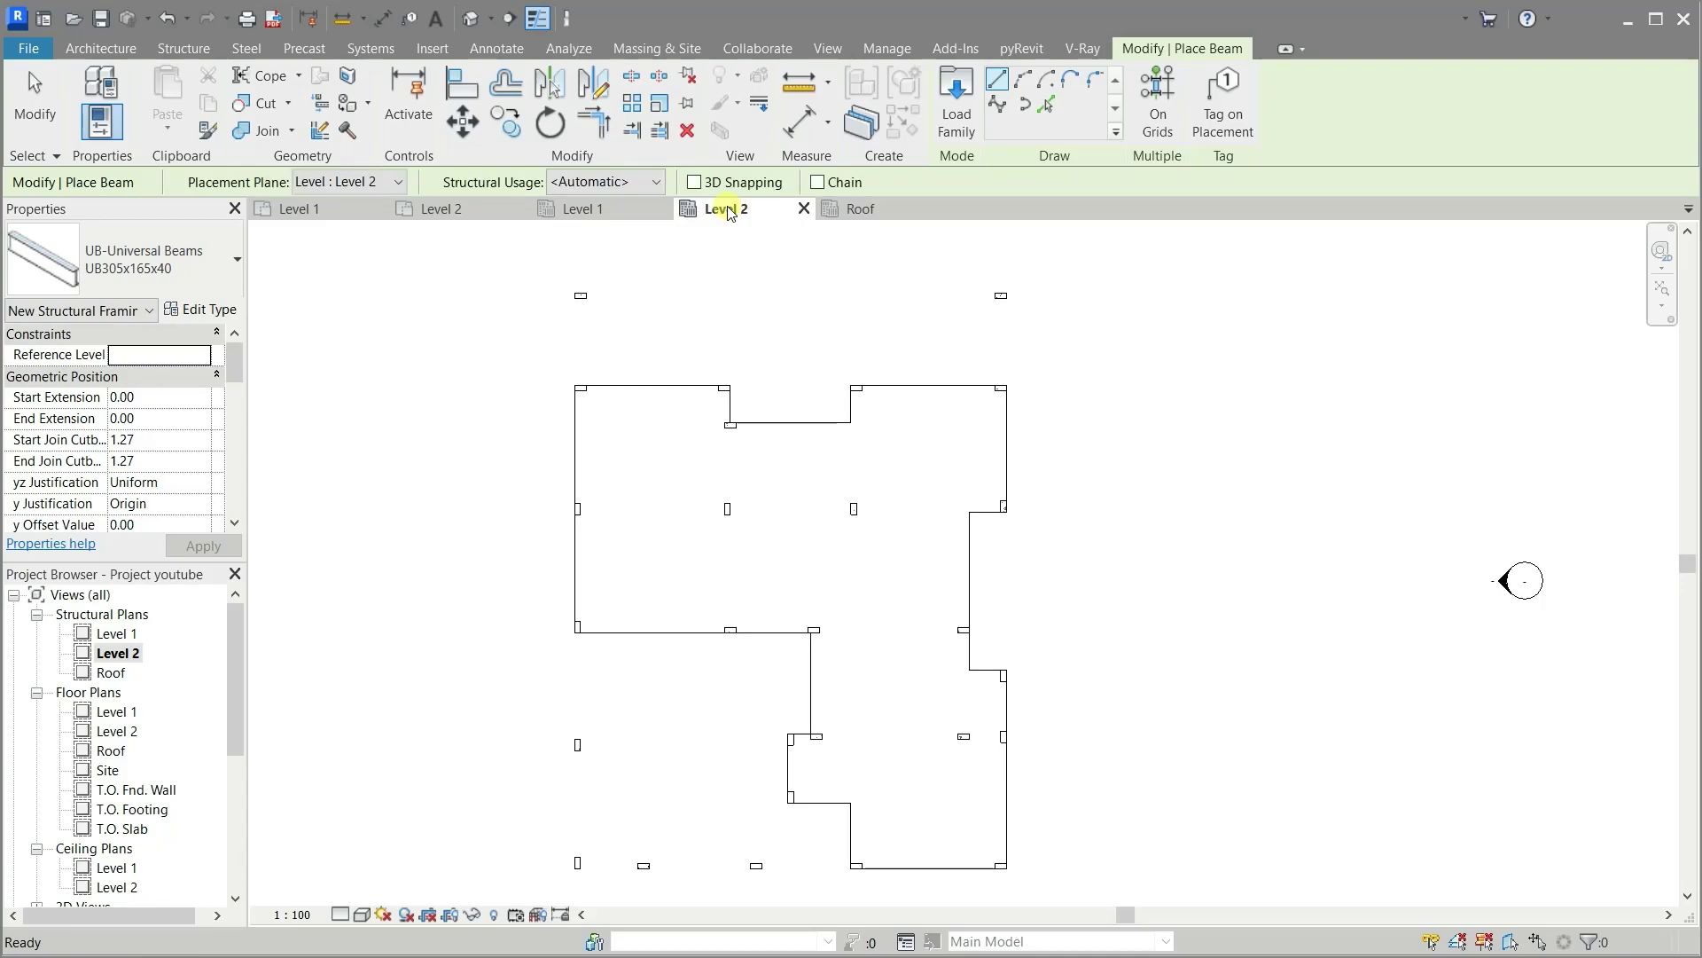
# In Load Family, browse from Libraries into the English US family folder
pyautogui.click(955, 98)
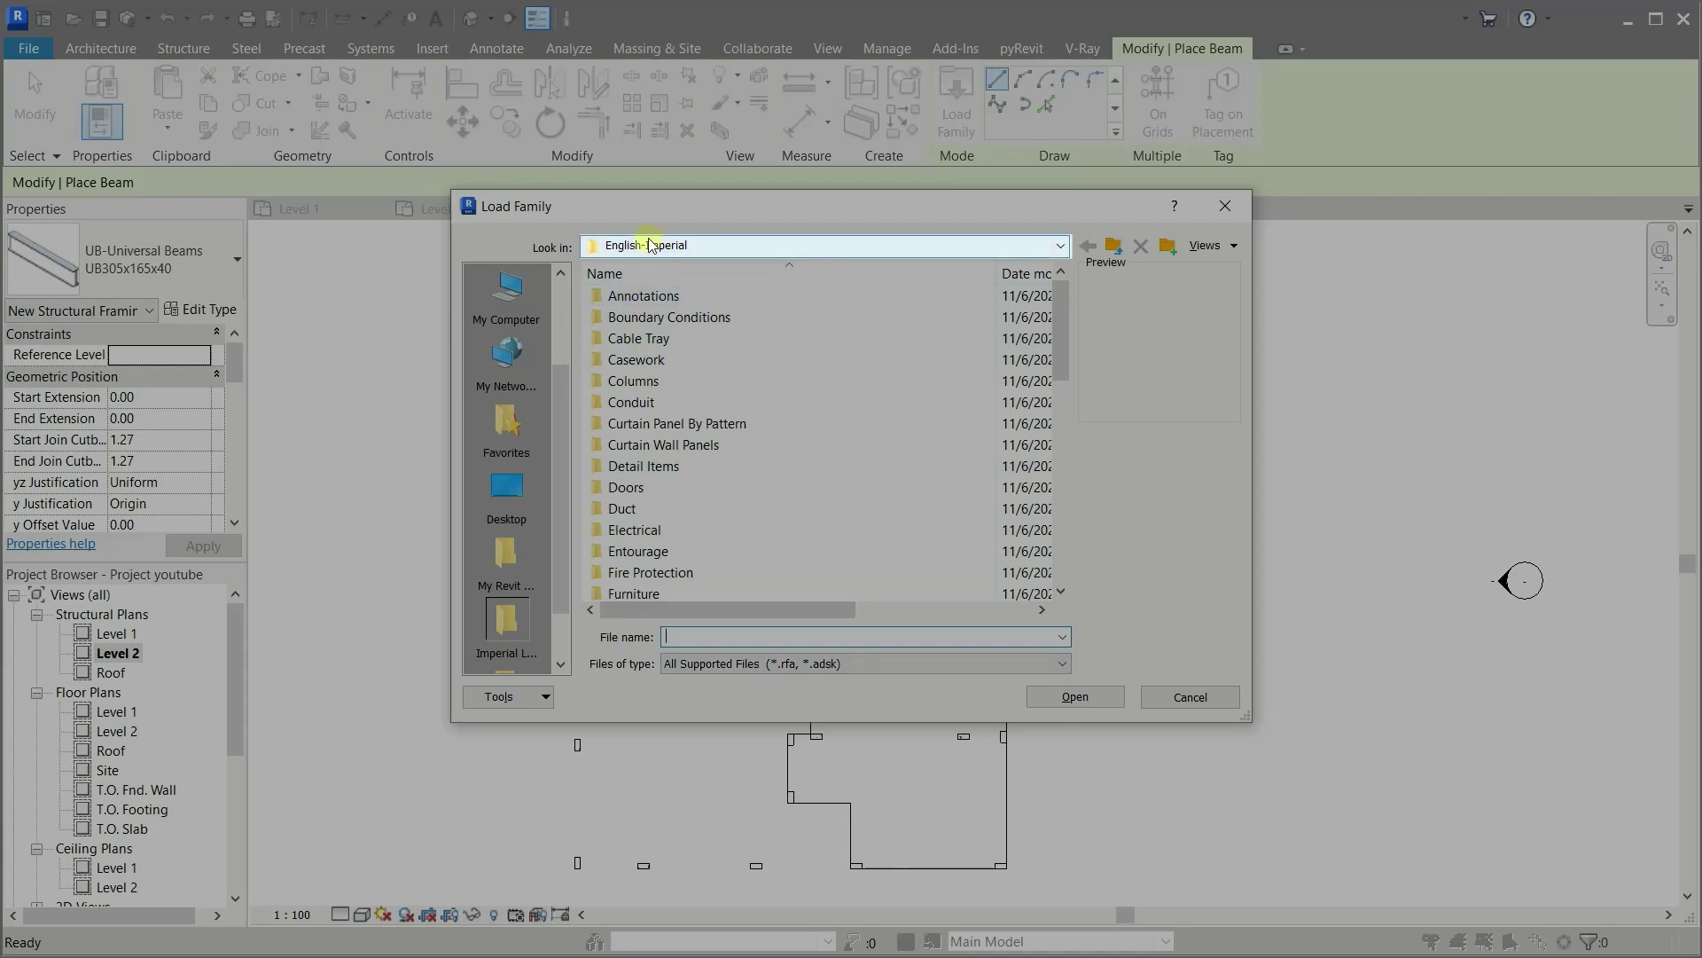
pyautogui.click(1114, 247)
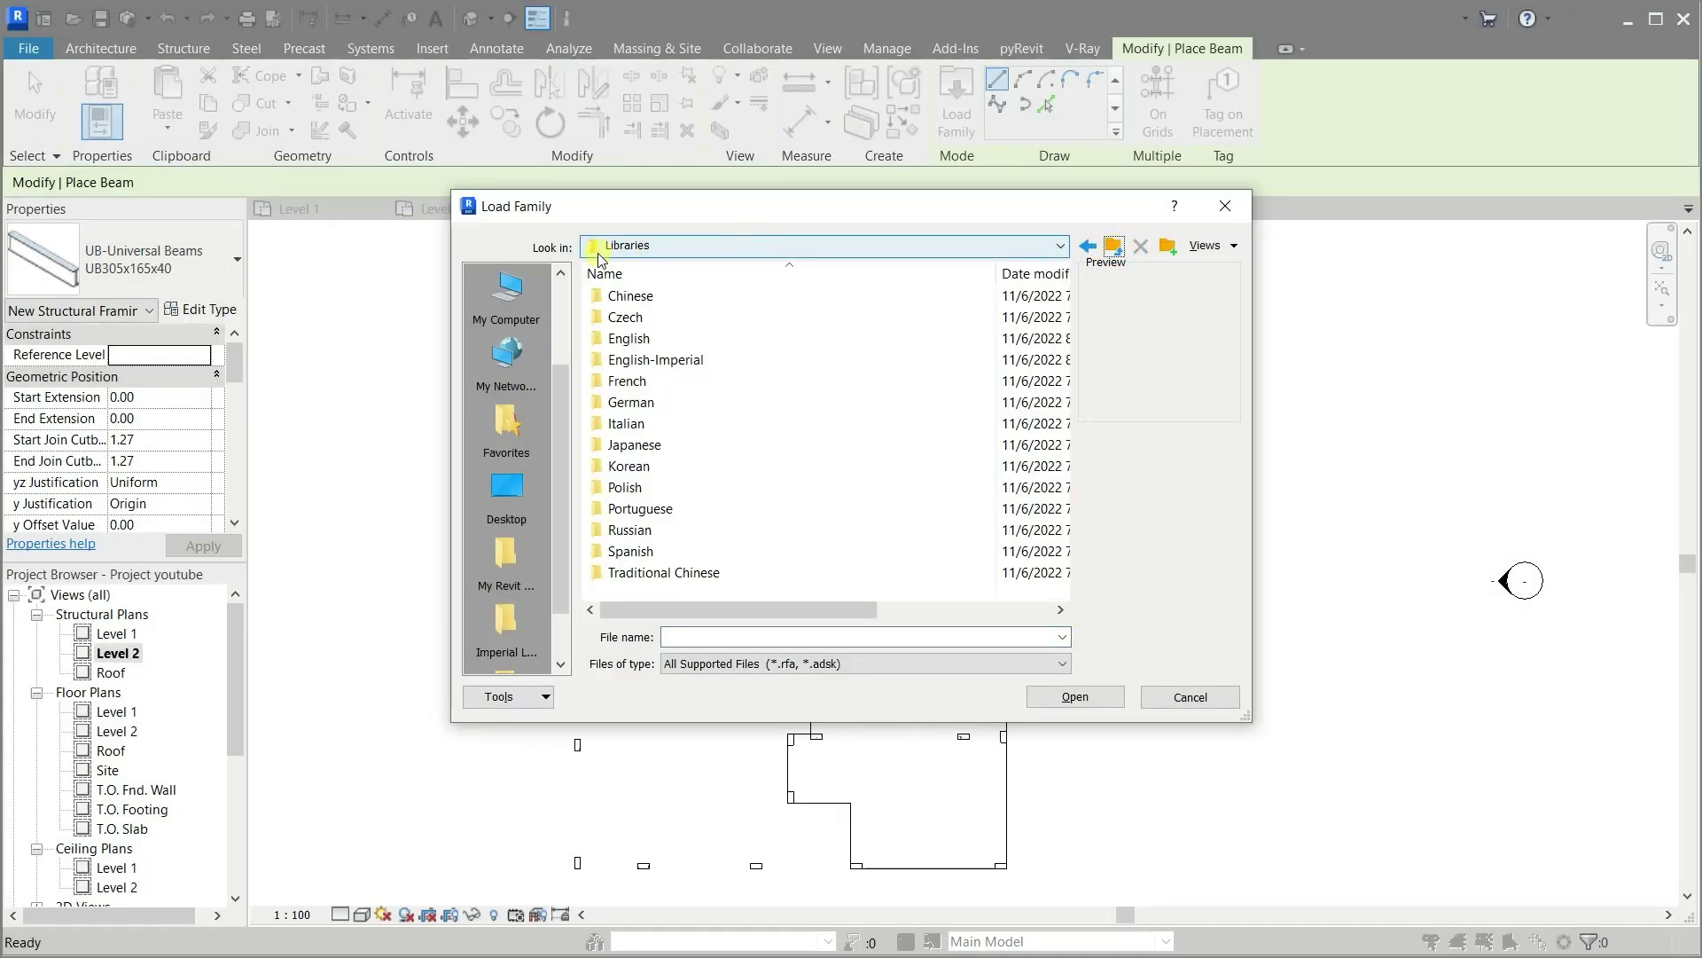
pyautogui.click(631, 341)
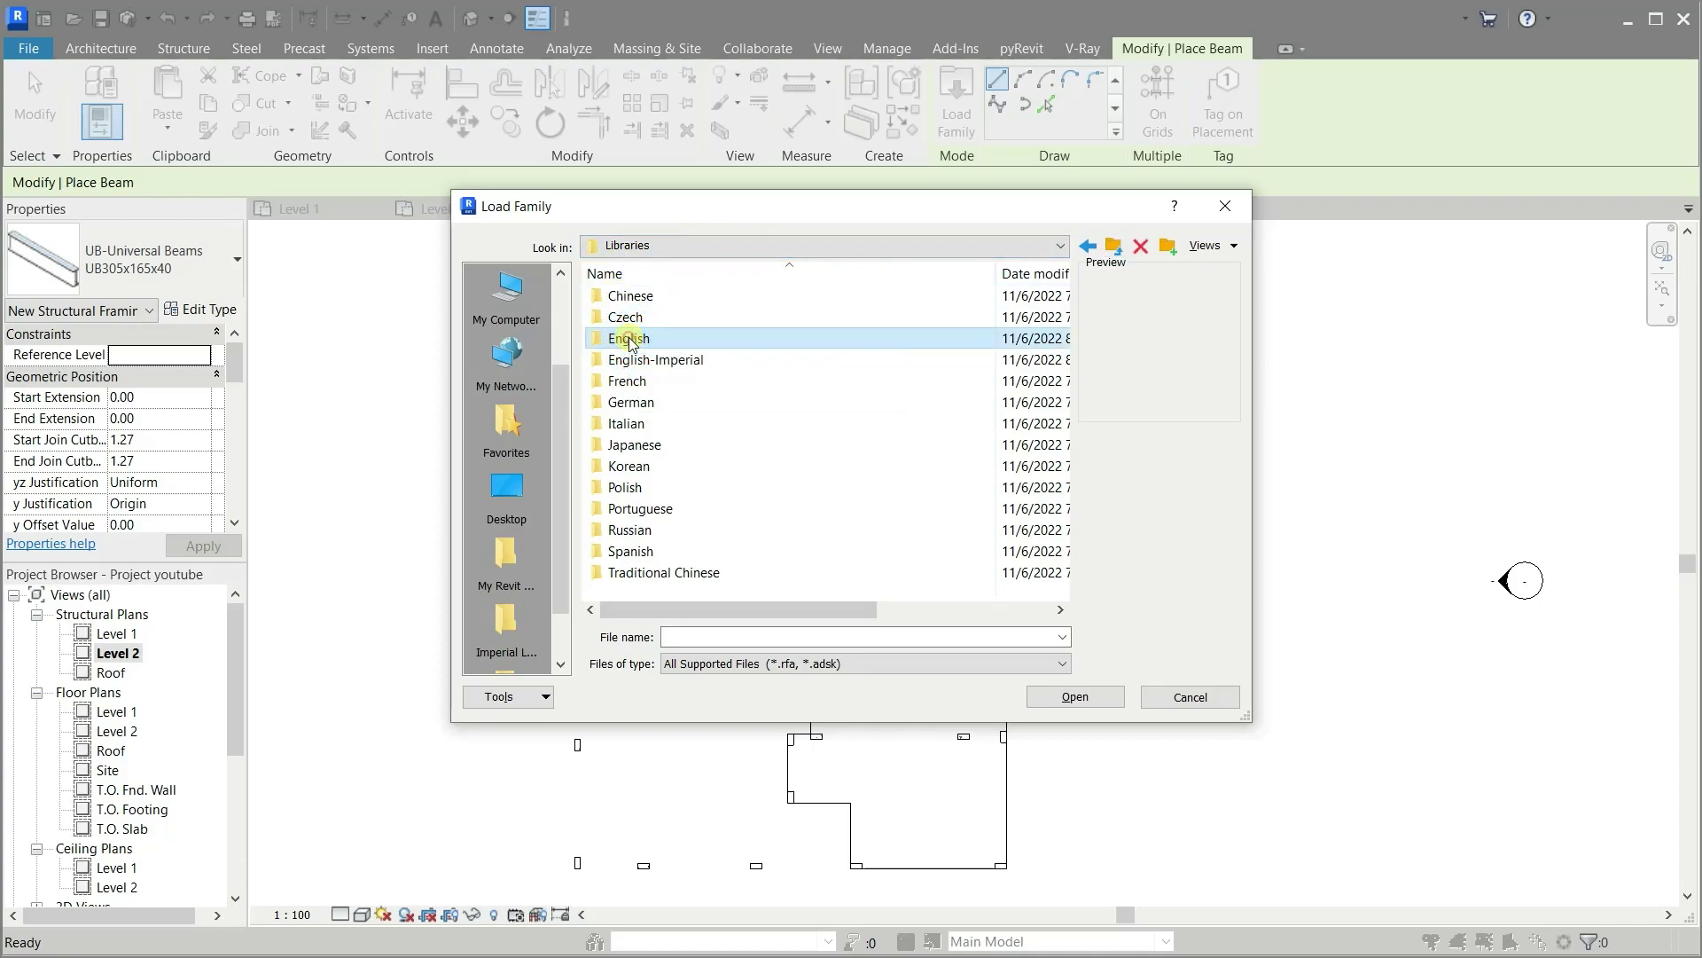
pyautogui.doubleClick(632, 342)
pyautogui.doubleClick(631, 341)
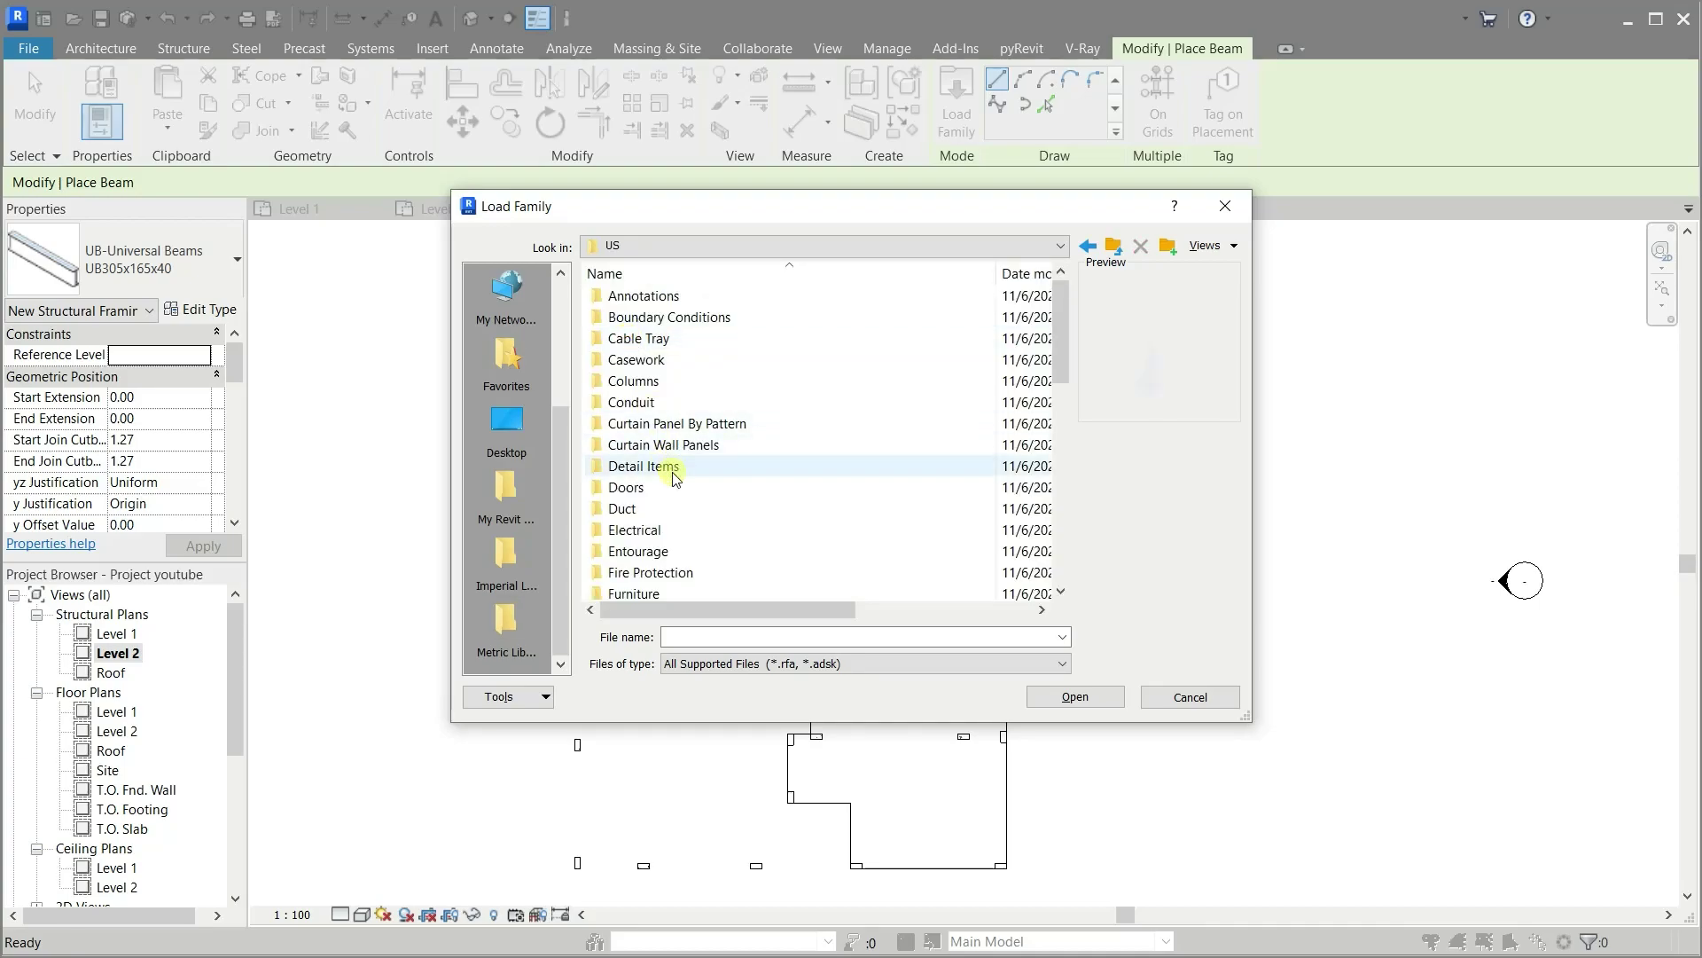
pyautogui.scroll(-5, 674, 479)
pyautogui.scroll(-1, 674, 479)
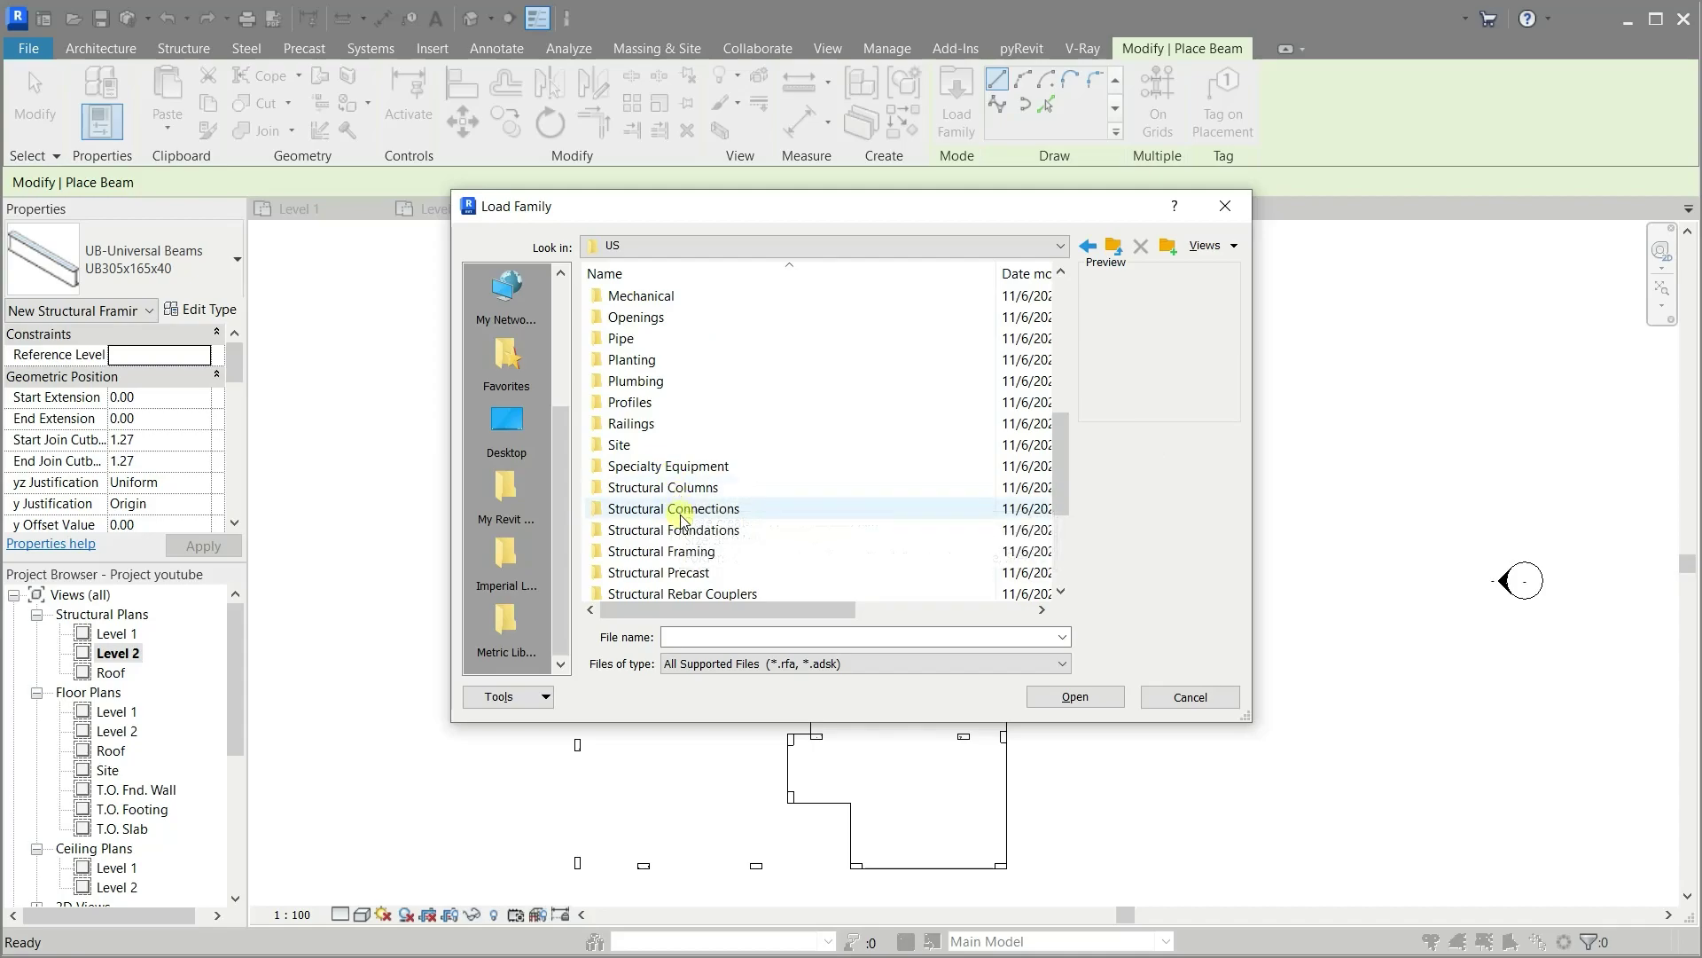
# Load M_Concrete-Rectangular Beam.rfa from Structural Framing > Concrete
pyautogui.doubleClick(696, 557)
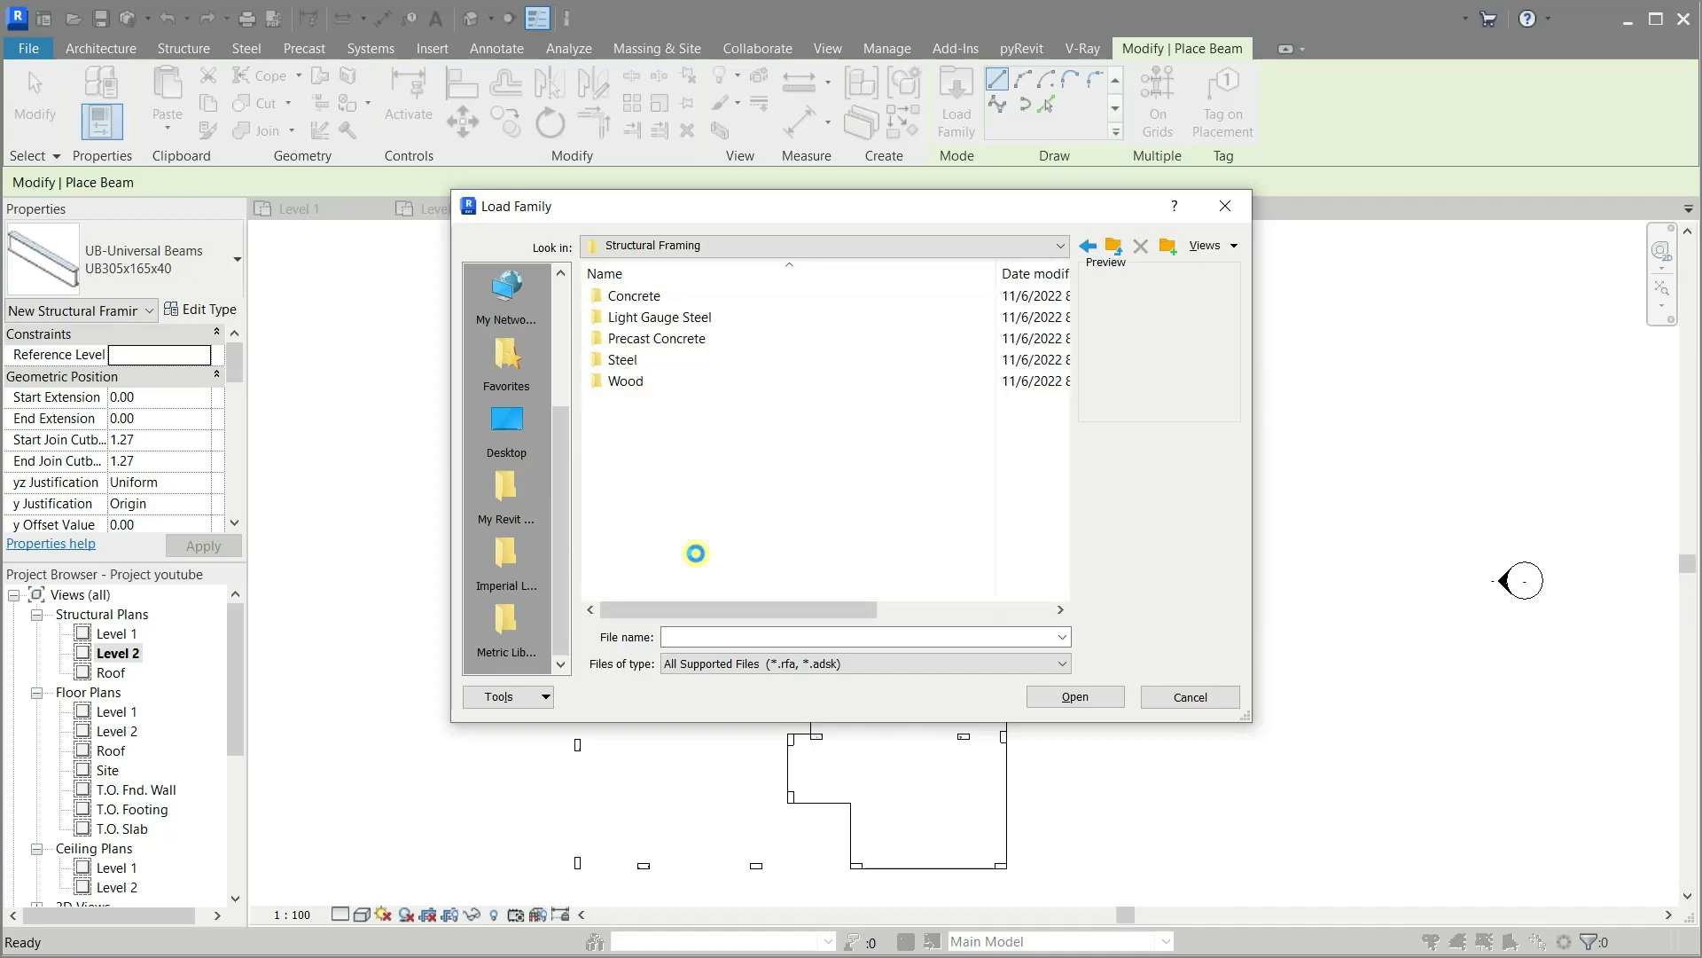
pyautogui.doubleClick(644, 297)
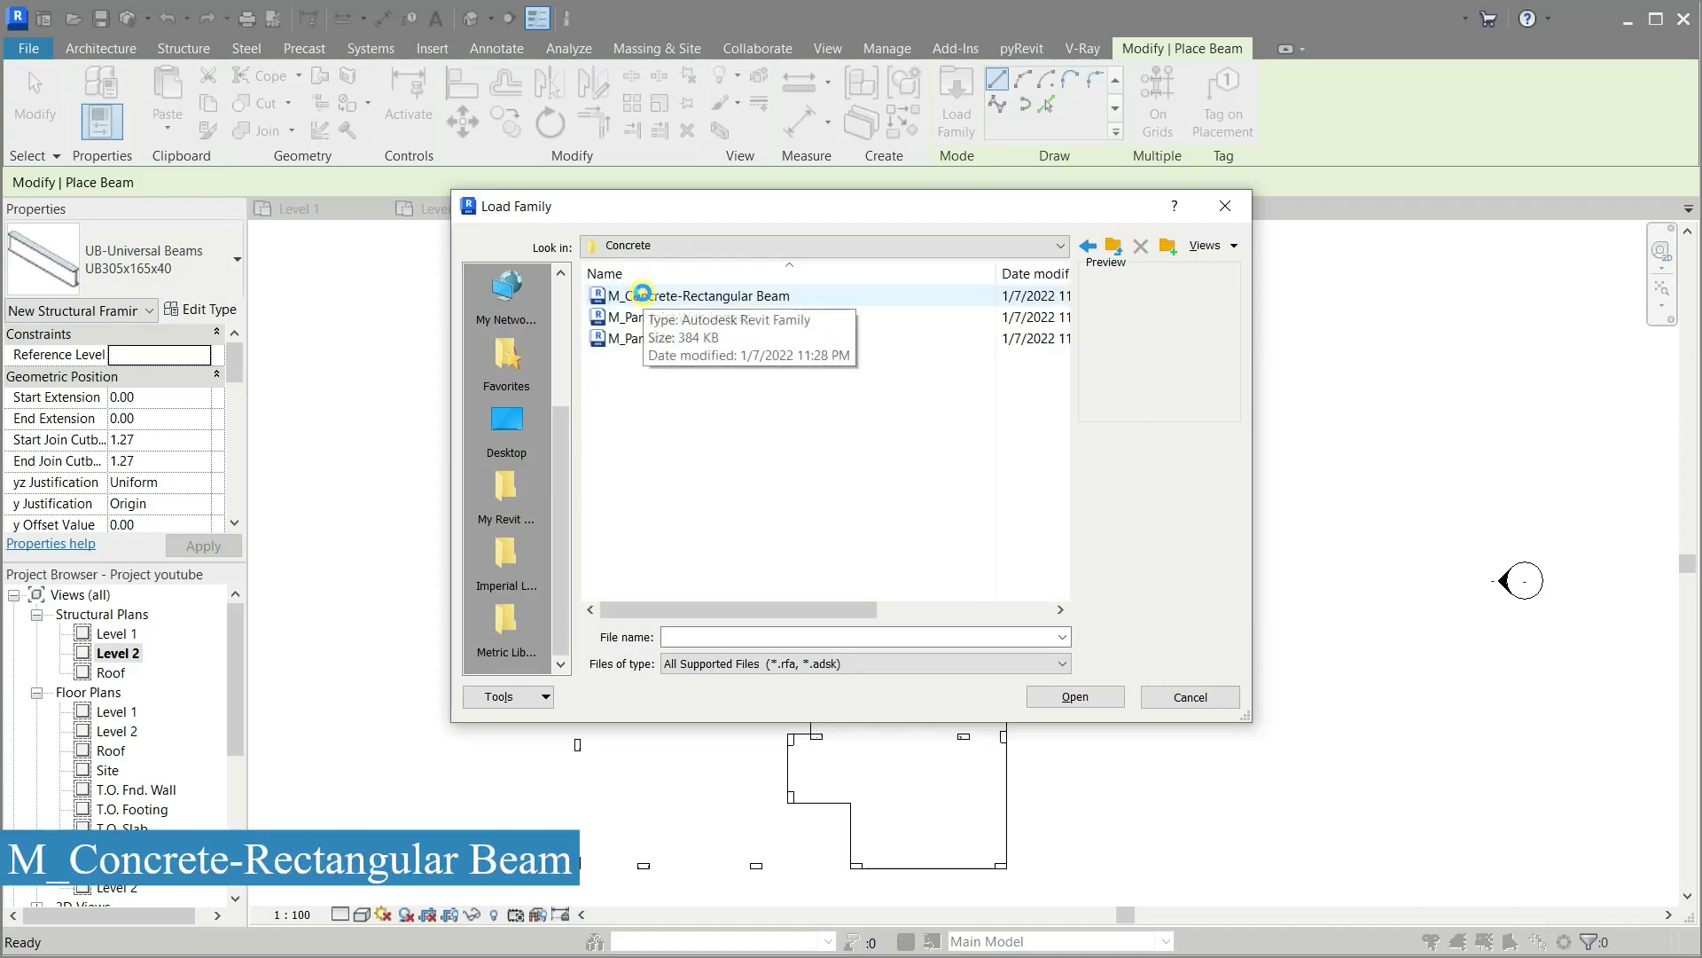
pyautogui.click(642, 296)
pyautogui.click(646, 319)
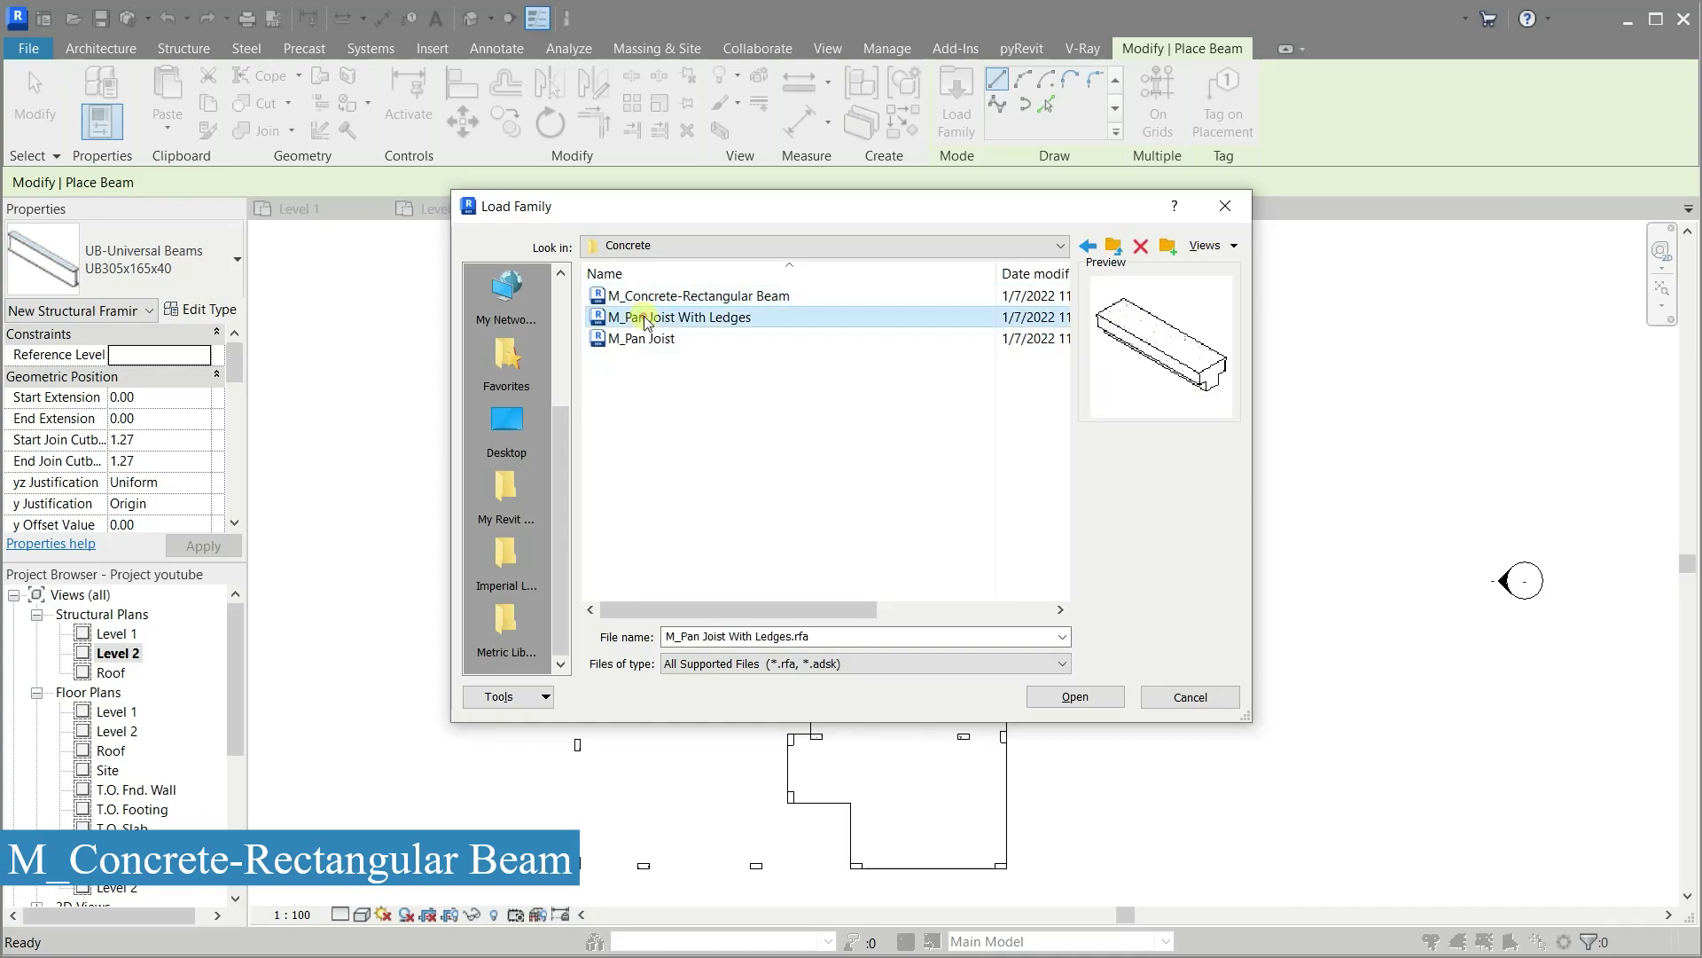
pyautogui.click(646, 339)
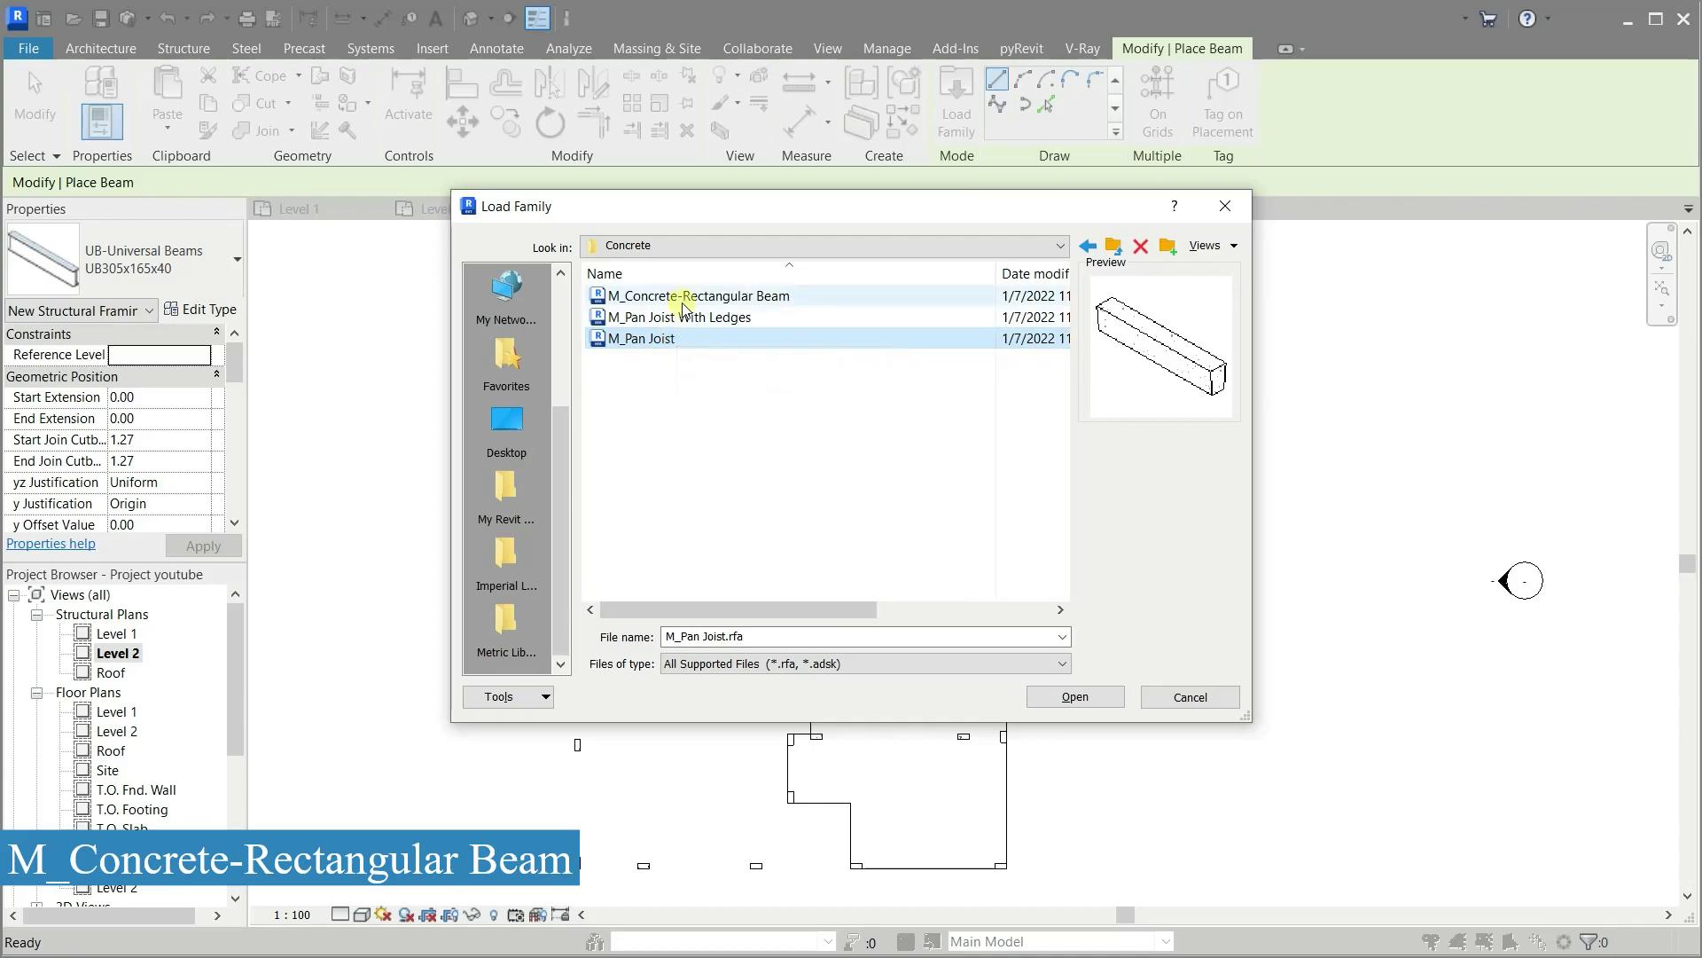
pyautogui.click(684, 298)
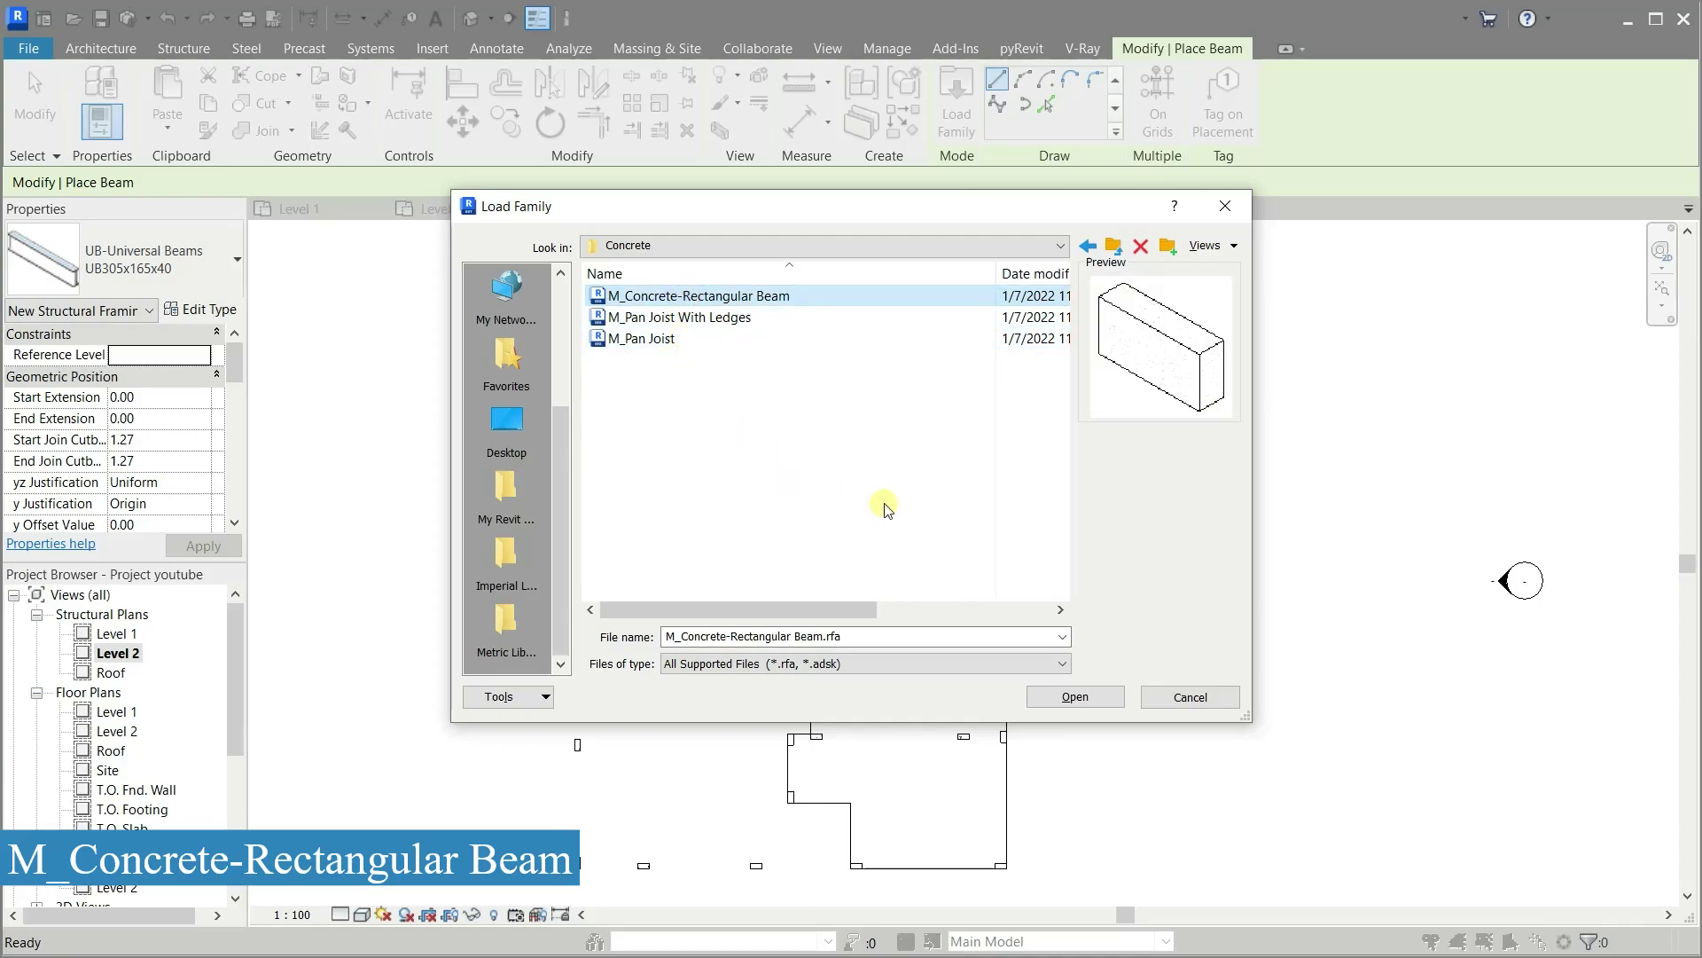
pyautogui.click(1071, 696)
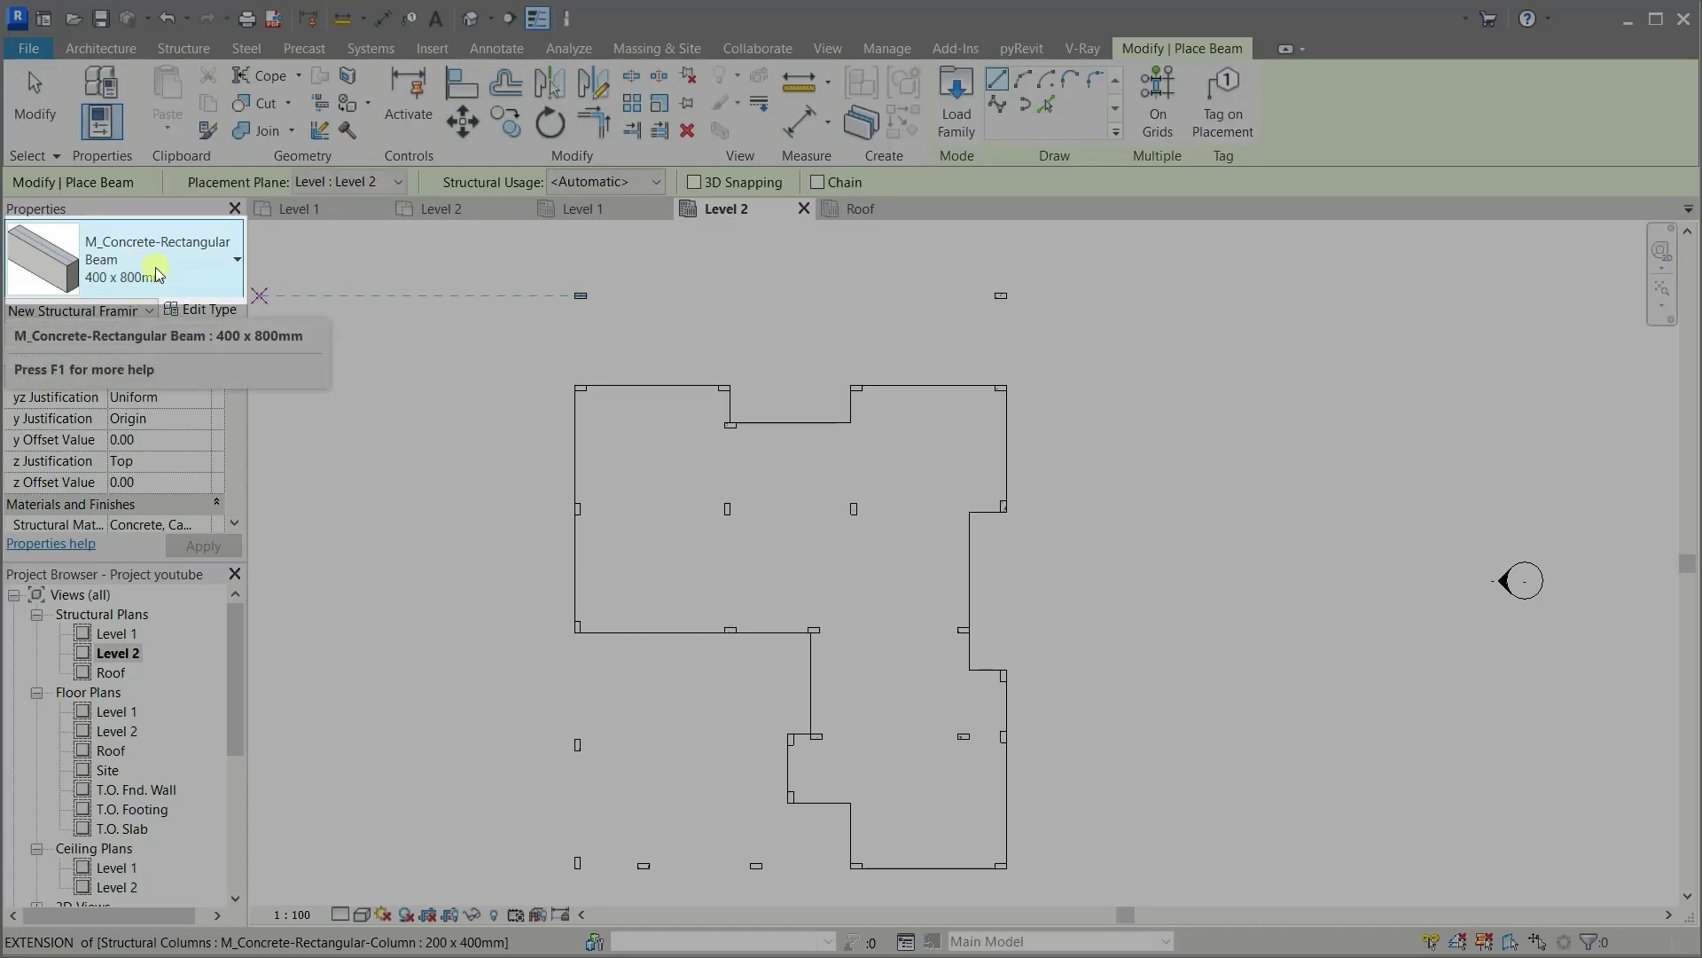
# Duplicate the 400 x 800mm concrete beam type as '200 x 300mm'
pyautogui.click(229, 281)
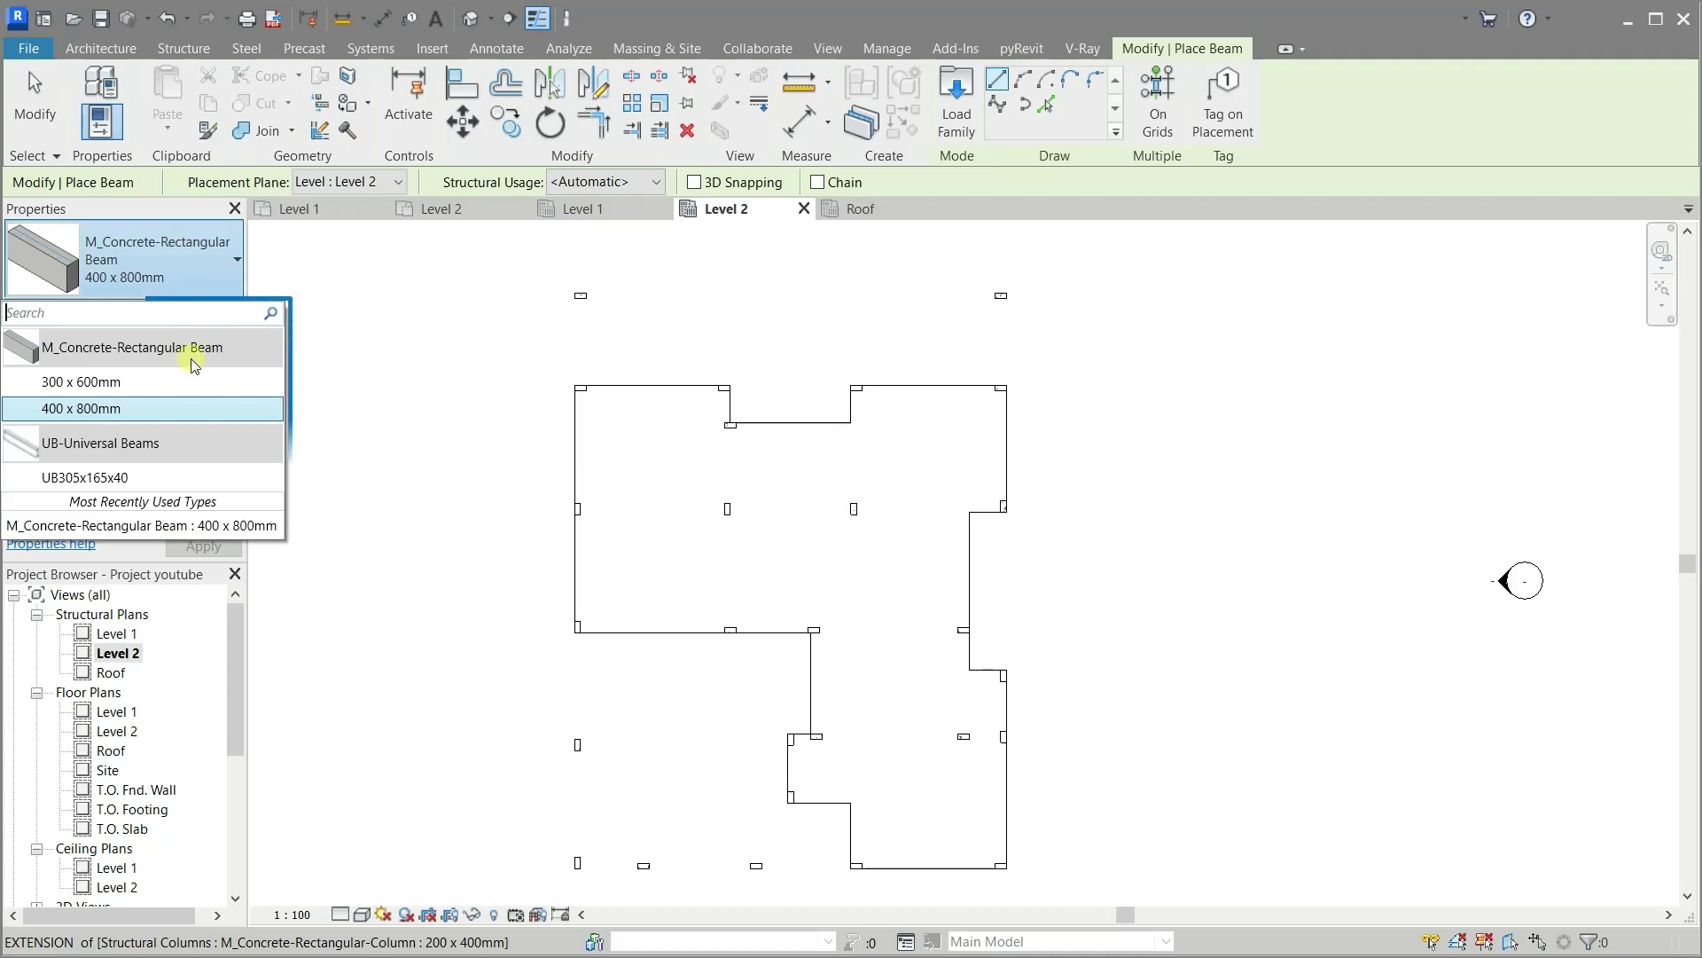
pyautogui.click(223, 262)
pyautogui.click(213, 308)
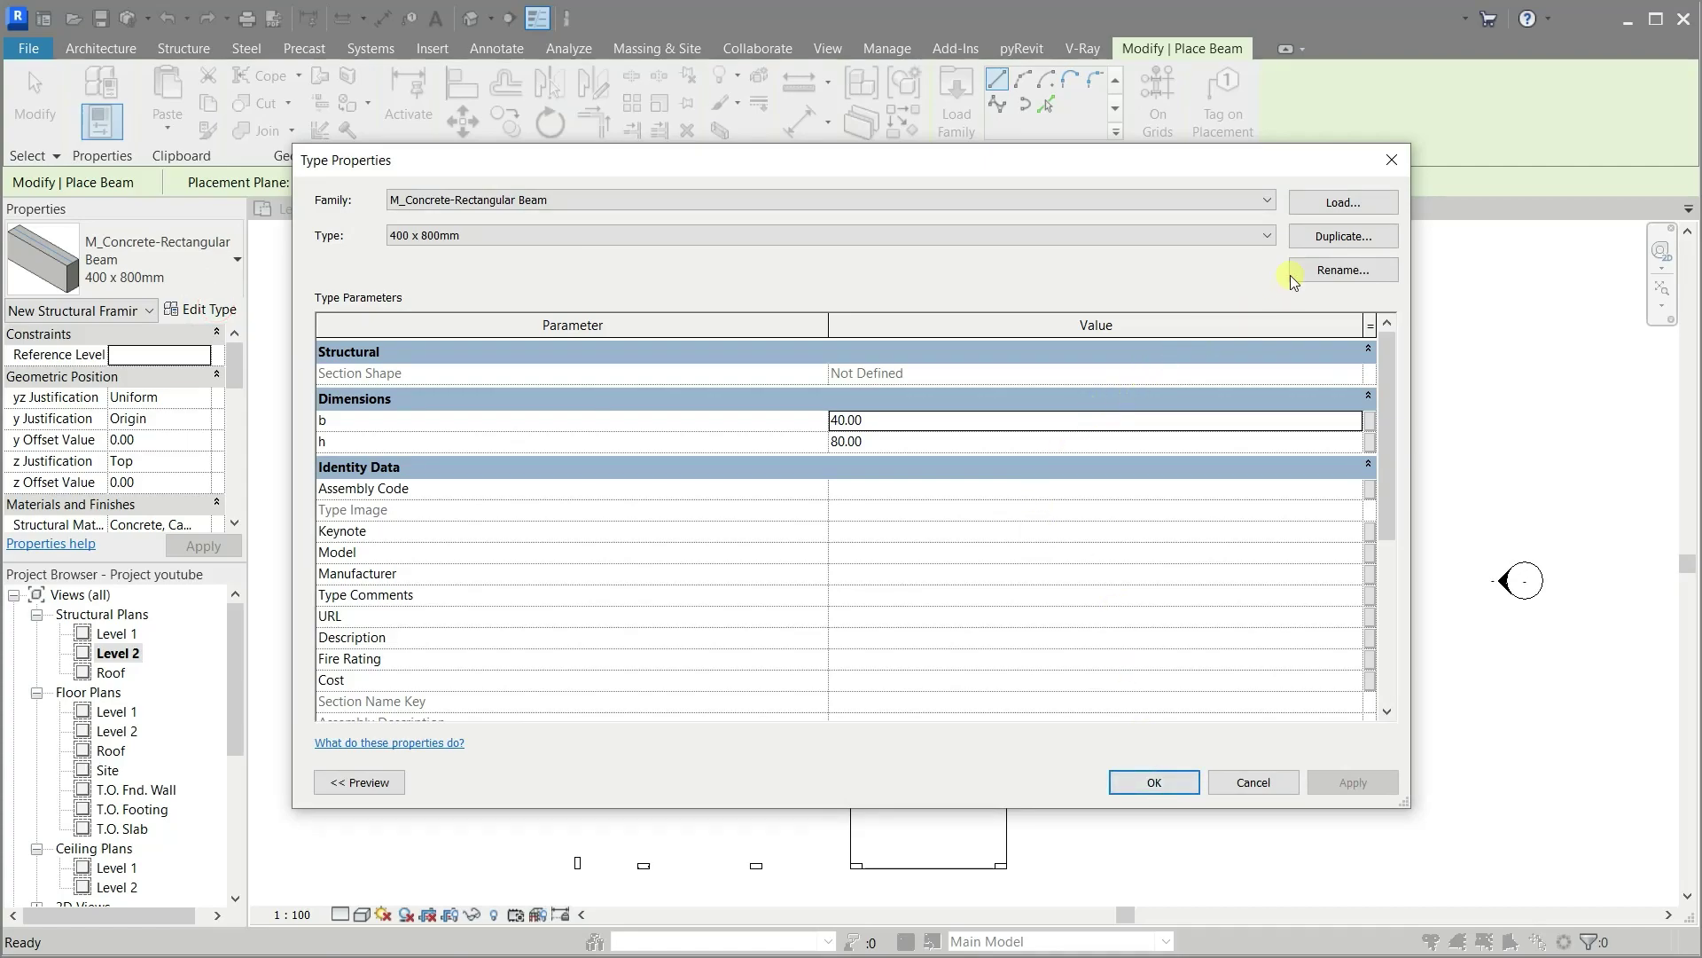
pyautogui.click(1324, 232)
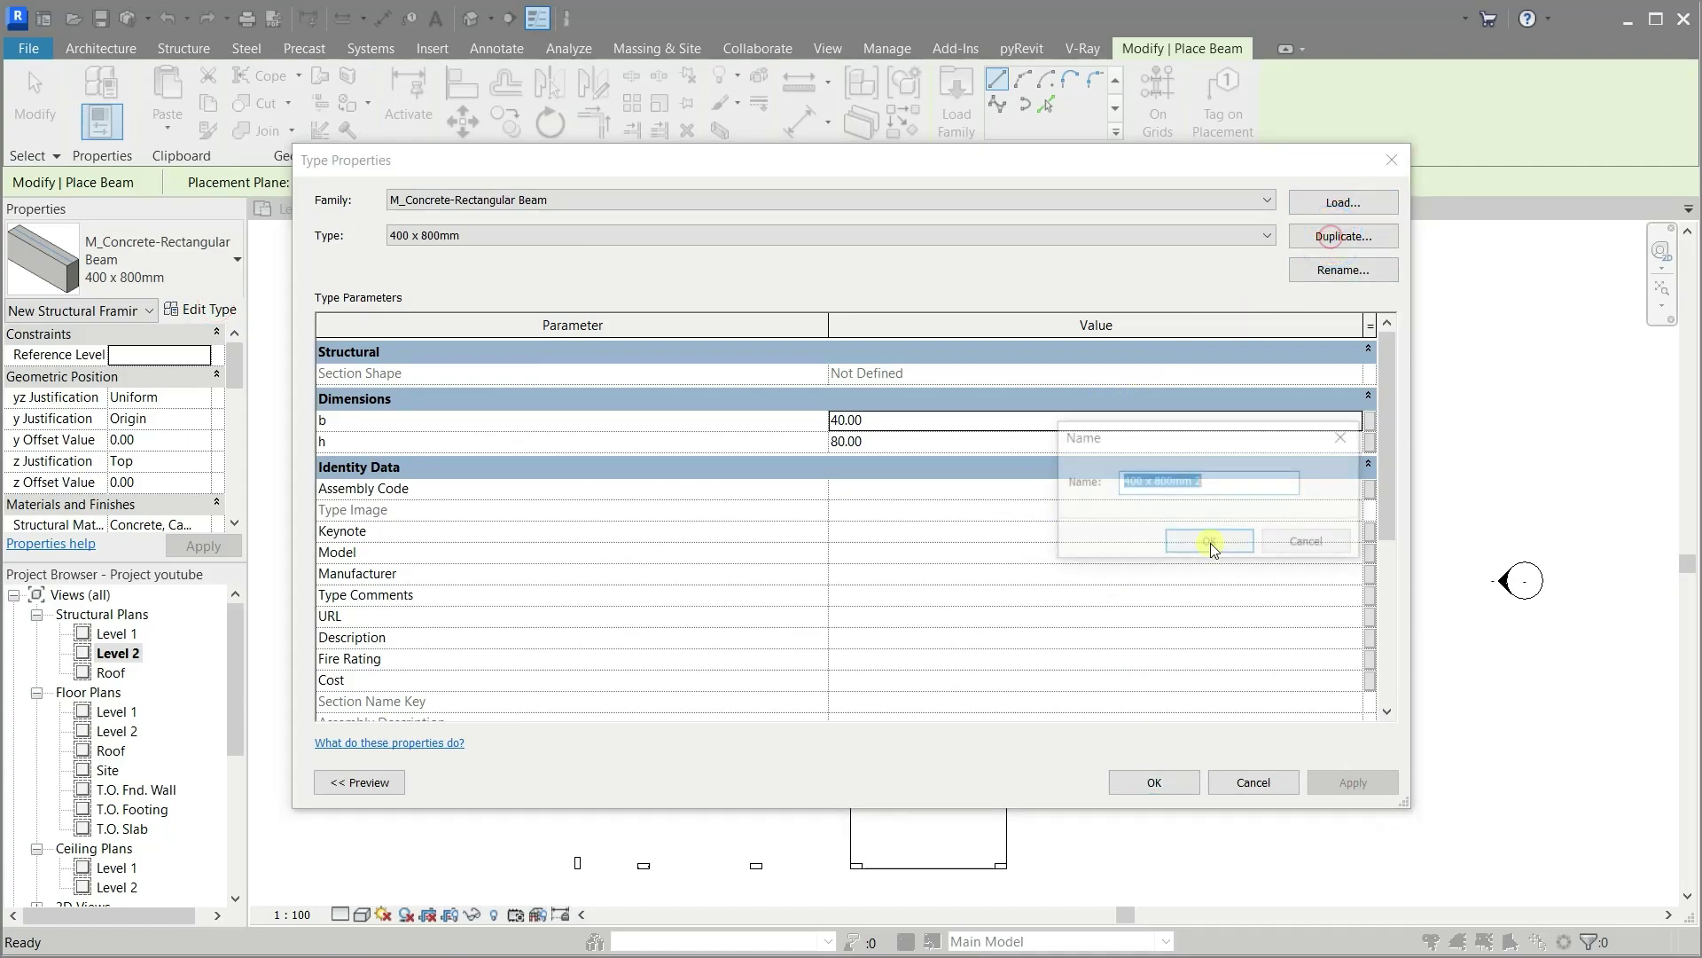
pyautogui.click(1227, 480)
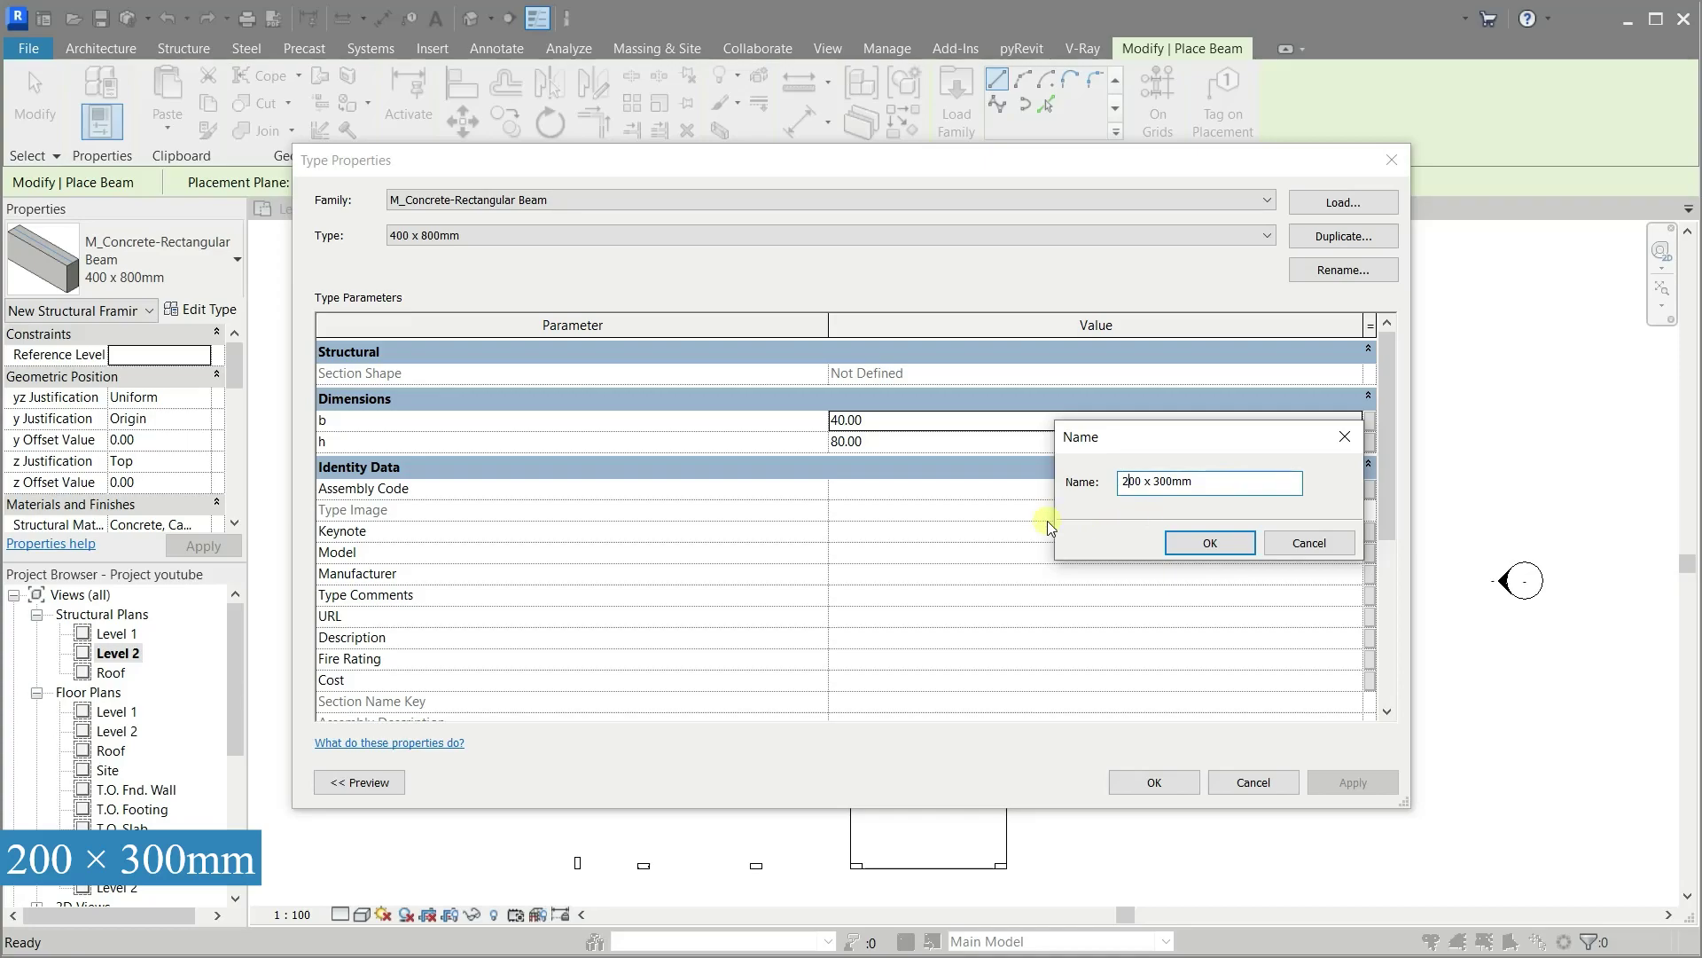
pyautogui.click(1197, 544)
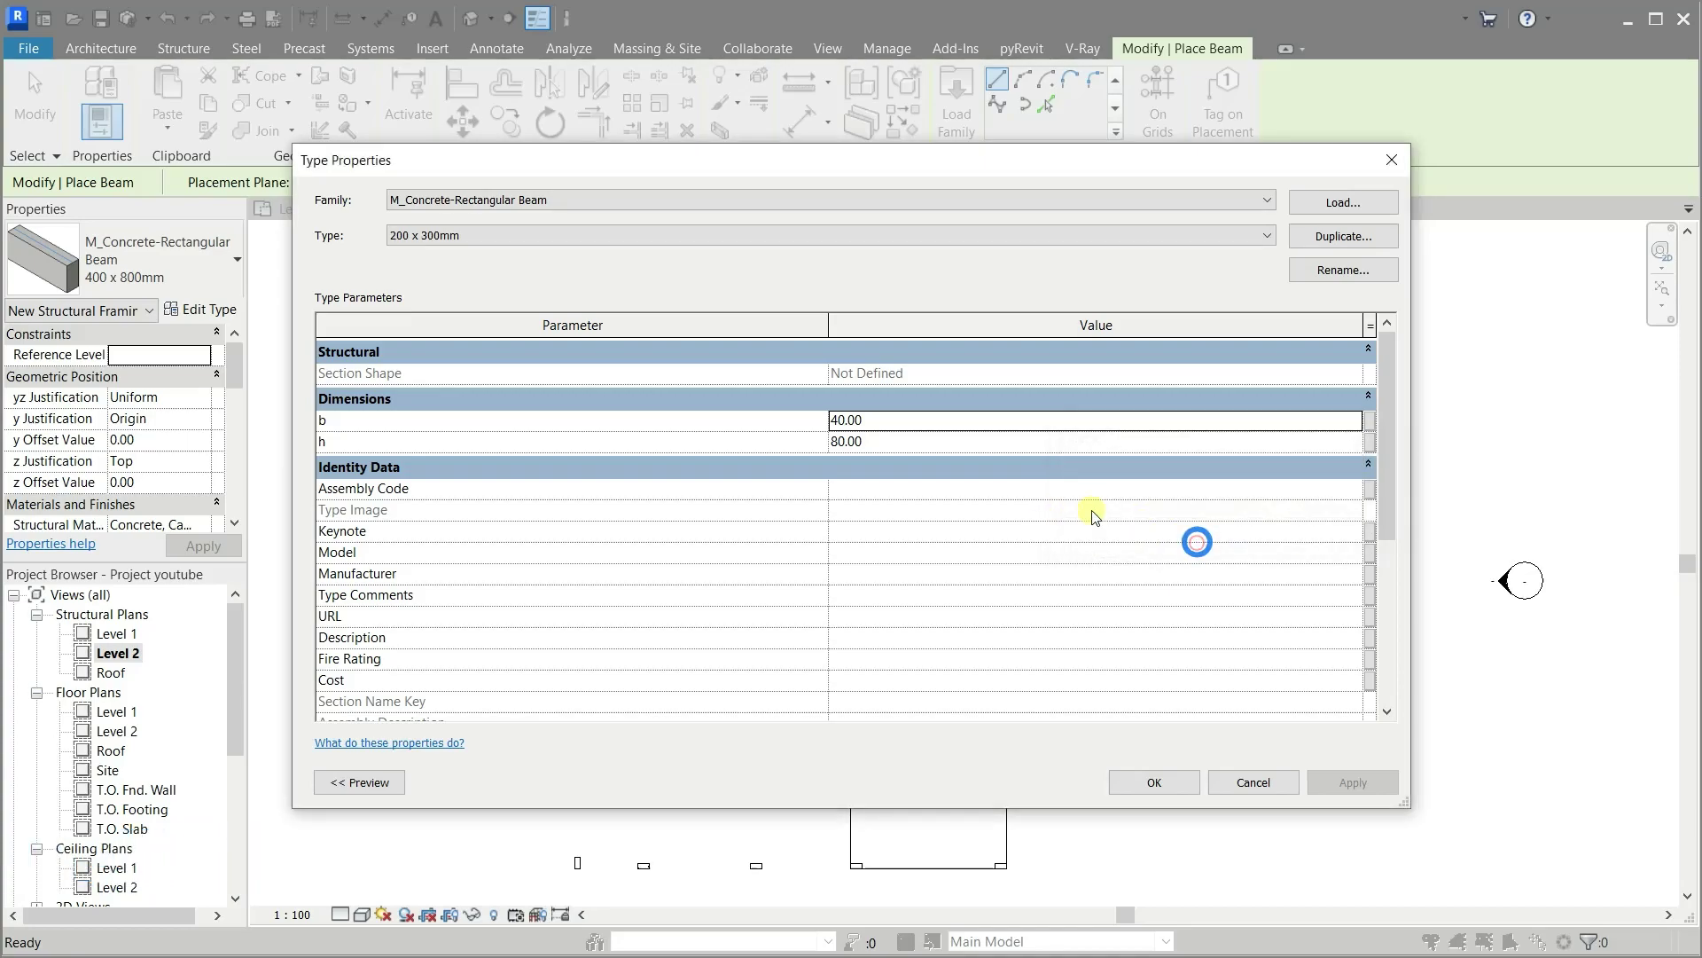
# Set the new type's b to 20.00 and h to 30.00
pyautogui.click(847, 421)
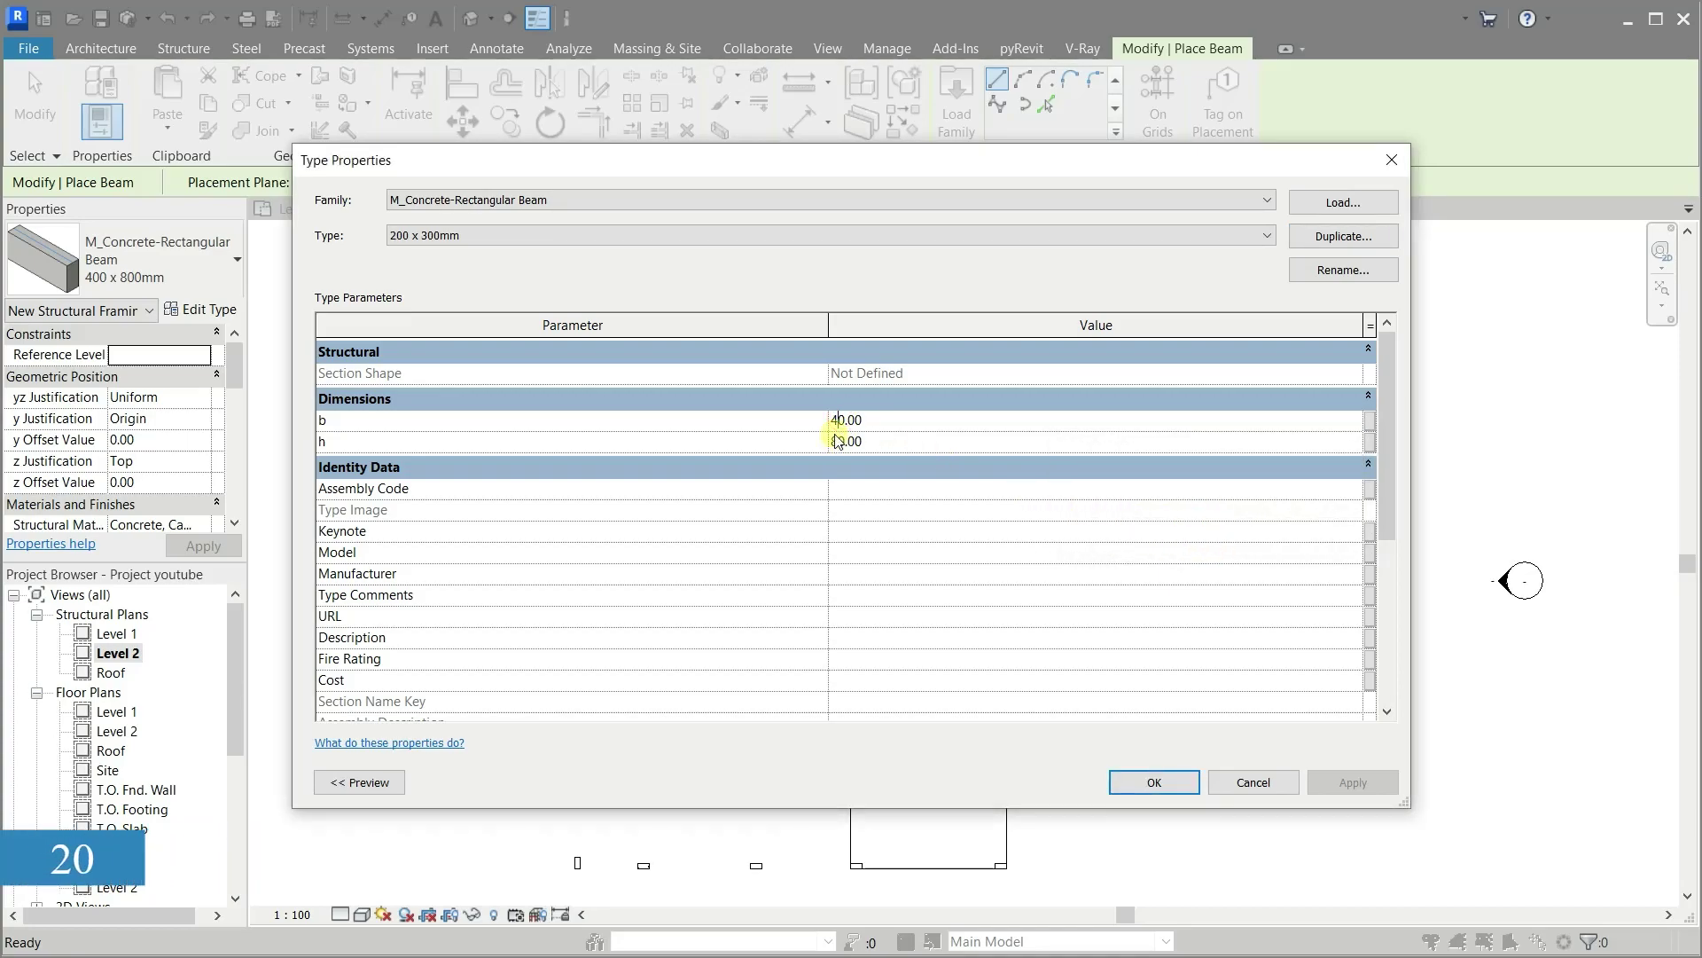
pyautogui.write('80')
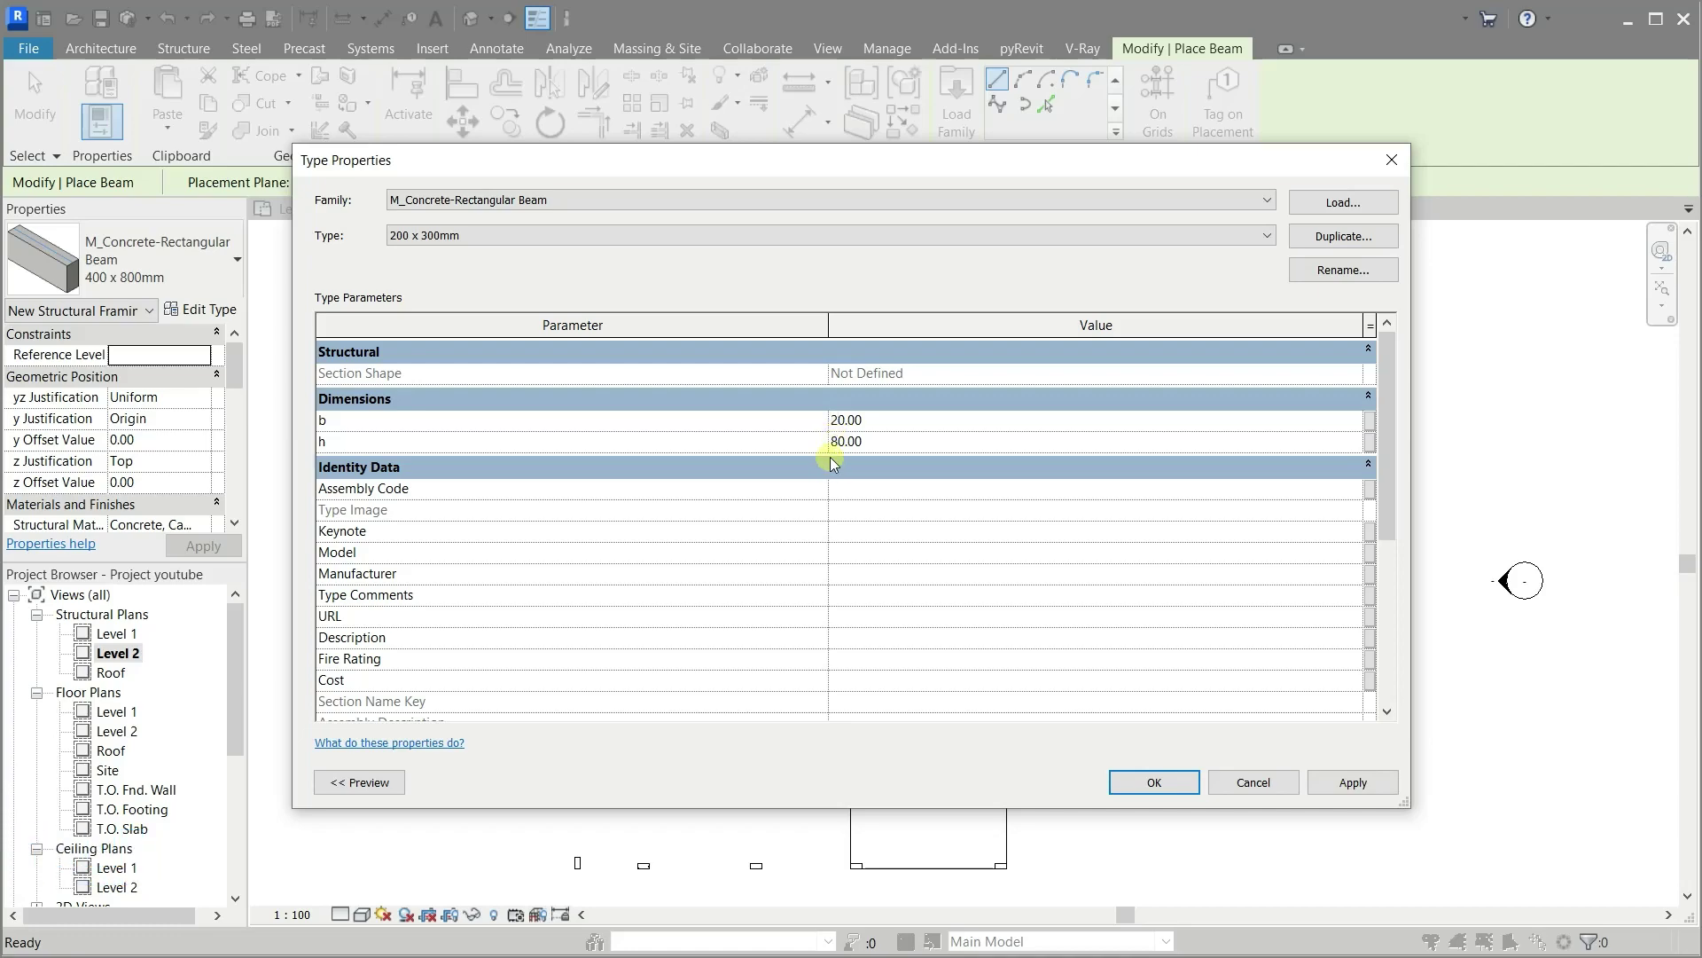
pyautogui.click(843, 442)
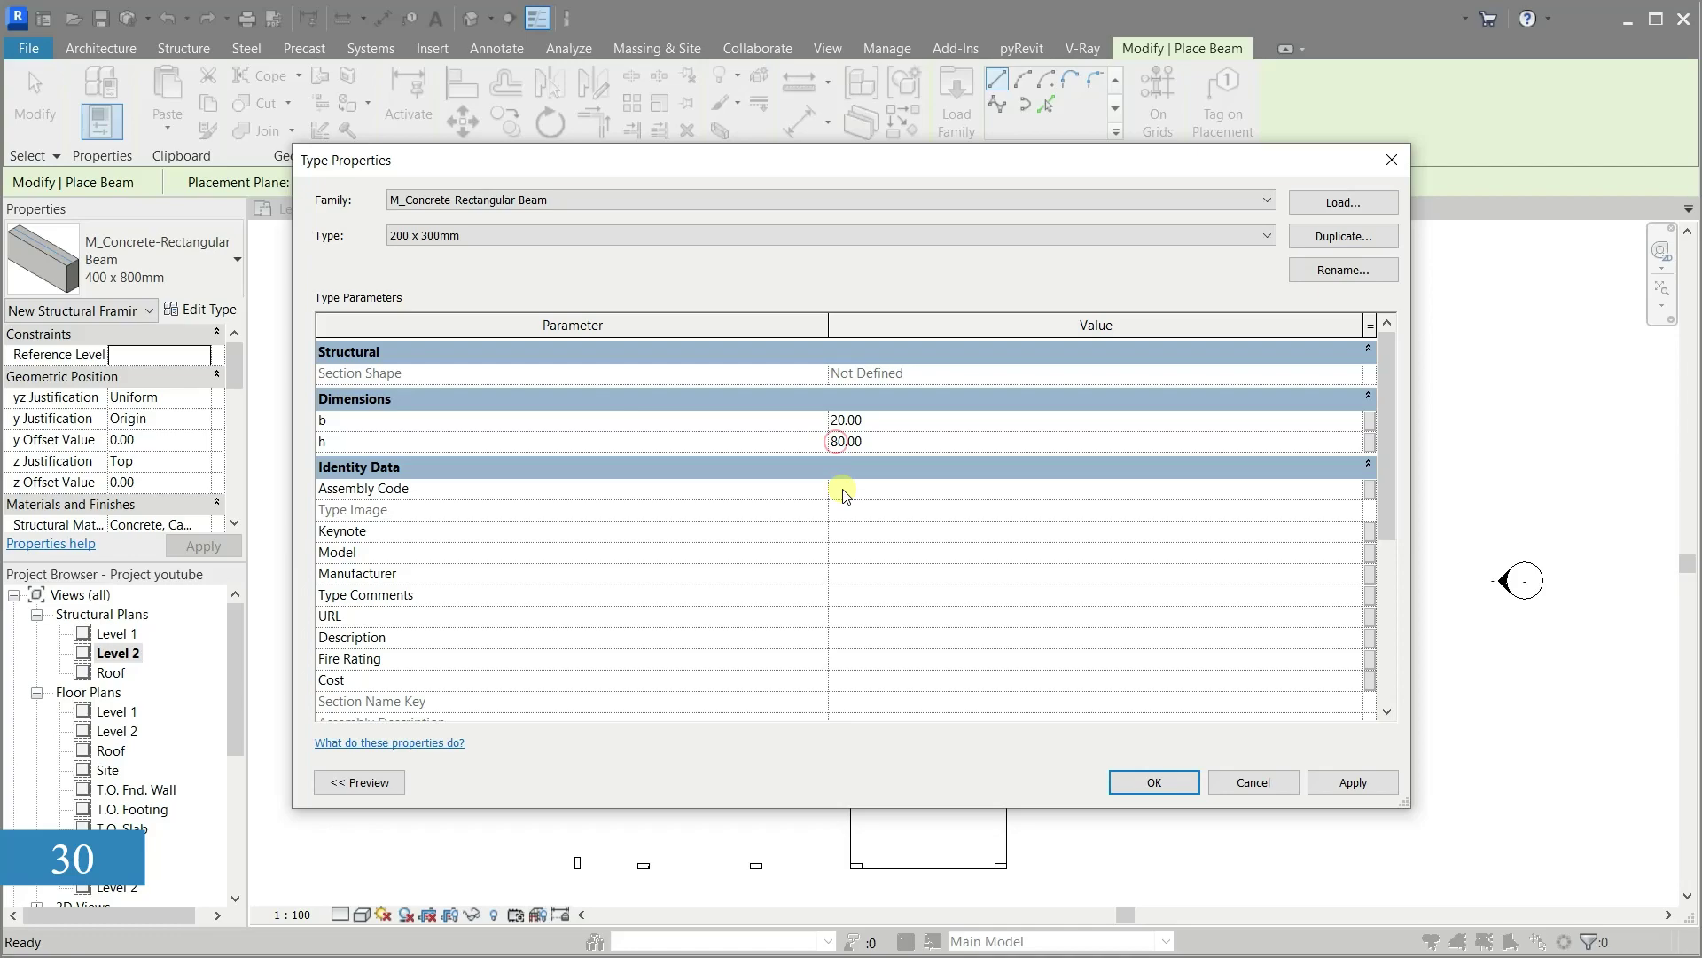
pyautogui.press('BackSpace')
pyautogui.write('3')
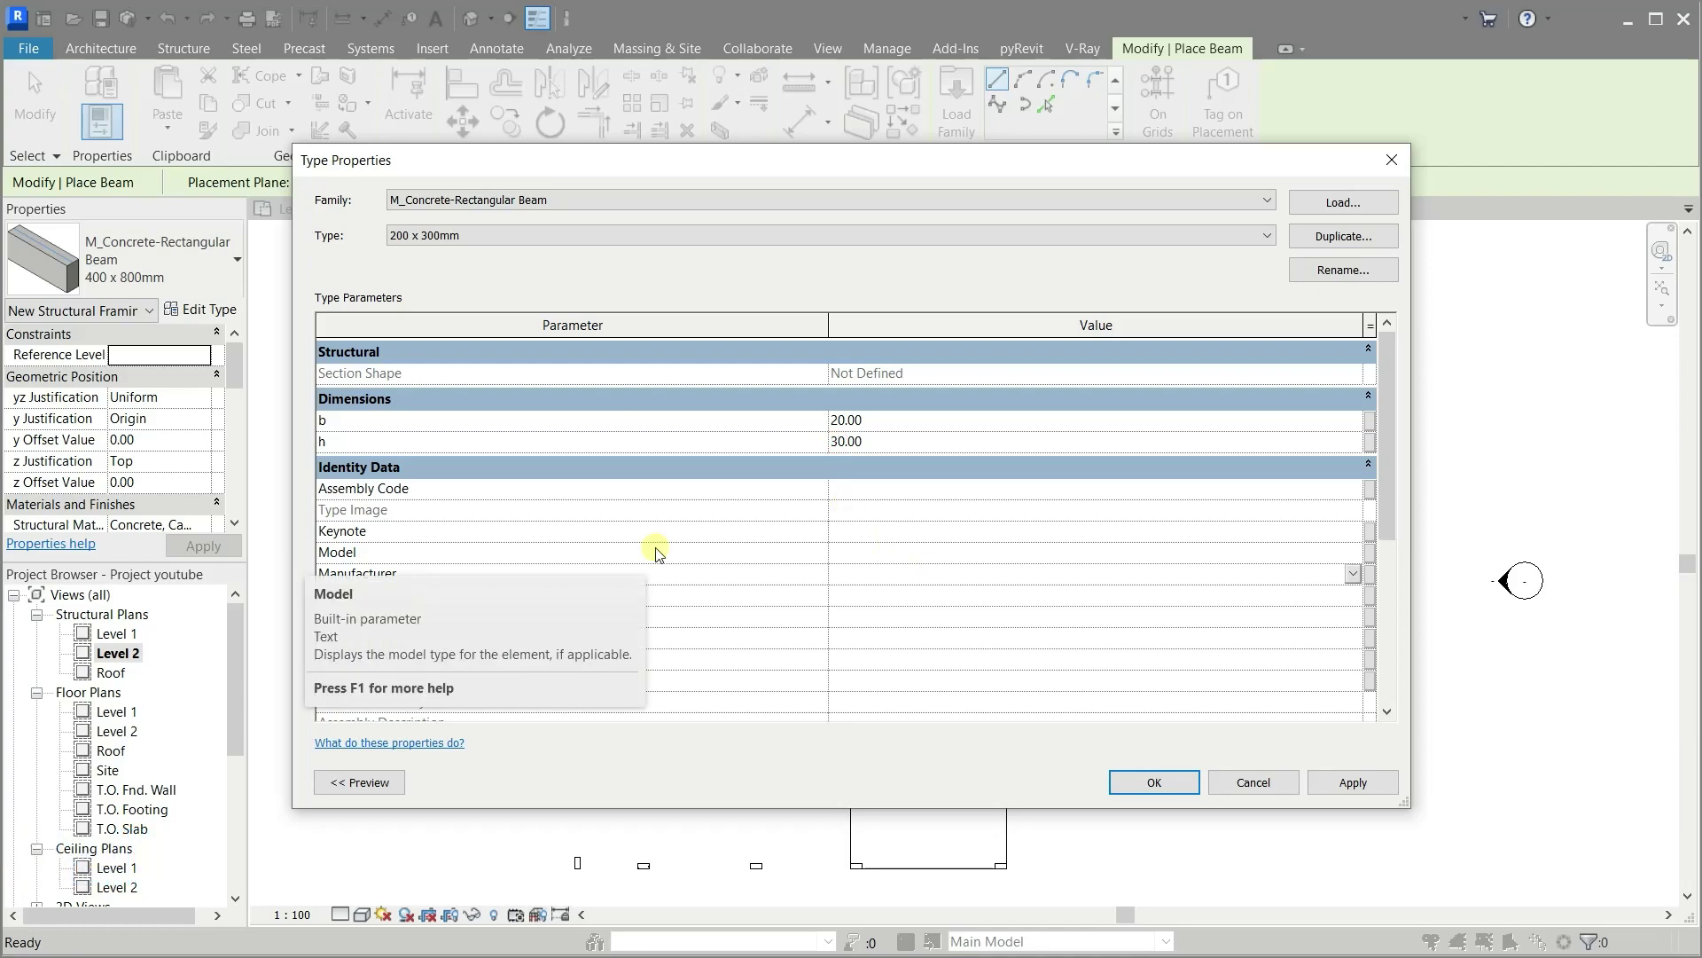
pyautogui.click(1154, 783)
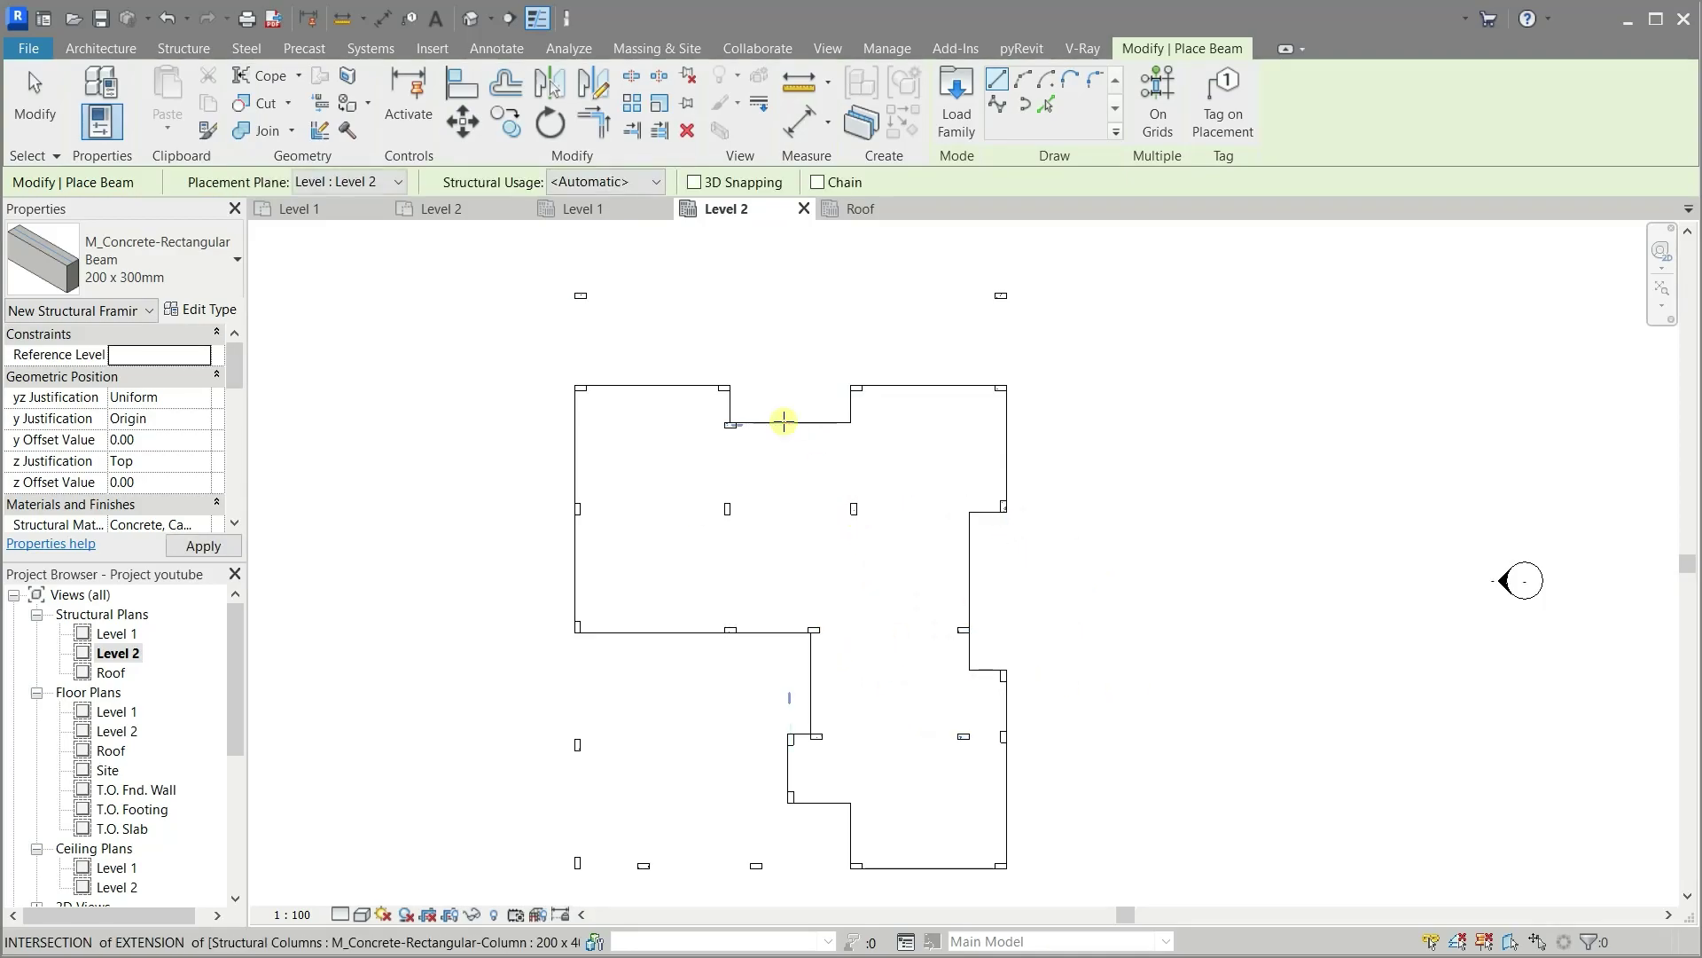
# Draw the 200 x 300mm concrete beam from the right column to the left column, about 460 long
pyautogui.scroll(-1, 783, 420)
pyautogui.scroll(1, 860, 796)
pyautogui.scroll(2, 862, 797)
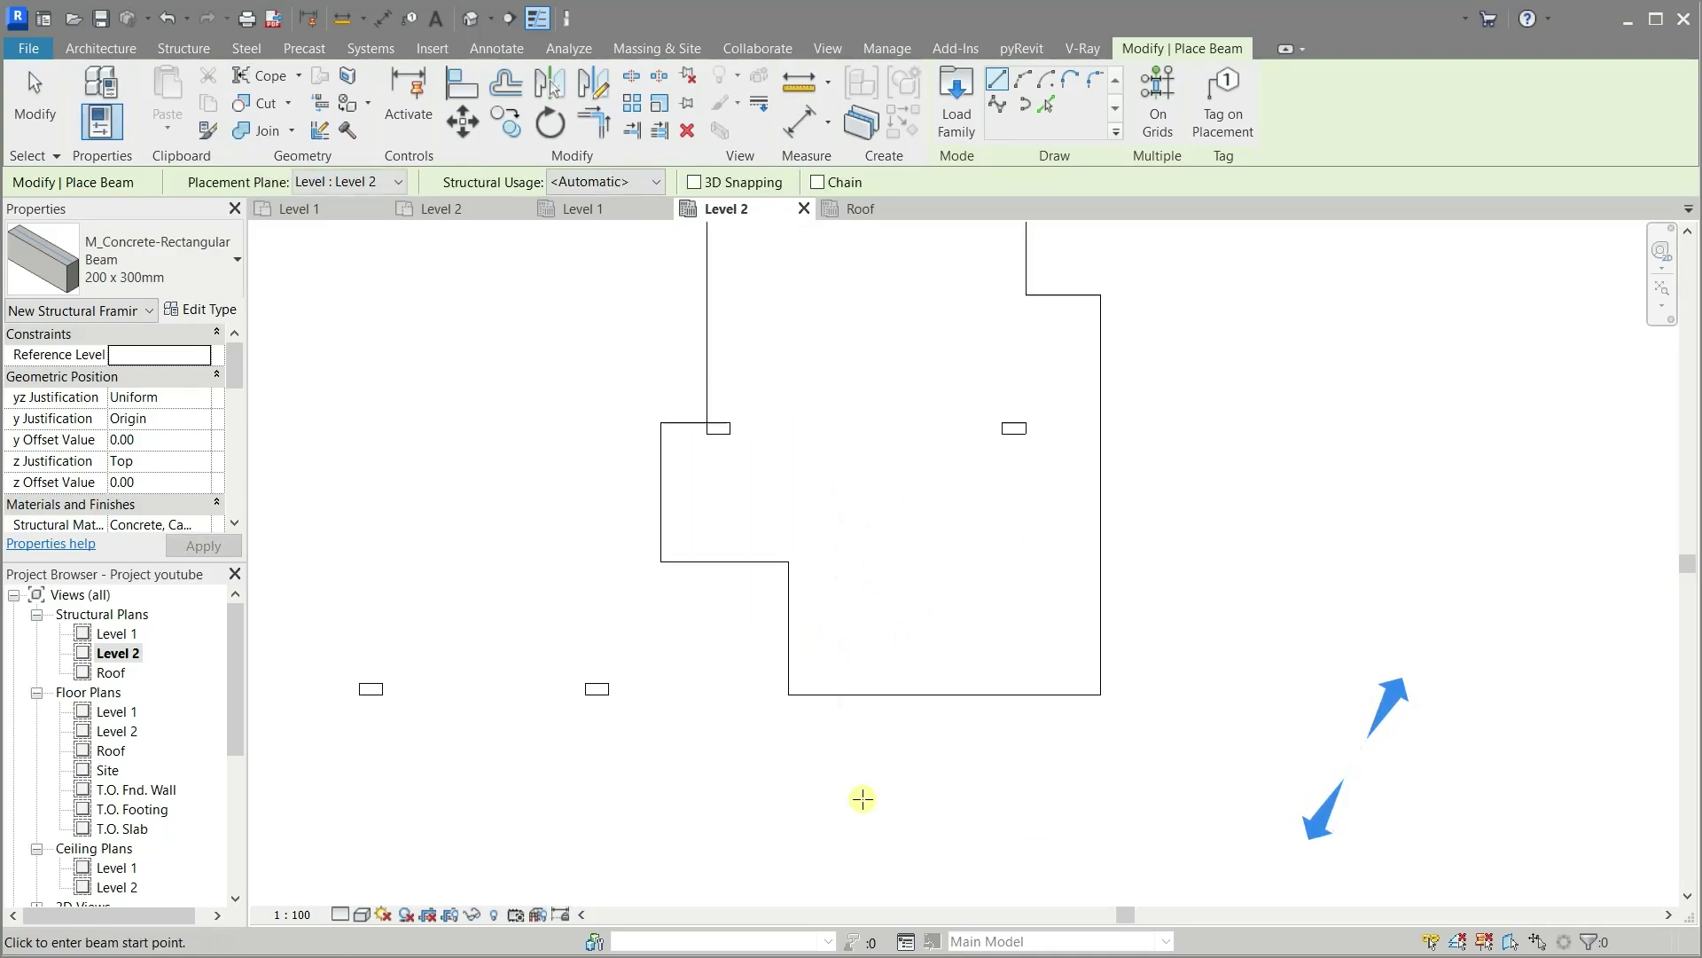
pyautogui.scroll(1, 862, 797)
pyautogui.scroll(1, 863, 799)
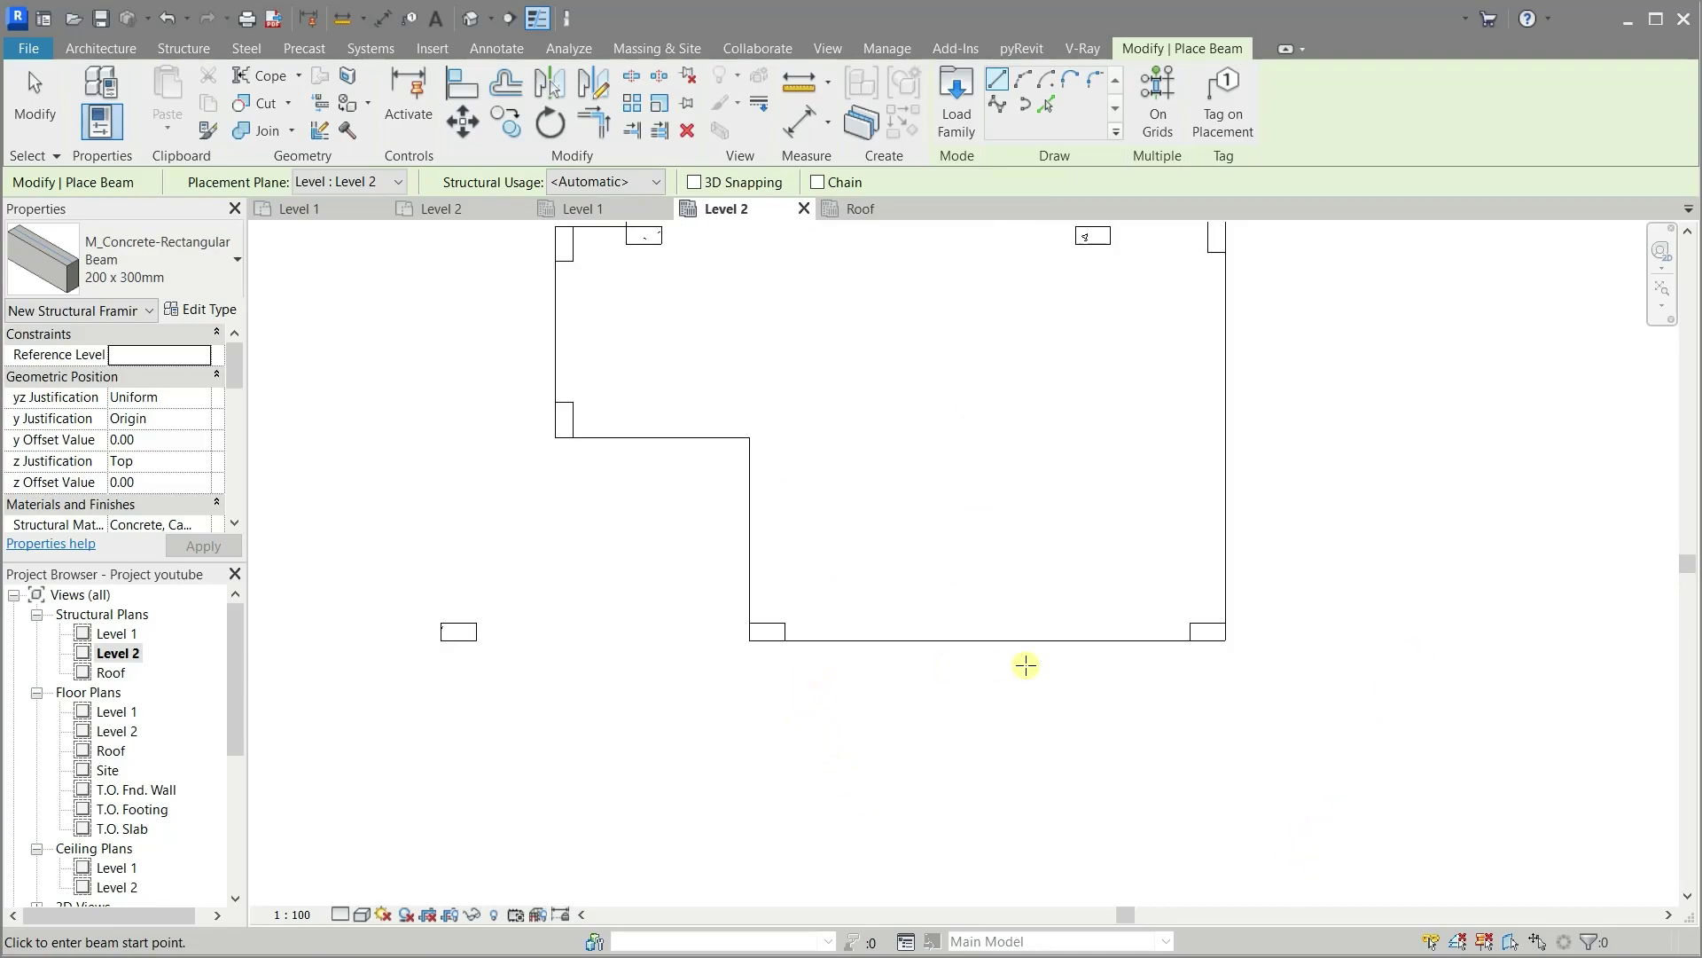
pyautogui.scroll(2, 1026, 665)
pyautogui.scroll(1, 1128, 706)
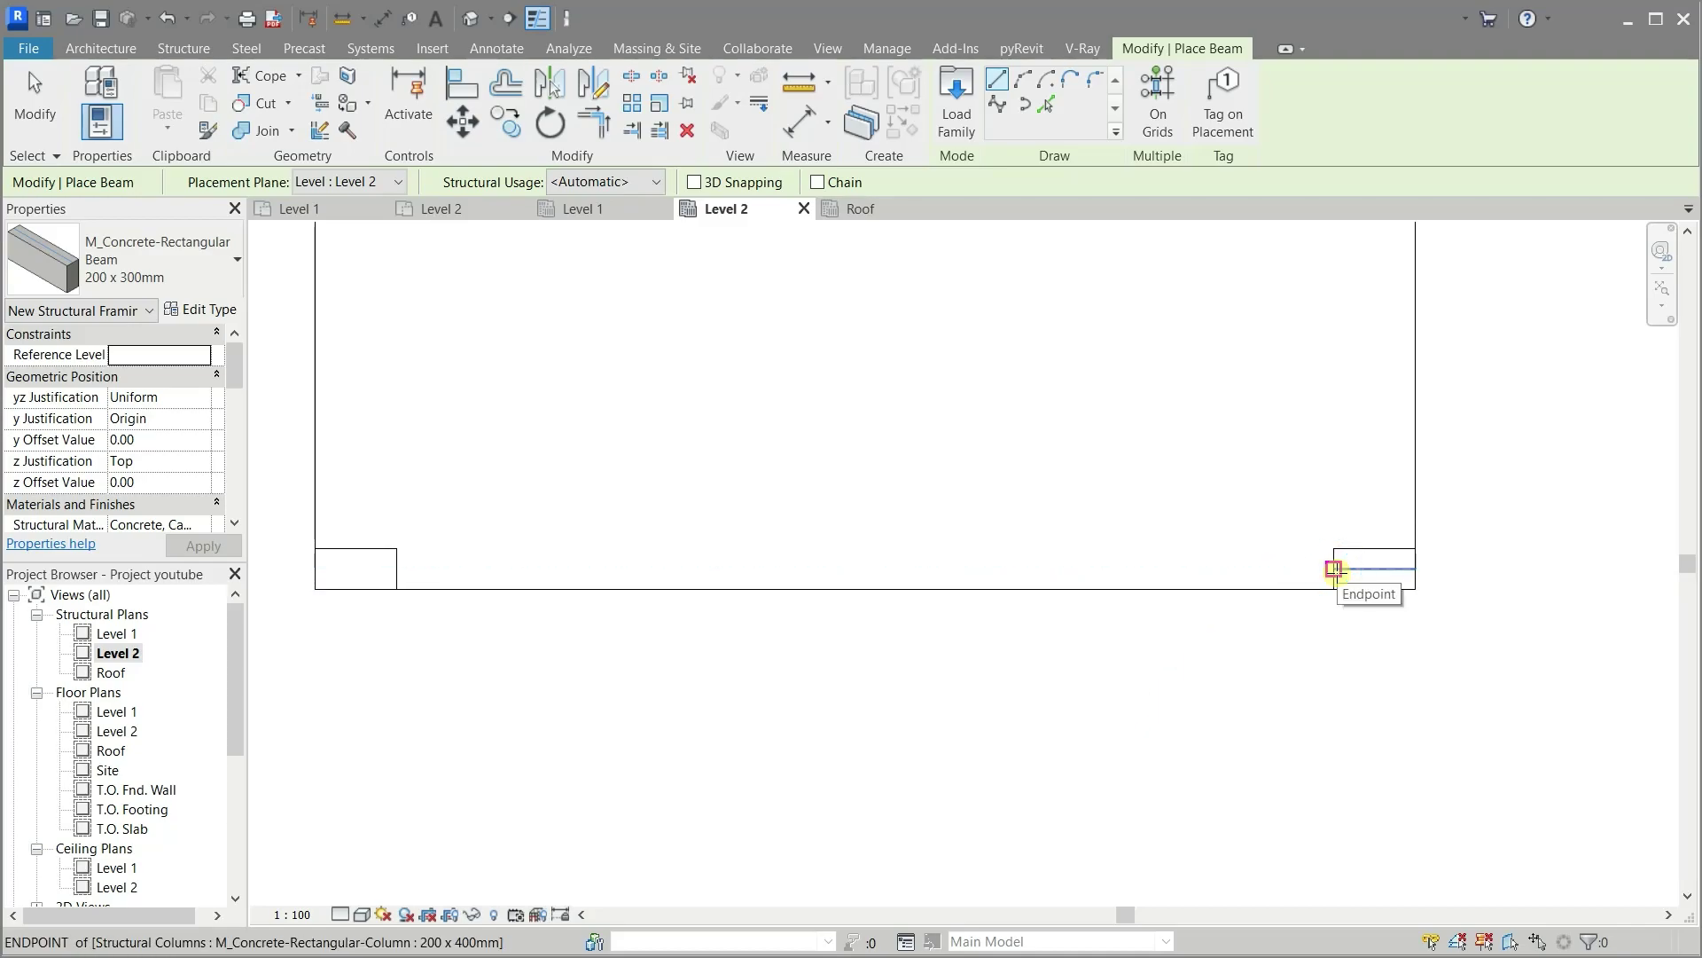
pyautogui.click(1334, 569)
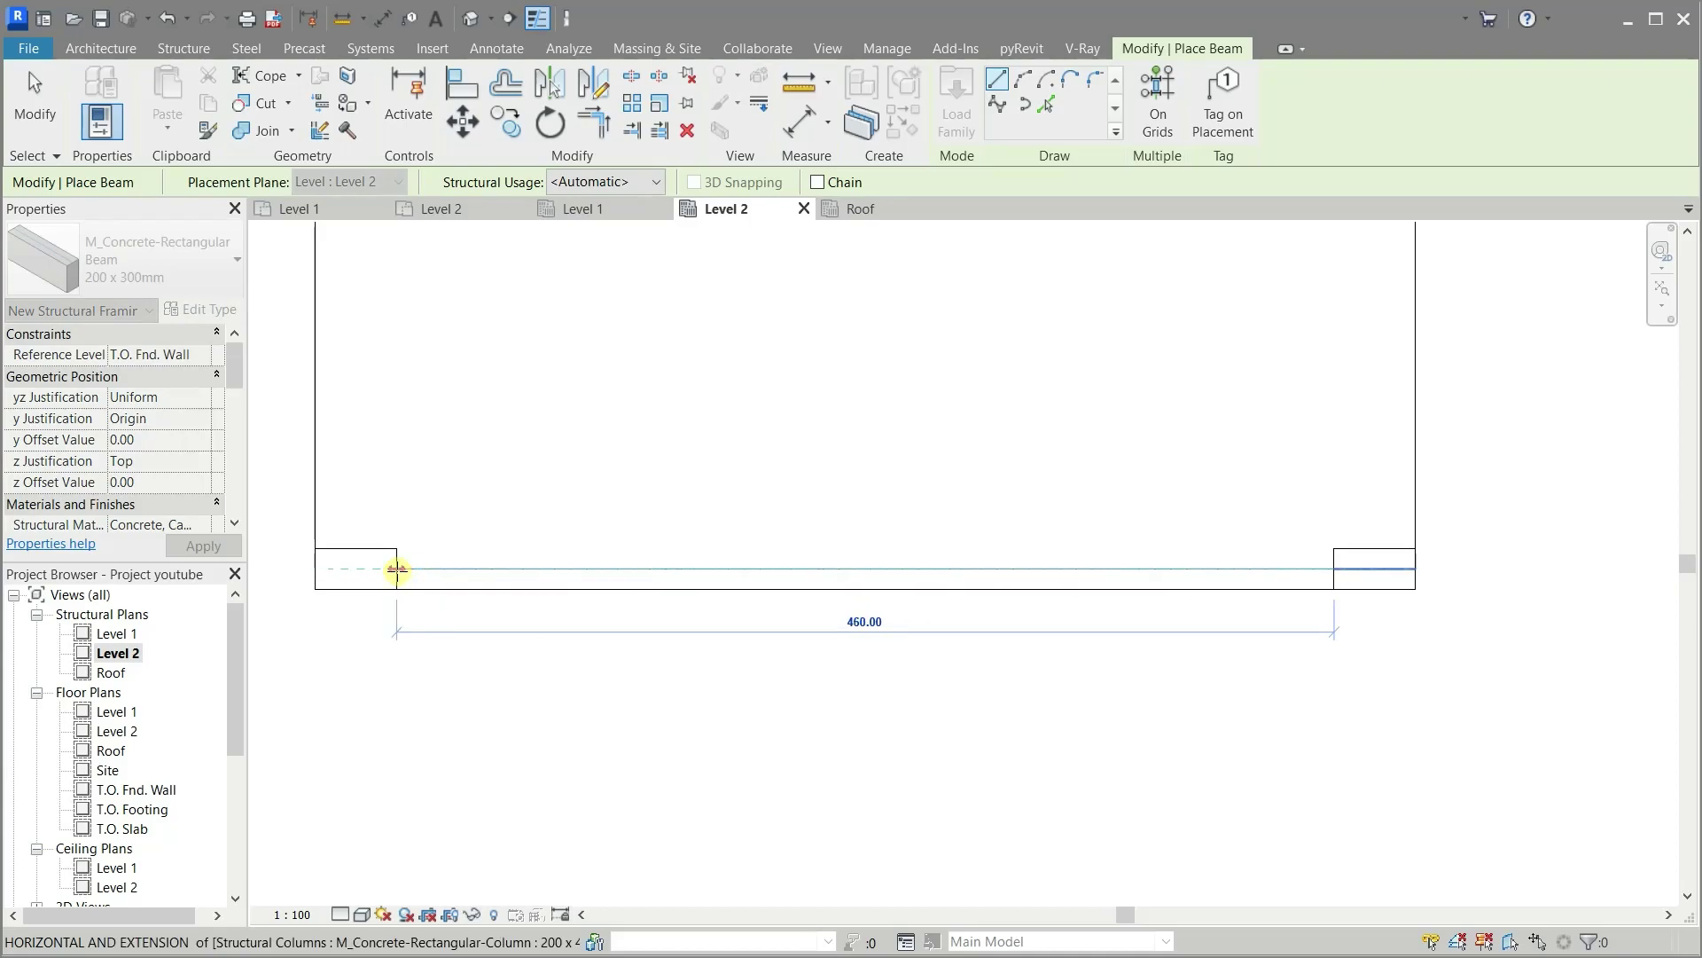
pyautogui.click(396, 569)
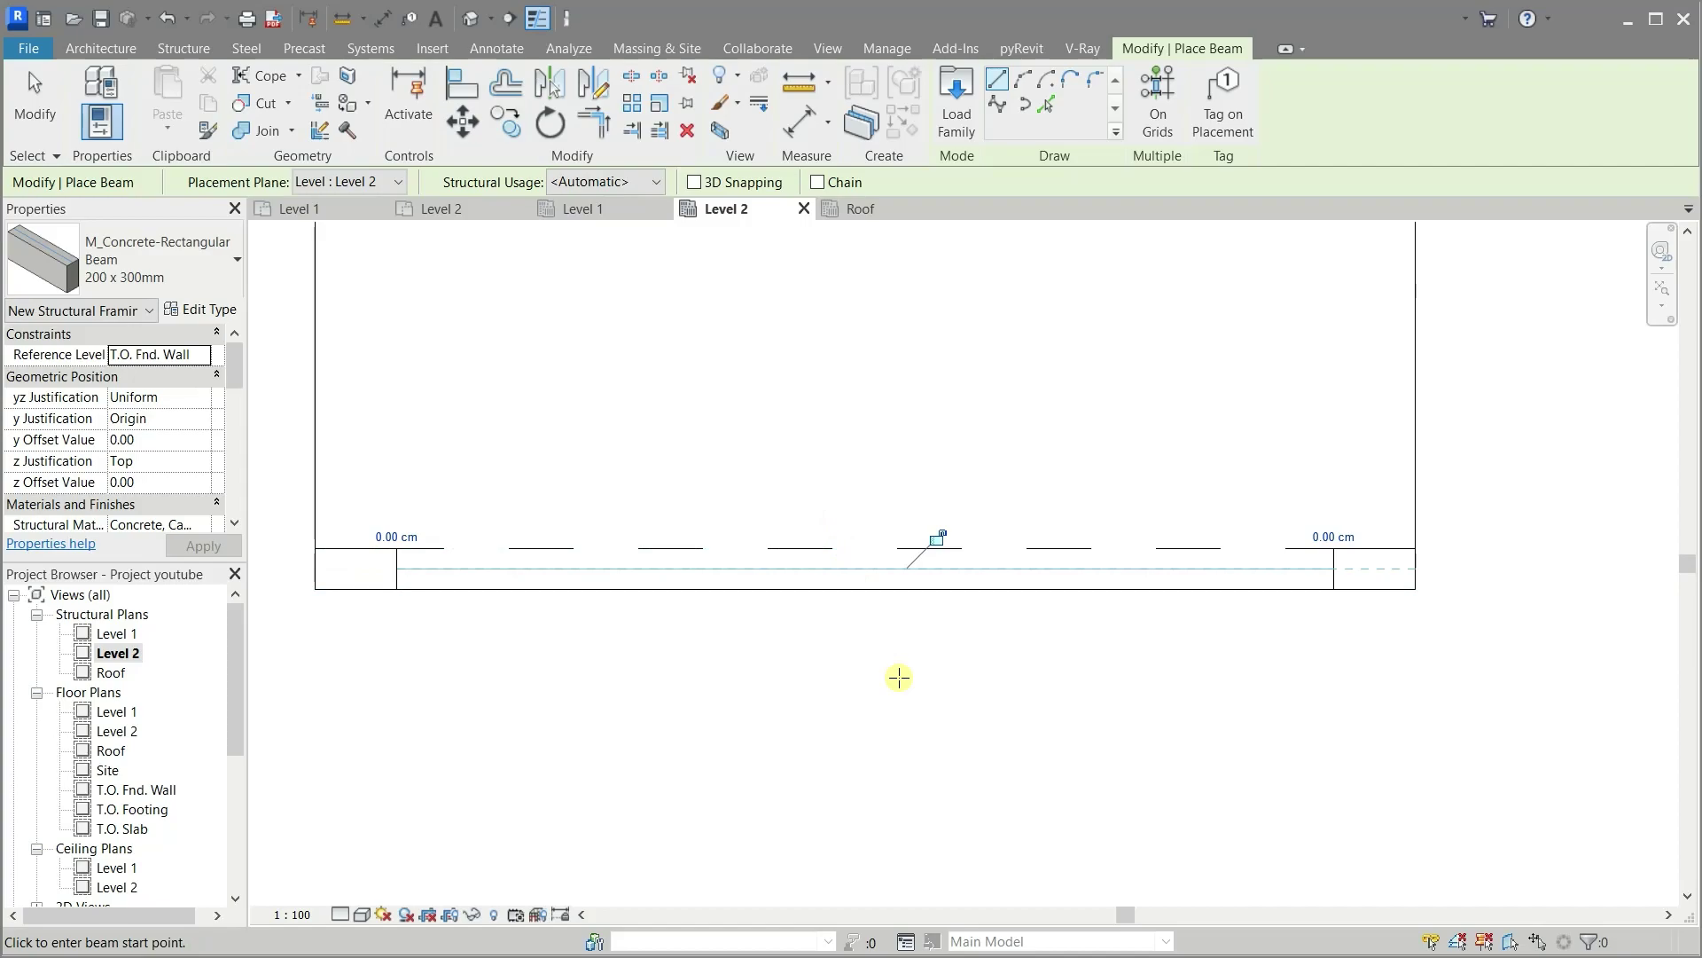
pyautogui.press('Escape')
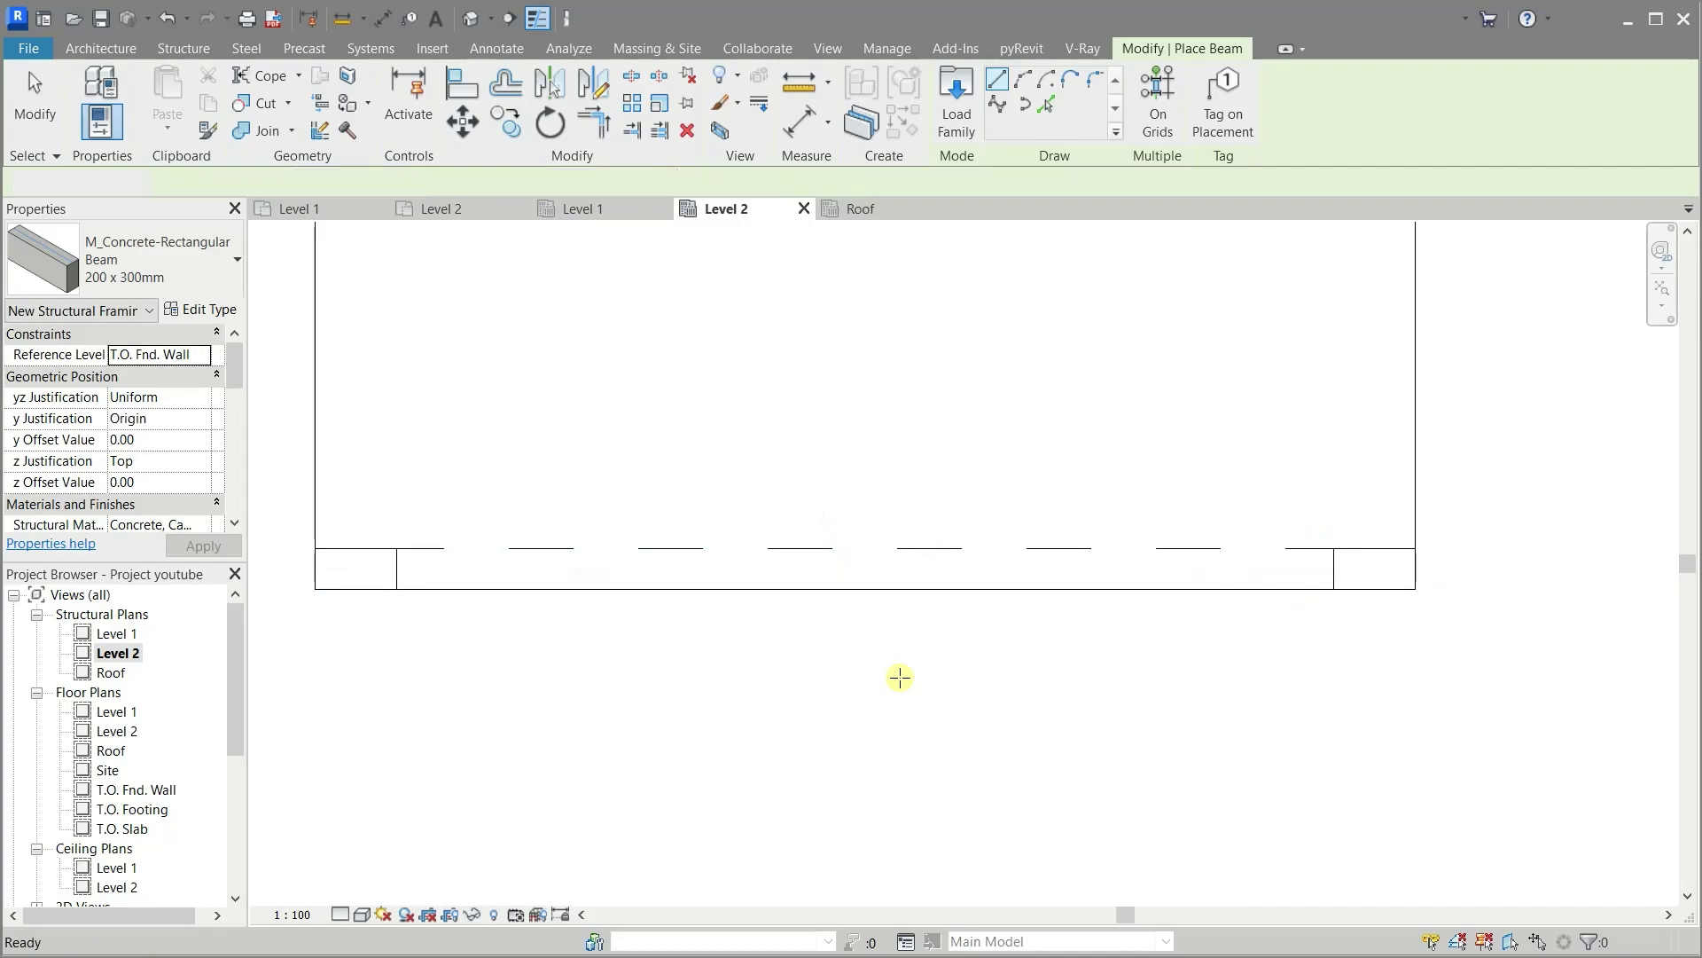
pyautogui.press('Escape')
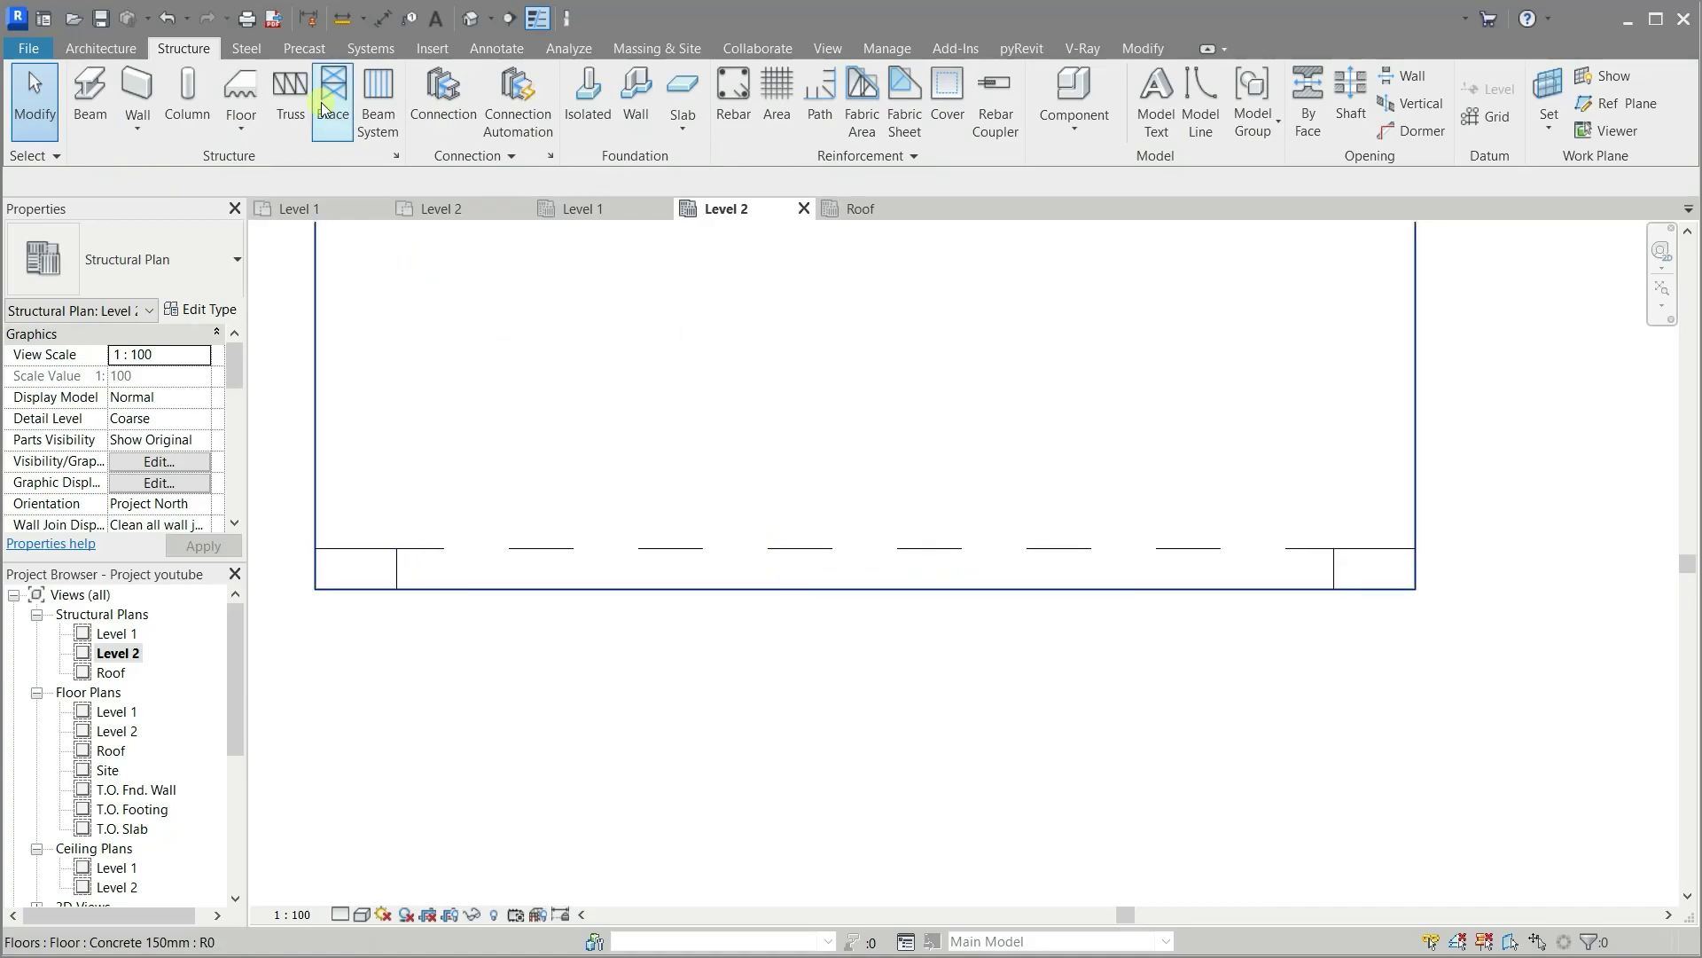
# Switch to the default 3D view and zoom to an isometric overview of the house
pyautogui.click(472, 23)
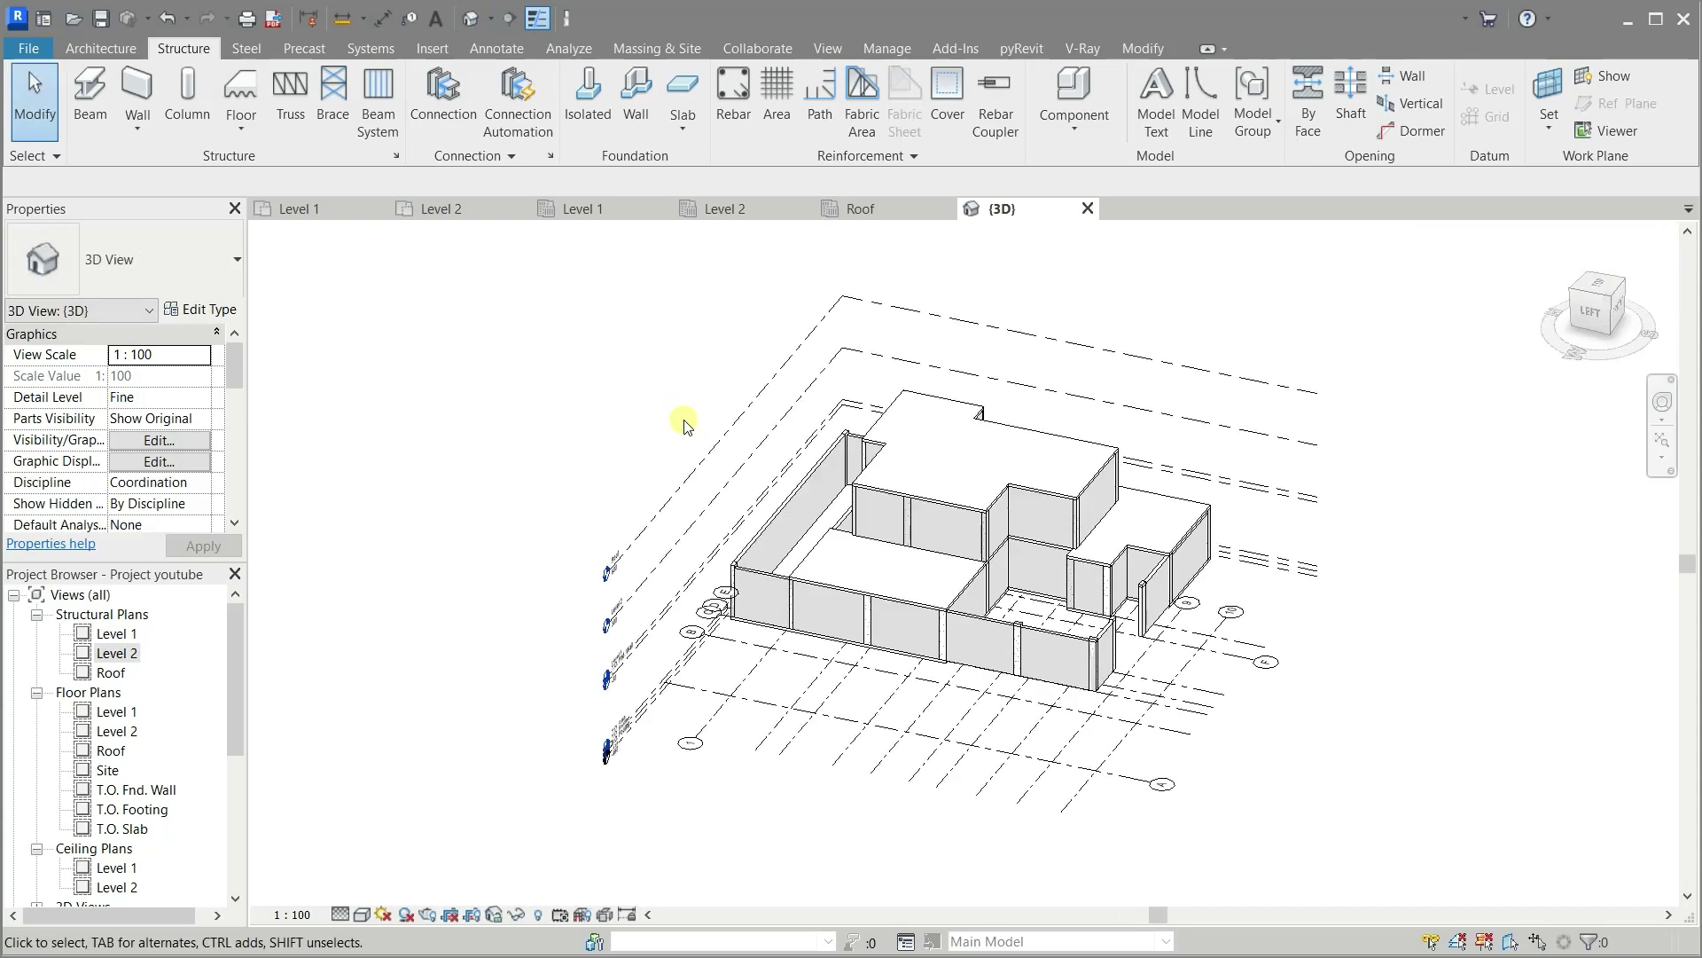
pyautogui.scroll(5, 1277, 696)
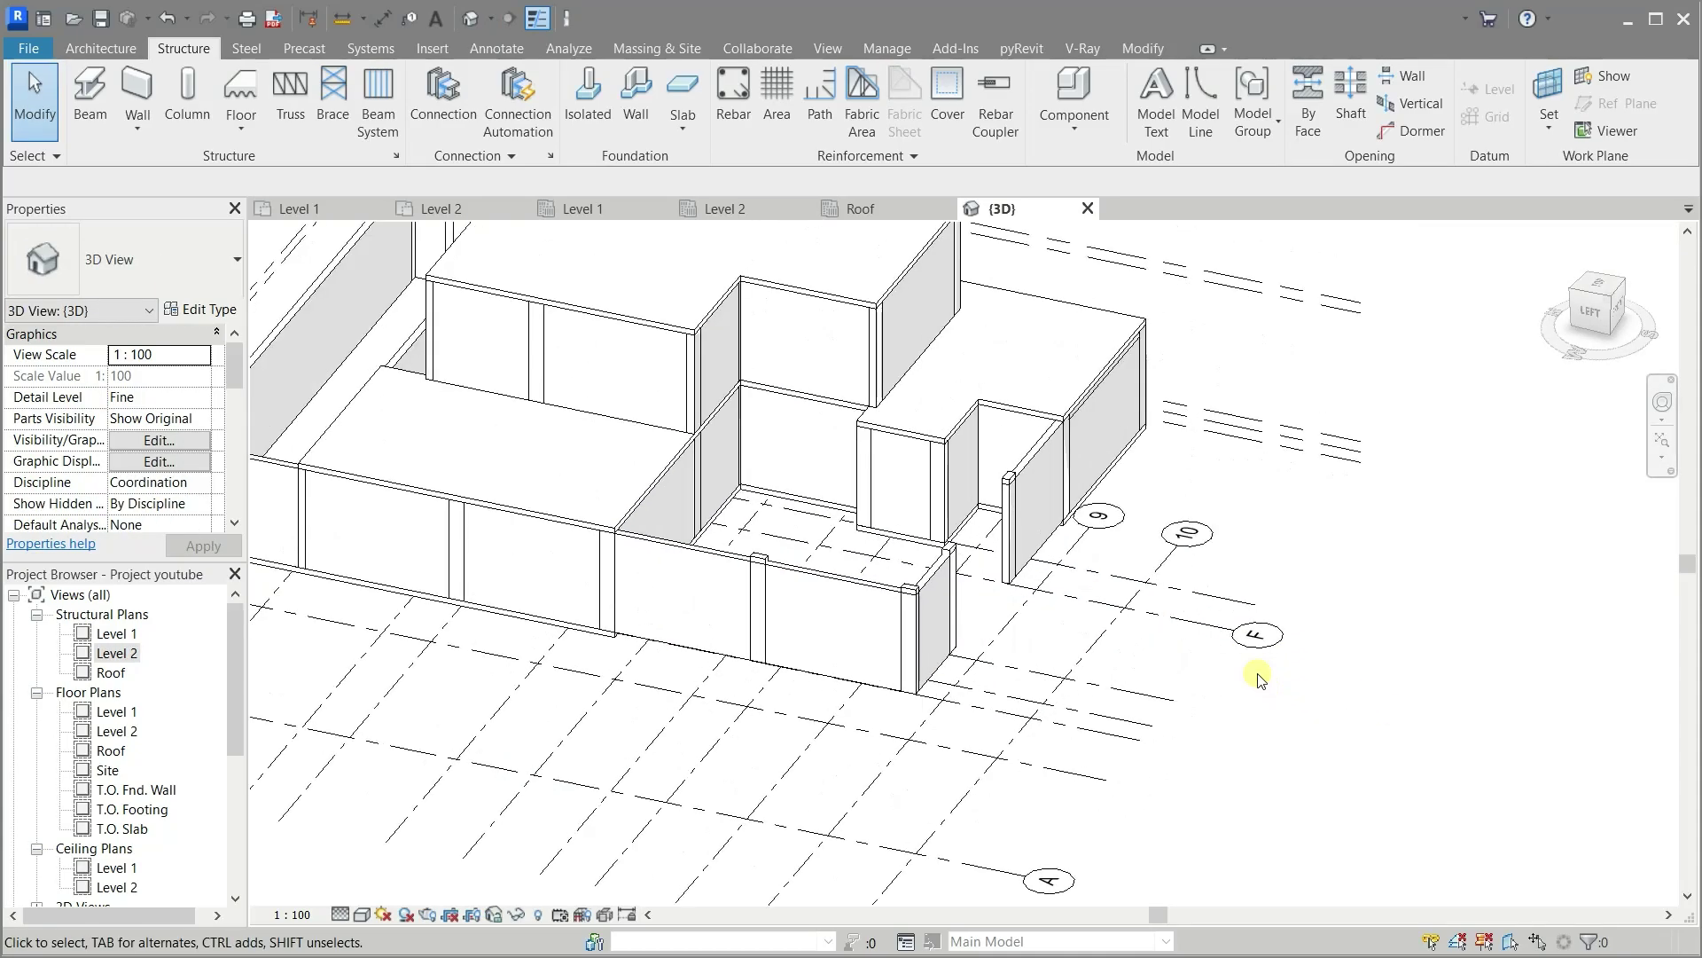
pyautogui.scroll(-2, 1261, 678)
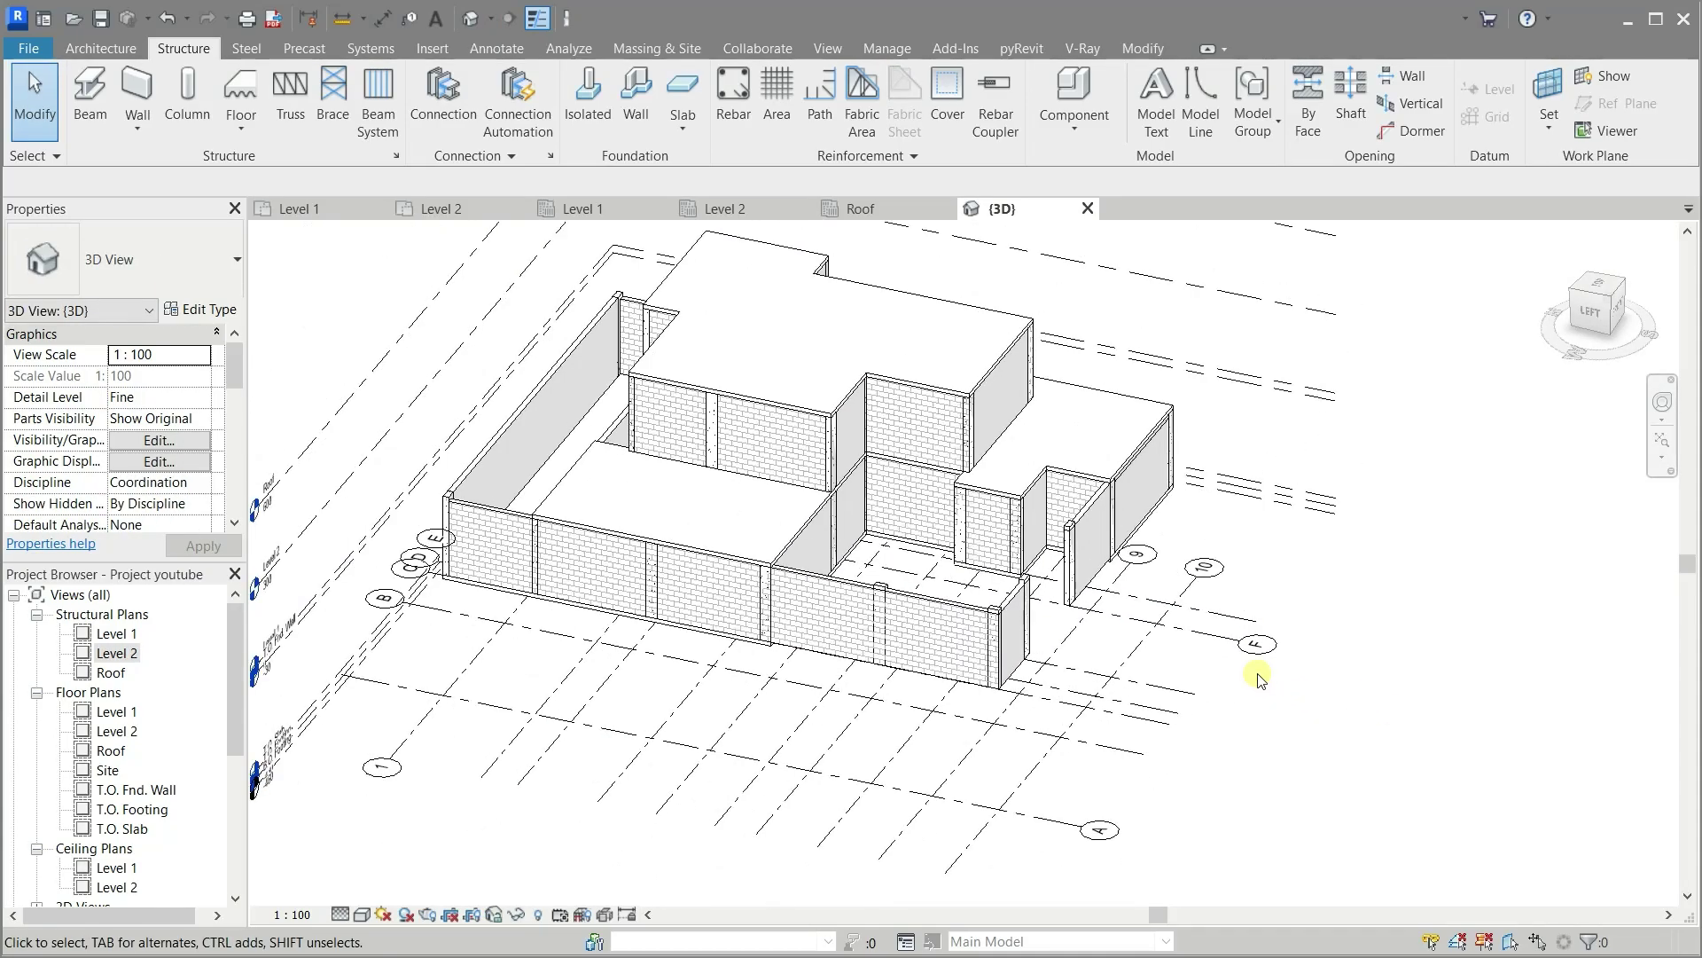
pyautogui.scroll(-2, 1260, 679)
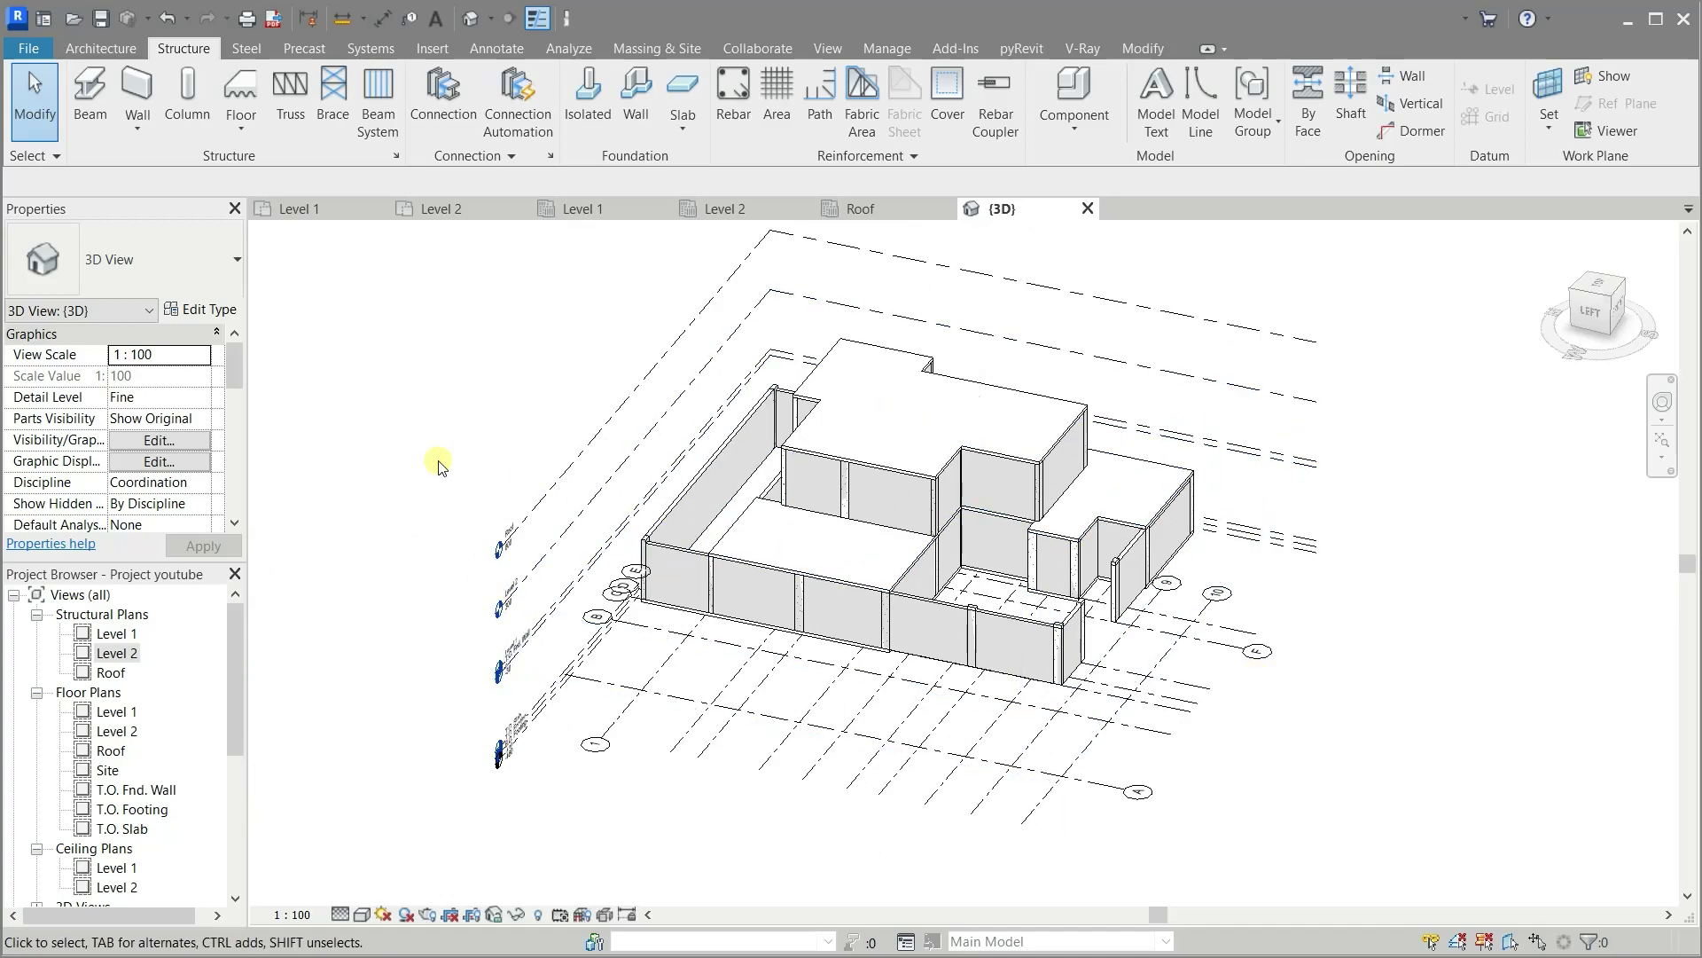
pyautogui.scroll(-1, 134, 688)
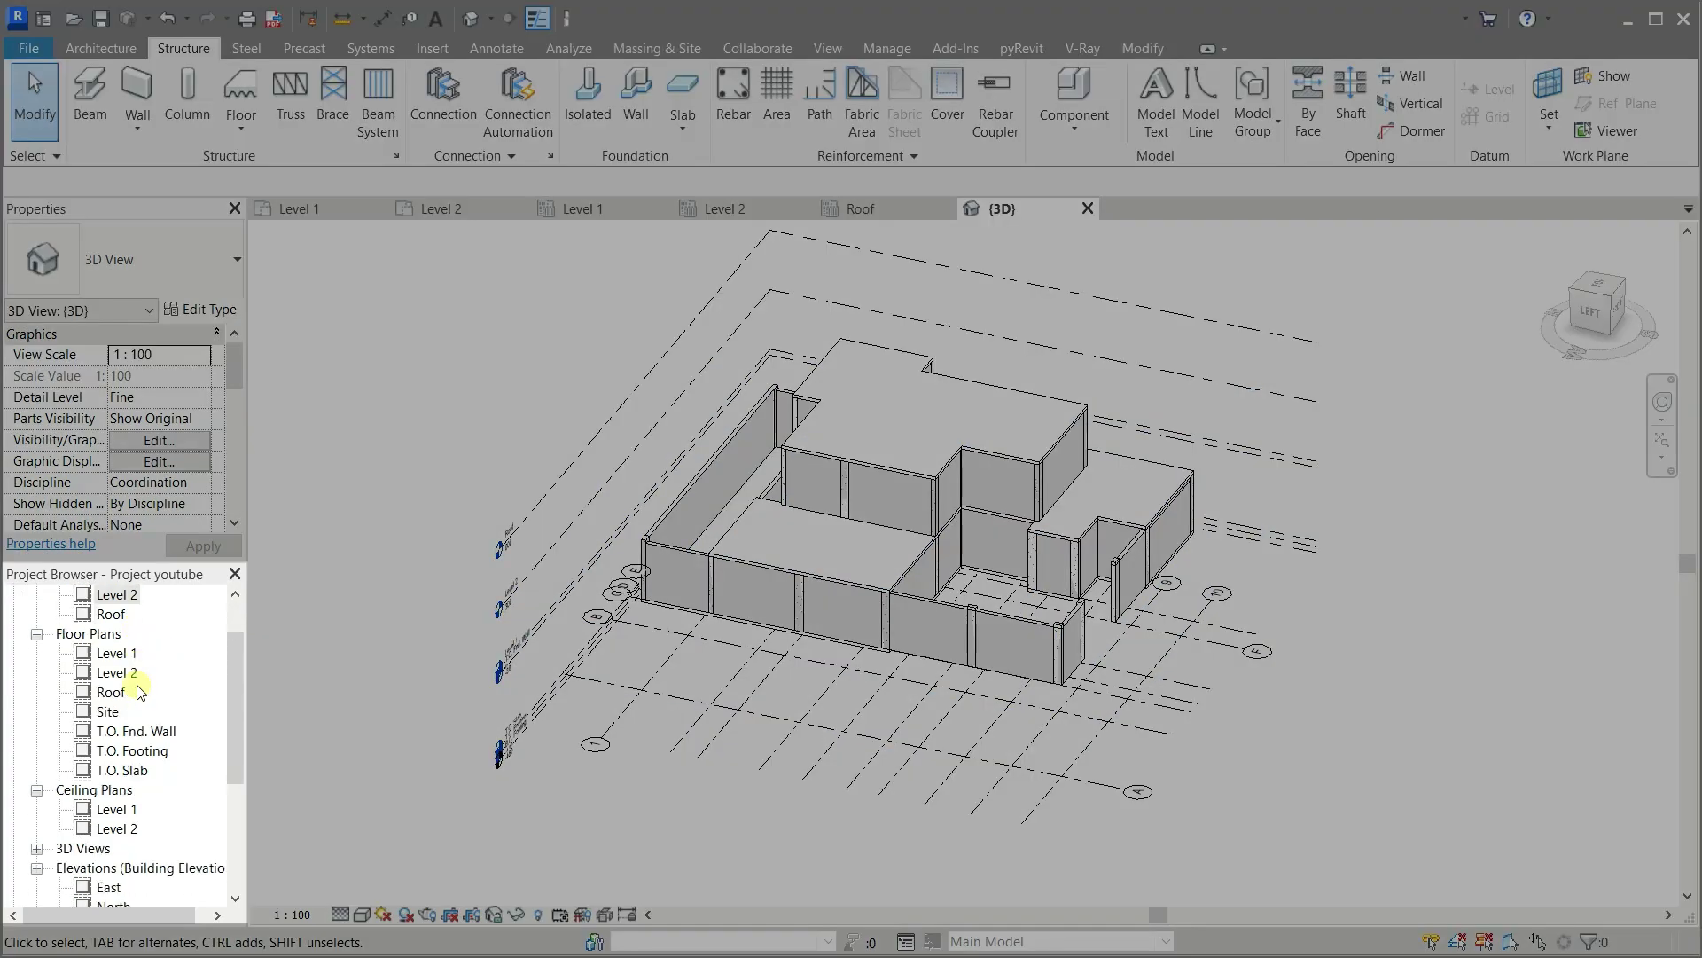
pyautogui.scroll(-2, 138, 689)
pyautogui.scroll(-3, 140, 690)
pyautogui.scroll(-1, 139, 688)
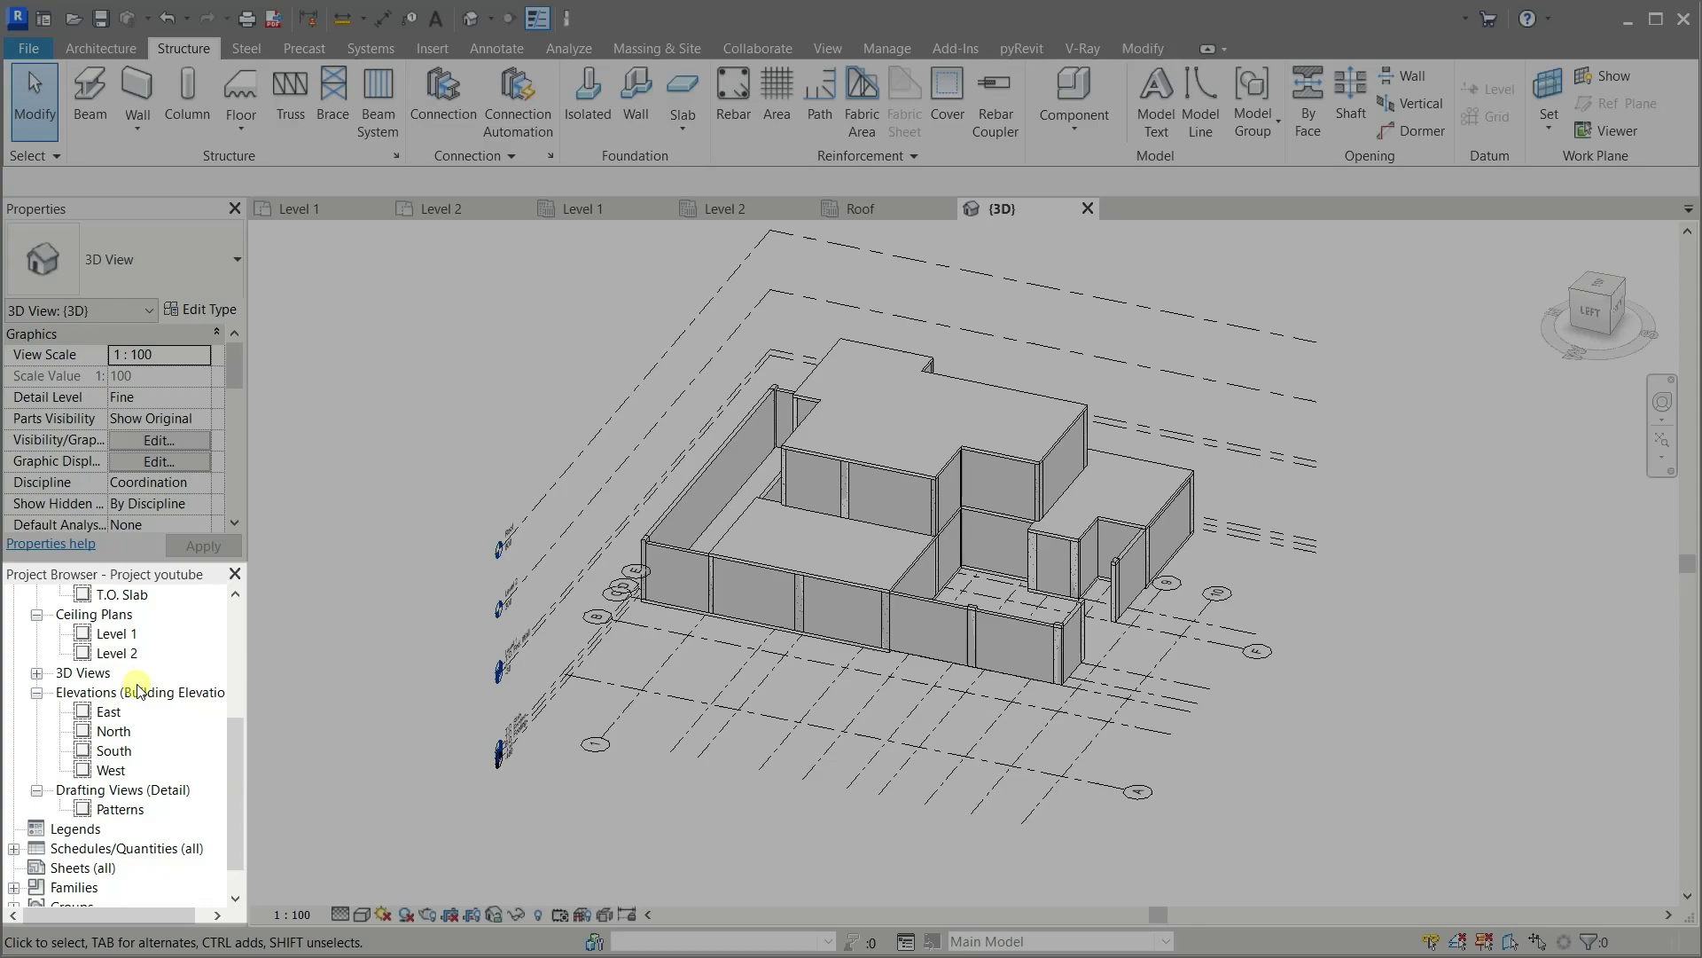
# Rename the {3D} view to '3D Structural Framing' and select grid 9
pyautogui.click(36, 674)
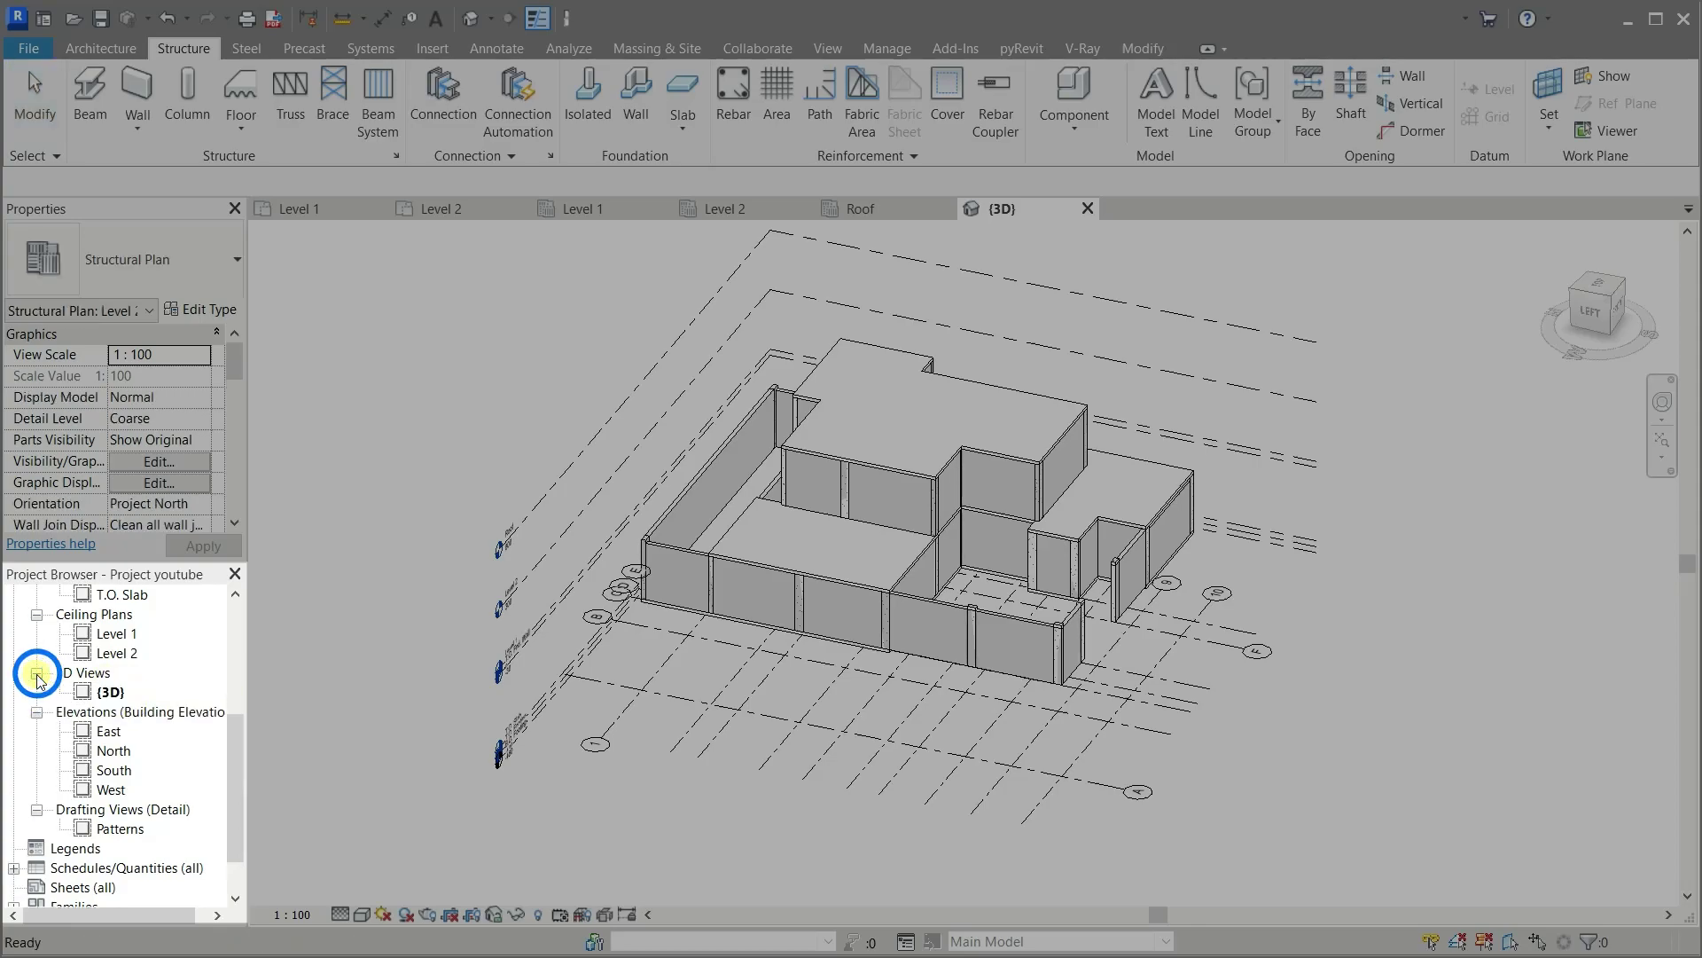
pyautogui.click(105, 695)
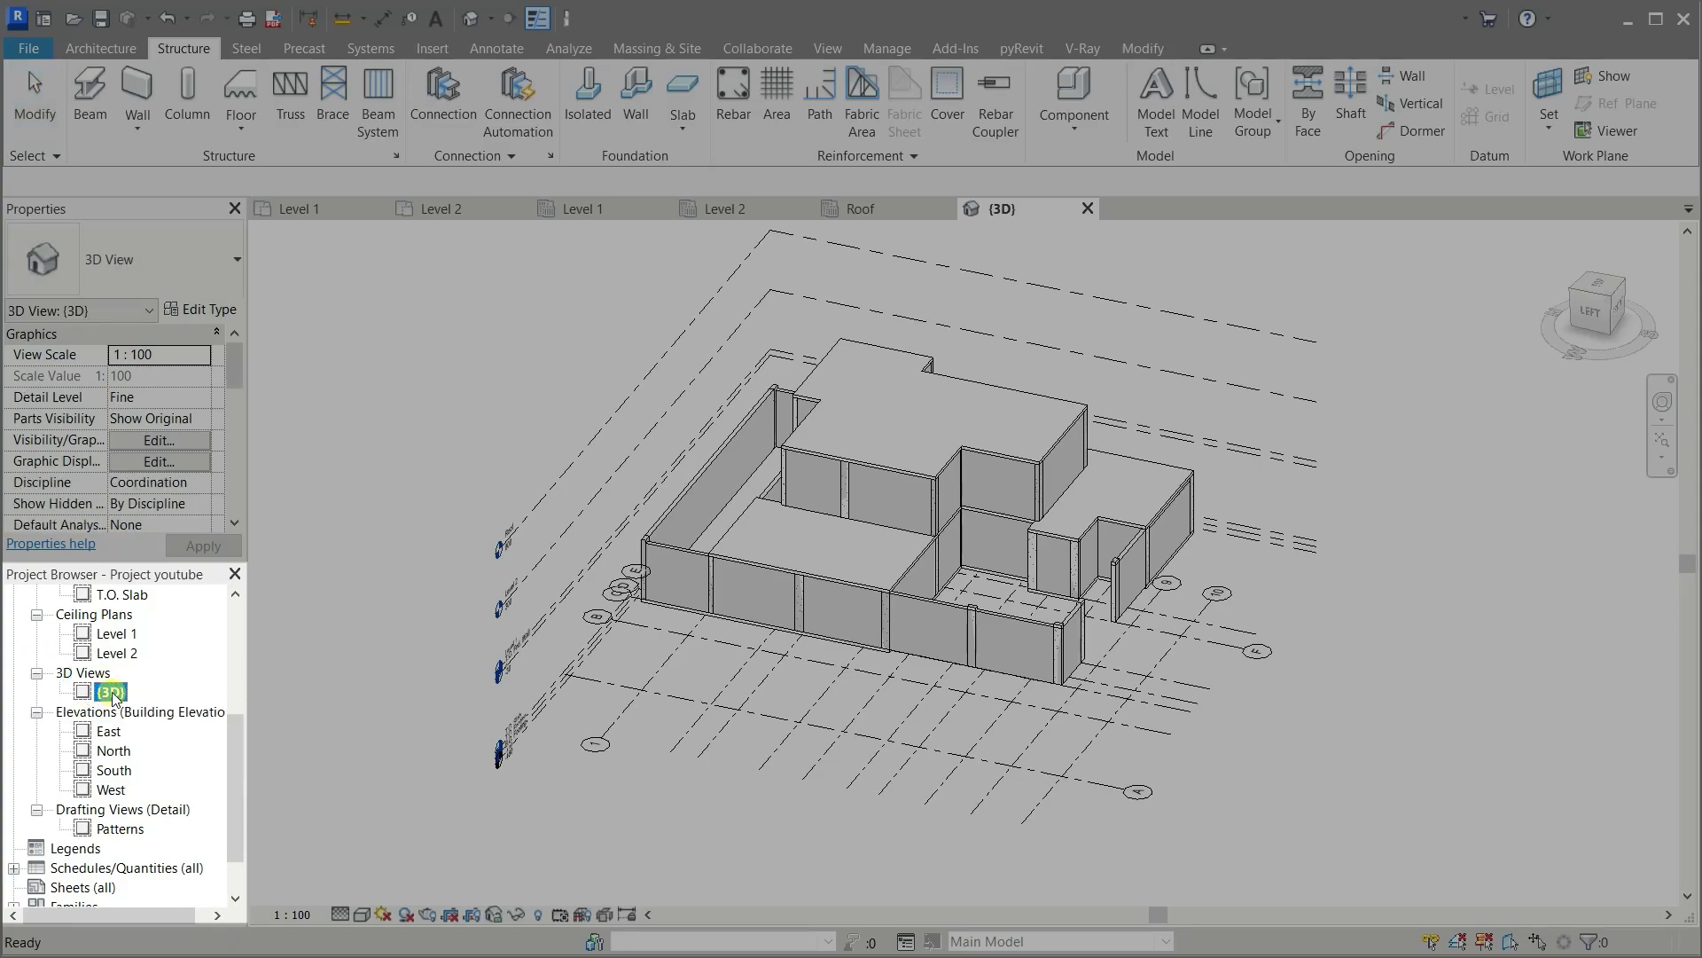
pyautogui.click(113, 694)
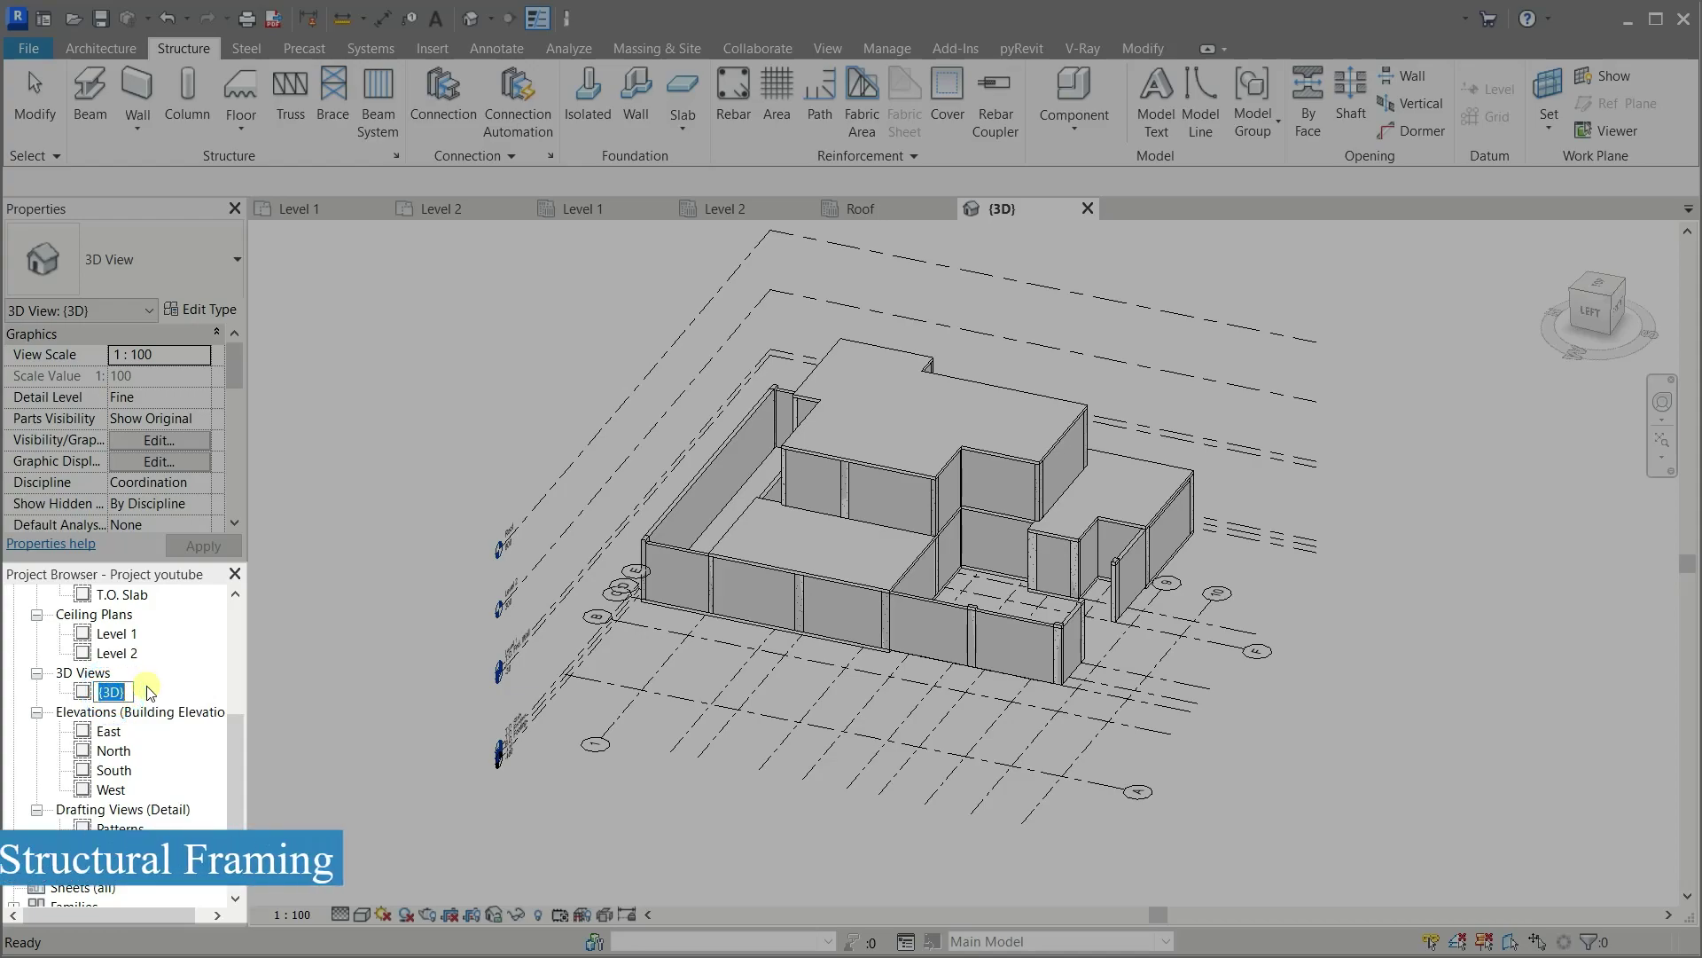
pyautogui.press('End')
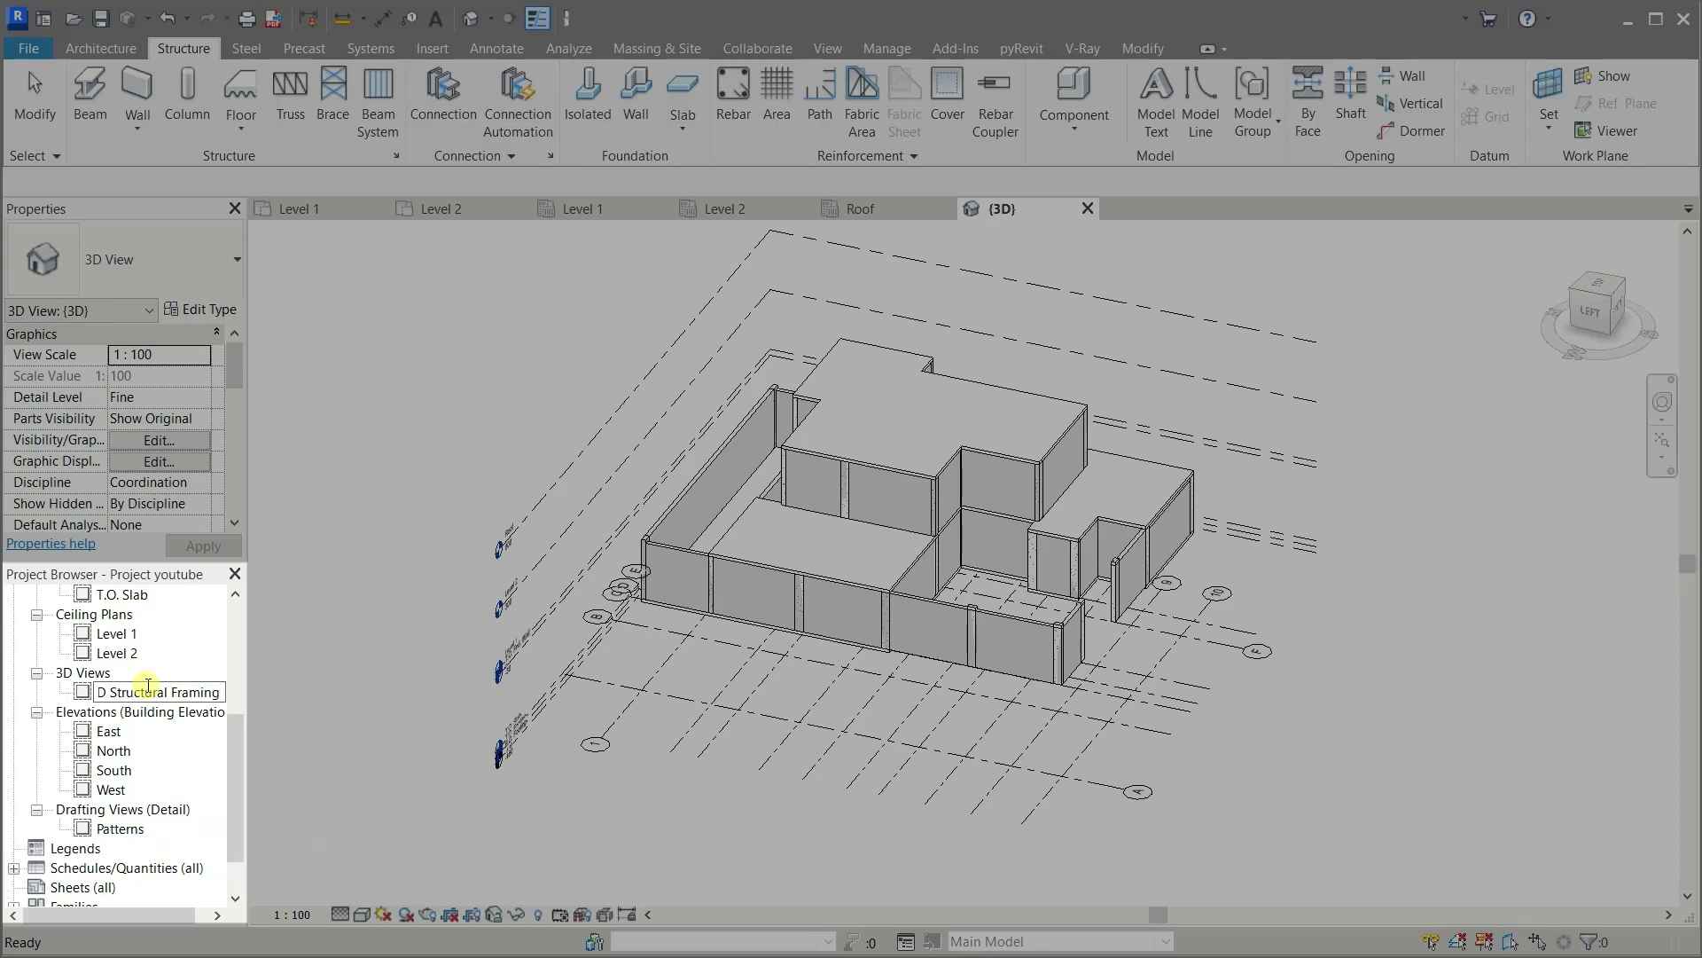
pyautogui.press('Return')
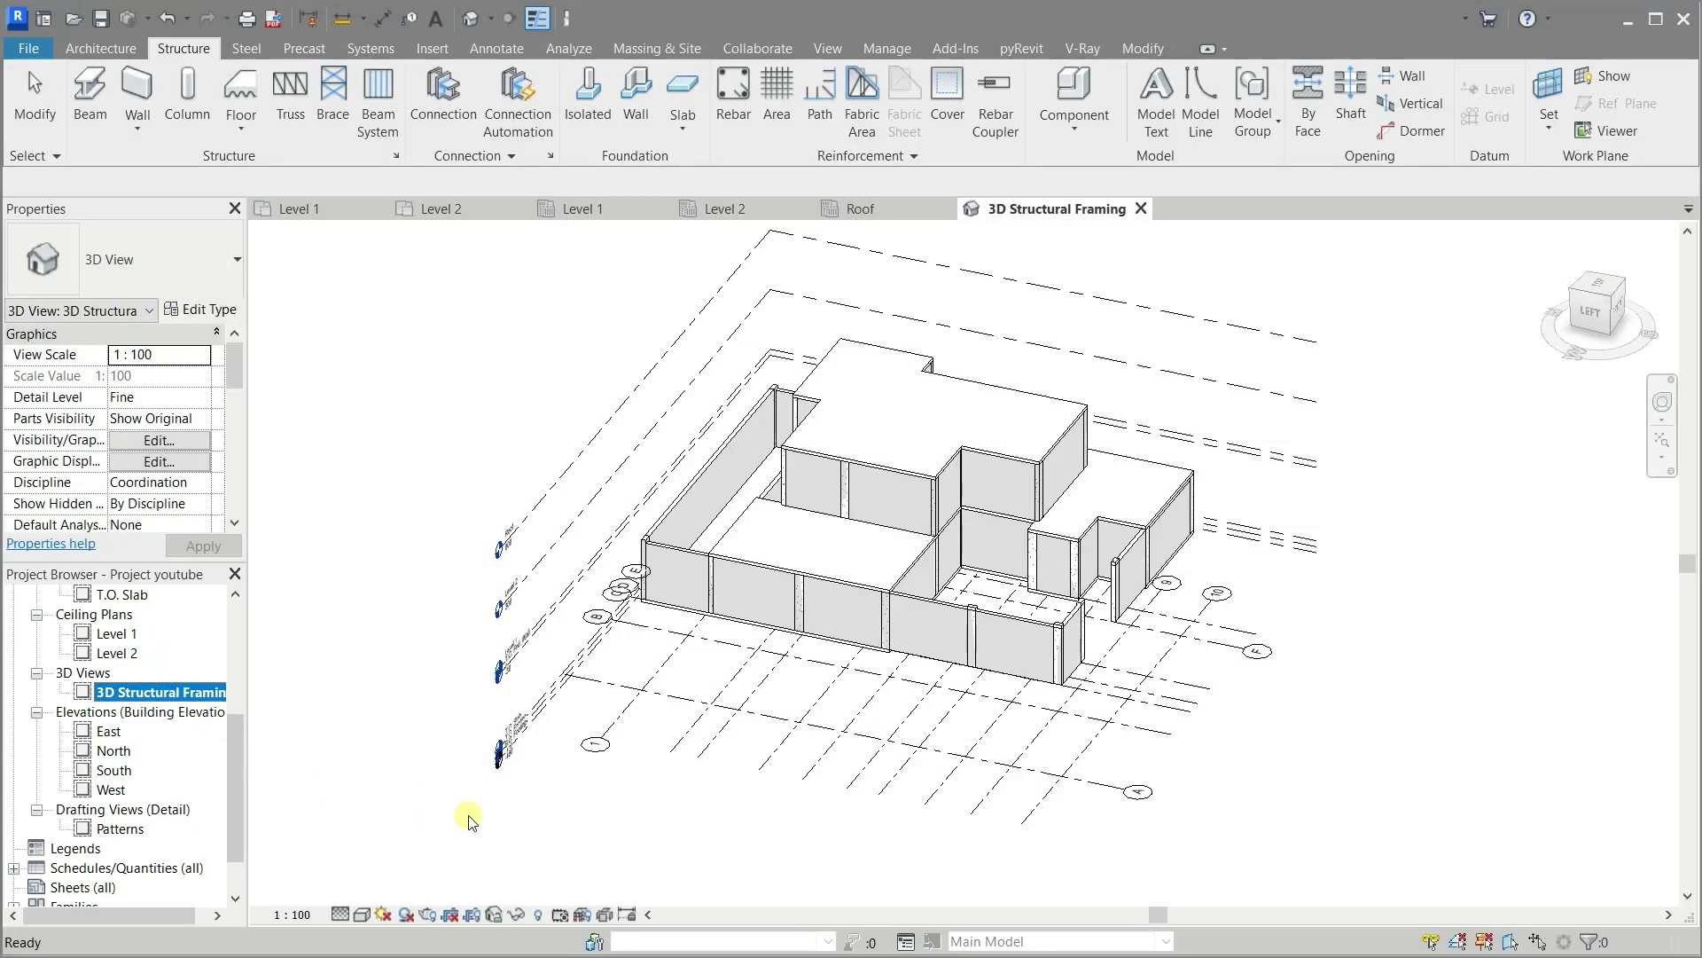
pyautogui.click(505, 820)
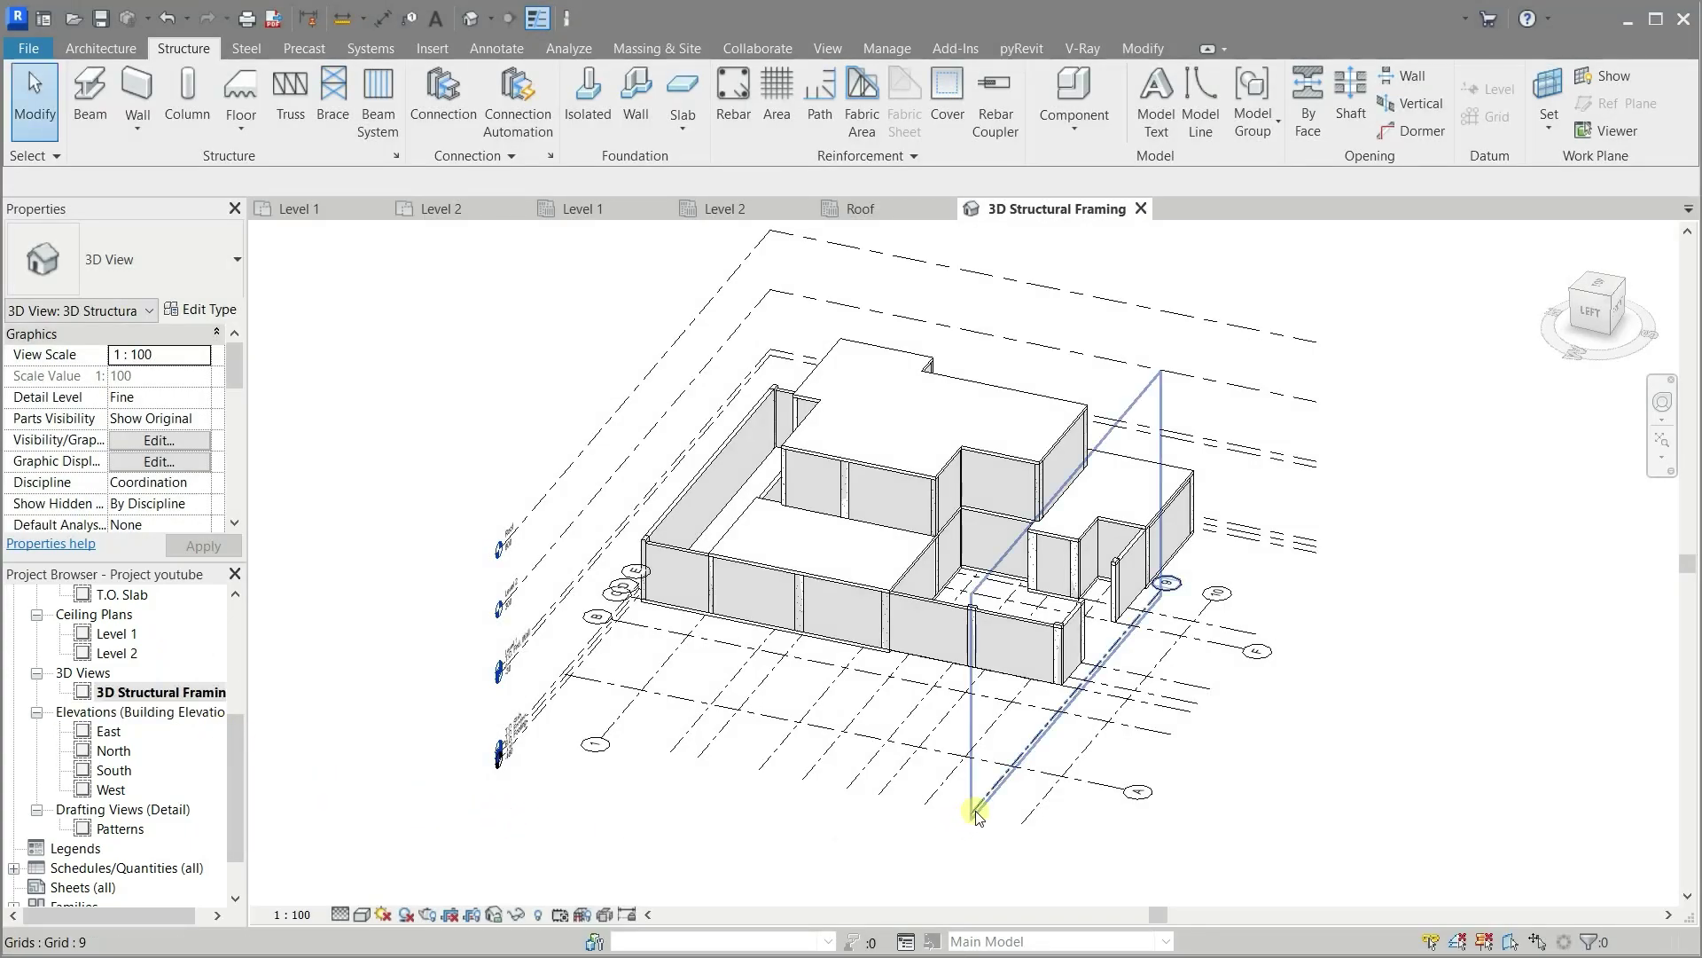
pyautogui.click(977, 814)
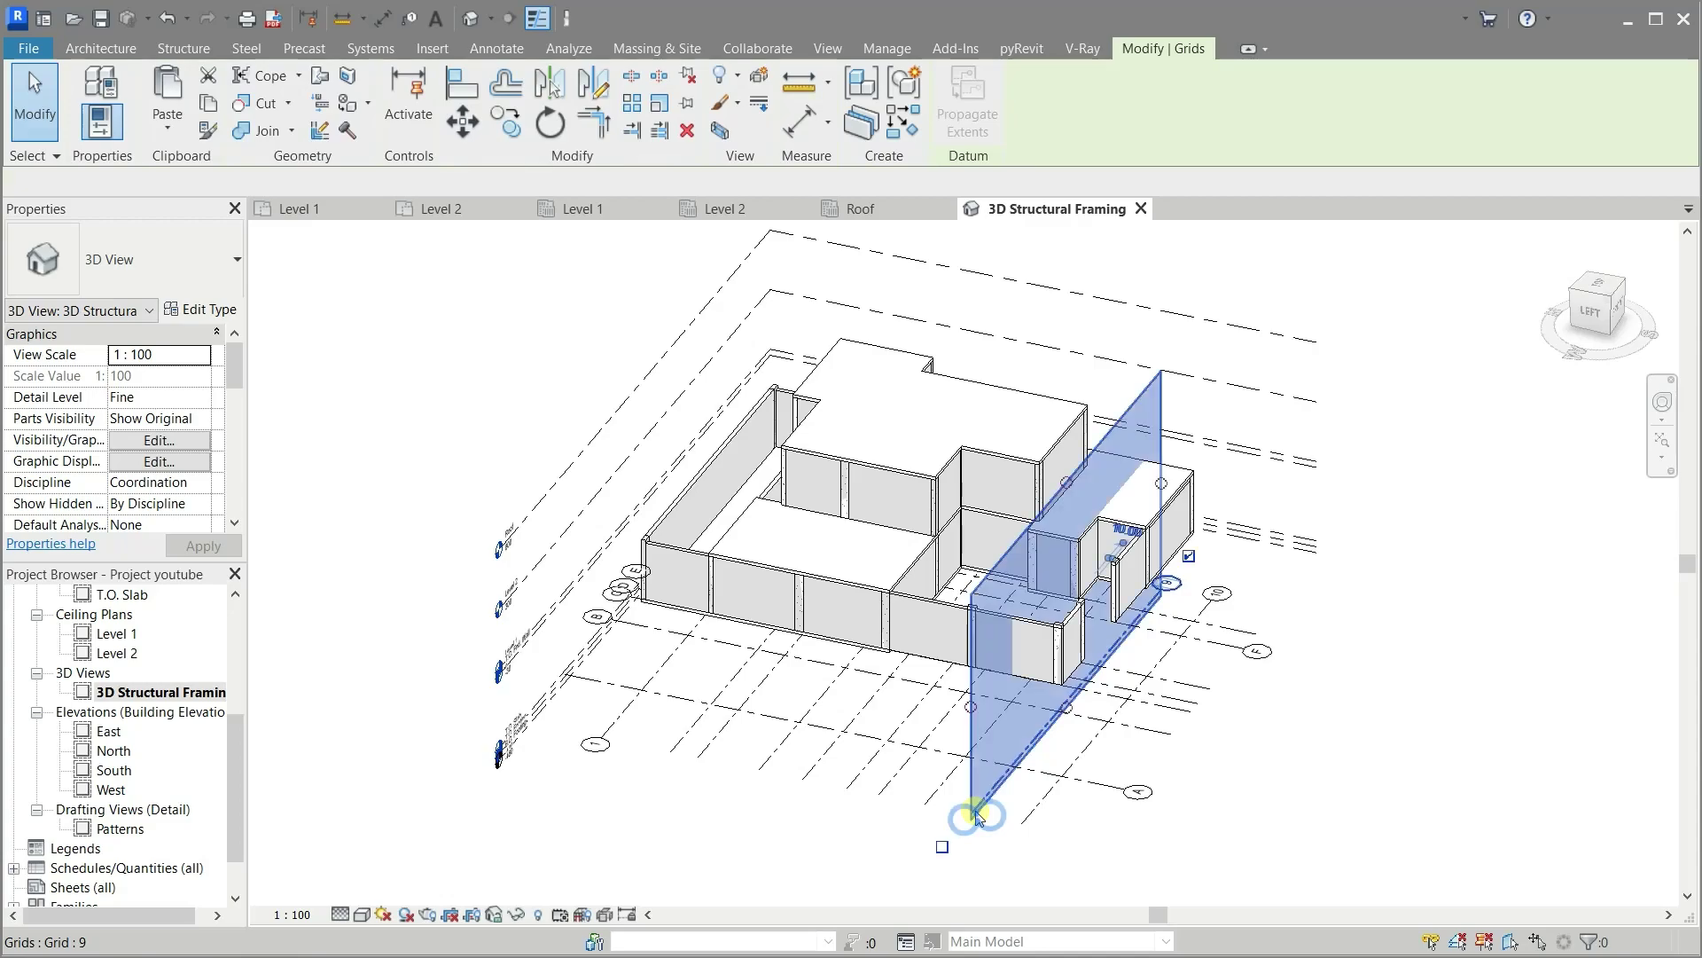
# Hide the grids as elements and all levels by category in this 3D view
pyautogui.rightClick(978, 814)
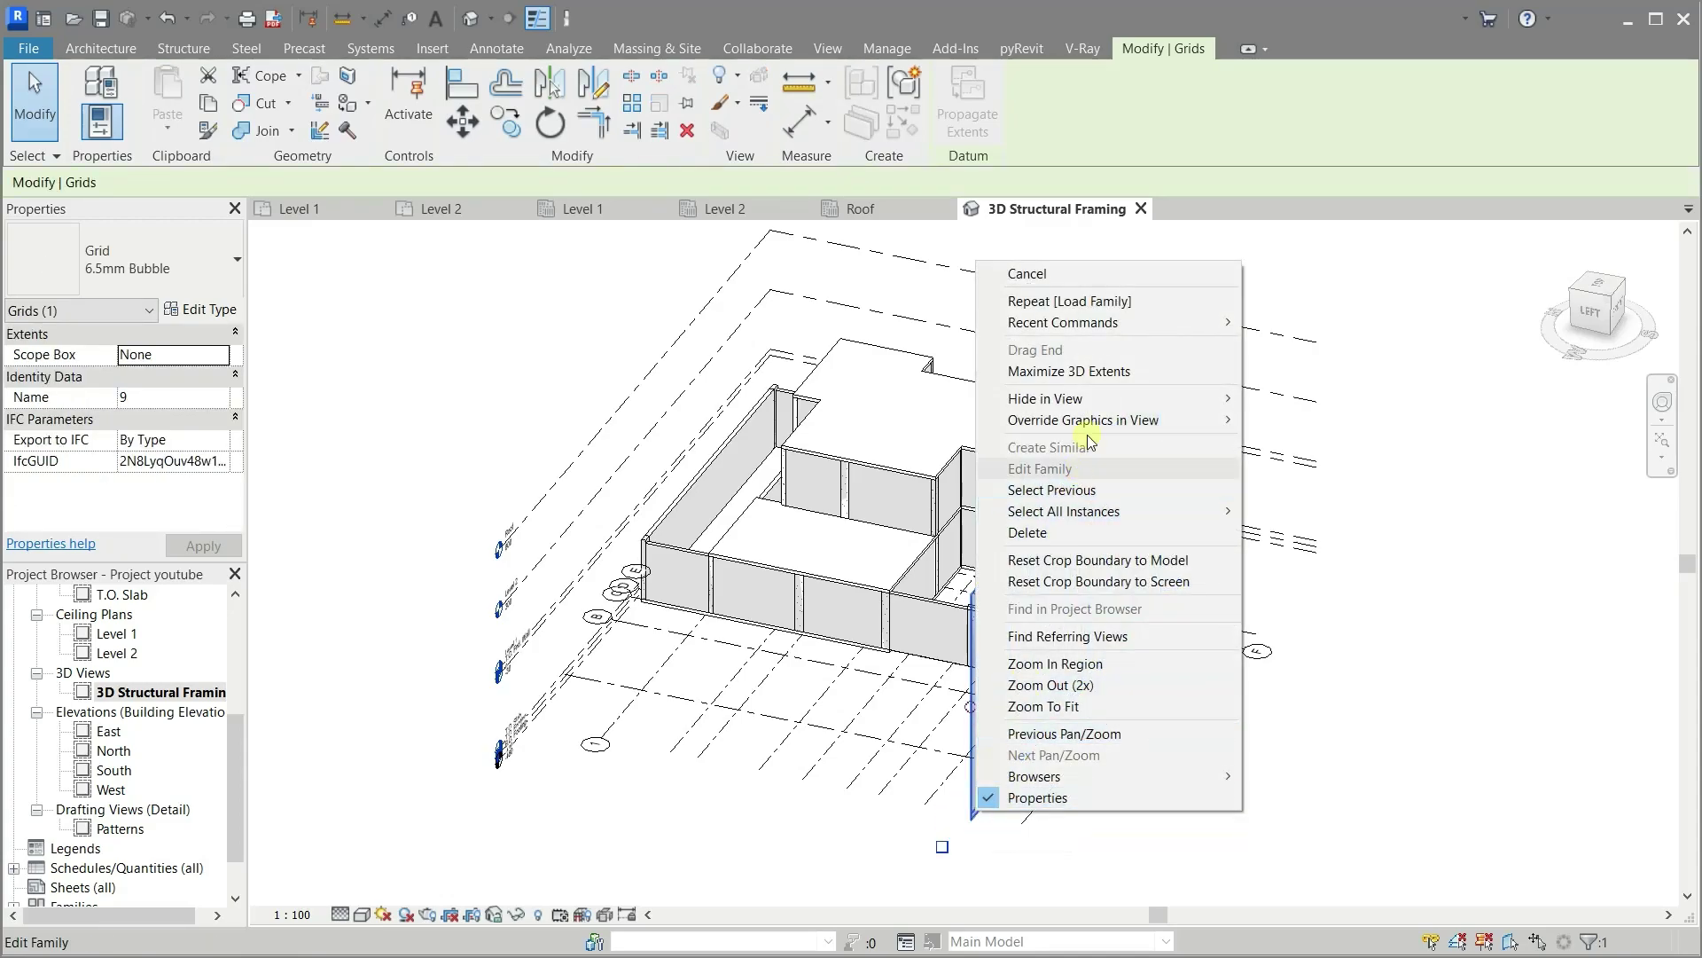
pyautogui.moveTo(1045, 399)
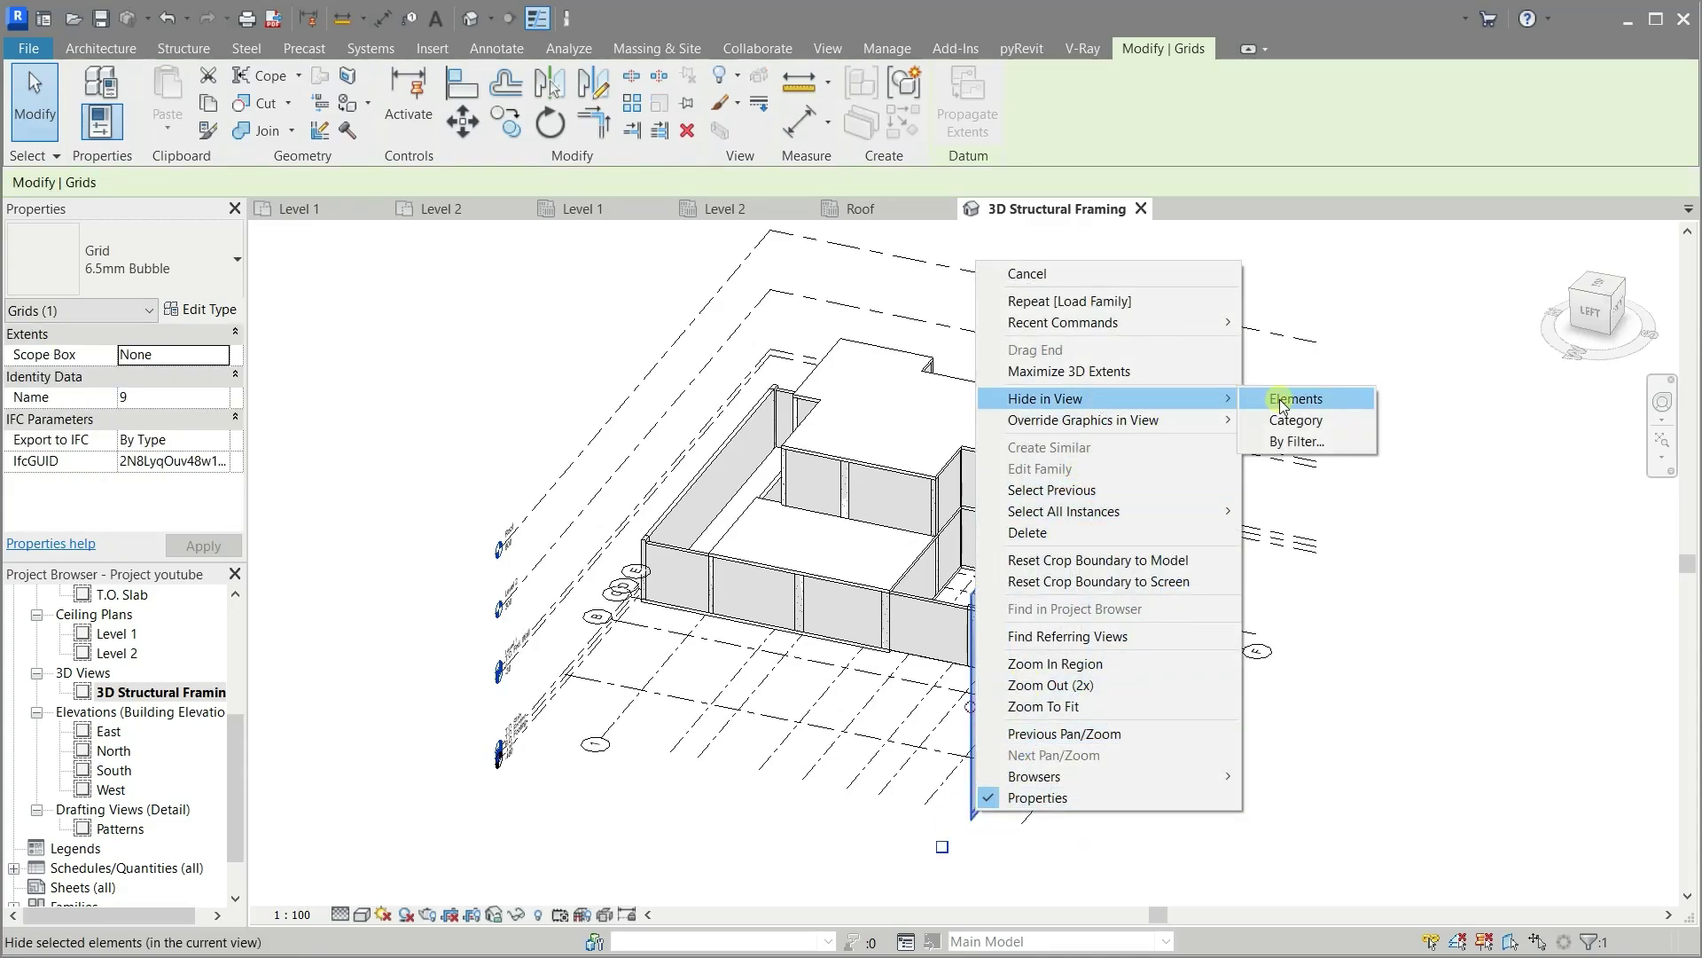
pyautogui.click(1295, 420)
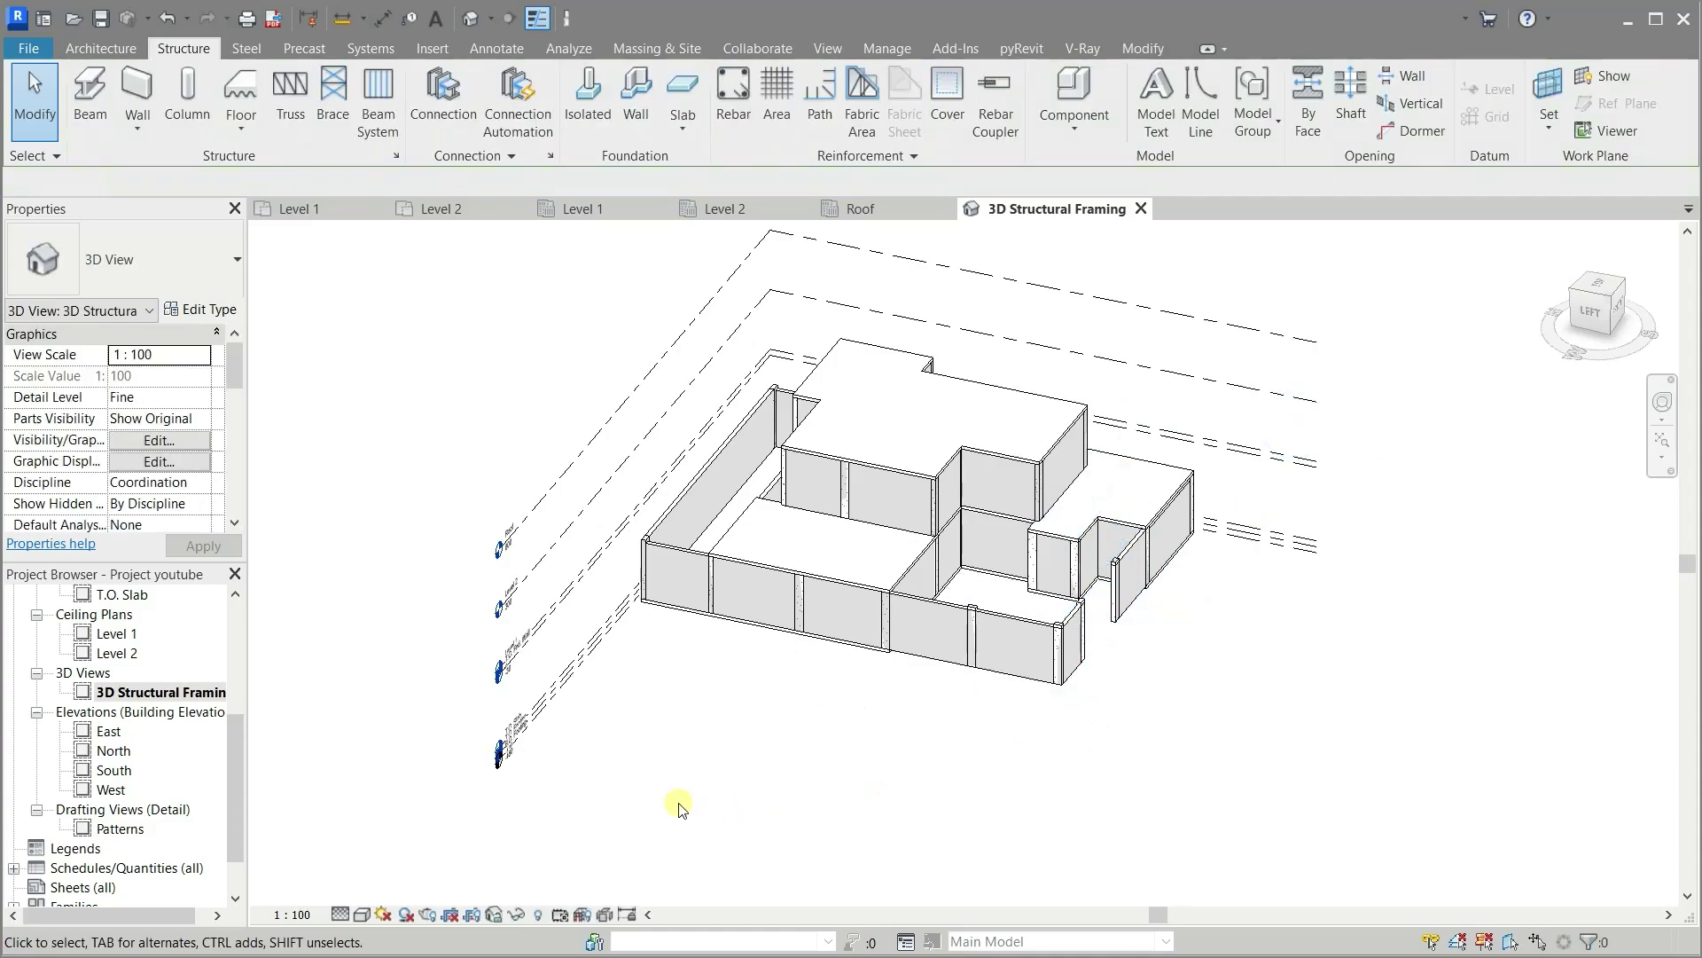
pyautogui.click(565, 593)
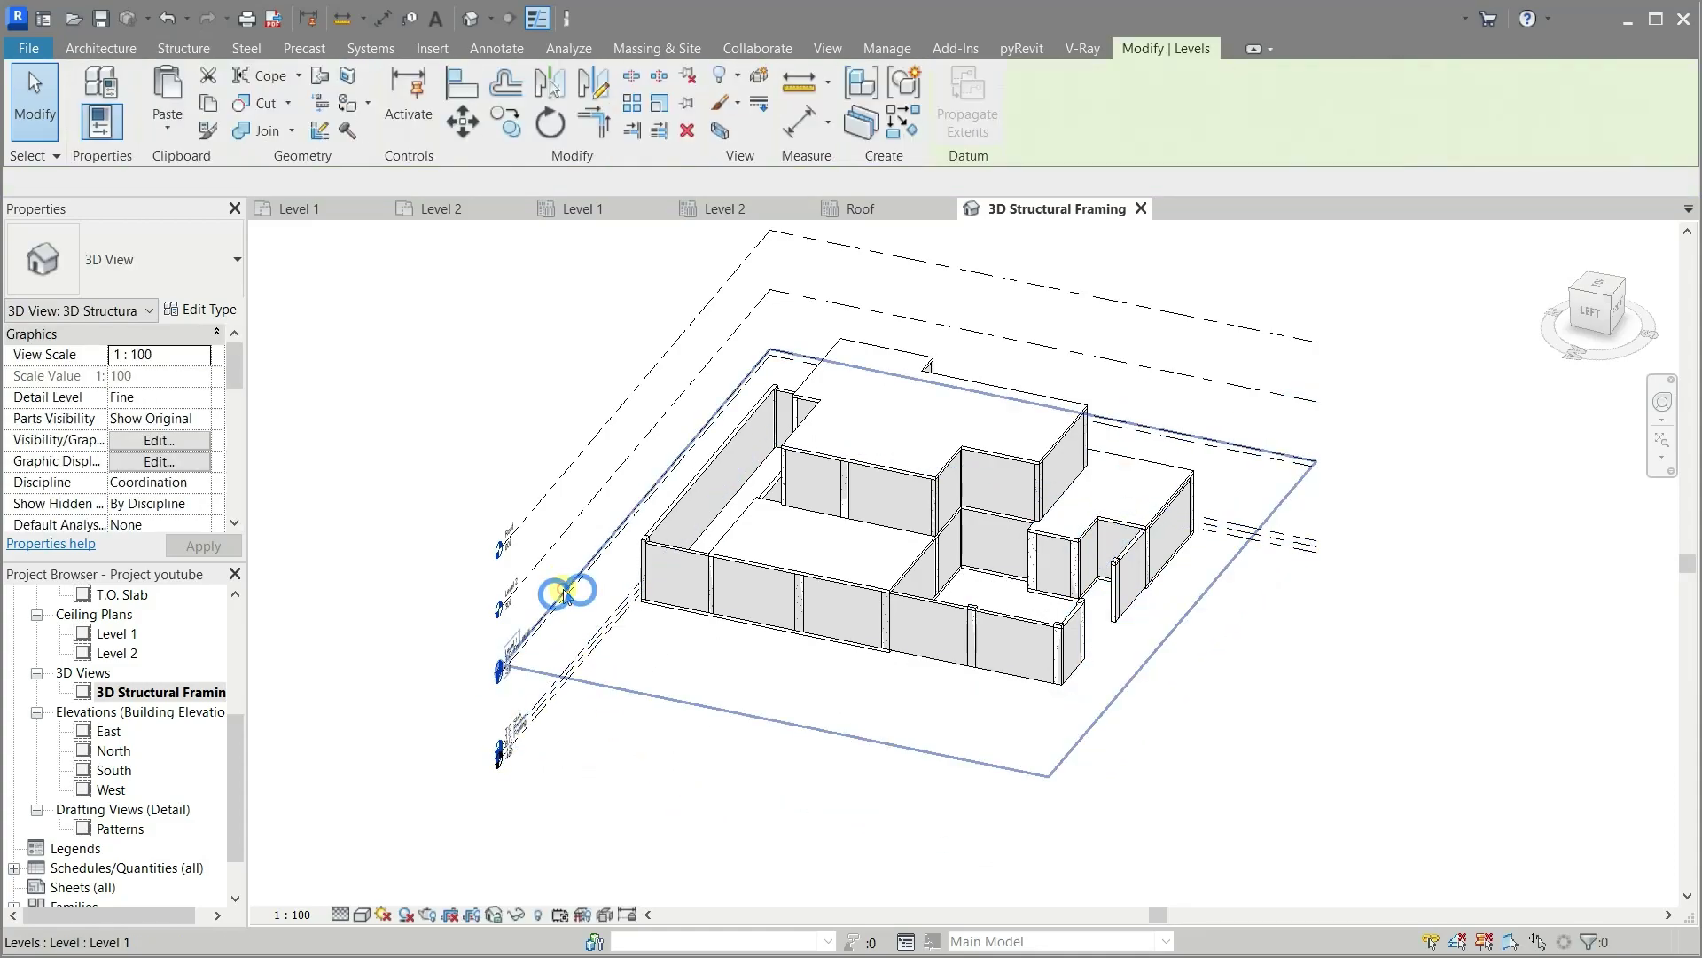
pyautogui.rightClick(565, 593)
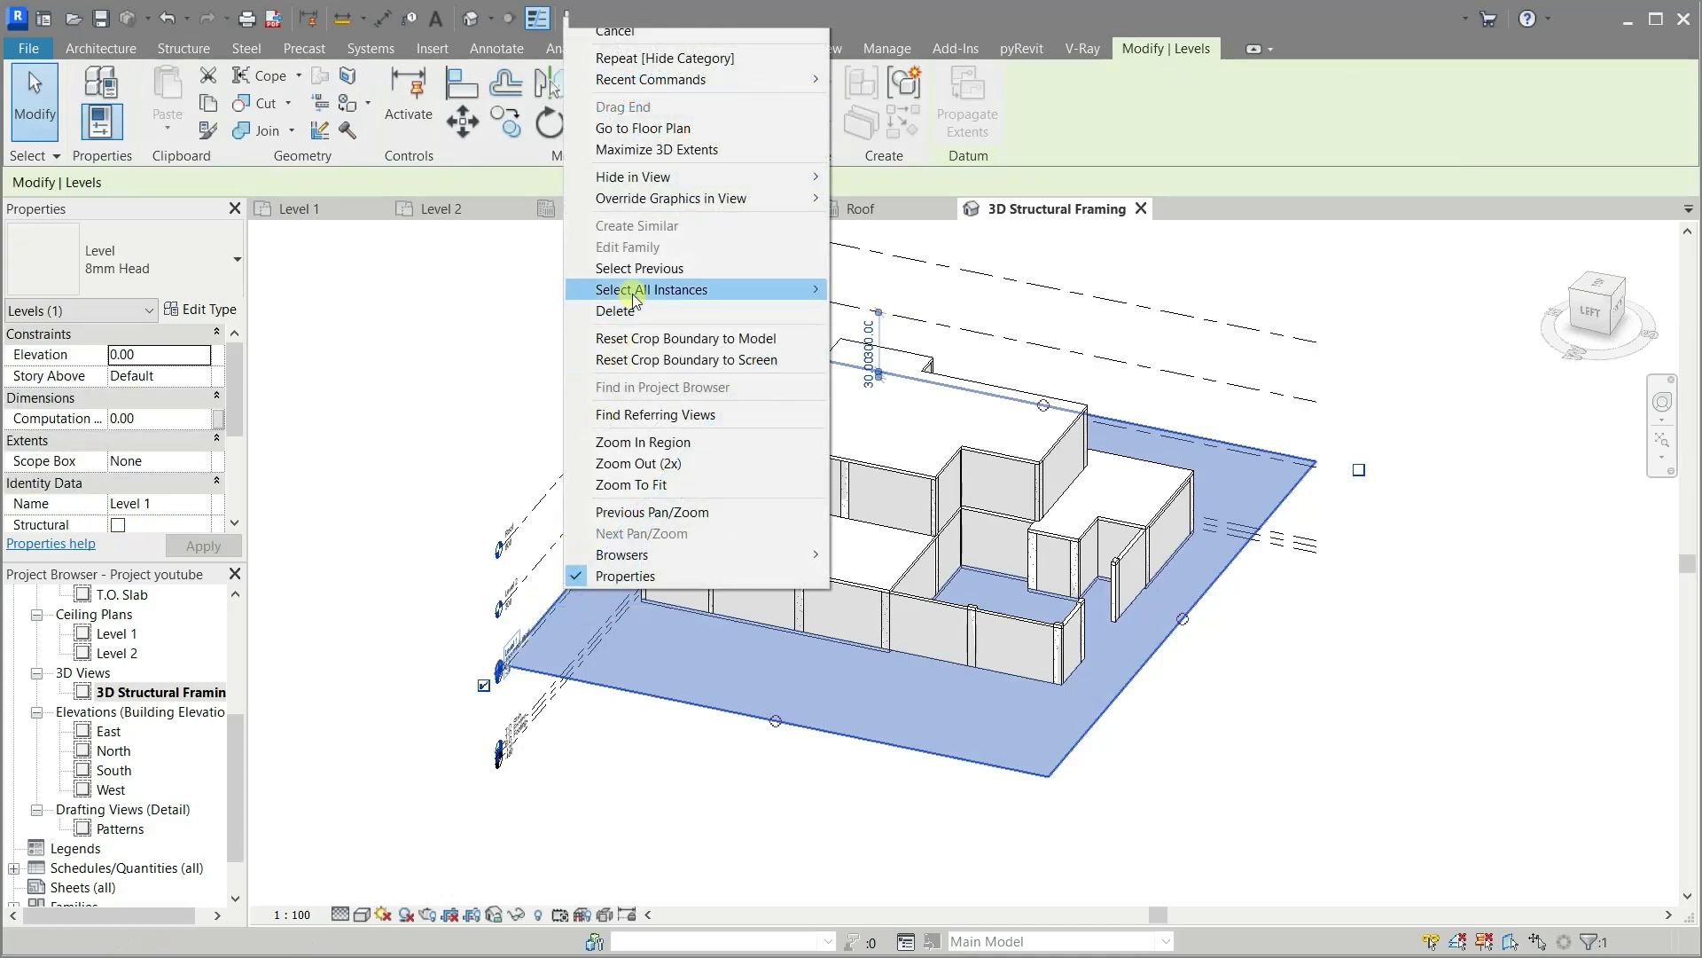
pyautogui.moveTo(633, 177)
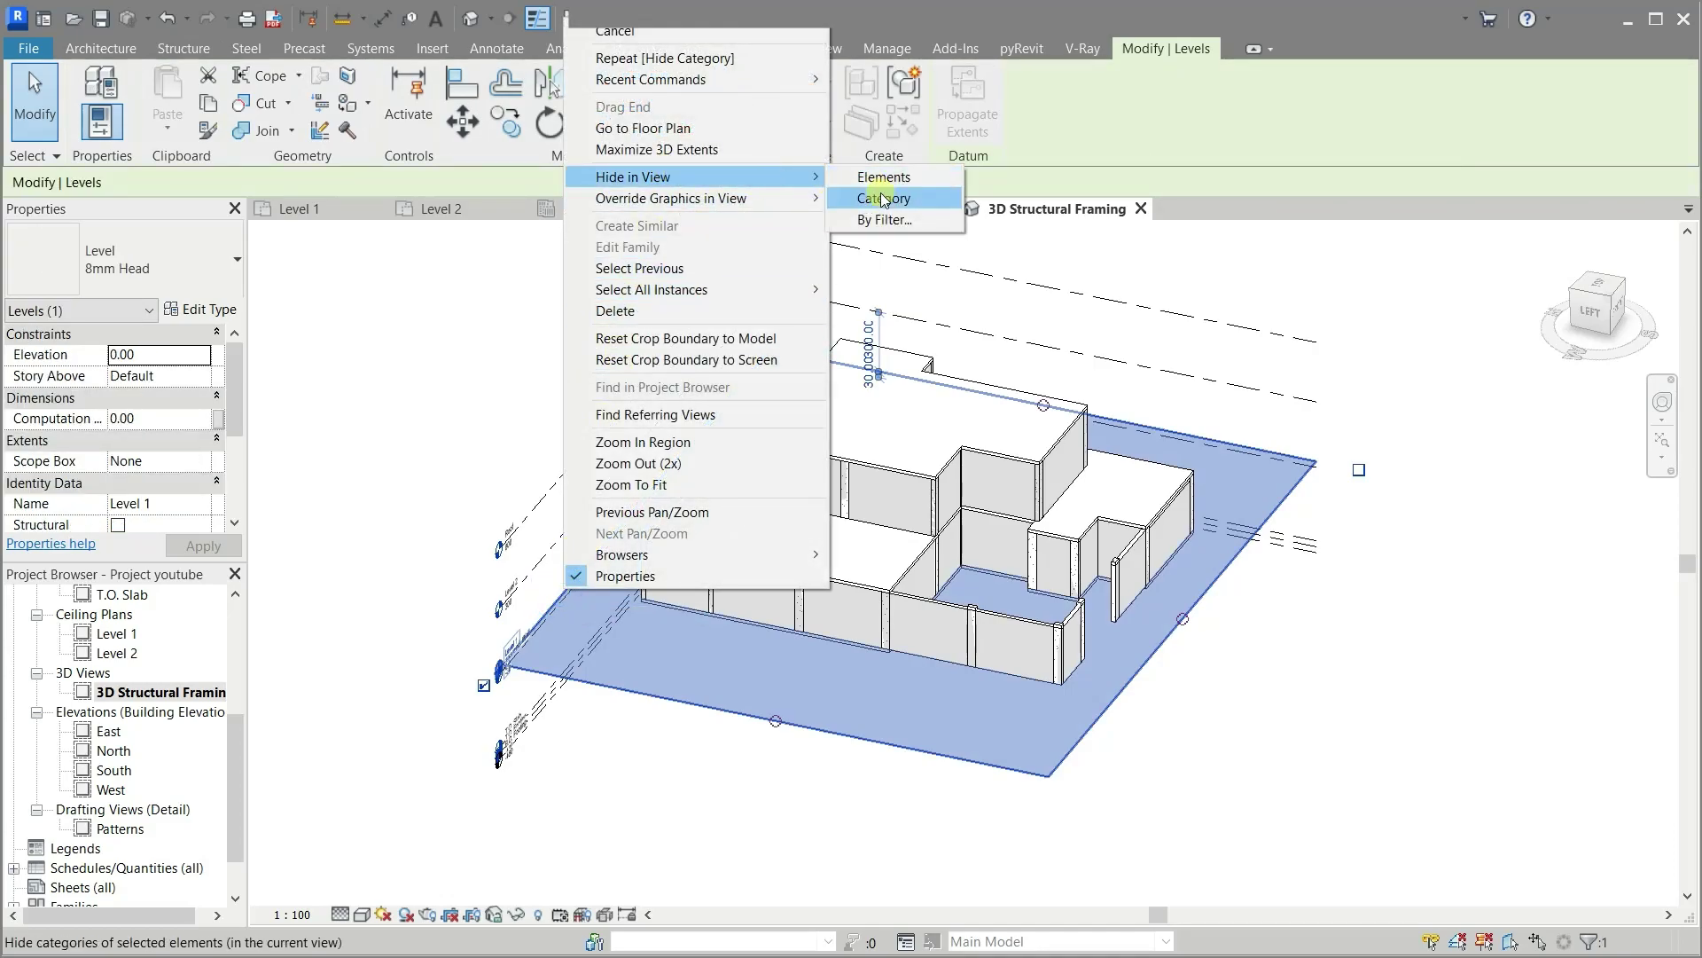
pyautogui.click(884, 198)
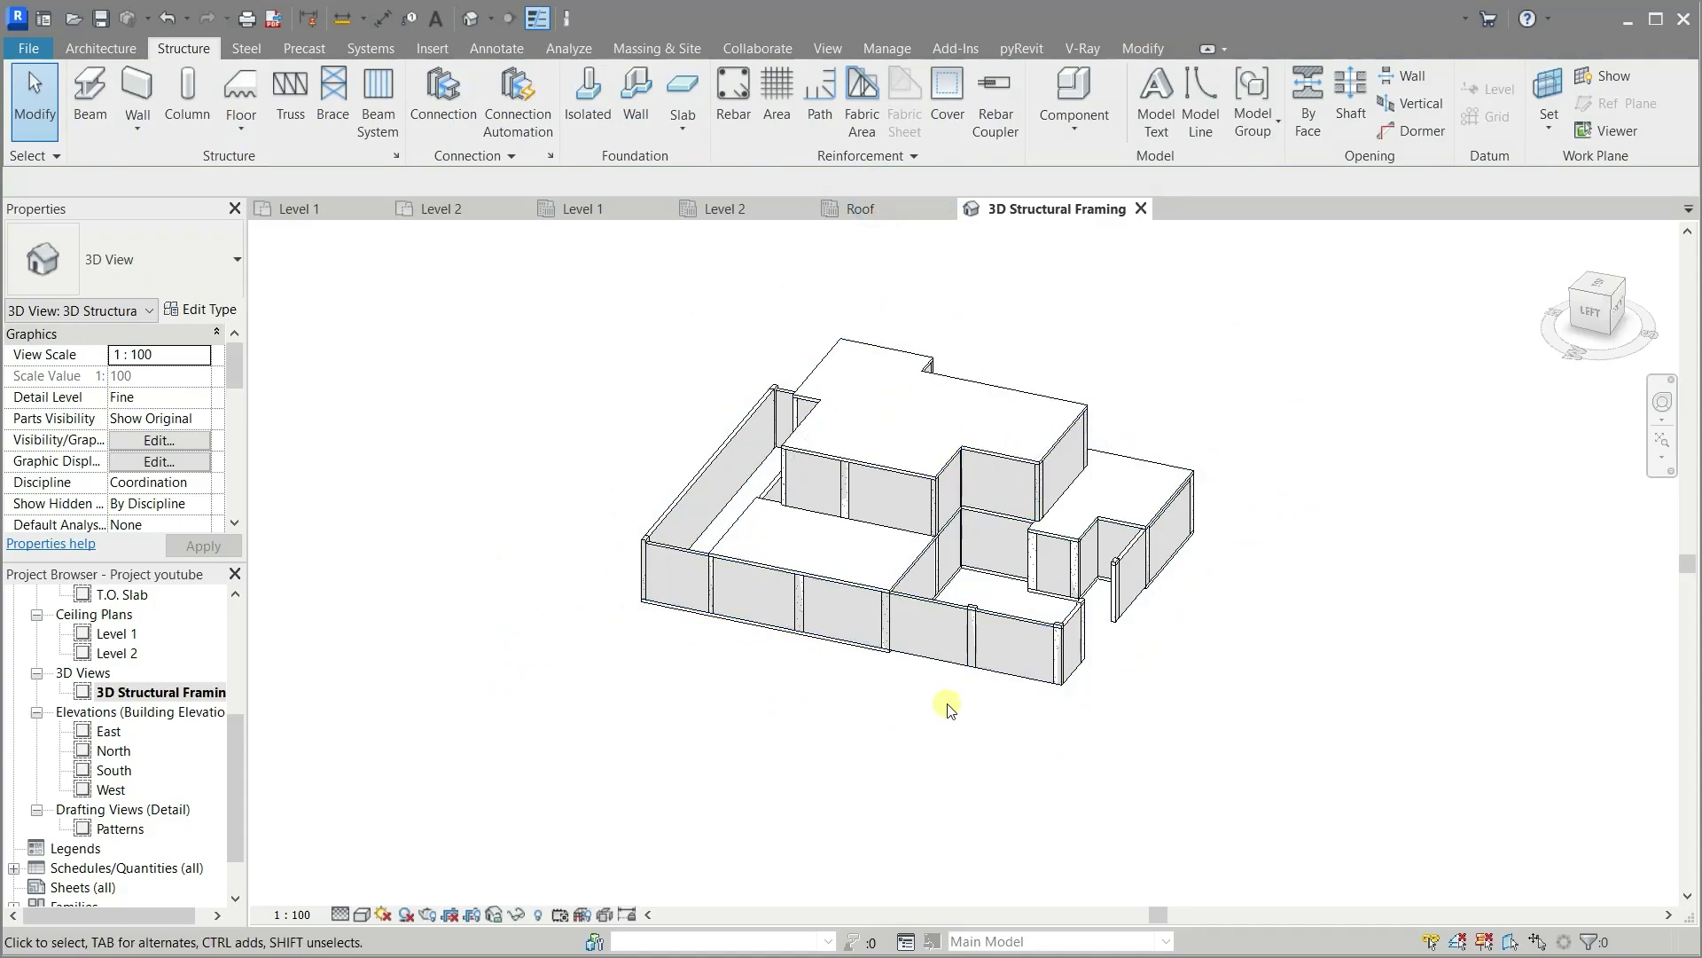
# Turn off the Walls category in Visibility/Graphics, then orbit and zoom onto a beam
pyautogui.scroll(4, 1090, 386)
pyautogui.scroll(-1, 1104, 366)
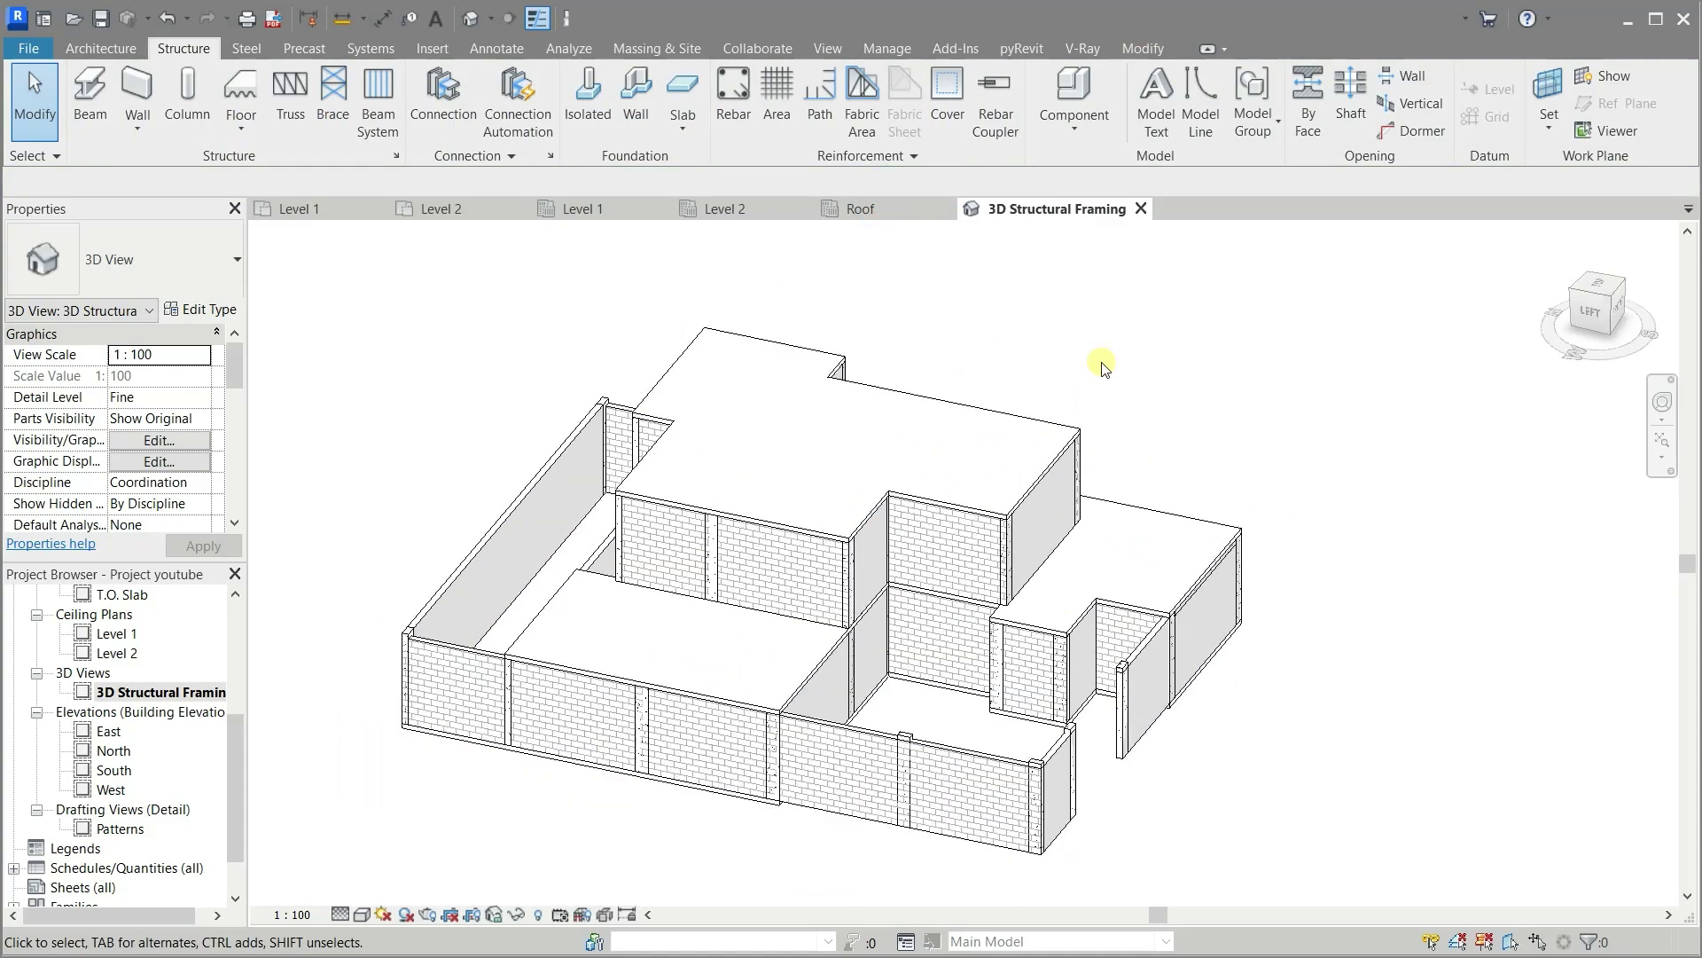
pyautogui.press('v')
pyautogui.press('v')
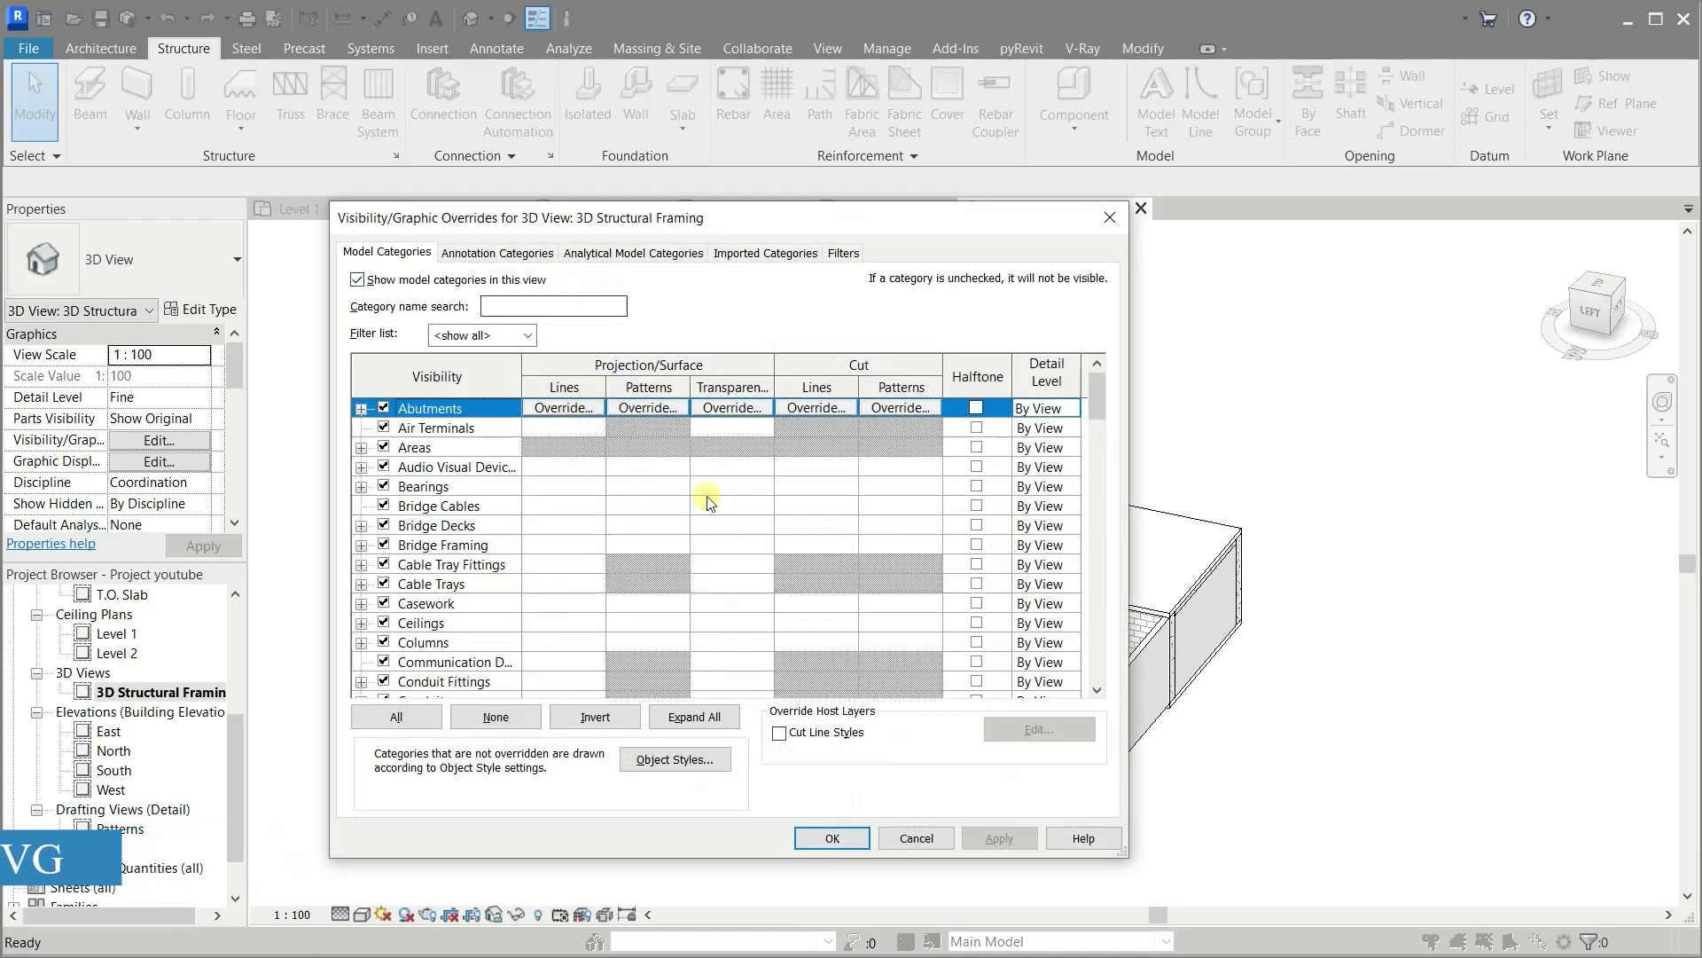
pyautogui.moveTo(1095, 394); pyautogui.dragTo(1100, 691)
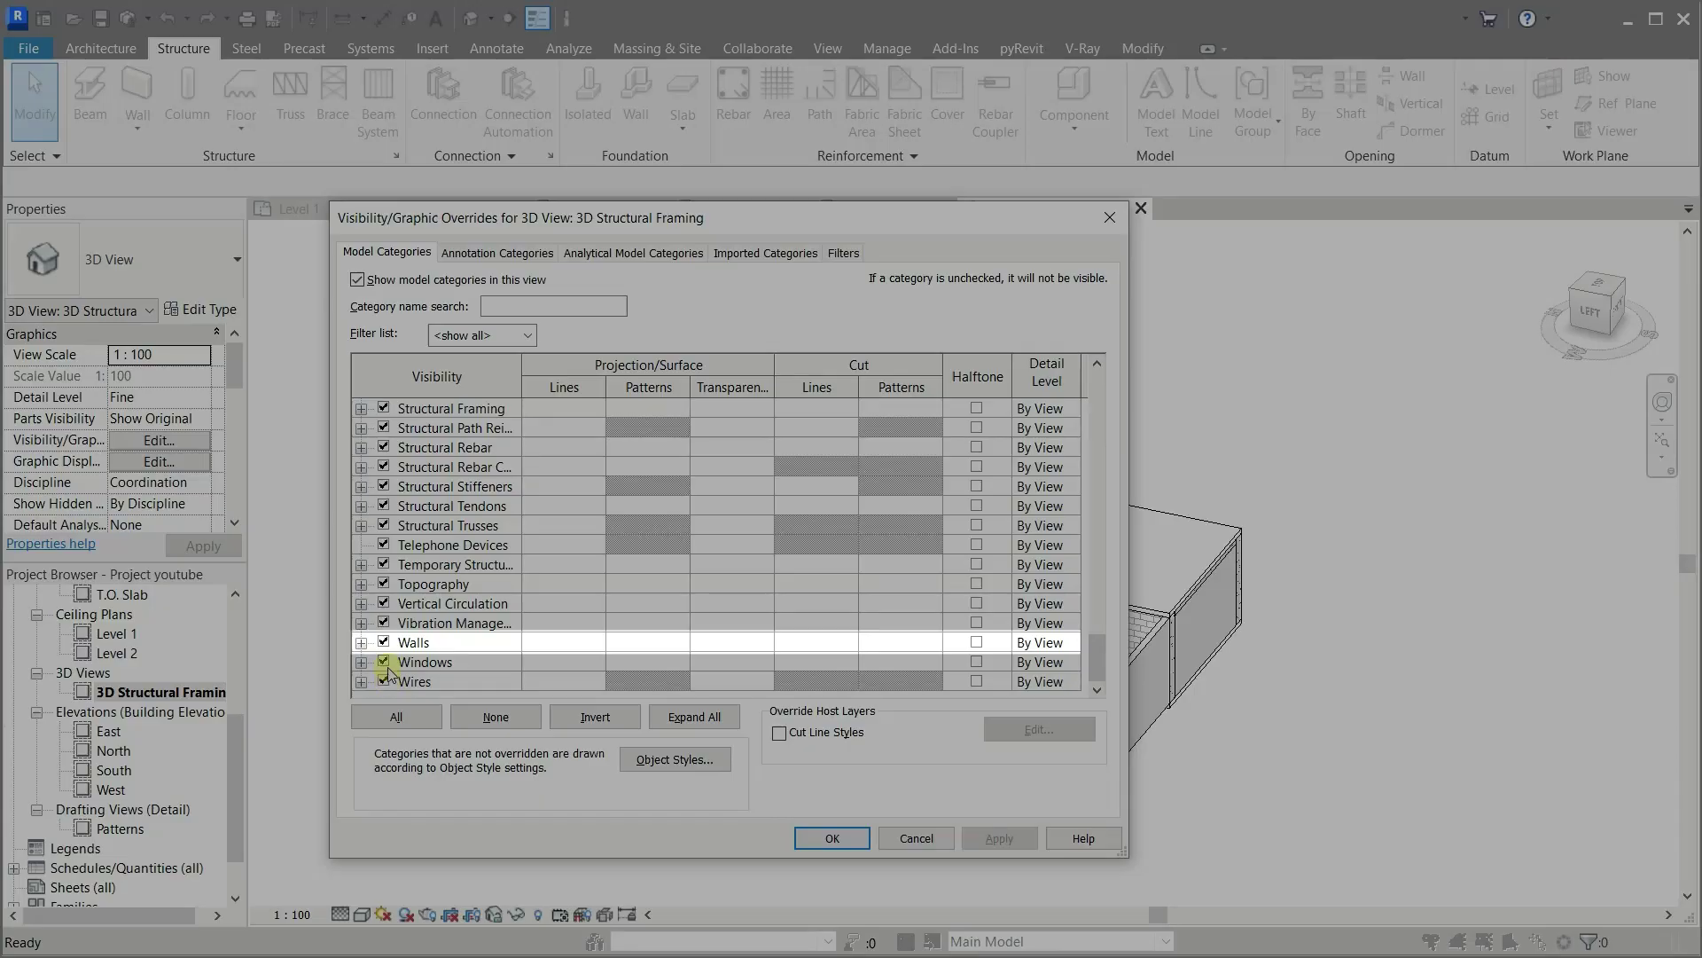
pyautogui.click(384, 642)
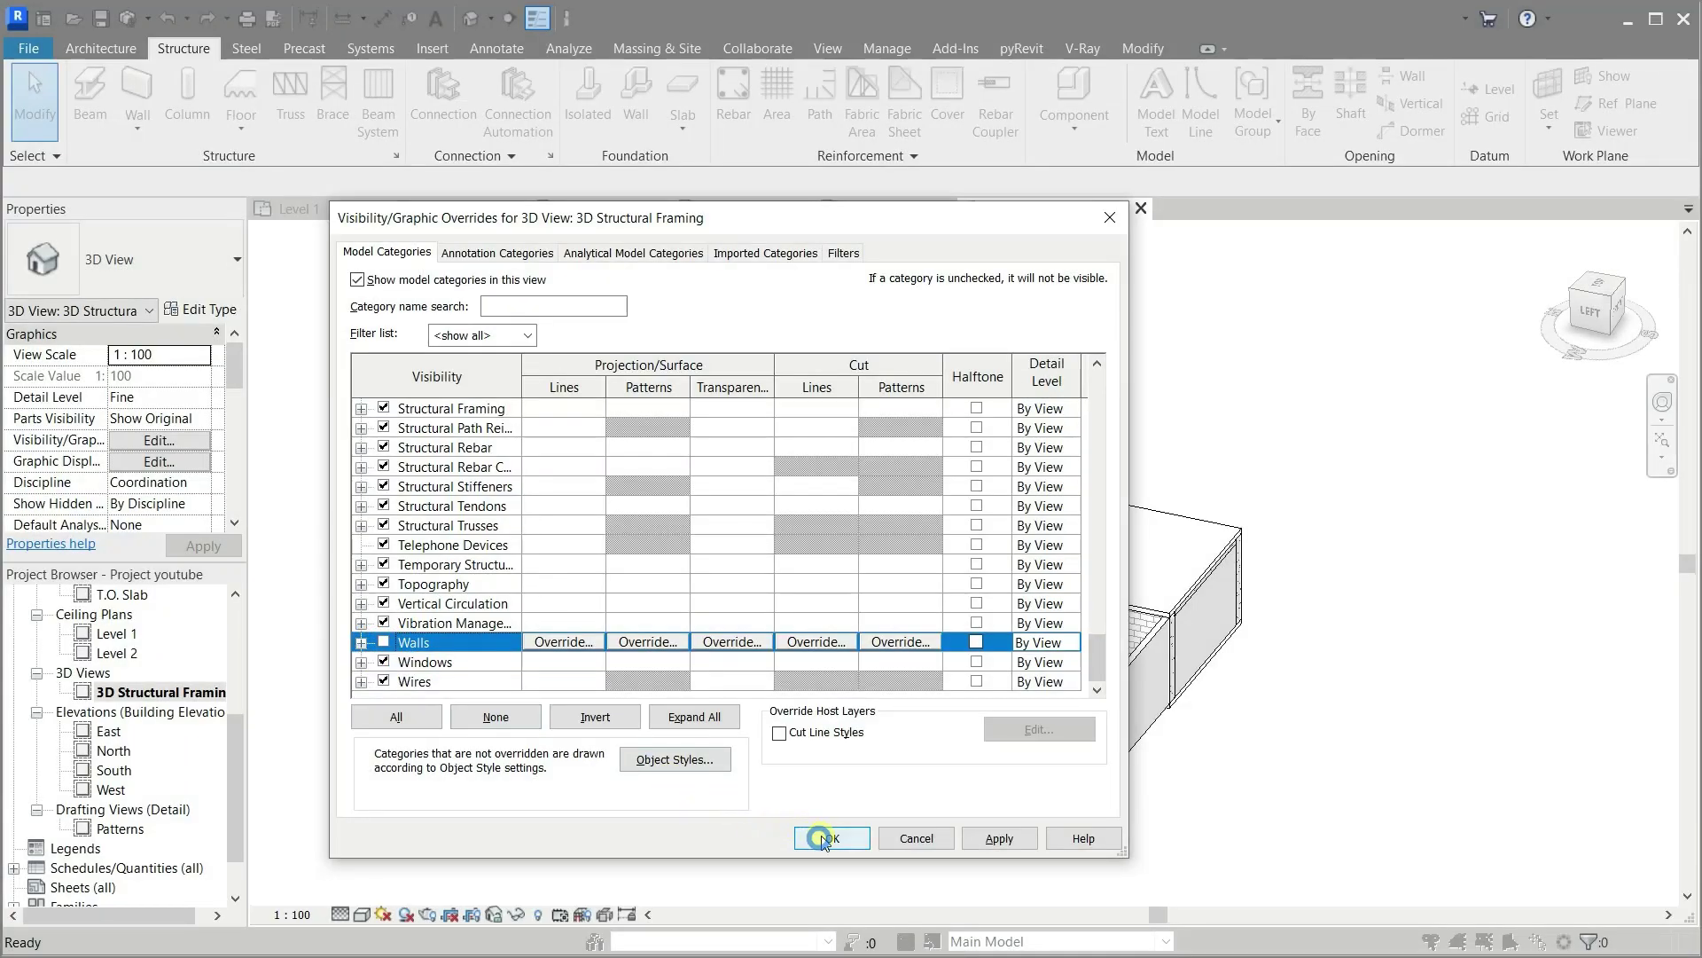
pyautogui.click(824, 838)
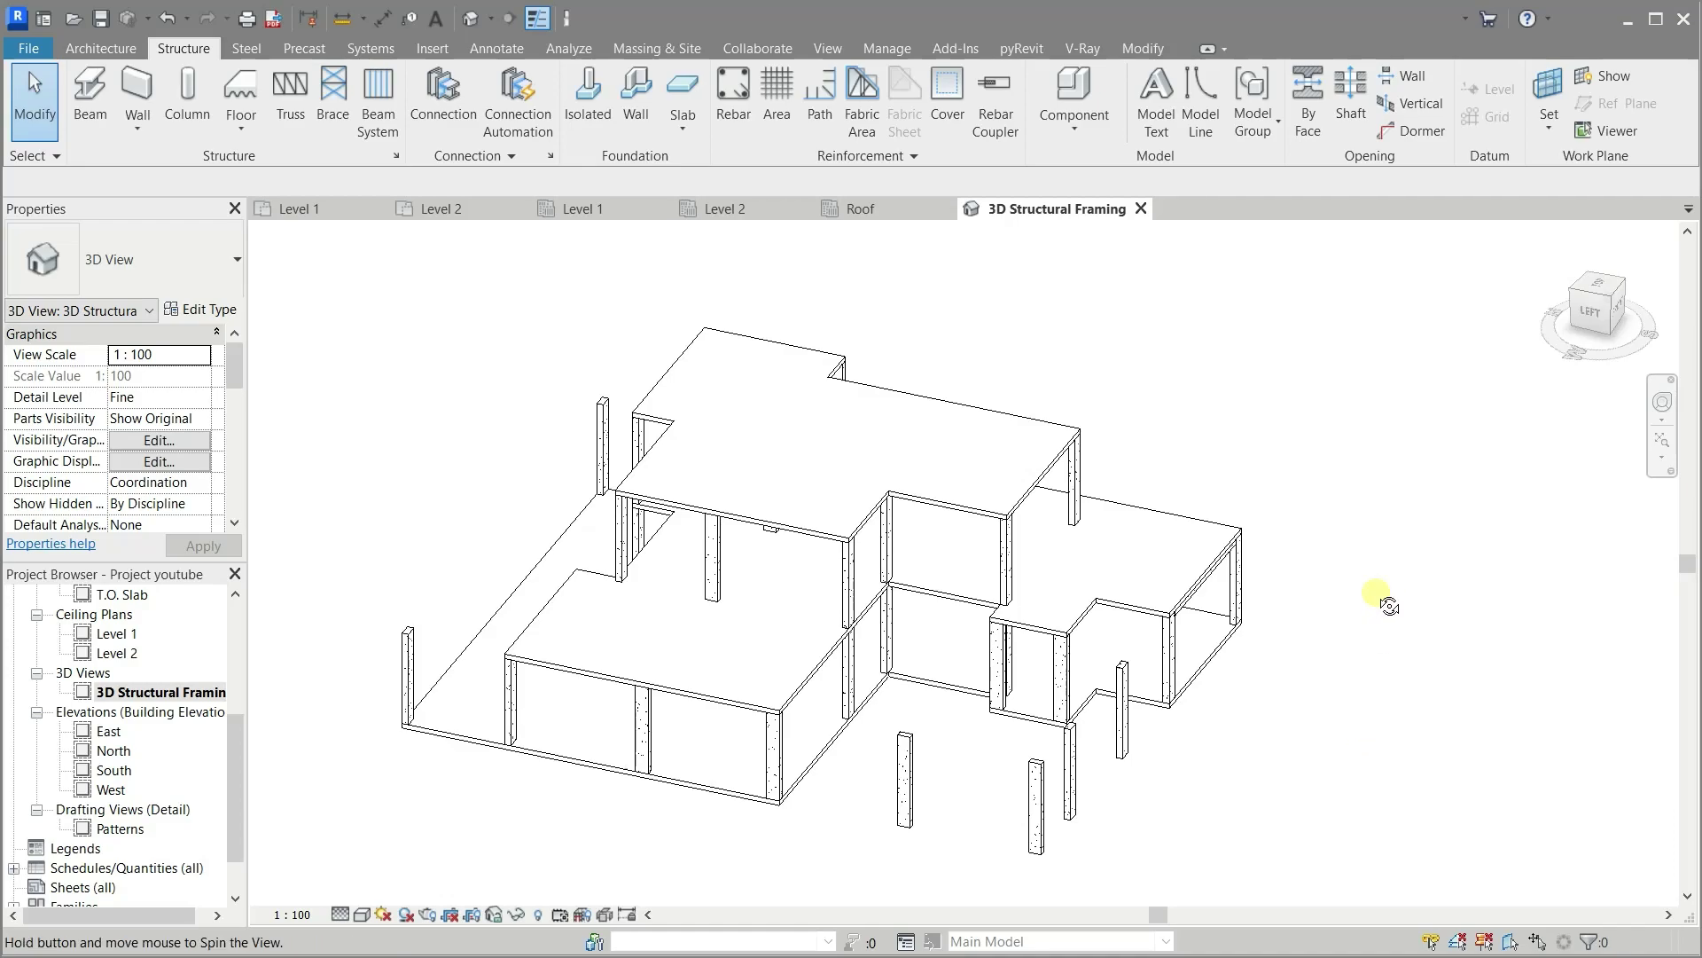
pyautogui.keyDown('shift'); pyautogui.moveTo(1390, 612); pyautogui.dragTo(1258, 512, button='middle'); pyautogui.keyUp('shift')
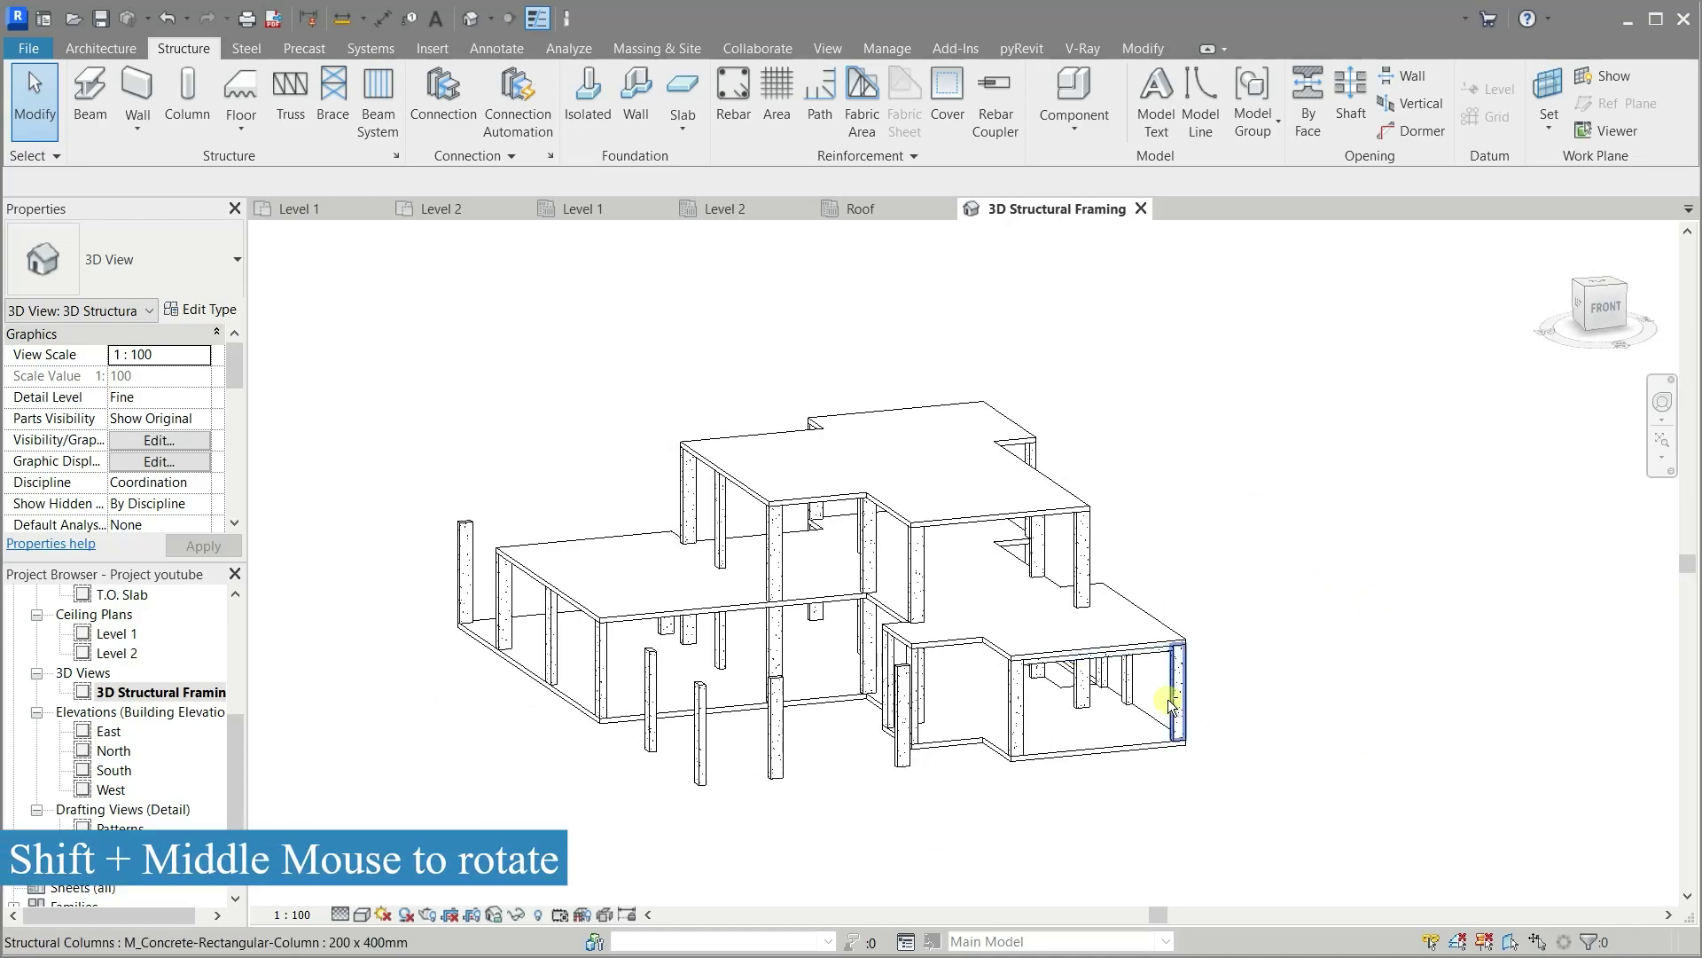
pyautogui.scroll(2, 1143, 684)
pyautogui.scroll(3, 1109, 681)
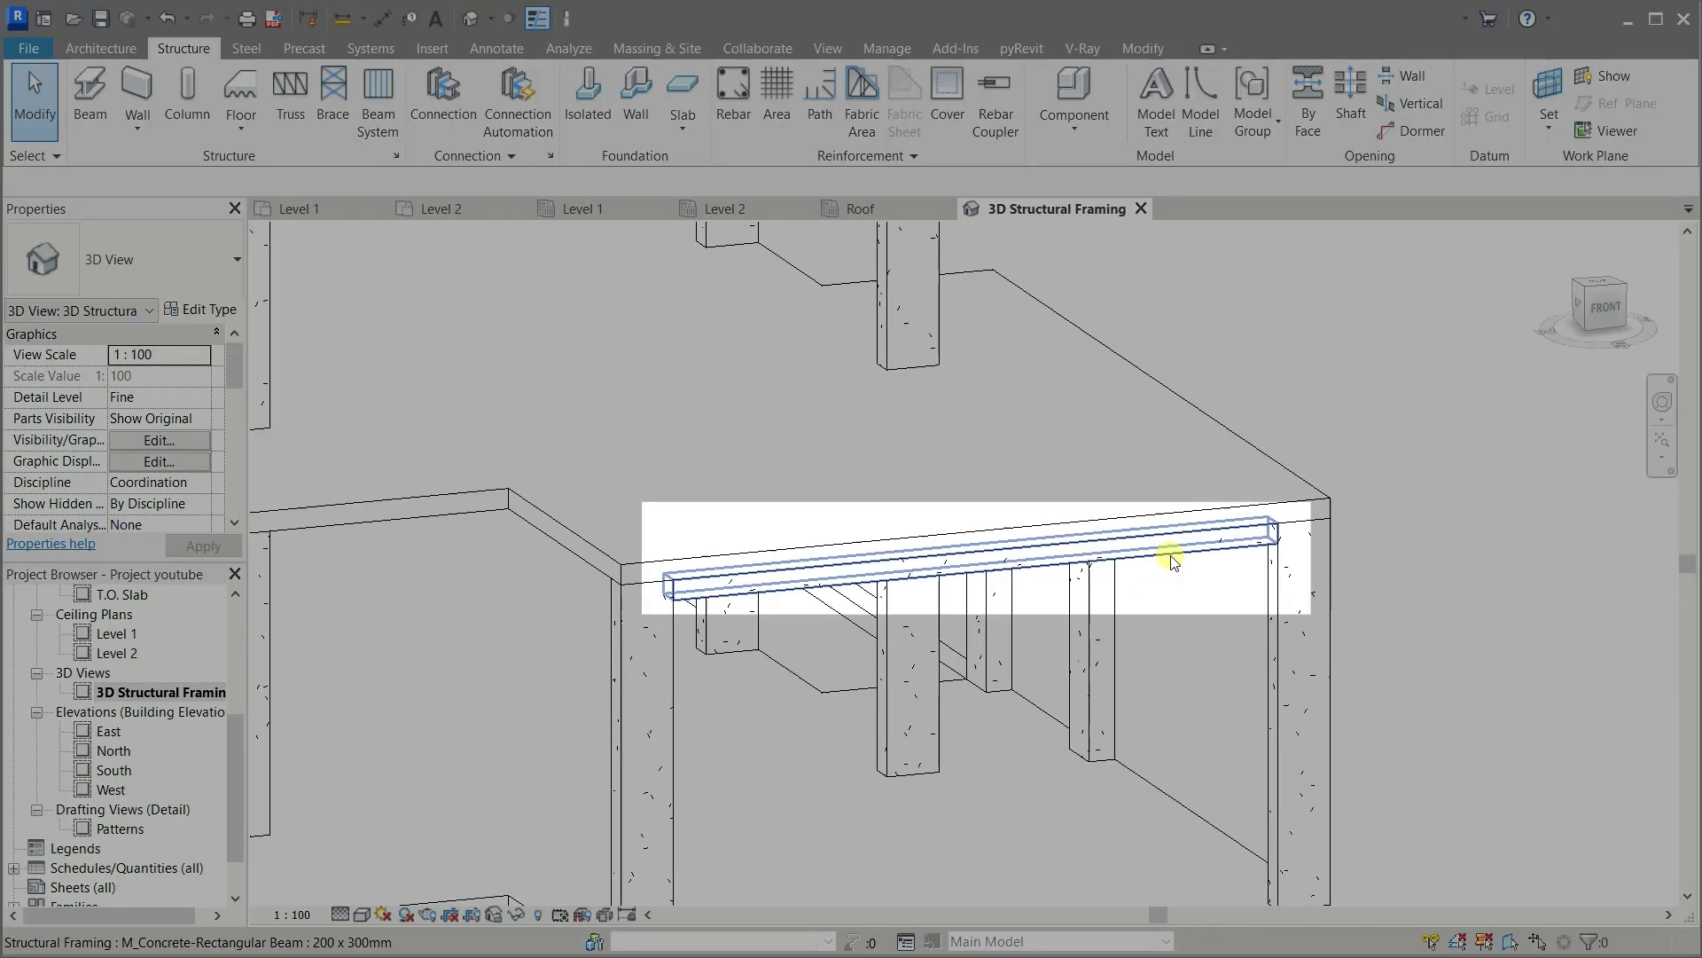
# Inspect the slab-edge beam, deselect it, and return to the Level 2 structural plan
pyautogui.click(1171, 559)
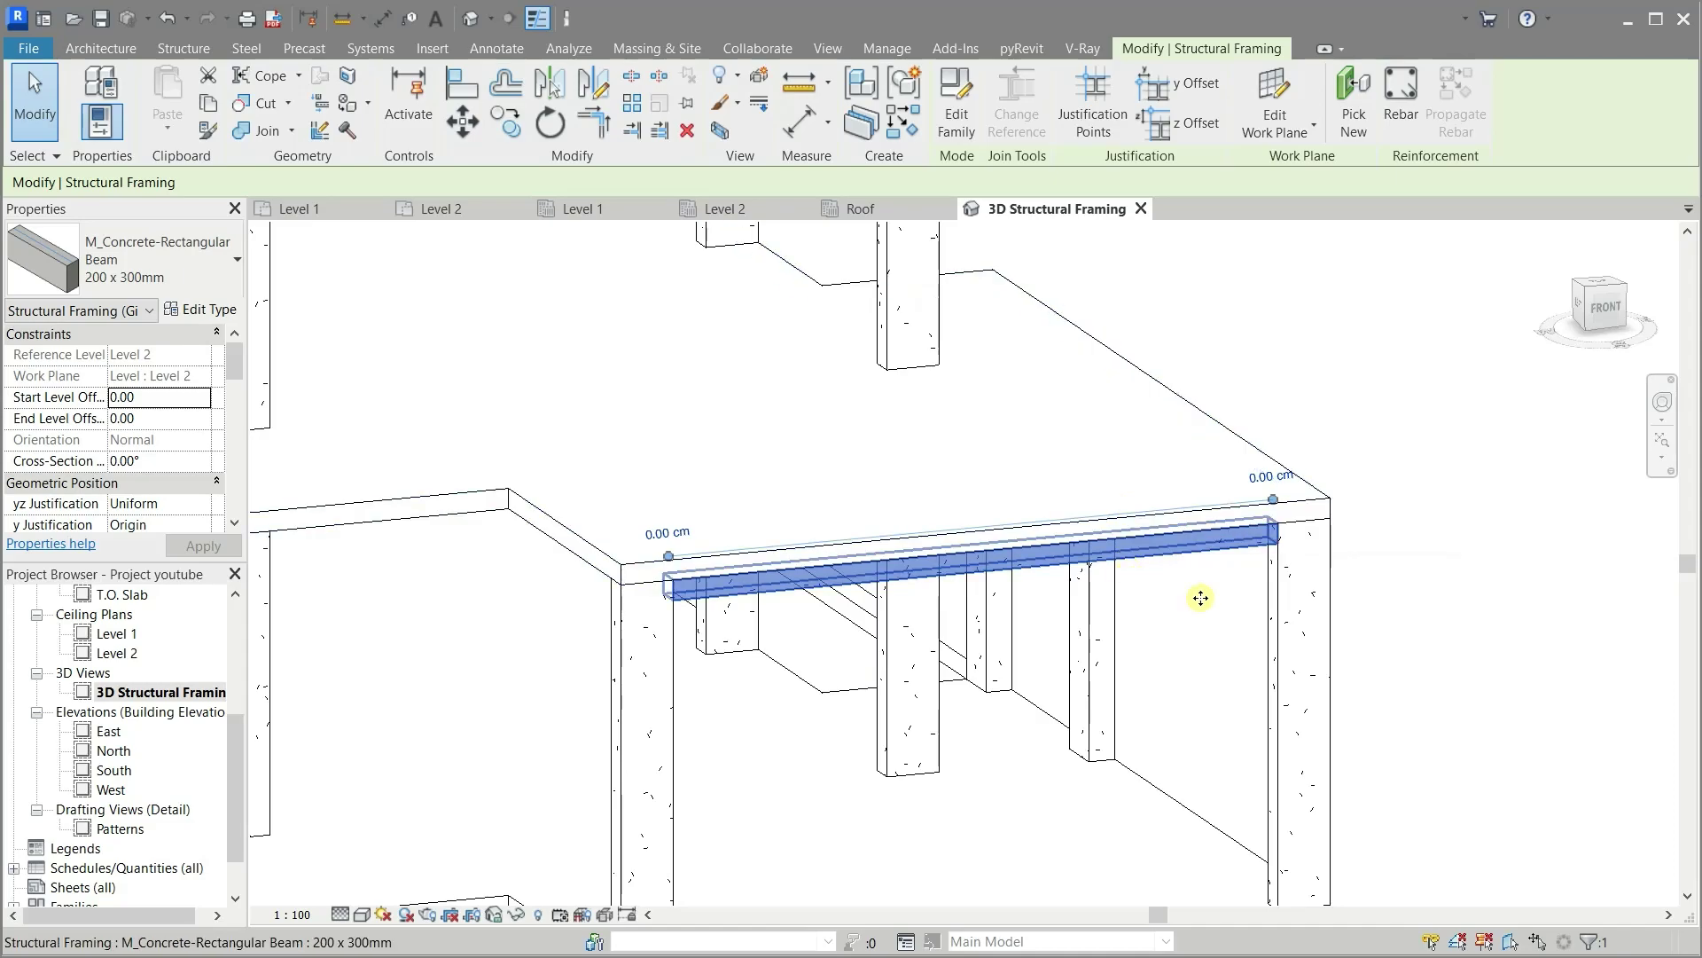
pyautogui.click(1431, 605)
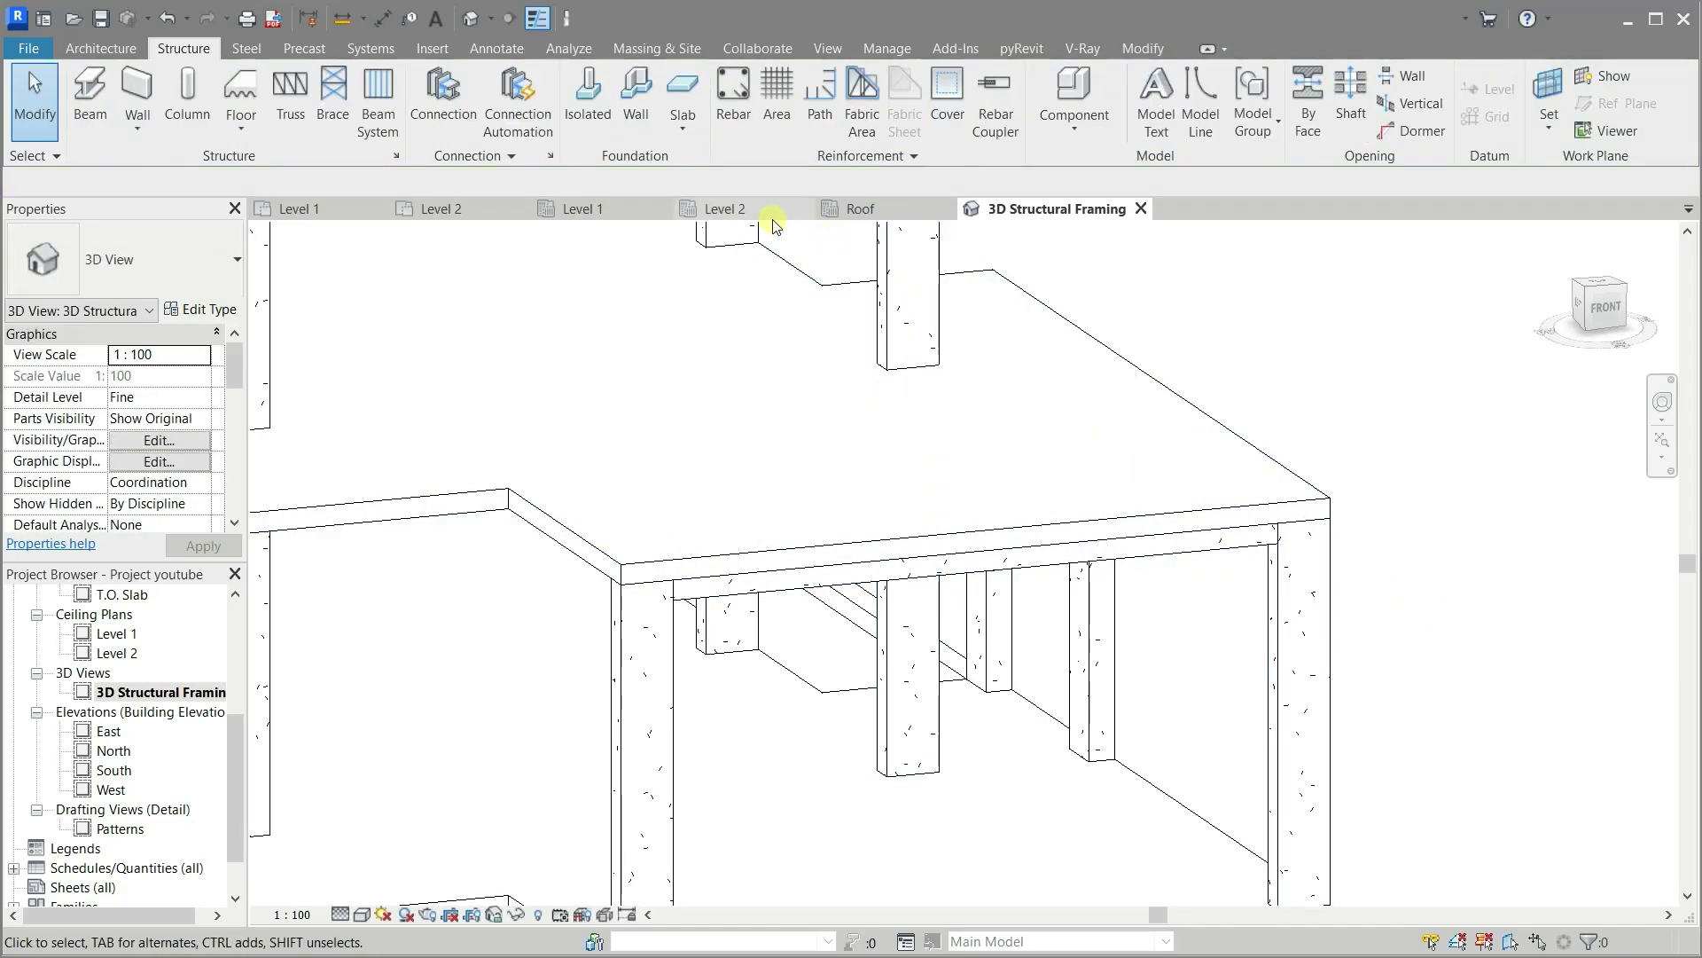
pyautogui.click(737, 211)
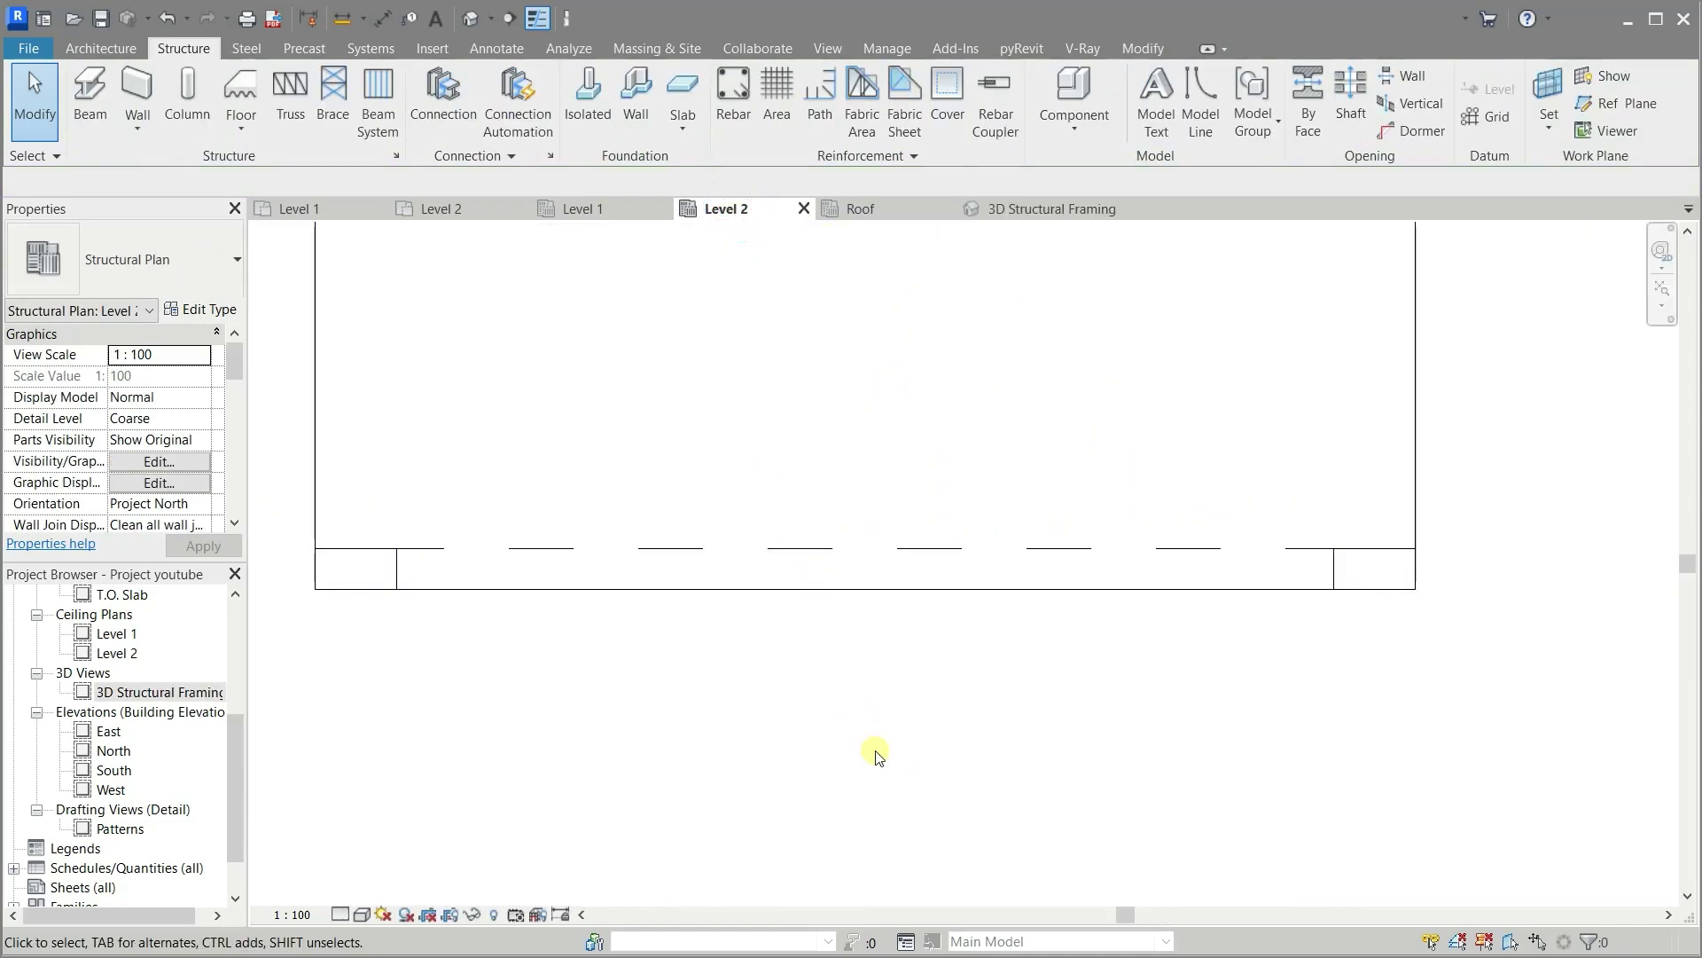
pyautogui.scroll(-2, 874, 767)
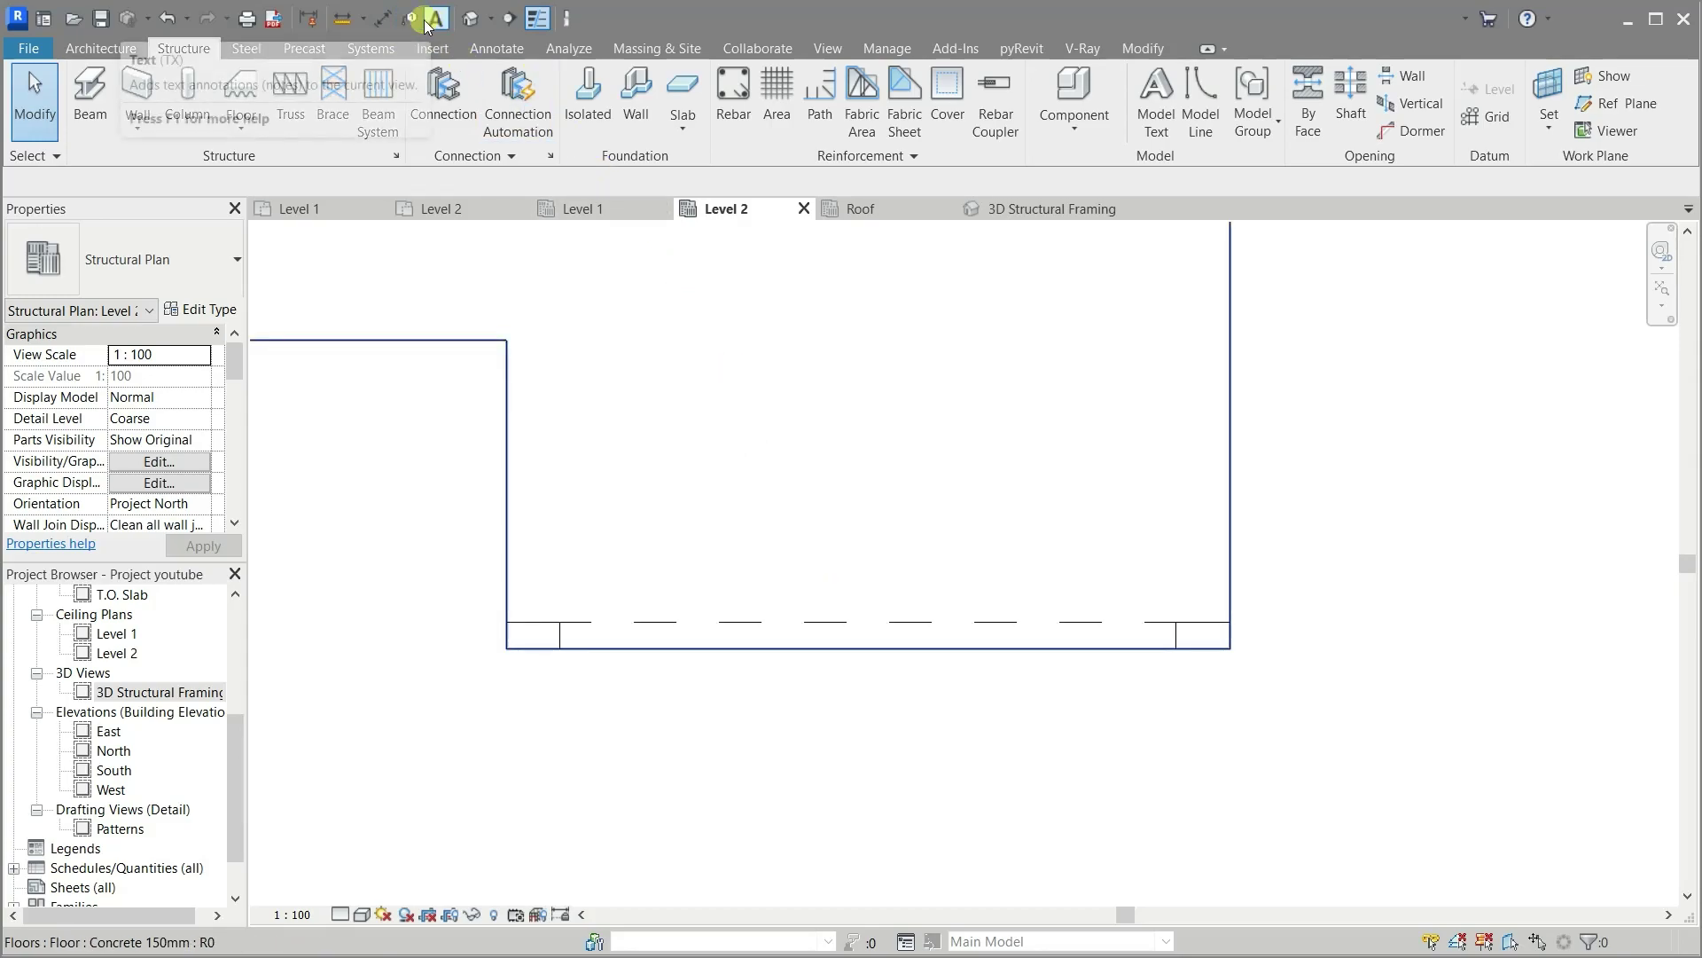
pyautogui.click(508, 18)
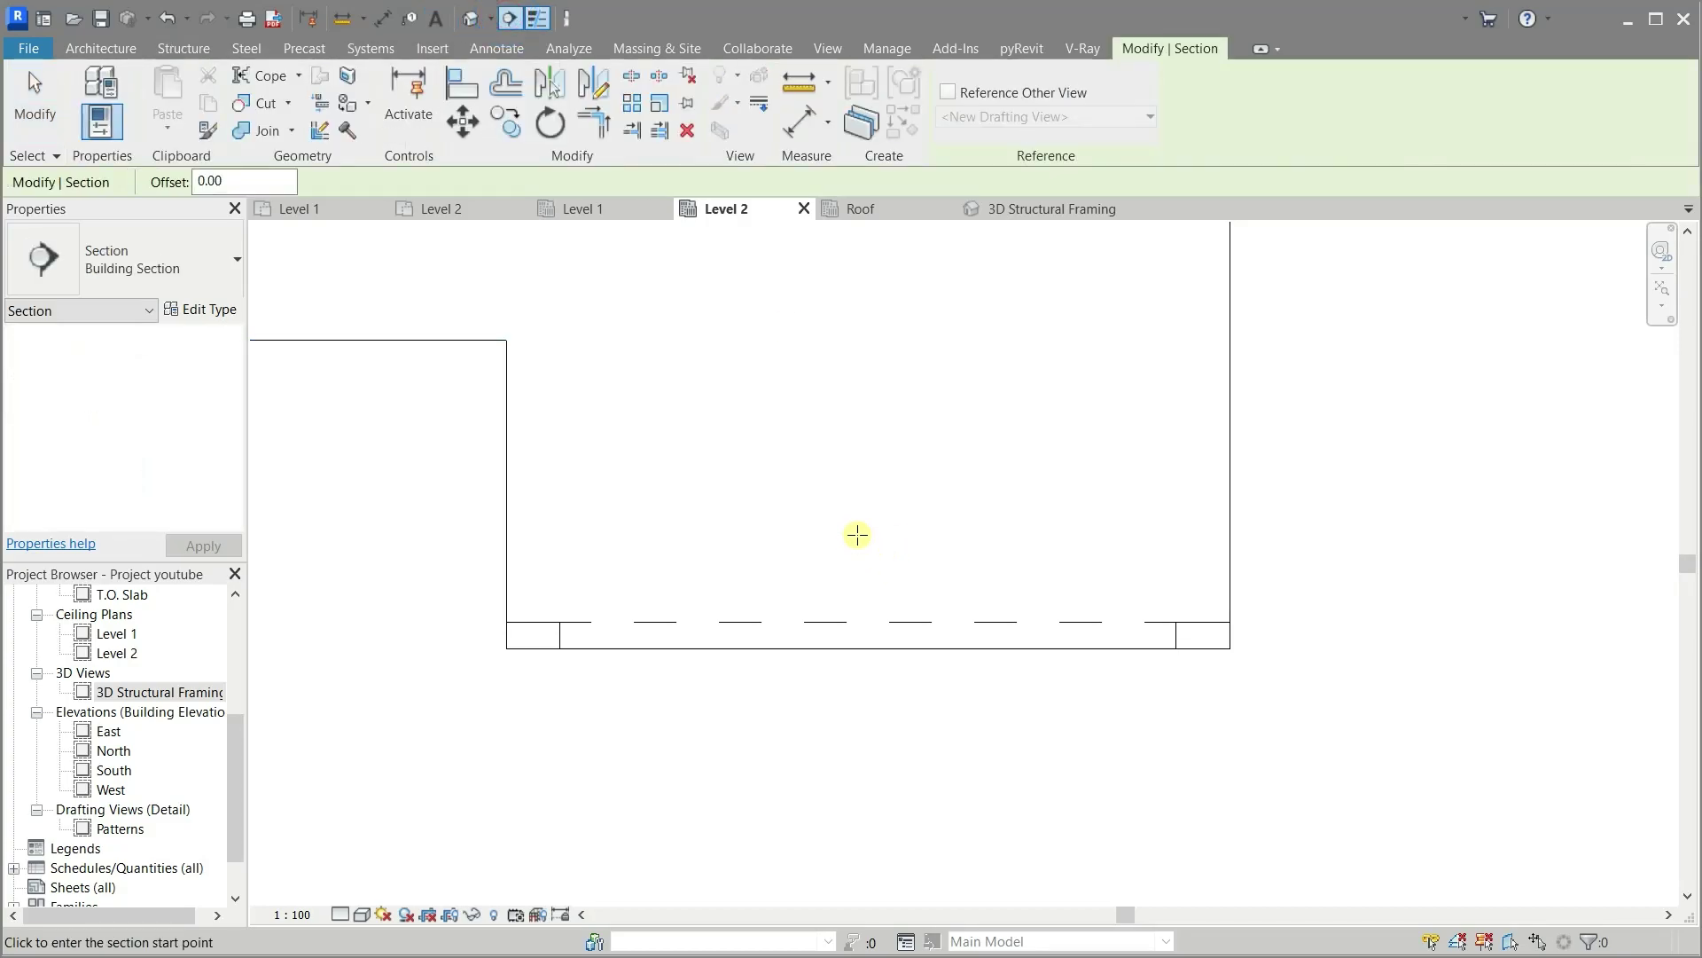
pyautogui.click(858, 533)
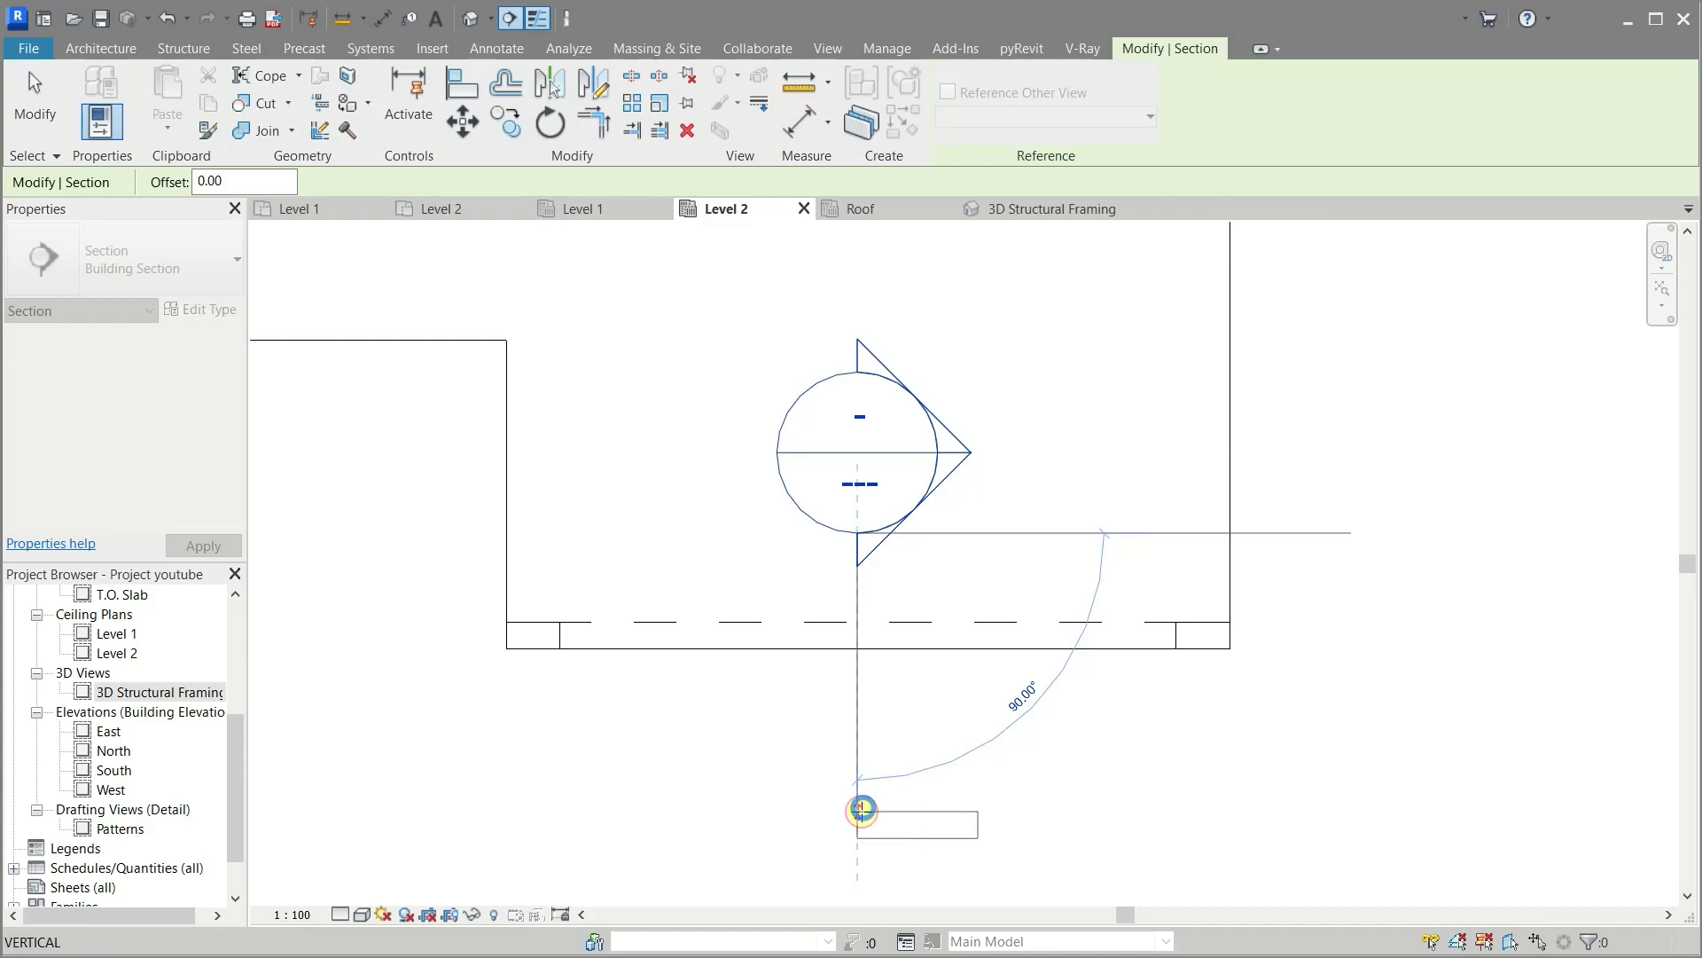
pyautogui.click(858, 812)
pyautogui.click(727, 778)
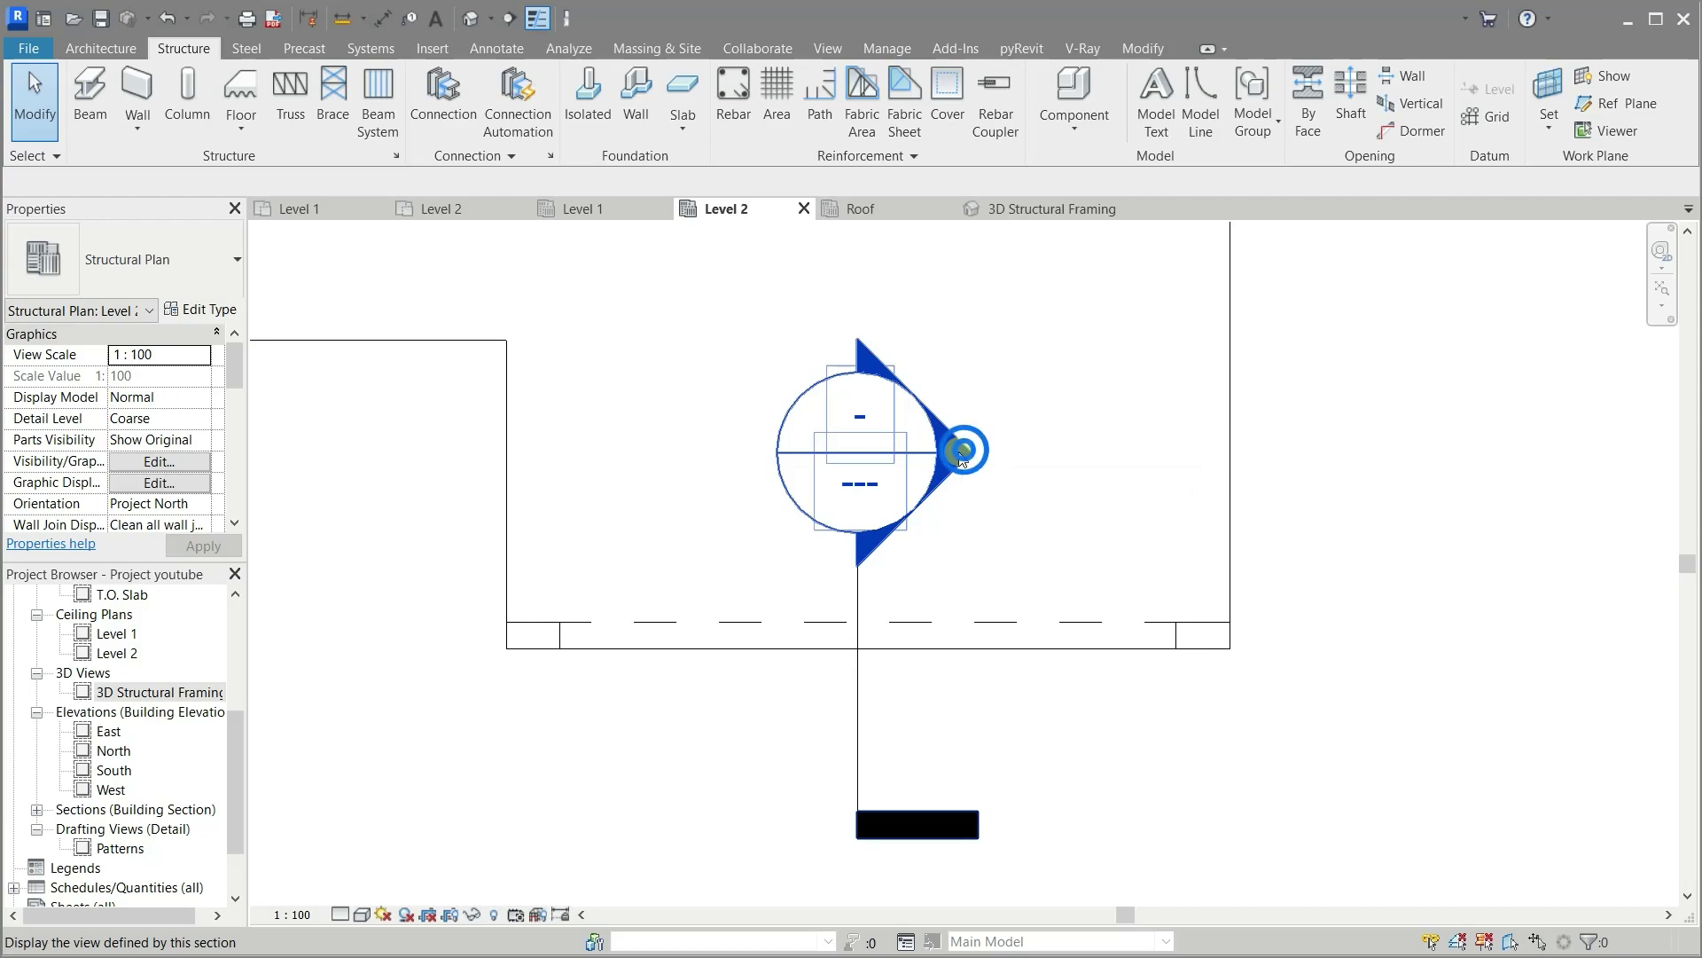
pyautogui.doubleClick(960, 451)
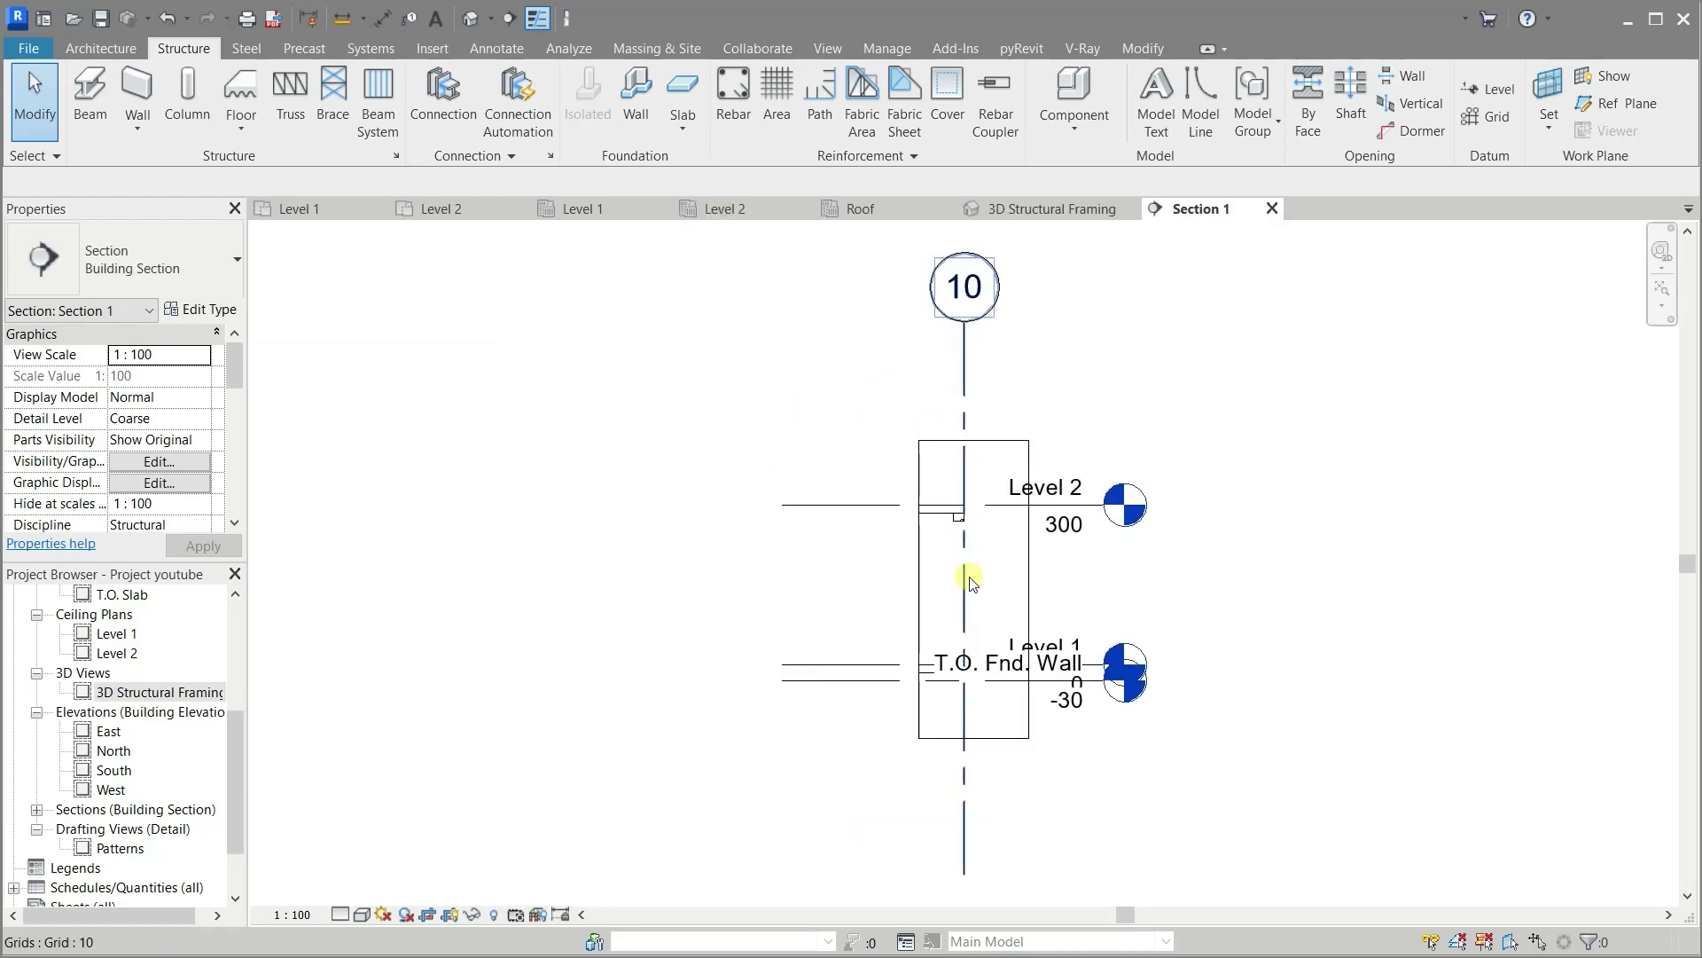
pyautogui.scroll(2, 963, 514)
pyautogui.scroll(3, 951, 524)
pyautogui.scroll(2, 951, 528)
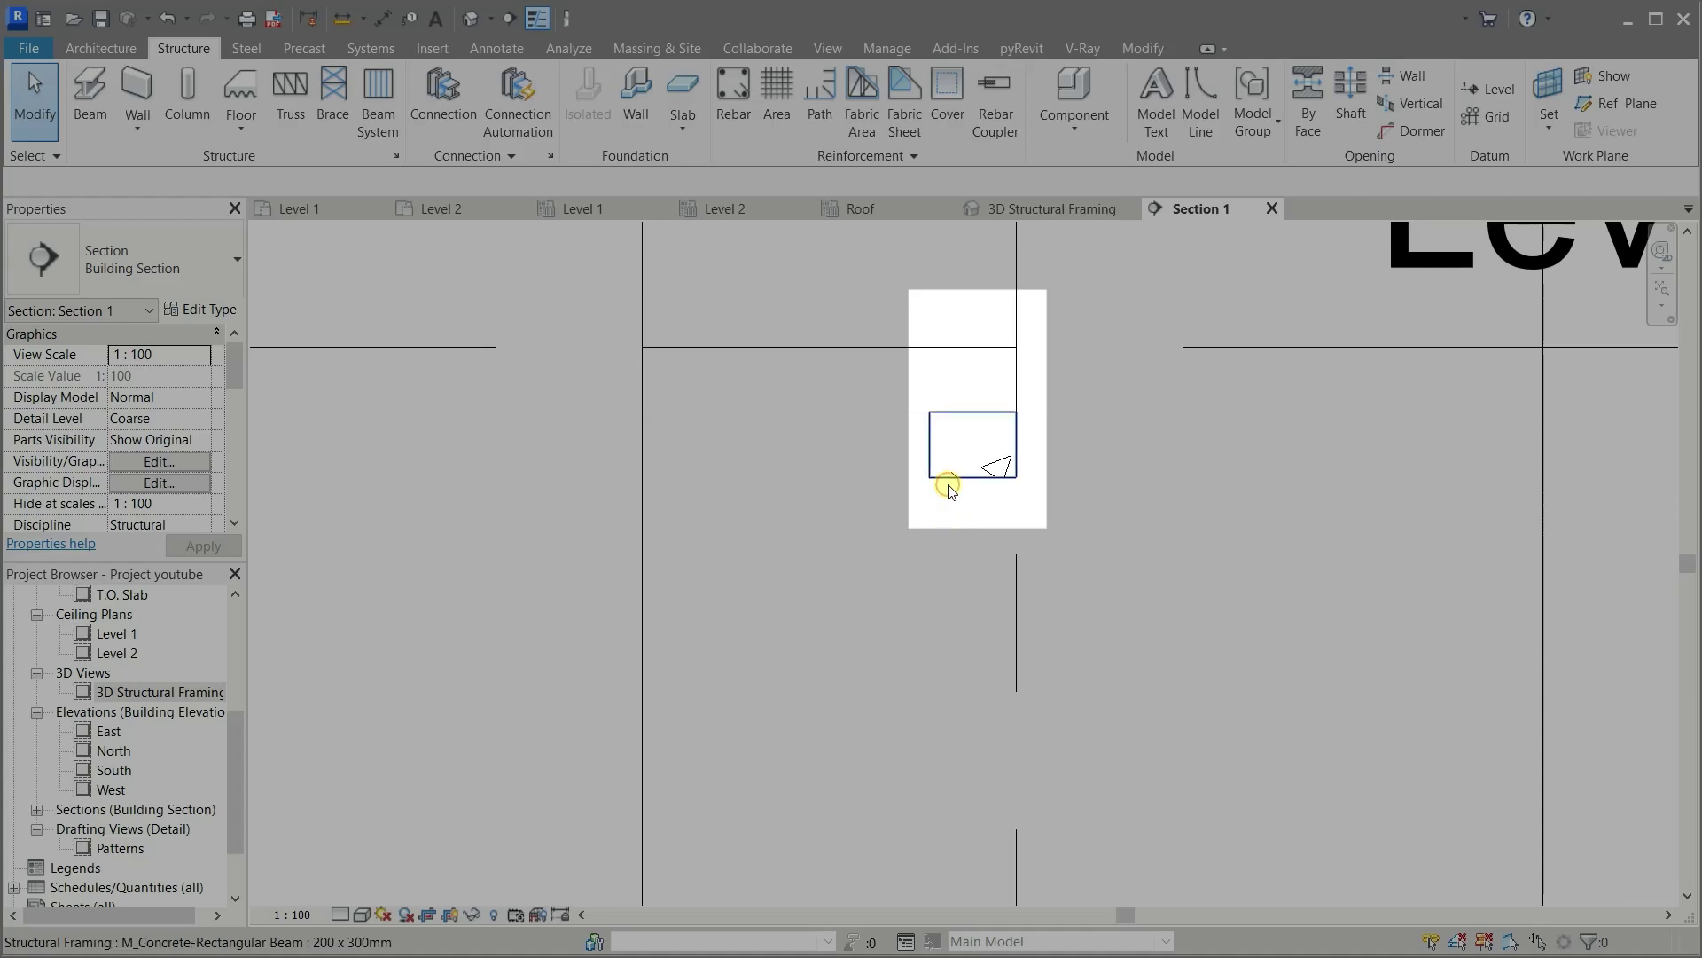
pyautogui.click(948, 490)
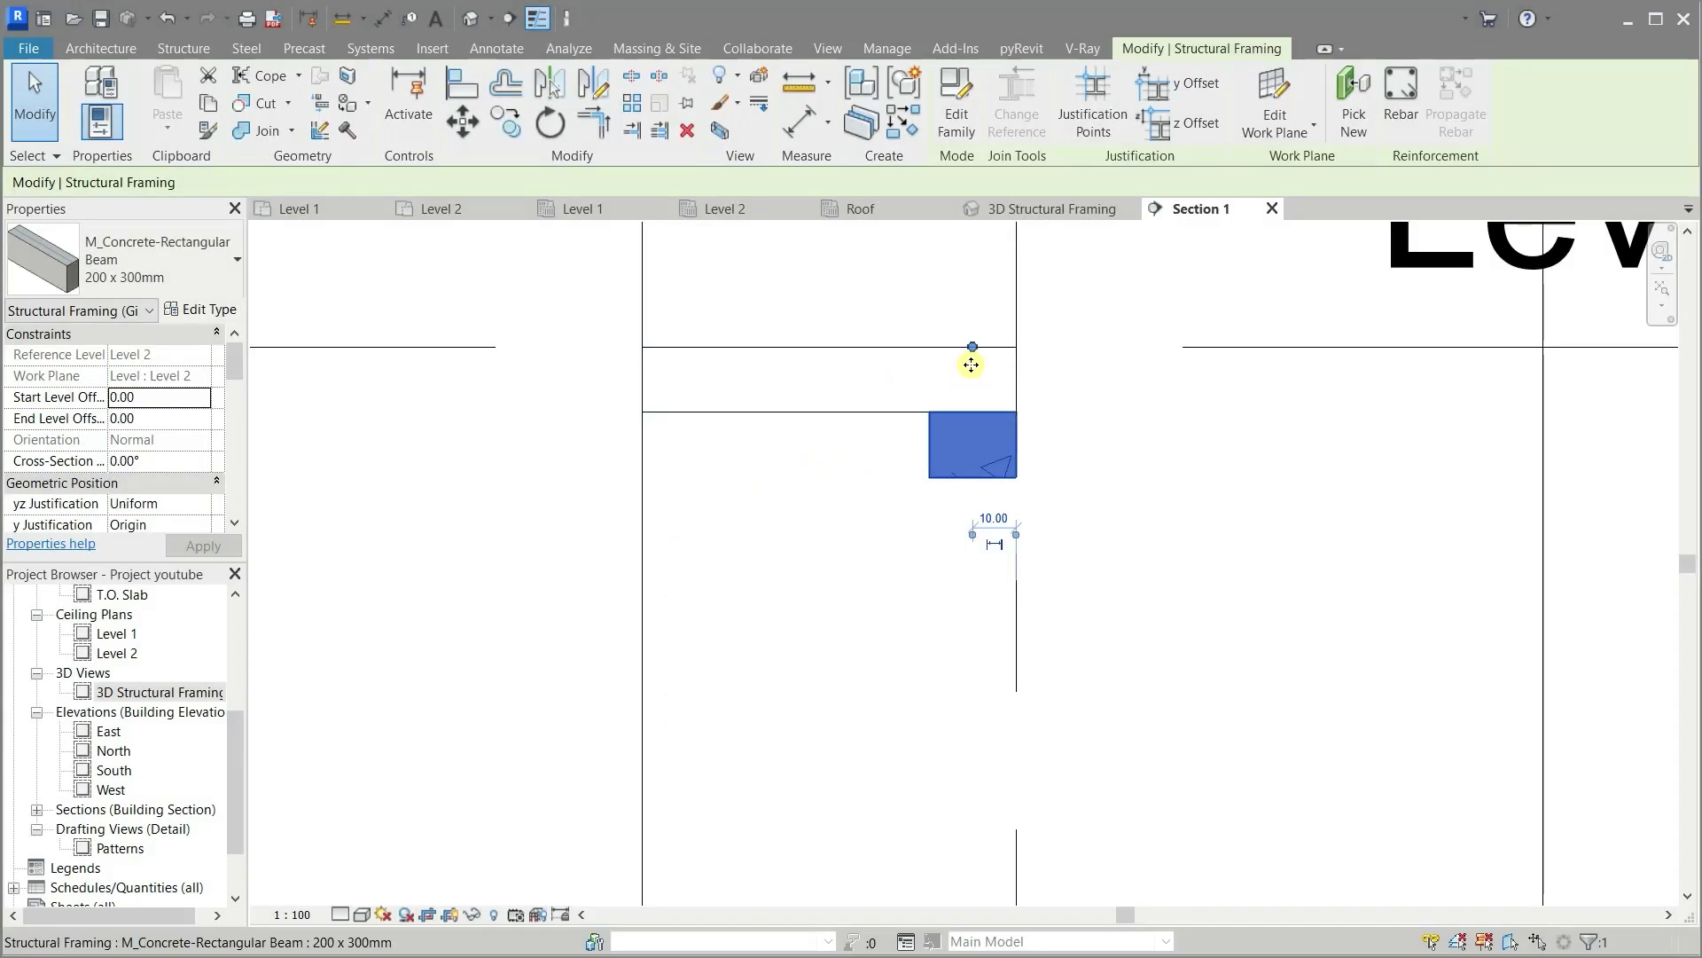
pyautogui.click(590, 555)
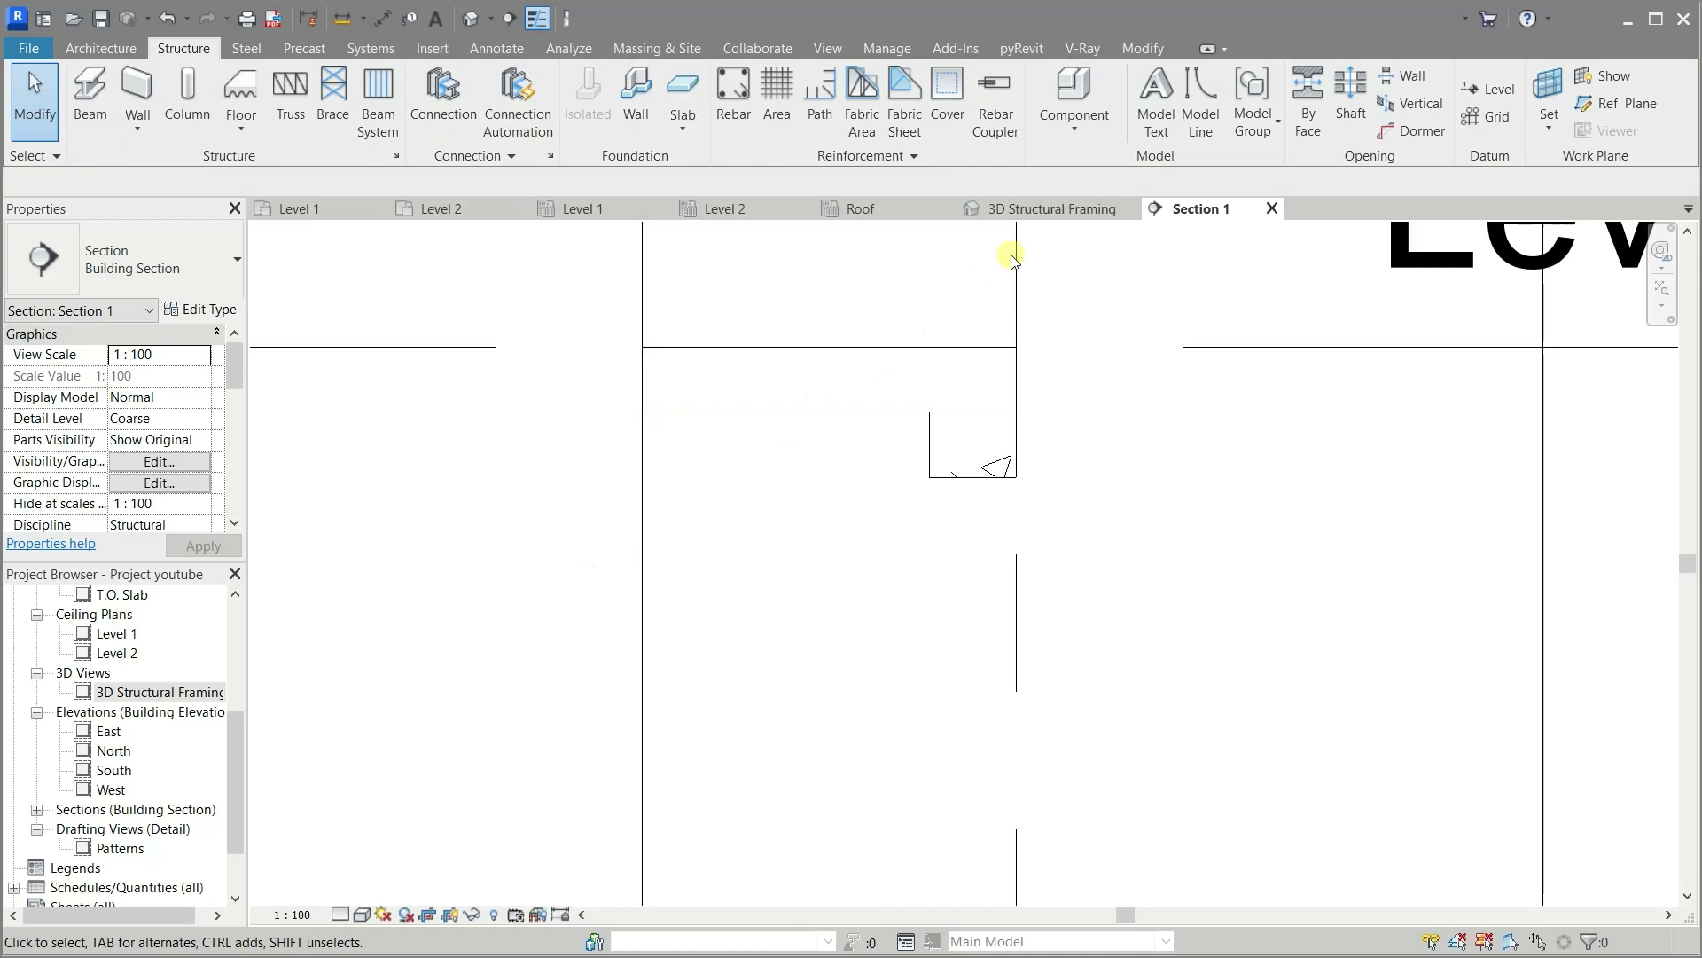
pyautogui.click(1045, 209)
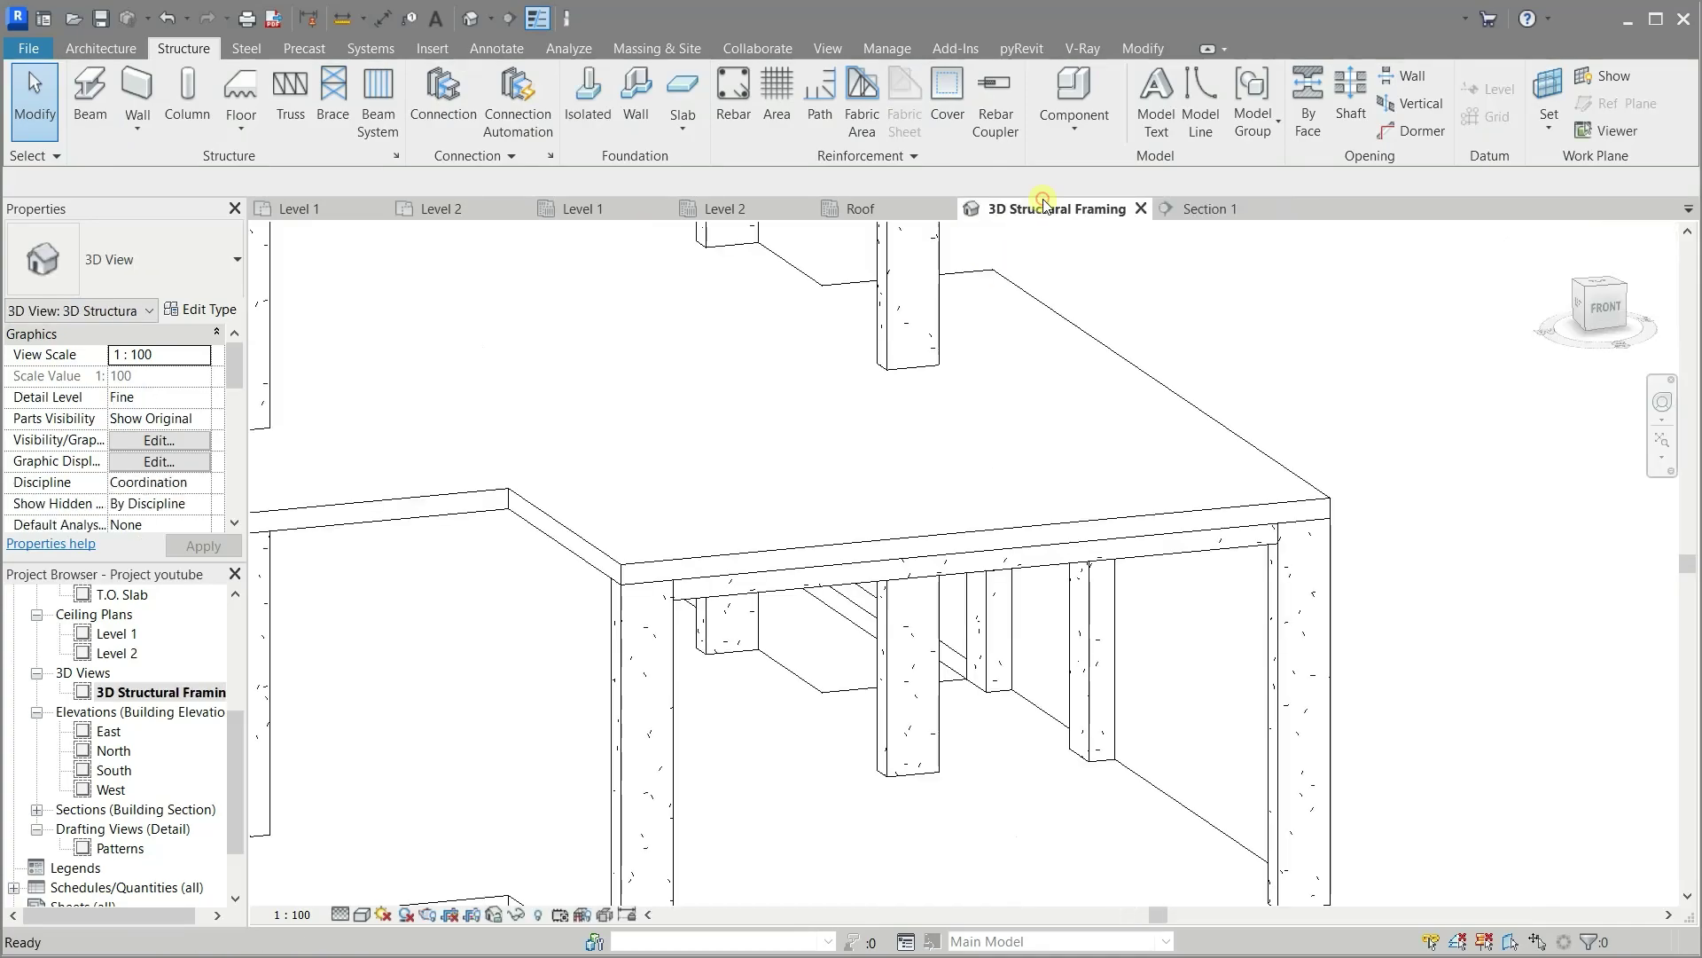
pyautogui.click(1005, 568)
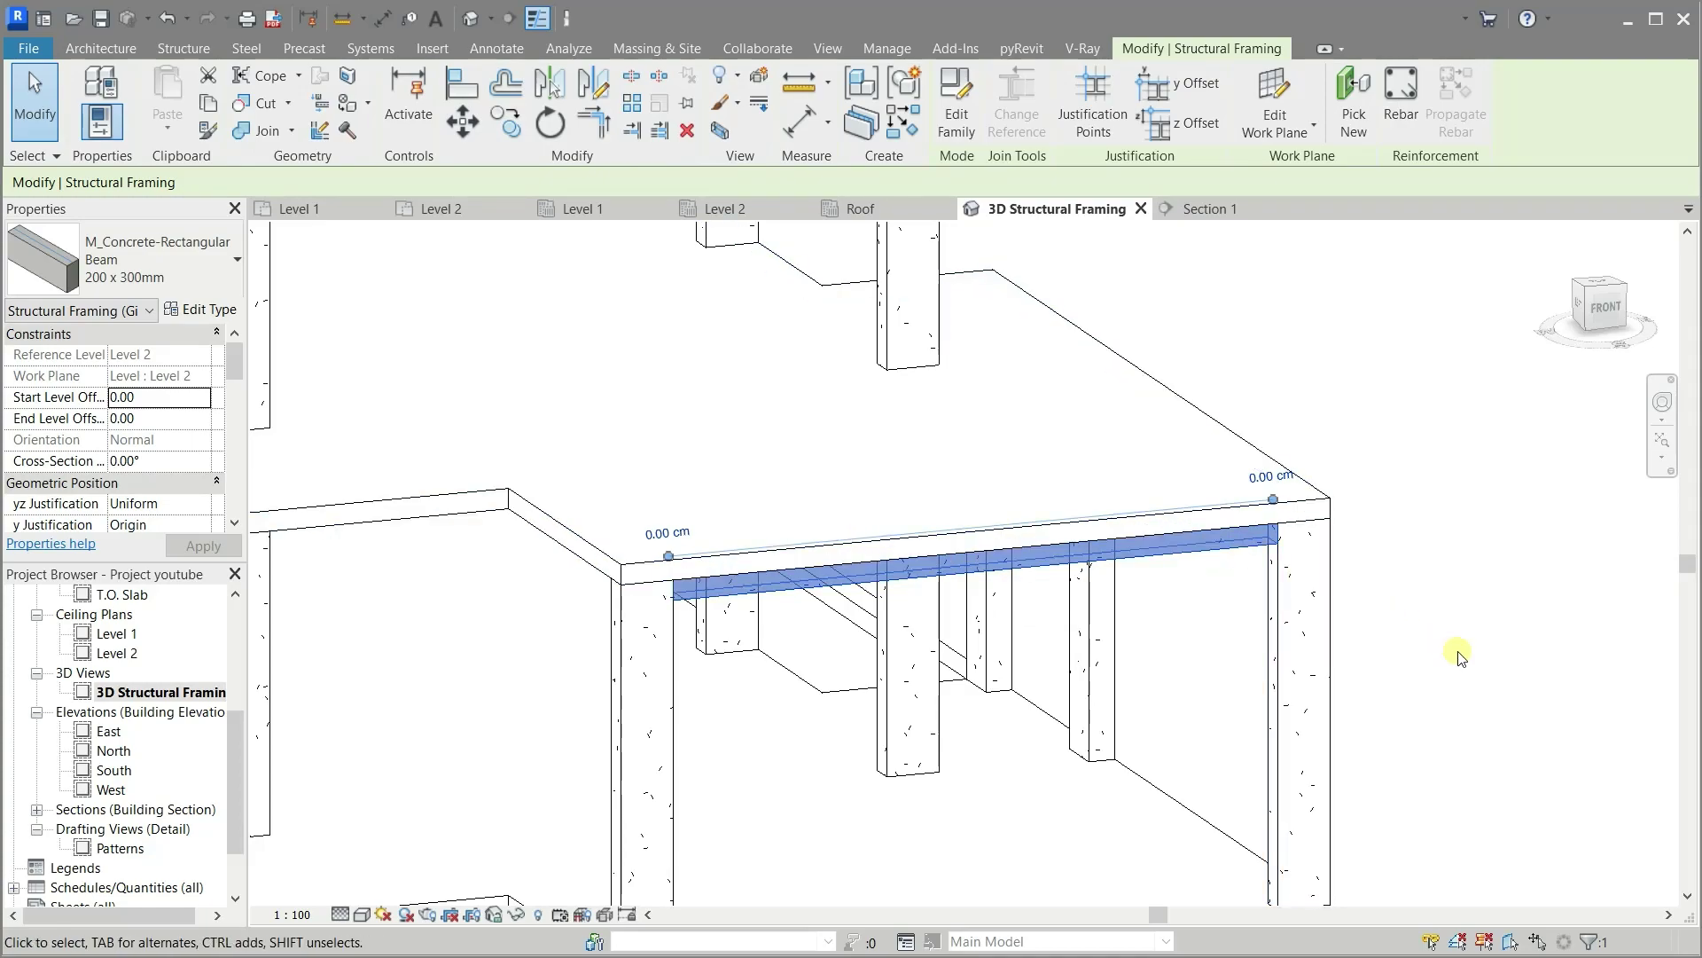
pyautogui.moveTo(1462, 656)
pyautogui.keyDown('shift'); pyautogui.mouseDown(button='middle')
pyautogui.moveTo(1406, 520)
pyautogui.moveTo(1377, 536)
pyautogui.moveTo(1351, 452)
pyautogui.moveTo(1357, 353)
pyautogui.moveTo(1383, 437)
pyautogui.moveTo(1363, 769)
pyautogui.moveTo(1516, 833)
pyautogui.moveTo(1600, 917)
pyautogui.moveTo(1441, 860)
pyautogui.moveTo(1339, 873)
pyautogui.mouseUp(button='middle'); pyautogui.keyUp('shift')
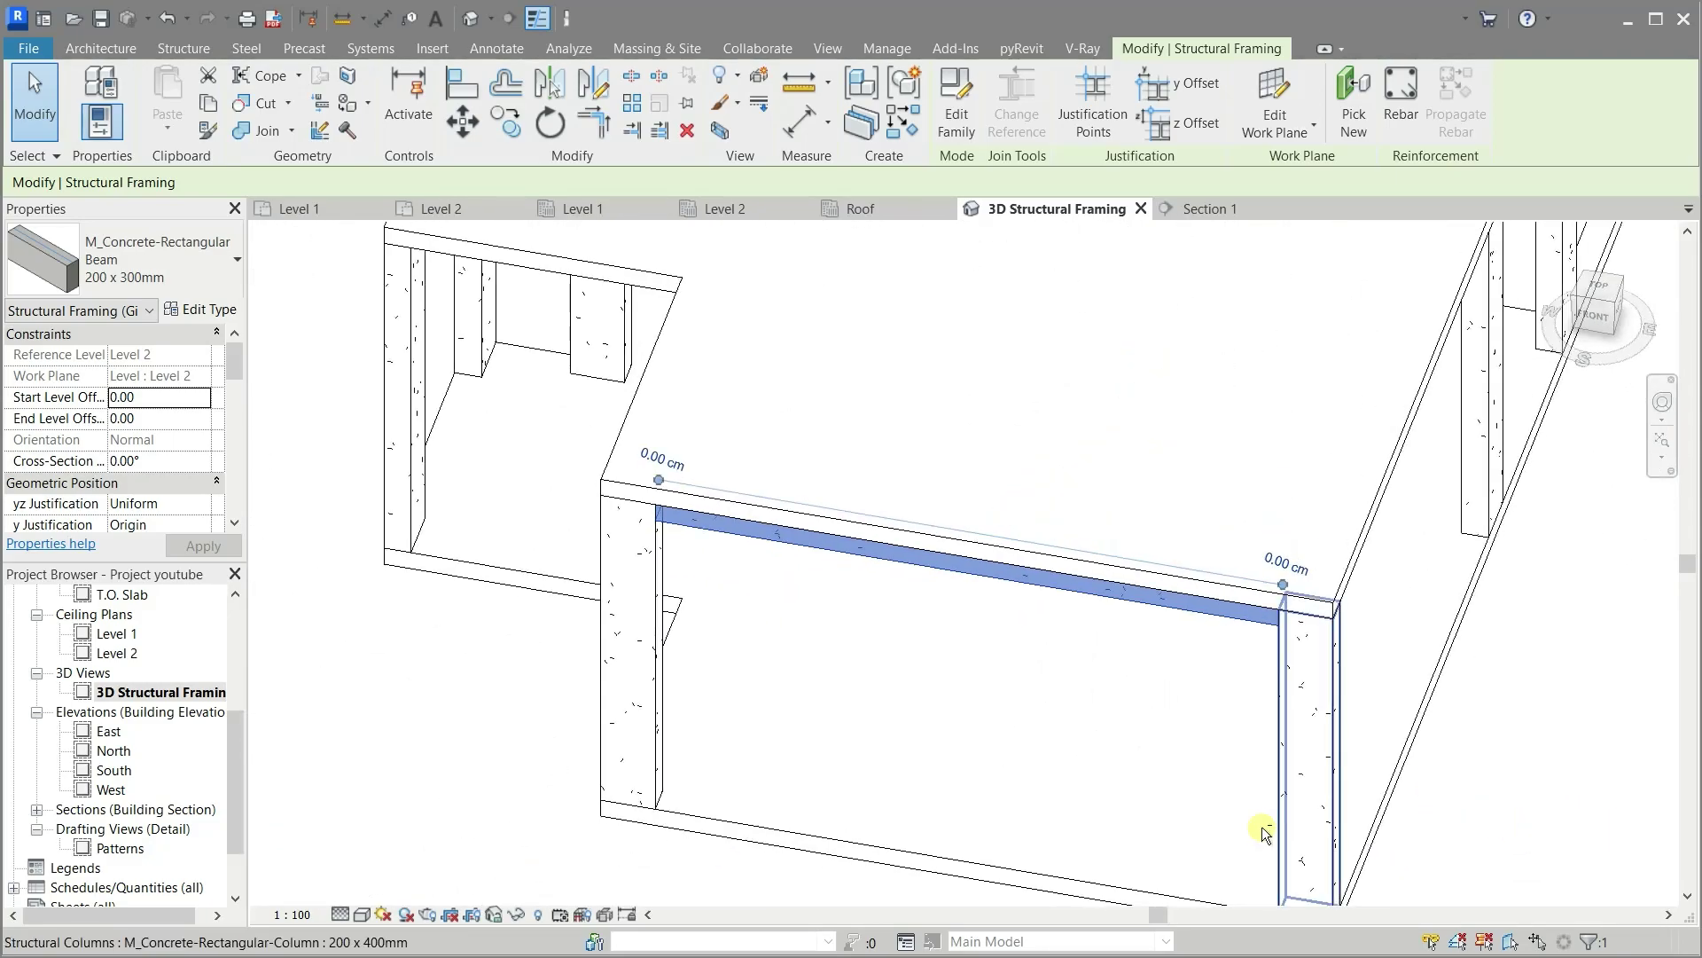
pyautogui.click(1194, 215)
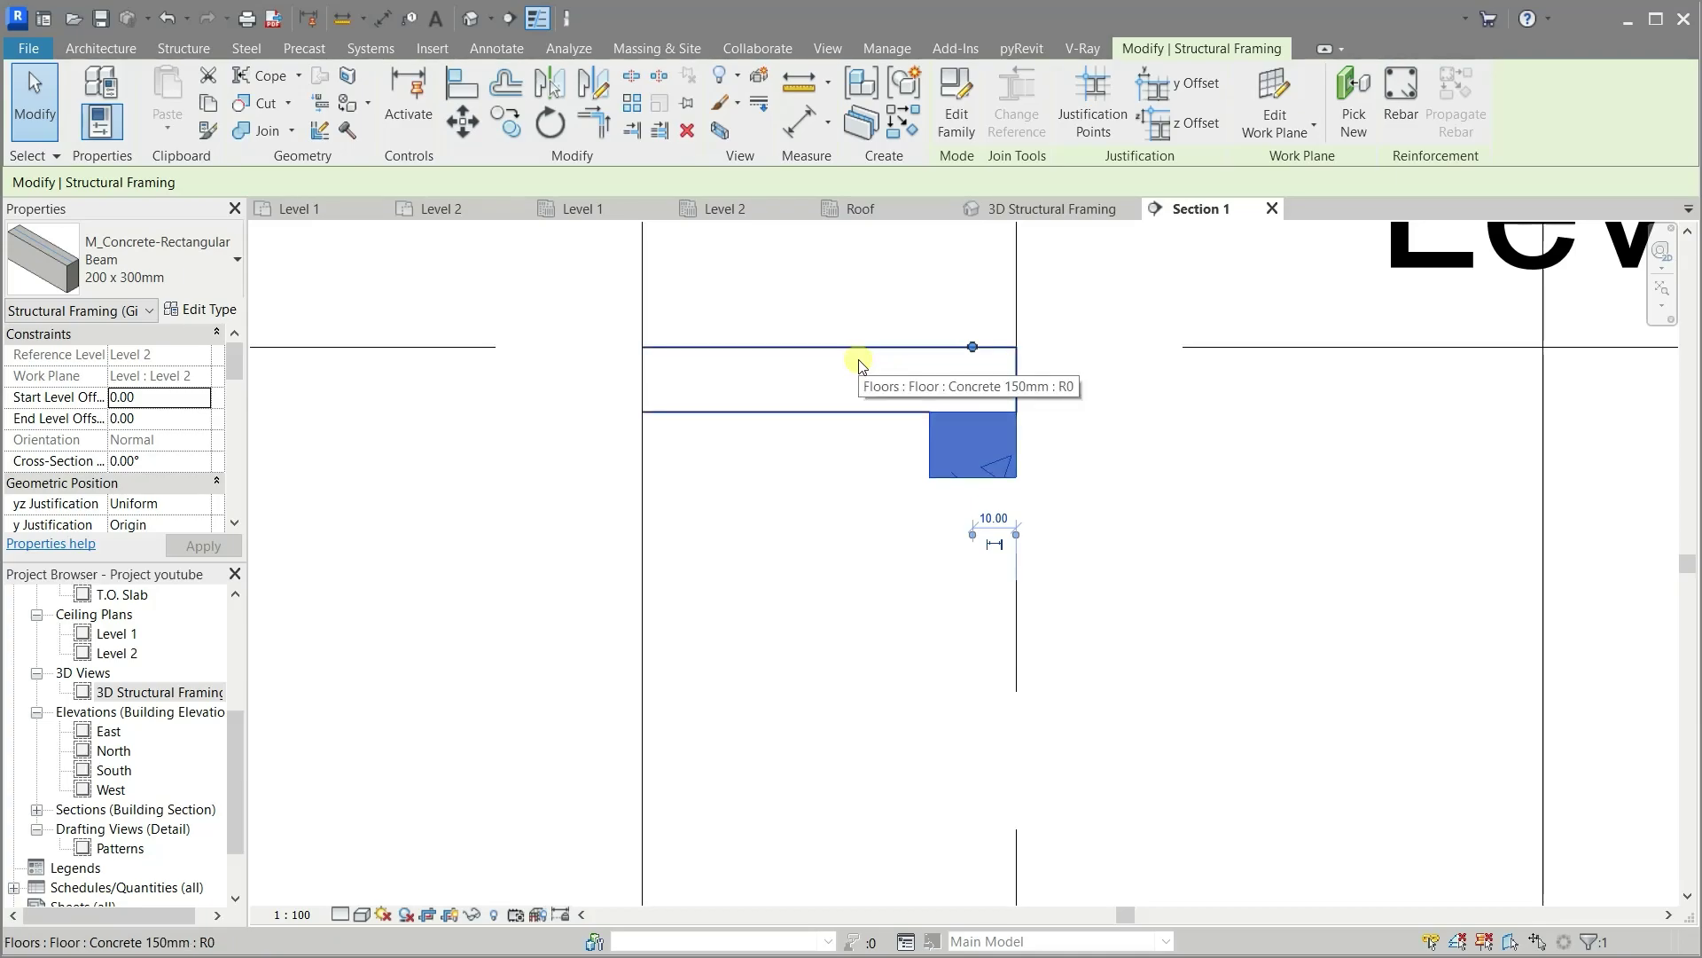
pyautogui.click(772, 542)
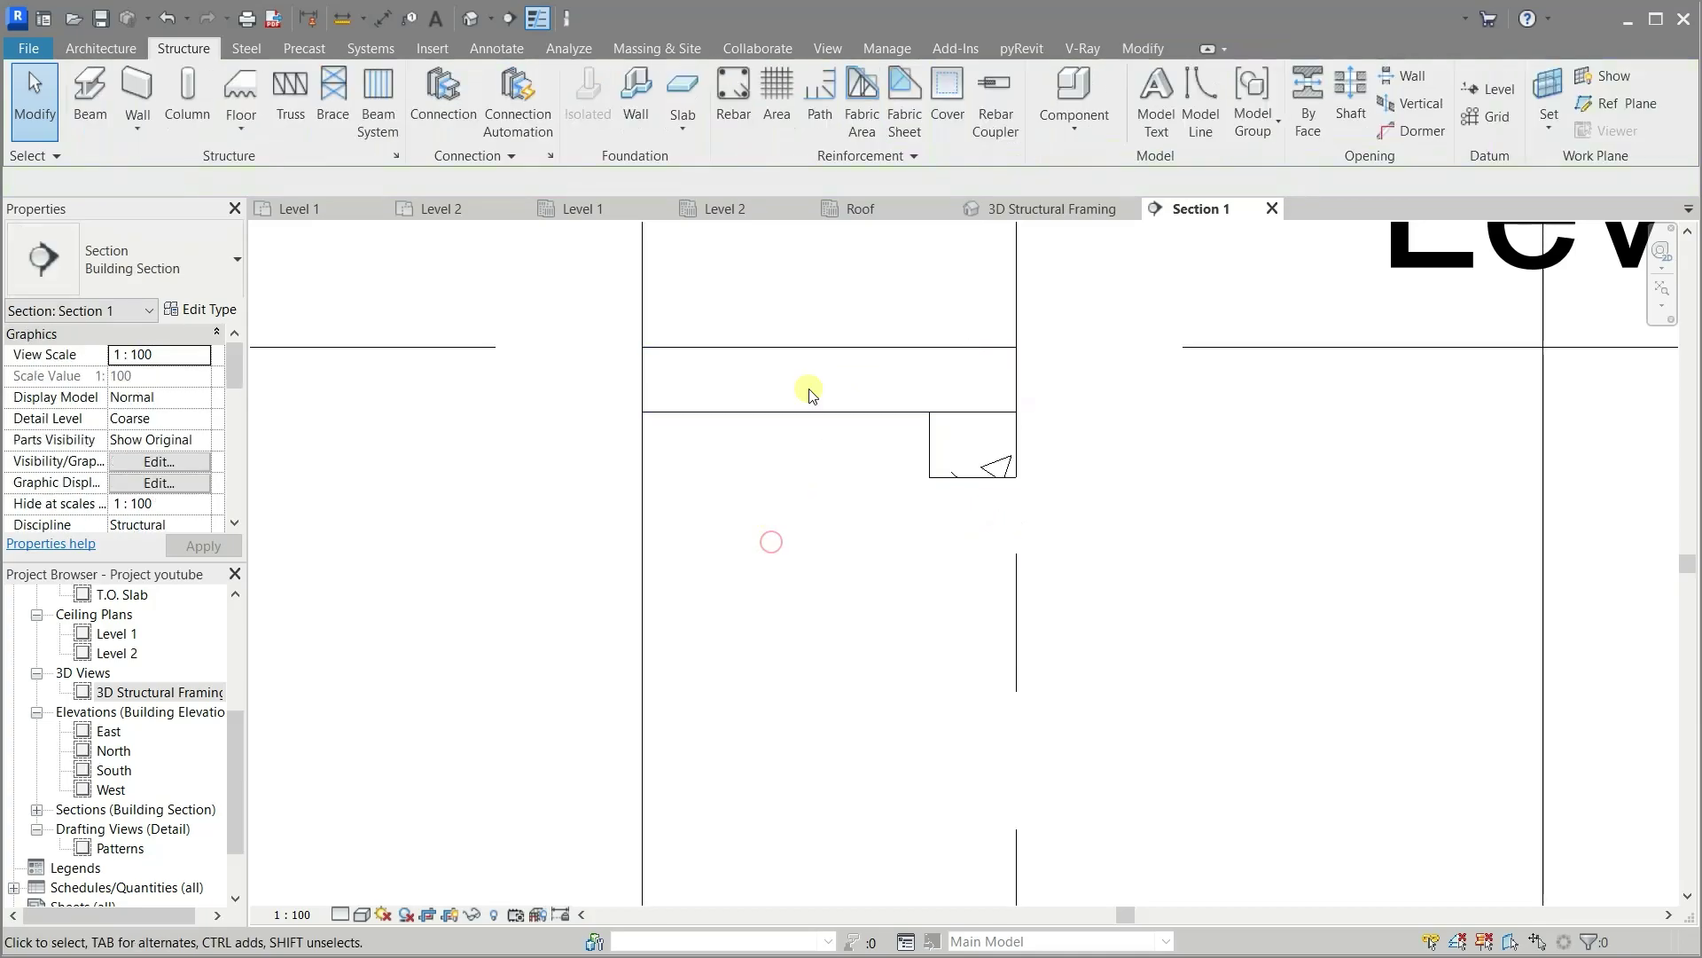
# Draw two 200 x 300mm beams forming an L at the inner wall corner, 240.00 and 210.00 long
pyautogui.click(737, 211)
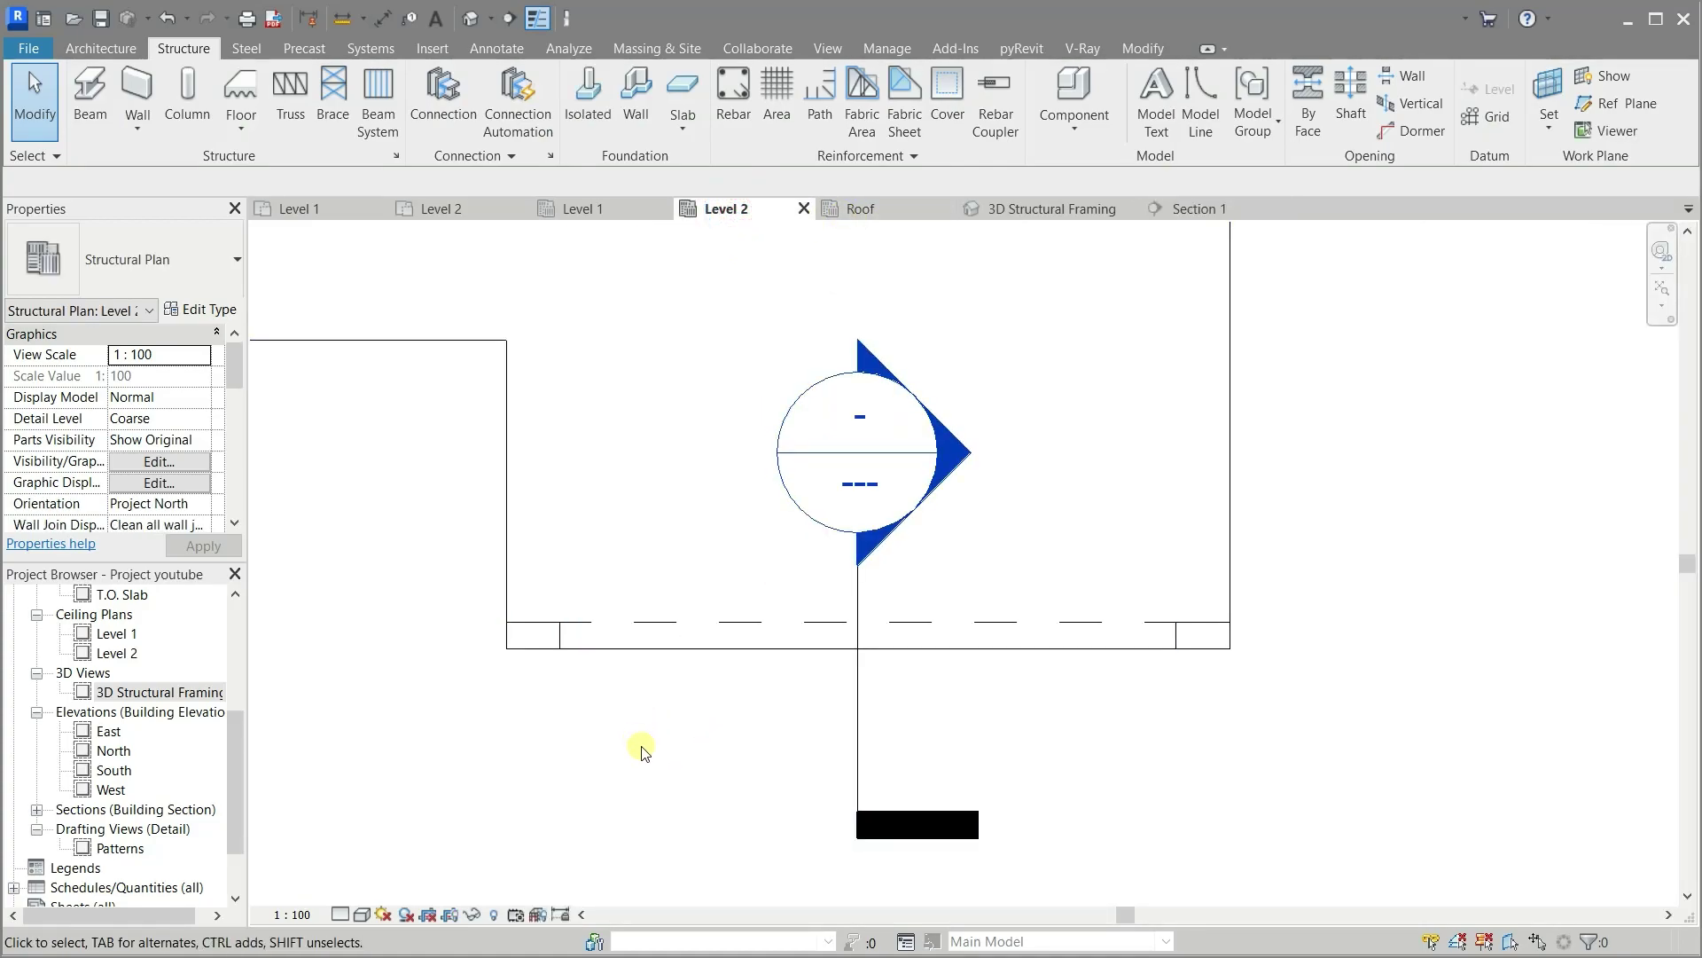
pyautogui.scroll(-1, 725, 807)
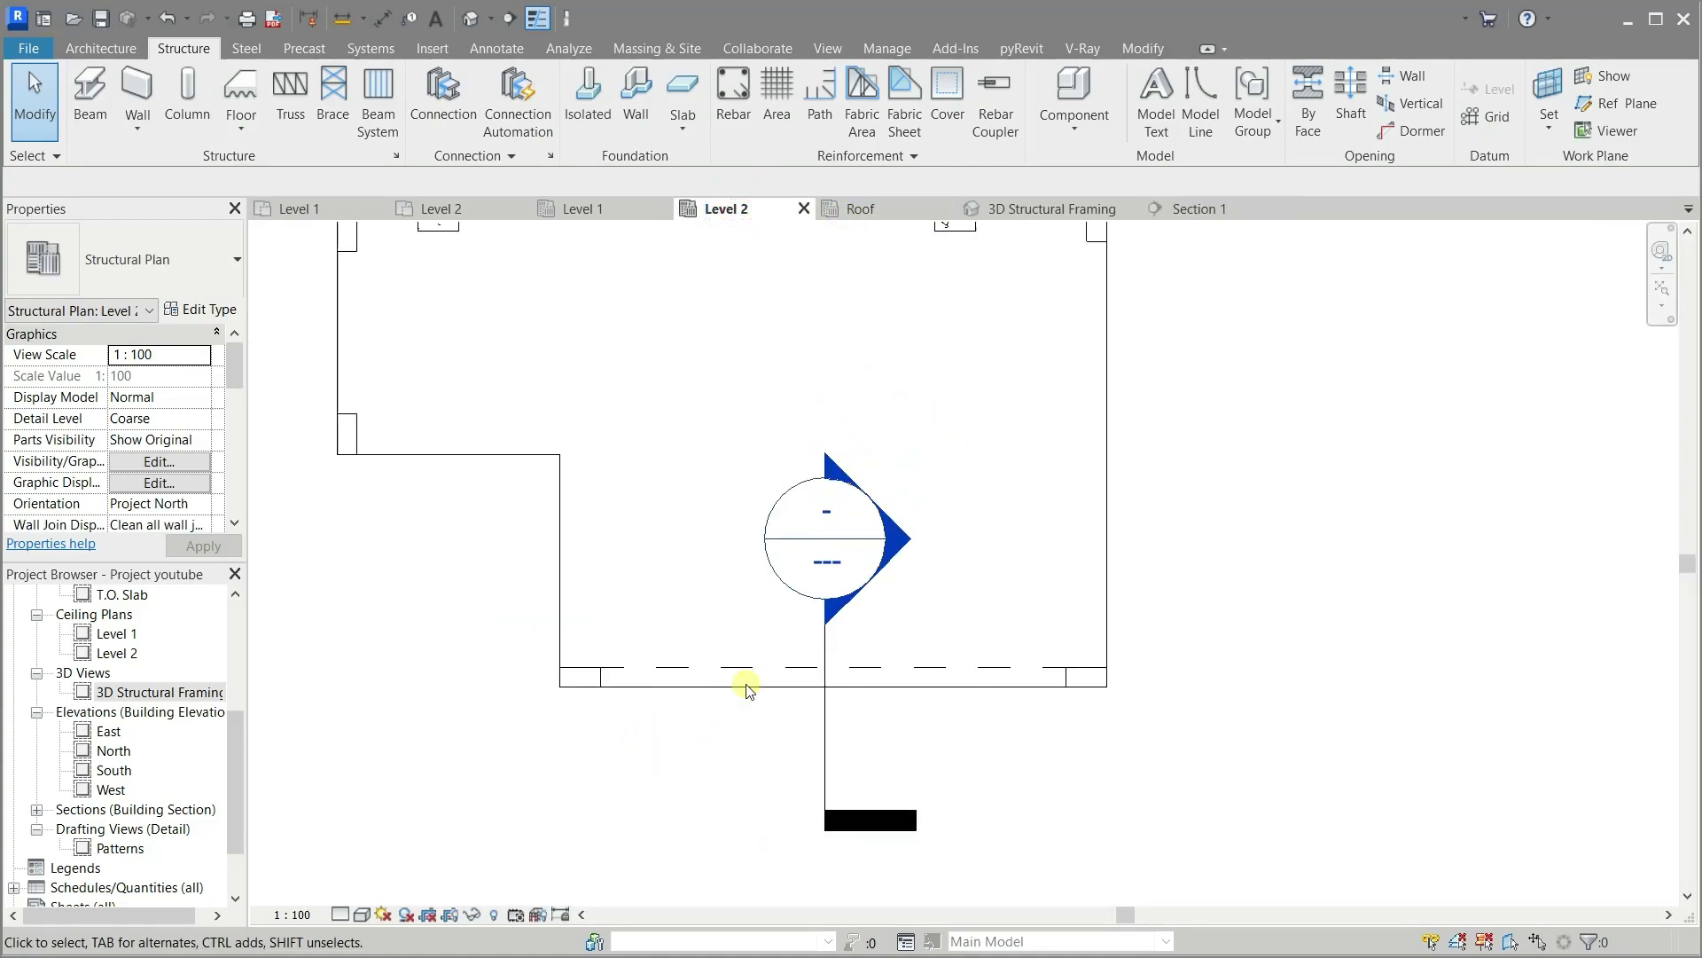
pyautogui.click(741, 665)
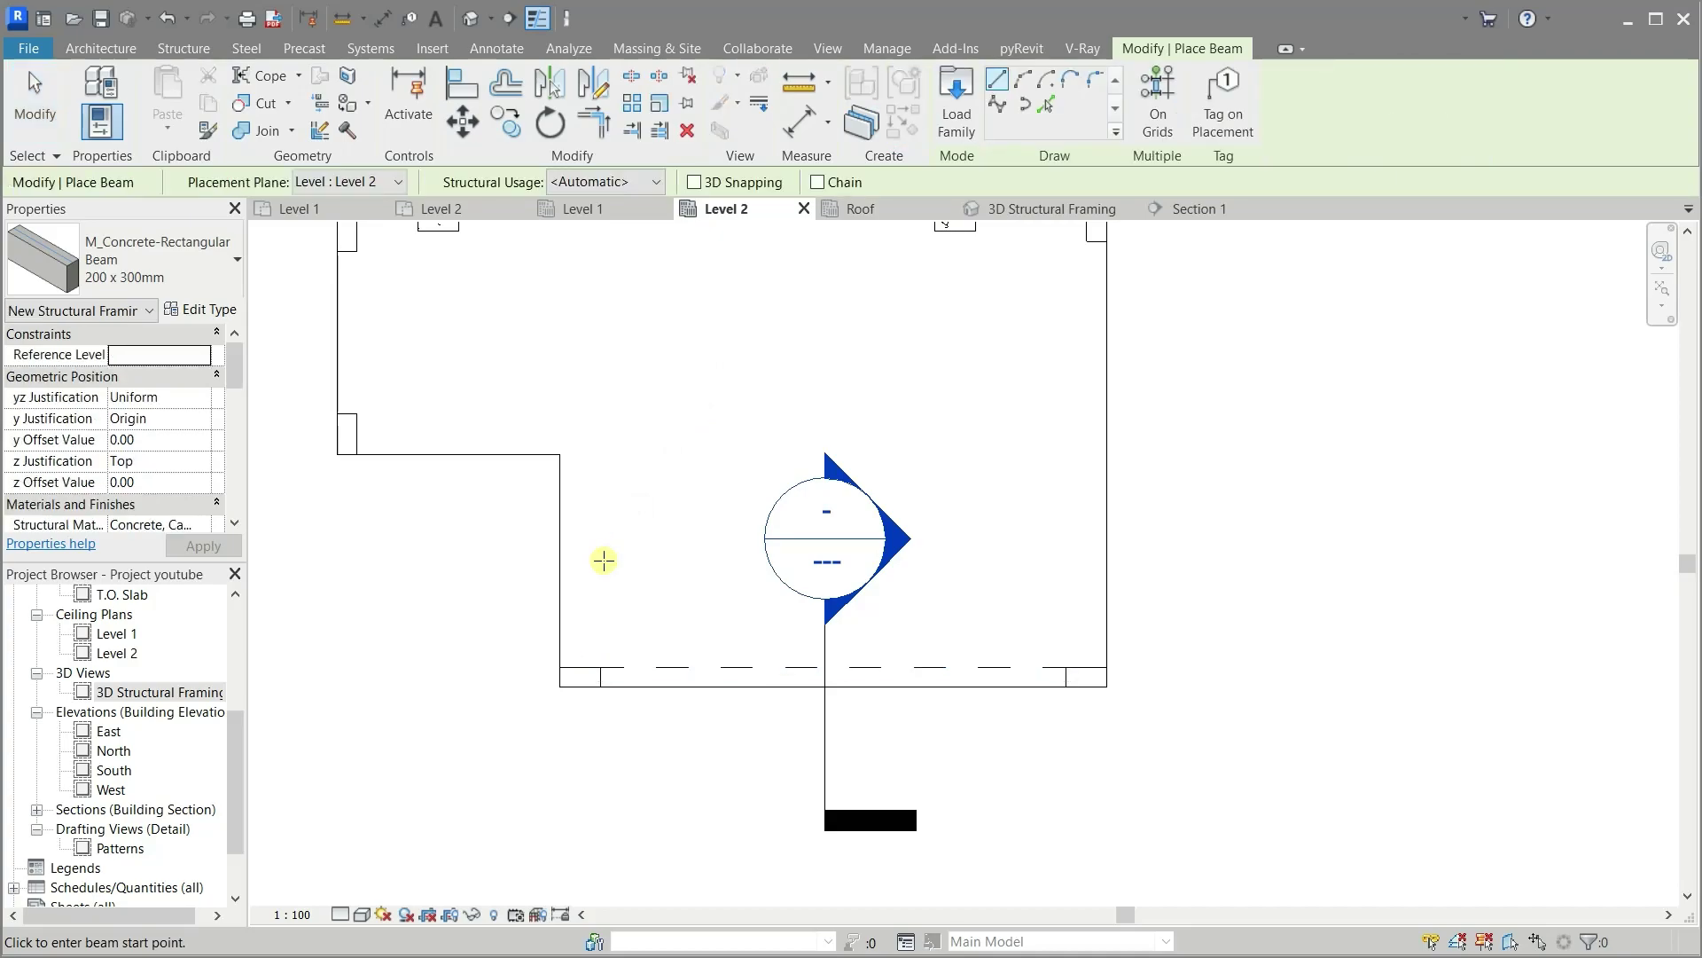
pyautogui.click(581, 664)
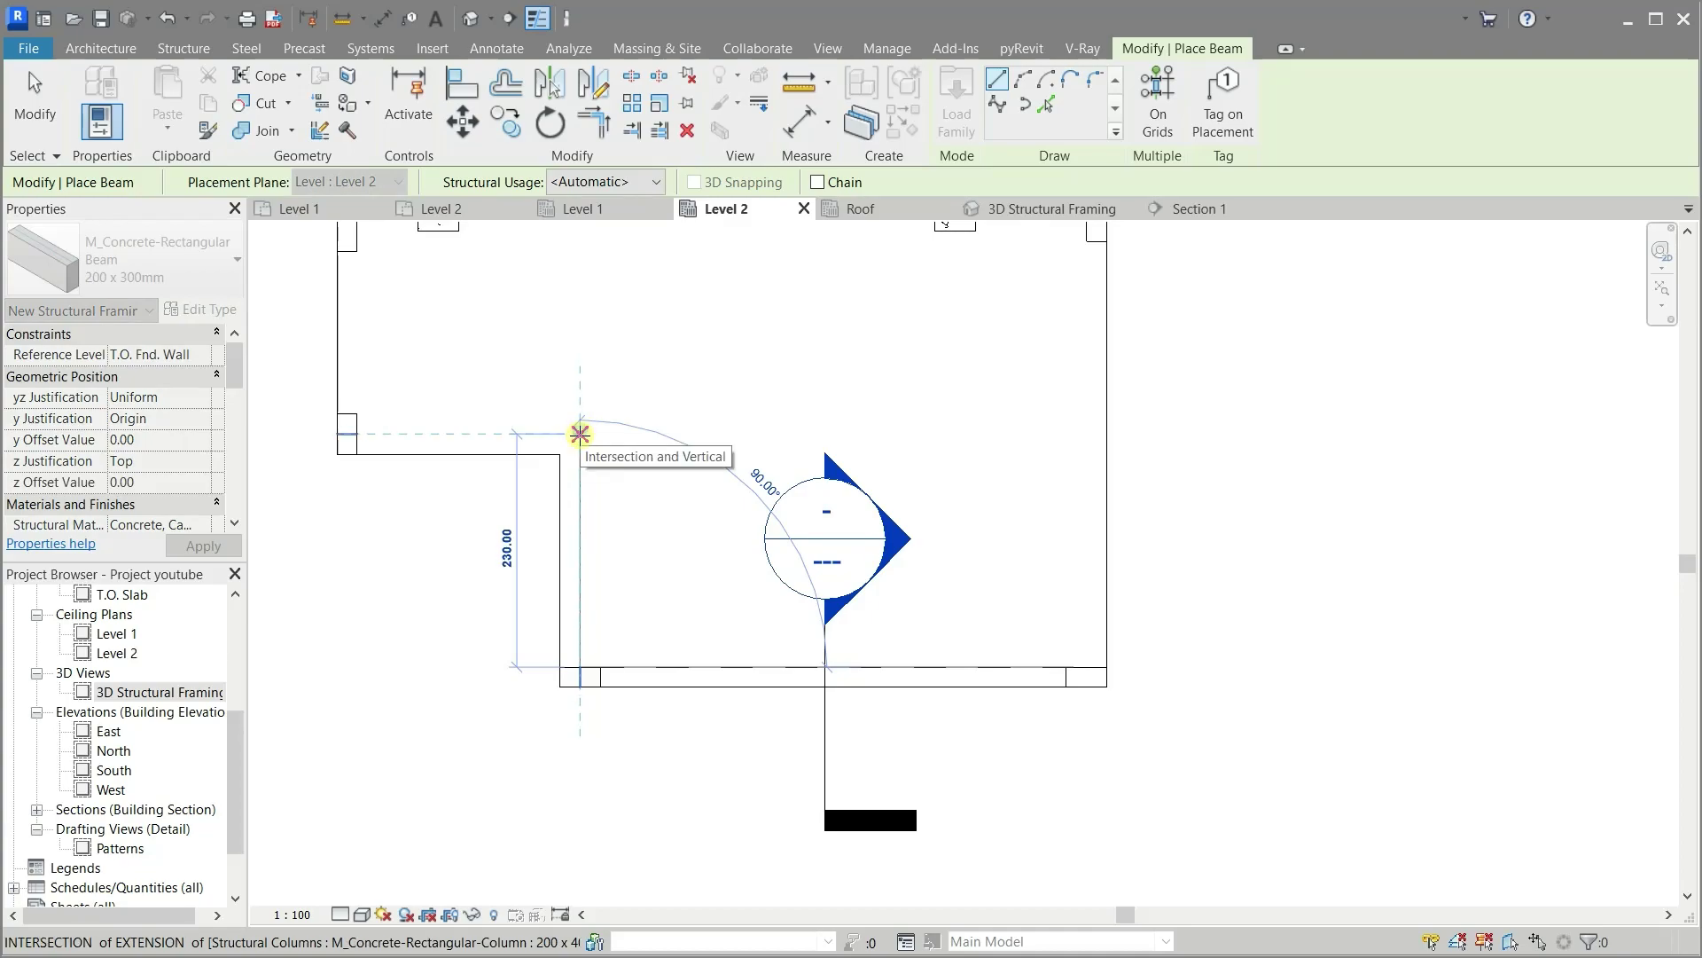
pyautogui.click(579, 433)
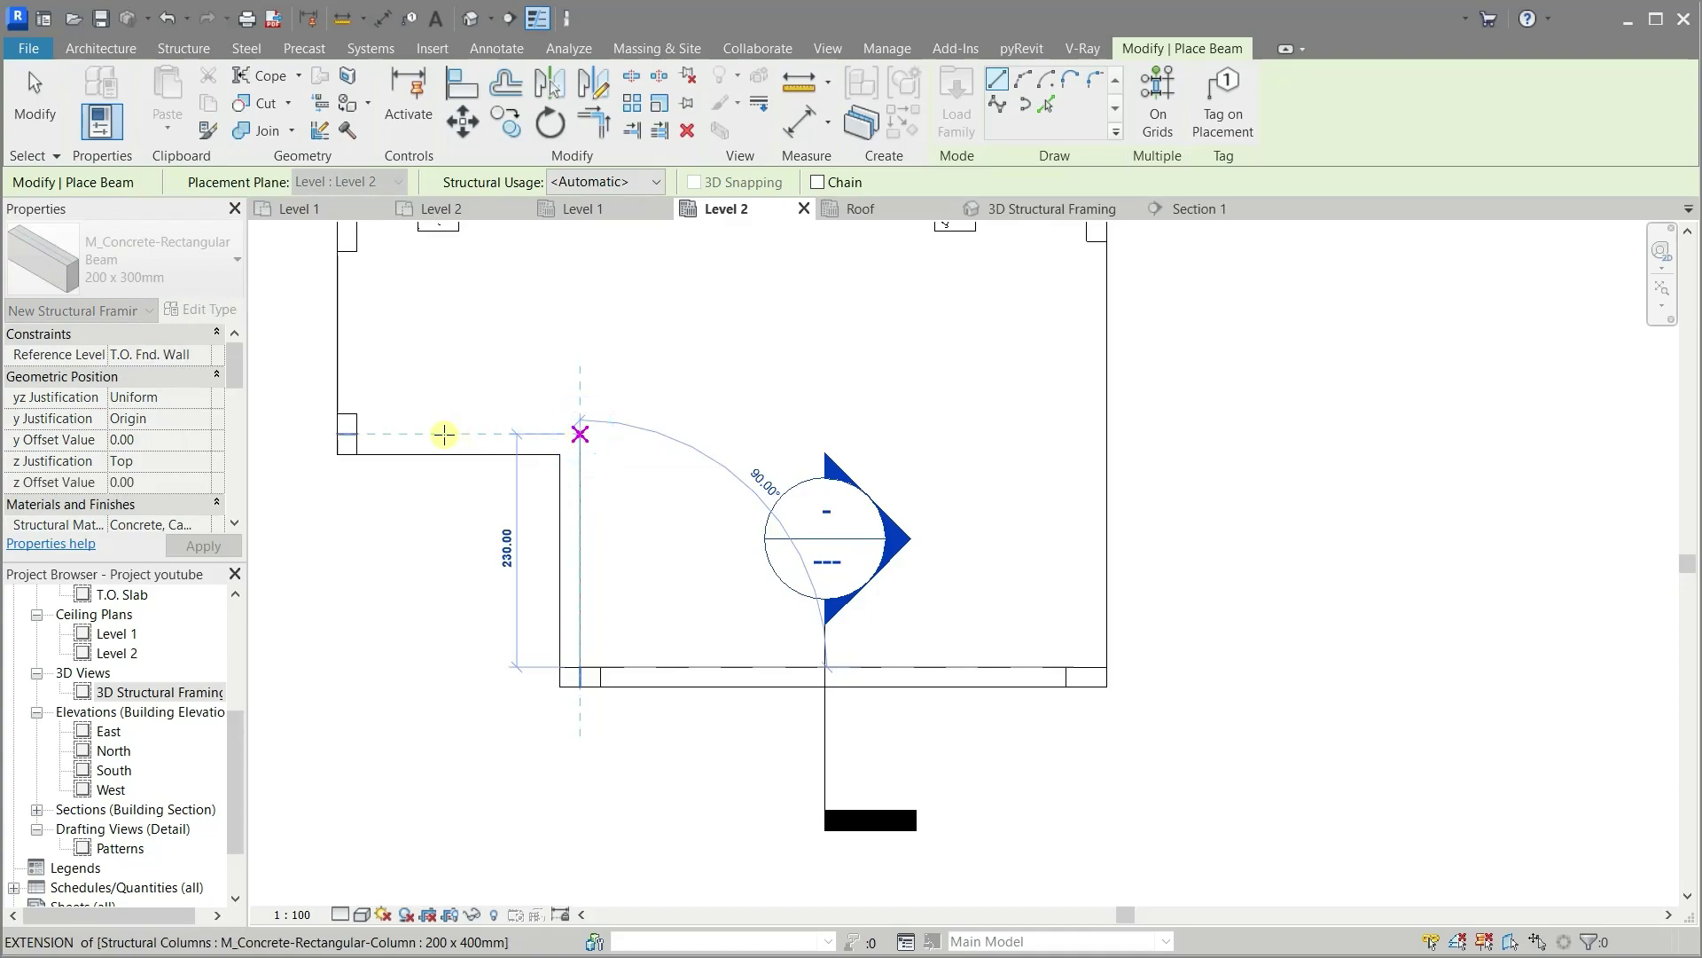
pyautogui.click(358, 434)
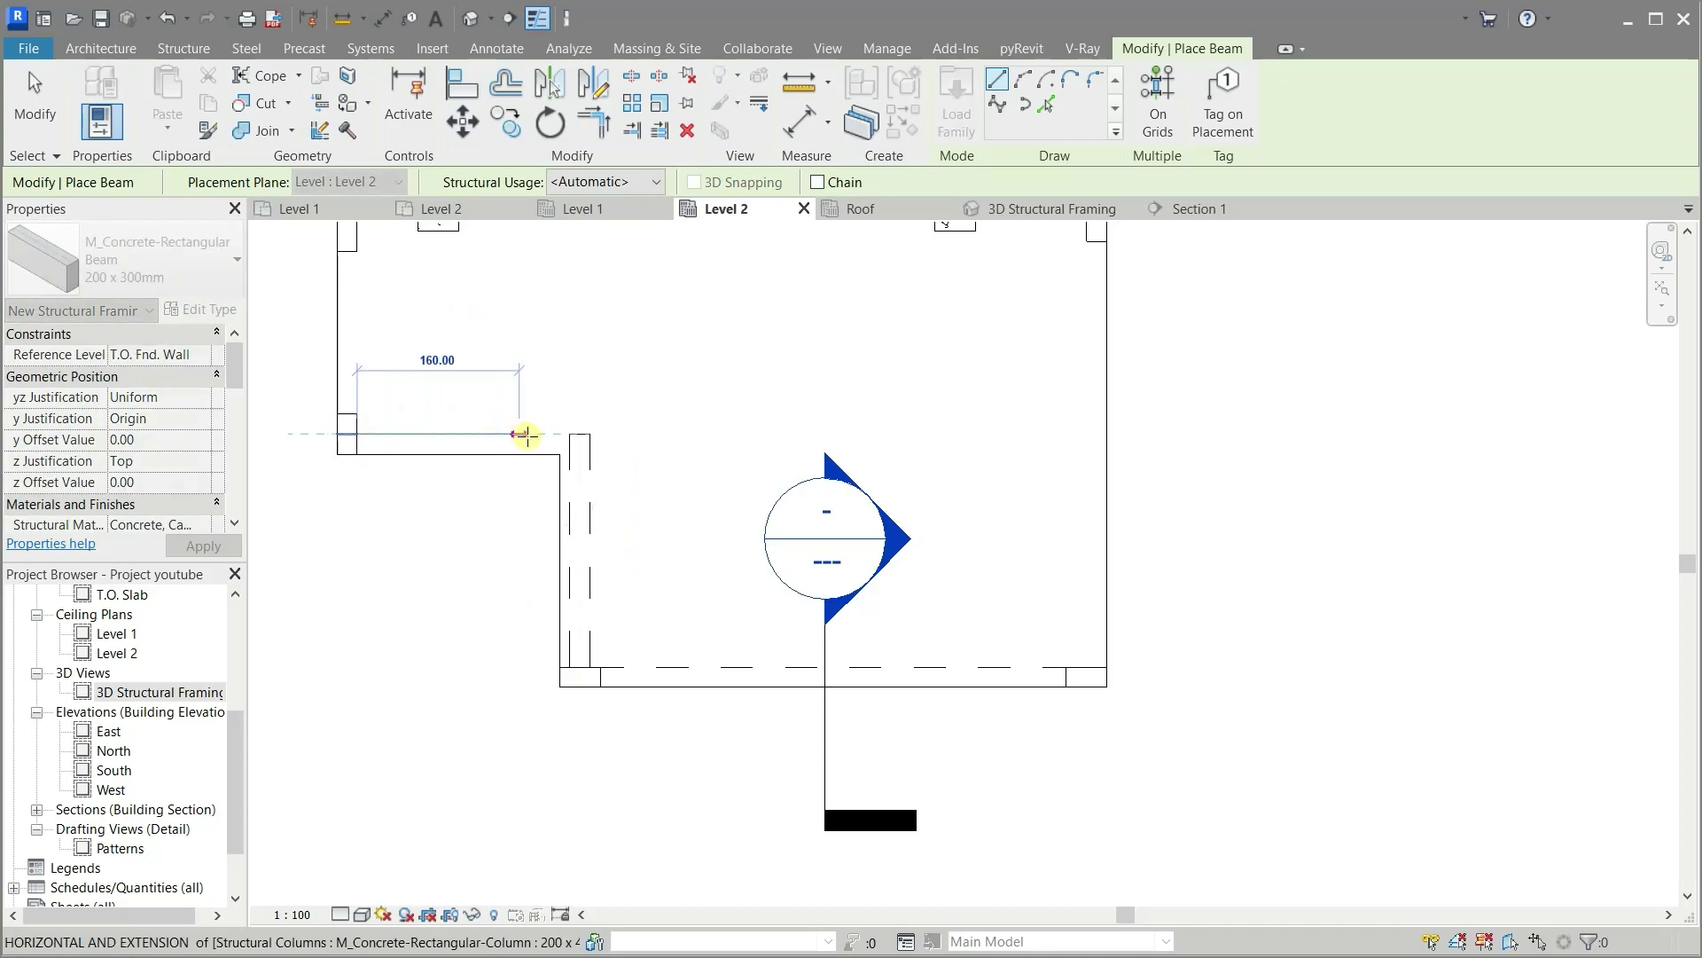
pyautogui.click(395, 521)
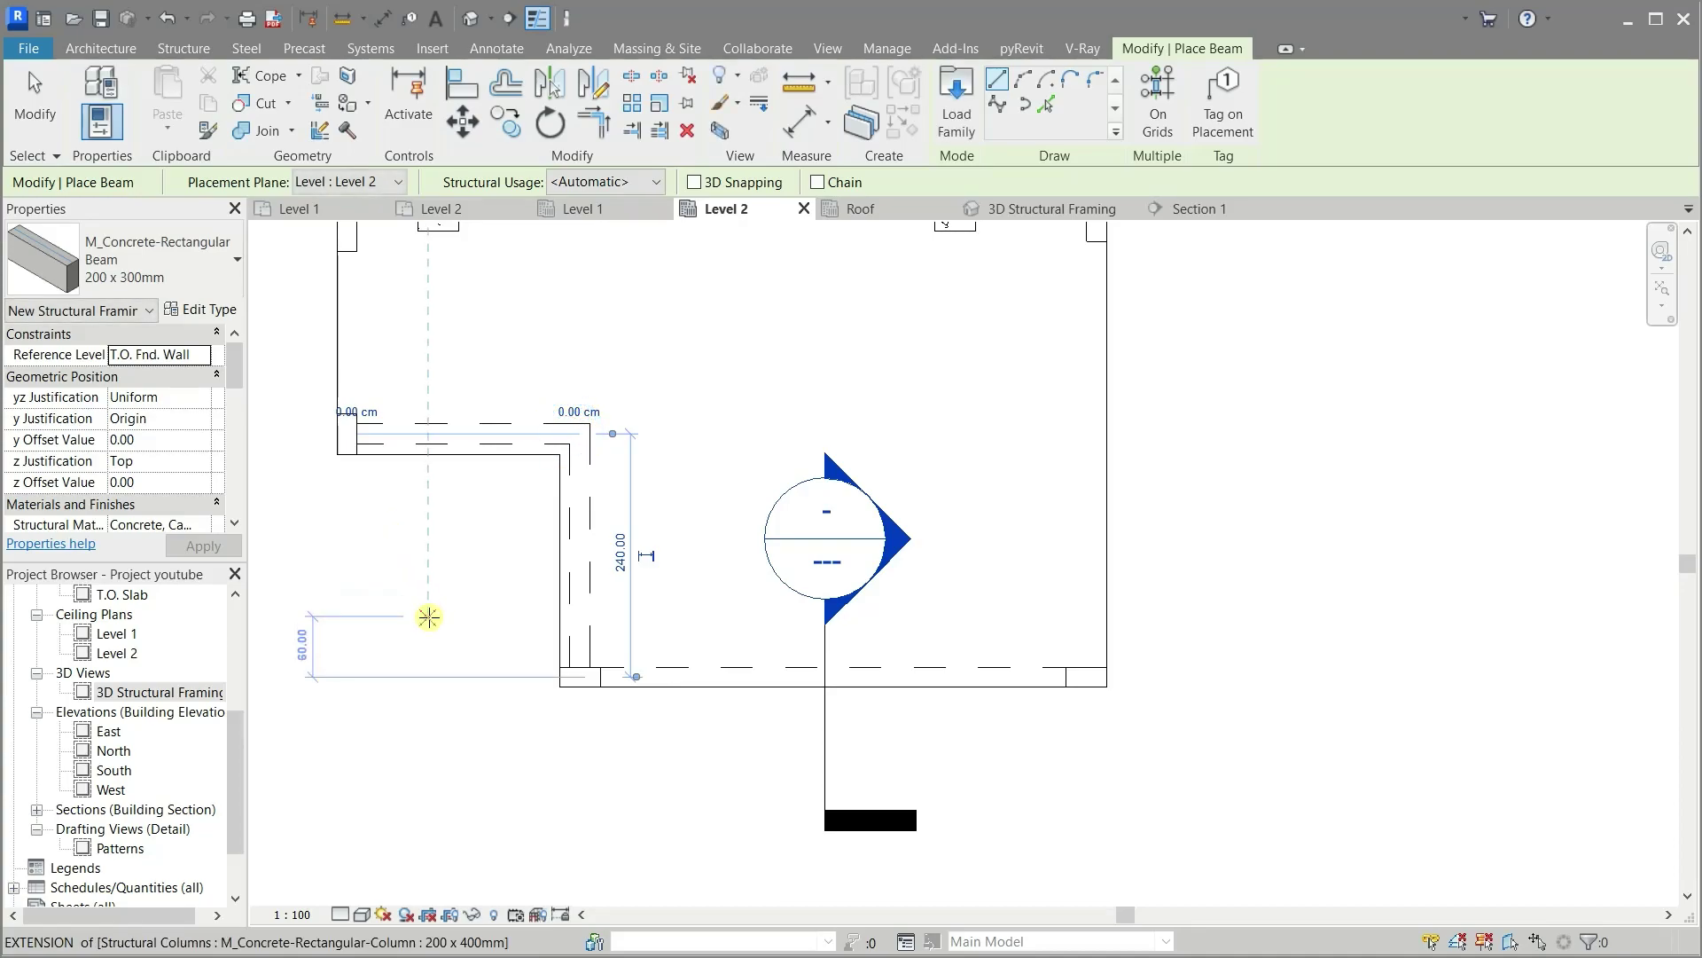
pyautogui.scroll(-2, 541, 772)
pyautogui.scroll(2, 393, 513)
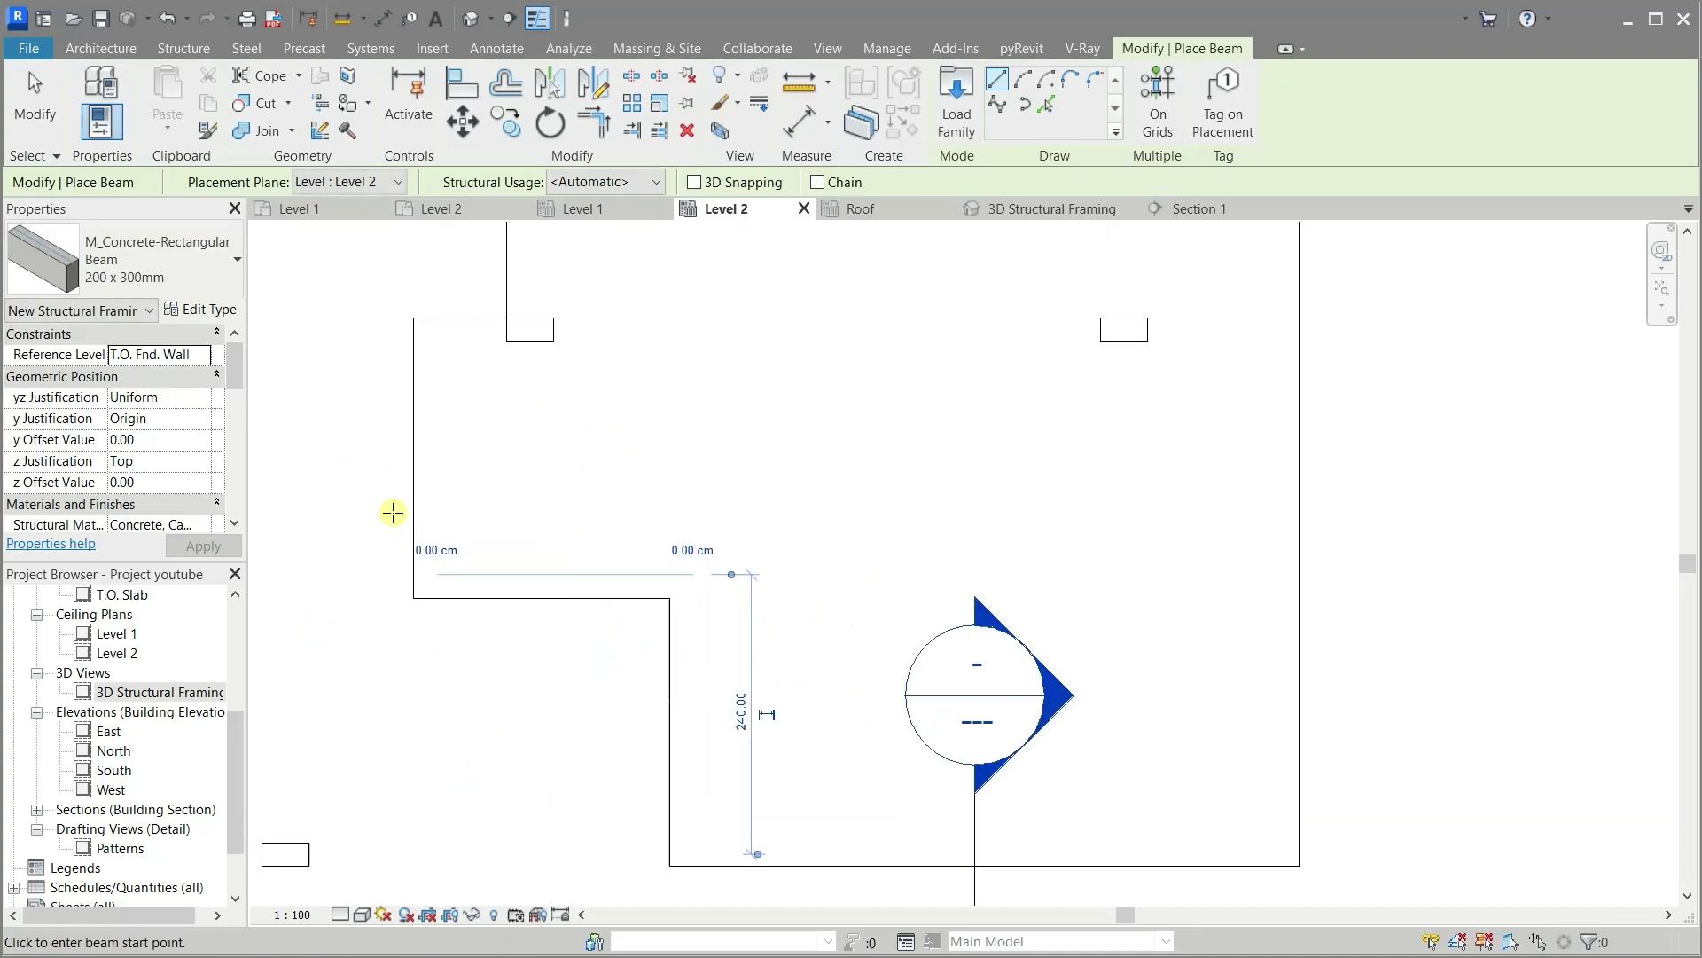
pyautogui.scroll(2, 587, 499)
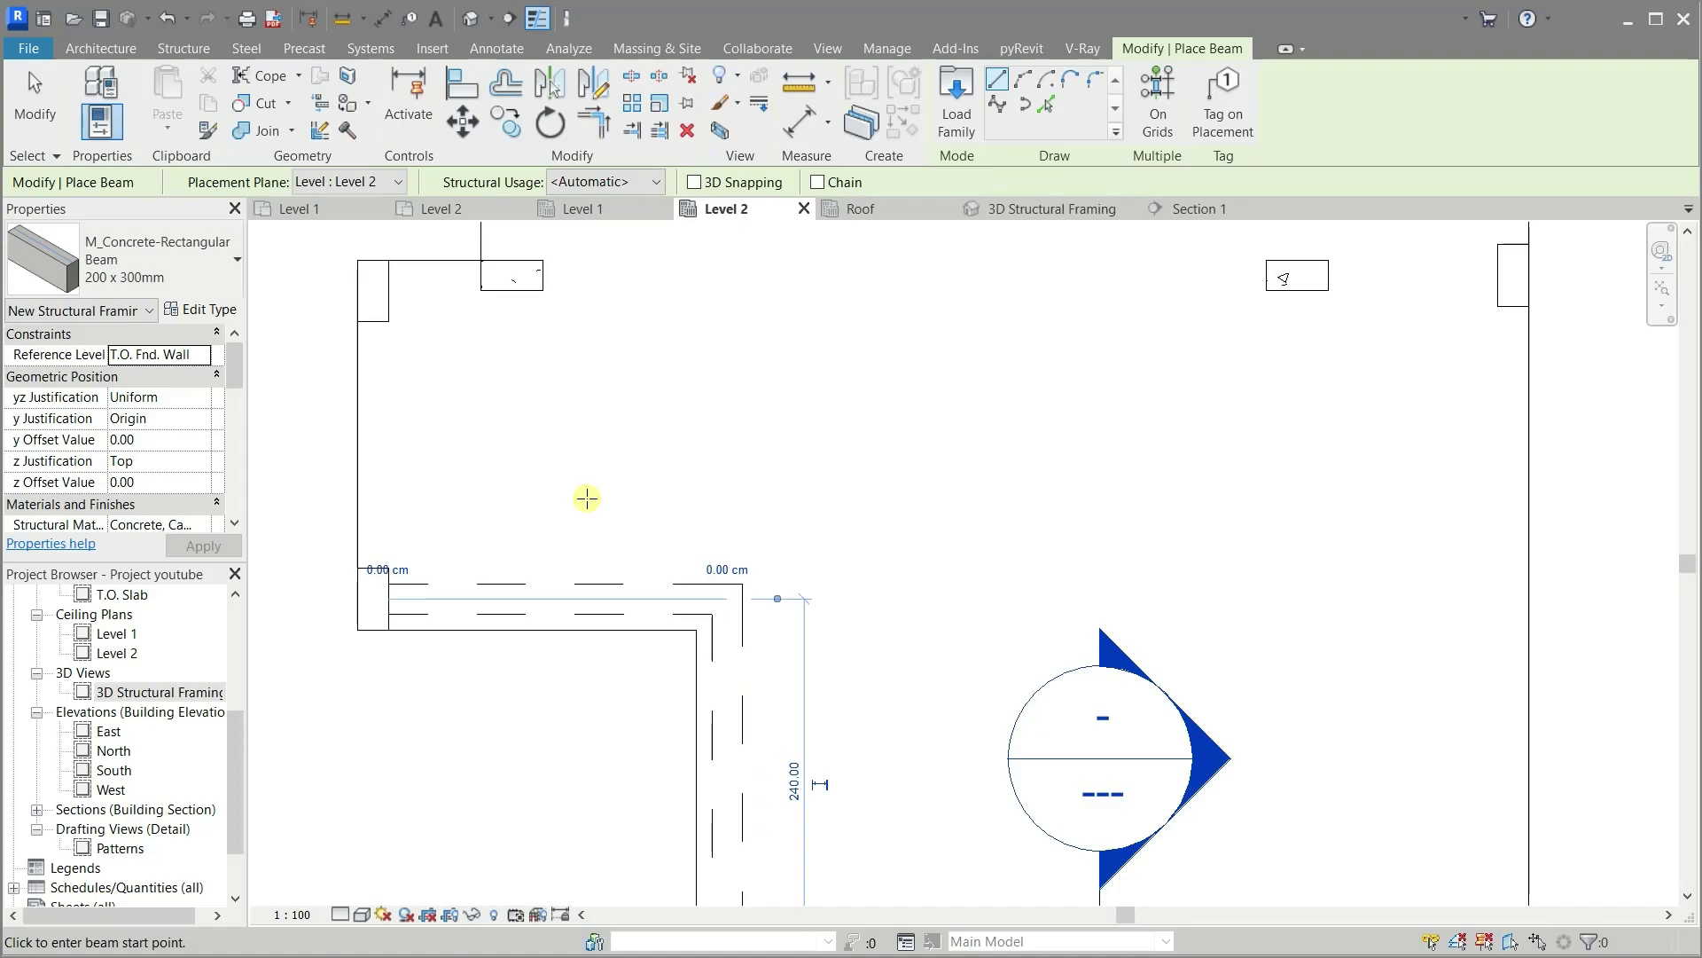
pyautogui.press('Escape')
pyautogui.press('Escape')
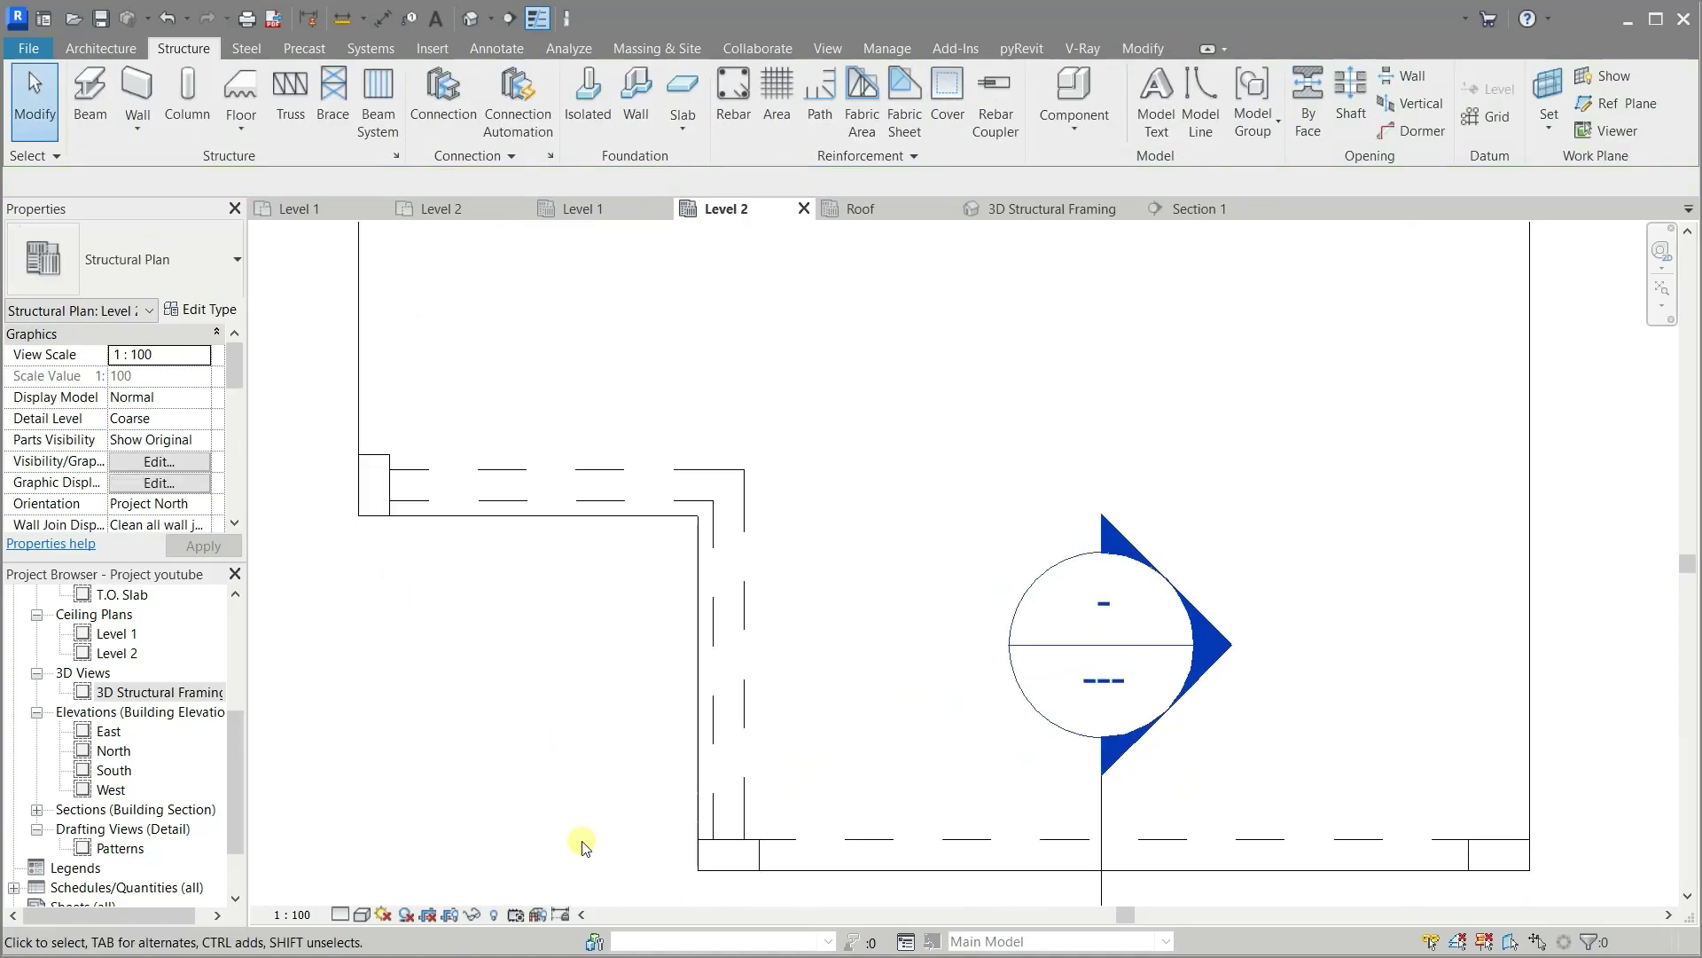
# Move the vertical corner beam from its endpoint onto the column's edge corner
pyautogui.click(712, 796)
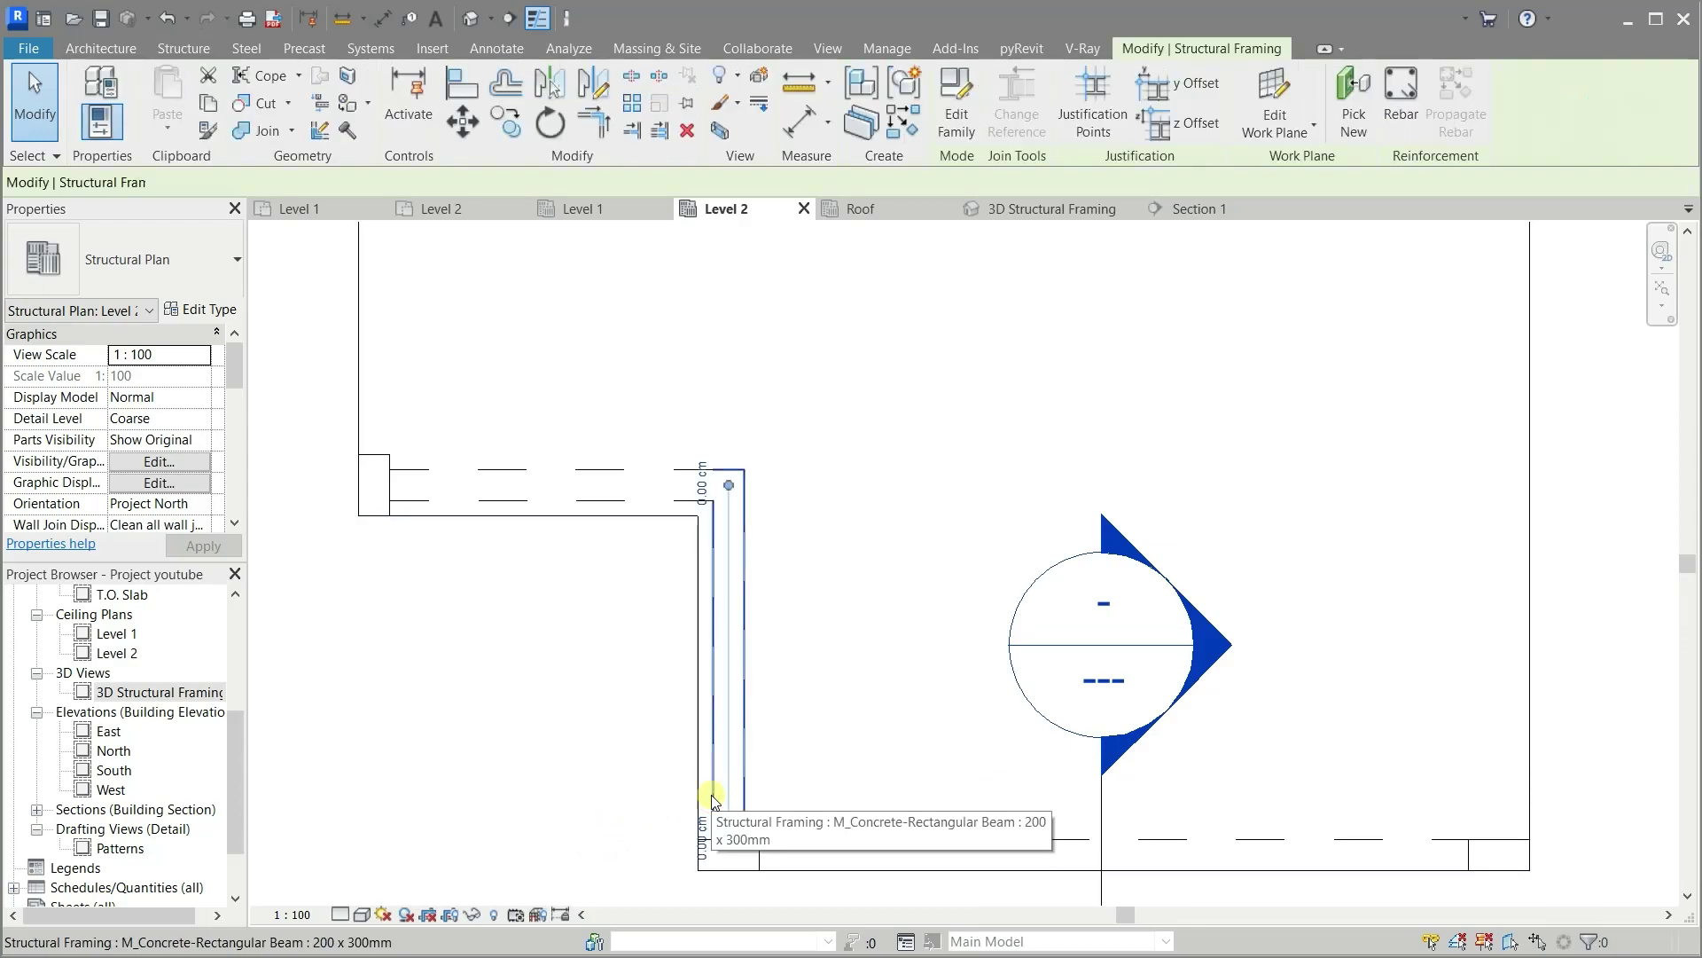
pyautogui.click(462, 125)
pyautogui.scroll(5, 683, 862)
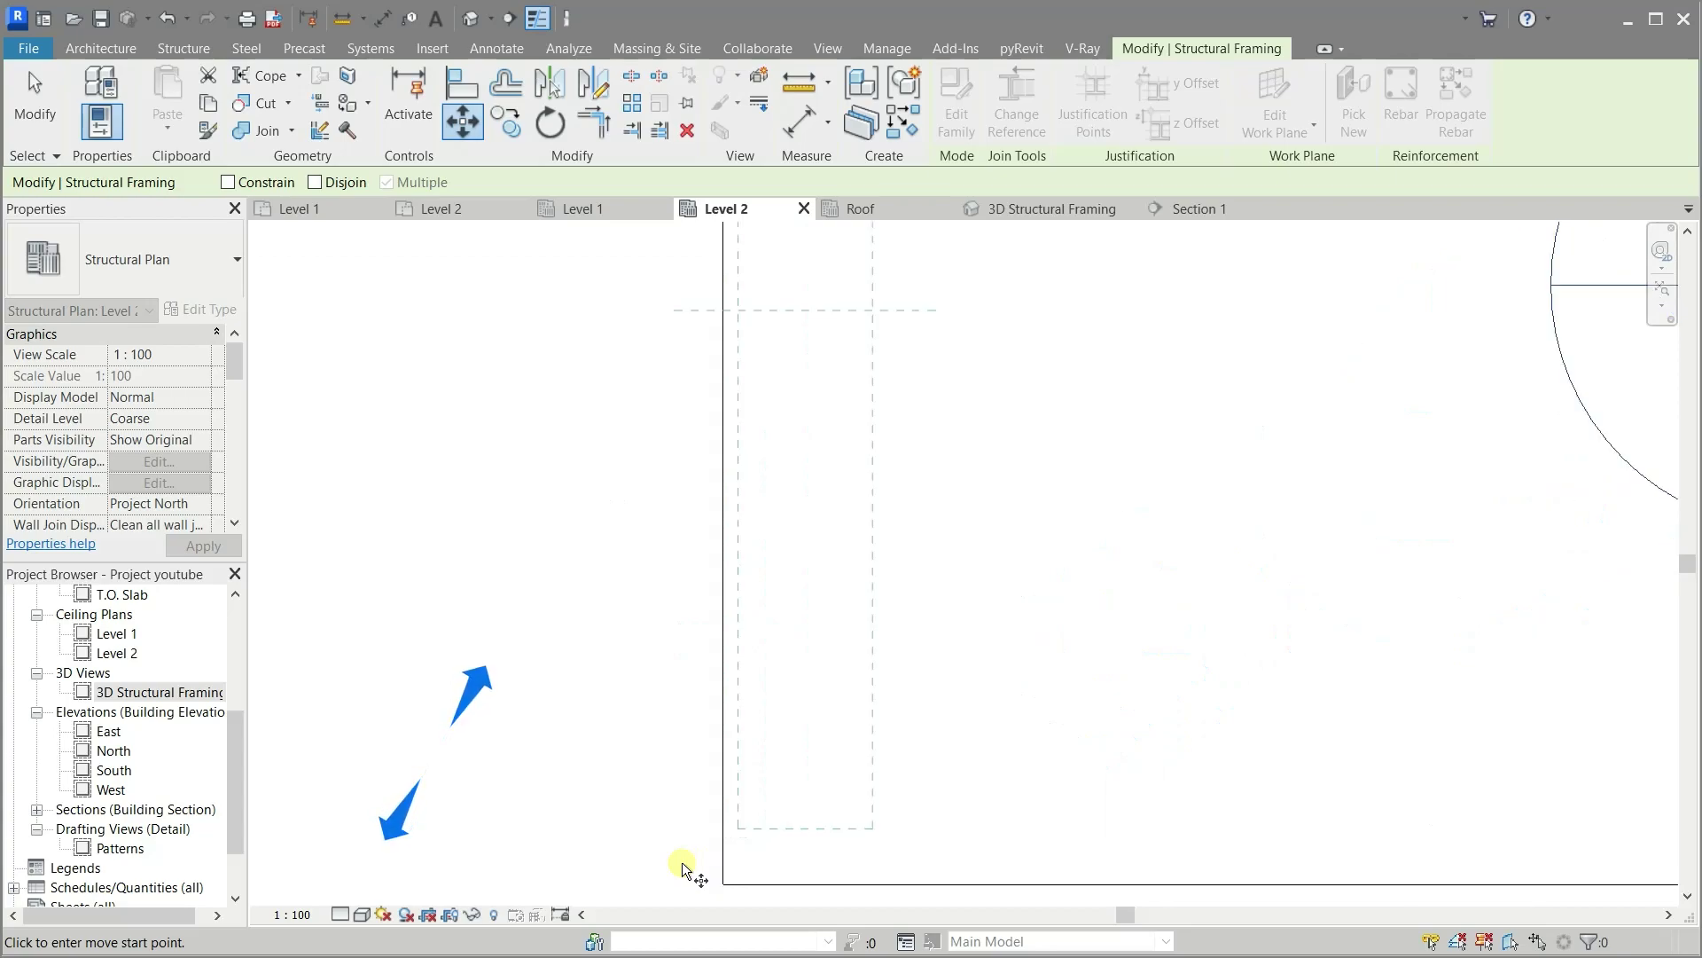
pyautogui.scroll(2, 683, 865)
pyautogui.click(792, 782)
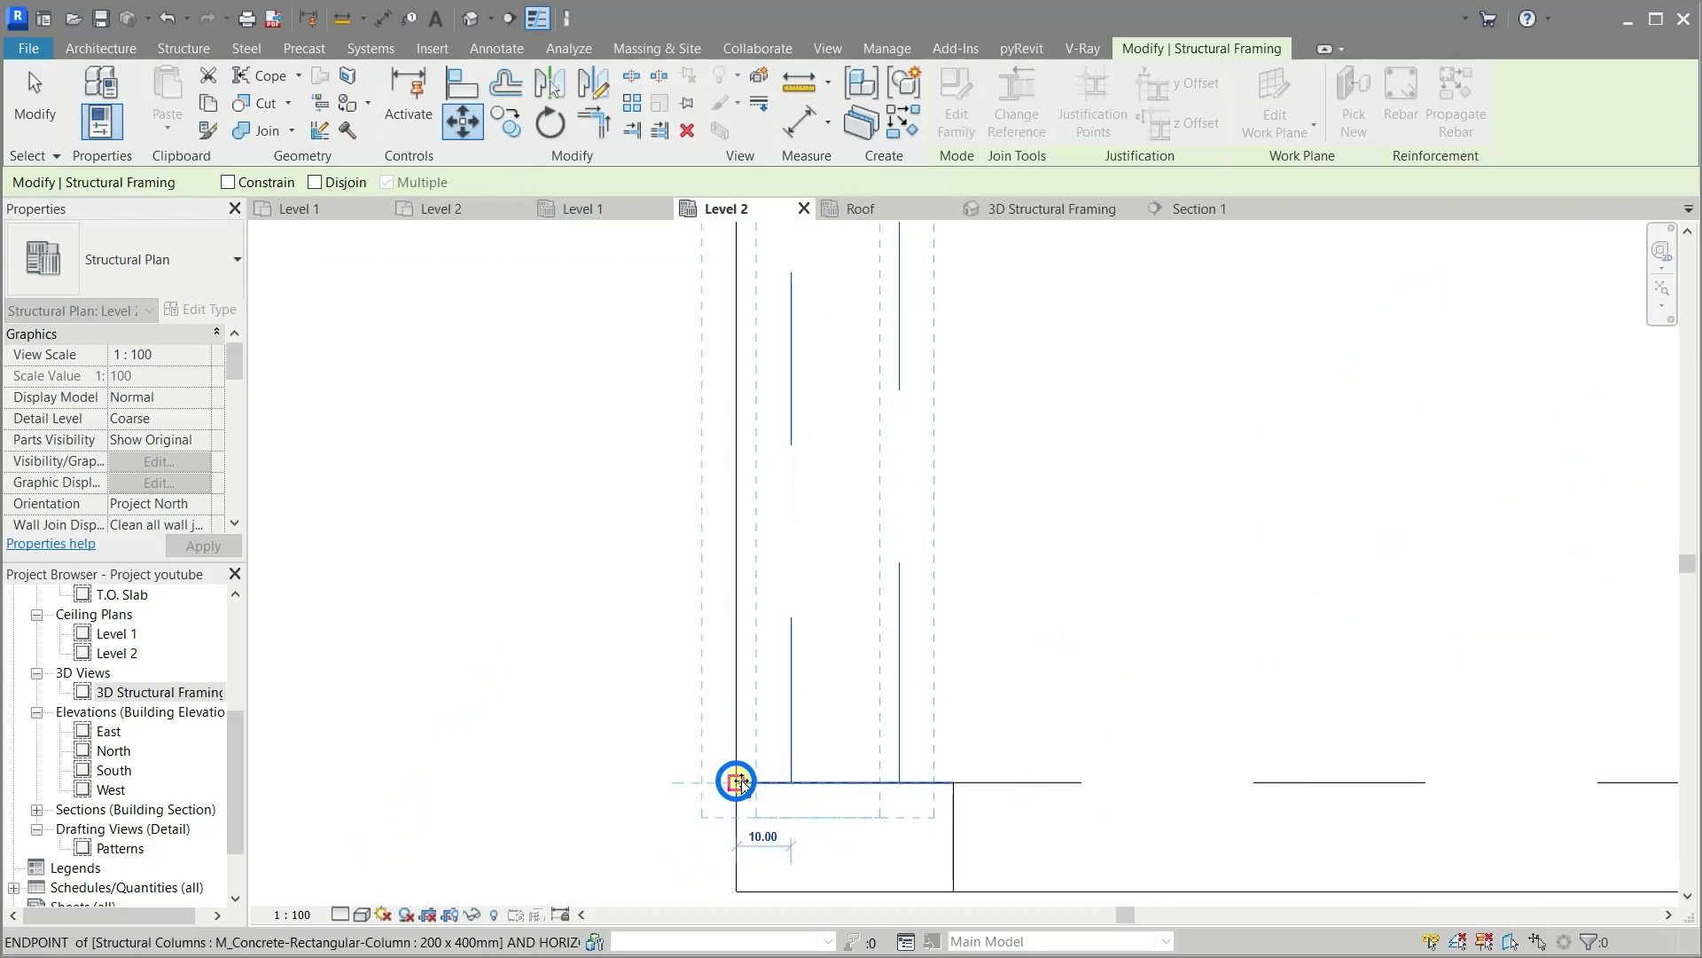
pyautogui.click(811, 853)
pyautogui.scroll(2, 824, 874)
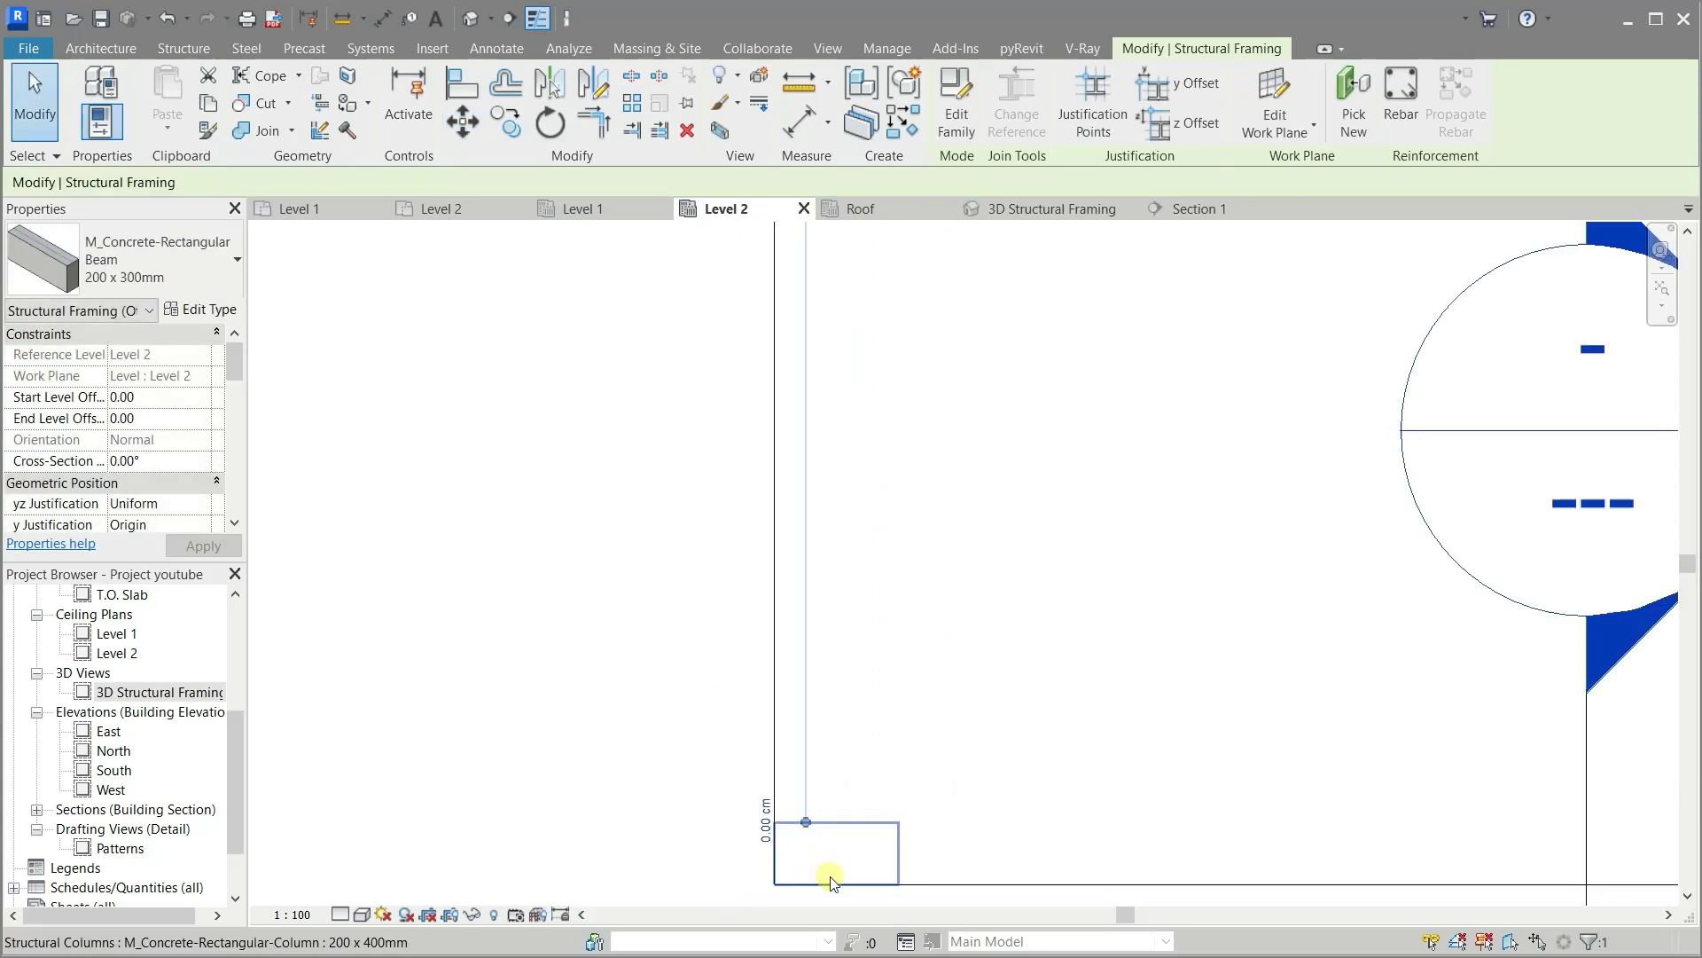
pyautogui.scroll(2, 753, 709)
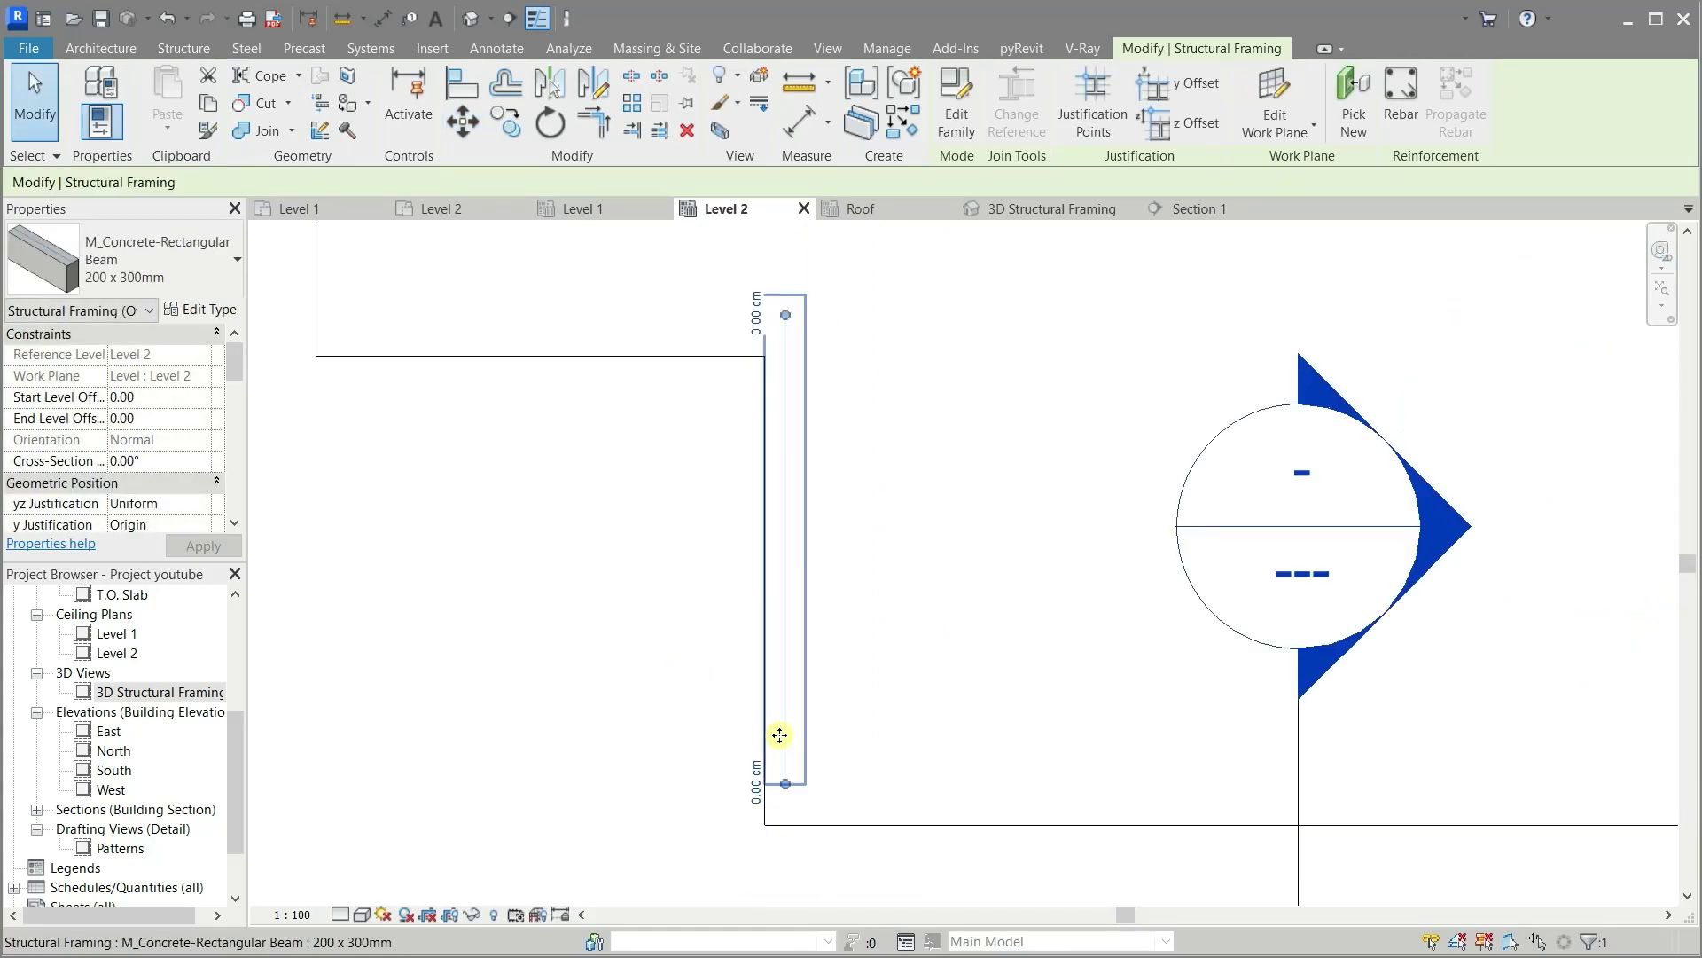
# Move the top horizontal beam onto the wall corner, then close the Section 1 view
pyautogui.click(562, 349)
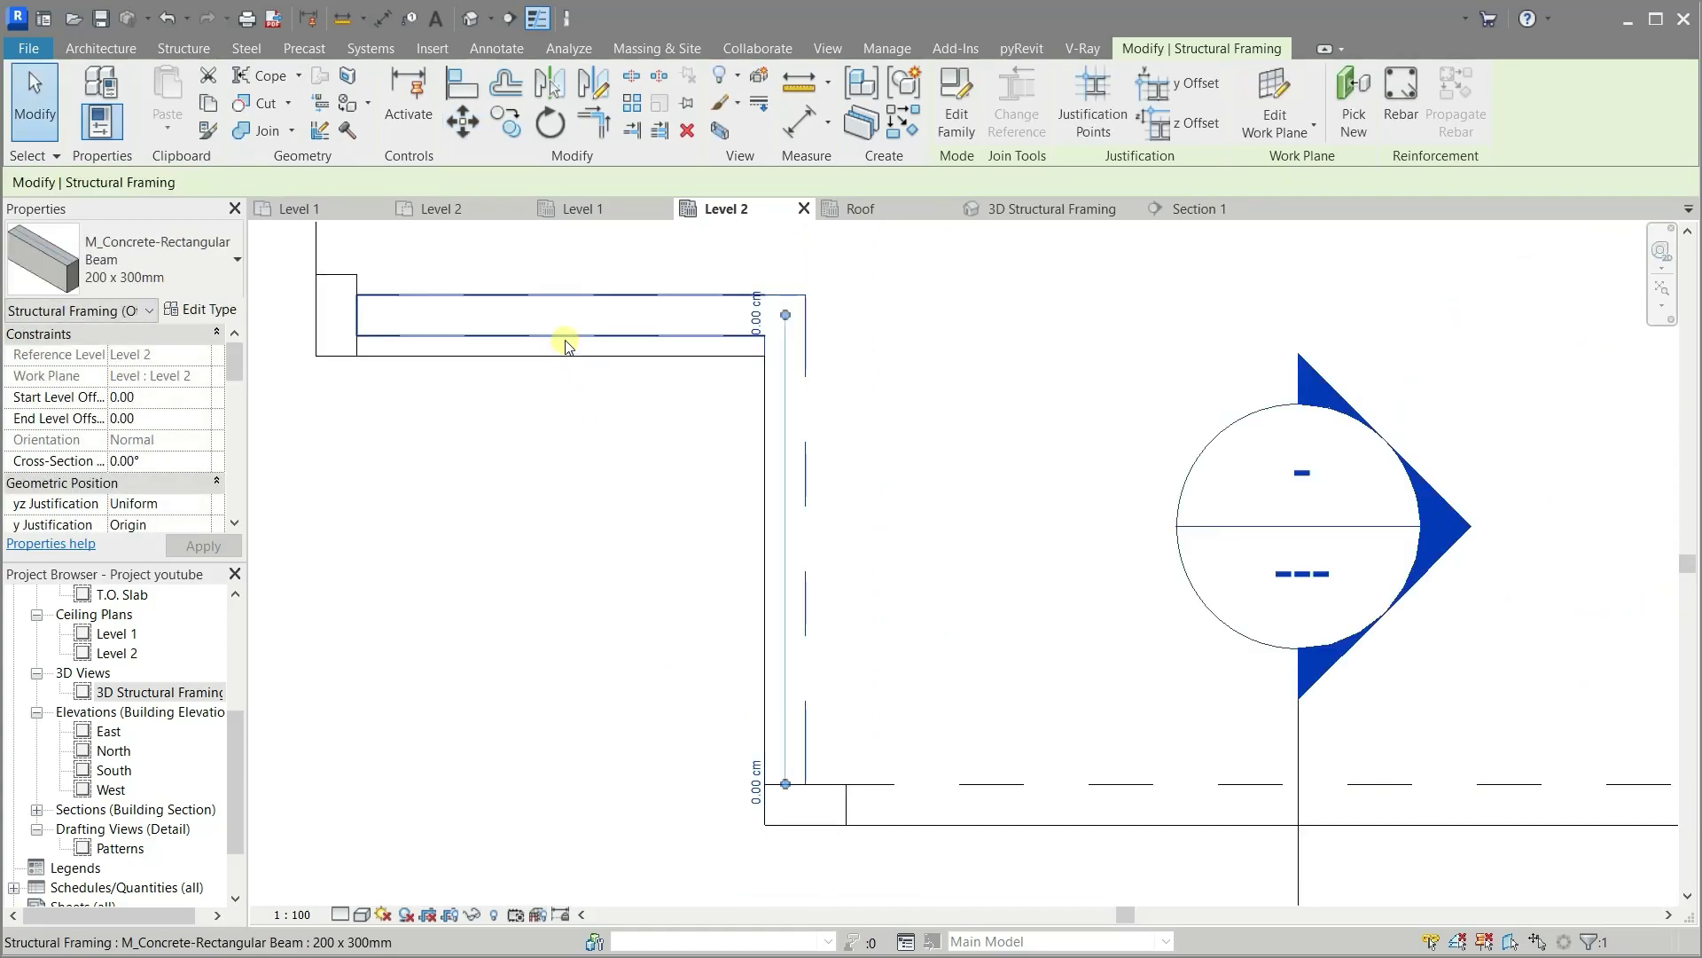
pyautogui.click(452, 124)
pyautogui.click(358, 337)
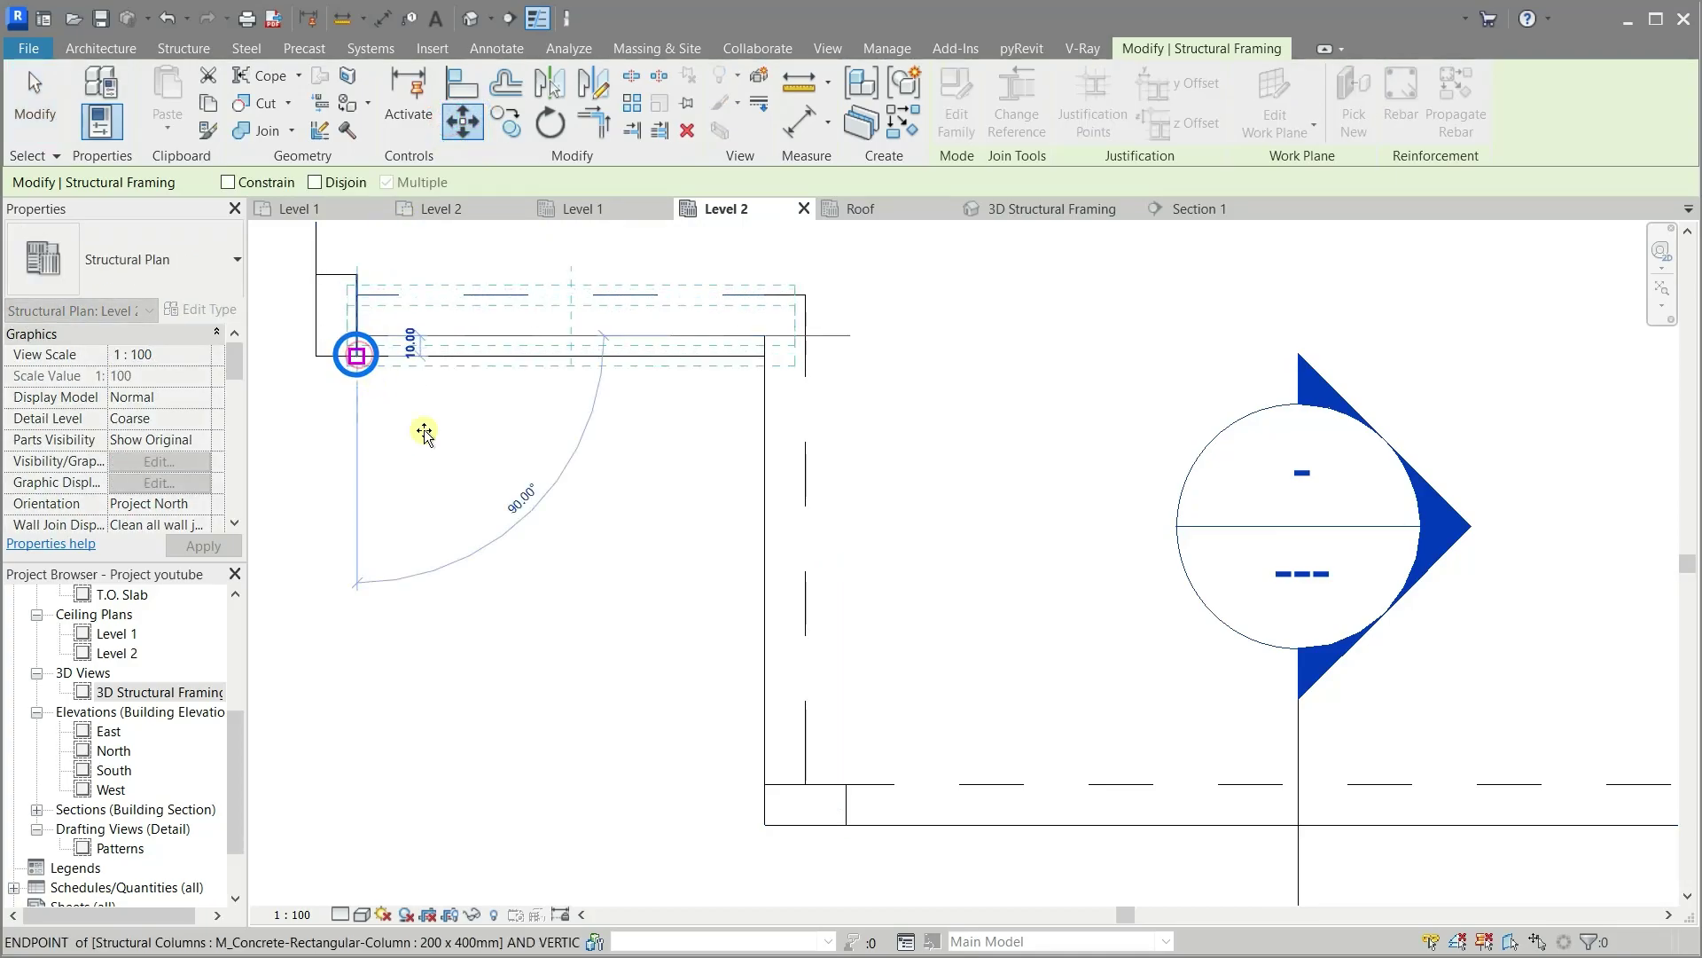
pyautogui.click(551, 606)
pyautogui.click(551, 606)
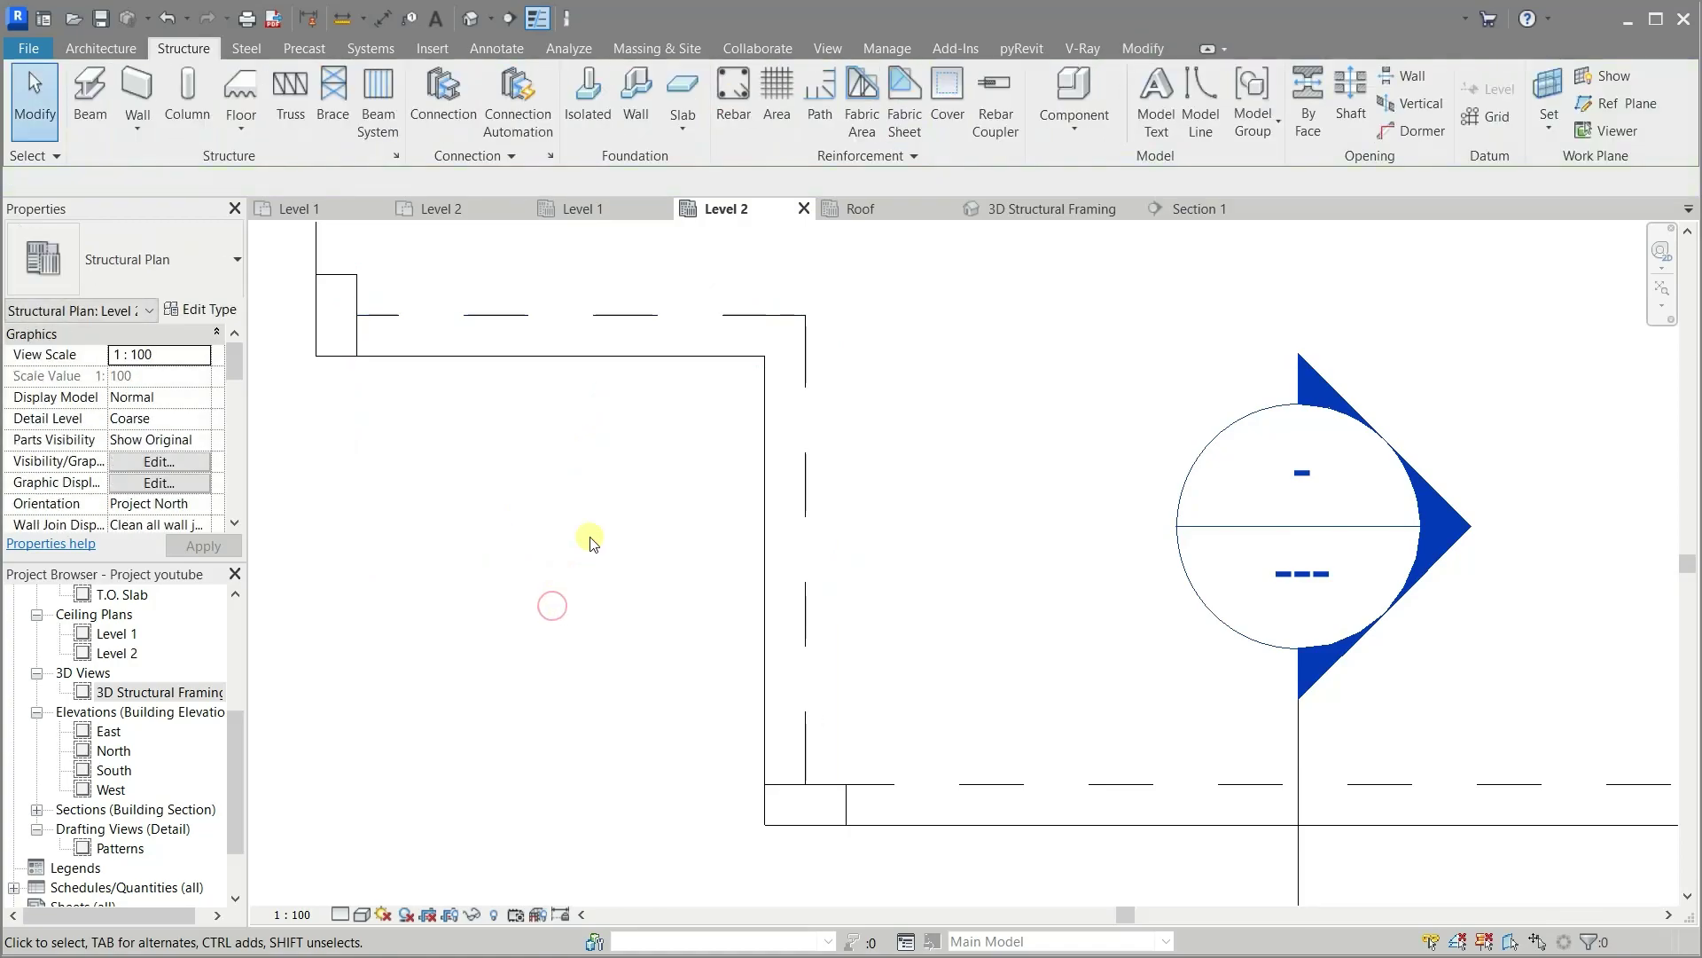
pyautogui.click(1222, 212)
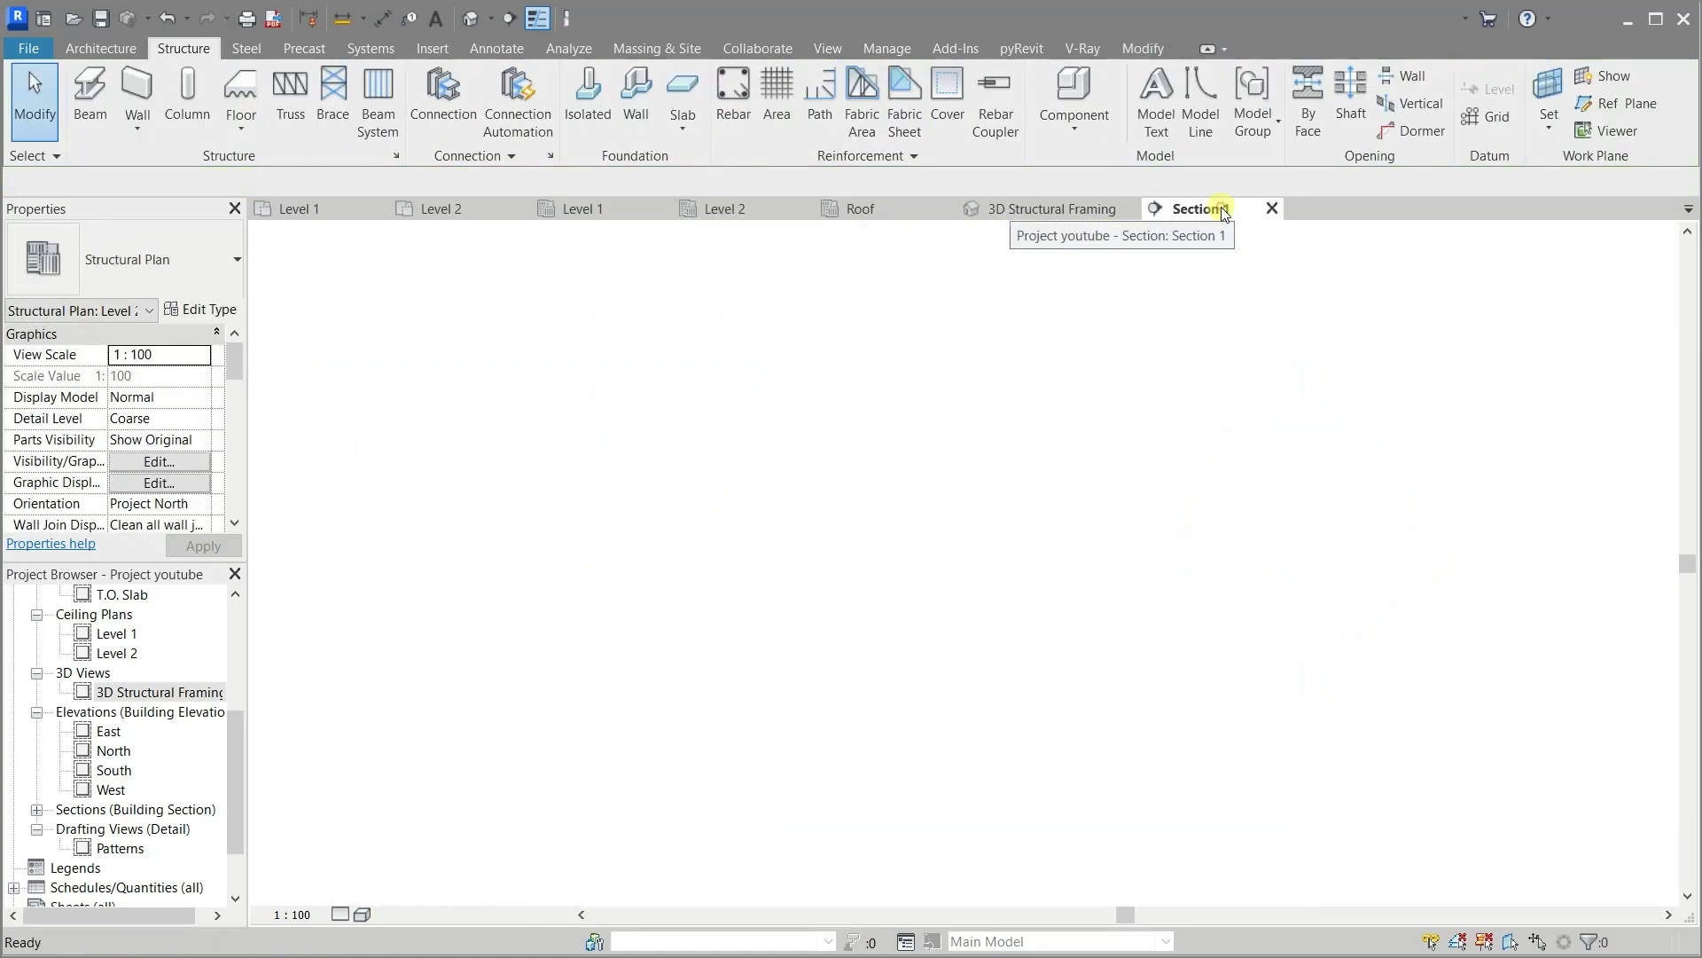
pyautogui.click(1272, 209)
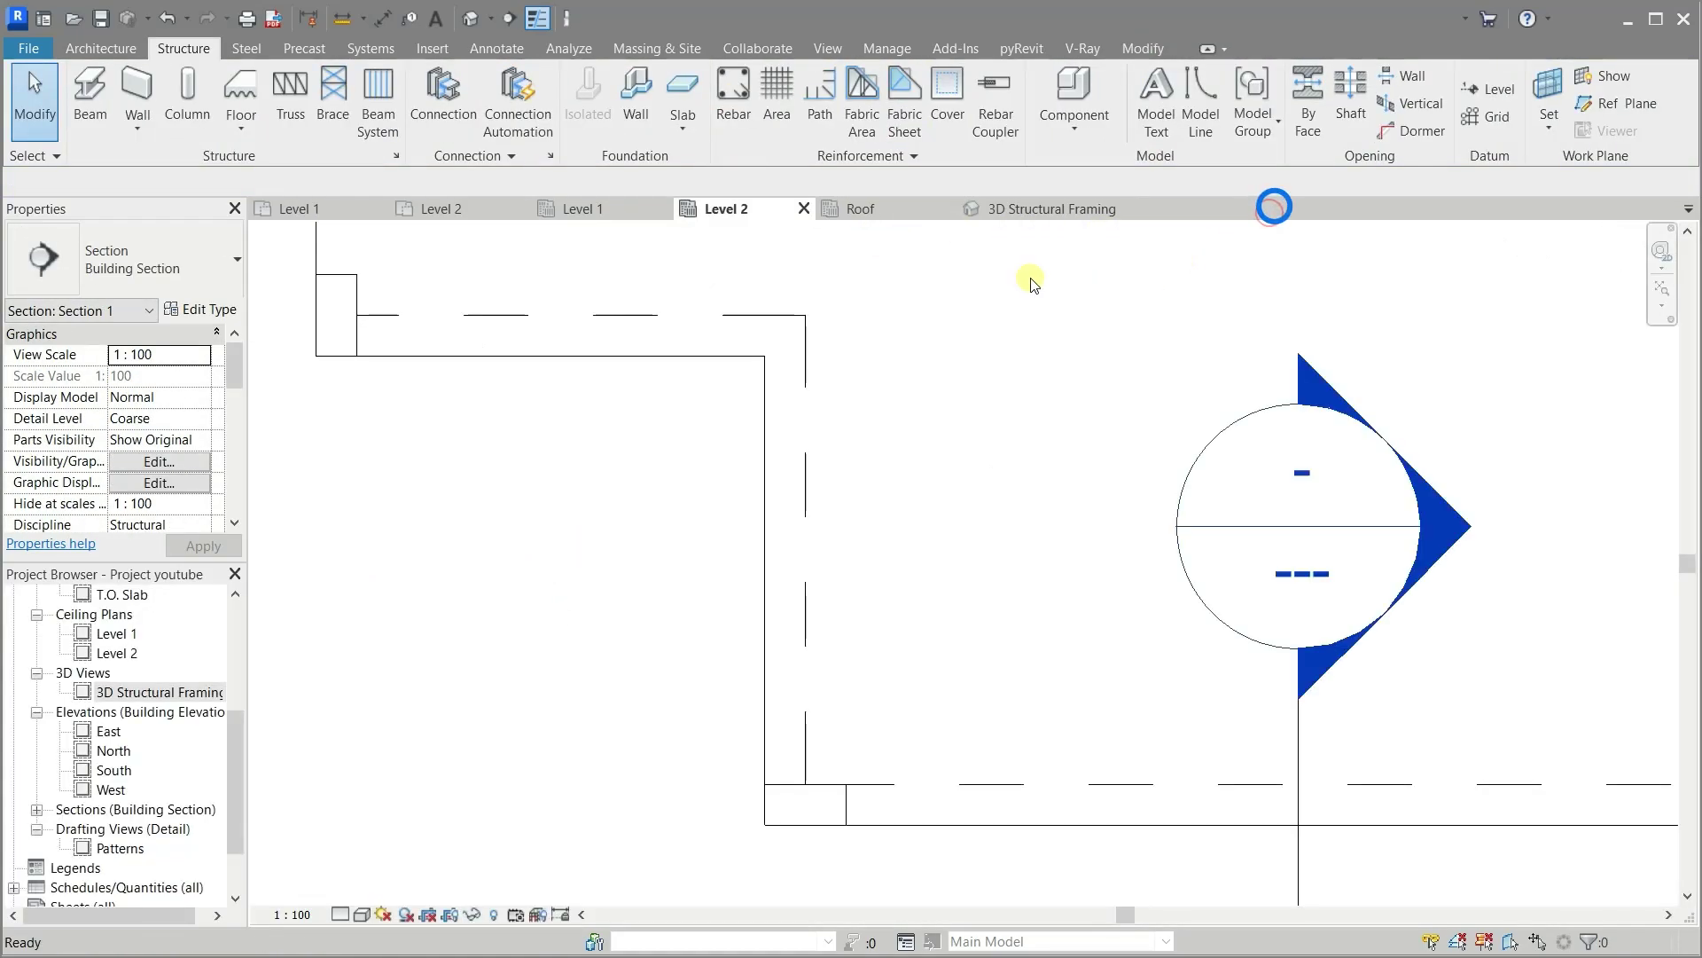
pyautogui.click(1020, 210)
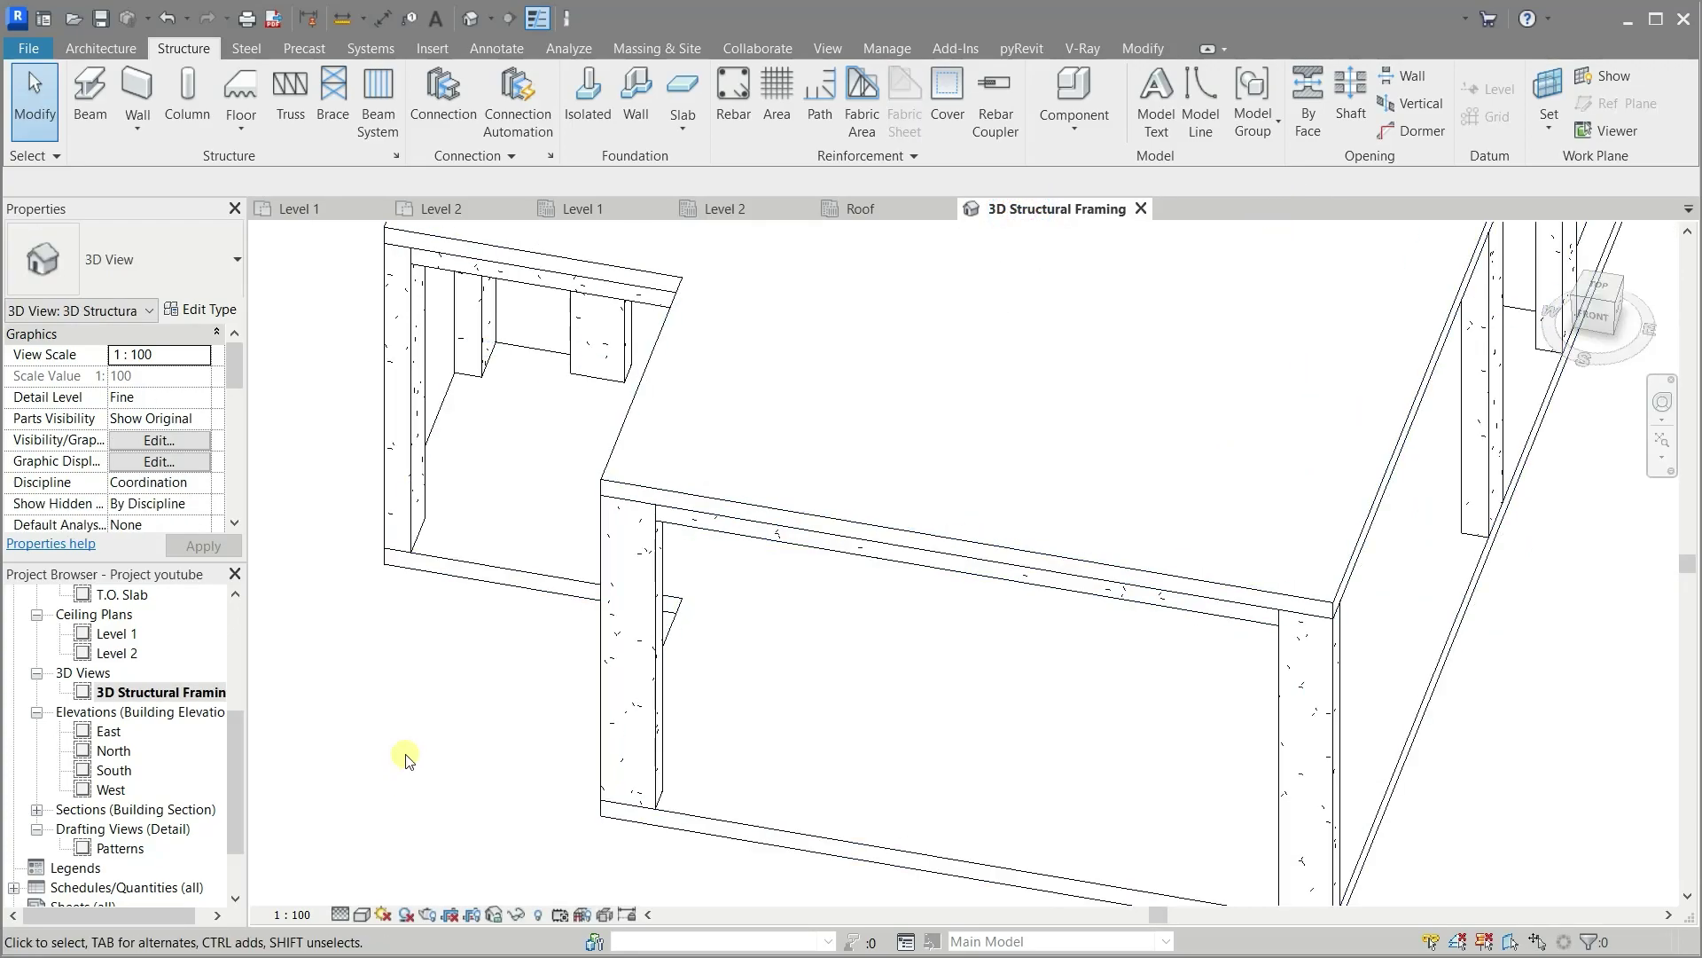
pyautogui.moveTo(399, 741)
pyautogui.keyDown('shift'); pyautogui.mouseDown(button='middle')
pyautogui.moveTo(530, 705)
pyautogui.moveTo(621, 647)
pyautogui.mouseUp(button='middle'); pyautogui.keyUp('shift')
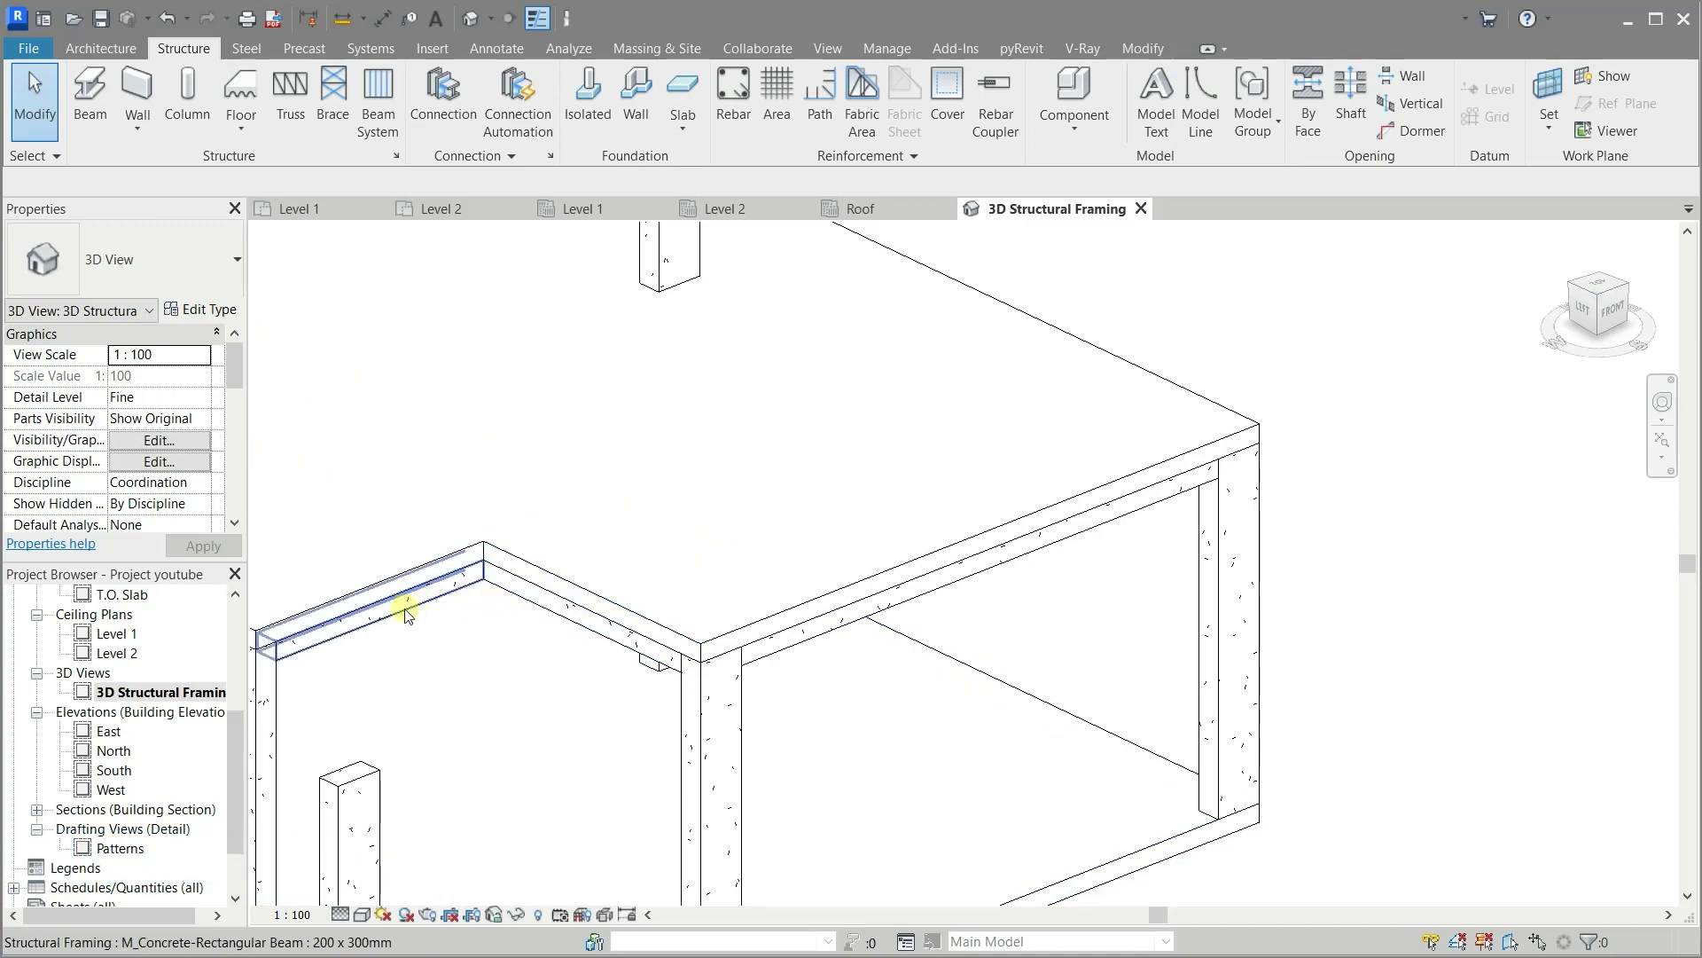
pyautogui.click(748, 204)
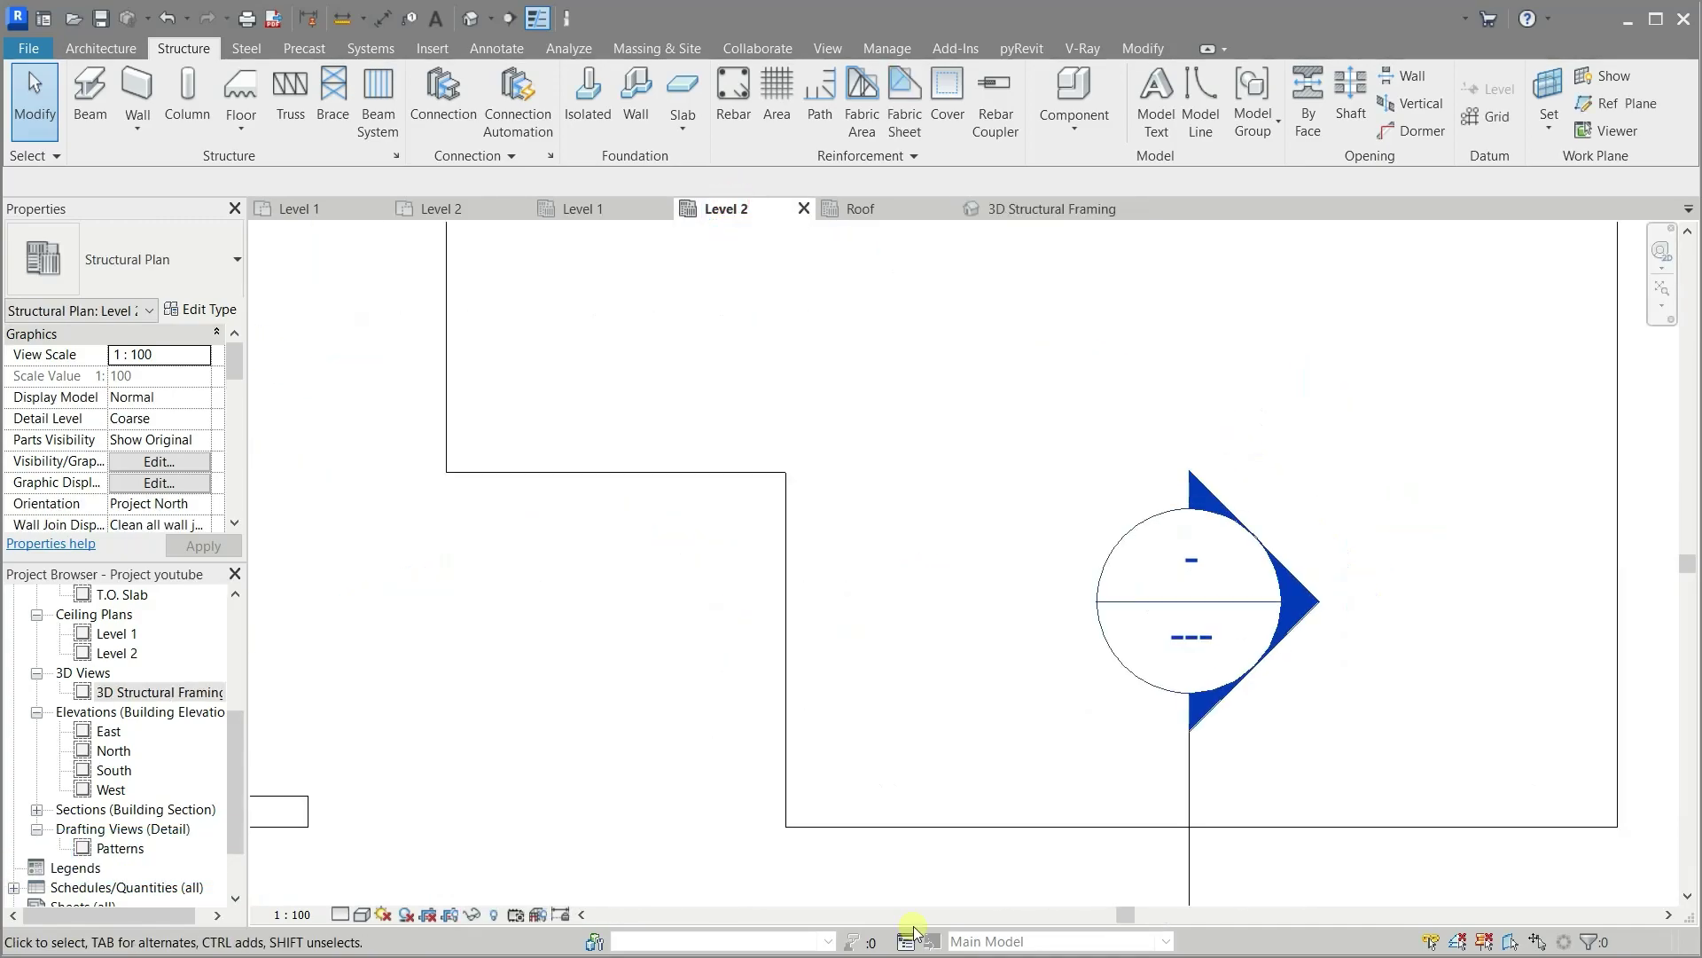
pyautogui.scroll(-2, 834, 874)
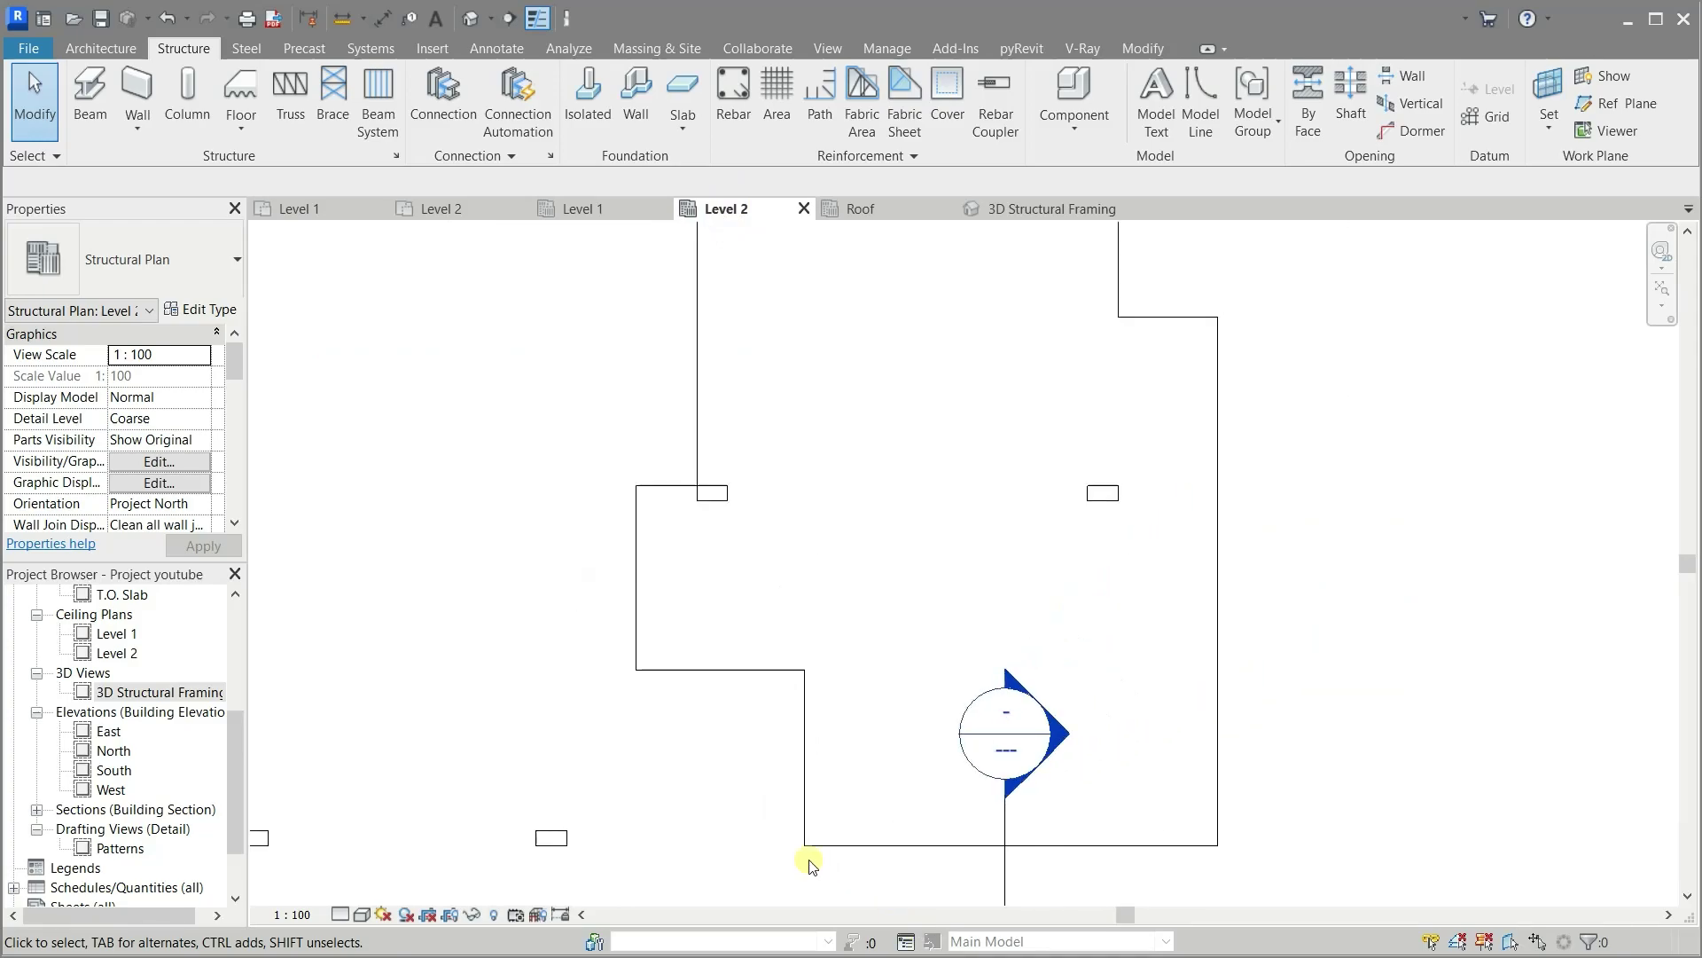
pyautogui.scroll(-1, 745, 627)
pyautogui.scroll(-1, 747, 606)
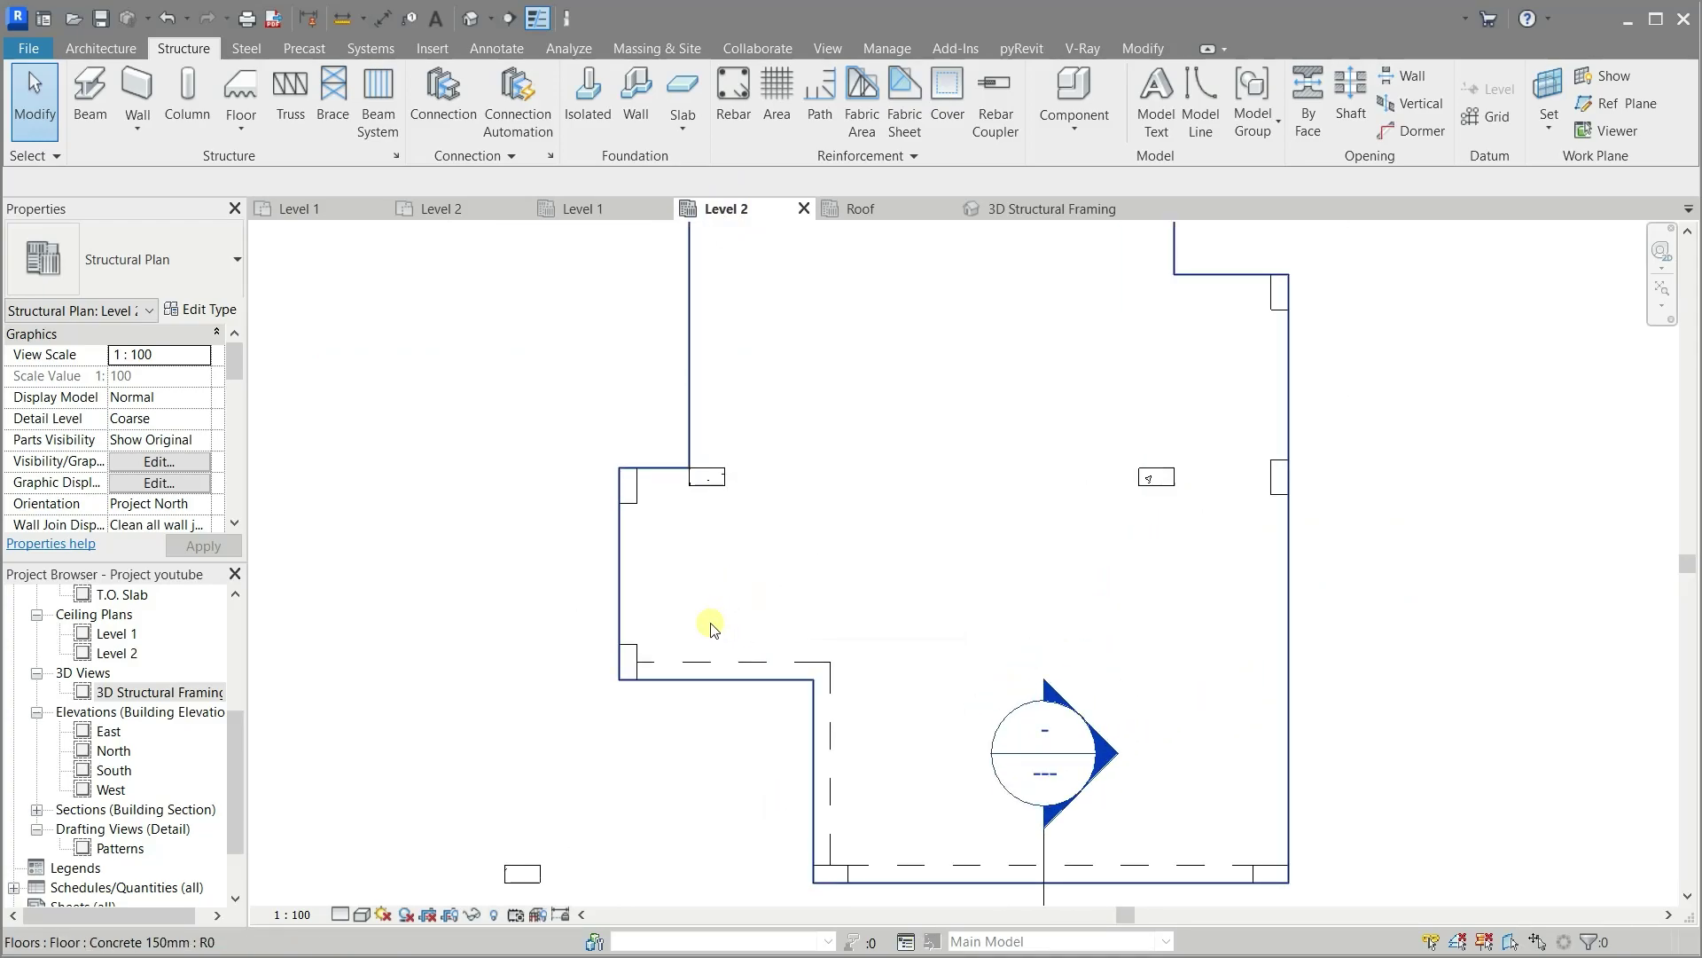
# Create a similar beam along the upper wall from the column corner to the right wall
pyautogui.click(692, 663)
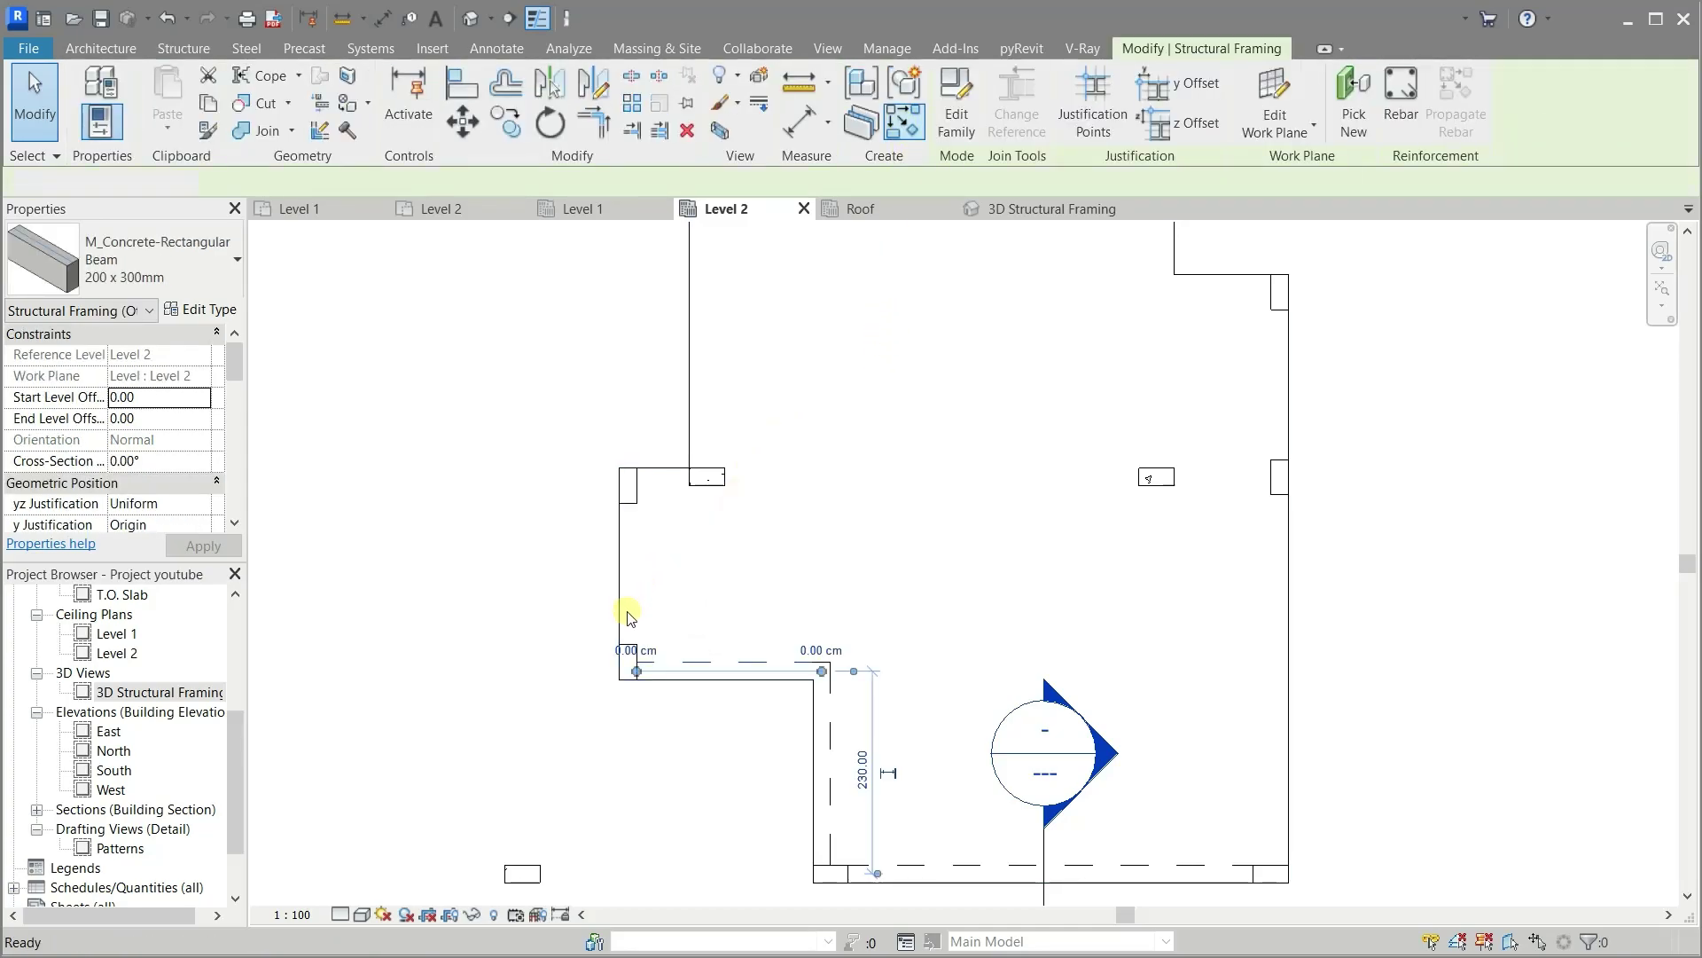
pyautogui.press('c')
pyautogui.press('s')
pyautogui.scroll(3, 646, 458)
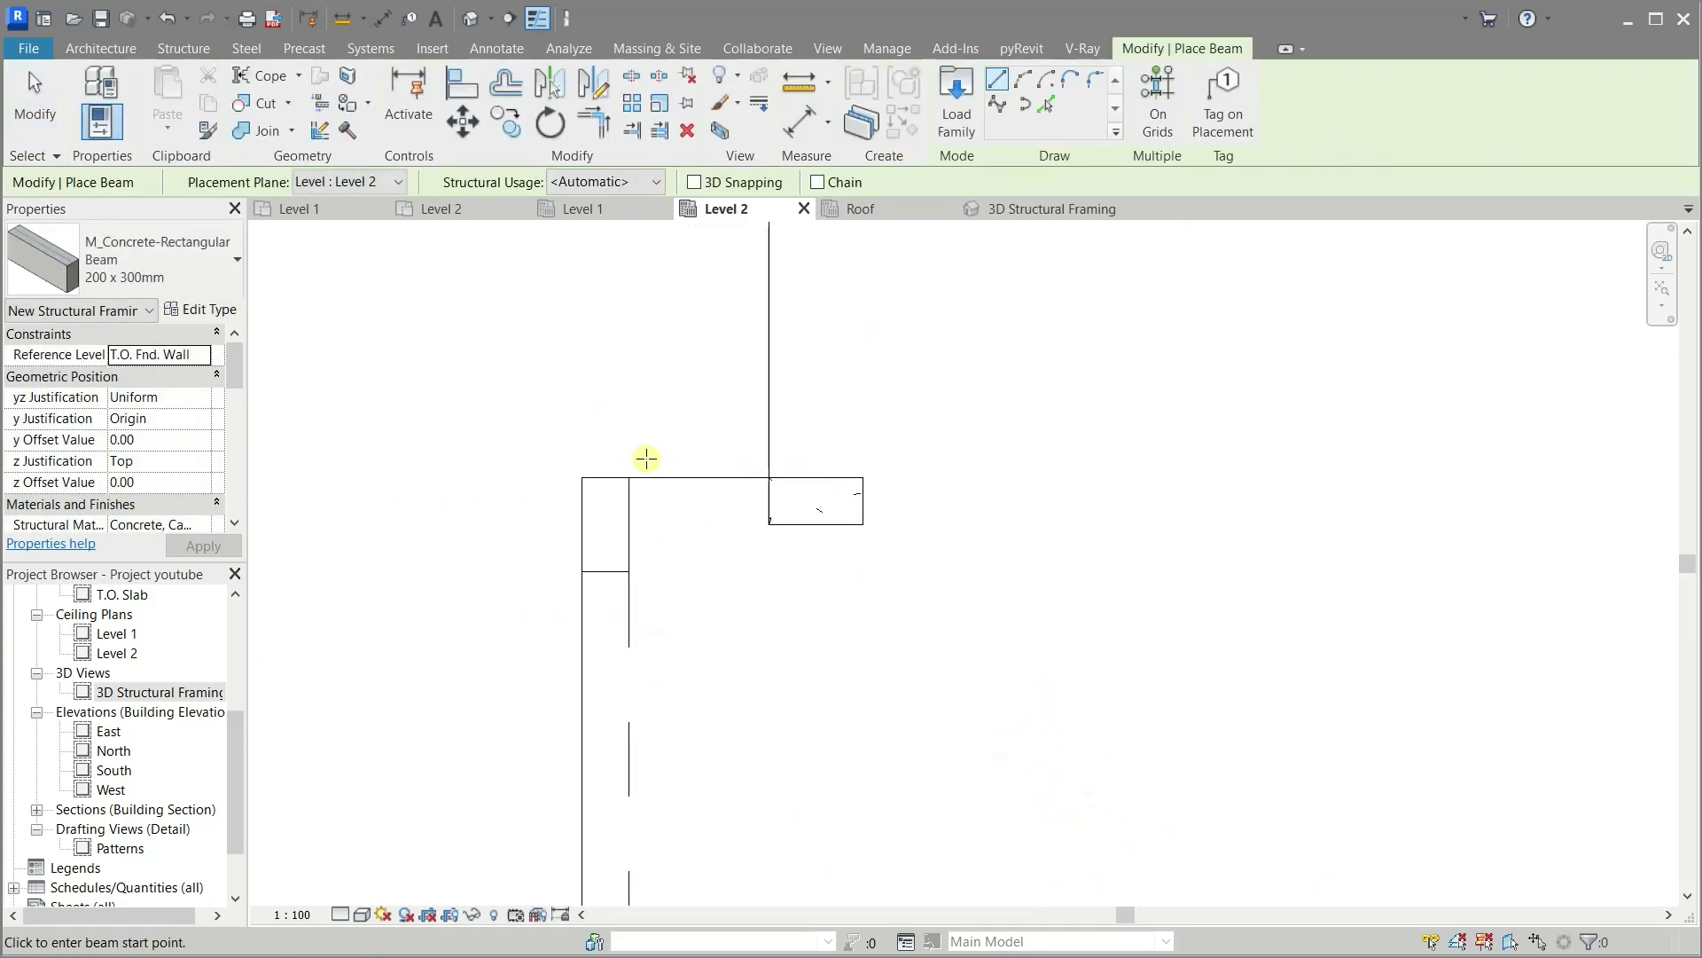
pyautogui.click(769, 500)
pyautogui.scroll(-2, 772, 510)
pyautogui.click(1369, 525)
pyautogui.press('Escape')
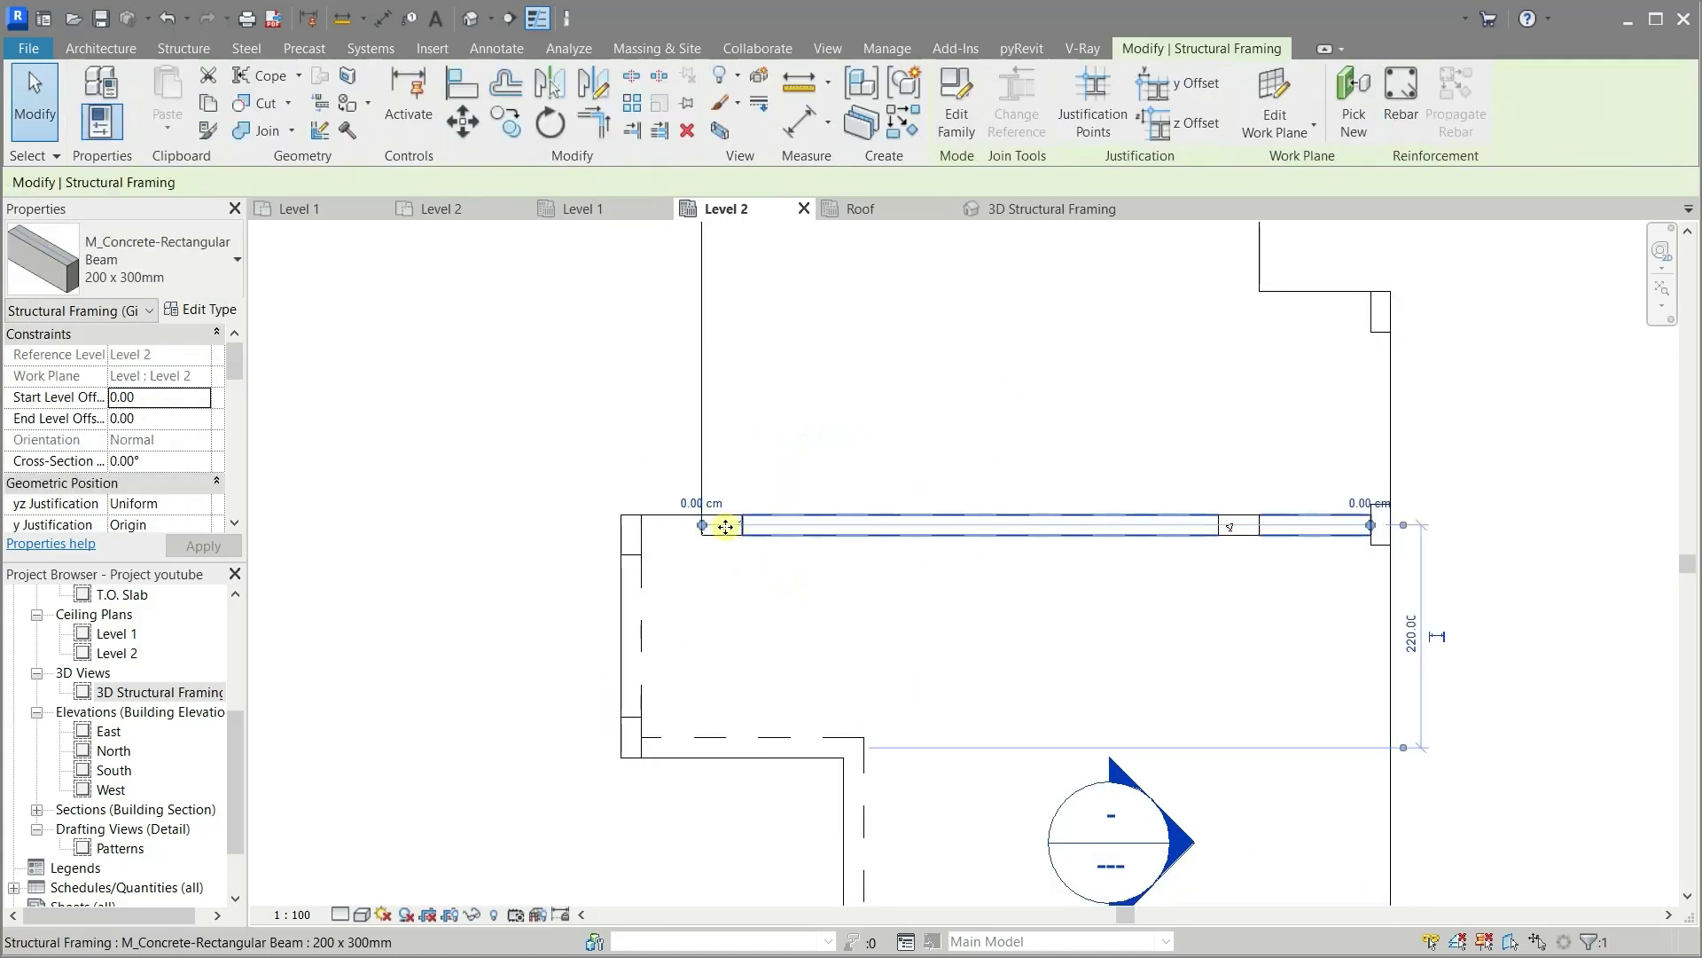
pyautogui.press('Escape')
pyautogui.scroll(-2, 817, 581)
# Add a matching beam down the right wall using Create Similar
pyautogui.click(807, 466)
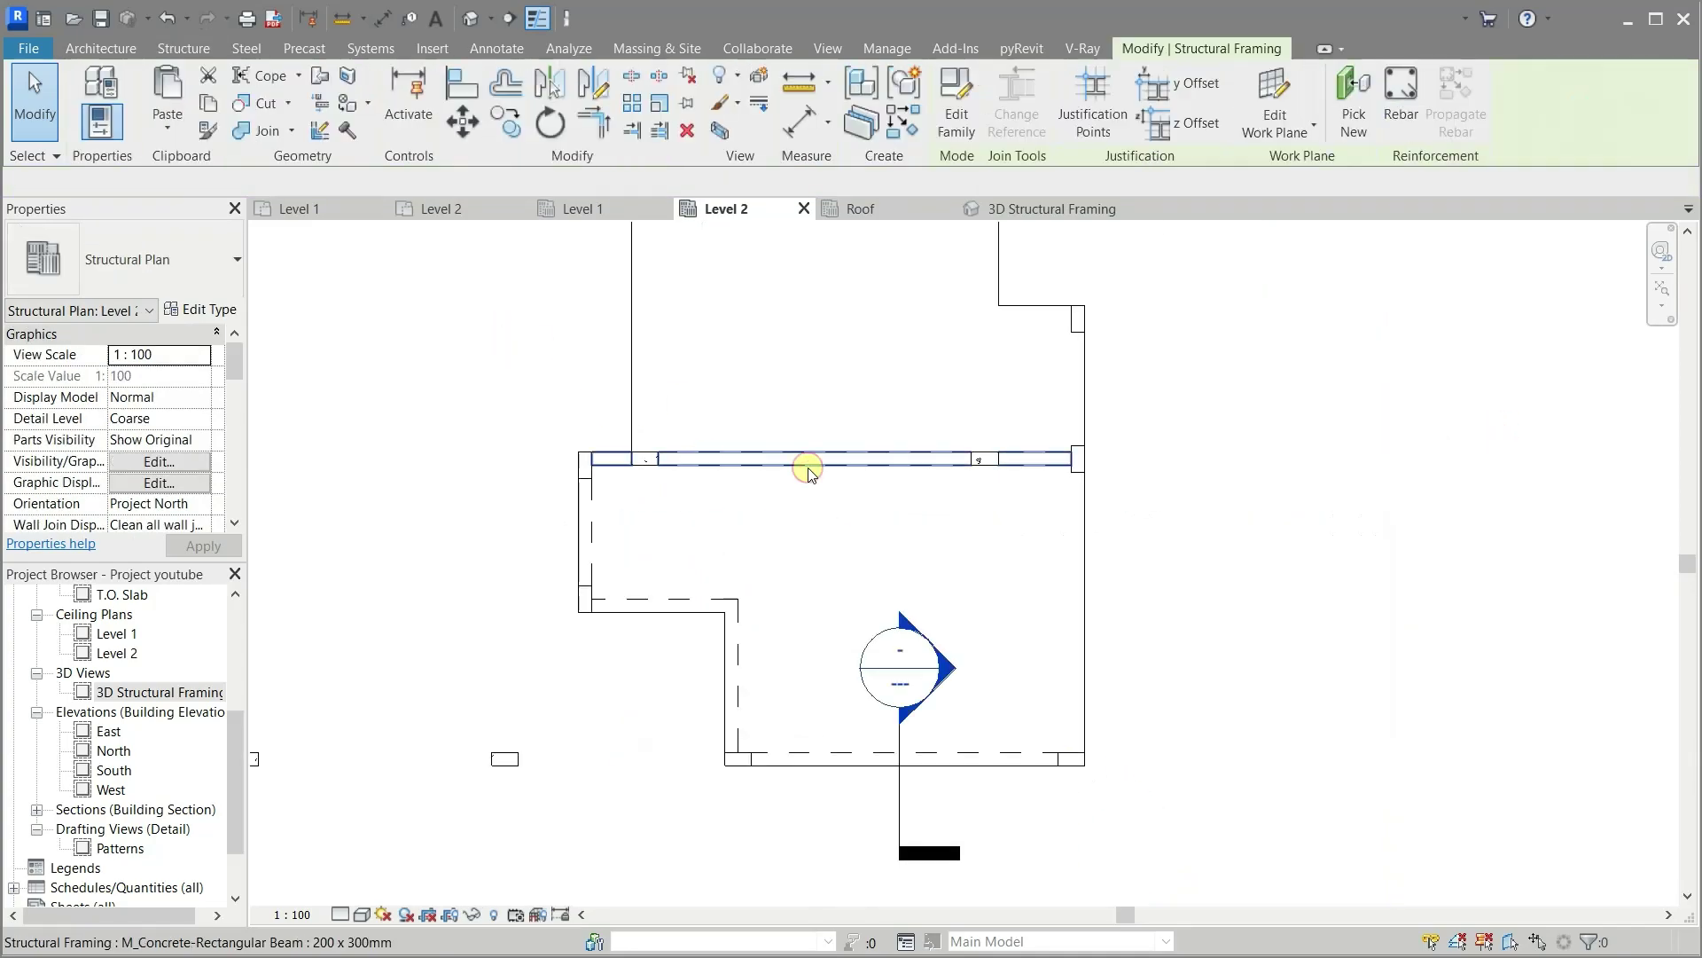
pyautogui.press('c')
pyautogui.press('s')
pyautogui.scroll(3, 1076, 475)
pyautogui.scroll(-1, 1043, 466)
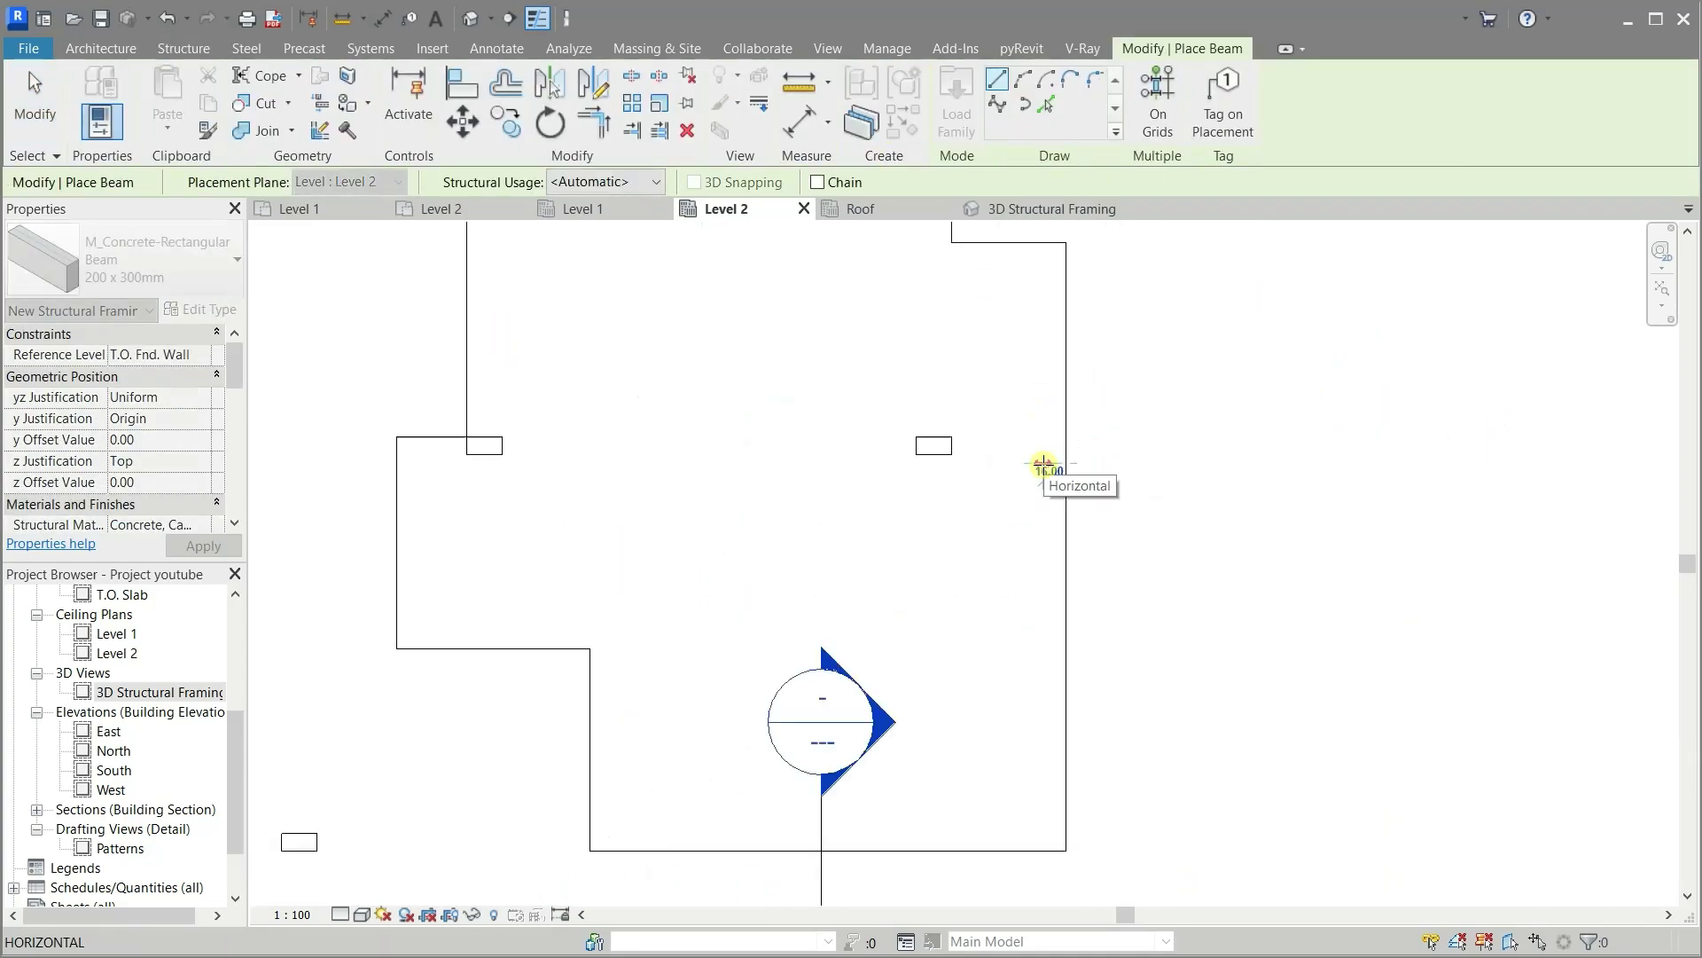
pyautogui.click(1057, 823)
pyautogui.press('Escape')
pyautogui.press('Escape')
pyautogui.scroll(1, 1057, 303)
pyautogui.click(1048, 576)
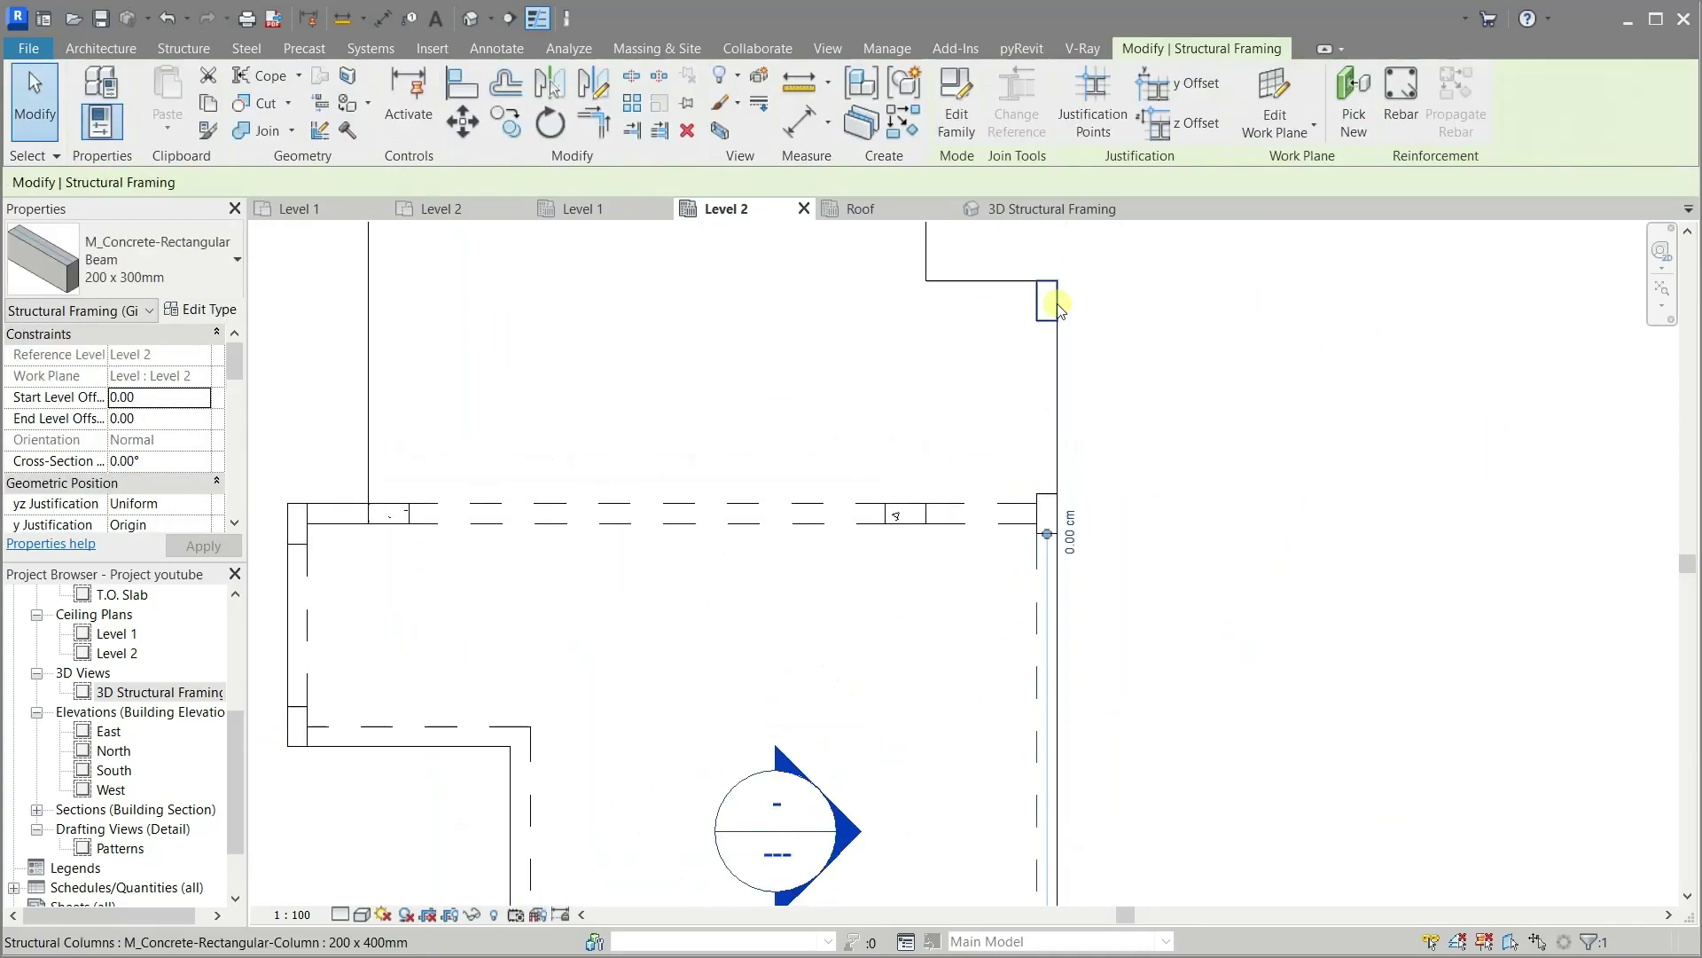
pyautogui.moveTo(1057, 303); pyautogui.dragTo(1100, 573, button='middle')
pyautogui.press('m')
pyautogui.press('v')
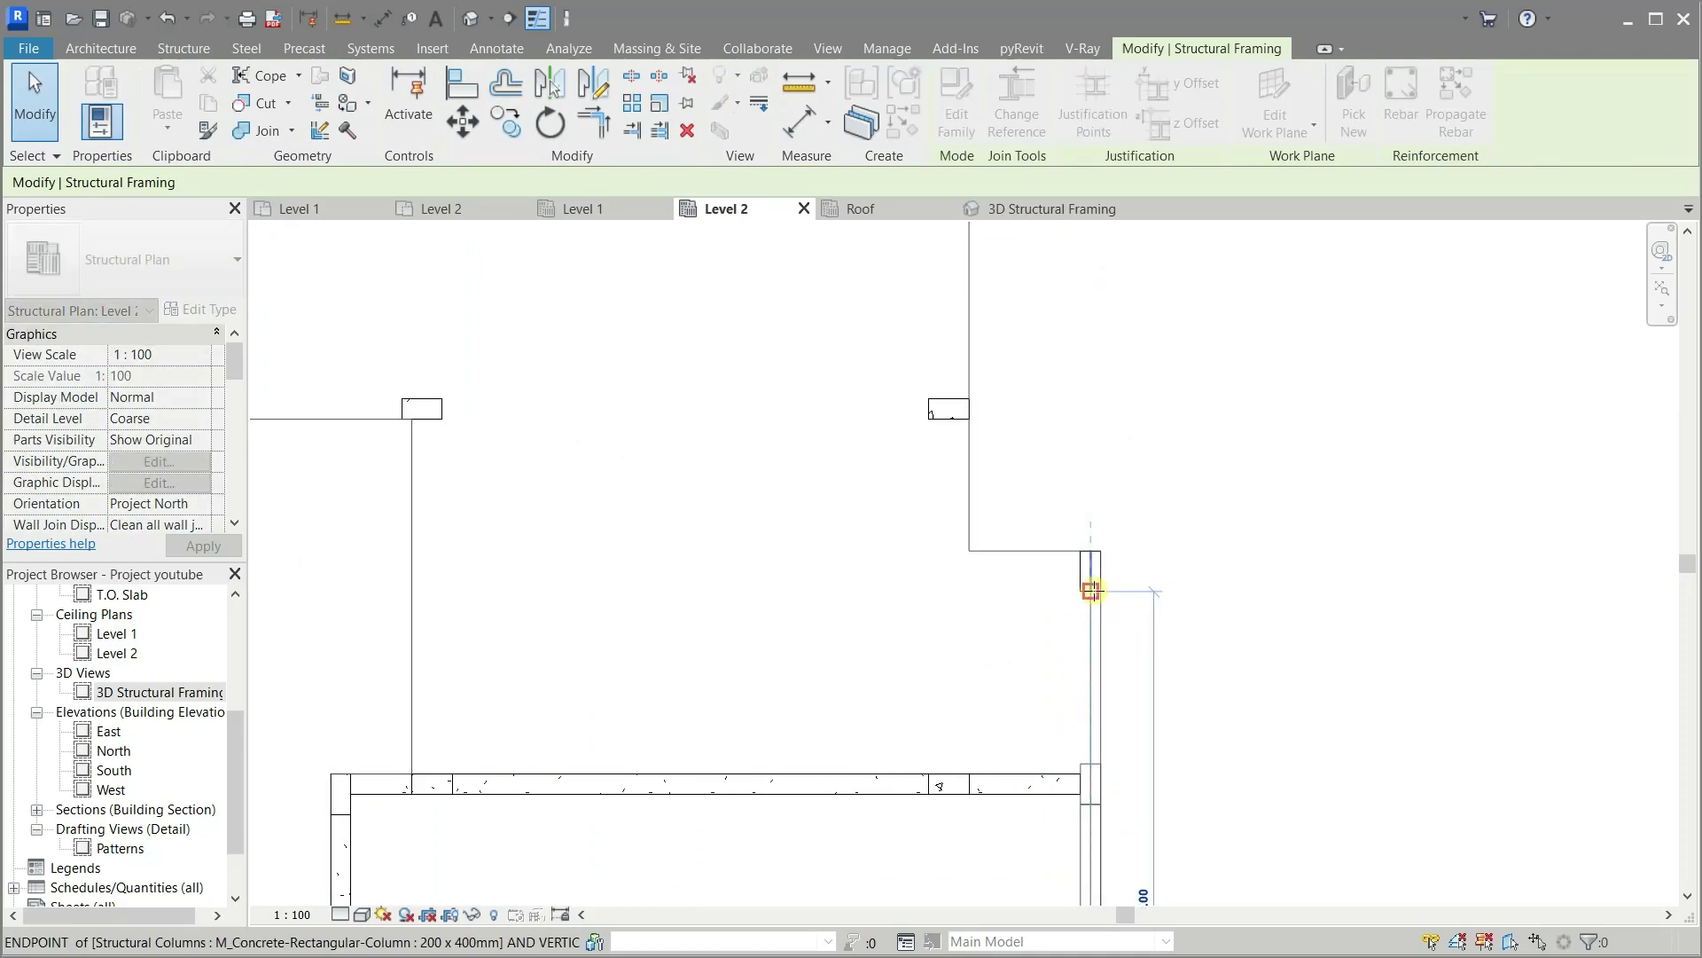
# Add another matching beam from the column corner along the wall
pyautogui.click(1091, 591)
pyautogui.press('c')
pyautogui.press('s')
pyautogui.scroll(3, 969, 418)
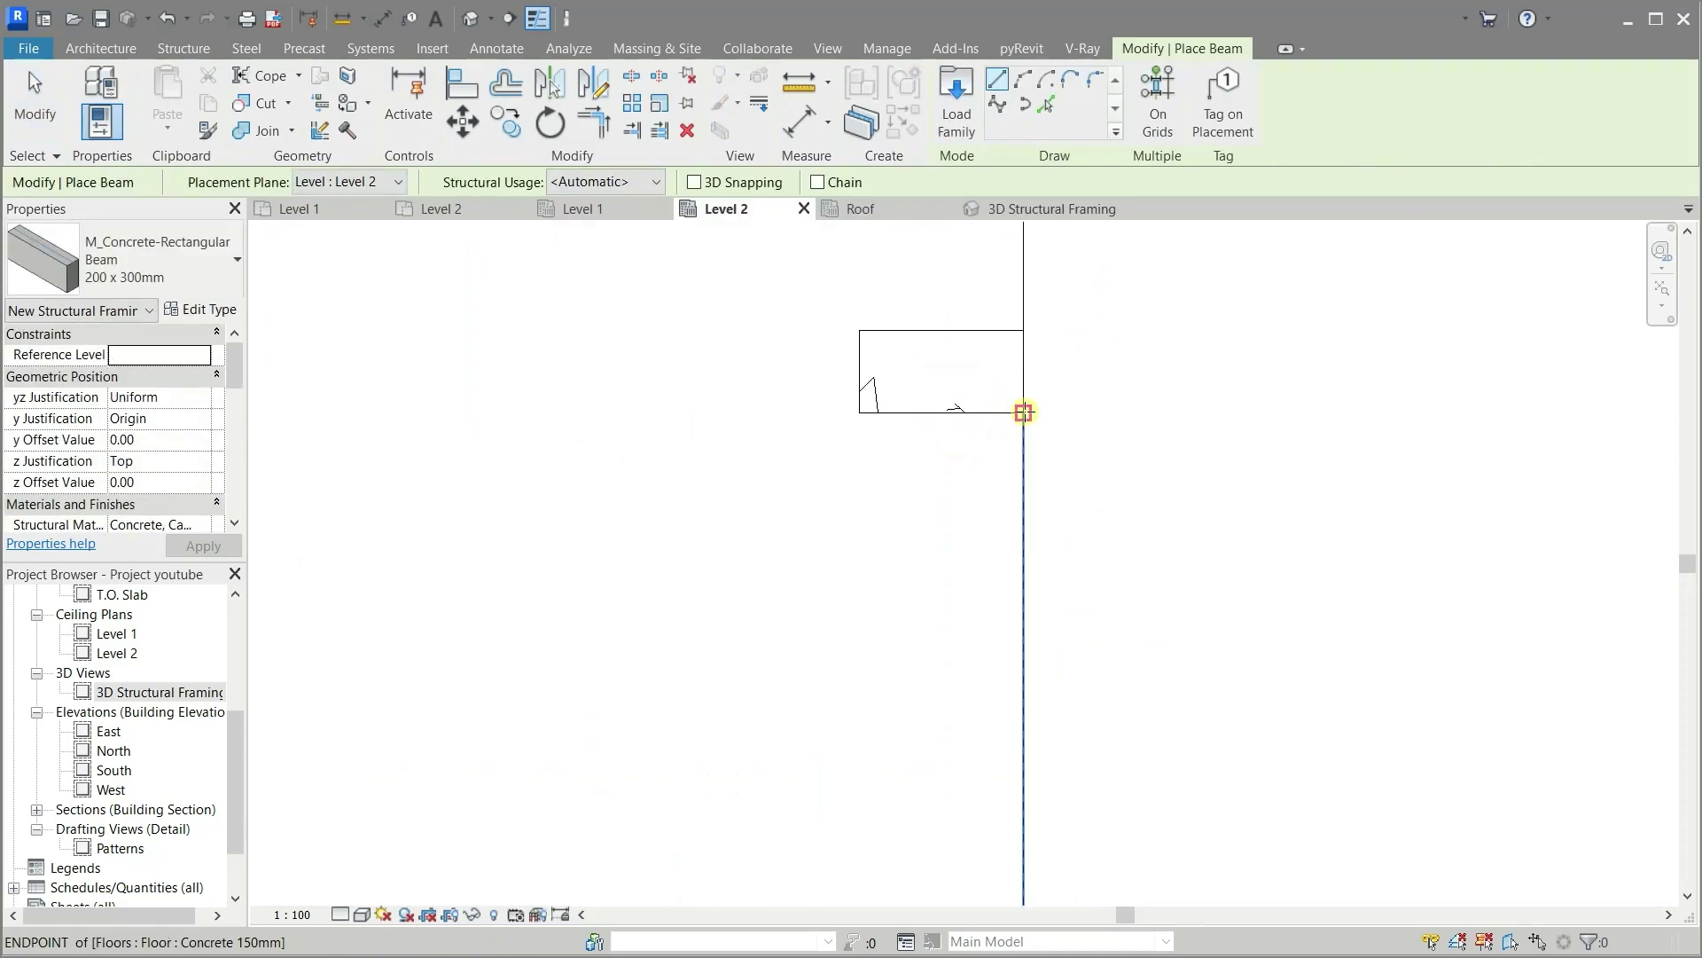
pyautogui.click(942, 410)
pyautogui.scroll(-3, 975, 479)
pyautogui.scroll(1, 924, 612)
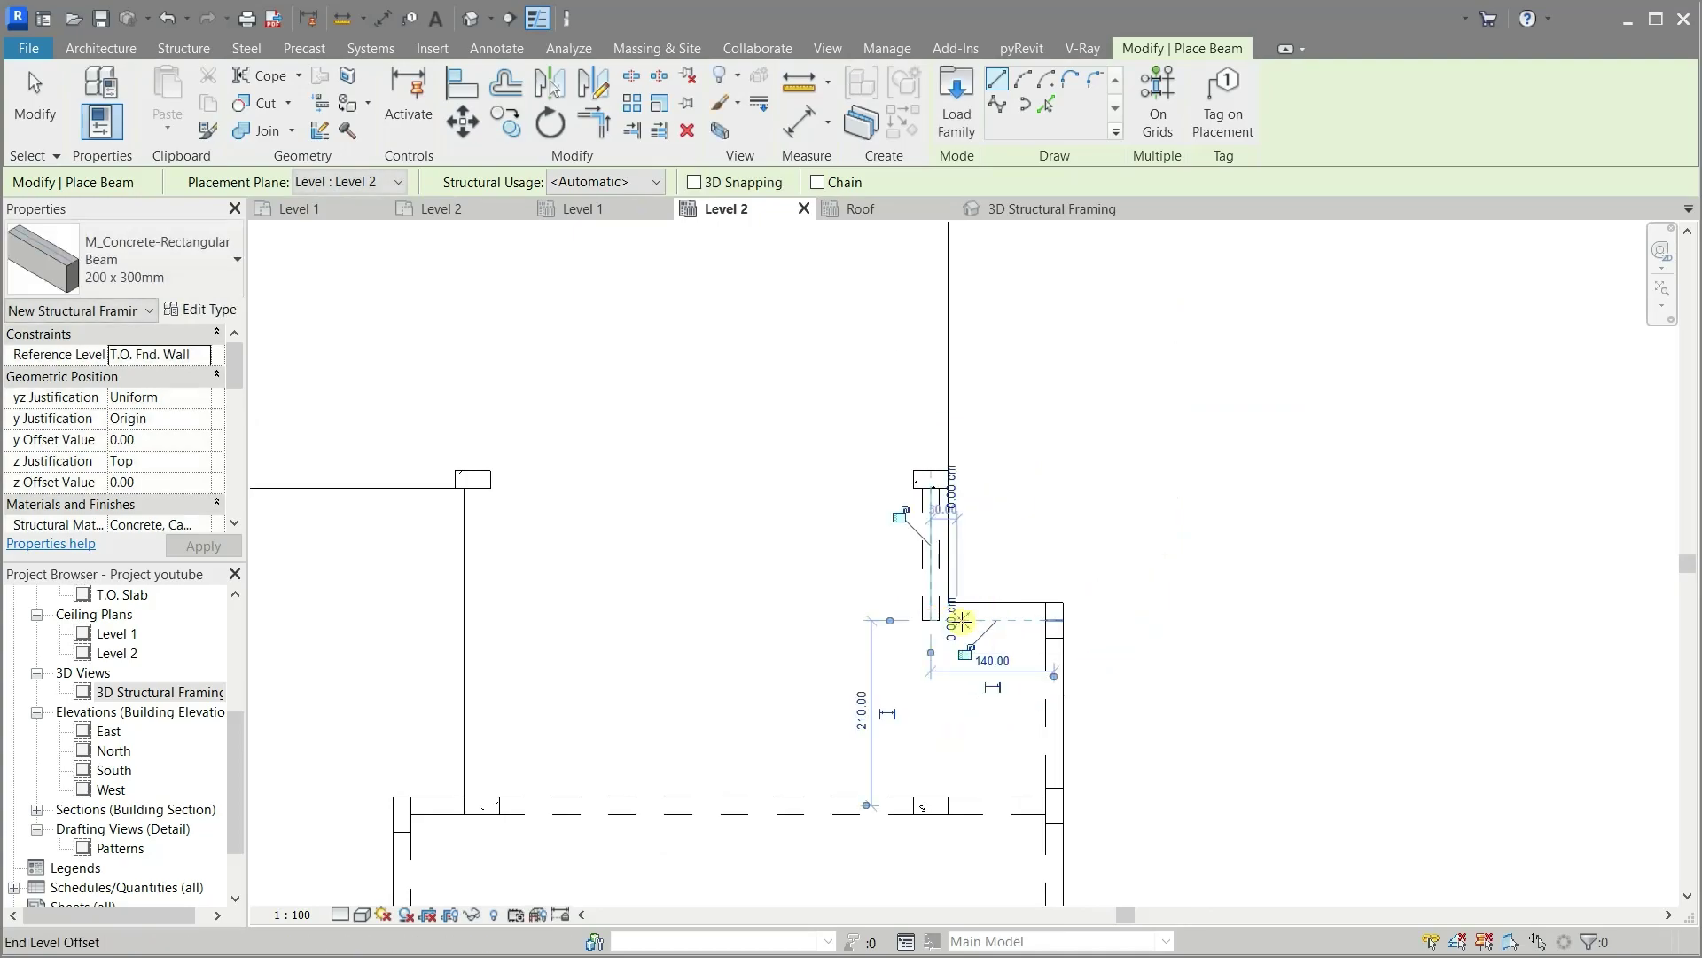
pyautogui.click(970, 611)
pyautogui.press('Escape')
pyautogui.press('Escape')
# Delete the misplaced beam and redraw a short beam beside the column with BM
pyautogui.scroll(1, 1026, 631)
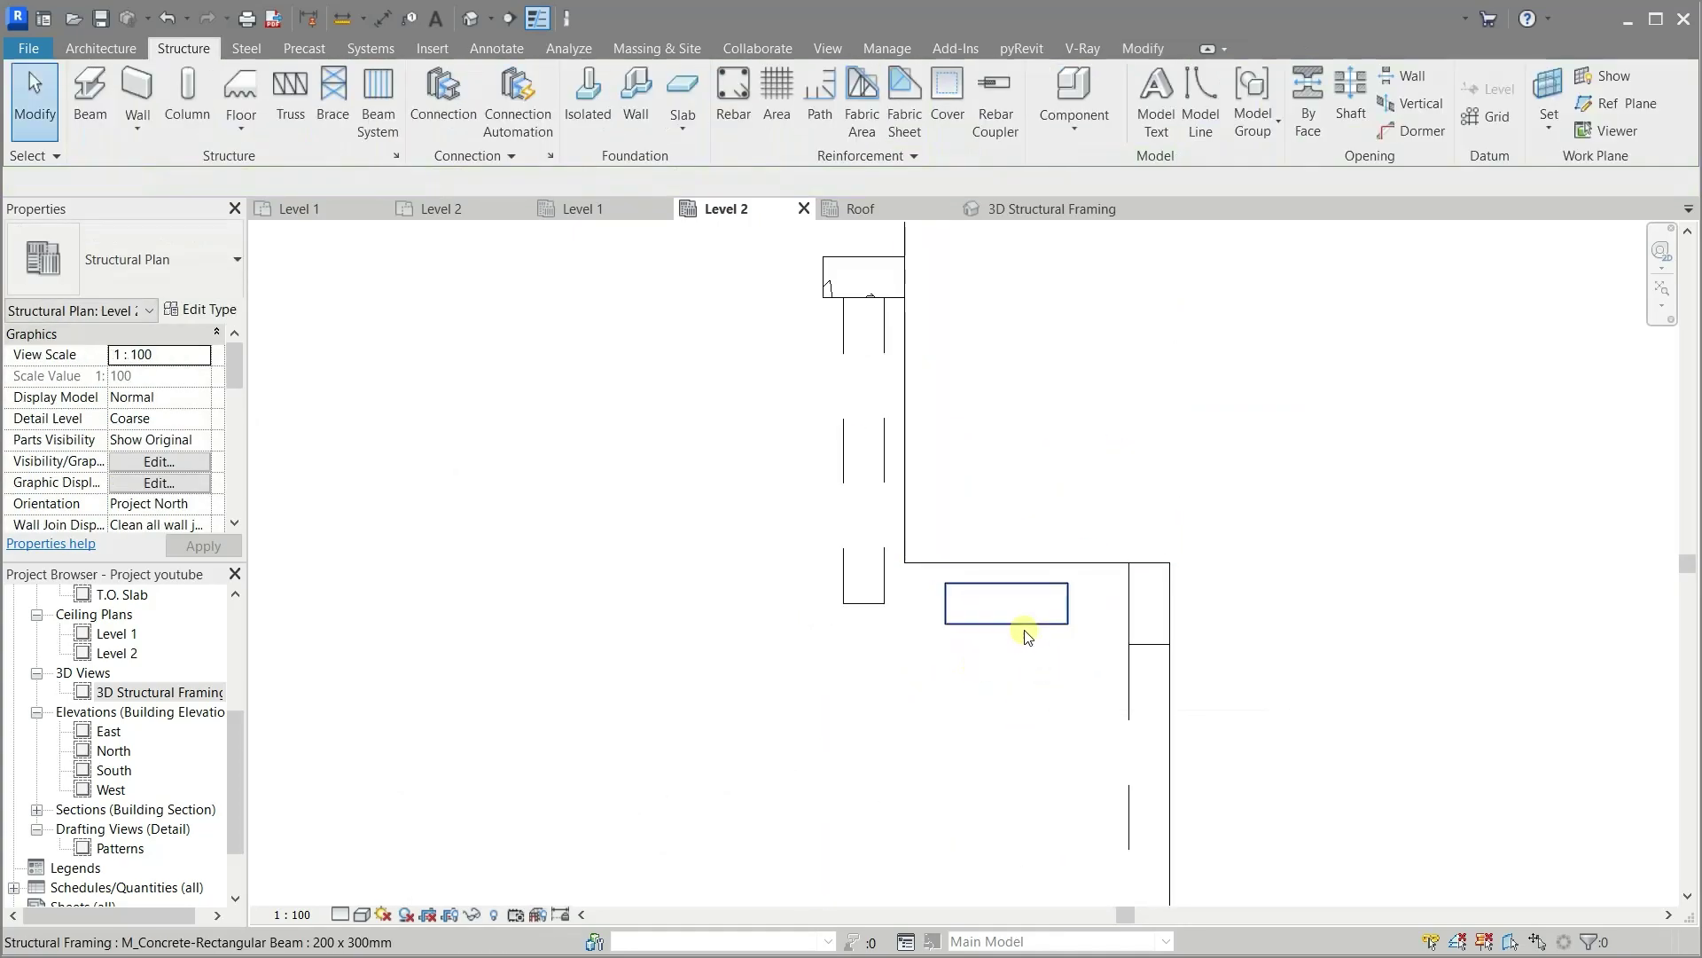
pyautogui.click(1026, 632)
pyautogui.press('Delete')
pyautogui.press('b')
pyautogui.press('m')
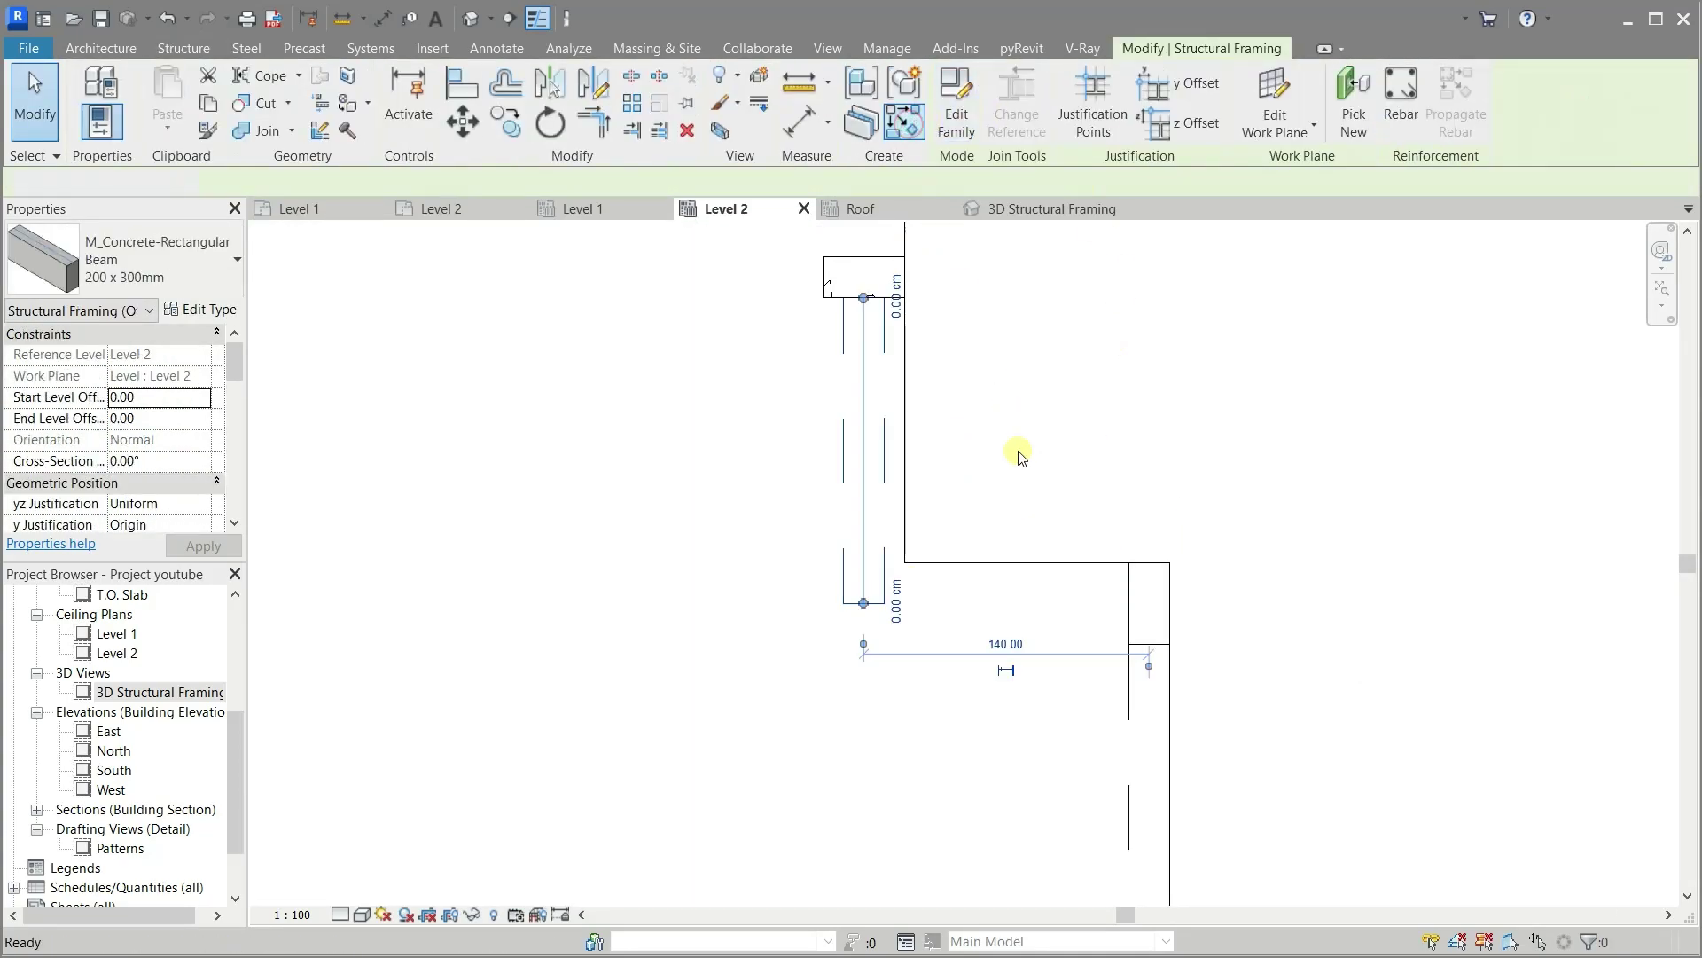
pyautogui.click(1129, 604)
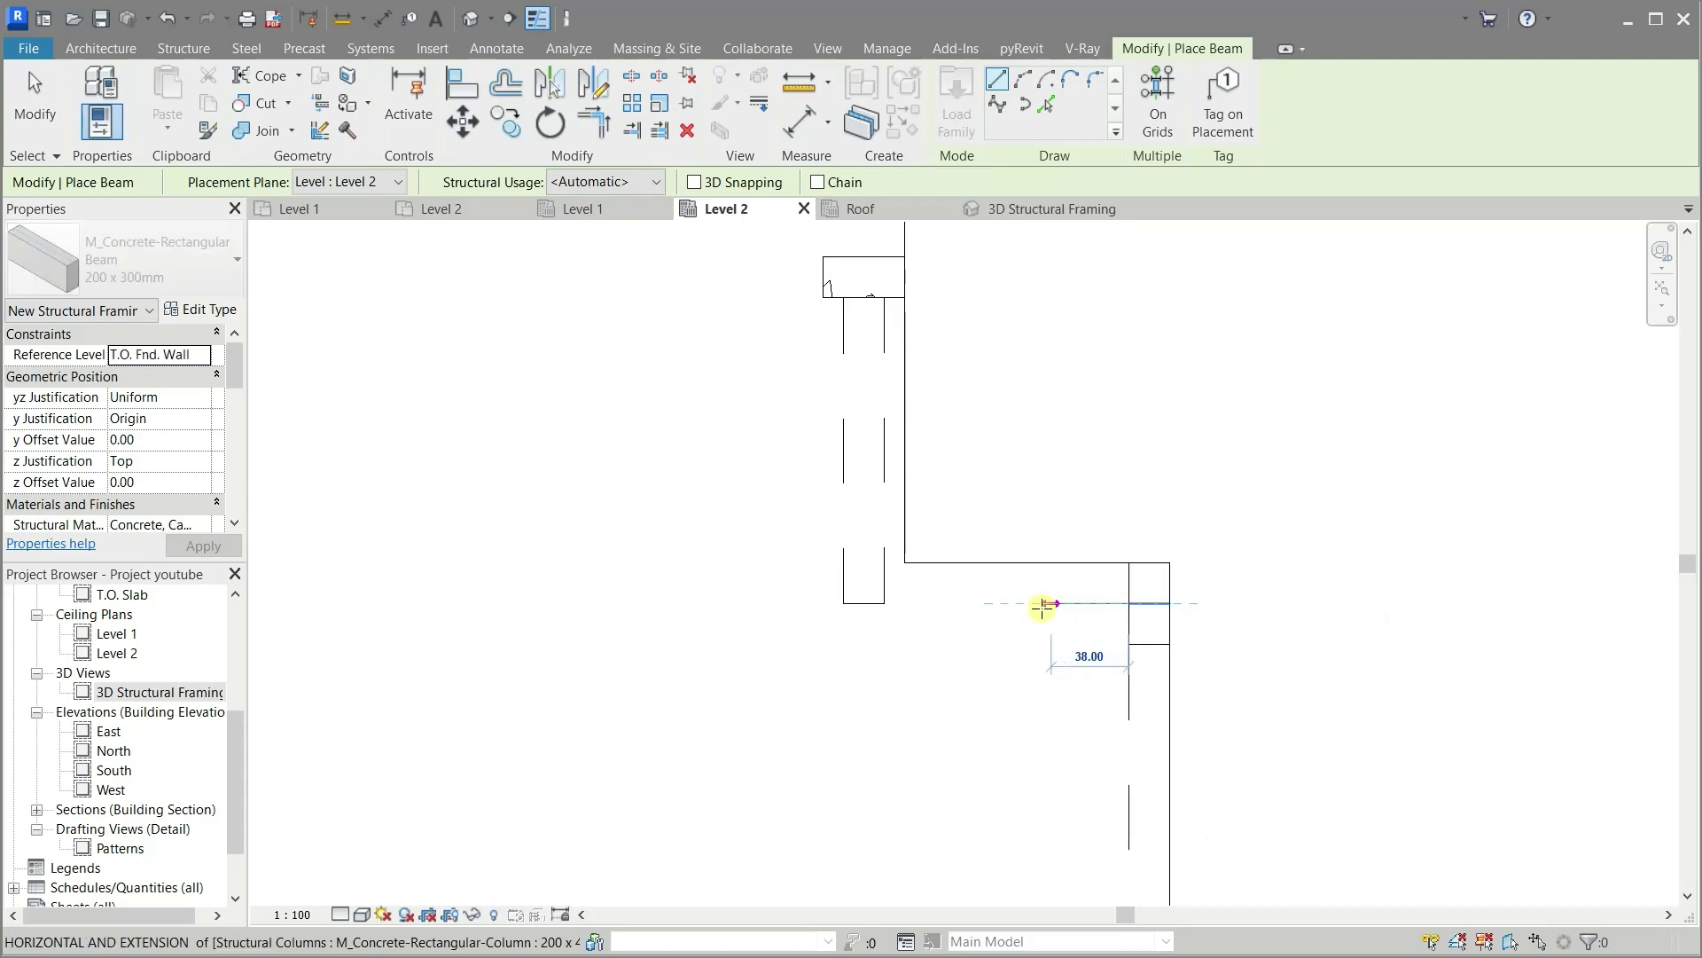
pyautogui.click(981, 605)
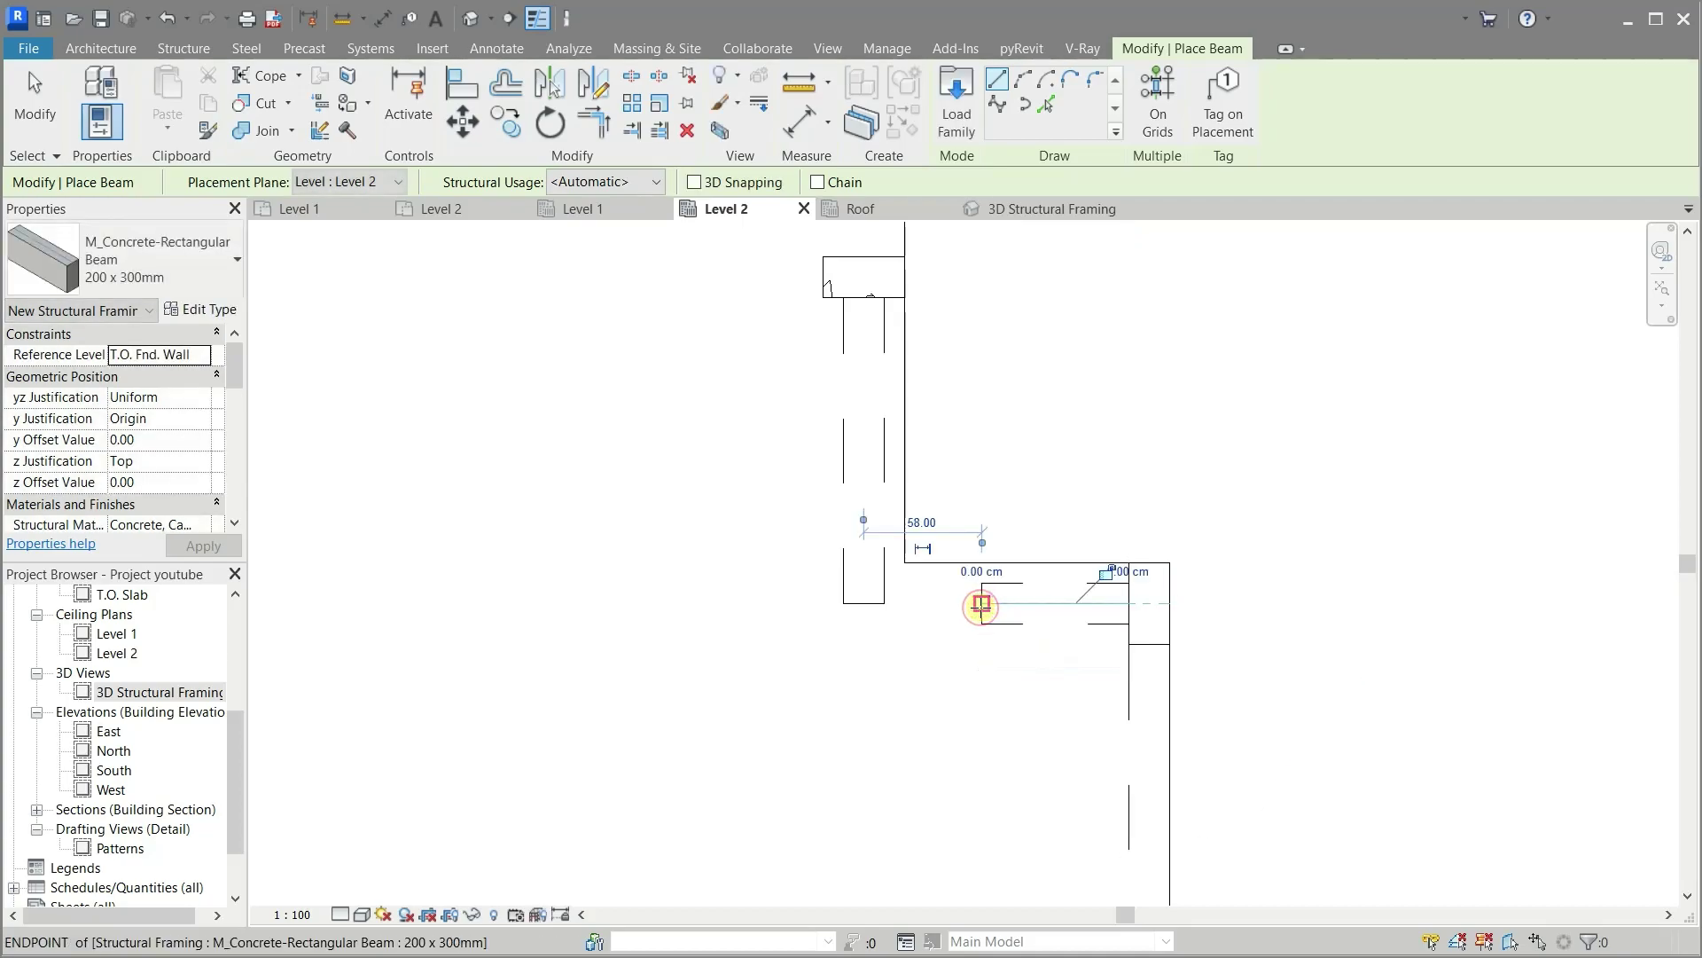
pyautogui.click(865, 603)
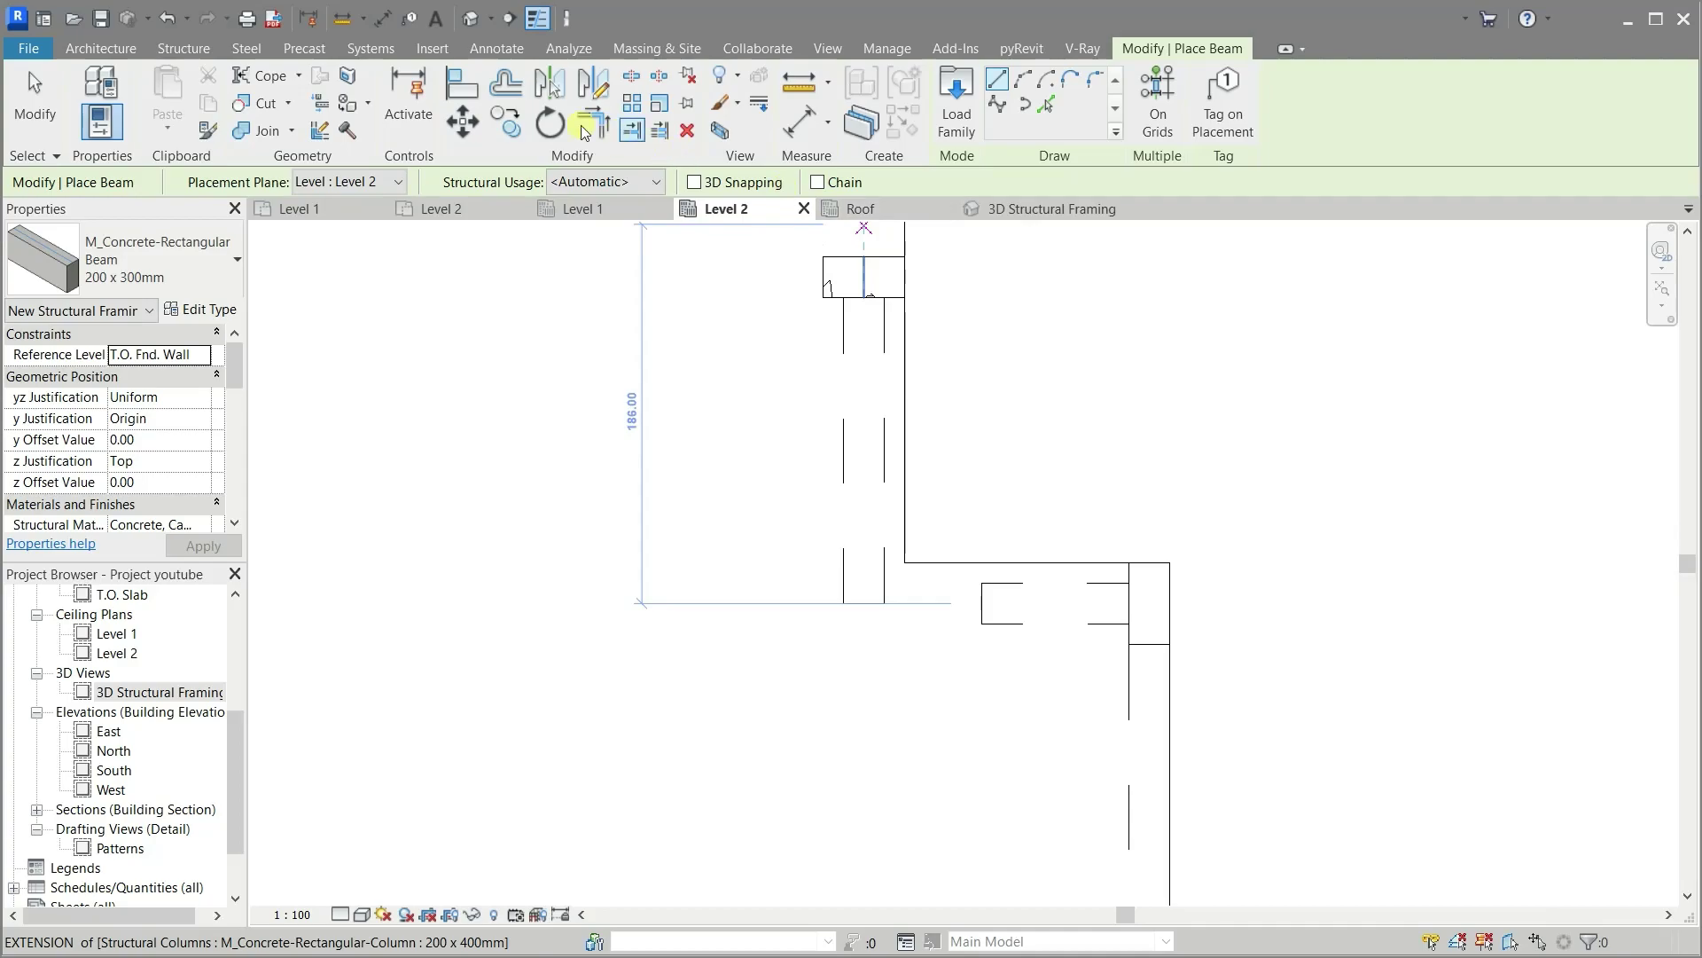
pyautogui.click(476, 93)
# Align the short vertical beam to the wall face and the floor edge
pyautogui.click(1073, 560)
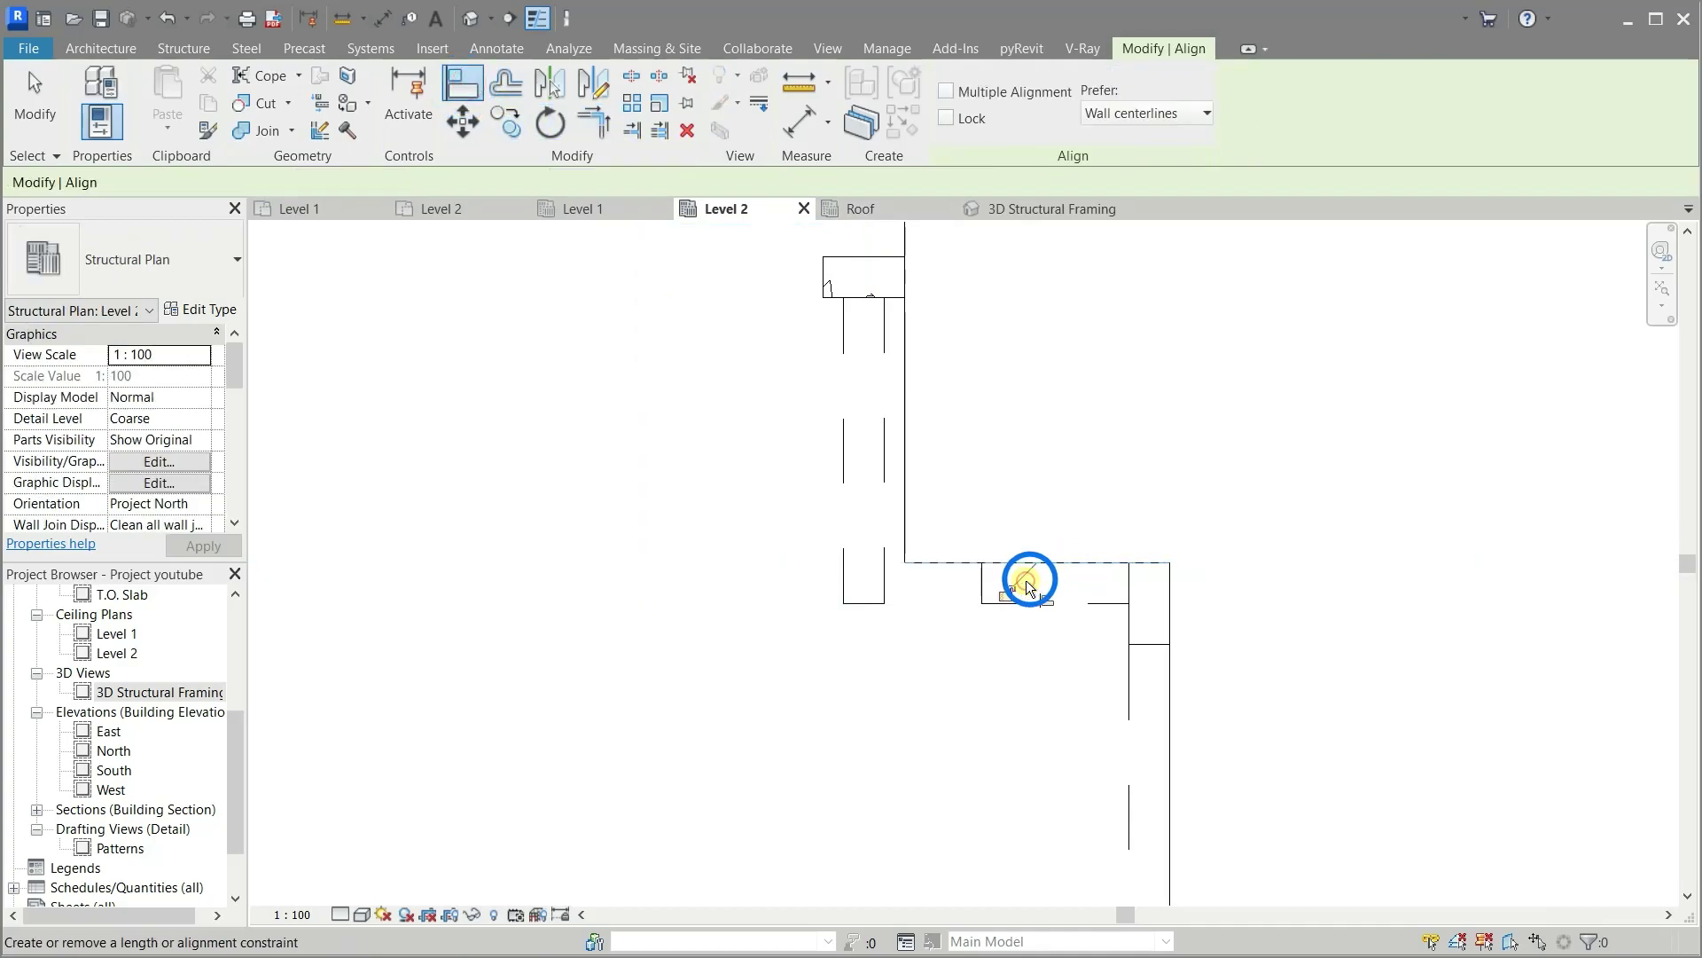
pyautogui.click(1025, 580)
pyautogui.click(910, 439)
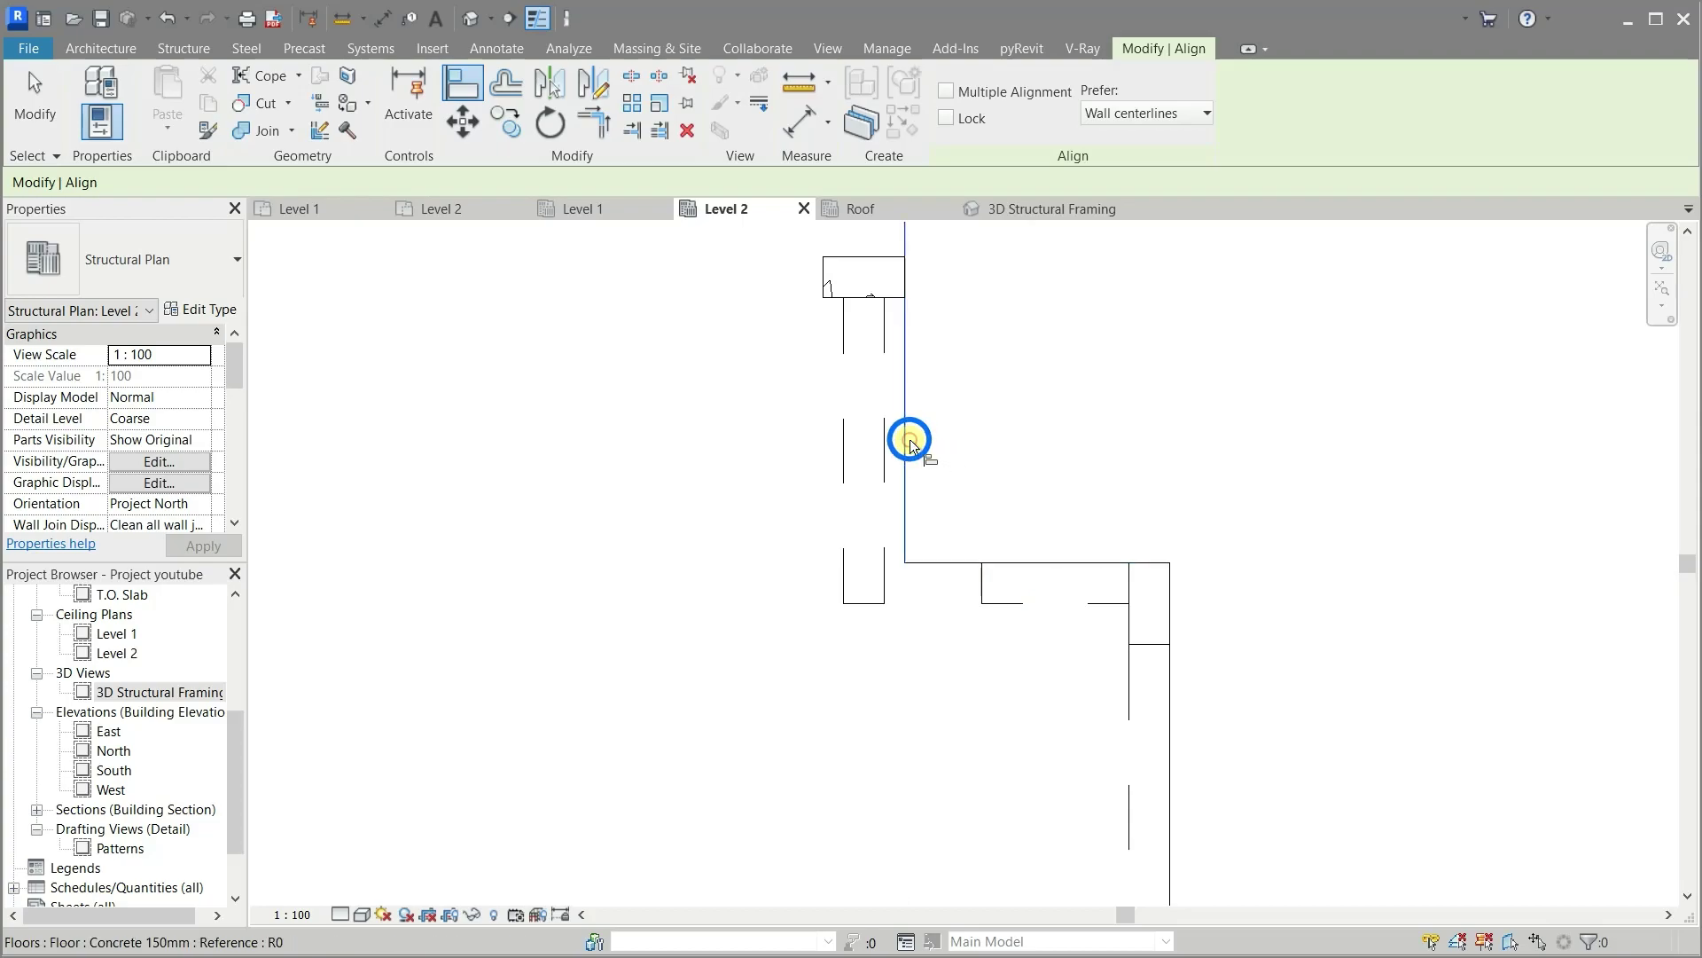
pyautogui.click(890, 445)
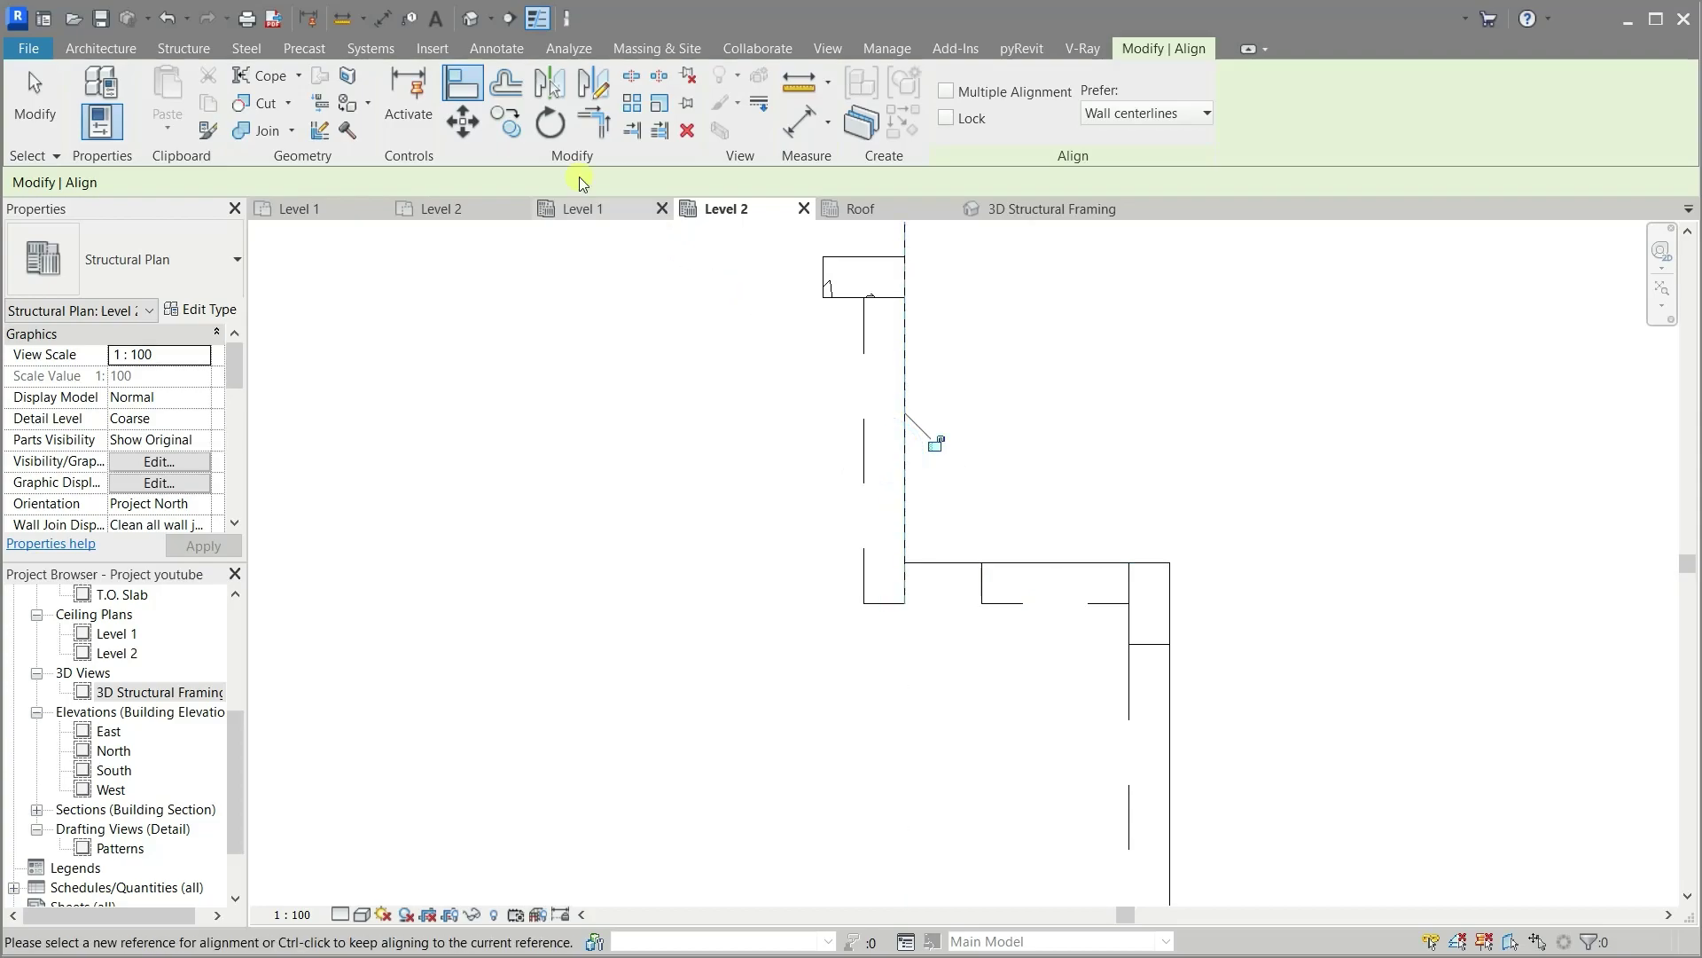
# Join the inner corner beams with Trim/Extend to Corner, giving a 220.00 long beam
pyautogui.click(594, 121)
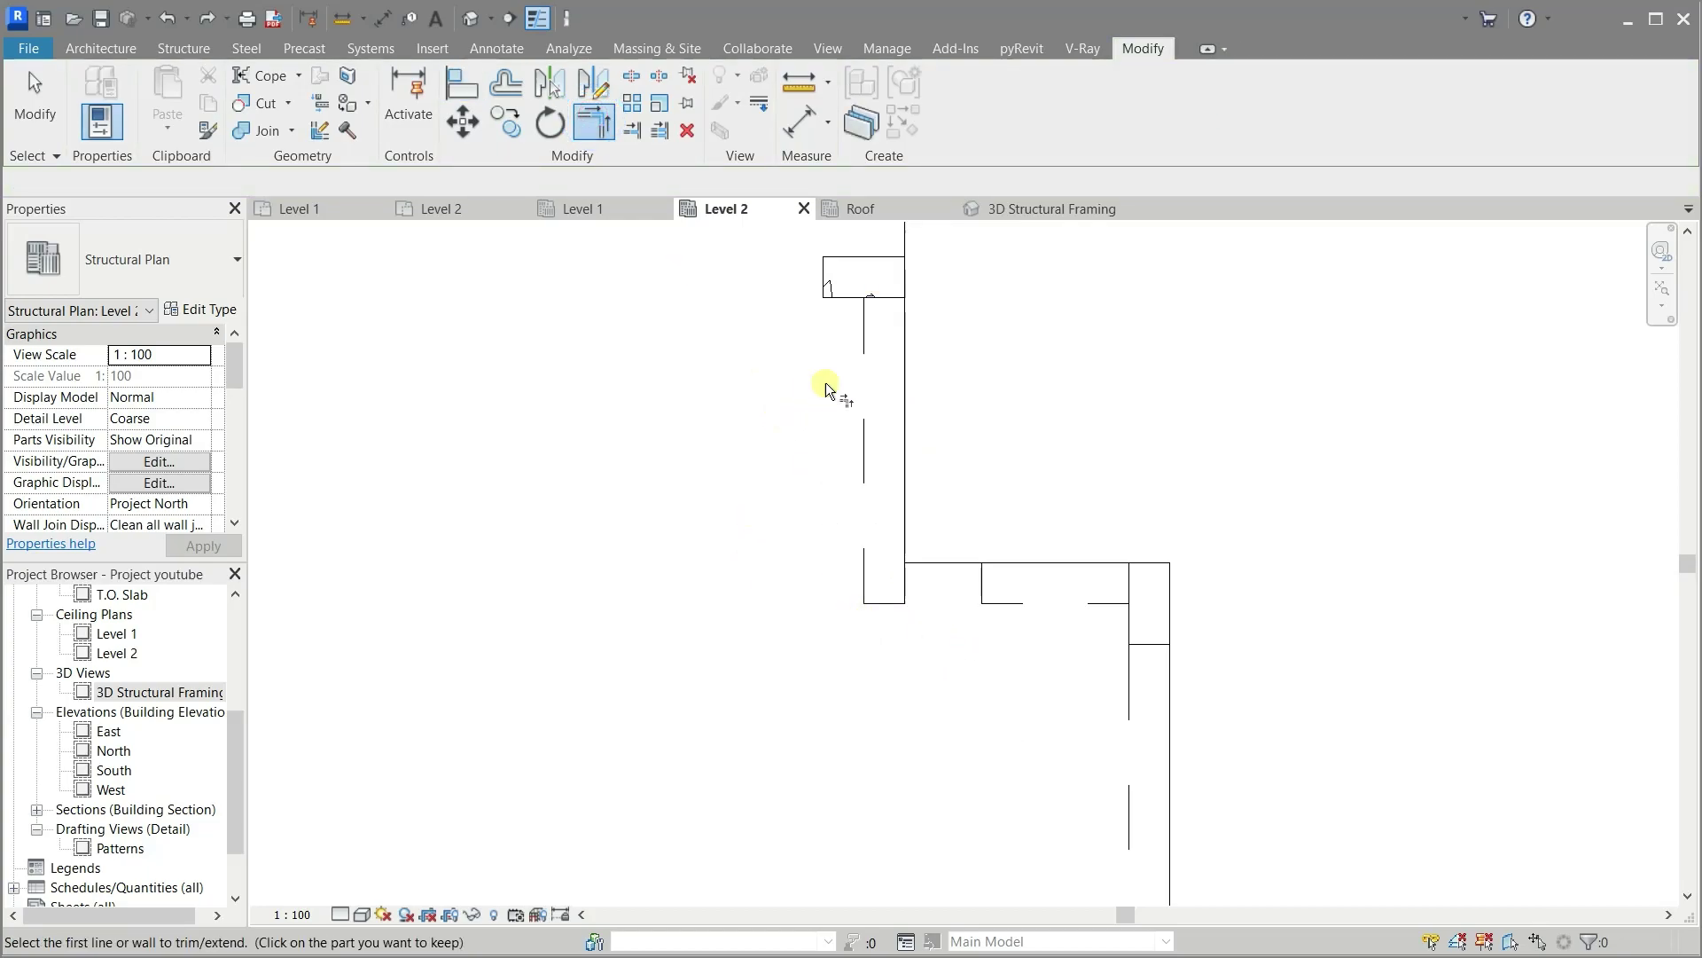
pyautogui.click(861, 400)
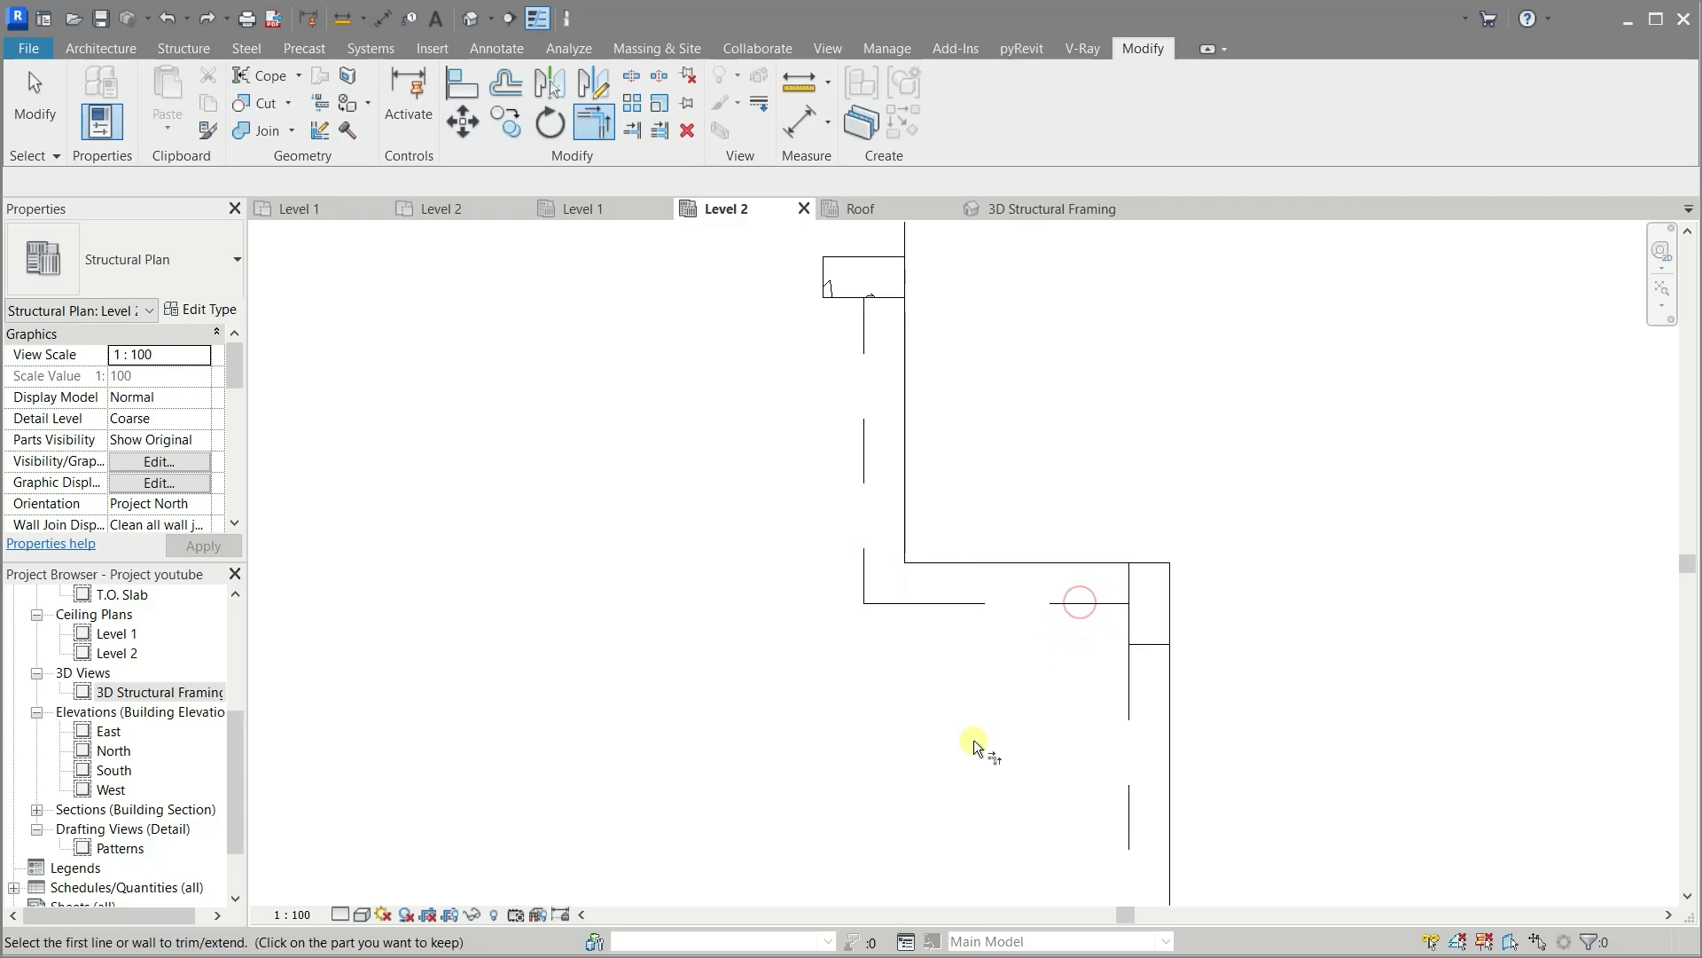
pyautogui.scroll(-1, 970, 743)
pyautogui.scroll(-2, 990, 753)
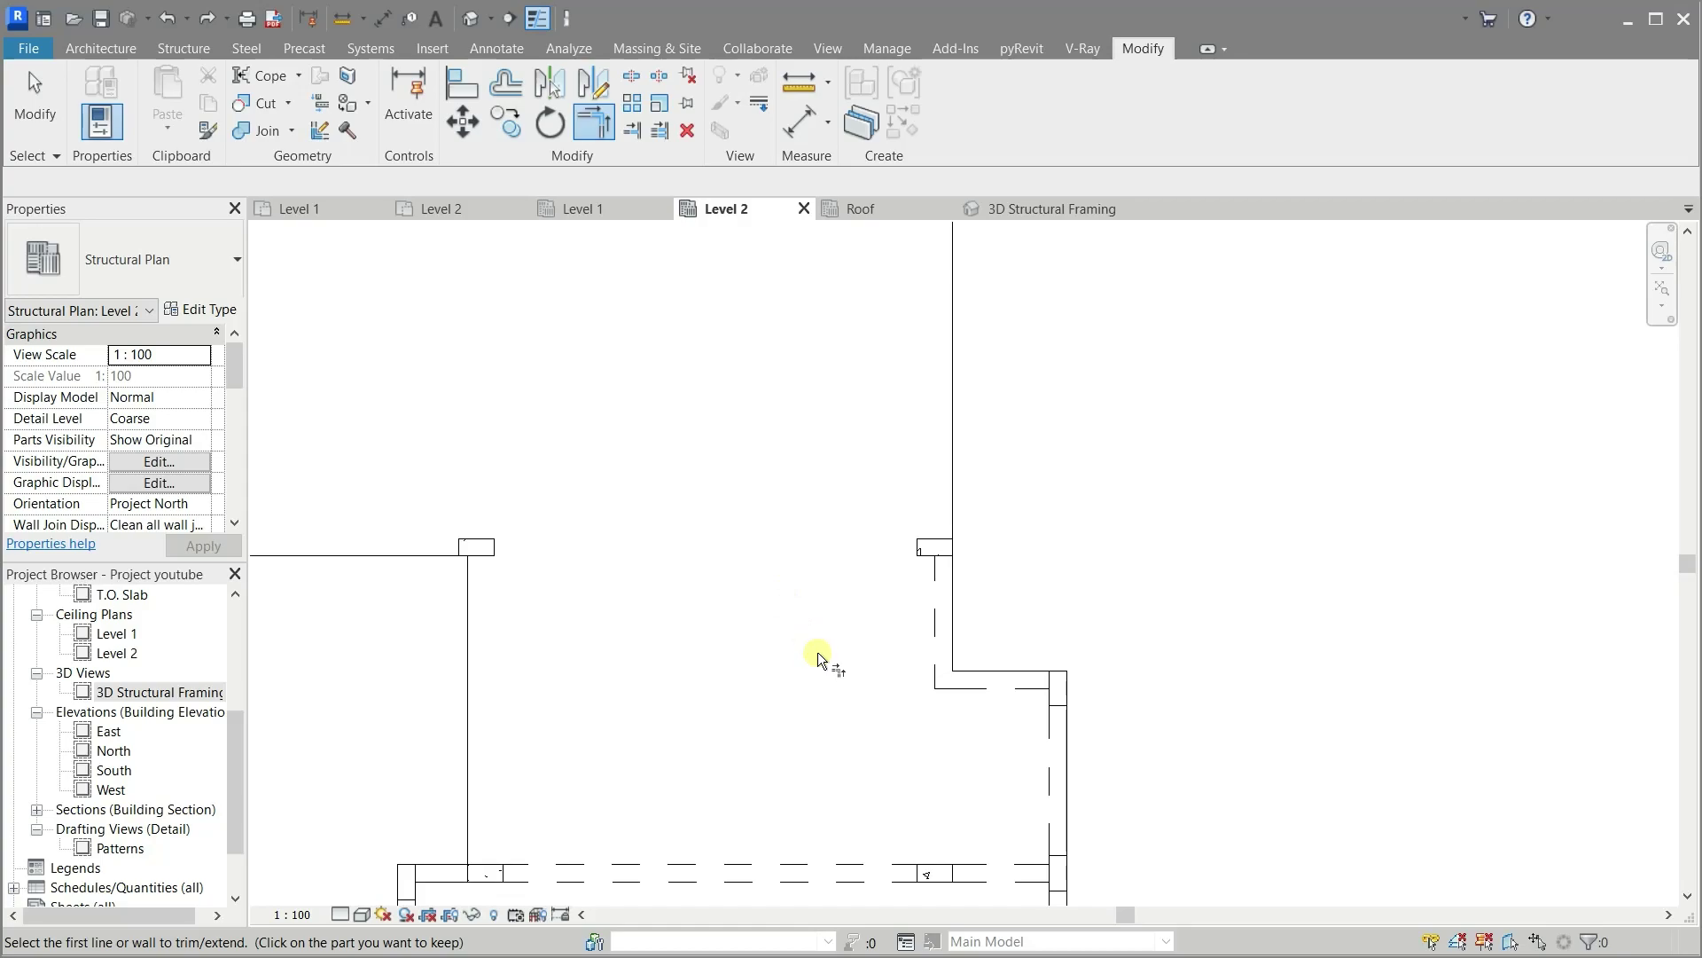
pyautogui.press('Escape')
# Using the existing beam's type, draw a horizontal beam to the left column and a vertical beam upward
pyautogui.click(945, 691)
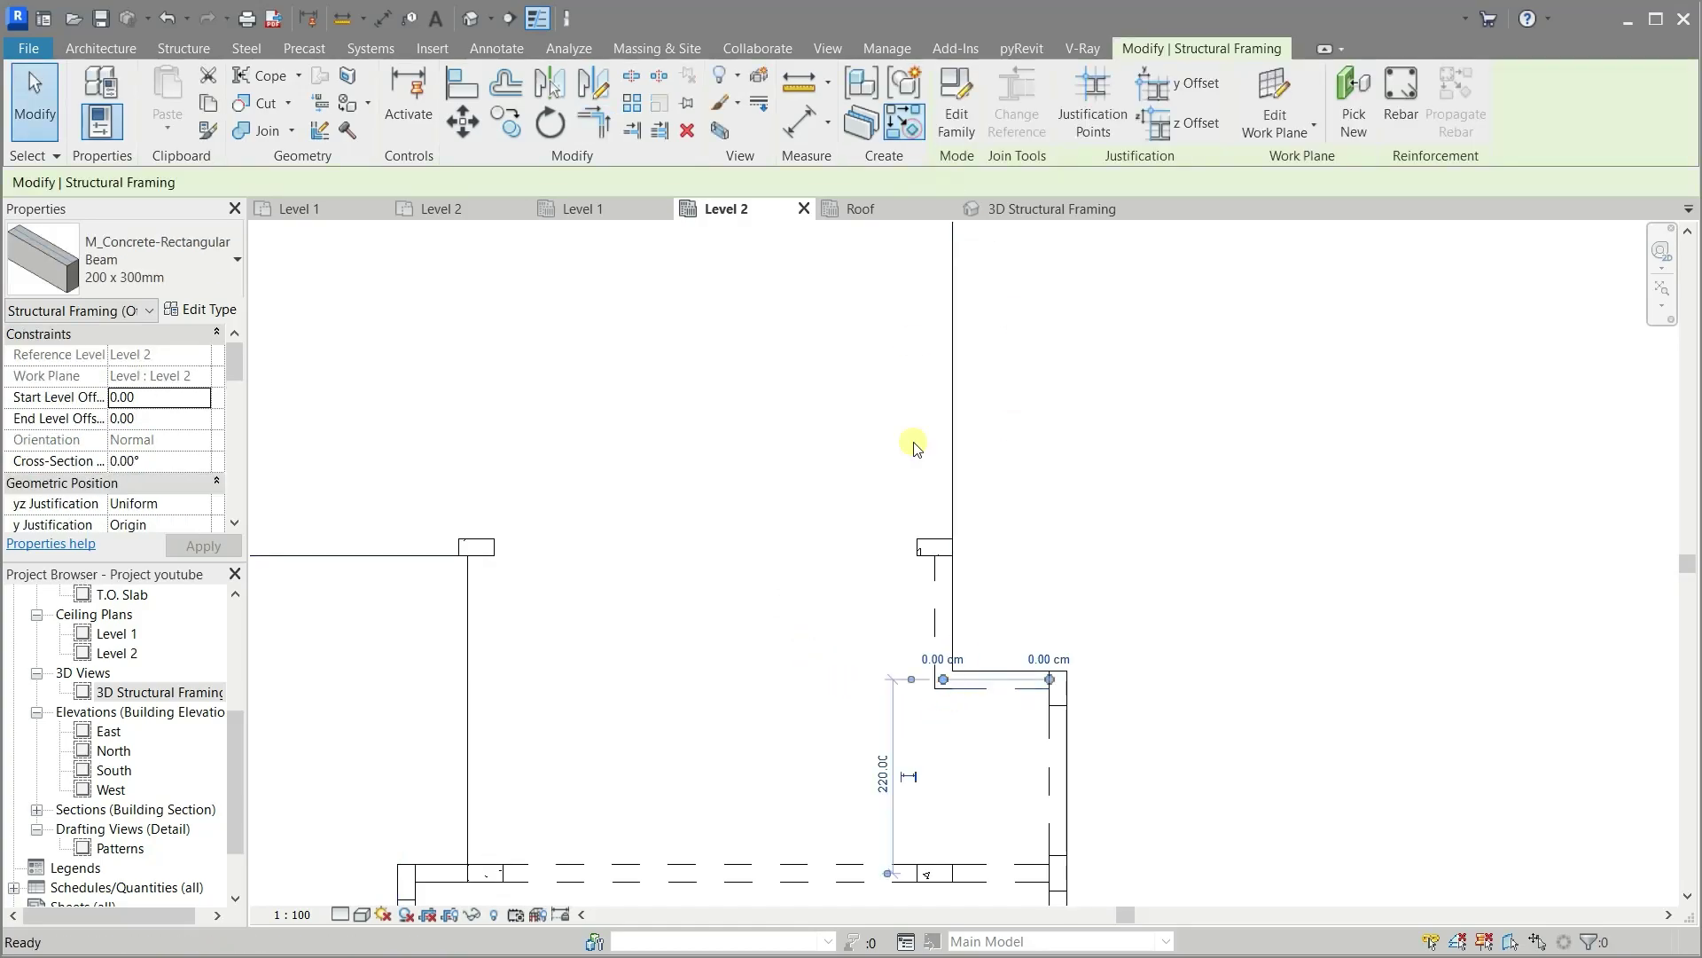
pyautogui.press('c')
pyautogui.press('s')
pyautogui.click(918, 547)
pyautogui.click(490, 543)
pyautogui.scroll(2, 570, 691)
pyautogui.scroll(1, 552, 730)
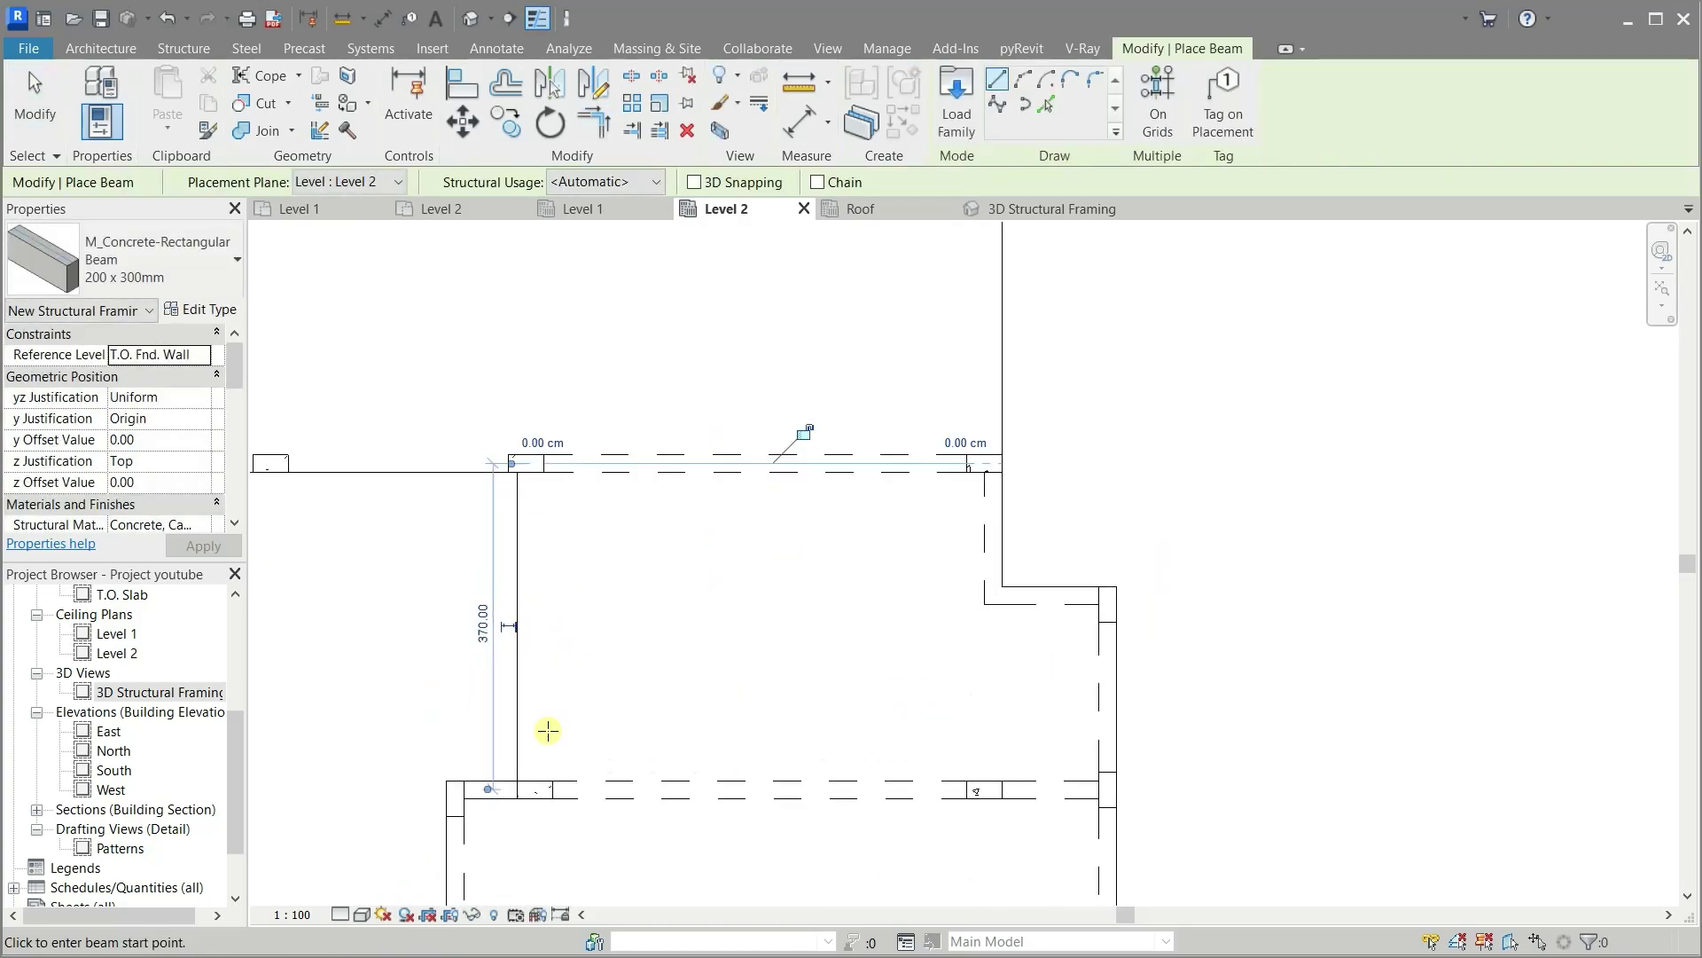
pyautogui.scroll(3, 535, 769)
pyautogui.click(535, 769)
pyautogui.click(535, 368)
pyautogui.press('Escape')
pyautogui.press('Escape')
# Align the new vertical beam to the wall line
pyautogui.click(535, 444)
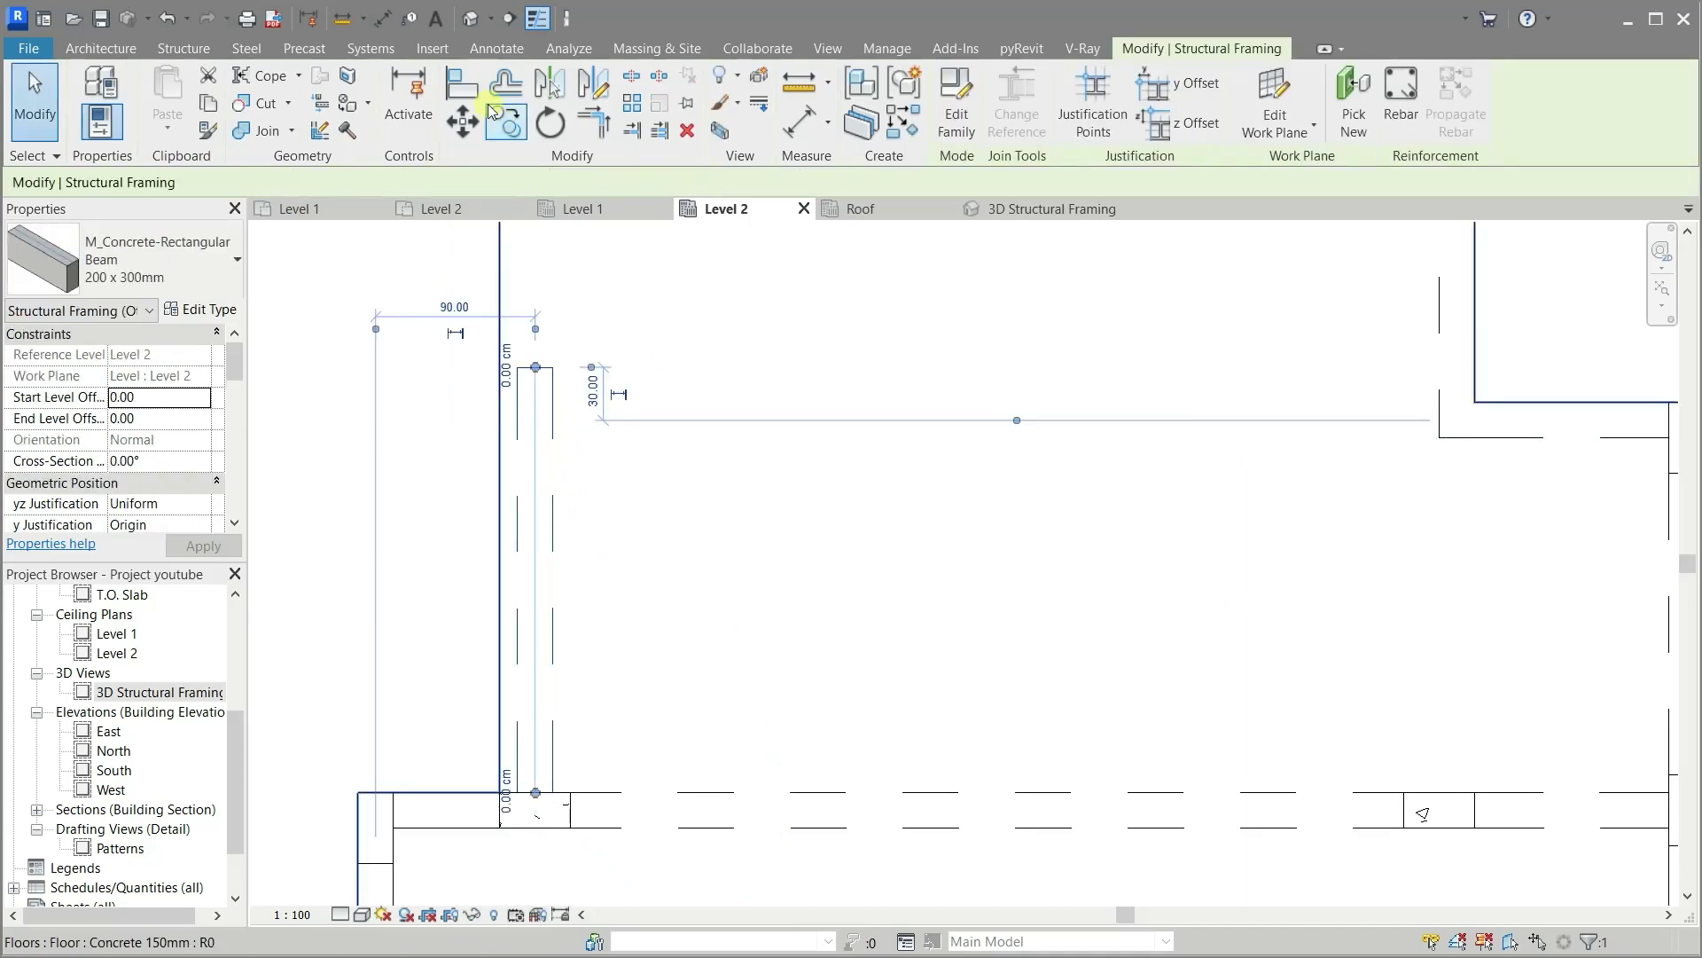
pyautogui.press('a')
pyautogui.press('l')
pyautogui.click(496, 482)
pyautogui.click(514, 517)
pyautogui.scroll(-2, 532, 532)
pyautogui.press('Escape')
pyautogui.press('Escape')
# Stretch the vertical beam up to the top column and extend the horizontal beam to the left column
pyautogui.click(516, 621)
pyautogui.moveTo(516, 478); pyautogui.dragTo(516, 330)
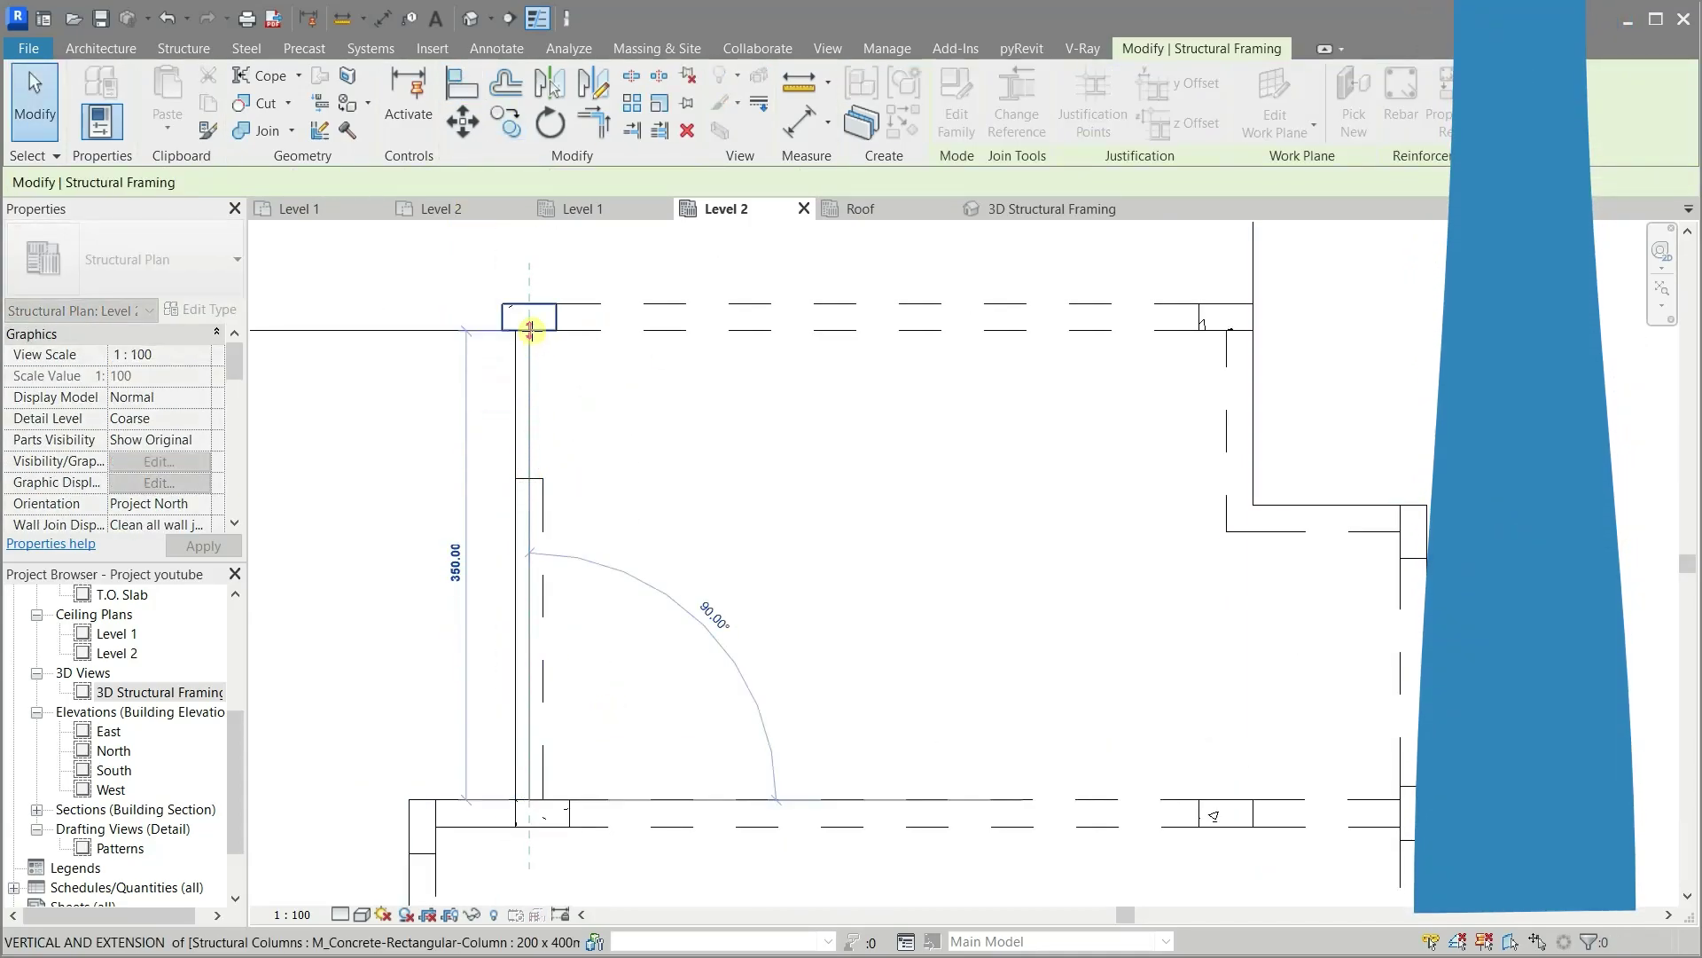
pyautogui.press('Escape')
pyautogui.scroll(-2, 990, 588)
pyautogui.click(914, 520)
pyautogui.moveTo(857, 520); pyautogui.dragTo(386, 517)
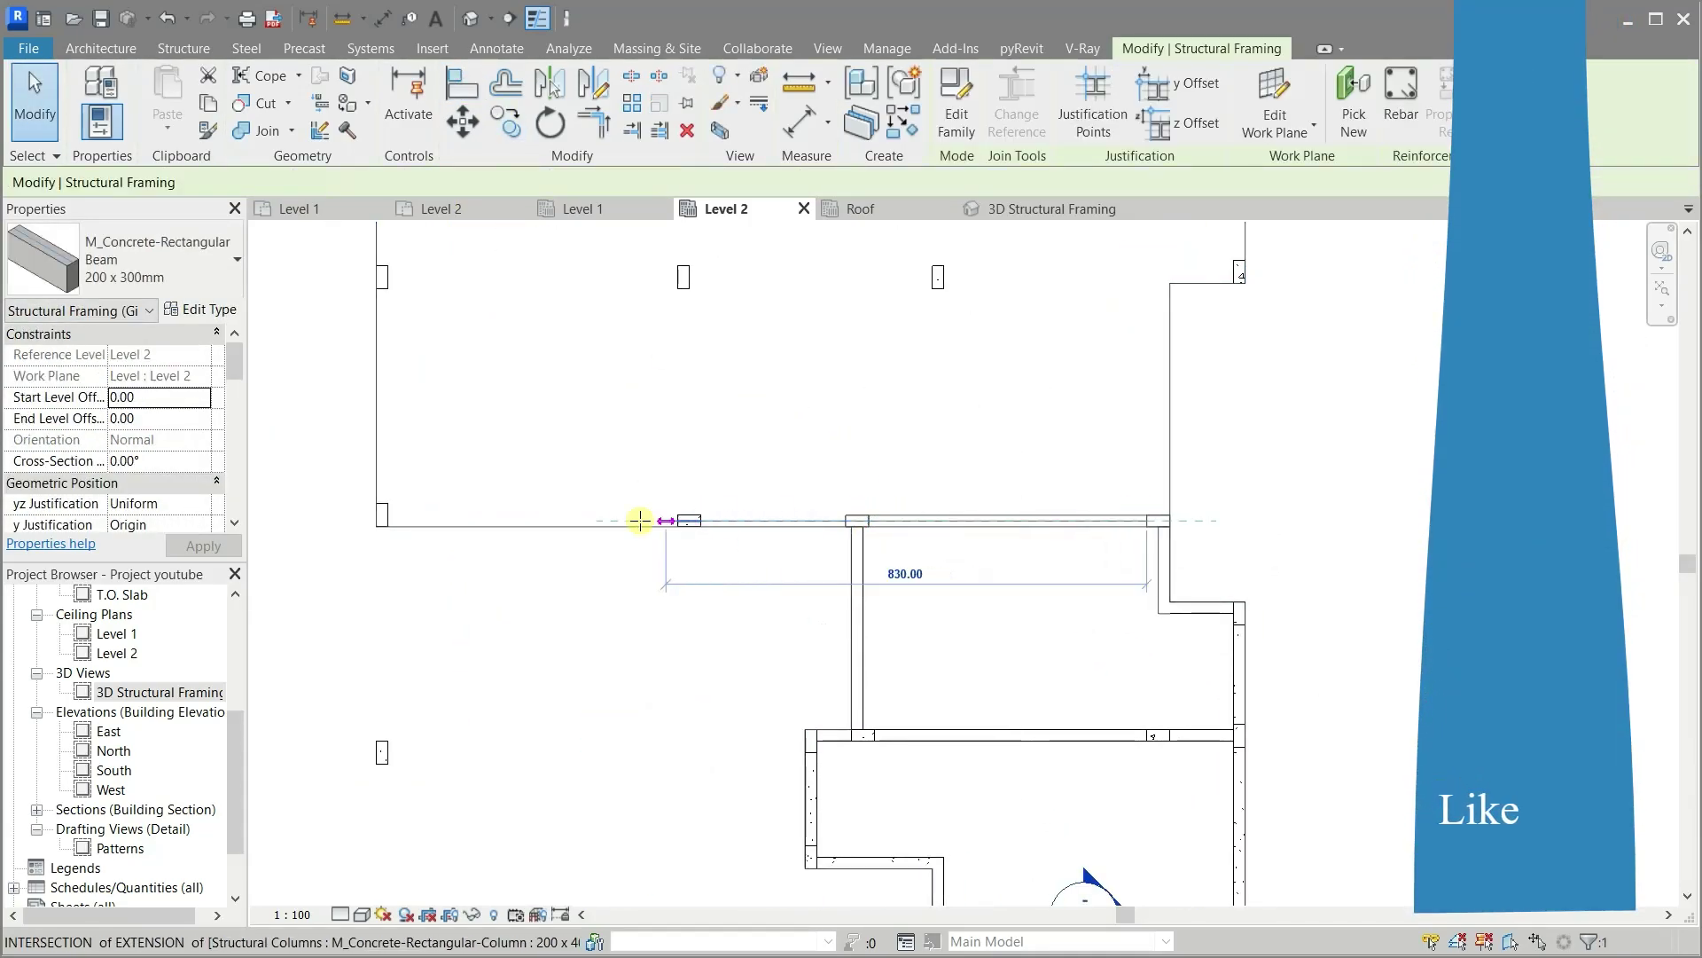
pyautogui.scroll(2, 399, 543)
pyautogui.scroll(2, 559, 705)
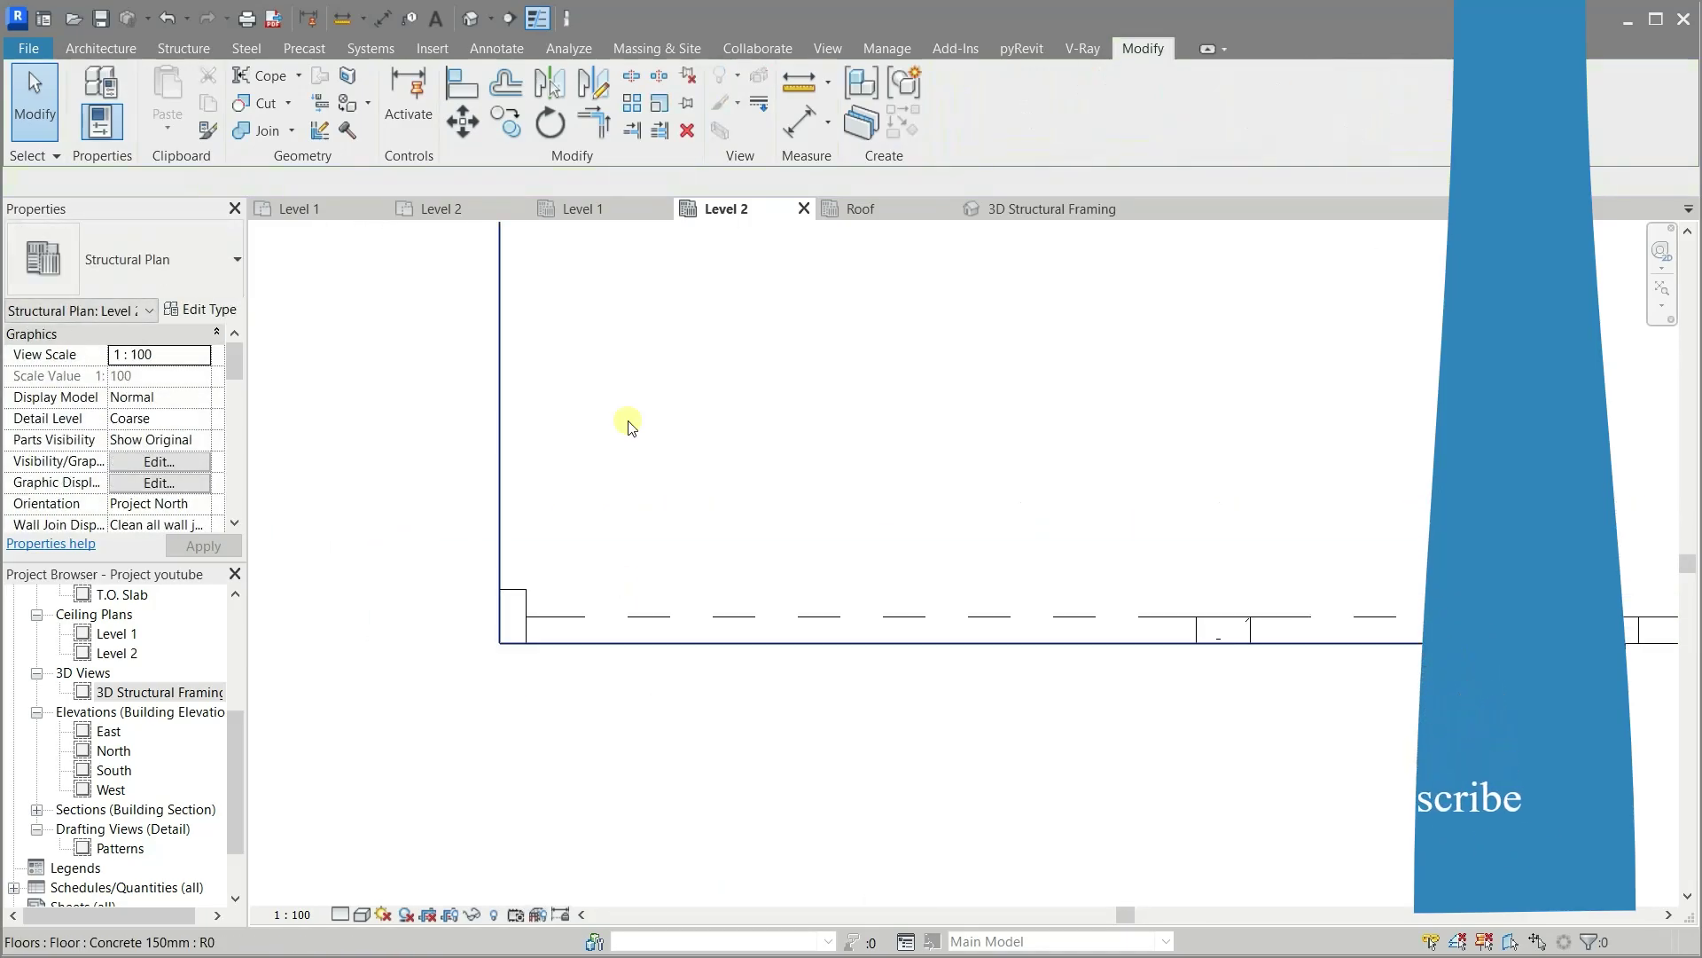
# Draw a beam from the top-left column face across to the right column
pyautogui.click(902, 124)
pyautogui.scroll(-3, 523, 612)
pyautogui.scroll(2, 550, 715)
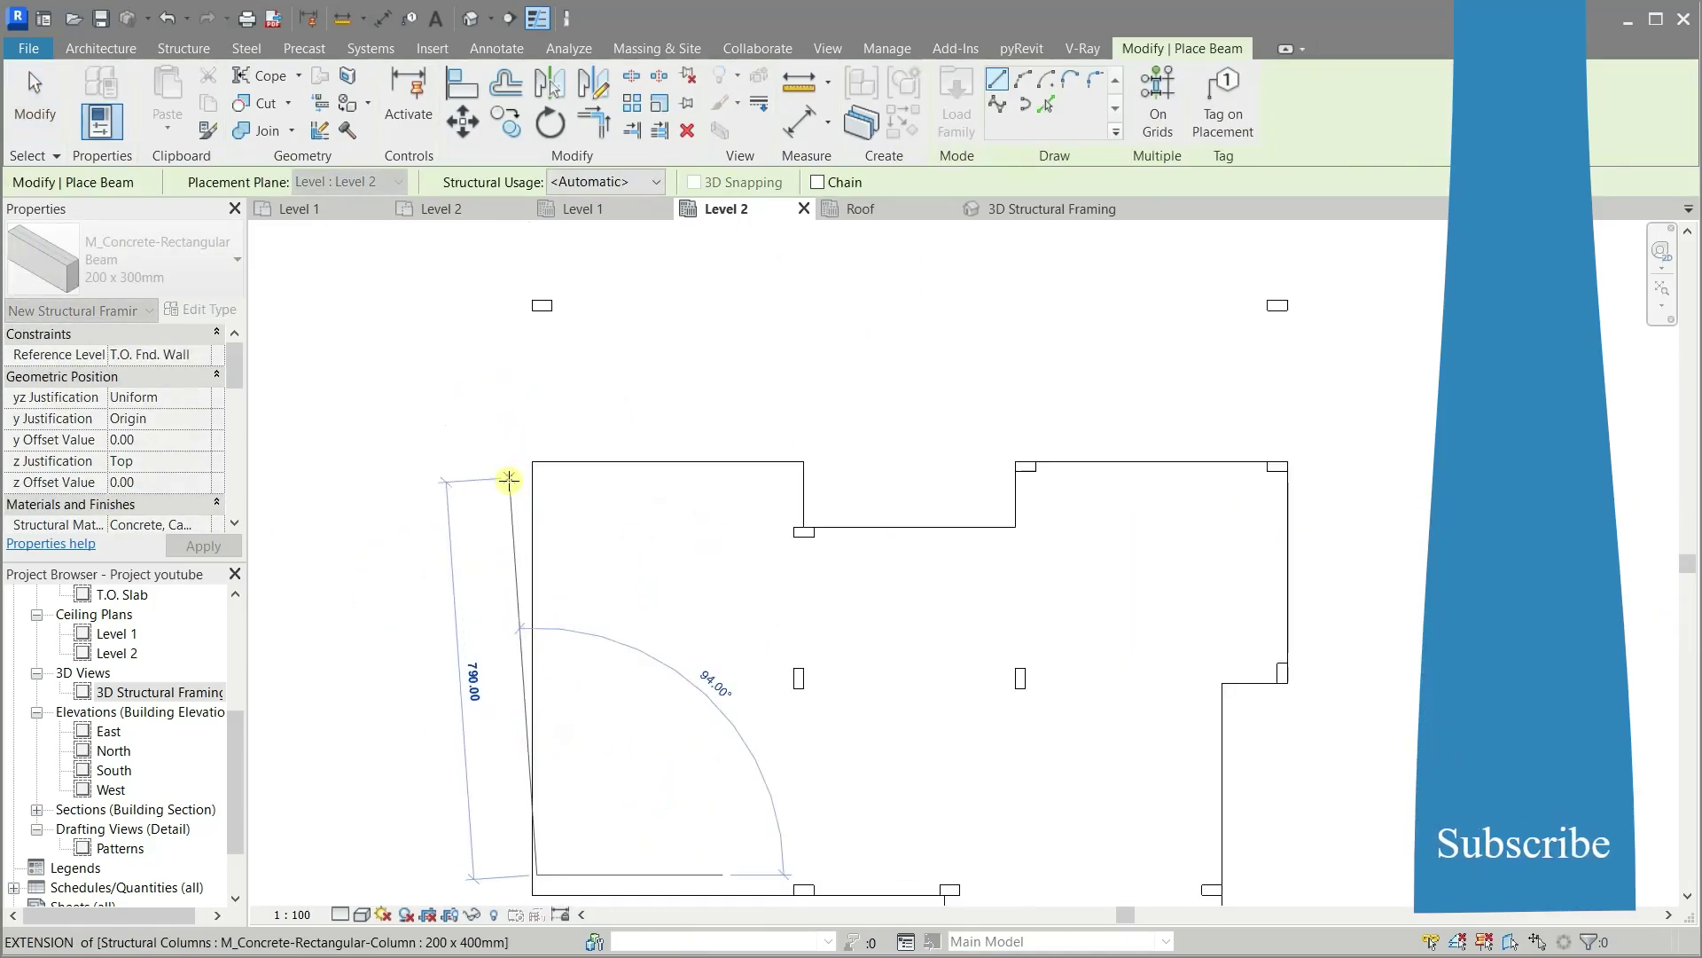
pyautogui.scroll(2, 595, 453)
pyautogui.scroll(3, 596, 453)
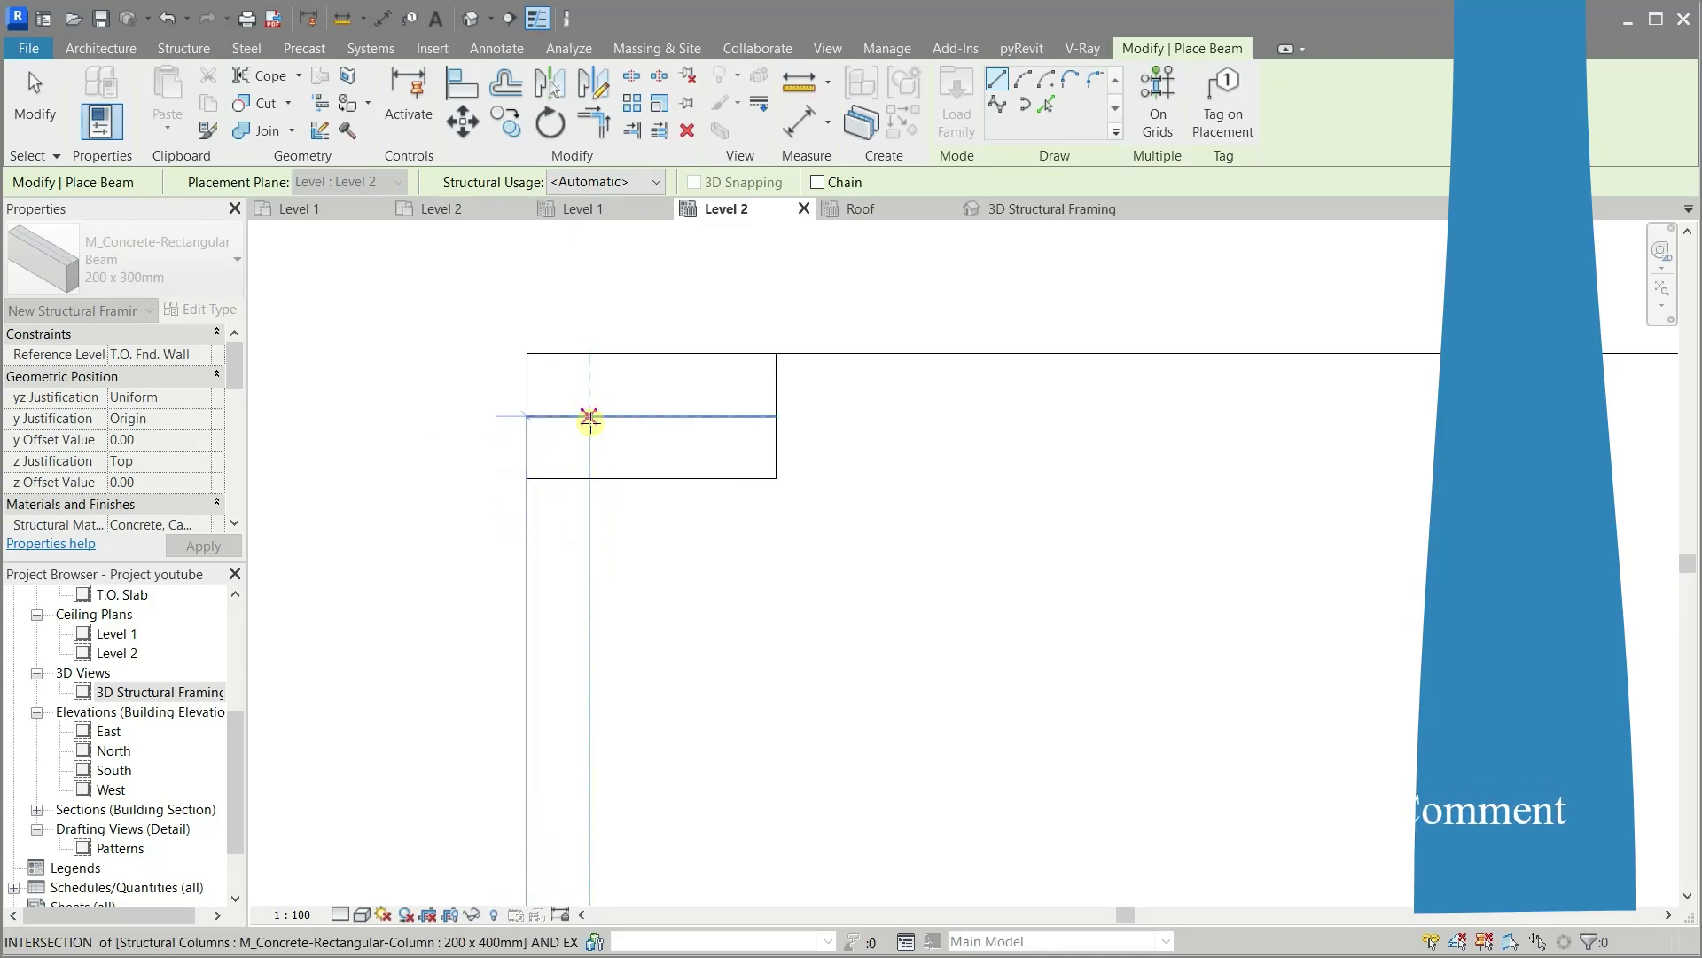
pyautogui.scroll(-3, 625, 567)
pyautogui.scroll(-2, 756, 497)
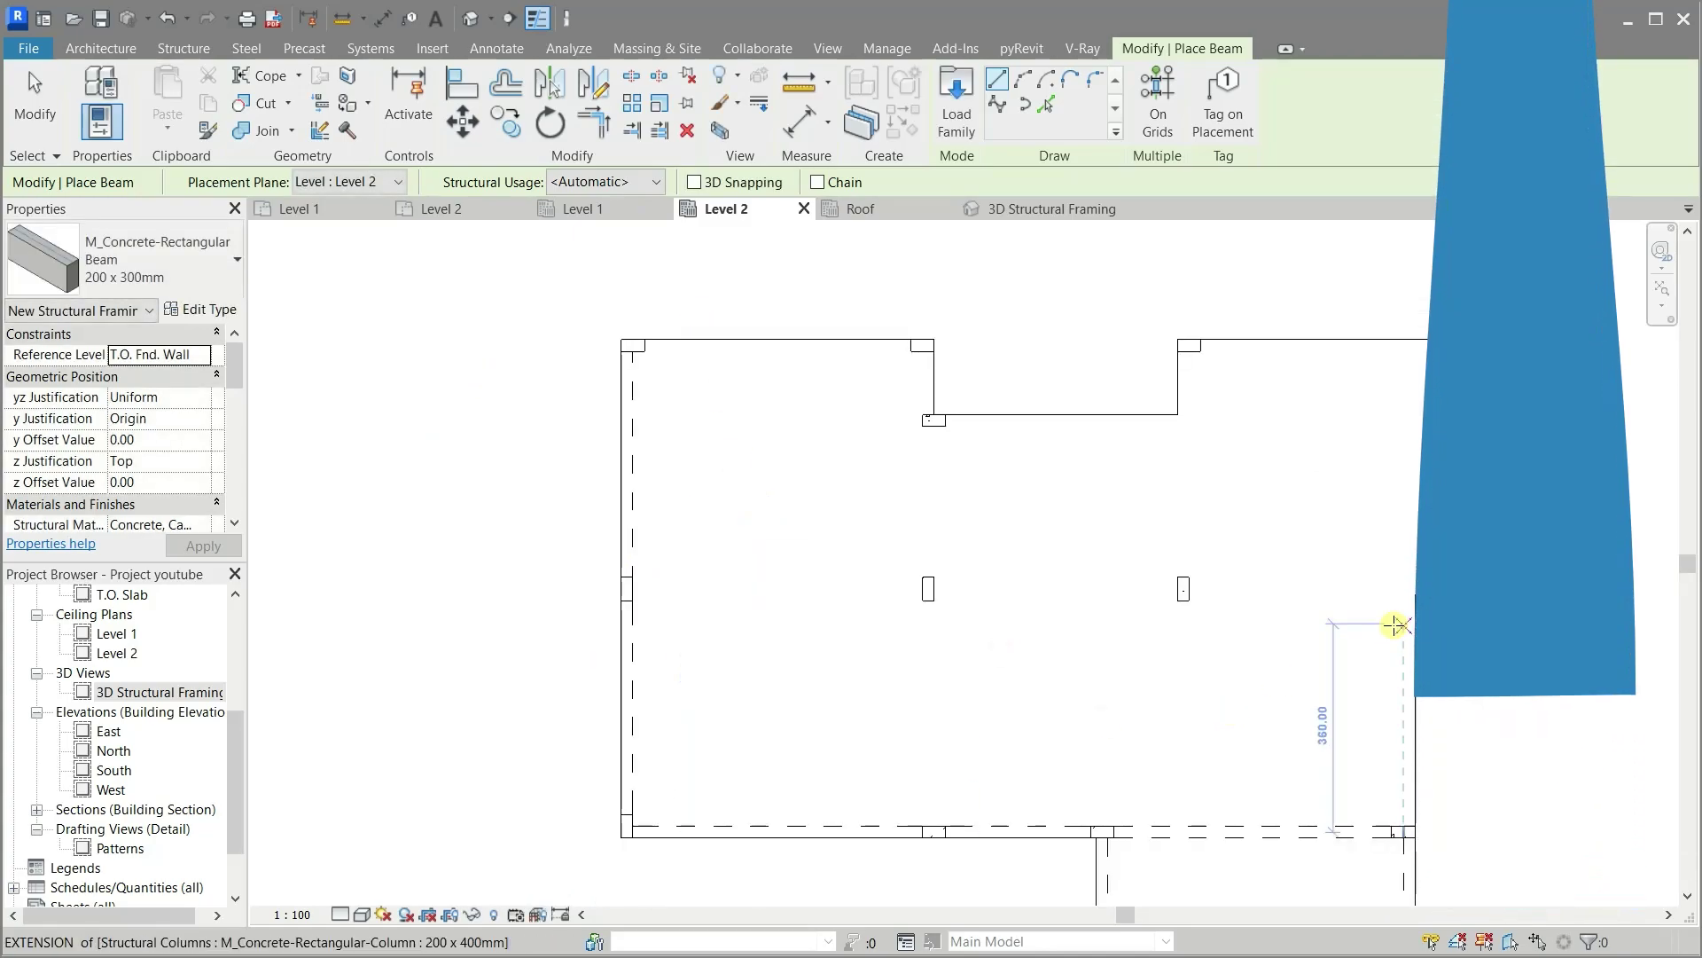
pyautogui.scroll(2, 598, 391)
pyautogui.scroll(2, 568, 377)
pyautogui.scroll(2, 545, 377)
pyautogui.click(544, 381)
pyautogui.scroll(-2, 543, 382)
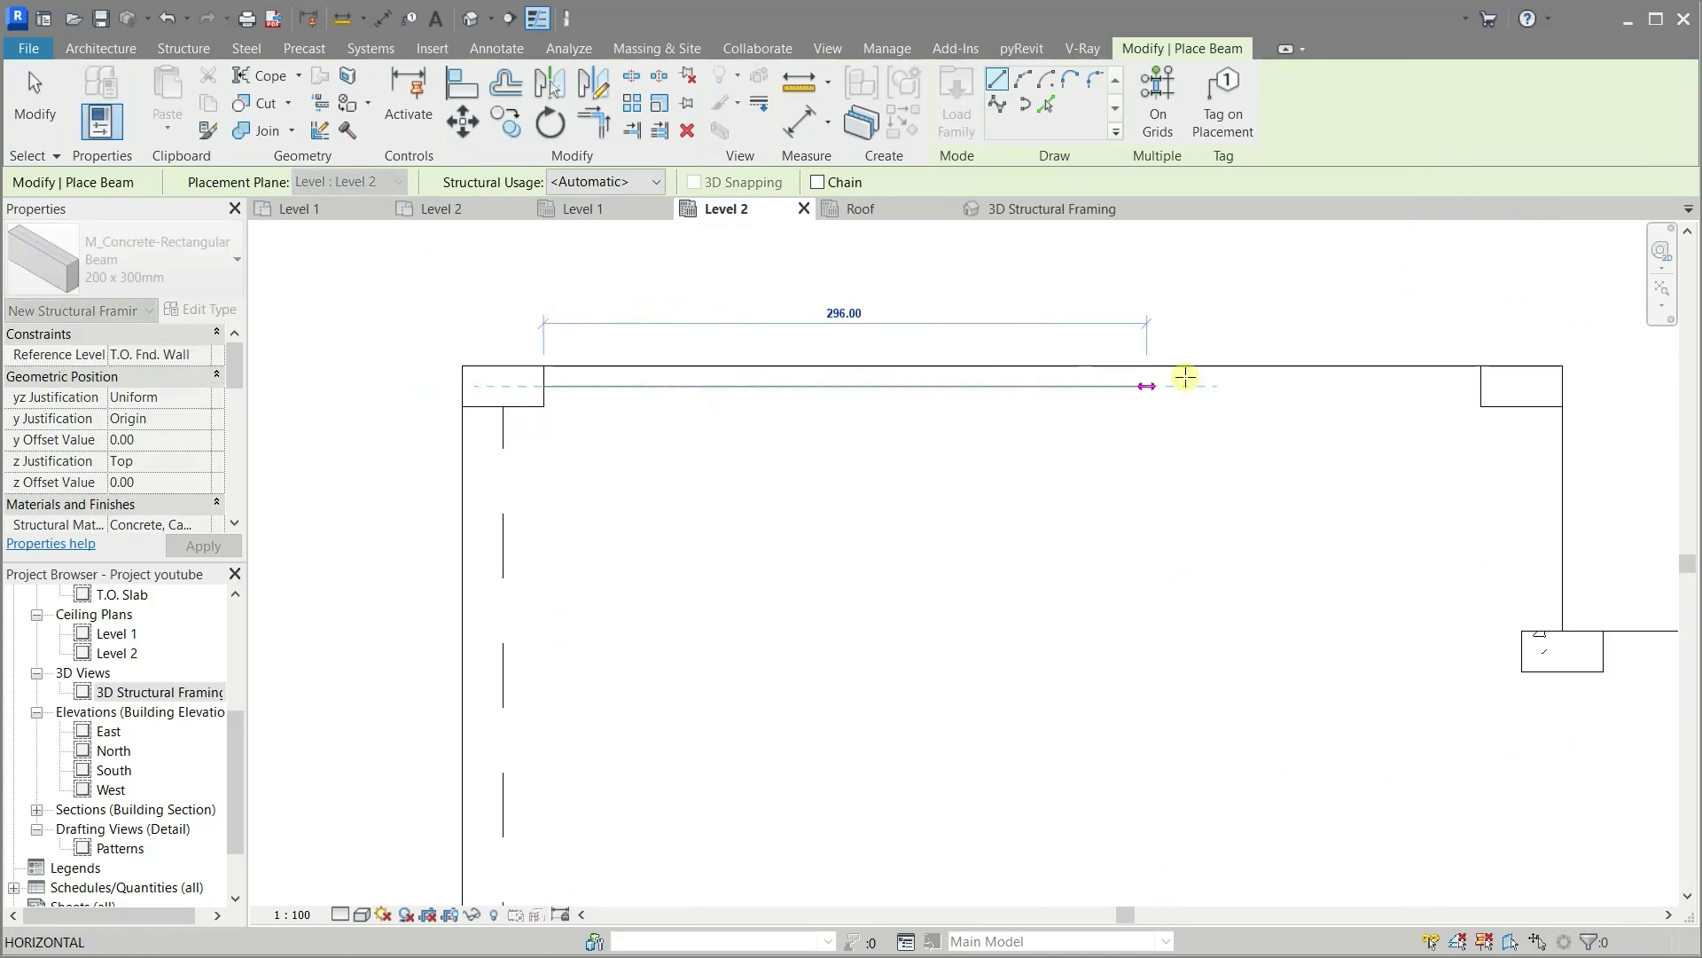
pyautogui.click(1495, 448)
pyautogui.scroll(2, 1521, 403)
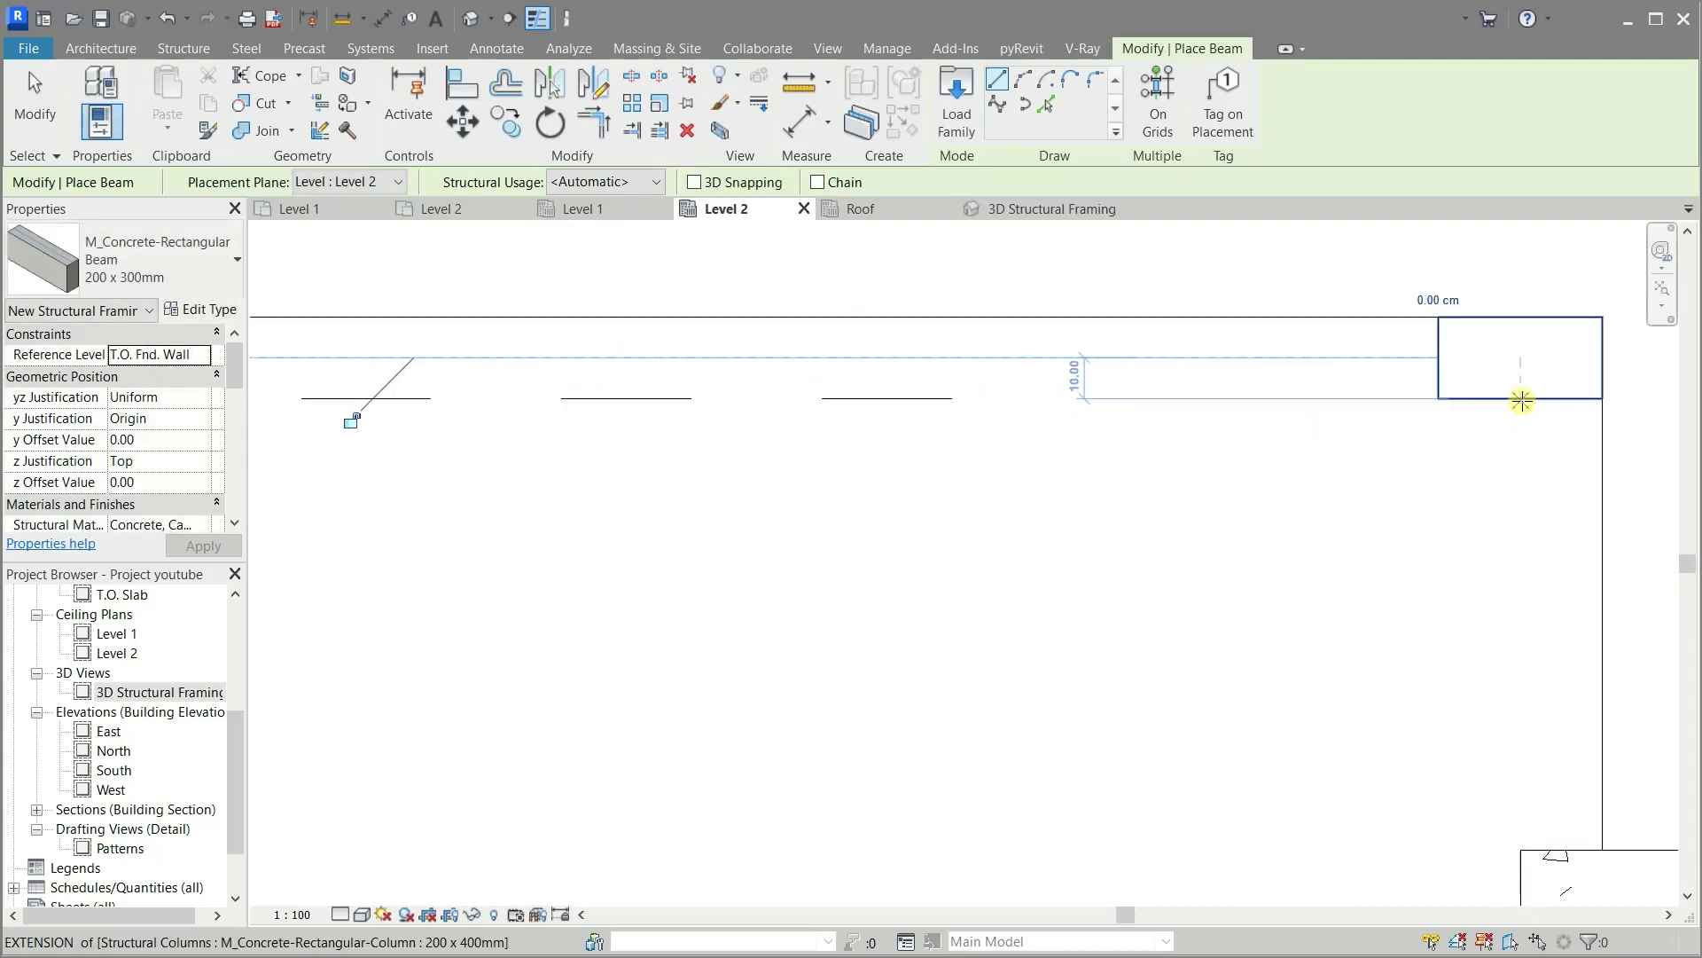
pyautogui.scroll(-2, 1515, 550)
pyautogui.scroll(-2, 1166, 714)
pyautogui.scroll(2, 1166, 714)
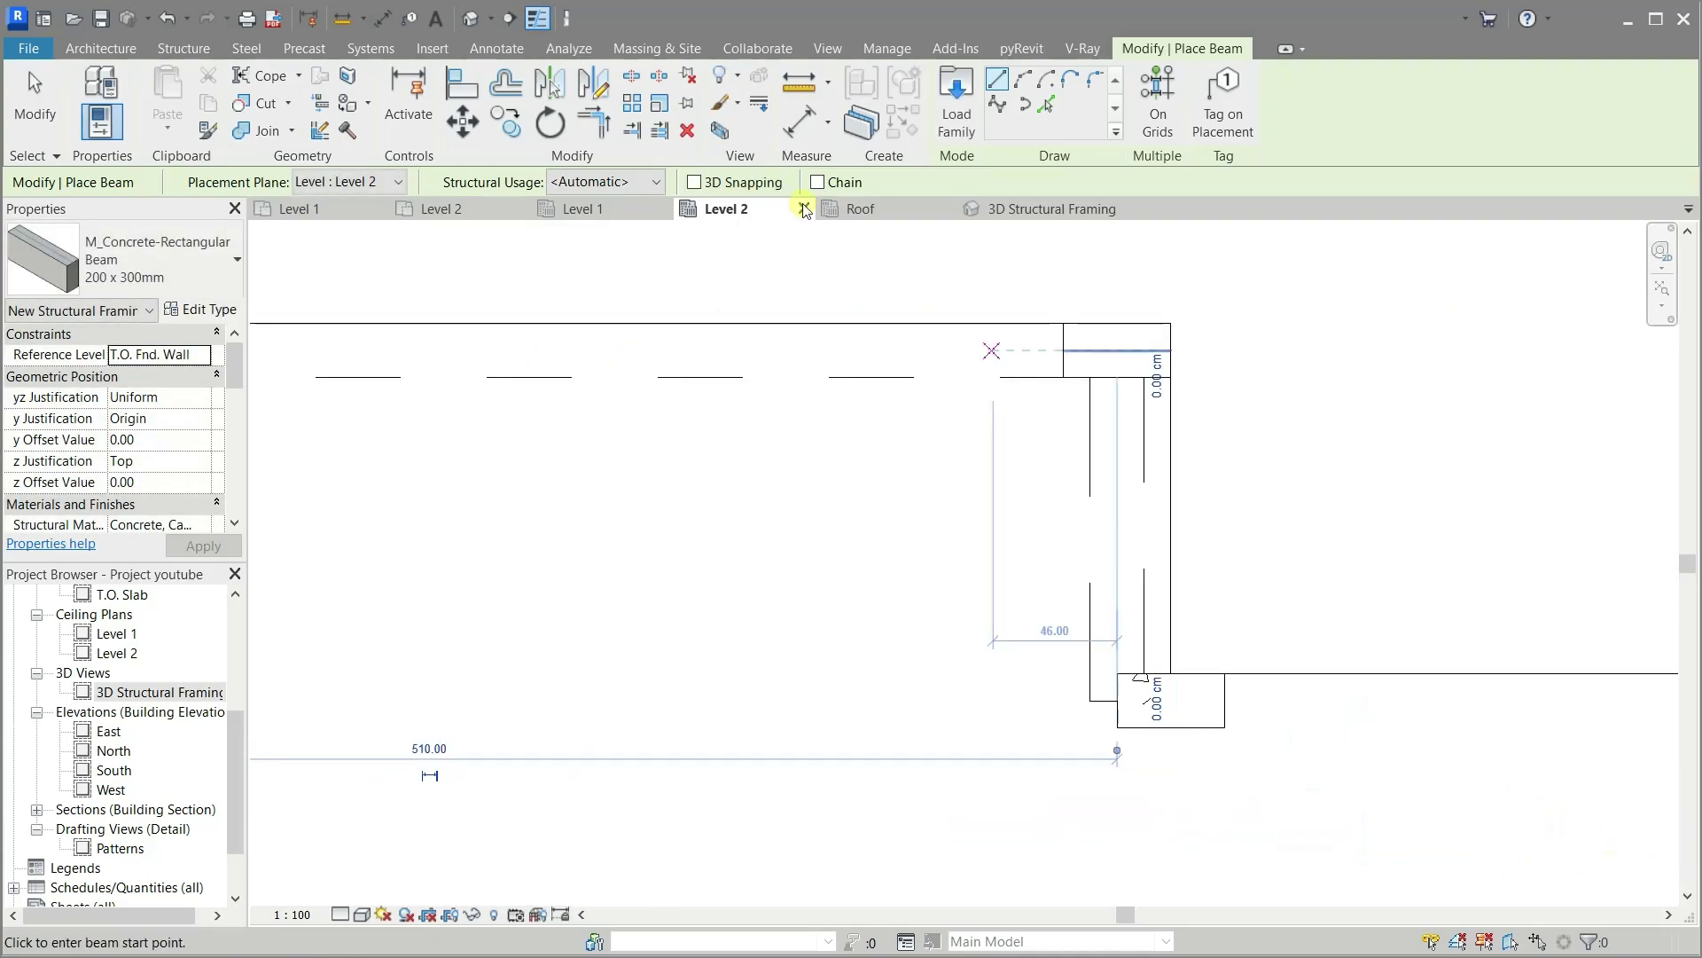
pyautogui.press('a')
pyautogui.press('l')
pyautogui.press('Escape')
# Add a beam between the next two columns and a short vertical beam at the right column
pyautogui.click(1064, 326)
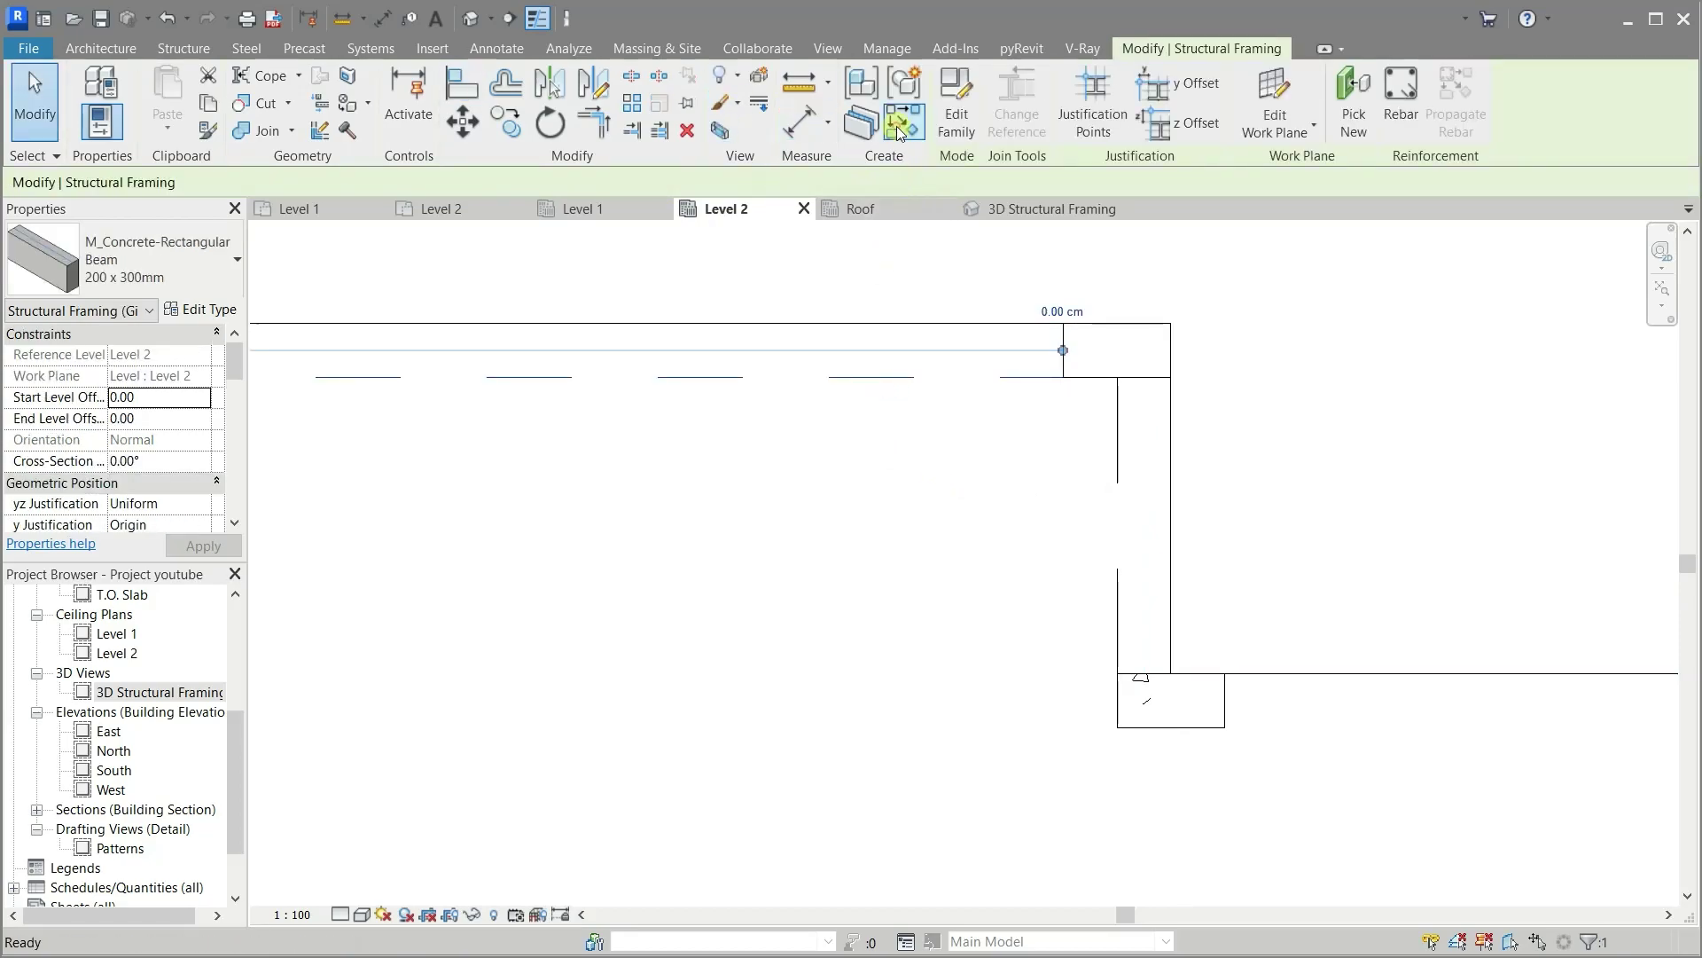
pyautogui.press('b')
pyautogui.press('m')
pyautogui.scroll(4, 1242, 710)
pyautogui.click(1020, 630)
pyautogui.scroll(-3, 551, 578)
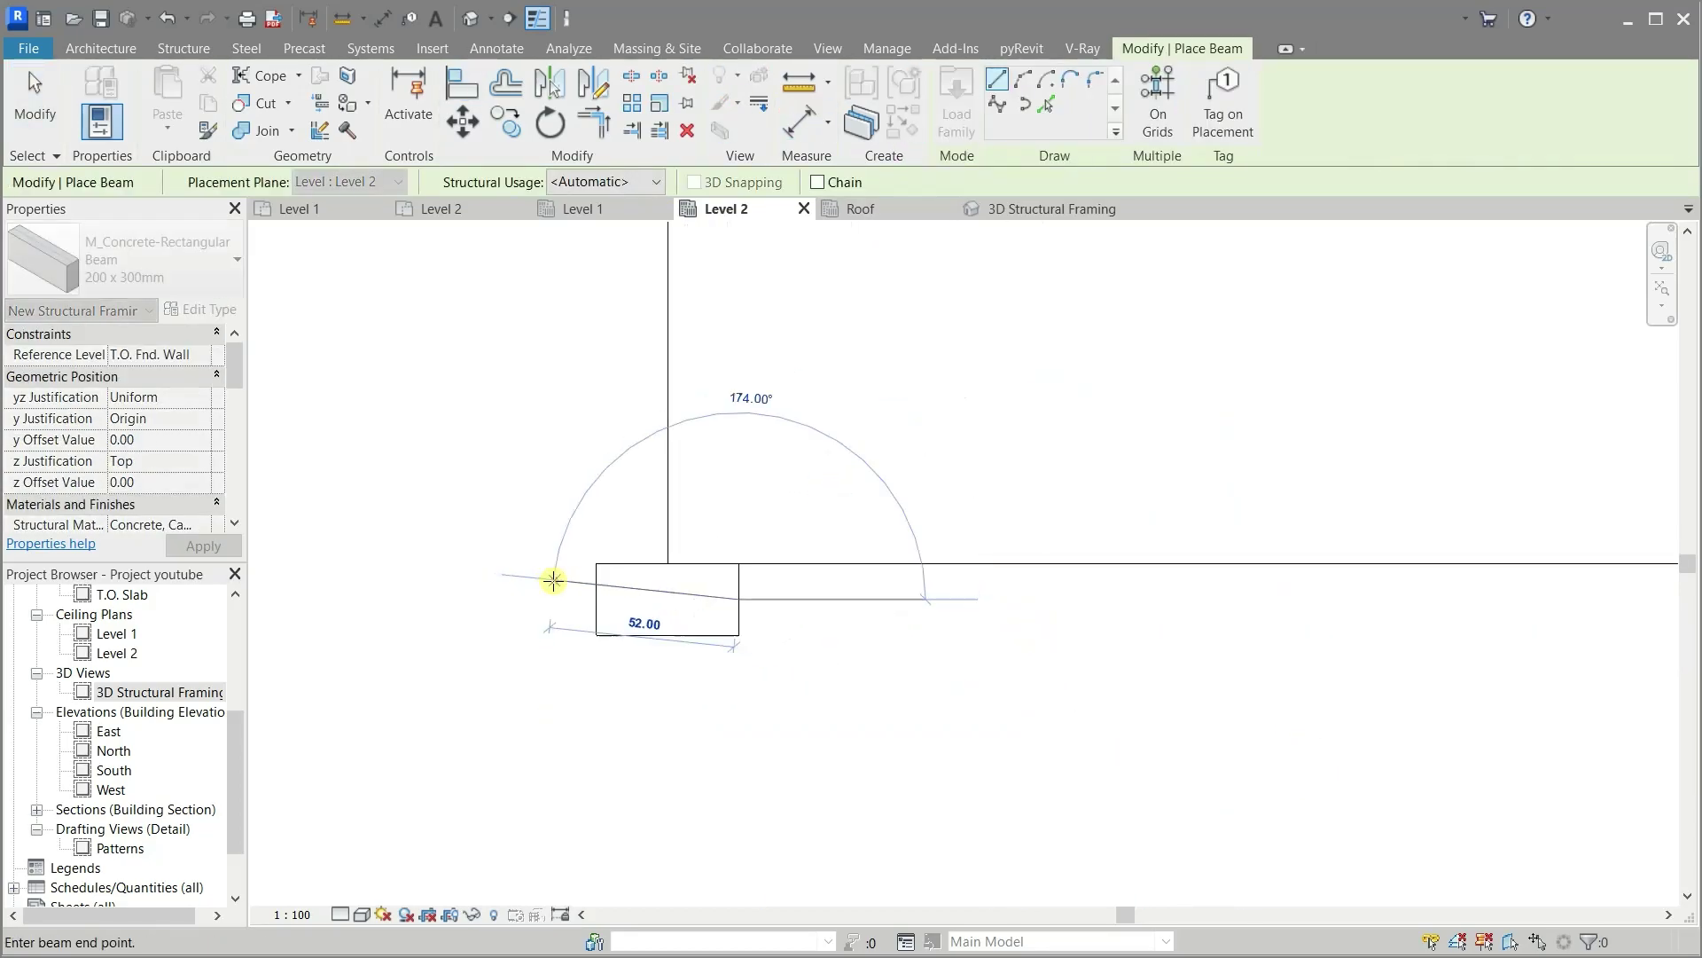
pyautogui.click(1274, 578)
pyautogui.scroll(2, 1054, 570)
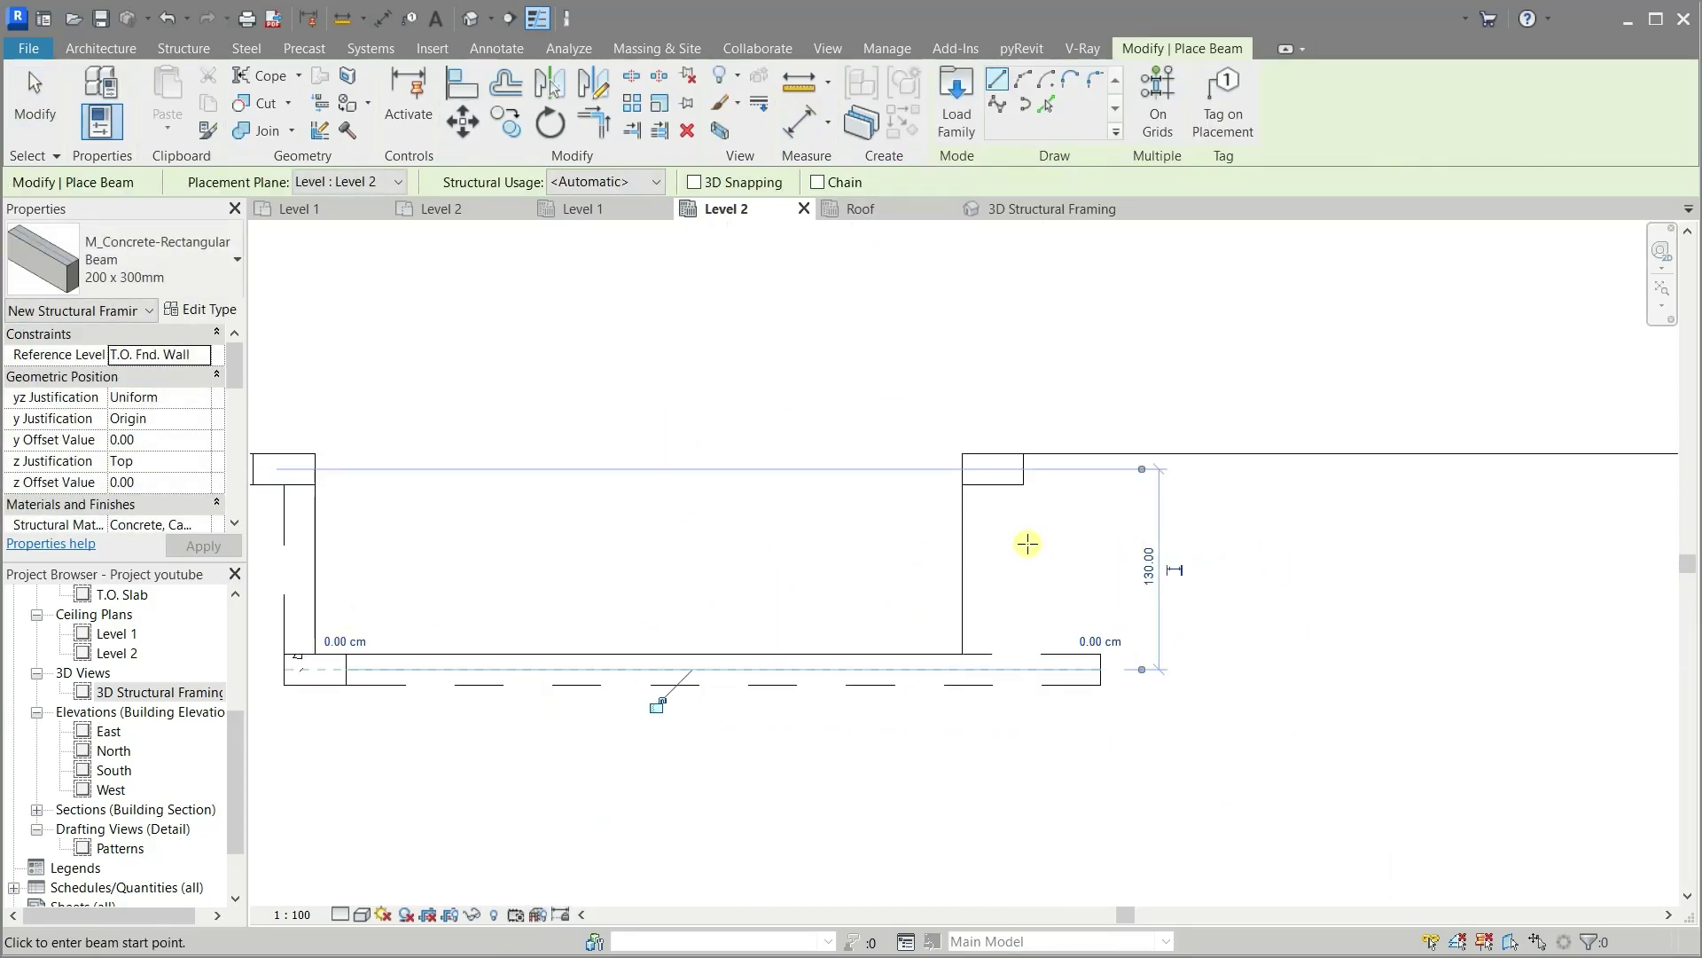
pyautogui.click(992, 470)
pyautogui.click(993, 593)
# Align the short vertical beam to the dashed wall line
pyautogui.press('a')
pyautogui.press('l')
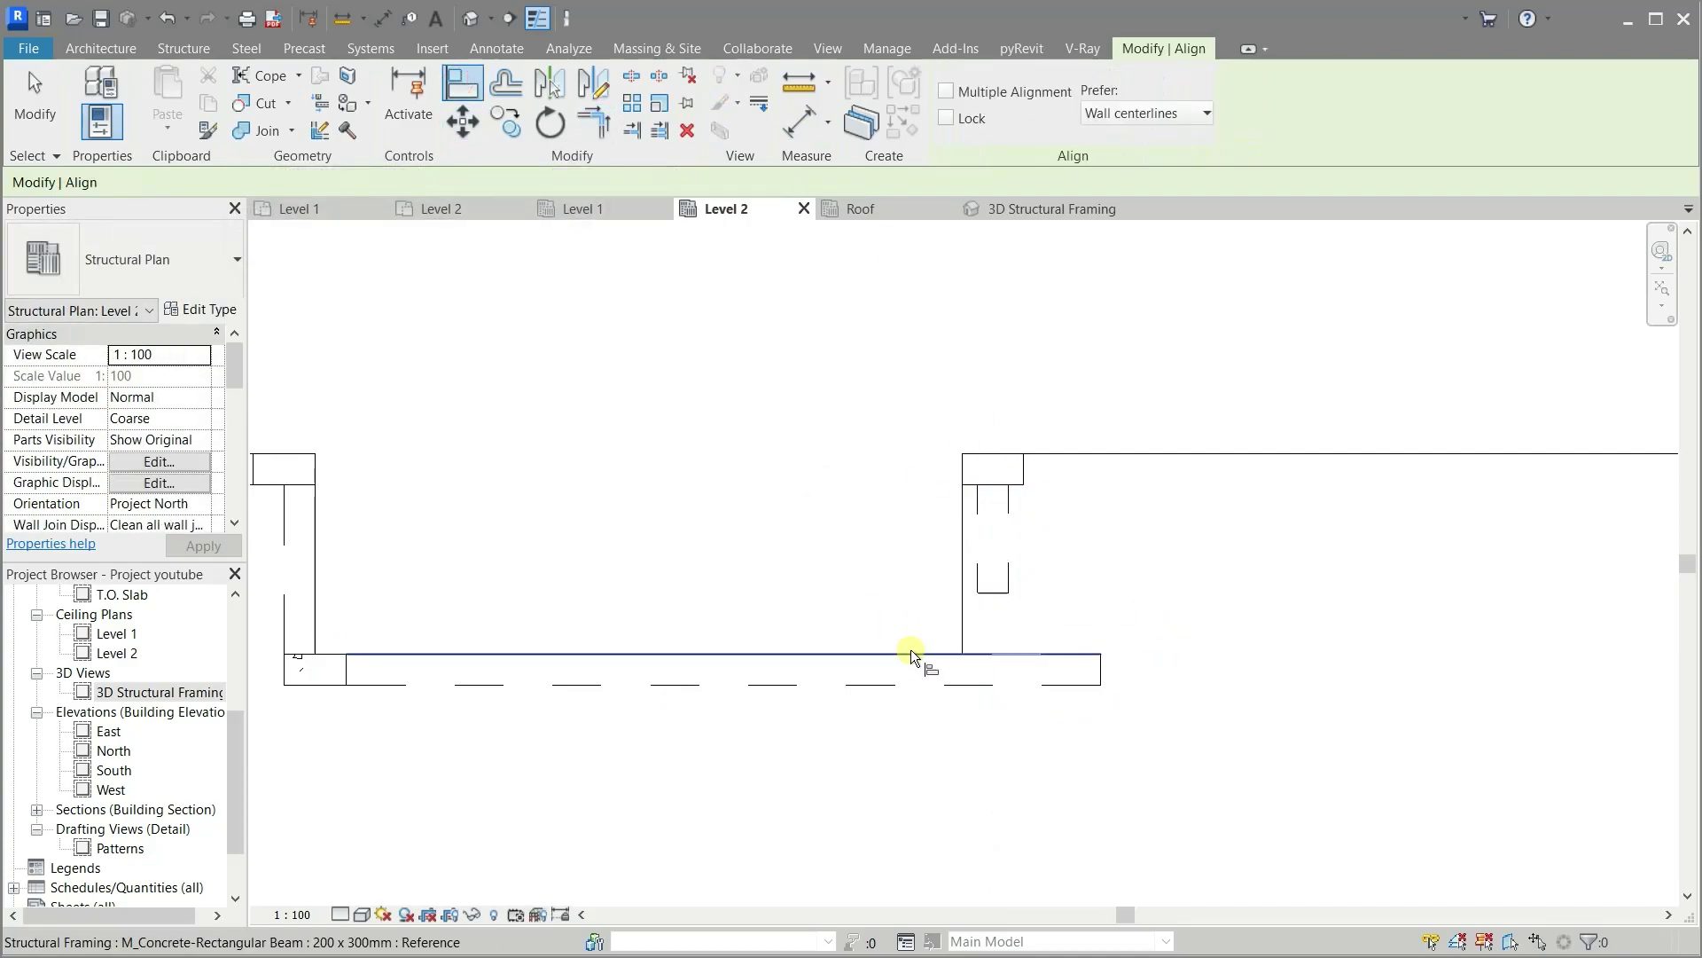
pyautogui.click(975, 568)
pyautogui.press('Escape')
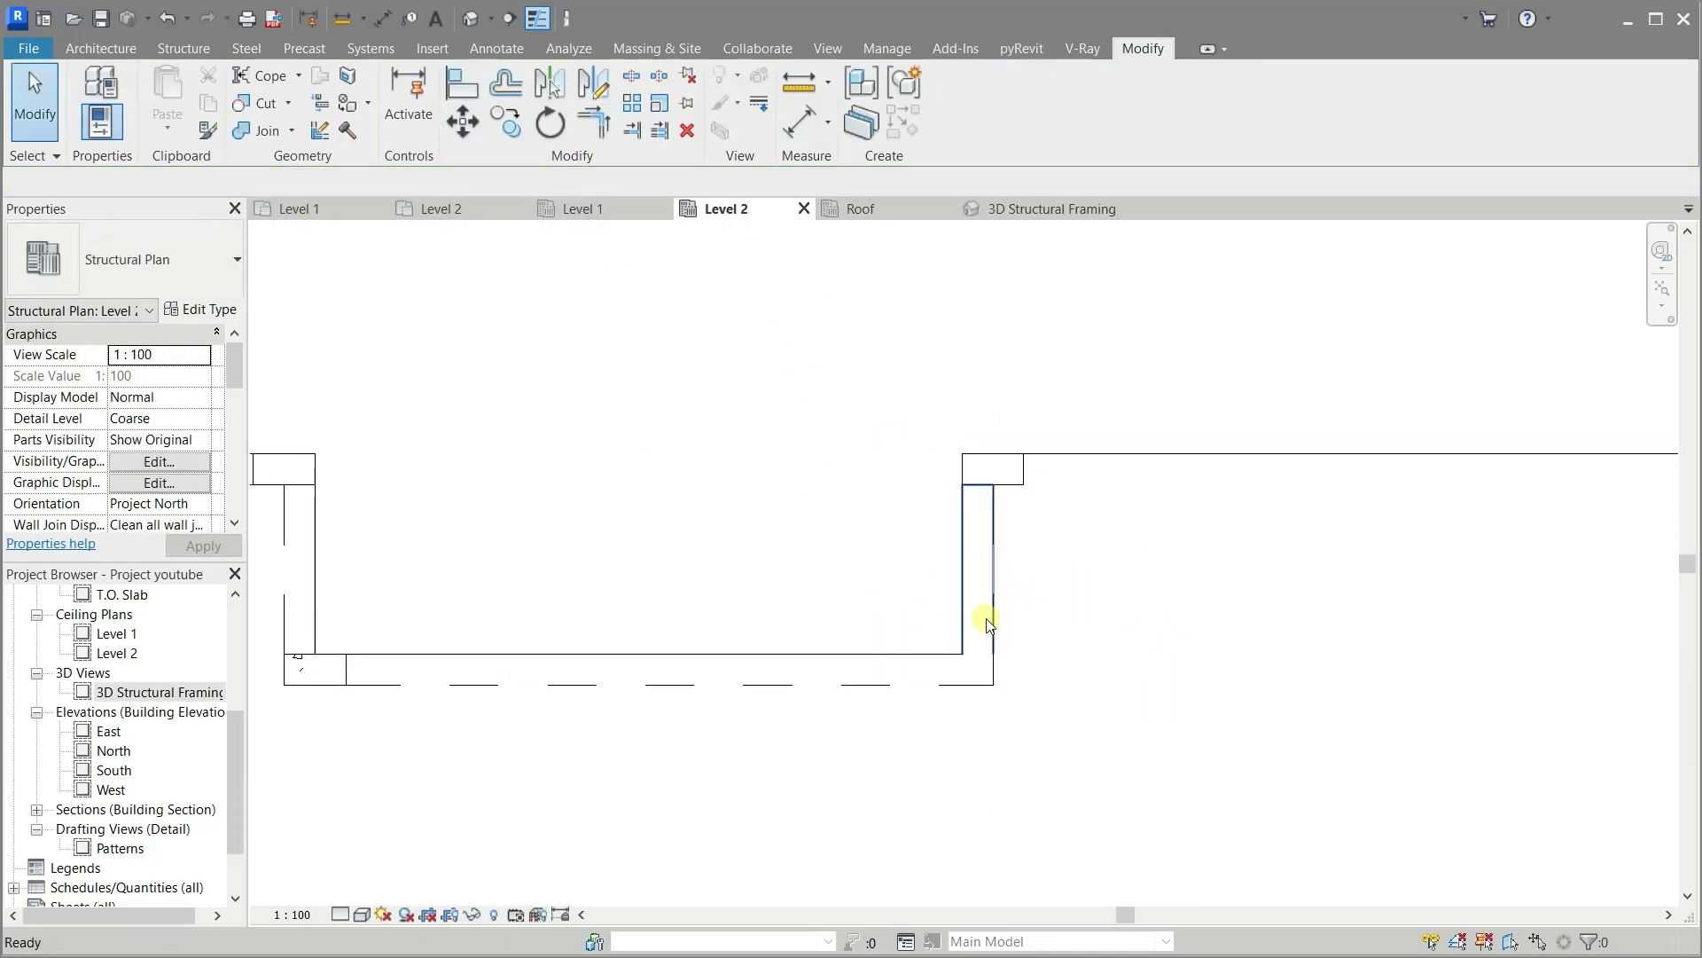
pyautogui.click(986, 619)
# Draw a beam along the right wall from the lower column upward
pyautogui.click(909, 128)
pyautogui.scroll(-3, 1026, 464)
pyautogui.scroll(4, 1273, 444)
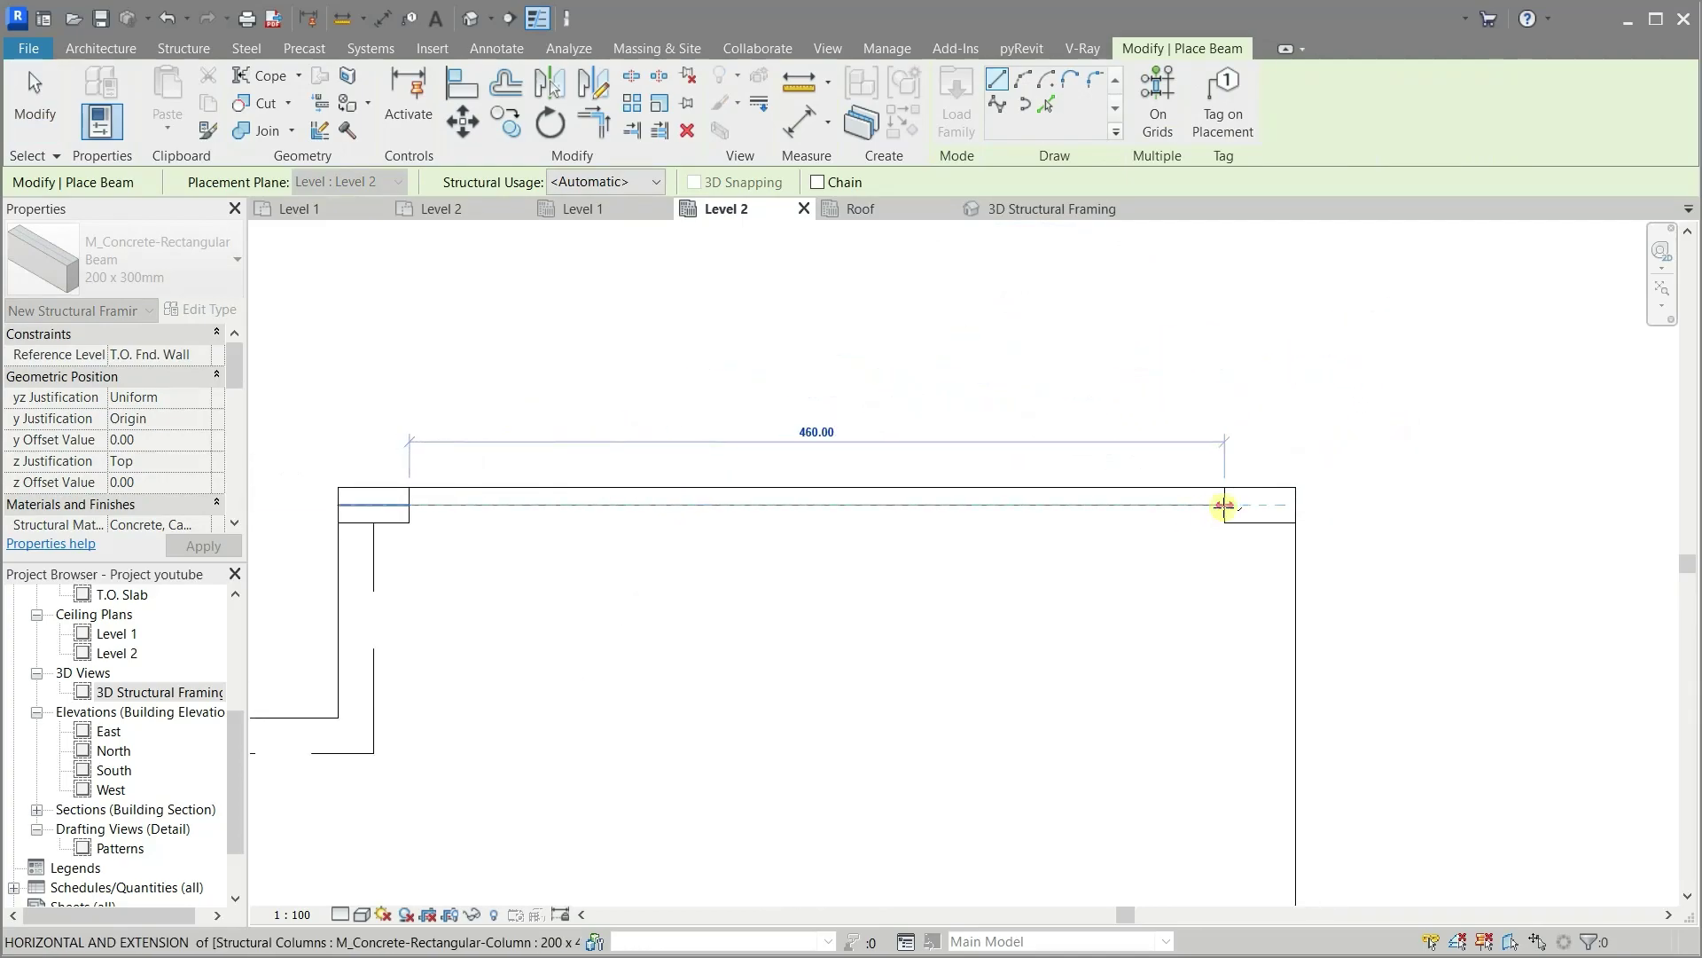
pyautogui.scroll(2, 1121, 485)
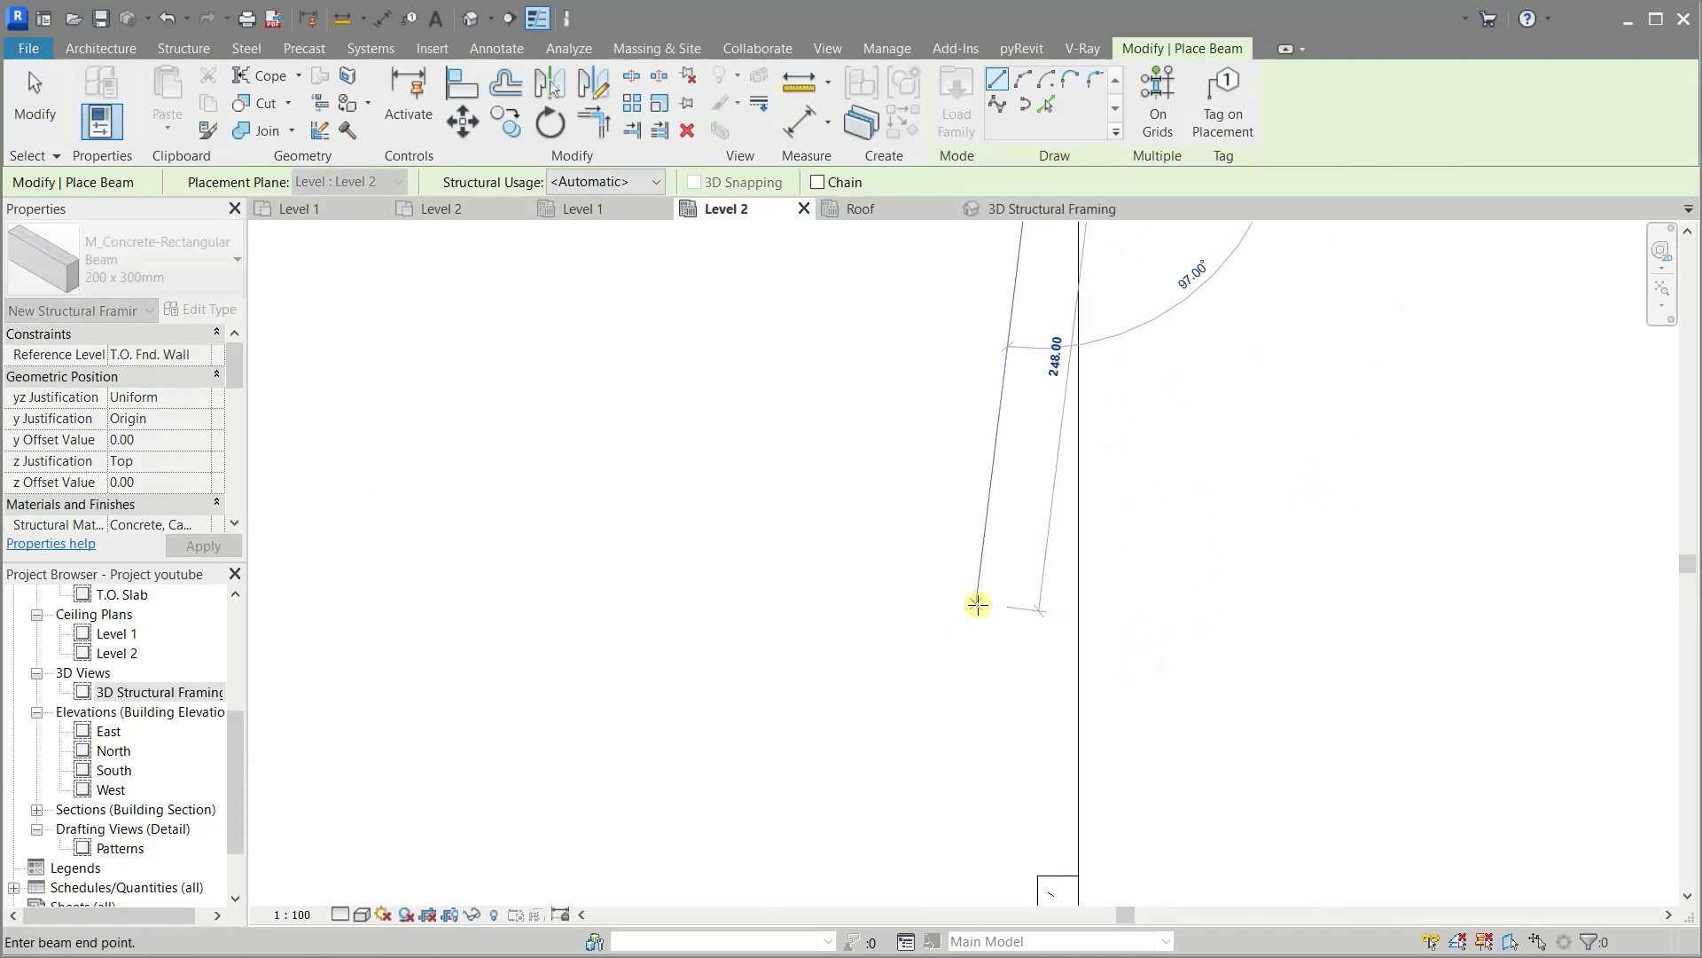
pyautogui.click(1056, 881)
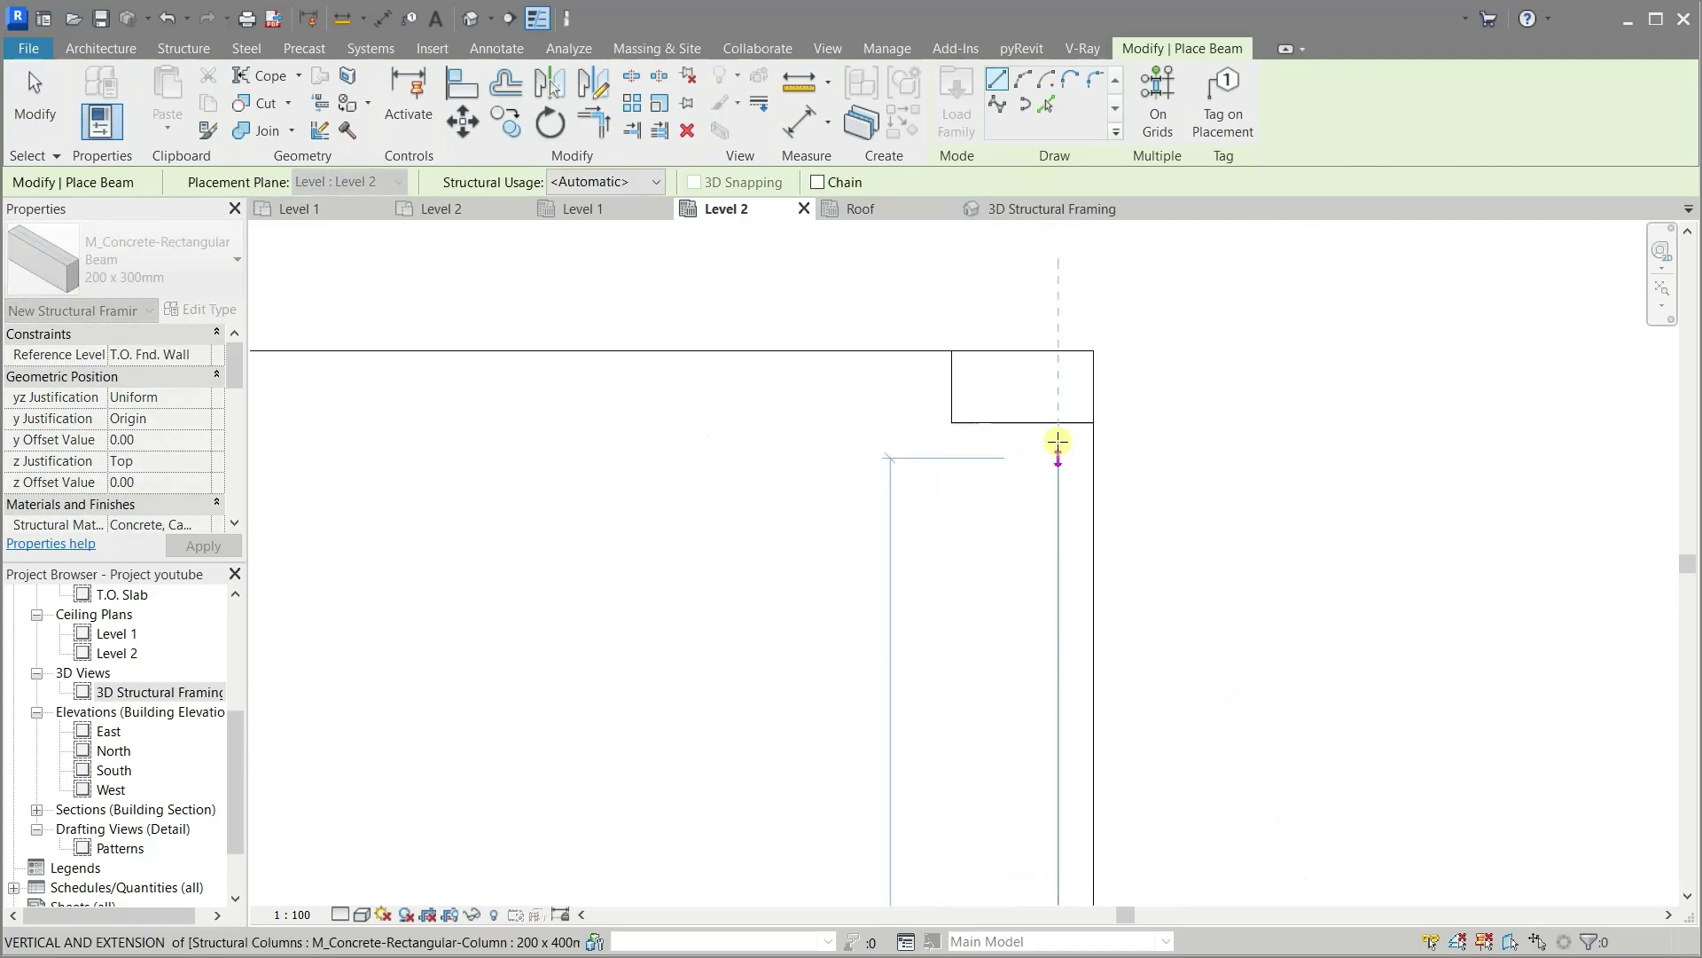
pyautogui.click(1058, 436)
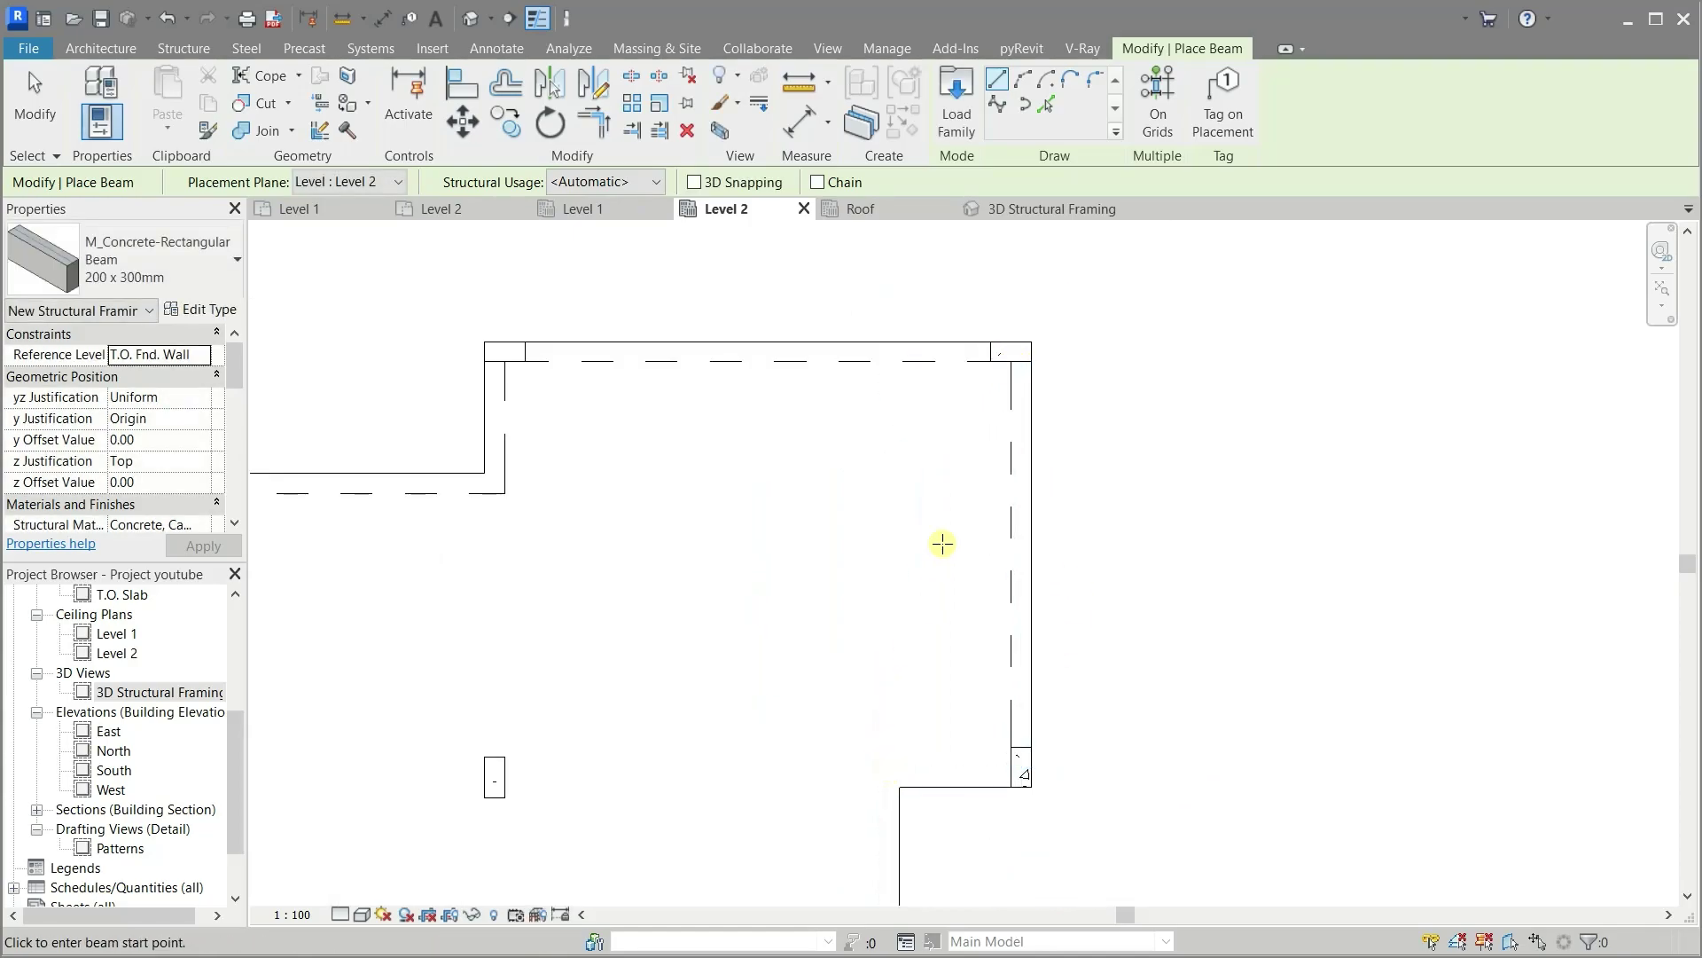
pyautogui.scroll(-3, 942, 543)
pyautogui.scroll(5, 976, 679)
# Add a horizontal beam left of the column and align it to the wall line
pyautogui.click(1077, 488)
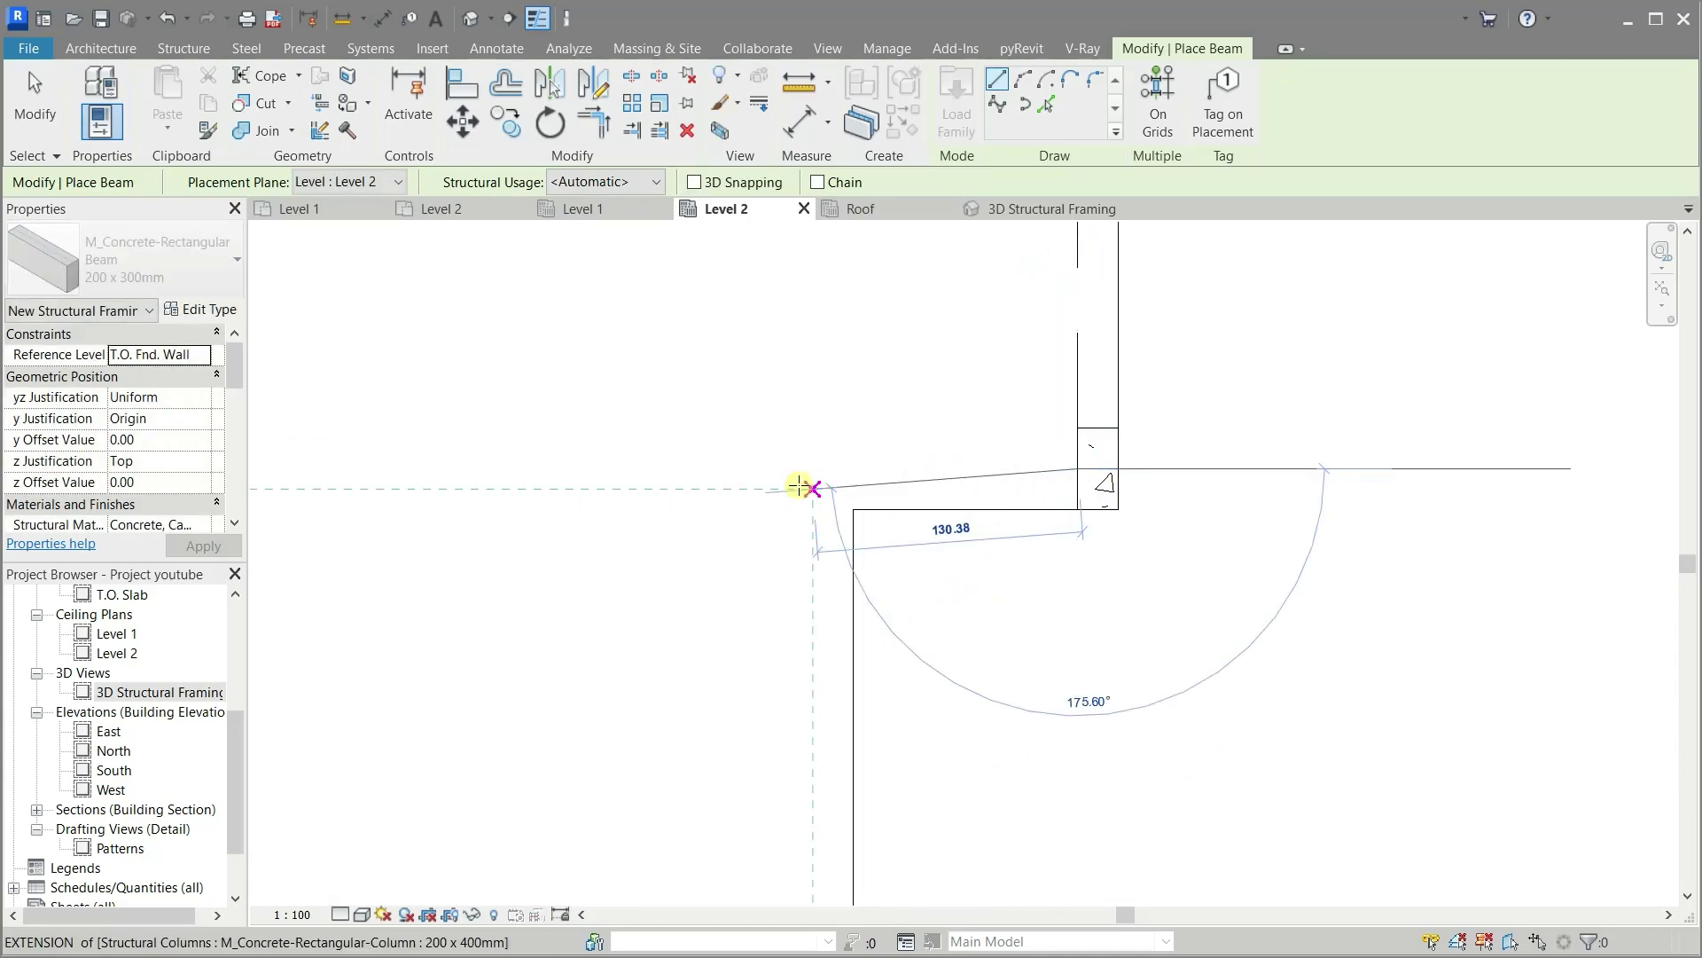
pyautogui.click(731, 488)
pyautogui.press('a')
pyautogui.press('l')
pyautogui.click(918, 510)
pyautogui.press('Escape')
pyautogui.scroll(-3, 1034, 589)
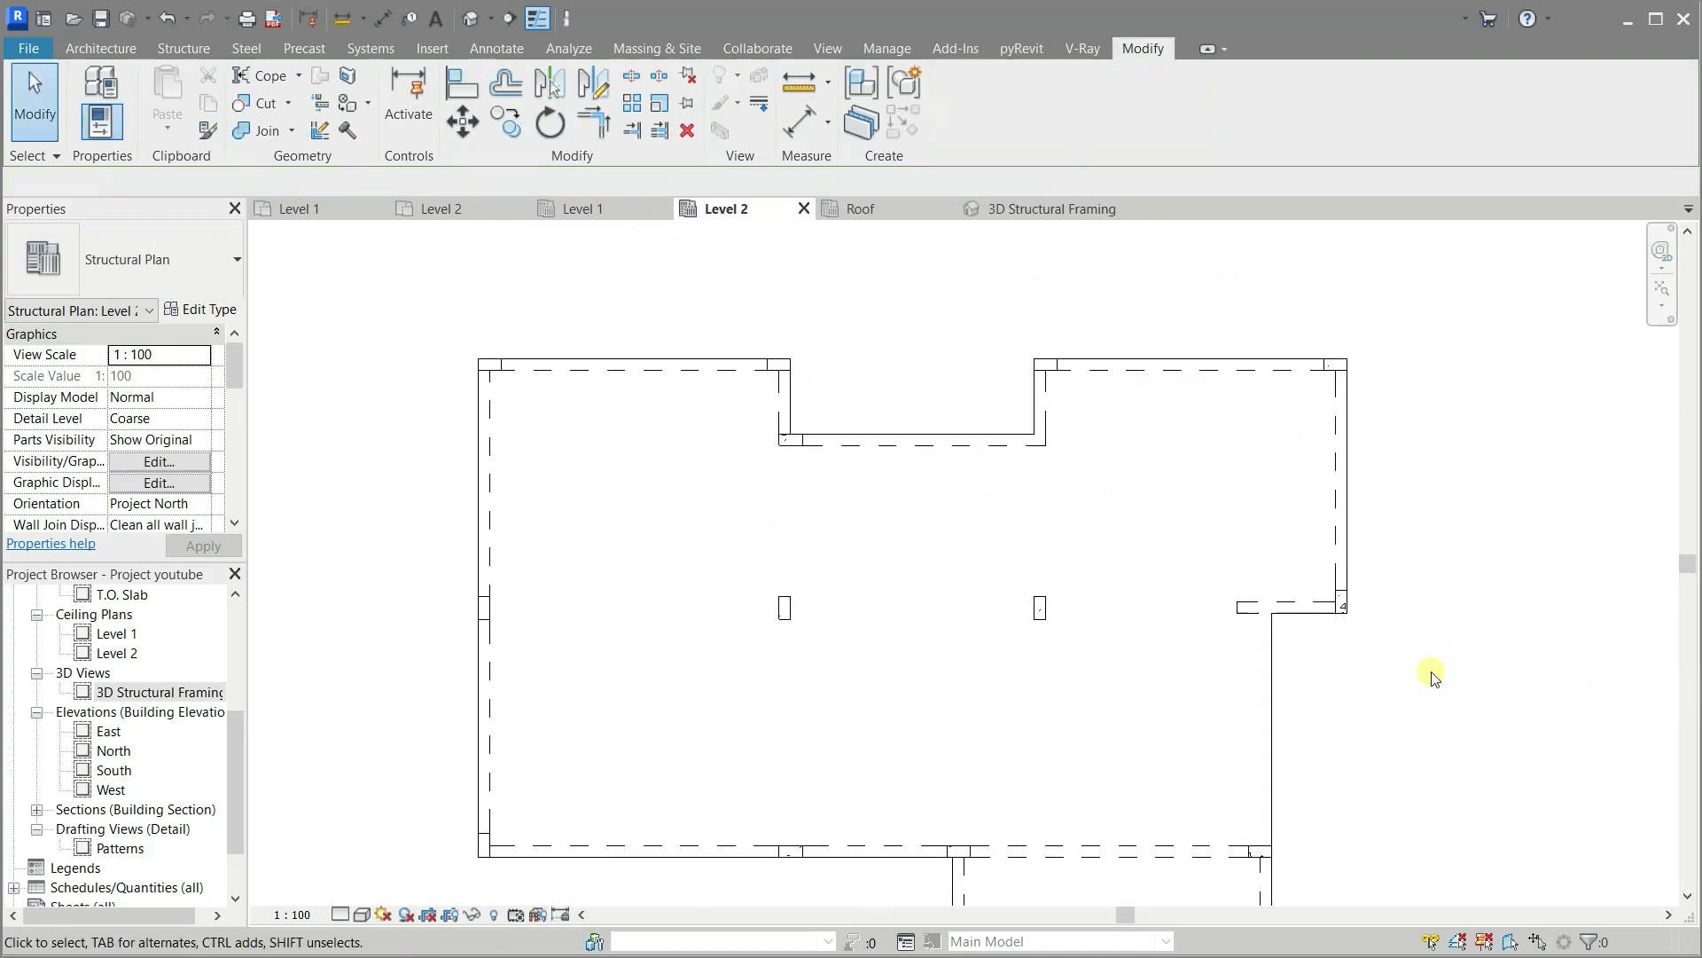
# Extend the interior beams: the horizontal one to the left wall, the vertical one to the lower wall
pyautogui.click(1259, 608)
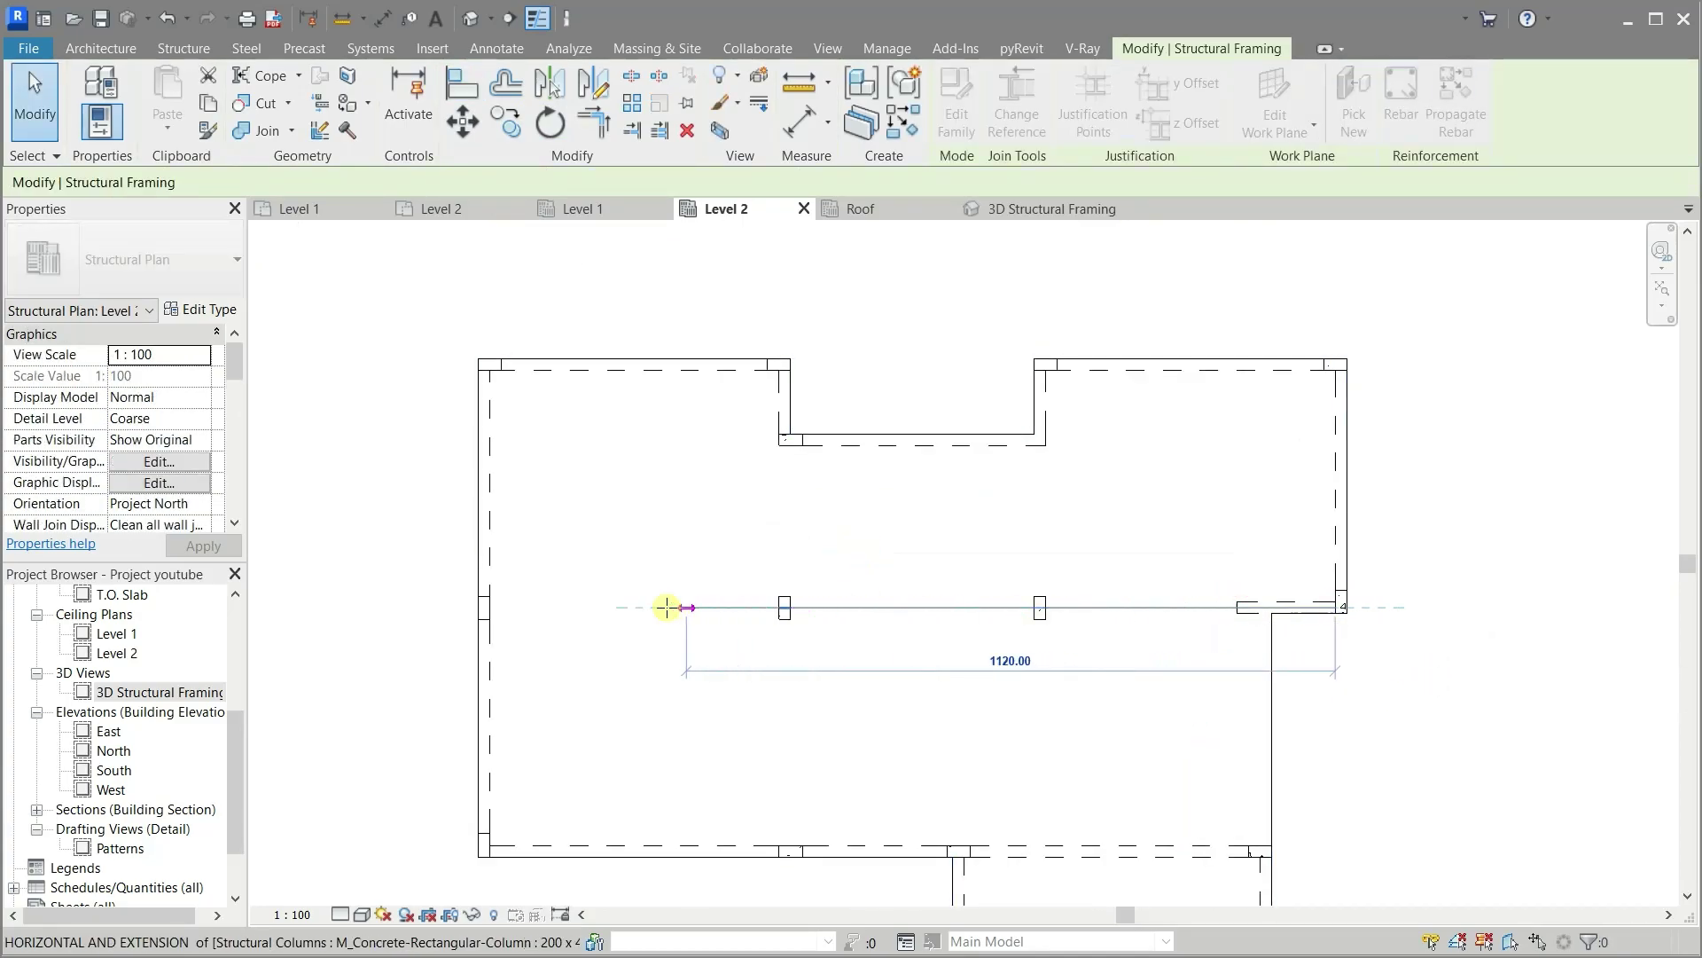
pyautogui.moveTo(1239, 609); pyautogui.dragTo(487, 609)
pyautogui.click(768, 337)
pyautogui.scroll(-1, 975, 596)
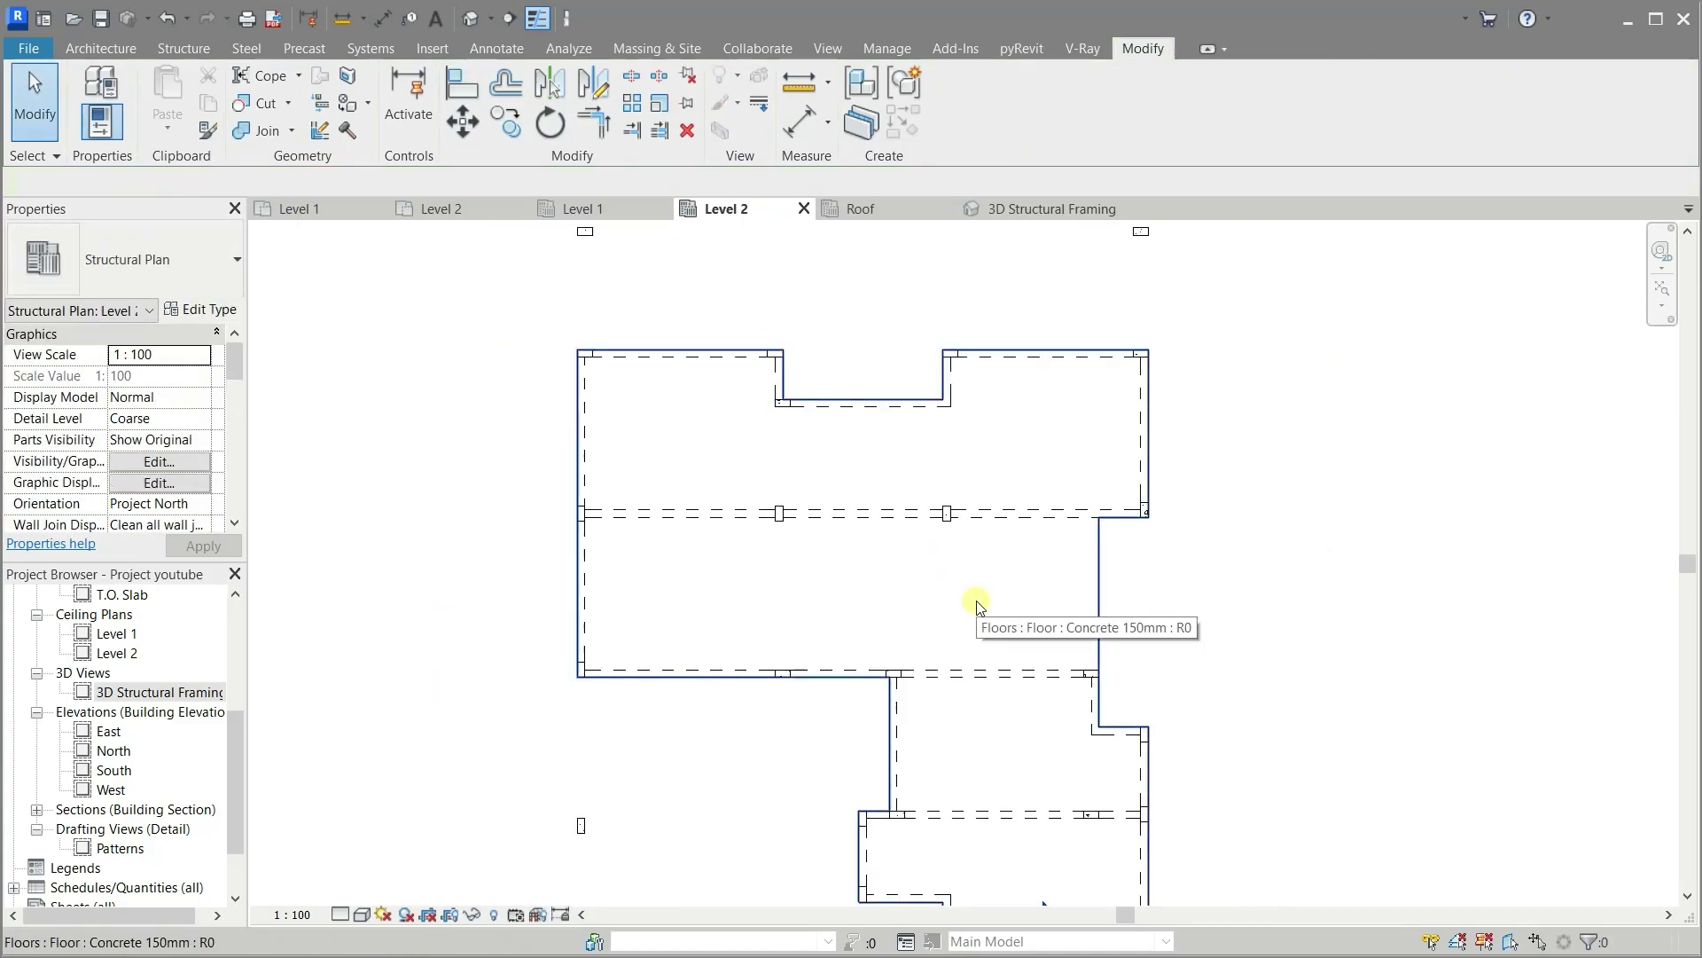
pyautogui.scroll(-1, 975, 596)
pyautogui.click(747, 379)
pyautogui.moveTo(749, 372); pyautogui.dragTo(752, 677)
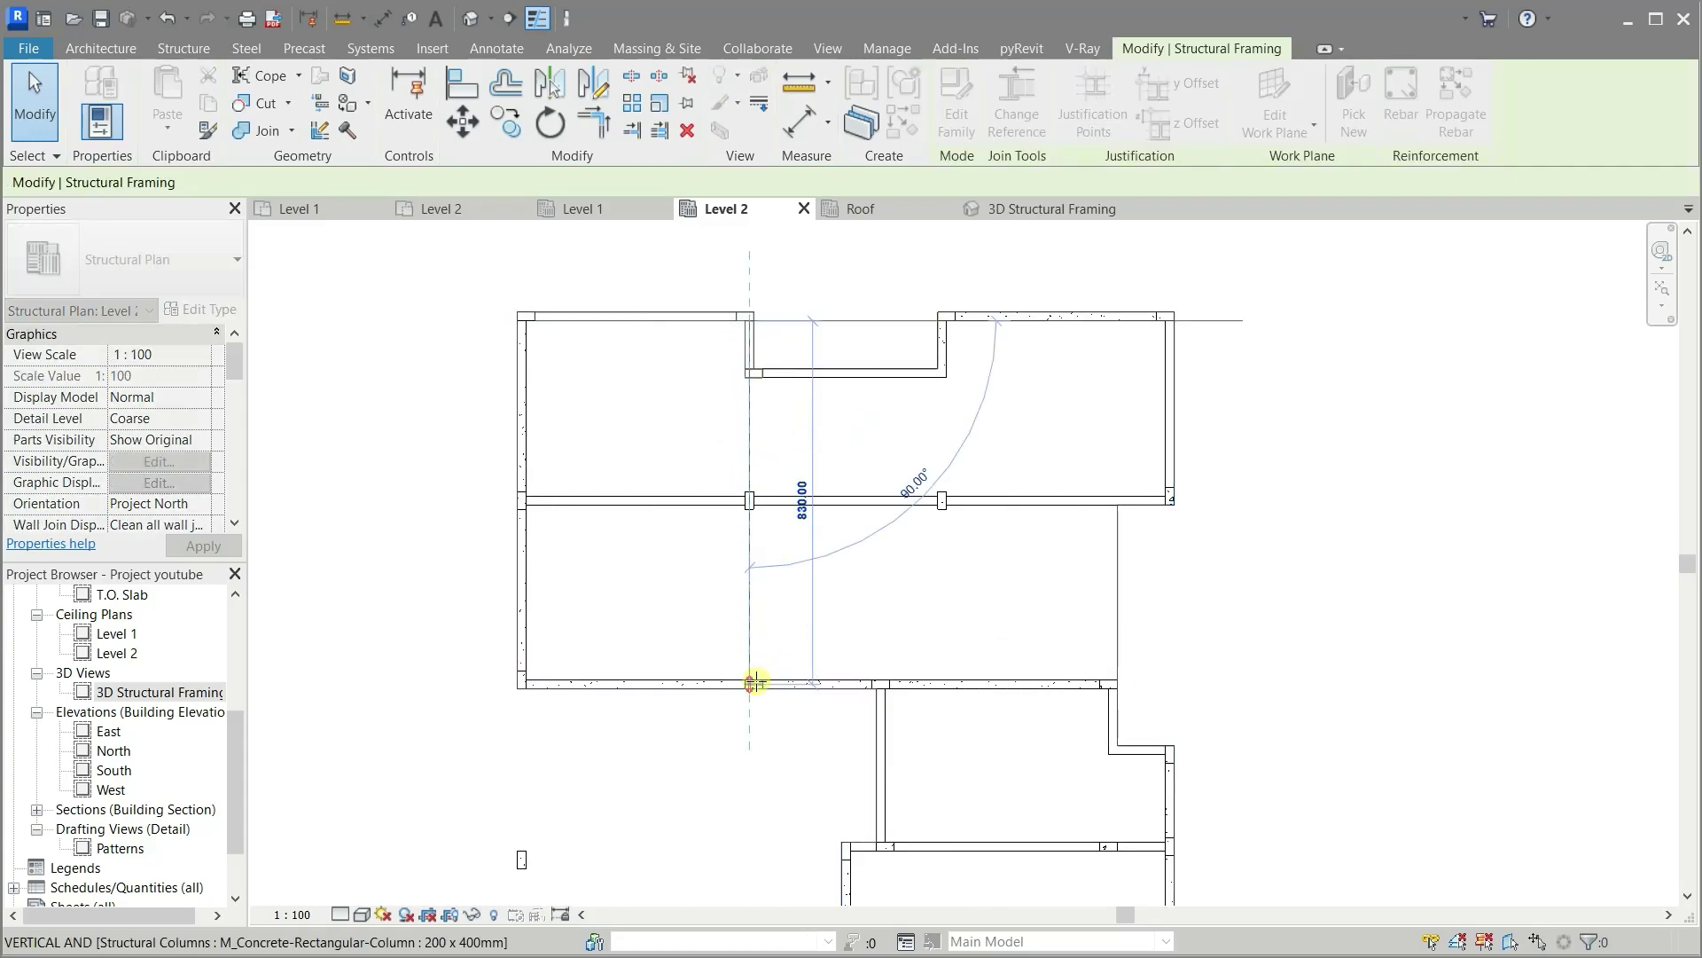
pyautogui.scroll(3, 706, 677)
pyautogui.scroll(-2, 730, 836)
pyautogui.click(730, 836)
# Draw a matching beam from the column corner up to the top wall
pyautogui.scroll(-3, 768, 760)
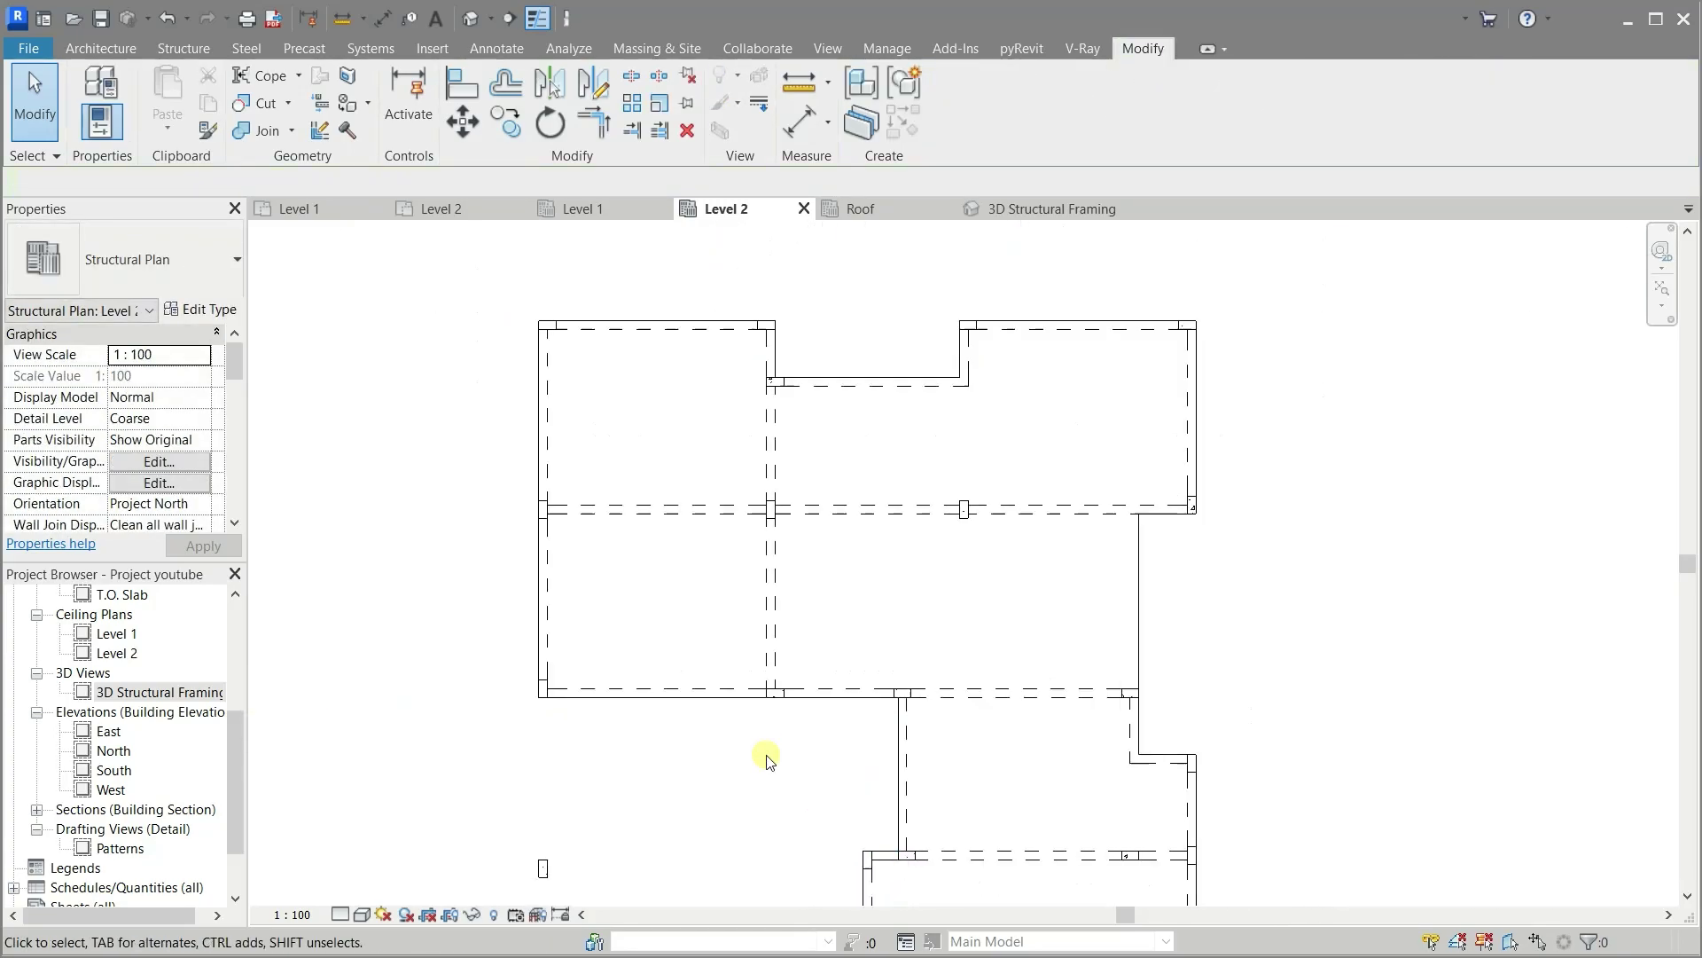
pyautogui.scroll(3, 940, 811)
pyautogui.scroll(-3, 954, 825)
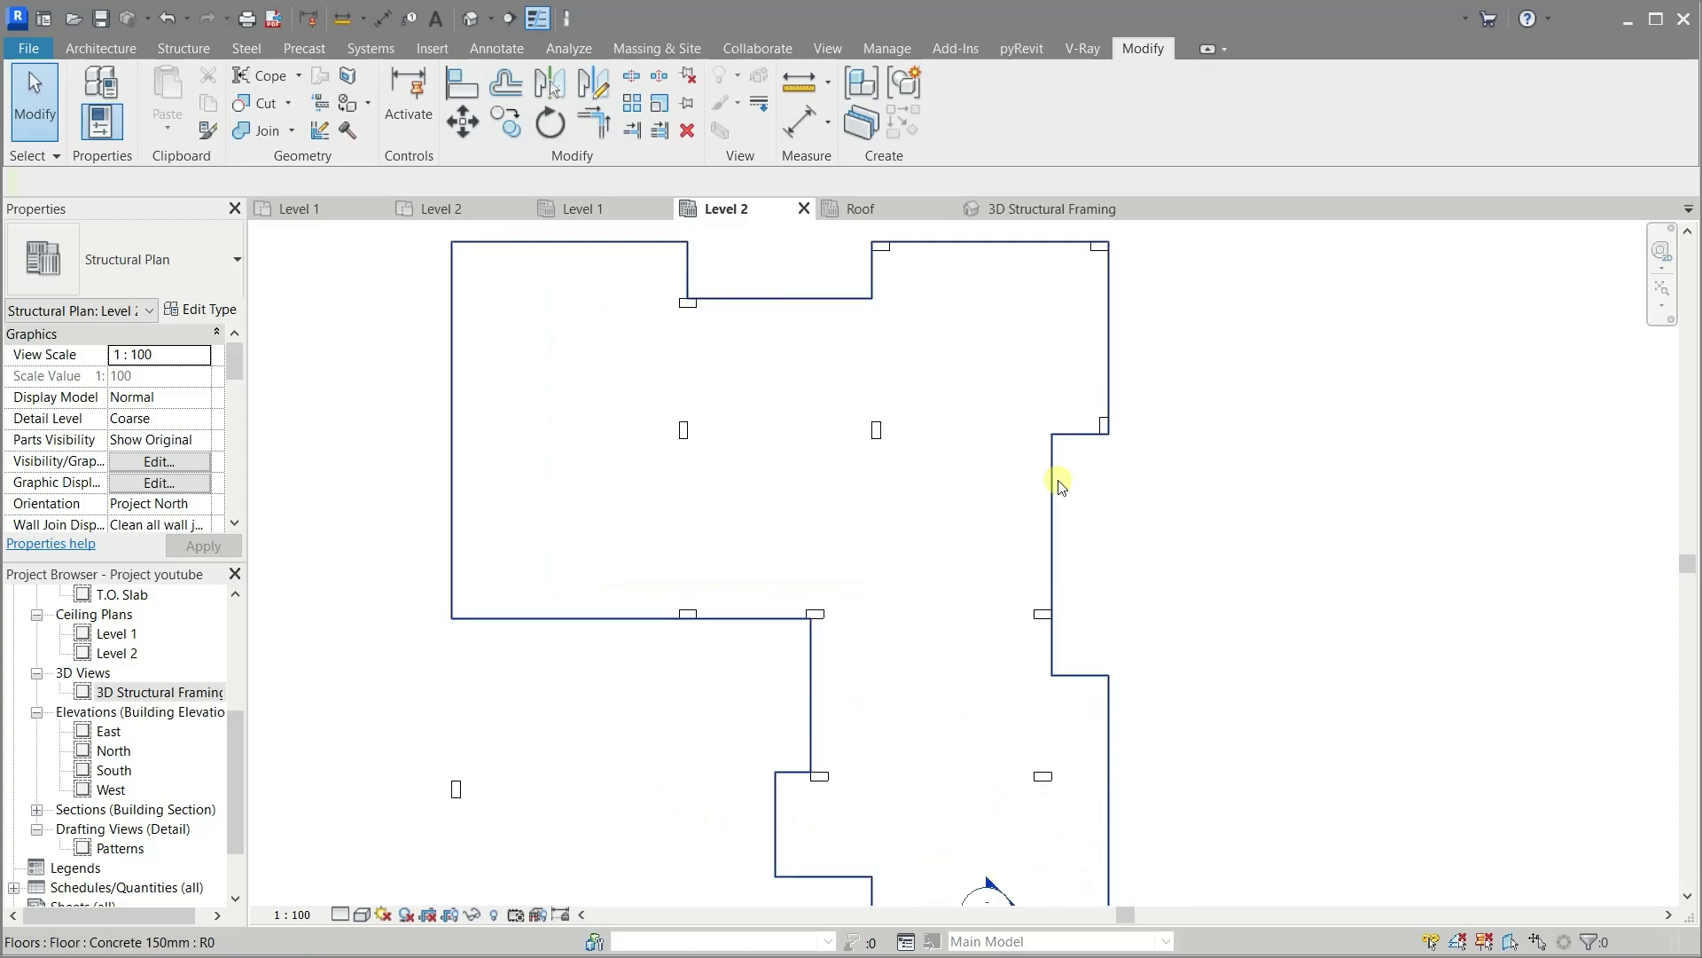
pyautogui.scroll(2, 1153, 497)
pyautogui.click(1037, 661)
pyautogui.press('c')
pyautogui.press('s')
pyautogui.scroll(3, 1038, 603)
pyautogui.click(1050, 701)
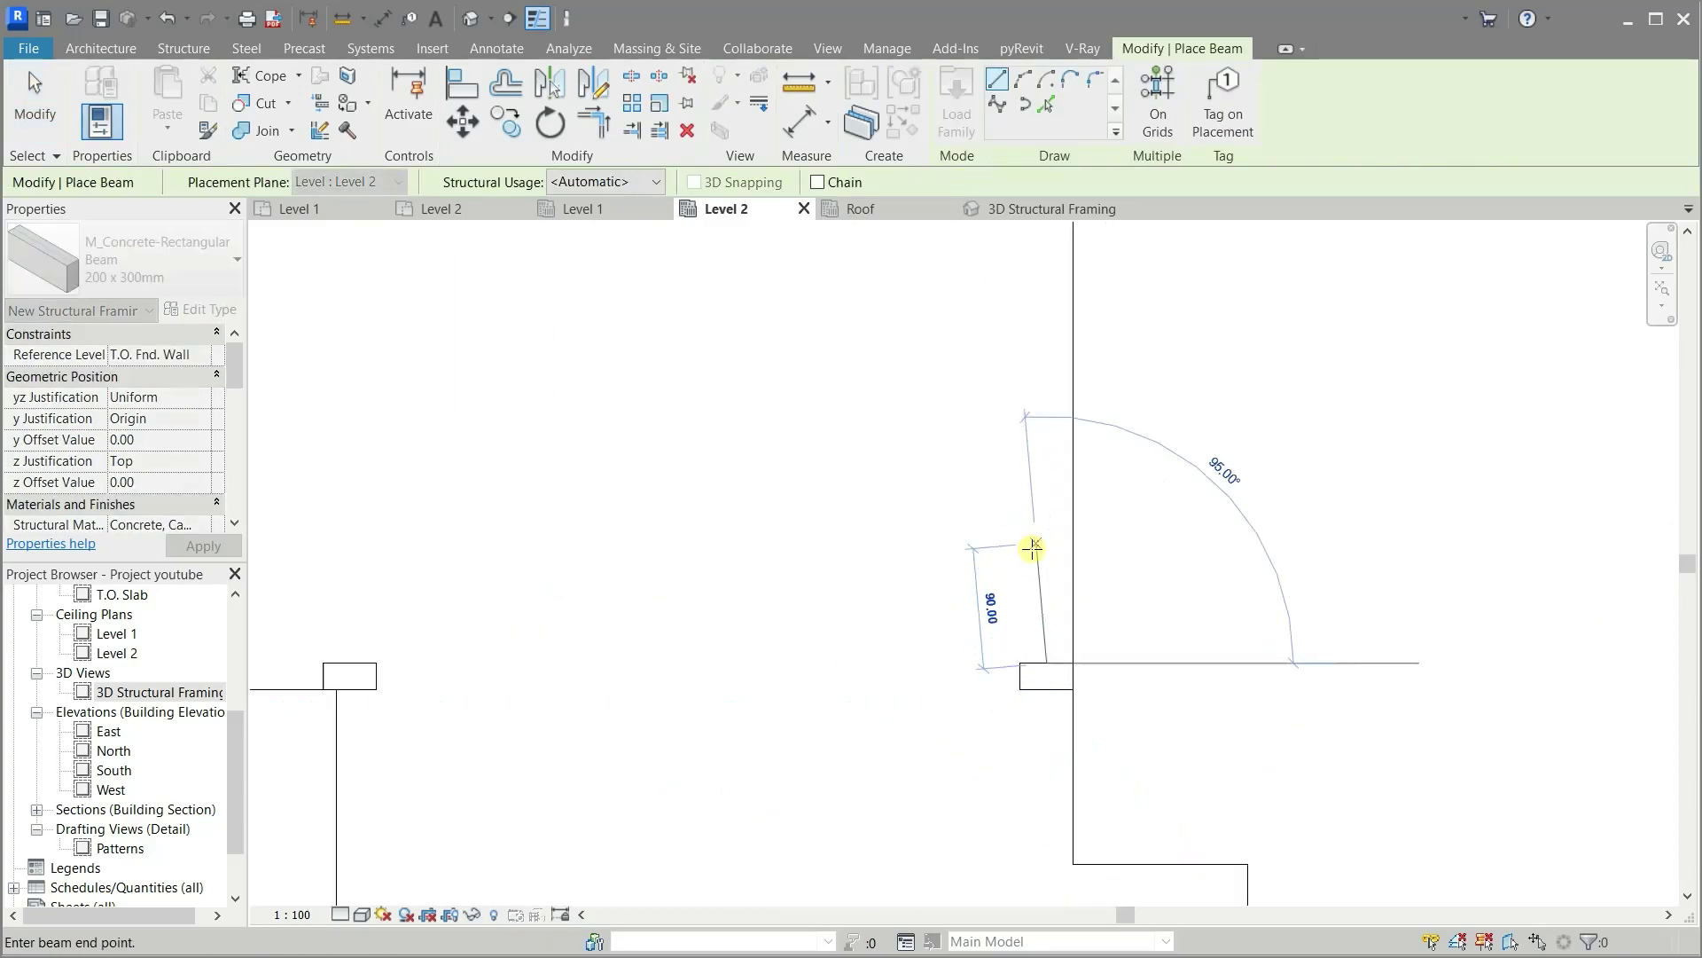
pyautogui.scroll(-2, 1029, 532)
pyautogui.click(1040, 262)
pyautogui.press('a')
pyautogui.press('l')
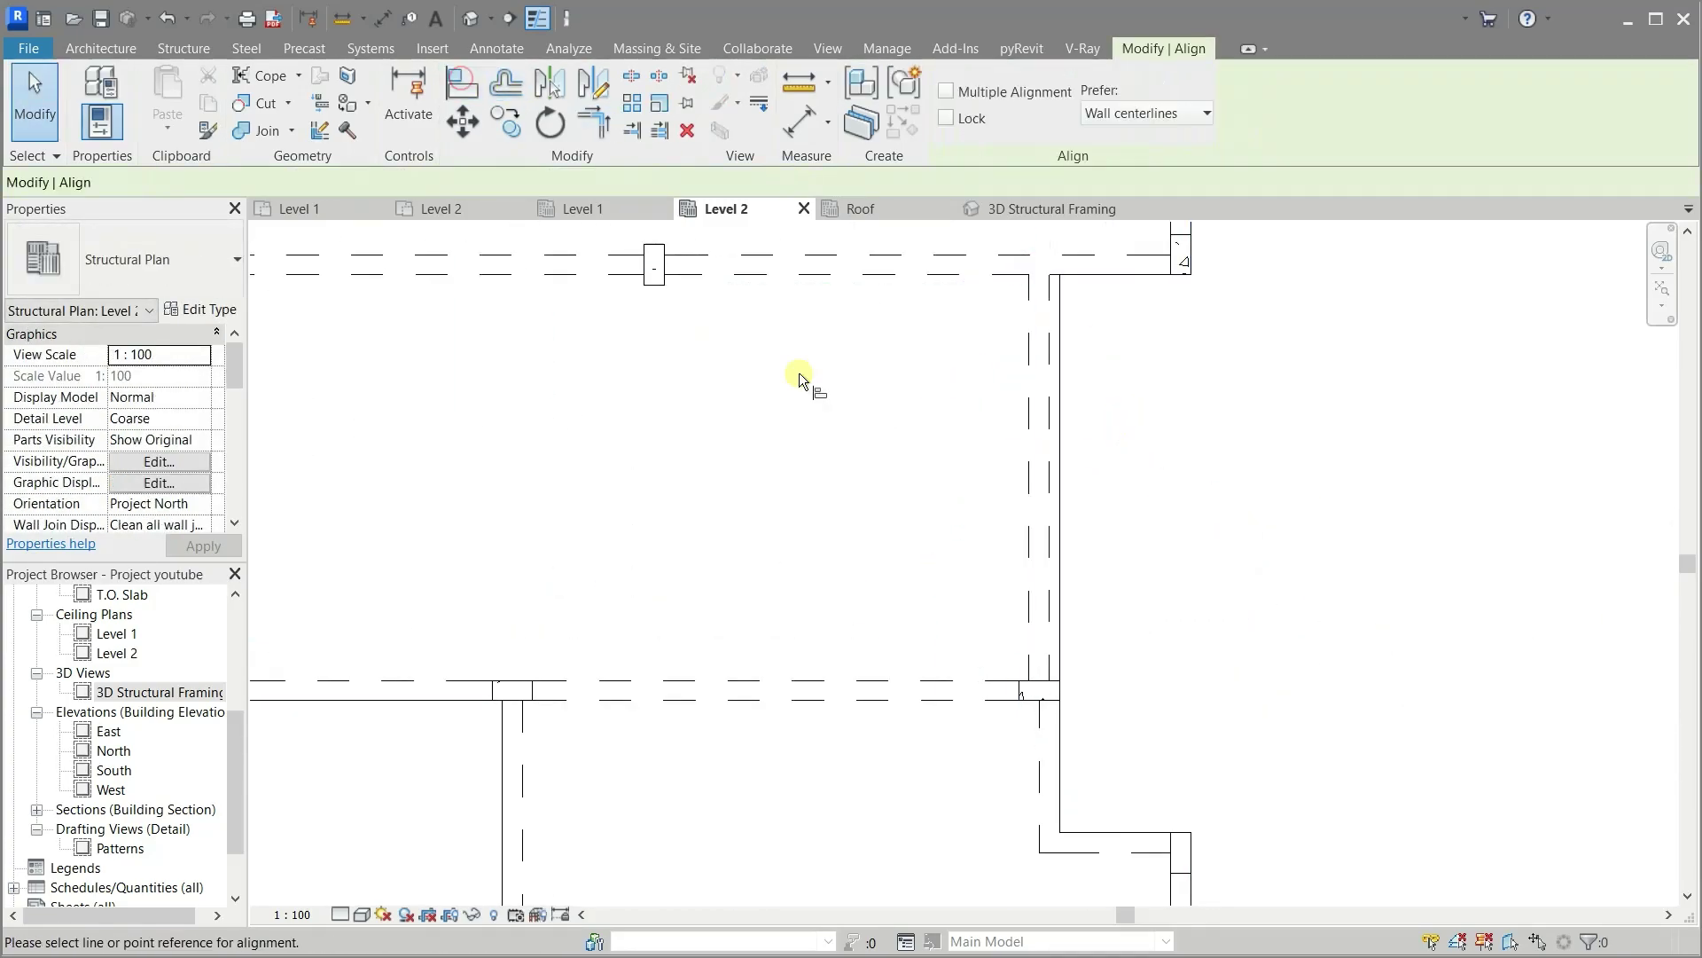
pyautogui.press('Escape')
pyautogui.scroll(-2, 1330, 577)
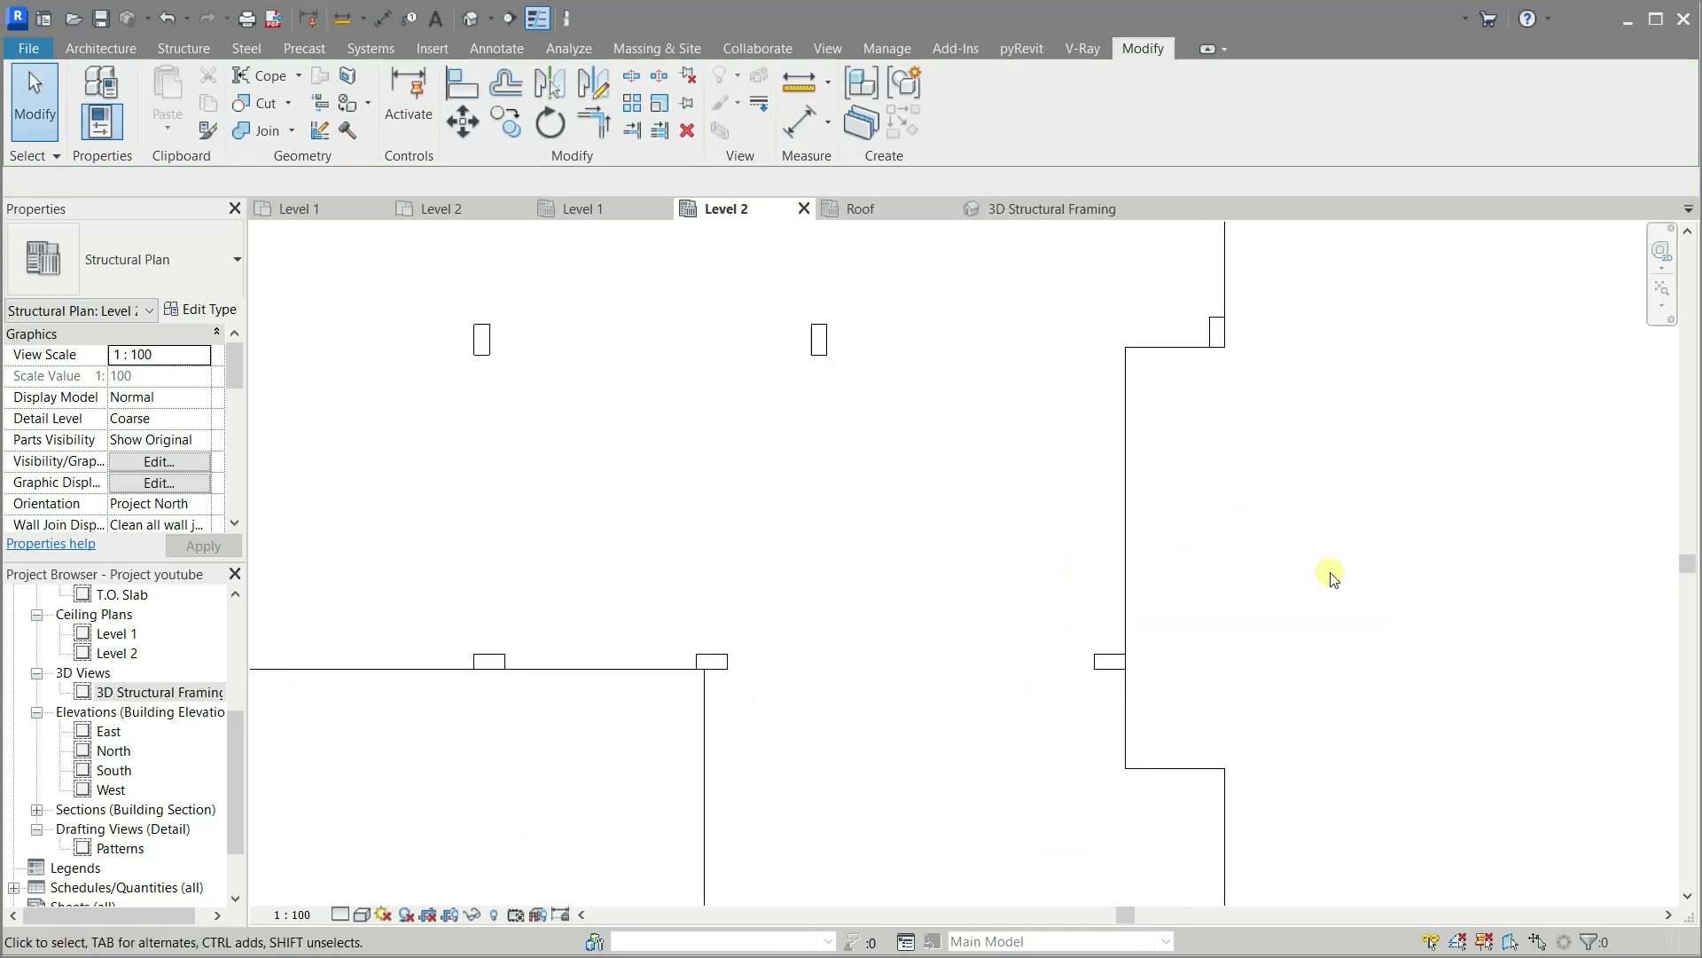
pyautogui.scroll(-2, 1326, 573)
pyautogui.scroll(-2, 1153, 639)
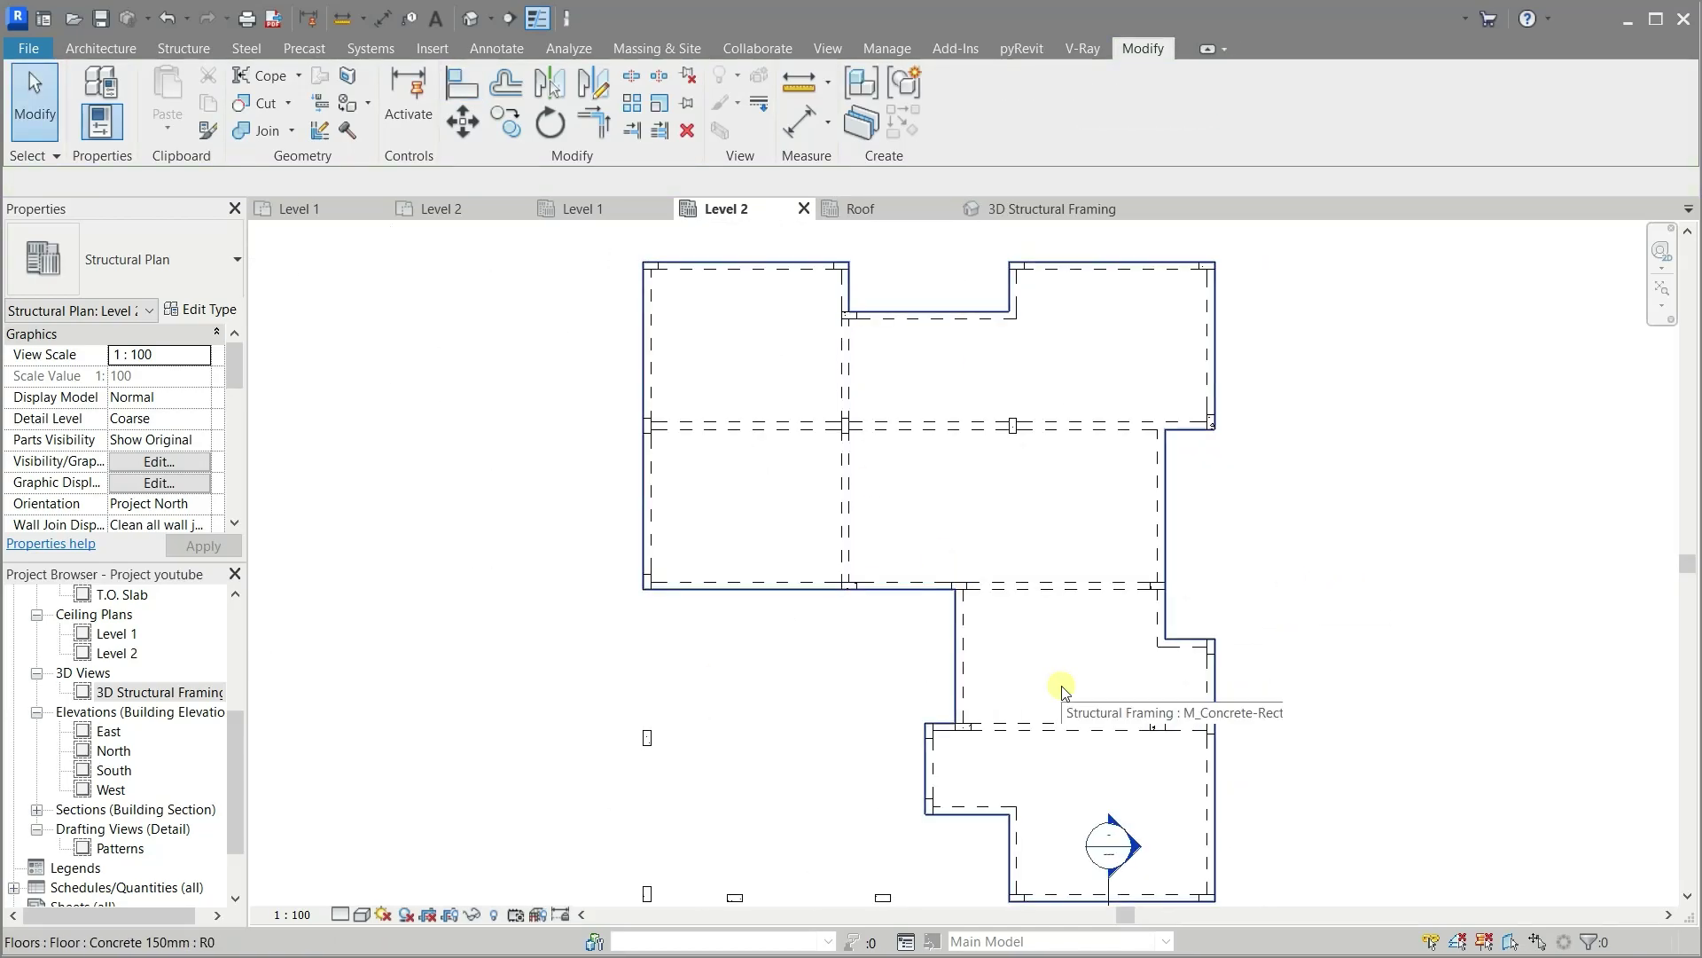
pyautogui.scroll(2, 1064, 691)
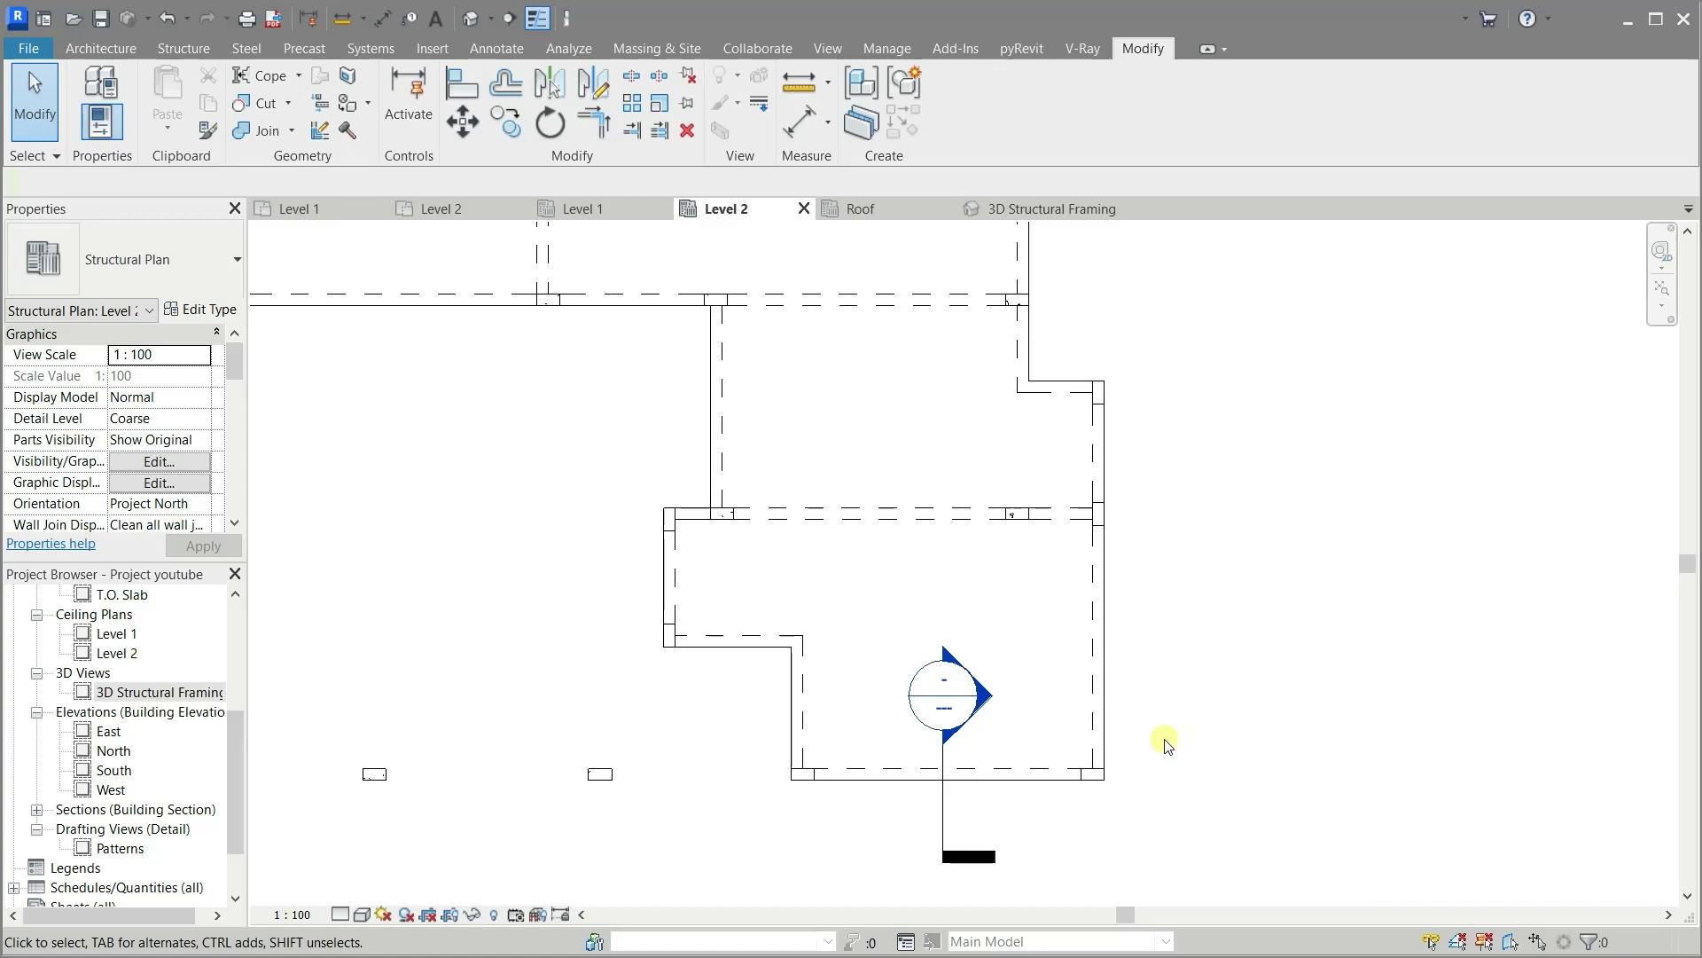
pyautogui.scroll(2, 798, 722)
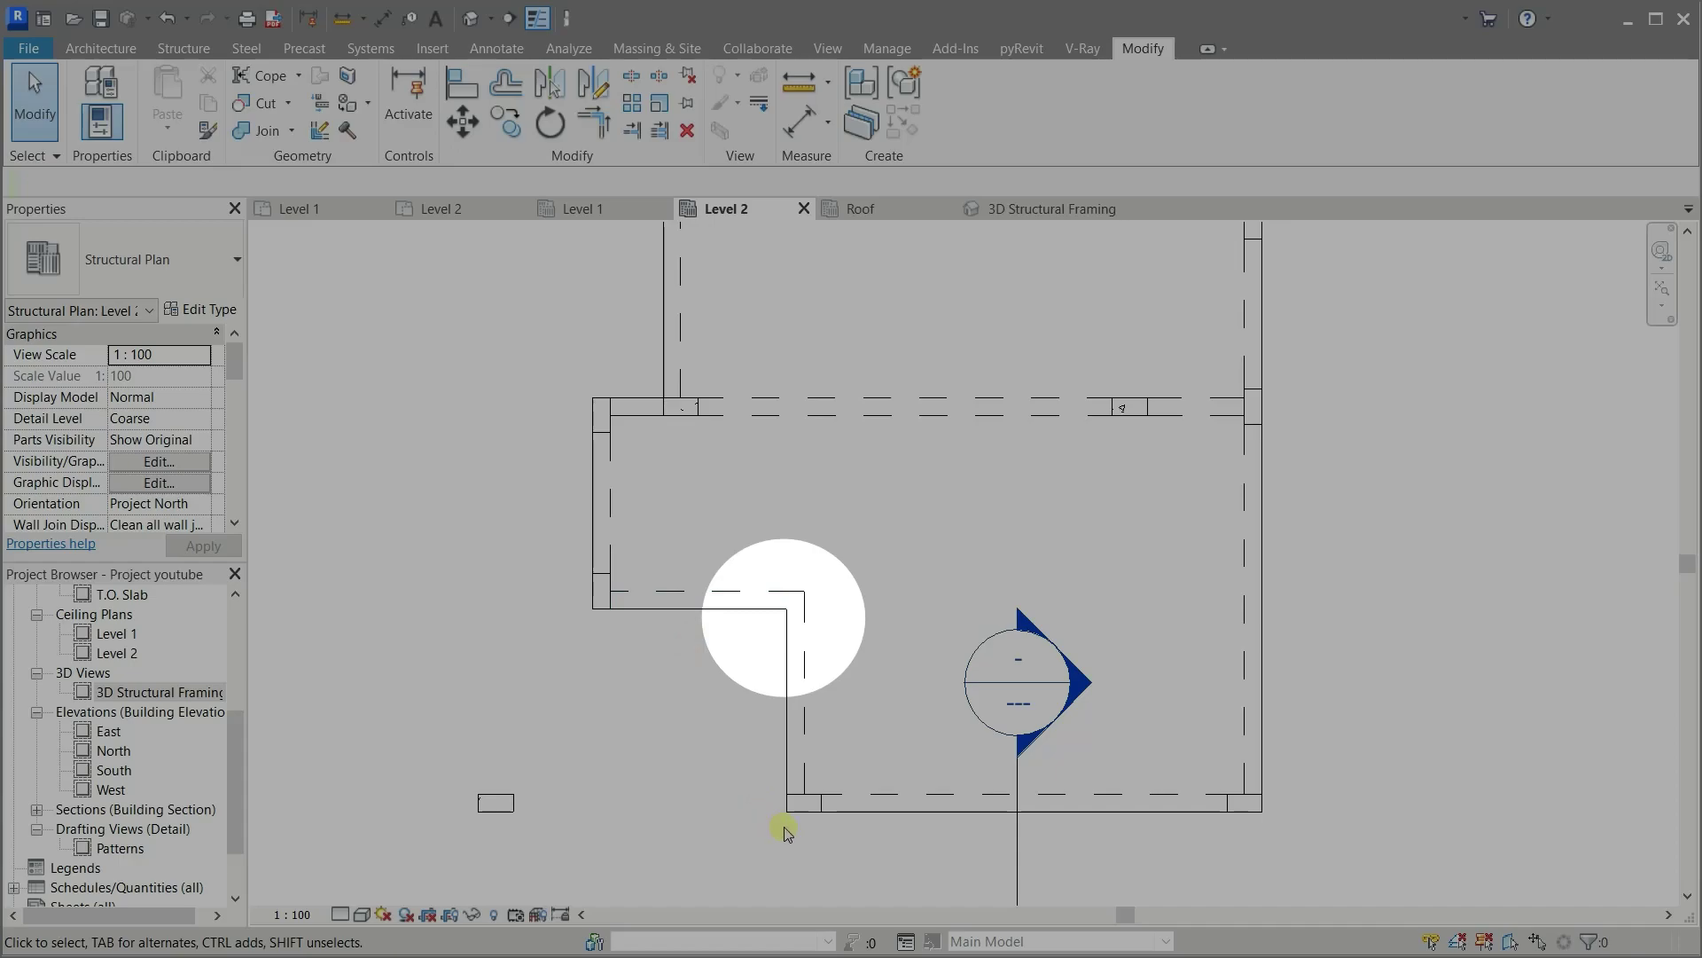
# Copy the lower 200 x 400mm column to the inner wall corner, then select the off-corner column
pyautogui.click(799, 805)
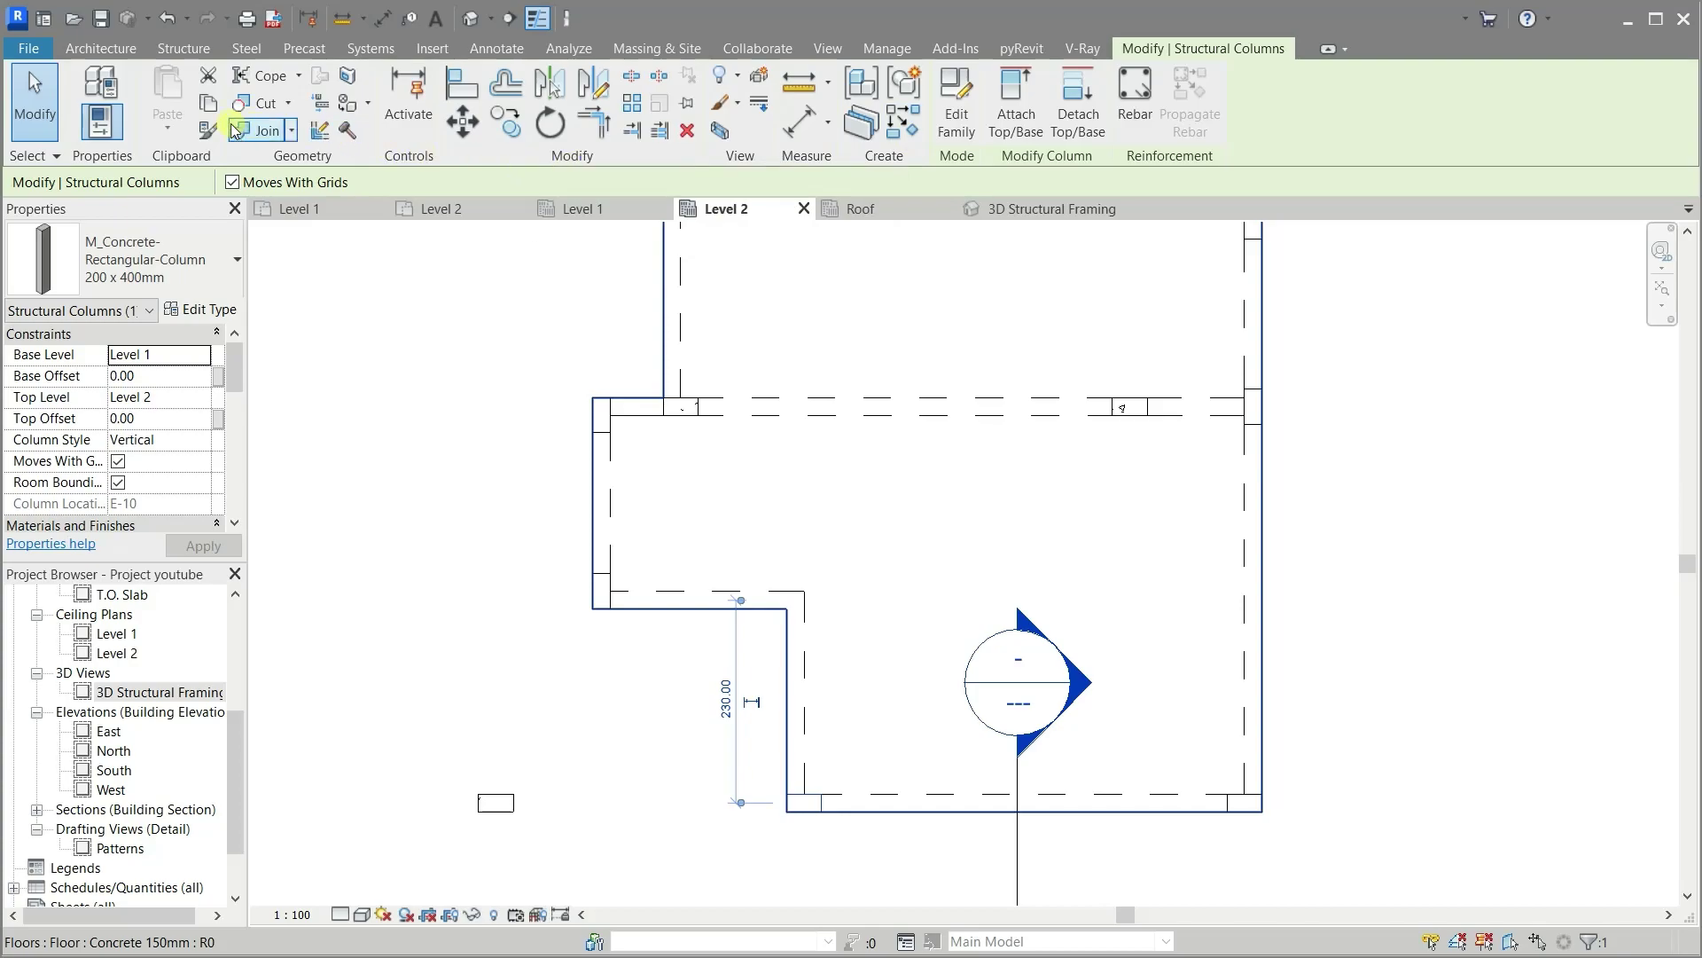
pyautogui.click(497, 131)
pyautogui.scroll(1, 864, 725)
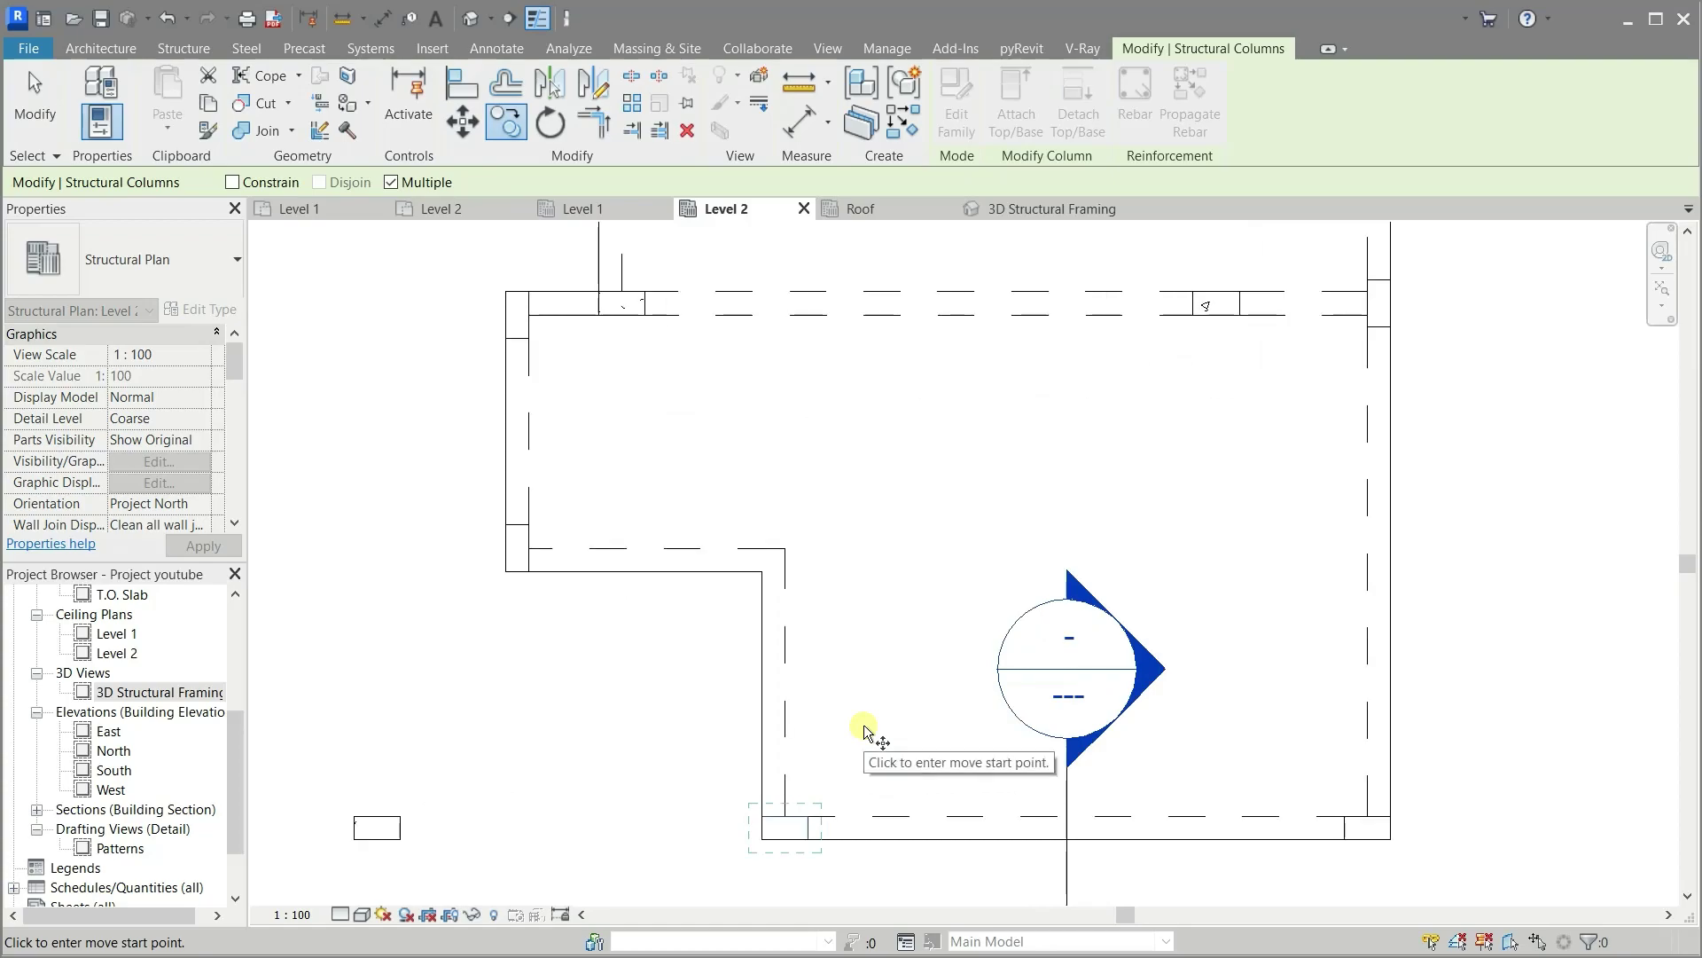
pyautogui.scroll(1, 795, 855)
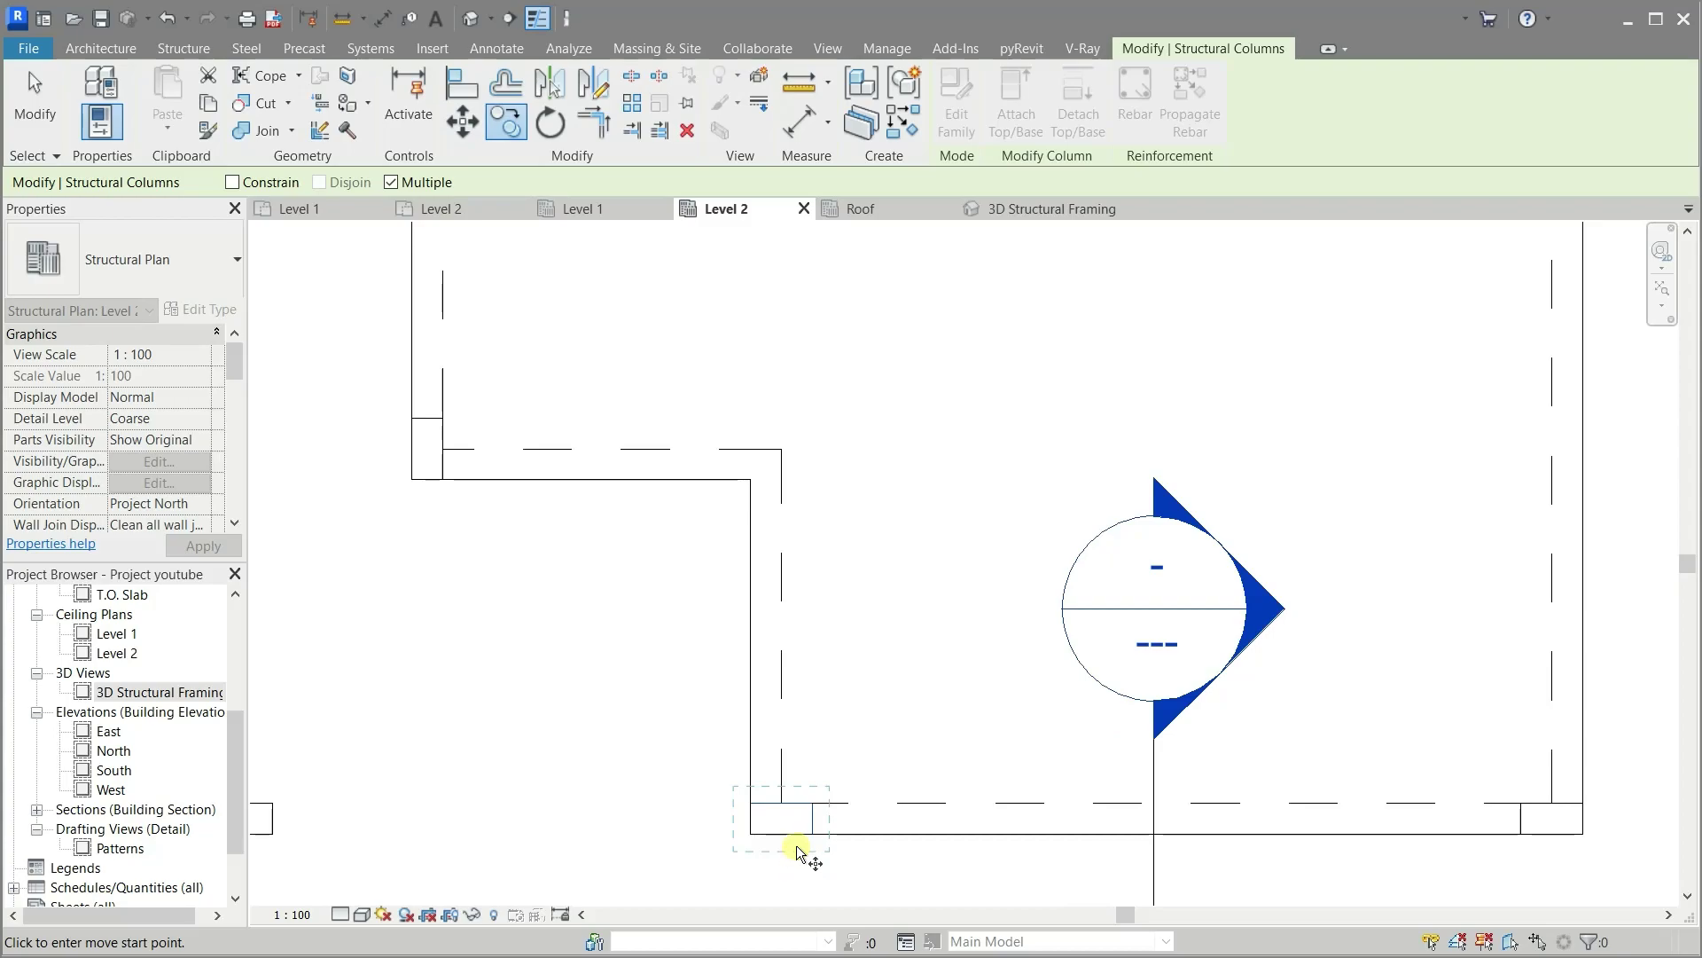
pyautogui.click(784, 833)
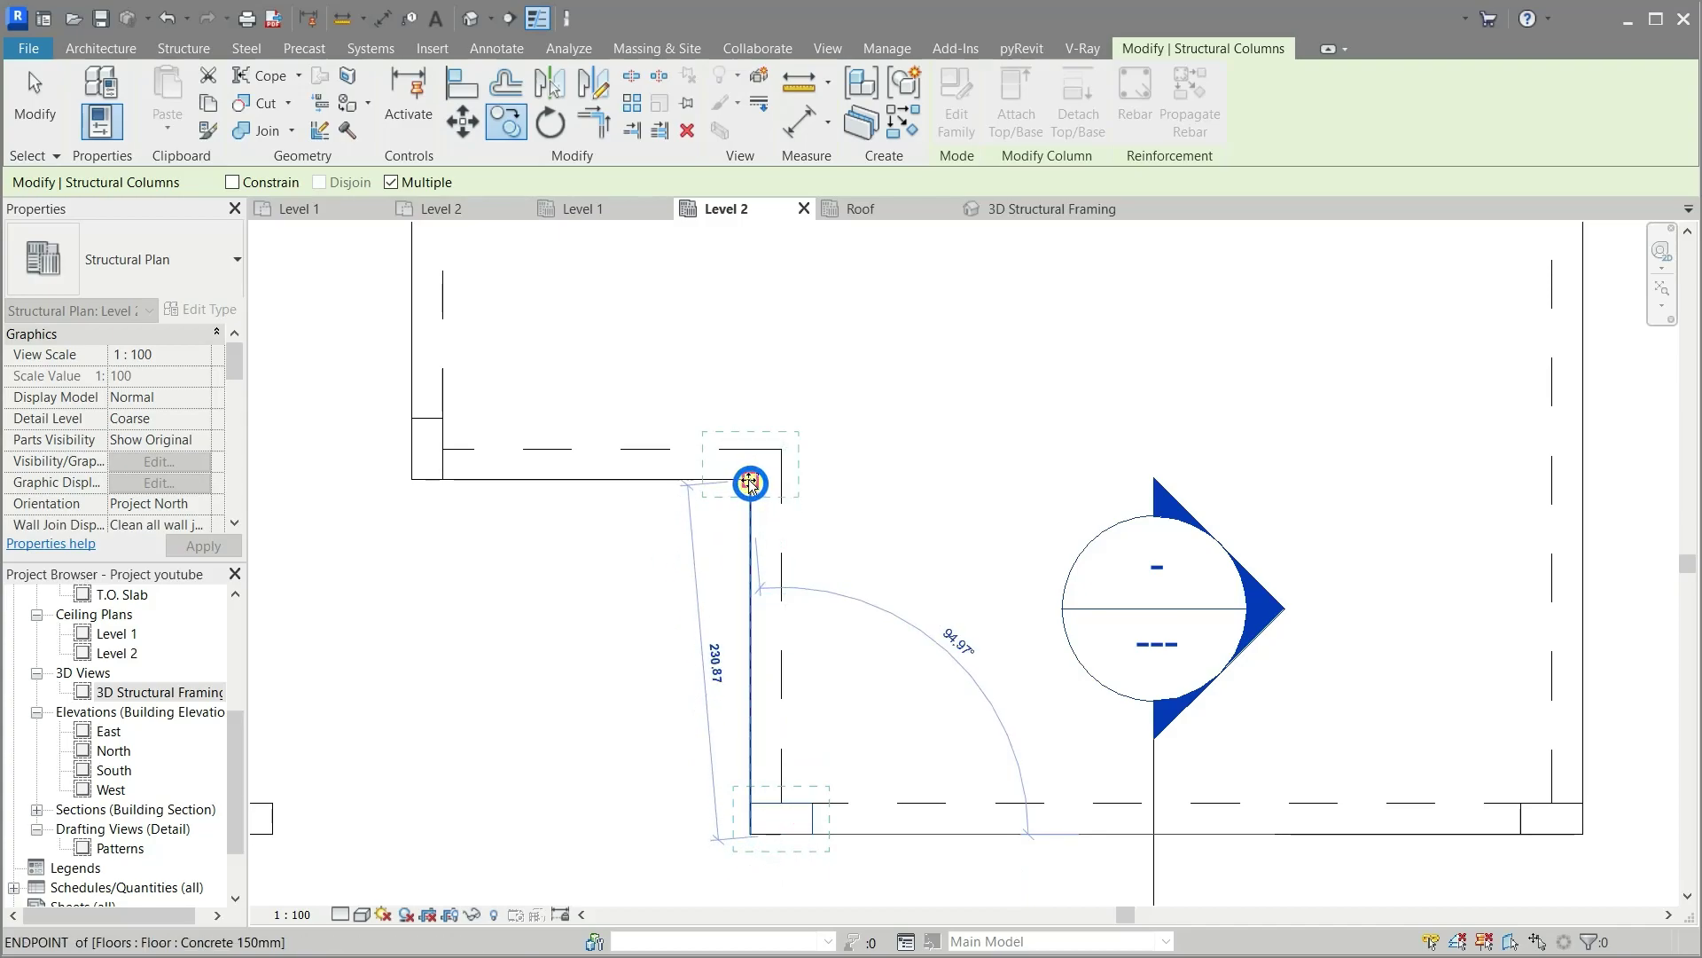
pyautogui.click(749, 478)
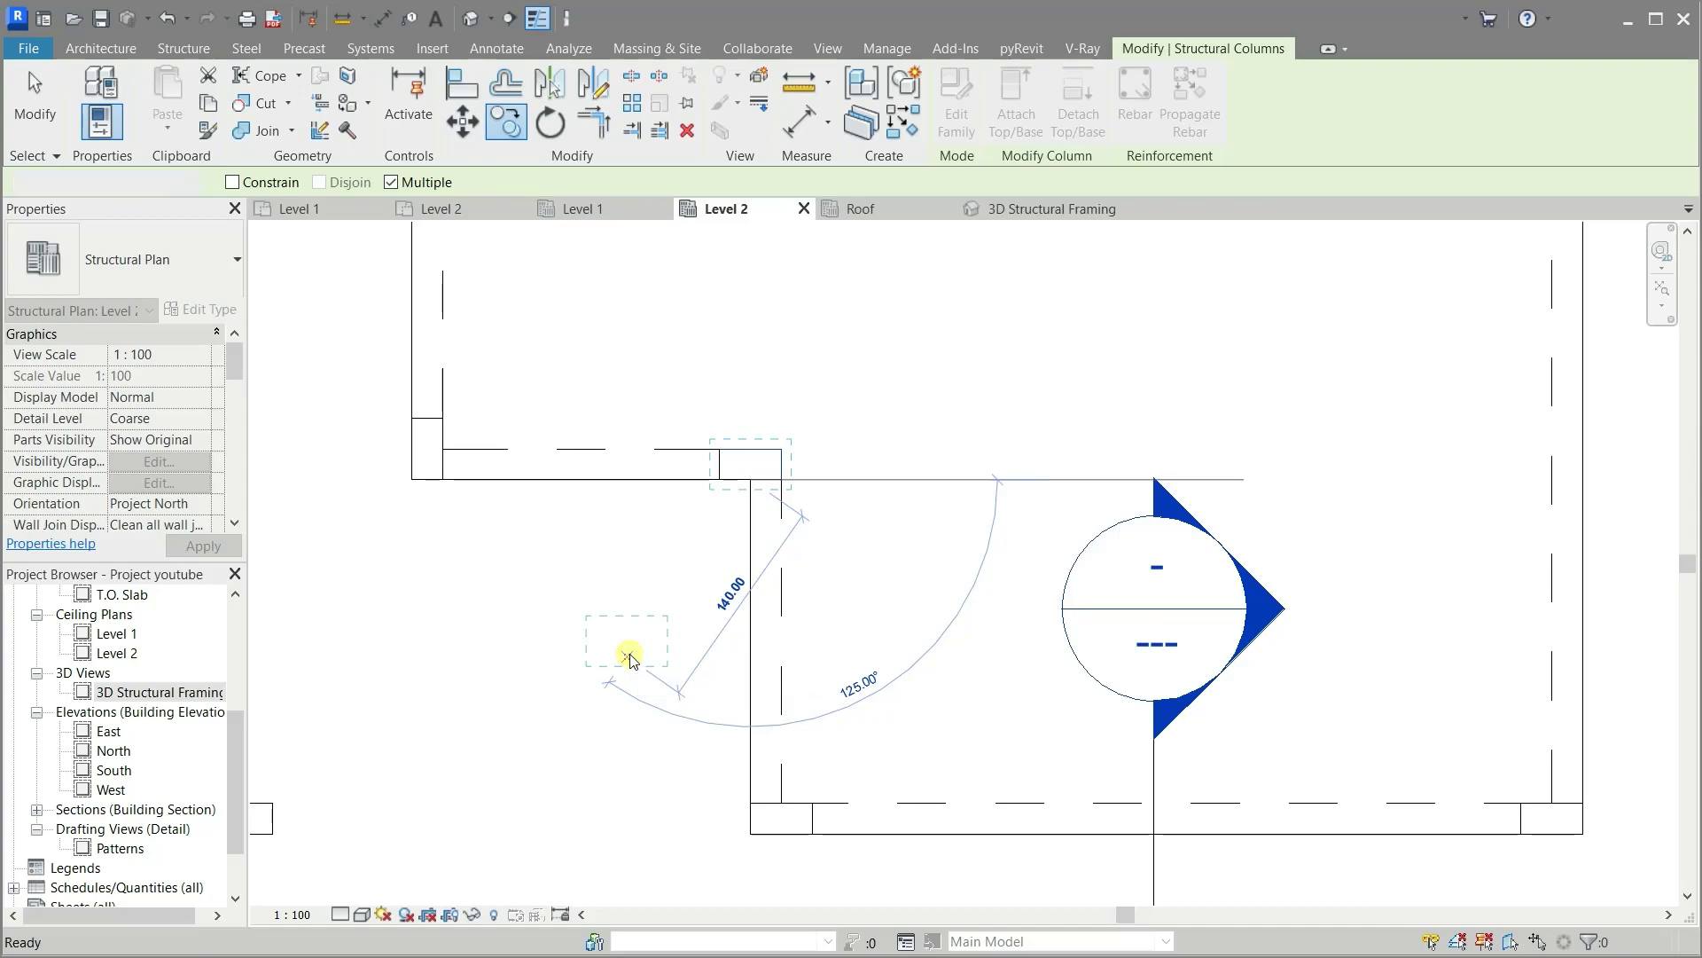
pyautogui.press('Escape')
pyautogui.press('Escape')
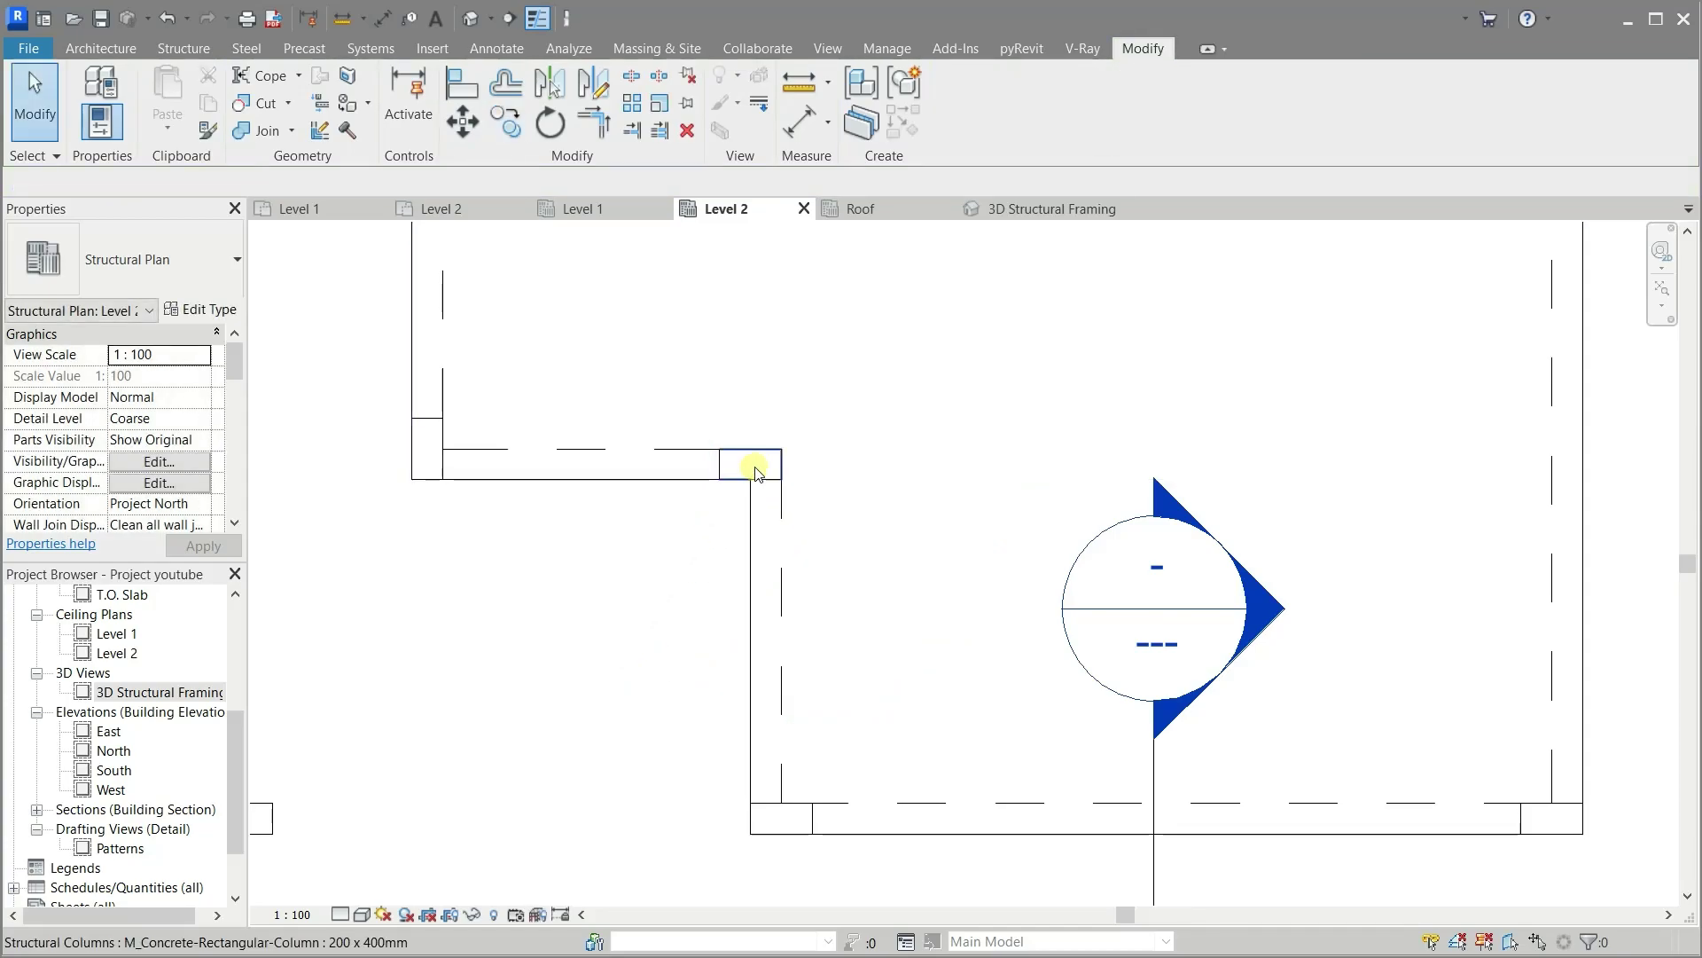
pyautogui.click(756, 468)
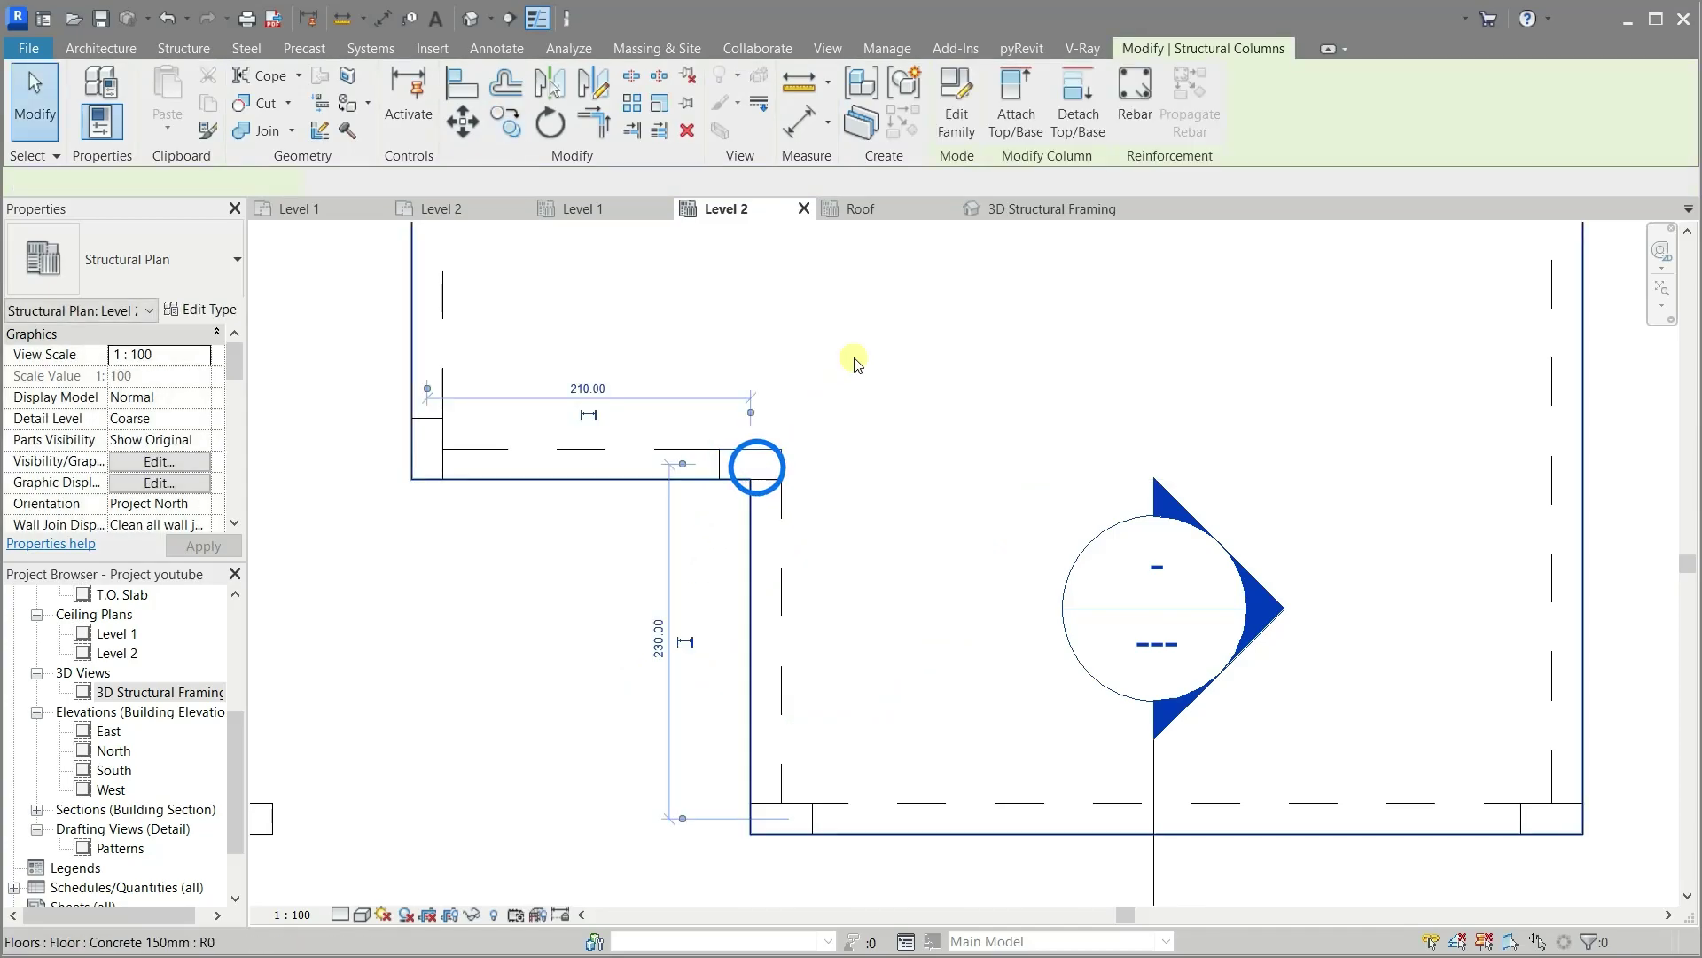
# Orbit the 3D Structural Framing view to inspect the selected column from the front
pyautogui.click(1035, 211)
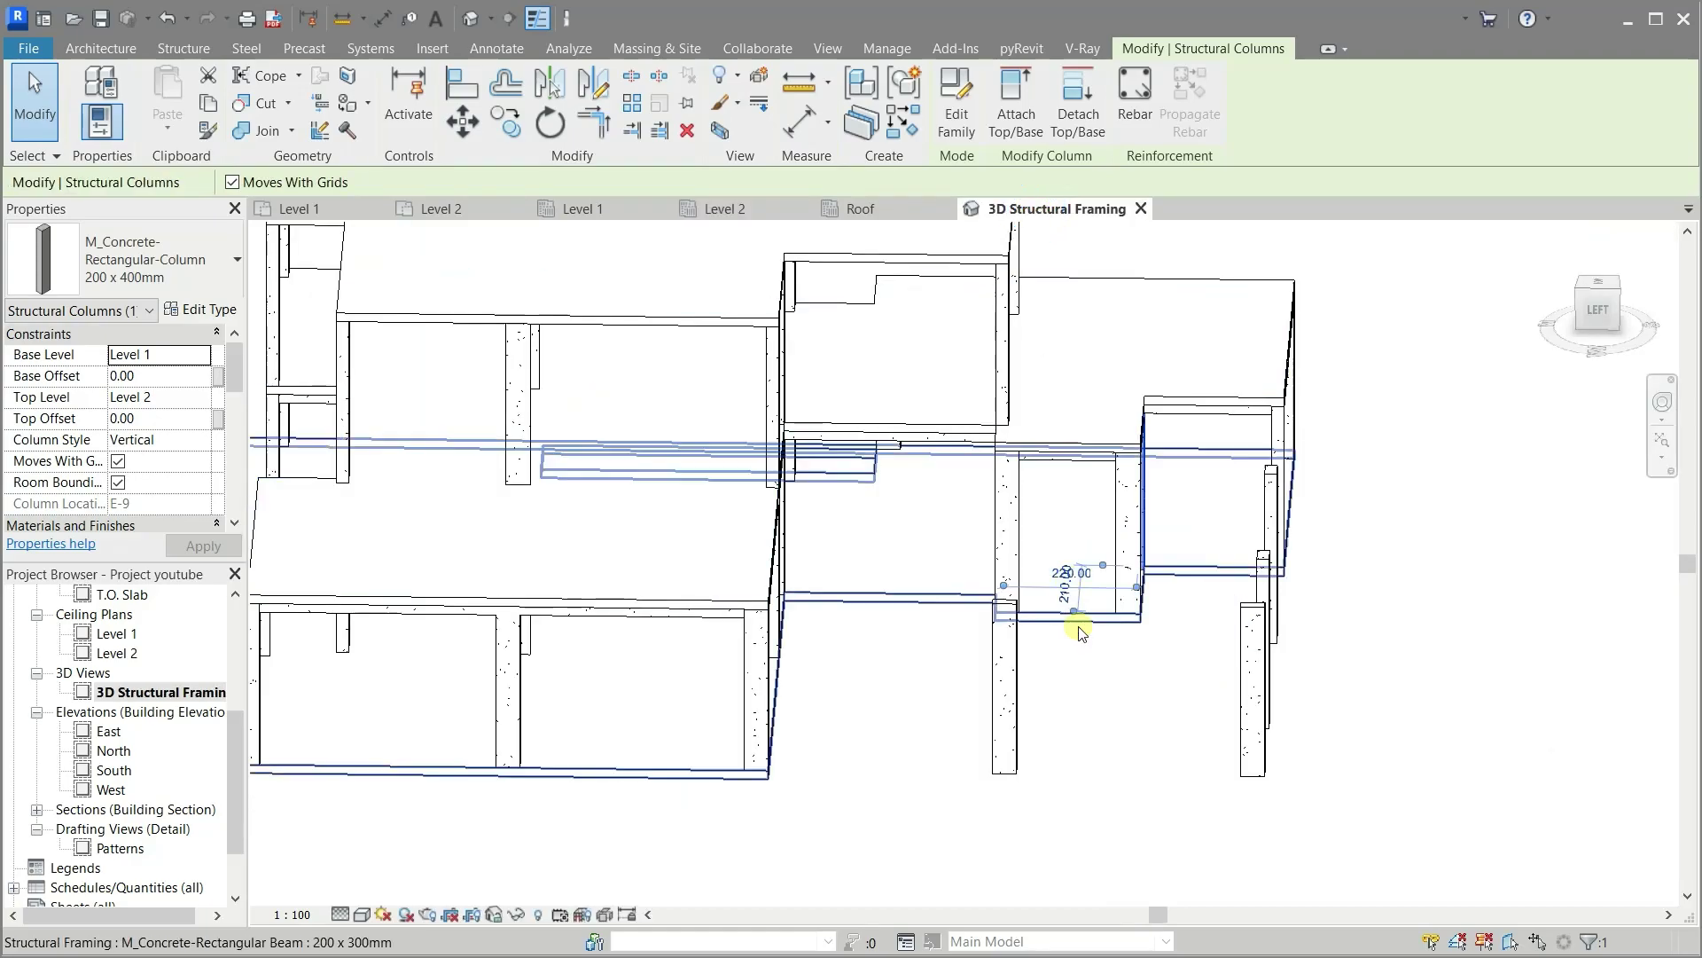
pyautogui.moveTo(1128, 786)
pyautogui.keyDown('shift'); pyautogui.mouseDown(button='middle')
pyautogui.moveTo(1082, 749)
pyautogui.moveTo(850, 748)
pyautogui.moveTo(1258, 688)
pyautogui.moveTo(1076, 767)
pyautogui.moveTo(809, 783)
pyautogui.moveTo(1093, 781)
pyautogui.moveTo(1082, 769)
pyautogui.mouseUp(button='middle'); pyautogui.keyUp('shift')
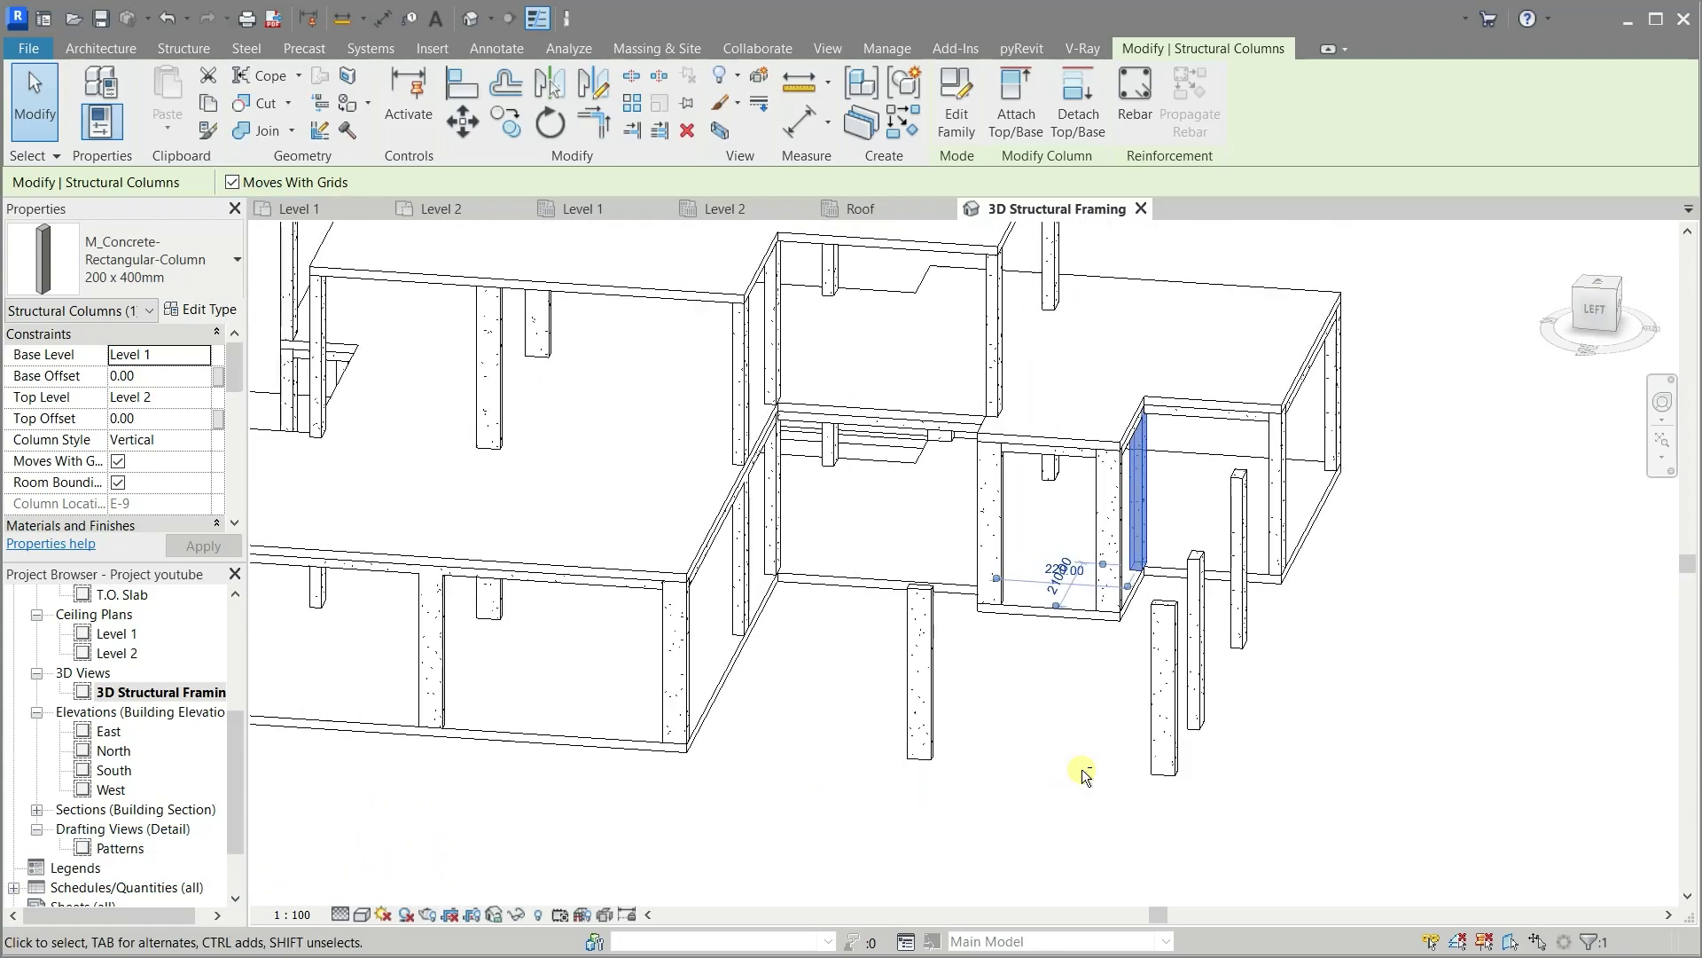
pyautogui.click(744, 214)
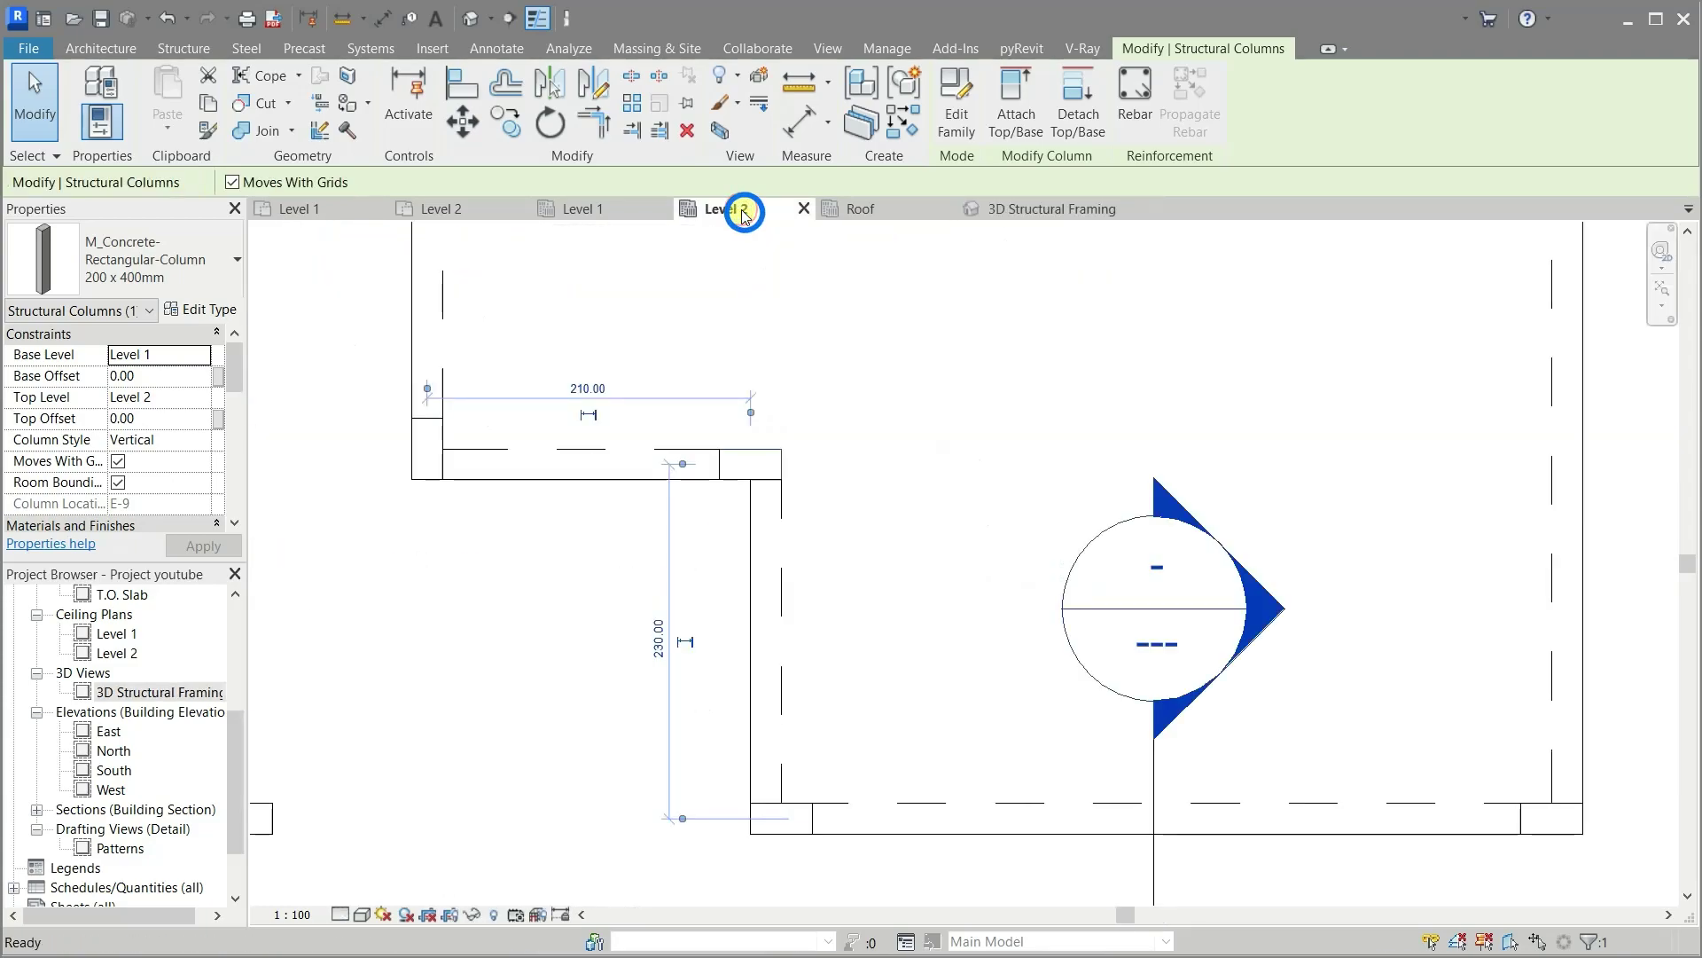
# Back in the Level 2 plan, clear the selection and pan and zoom toward the upper rooms
pyautogui.click(607, 627)
pyautogui.scroll(-2, 620, 726)
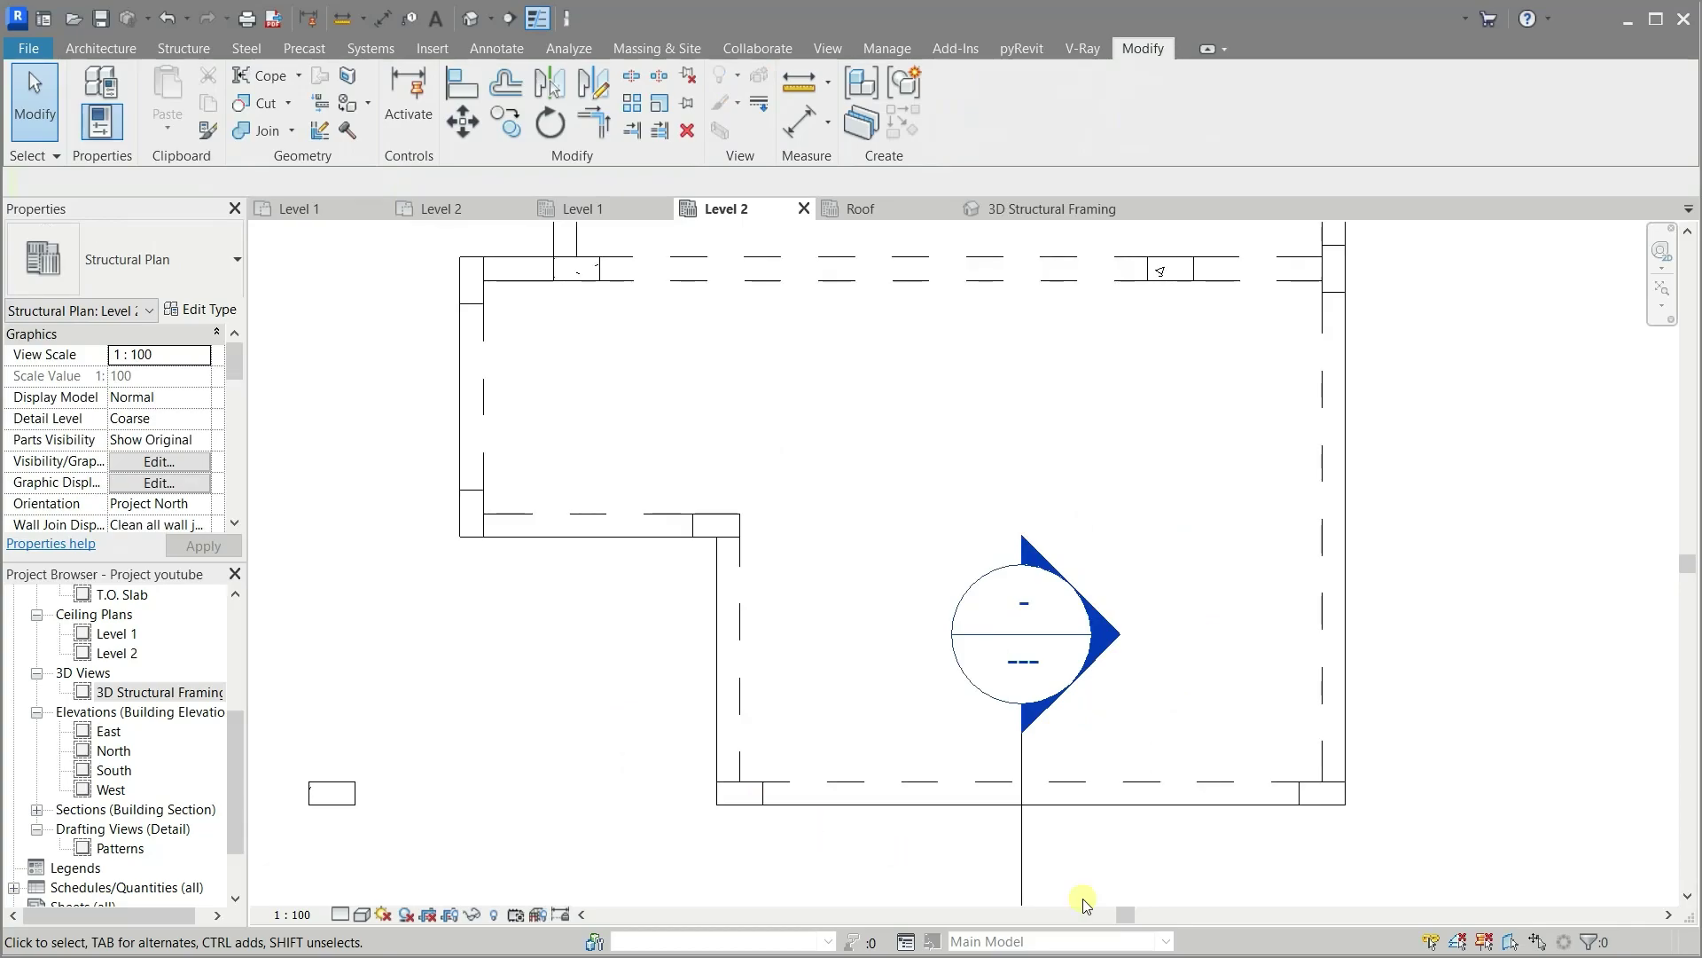
pyautogui.scroll(-1, 1162, 859)
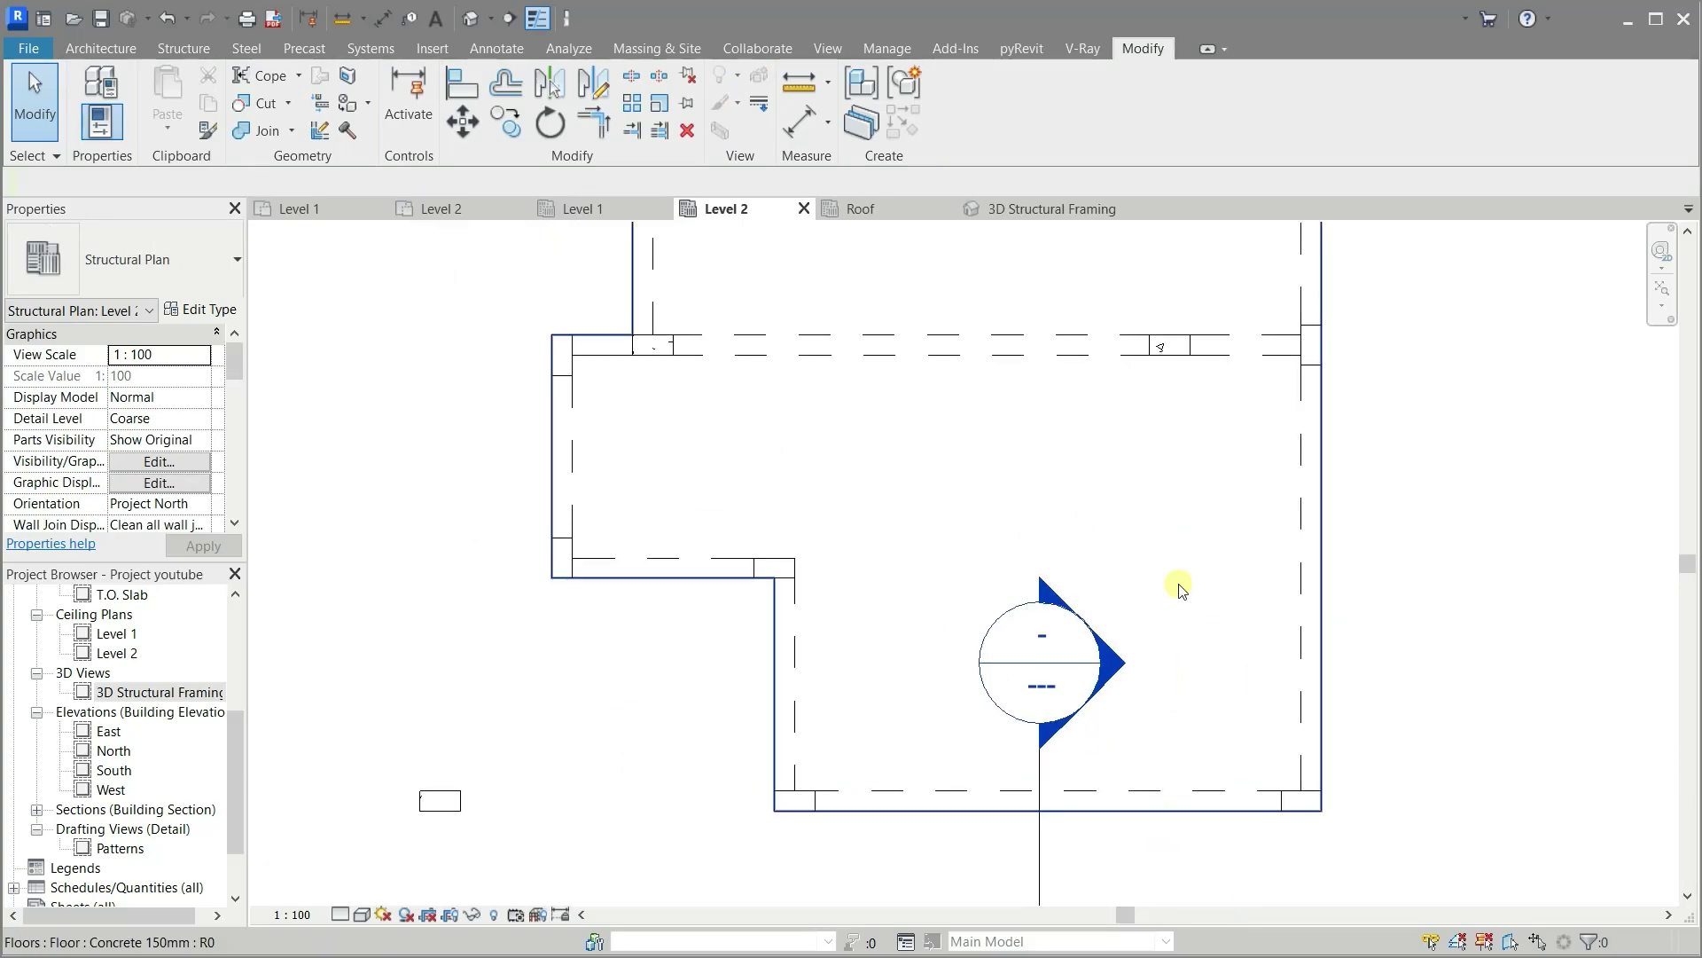
pyautogui.scroll(-1, 979, 856)
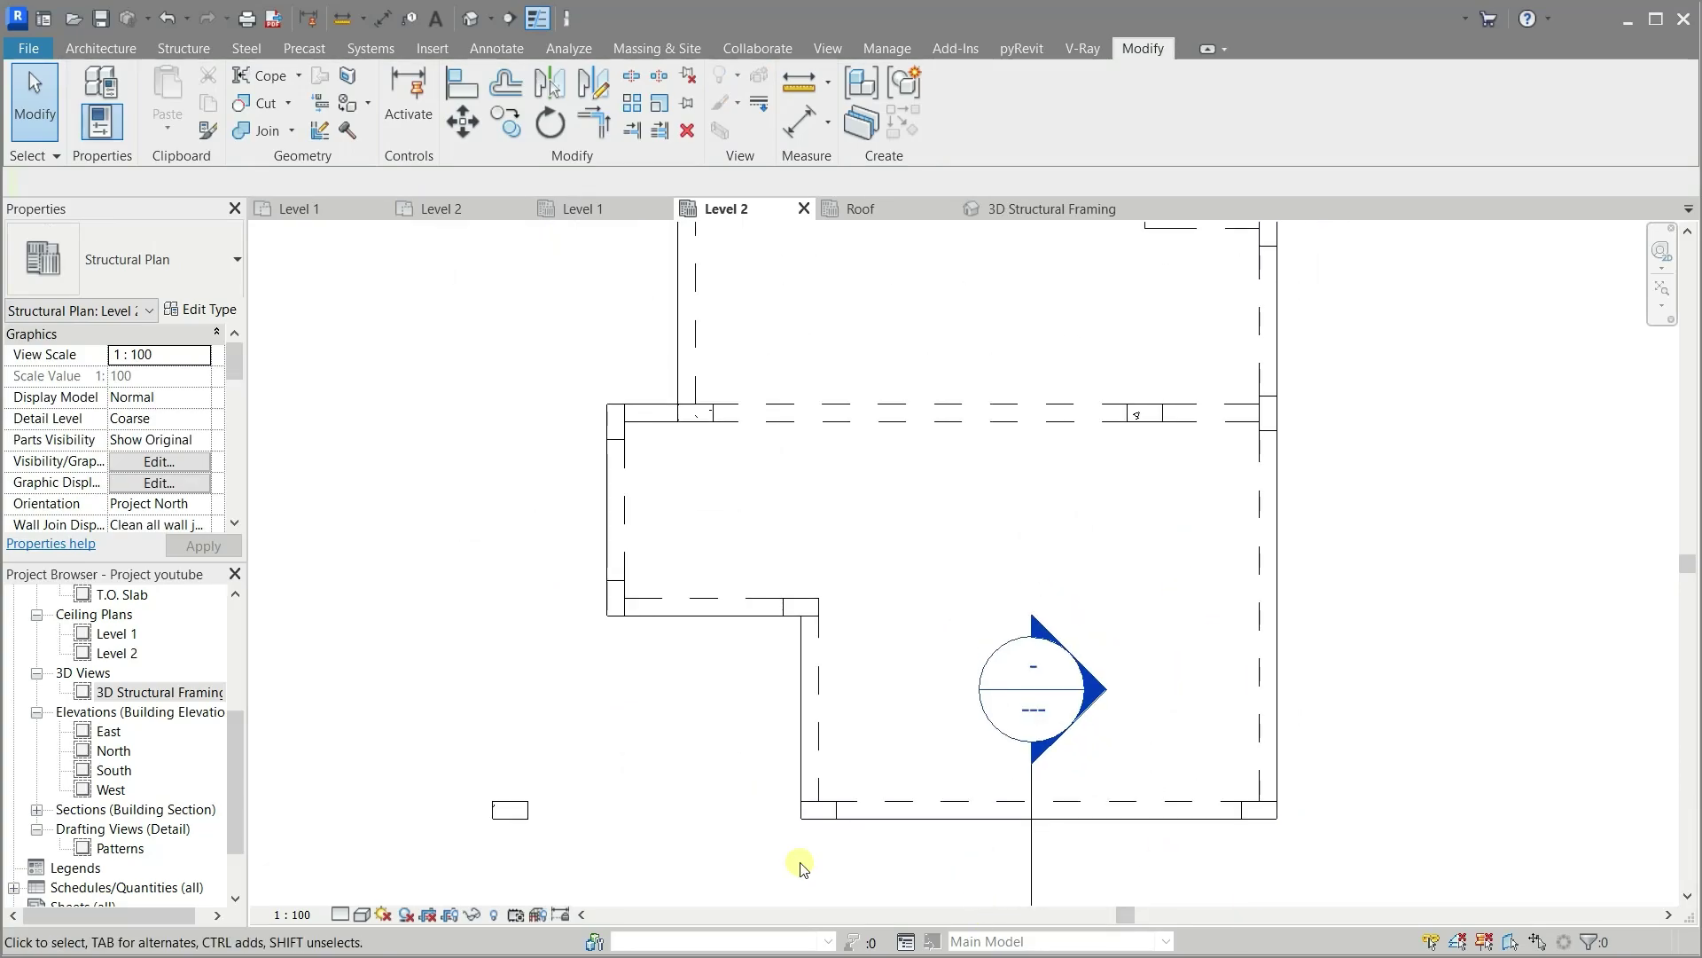
pyautogui.scroll(-1, 800, 867)
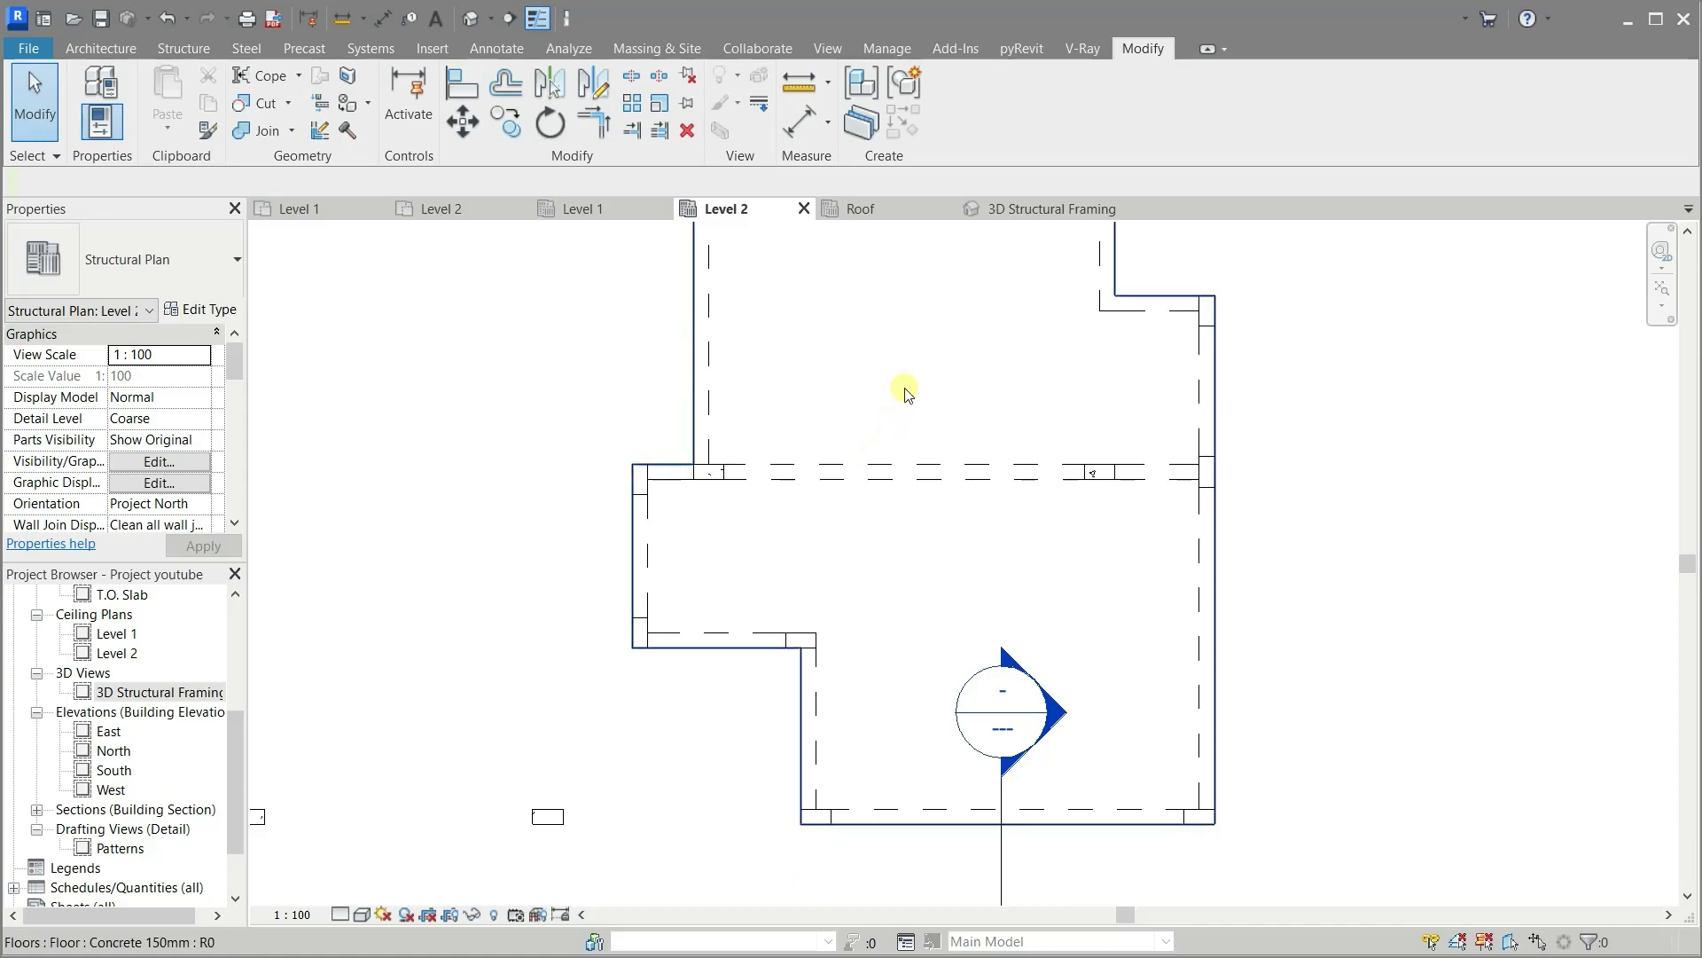
pyautogui.moveTo(907, 392); pyautogui.dragTo(930, 594, button='middle')
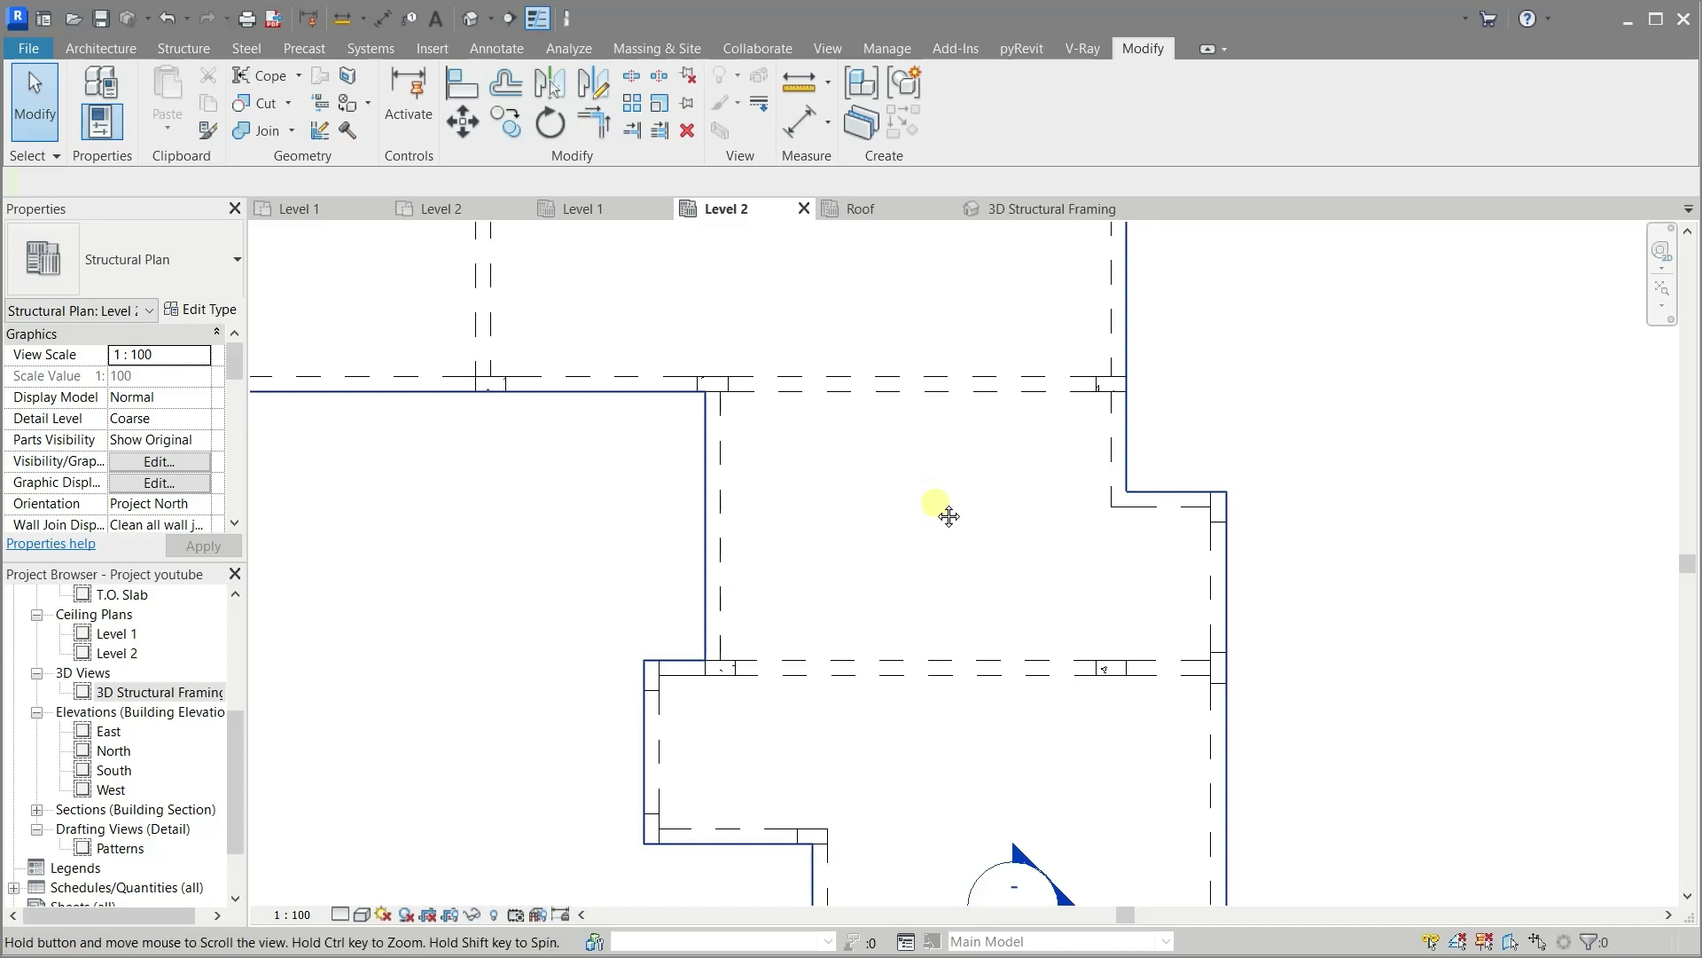
pyautogui.moveTo(933, 517); pyautogui.dragTo(1135, 807, button='middle')
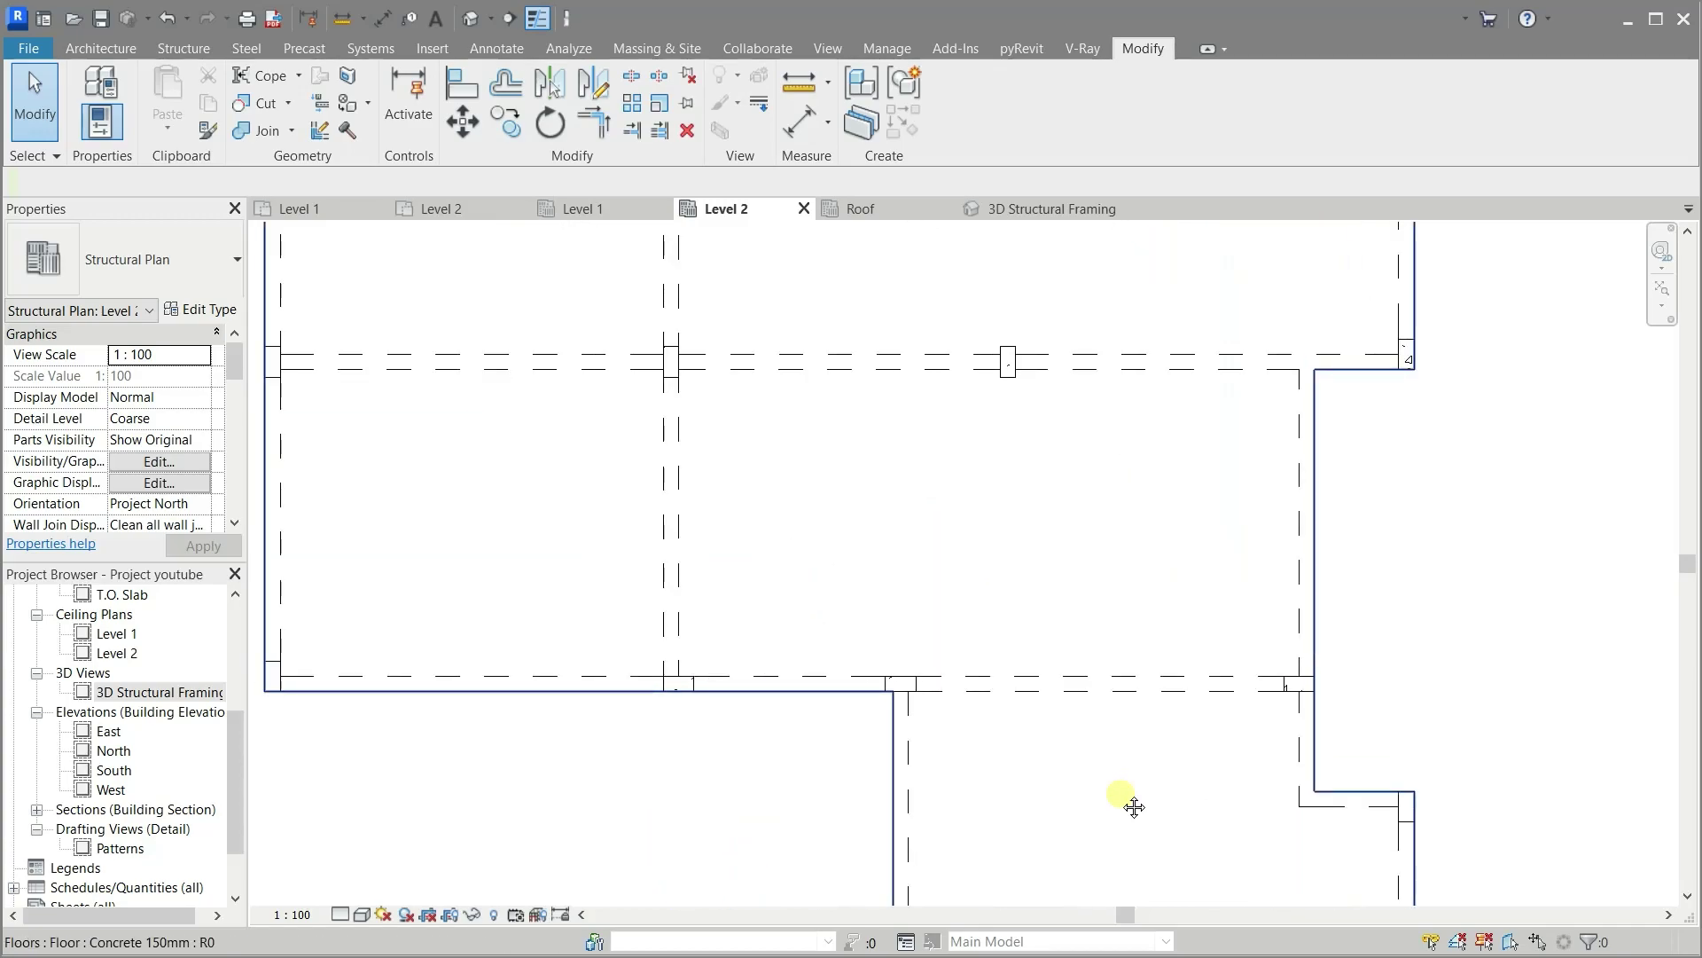
pyautogui.moveTo(1115, 516)
pyautogui.mouseDown(button='middle')
pyautogui.moveTo(973, 600)
pyautogui.moveTo(1076, 467)
pyautogui.moveTo(767, 467)
pyautogui.mouseUp(button='middle')
pyautogui.scroll(2, 768, 465)
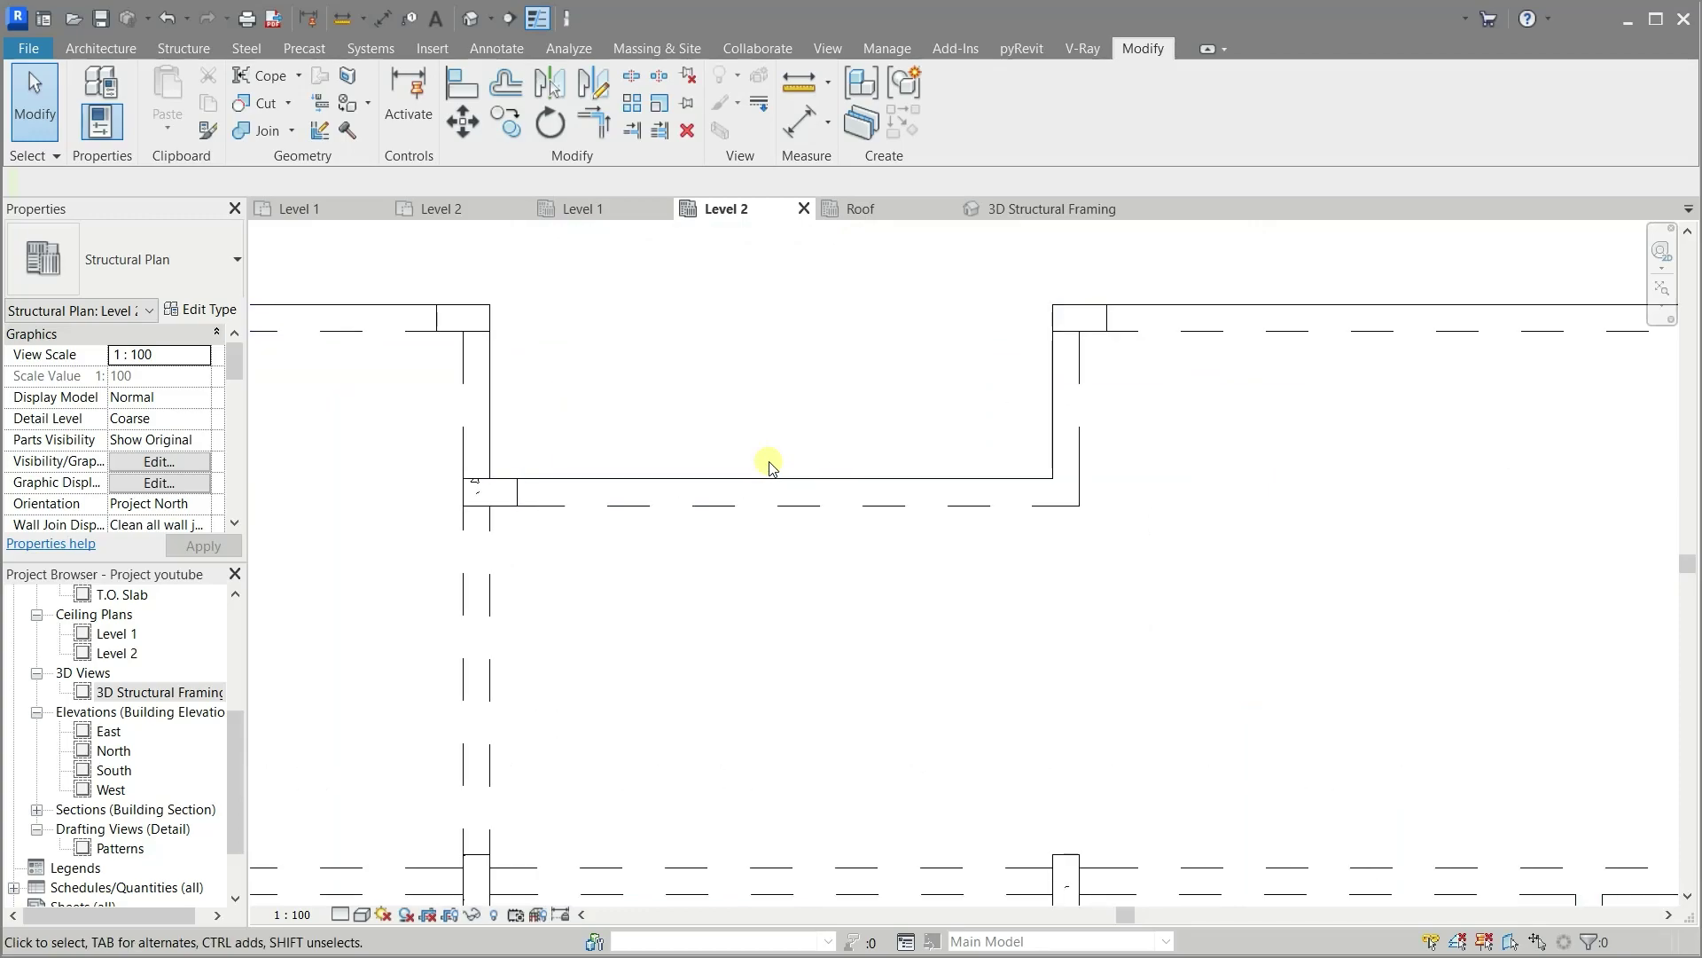
# Select the inner-corner column and check it in the 3D framing view from the back
pyautogui.click(497, 491)
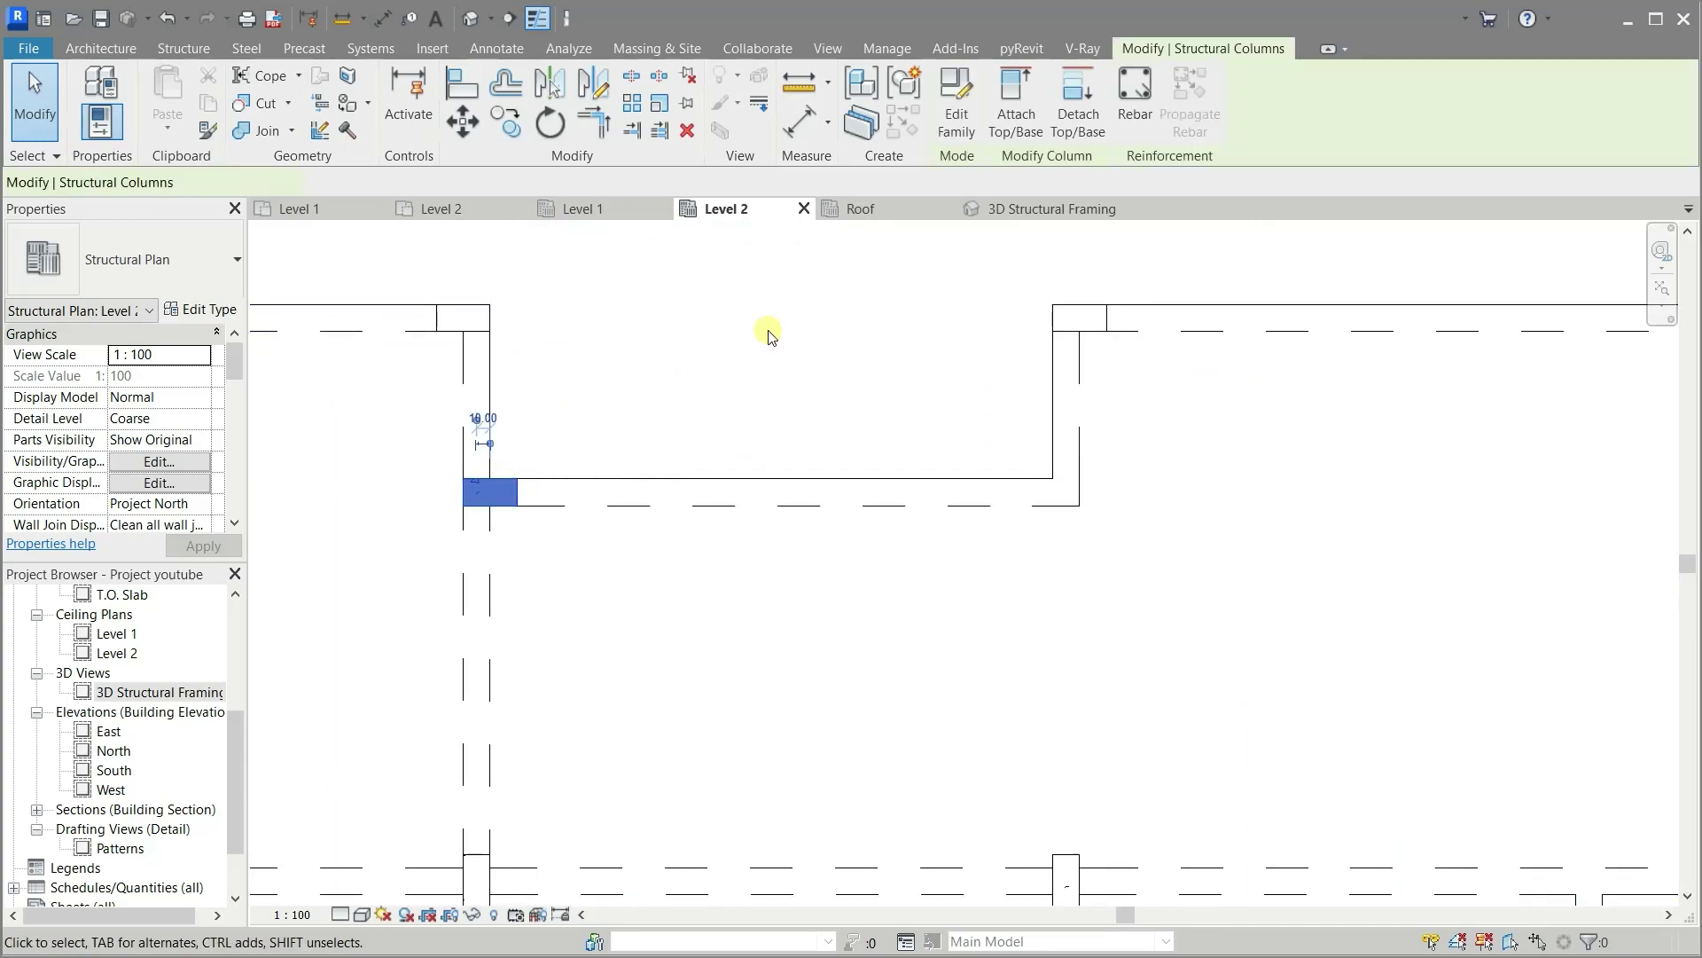
pyautogui.click(1053, 209)
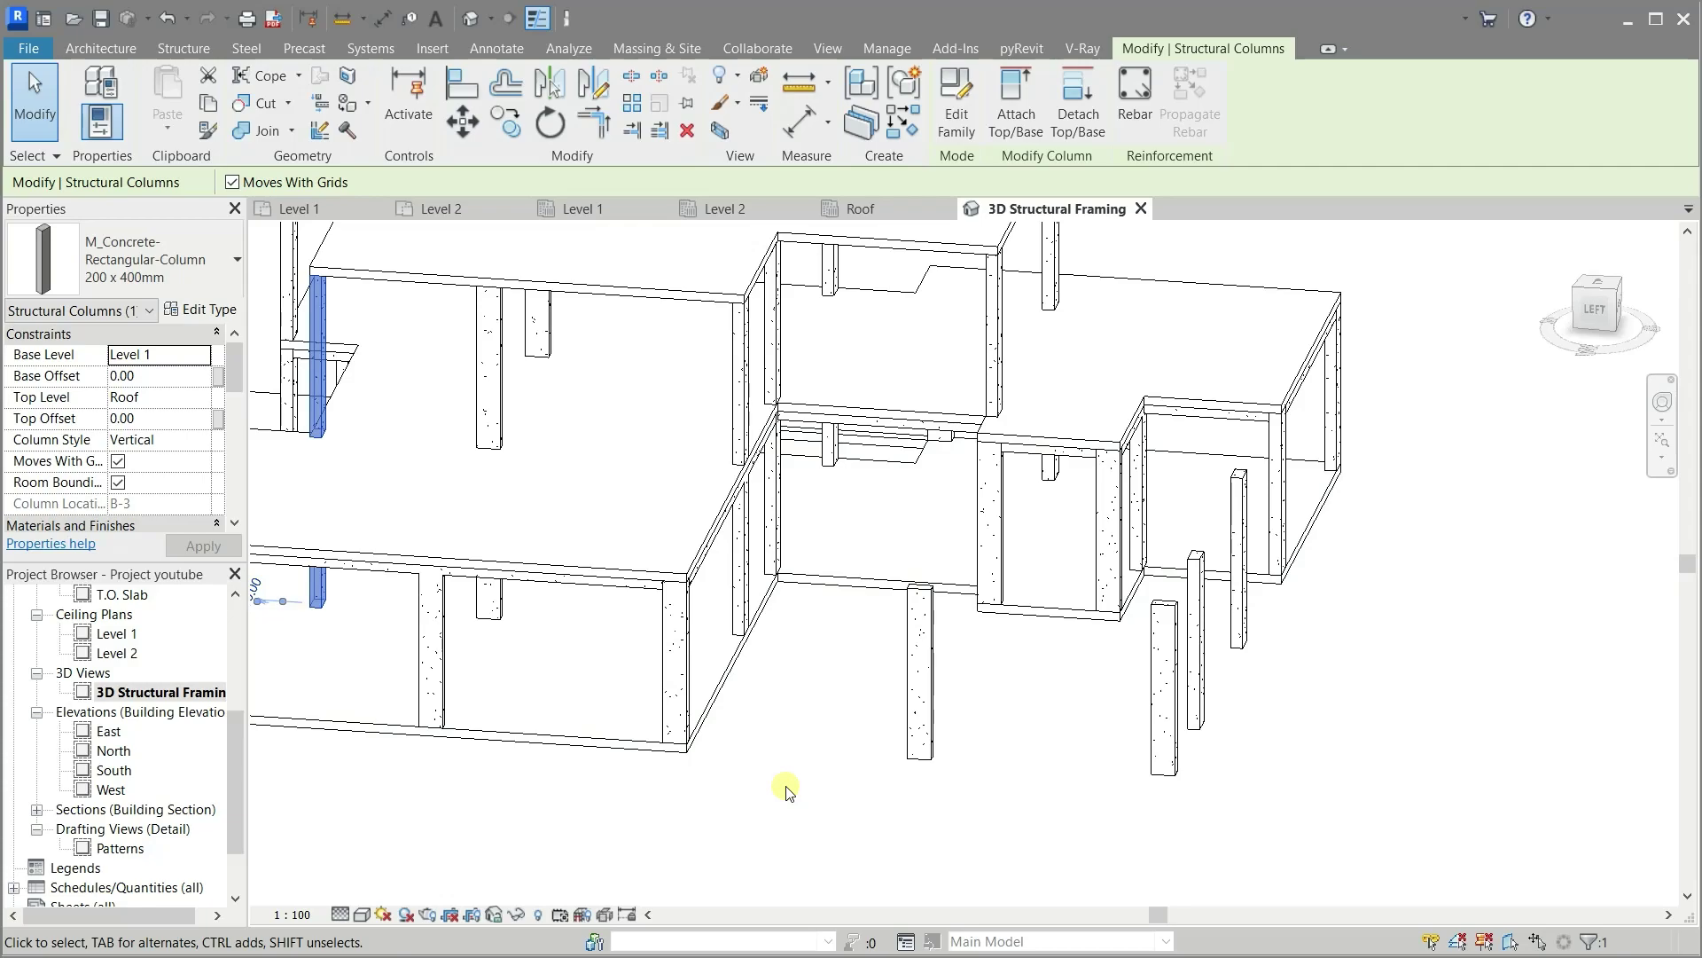
pyautogui.moveTo(786, 791)
pyautogui.keyDown('shift'); pyautogui.mouseDown(button='middle')
pyautogui.moveTo(854, 786)
pyautogui.moveTo(1102, 680)
pyautogui.mouseUp(button='middle'); pyautogui.keyUp('shift')
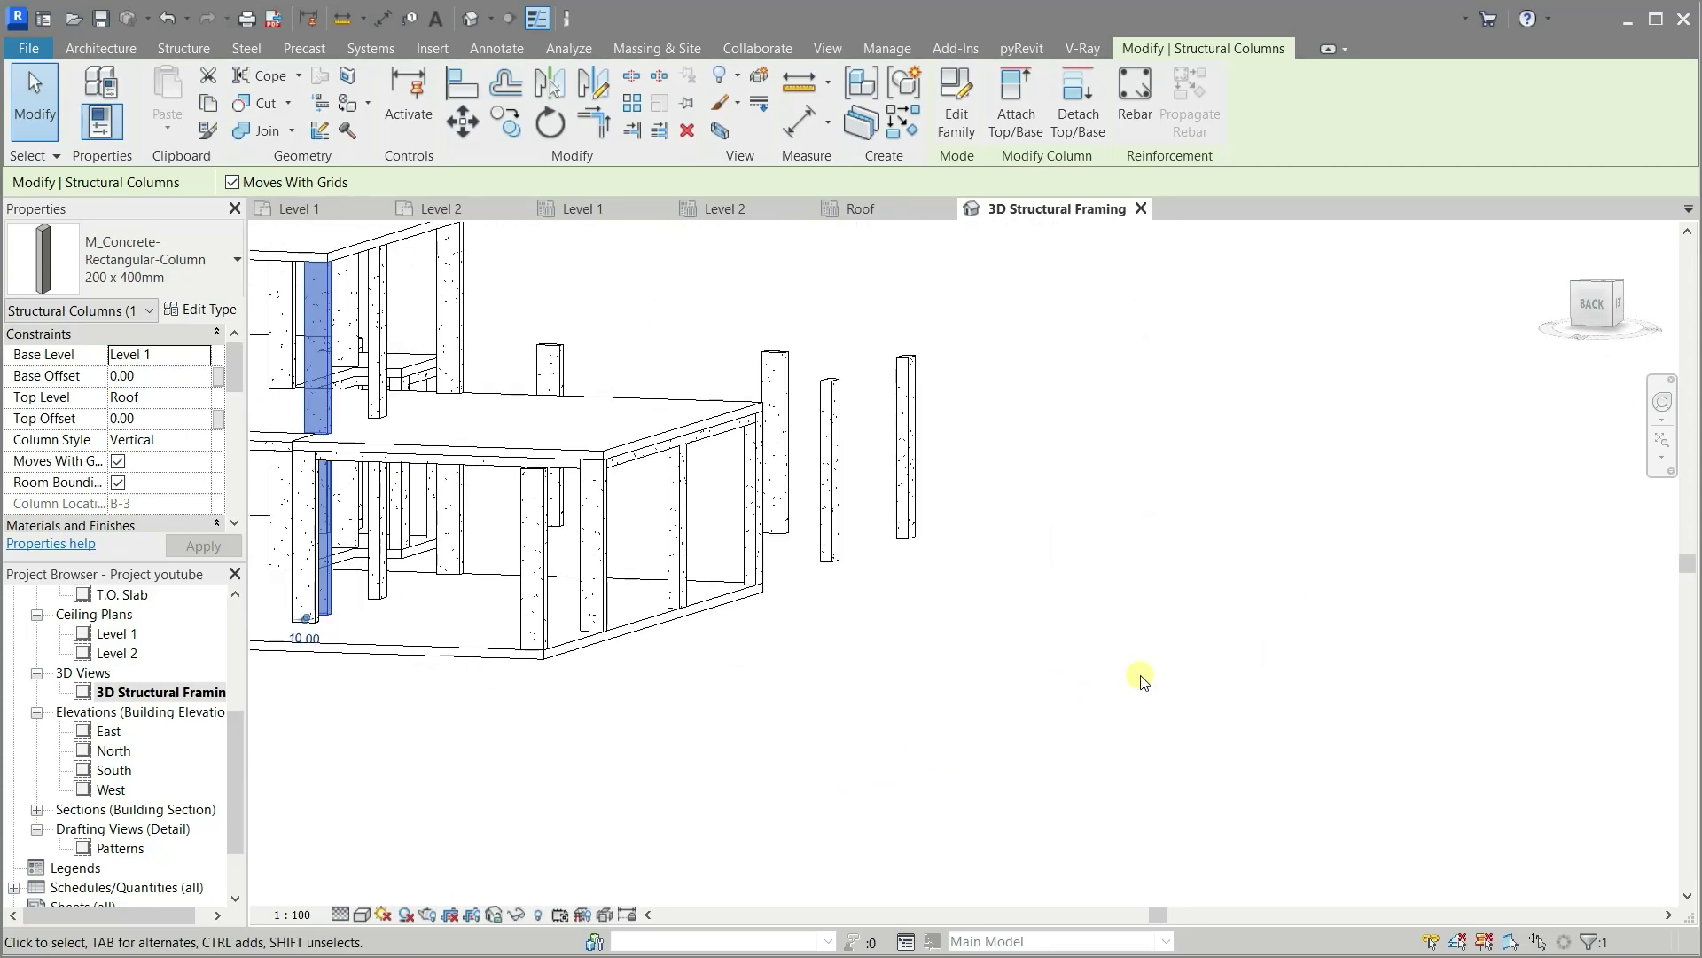
pyautogui.scroll(-2, 1141, 681)
pyautogui.scroll(2, 437, 570)
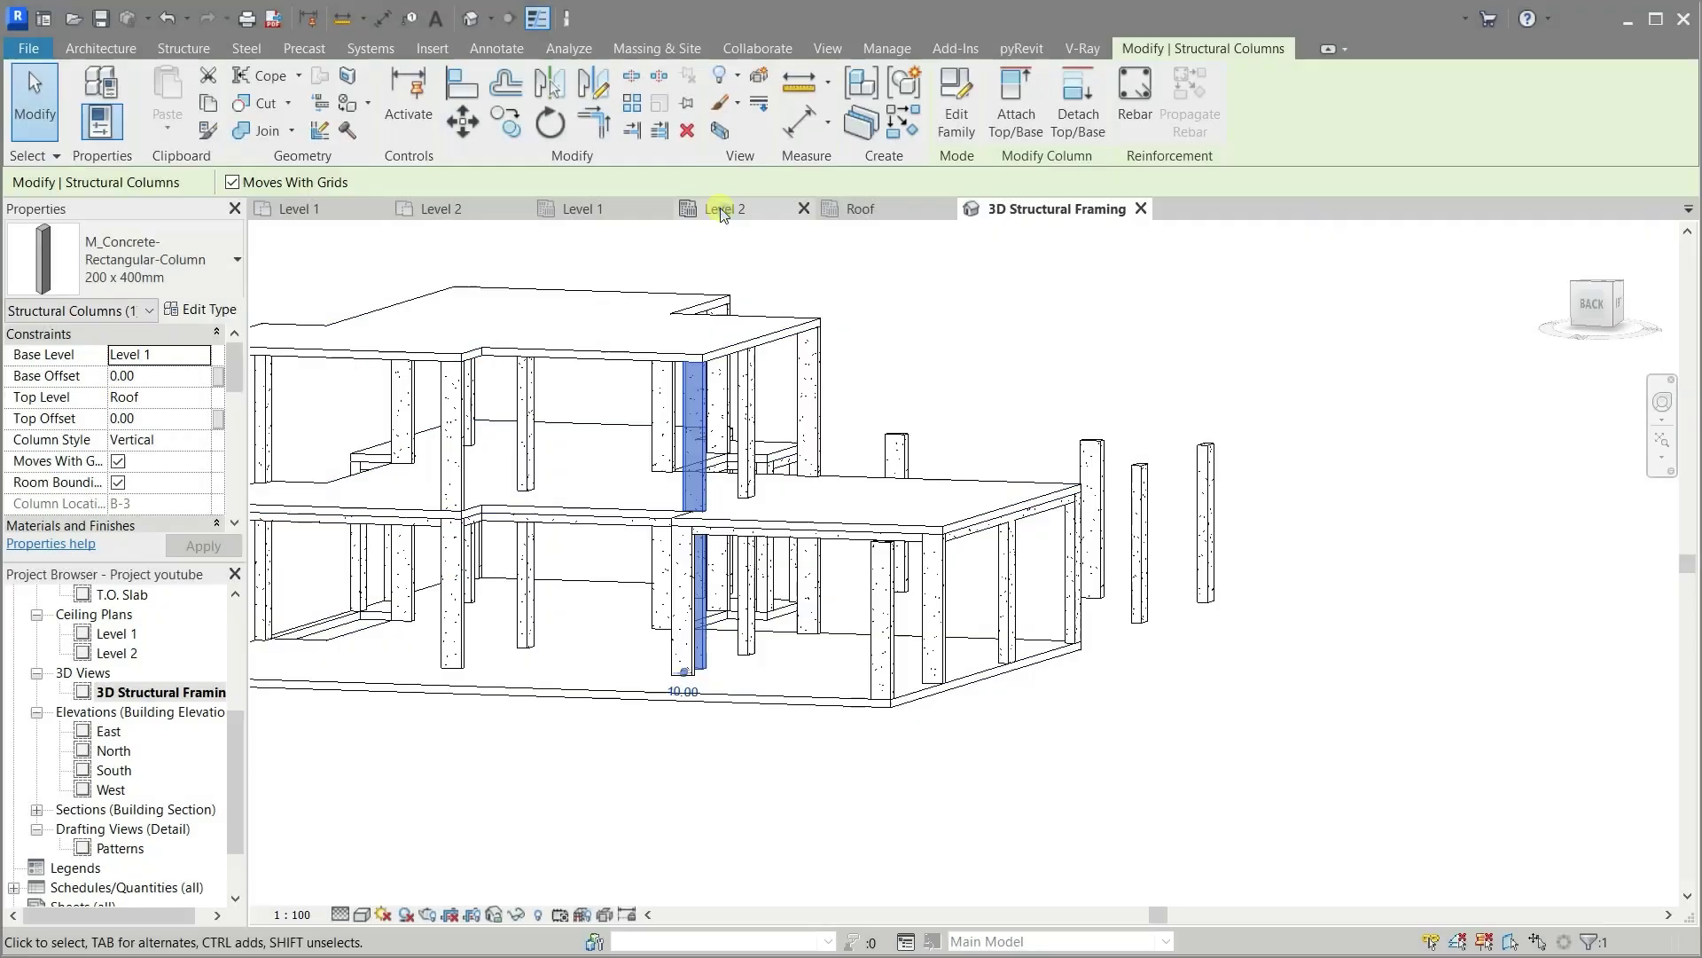
pyautogui.click(723, 209)
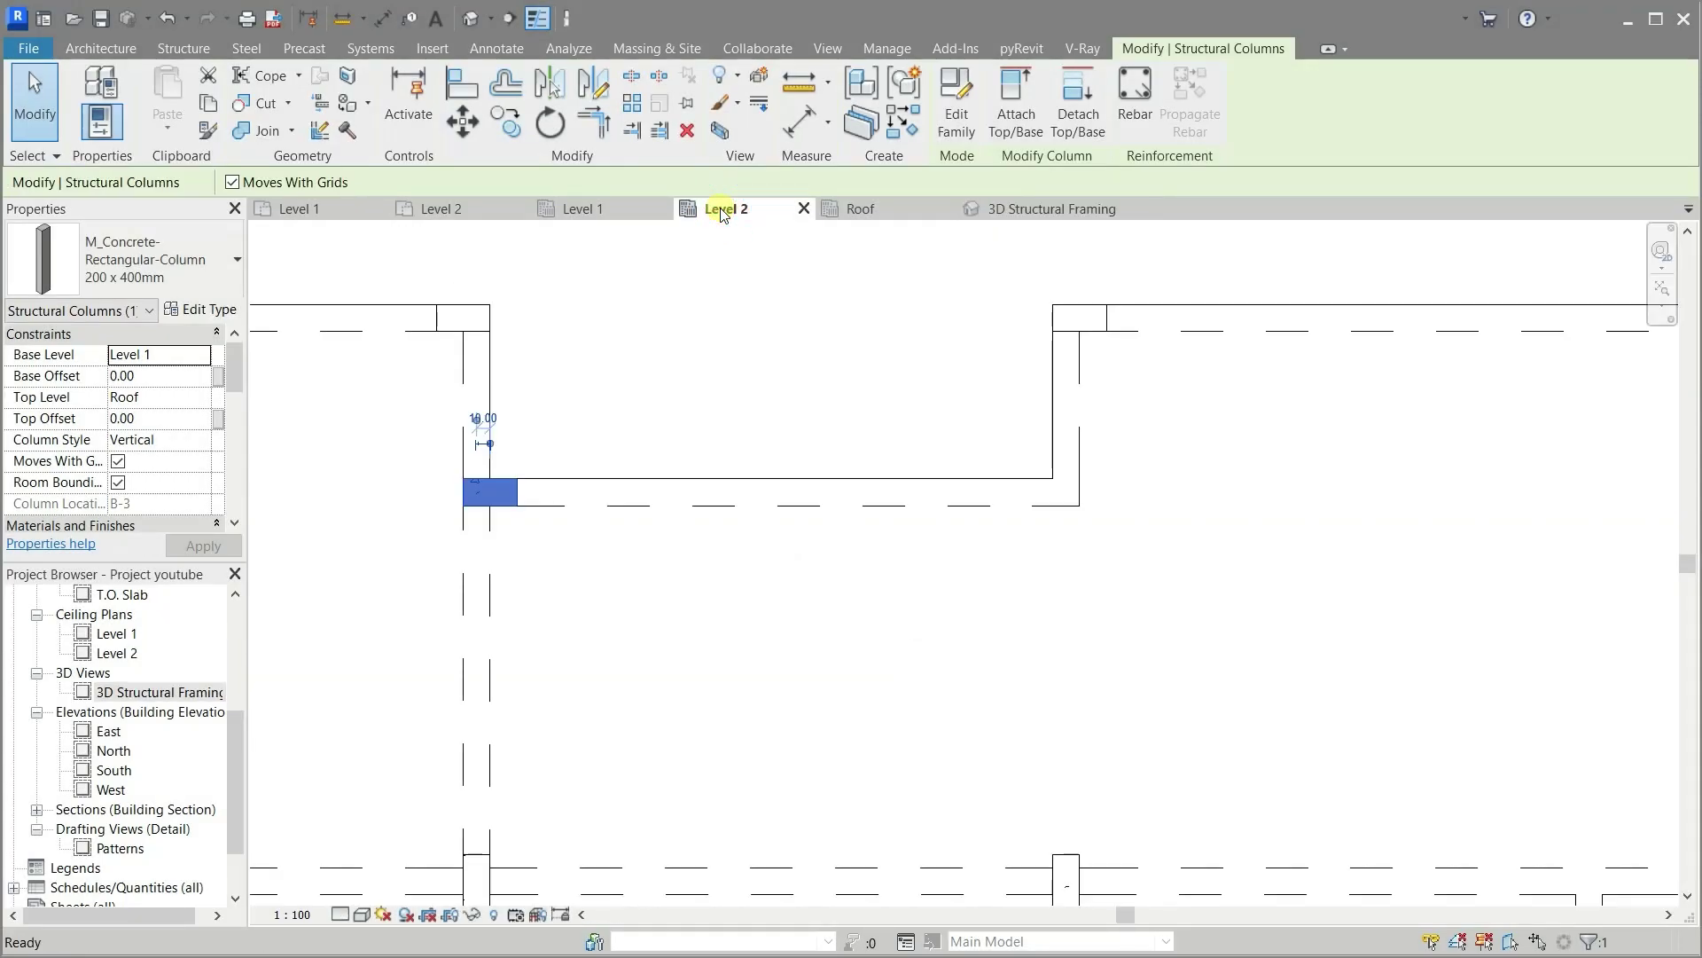
# Copy the column 420 along the wall to the opposite corner, then view it in 3D
pyautogui.click(505, 121)
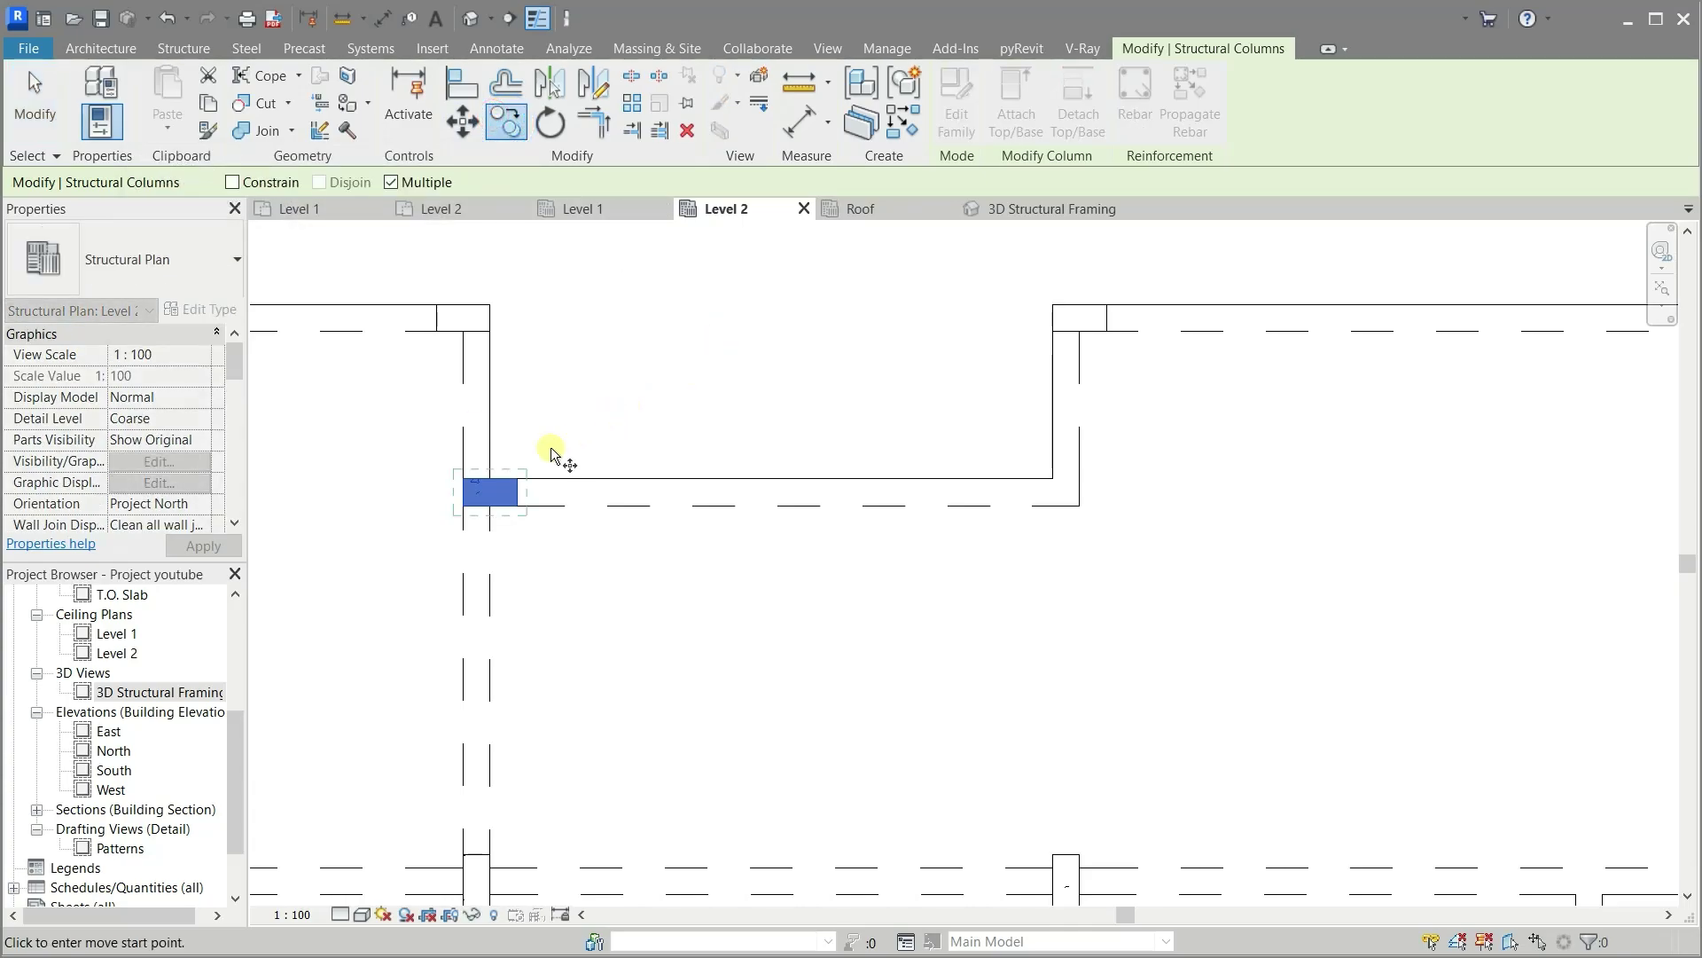
pyautogui.click(490, 479)
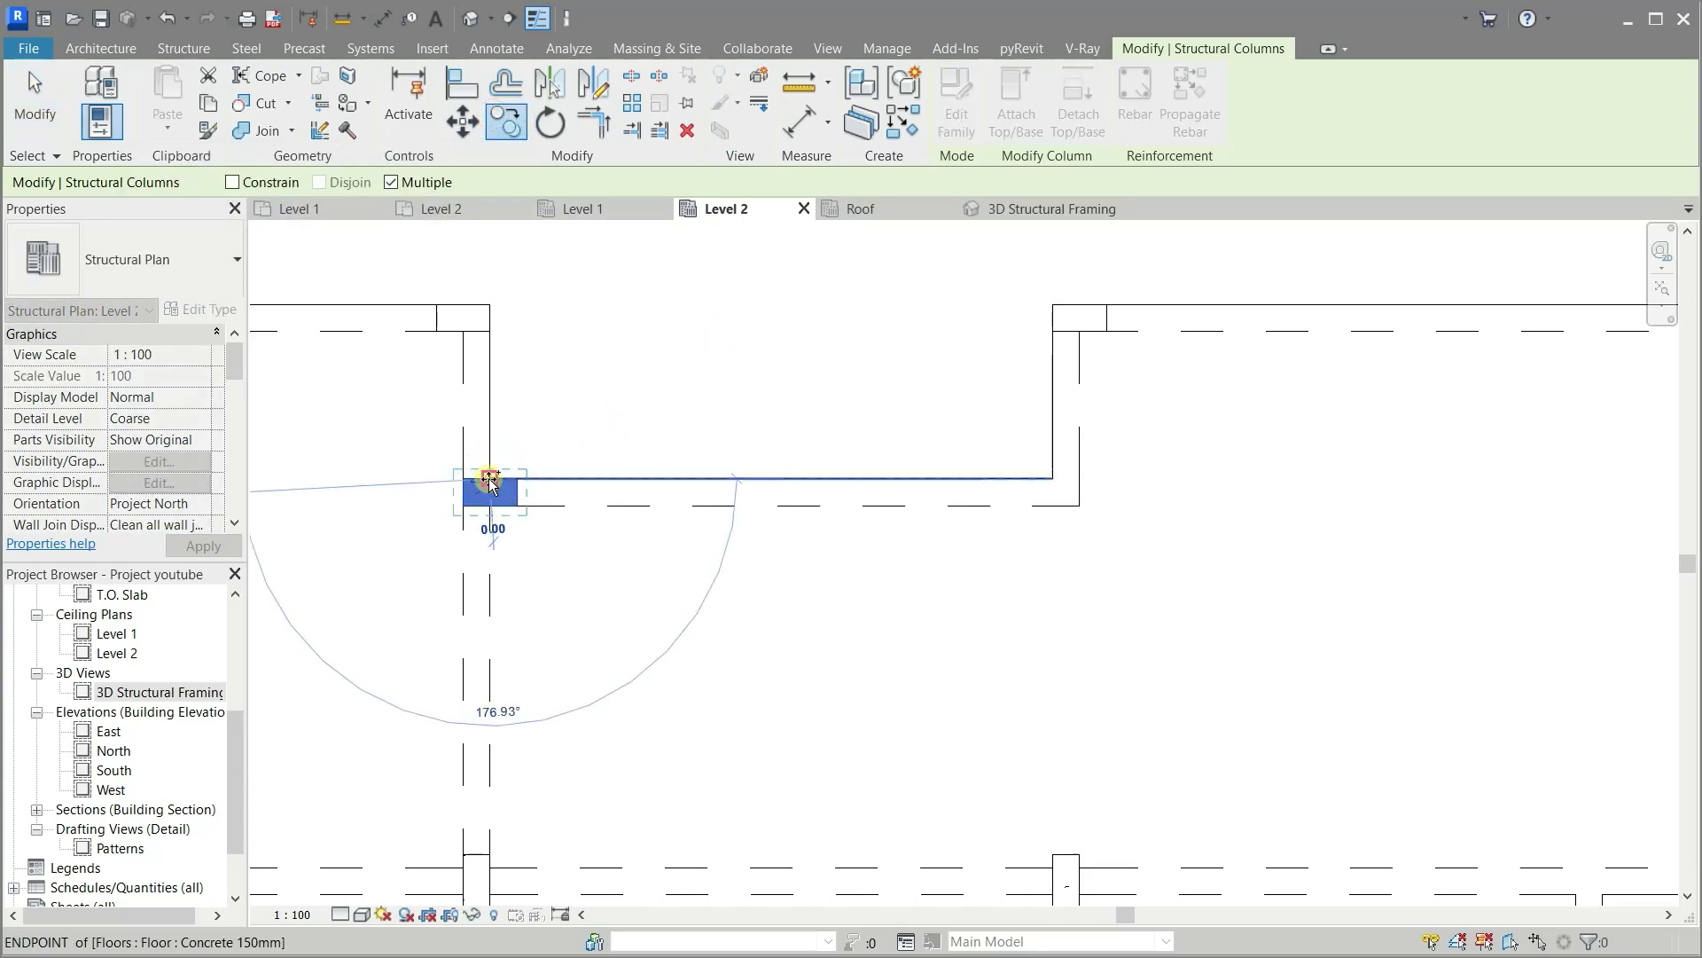
pyautogui.click(1045, 480)
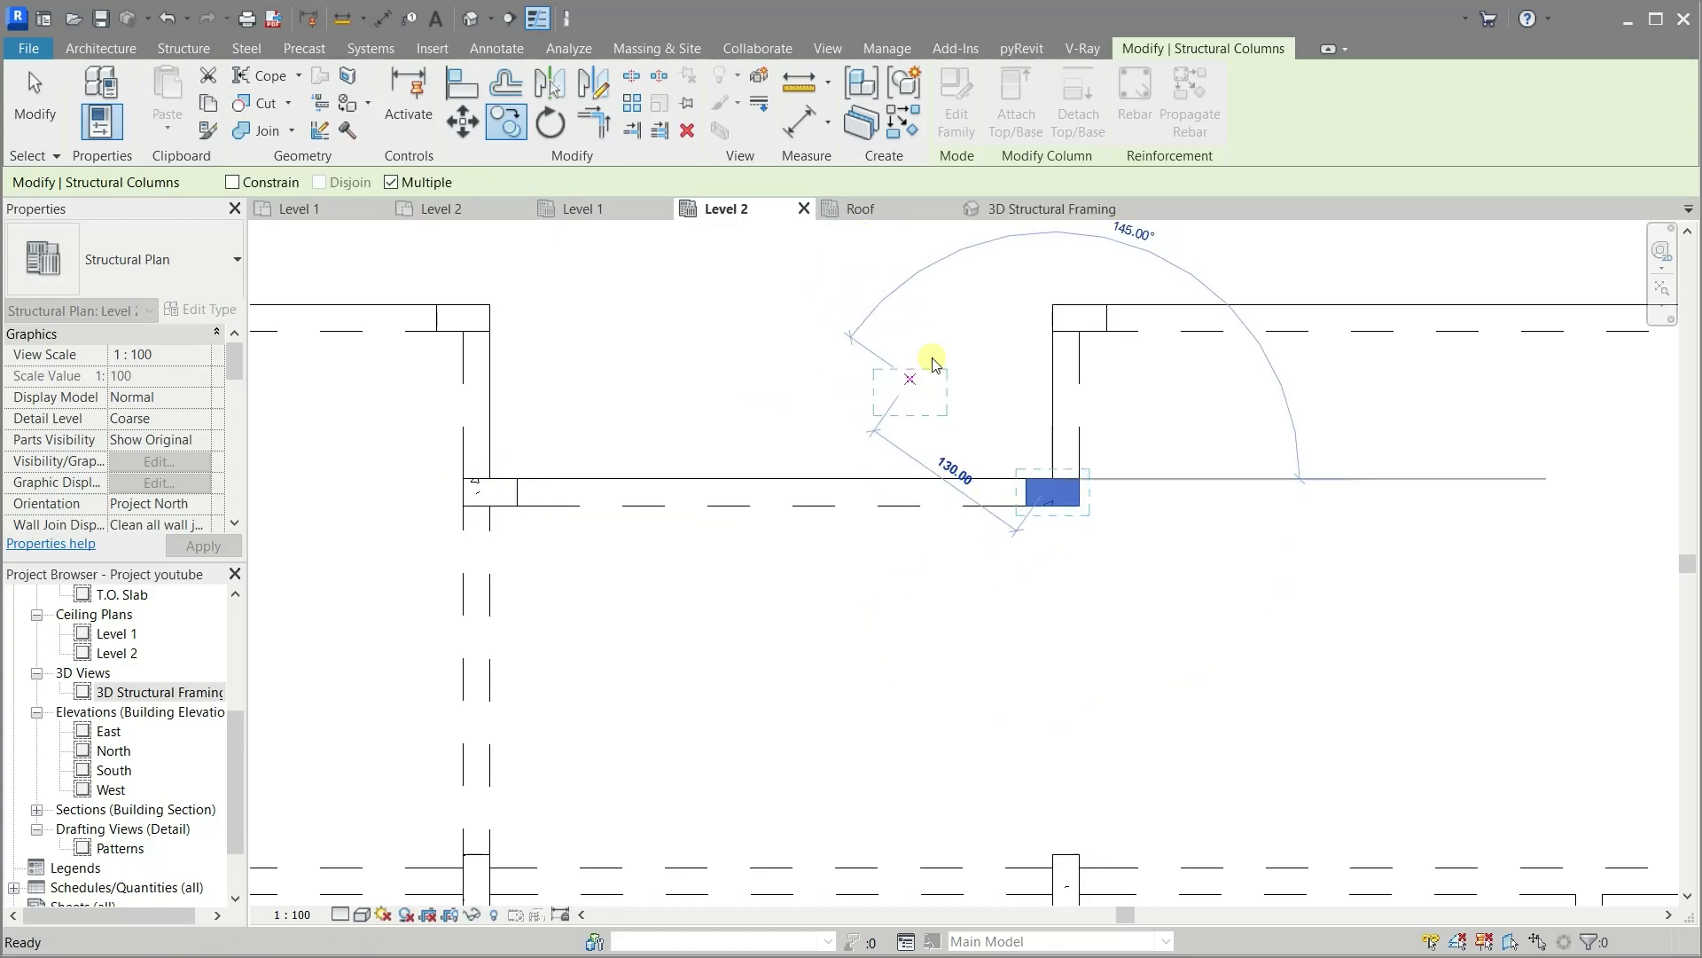
pyautogui.press('Escape')
pyautogui.click(1028, 209)
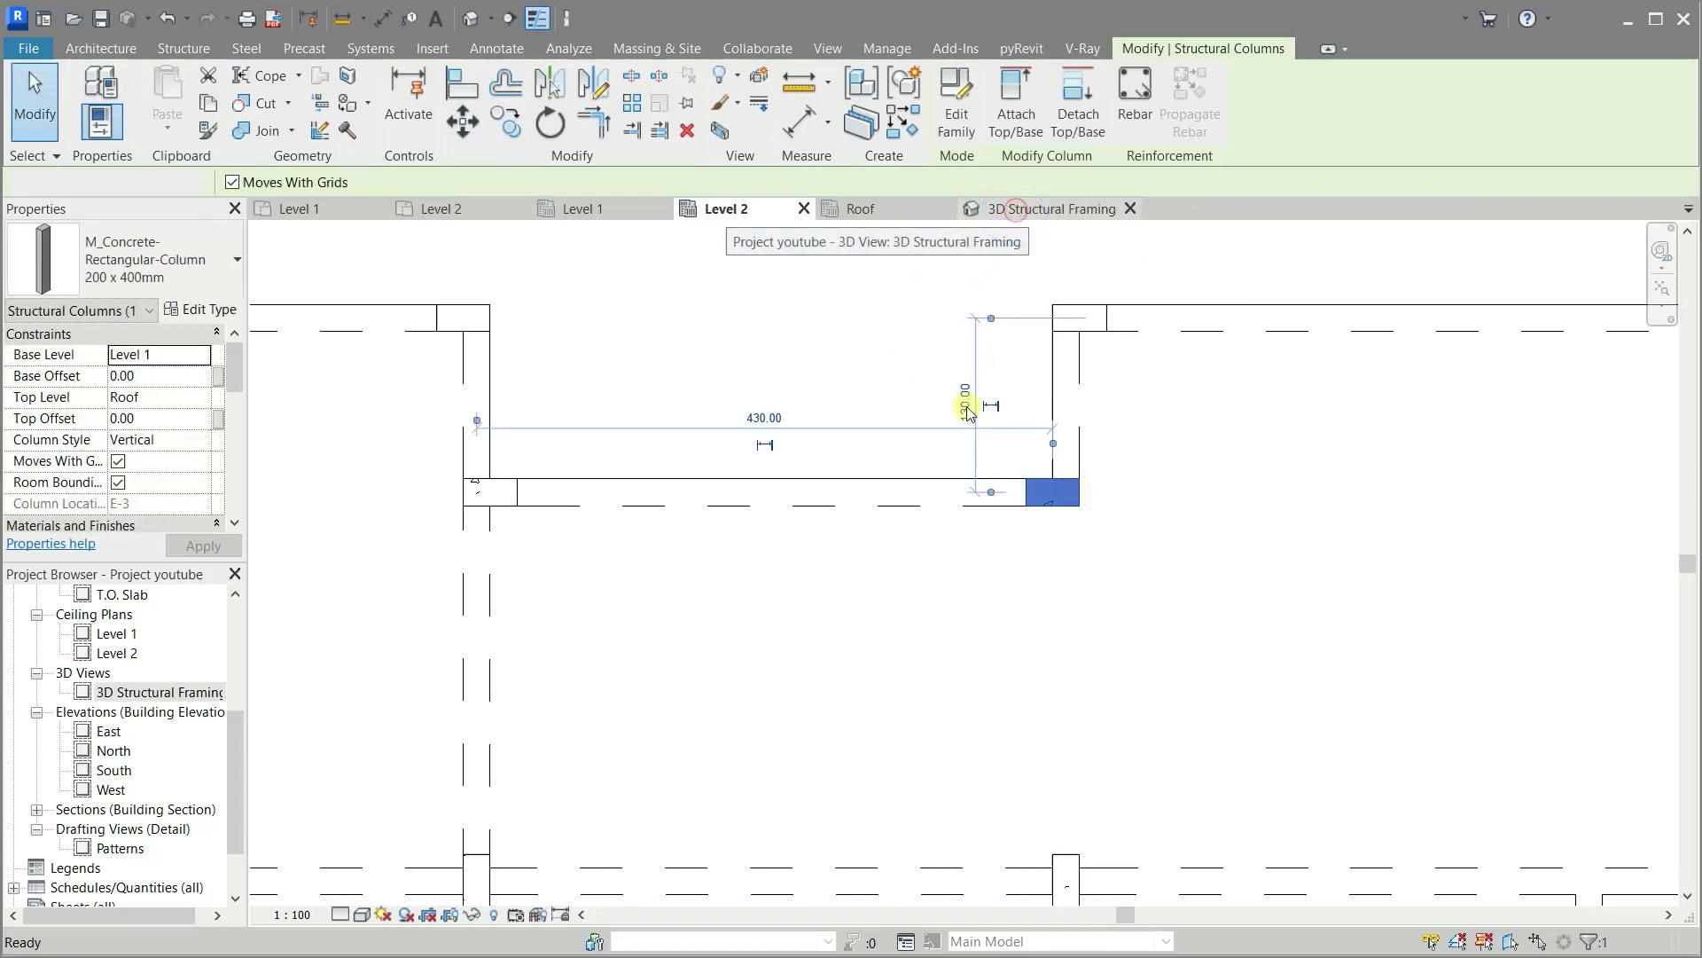
pyautogui.click(599, 782)
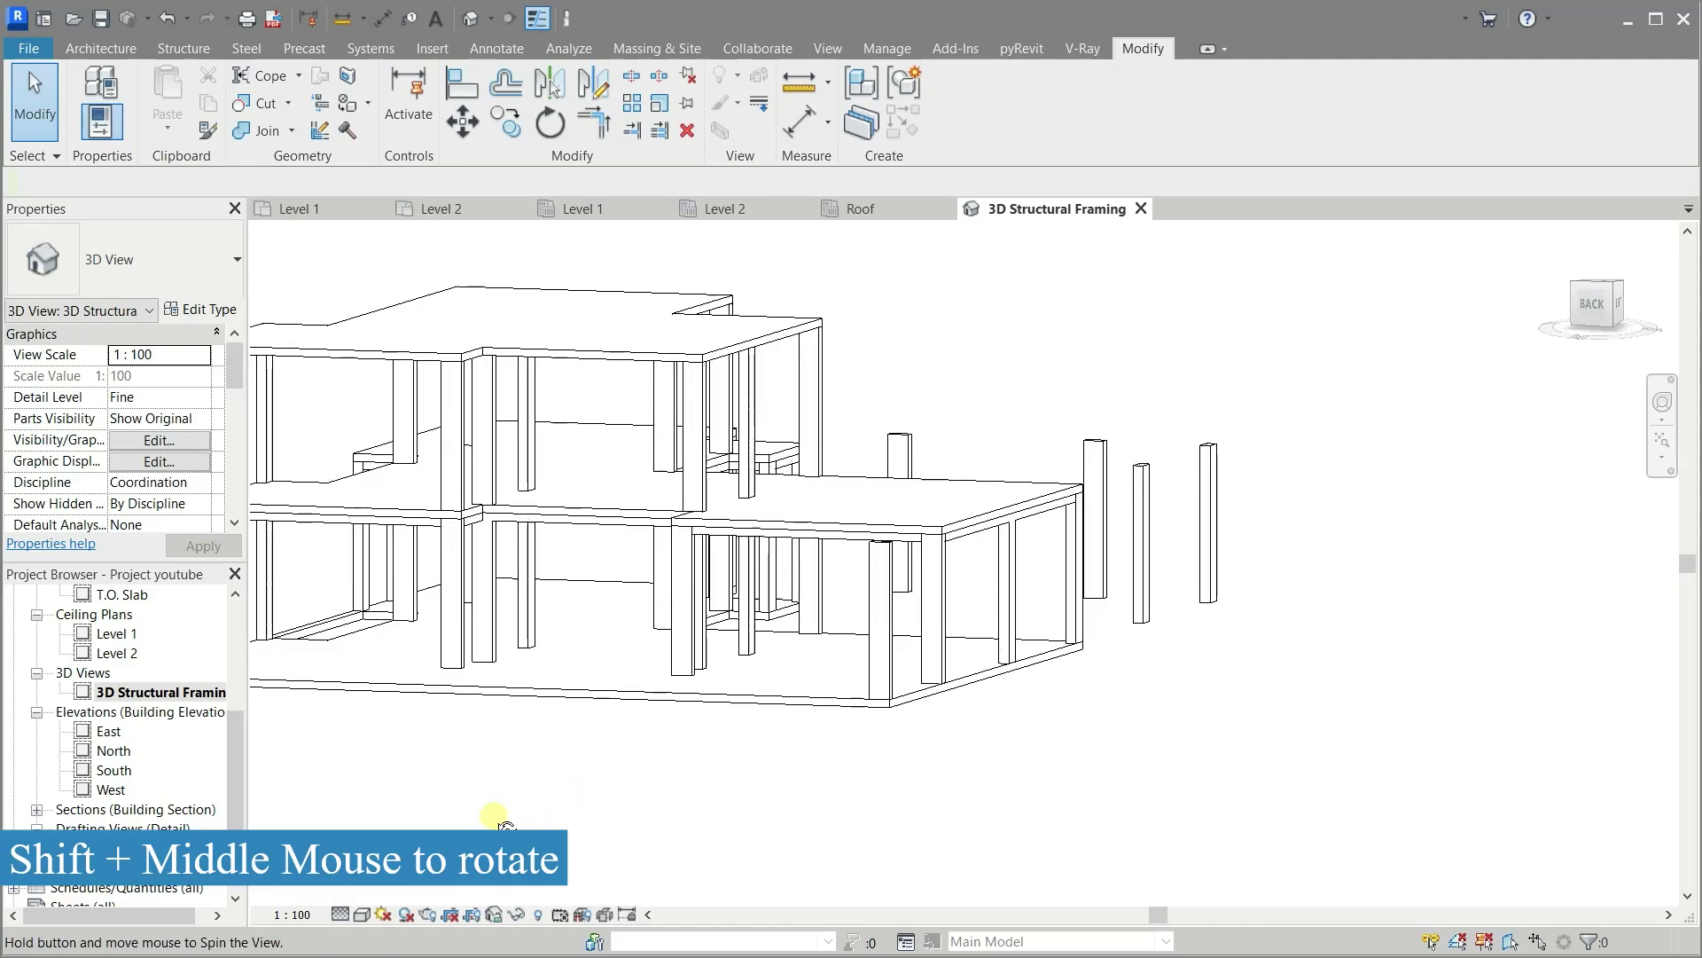
# Orbit the 3D view to inspect the new column, then survey Level 2's dashed concrete beams and columns
pyautogui.moveTo(495, 812)
pyautogui.keyDown('shift'); pyautogui.mouseDown(button='middle')
pyautogui.moveTo(570, 867)
pyautogui.moveTo(334, 885)
pyautogui.moveTo(277, 688)
pyautogui.moveTo(300, 728)
pyautogui.moveTo(285, 715)
pyautogui.moveTo(441, 844)
pyautogui.moveTo(541, 822)
pyautogui.moveTo(494, 691)
pyautogui.moveTo(335, 677)
pyautogui.moveTo(387, 833)
pyautogui.moveTo(429, 787)
pyautogui.mouseUp(button='middle'); pyautogui.keyUp('shift')
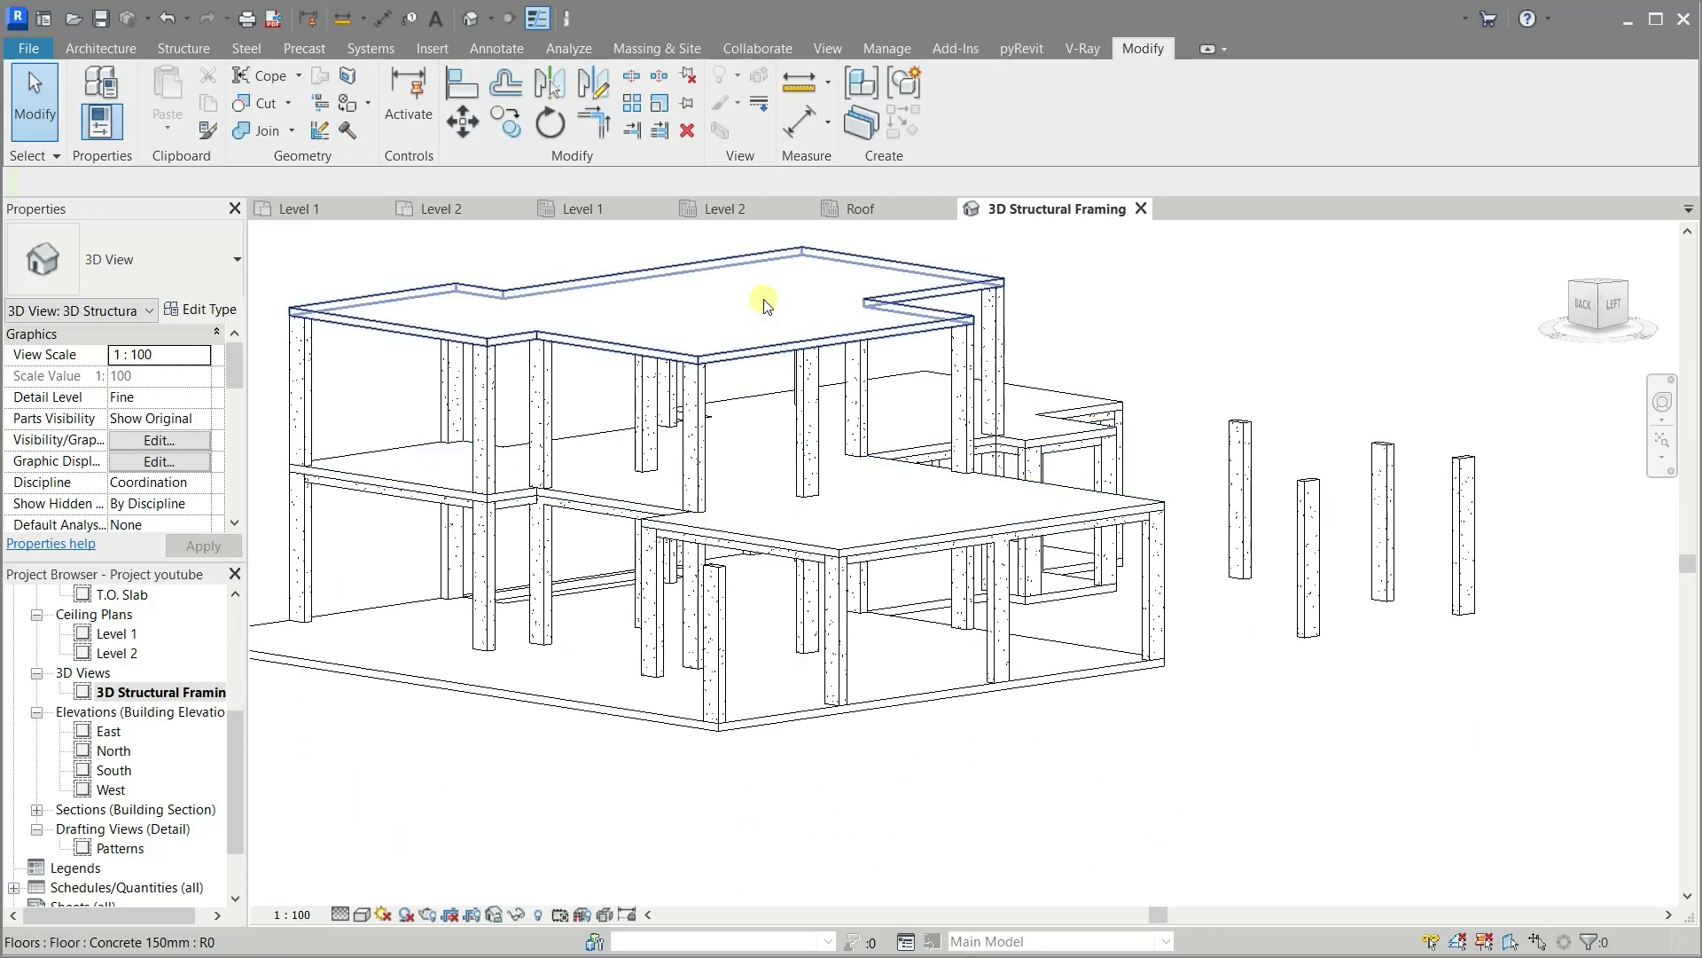
pyautogui.click(741, 210)
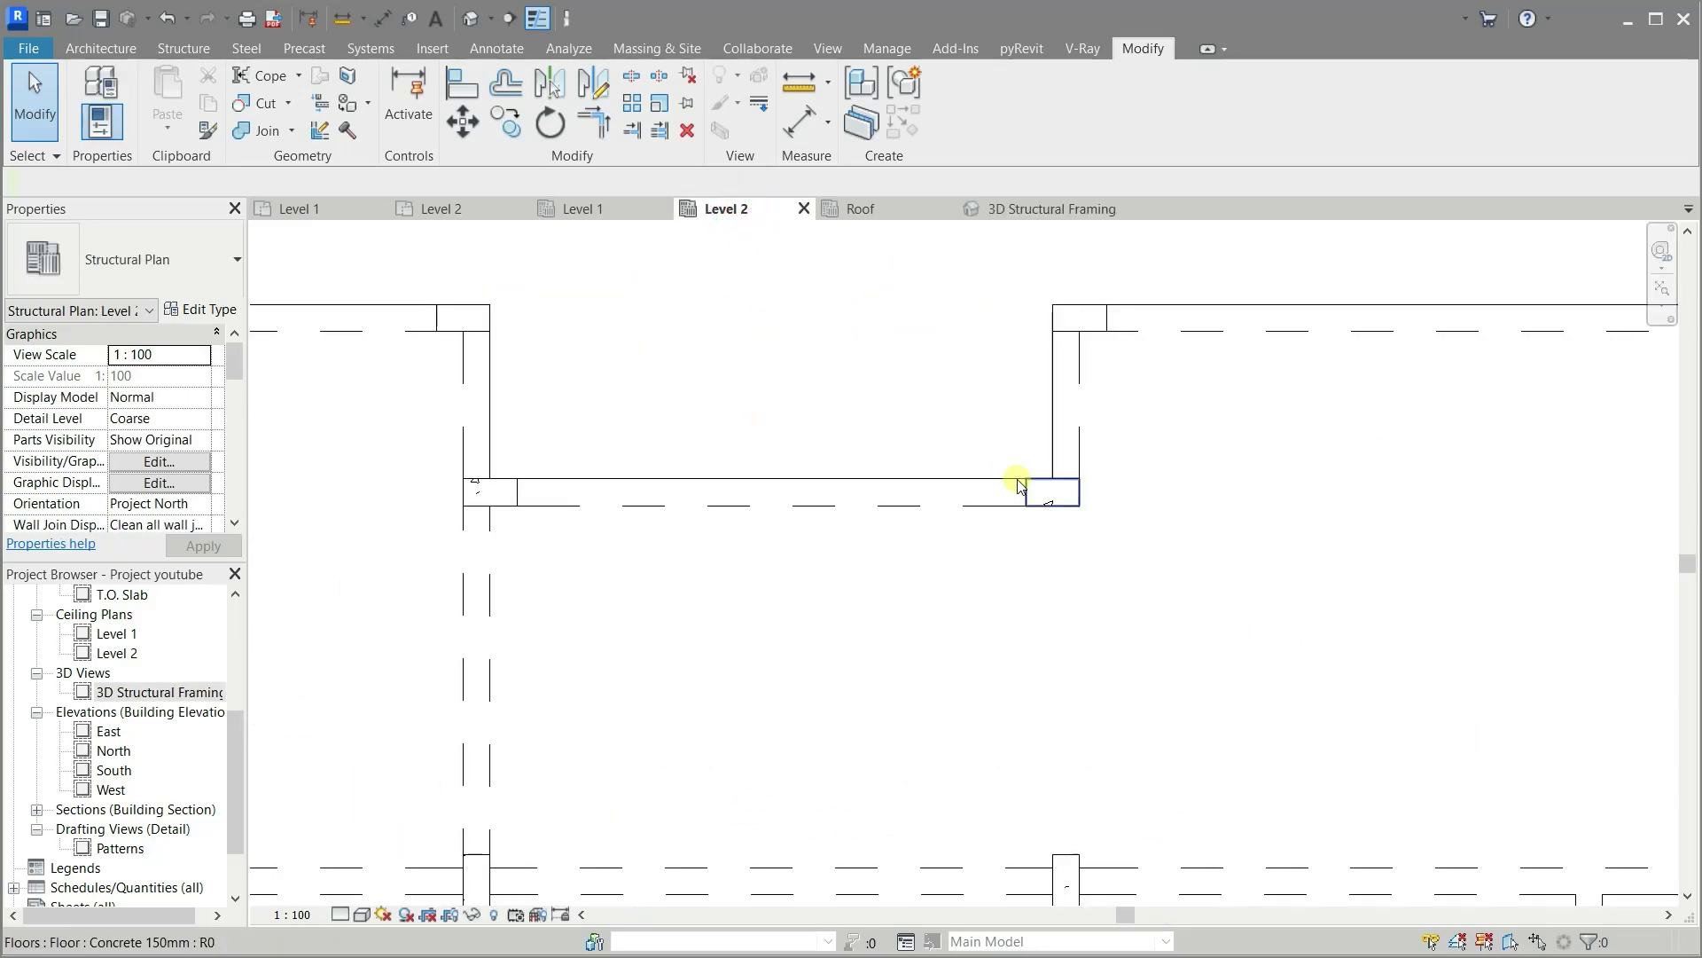
pyautogui.scroll(-1, 656, 358)
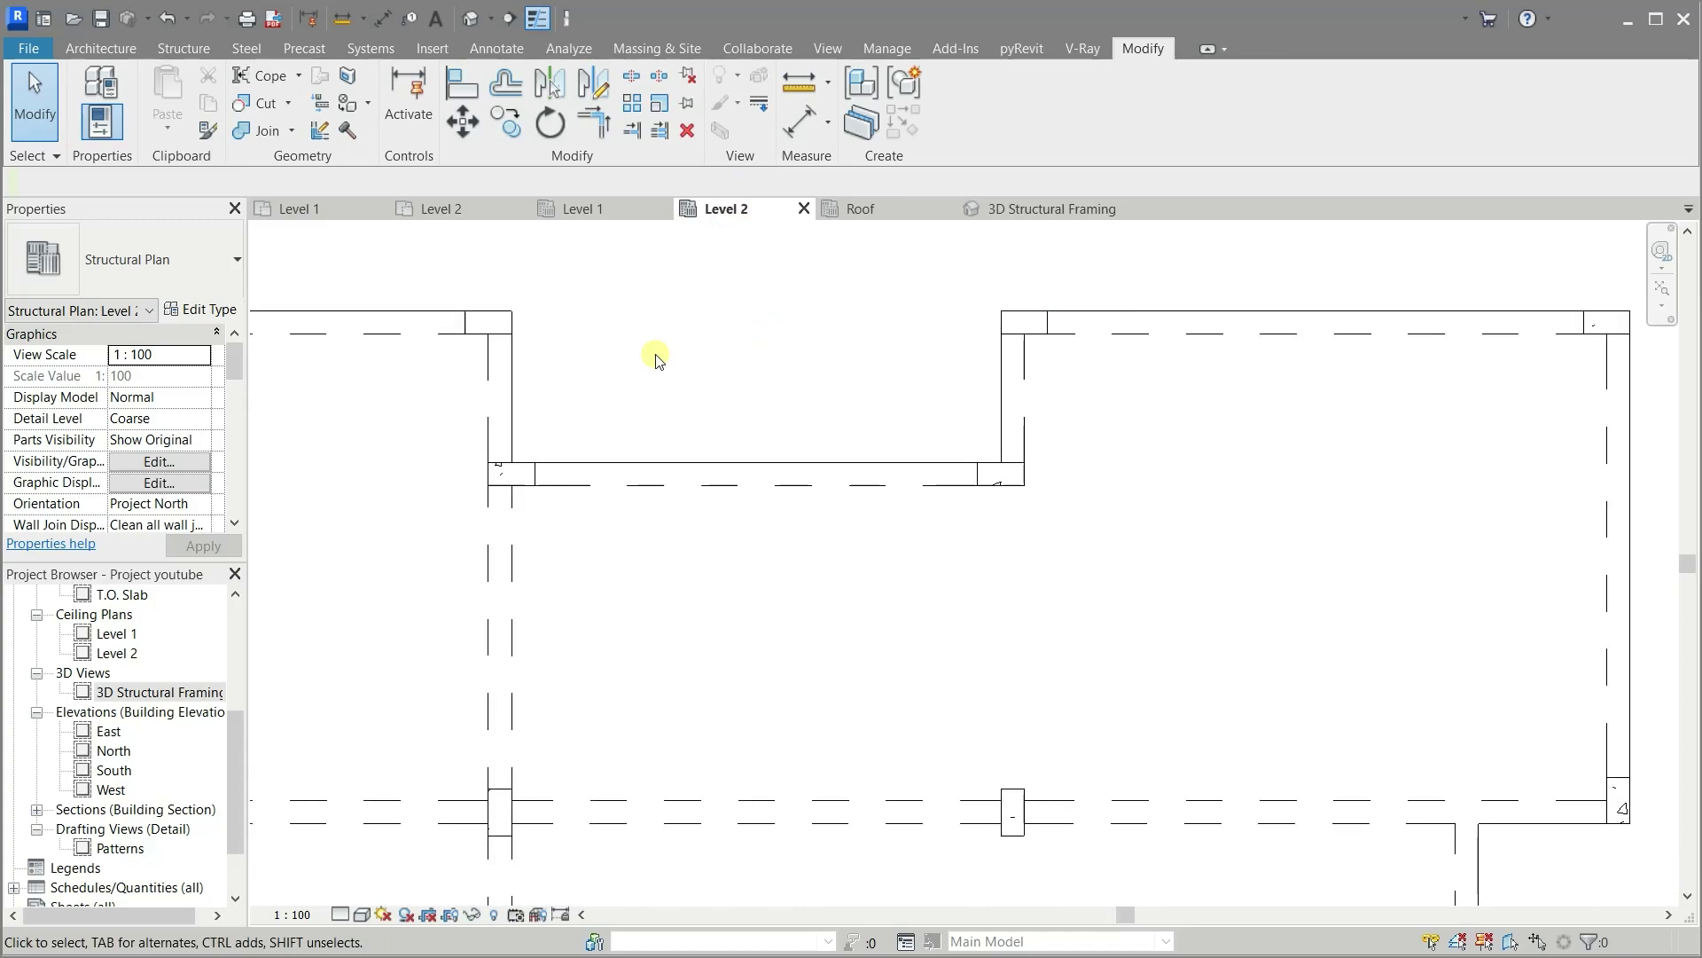
pyautogui.scroll(-1, 656, 358)
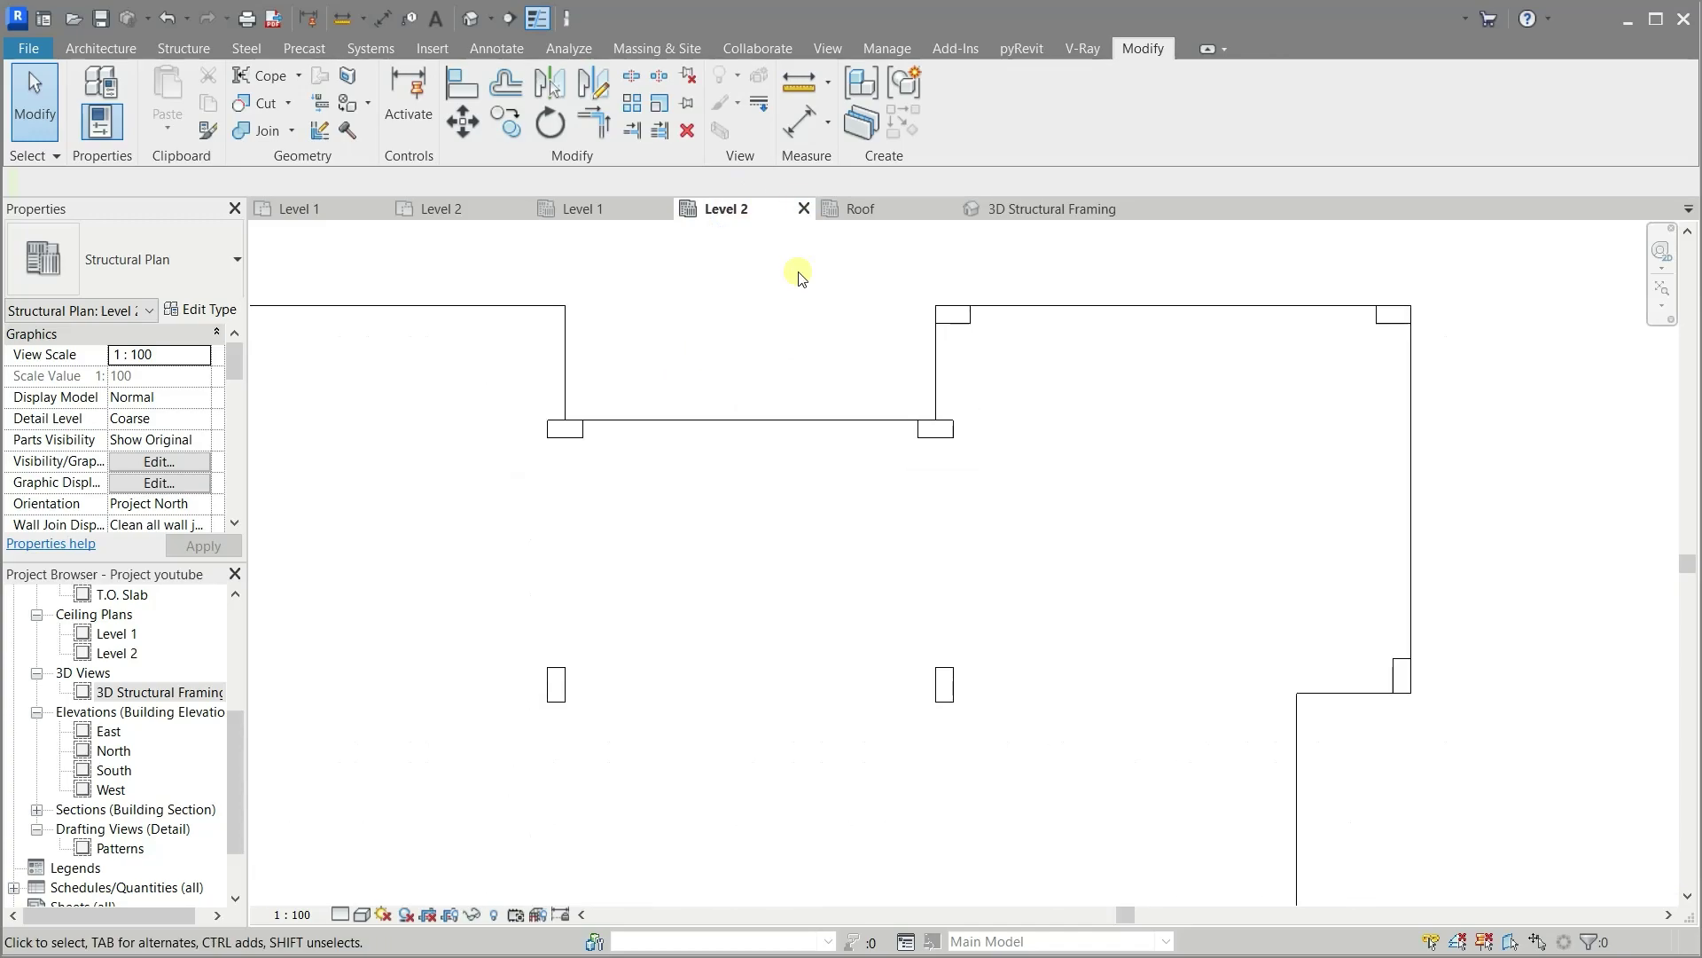
pyautogui.scroll(2, 1242, 723)
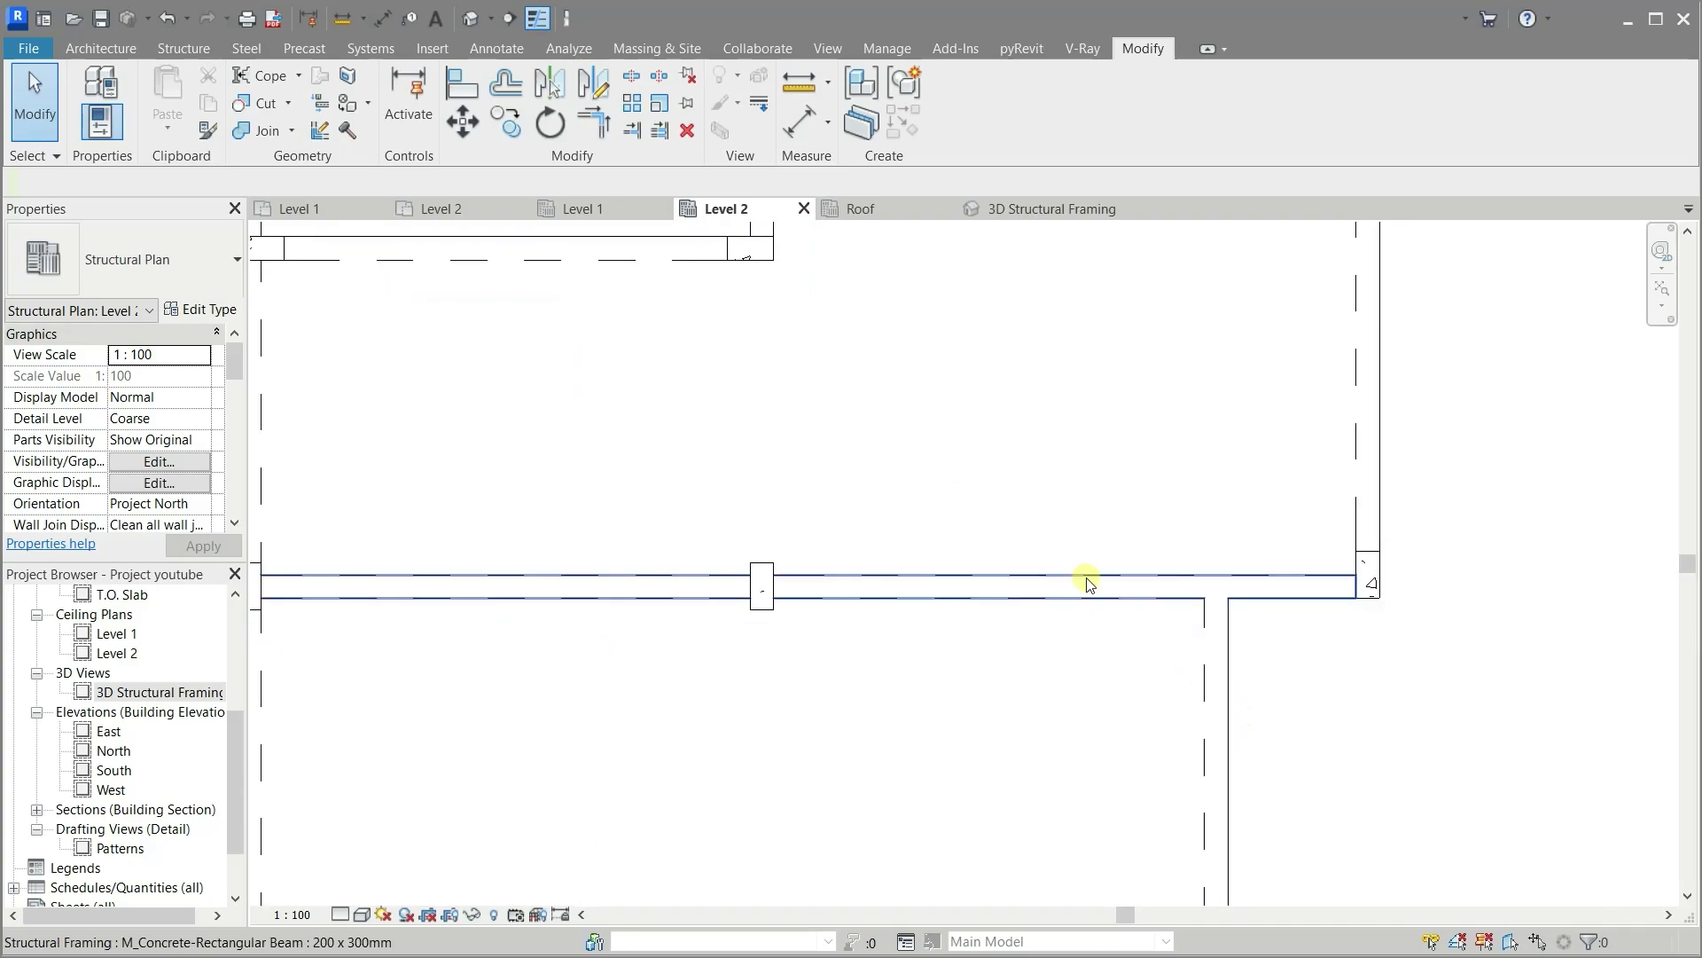
pyautogui.scroll(-3, 942, 380)
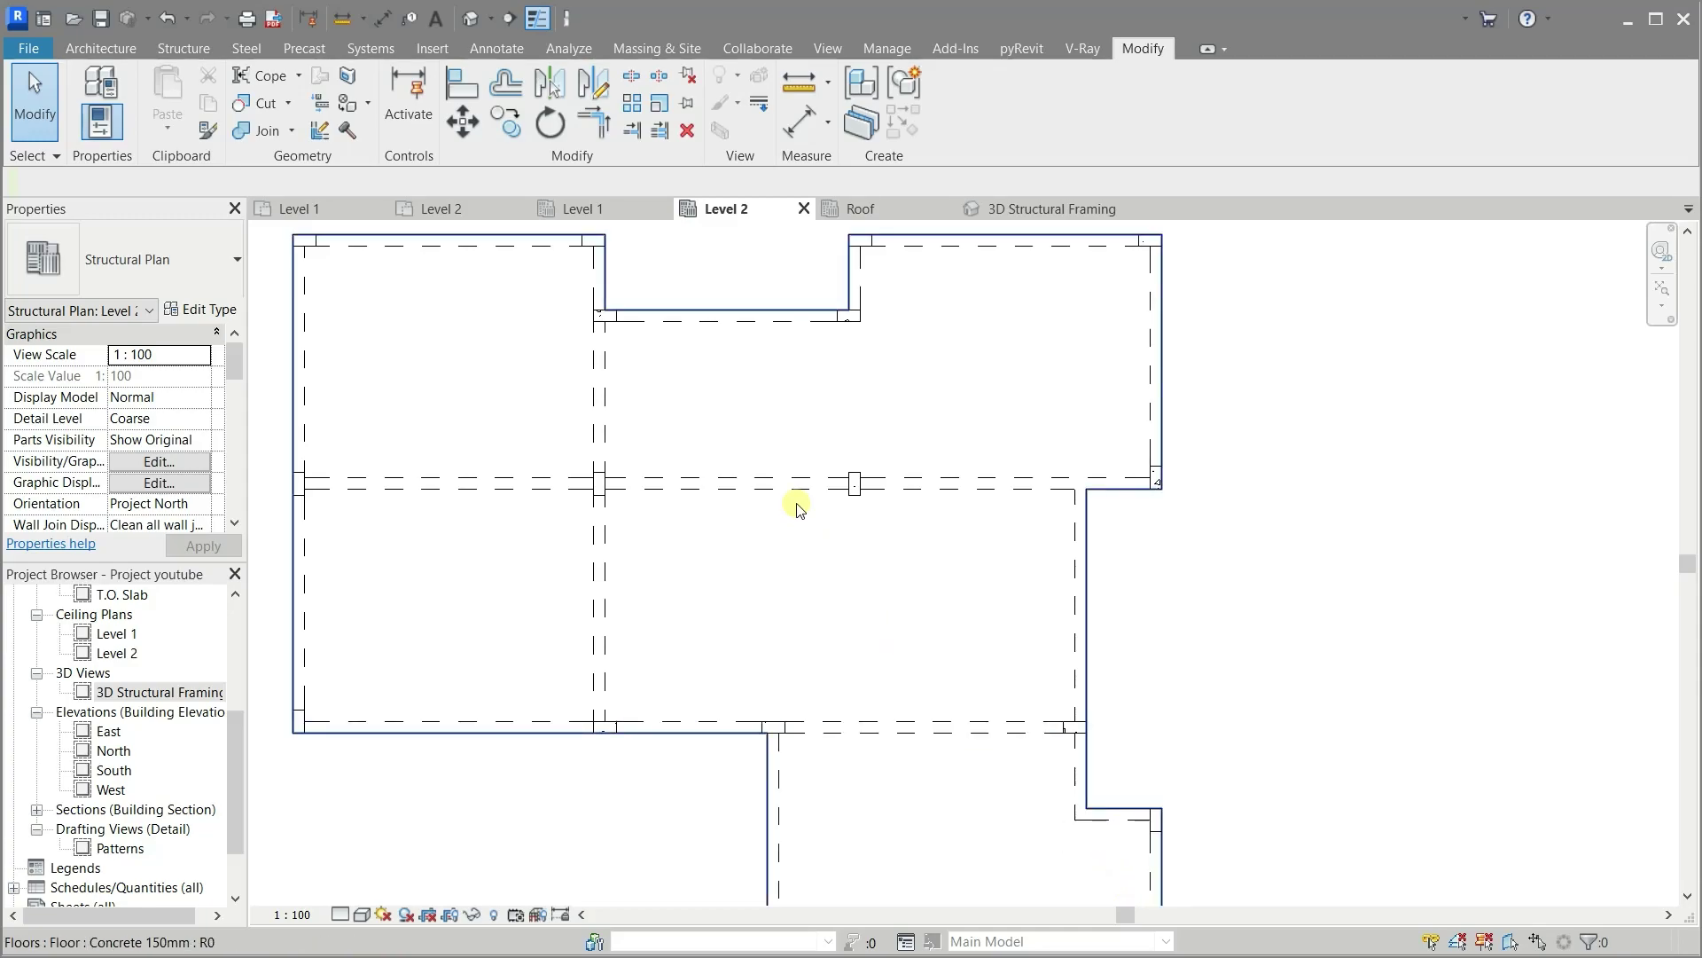
pyautogui.scroll(-1, 796, 508)
pyautogui.scroll(1, 956, 805)
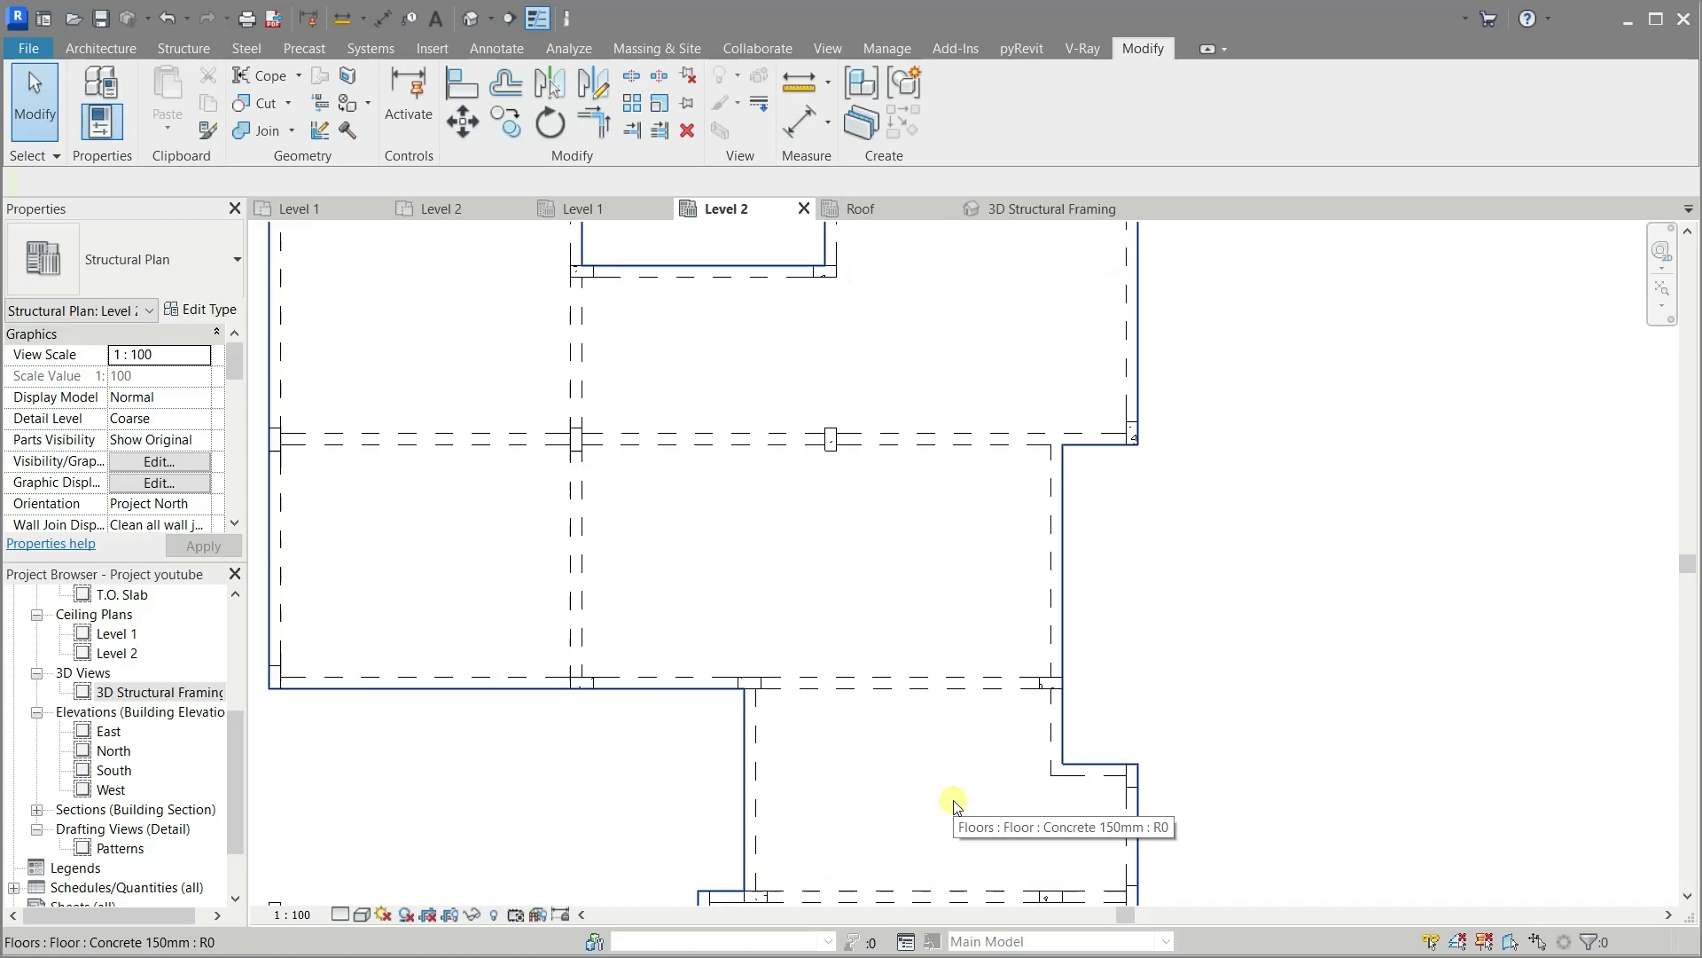
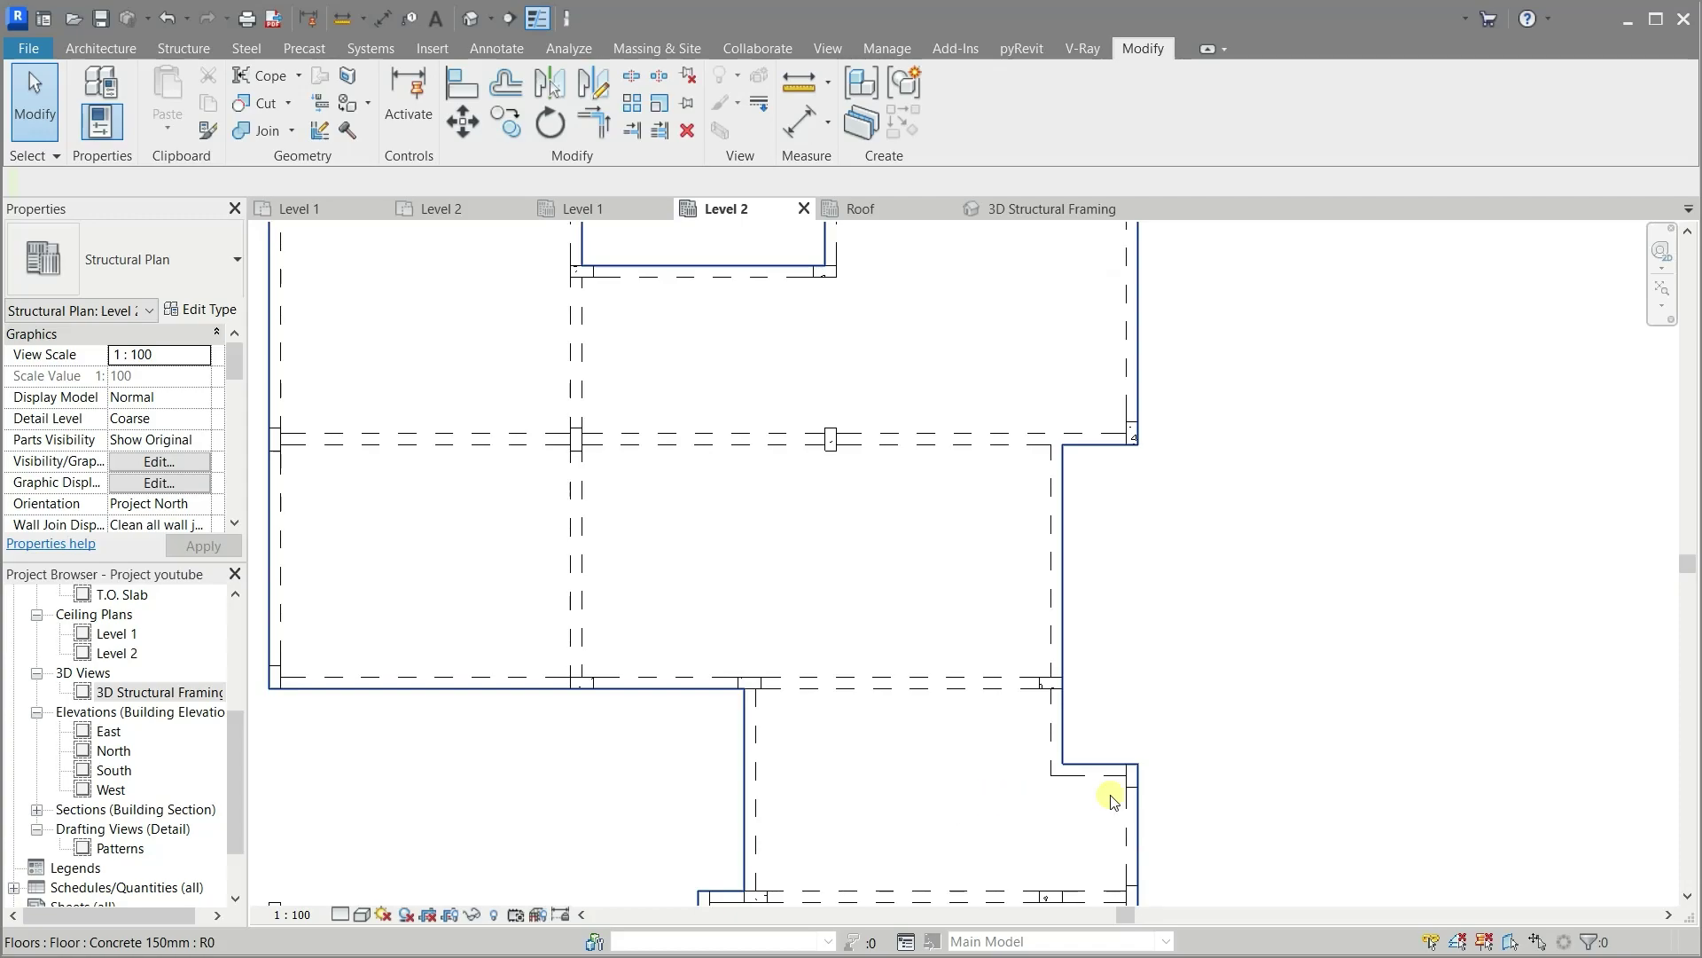
# Copy the 200 x 400mm concrete column from its midpoint to the inner wall corner, then select the copy
pyautogui.scroll(3, 1115, 801)
pyautogui.scroll(1, 1121, 794)
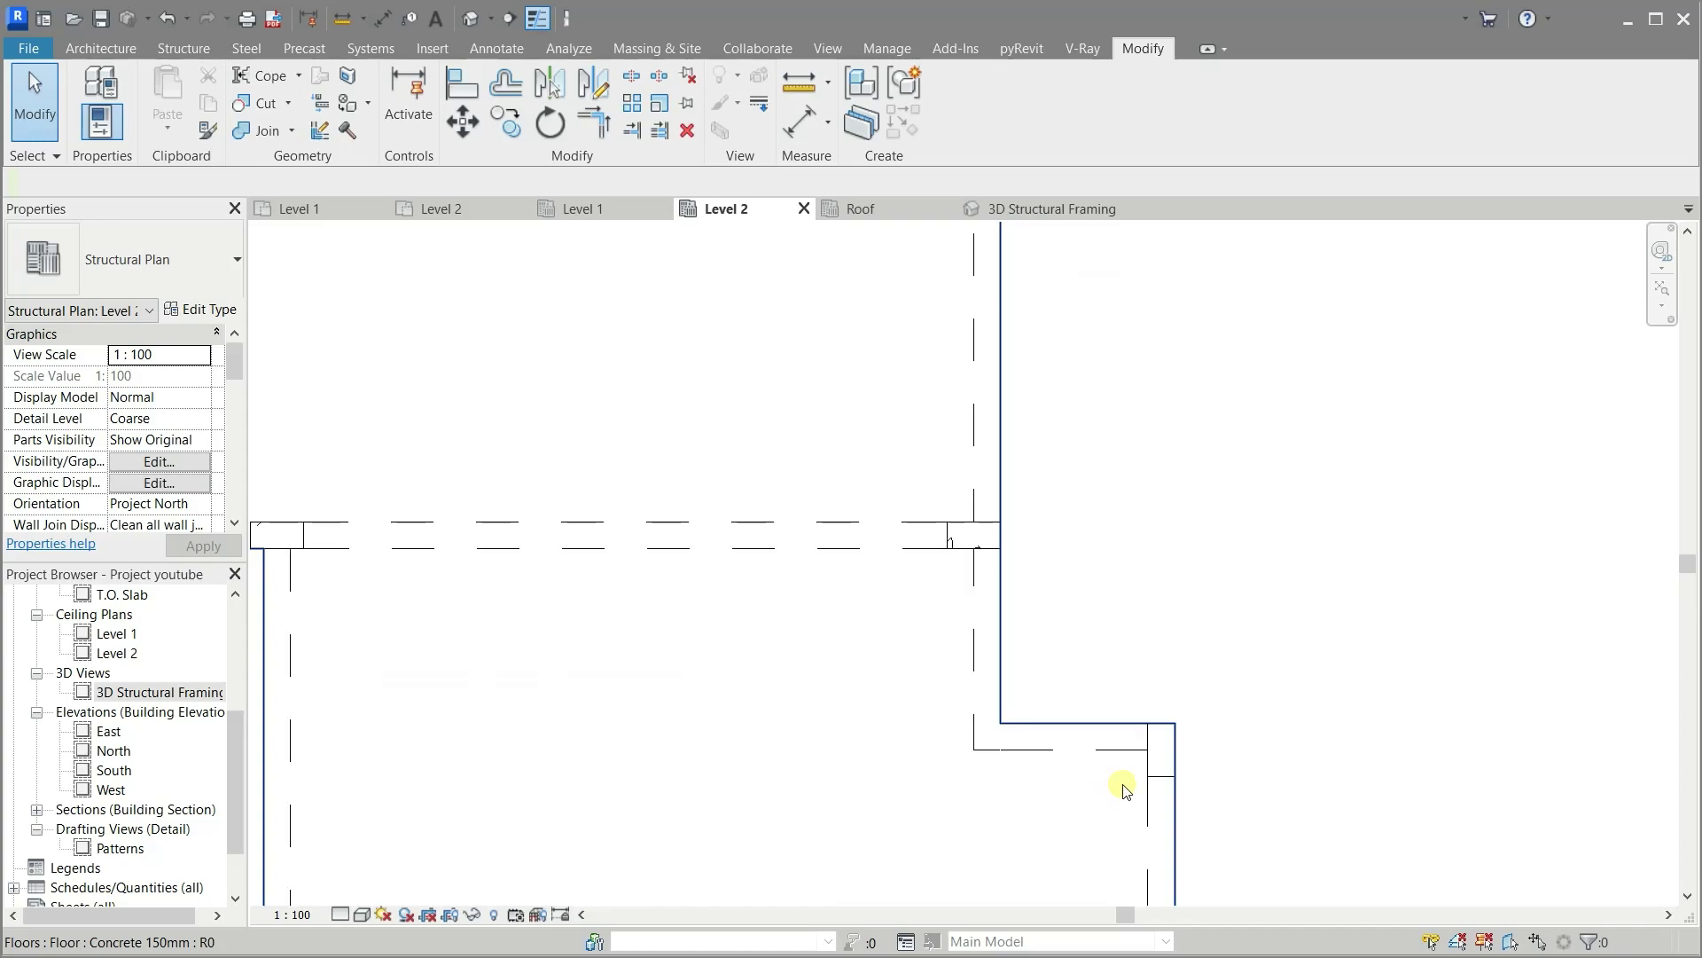
pyautogui.click(1162, 751)
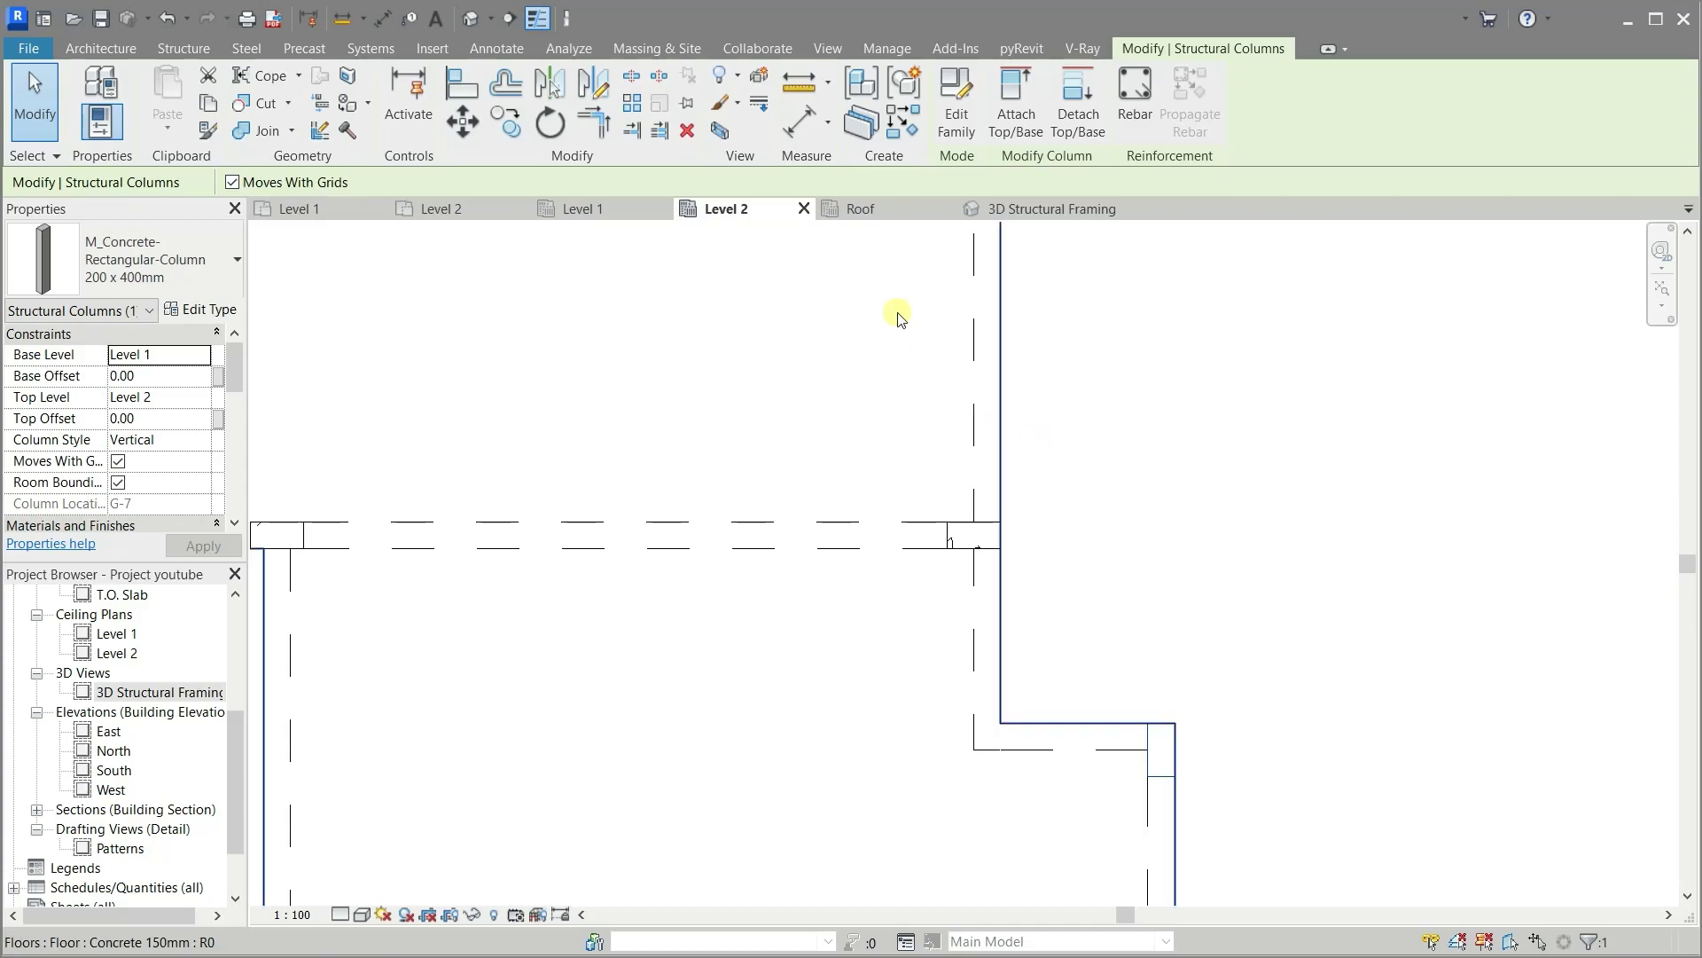
pyautogui.click(507, 121)
pyautogui.scroll(3, 1113, 838)
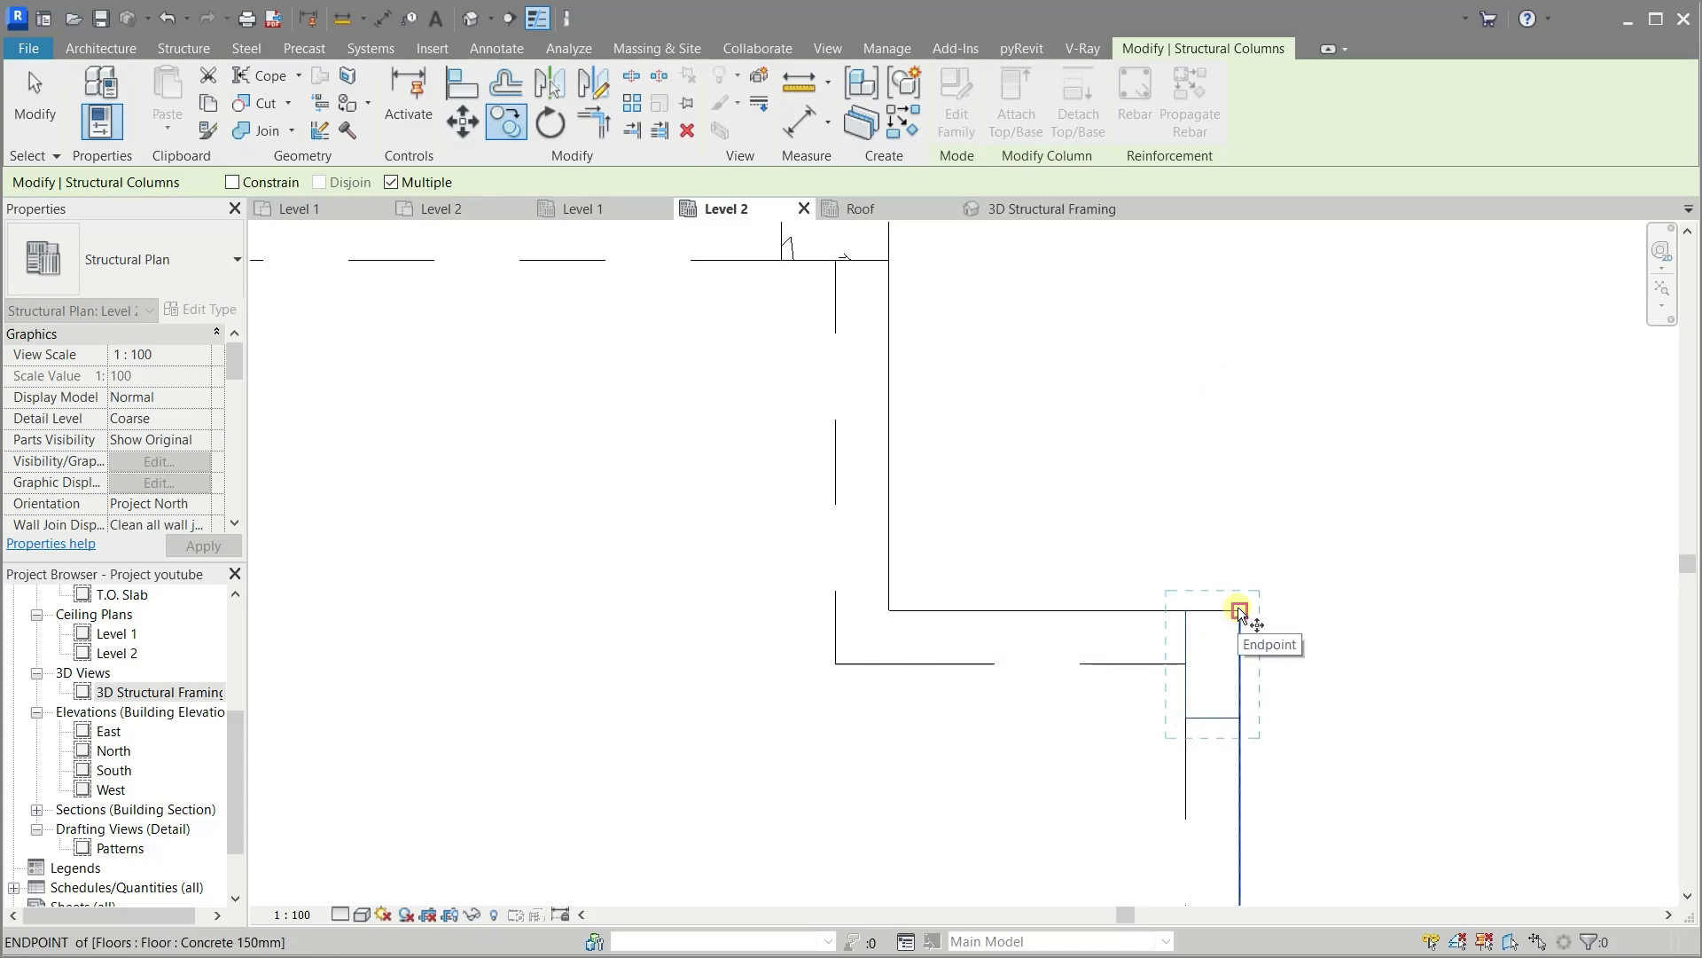
pyautogui.click(1241, 666)
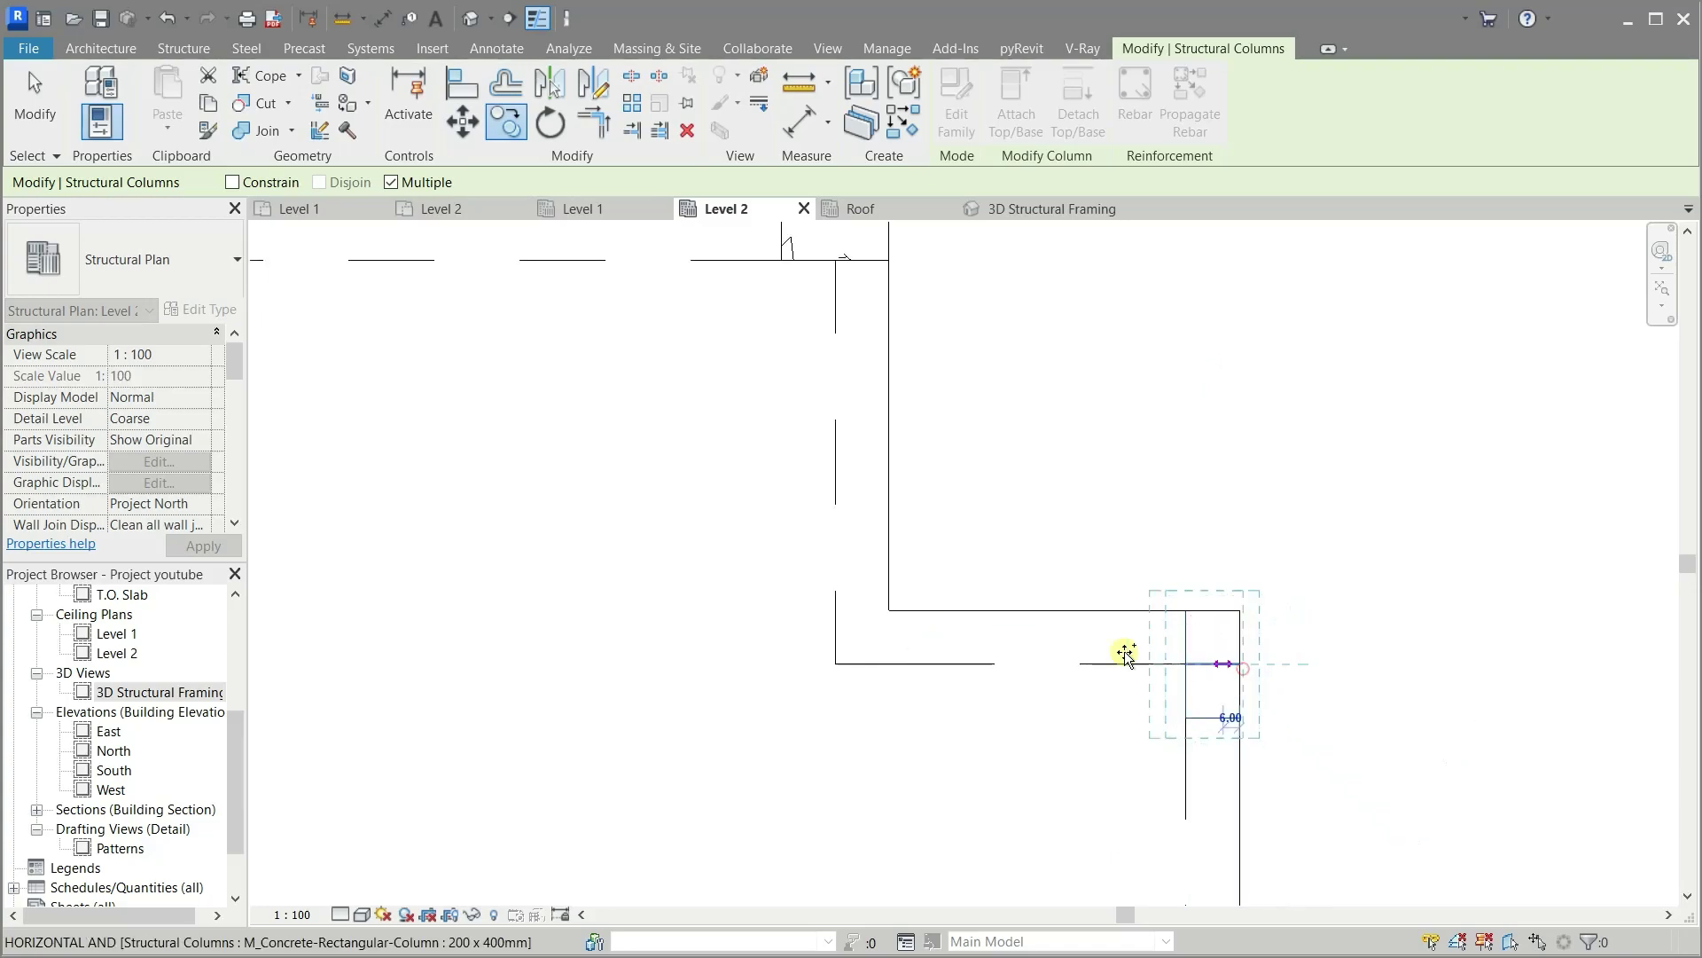
pyautogui.click(889, 608)
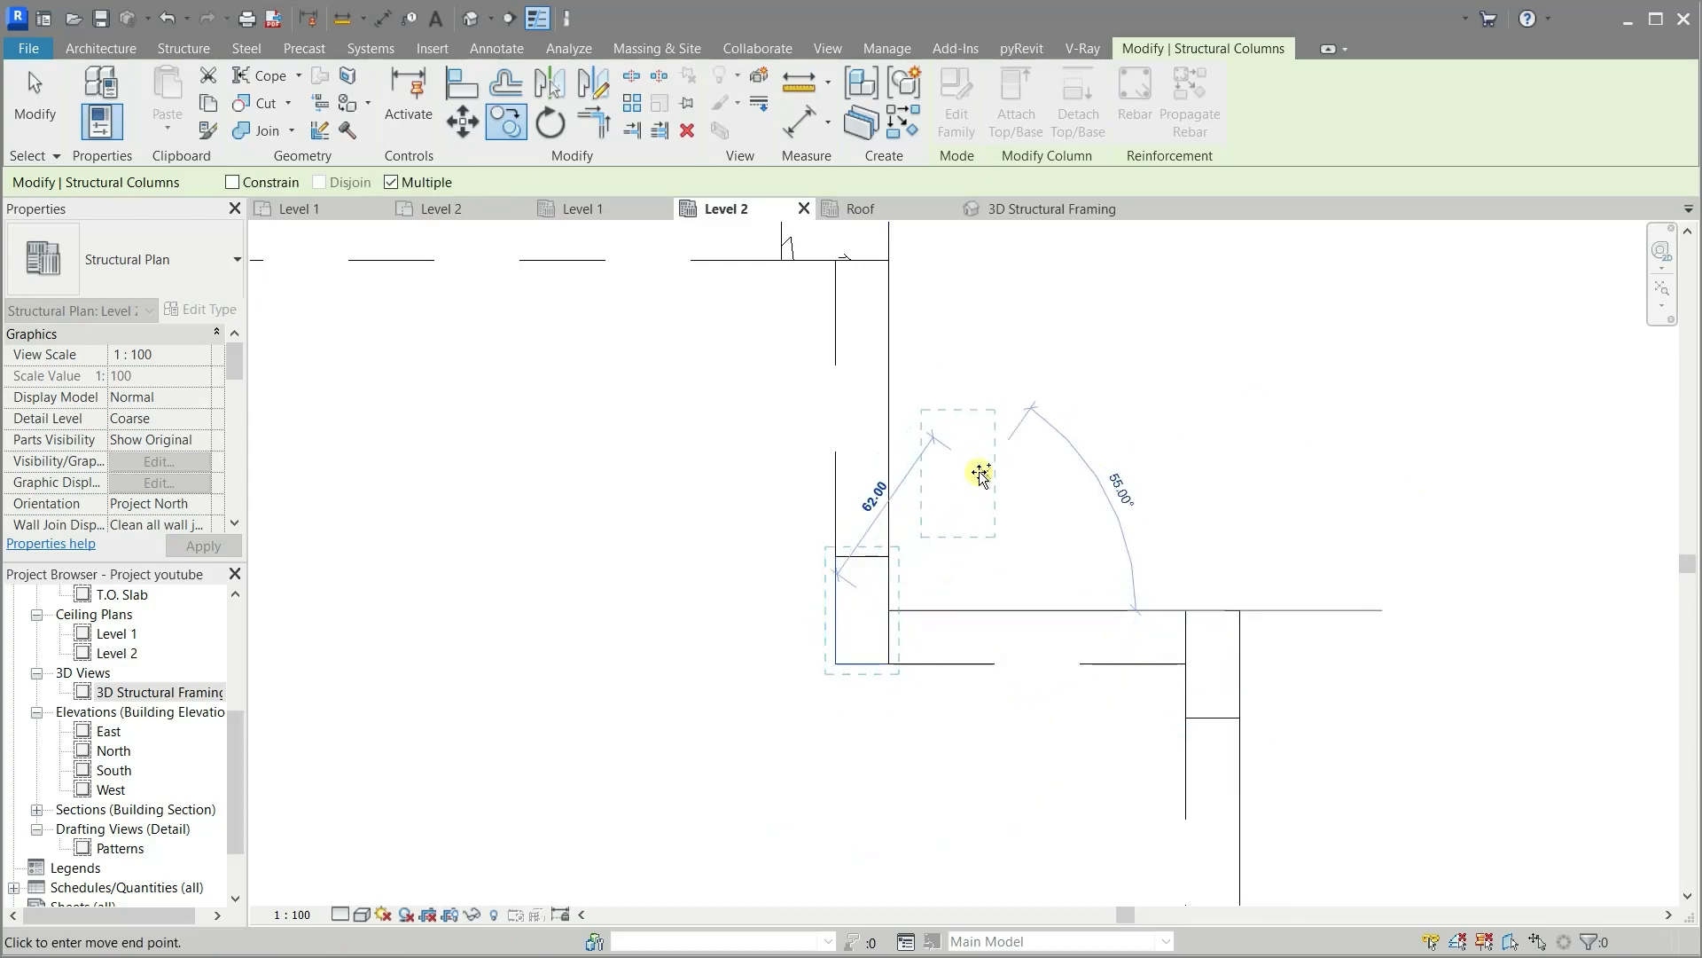
pyautogui.press('Escape')
pyautogui.press('Escape')
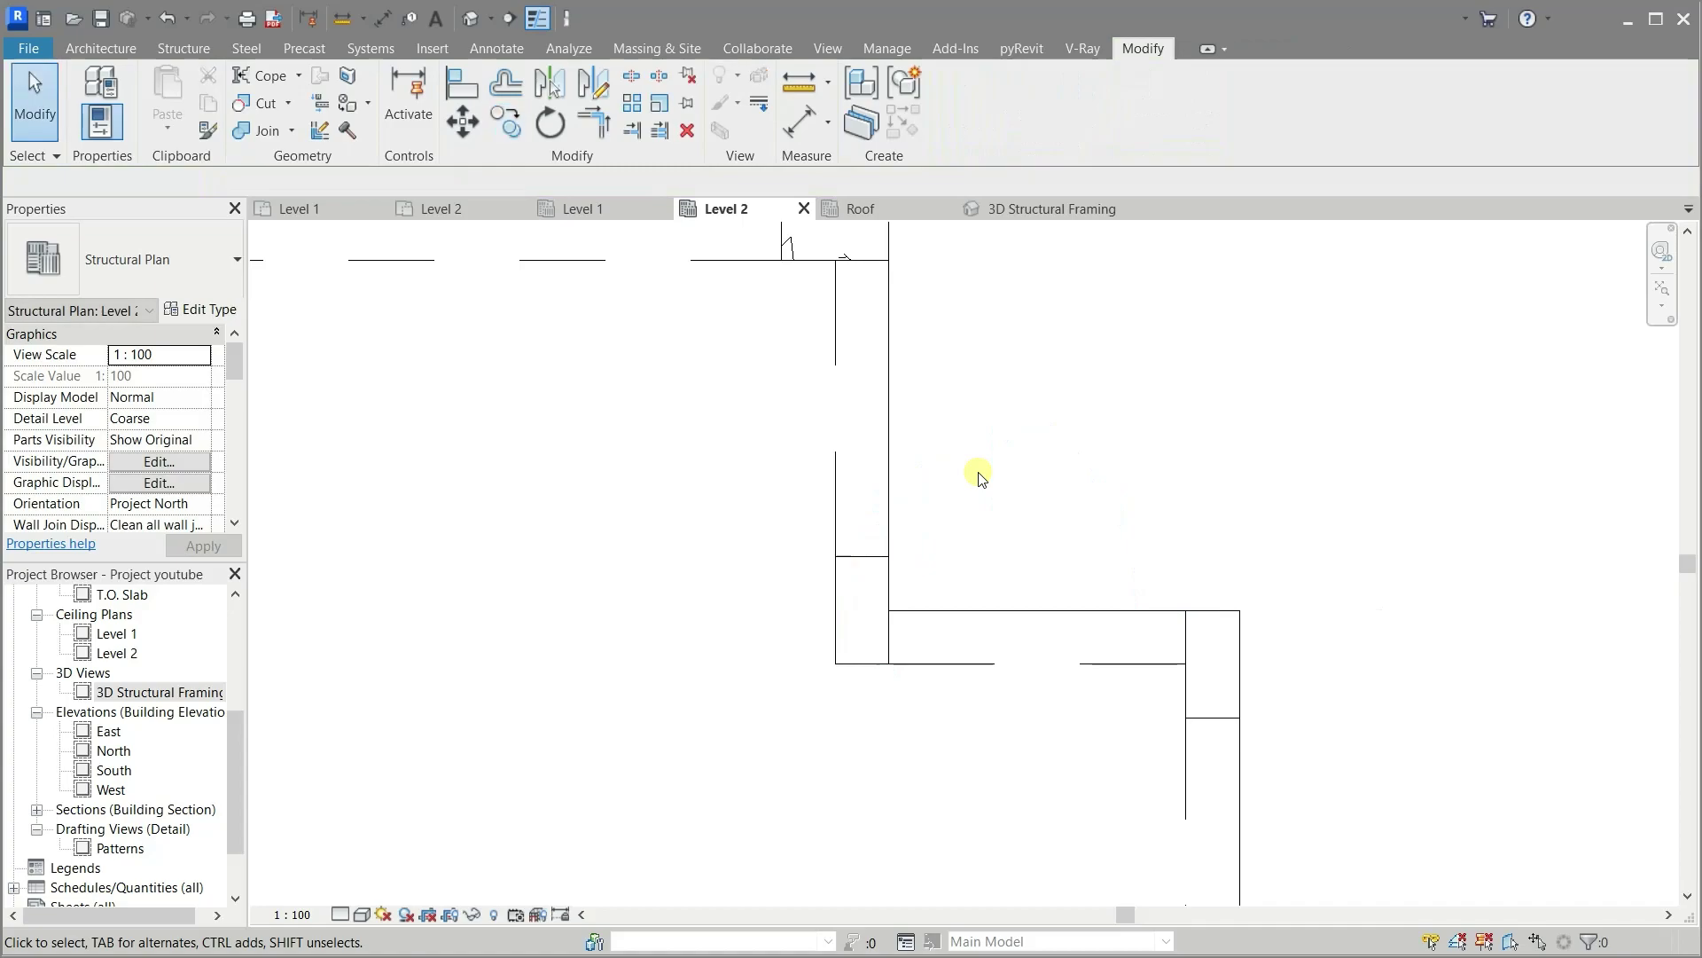
pyautogui.click(875, 639)
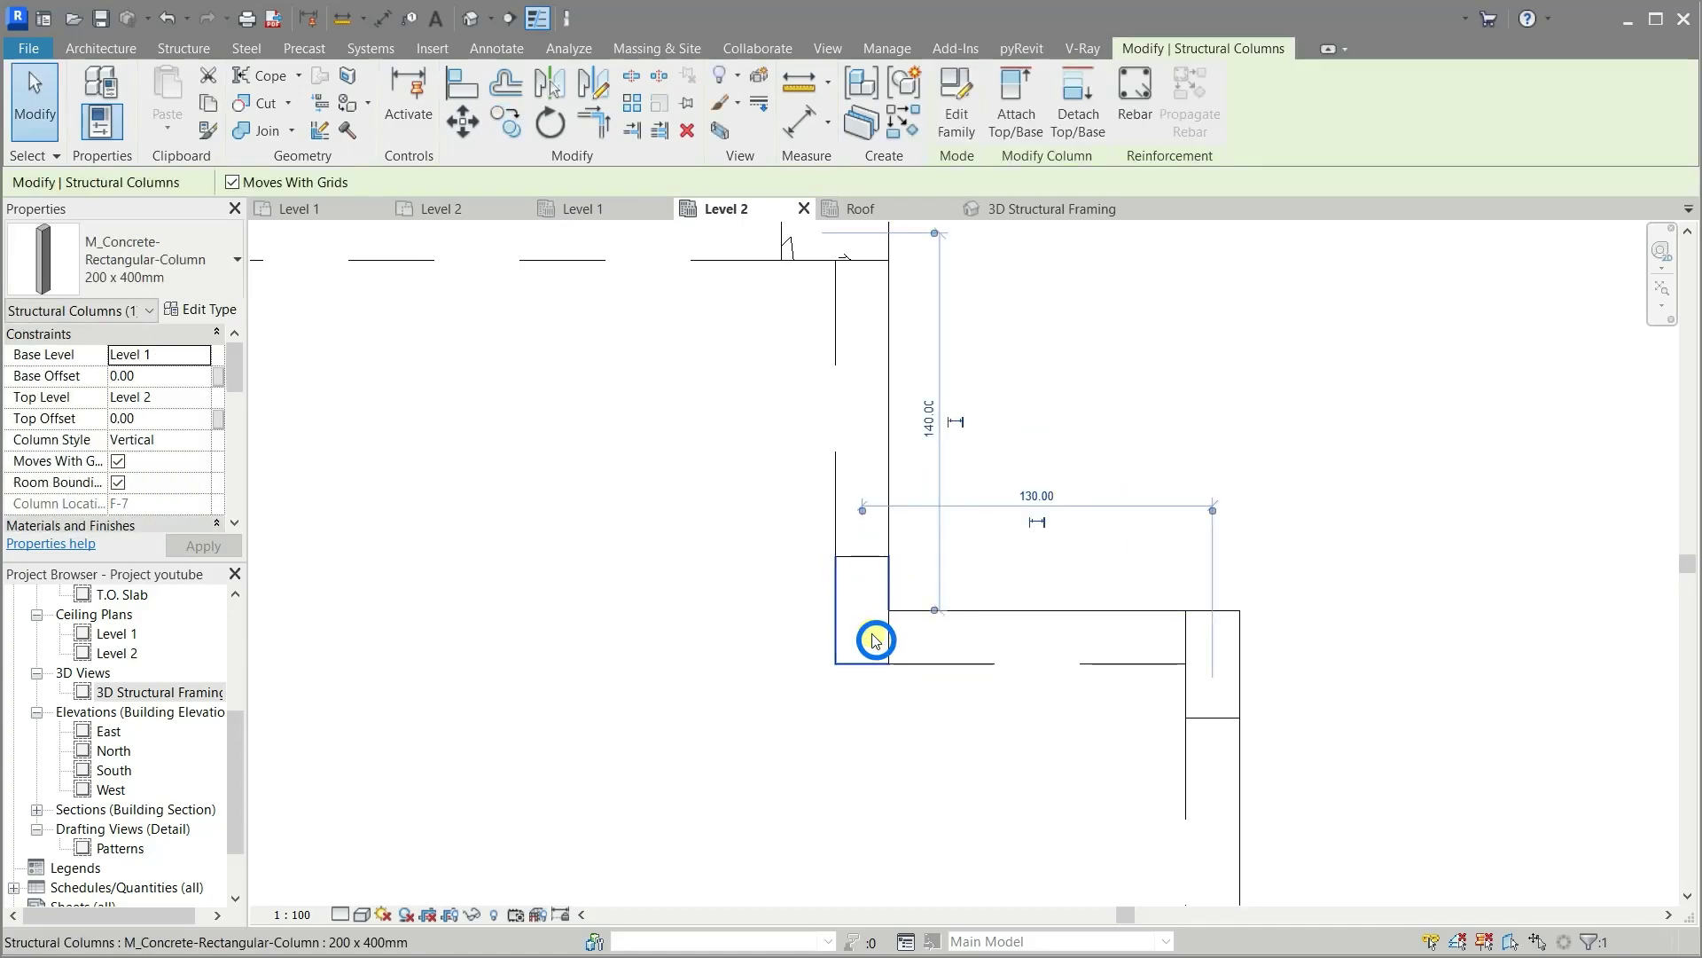
pyautogui.click(1019, 209)
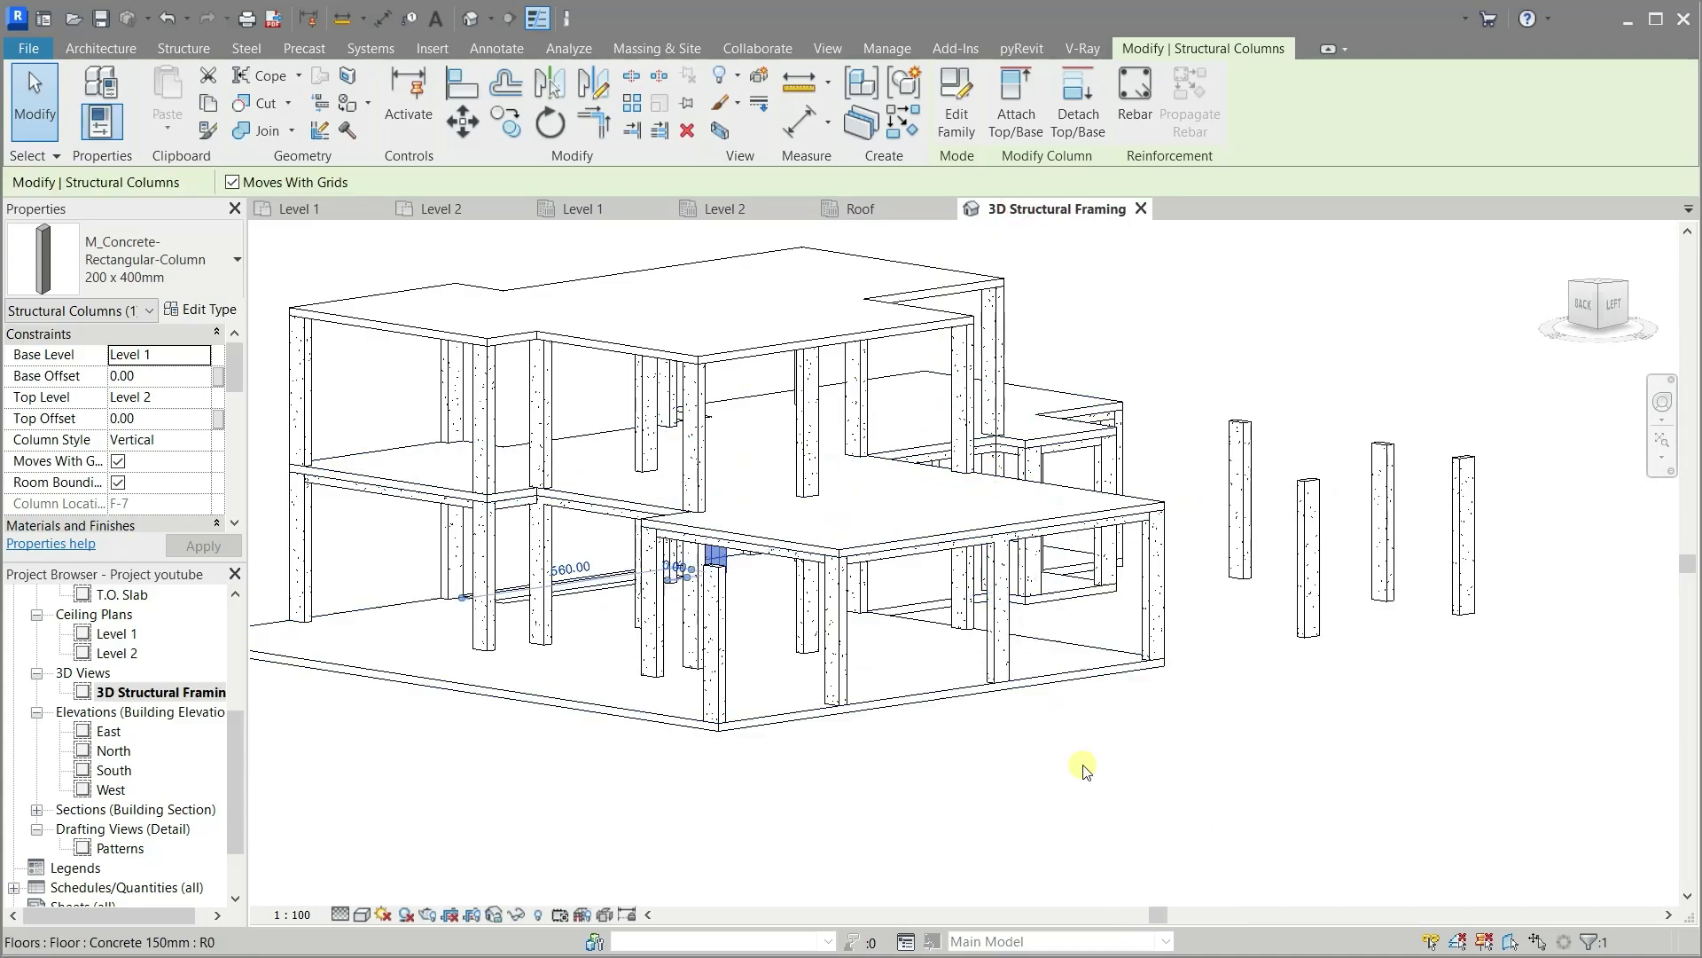
pyautogui.keyDown('shift'); pyautogui.moveTo(1081, 788); pyautogui.dragTo(1425, 786, button='middle'); pyautogui.keyUp('shift')
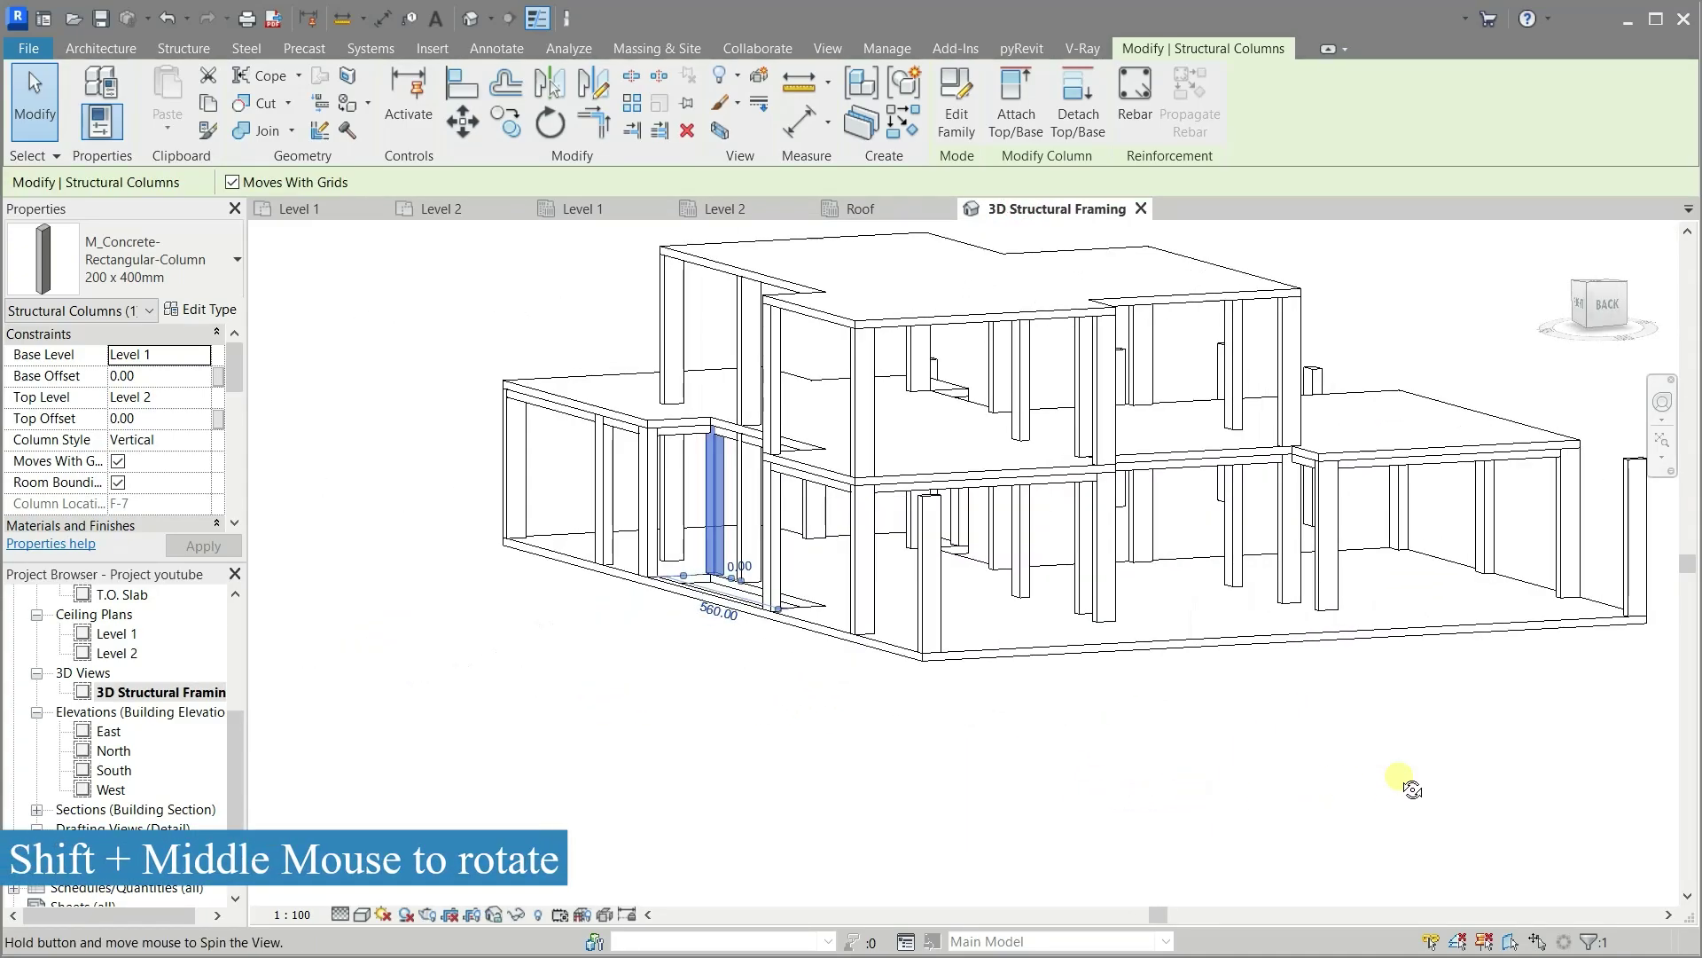
pyautogui.moveTo(811, 785)
pyautogui.keyDown('shift'); pyautogui.mouseDown(button='middle')
pyautogui.moveTo(874, 918)
pyautogui.moveTo(969, 931)
pyautogui.moveTo(1098, 898)
pyautogui.moveTo(886, 931)
pyautogui.moveTo(866, 893)
pyautogui.moveTo(734, 898)
pyautogui.moveTo(838, 897)
pyautogui.moveTo(924, 930)
pyautogui.moveTo(1140, 882)
pyautogui.moveTo(827, 920)
pyautogui.mouseUp(button='middle'); pyautogui.keyUp('shift')
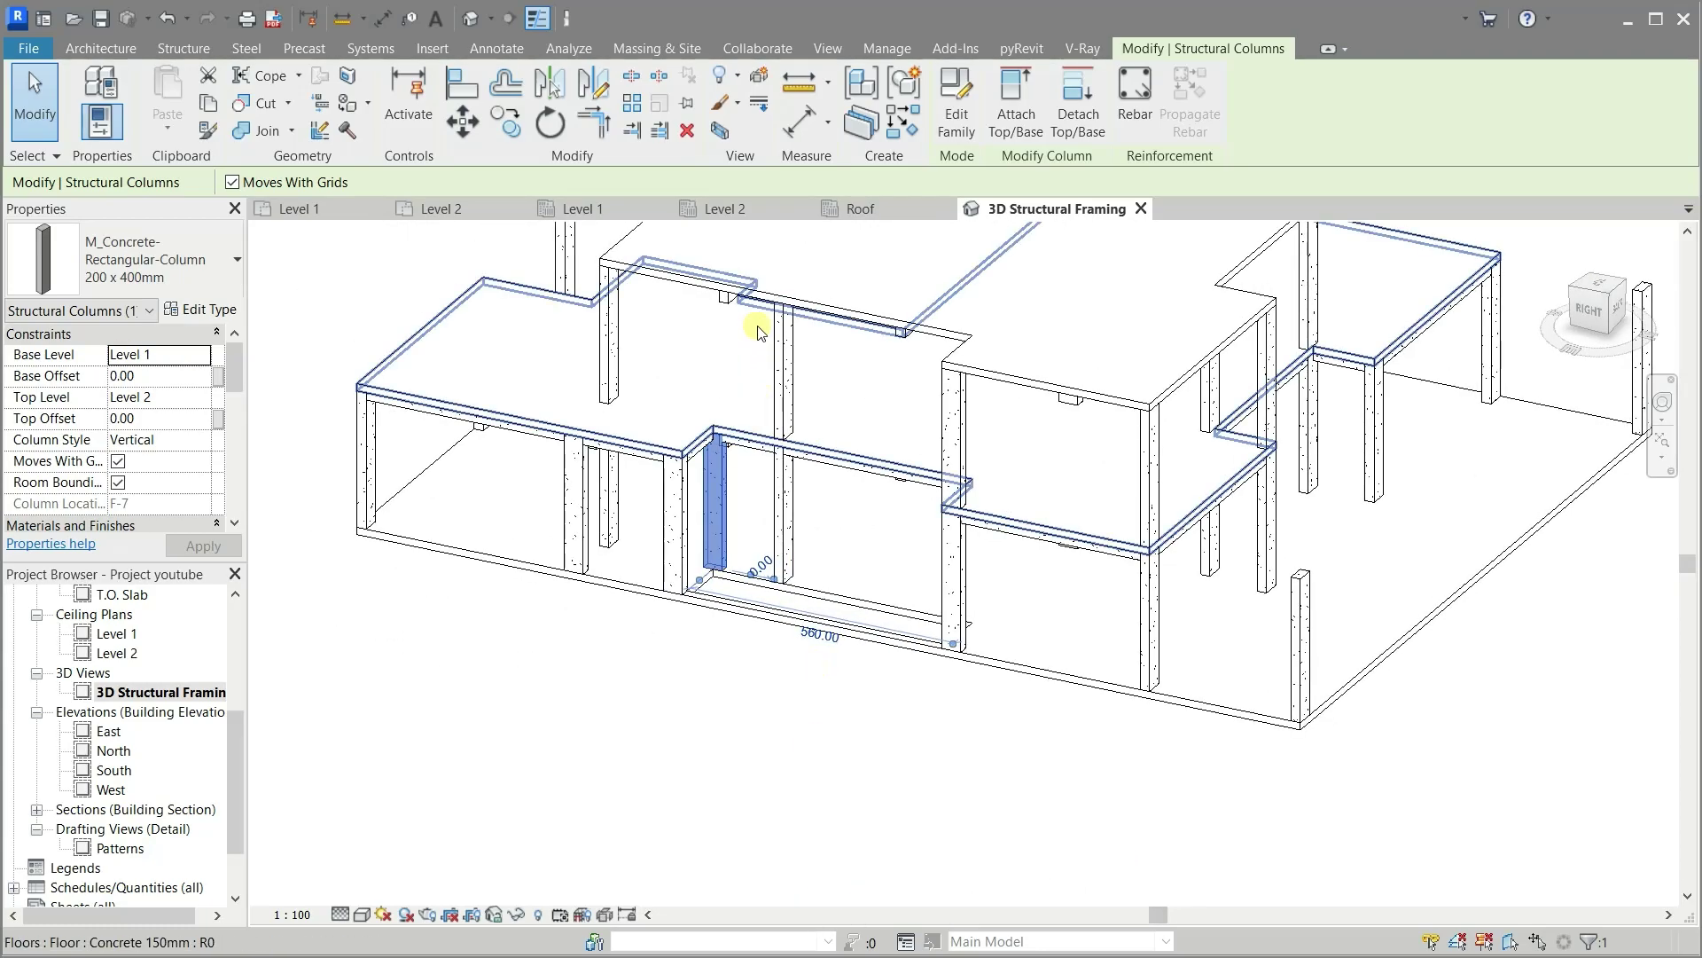
pyautogui.click(737, 209)
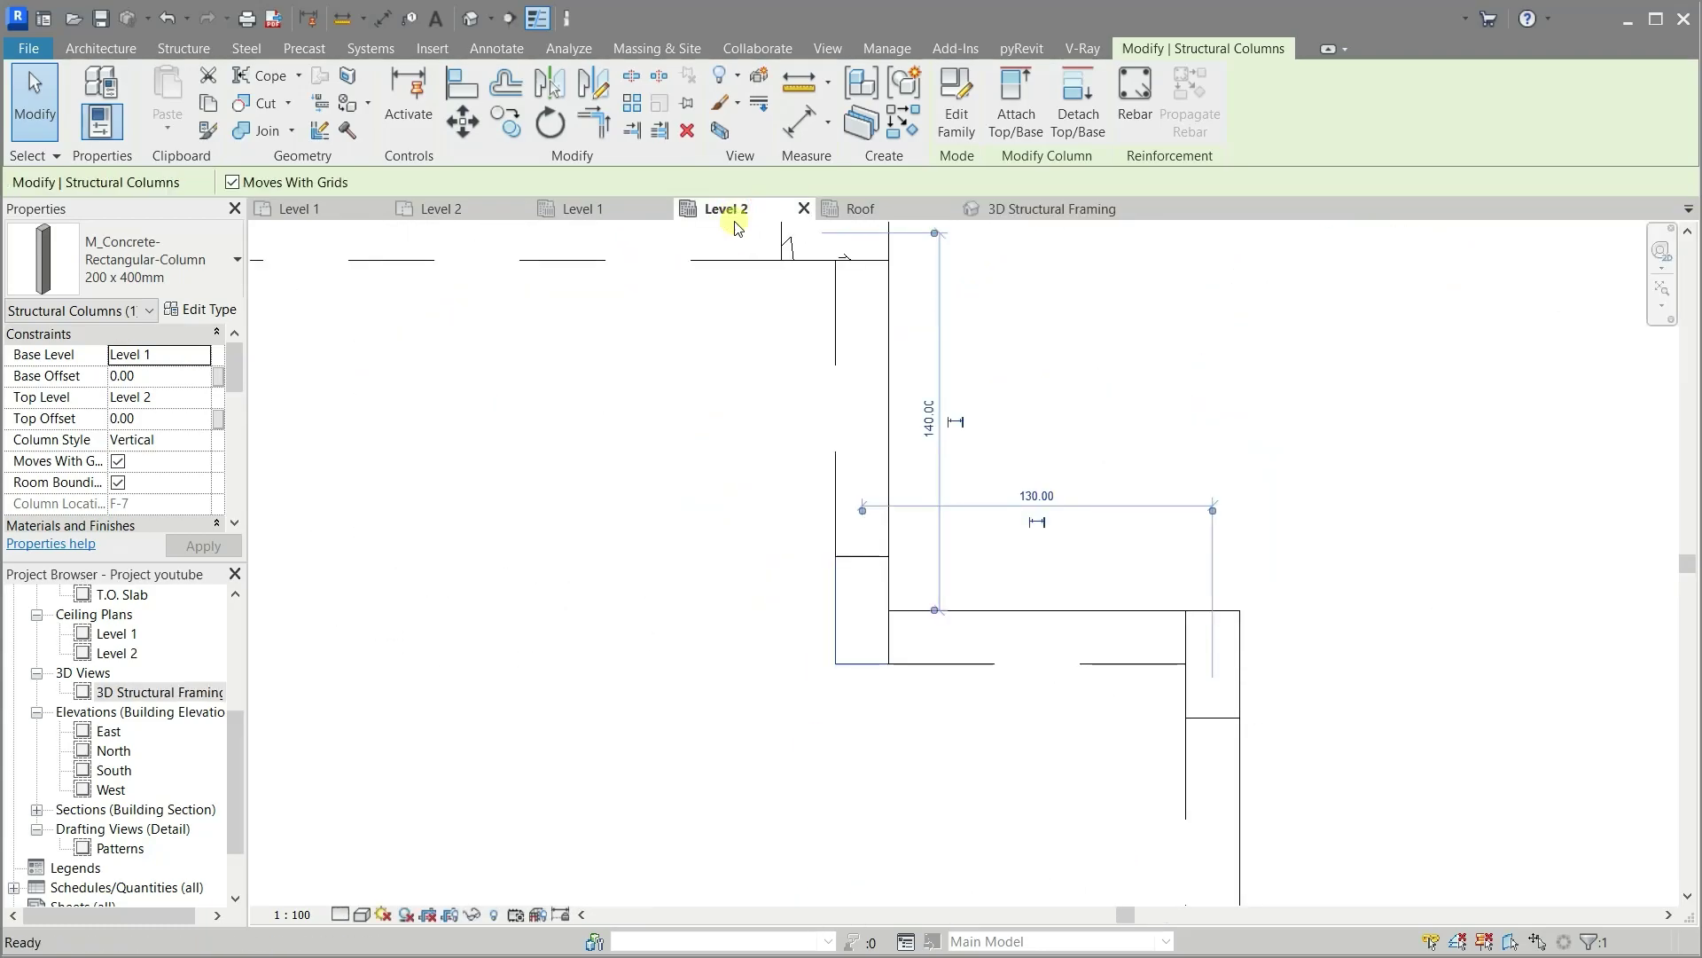
# Copy the column 520 up from its corner to the upper inner wall corner, then select the copy
pyautogui.scroll(-2, 854, 798)
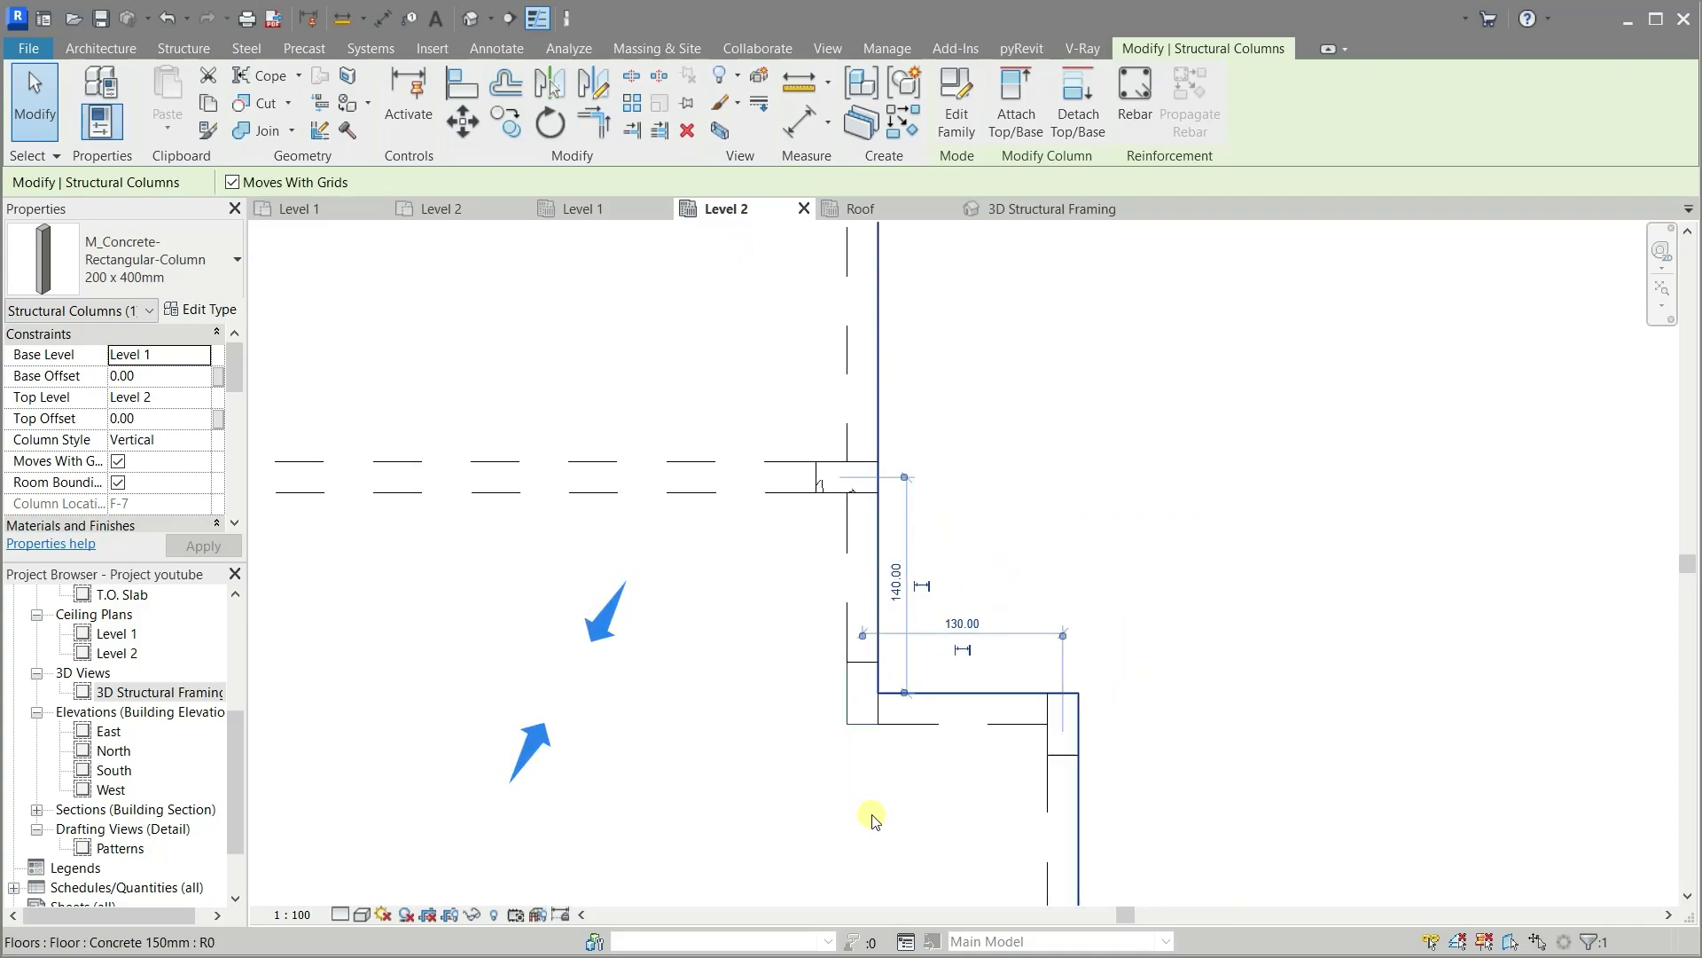
pyautogui.scroll(-1, 869, 815)
pyautogui.scroll(-1, 877, 820)
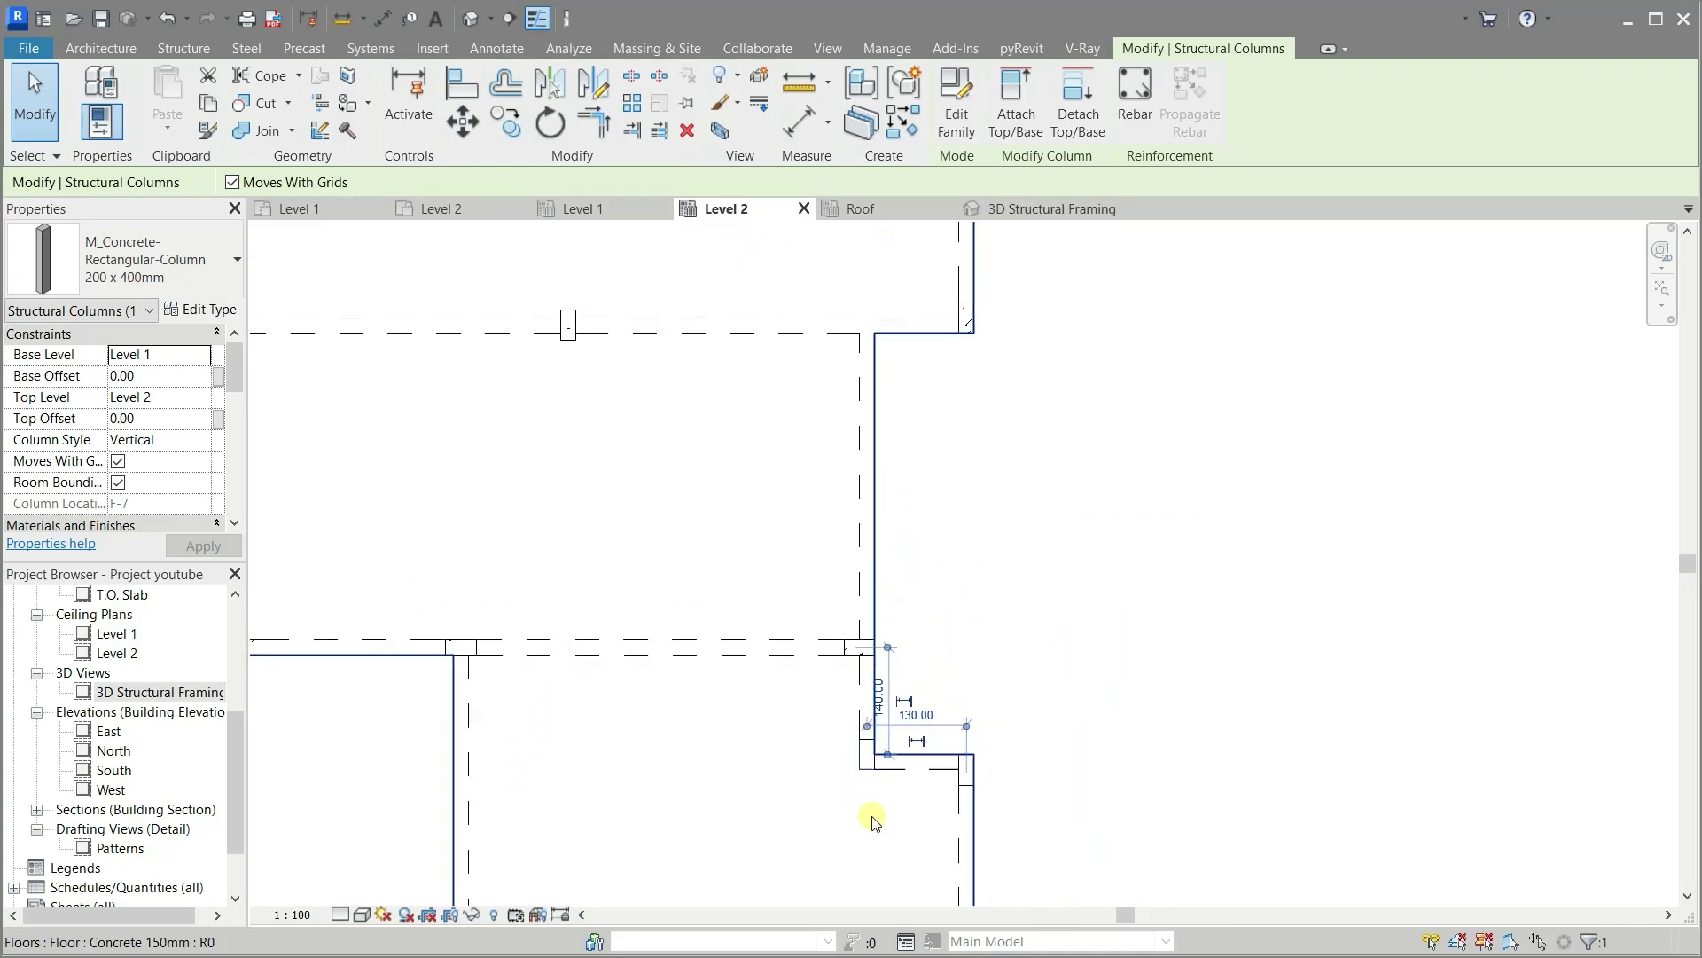
pyautogui.scroll(-1, 876, 820)
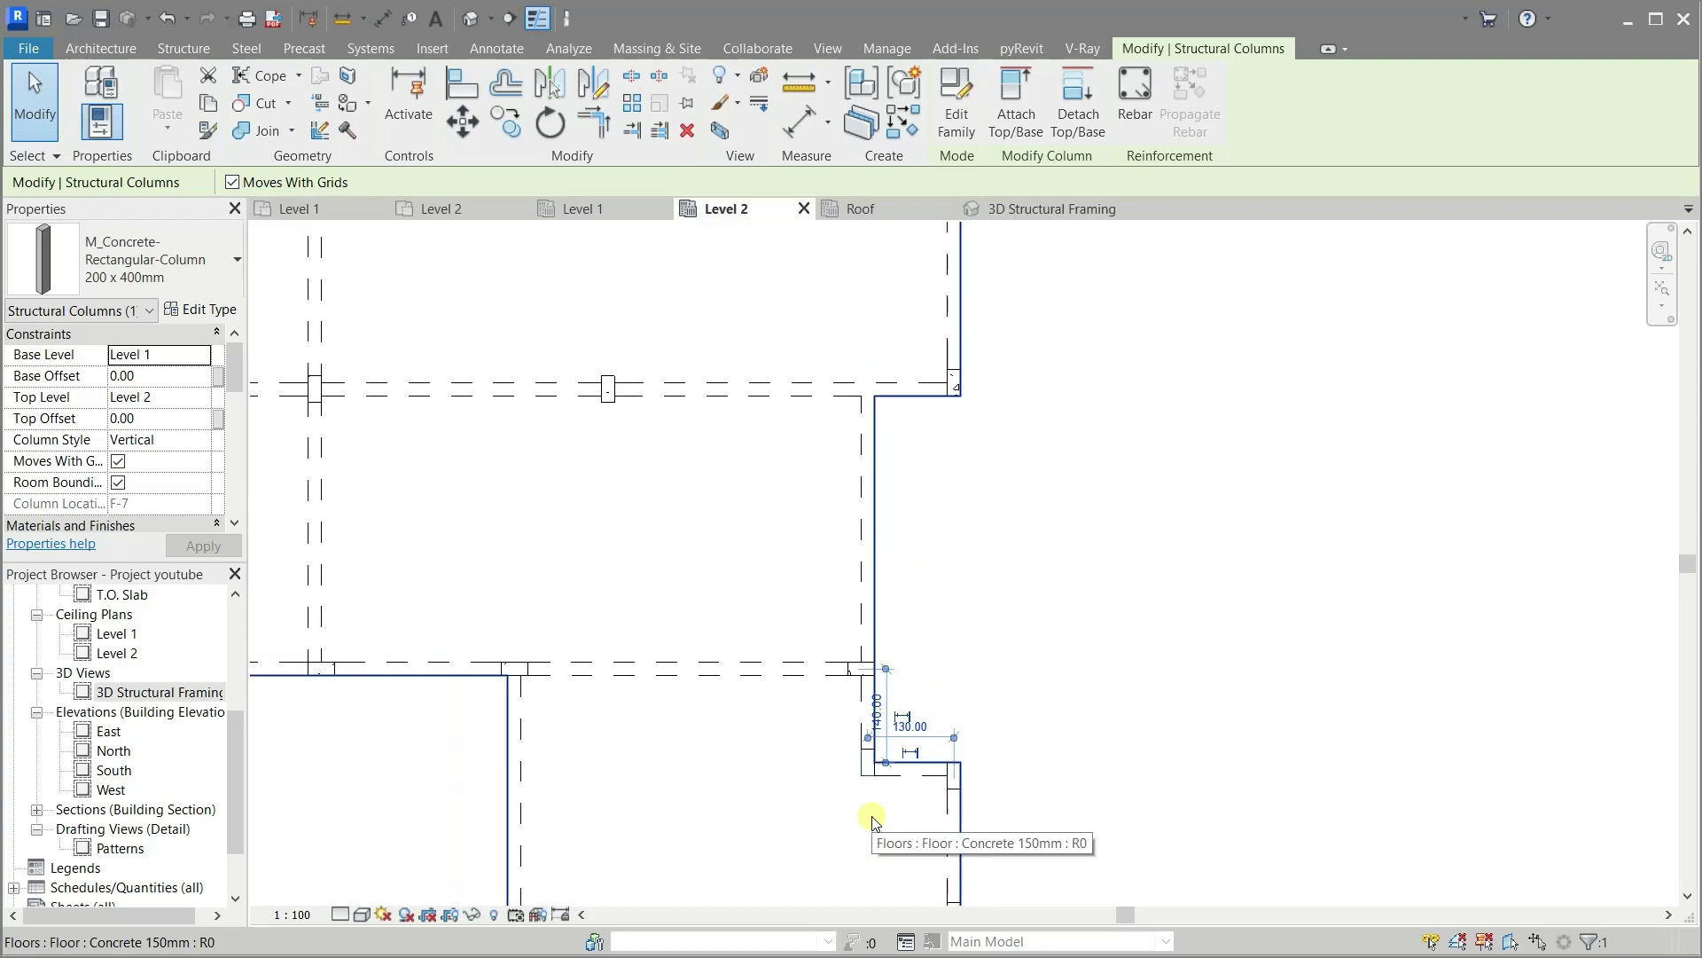
pyautogui.scroll(1, 872, 820)
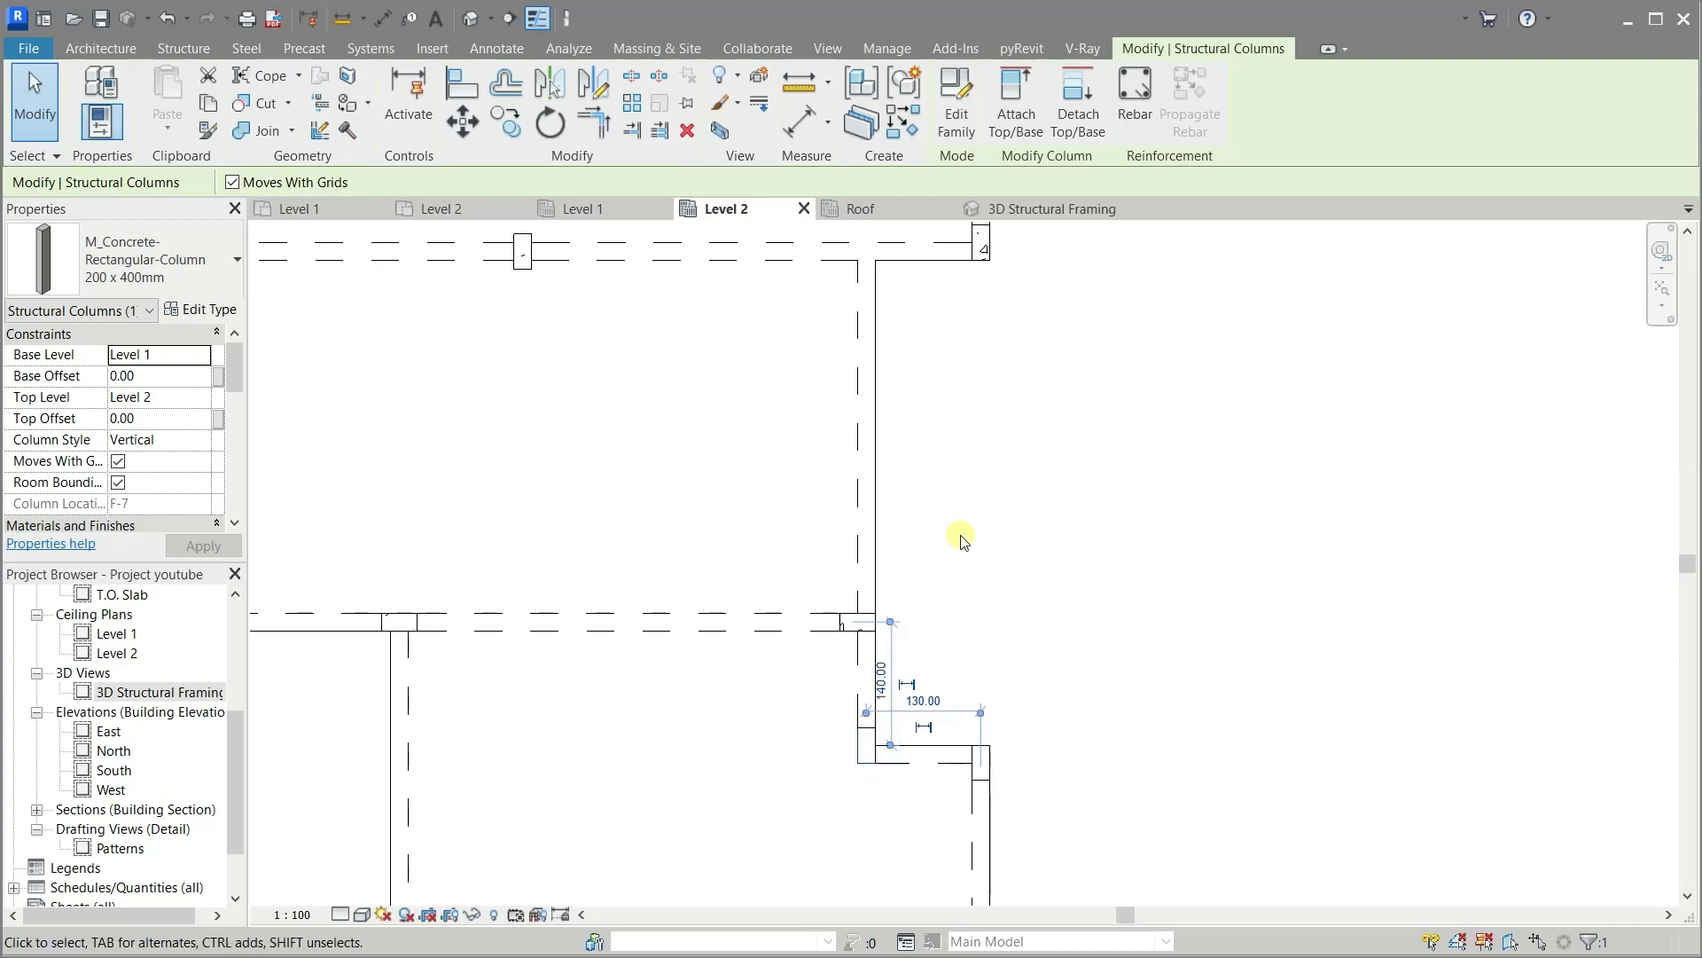
pyautogui.click(508, 123)
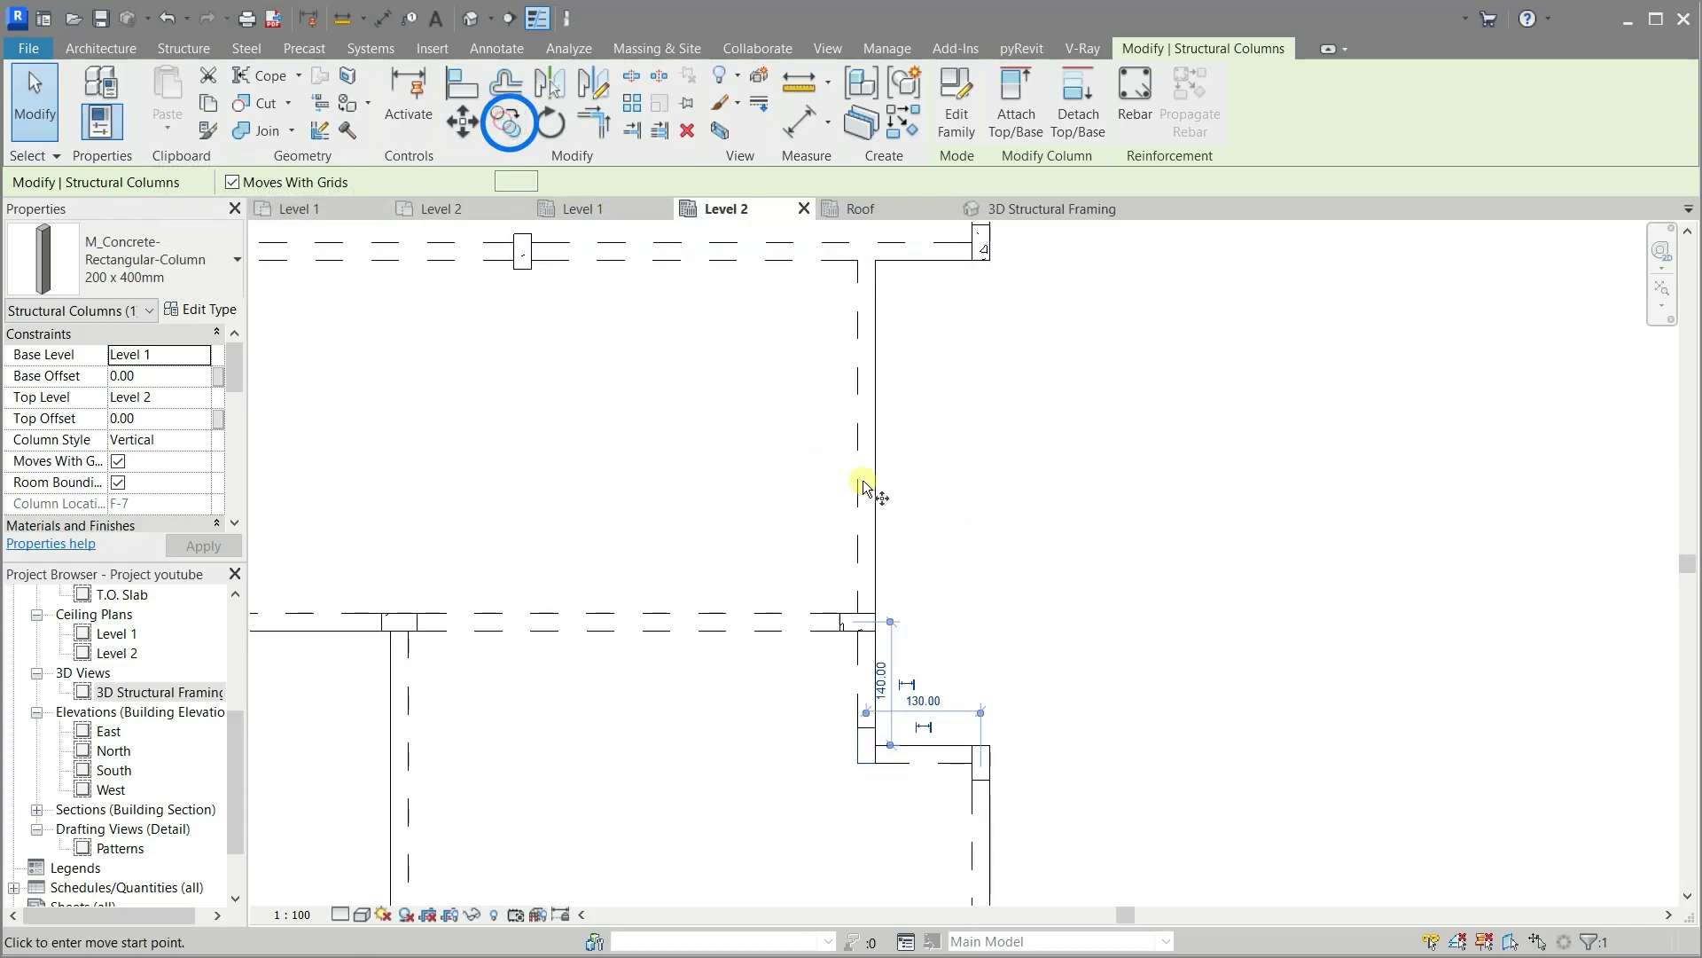
pyautogui.moveTo(1045, 436); pyautogui.dragTo(1071, 544, button='middle')
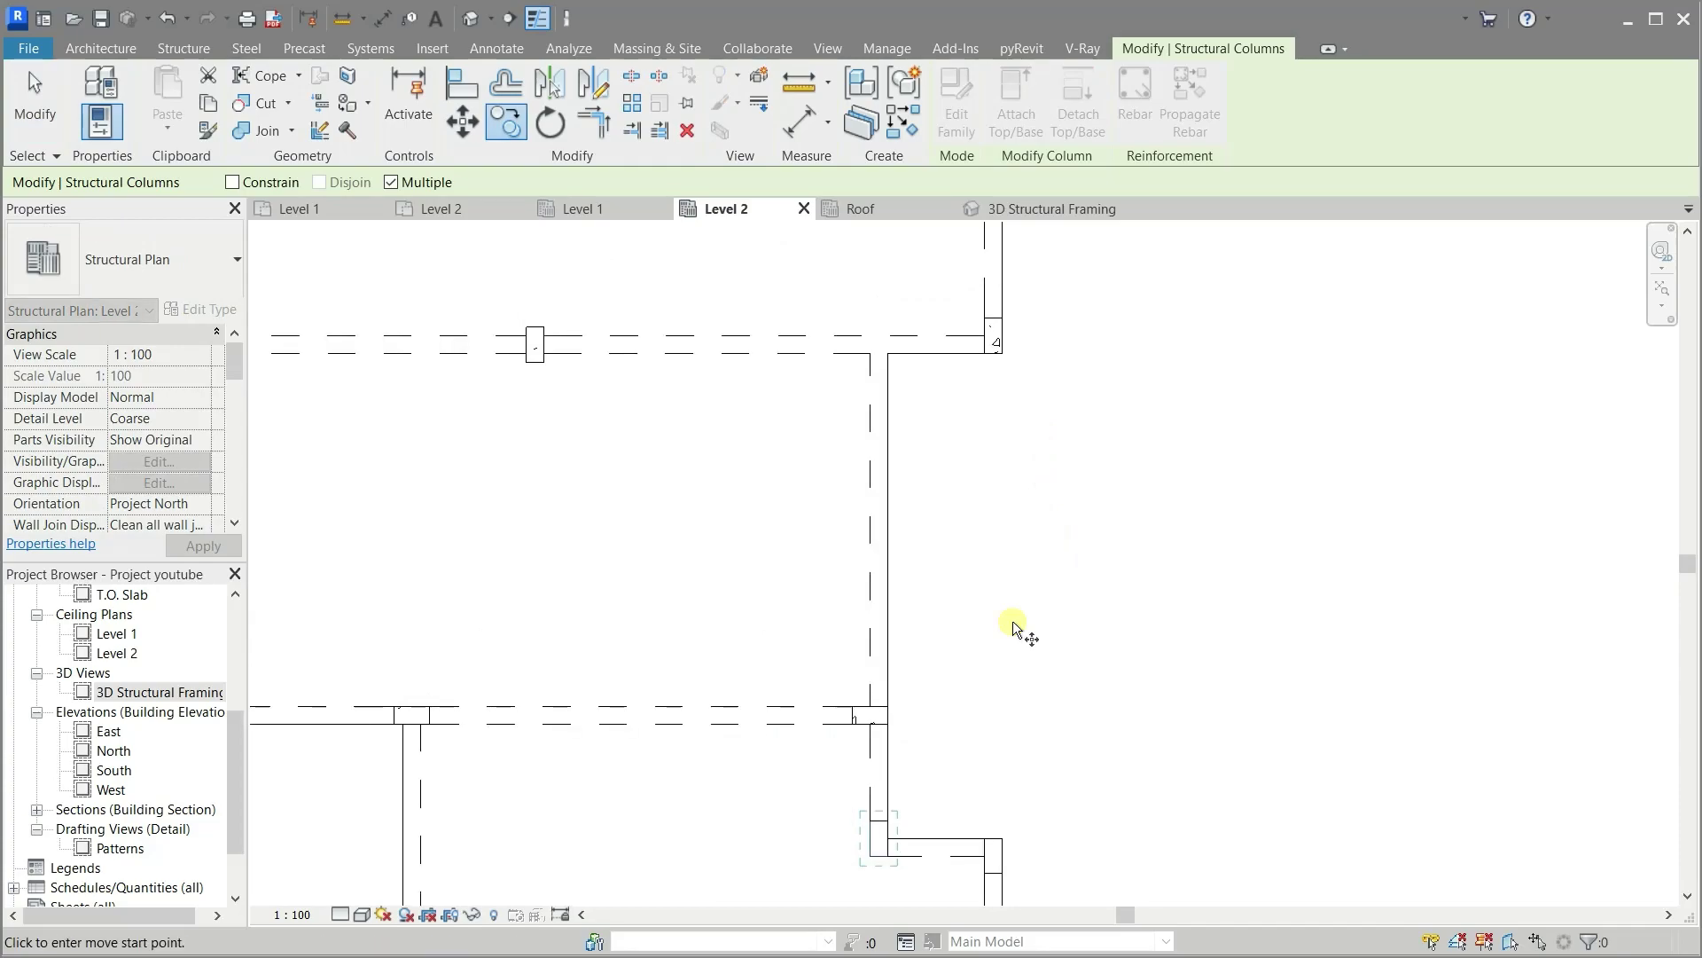
pyautogui.click(889, 838)
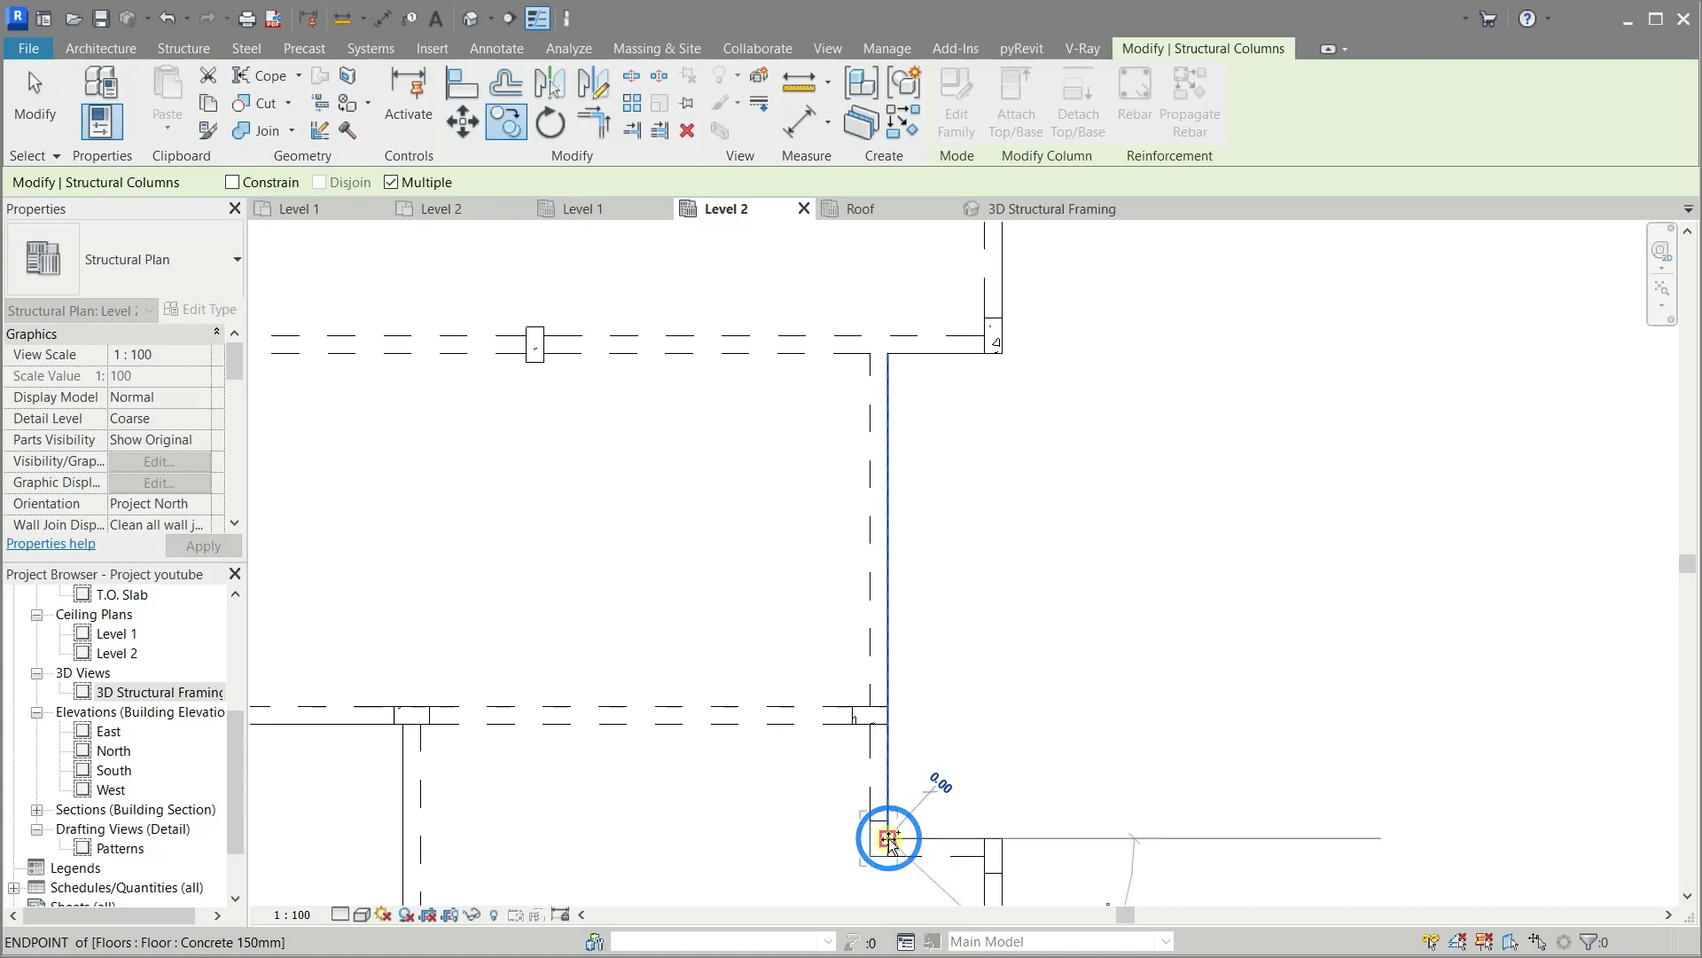
pyautogui.click(888, 355)
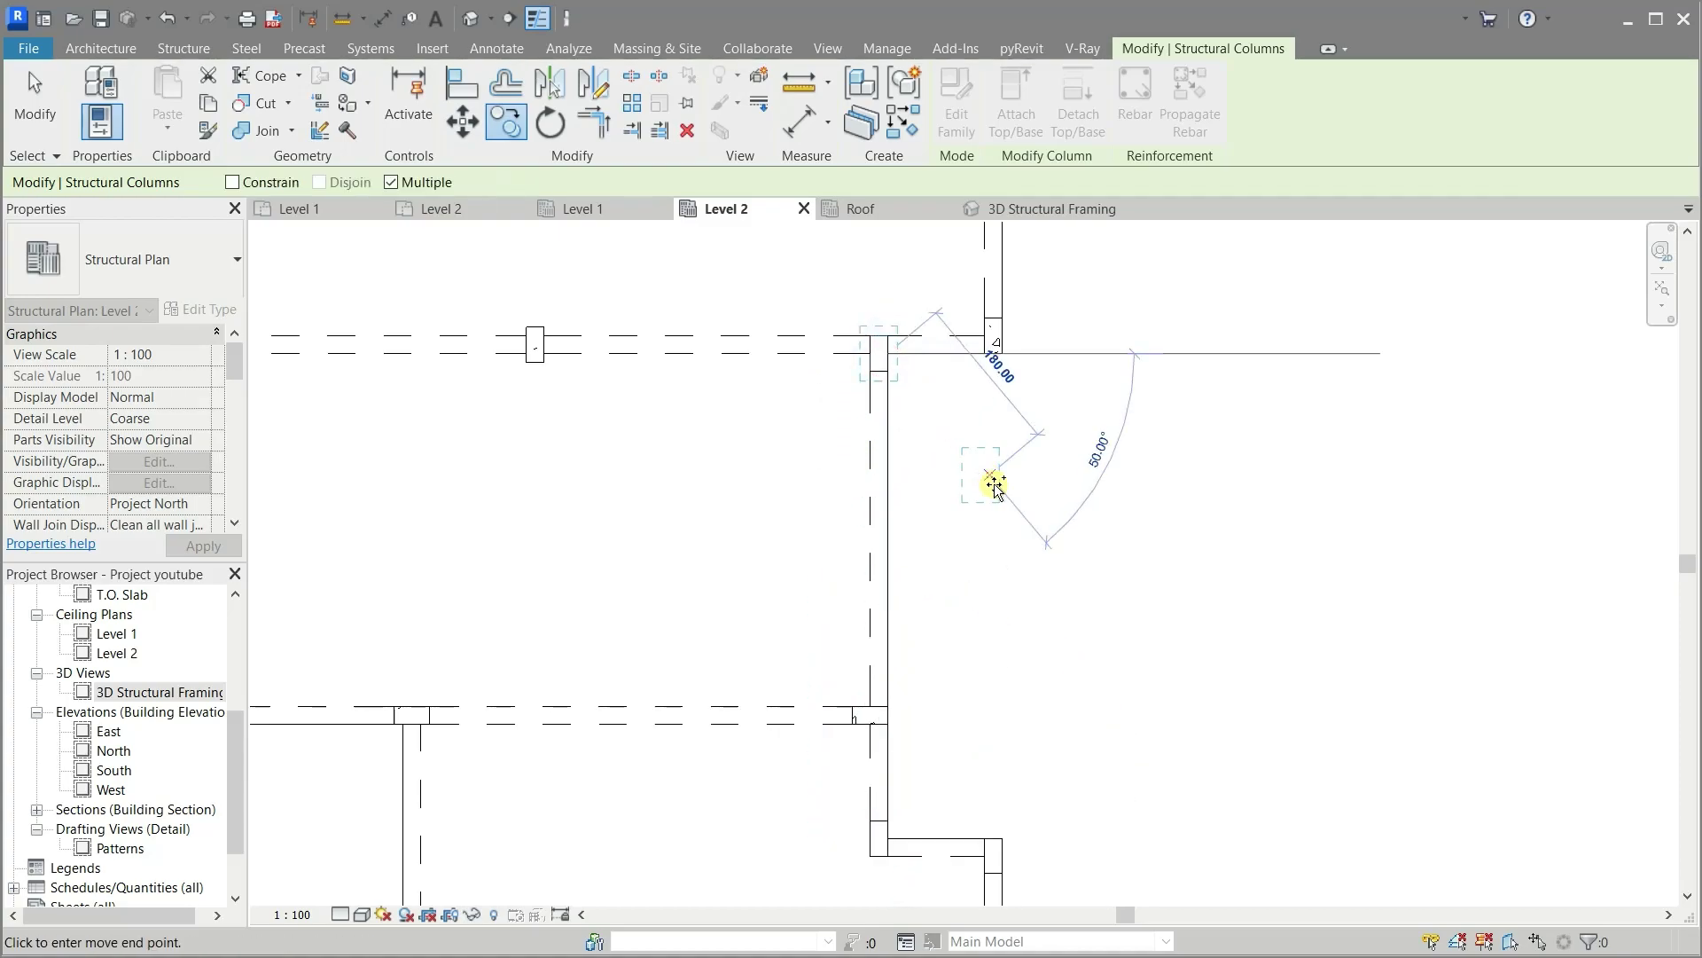
pyautogui.press('Escape')
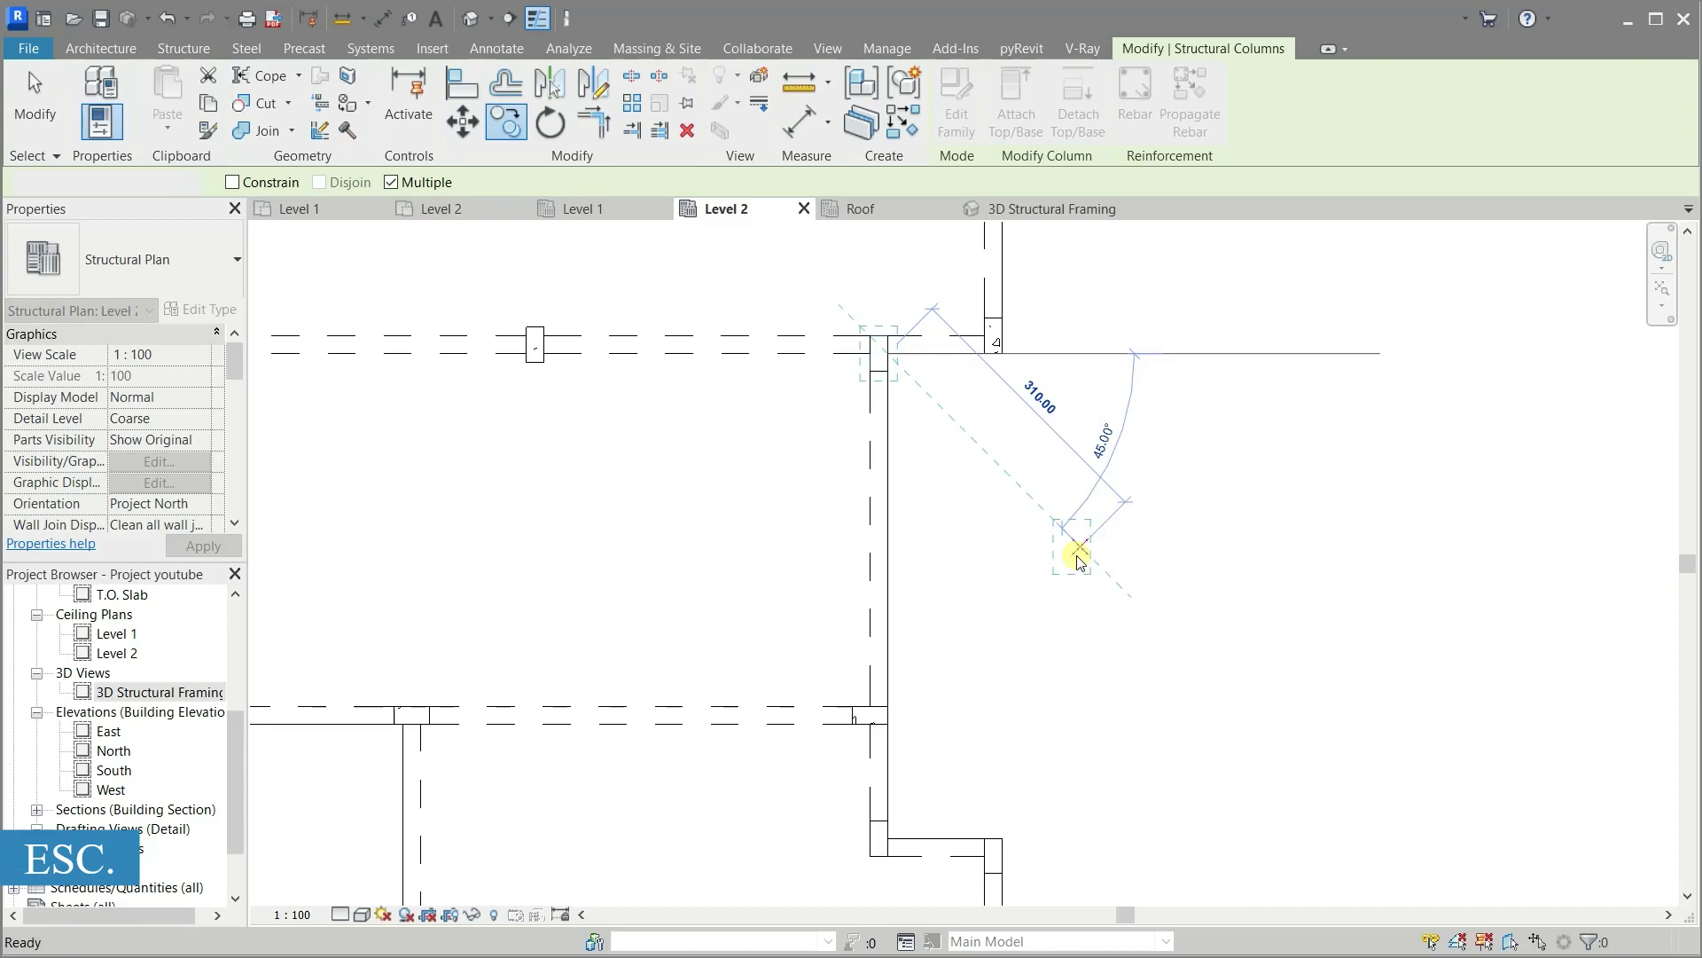
pyautogui.press('Escape')
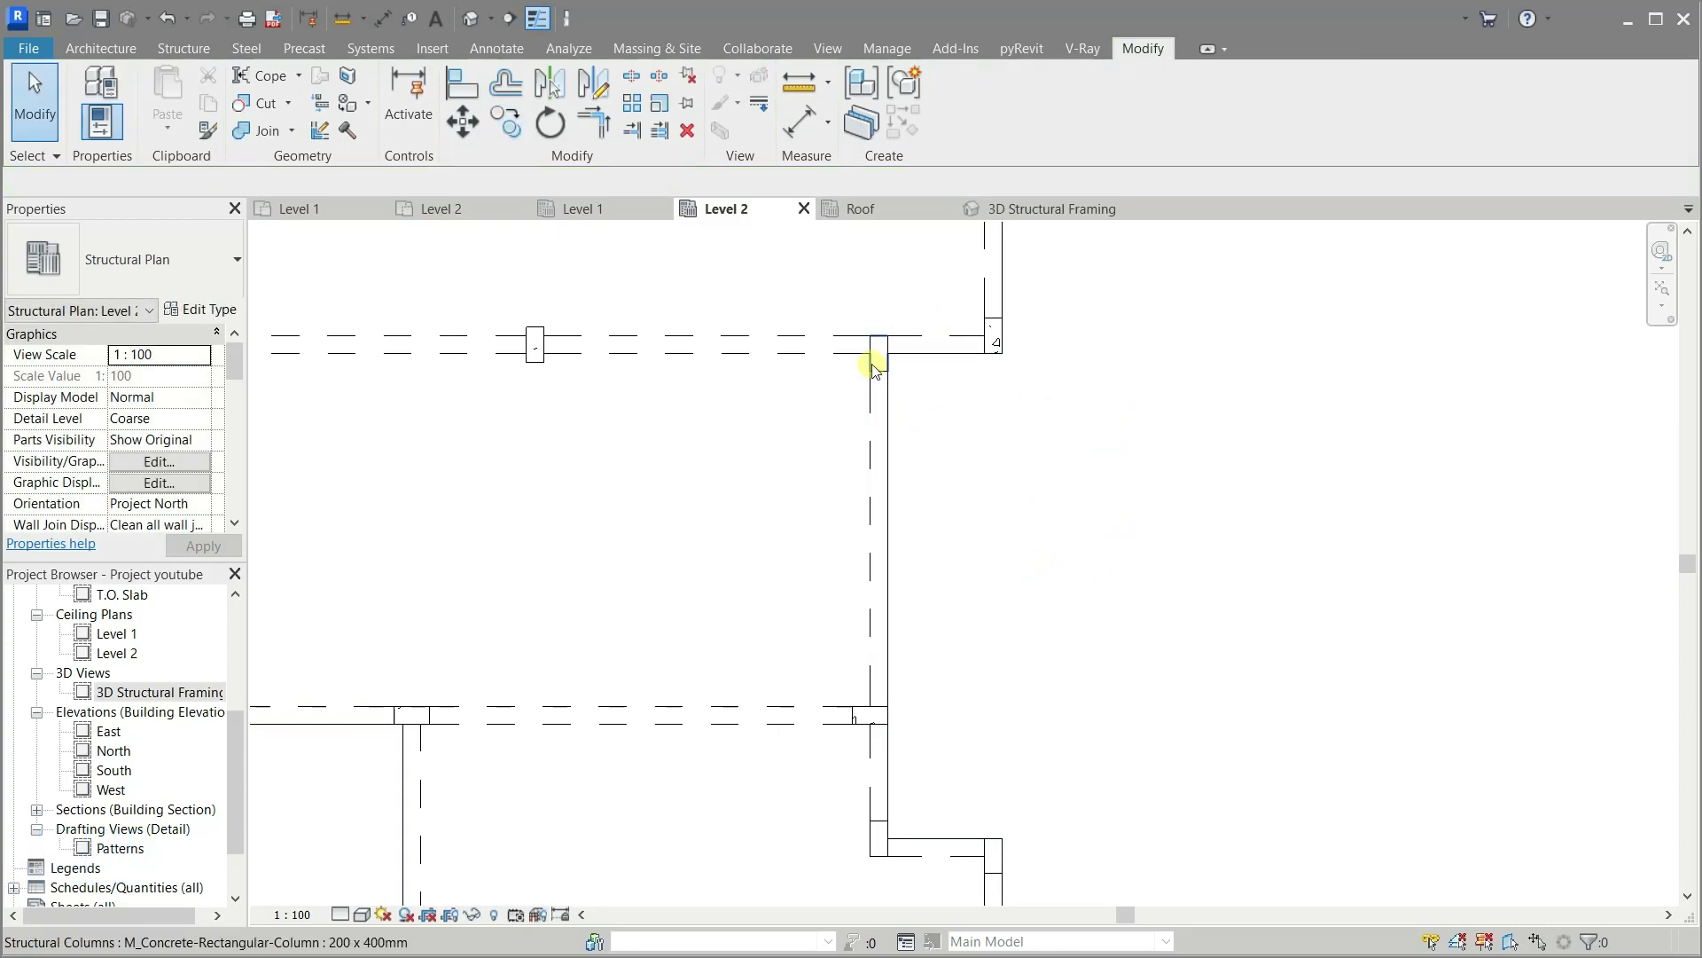
pyautogui.click(875, 368)
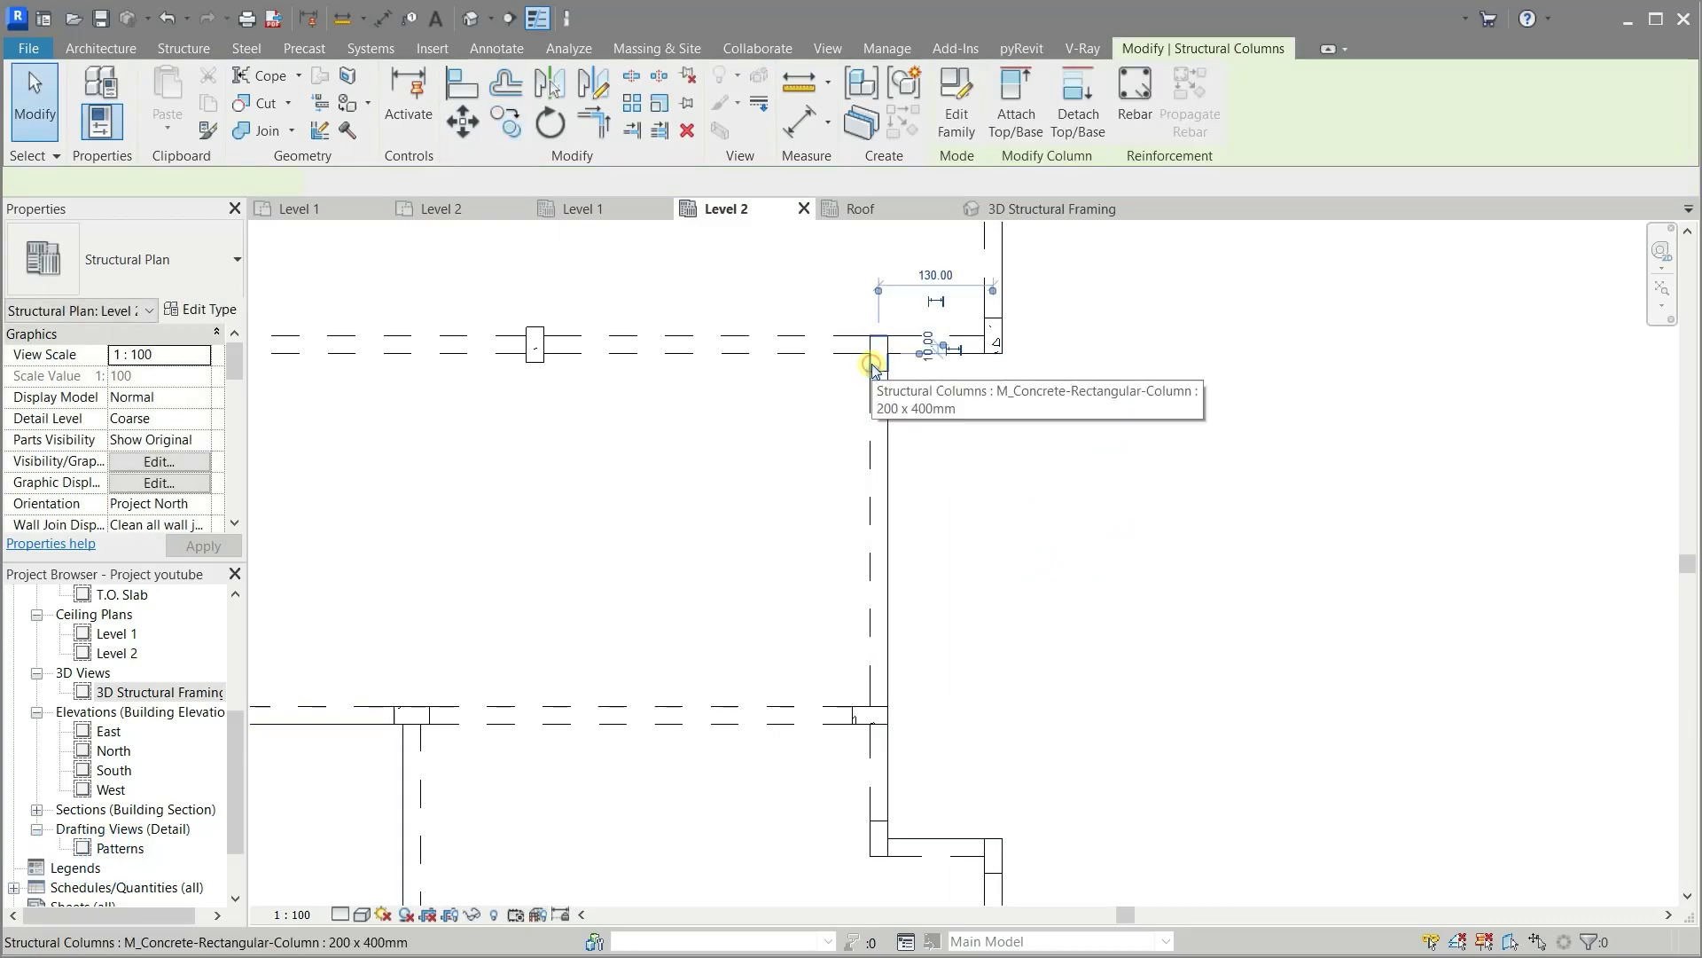
# Orbit the 3D Structural Framing view to check the new column, then return to Level 2 and deselect
pyautogui.click(1029, 209)
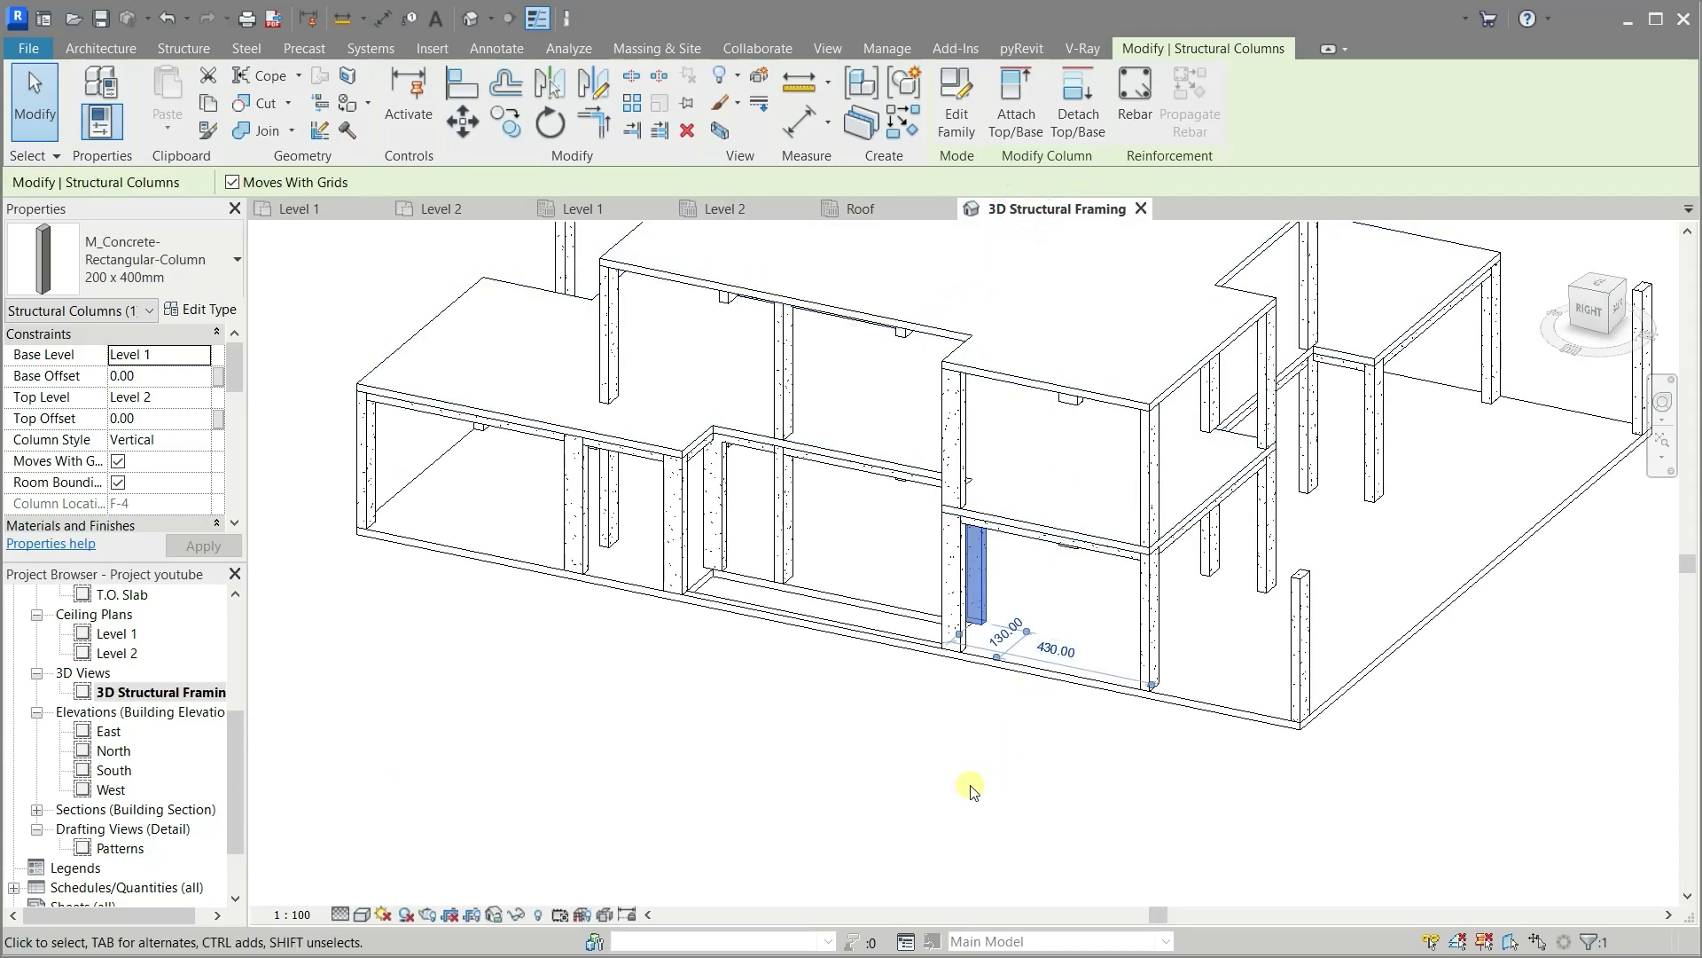
pyautogui.moveTo(971, 789)
pyautogui.keyDown('shift'); pyautogui.mouseDown(button='middle')
pyautogui.moveTo(1350, 723)
pyautogui.moveTo(1266, 768)
pyautogui.moveTo(1018, 813)
pyautogui.moveTo(1098, 821)
pyautogui.moveTo(1190, 786)
pyautogui.moveTo(1105, 543)
pyautogui.moveTo(1125, 449)
pyautogui.moveTo(1200, 445)
pyautogui.moveTo(1391, 737)
pyautogui.mouseUp(button='middle'); pyautogui.keyUp('shift')
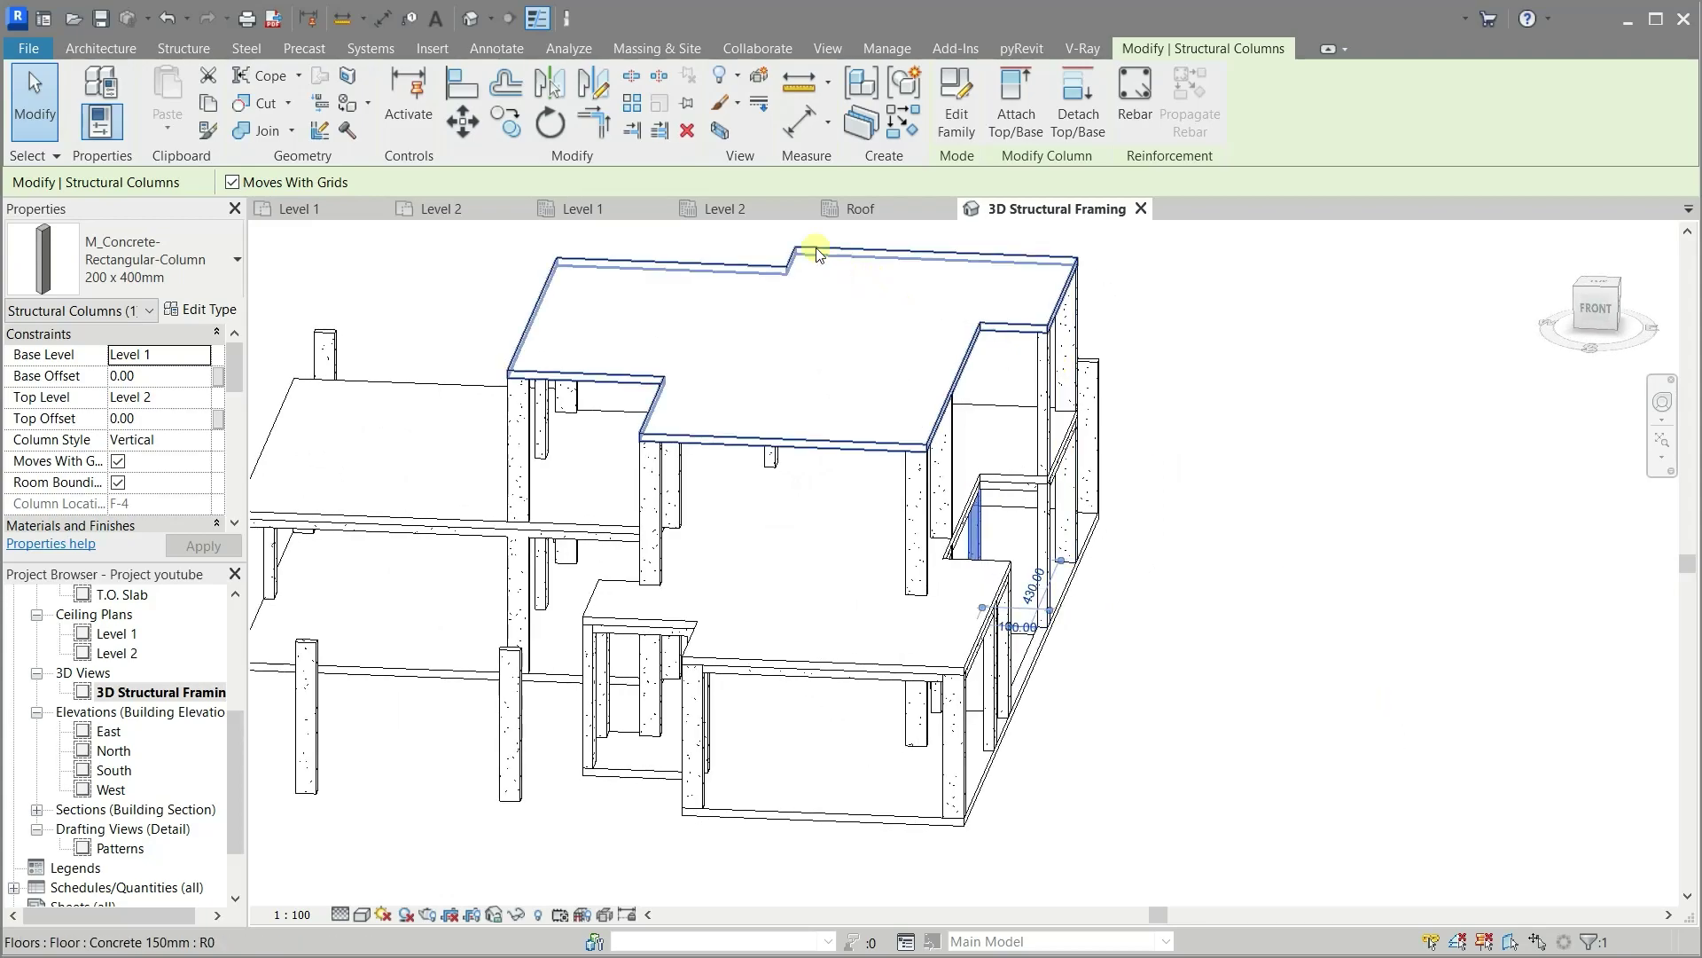
pyautogui.click(756, 210)
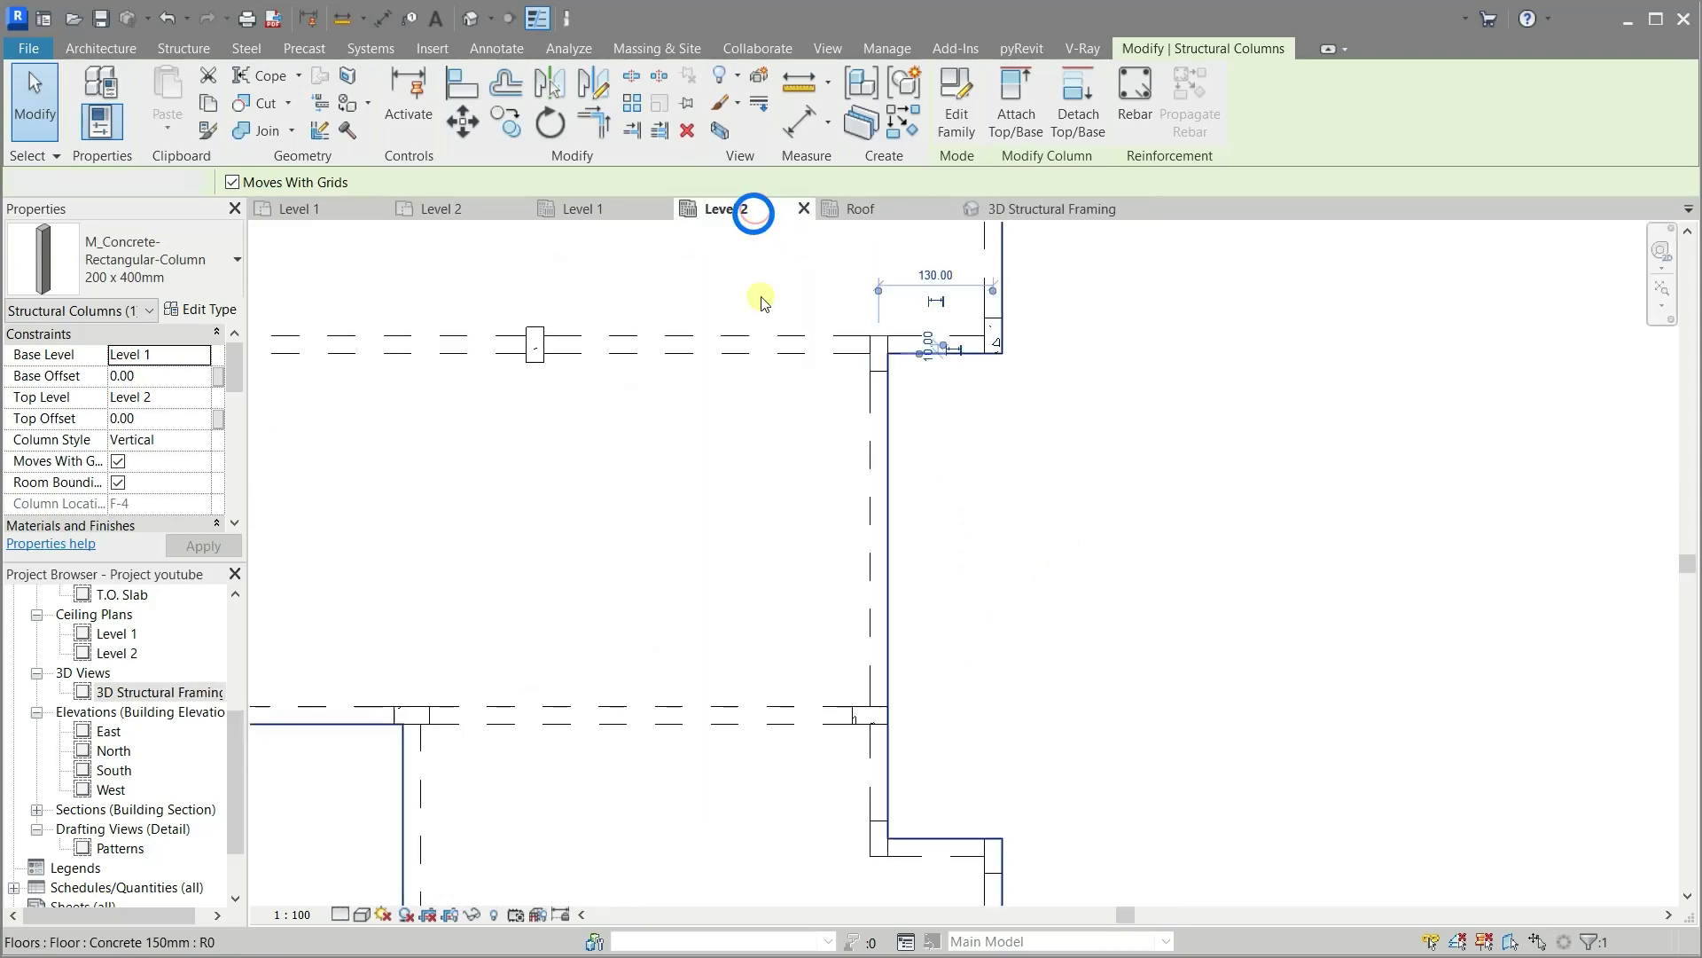
pyautogui.click(1023, 601)
pyautogui.scroll(-2, 1197, 543)
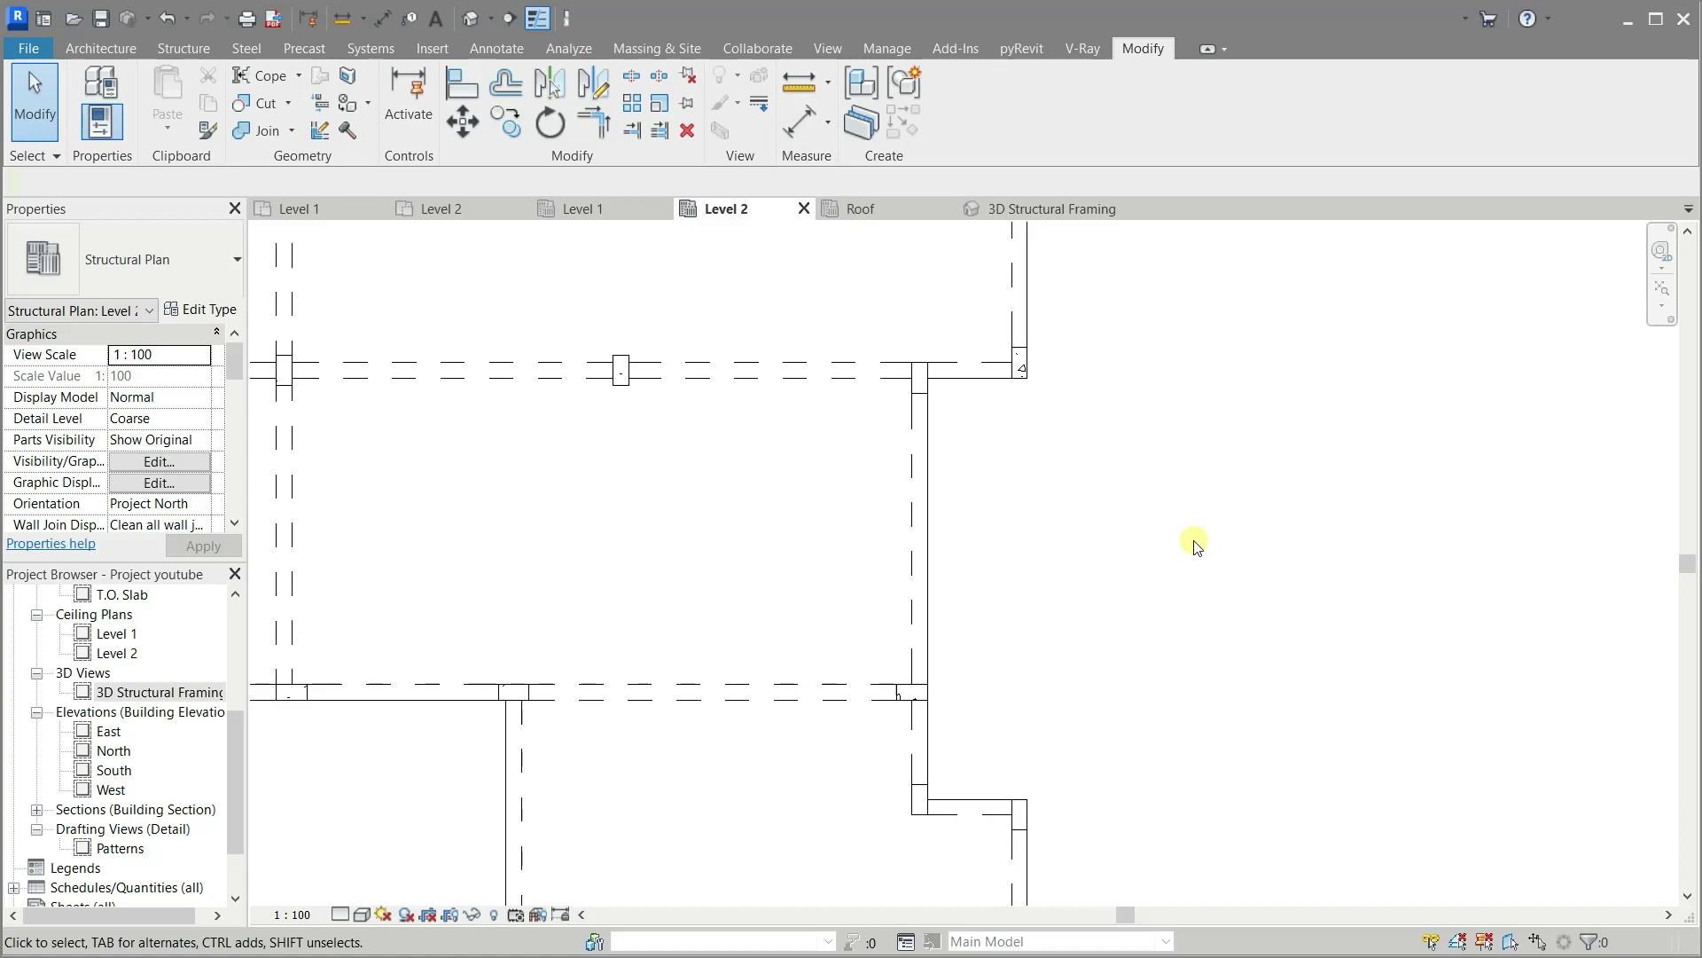
# On the Level 1 plan, rotate the F-4 column 180° and move its corner onto the wall–grid intersection
pyautogui.click(302, 210)
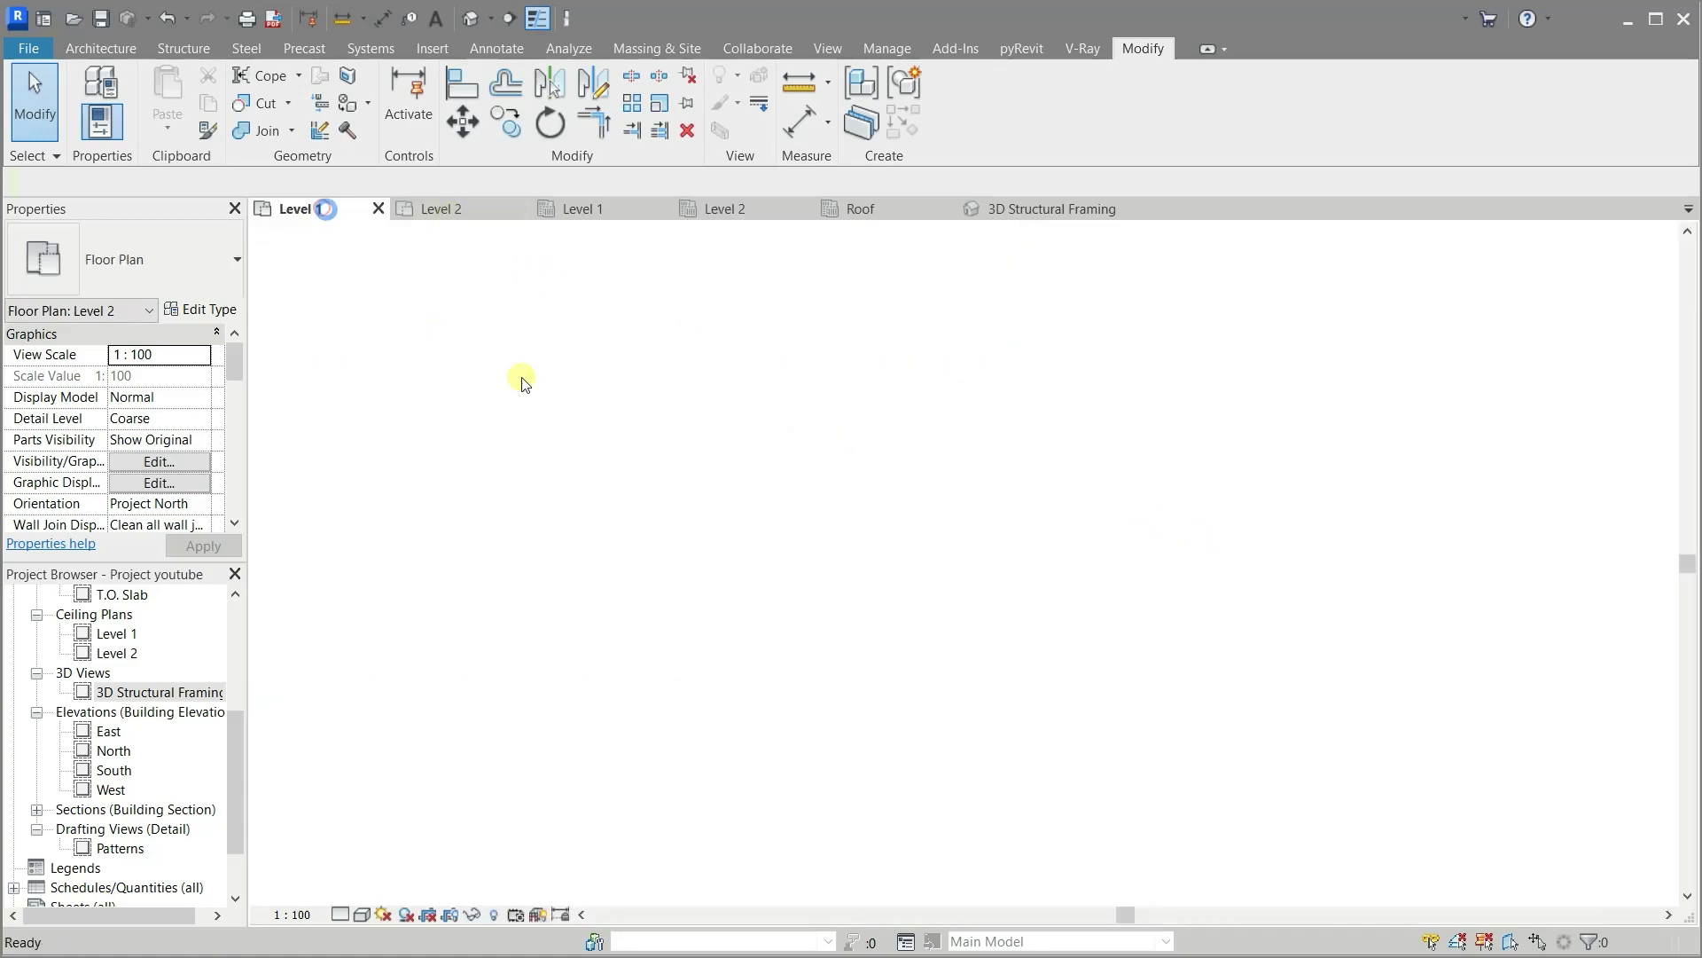
pyautogui.scroll(1, 683, 381)
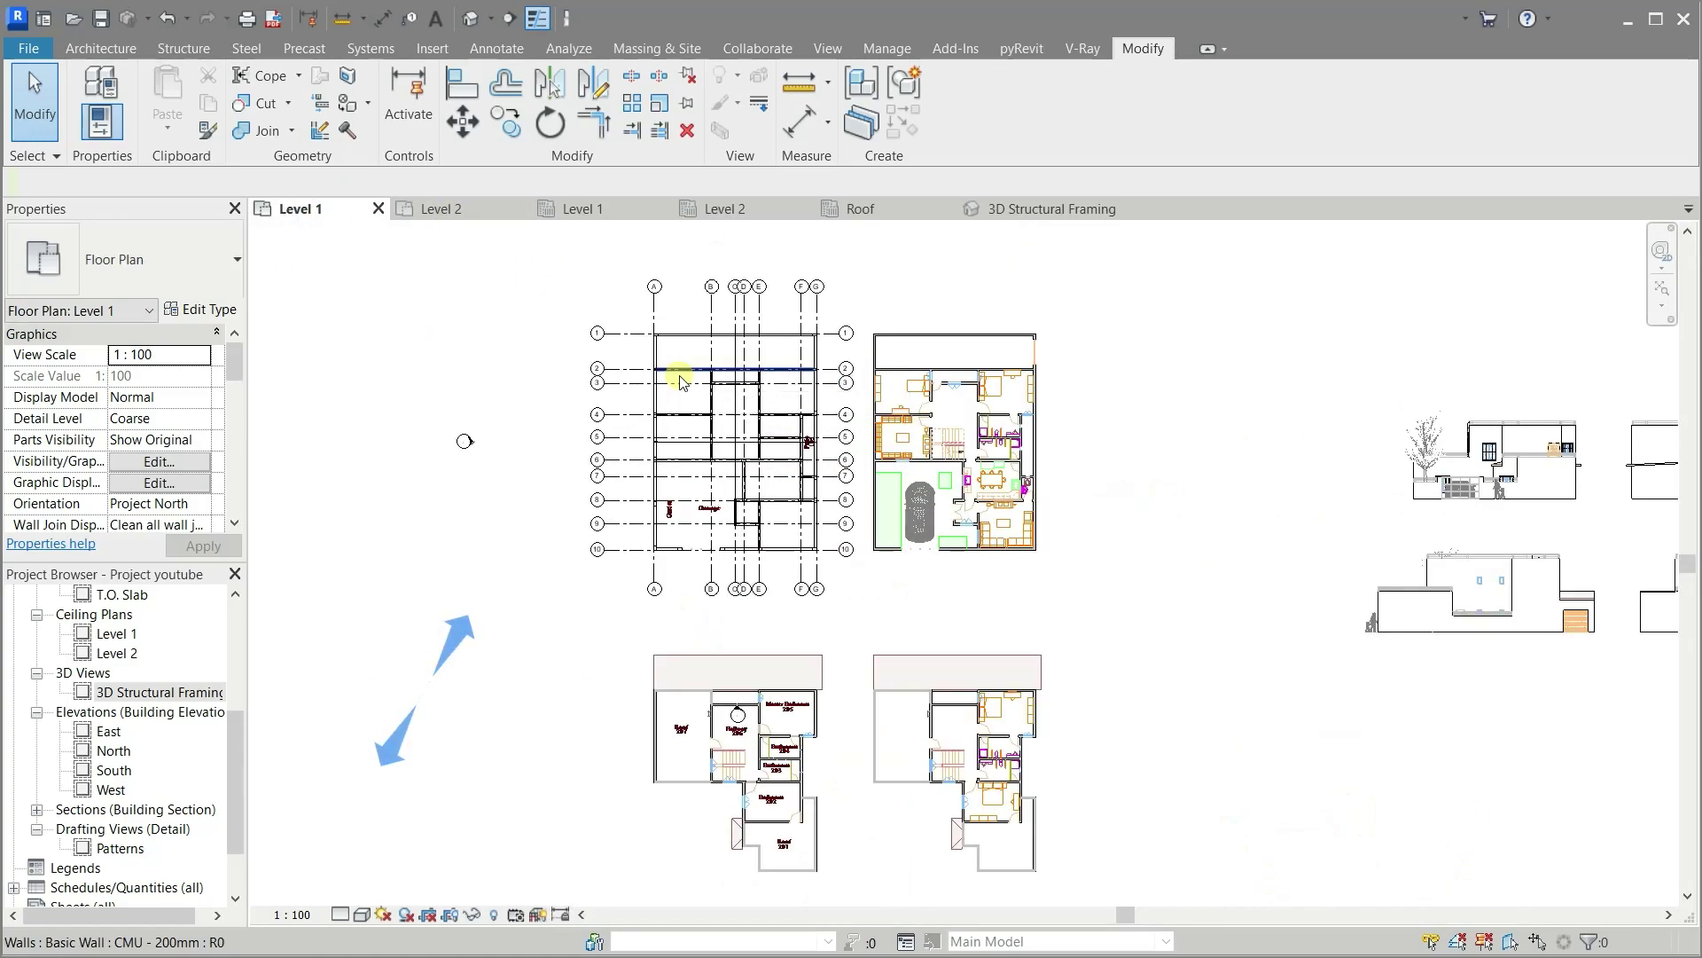
pyautogui.scroll(2, 798, 443)
pyautogui.scroll(1, 921, 543)
pyautogui.scroll(3, 921, 543)
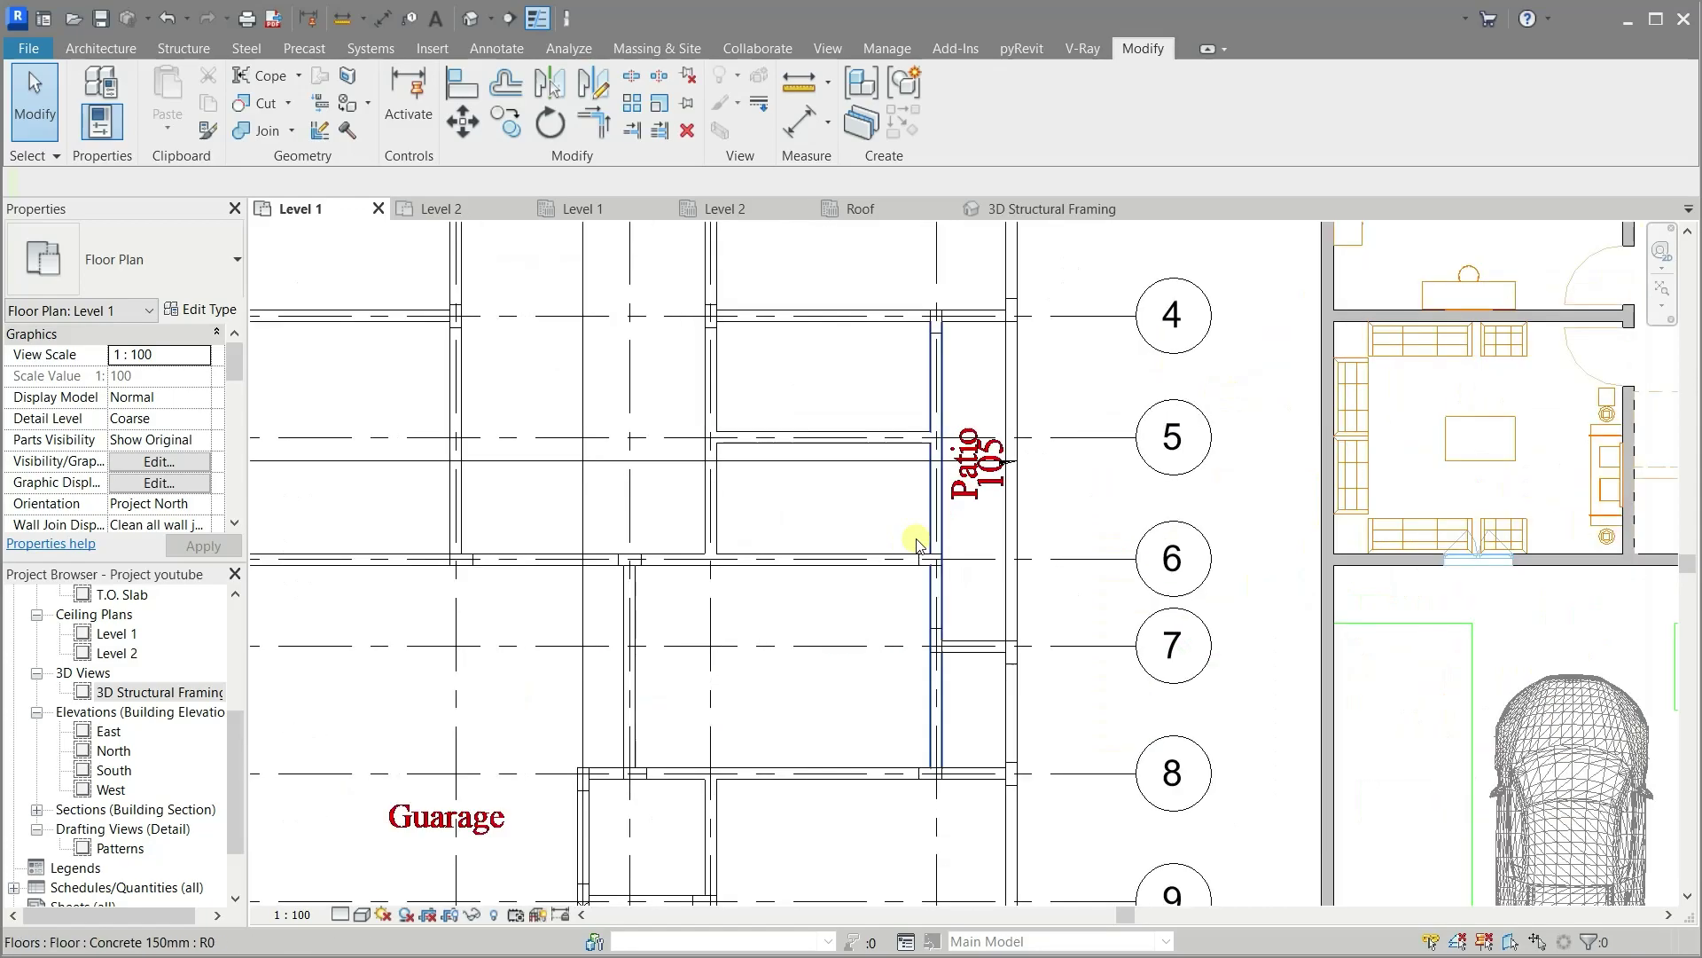
pyautogui.moveTo(863, 368); pyautogui.dragTo(913, 519, button='middle')
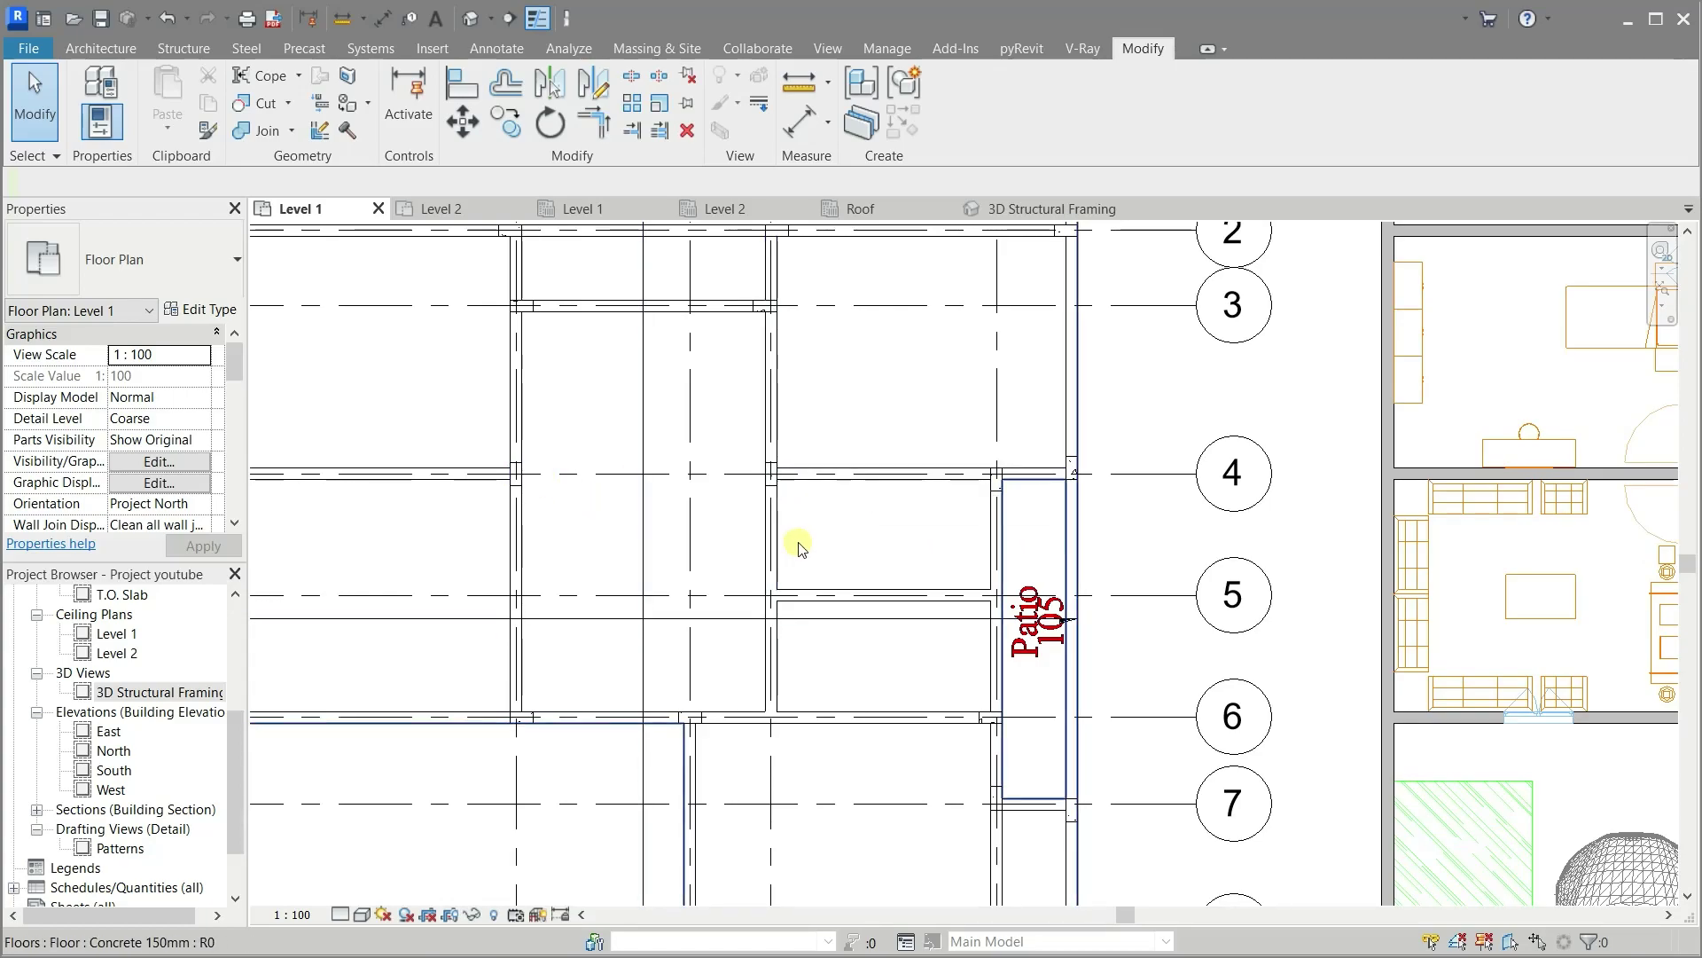
pyautogui.moveTo(798, 548)
pyautogui.mouseDown(button='middle')
pyautogui.moveTo(1095, 627)
pyautogui.moveTo(1022, 637)
pyautogui.mouseUp(button='middle')
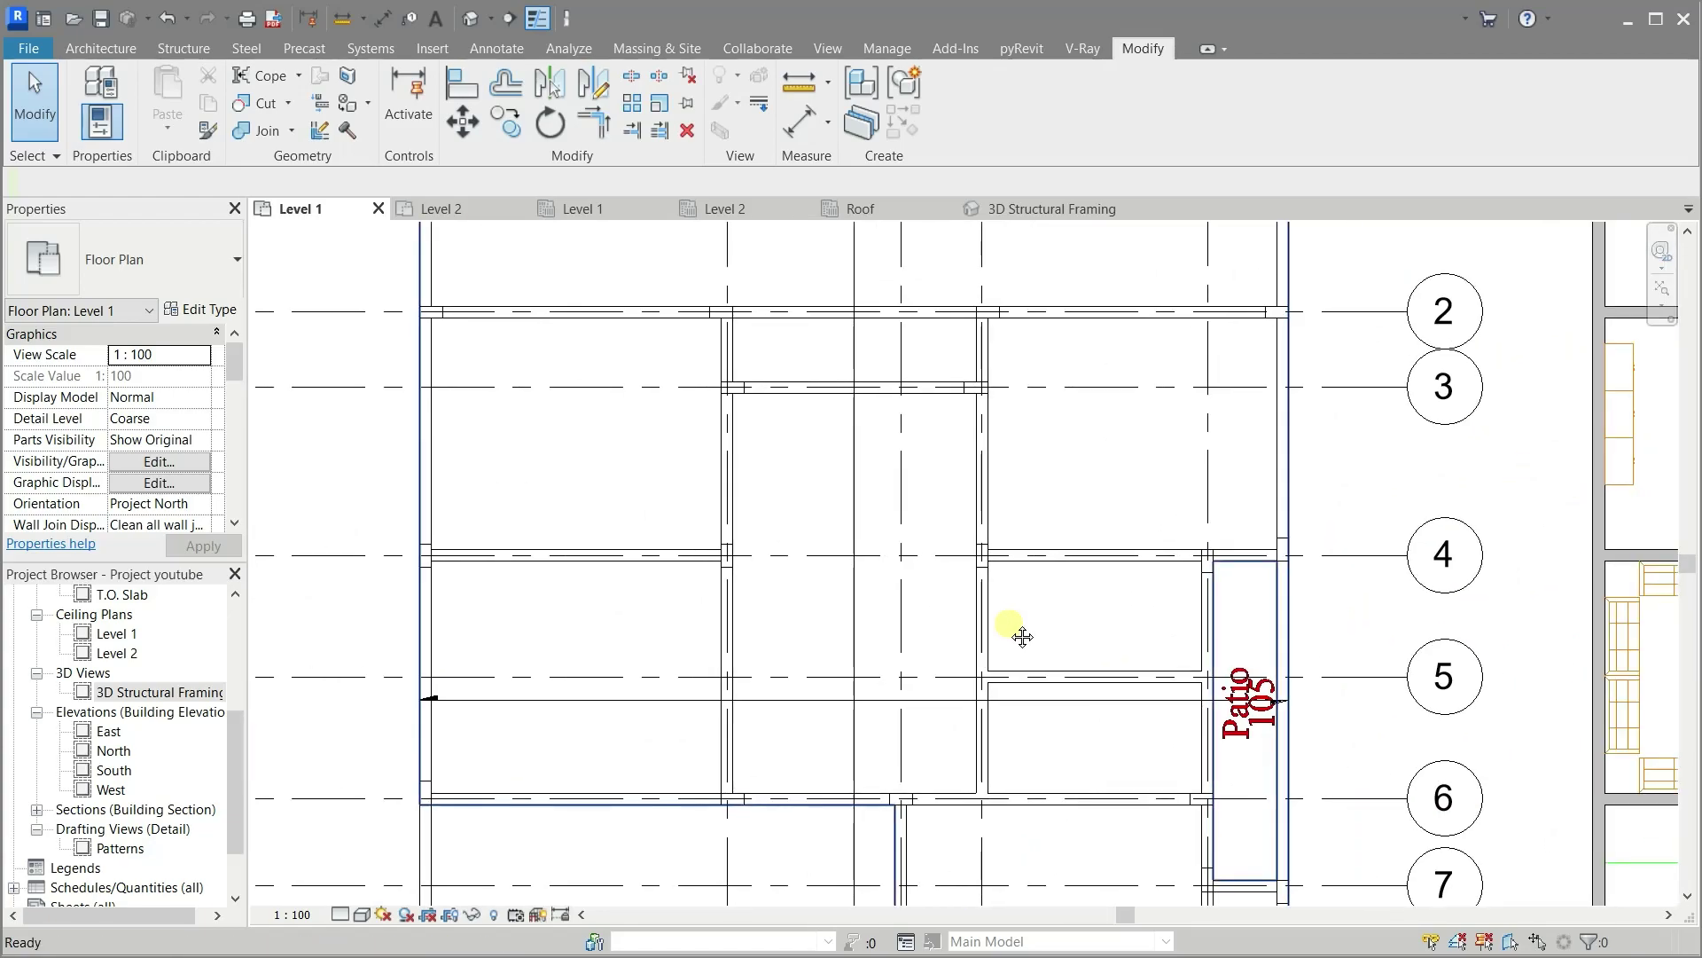
pyautogui.scroll(1, 1206, 590)
pyautogui.scroll(1, 1204, 582)
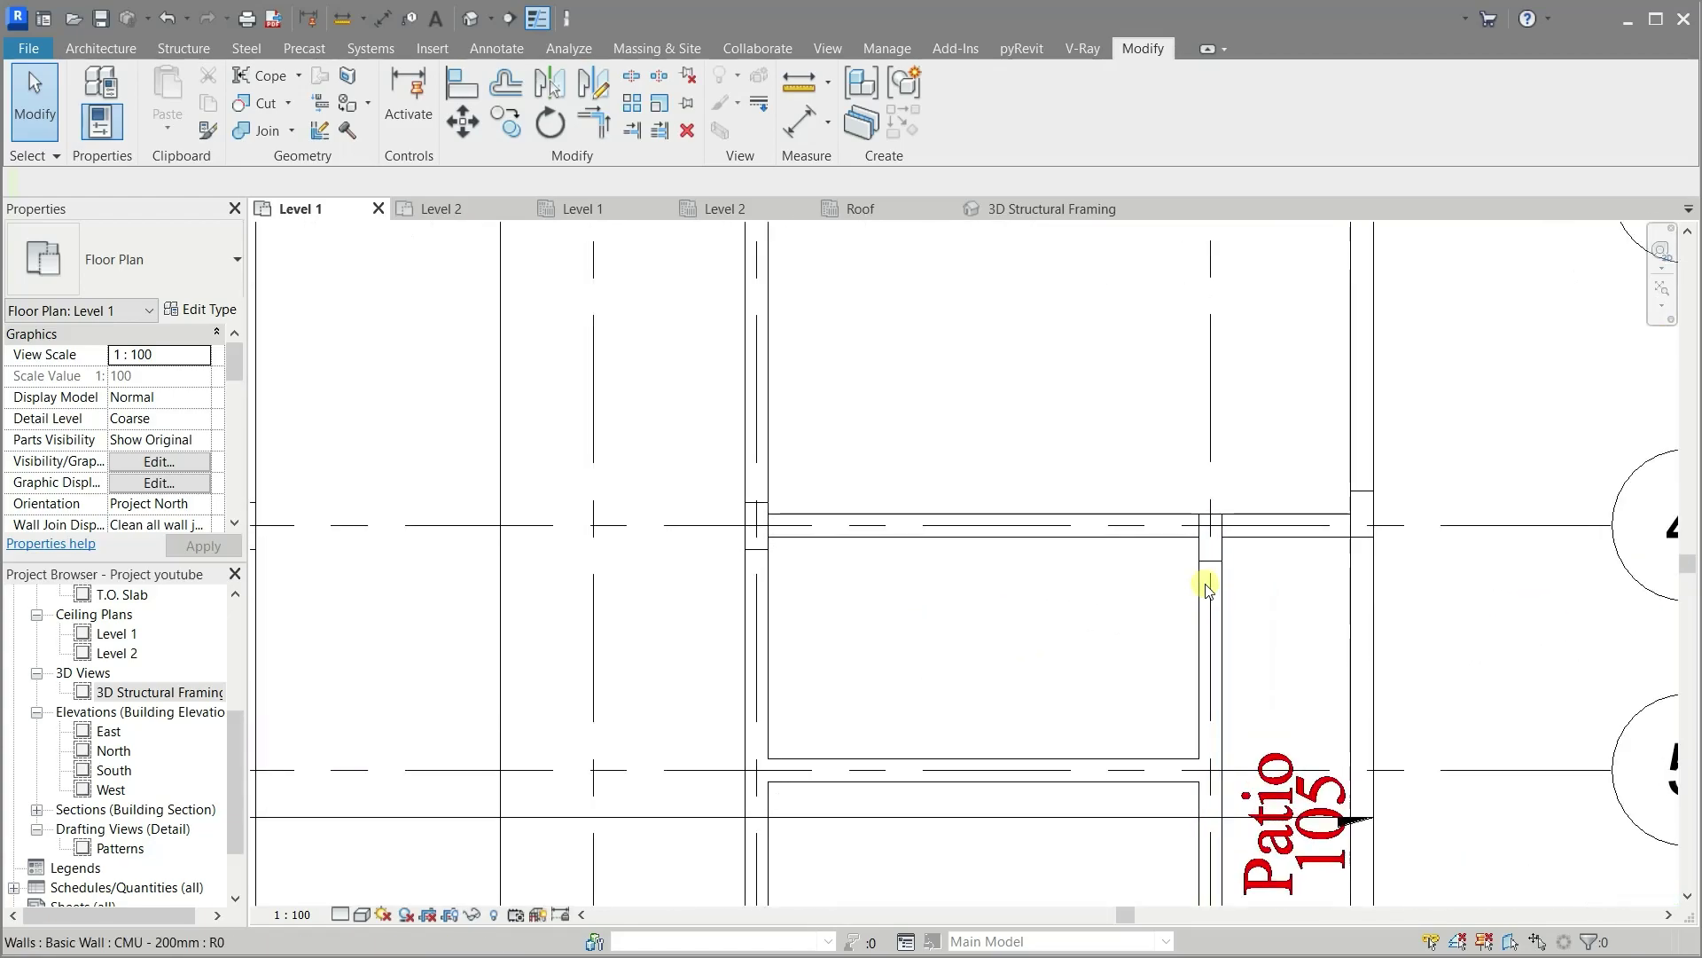
pyautogui.scroll(1, 1204, 581)
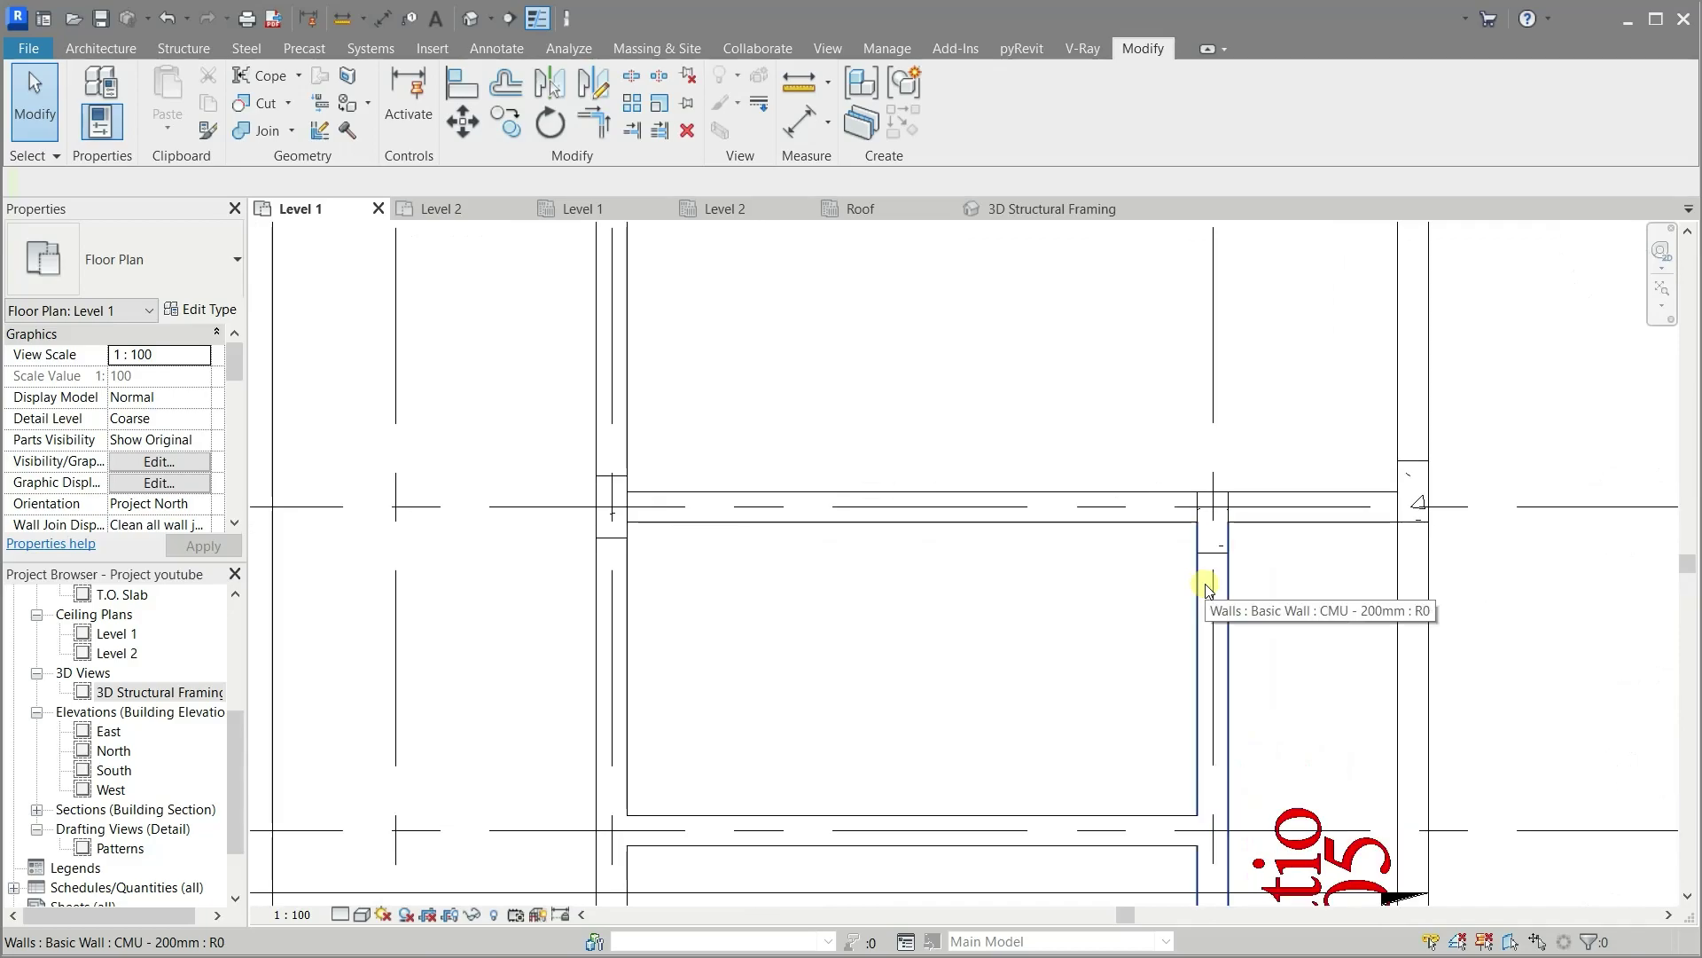
pyautogui.click(1204, 524)
pyautogui.press('space')
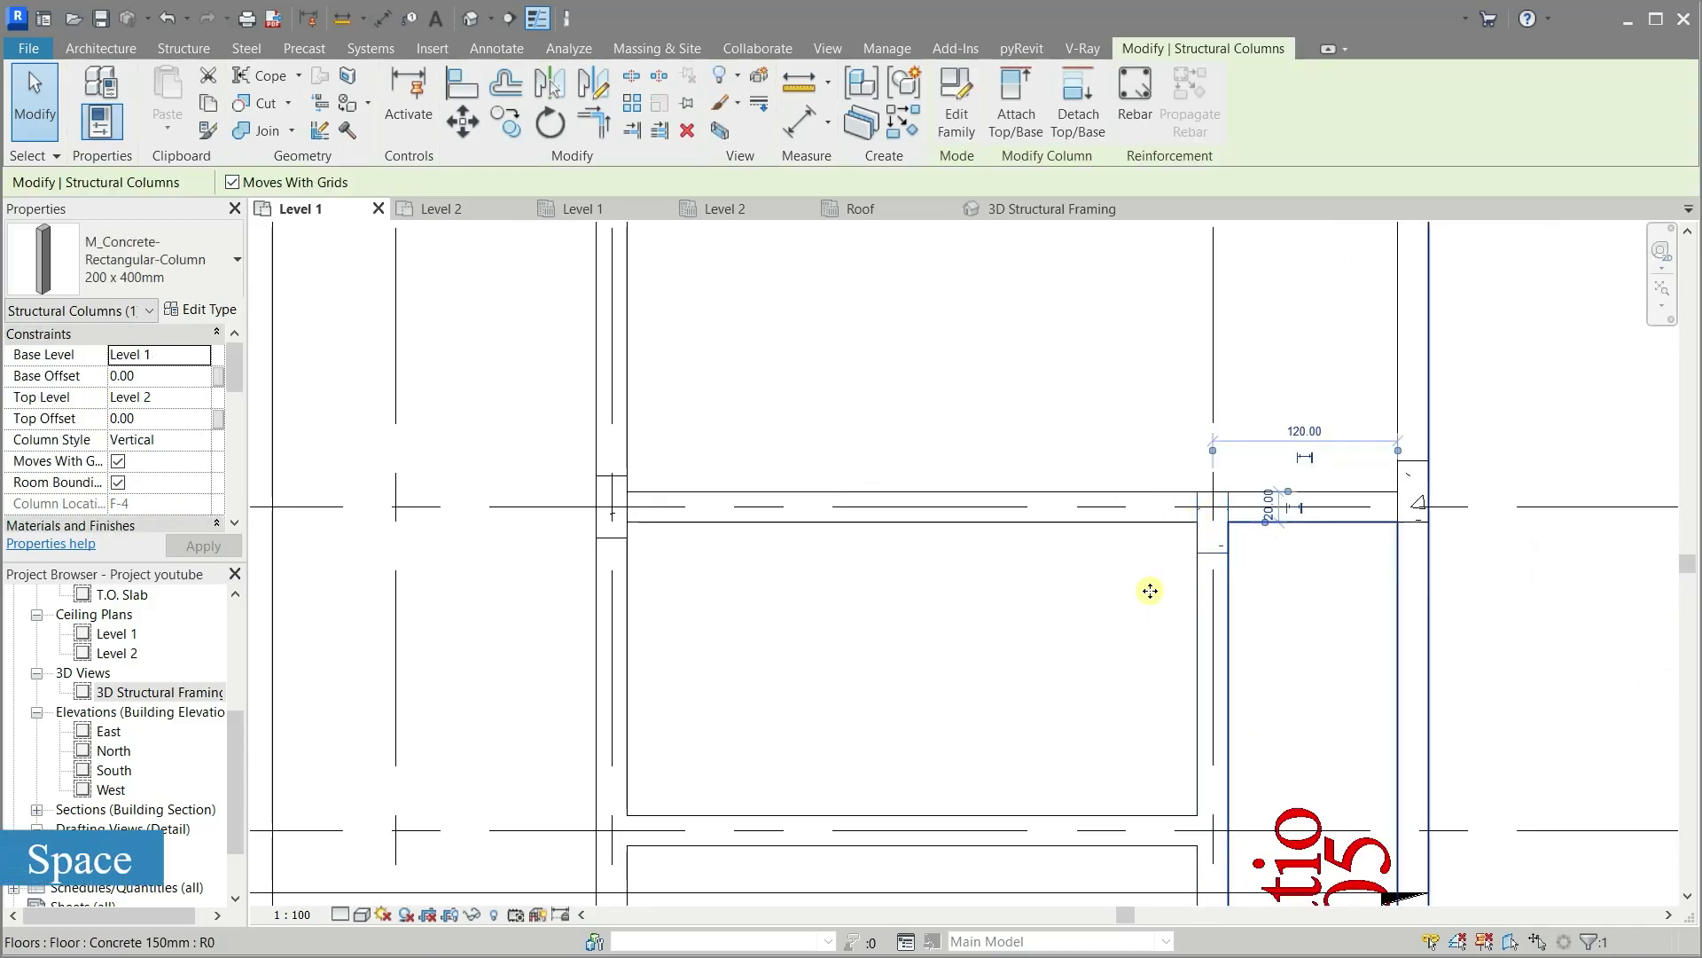
pyautogui.press('space')
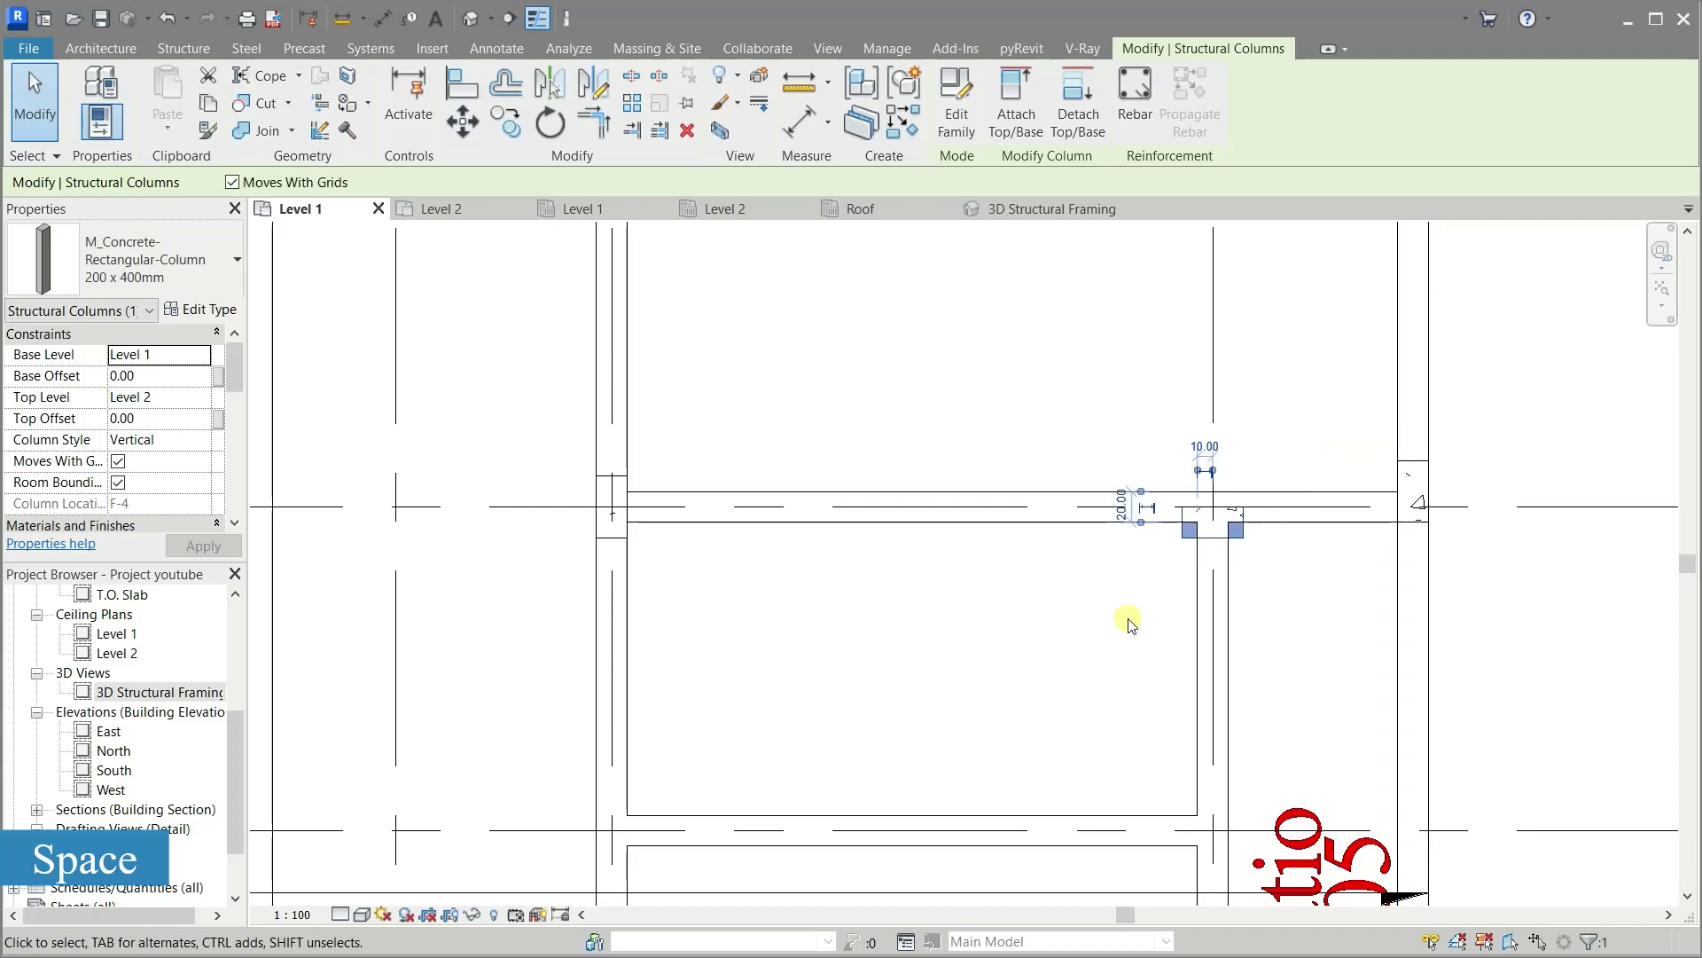
pyautogui.scroll(1, 1304, 487)
pyautogui.scroll(1, 1308, 478)
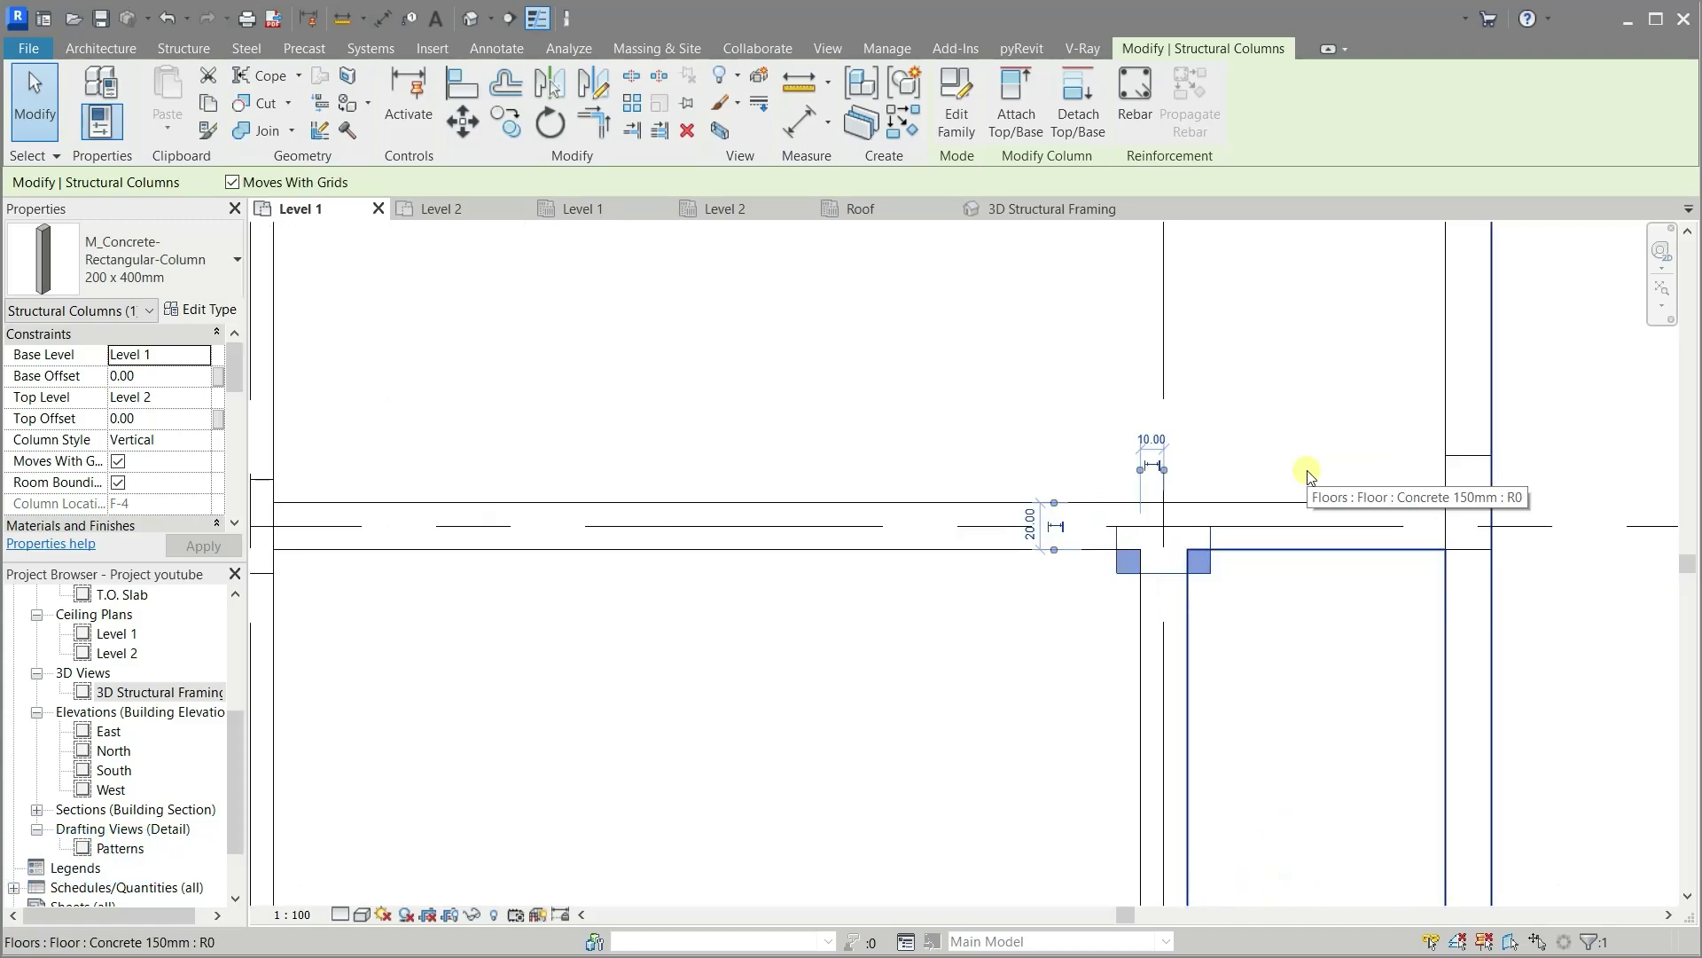
pyautogui.click(466, 133)
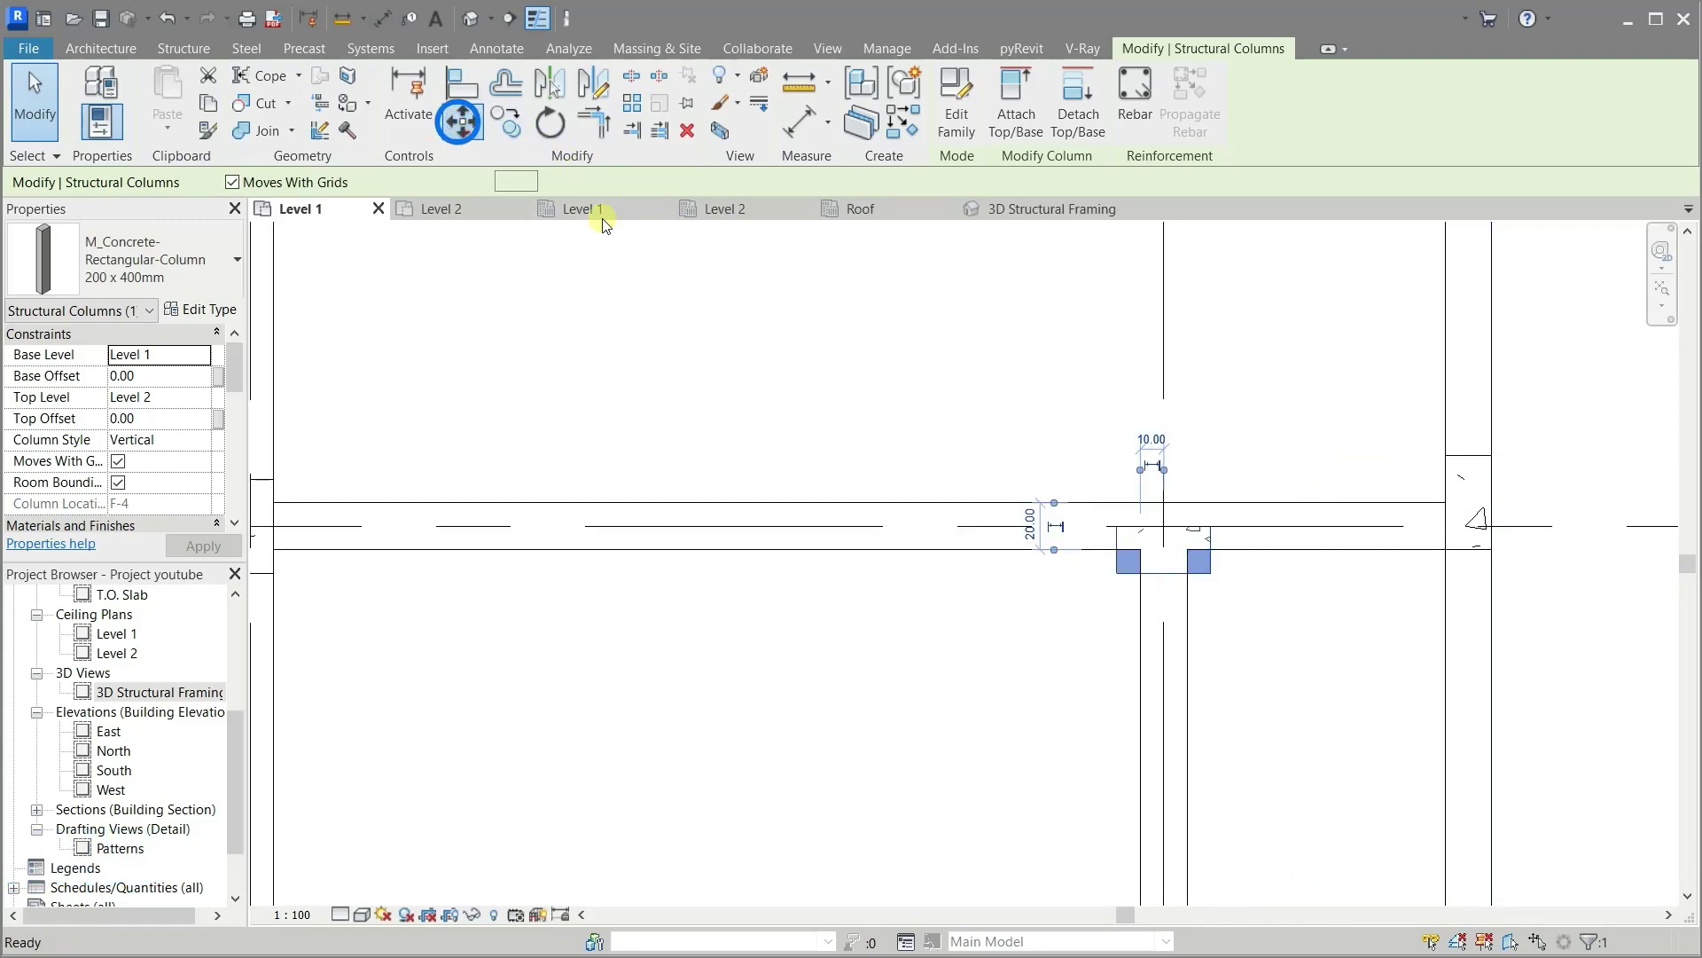
pyautogui.click(1167, 530)
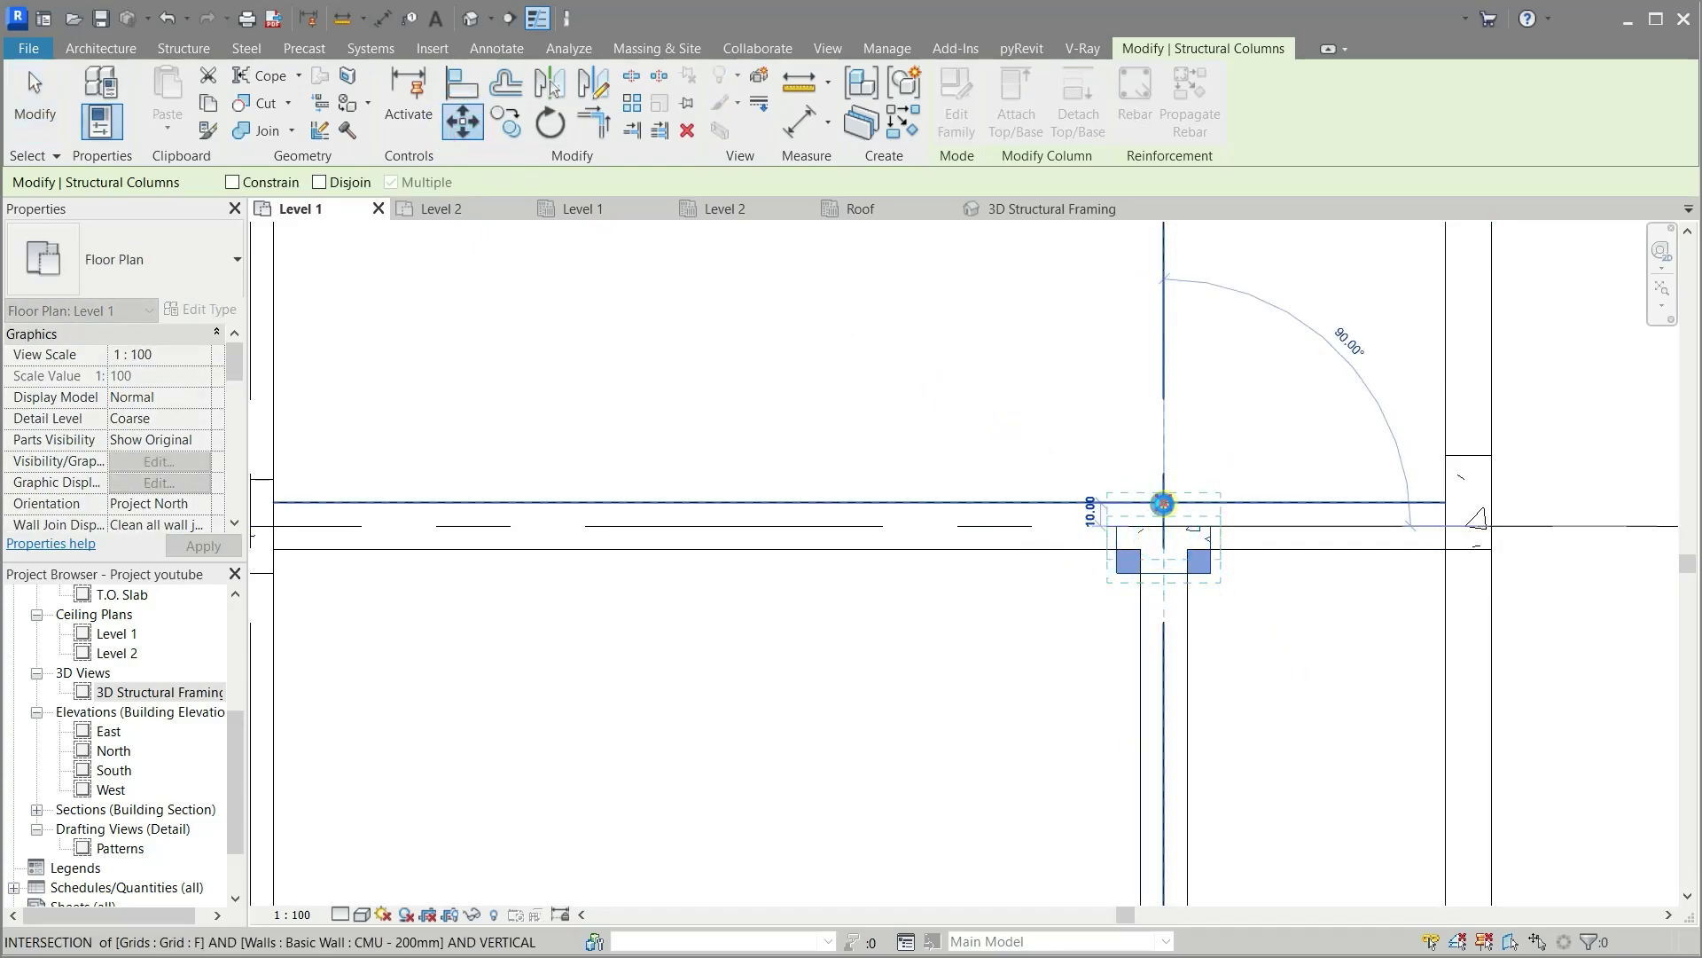
pyautogui.click(1163, 503)
# Rotate the E-4 column 90° and align its midpoint with the wall's midpoint line
pyautogui.scroll(-2, 1463, 577)
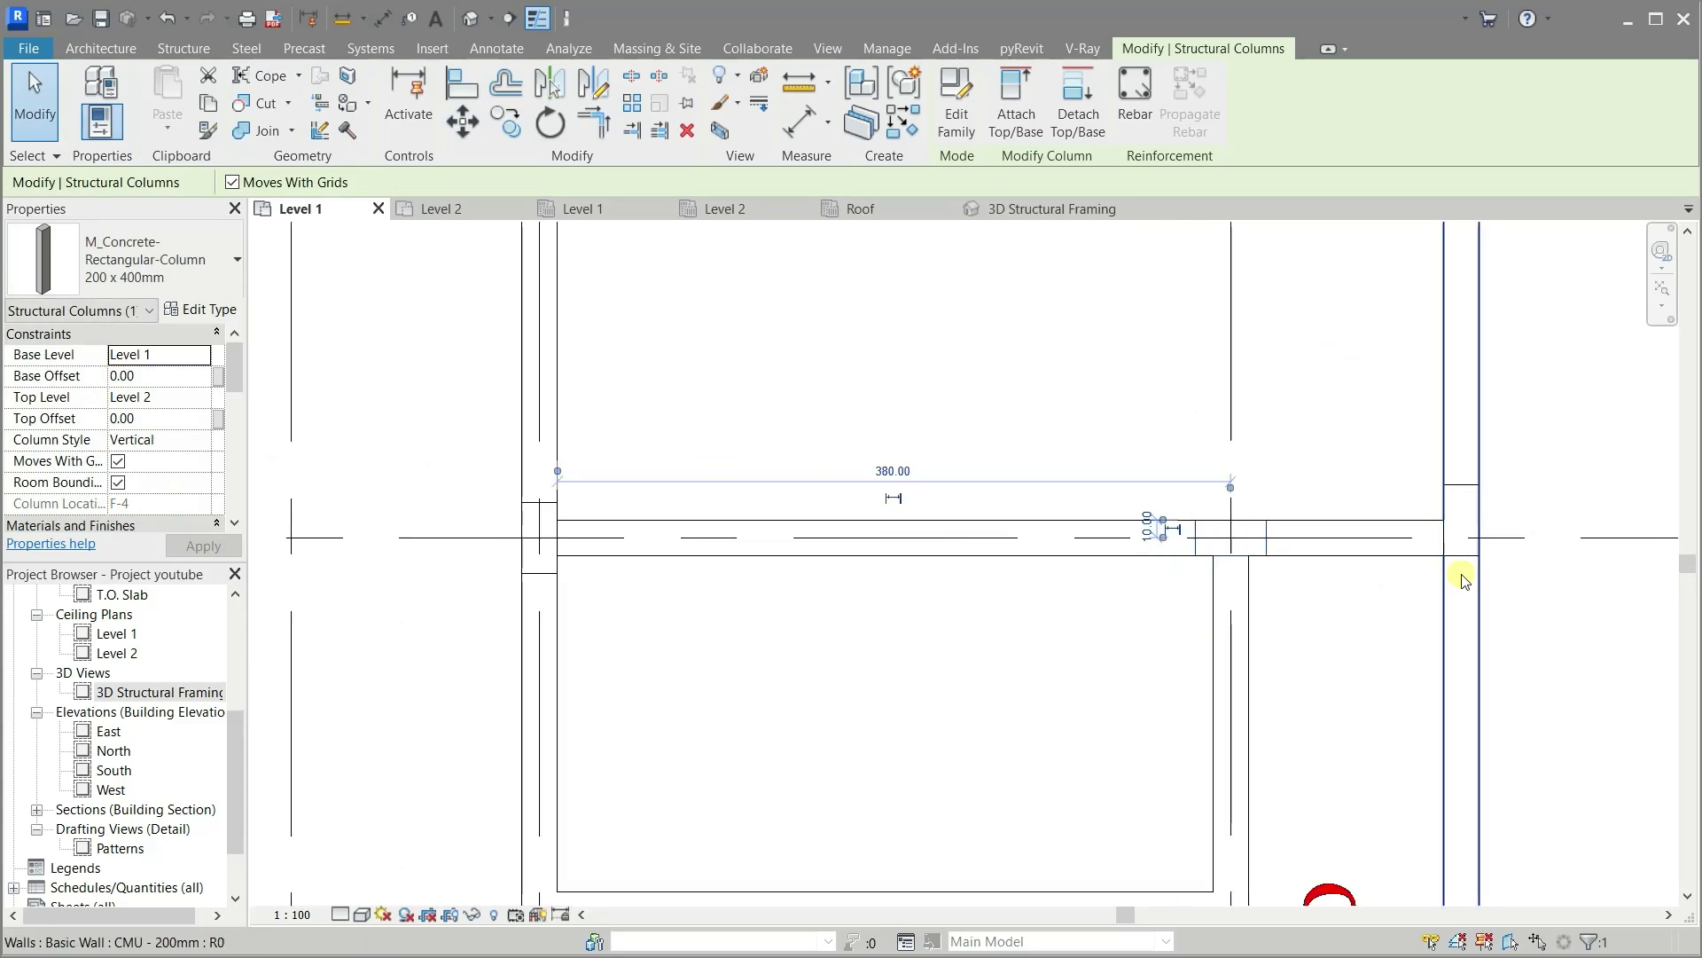
pyautogui.scroll(-2, 1463, 580)
pyautogui.scroll(-1, 1188, 463)
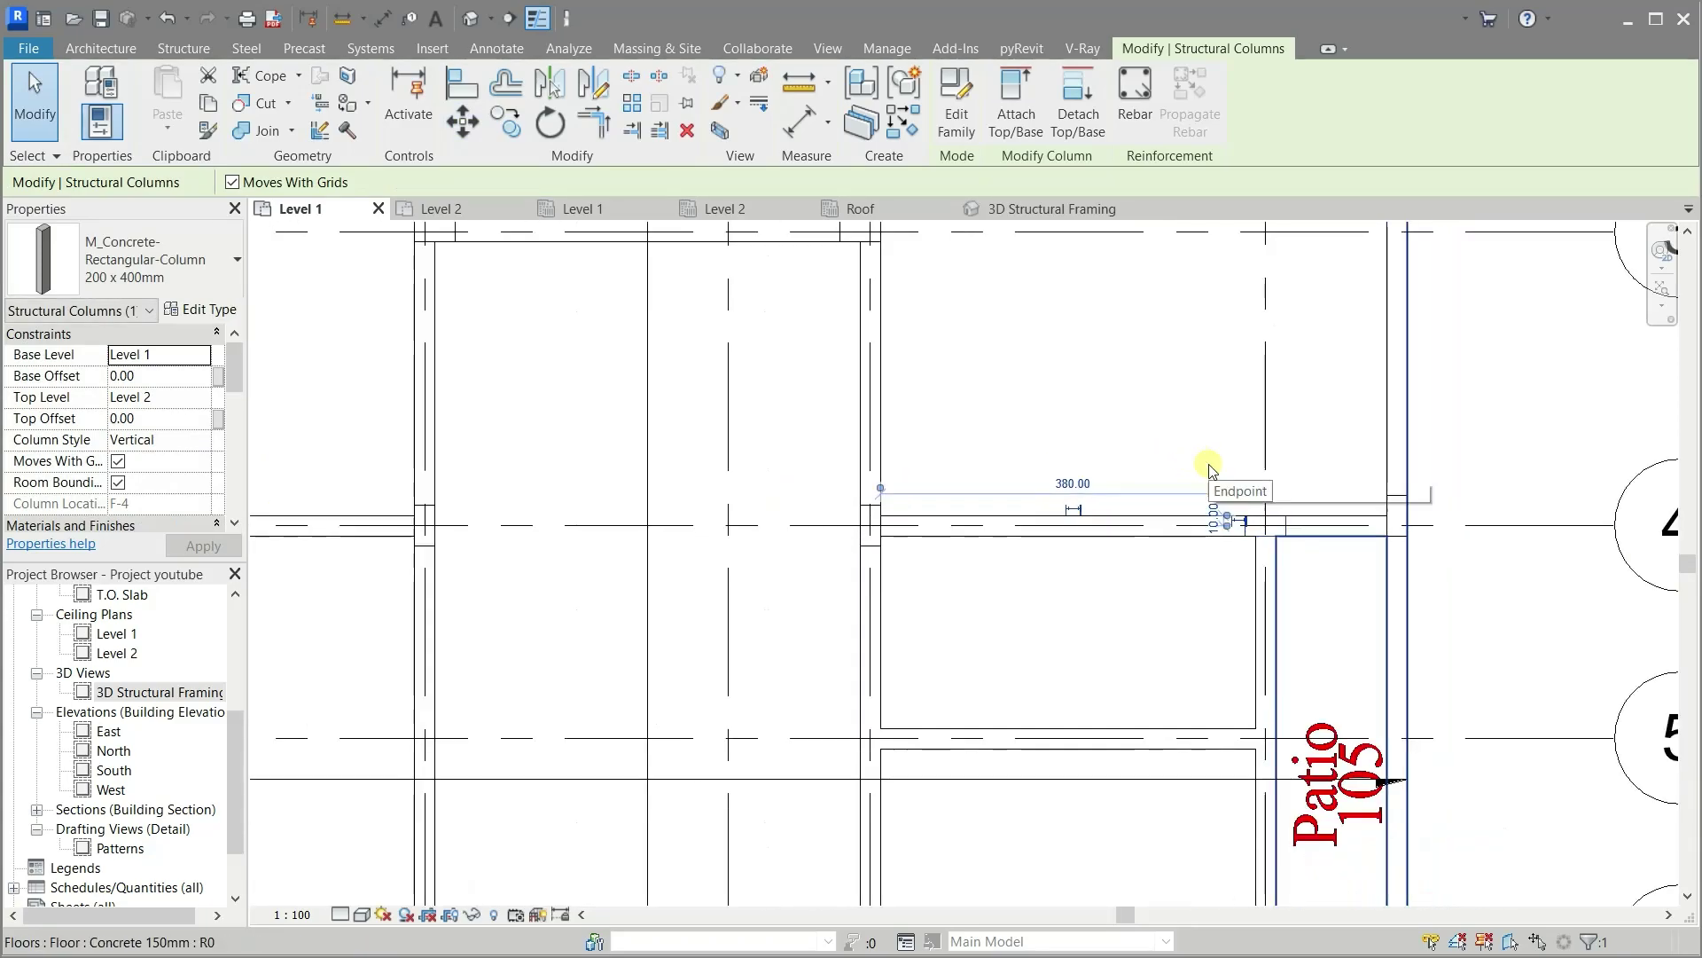
pyautogui.scroll(2, 882, 514)
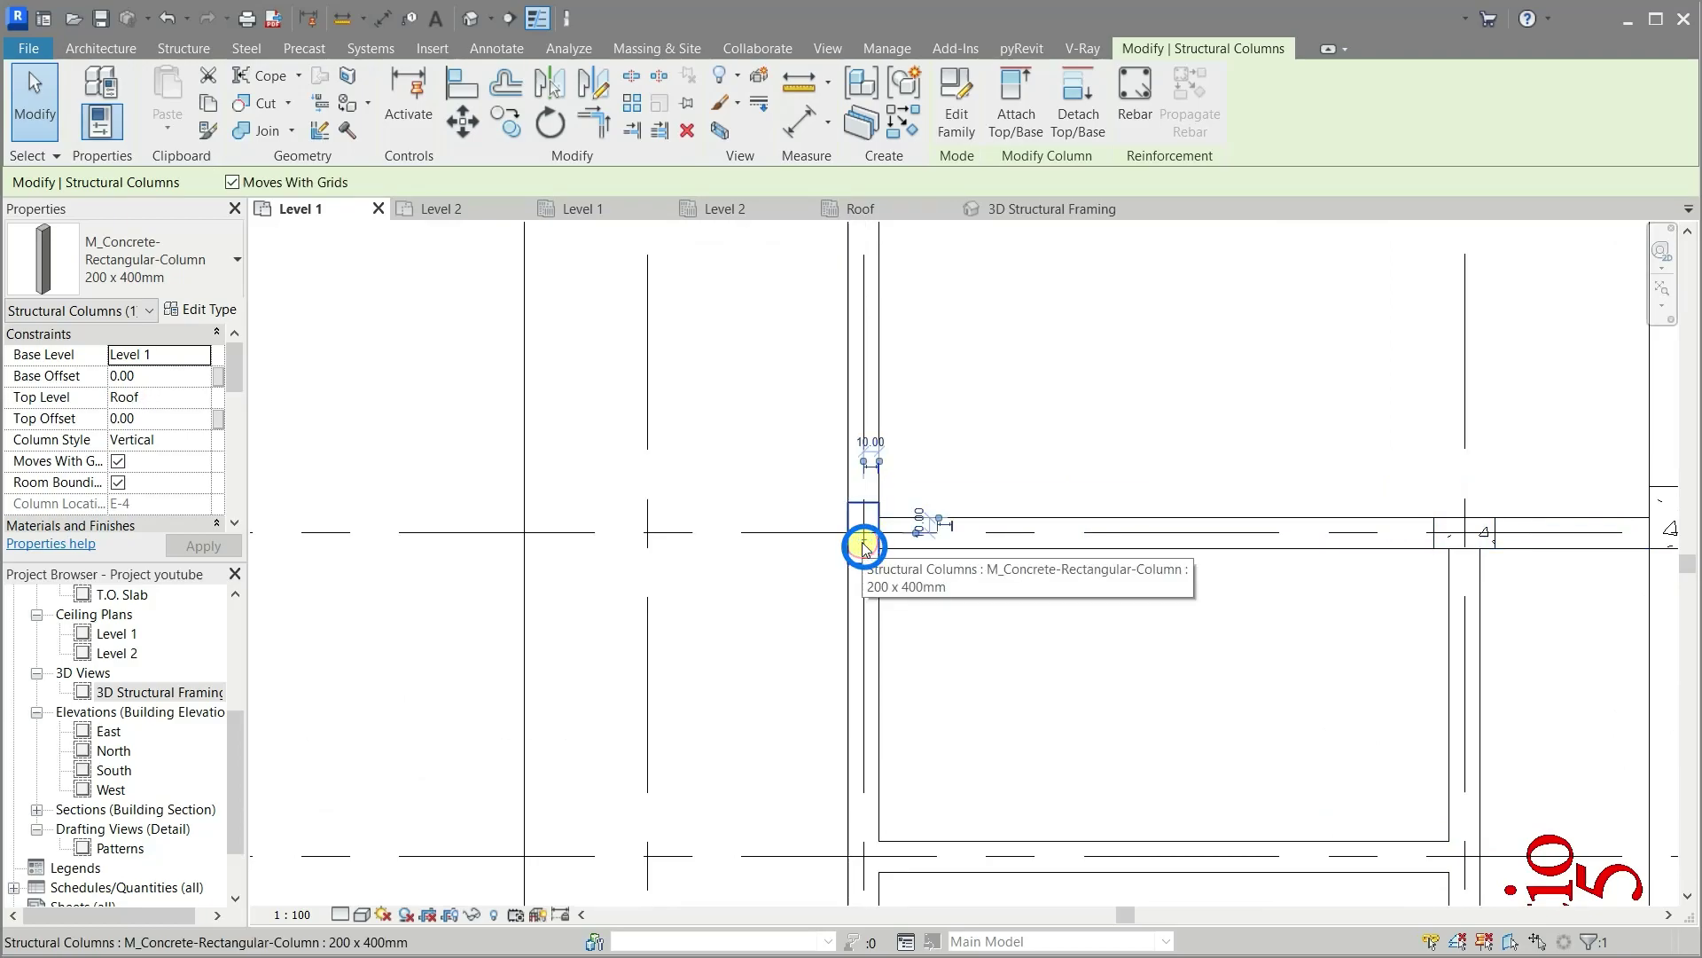
pyautogui.click(867, 541)
pyautogui.press('space')
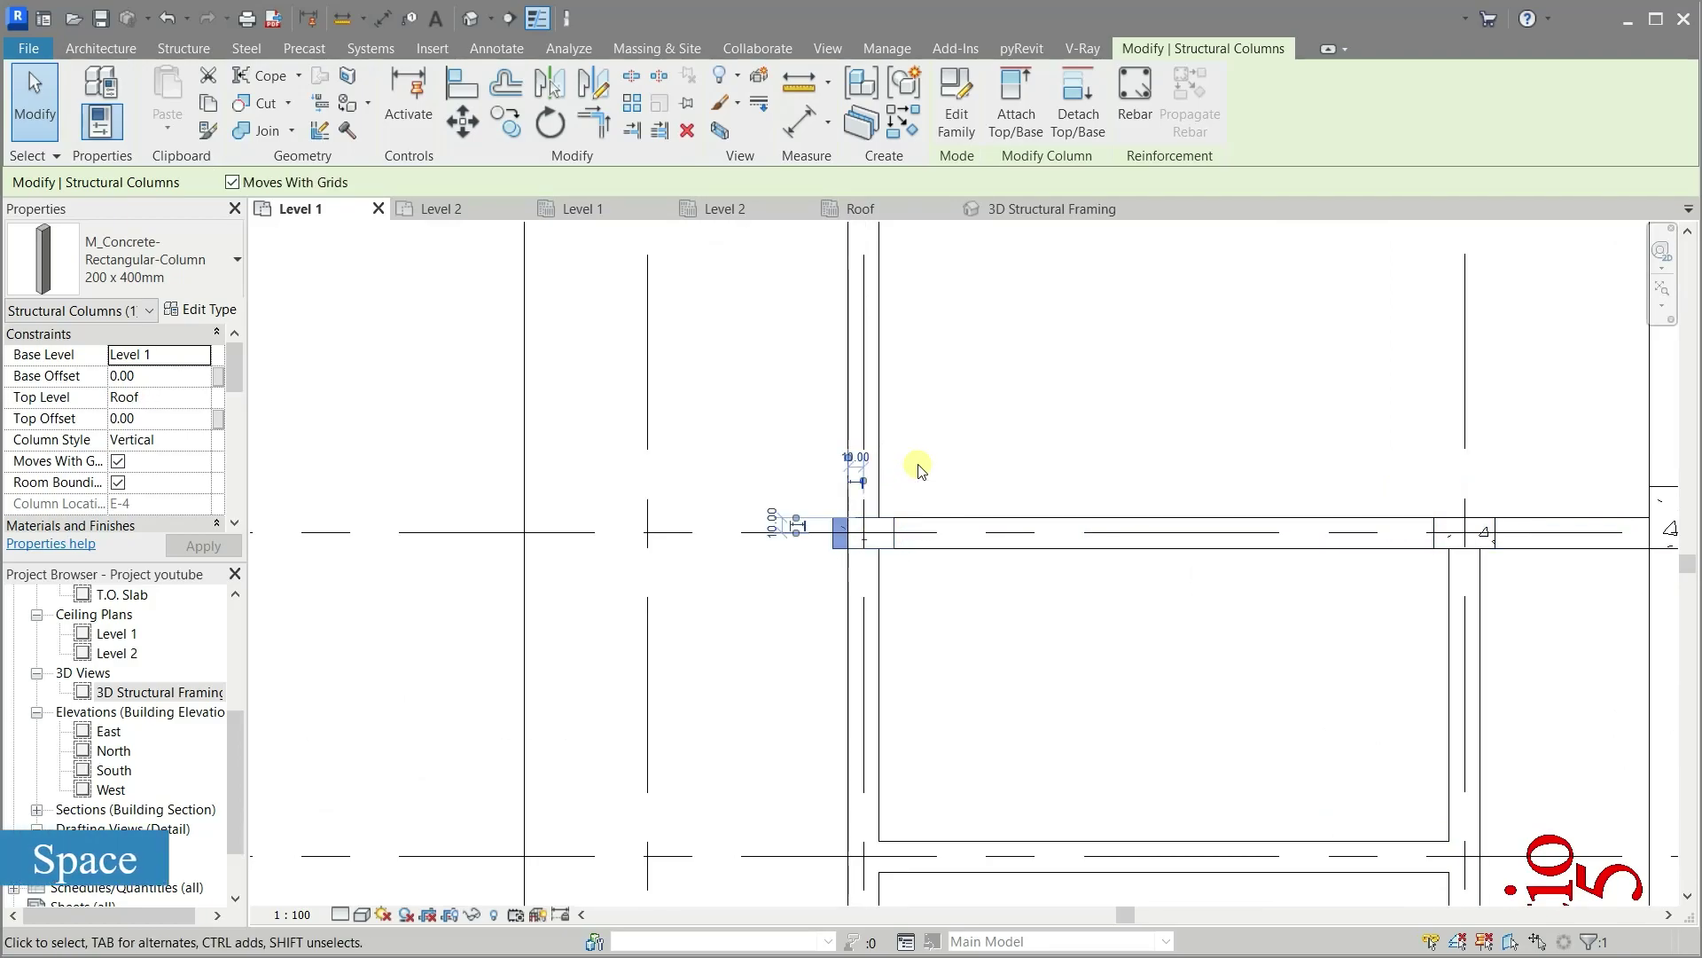
pyautogui.click(479, 129)
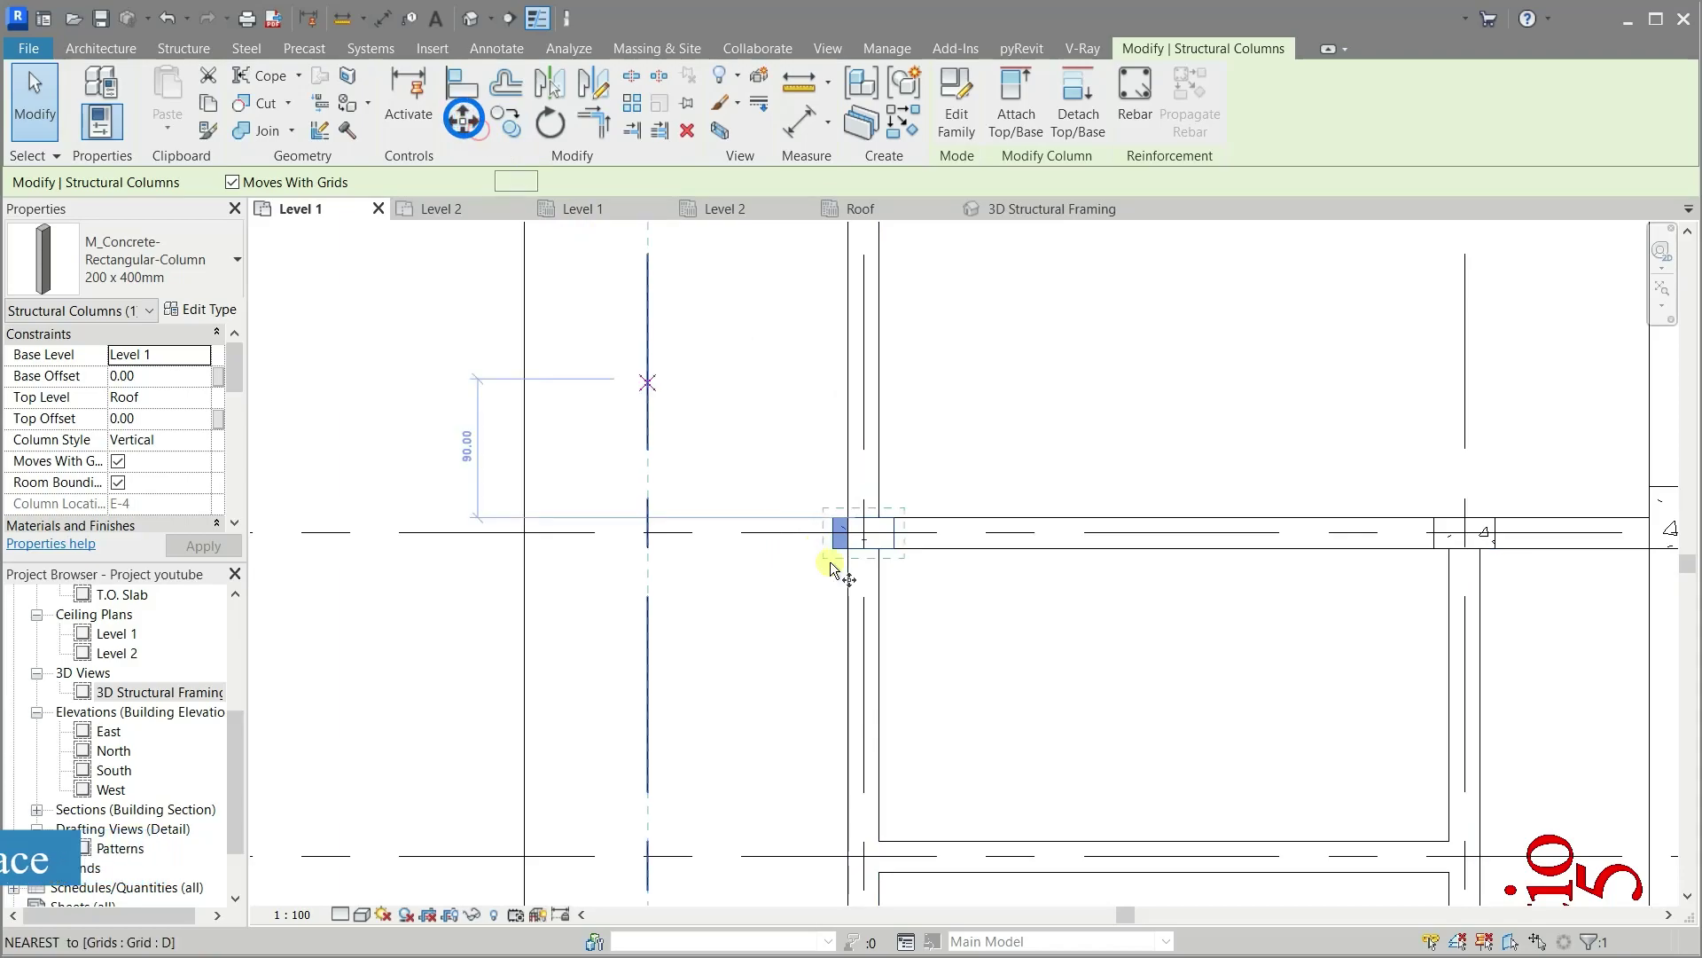
pyautogui.scroll(3, 825, 558)
pyautogui.scroll(1, 839, 542)
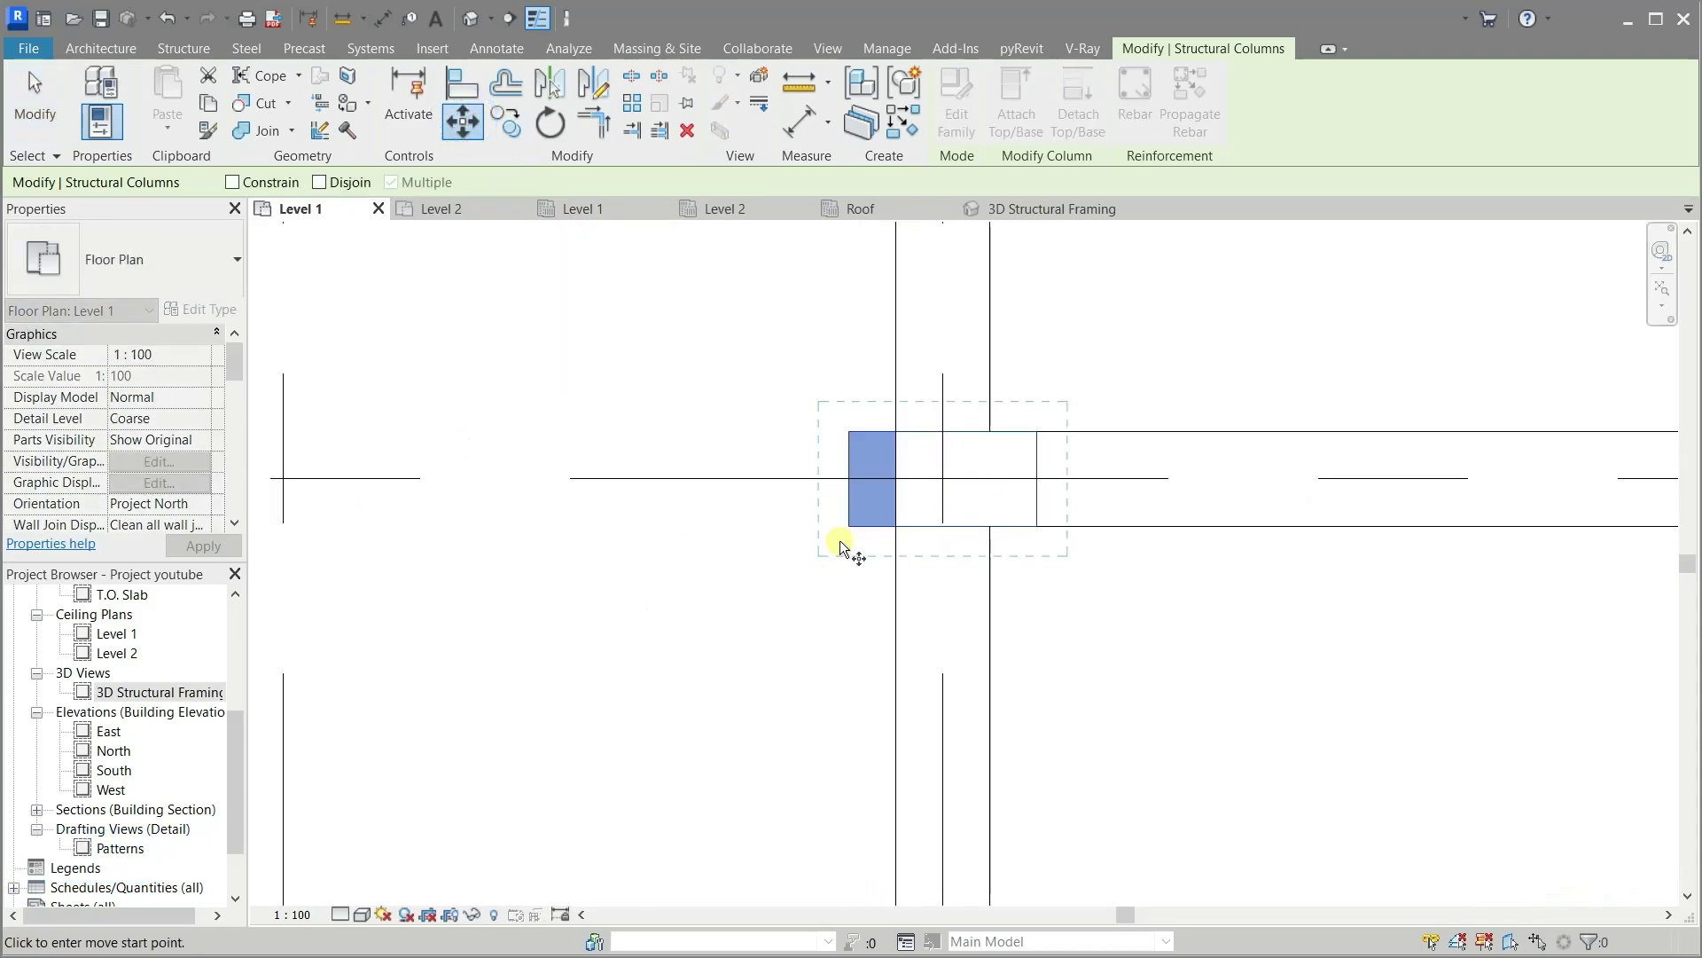
pyautogui.click(847, 481)
pyautogui.click(896, 483)
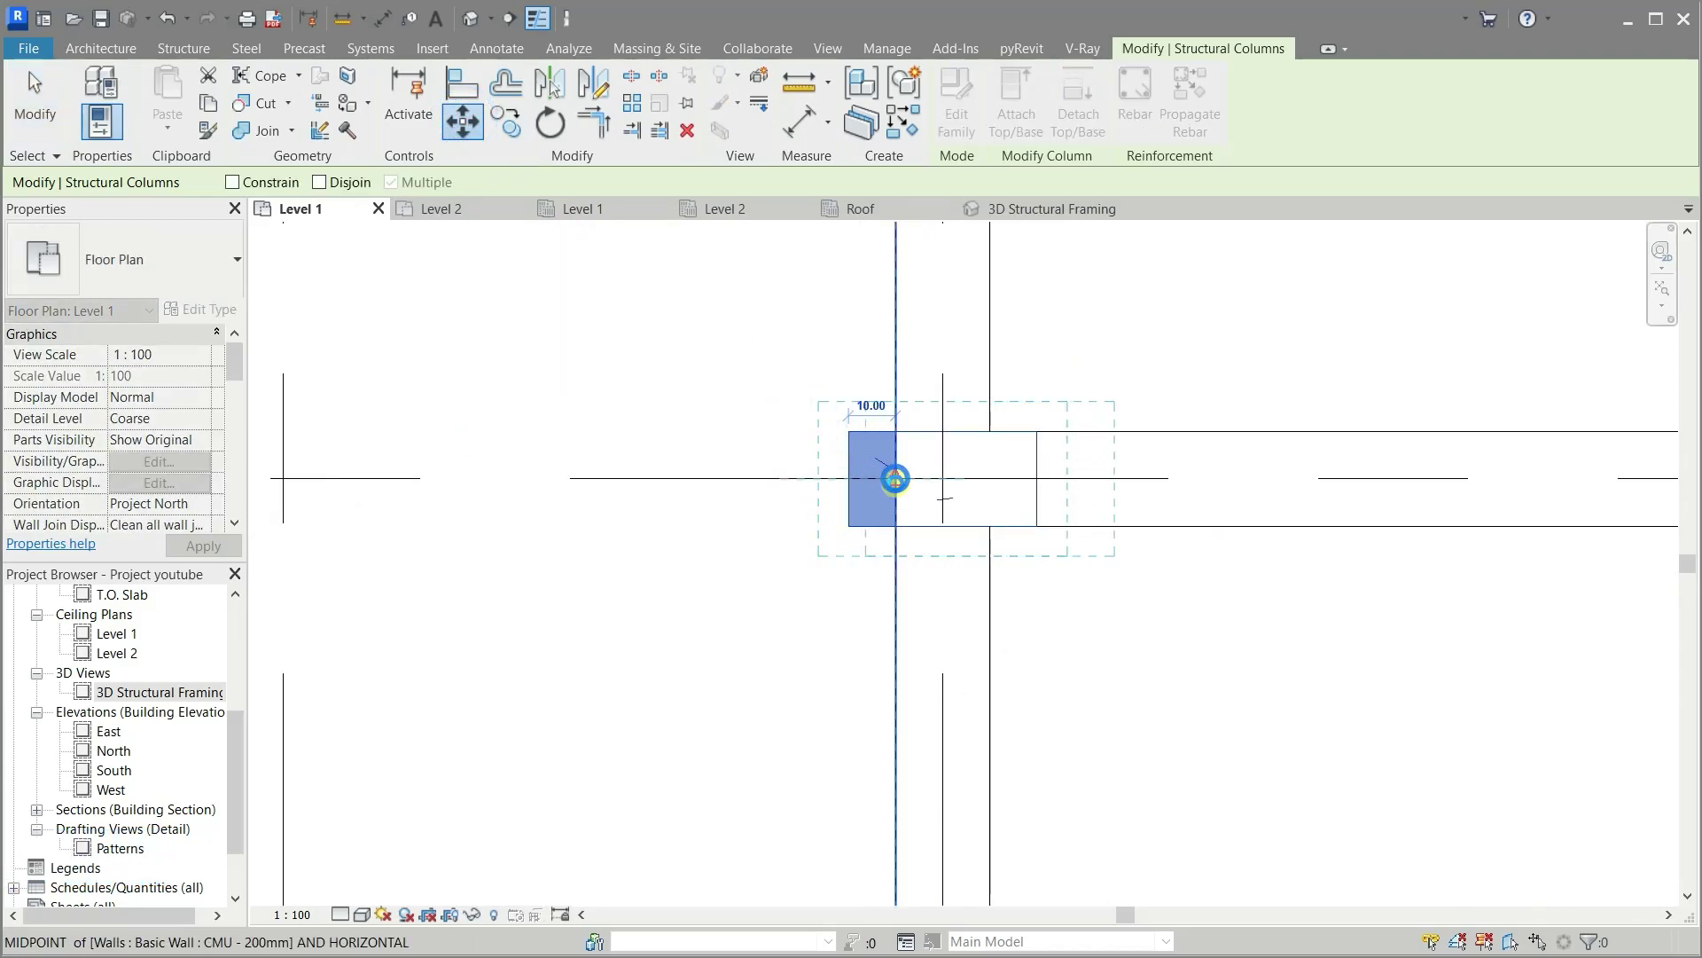
# Rotate the B-4 column 180° to lie horizontally and snap its corner to the wall intersection
pyautogui.scroll(-2, 1144, 636)
pyautogui.scroll(-1, 1256, 639)
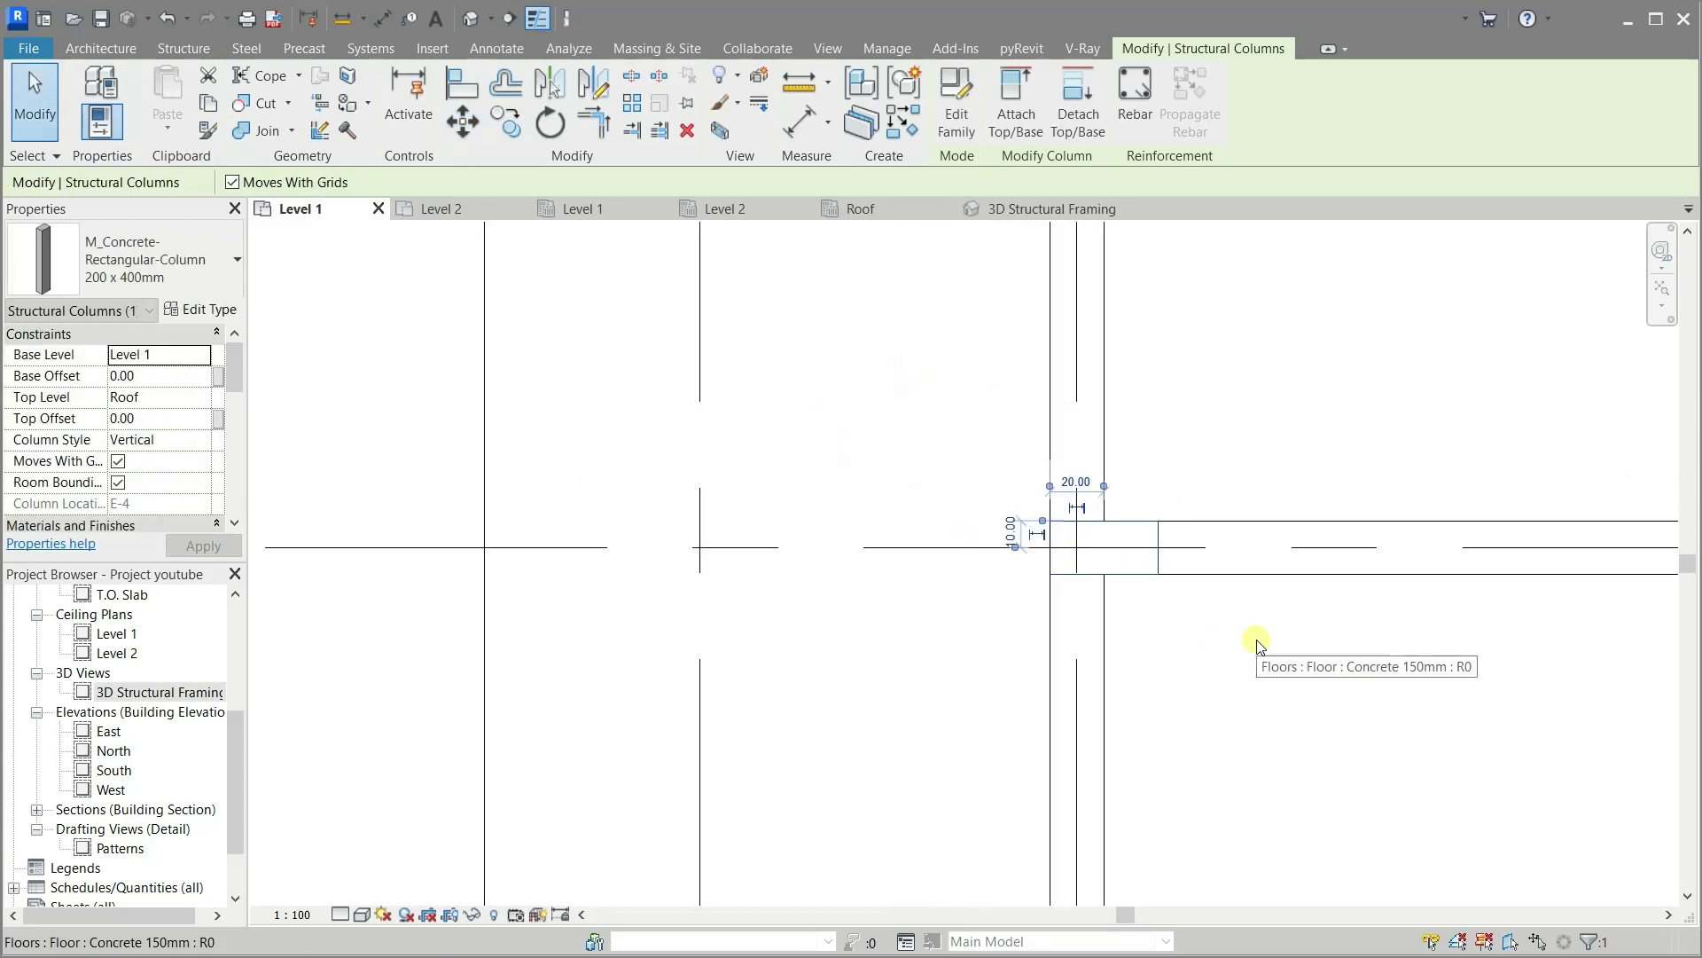
pyautogui.scroll(-1, 1259, 645)
pyautogui.scroll(-2, 1259, 645)
pyautogui.scroll(2, 575, 667)
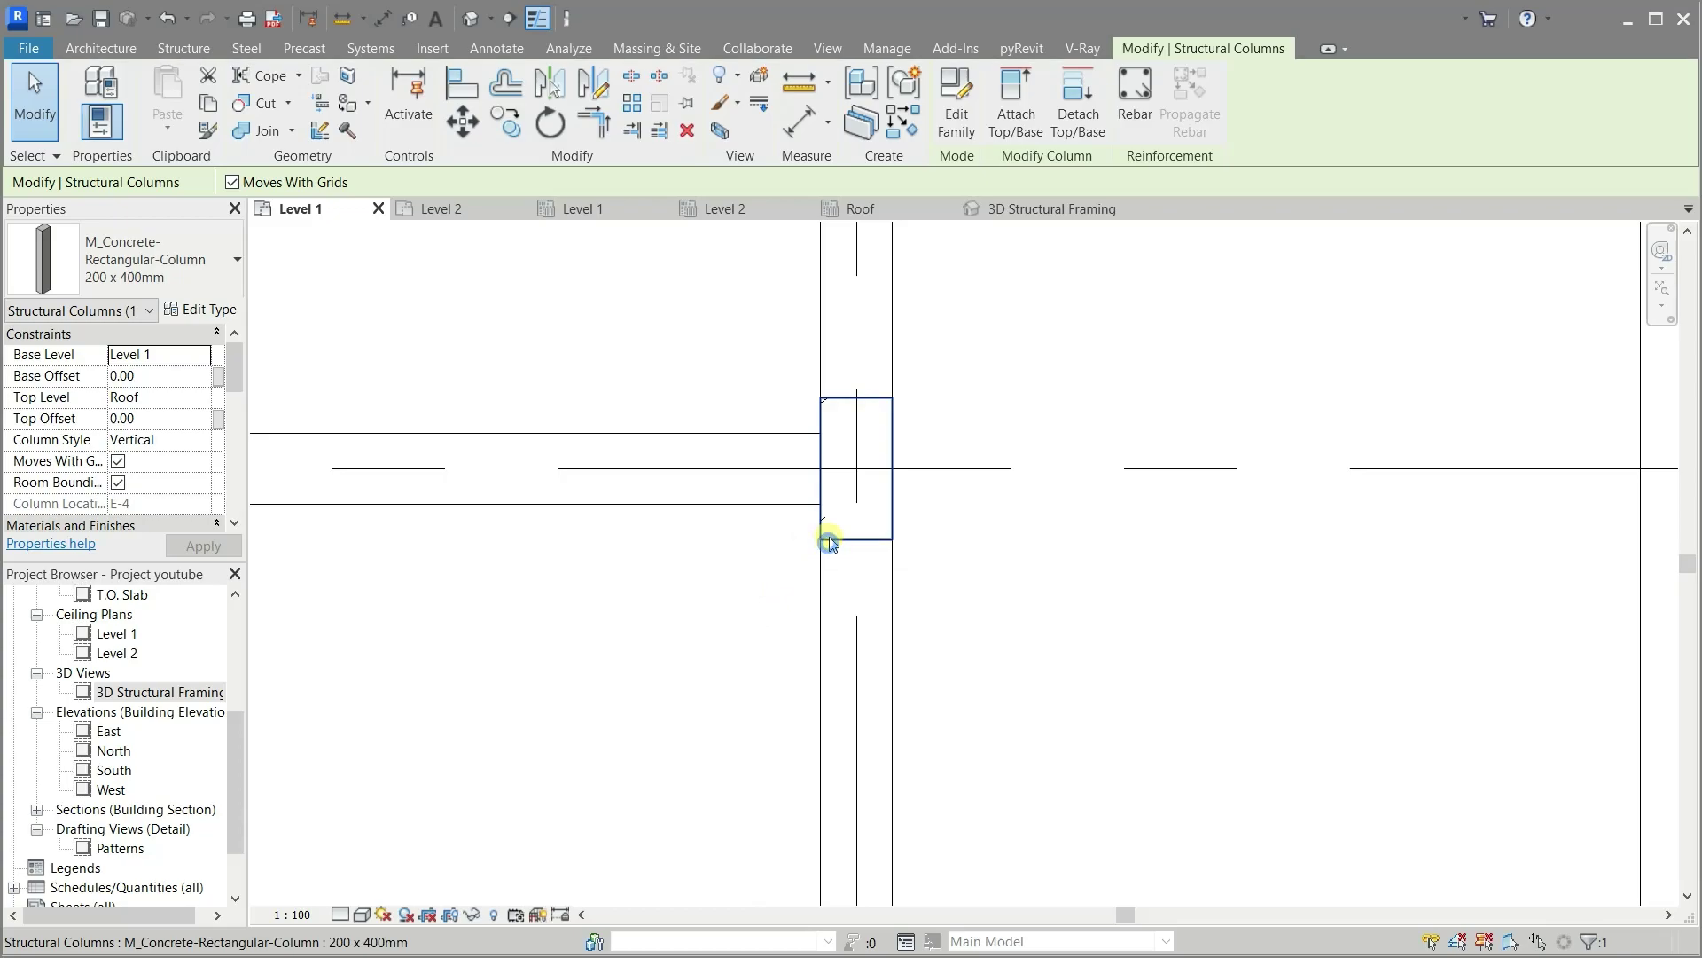
pyautogui.click(829, 541)
pyautogui.press('space')
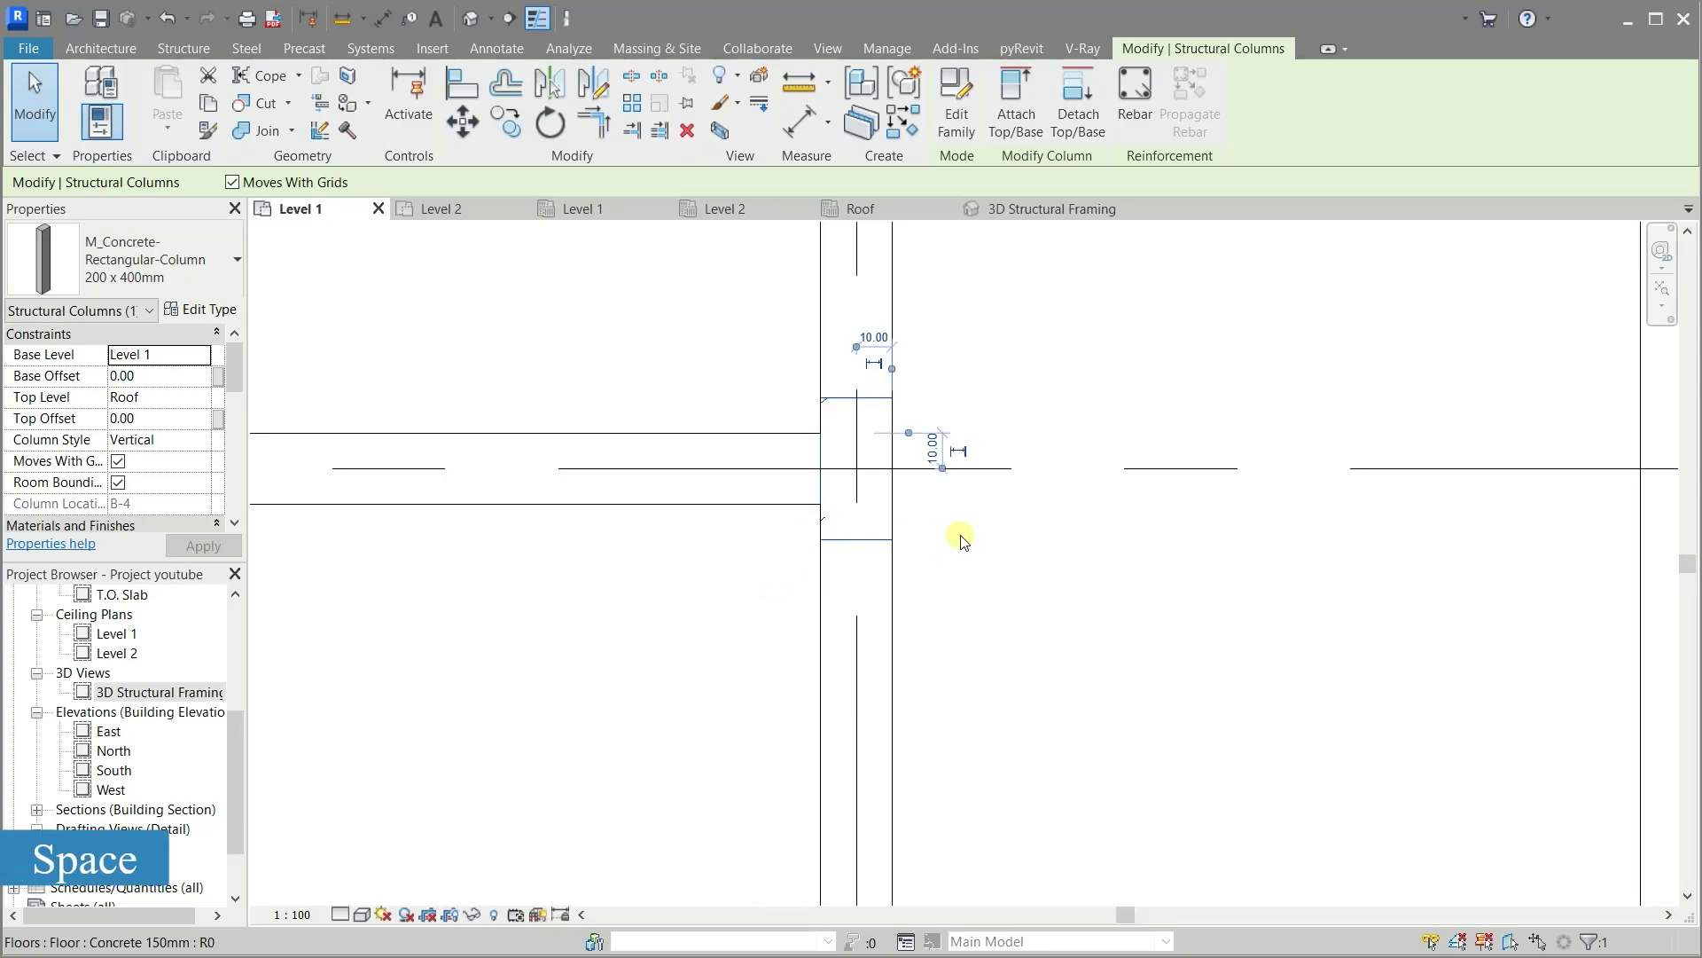
pyautogui.press('space')
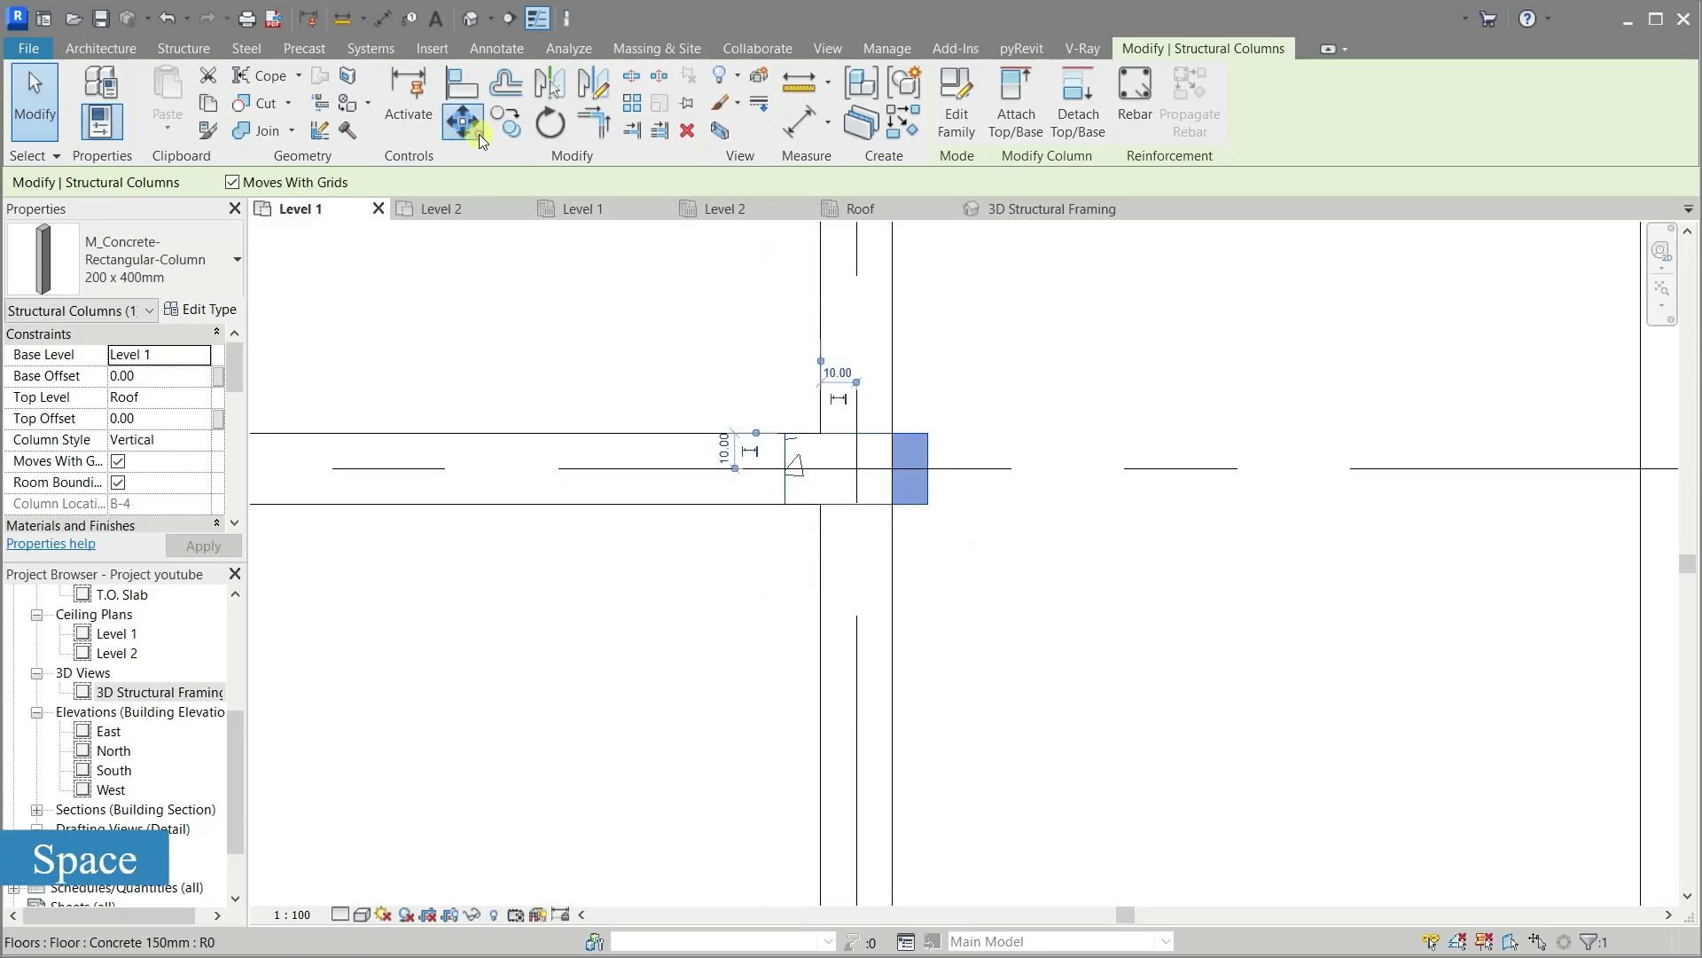
pyautogui.click(479, 135)
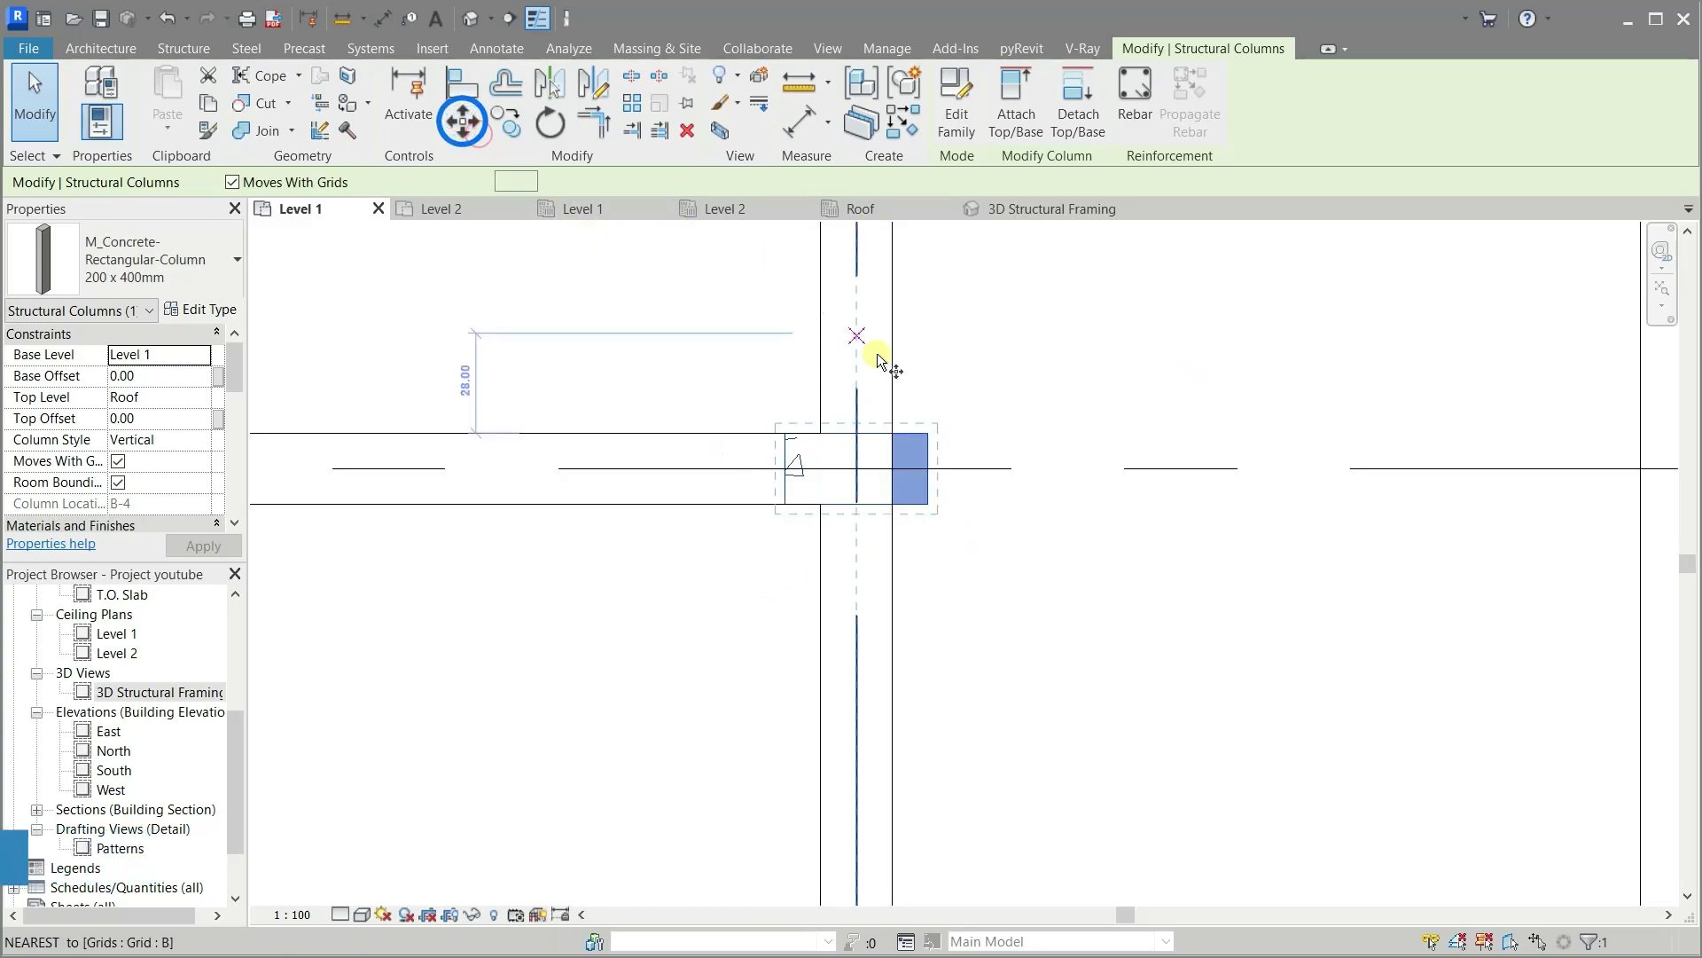
pyautogui.click(927, 430)
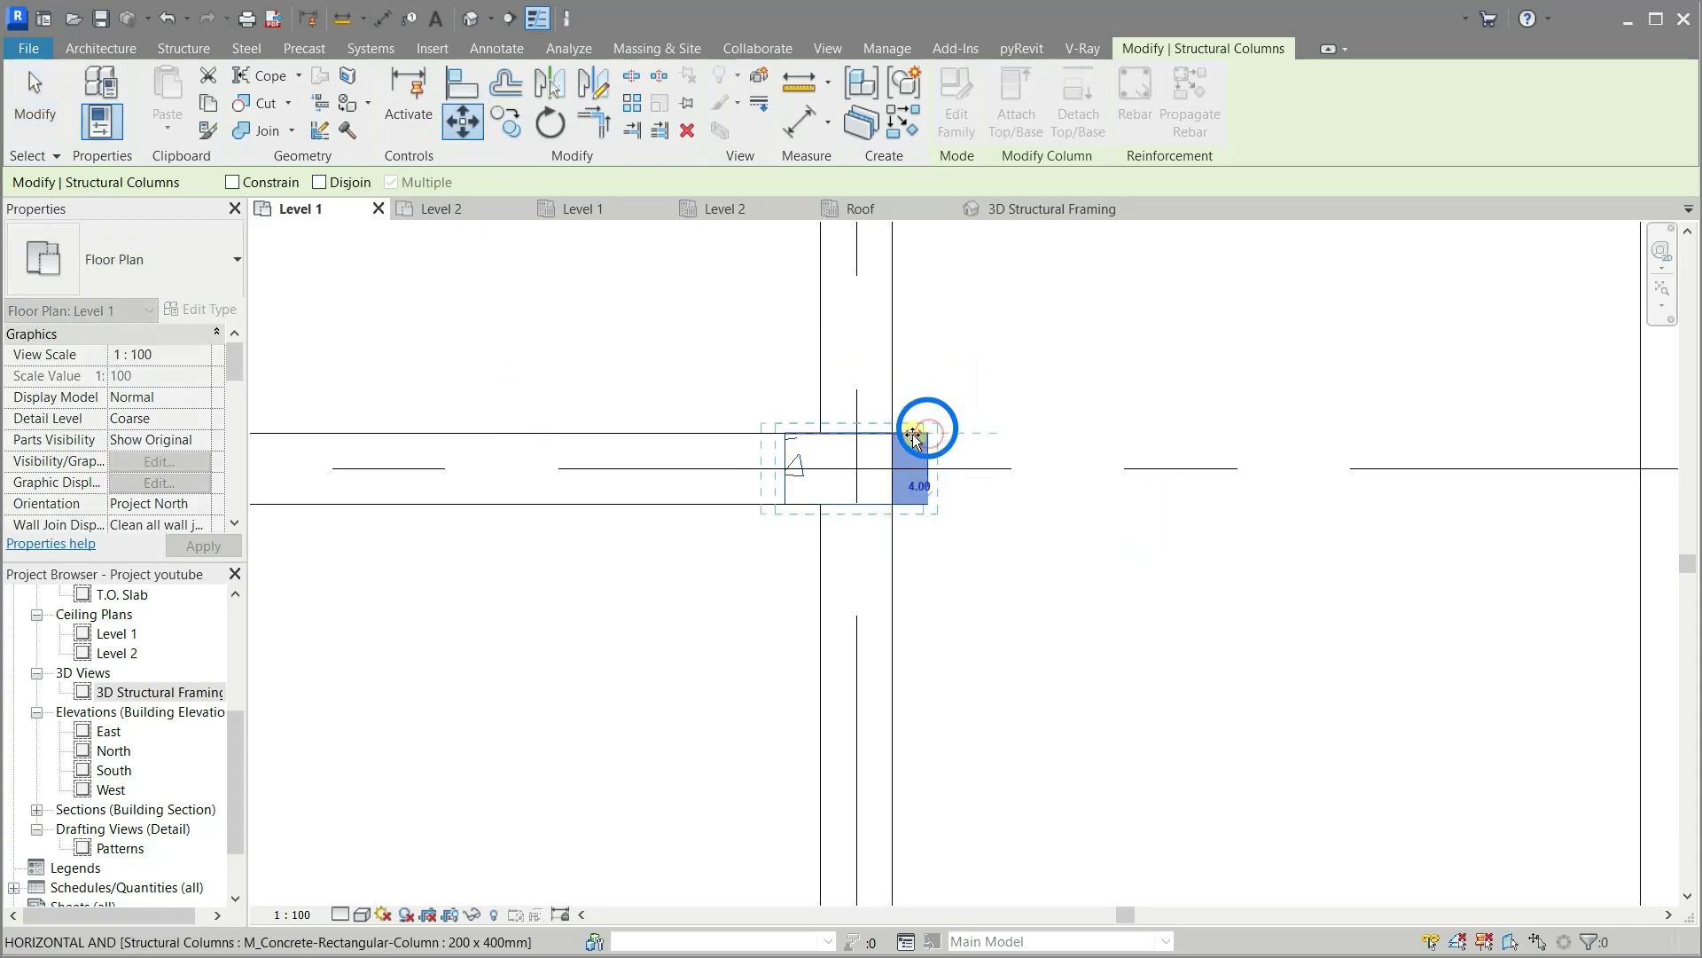
pyautogui.click(970, 541)
# Rotate the A-4 column 90°, move it flush into the wall corner, and deselect
pyautogui.scroll(-2, 1090, 551)
pyautogui.scroll(-2, 1097, 551)
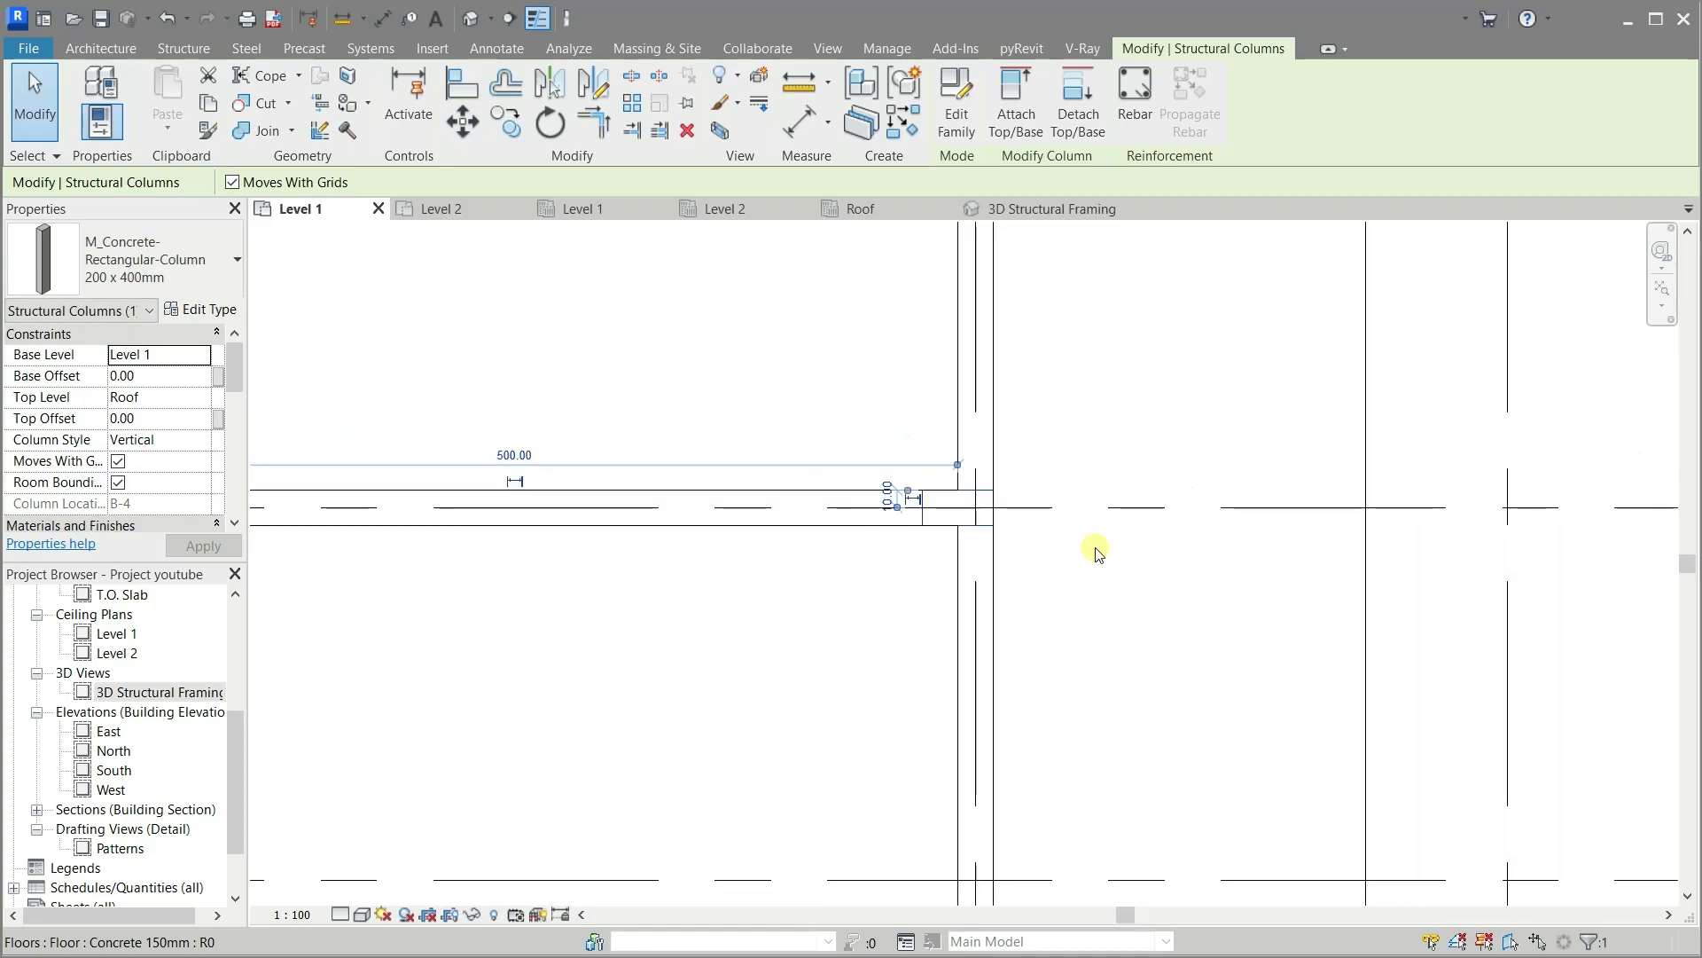
pyautogui.scroll(-1, 996, 559)
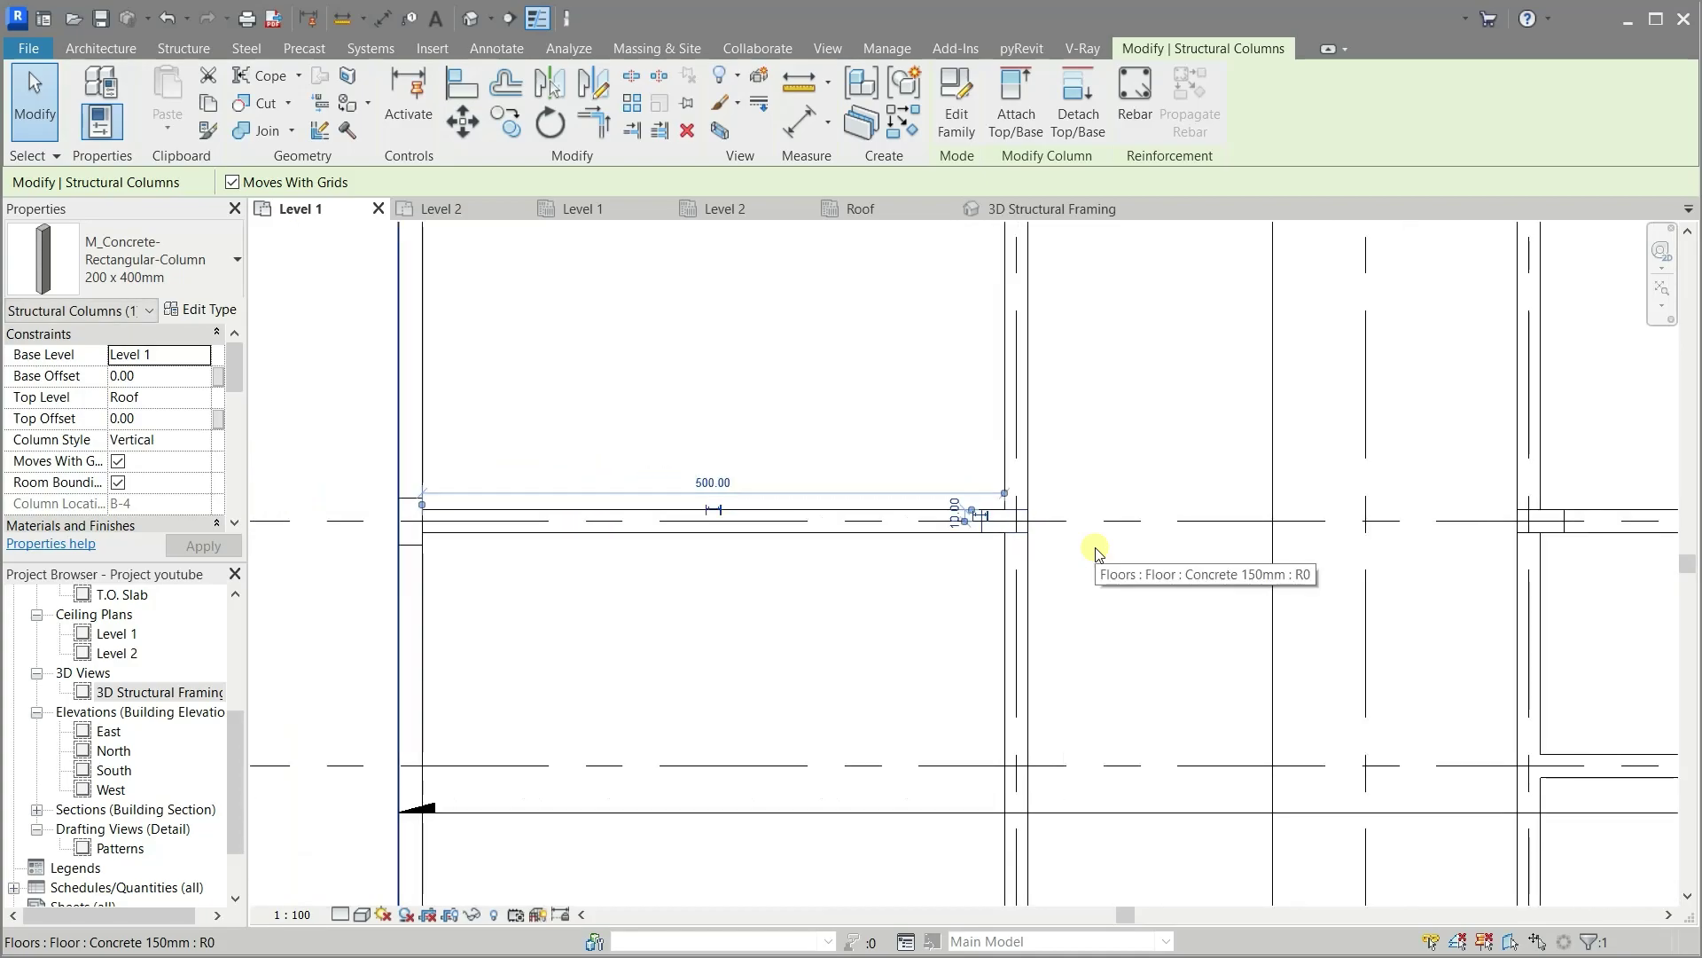
pyautogui.scroll(1, 471, 528)
pyautogui.scroll(1, 346, 532)
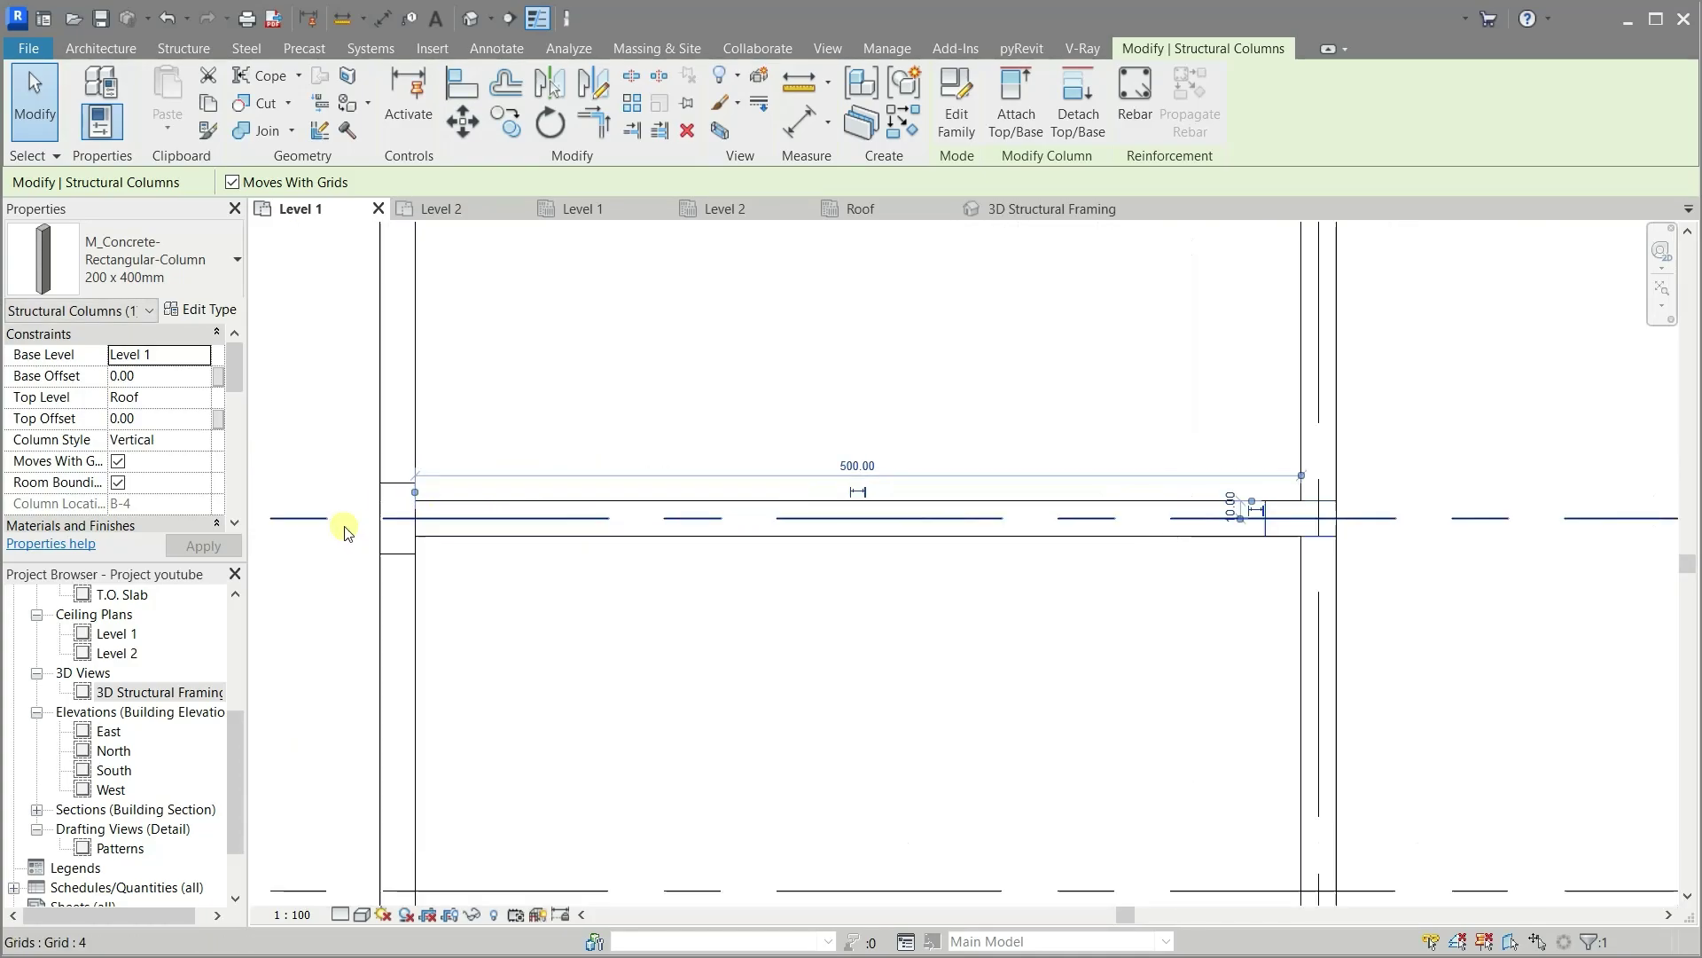
pyautogui.click(389, 493)
pyautogui.press('space')
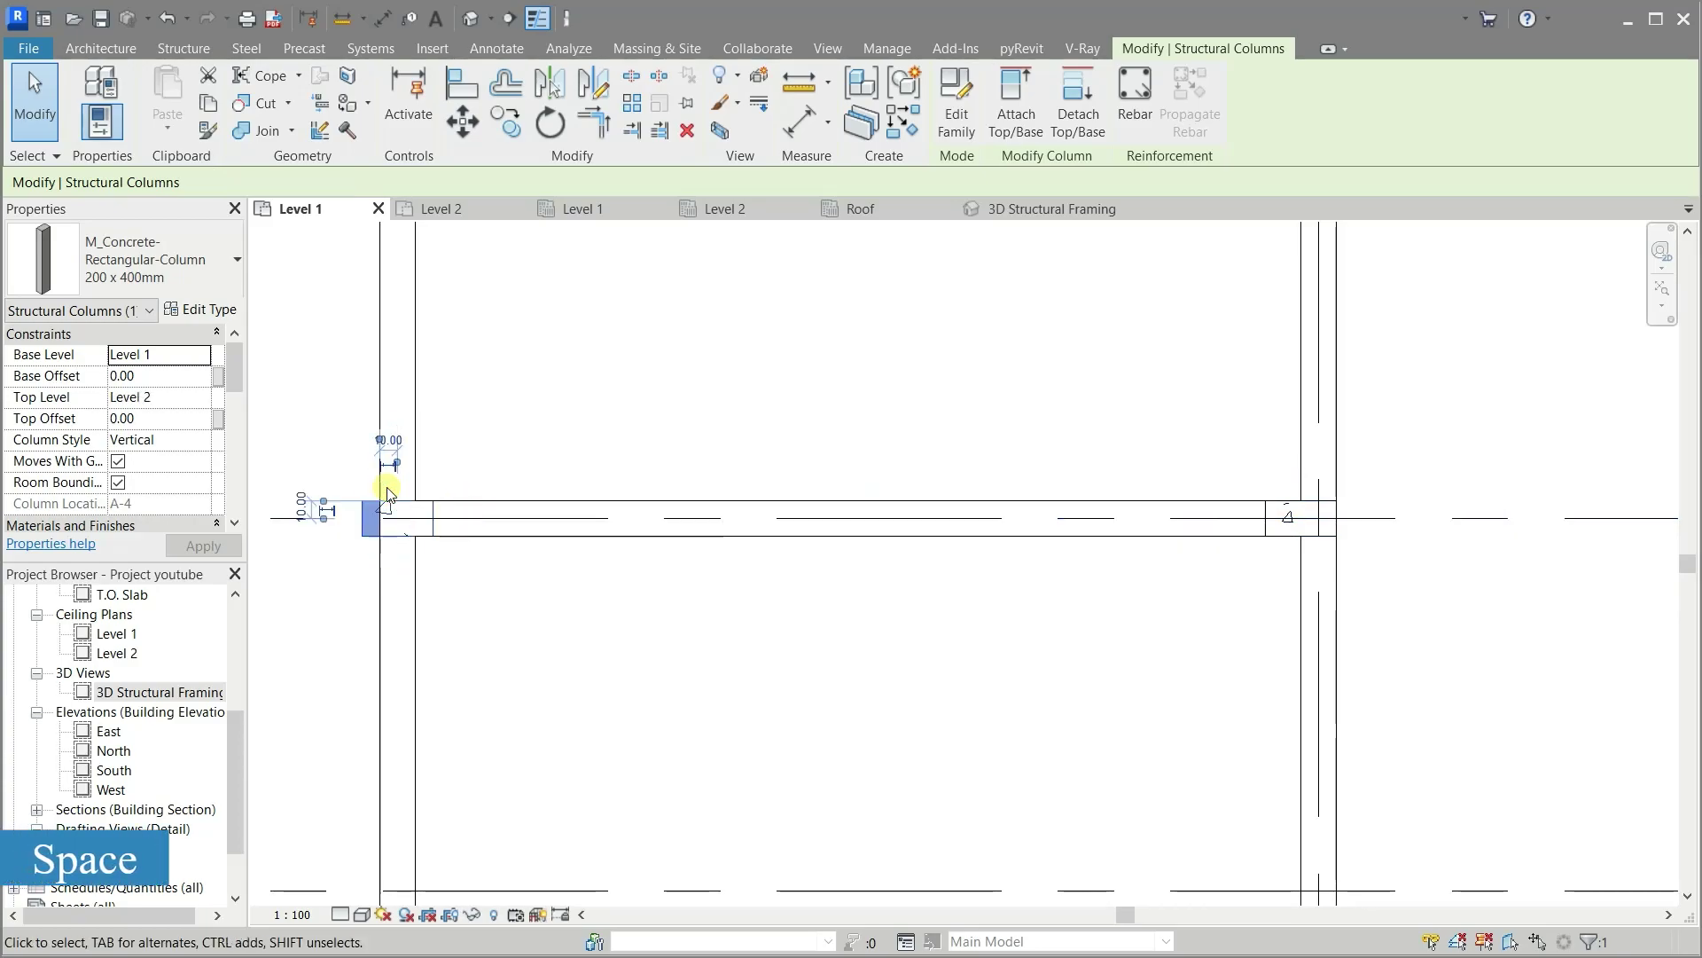
pyautogui.scroll(2, 388, 493)
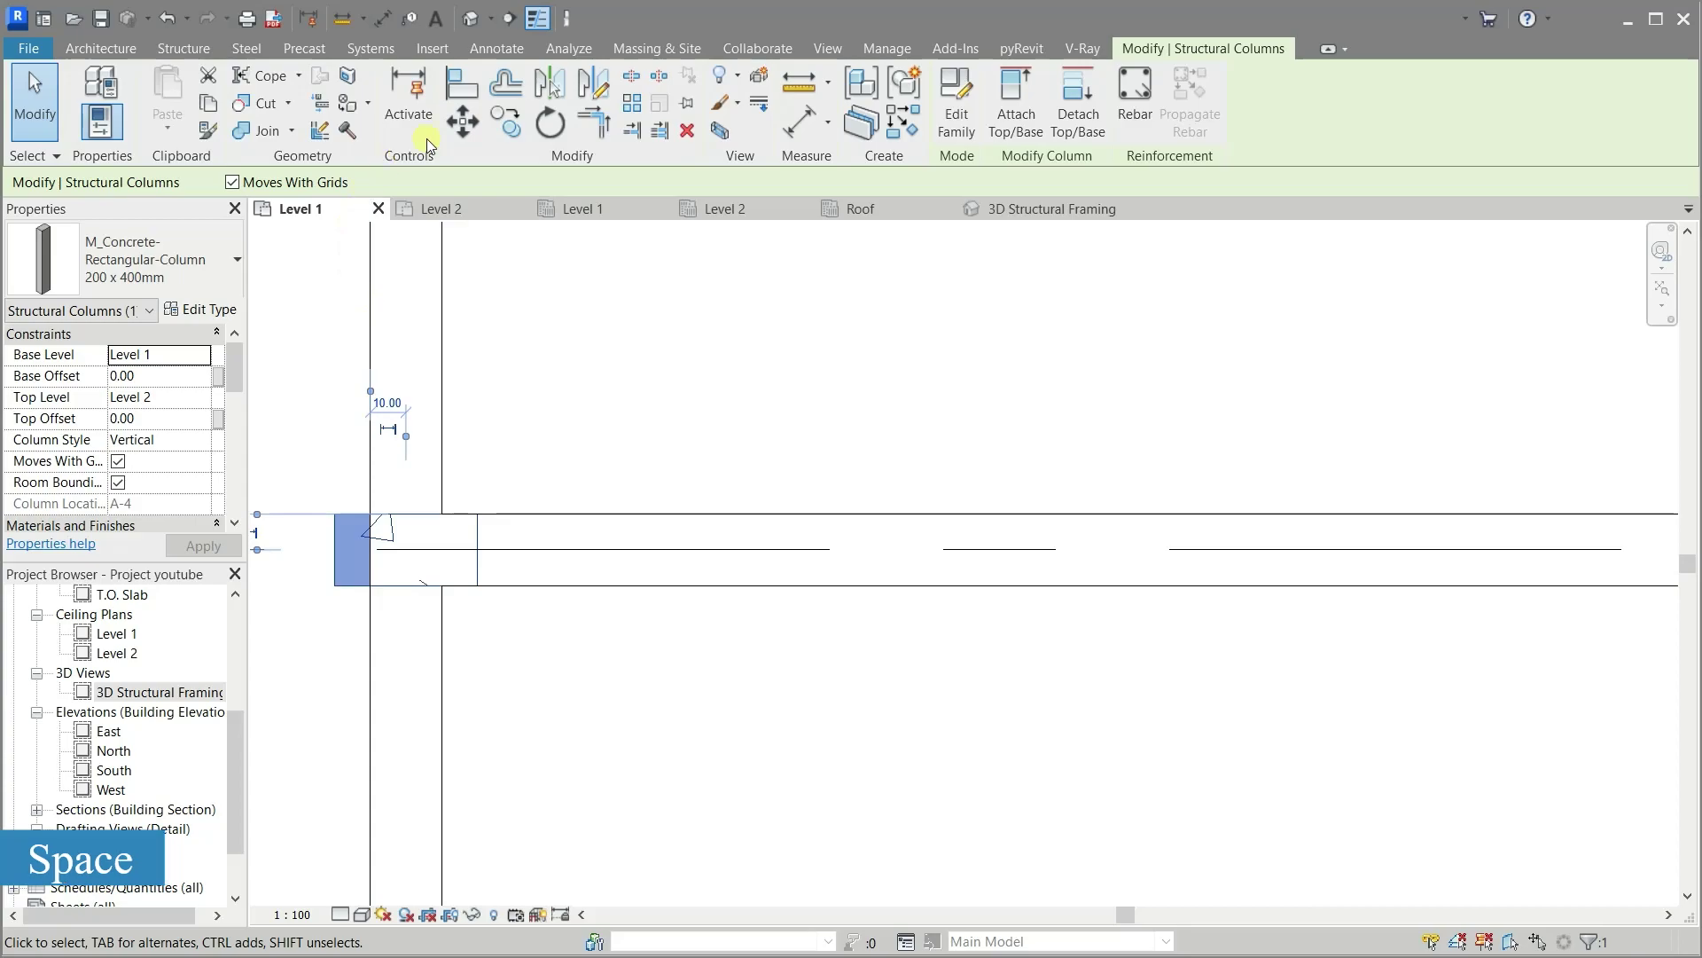
pyautogui.click(455, 123)
pyautogui.click(337, 516)
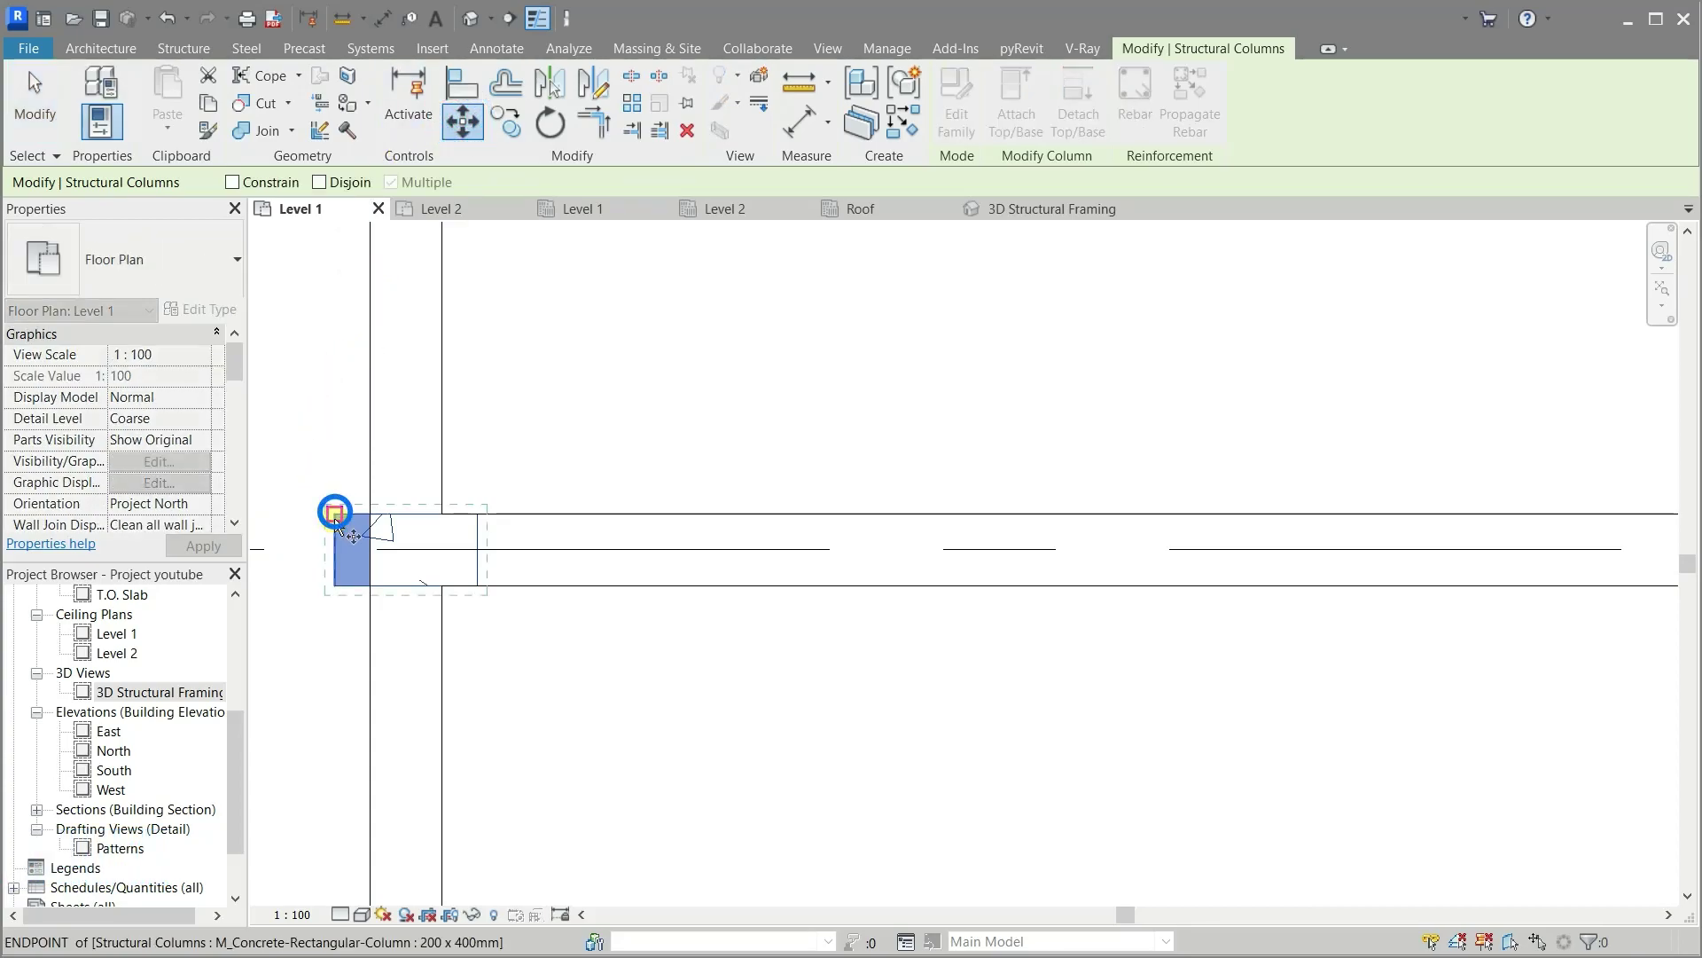
pyautogui.click(370, 515)
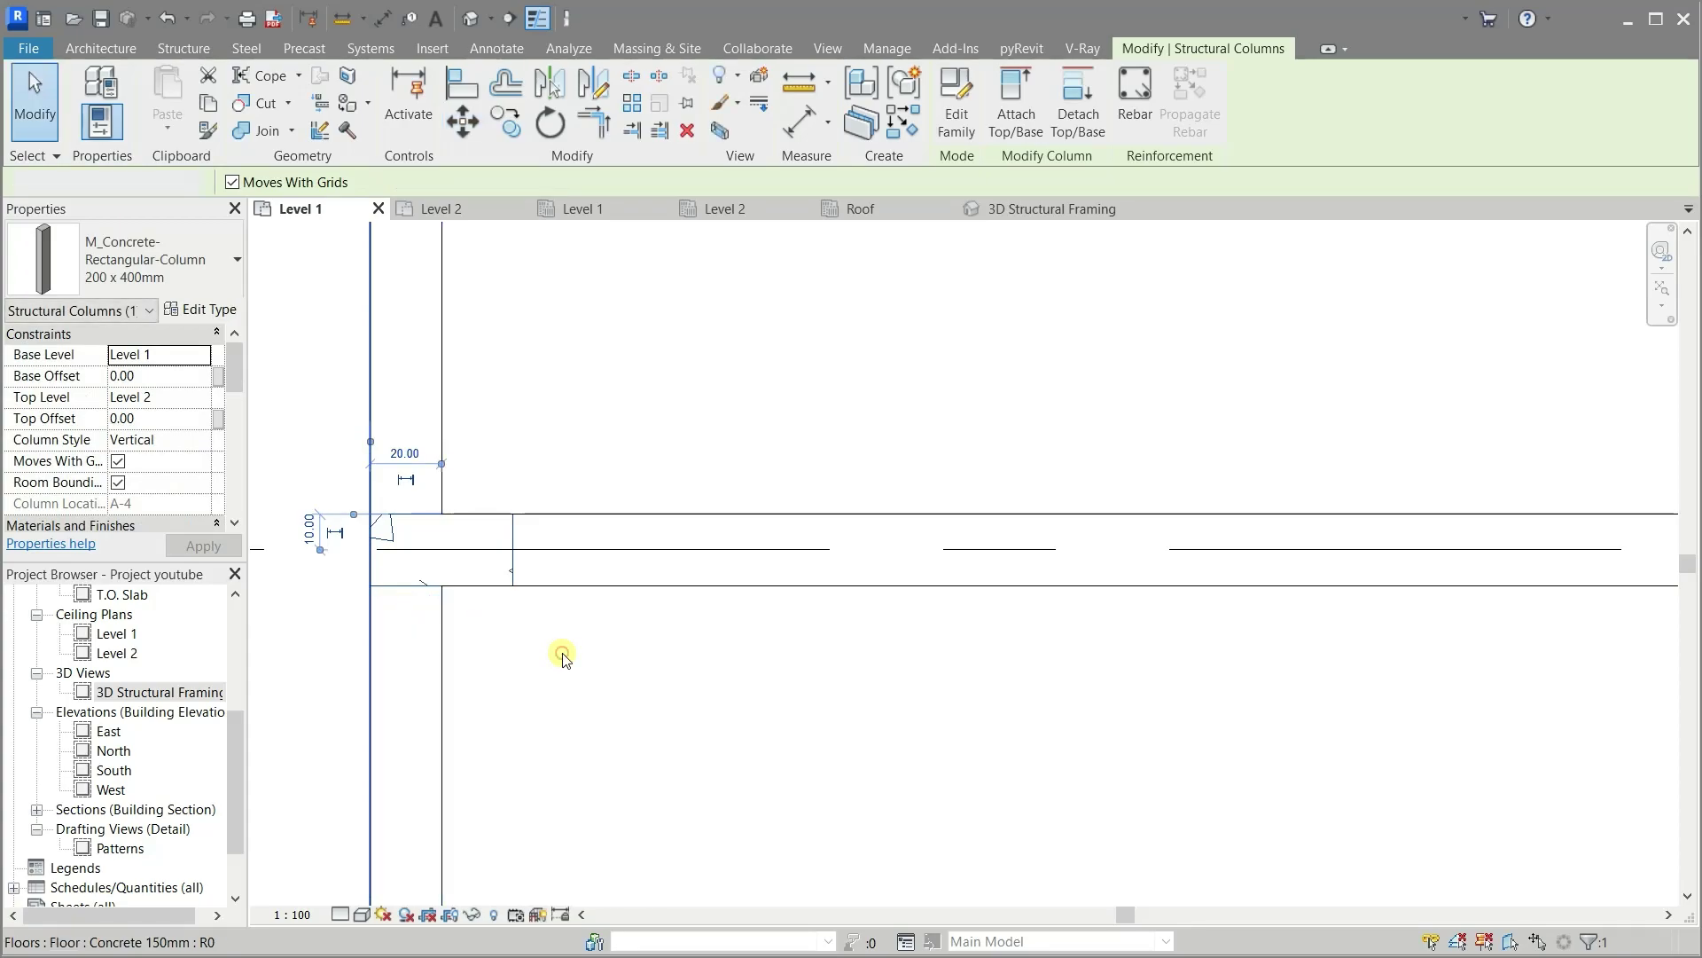
pyautogui.click(564, 656)
pyautogui.click(311, 501)
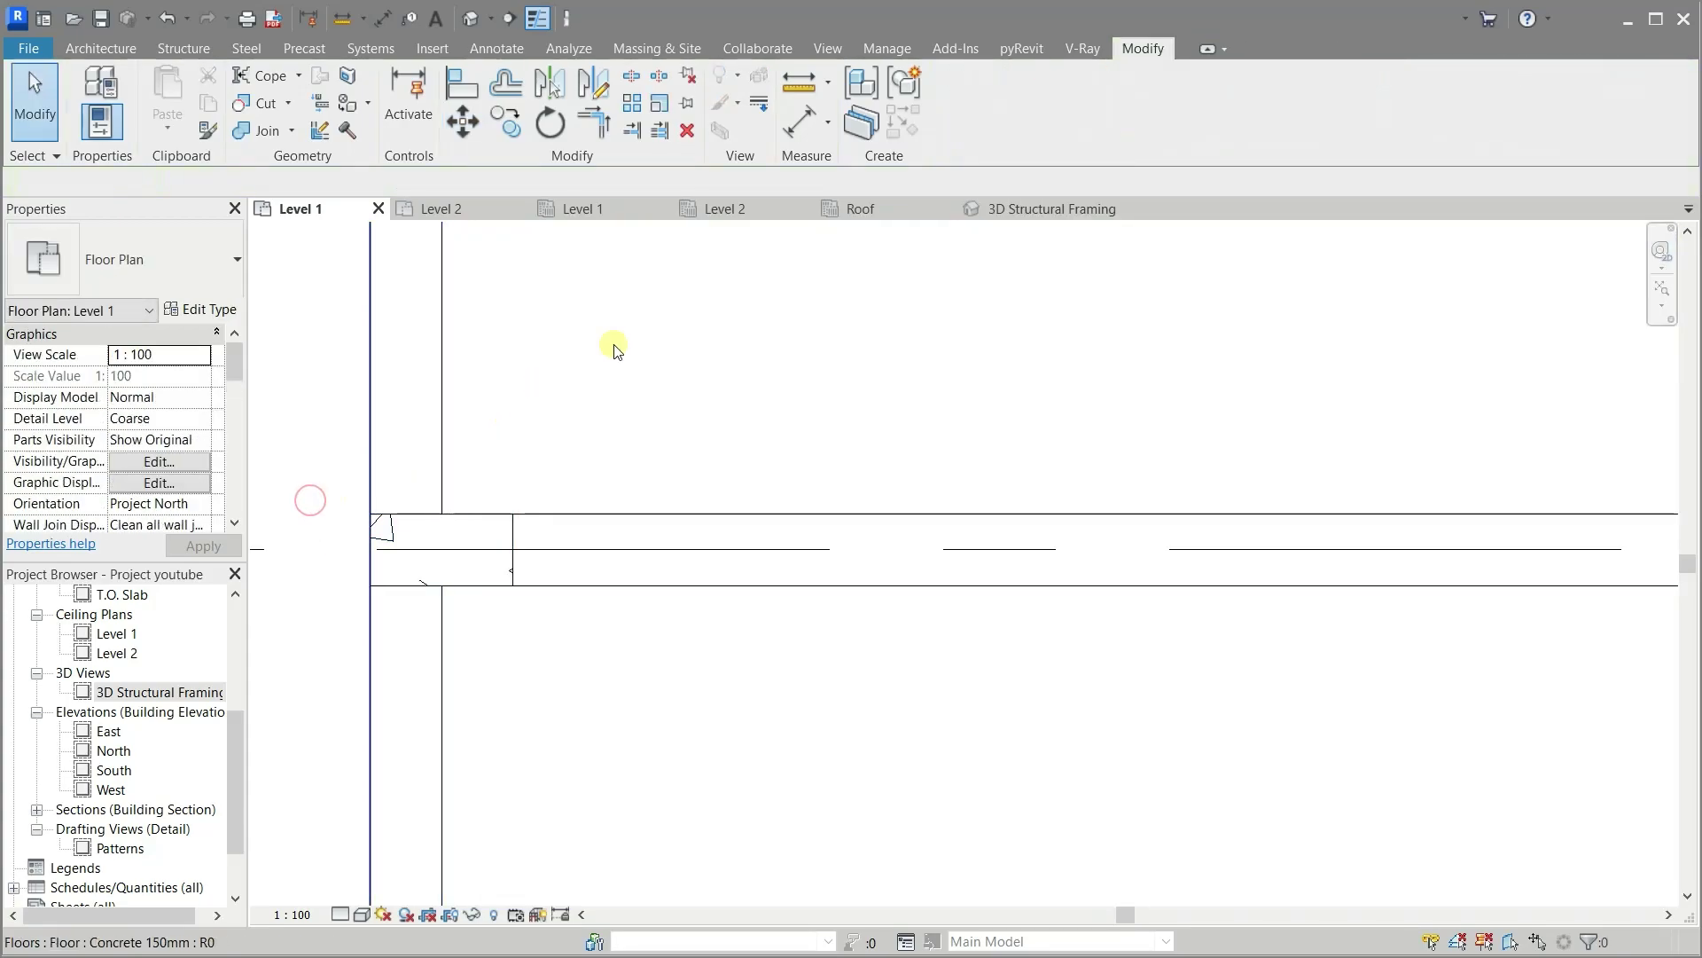
# Pan across the Level 2 structural plan's beams and select the beam along the lower wall
pyautogui.click(1016, 216)
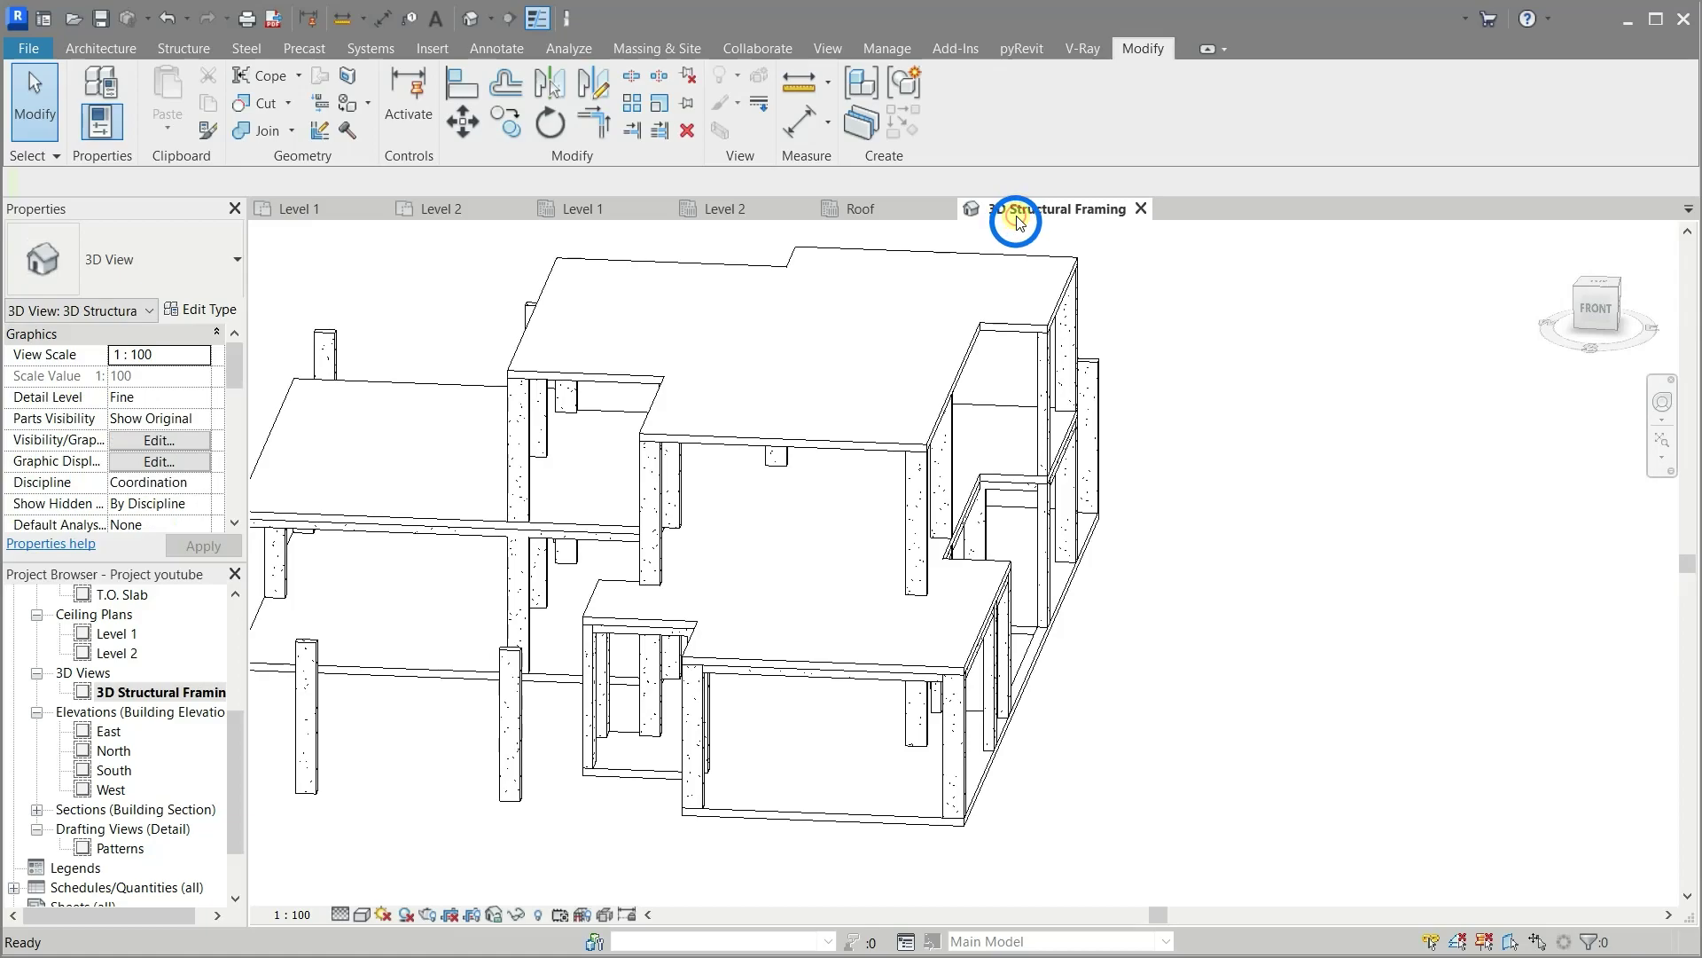
pyautogui.click(716, 210)
pyautogui.scroll(-2, 1322, 608)
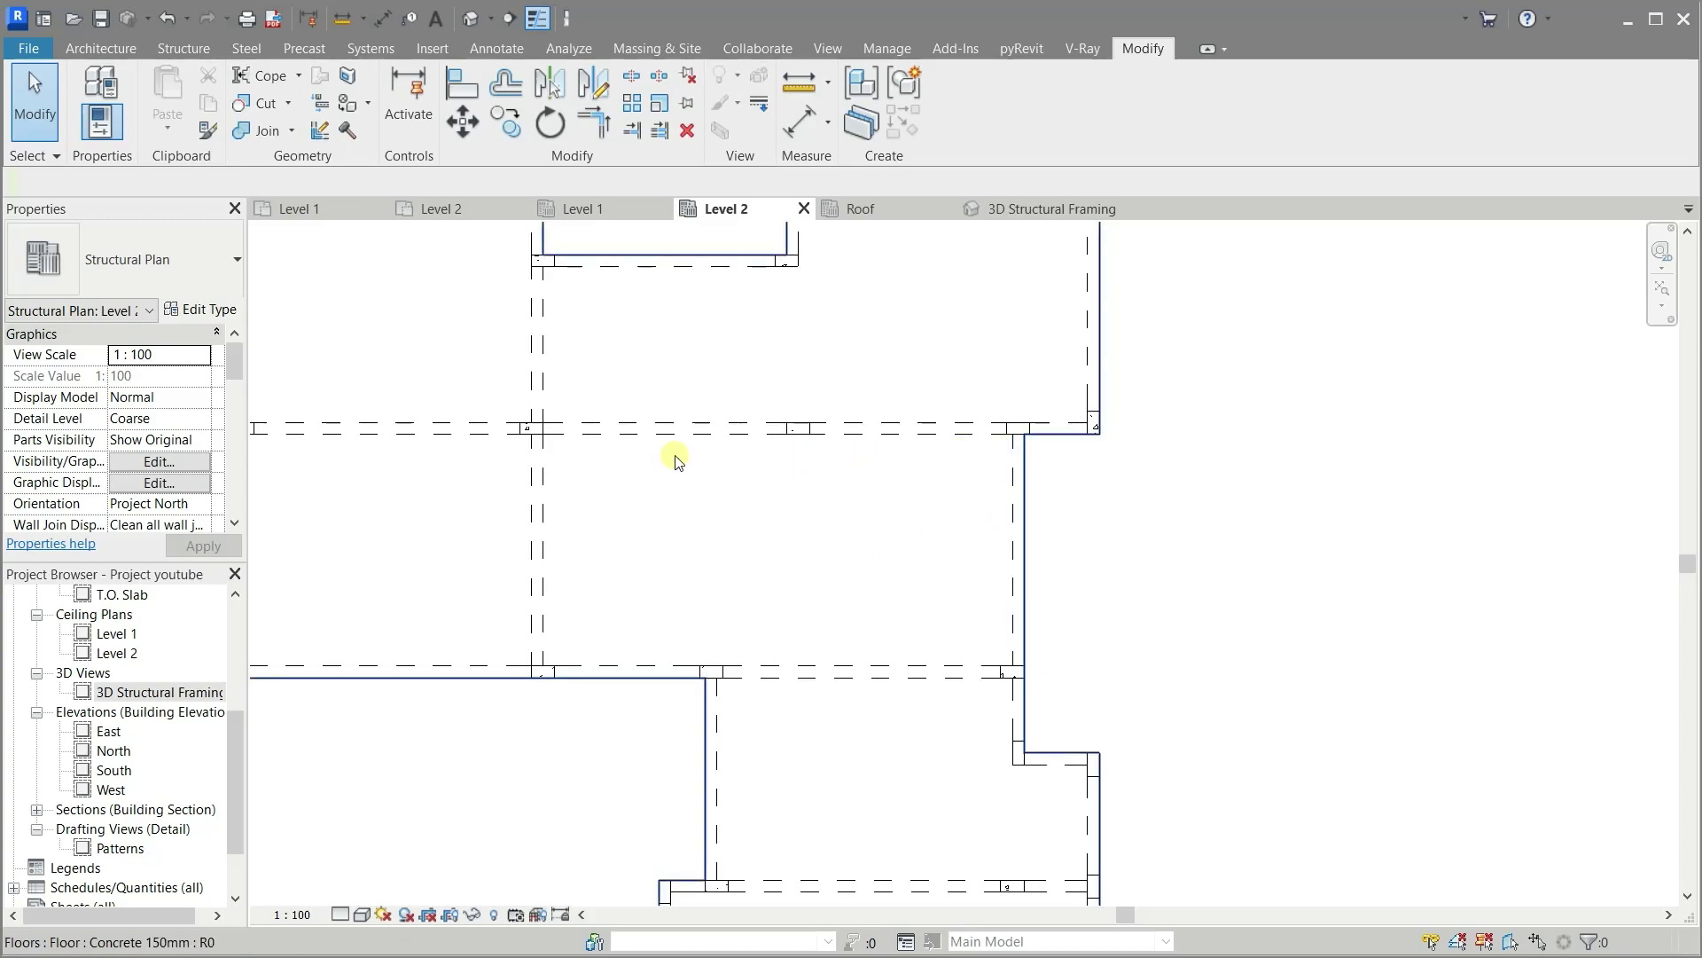
pyautogui.moveTo(401, 519); pyautogui.dragTo(670, 543, button='middle')
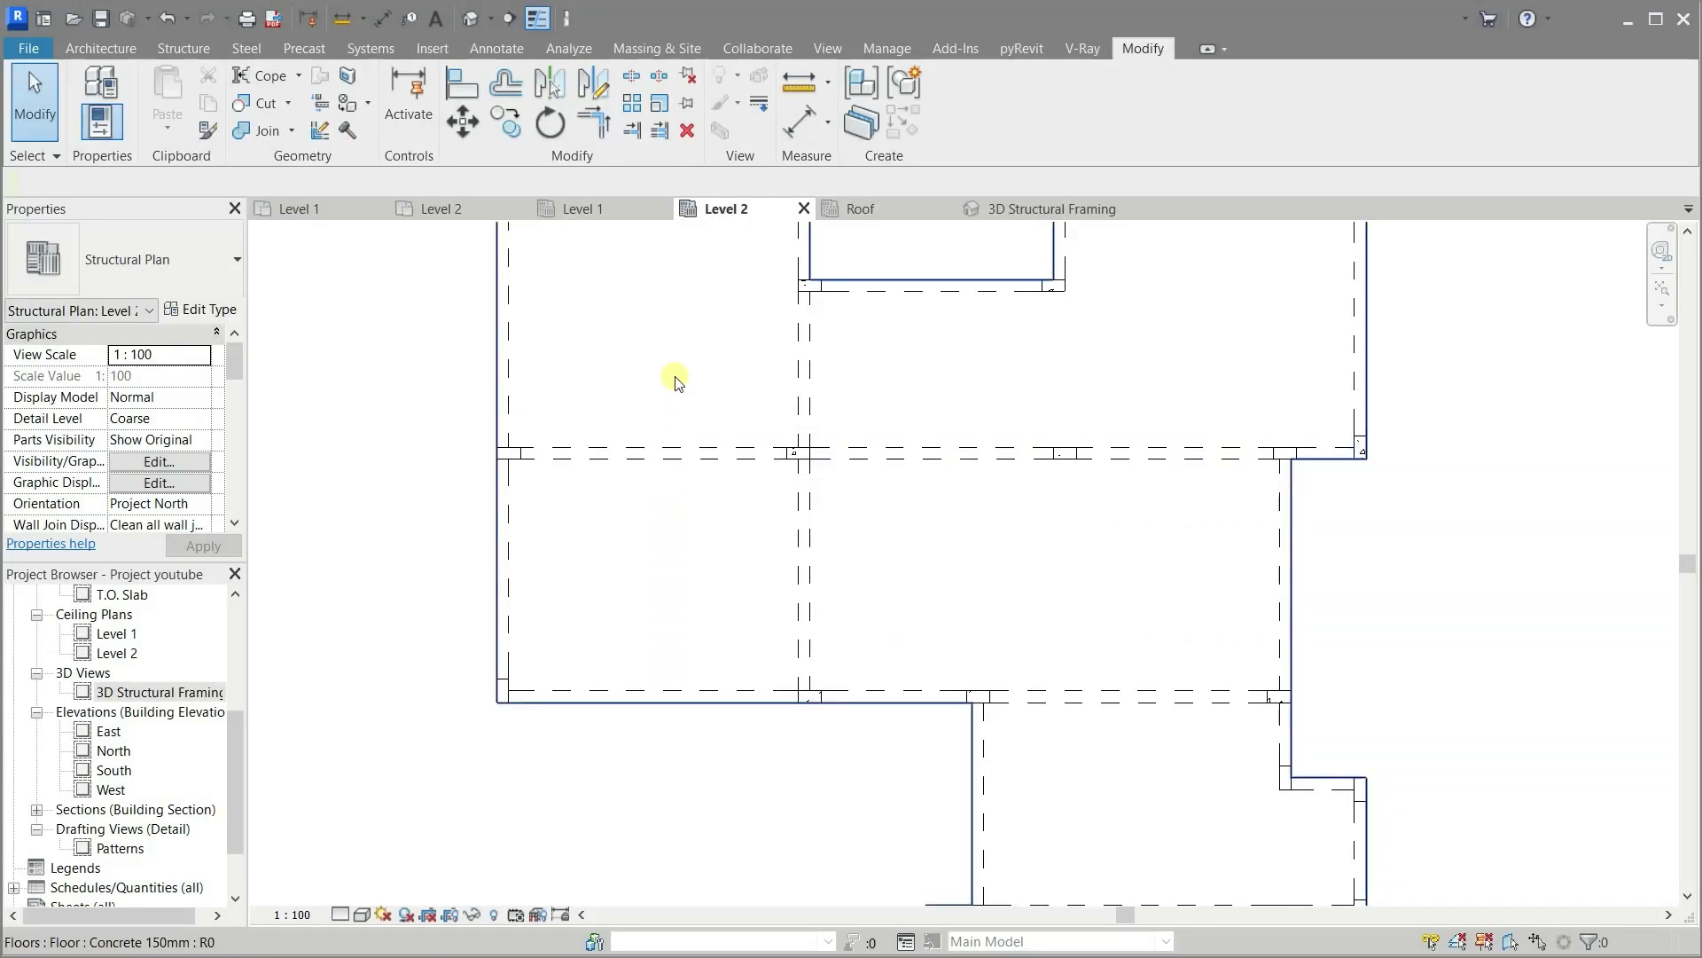
pyautogui.moveTo(673, 376); pyautogui.dragTo(670, 569, button='middle')
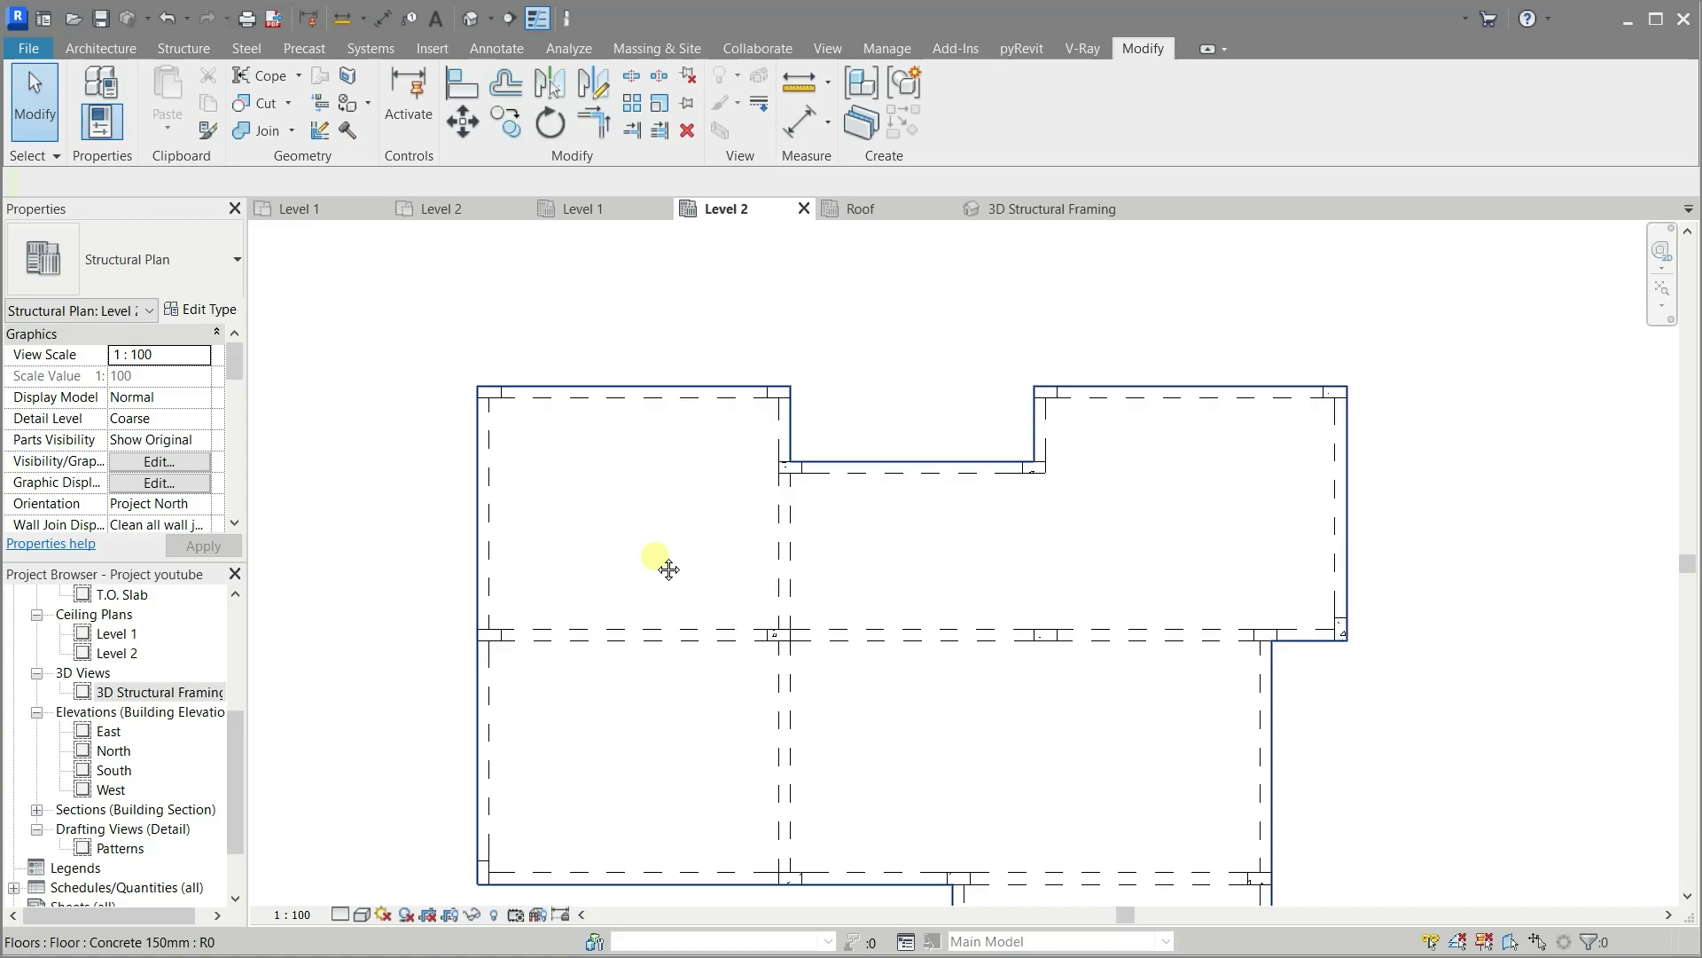
pyautogui.moveTo(1031, 748)
pyautogui.mouseDown(button='middle')
pyautogui.moveTo(928, 513)
pyautogui.moveTo(868, 553)
pyautogui.mouseUp(button='middle')
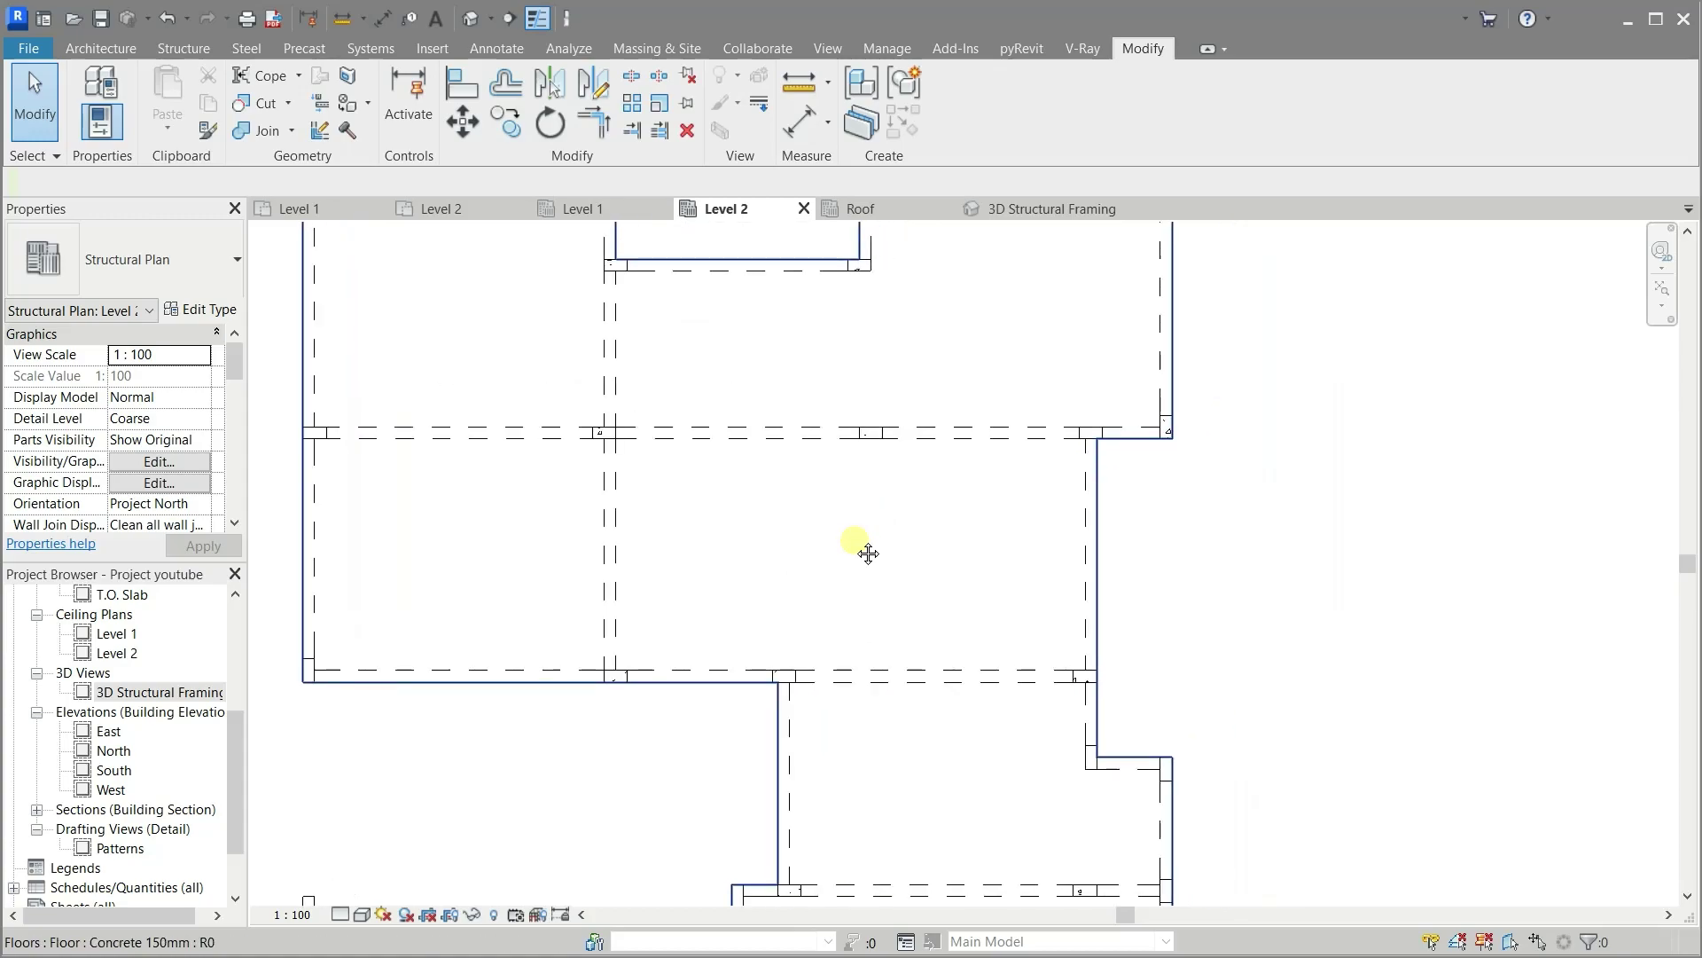
pyautogui.click(893, 677)
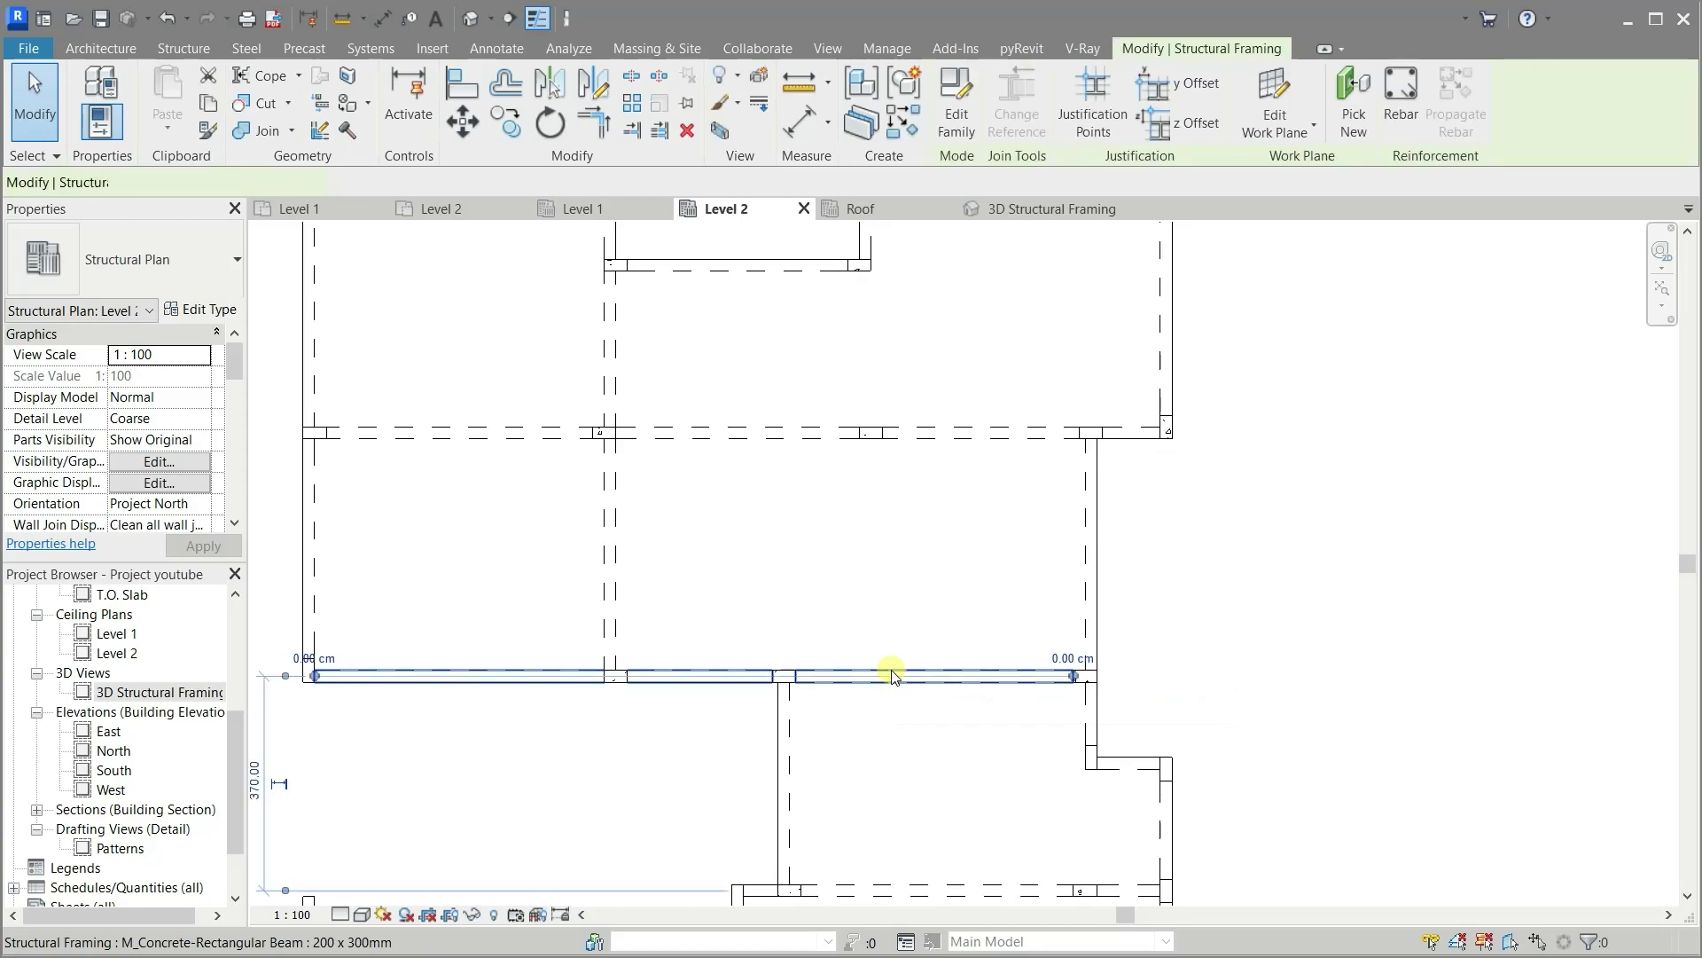
# On the Level 1 plan, select the concrete column near grid 6
pyautogui.click(309, 211)
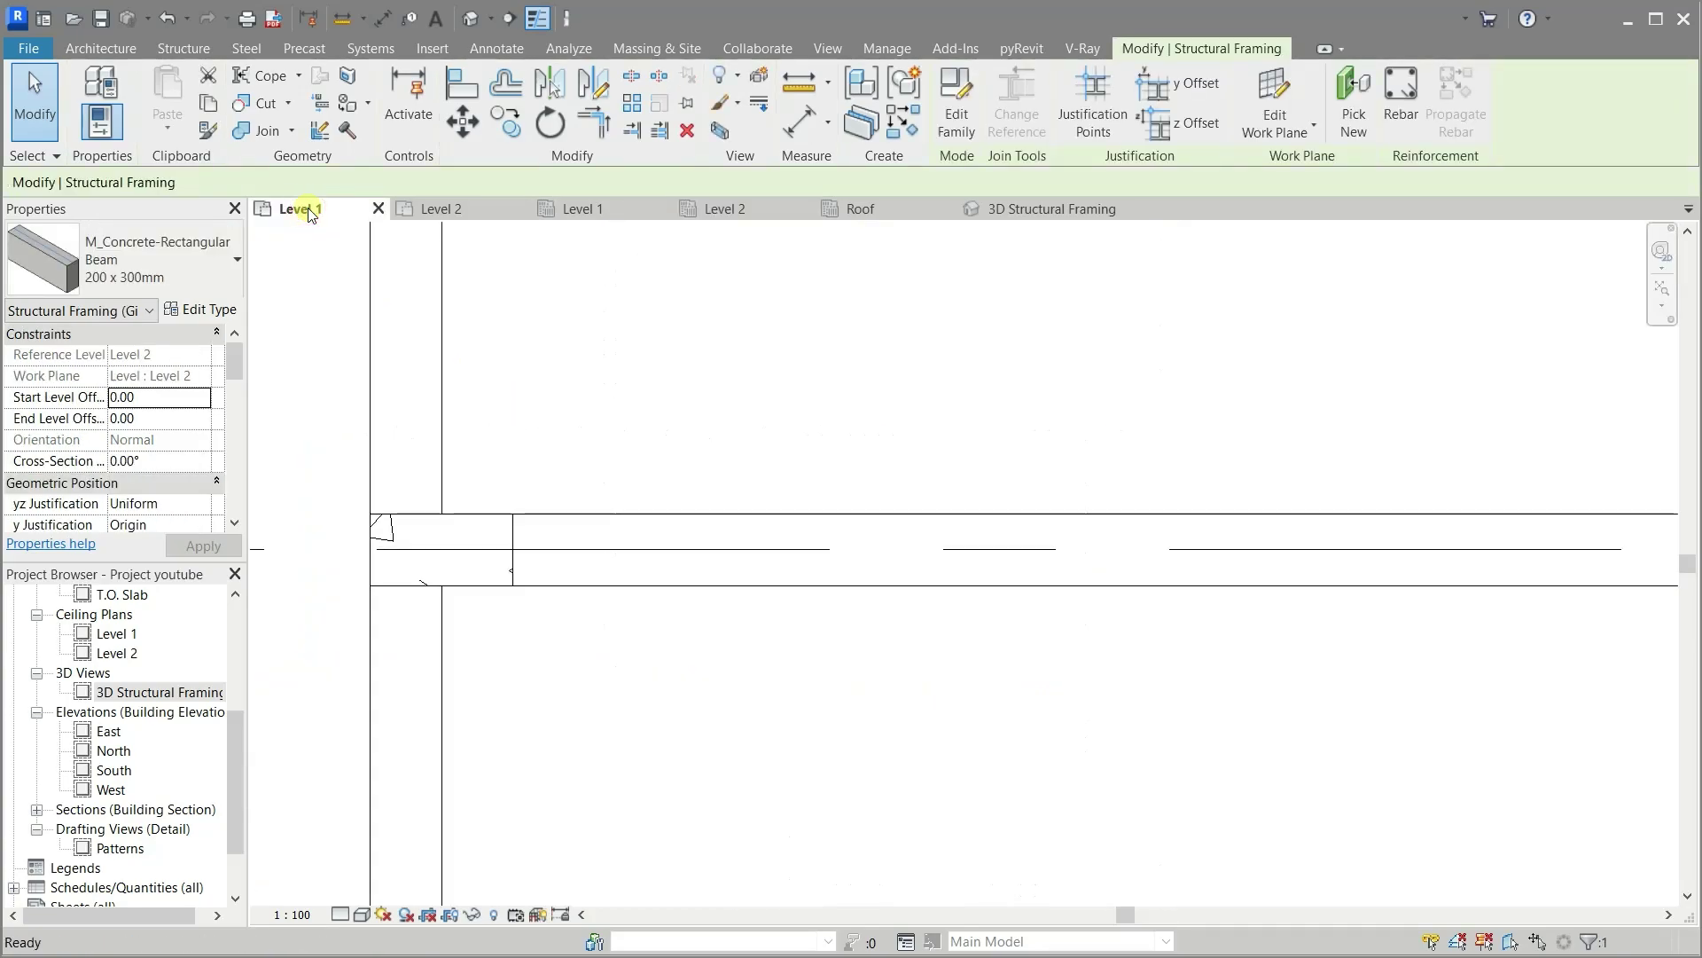
pyautogui.scroll(-3, 551, 482)
pyautogui.scroll(-2, 548, 484)
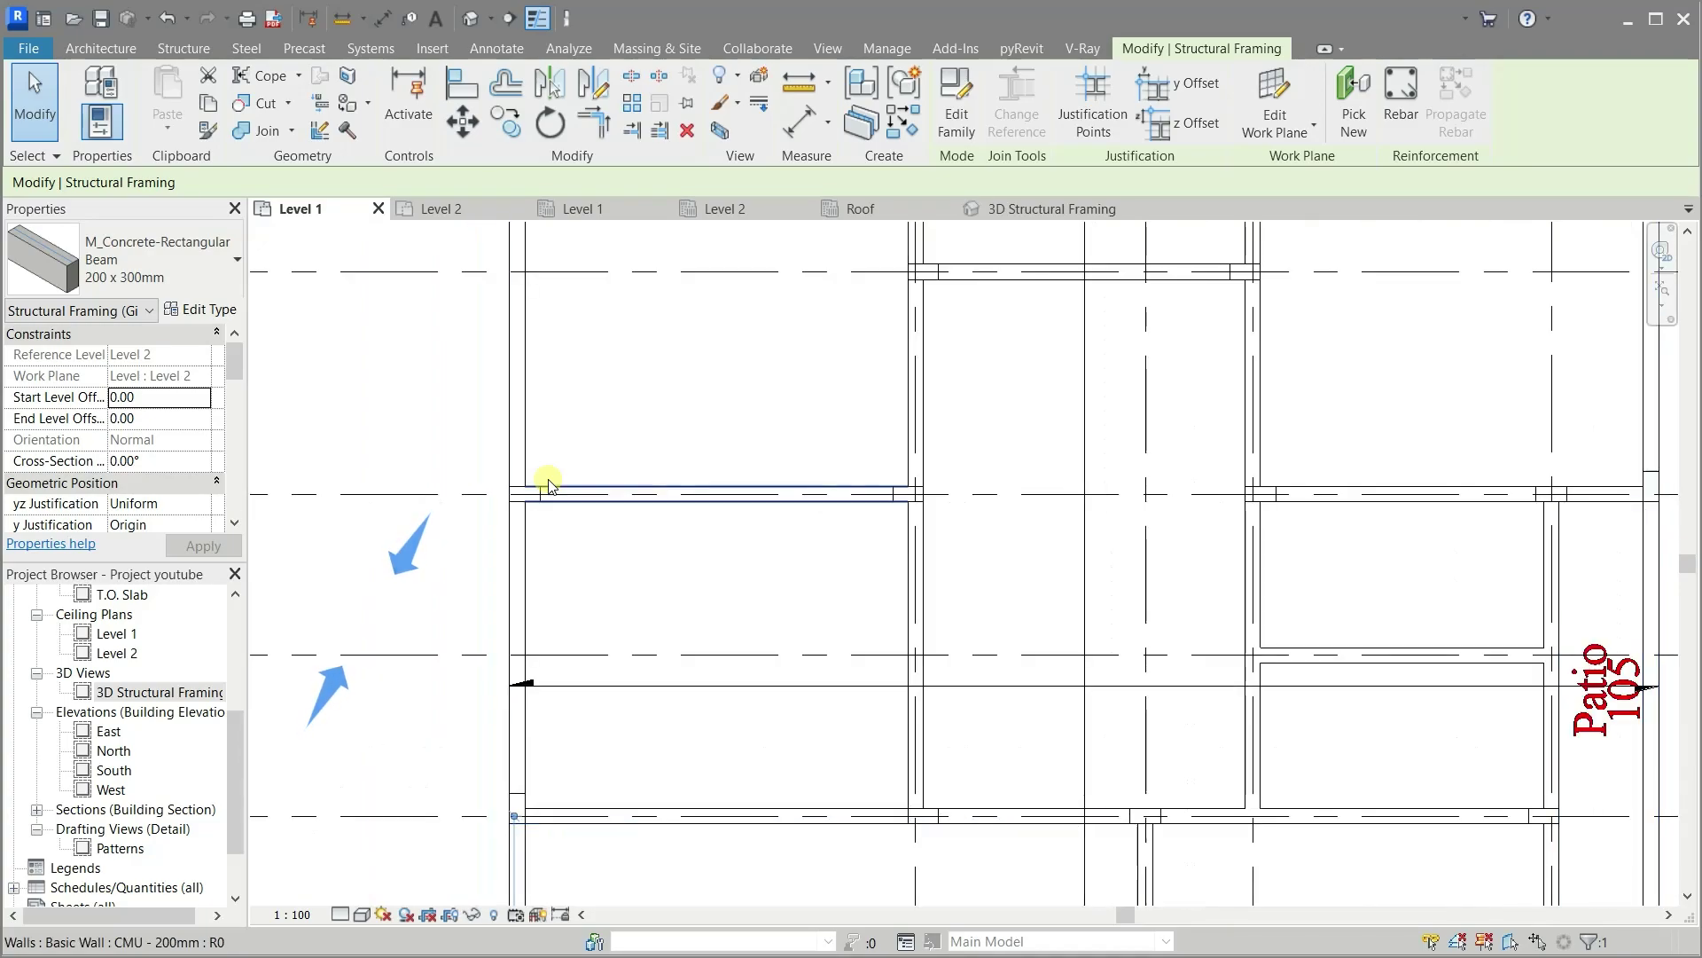
pyautogui.scroll(-2, 548, 484)
pyautogui.scroll(-1, 545, 484)
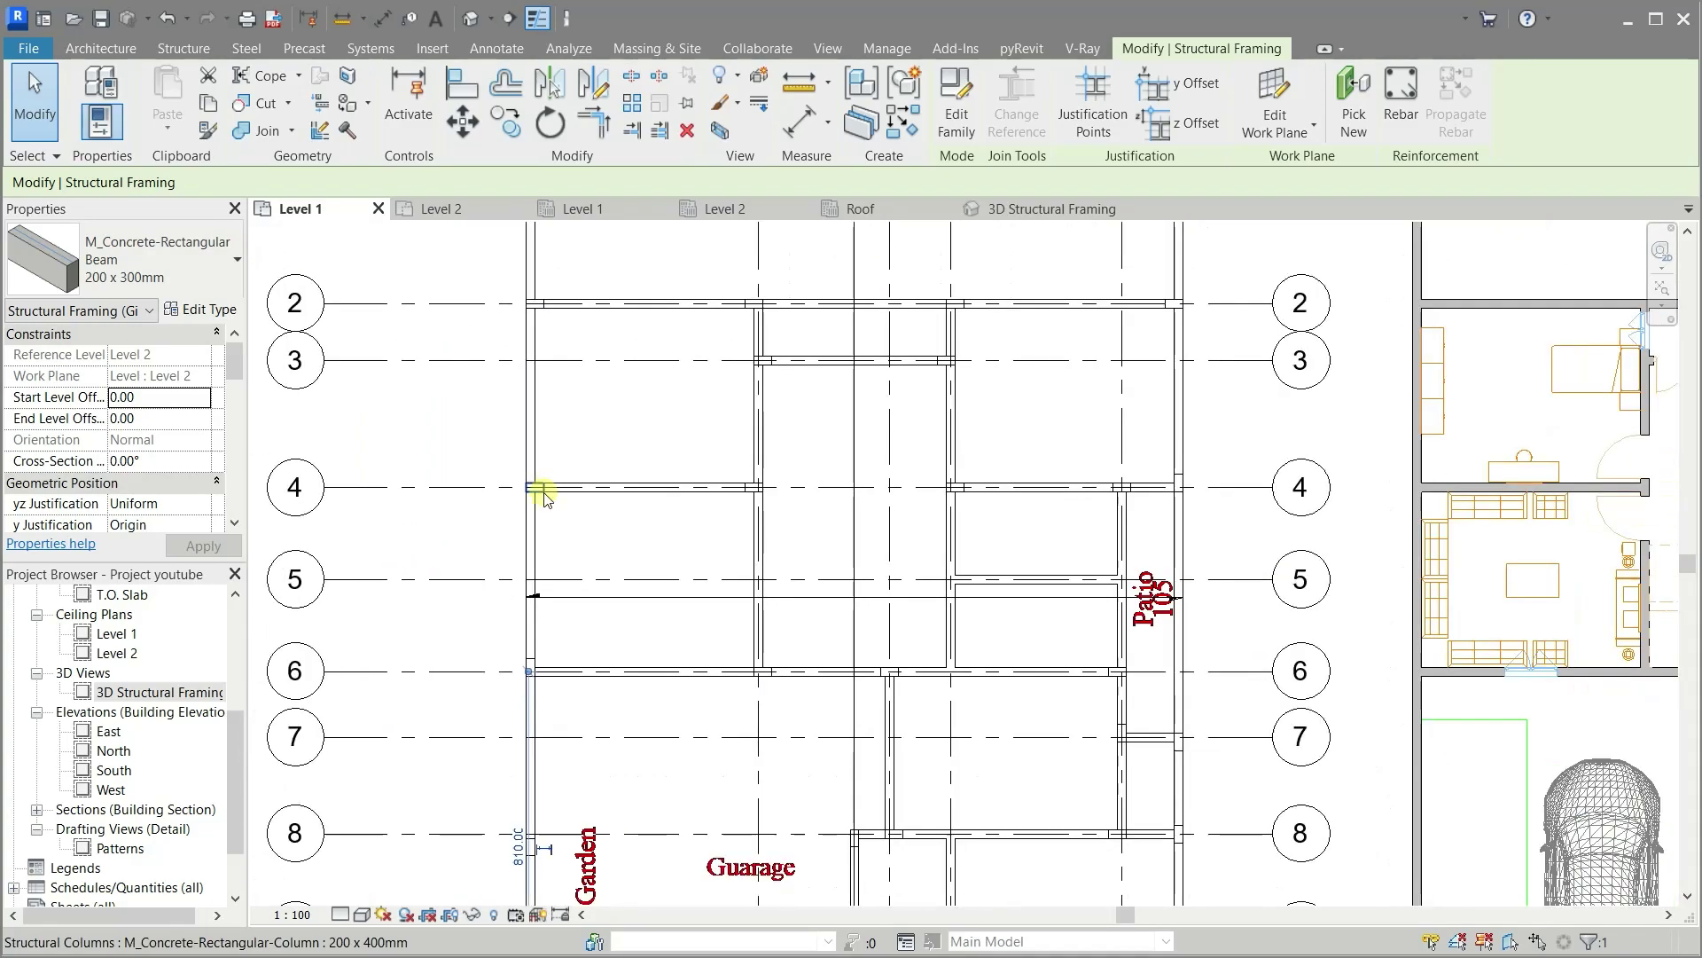
pyautogui.scroll(1, 1022, 805)
pyautogui.scroll(1, 625, 787)
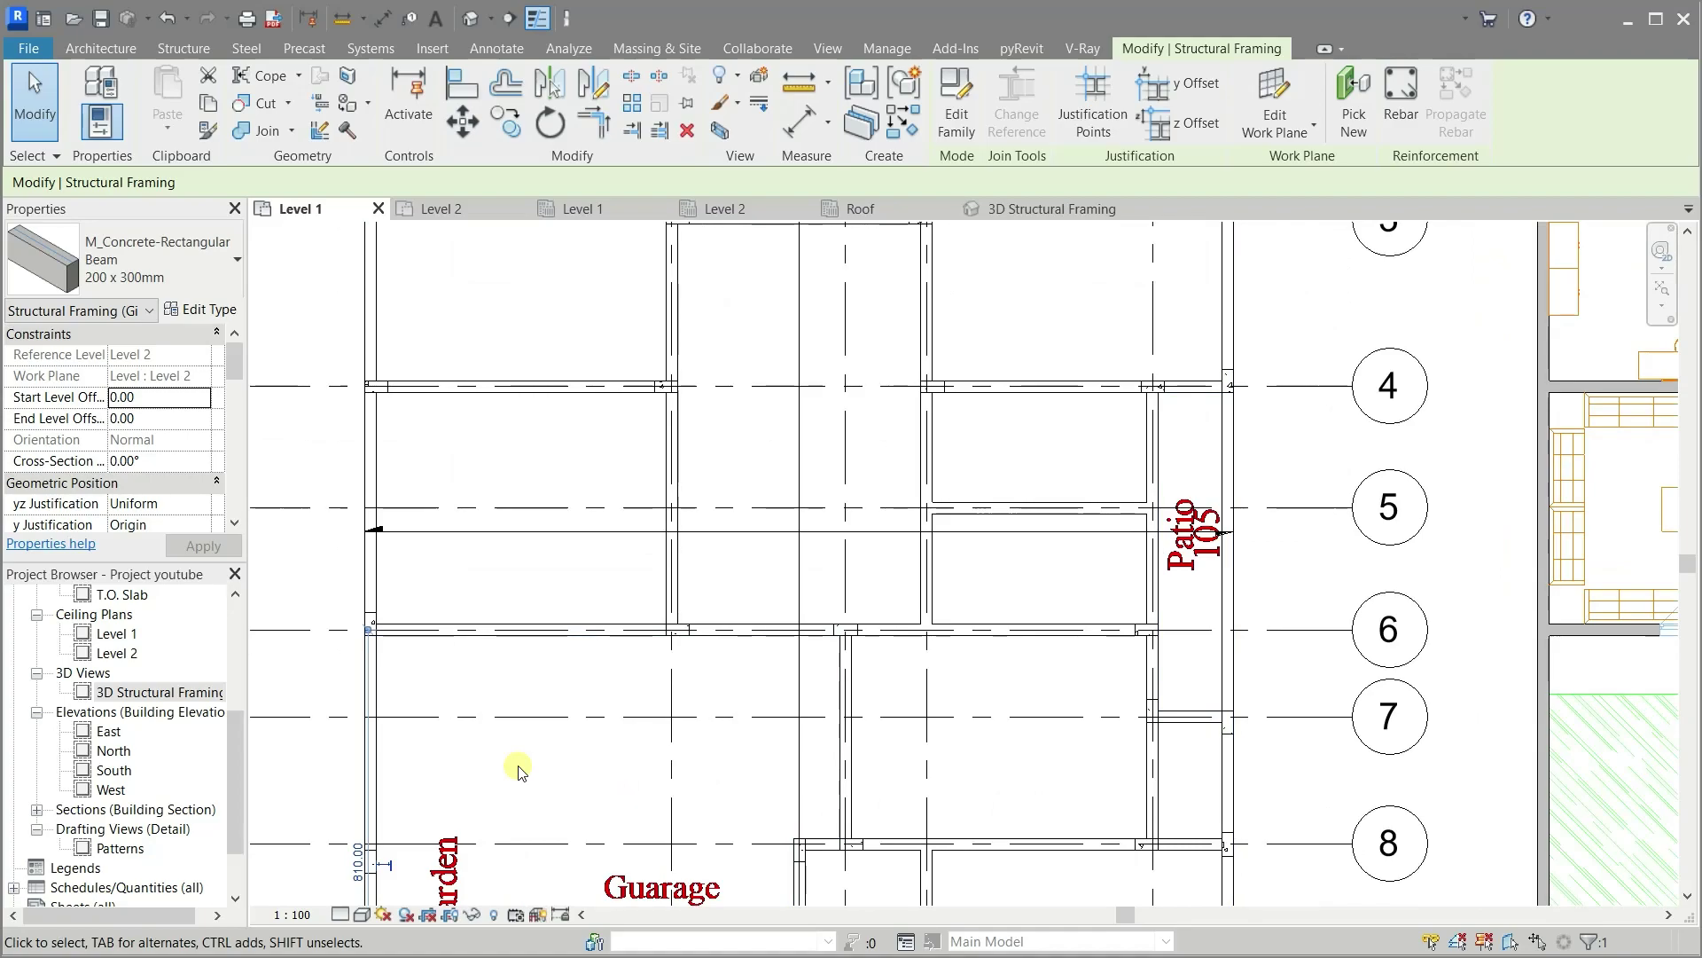
pyautogui.scroll(-1, 587, 765)
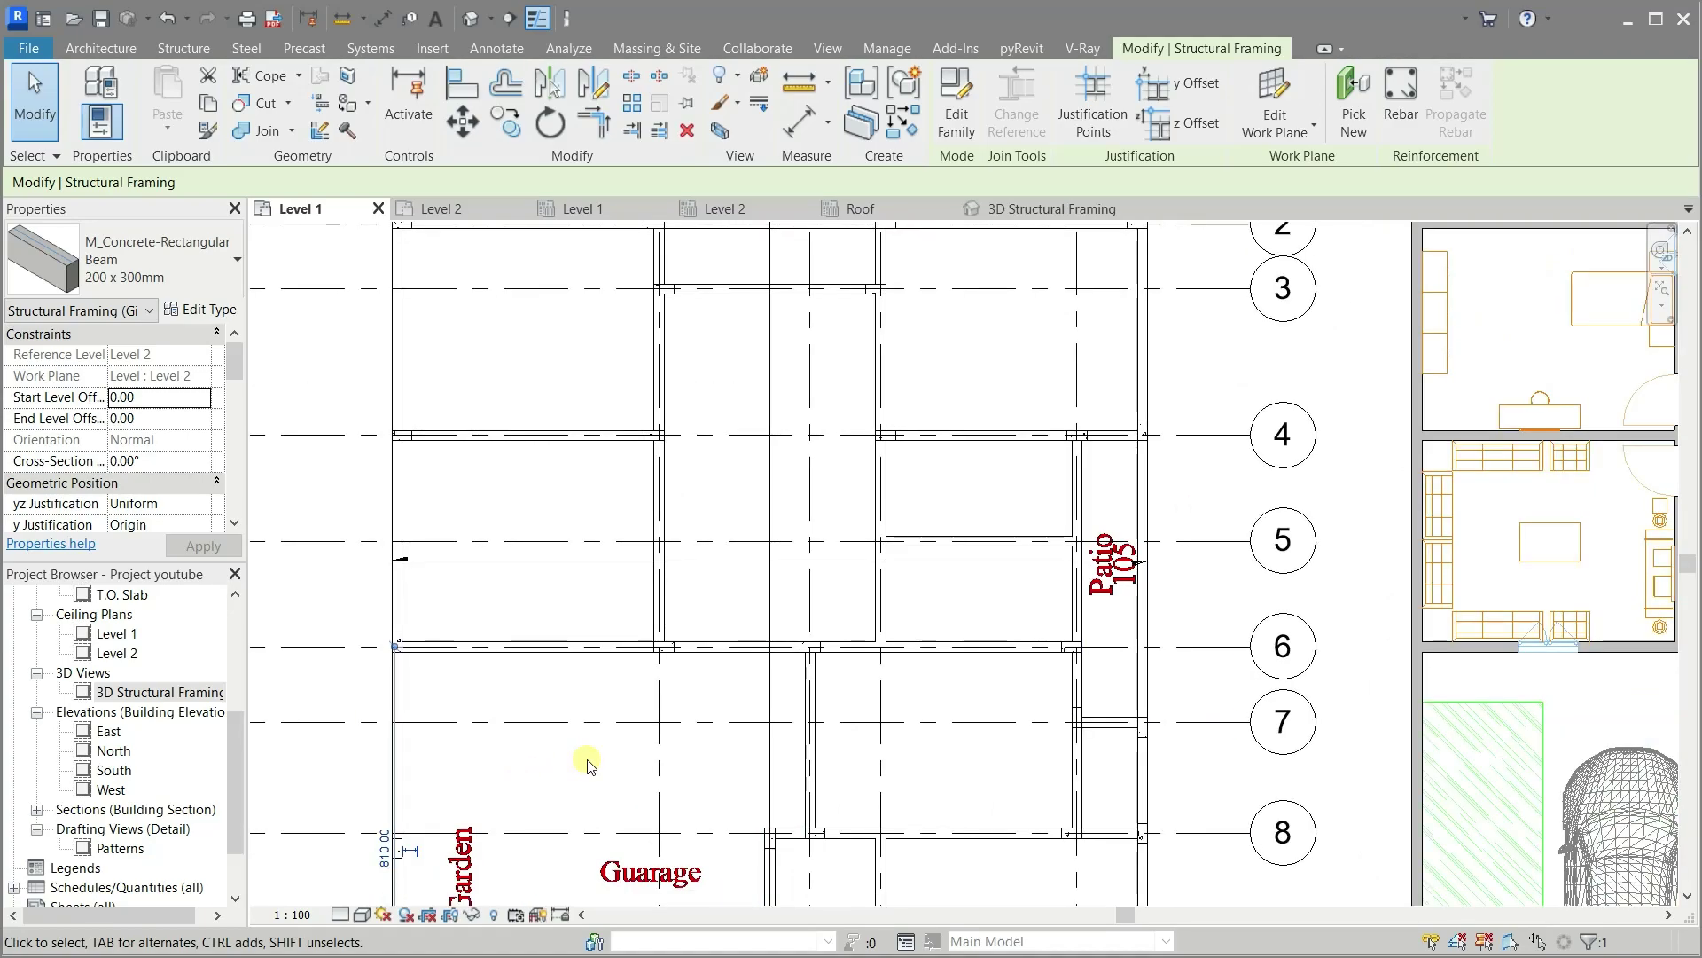
pyautogui.scroll(-1, 587, 765)
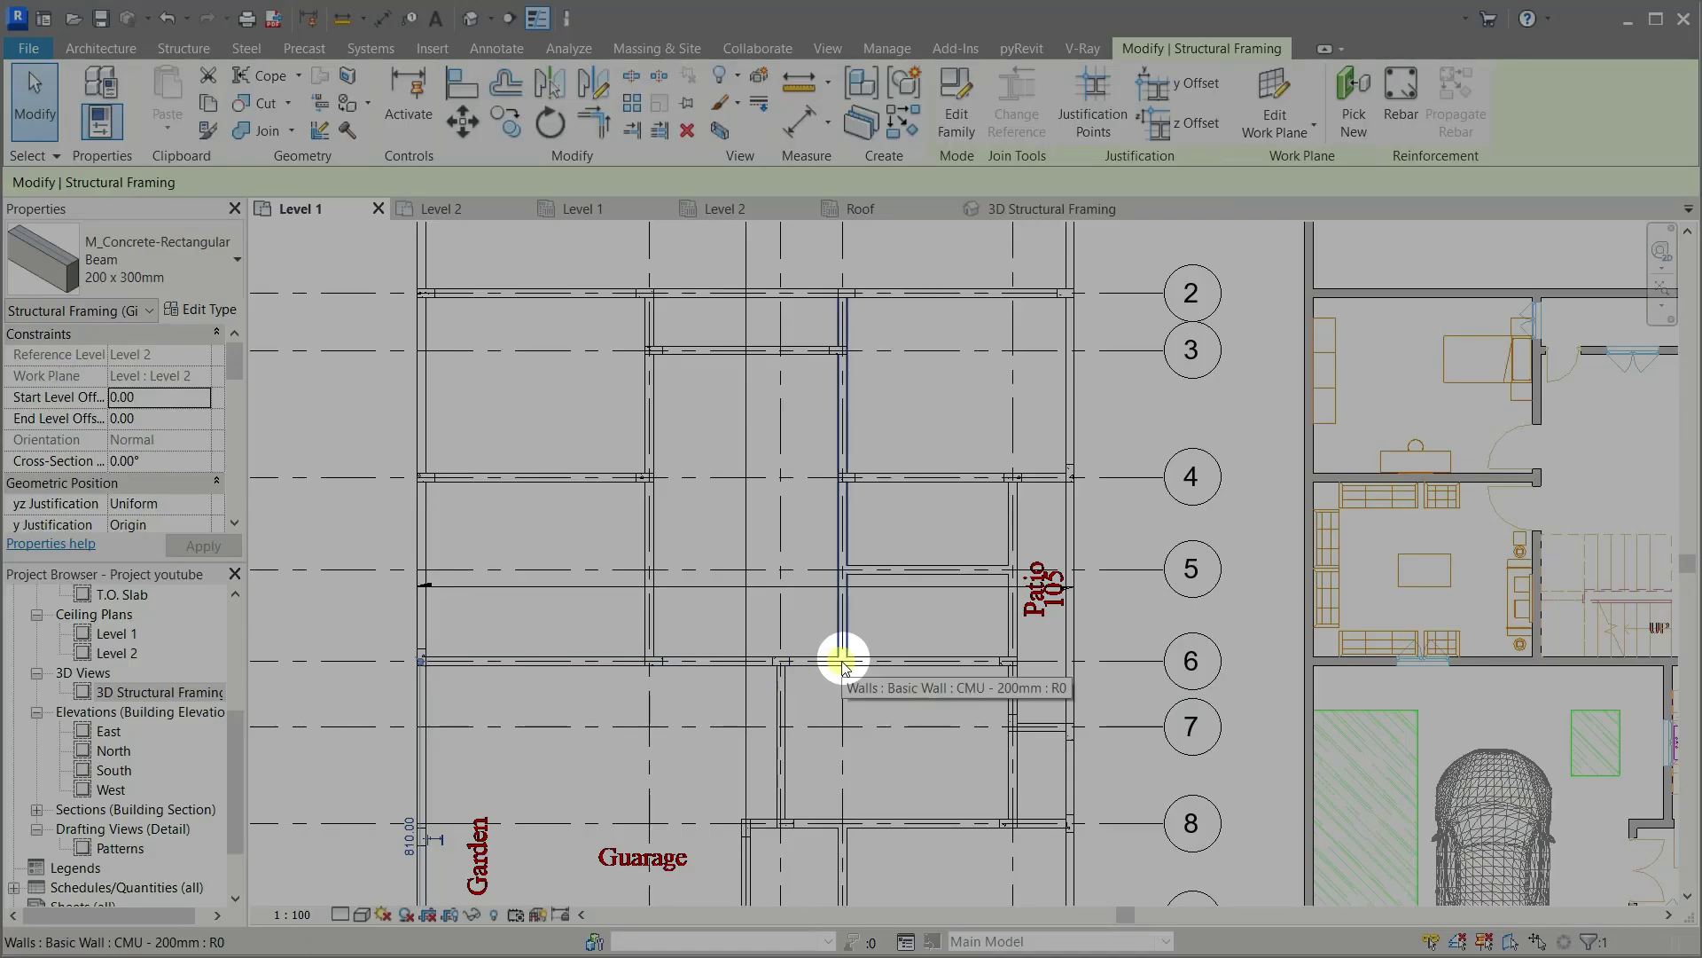
pyautogui.scroll(3, 842, 661)
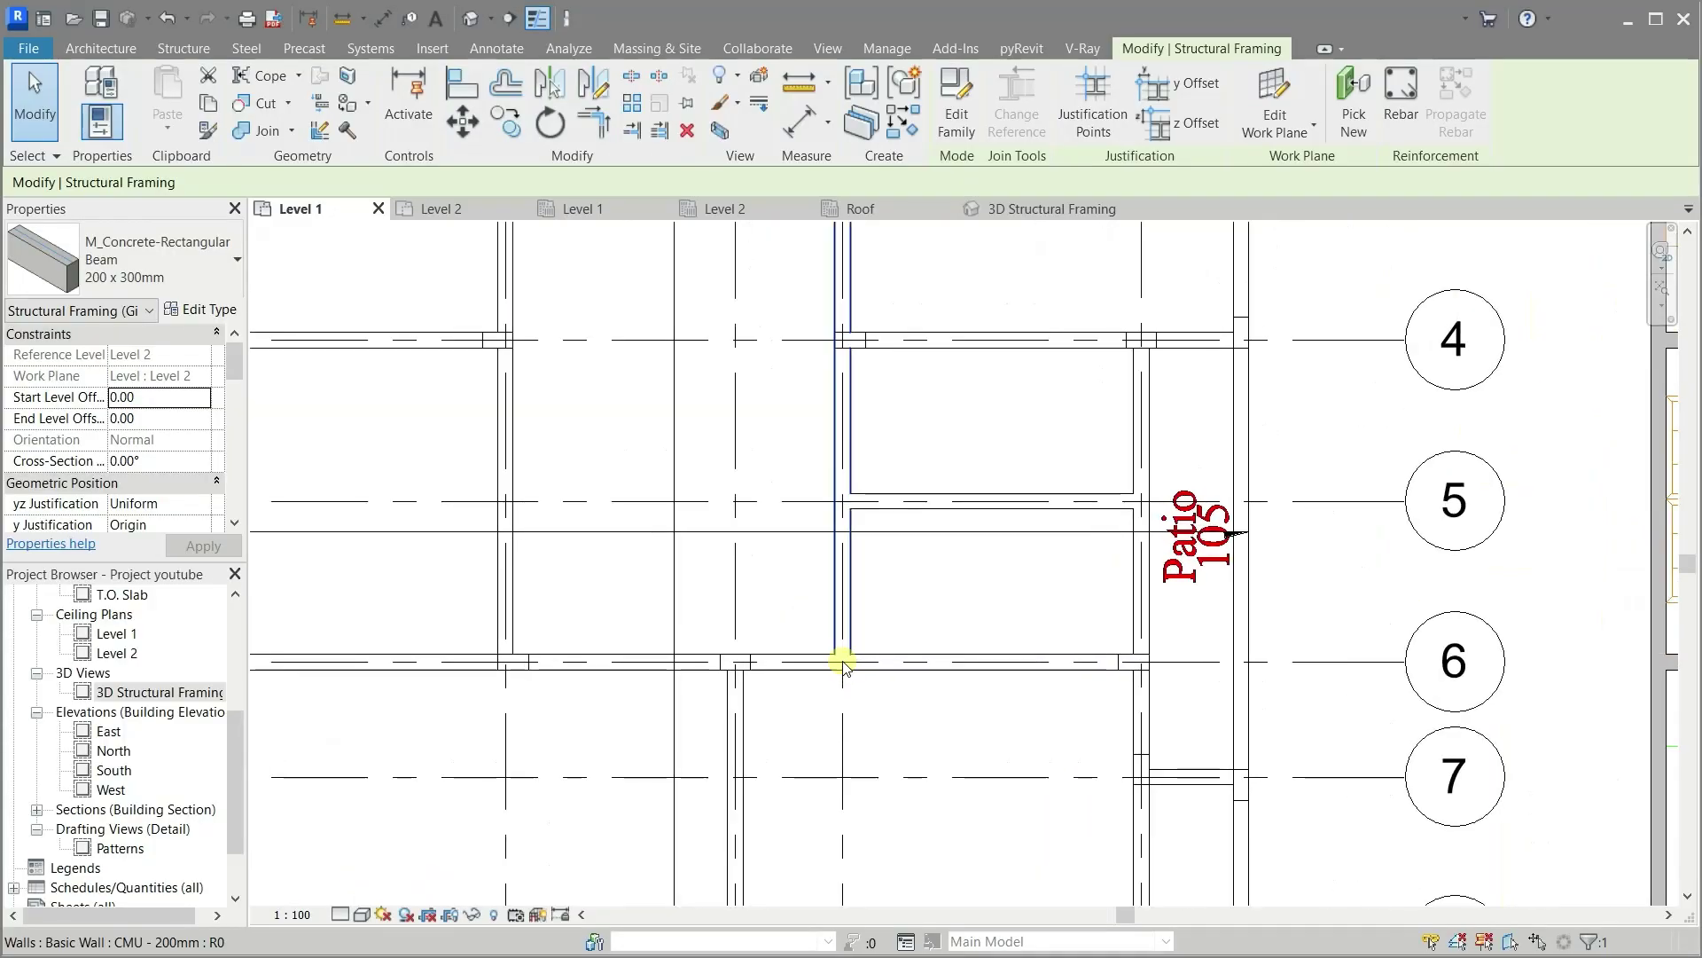
pyautogui.click(743, 662)
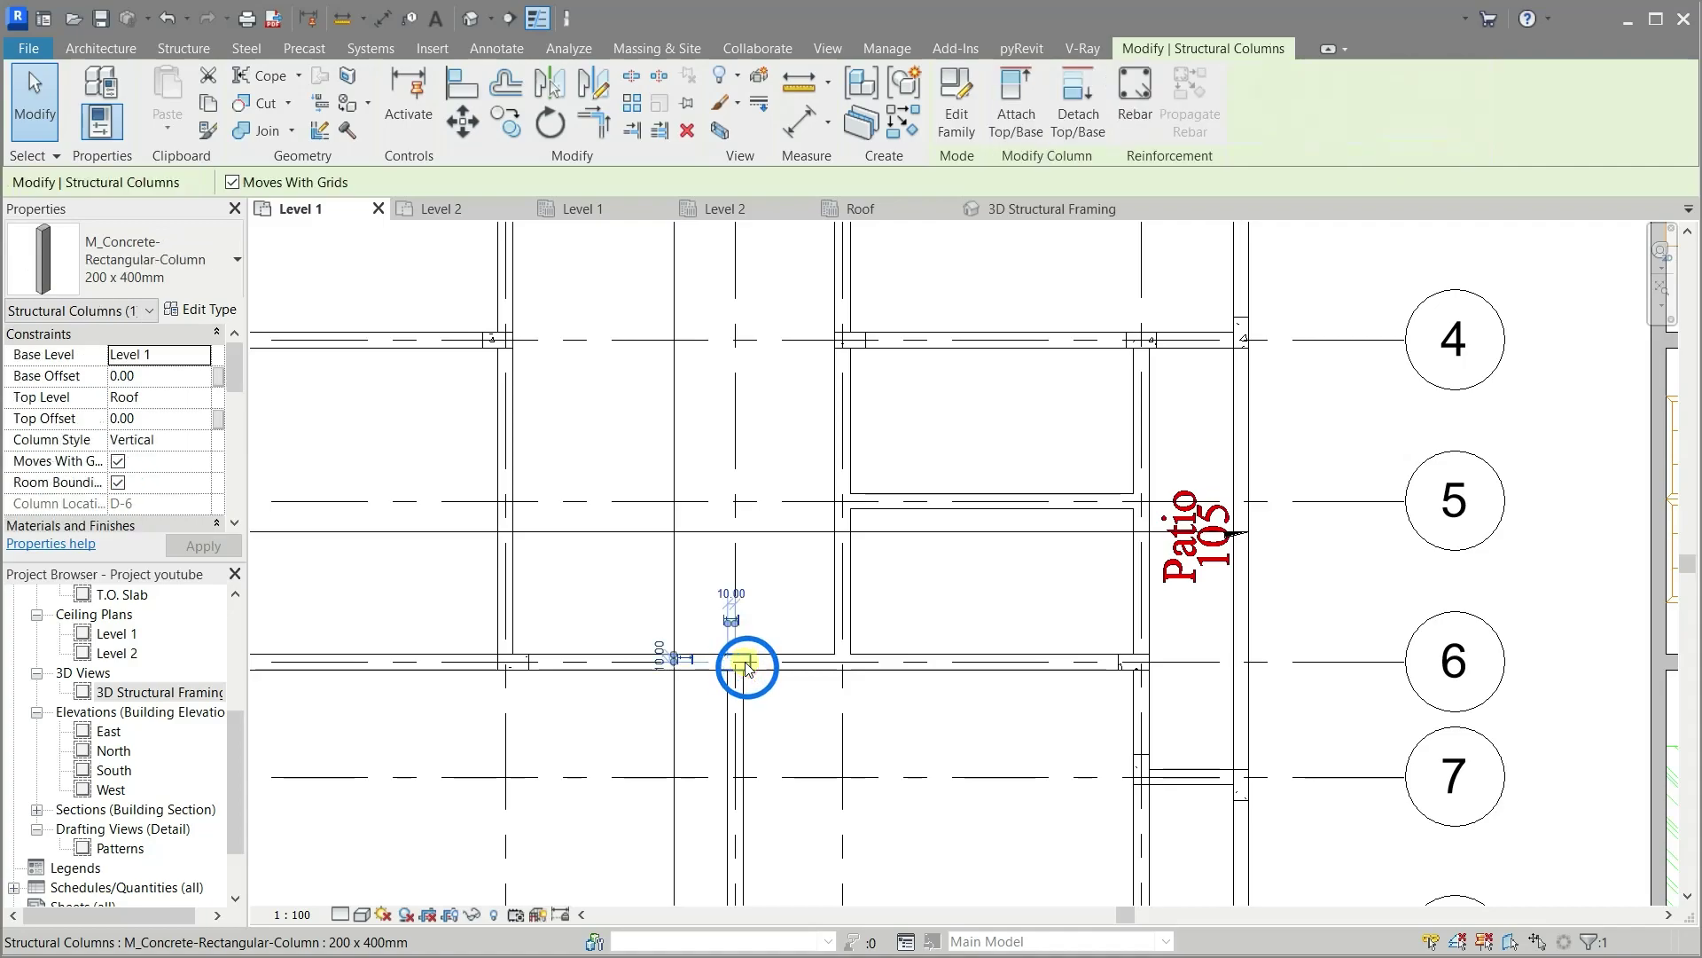
# Copy the column from its corner to the wall–grid E intersection at E-6, then return to Level 2
pyautogui.click(498, 126)
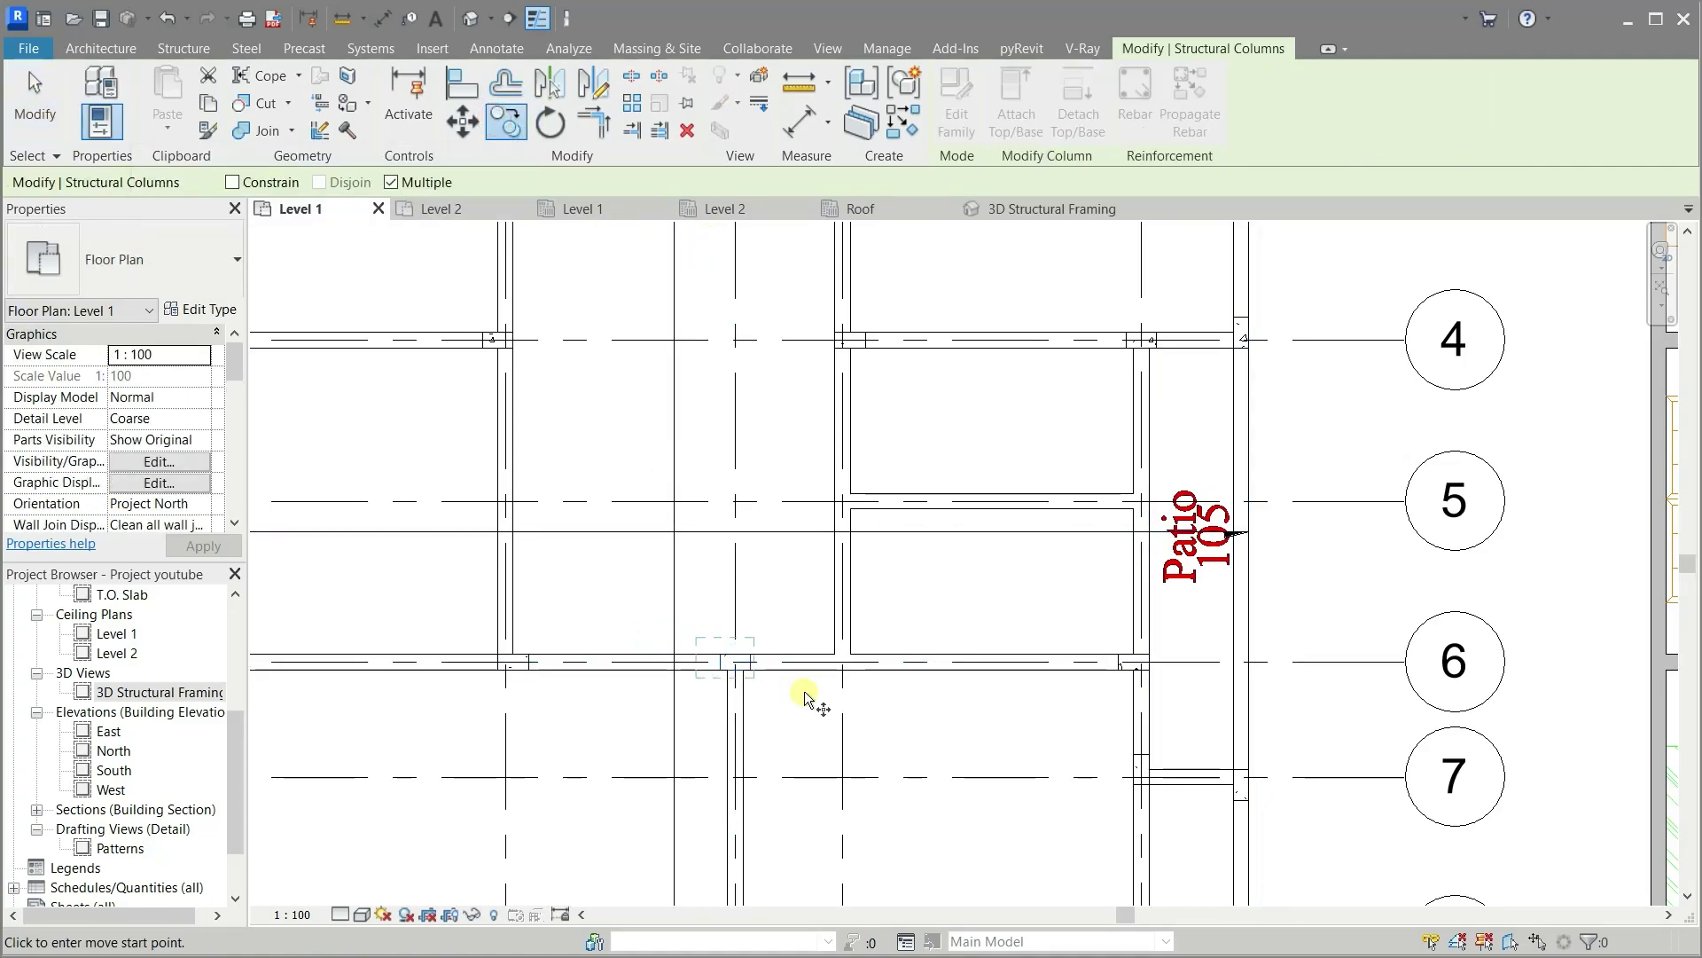
pyautogui.scroll(2, 805, 697)
pyautogui.scroll(3, 805, 697)
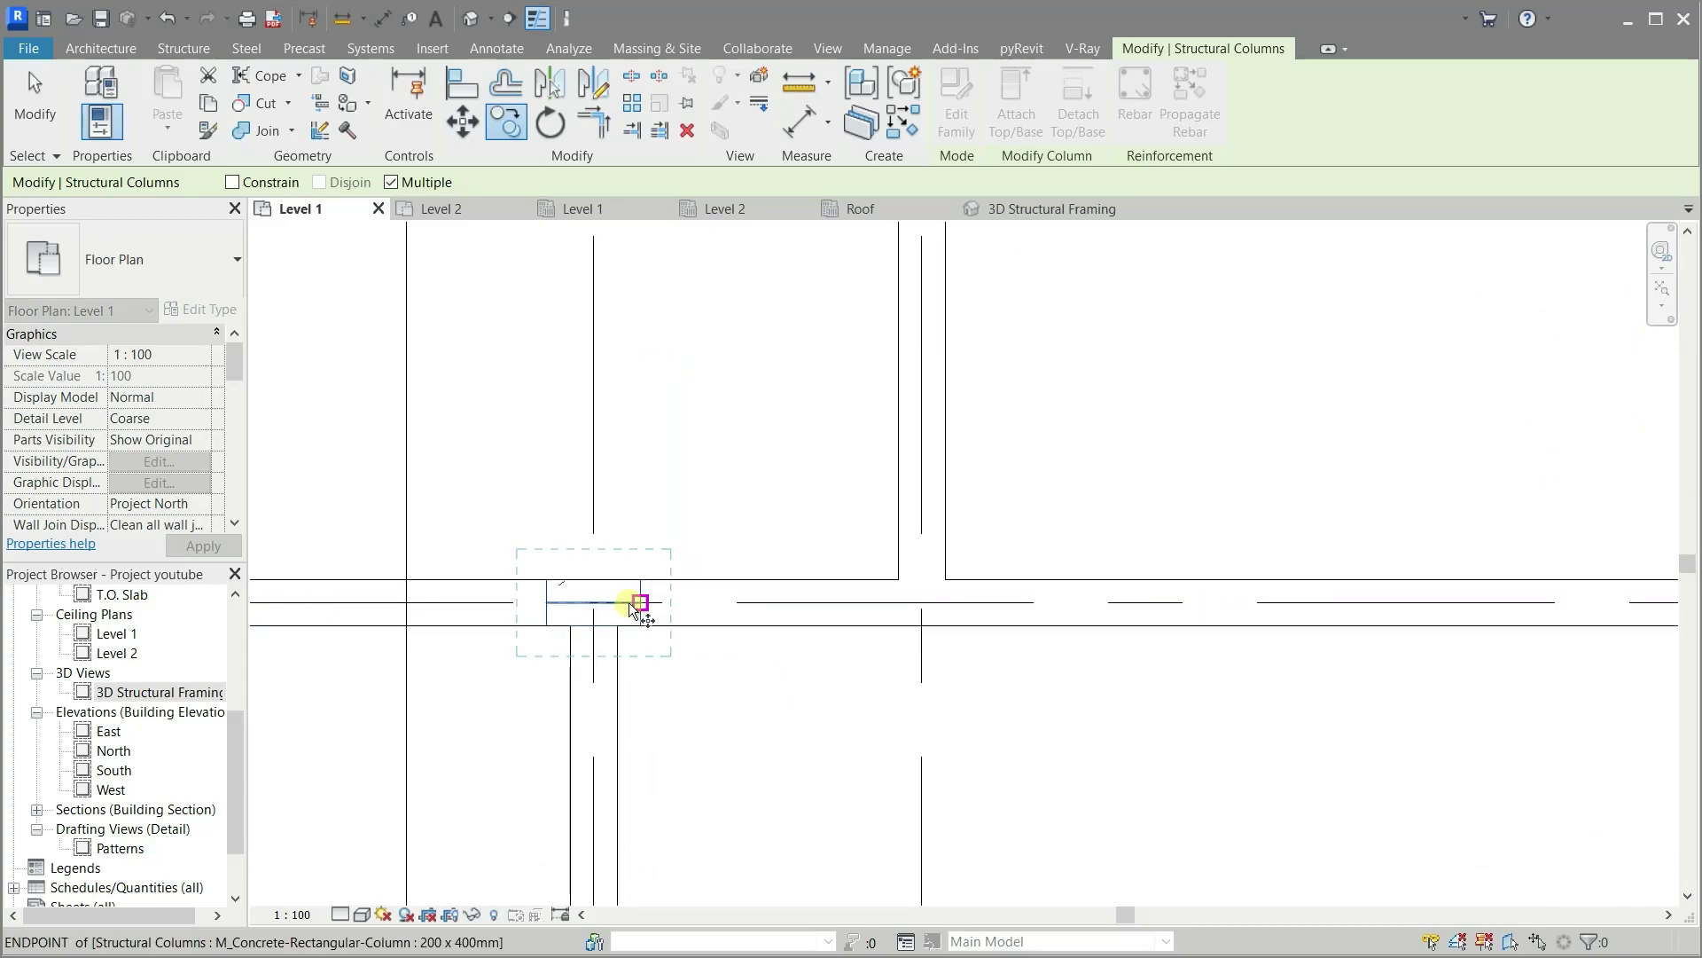
pyautogui.click(590, 581)
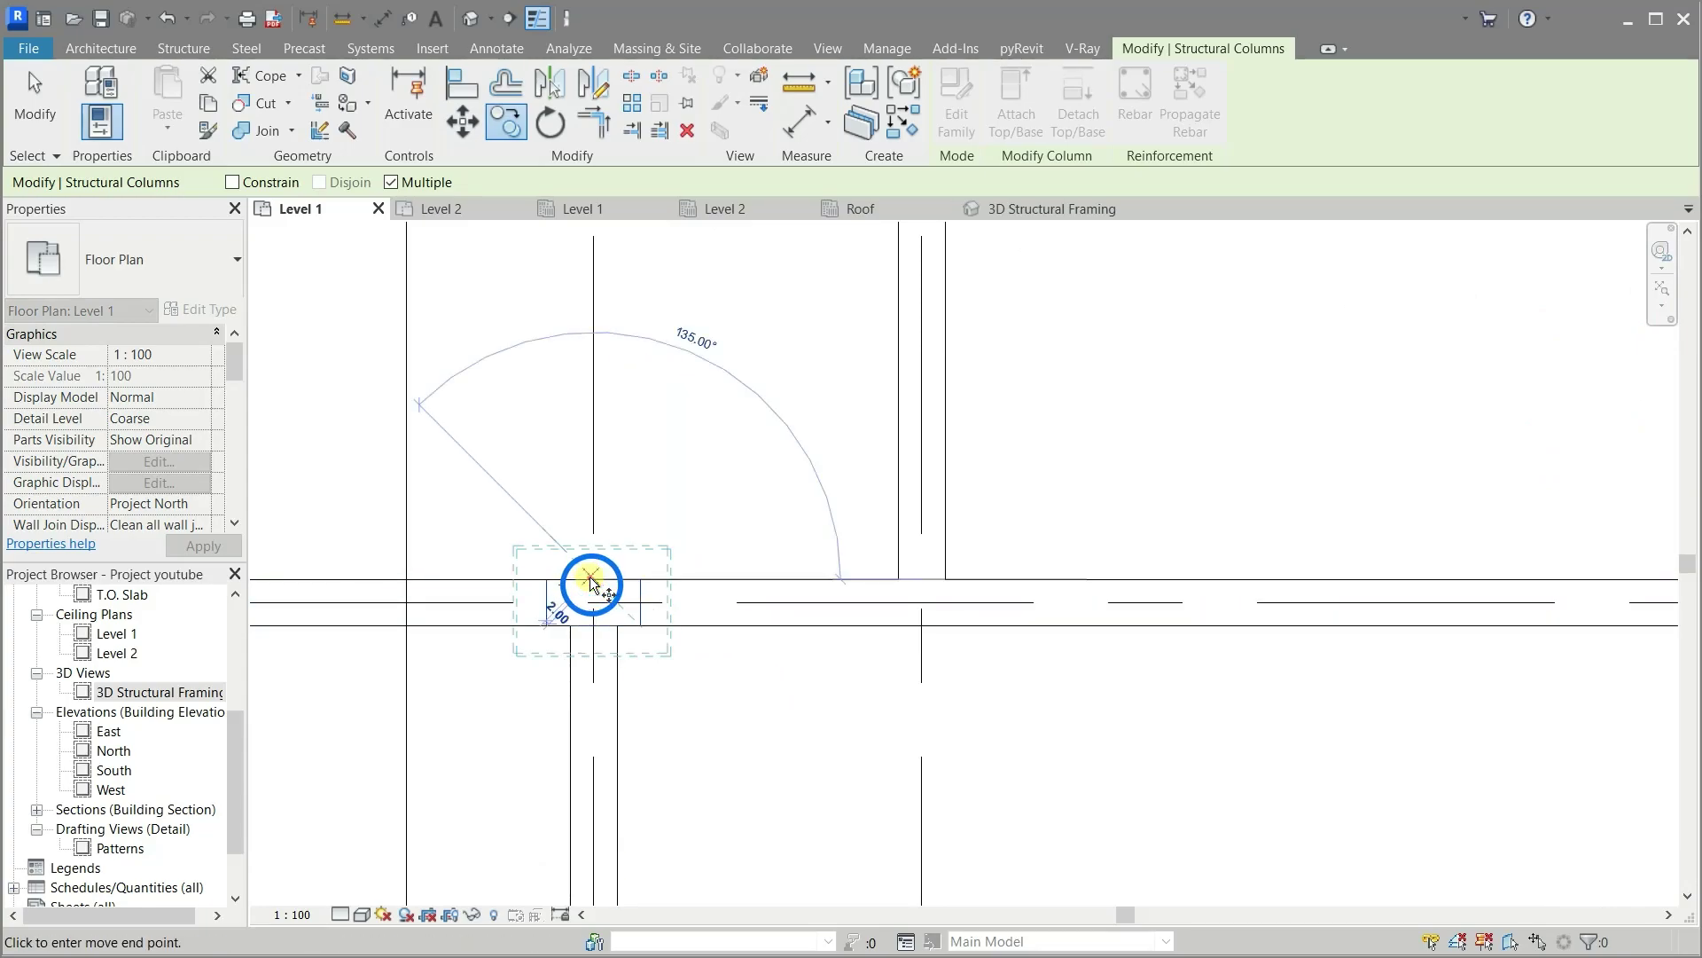
pyautogui.click(920, 581)
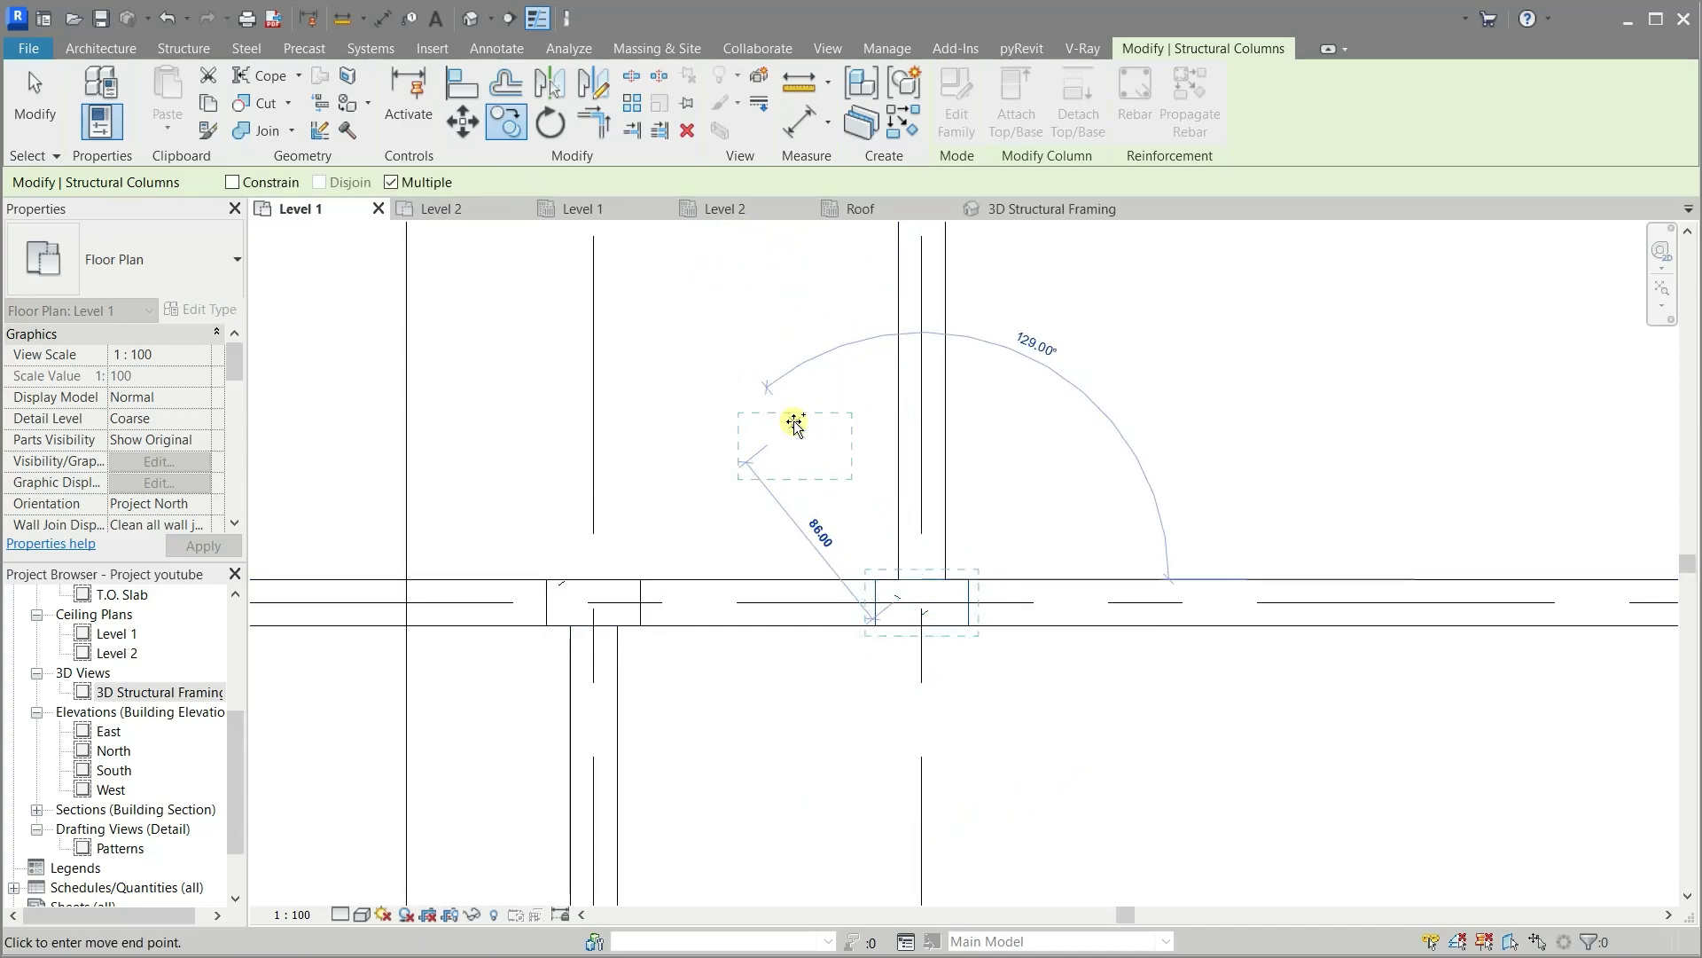
pyautogui.press('Escape')
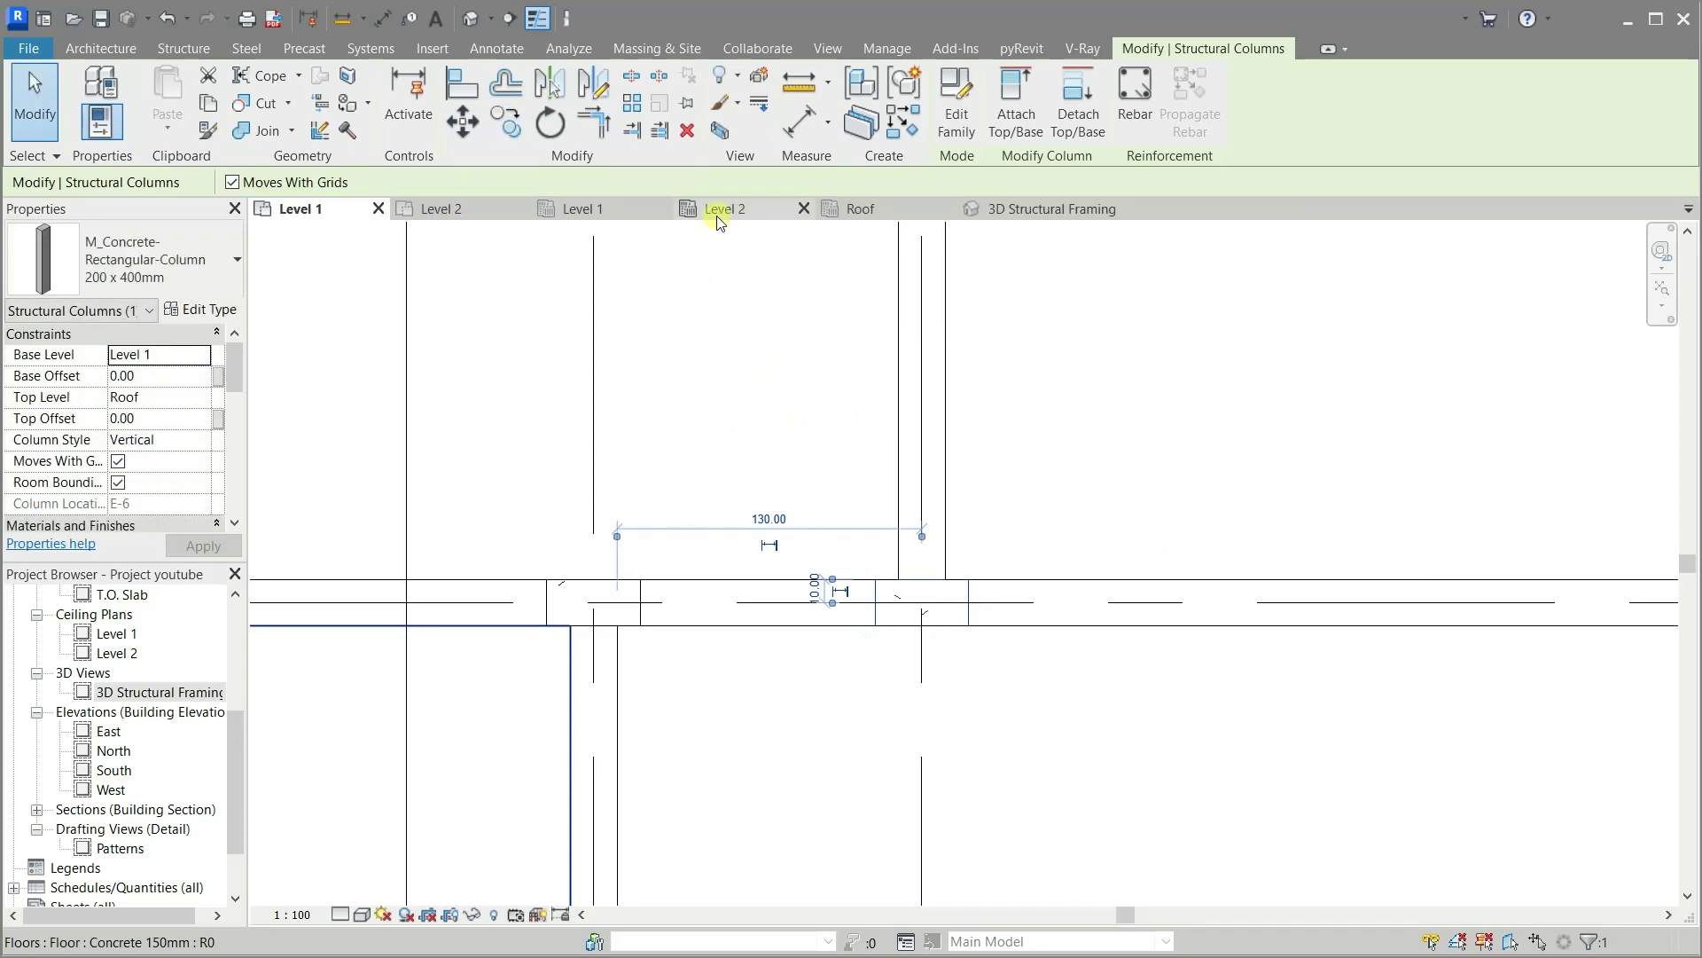
pyautogui.click(720, 213)
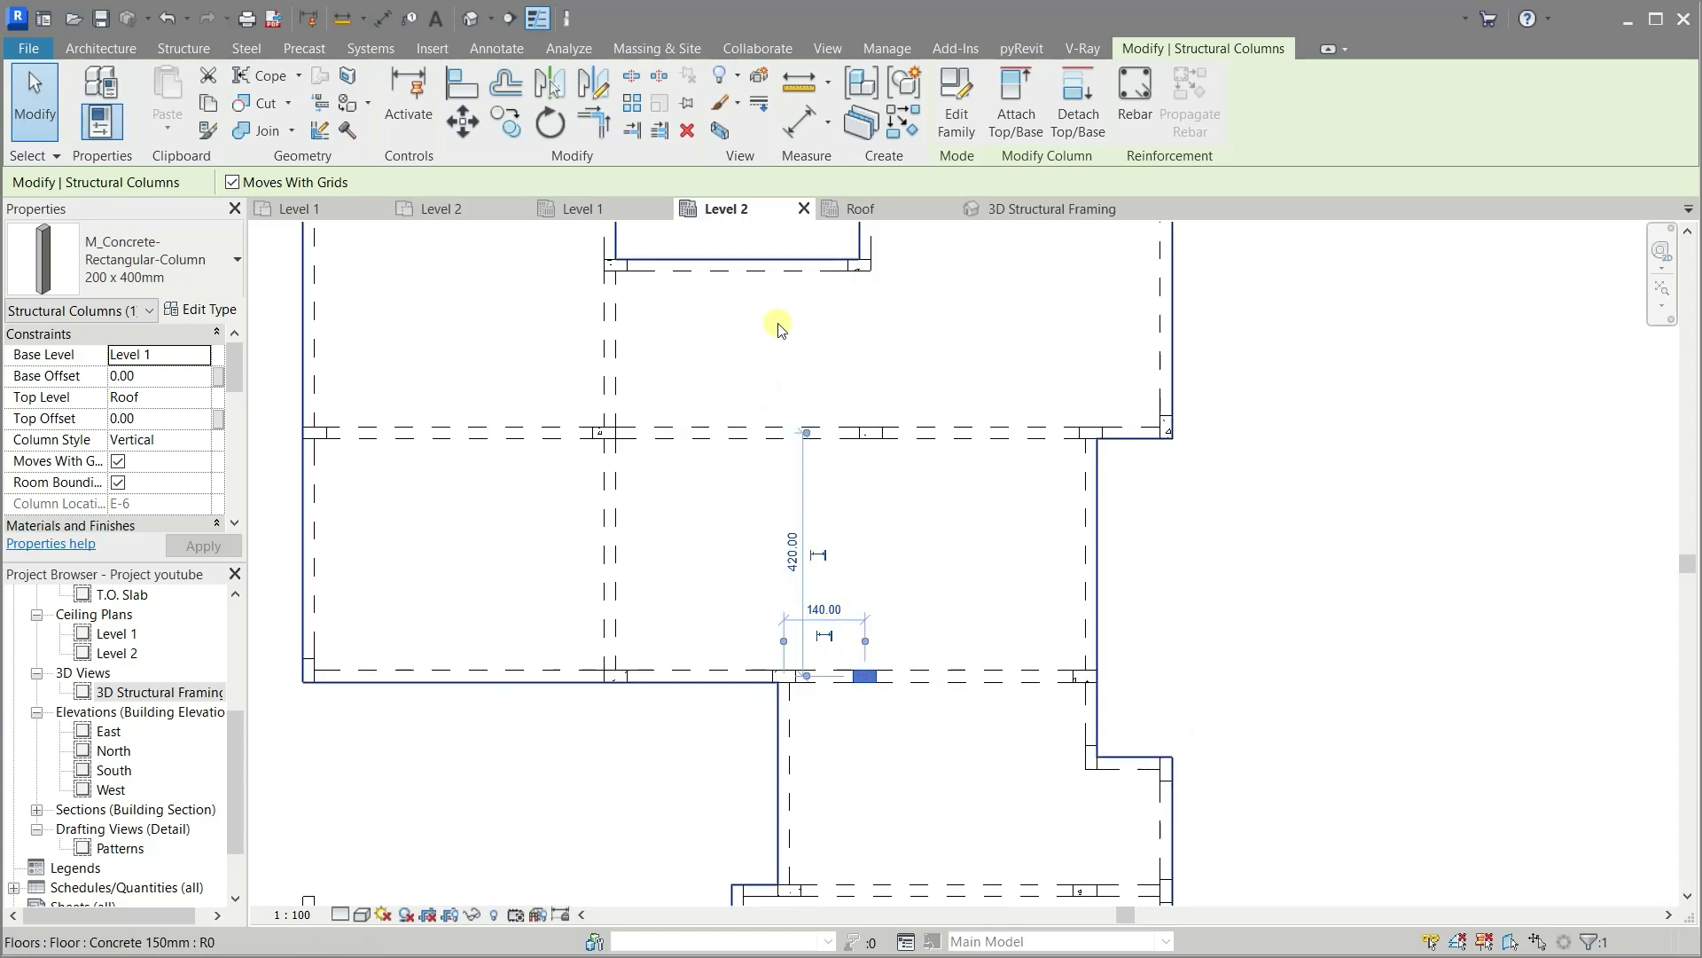
# Drag the upper-wall 200 x 300mm beam's end down until it snaps onto the new column
pyautogui.click(860, 529)
pyautogui.click(1215, 559)
pyautogui.scroll(-2, 976, 443)
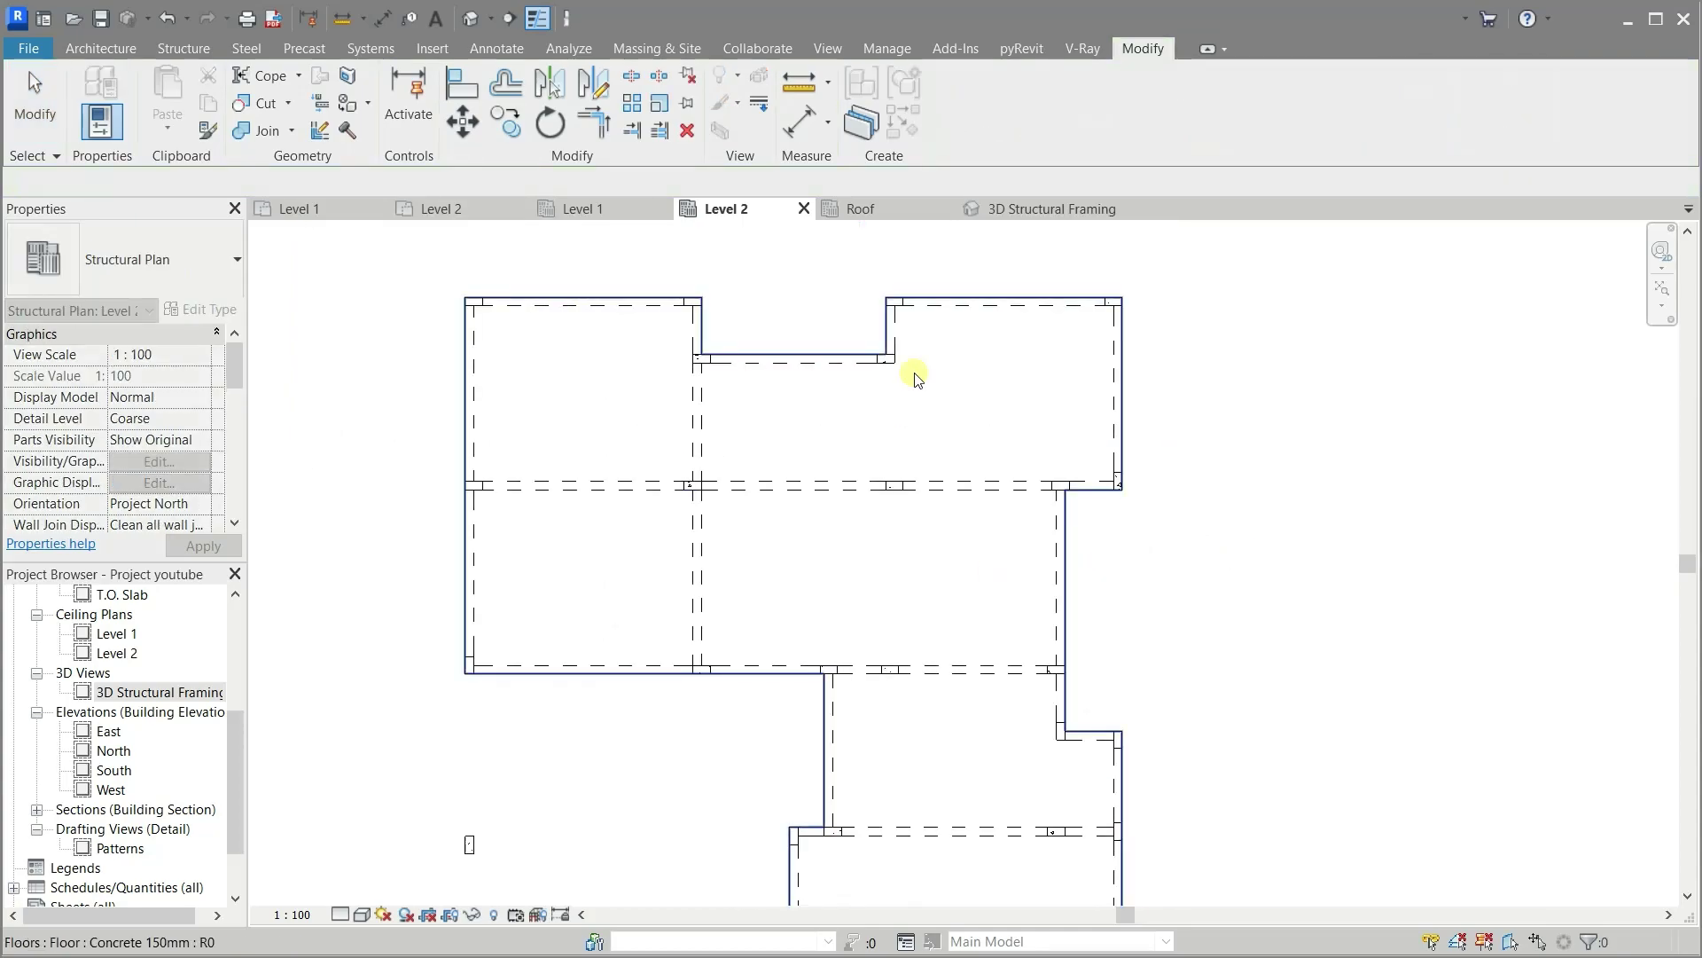
pyautogui.click(923, 363)
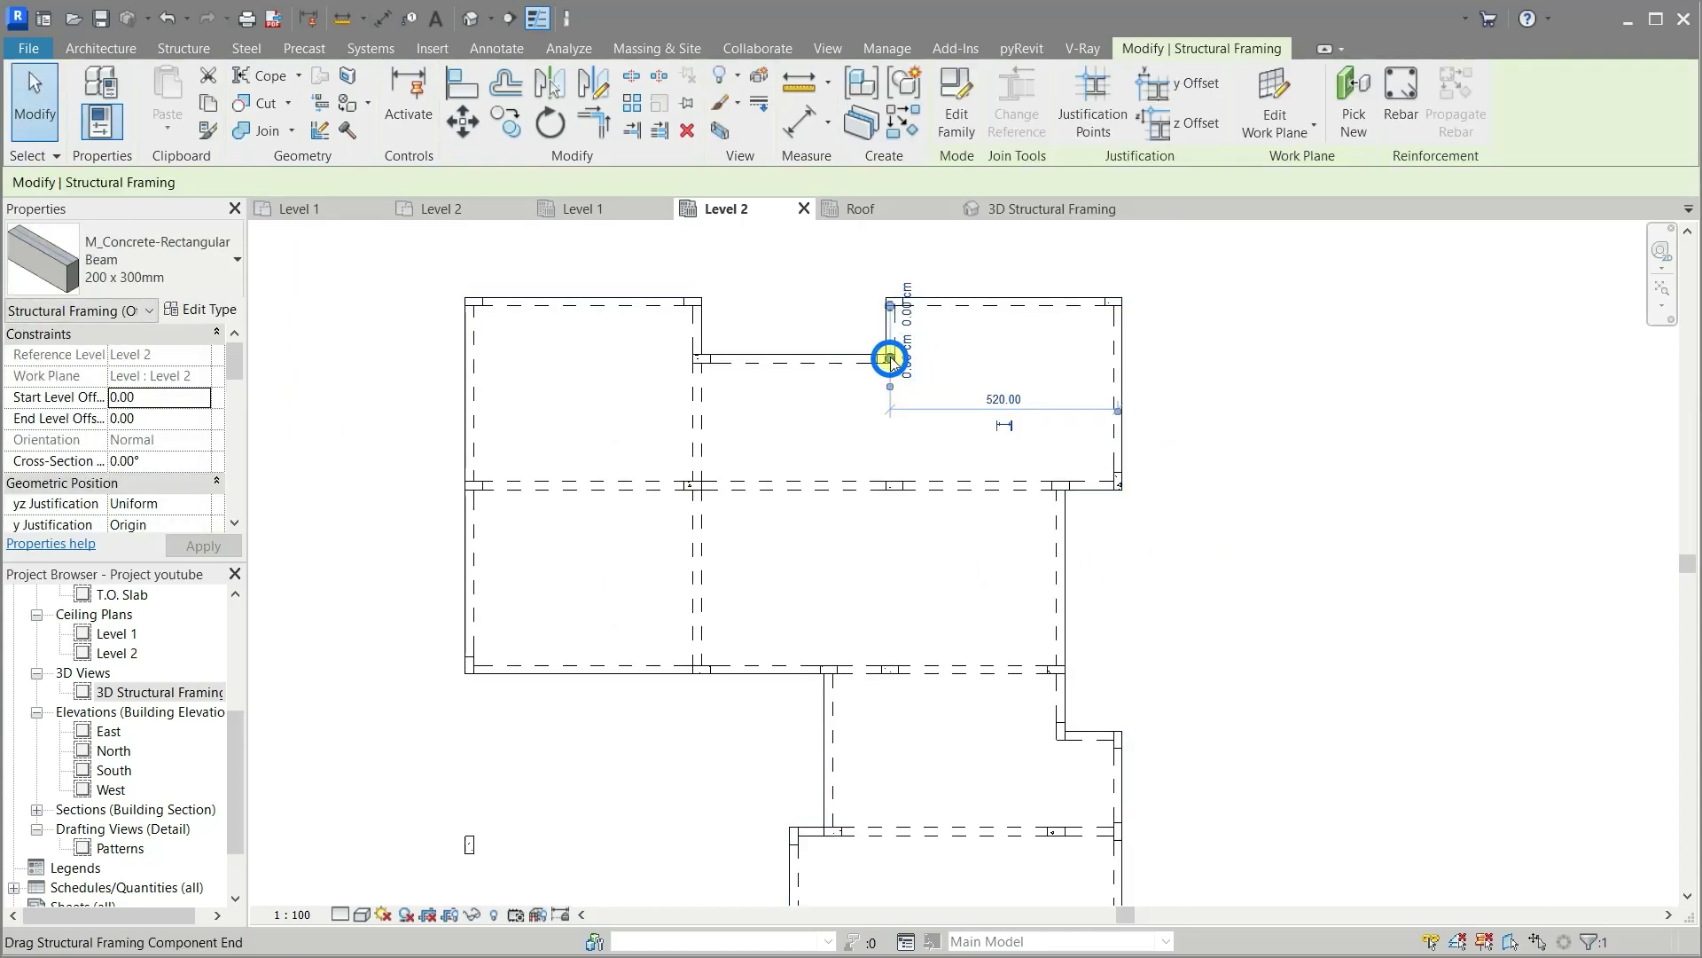
pyautogui.moveTo(890, 359); pyautogui.dragTo(891, 565)
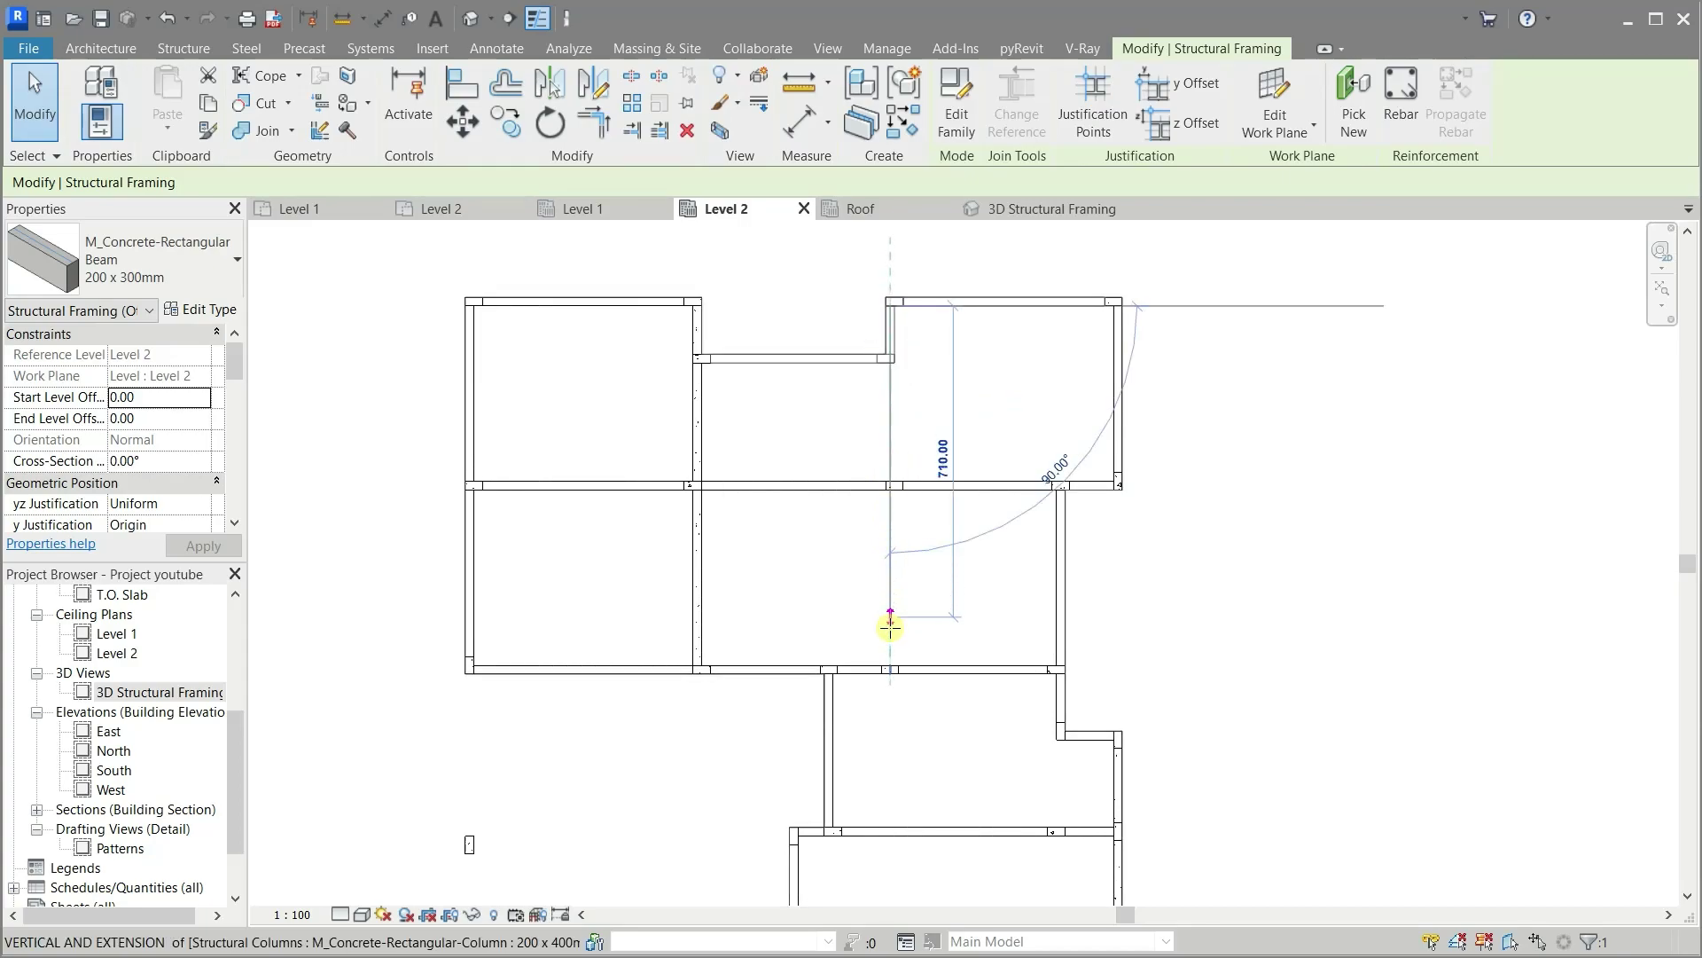
pyautogui.moveTo(890, 652); pyautogui.dragTo(889, 666)
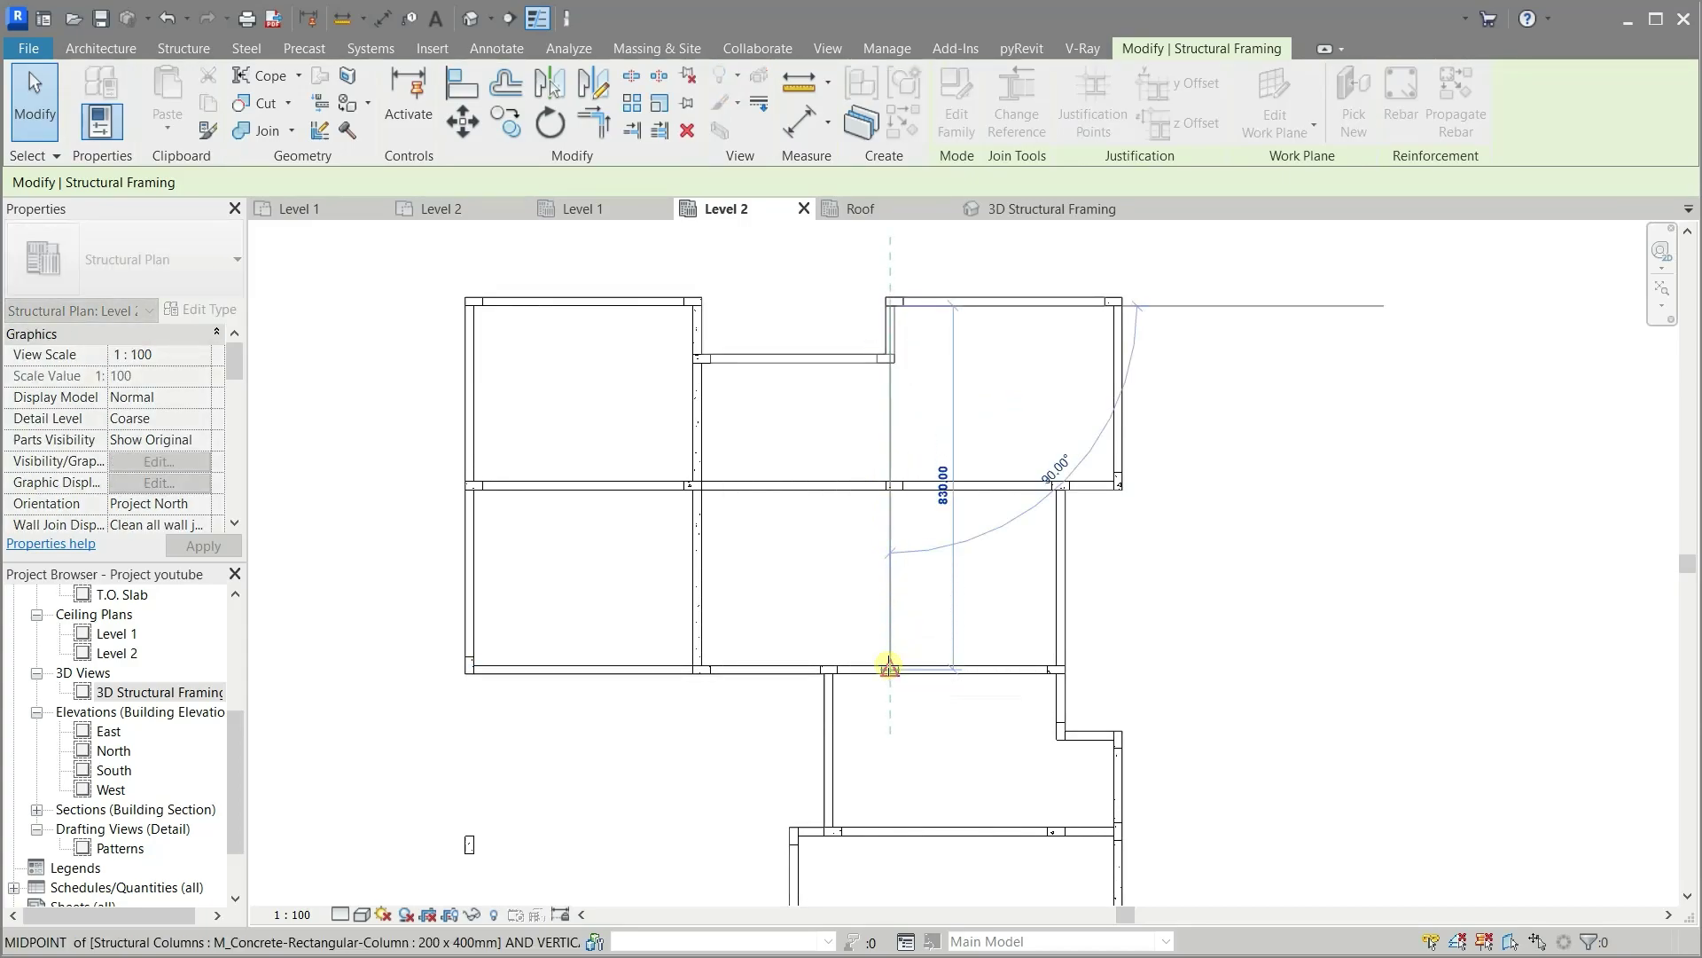
pyautogui.scroll(2, 889, 666)
pyautogui.scroll(2, 891, 660)
pyautogui.scroll(2, 895, 652)
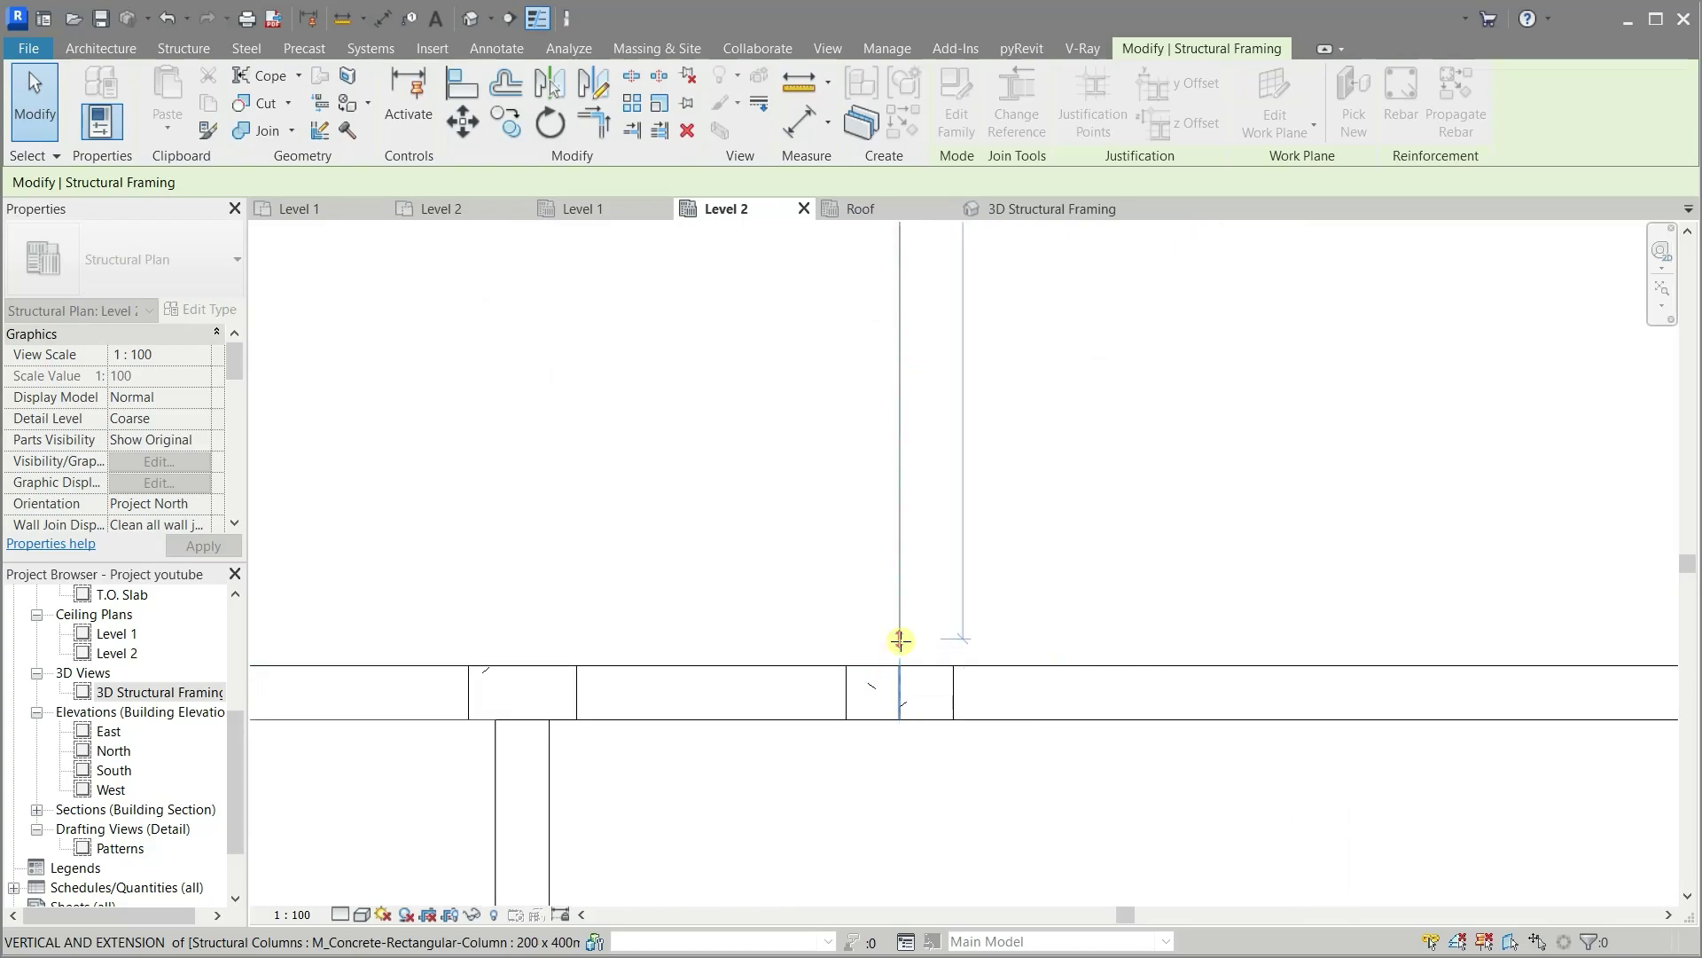
pyautogui.moveTo(900, 640); pyautogui.dragTo(899, 665)
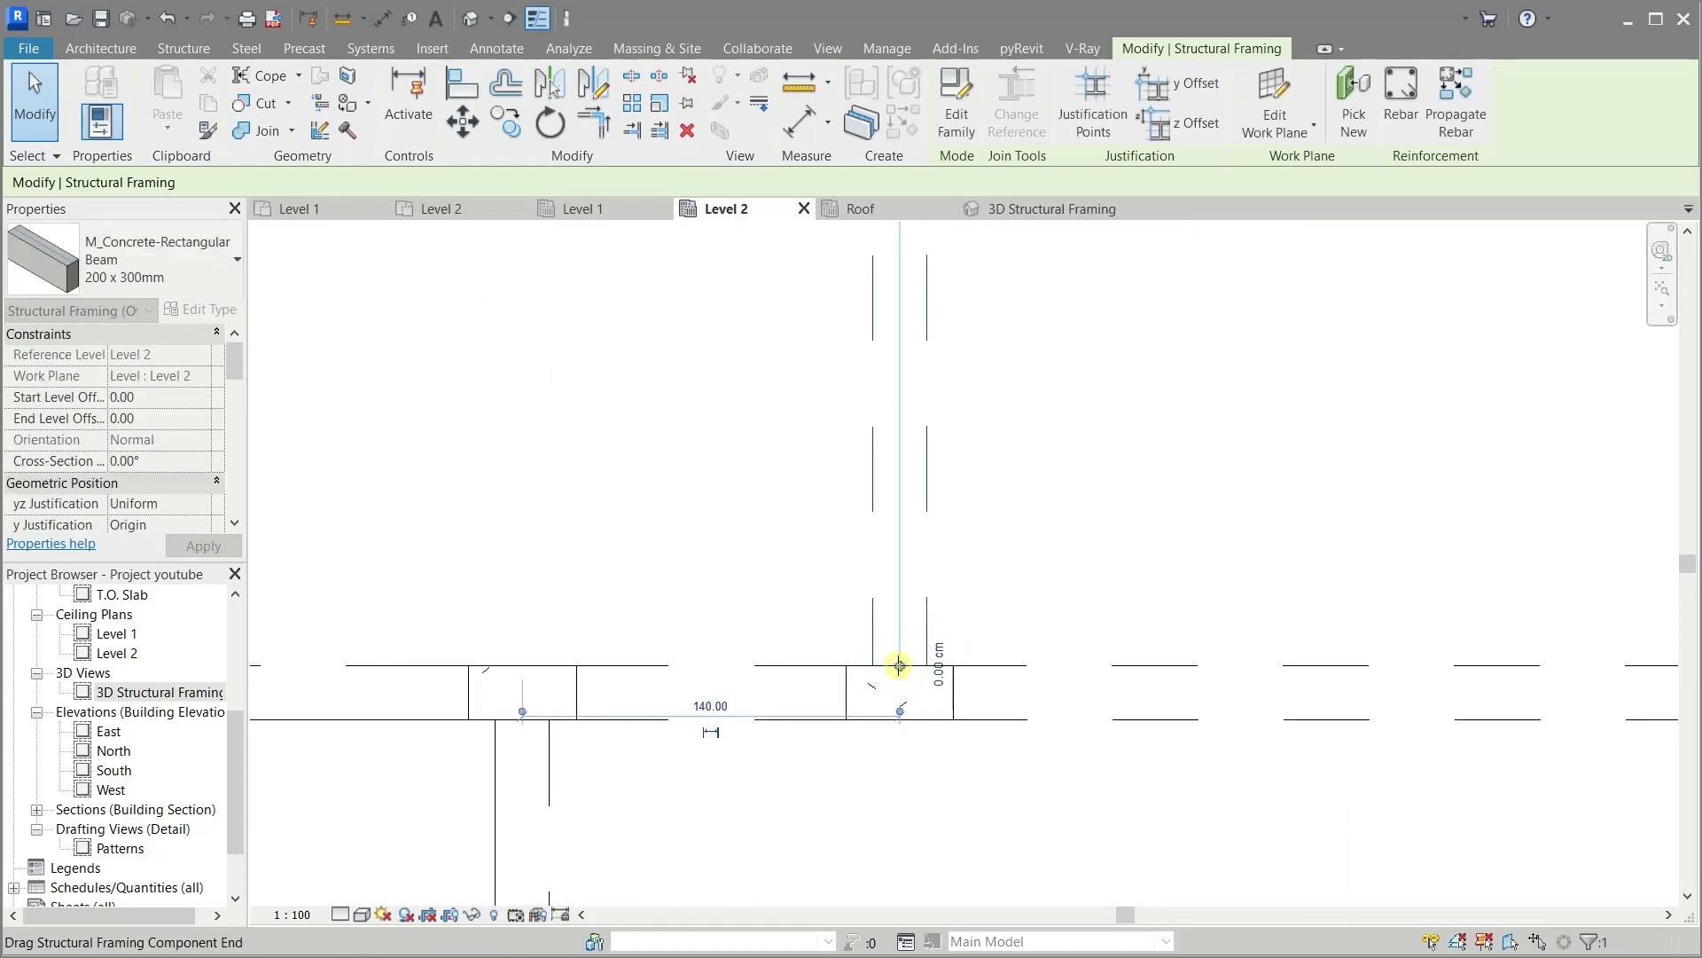
pyautogui.scroll(-2, 865, 794)
pyautogui.scroll(-2, 861, 798)
pyautogui.scroll(-2, 861, 798)
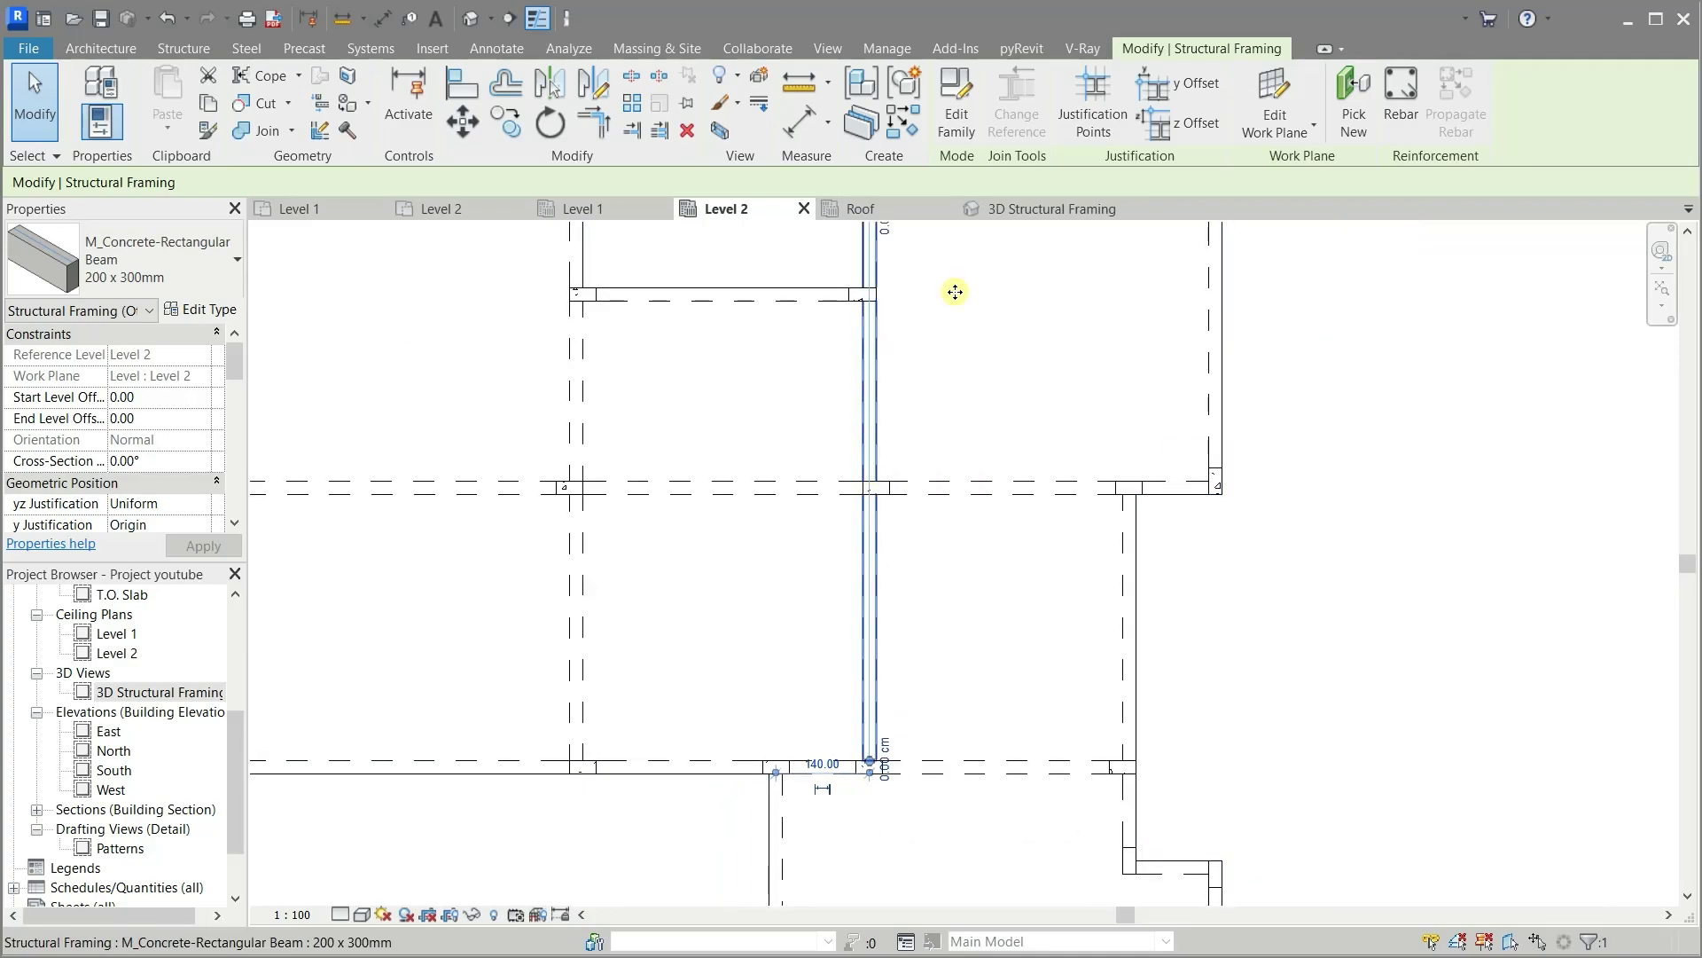
pyautogui.scroll(-2, 974, 318)
pyautogui.scroll(-1, 974, 319)
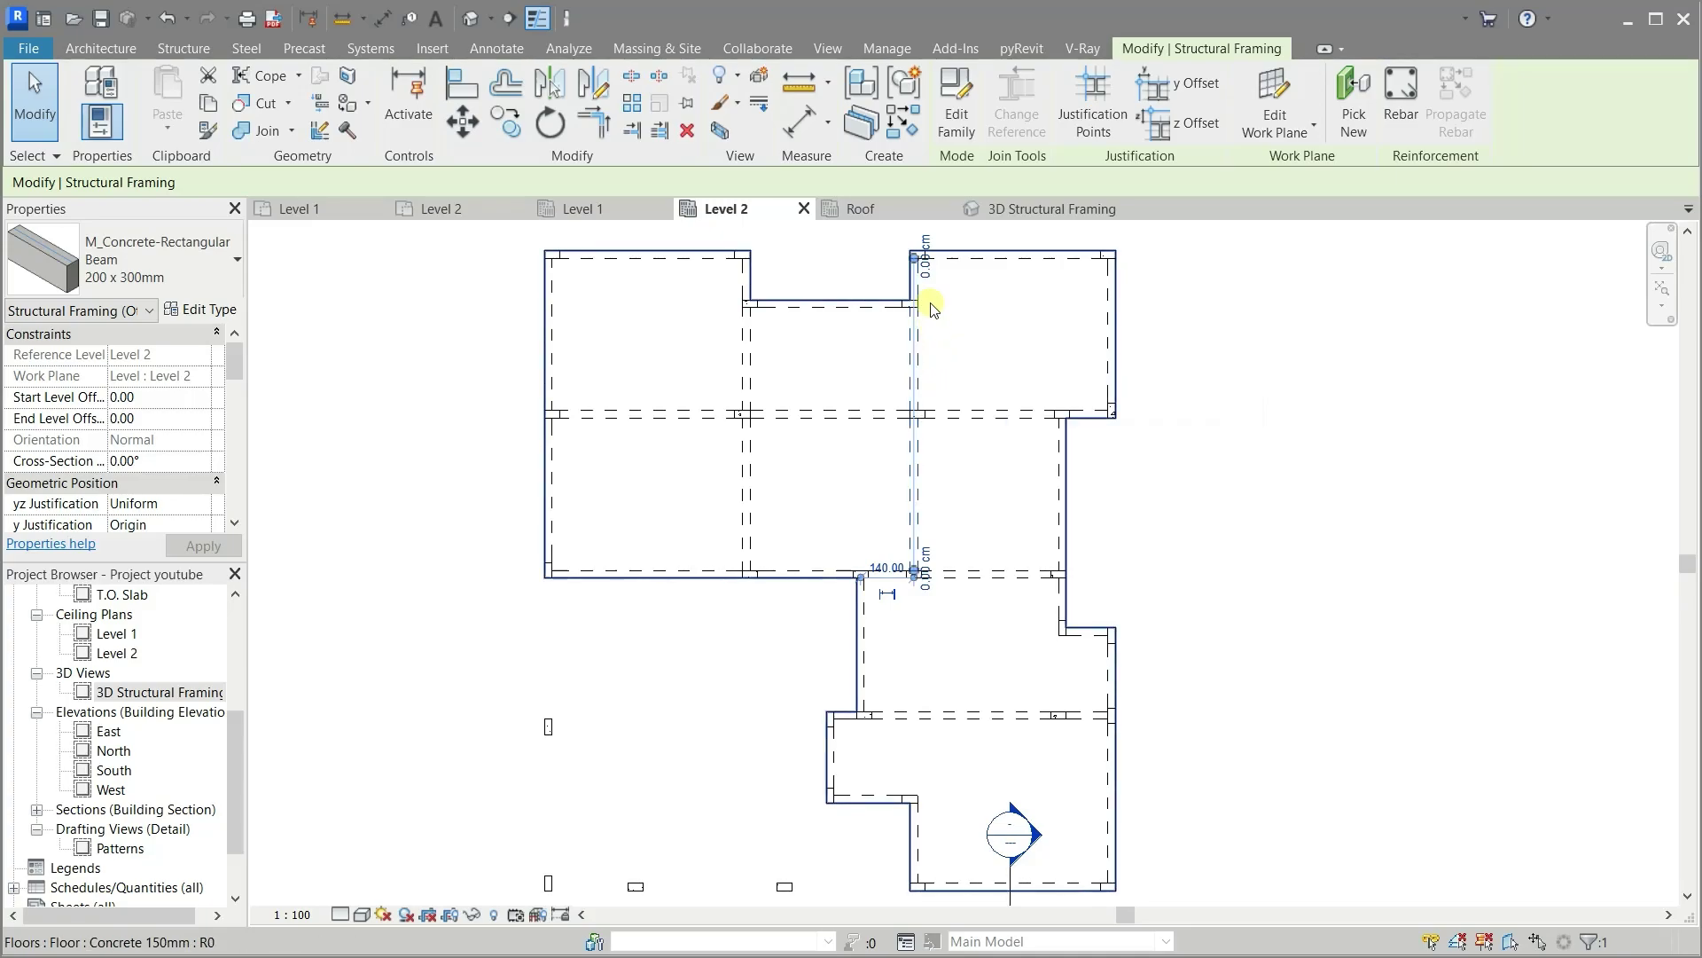
# Orbit the 3D Structural Framing view to inspect the extended beam from front and side angles
pyautogui.click(1021, 216)
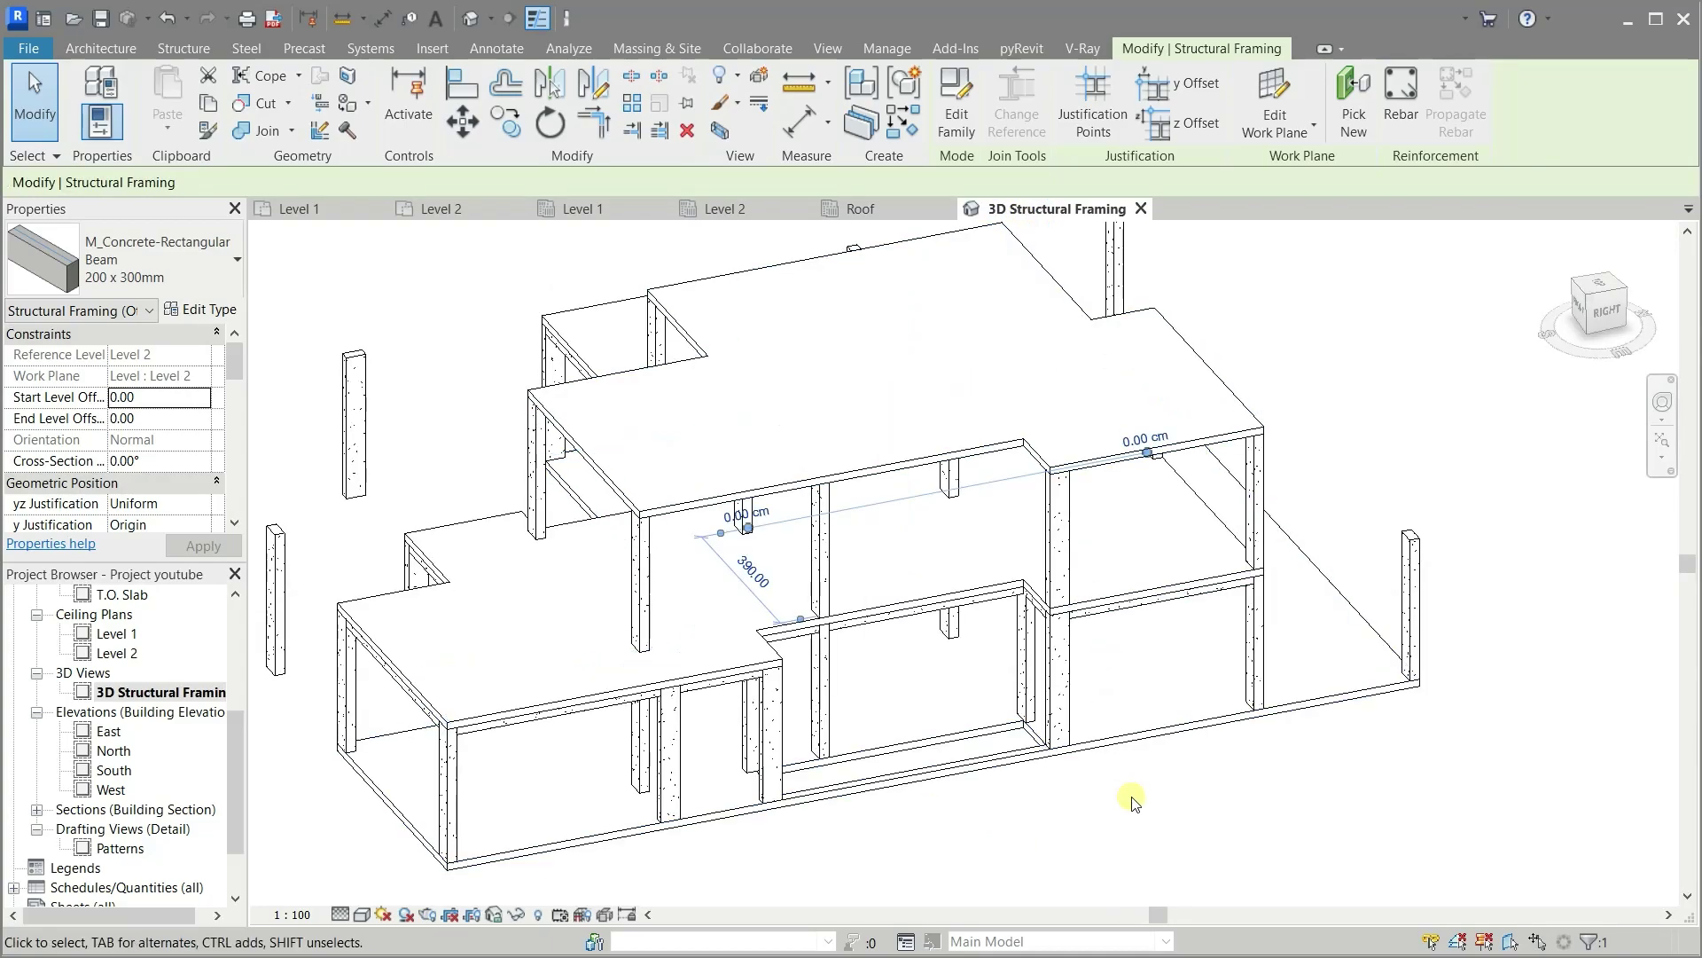
pyautogui.moveTo(1146, 814)
pyautogui.keyDown('shift'); pyautogui.mouseDown(button='middle')
pyautogui.moveTo(1099, 530)
pyautogui.moveTo(852, 538)
pyautogui.mouseUp(button='middle'); pyautogui.keyUp('shift')
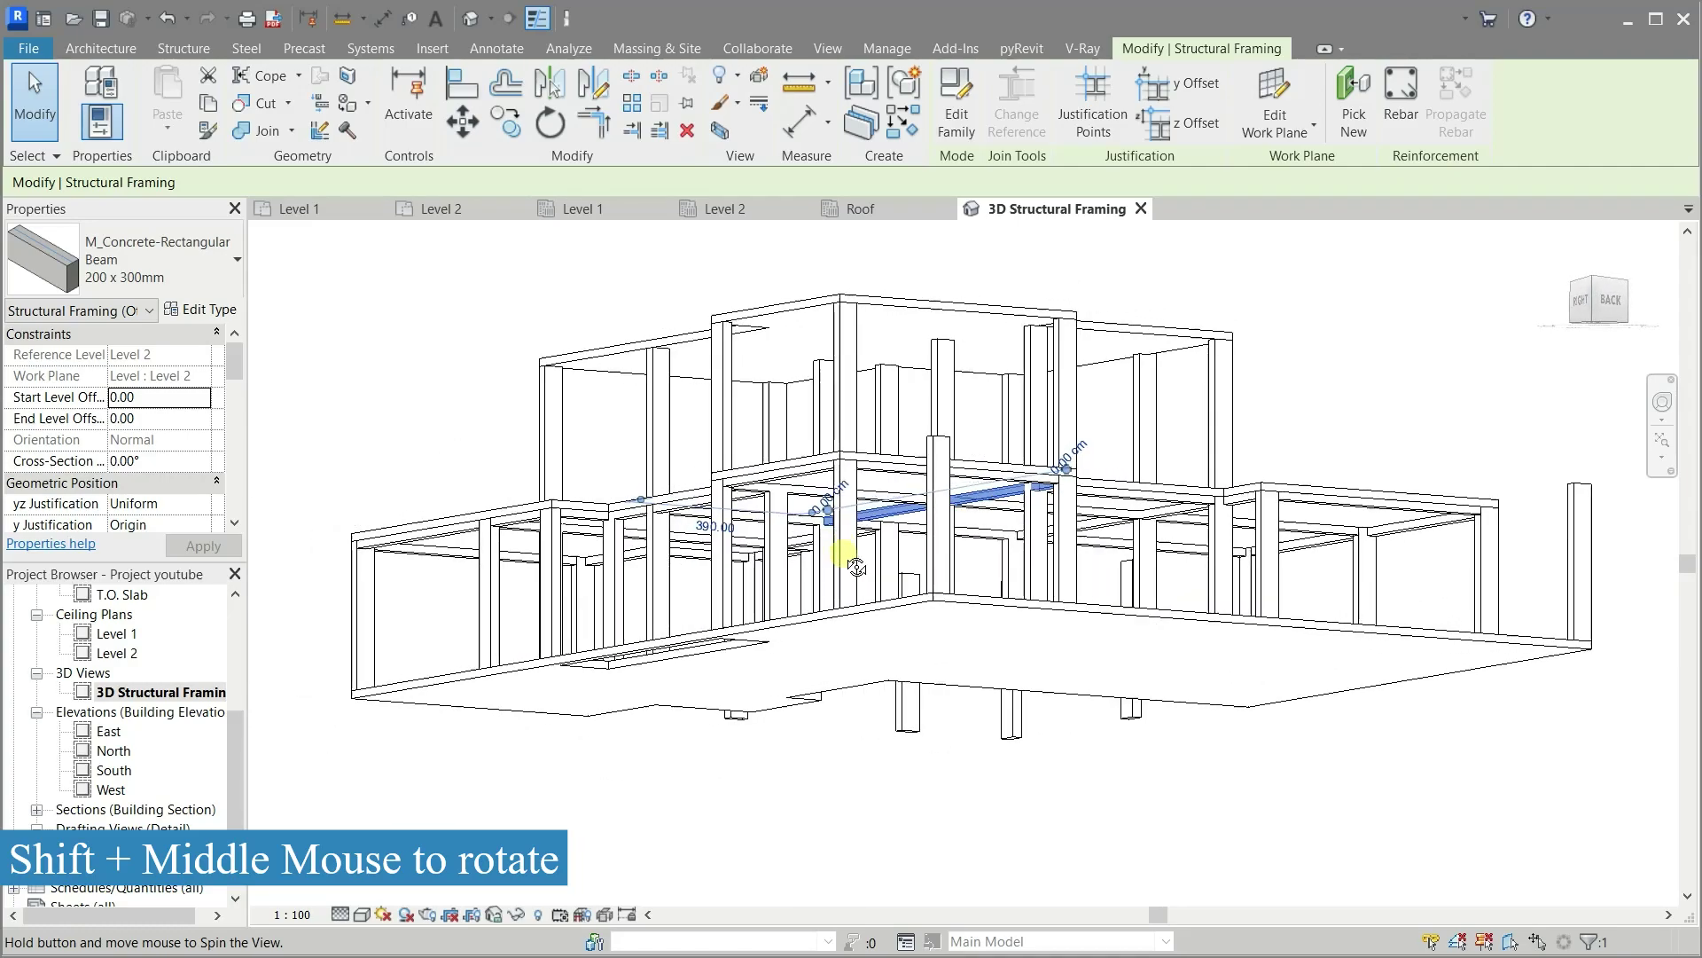
pyautogui.scroll(3, 1092, 499)
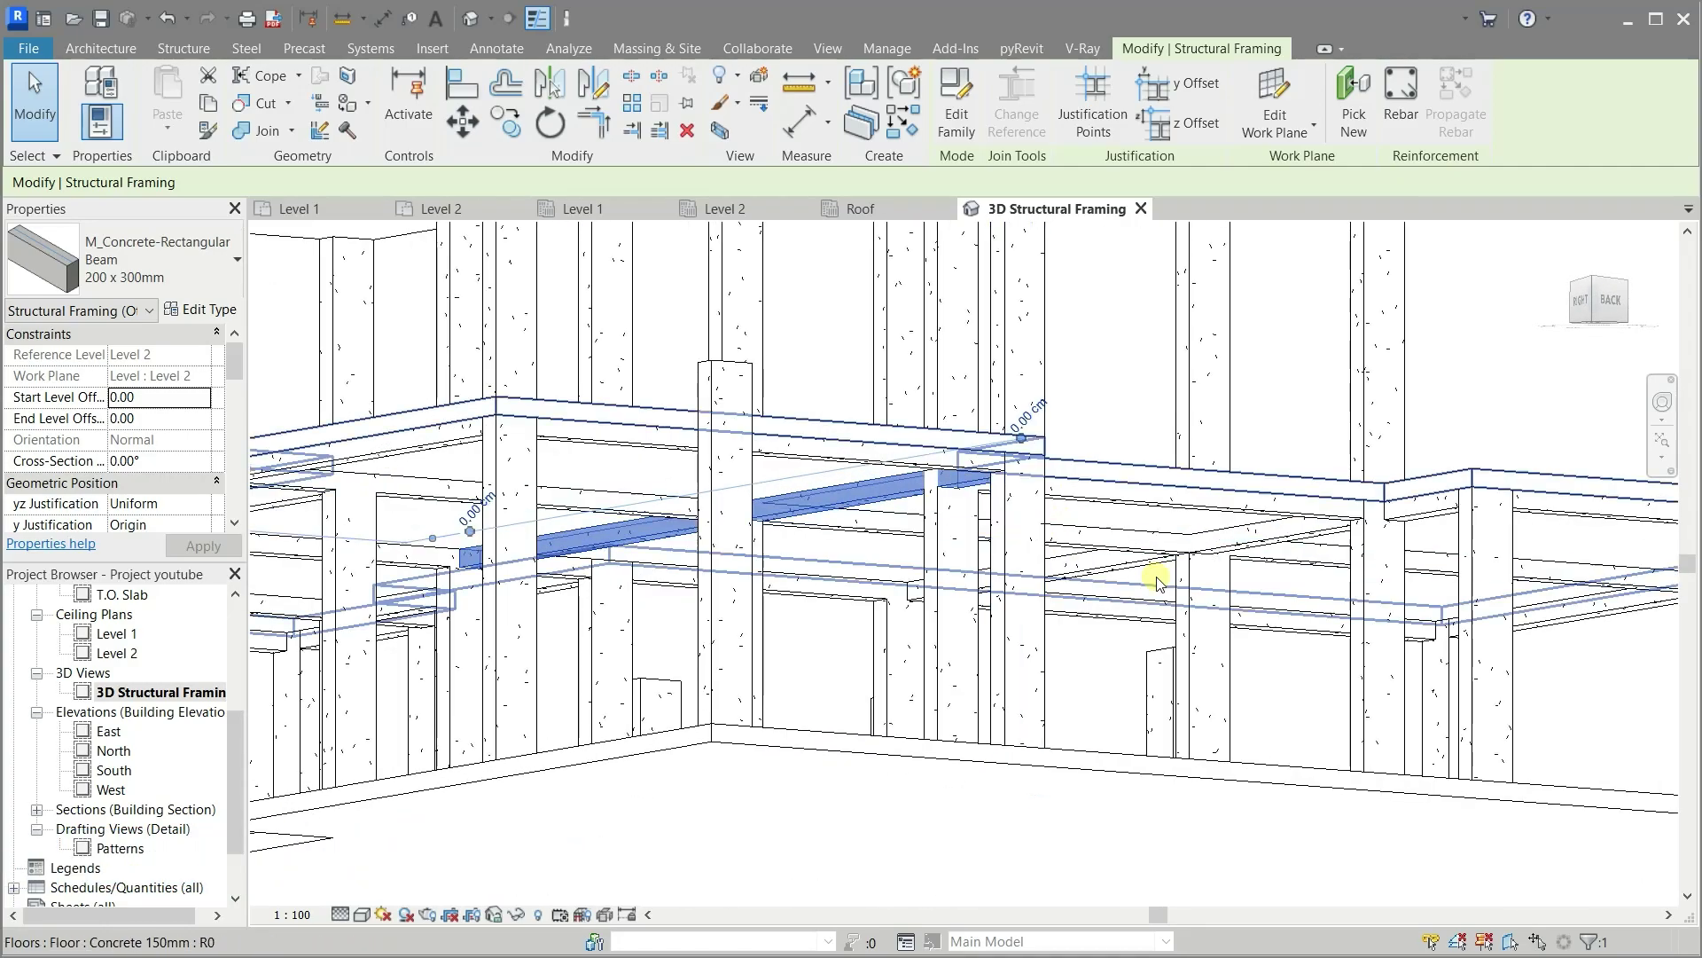
pyautogui.moveTo(1161, 594)
pyautogui.keyDown('shift'); pyautogui.mouseDown(button='middle')
pyautogui.moveTo(1056, 559)
pyautogui.moveTo(1126, 597)
pyautogui.moveTo(1229, 708)
pyautogui.moveTo(1175, 522)
pyautogui.moveTo(1041, 548)
pyautogui.moveTo(1128, 684)
pyautogui.mouseUp(button='middle'); pyautogui.keyUp('shift')
pyautogui.scroll(-5, 1128, 685)
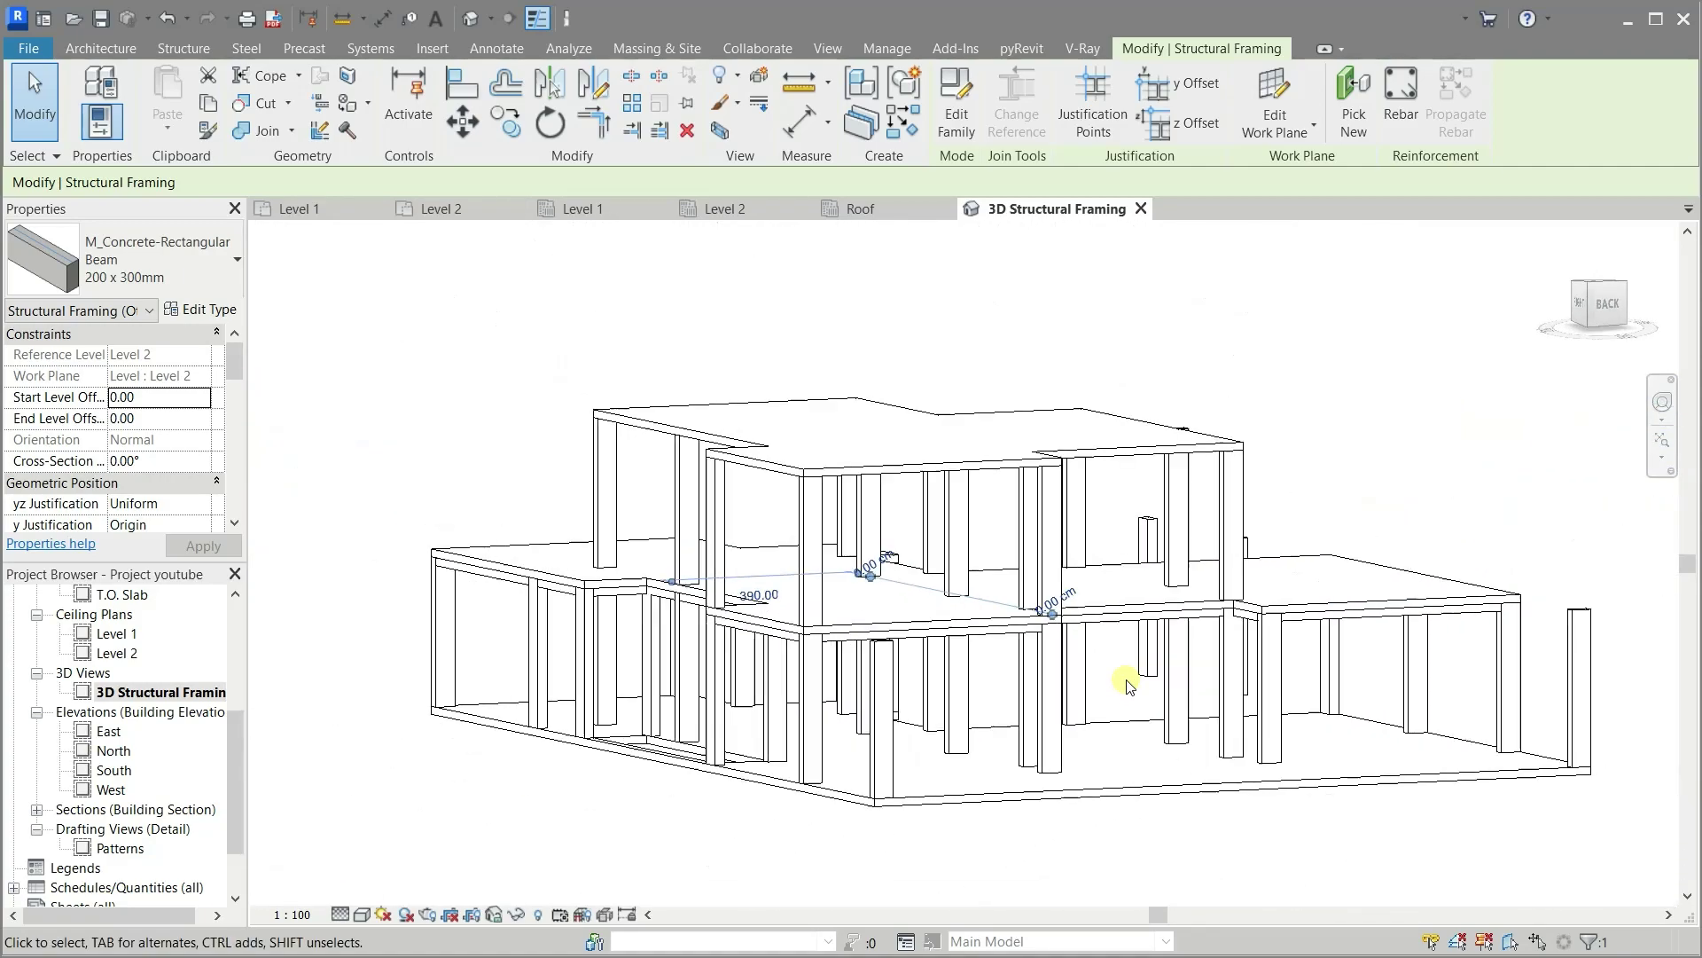
pyautogui.click(833, 847)
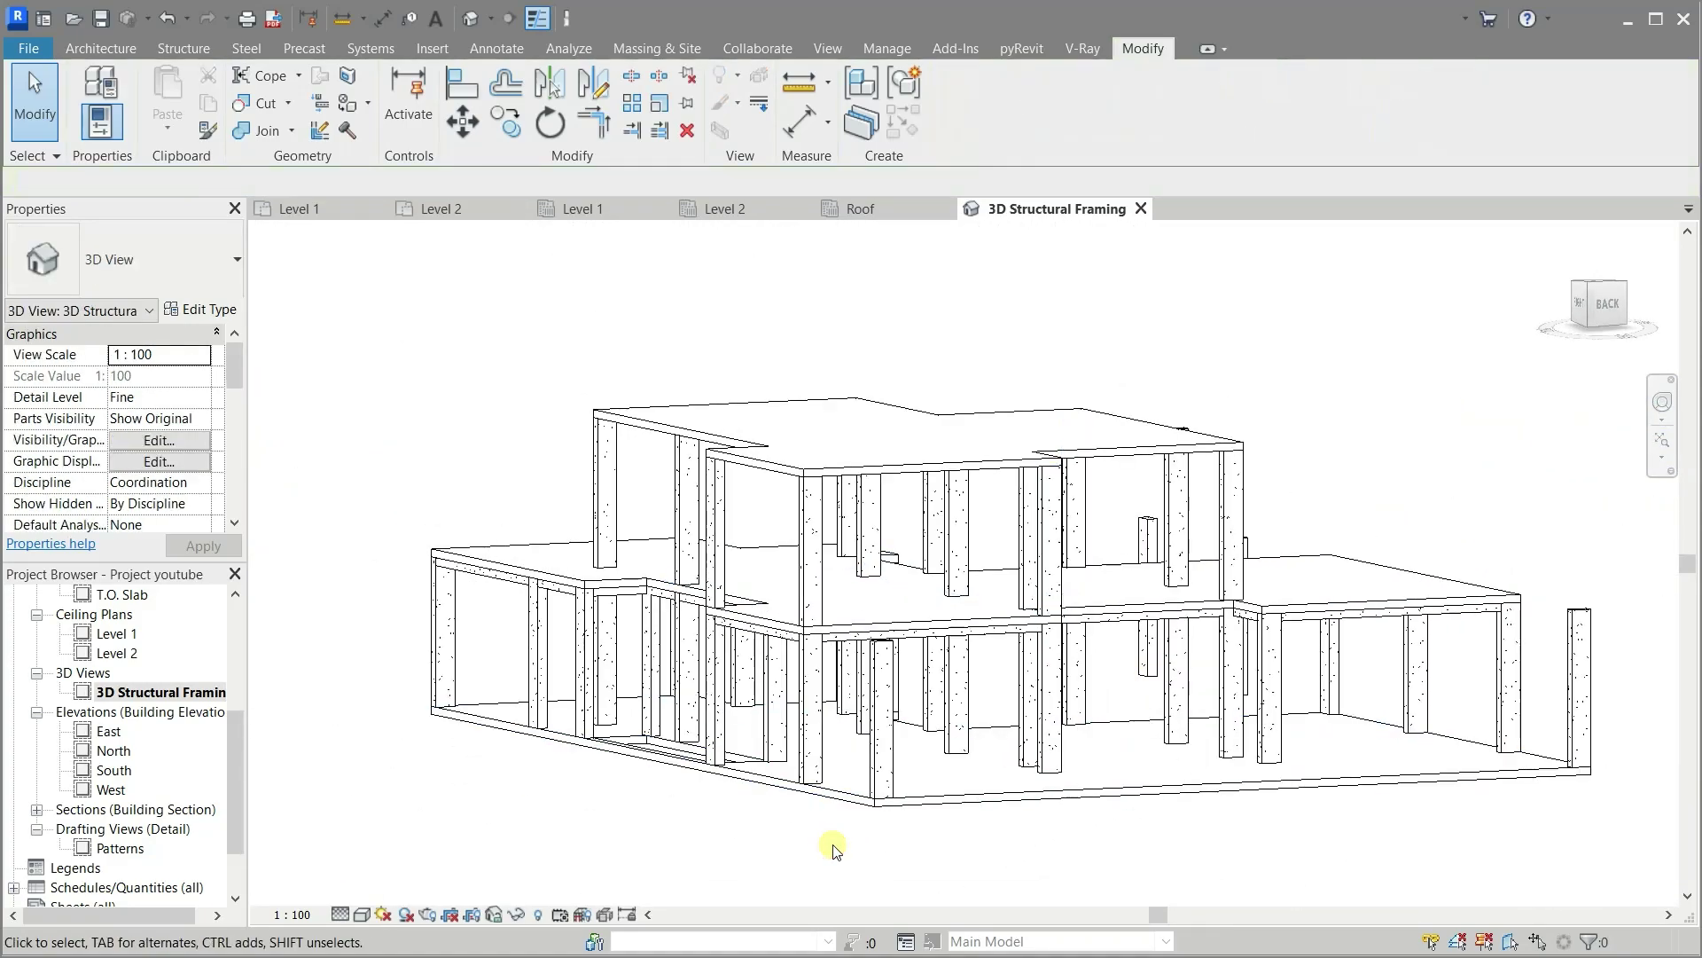
pyautogui.moveTo(834, 847)
pyautogui.keyDown('shift'); pyautogui.mouseDown(button='middle')
pyautogui.moveTo(873, 951)
pyautogui.moveTo(1014, 947)
pyautogui.mouseUp(button='middle'); pyautogui.keyUp('shift')
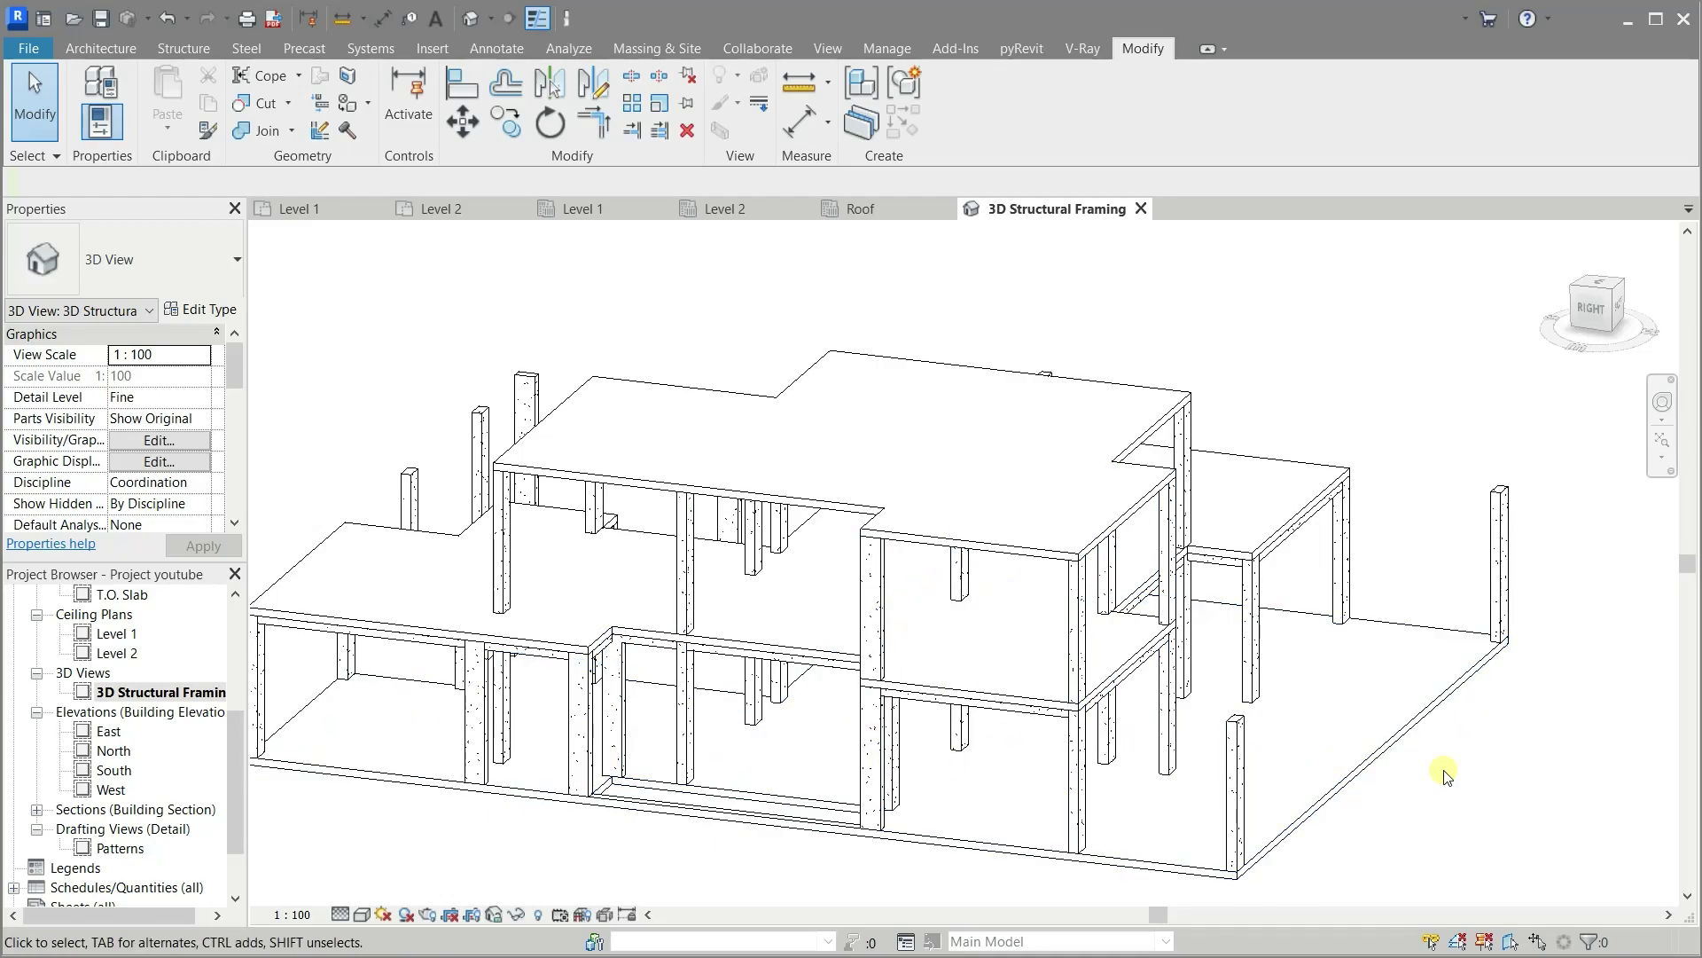
pyautogui.moveTo(1445, 777)
pyautogui.keyDown('shift'); pyautogui.mouseDown(button='middle')
pyautogui.moveTo(1558, 790)
pyautogui.moveTo(1539, 657)
pyautogui.moveTo(1587, 623)
pyautogui.moveTo(1448, 475)
pyautogui.moveTo(1455, 460)
pyautogui.moveTo(1493, 536)
pyautogui.moveTo(1642, 699)
pyautogui.mouseUp(button='middle'); pyautogui.keyUp('shift')
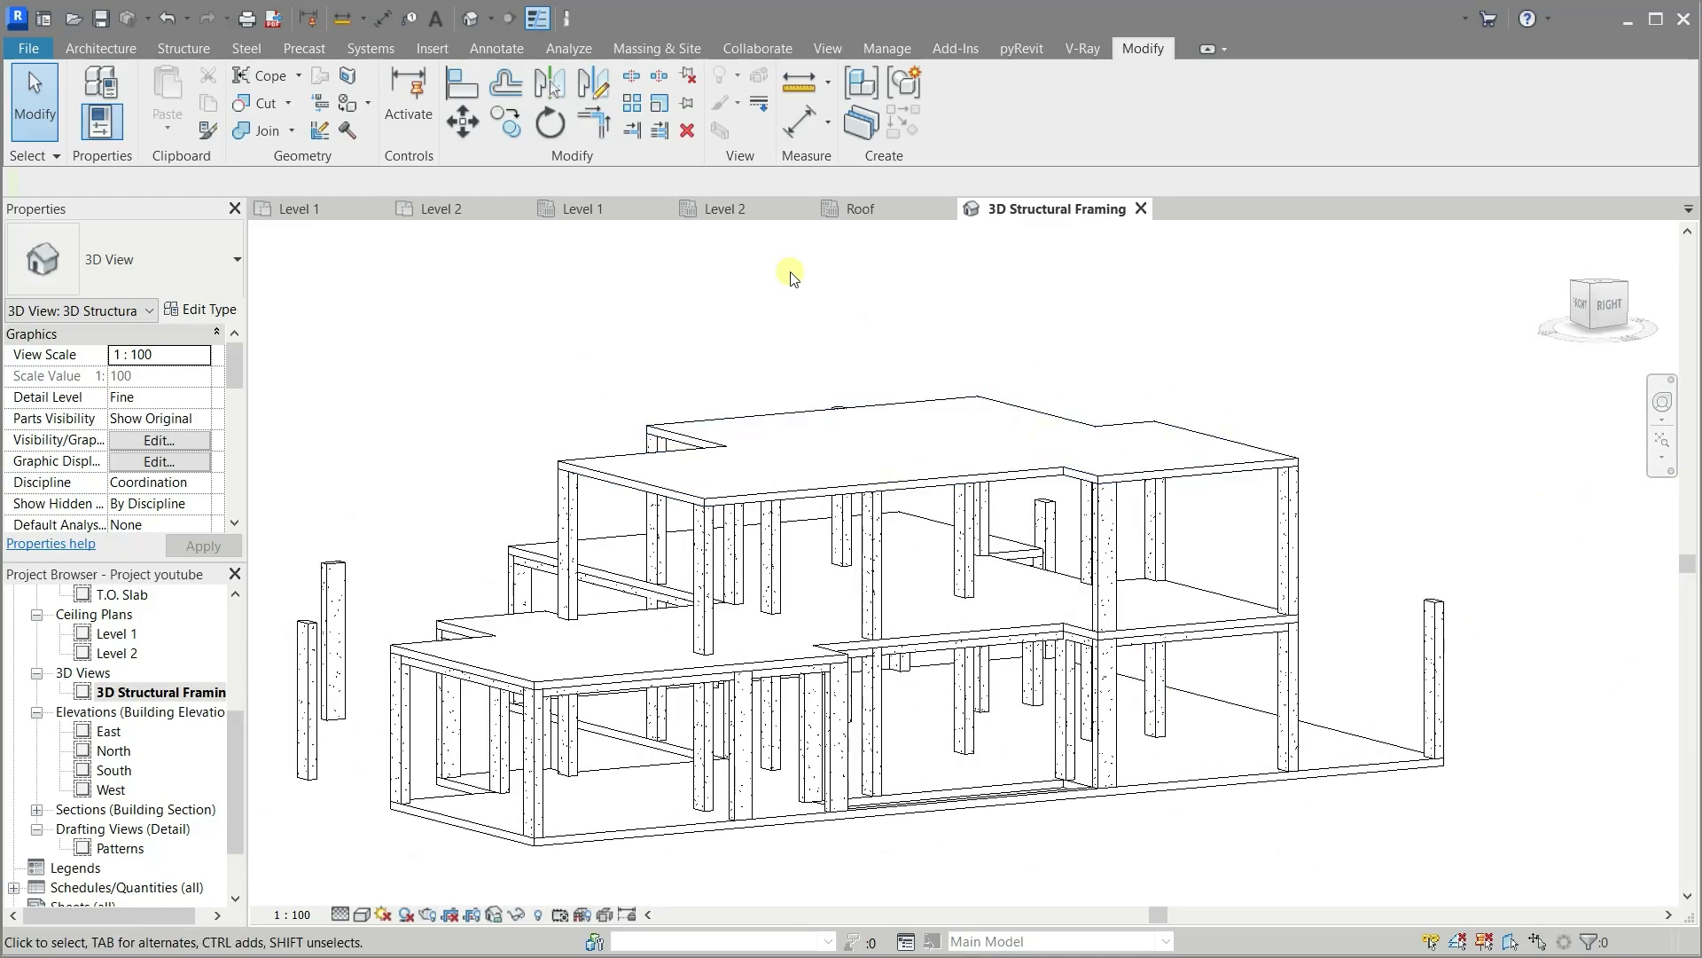
pyautogui.click(727, 211)
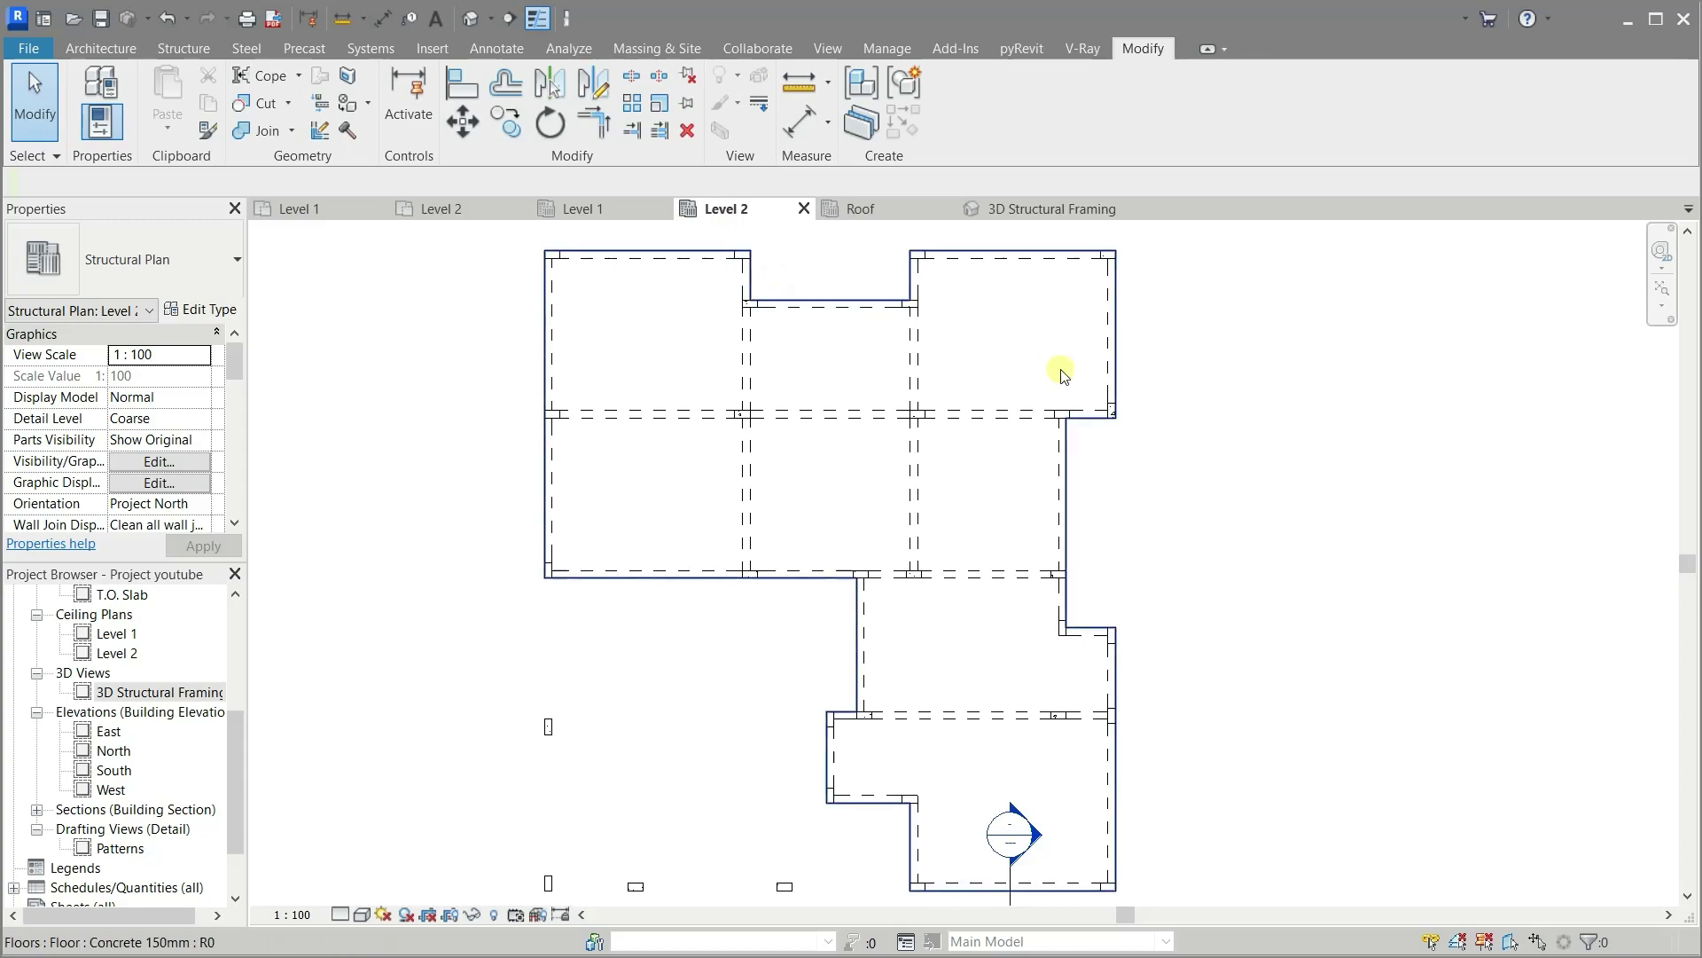
# Delete the short bottom beam and drag the middle vertical beam's end downward
pyautogui.click(922, 842)
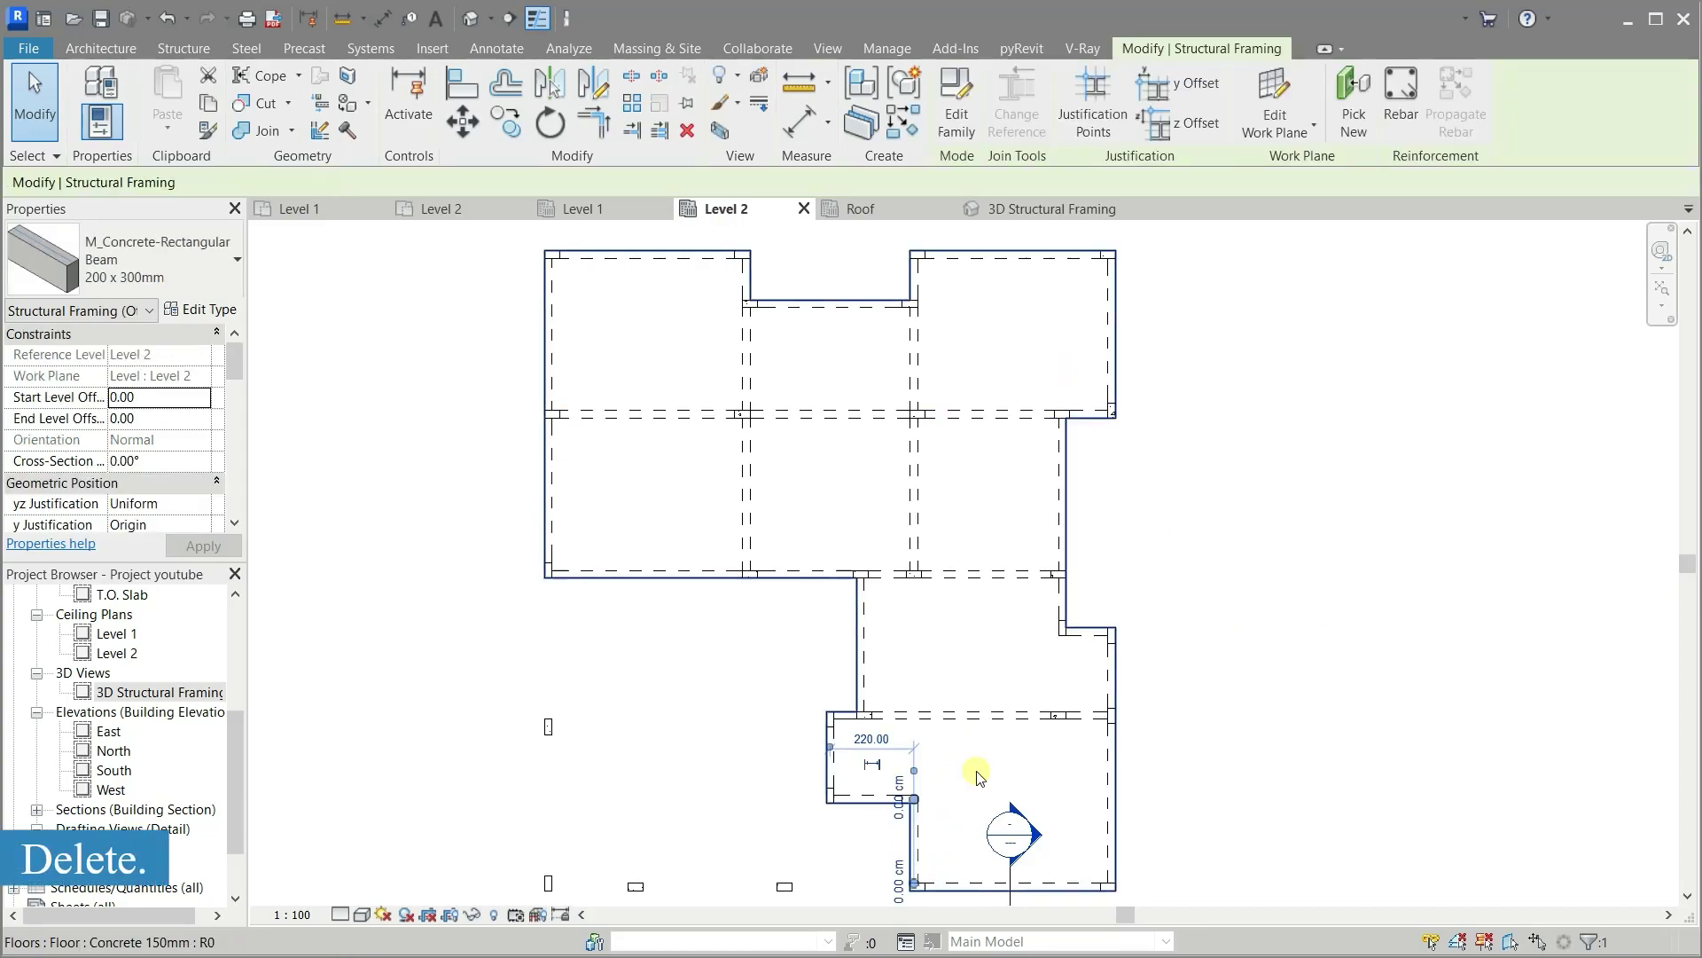
pyautogui.press('Delete')
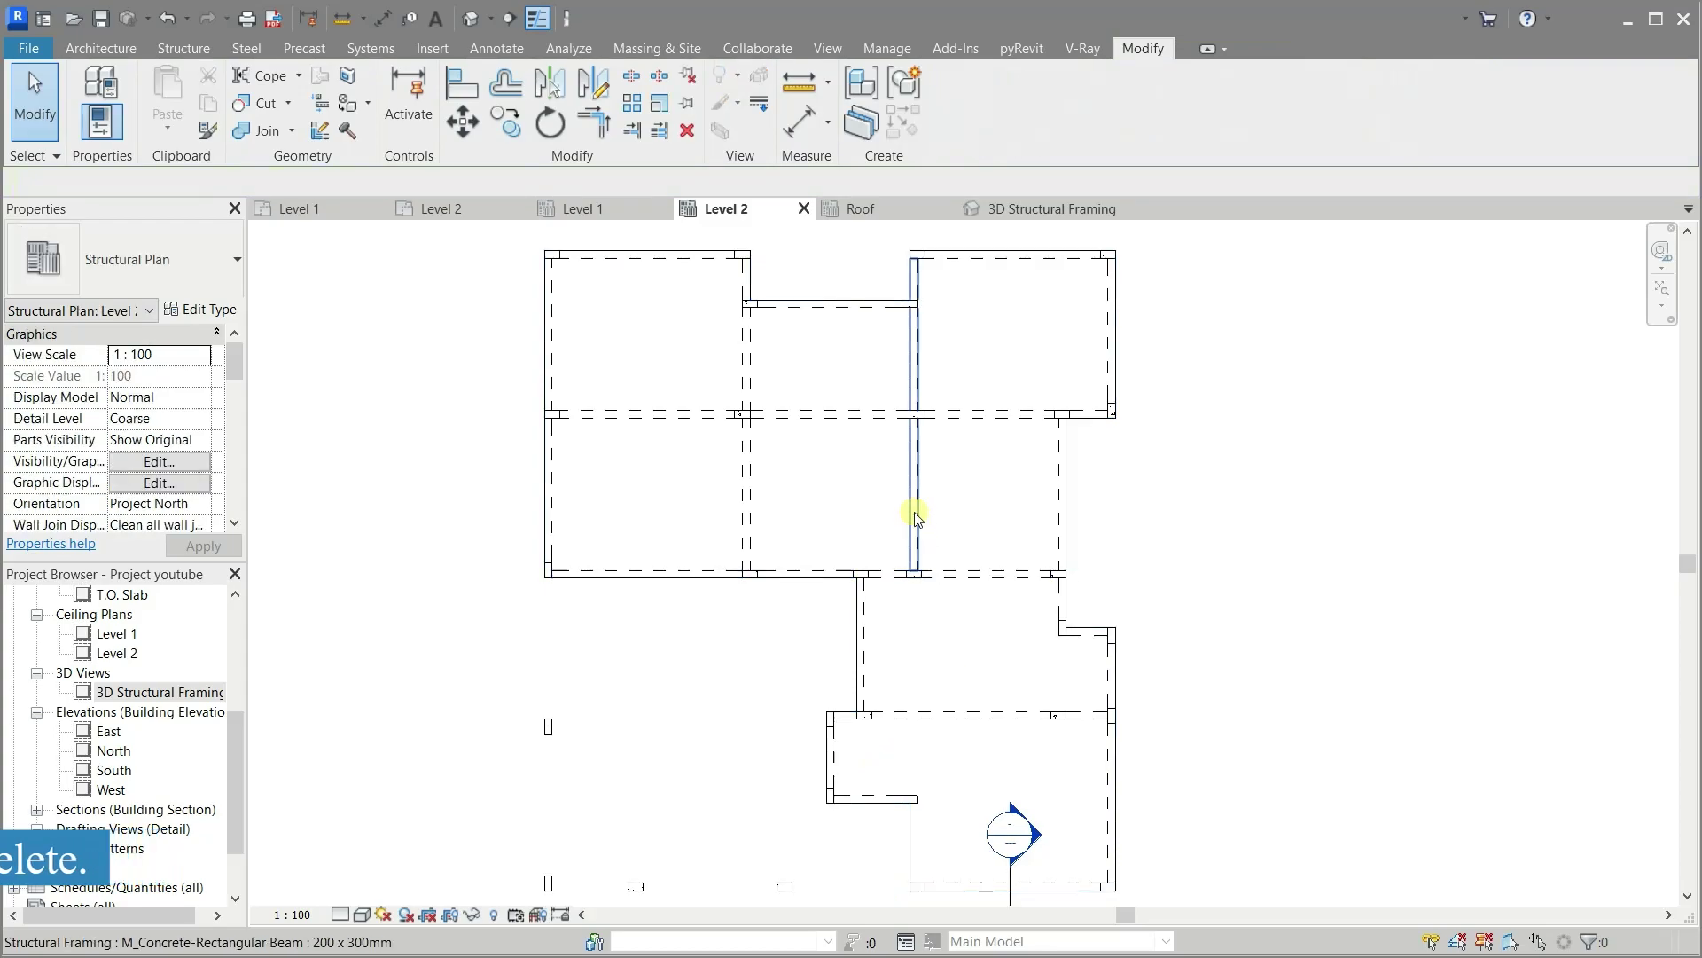
pyautogui.click(913, 514)
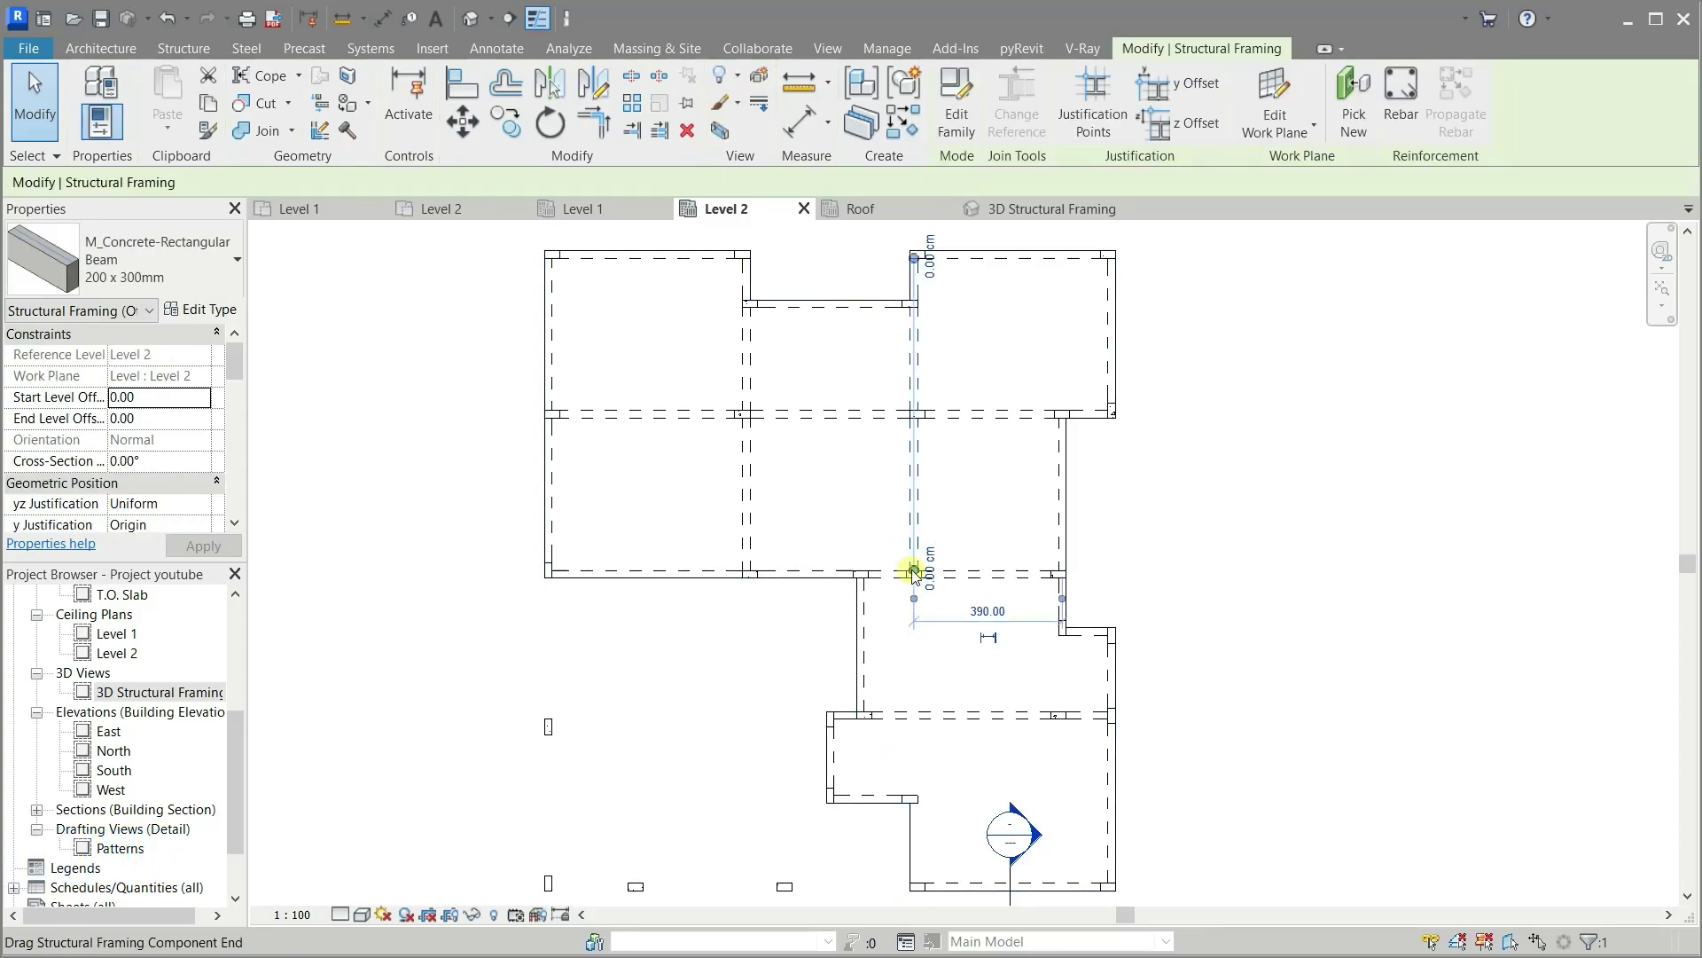
pyautogui.moveTo(914, 570); pyautogui.dragTo(914, 880)
# Snap the vertical beam's lower end onto the bottom wall intersection, then deselect it
pyautogui.scroll(3, 913, 879)
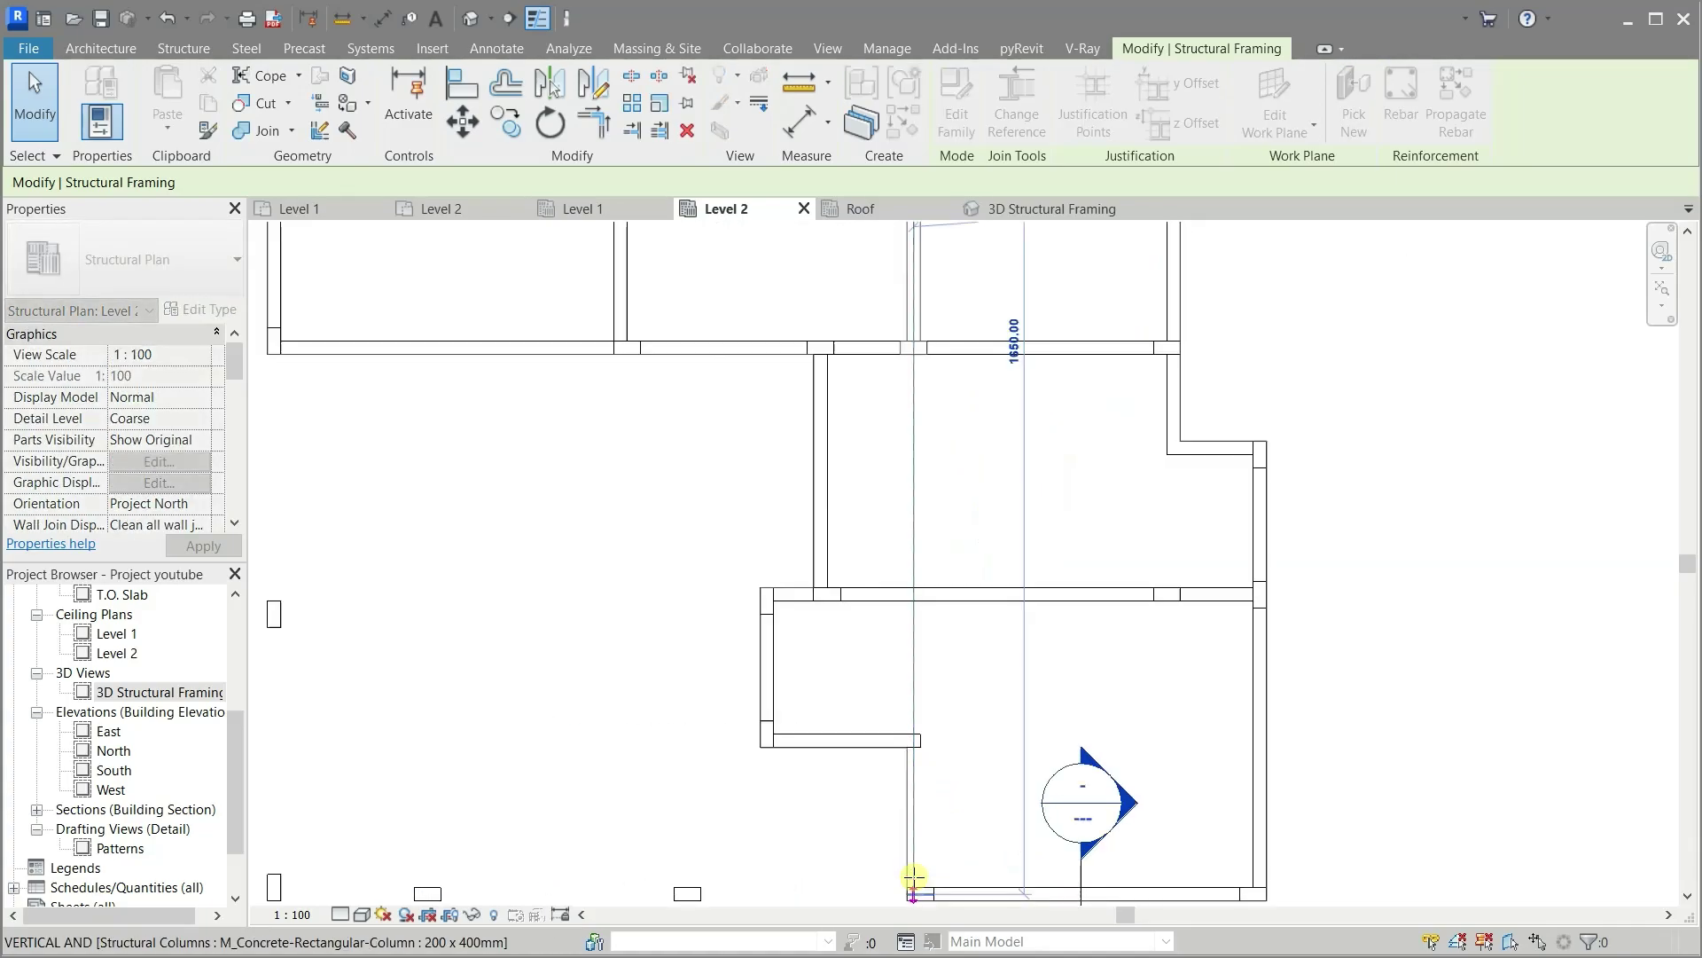
pyautogui.scroll(3, 914, 880)
pyautogui.scroll(2, 914, 880)
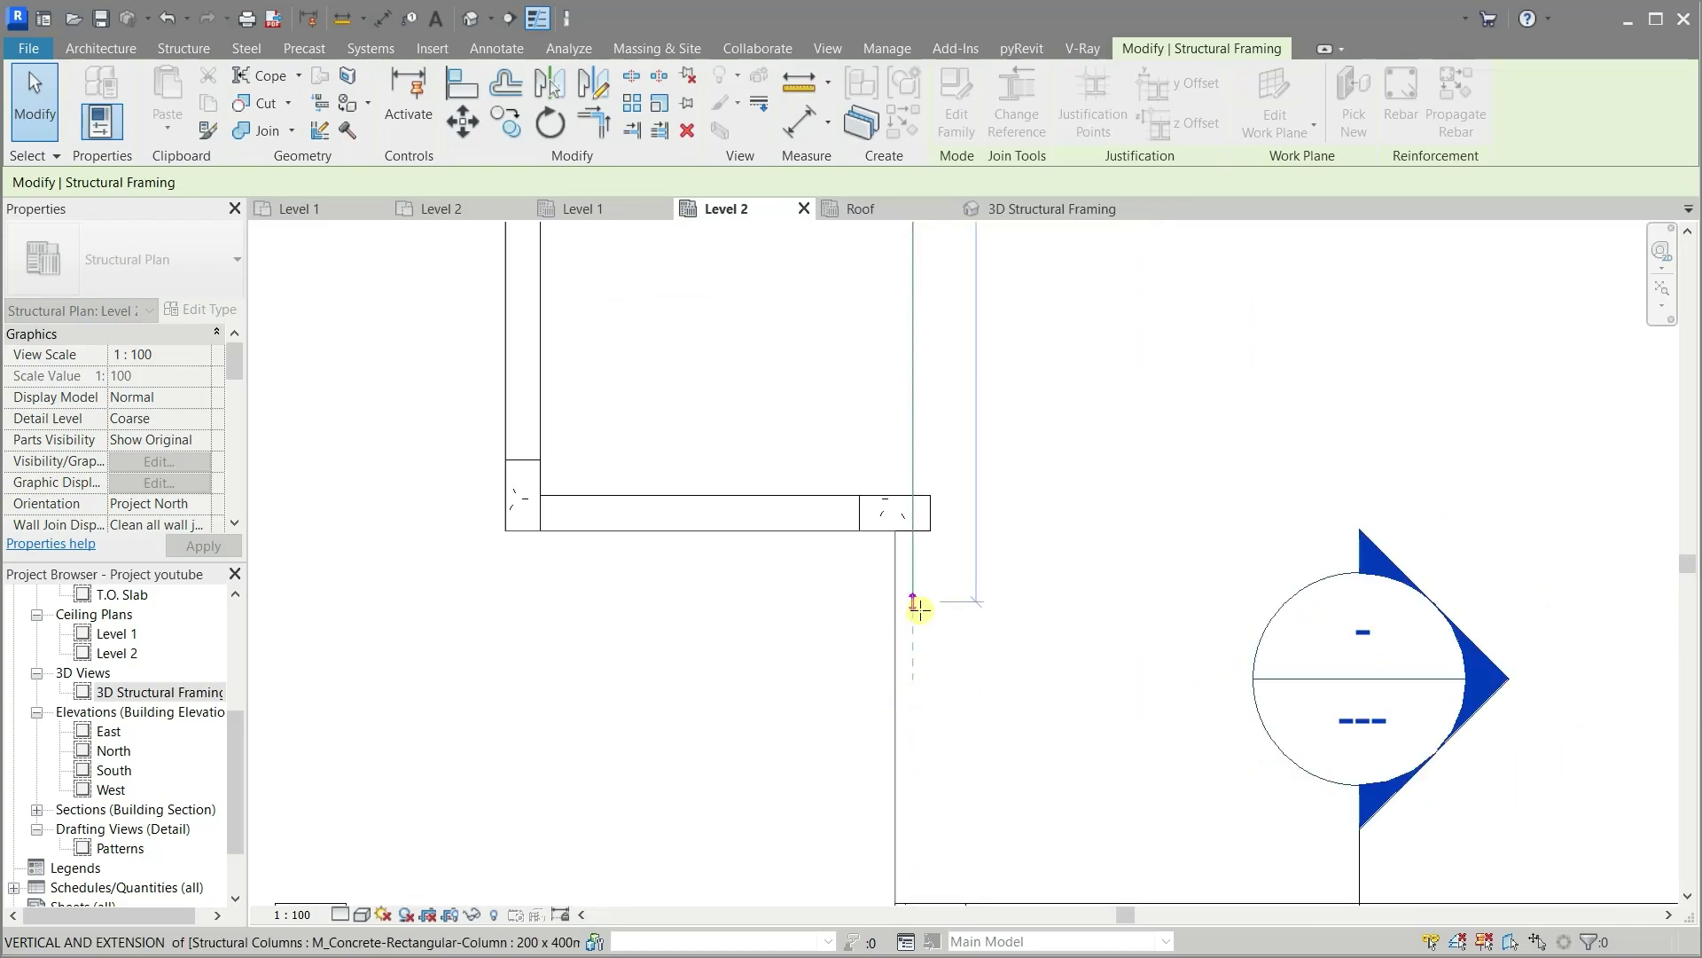
pyautogui.scroll(-2, 916, 608)
pyautogui.moveTo(922, 816)
pyautogui.mouseDown()
pyautogui.moveTo(916, 830)
pyautogui.moveTo(922, 805)
pyautogui.mouseUp()
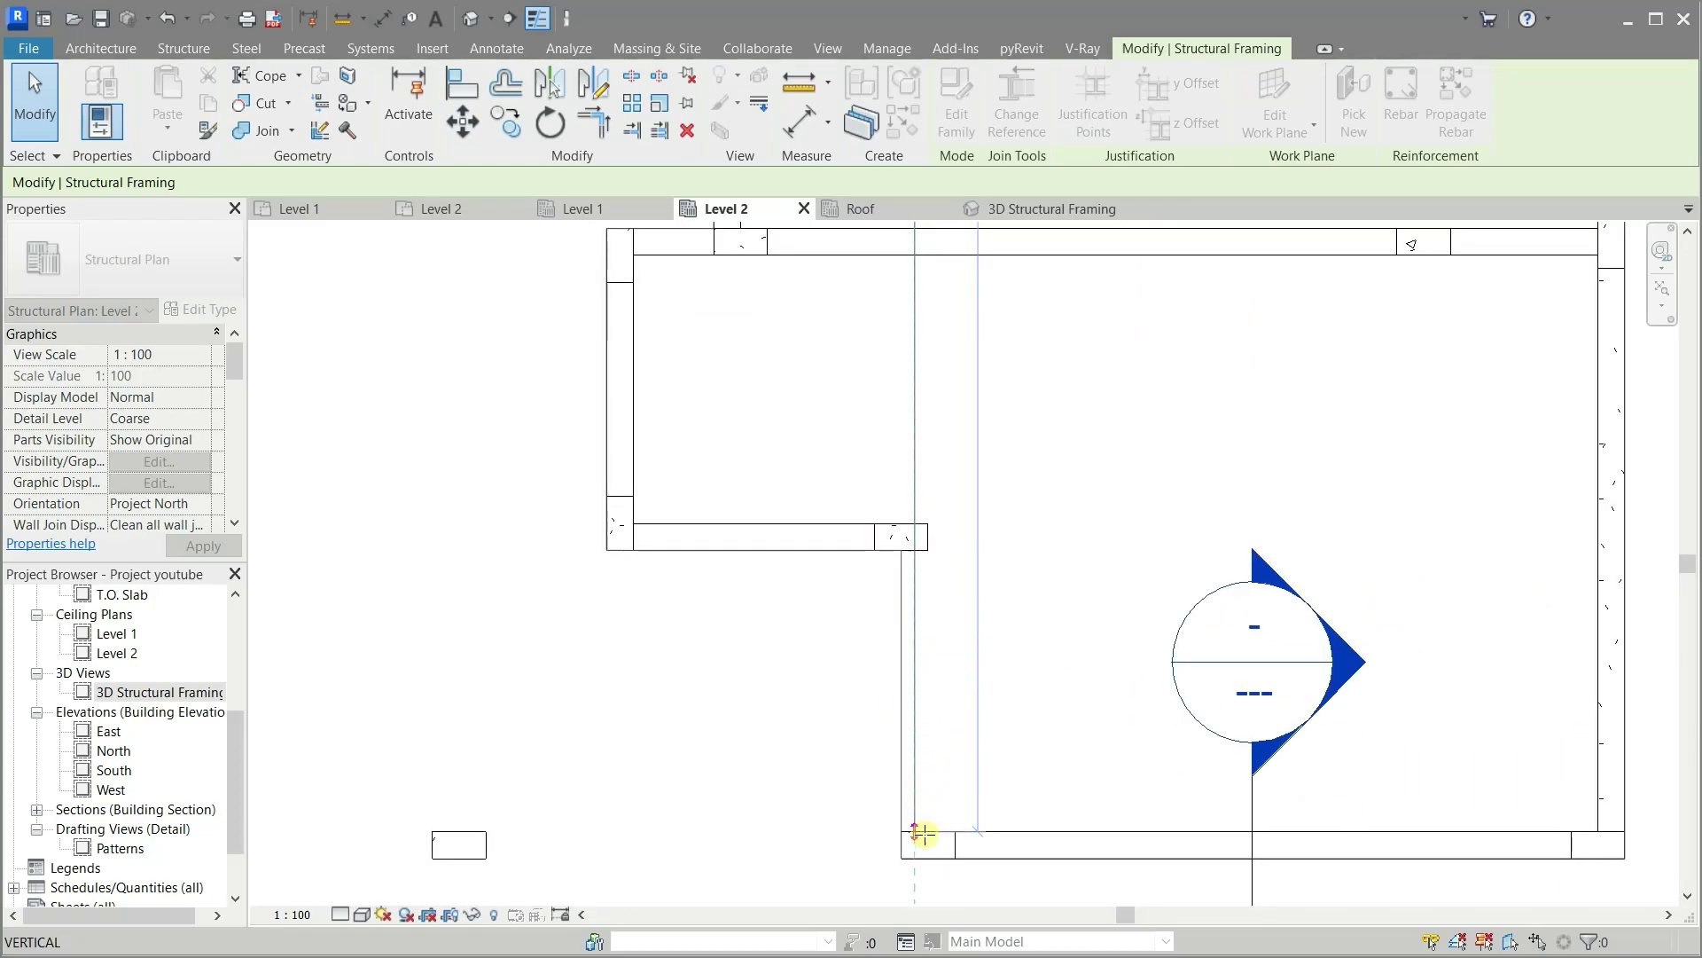
pyautogui.scroll(1, 918, 831)
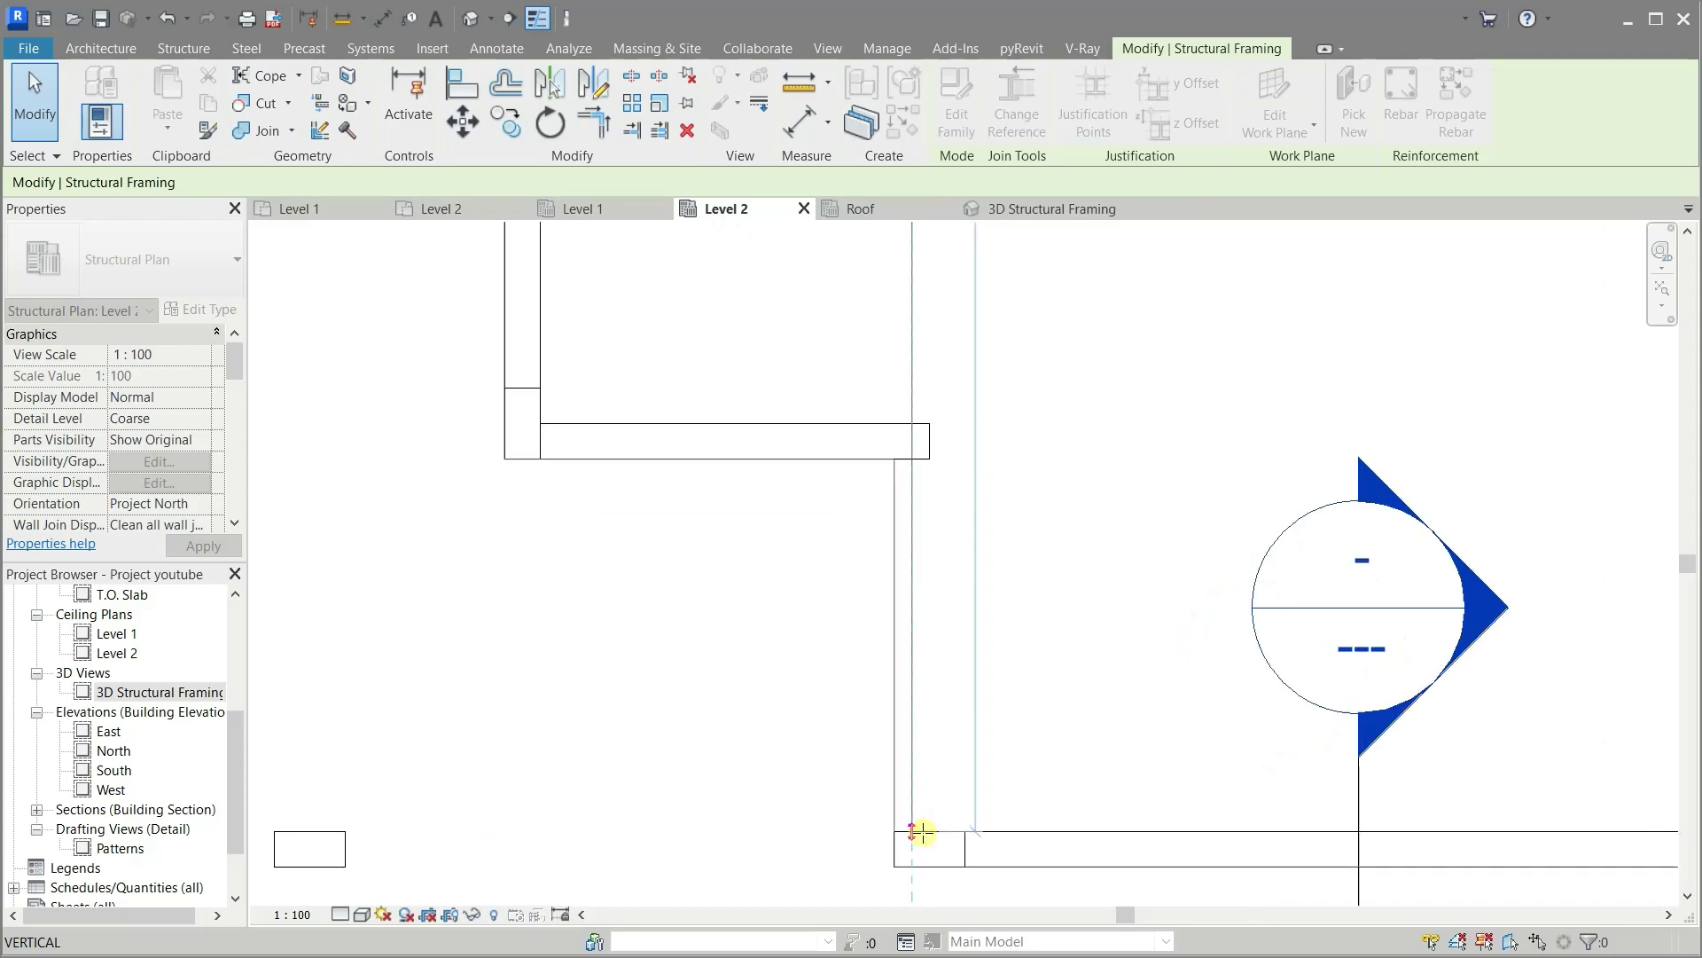
pyautogui.scroll(1, 916, 828)
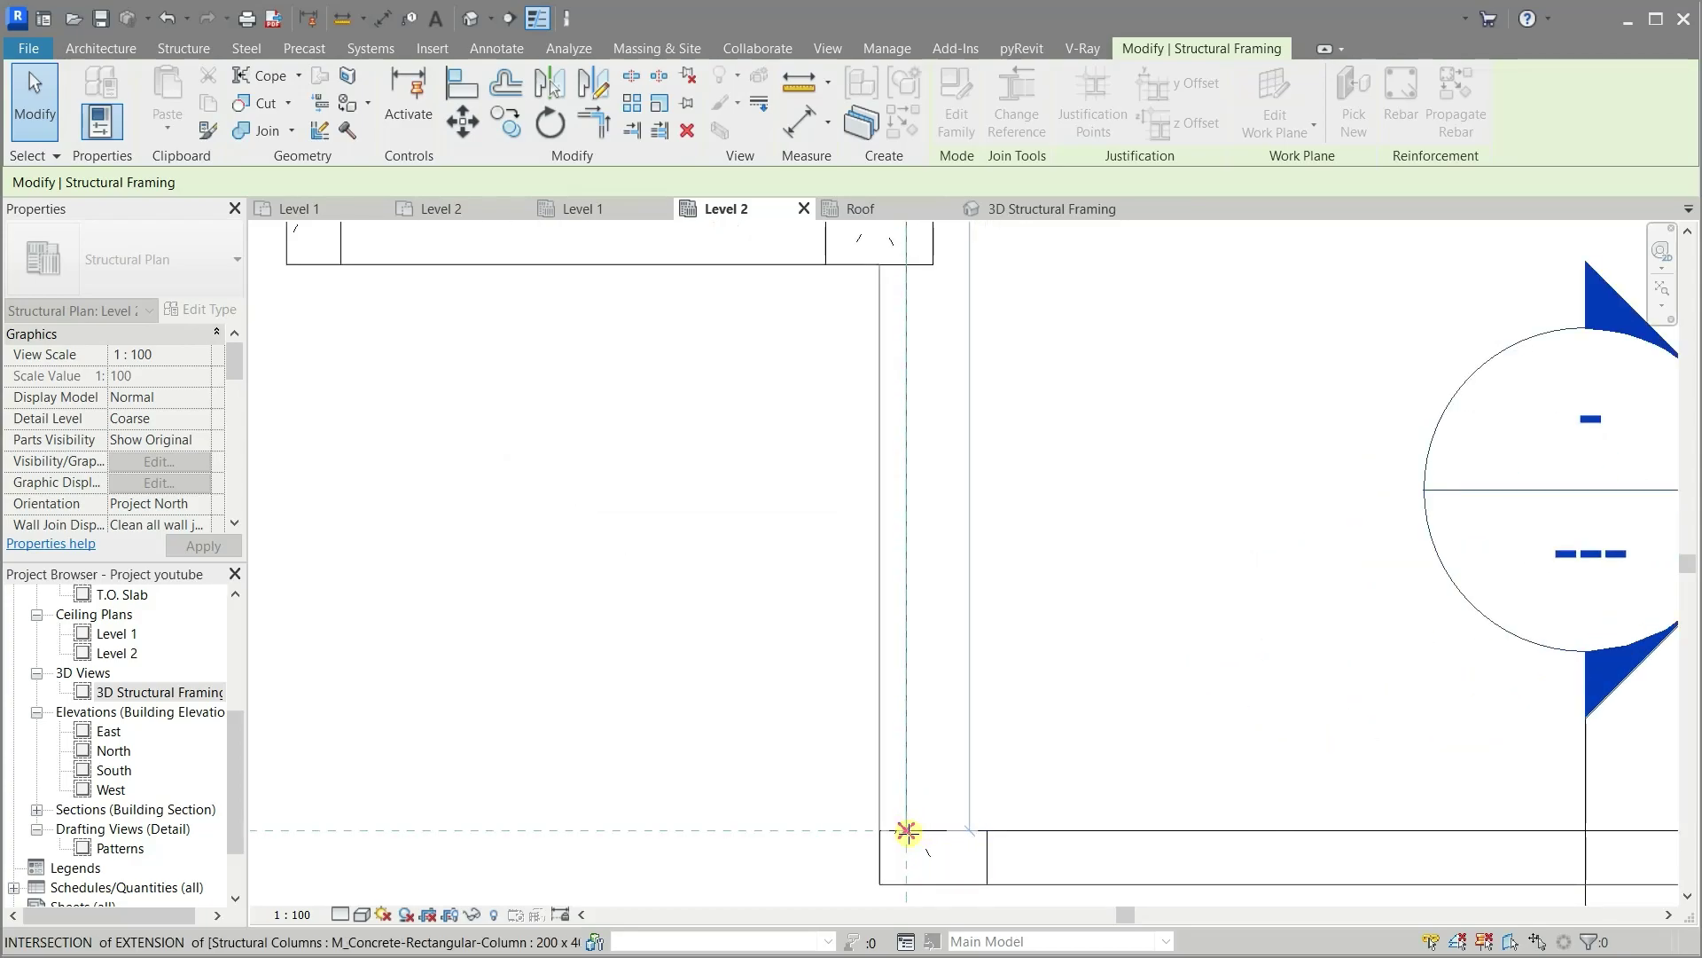
pyautogui.moveTo(906, 831); pyautogui.dragTo(907, 831)
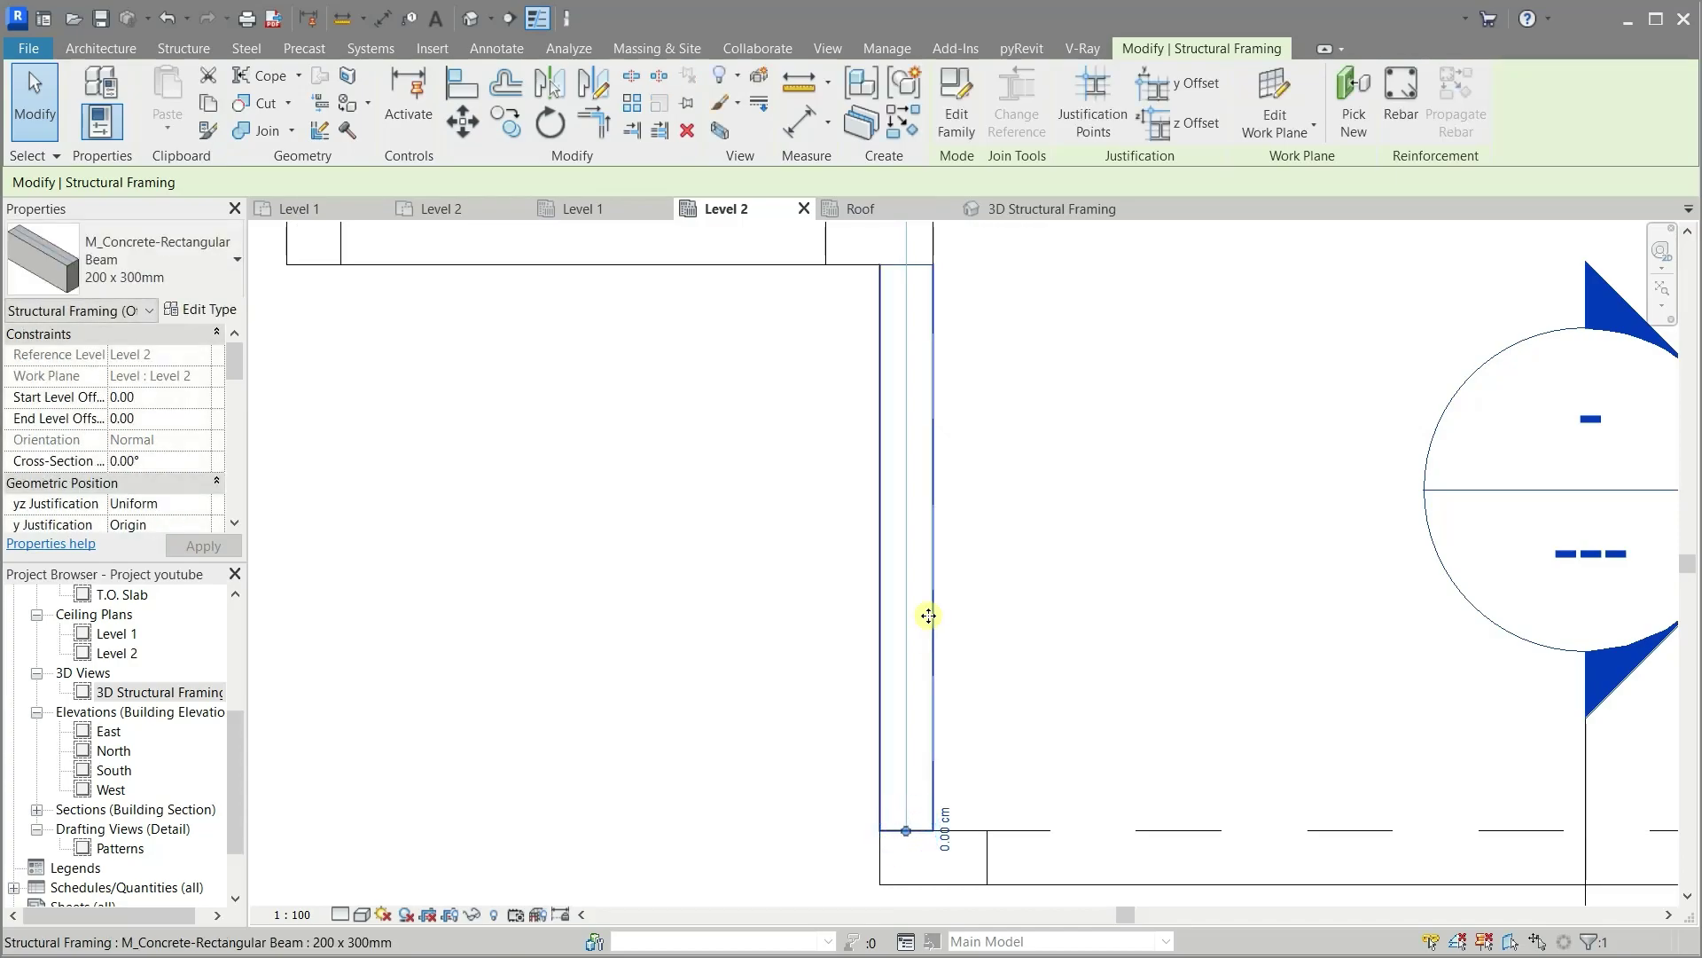
pyautogui.scroll(-1, 910, 621)
pyautogui.scroll(-1, 896, 674)
pyautogui.scroll(-2, 892, 696)
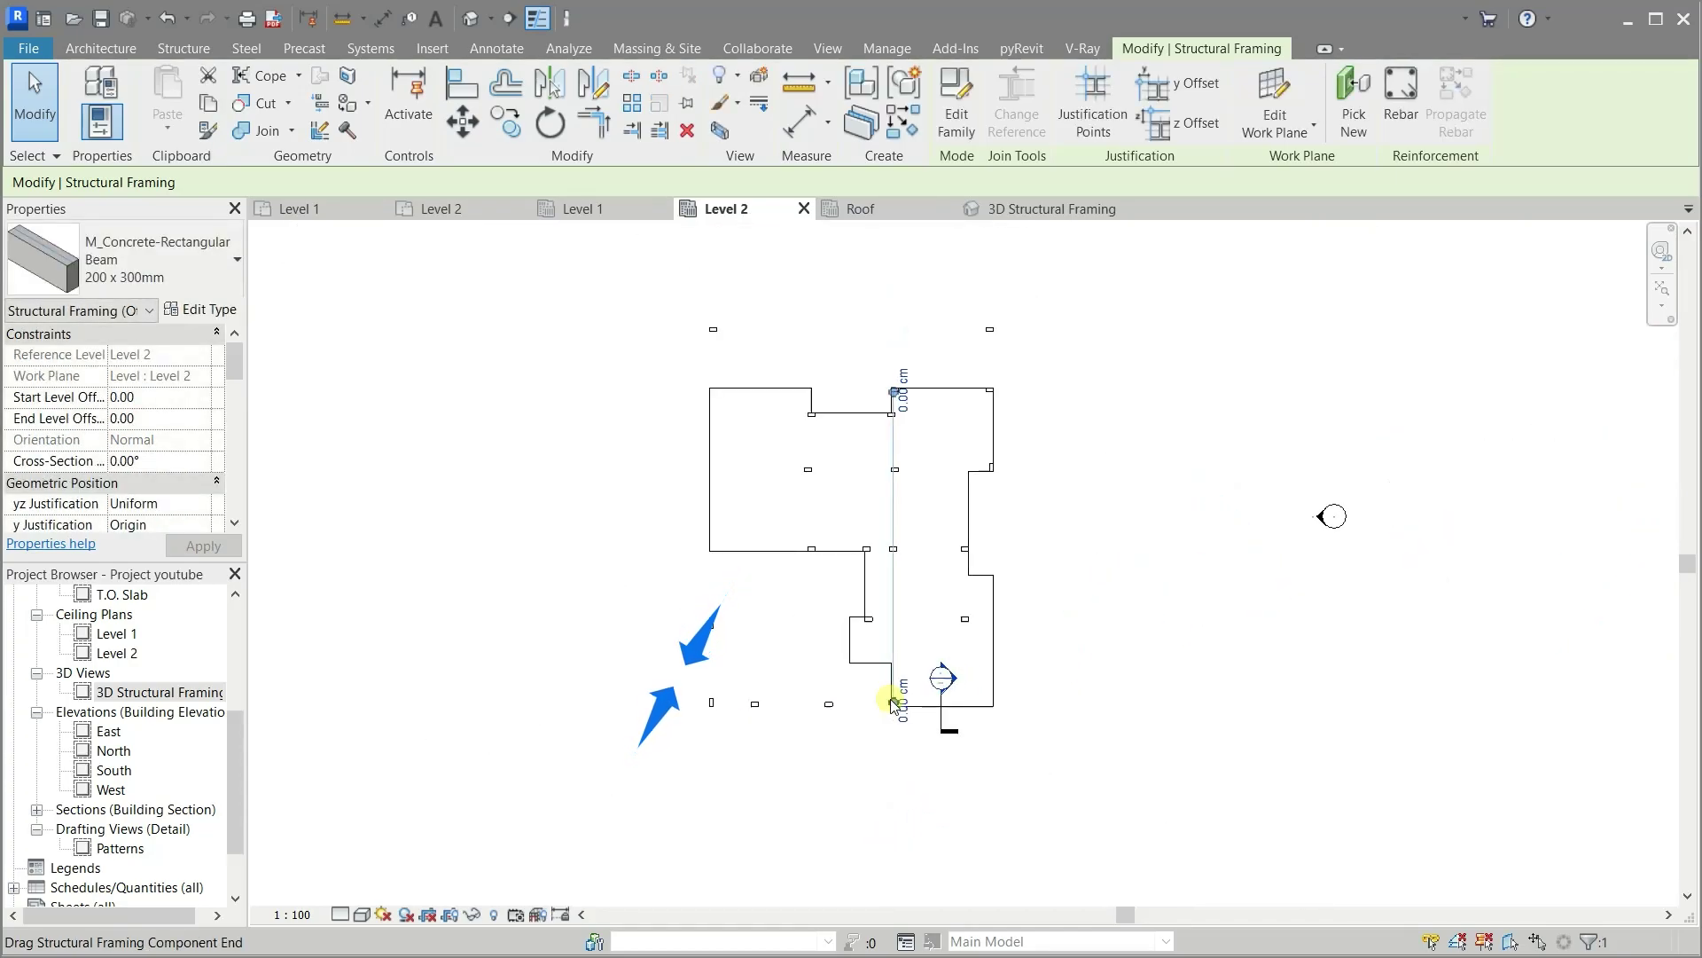
pyautogui.scroll(1, 887, 752)
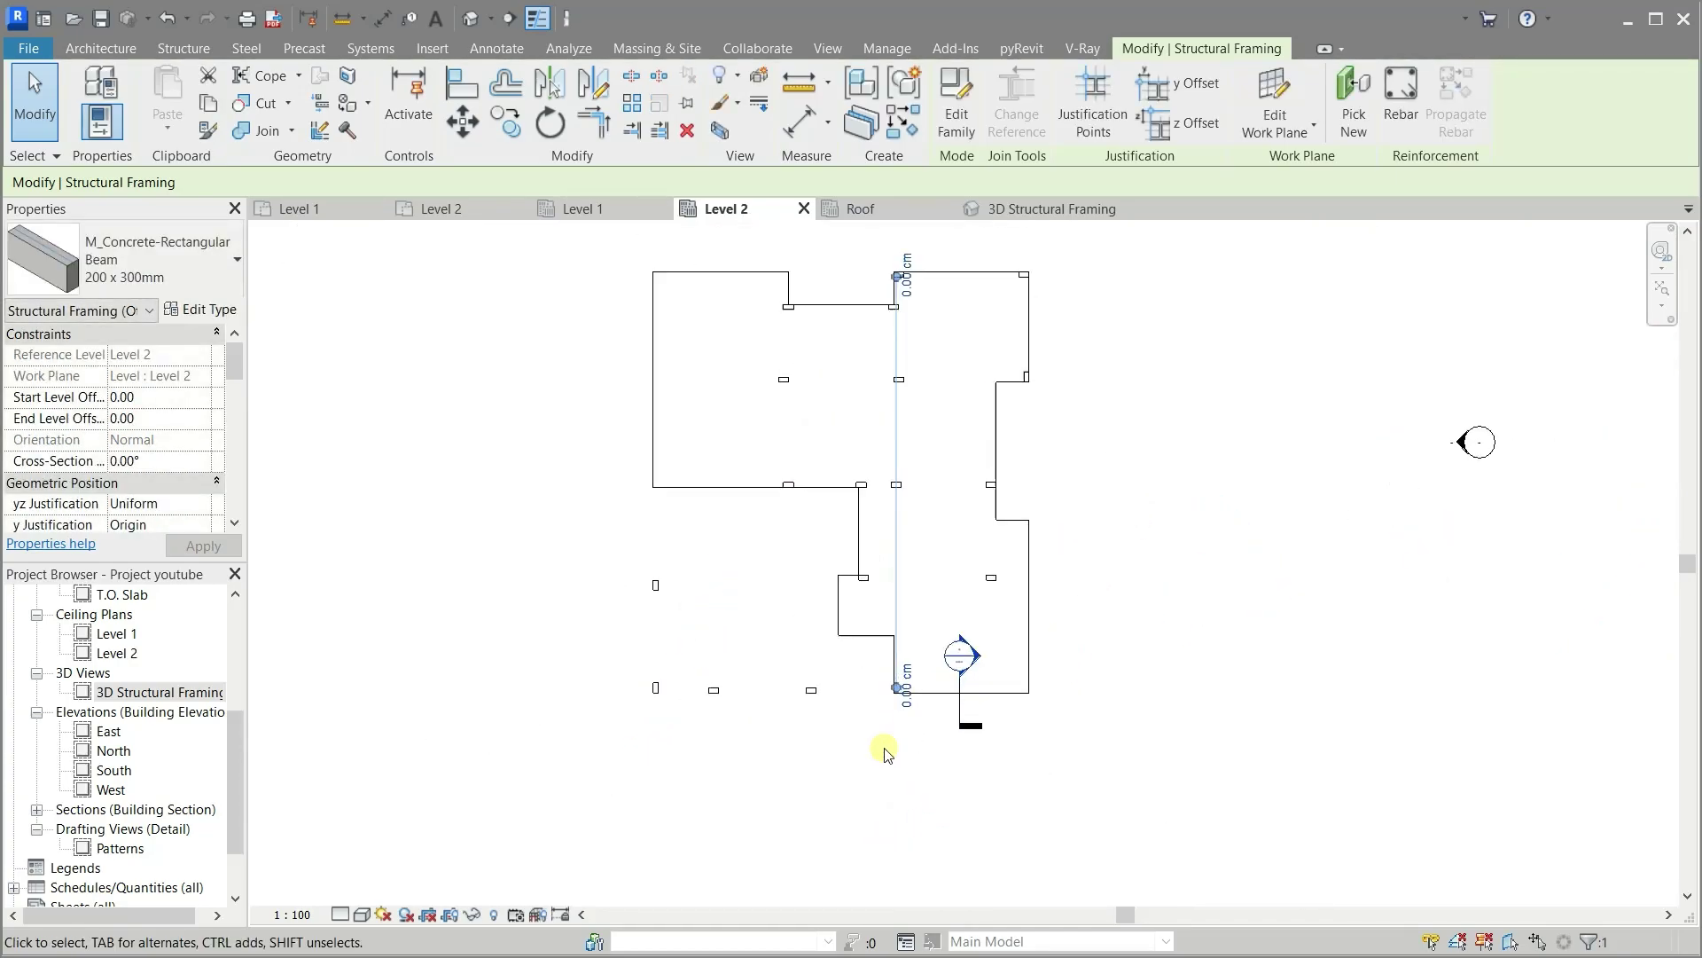
pyautogui.click(887, 752)
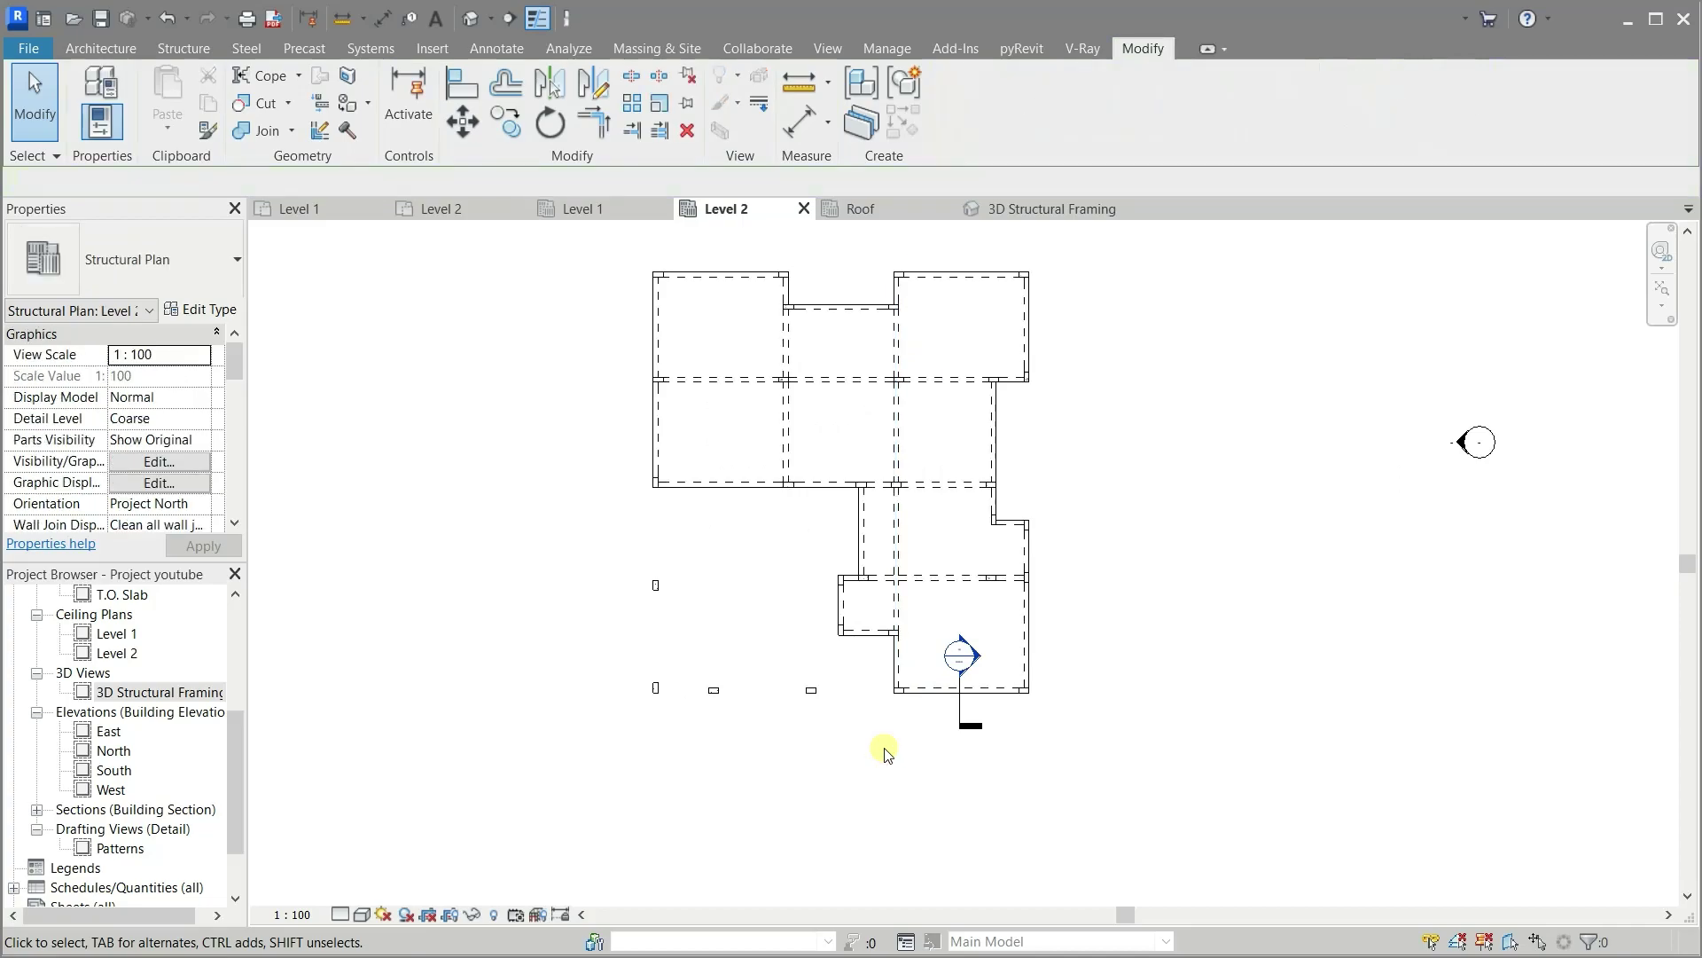
# Select the column midway along the left wall on the Roof plan
pyautogui.click(860, 210)
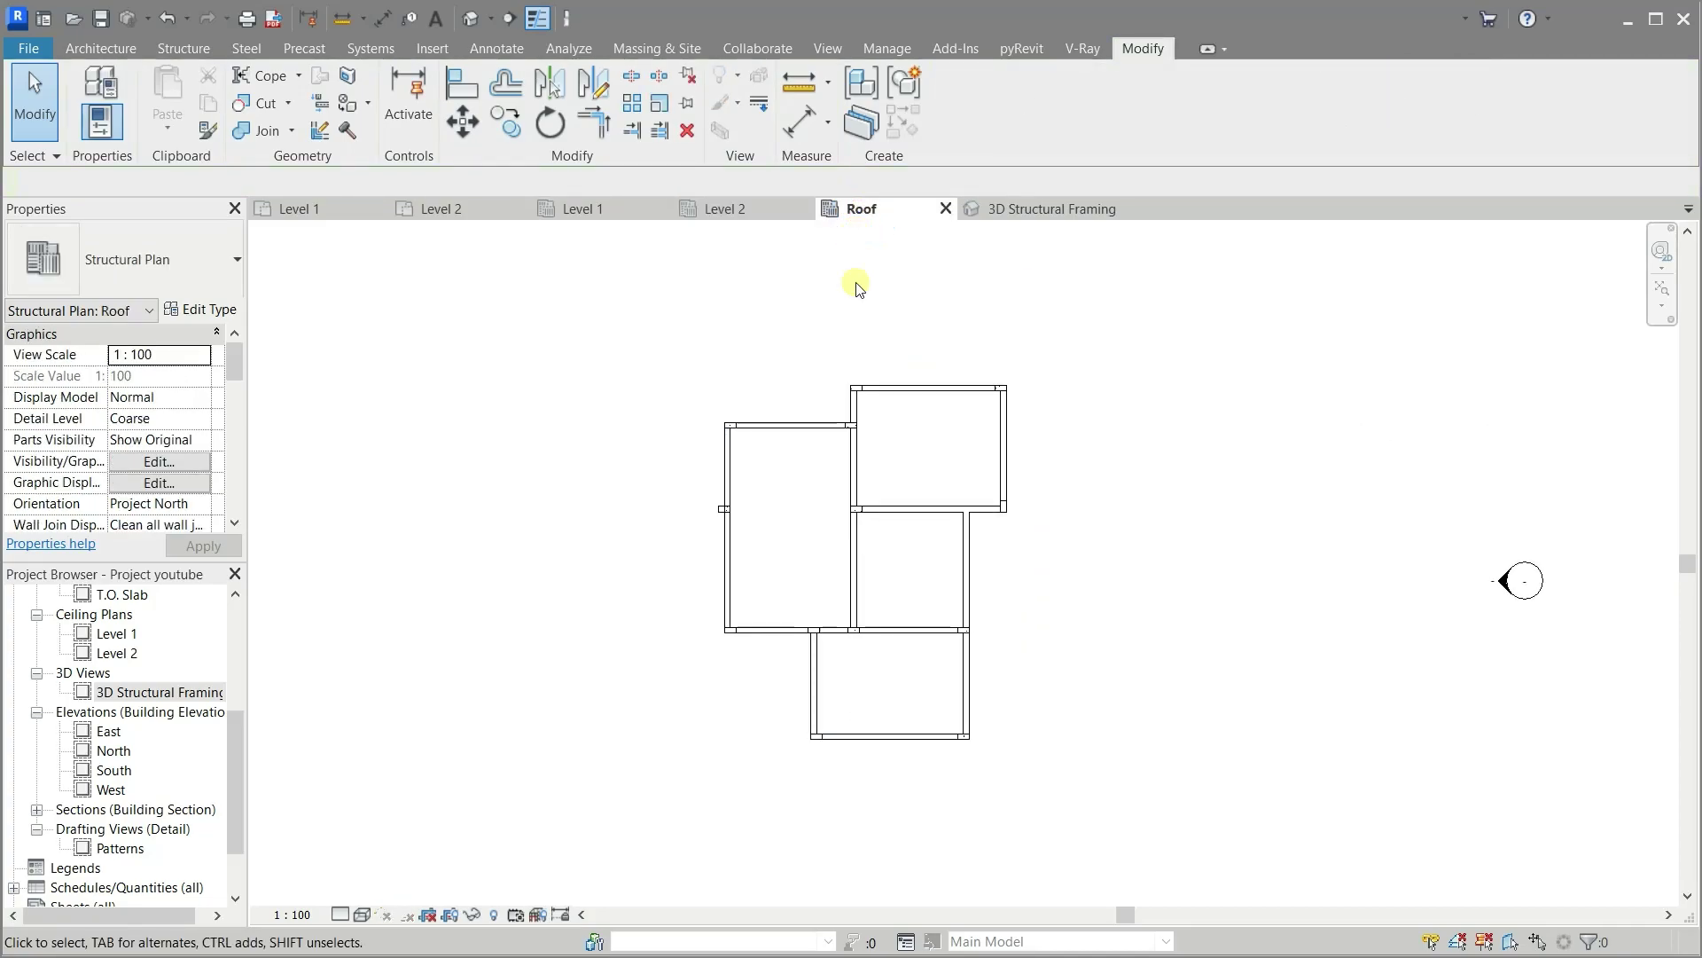
pyautogui.scroll(2, 816, 606)
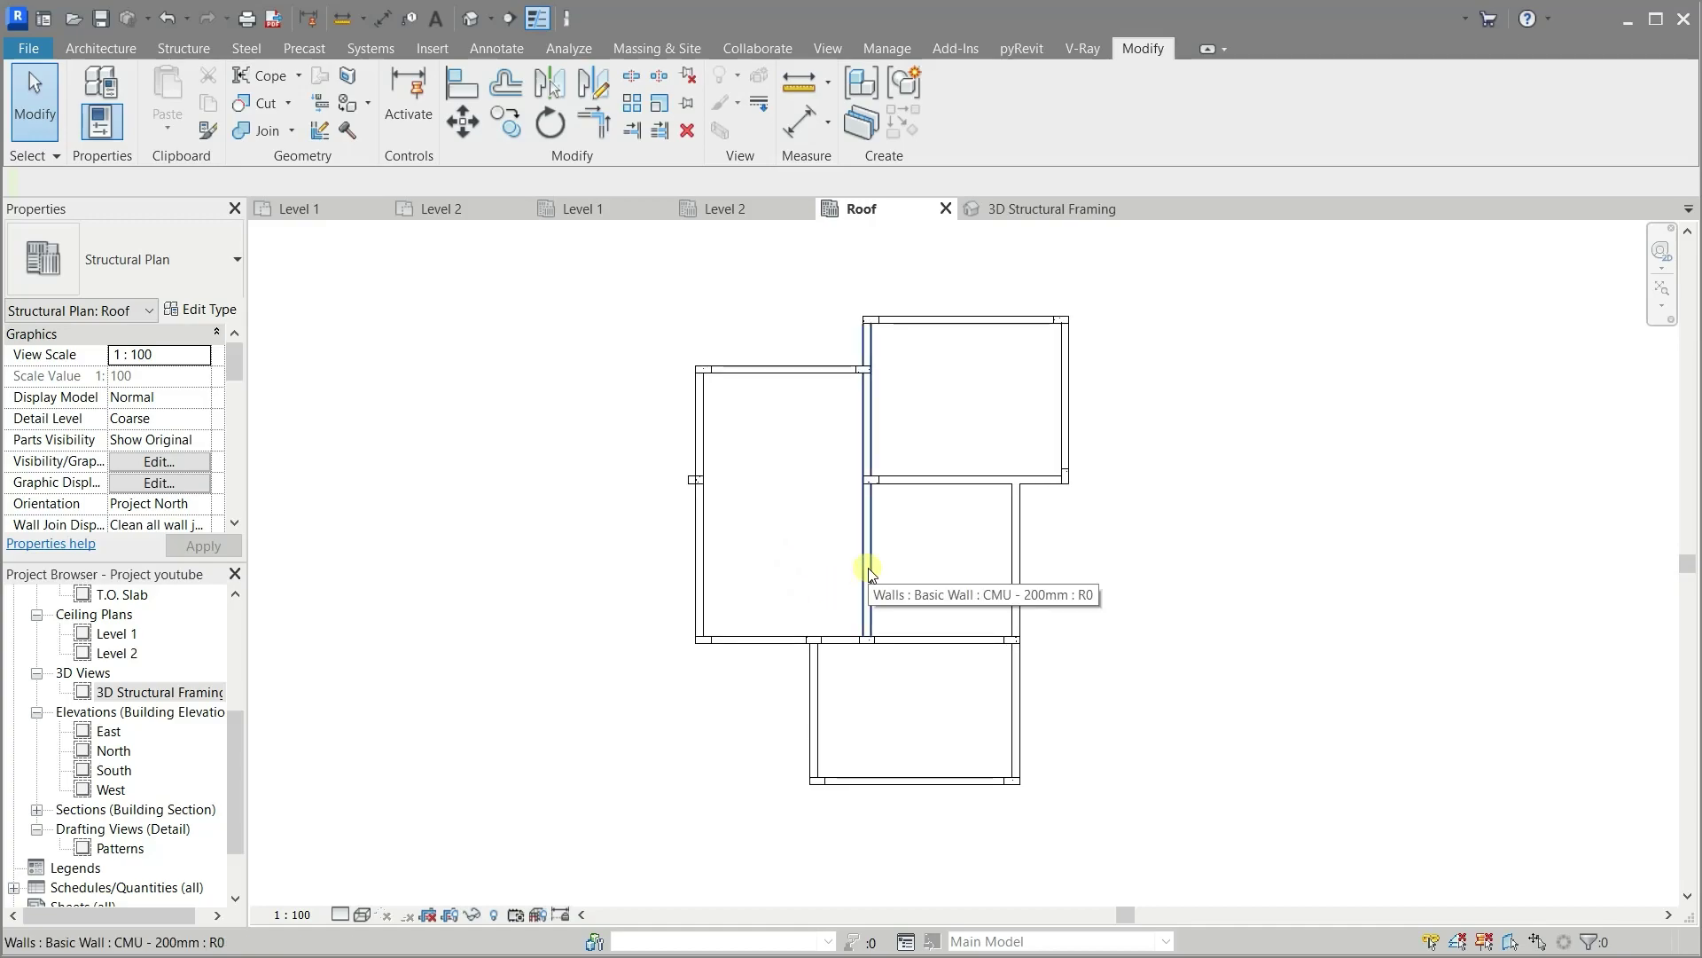
pyautogui.click(694, 480)
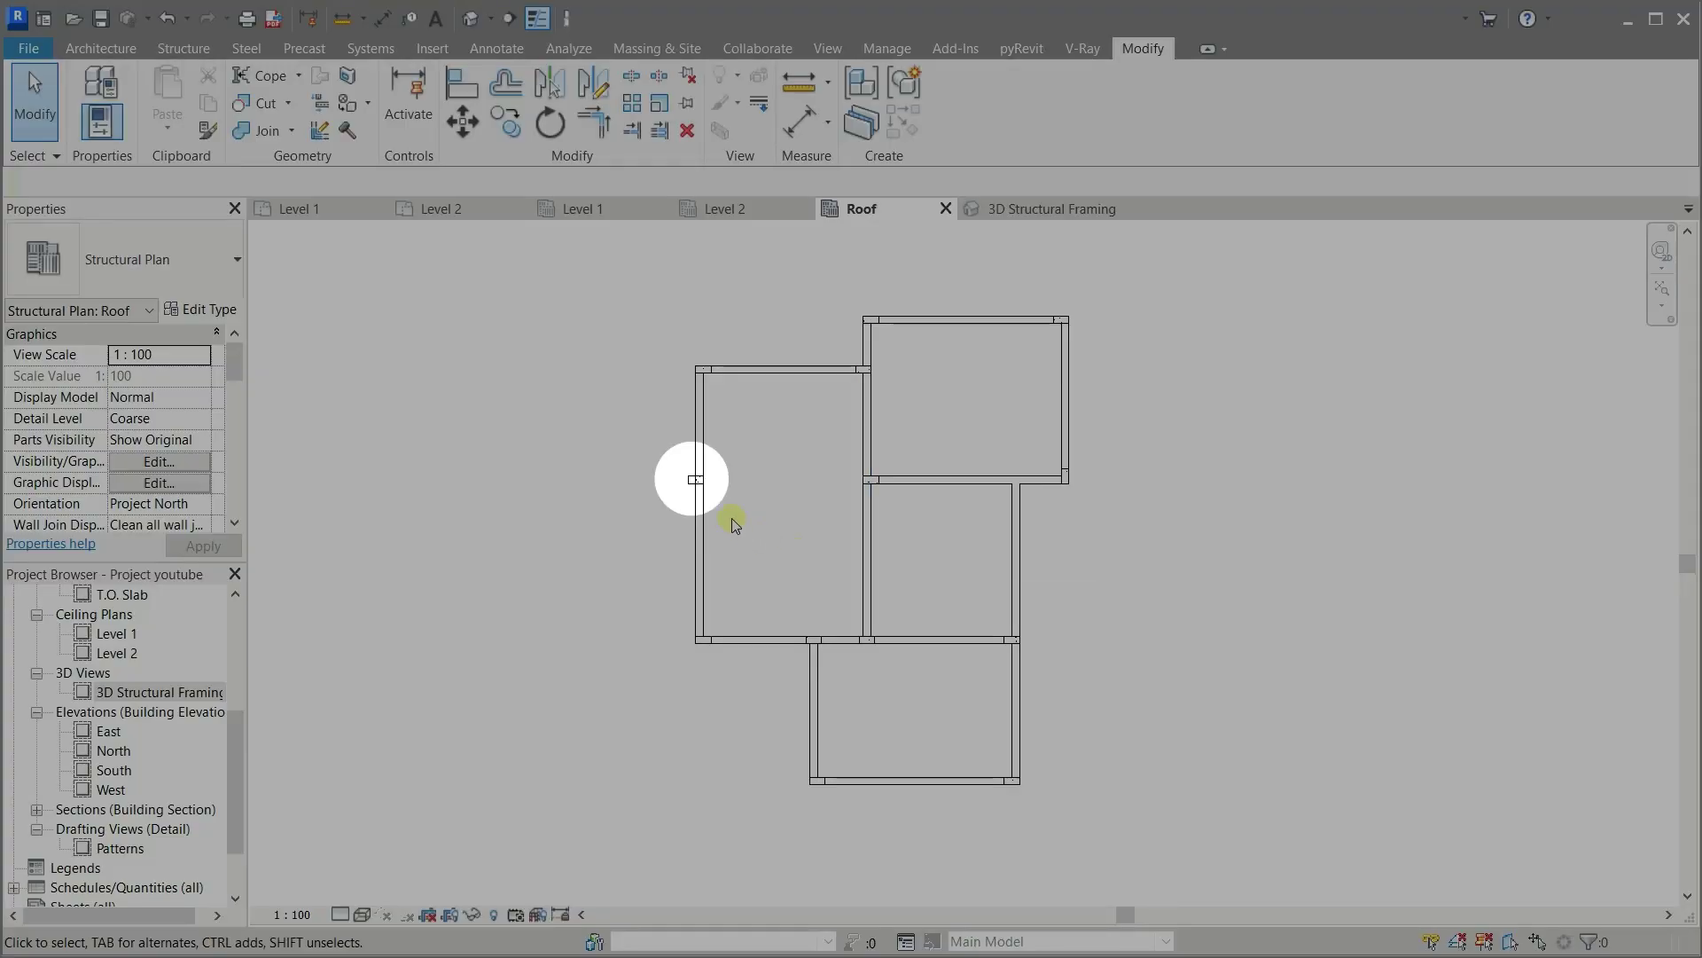
pyautogui.click(694, 480)
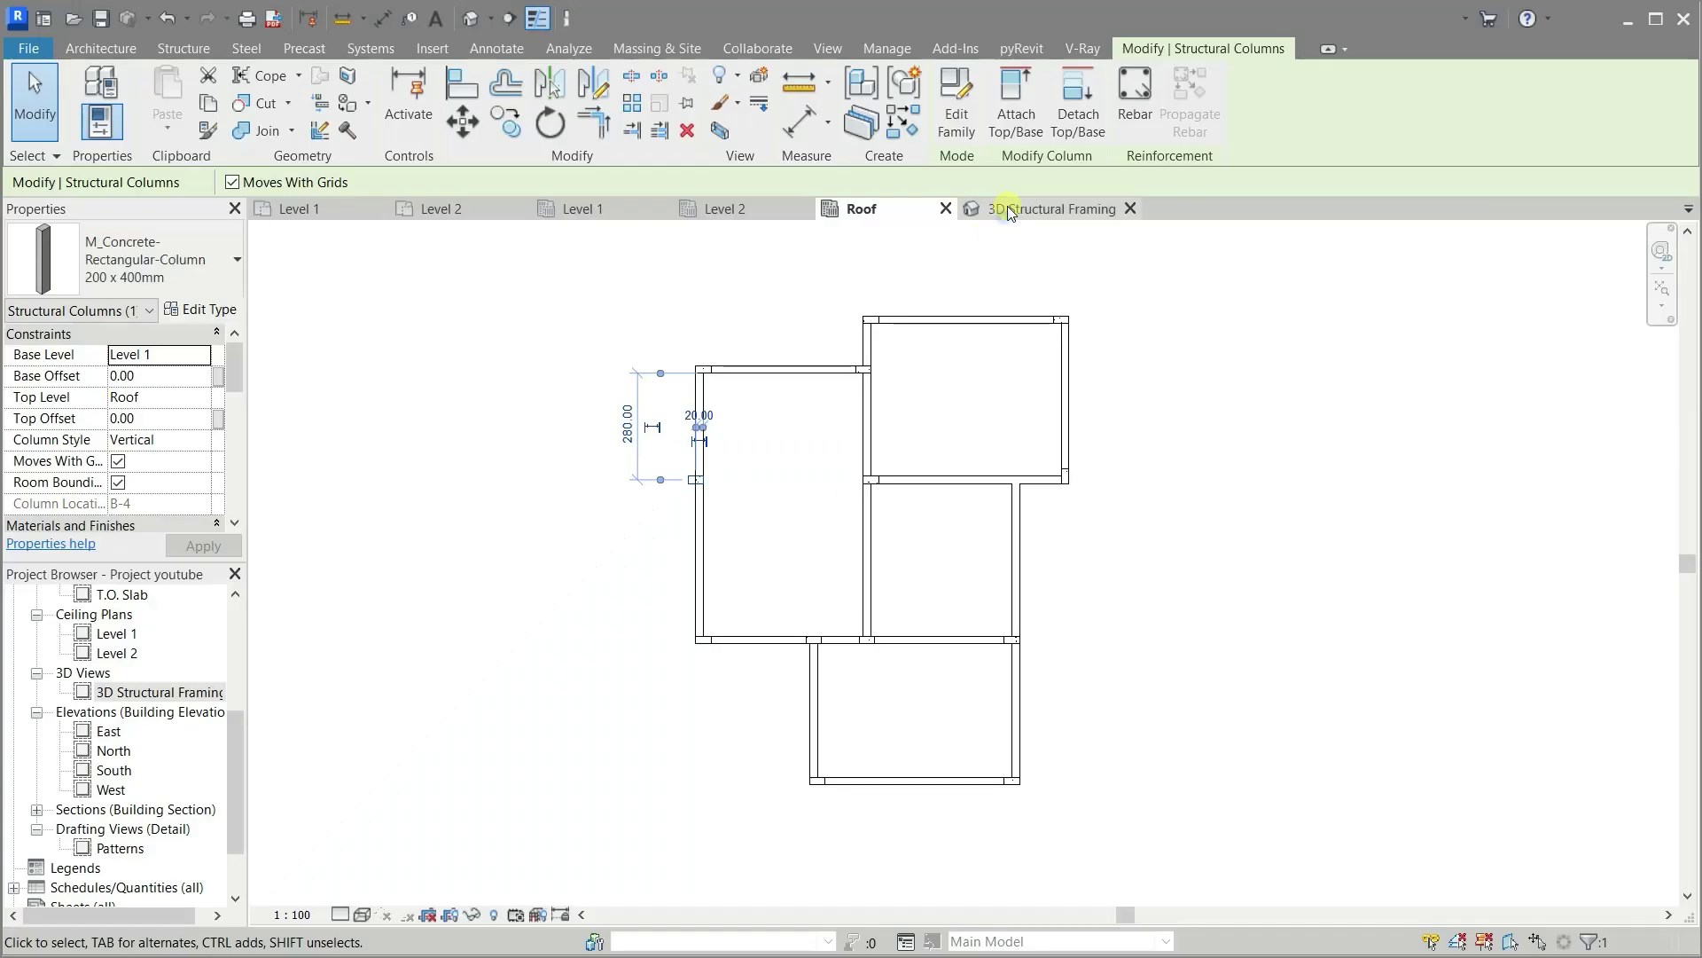
# Orbit the 3D Structural Framing view to inspect the B-4 column from the side
pyautogui.click(1003, 211)
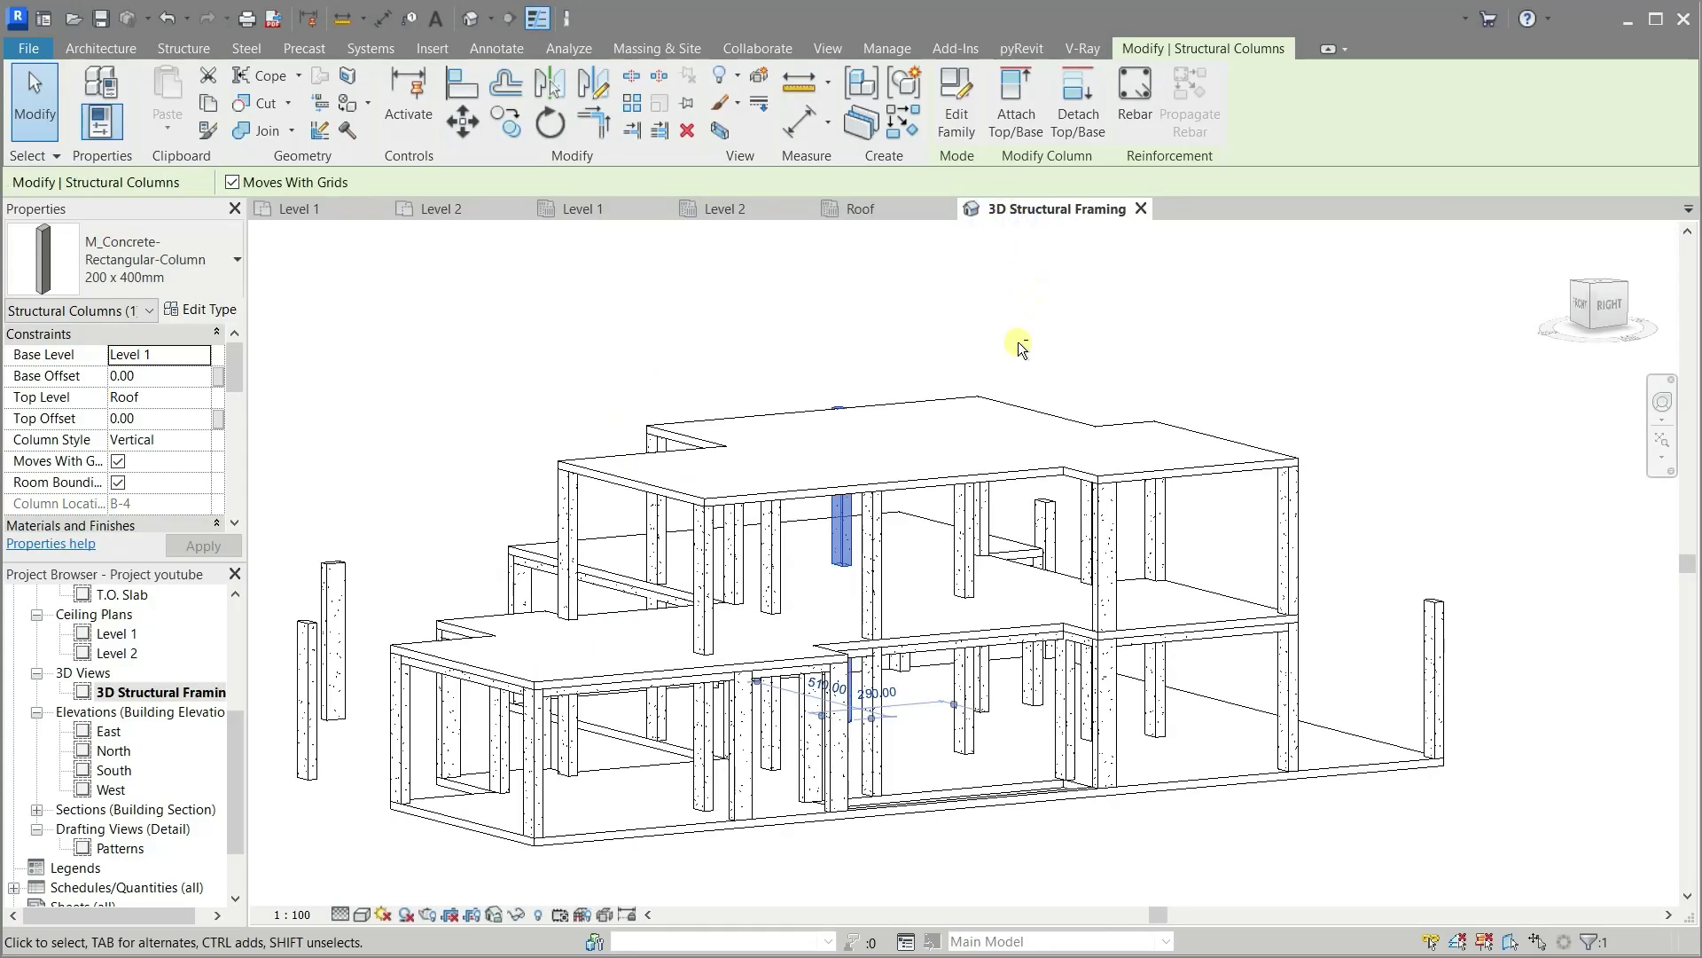
pyautogui.keyDown('shift'); pyautogui.moveTo(1017, 342); pyautogui.dragTo(1383, 449, button='middle'); pyautogui.keyUp('shift')
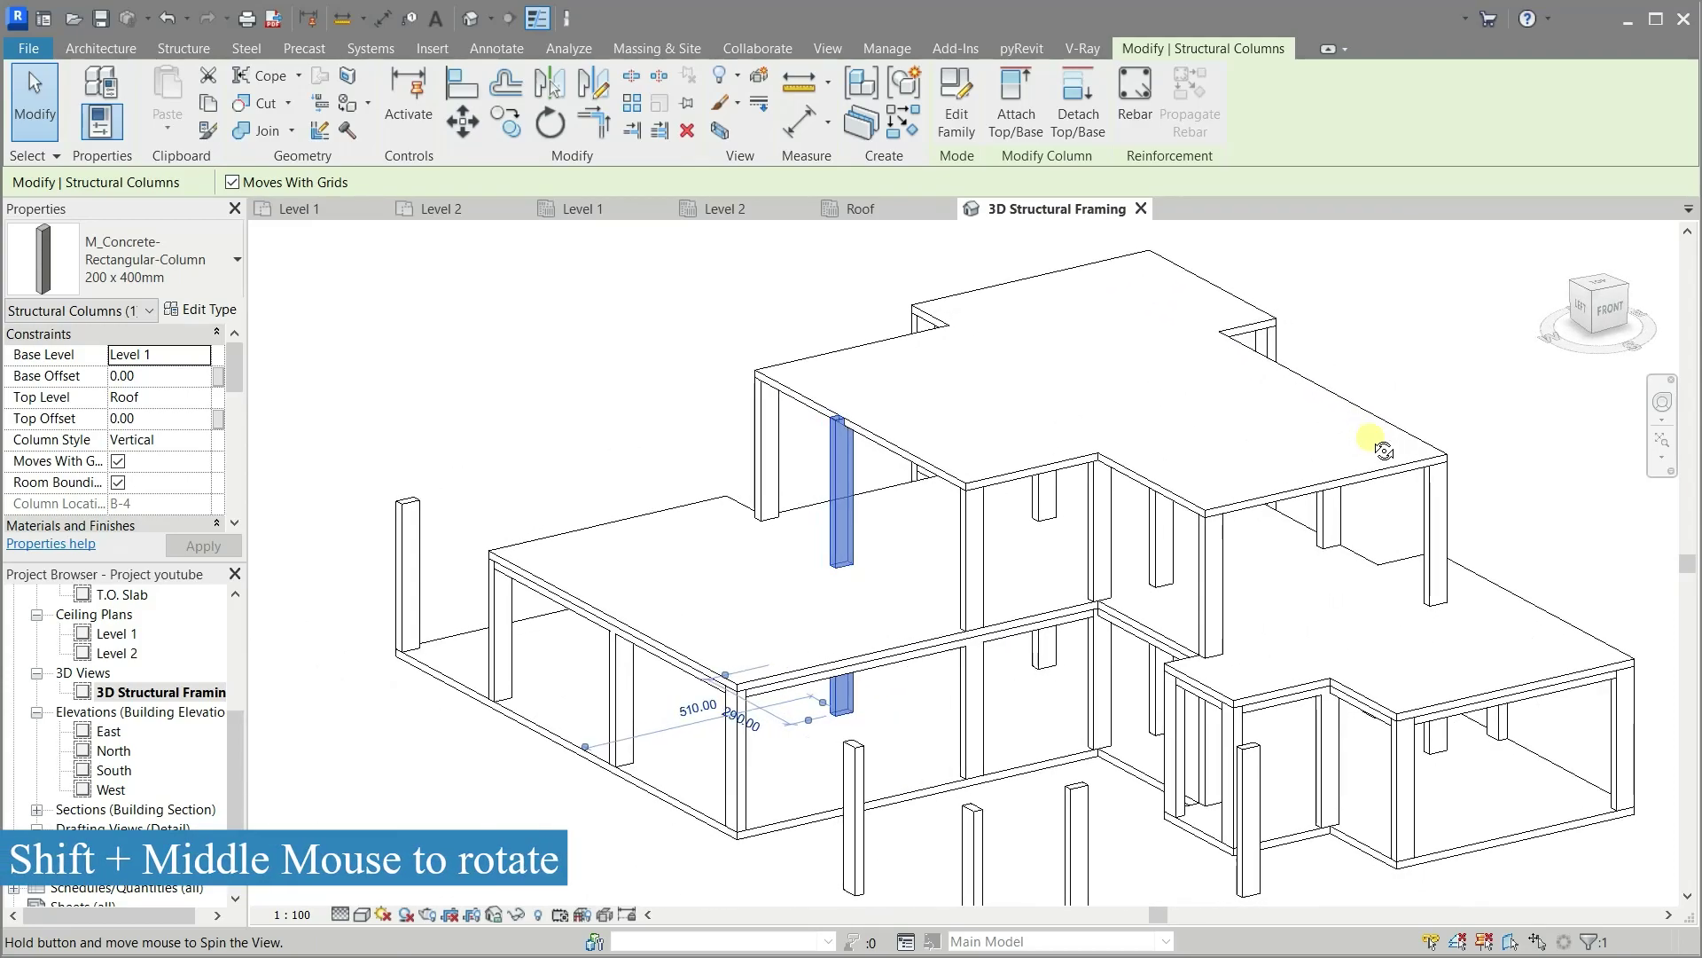
pyautogui.moveTo(1384, 449)
pyautogui.keyDown('shift'); pyautogui.mouseDown(button='middle')
pyautogui.moveTo(1502, 437)
pyautogui.moveTo(1614, 456)
pyautogui.moveTo(1486, 597)
pyautogui.moveTo(1350, 679)
pyautogui.moveTo(1128, 683)
pyautogui.moveTo(1392, 688)
pyautogui.moveTo(1495, 479)
pyautogui.moveTo(1460, 296)
pyautogui.moveTo(1455, 334)
pyautogui.moveTo(1277, 589)
pyautogui.moveTo(873, 696)
pyautogui.mouseUp(button='middle'); pyautogui.keyUp('shift')
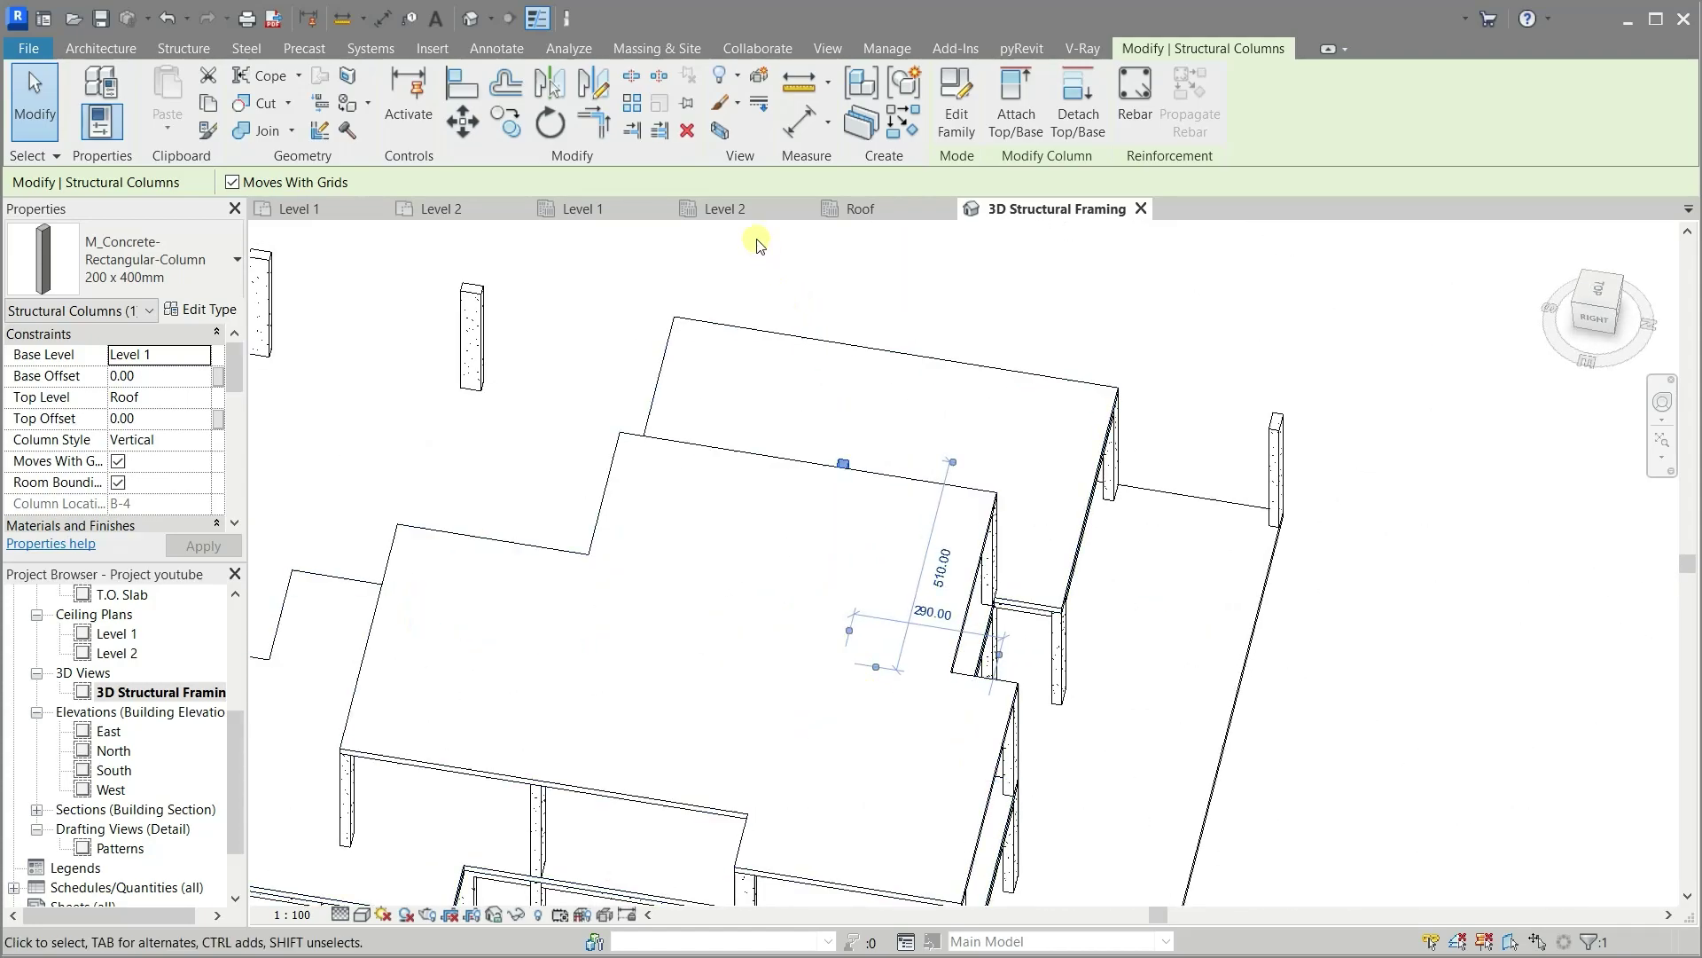
# Zoom in on the B-4 column on the Level 2 plan, then on the Roof plan
pyautogui.click(743, 216)
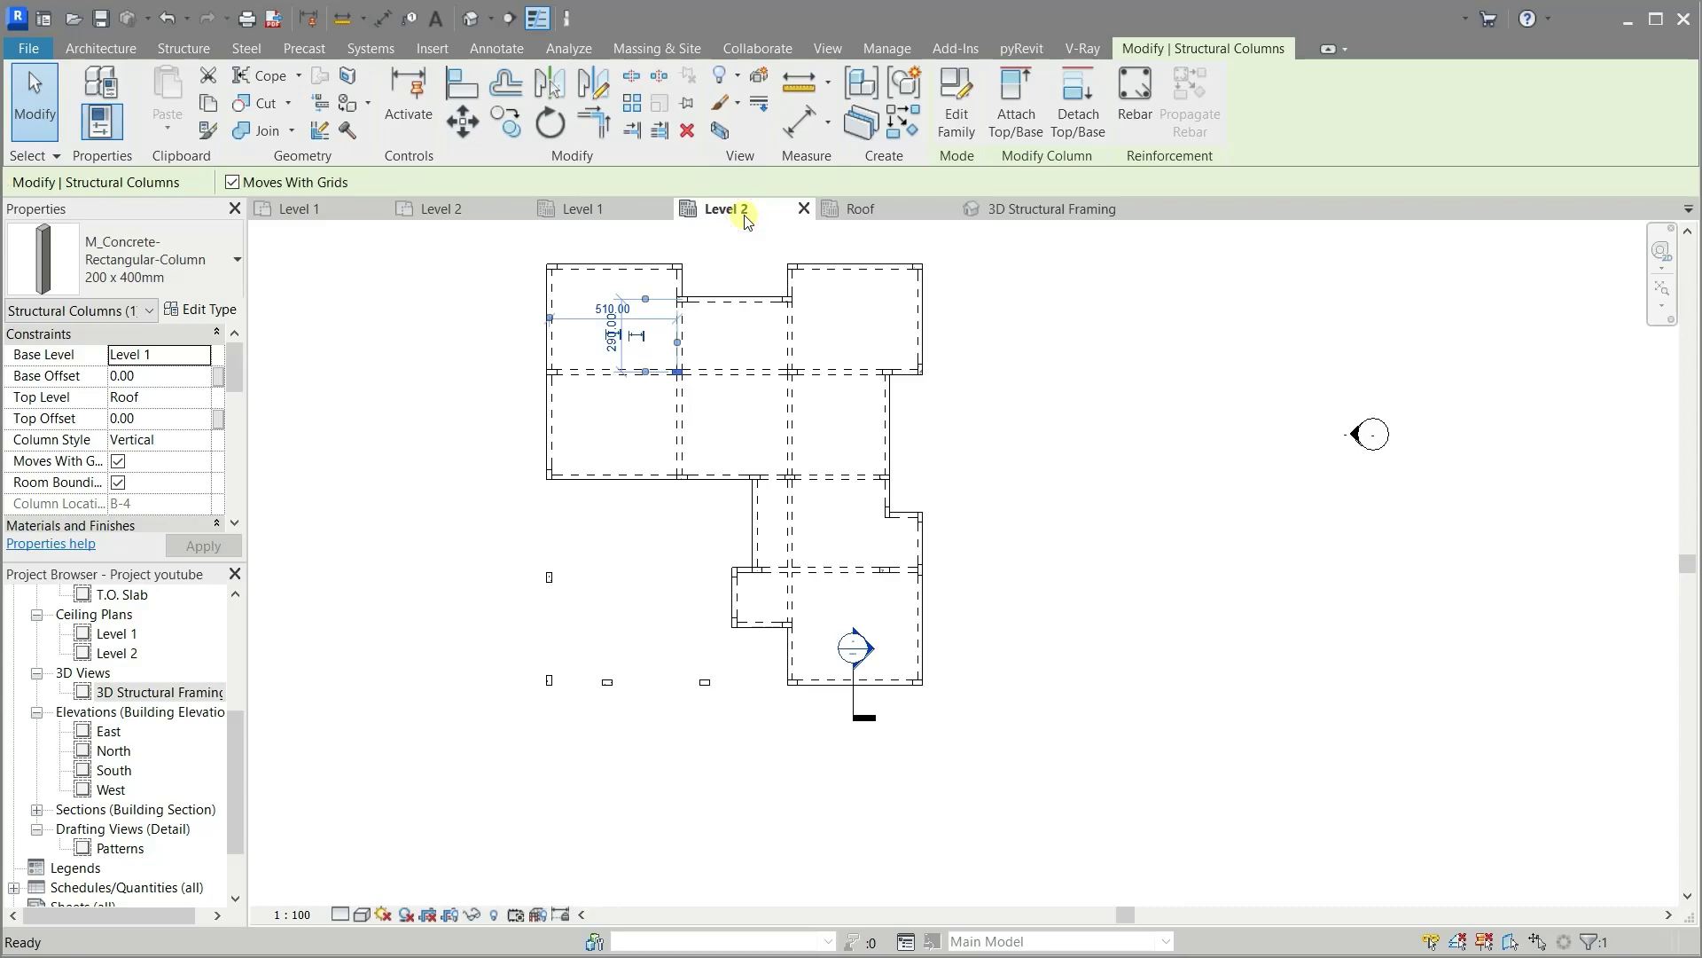
pyautogui.scroll(3, 652, 354)
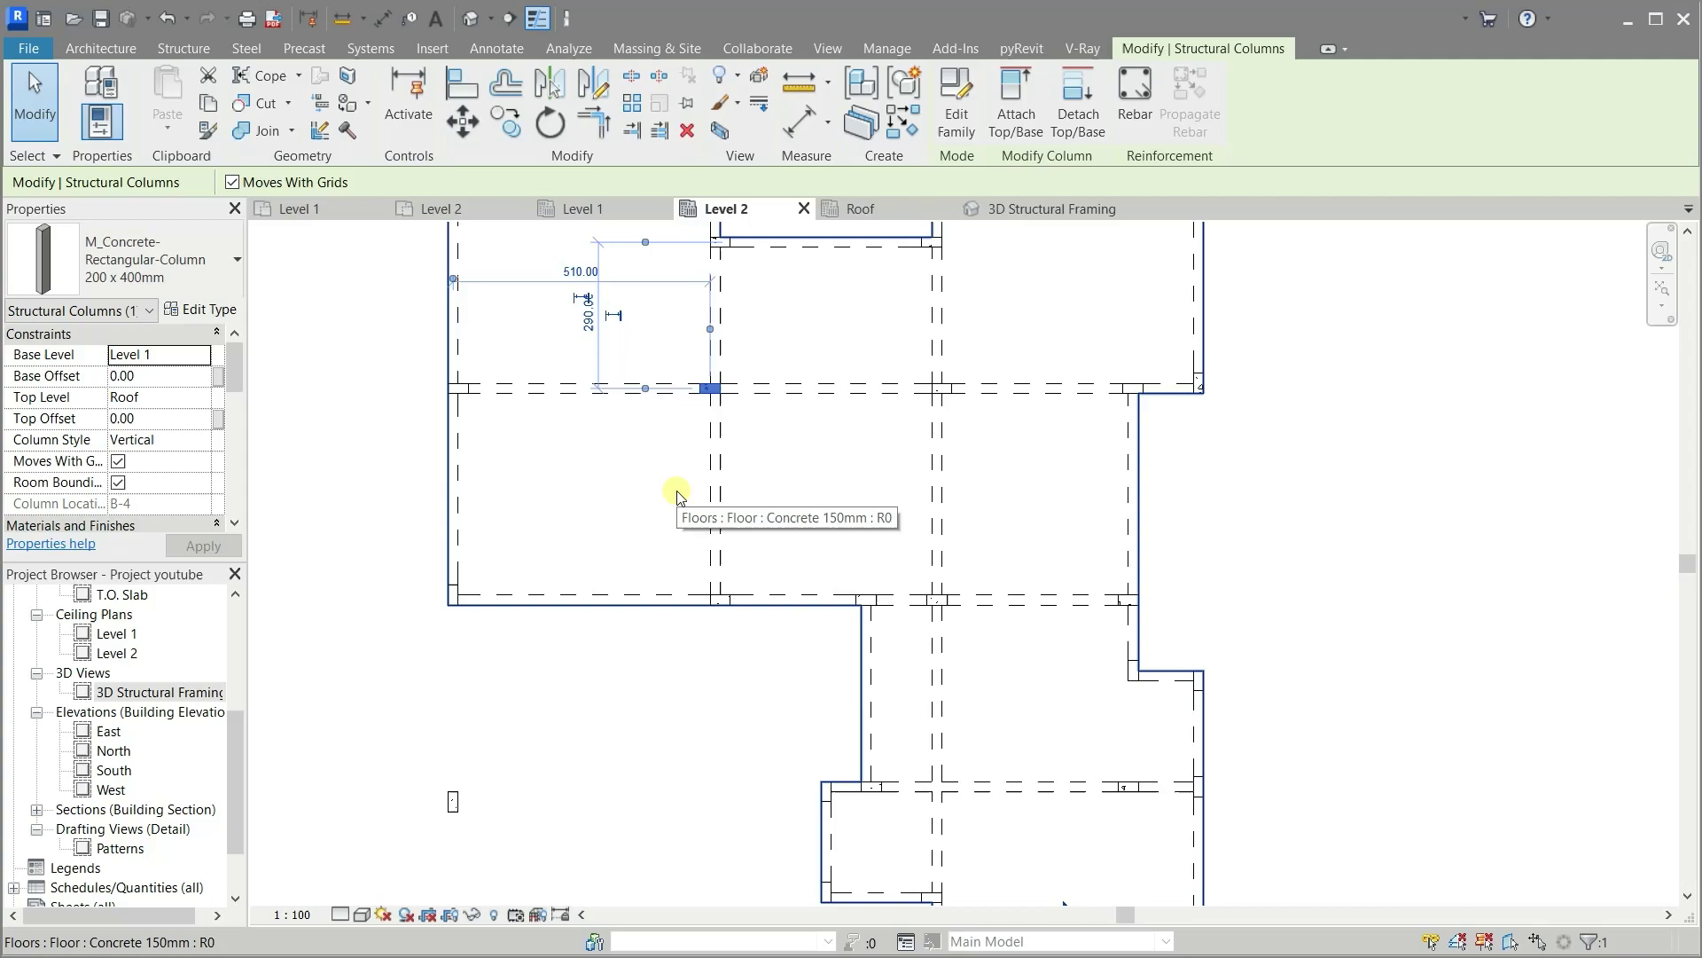
pyautogui.click(854, 215)
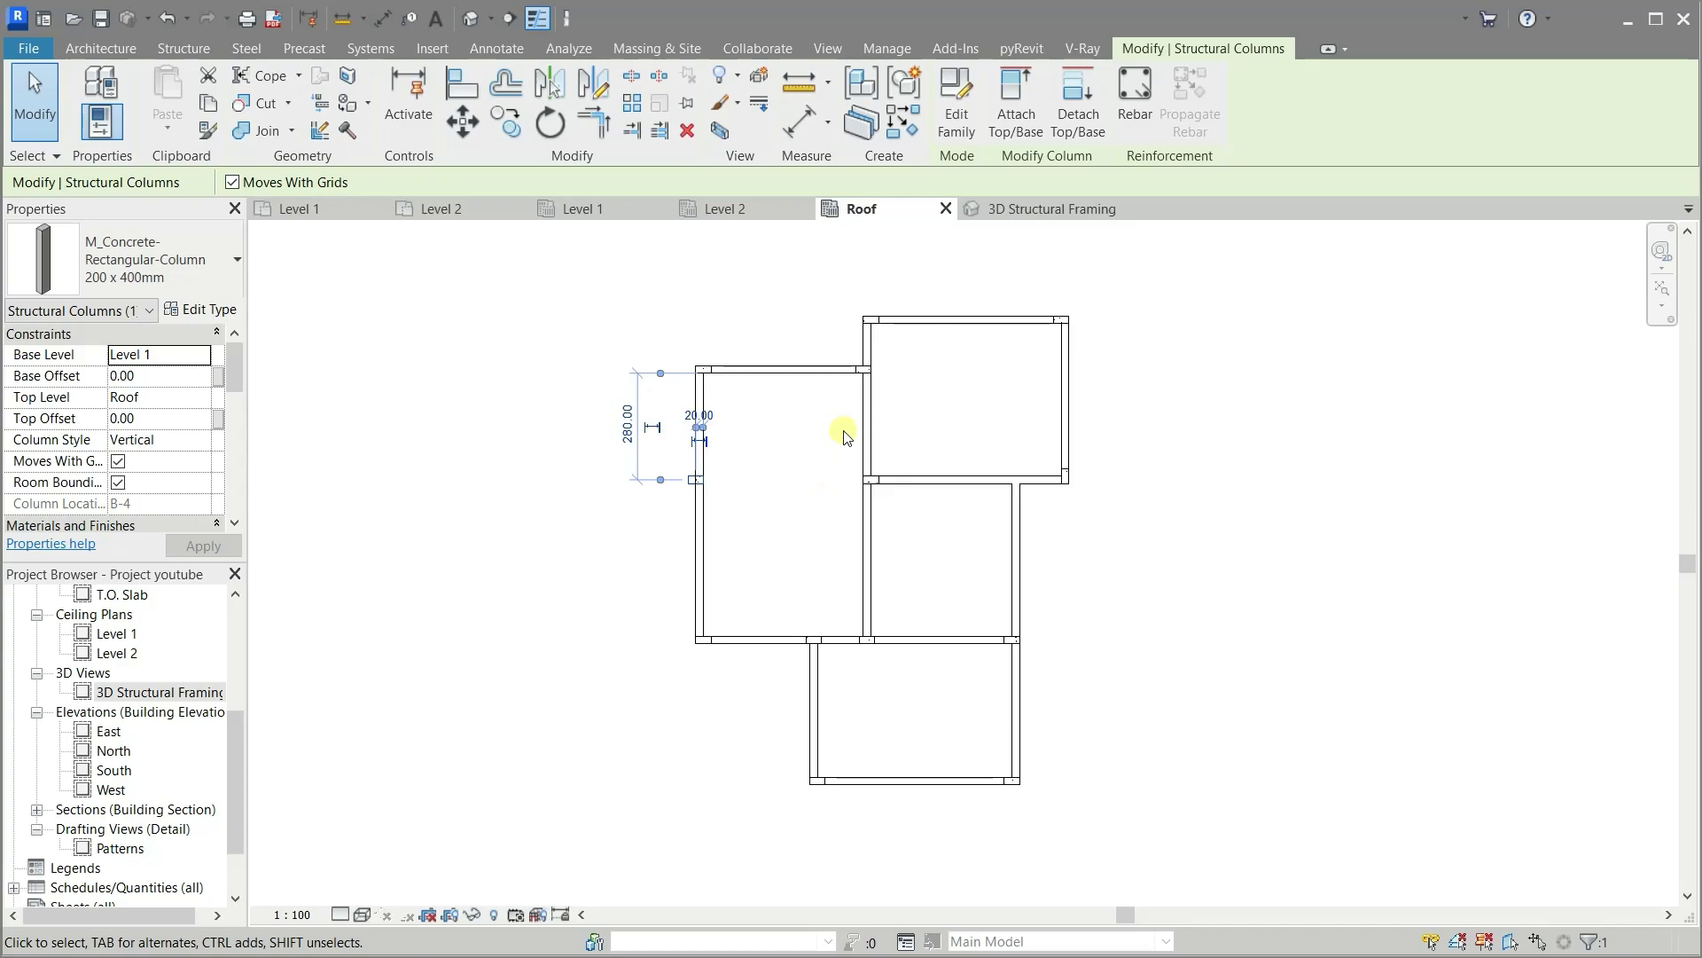
pyautogui.scroll(3, 692, 476)
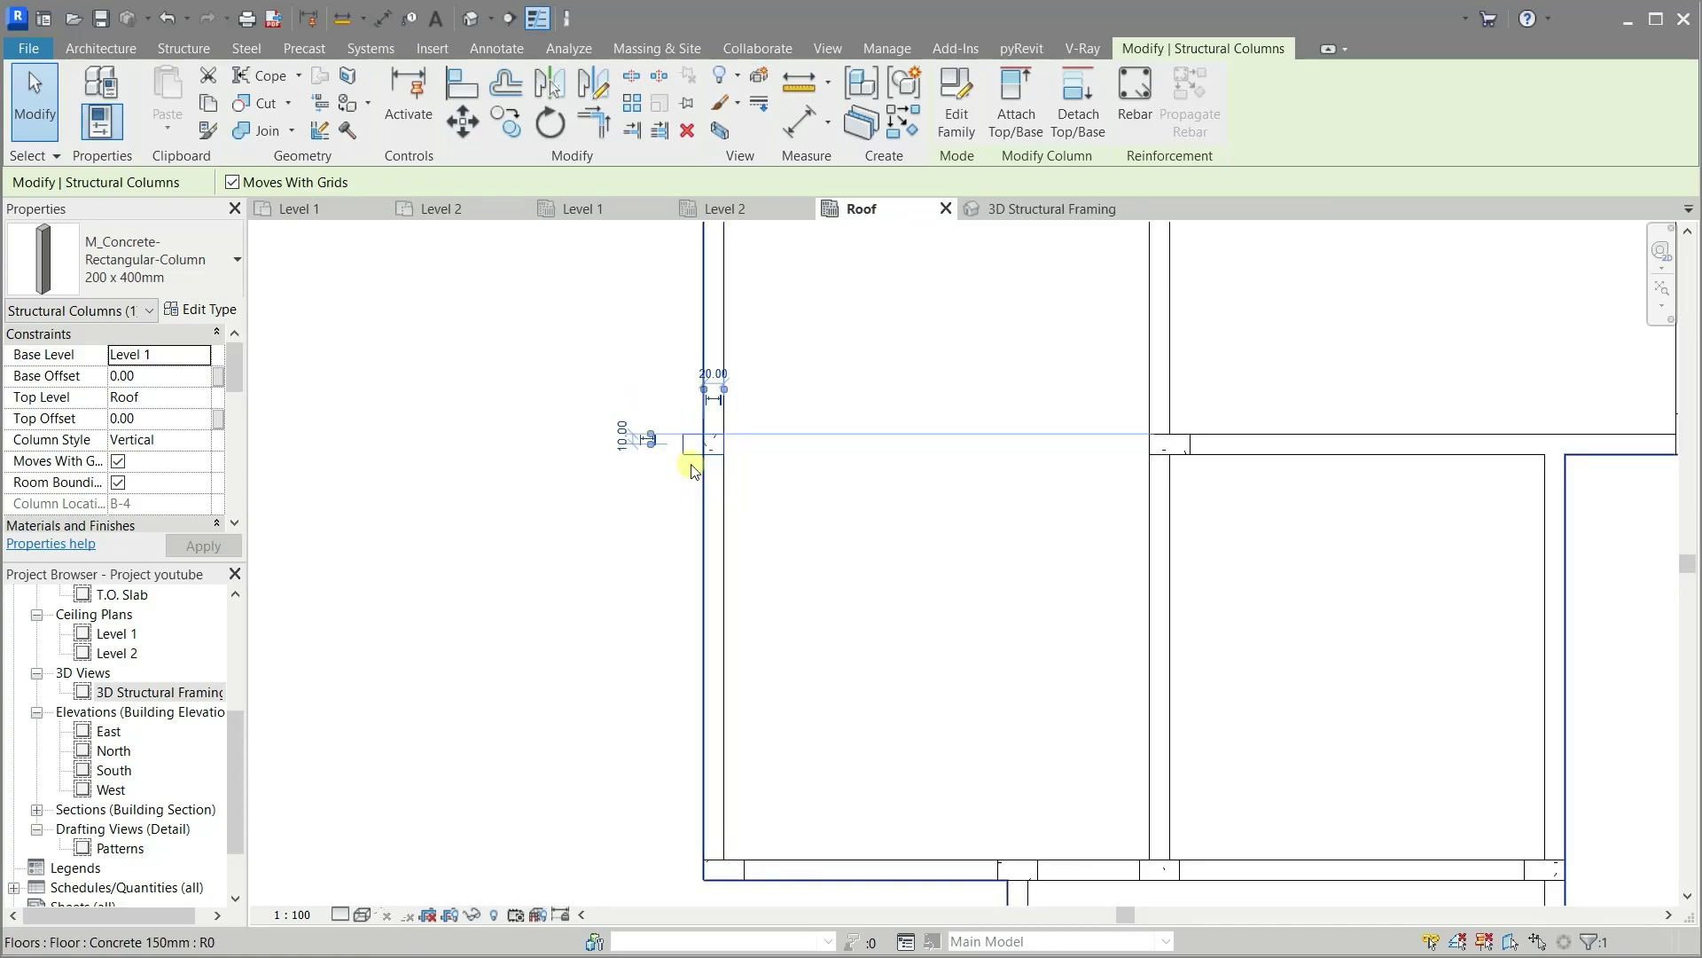
# On Level 1, rotate the corner column 90° and move it from the wall intersection onto the grid intersection
pyautogui.click(319, 216)
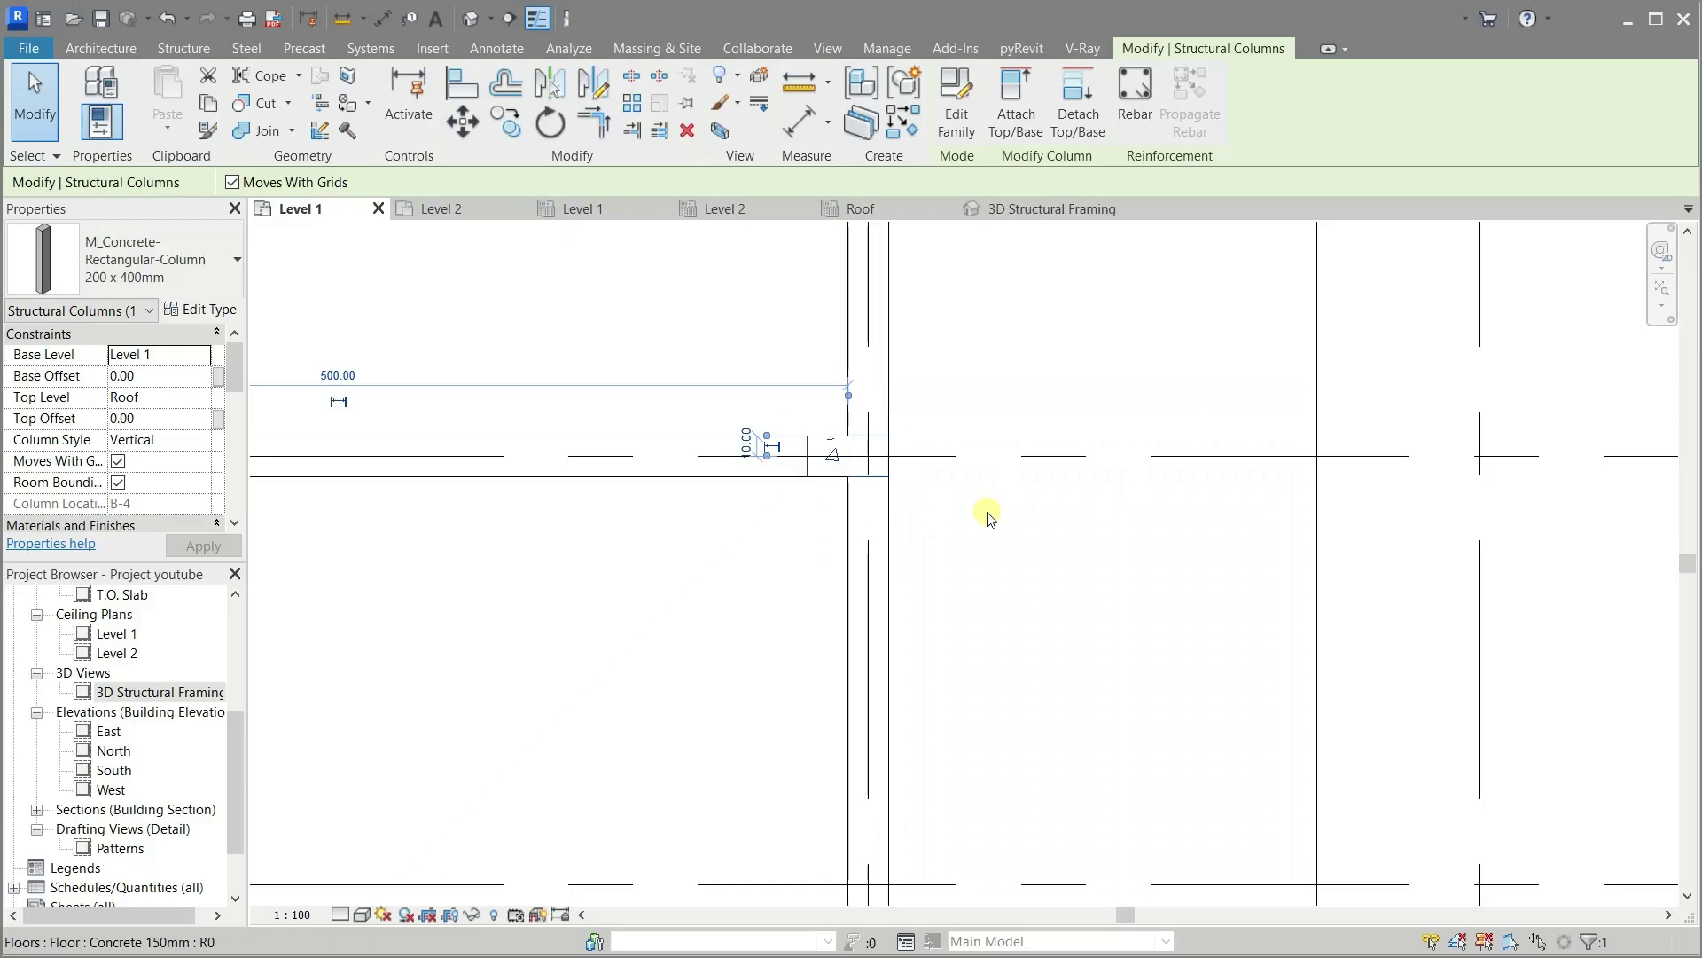
pyautogui.press('space')
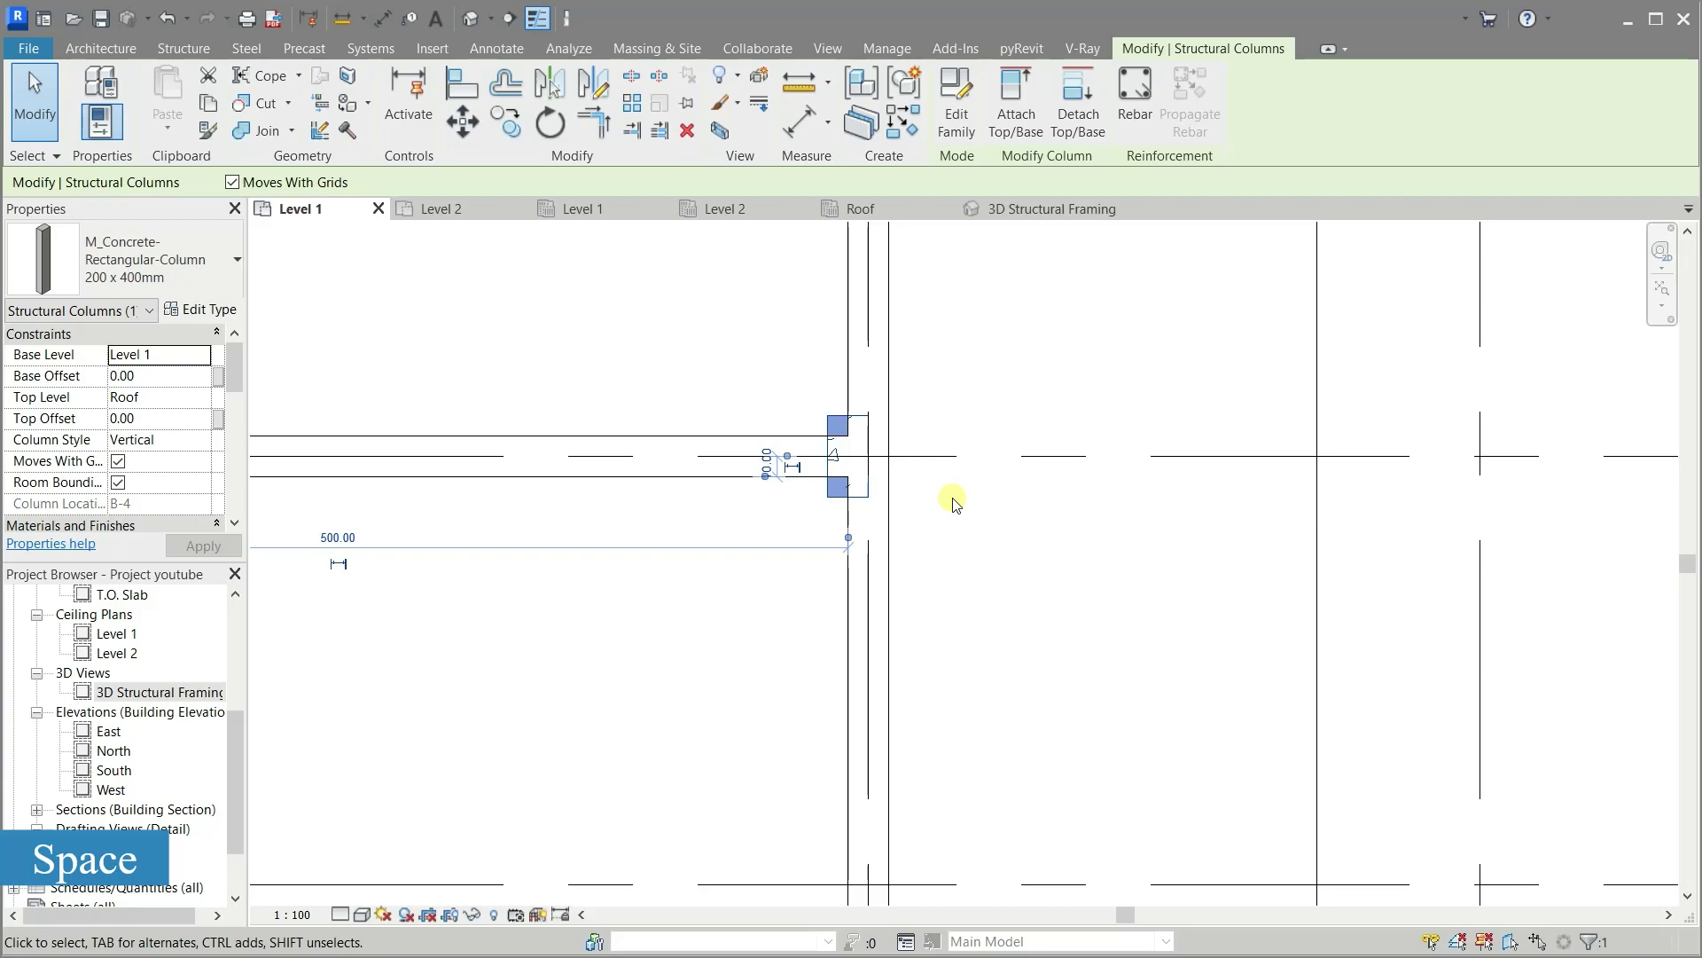
pyautogui.click(463, 124)
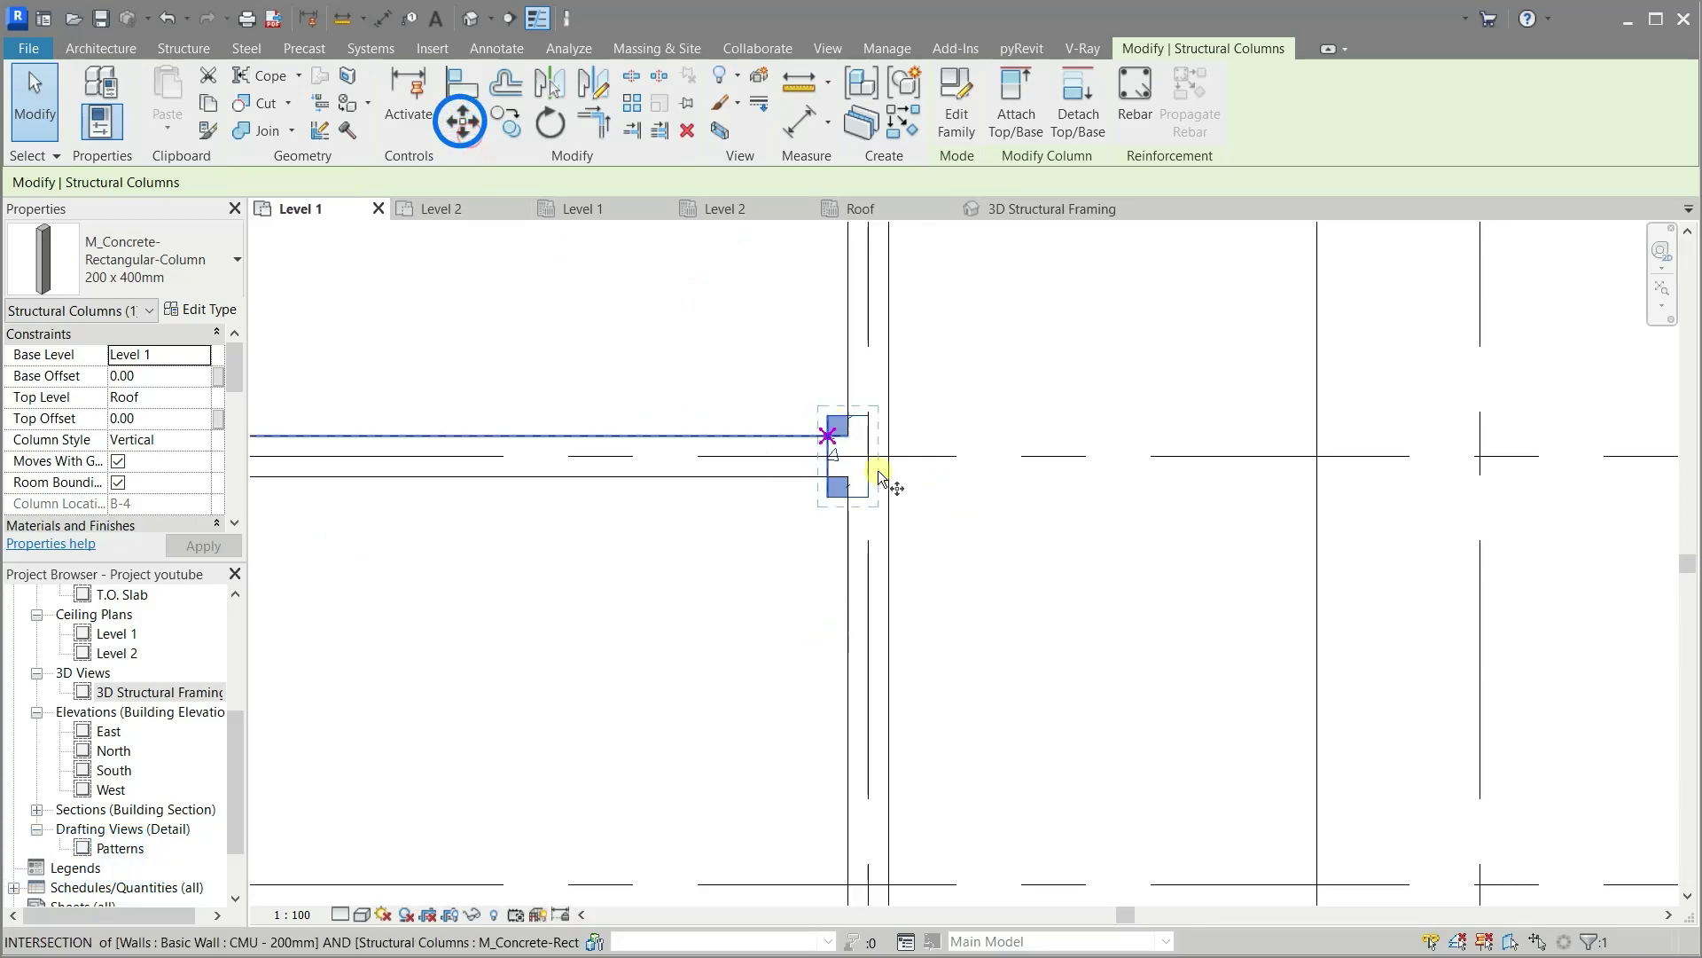
pyautogui.scroll(4, 886, 471)
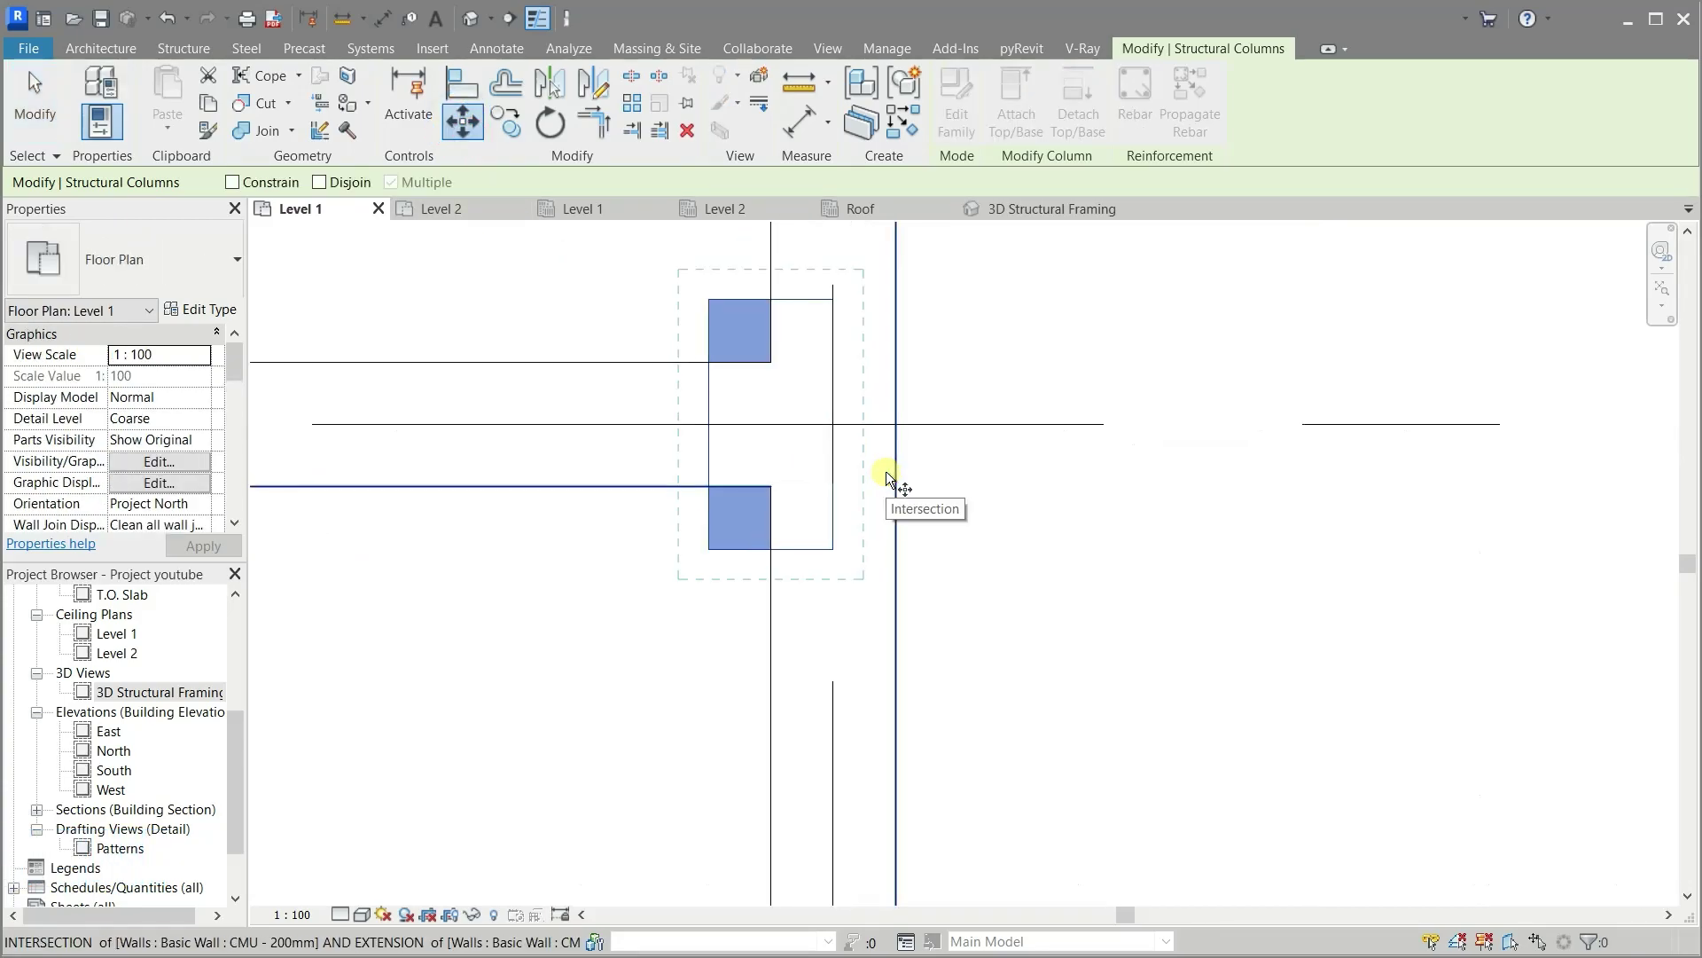
pyautogui.click(834, 424)
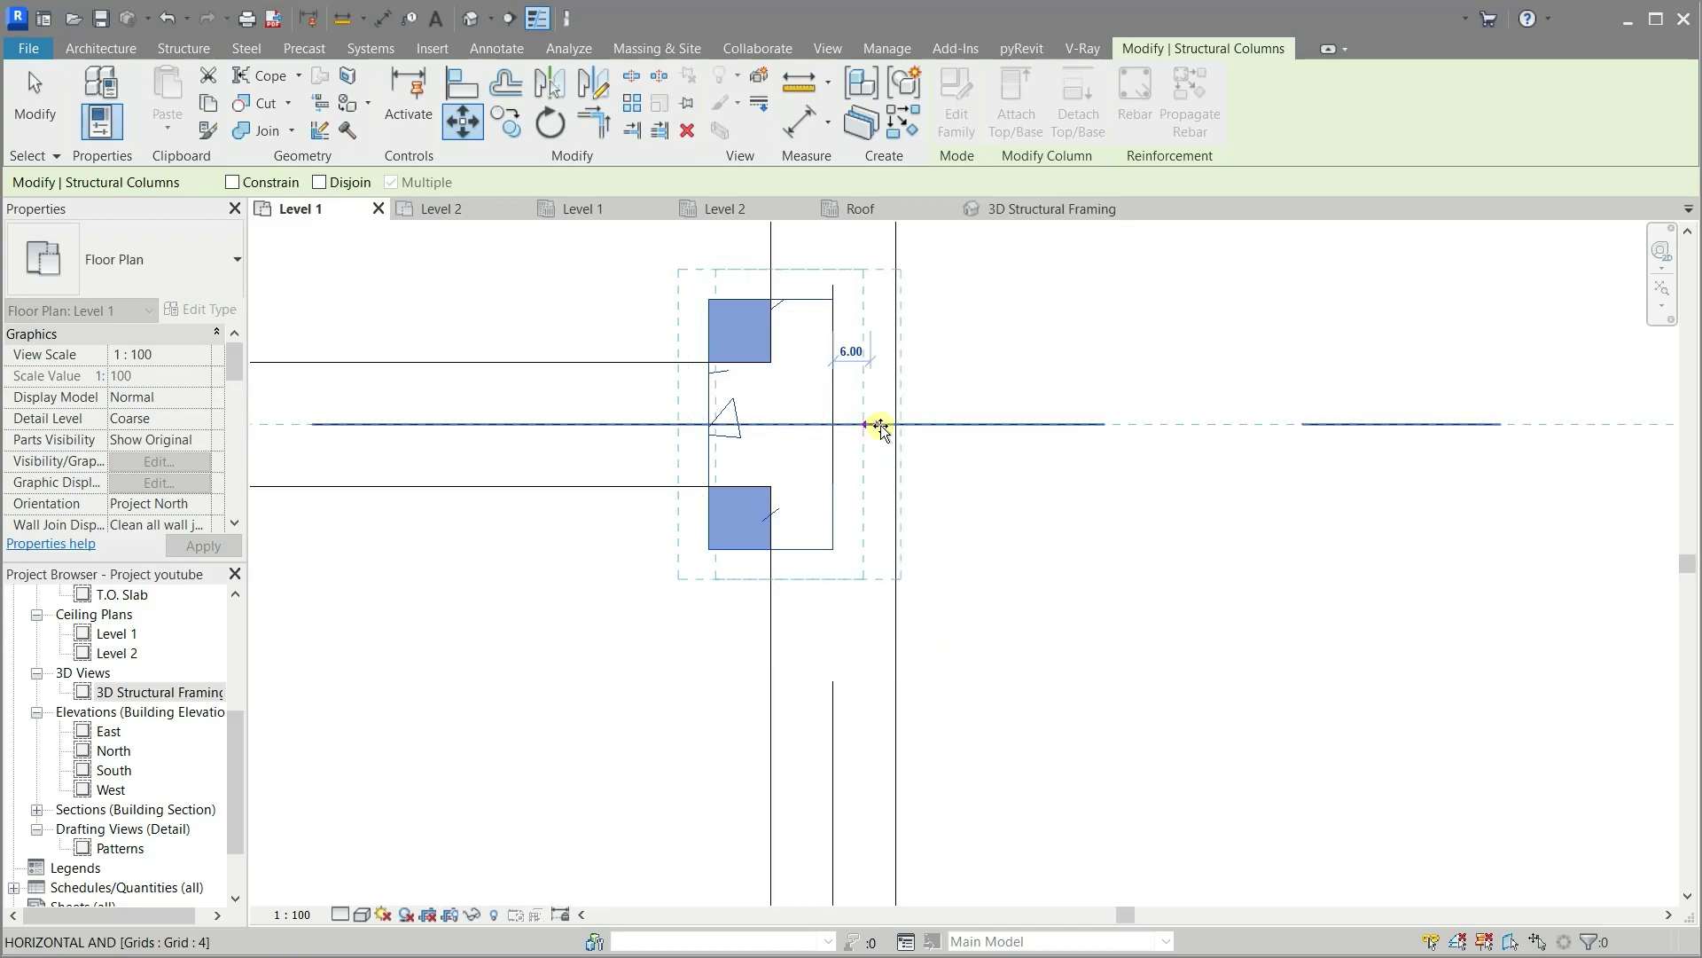
pyautogui.click(883, 486)
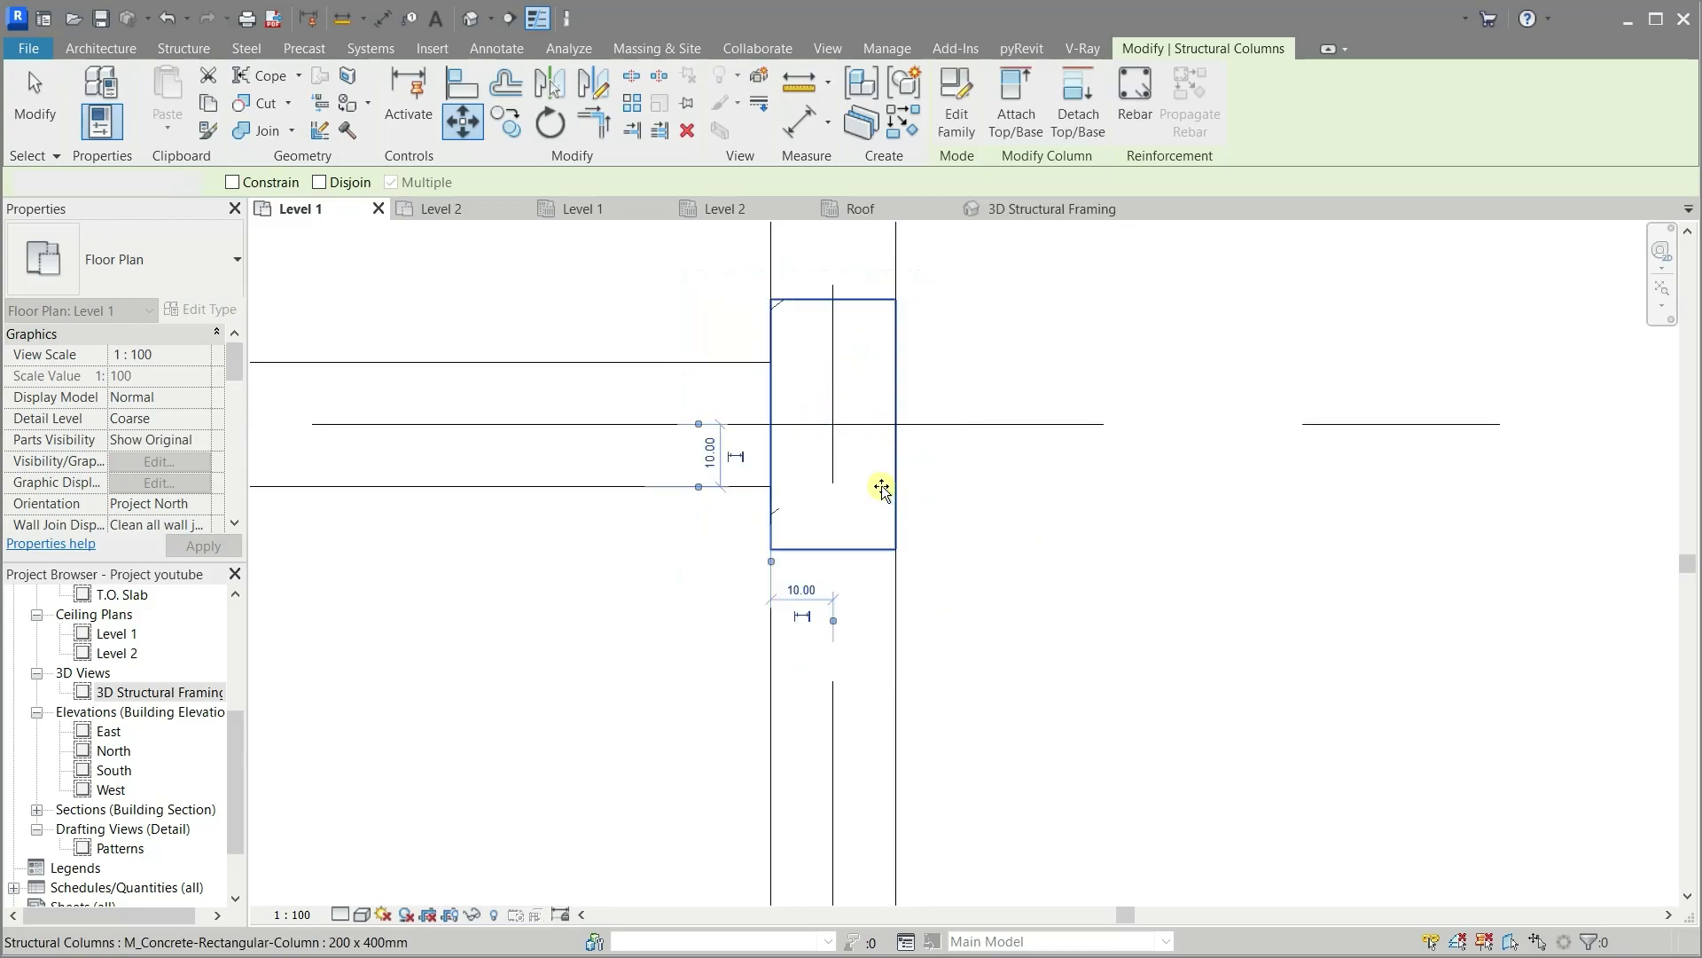
pyautogui.scroll(-1, 790, 436)
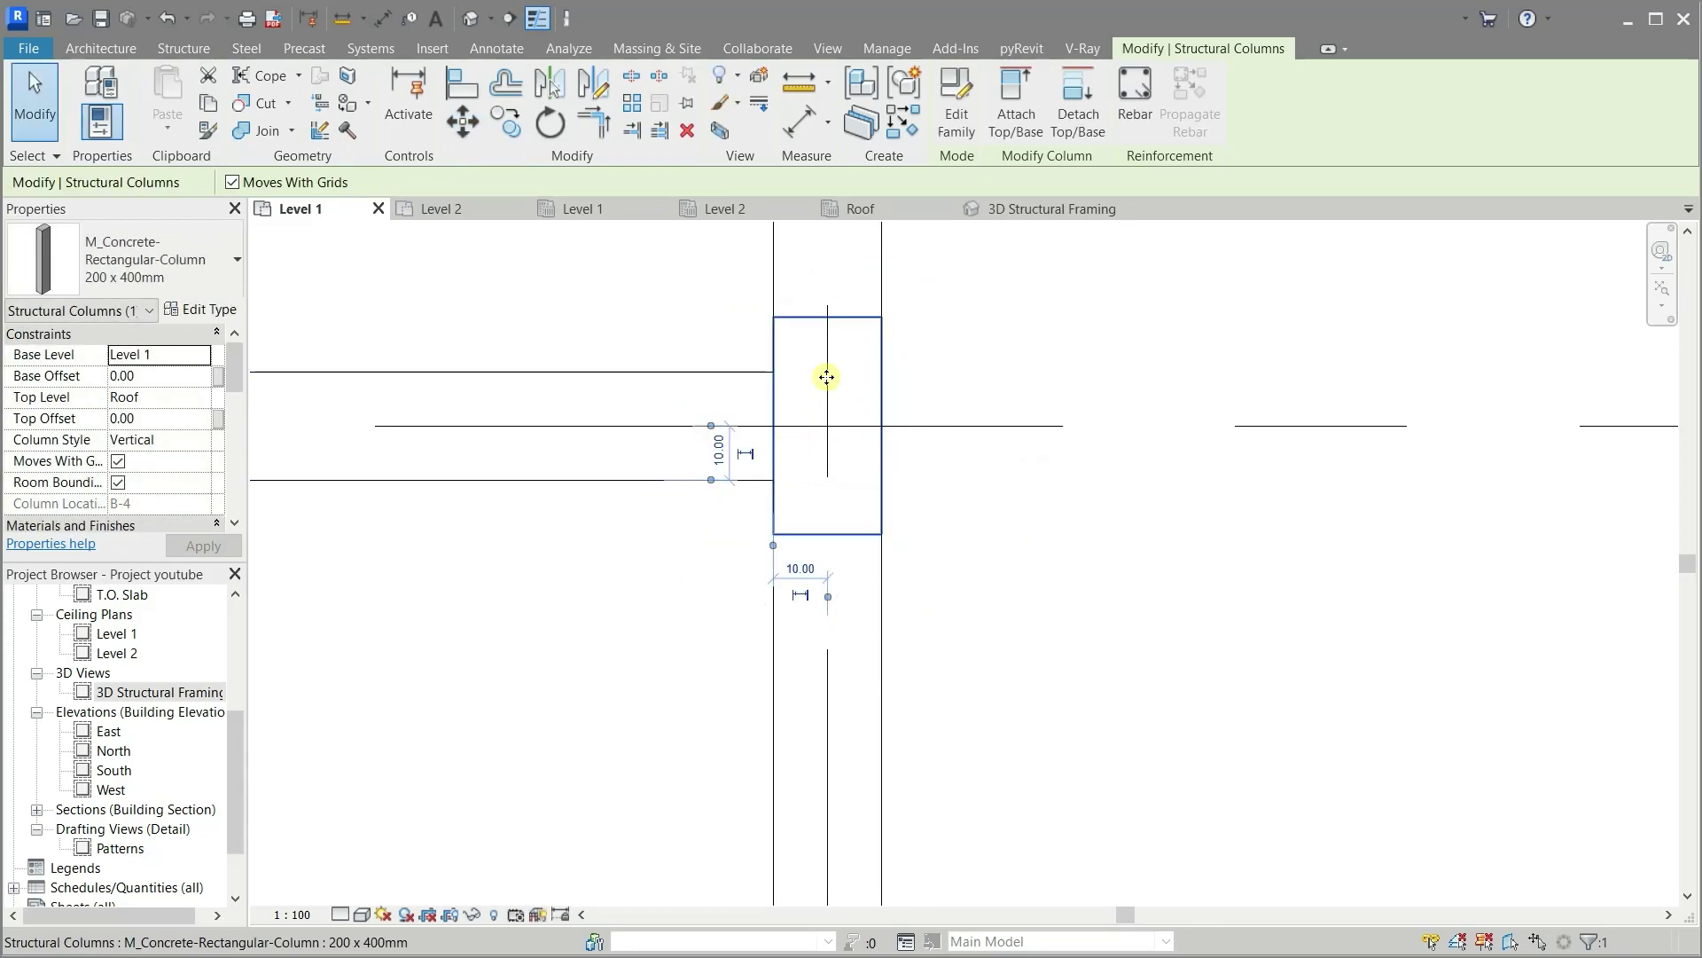
# Check the moved column on the Roof and Level 2 plans, then clear the selection
pyautogui.click(868, 211)
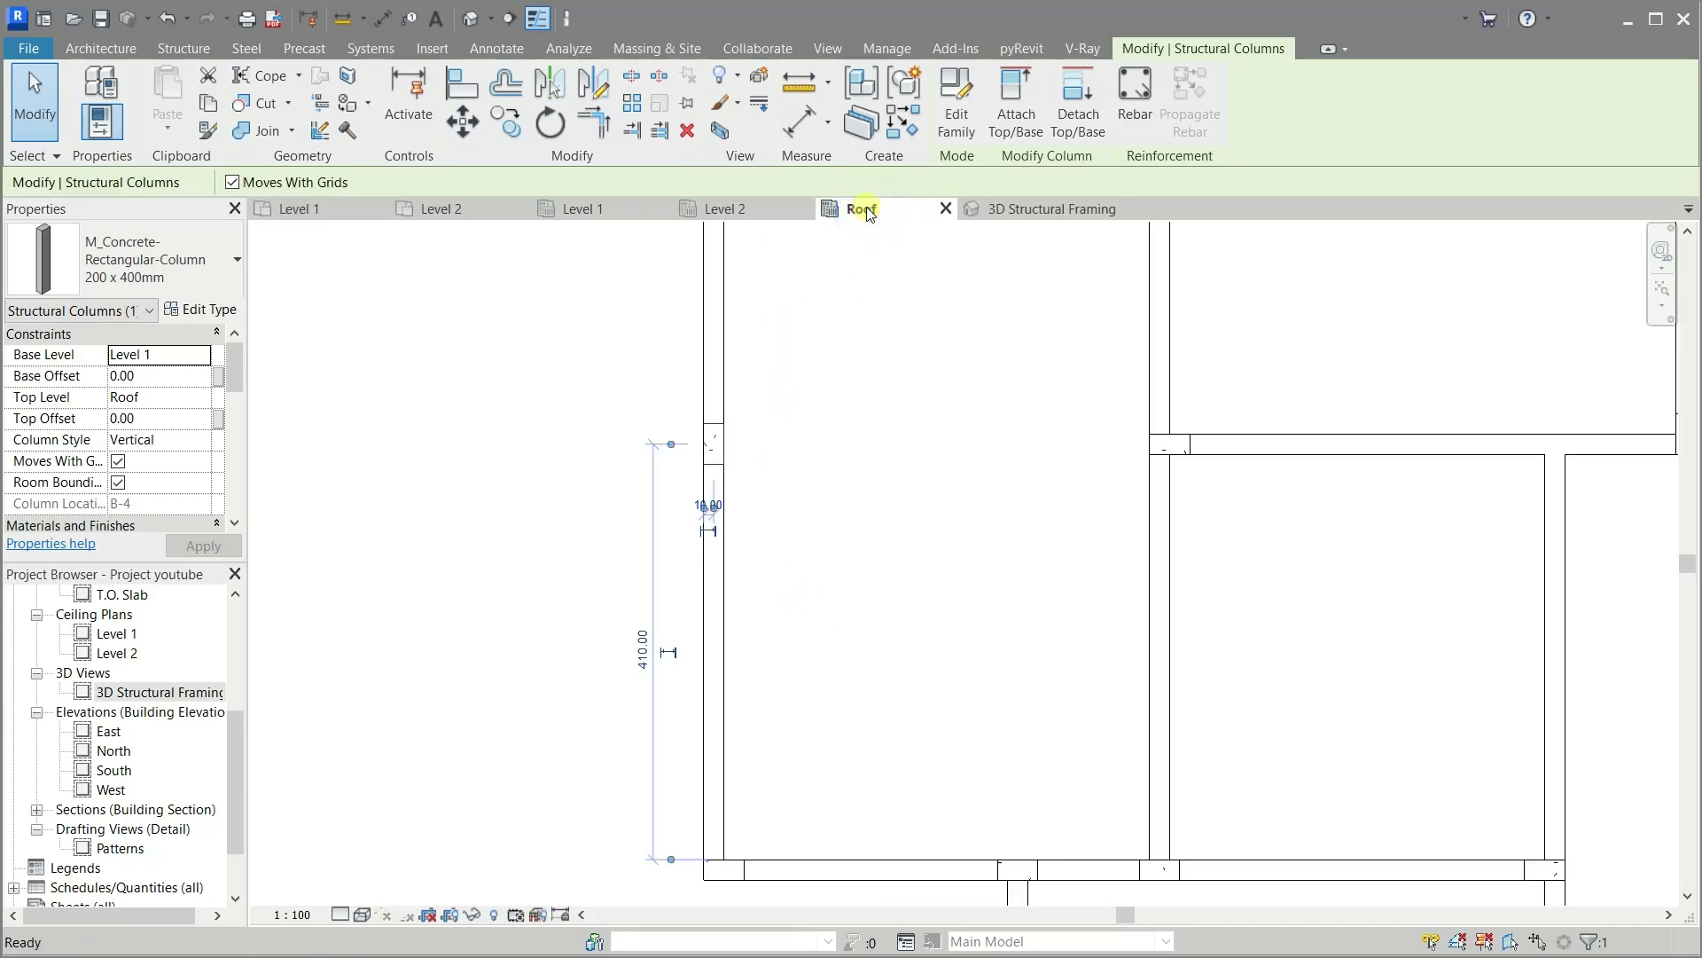
pyautogui.click(741, 211)
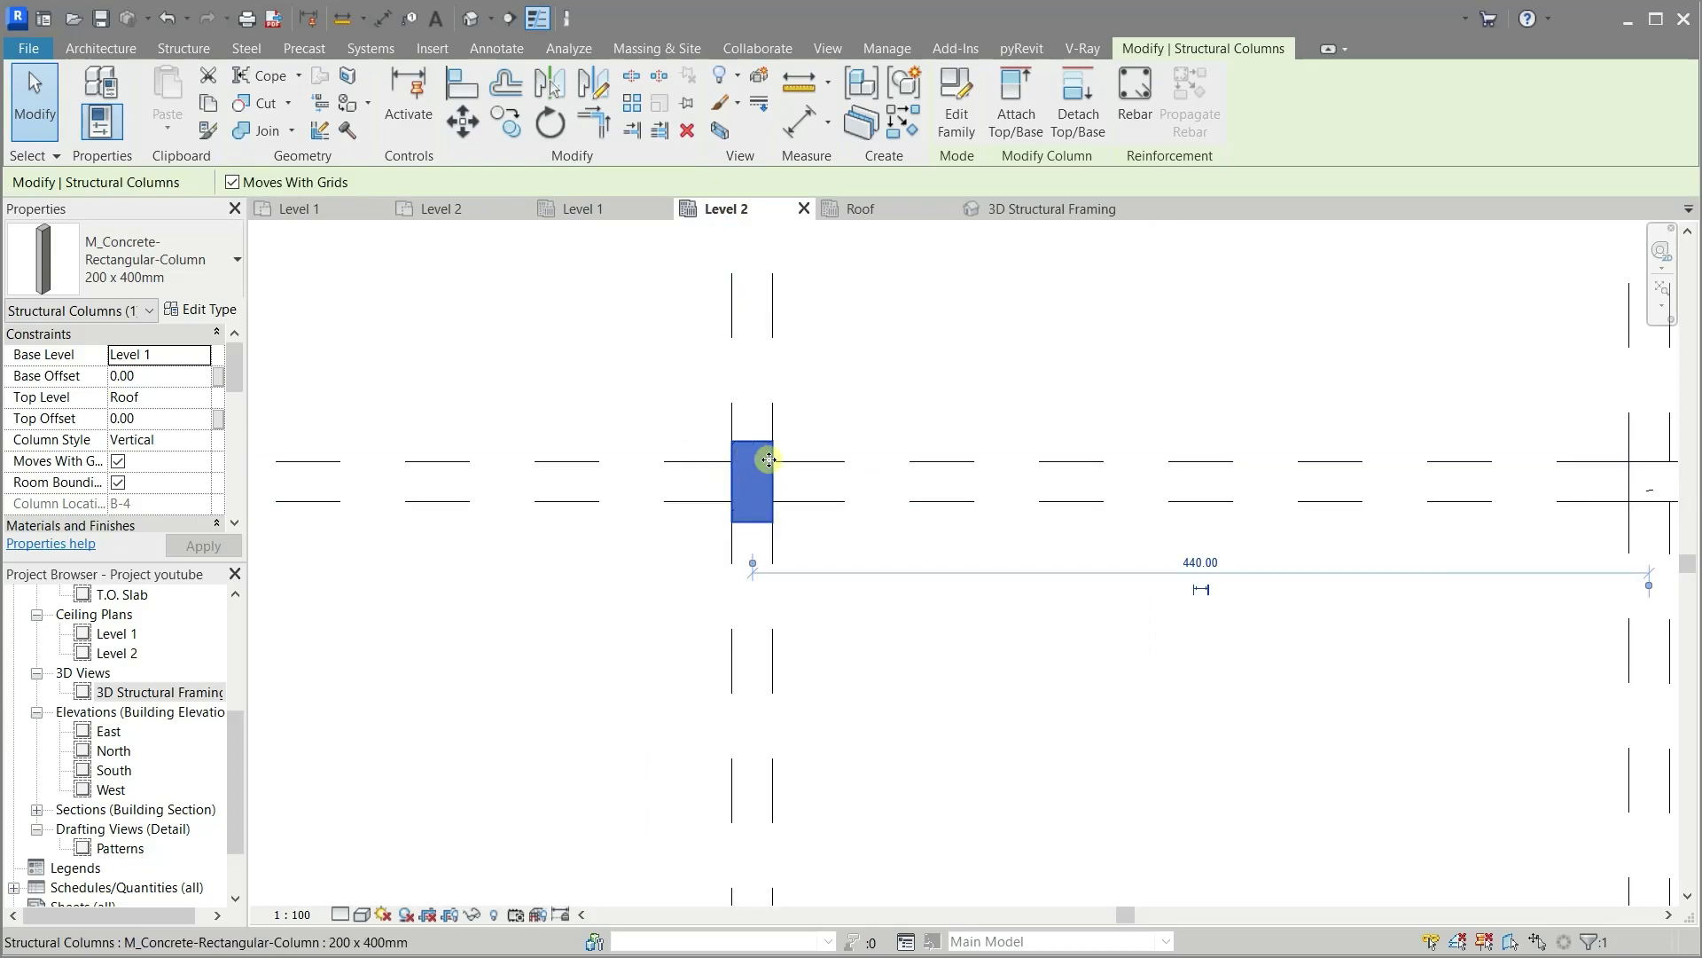
pyautogui.scroll(-2, 769, 459)
pyautogui.scroll(-1, 765, 462)
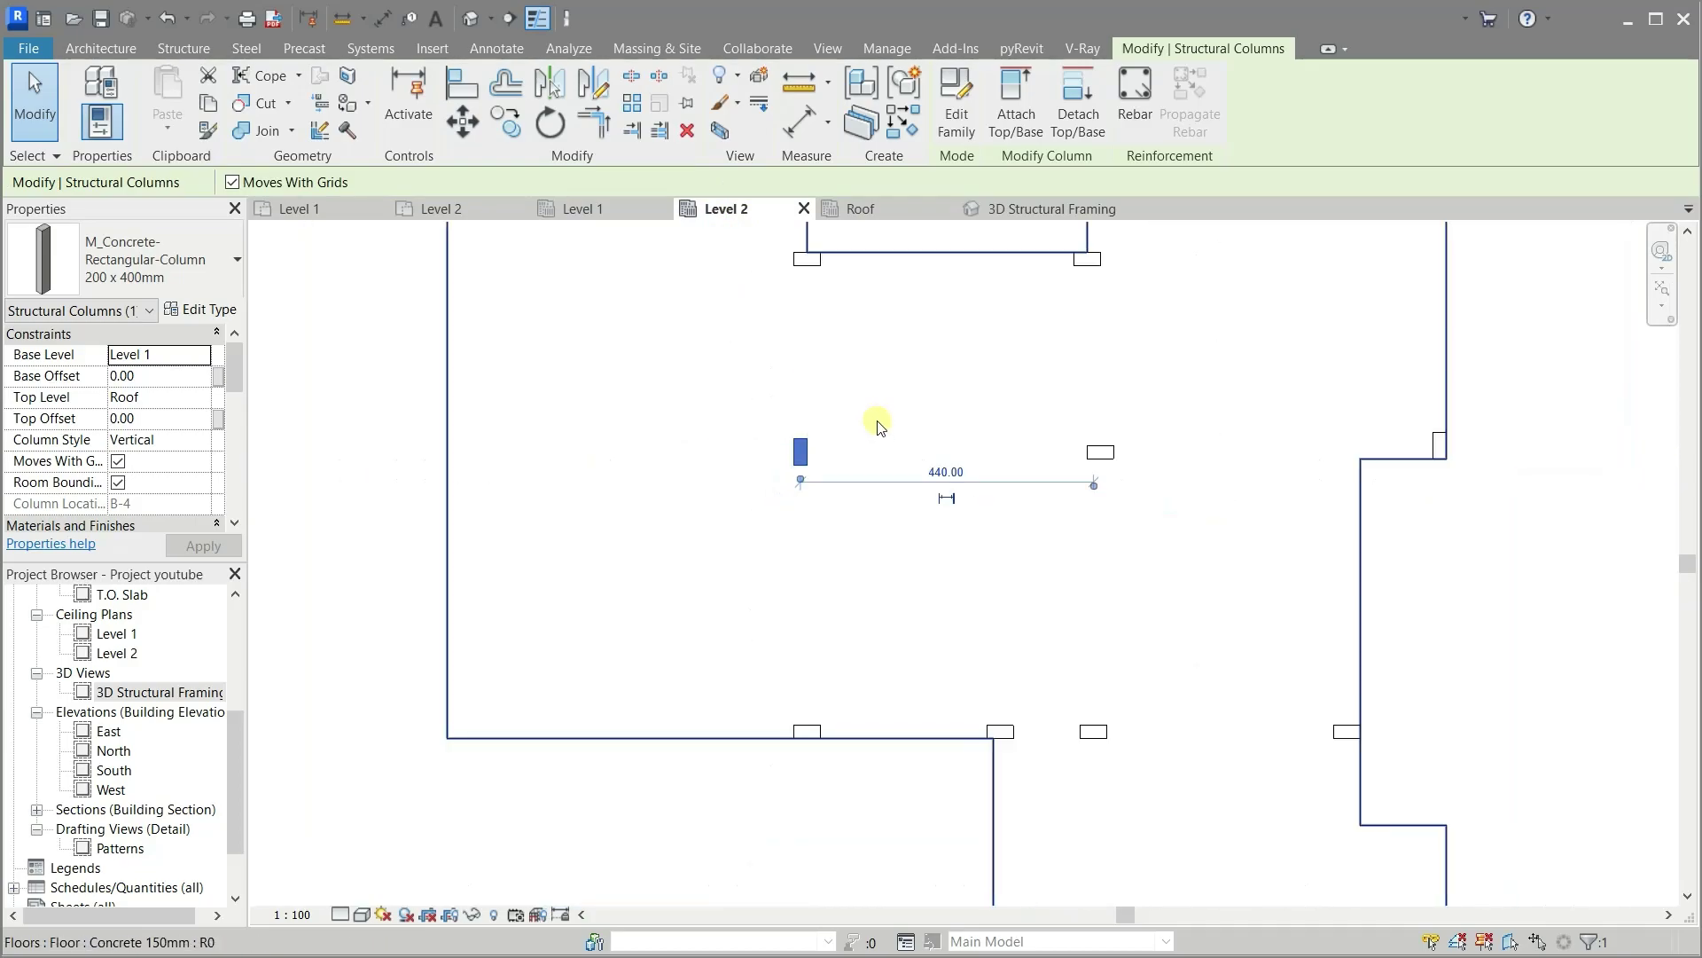
pyautogui.scroll(-1, 881, 428)
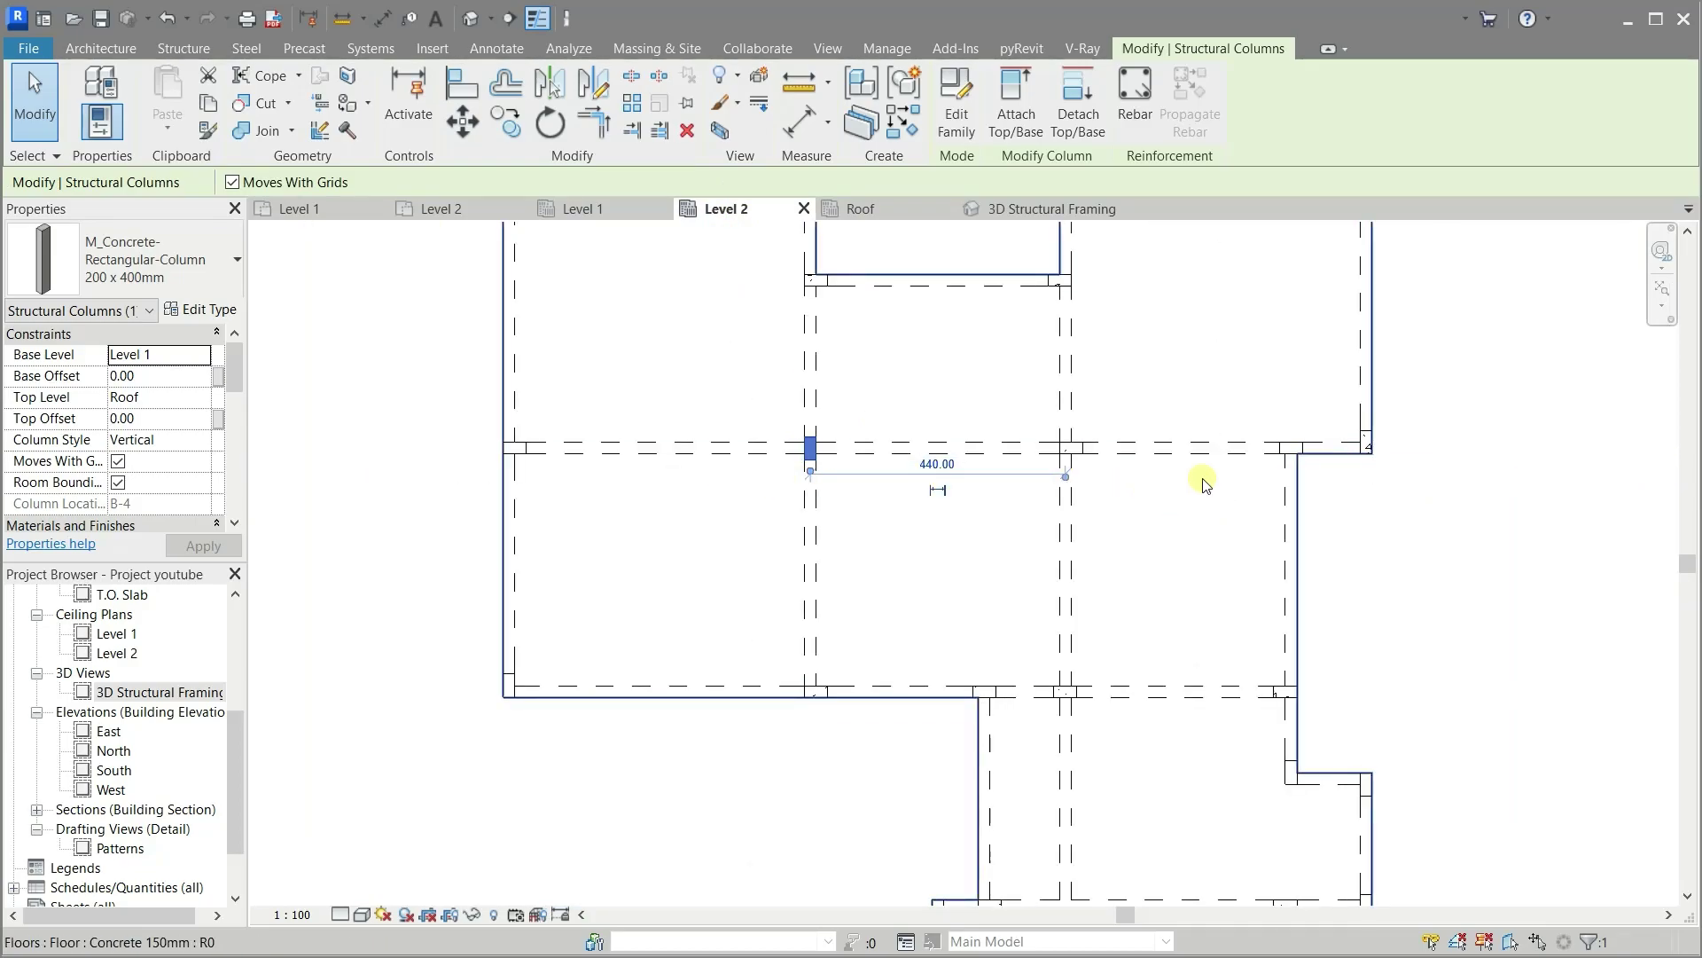
pyautogui.hotkey('ctrl', 'Tab')
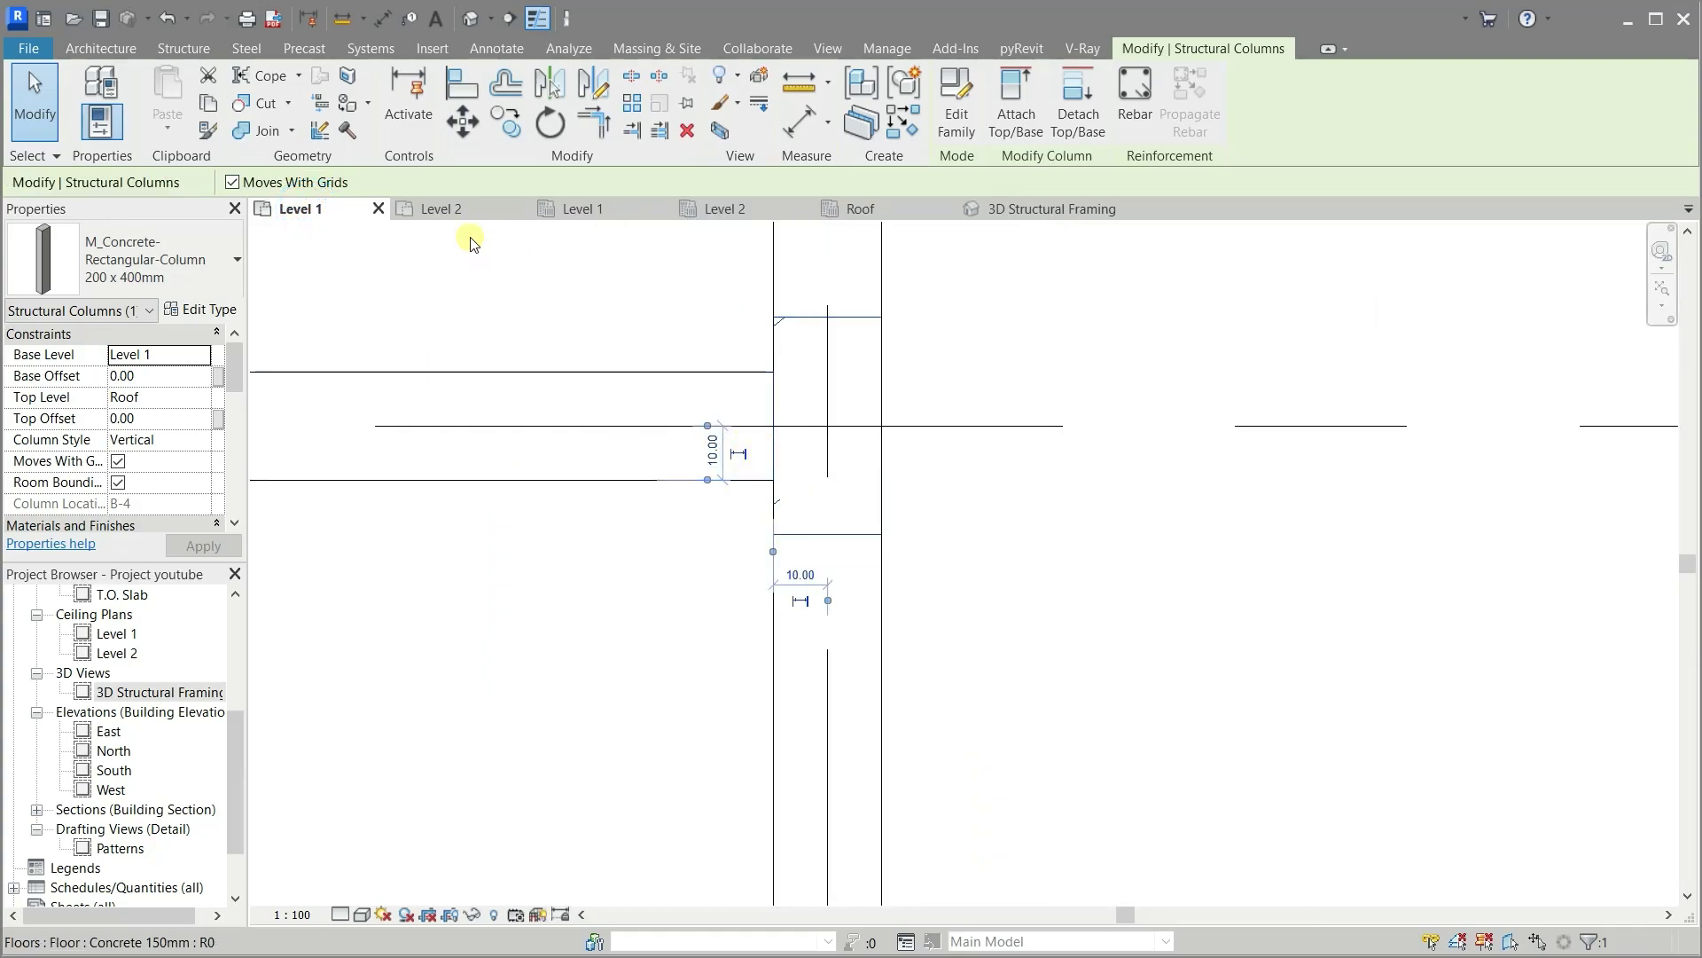
pyautogui.click(448, 211)
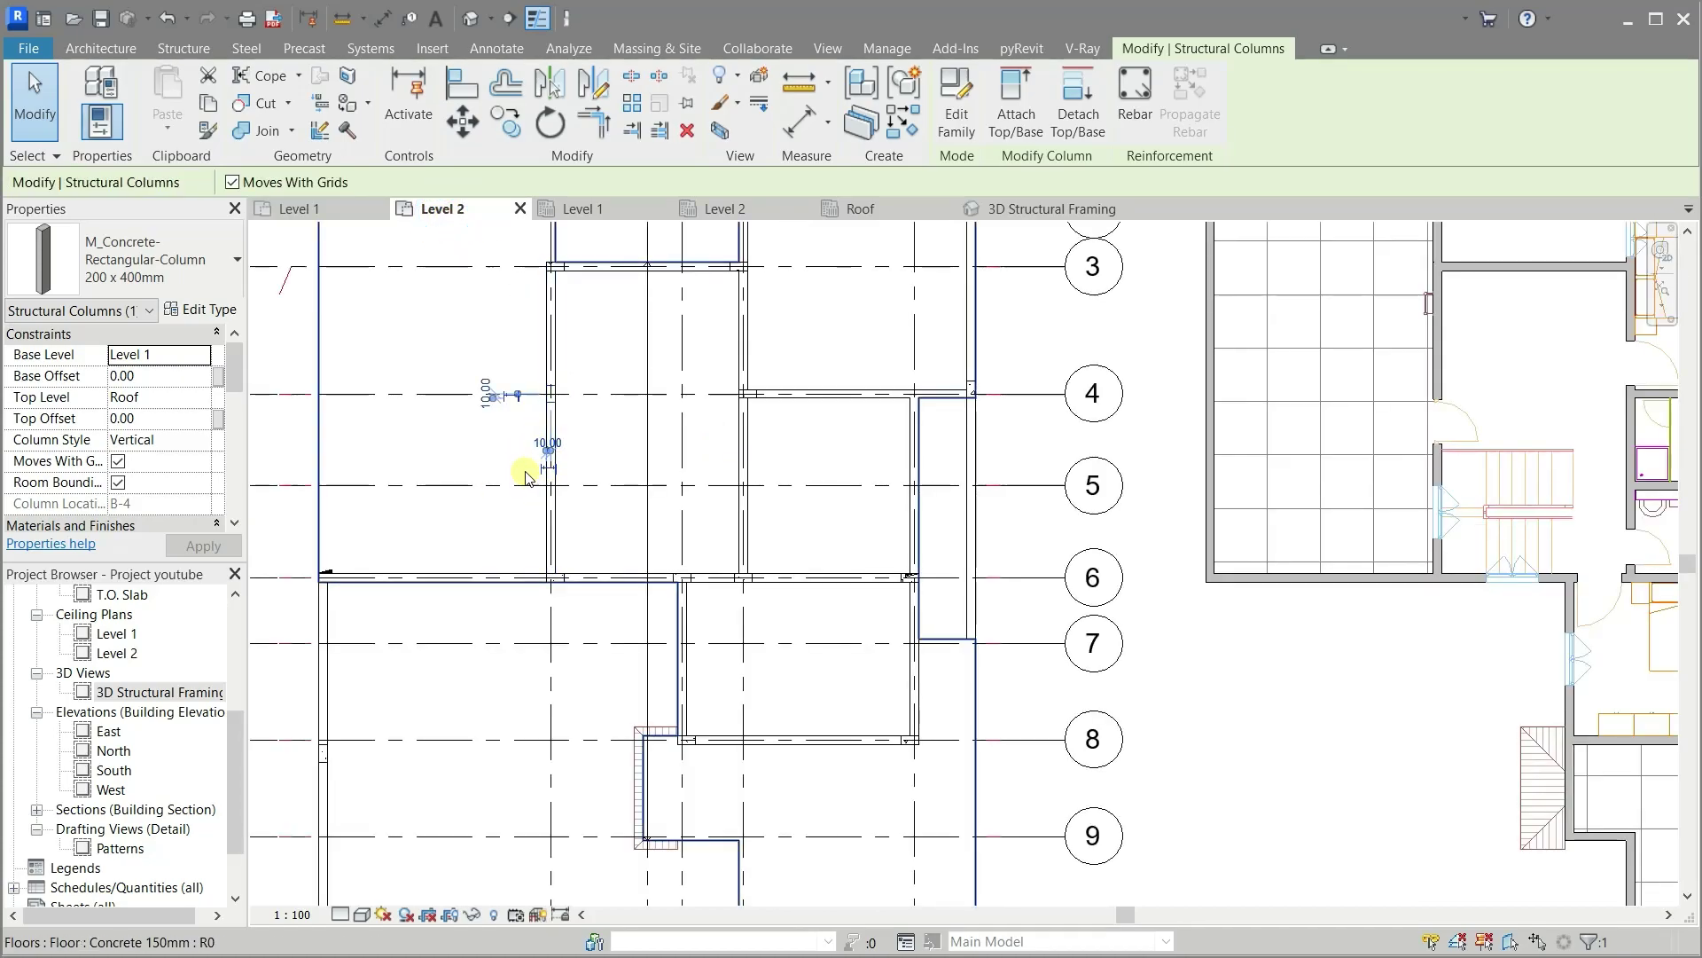
pyautogui.scroll(3, 514, 466)
pyautogui.scroll(3, 514, 469)
pyautogui.press('Escape')
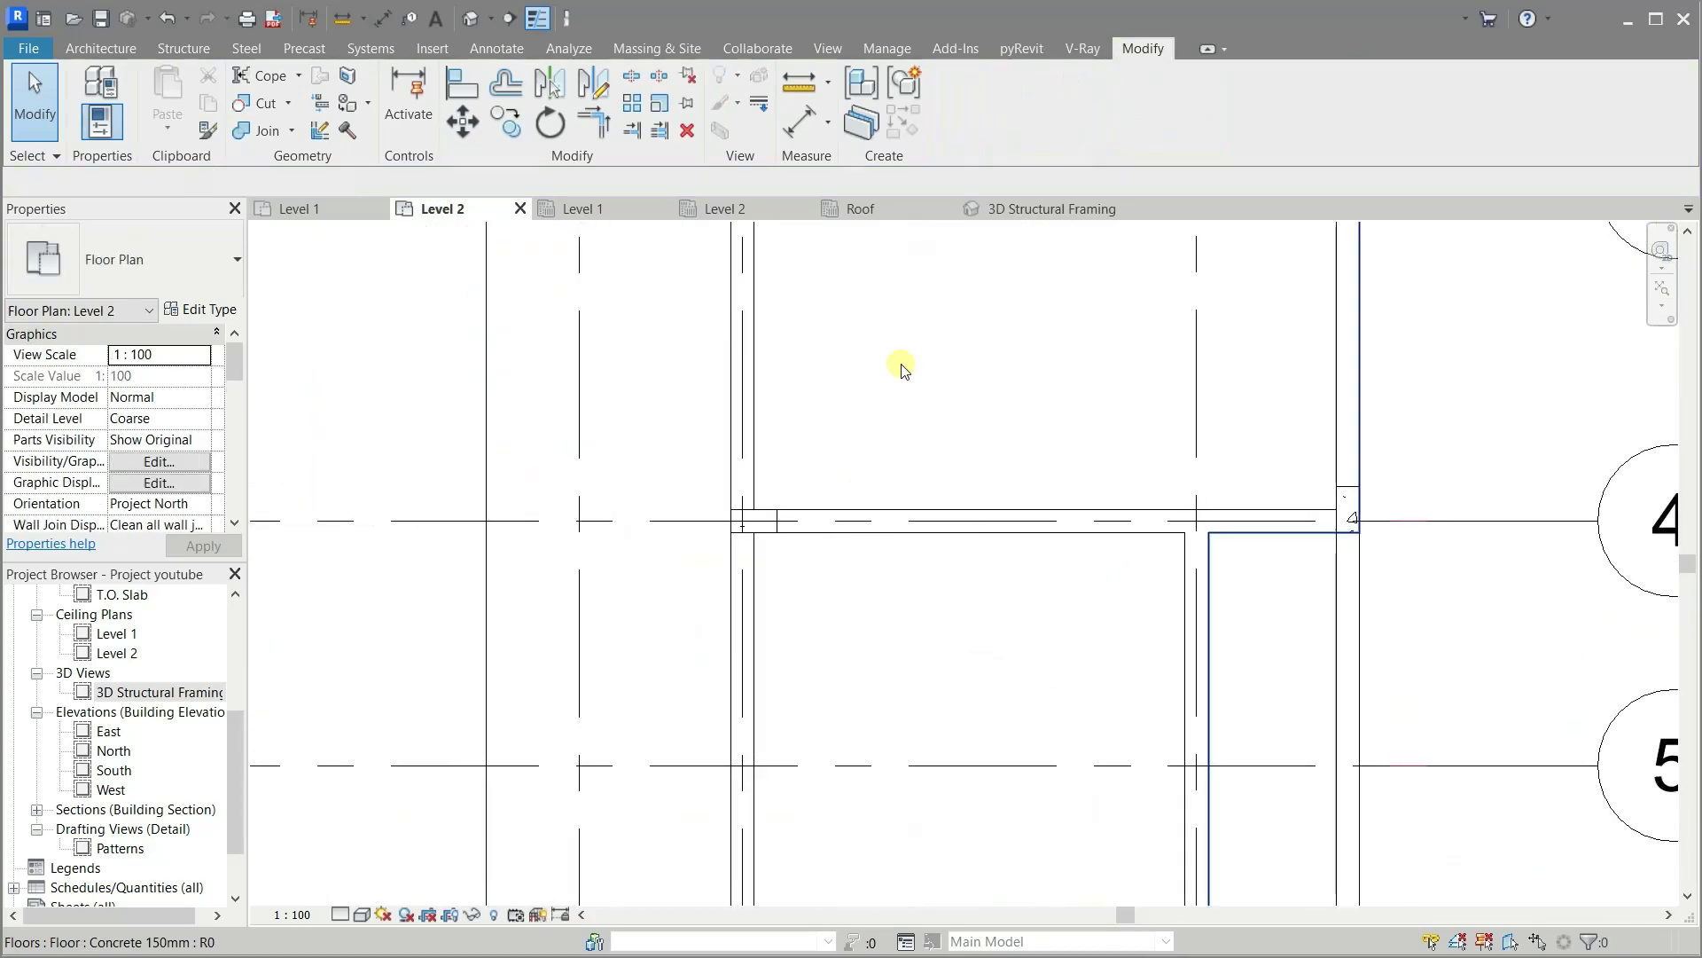
pyautogui.click(869, 210)
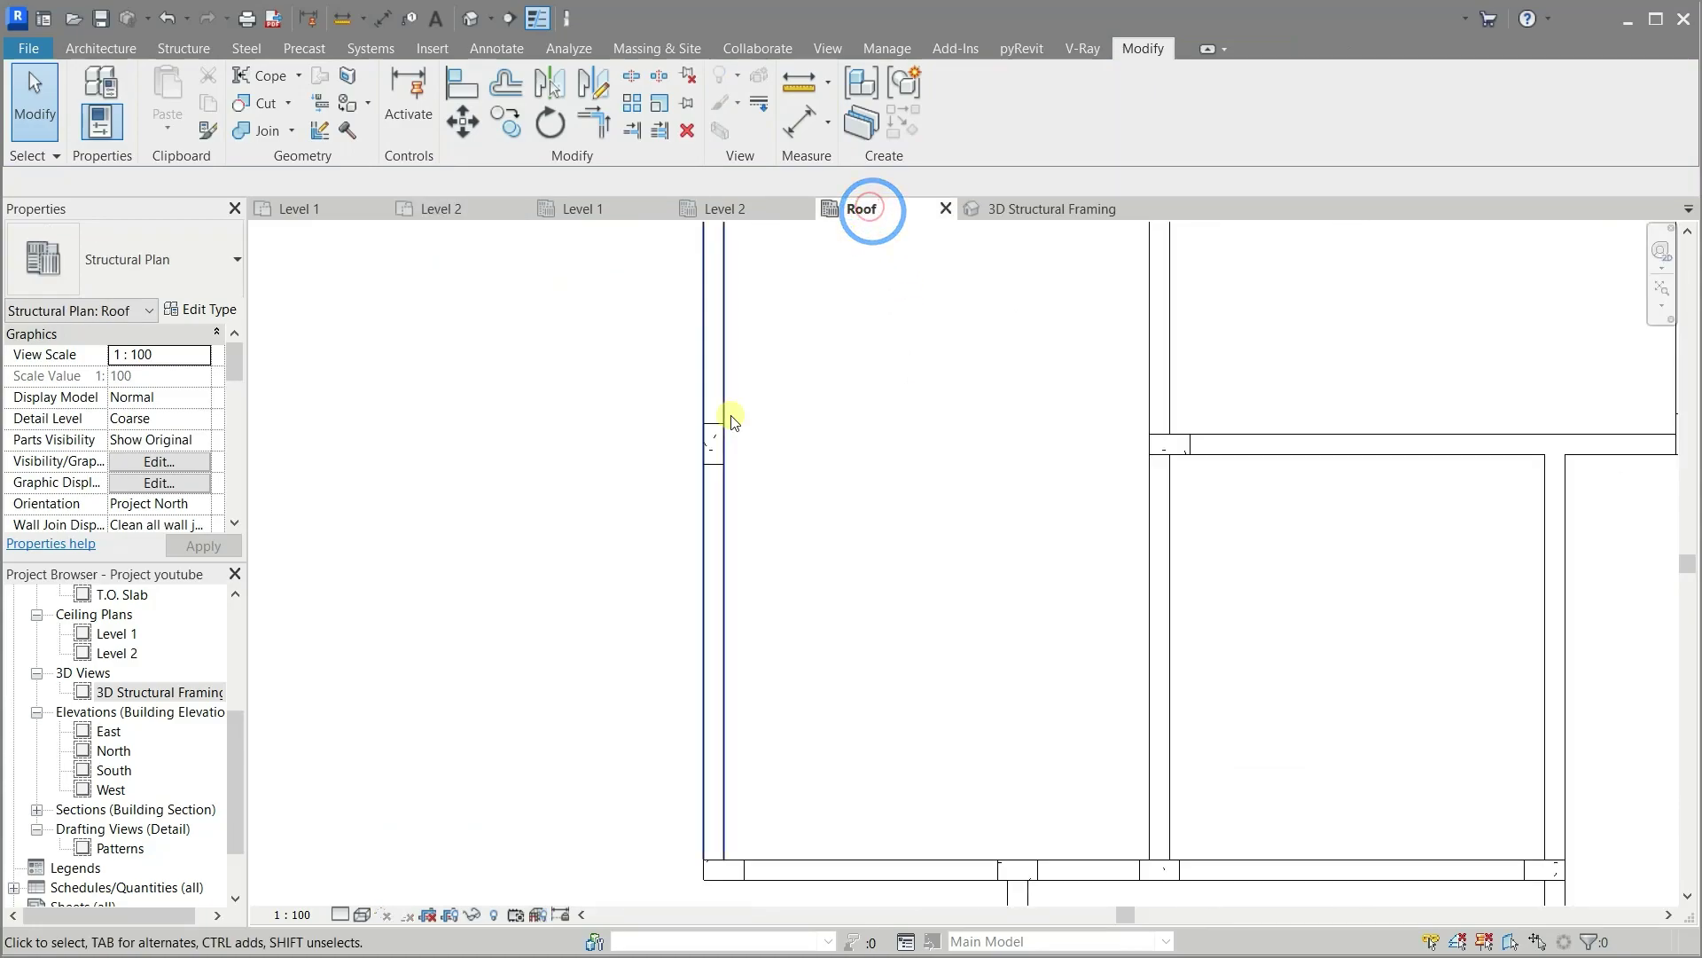
# Draw a 200 x 300mm concrete beam between the two columns on the lower bay's bottom wall
pyautogui.scroll(-3, 668, 540)
pyautogui.scroll(-1, 743, 504)
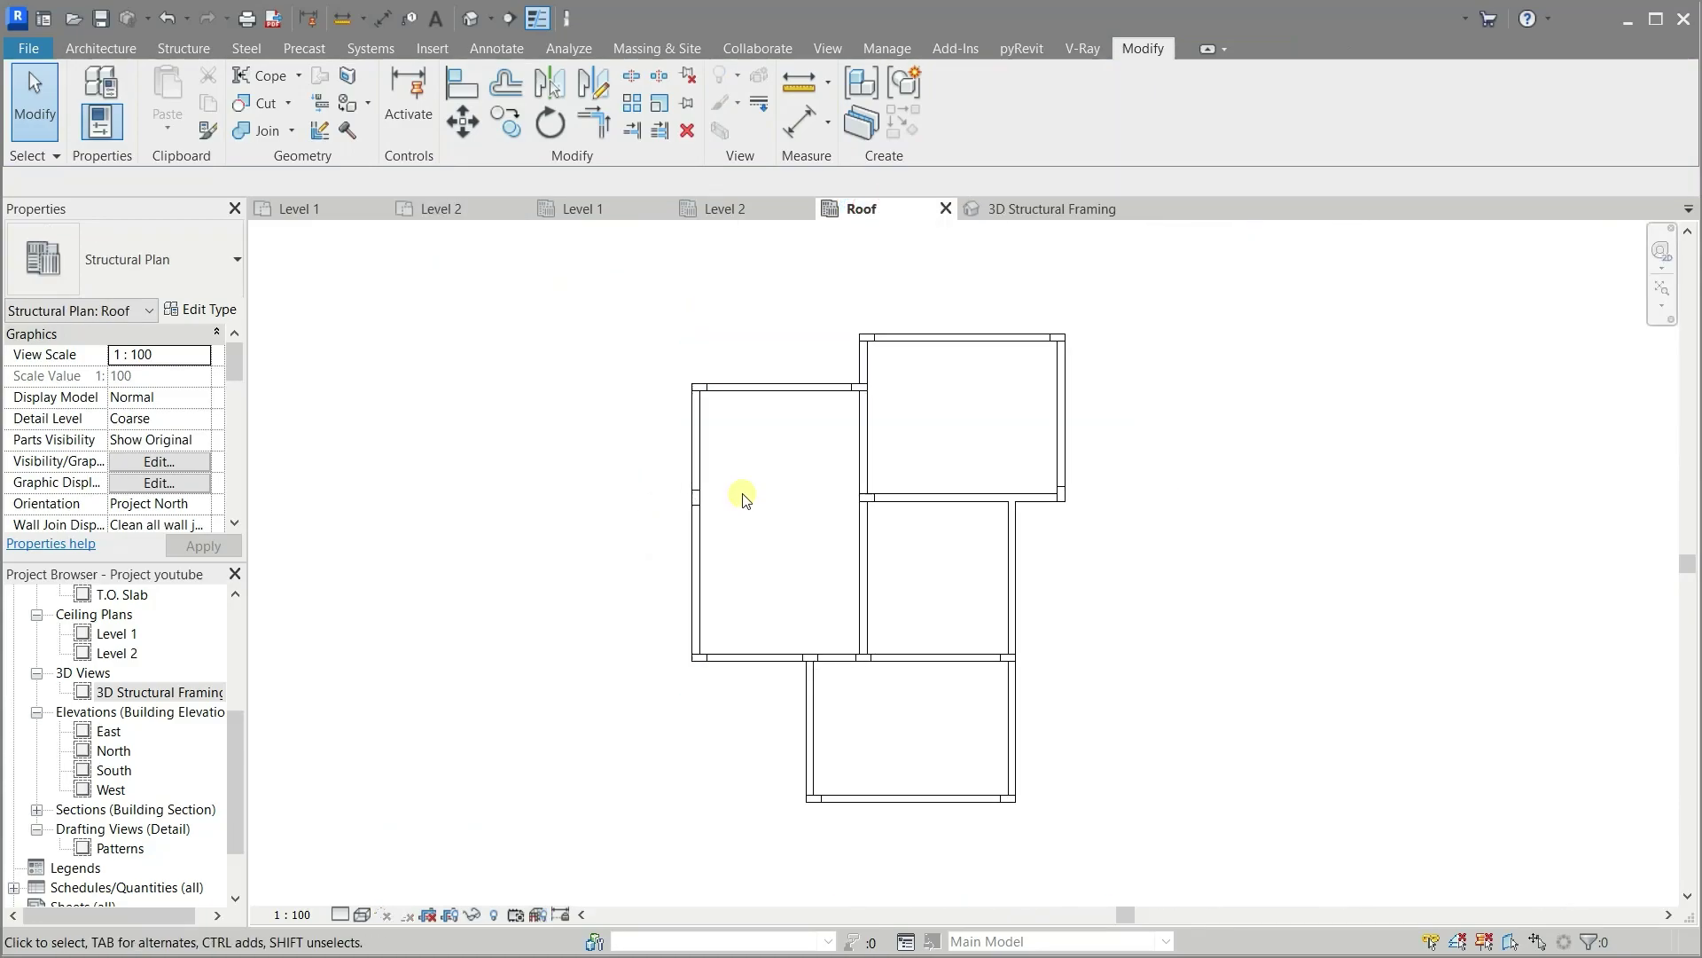
pyautogui.scroll(1, 782, 596)
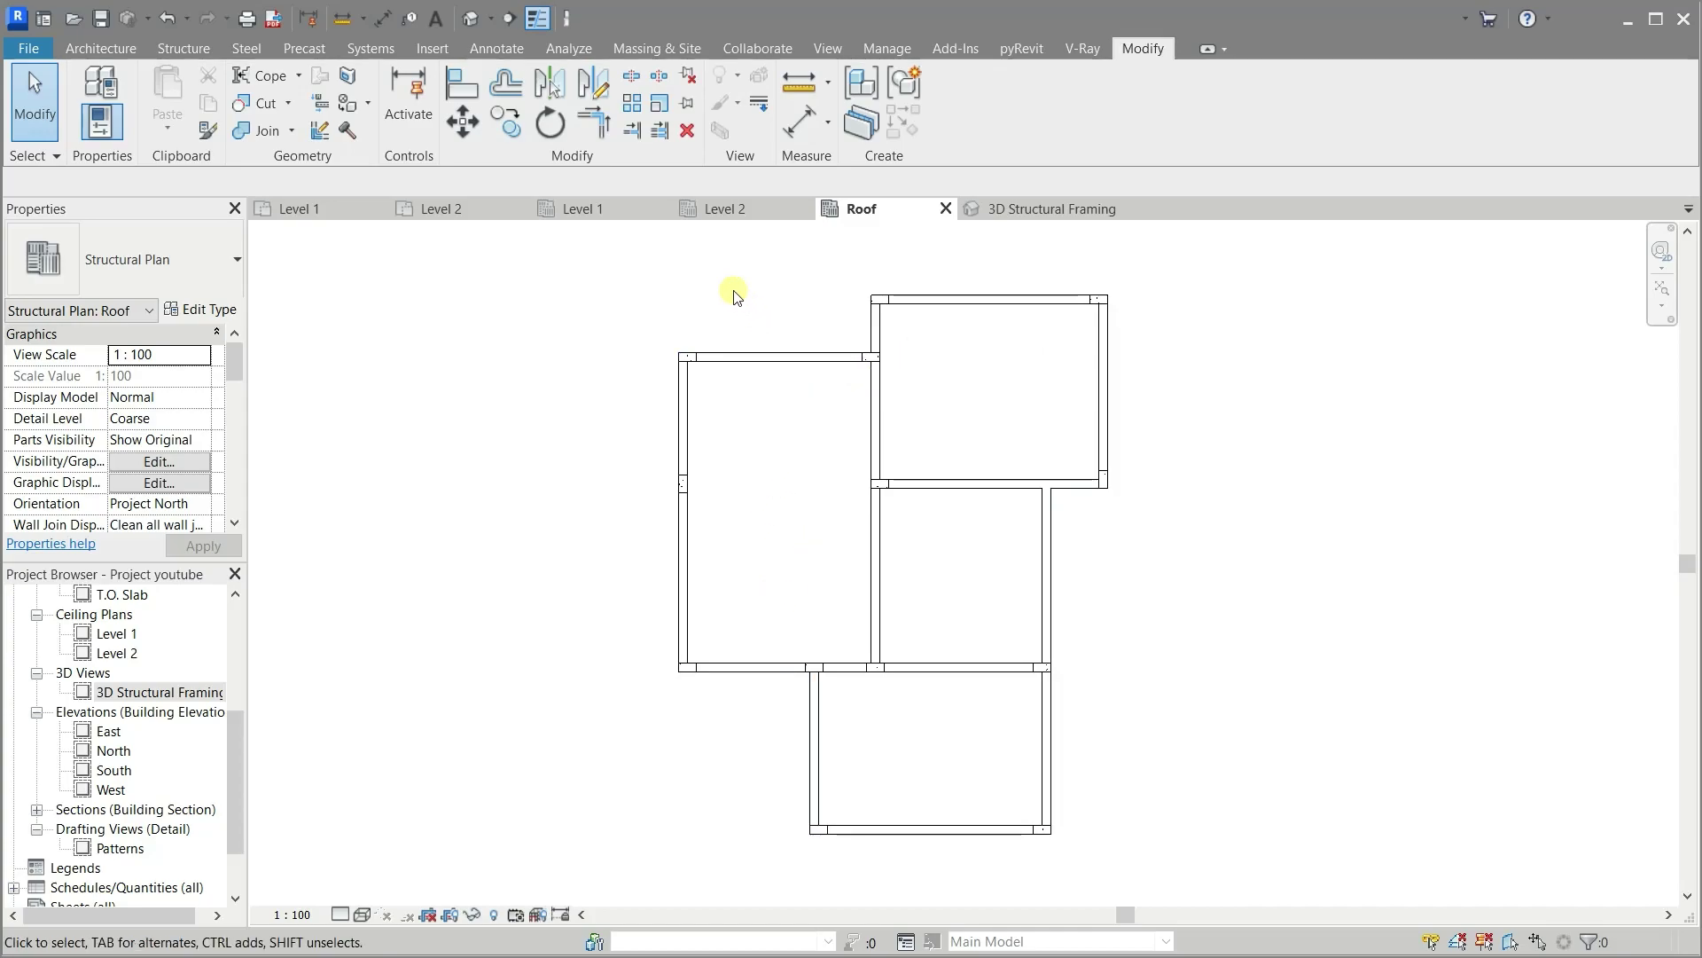
pyautogui.click(183, 48)
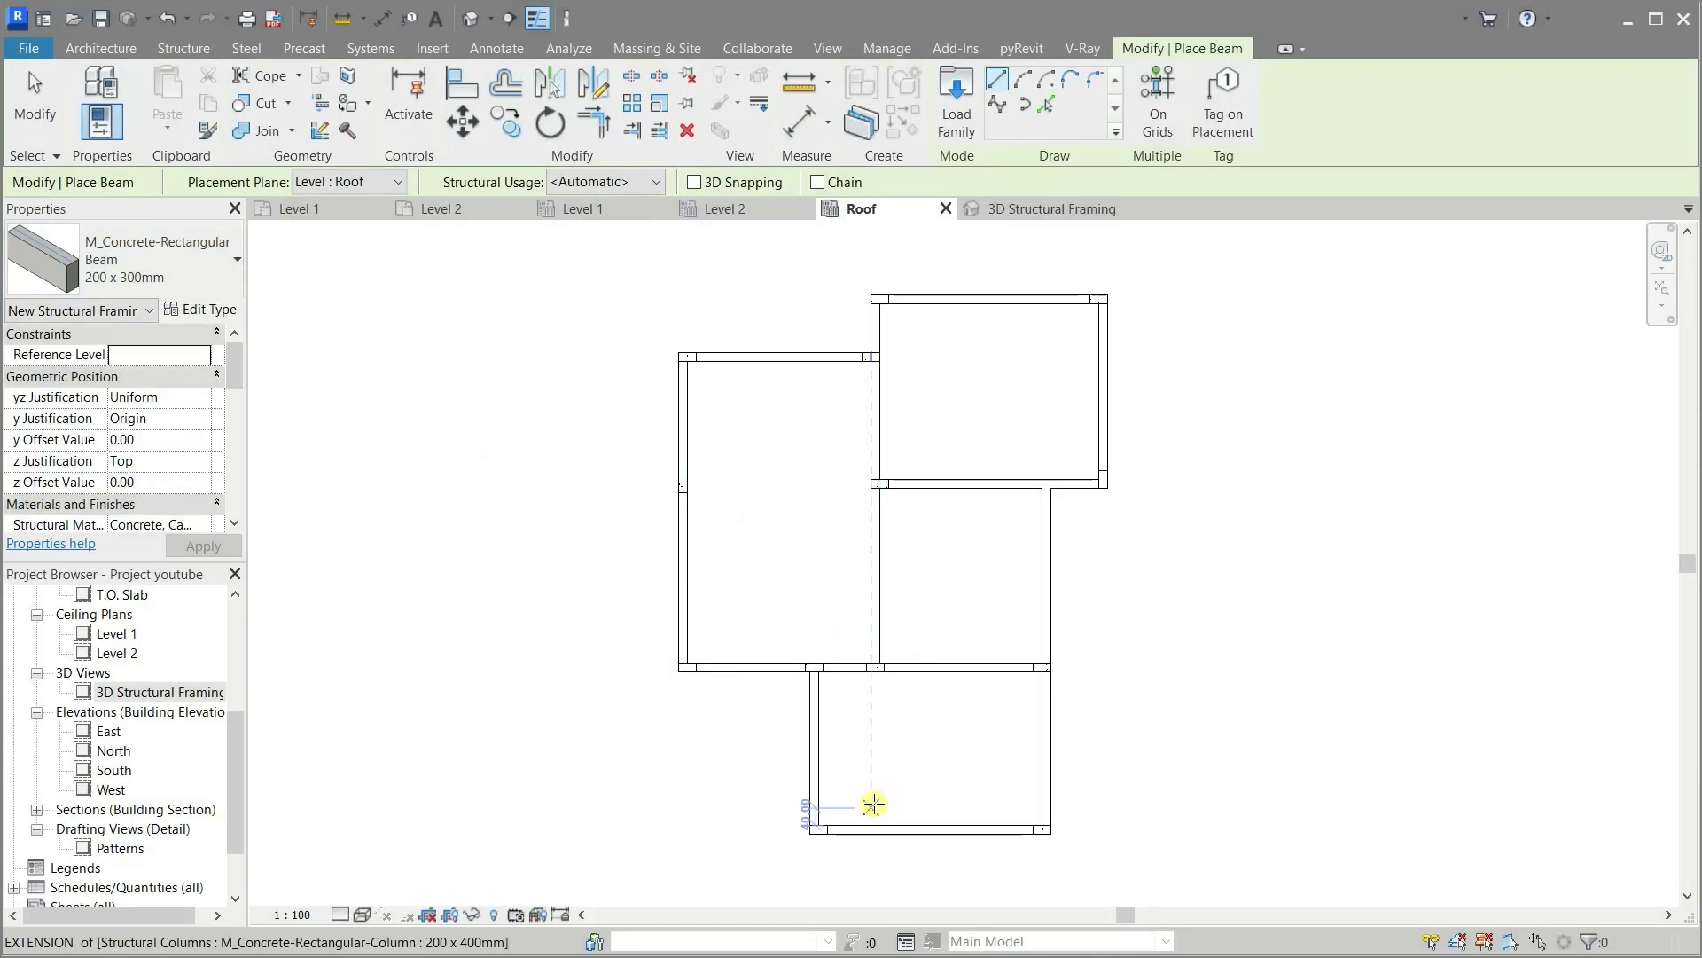
pyautogui.scroll(2, 1048, 883)
pyautogui.scroll(2, 1038, 882)
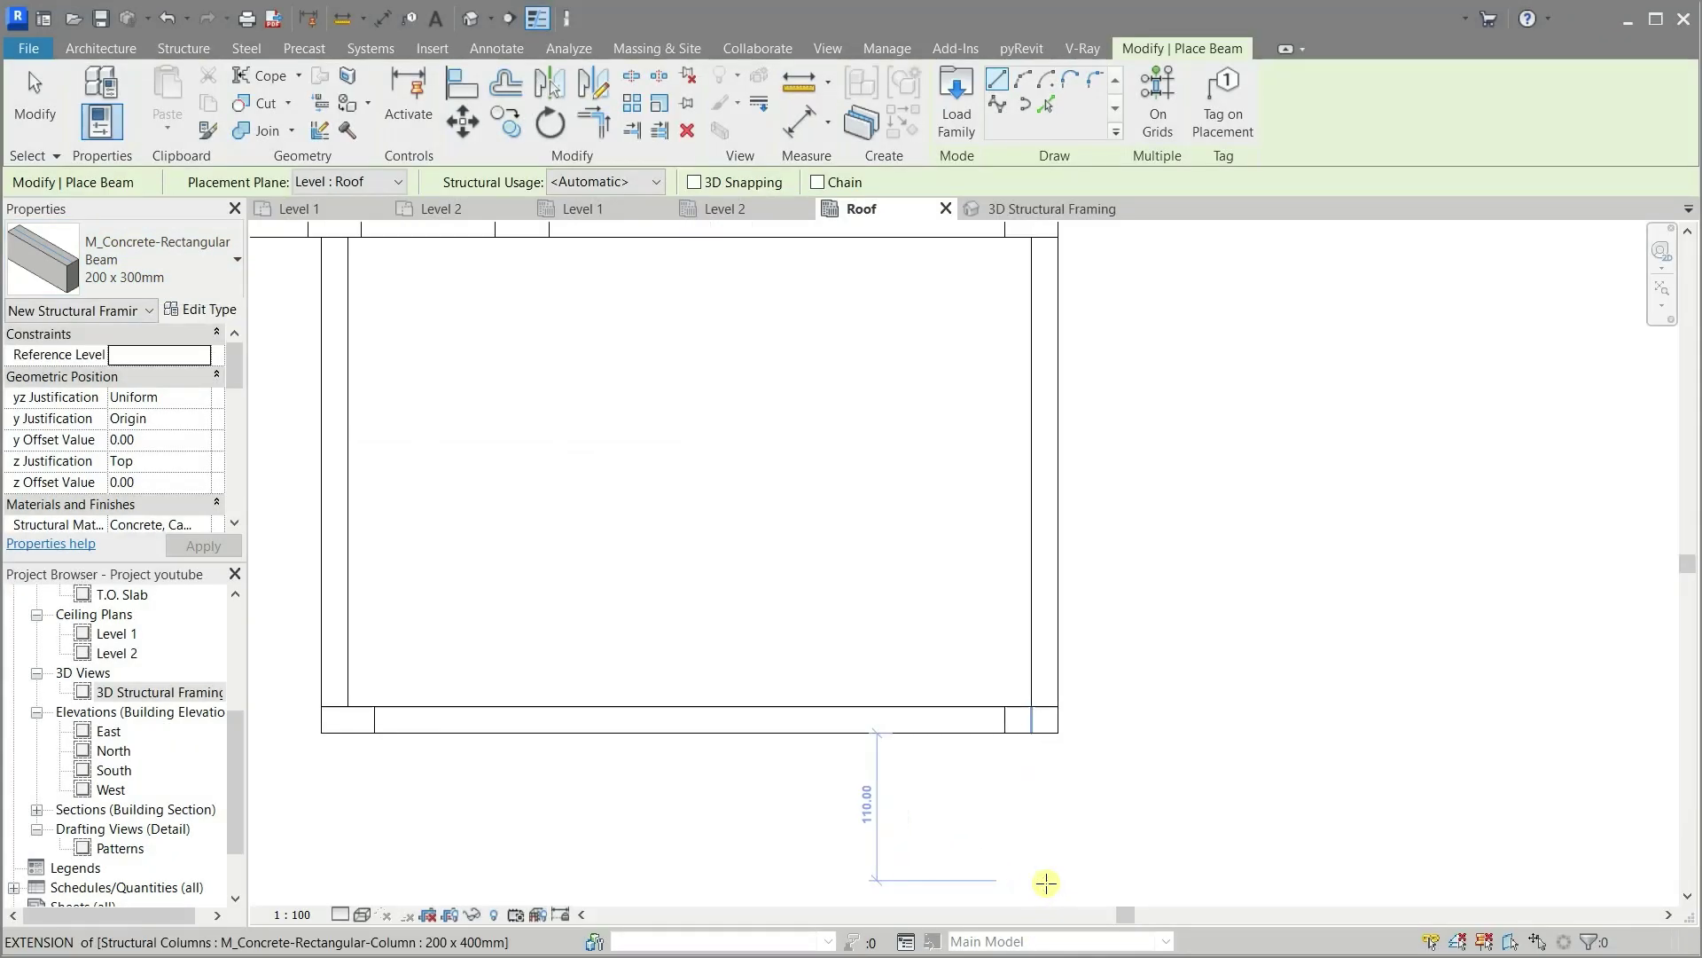
pyautogui.click(992, 667)
pyautogui.scroll(2, 585, 670)
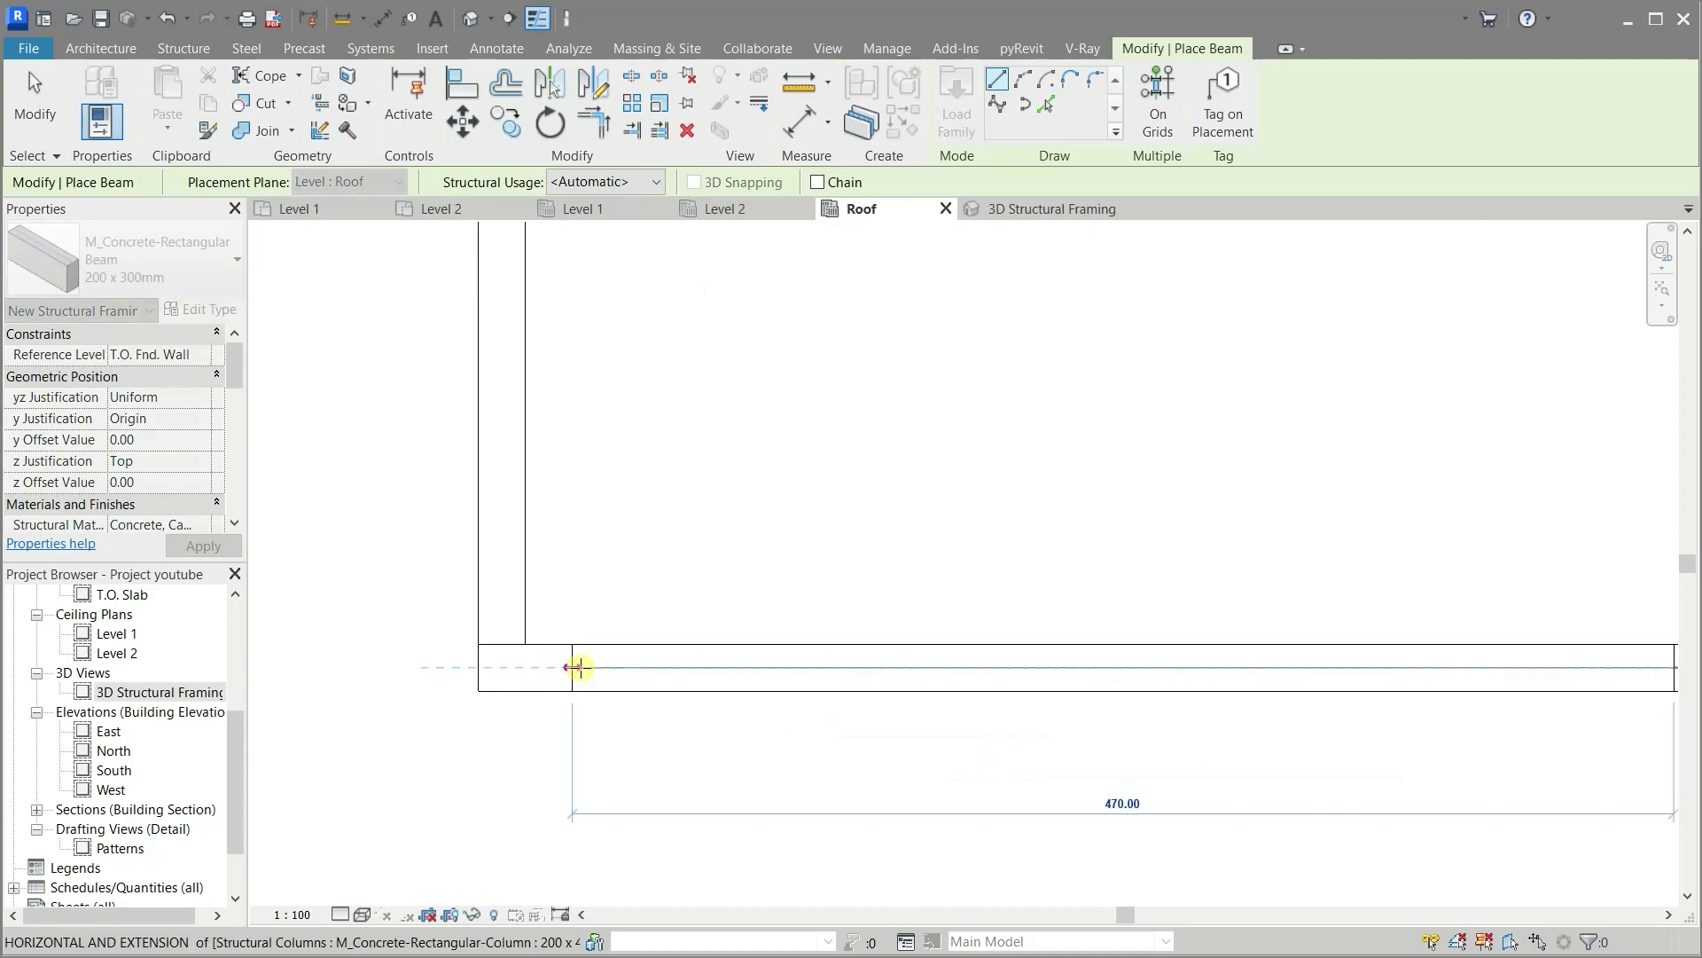
pyautogui.click(567, 665)
pyautogui.scroll(-2, 715, 776)
# Finish the beam and check it in the 3D view, then return to the Roof plan
pyautogui.press('Escape')
pyautogui.press('Escape')
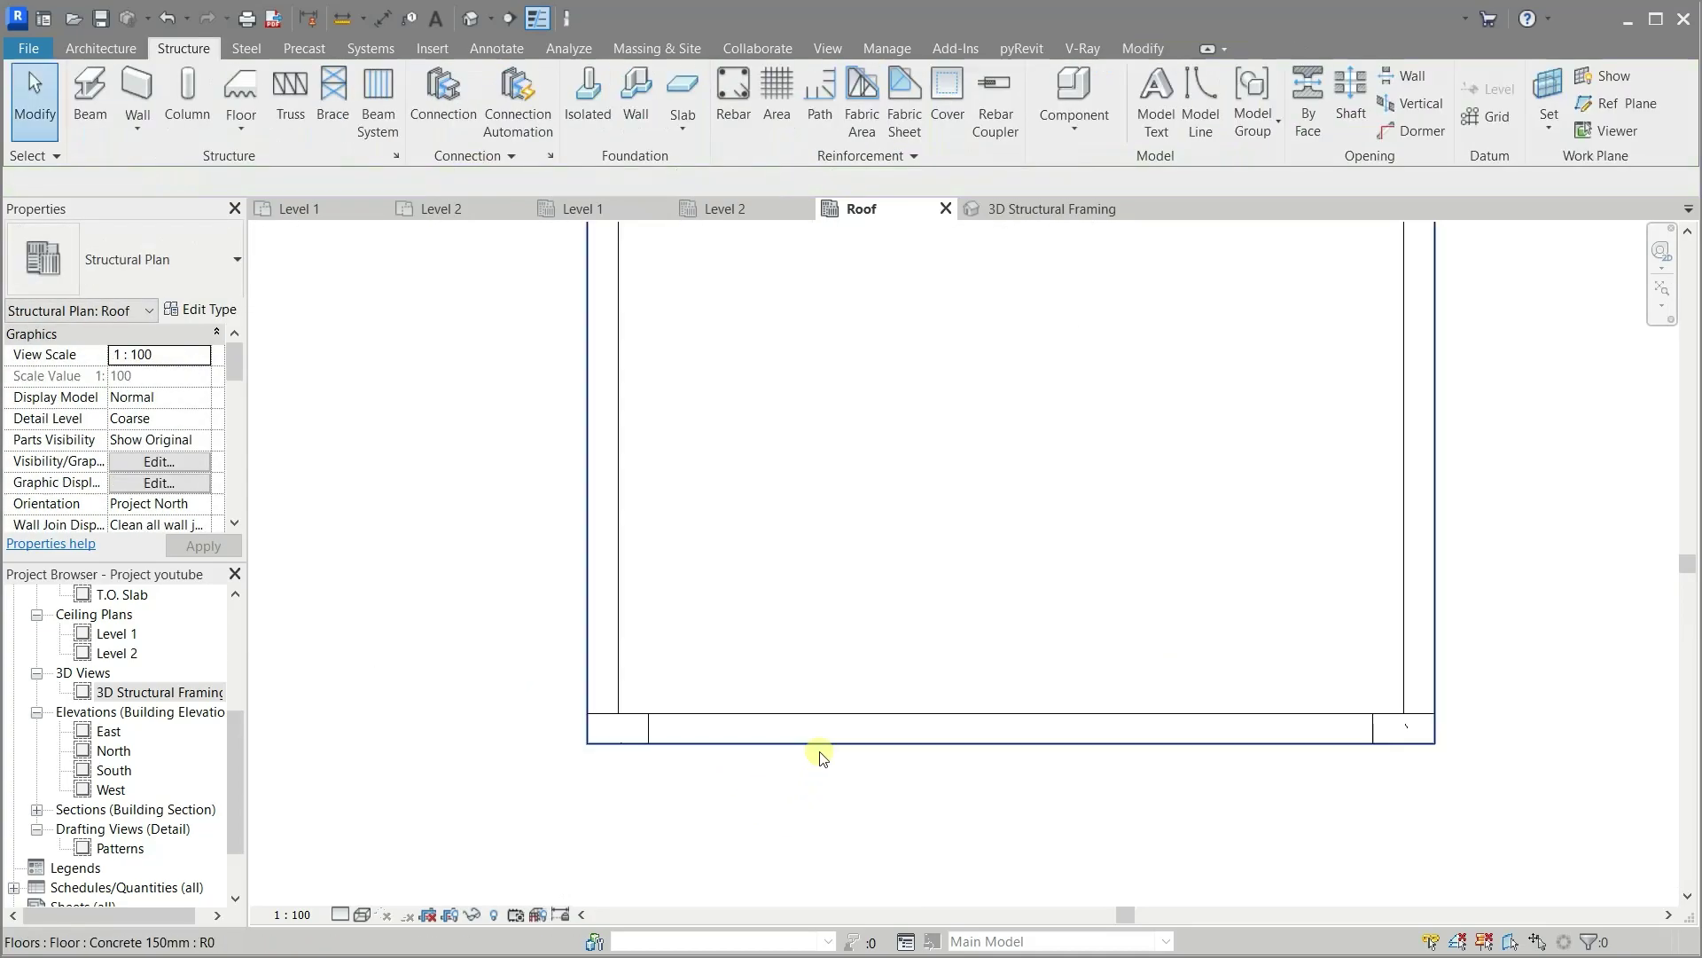
pyautogui.click(975, 723)
pyautogui.click(1042, 209)
pyautogui.scroll(5, 1079, 431)
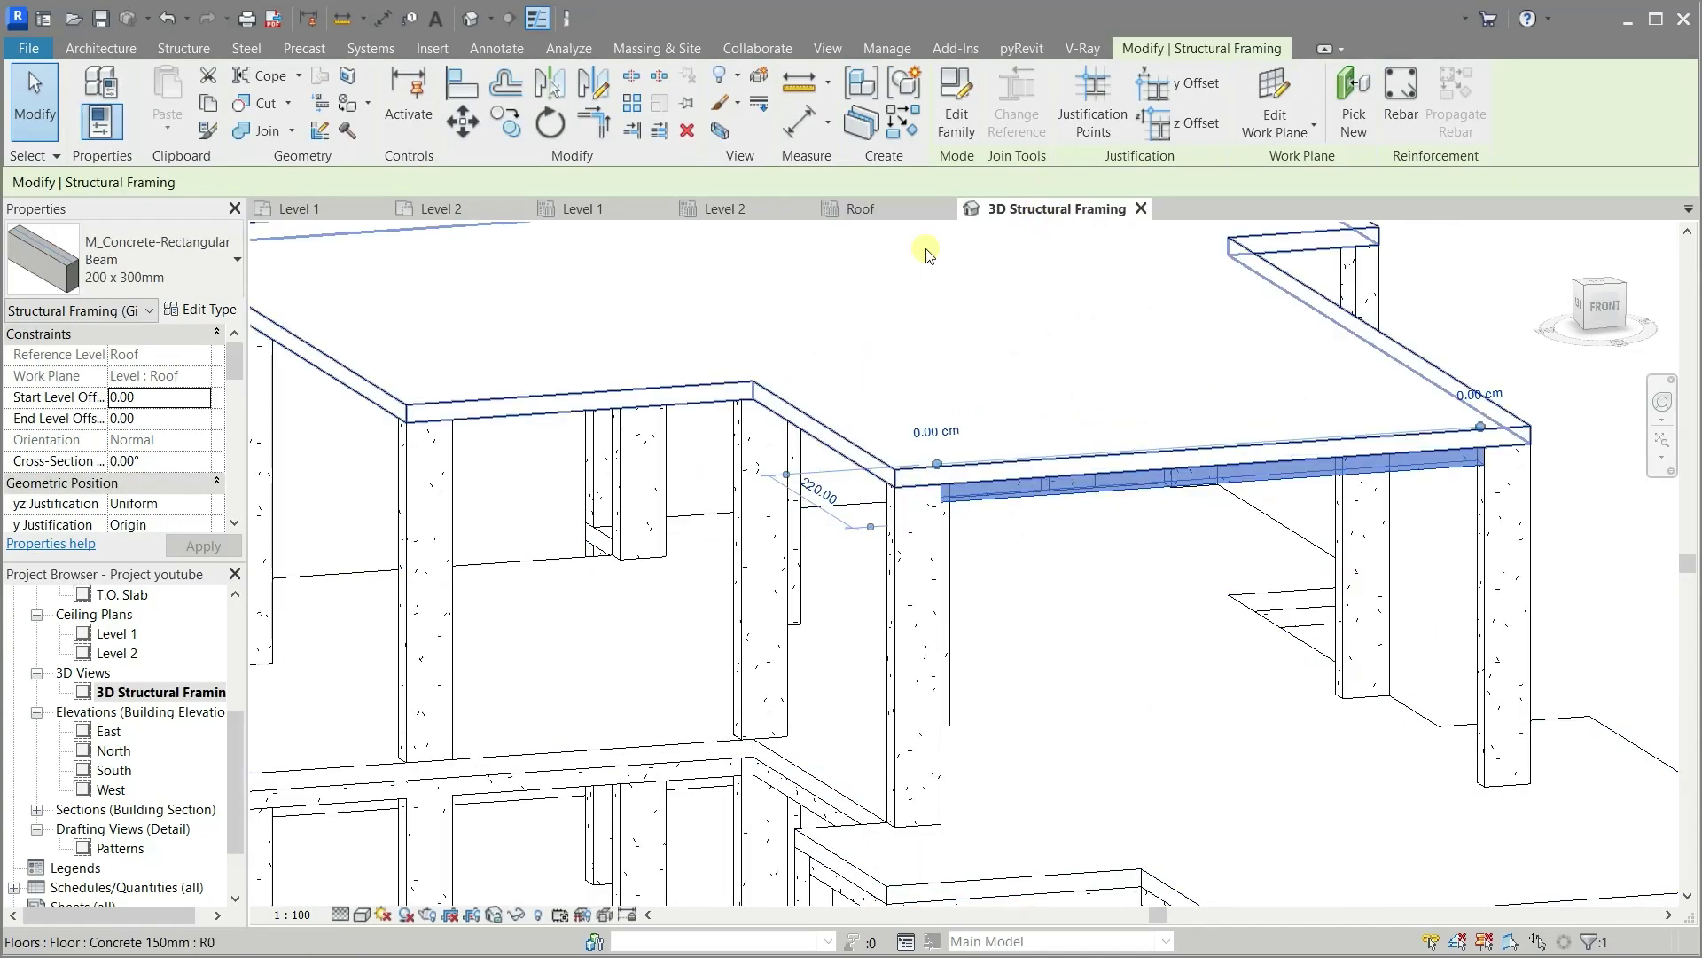
pyautogui.click(860, 208)
pyautogui.click(427, 478)
pyautogui.scroll(-1, 178, 403)
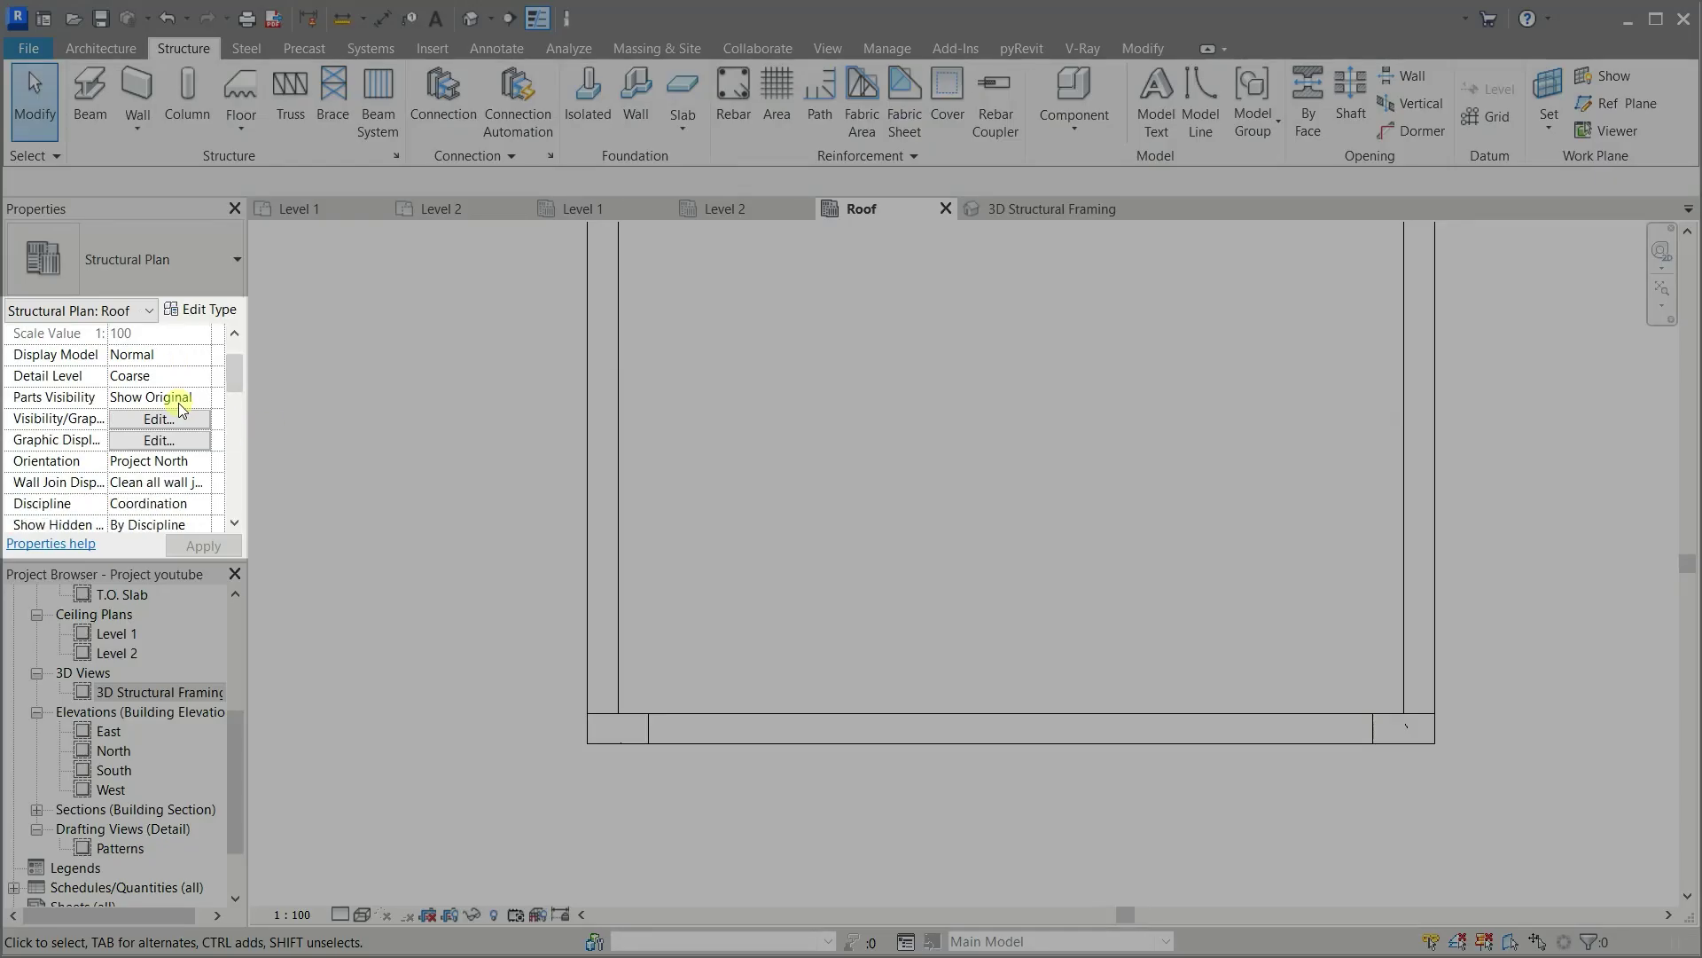
pyautogui.scroll(-2, 178, 403)
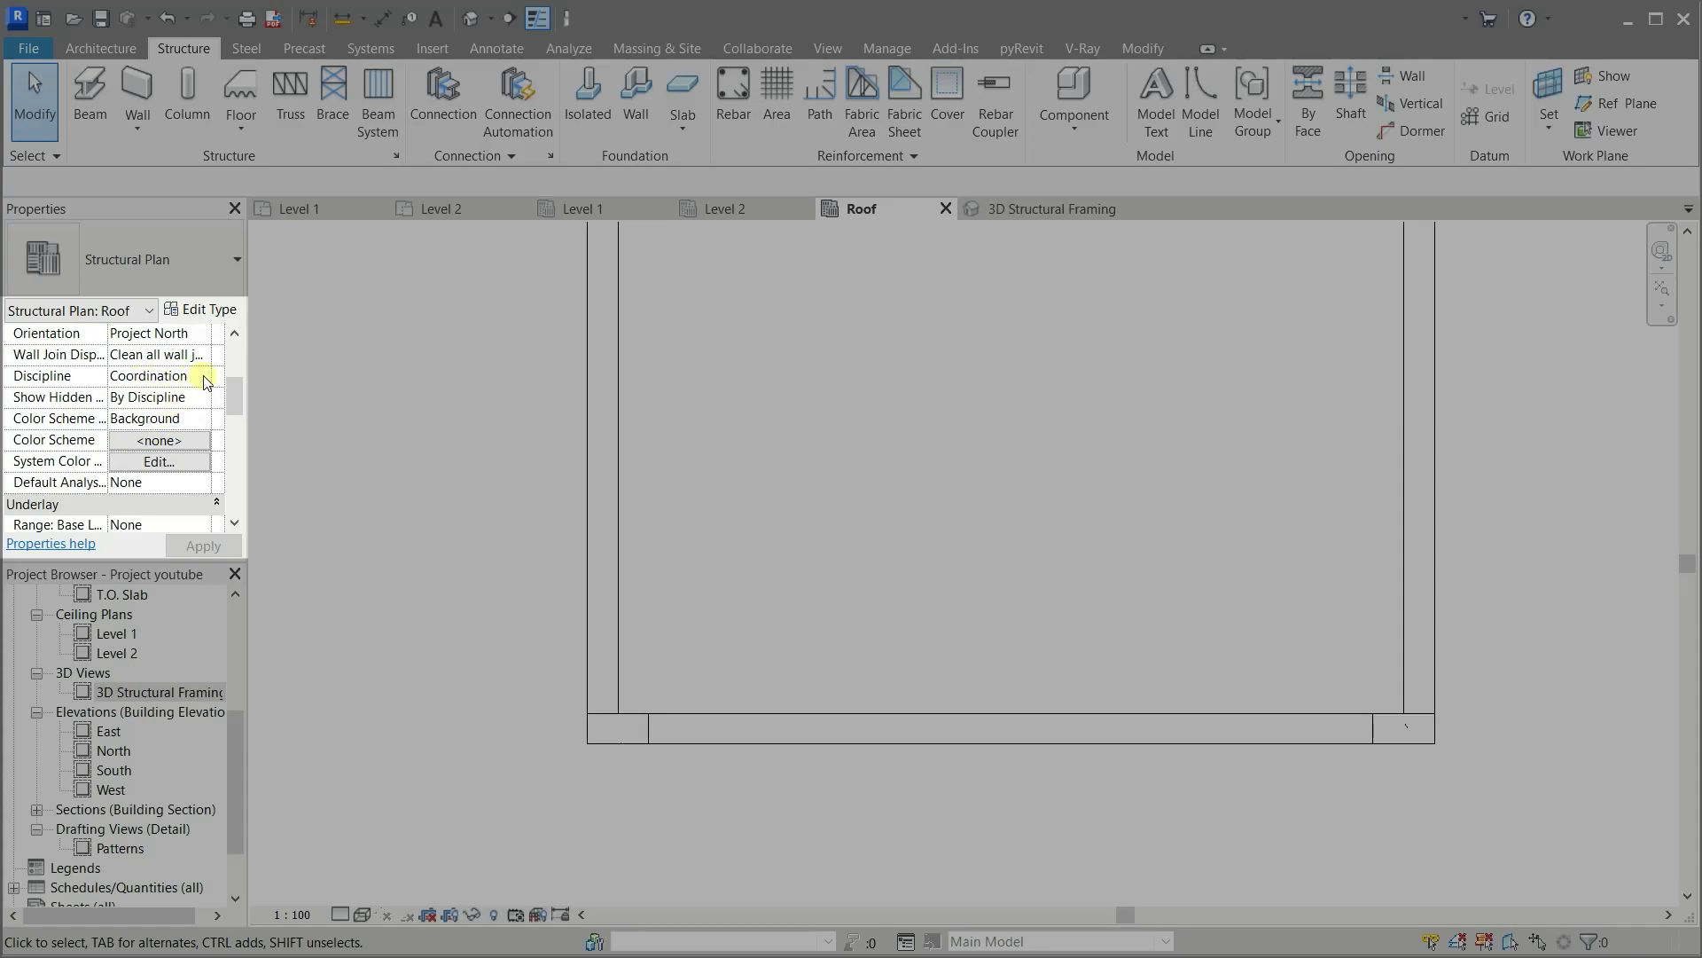
# Set the Roof plan's Discipline to Structural in Properties
pyautogui.click(204, 376)
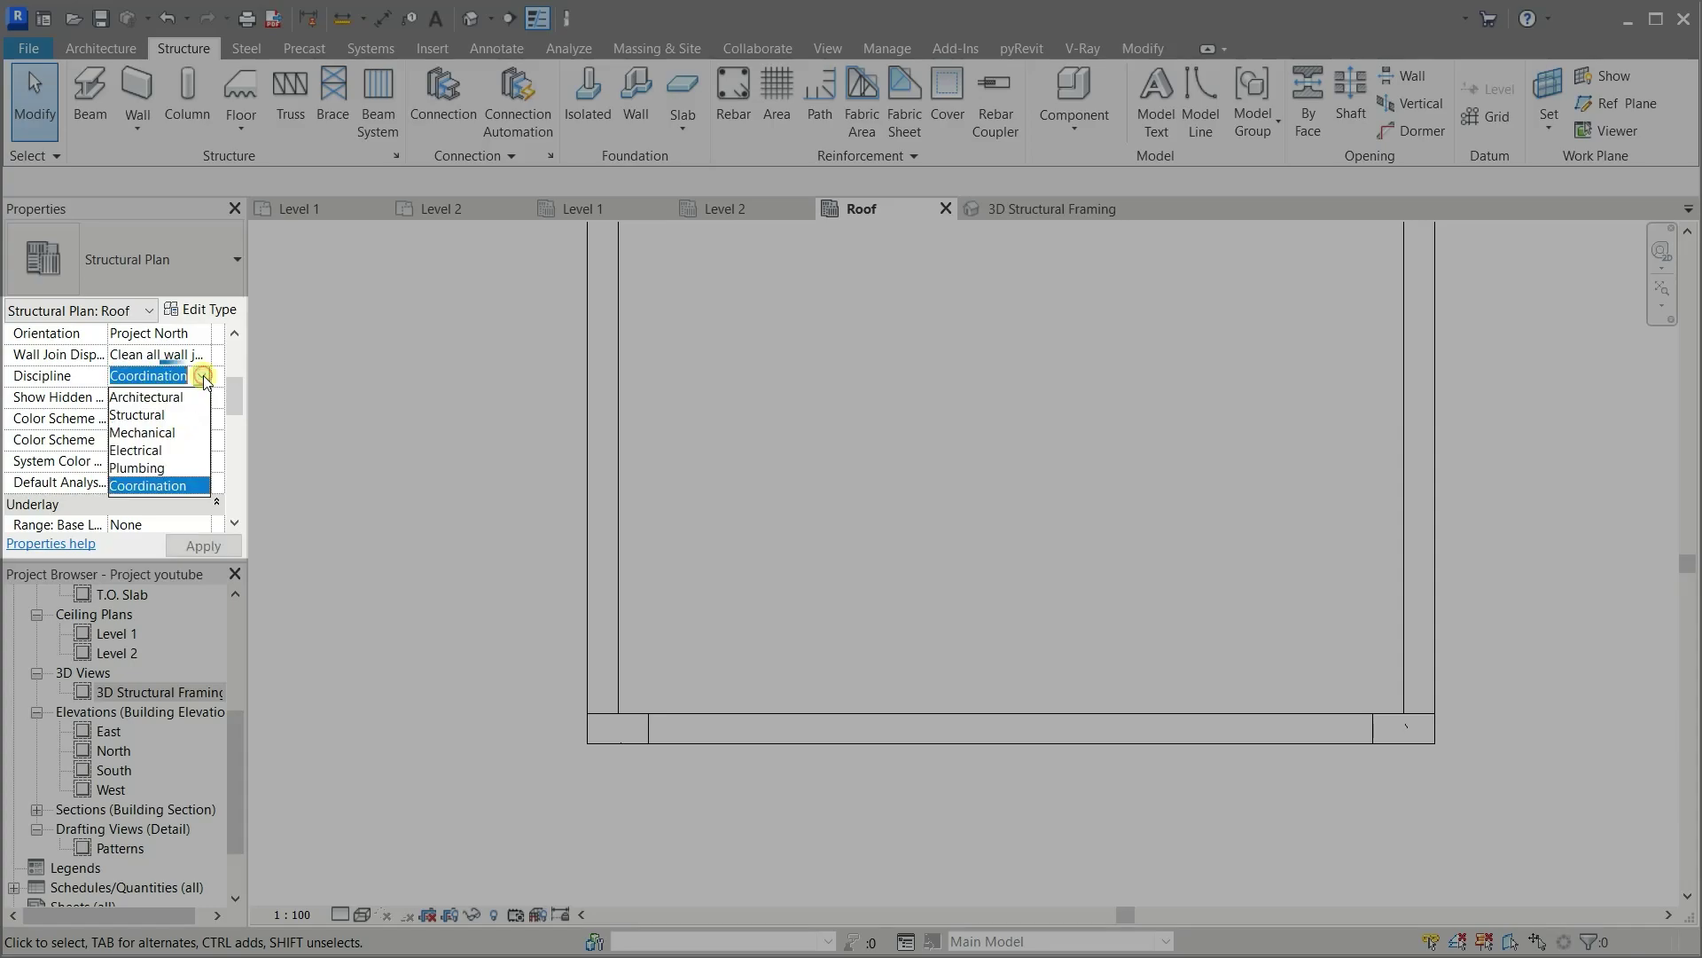
pyautogui.click(152, 417)
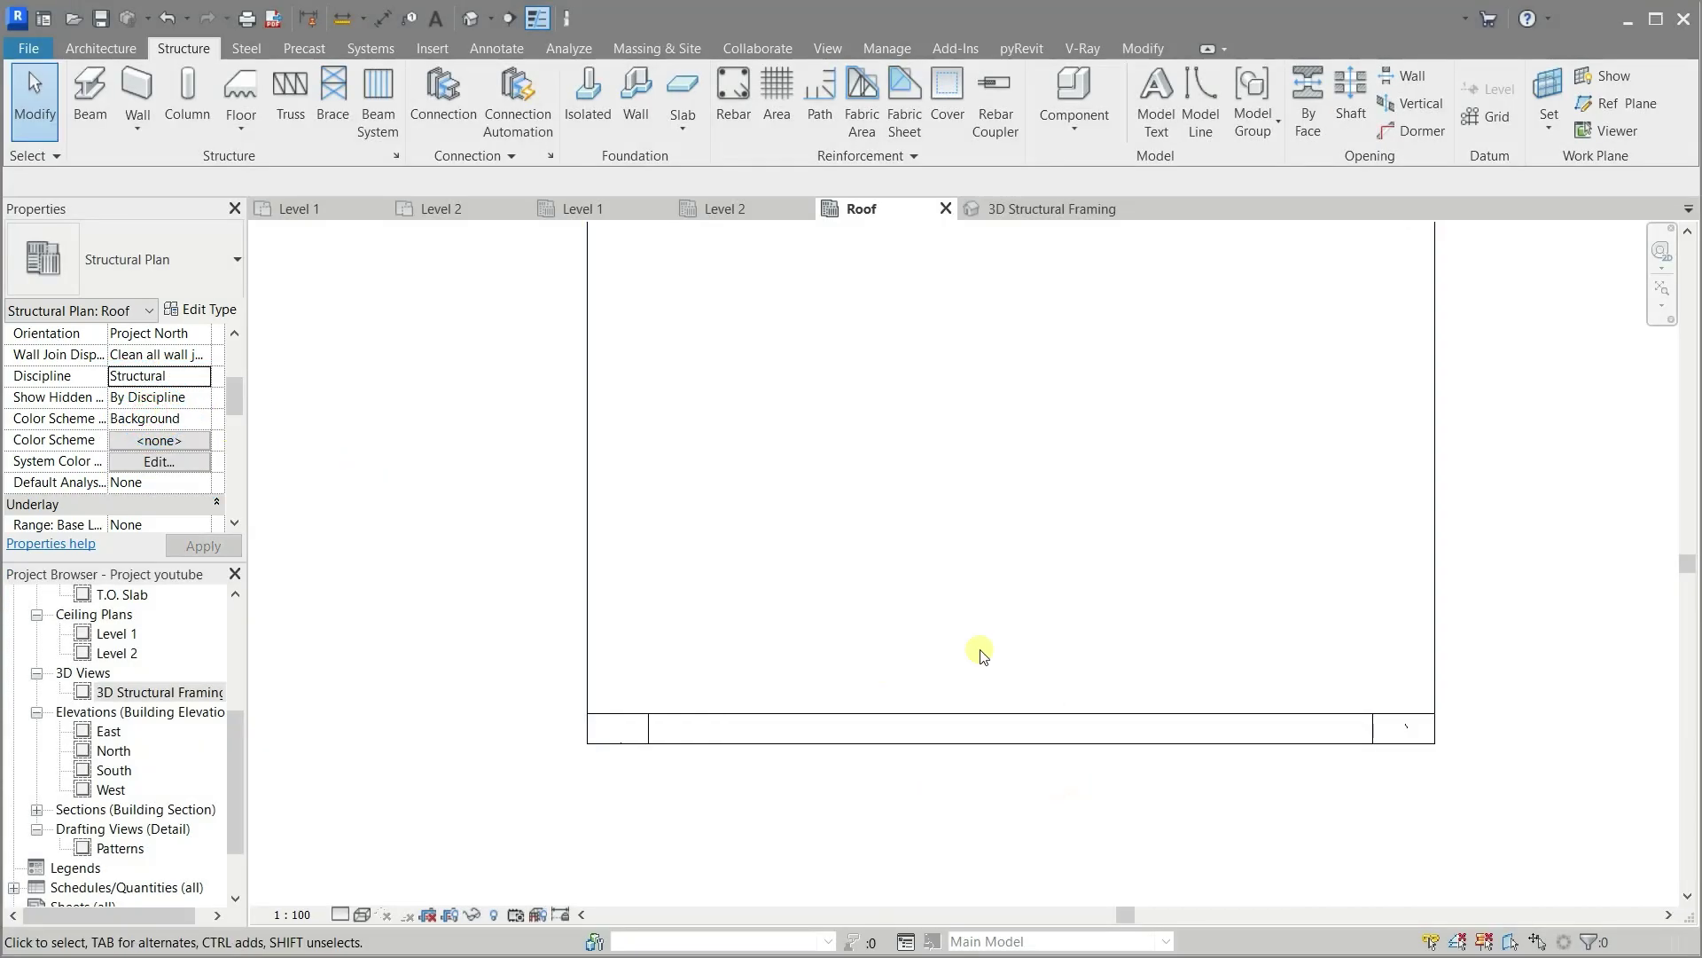
pyautogui.scroll(-2, 866, 802)
# Use CS to place a second 200 x 300mm concrete beam up the lower bay's right wall
pyautogui.click(869, 778)
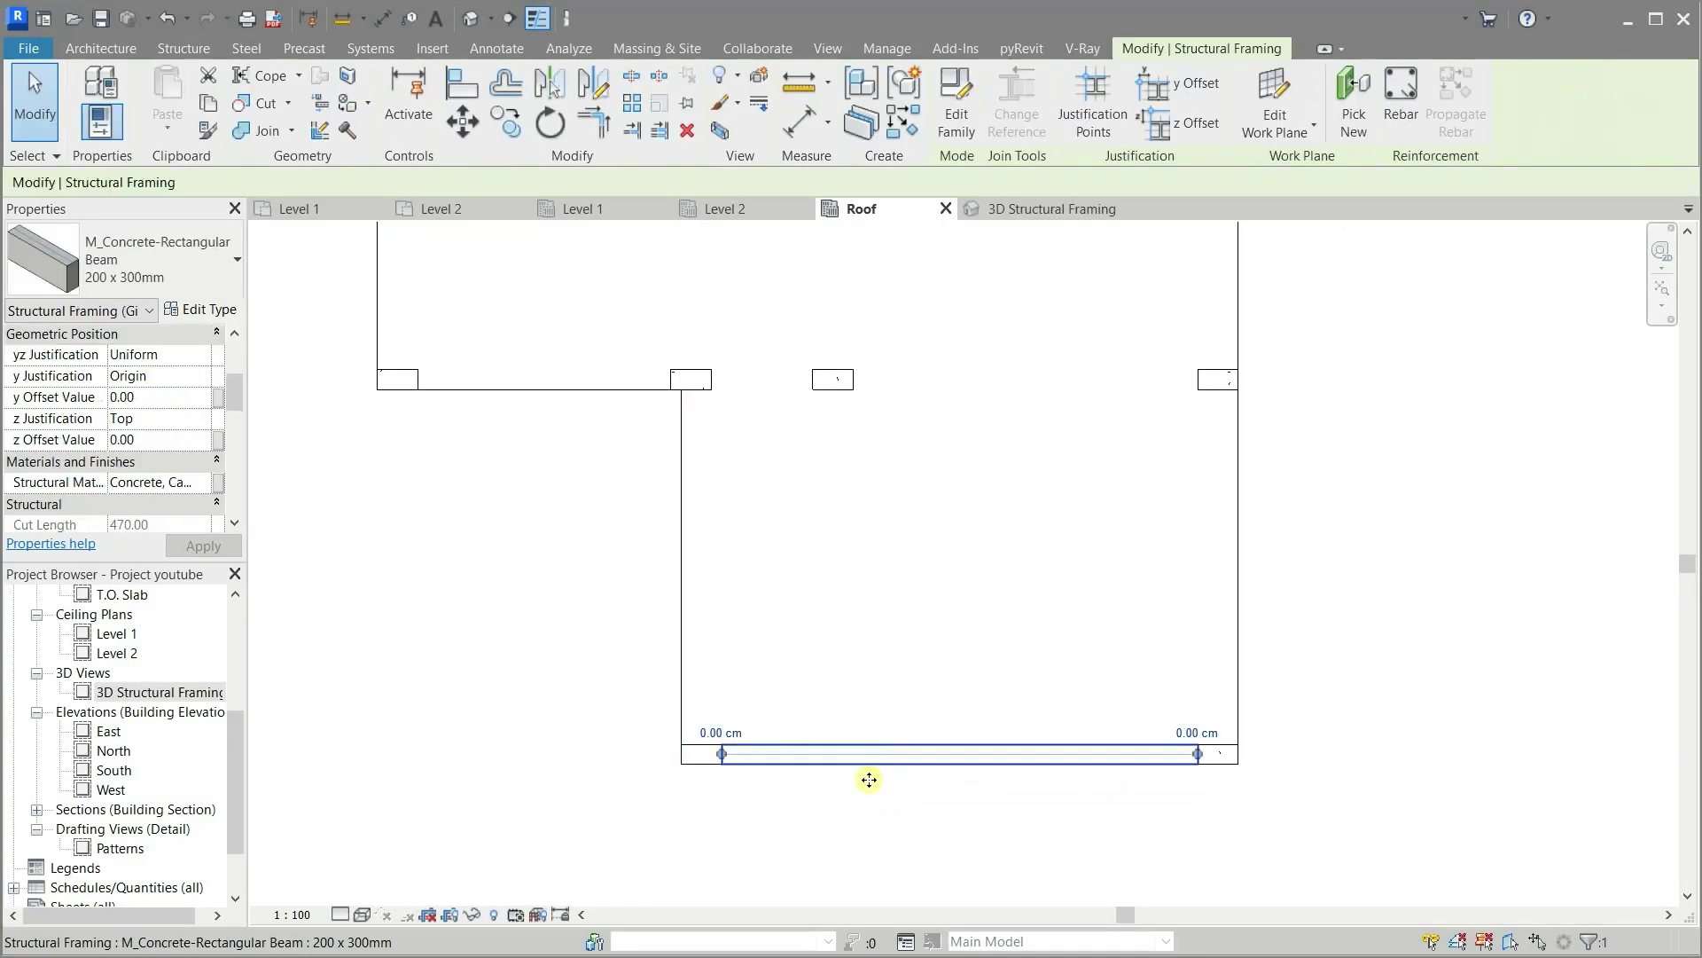
pyautogui.click(869, 779)
pyautogui.press('c')
pyautogui.press('s')
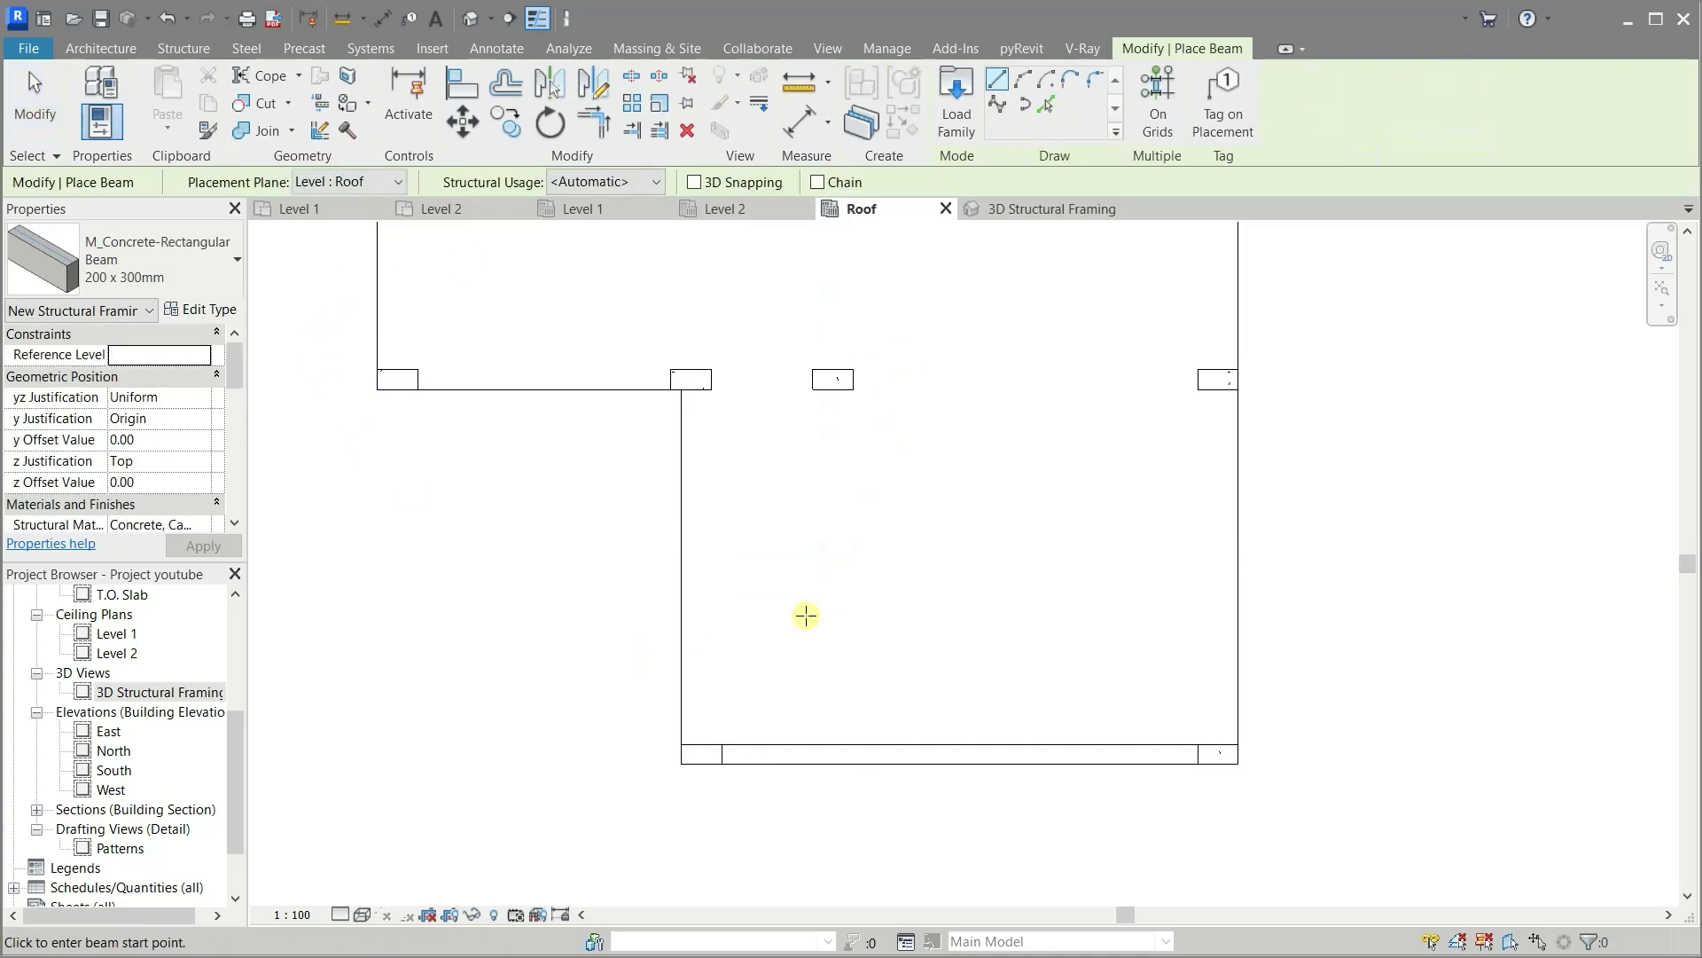
pyautogui.scroll(2, 1208, 748)
pyautogui.scroll(2, 1220, 745)
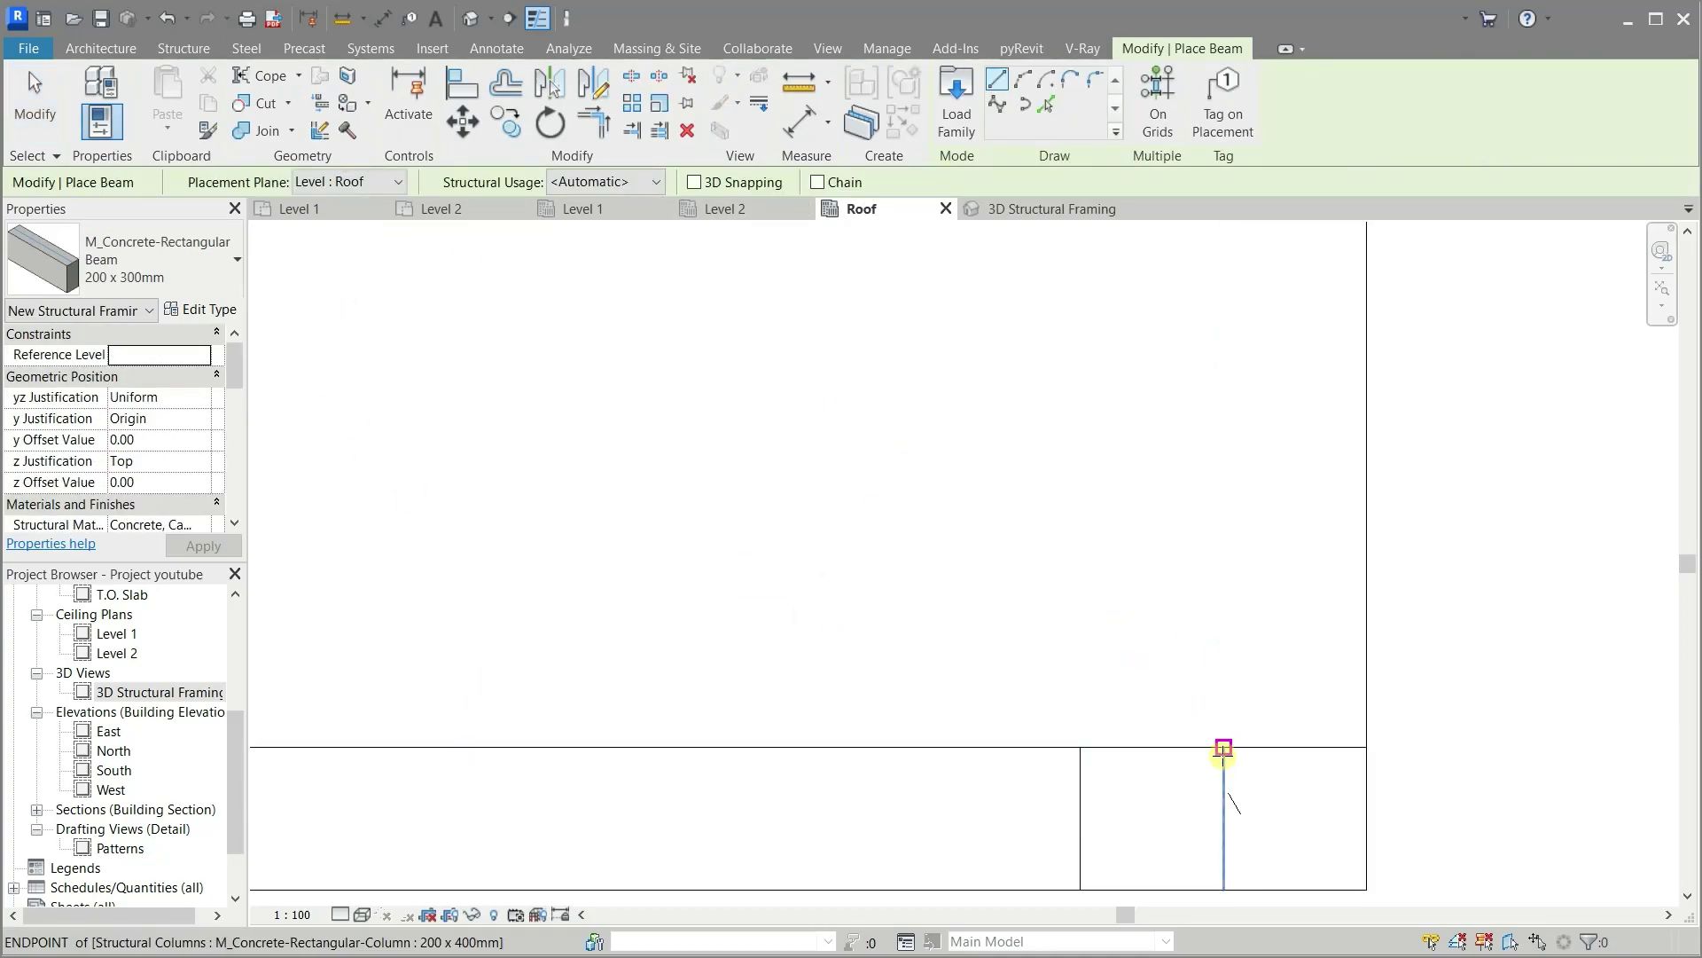
pyautogui.click(1224, 749)
pyautogui.scroll(-3, 1223, 749)
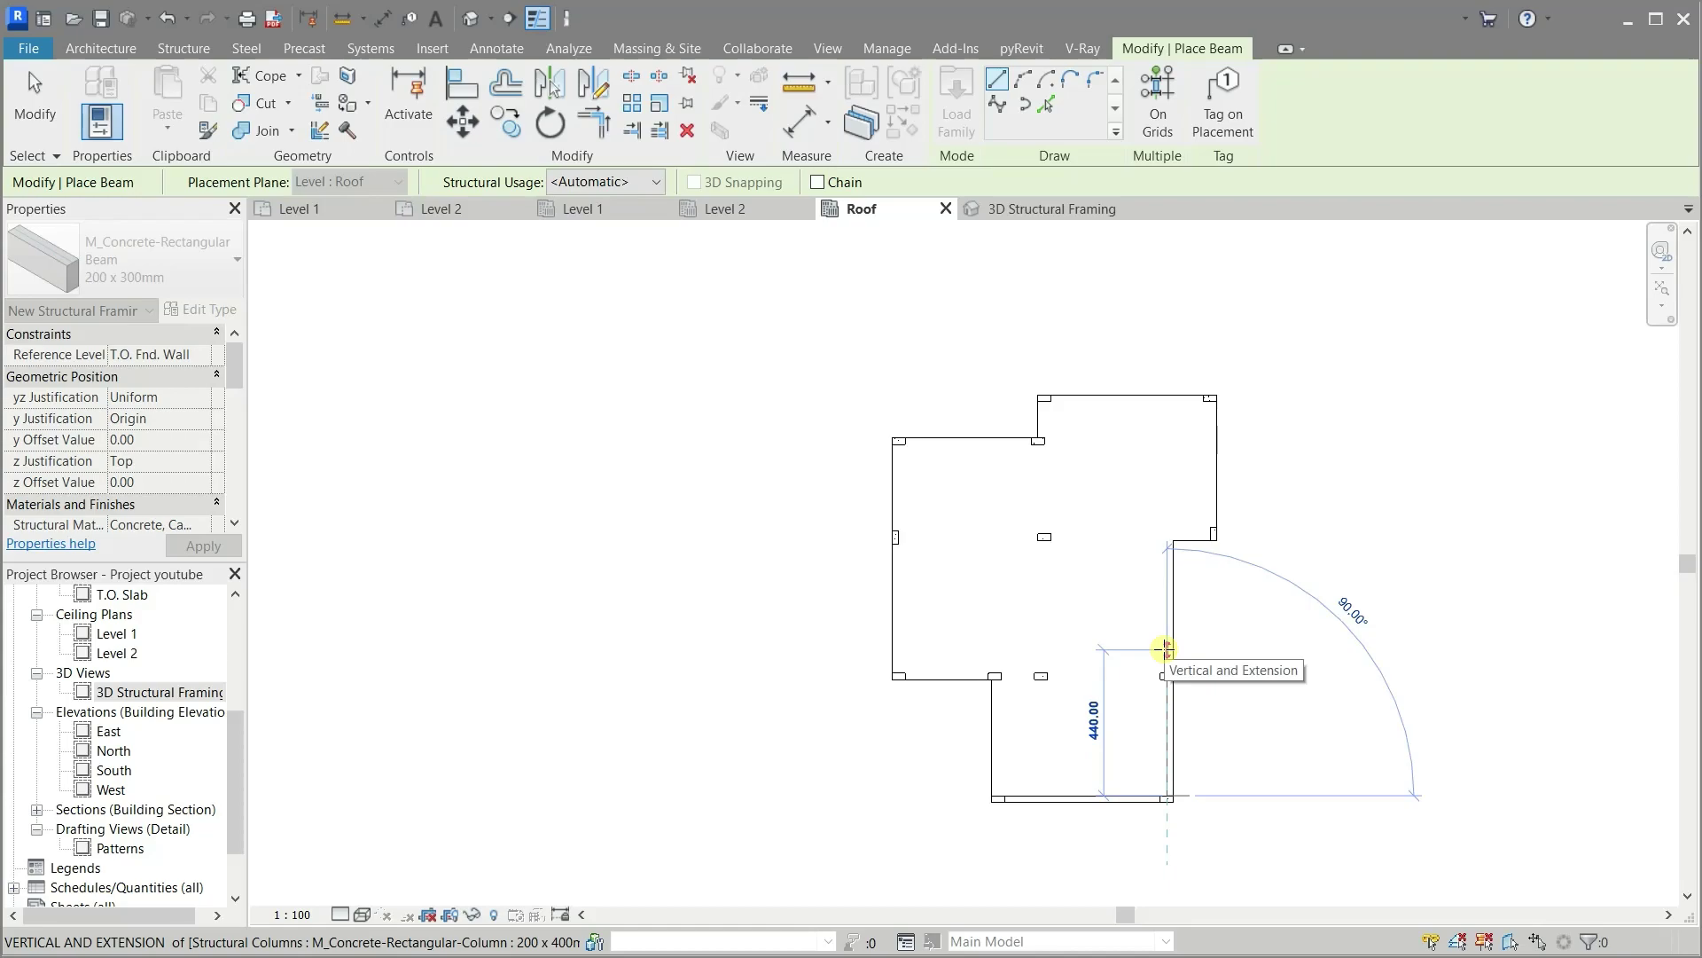
pyautogui.click(1168, 539)
pyautogui.press('Escape')
pyautogui.press('Escape')
# Cancel an Align on the new beam and select the top-right corner column to check its levels
pyautogui.scroll(3, 1180, 497)
pyautogui.click(1116, 568)
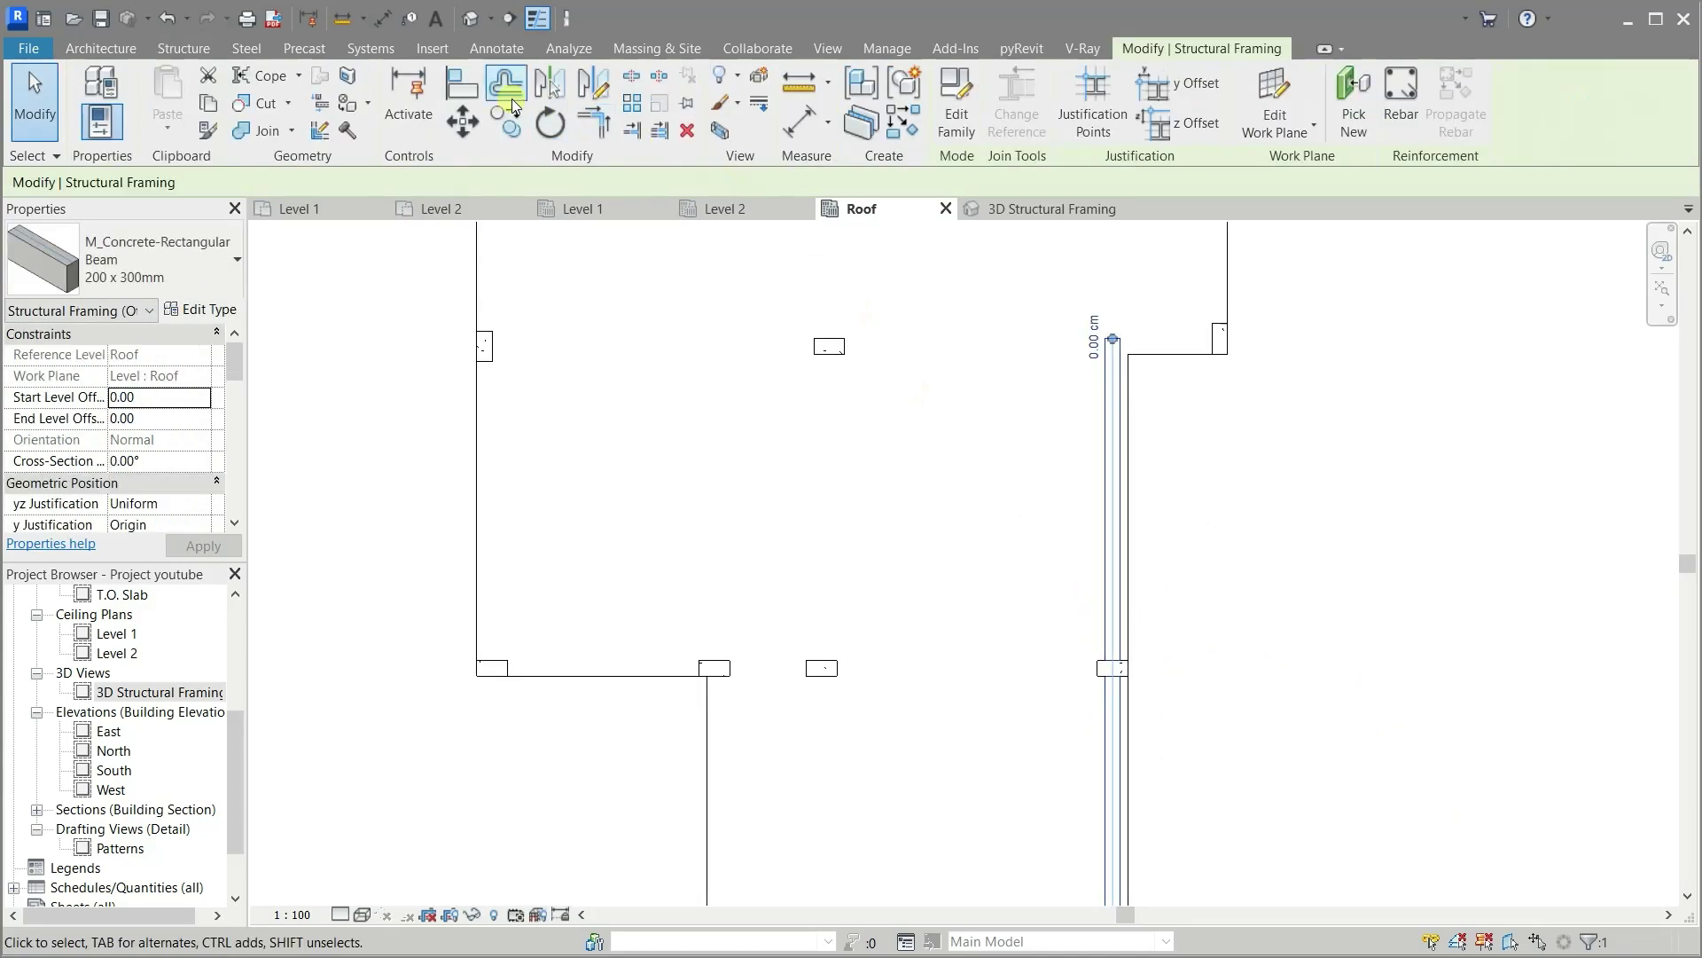
pyautogui.click(507, 89)
pyautogui.press('Escape')
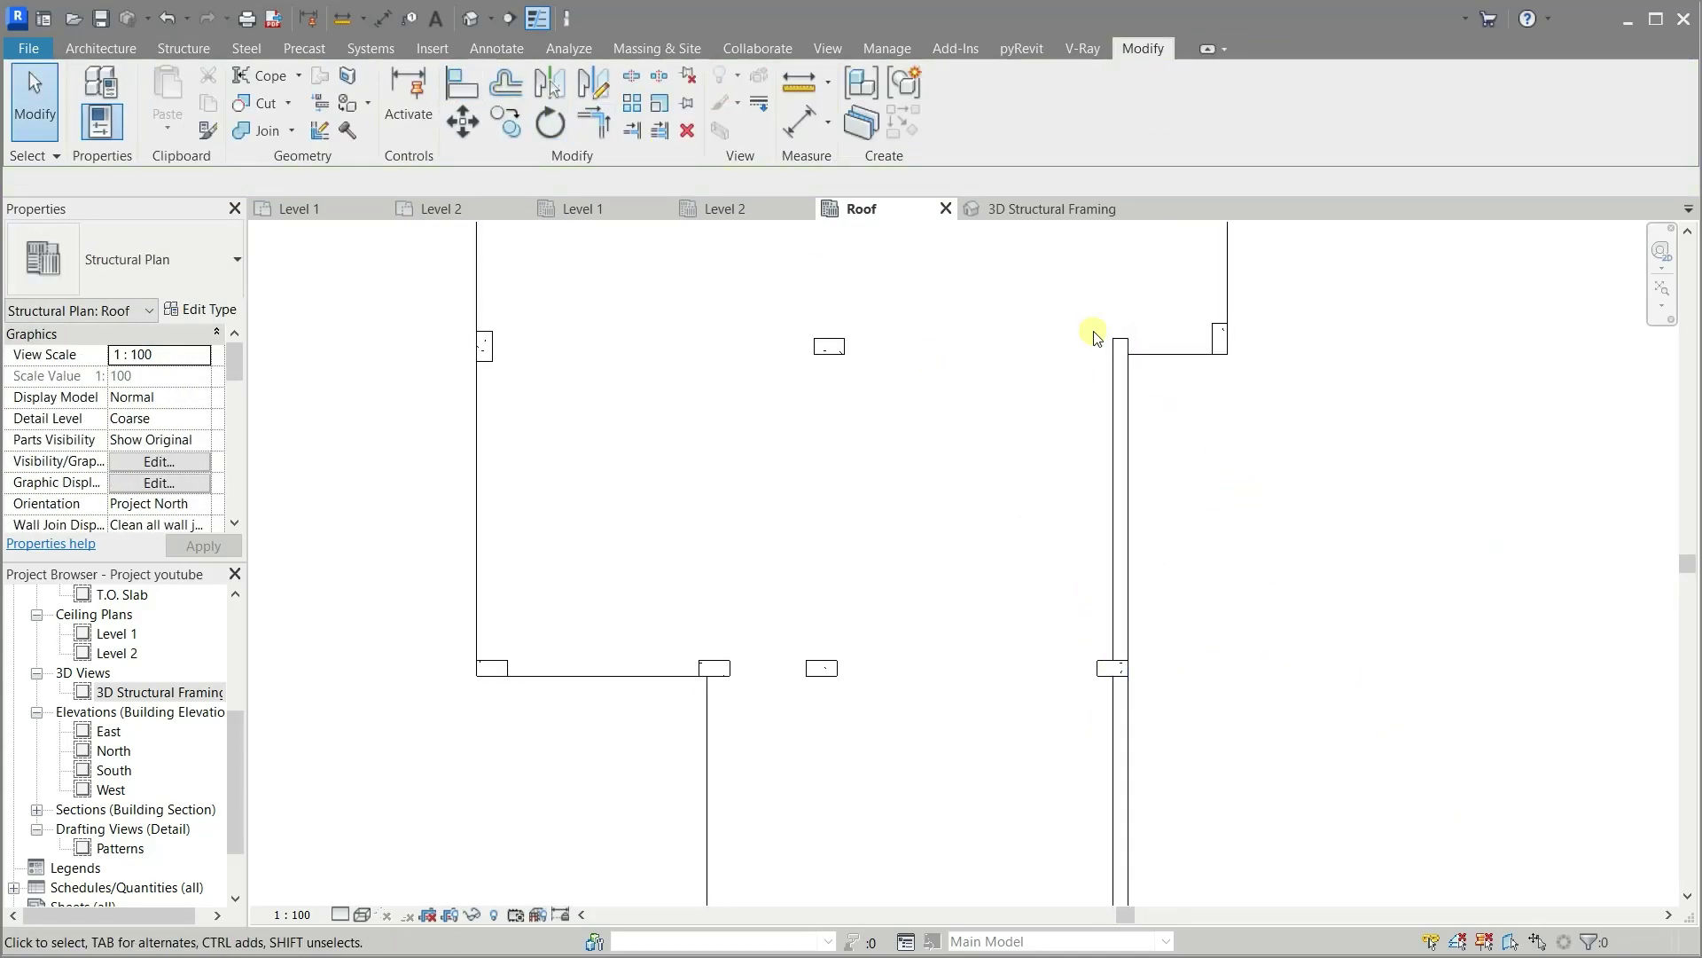
pyautogui.click(1217, 340)
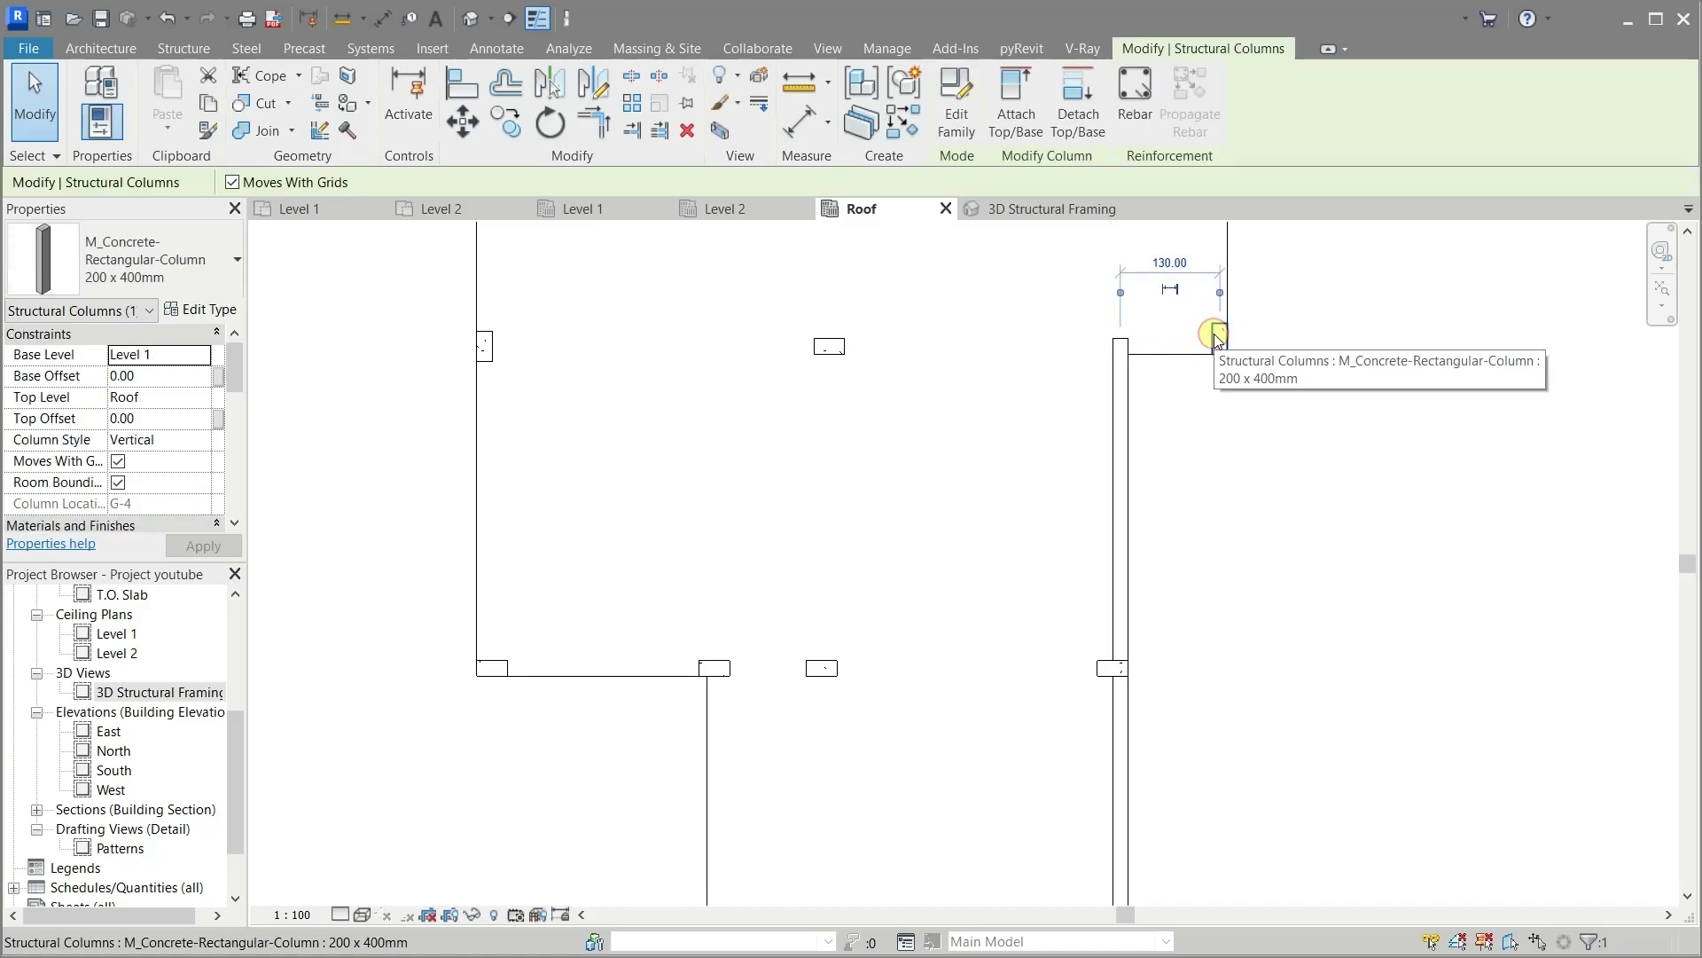
# Change the F-4 concrete column's Top Level from Level 2 to Roof
pyautogui.click(749, 213)
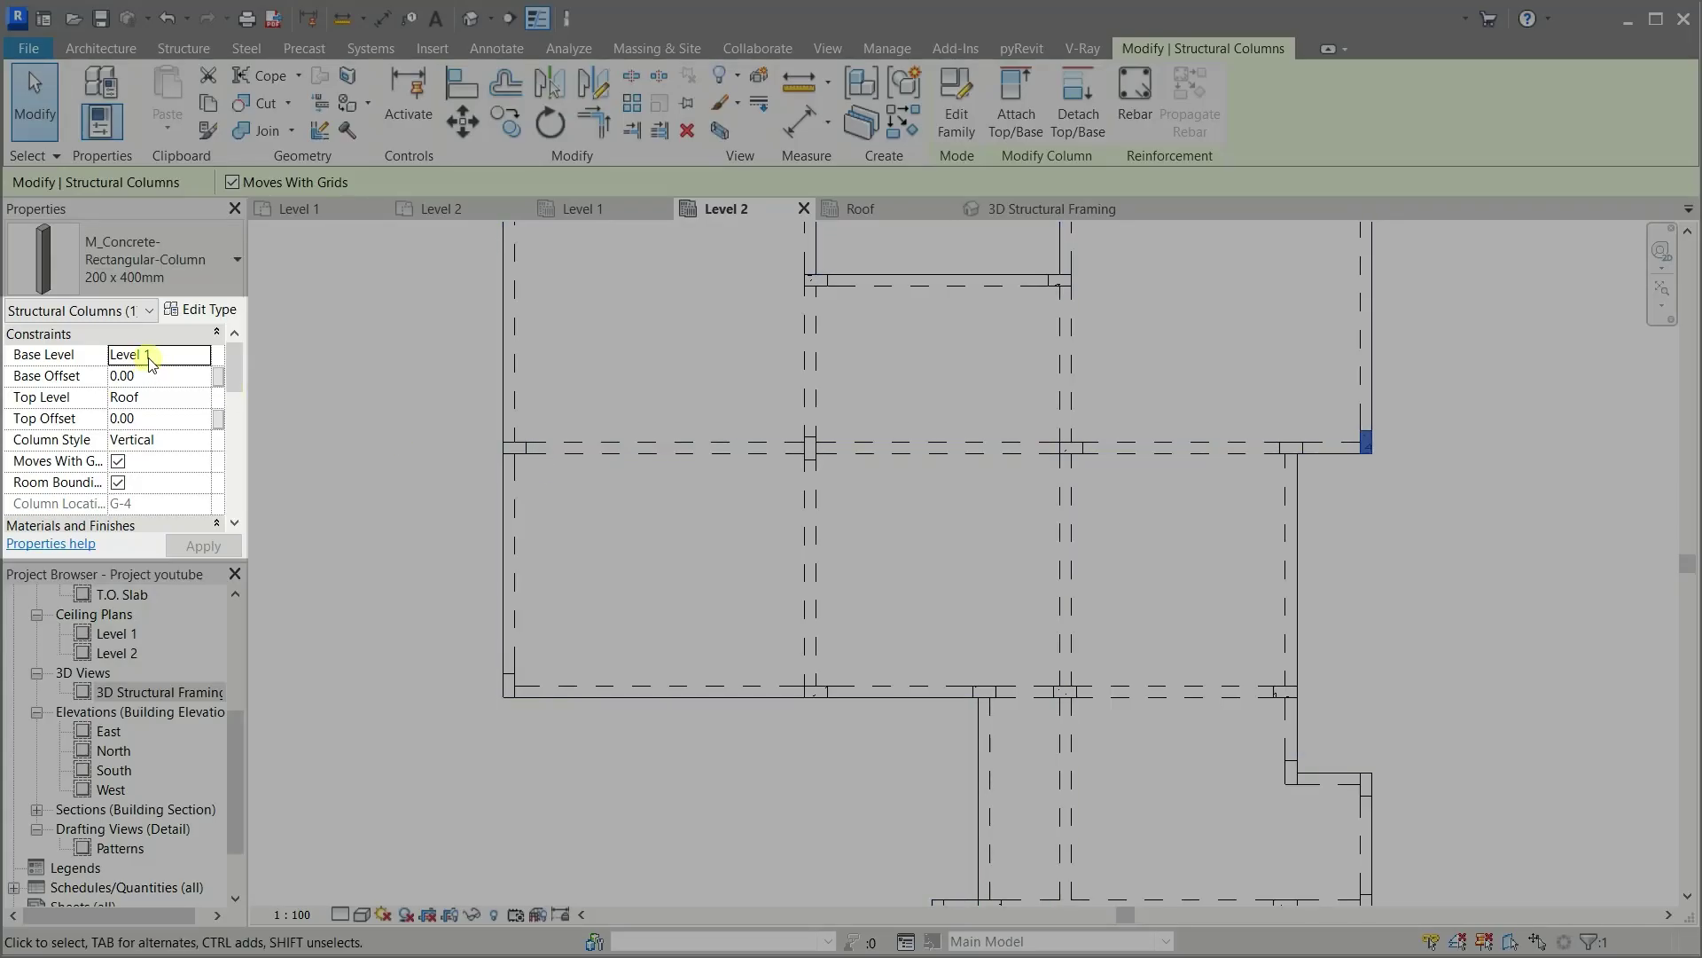
pyautogui.click(1291, 448)
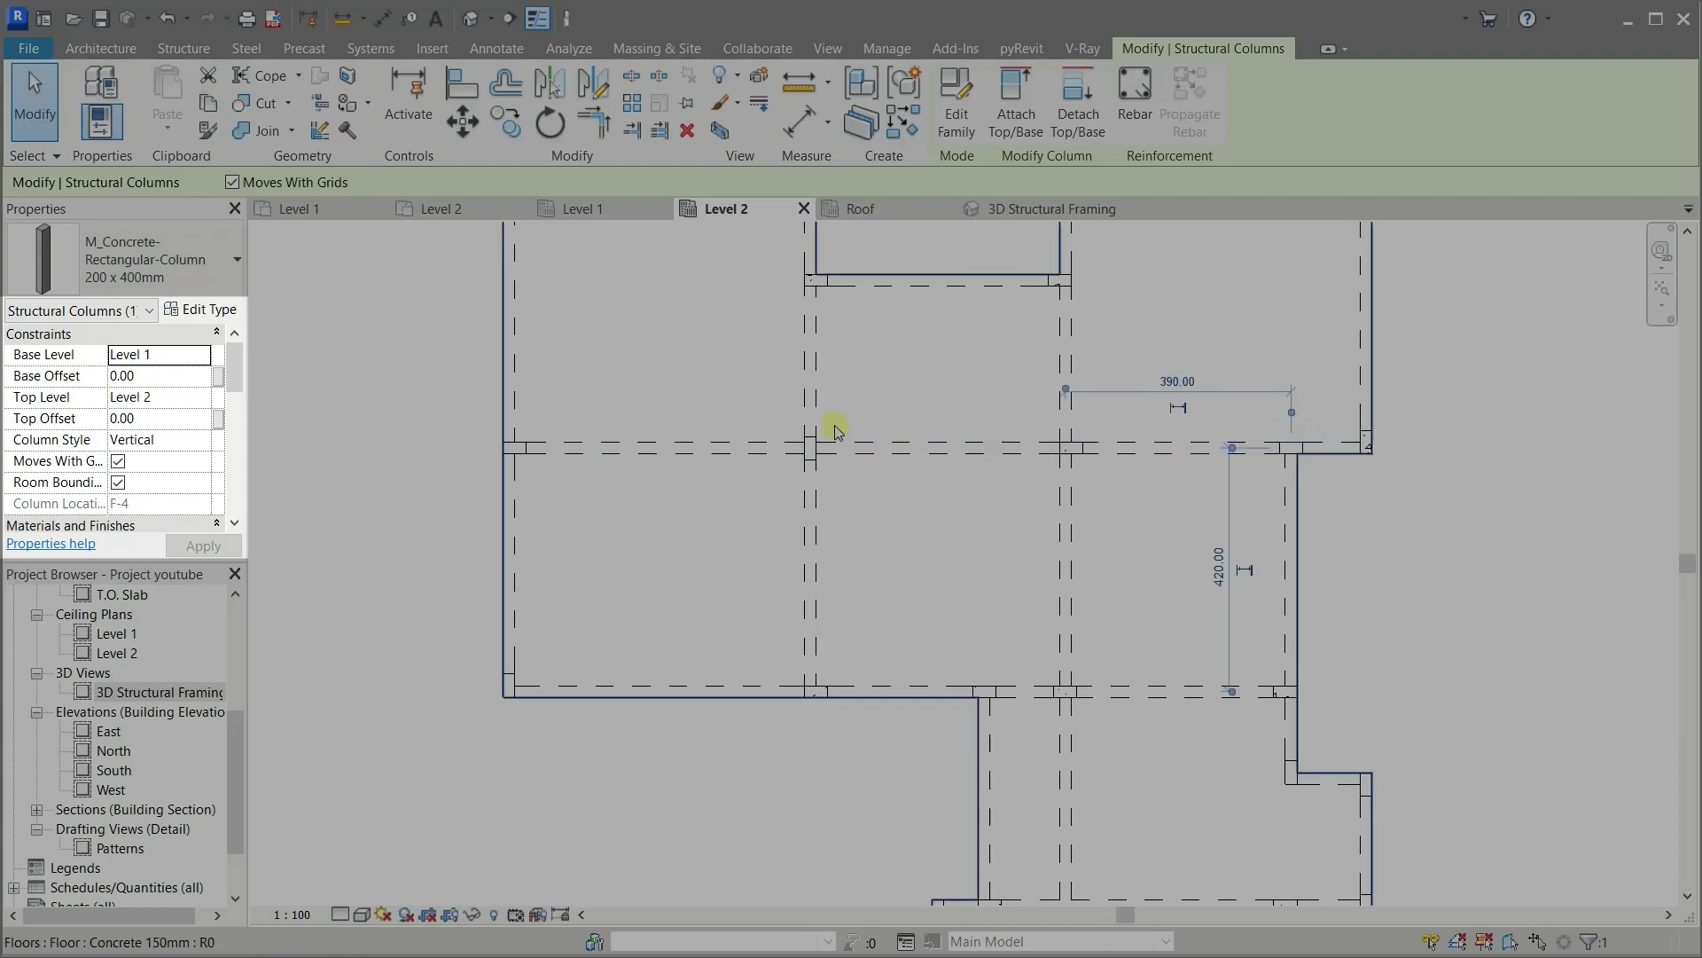
pyautogui.click(202, 400)
pyautogui.scroll(-1, 155, 488)
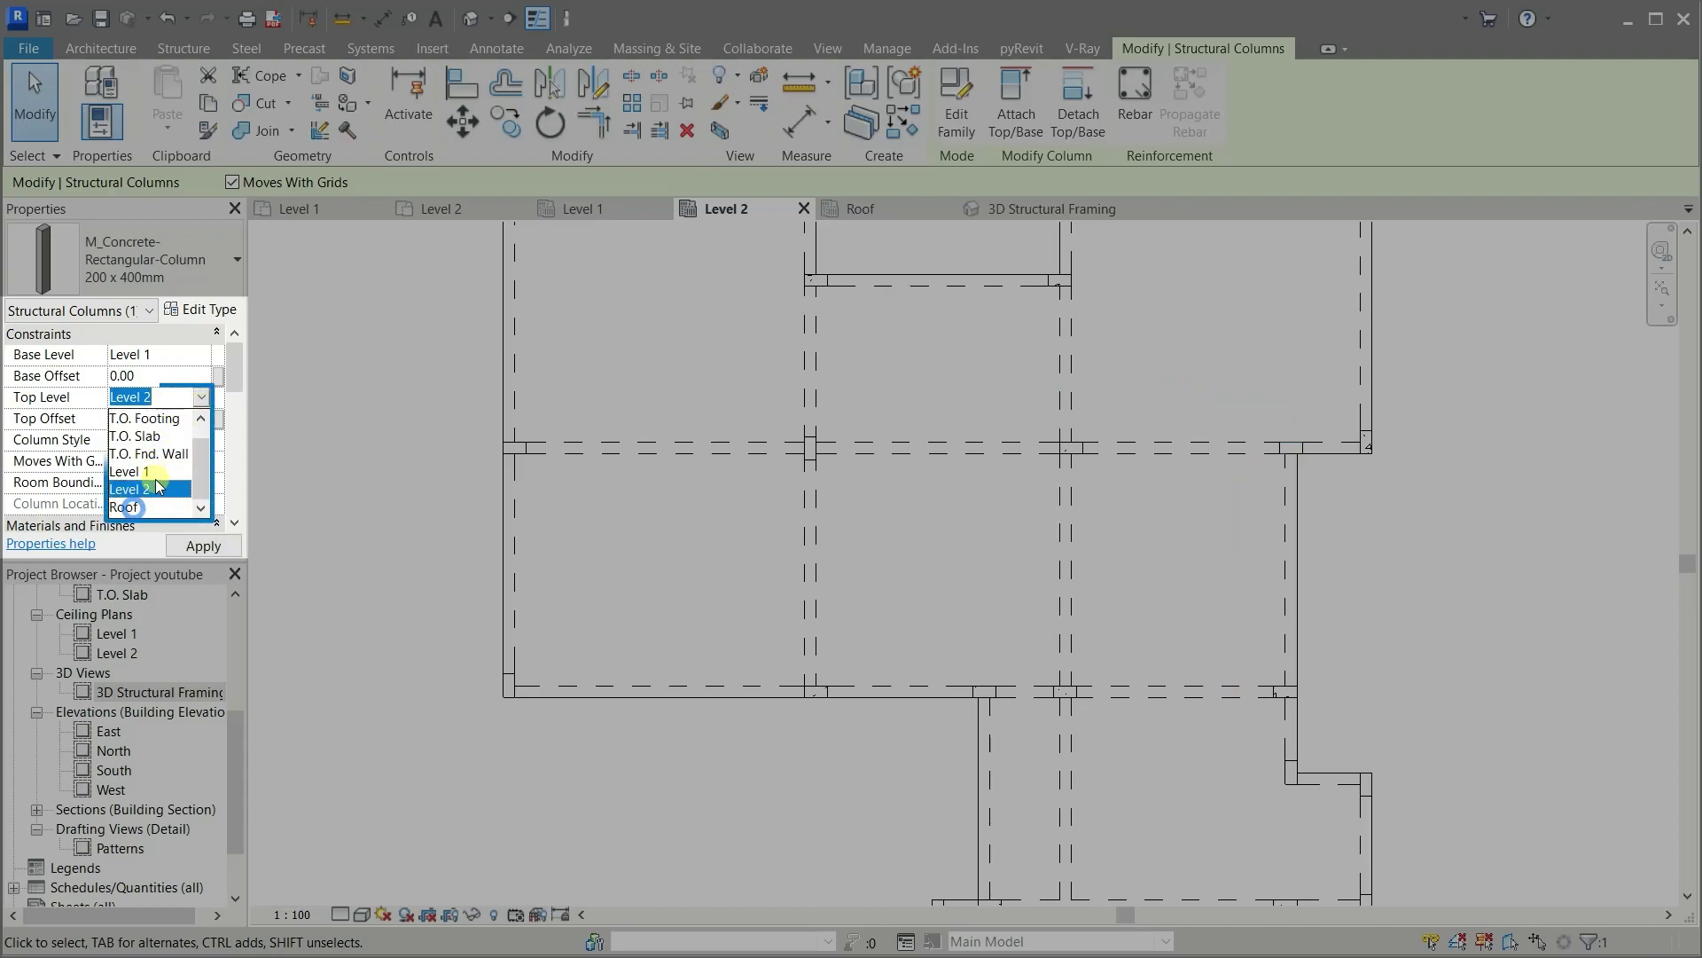
pyautogui.click(128, 507)
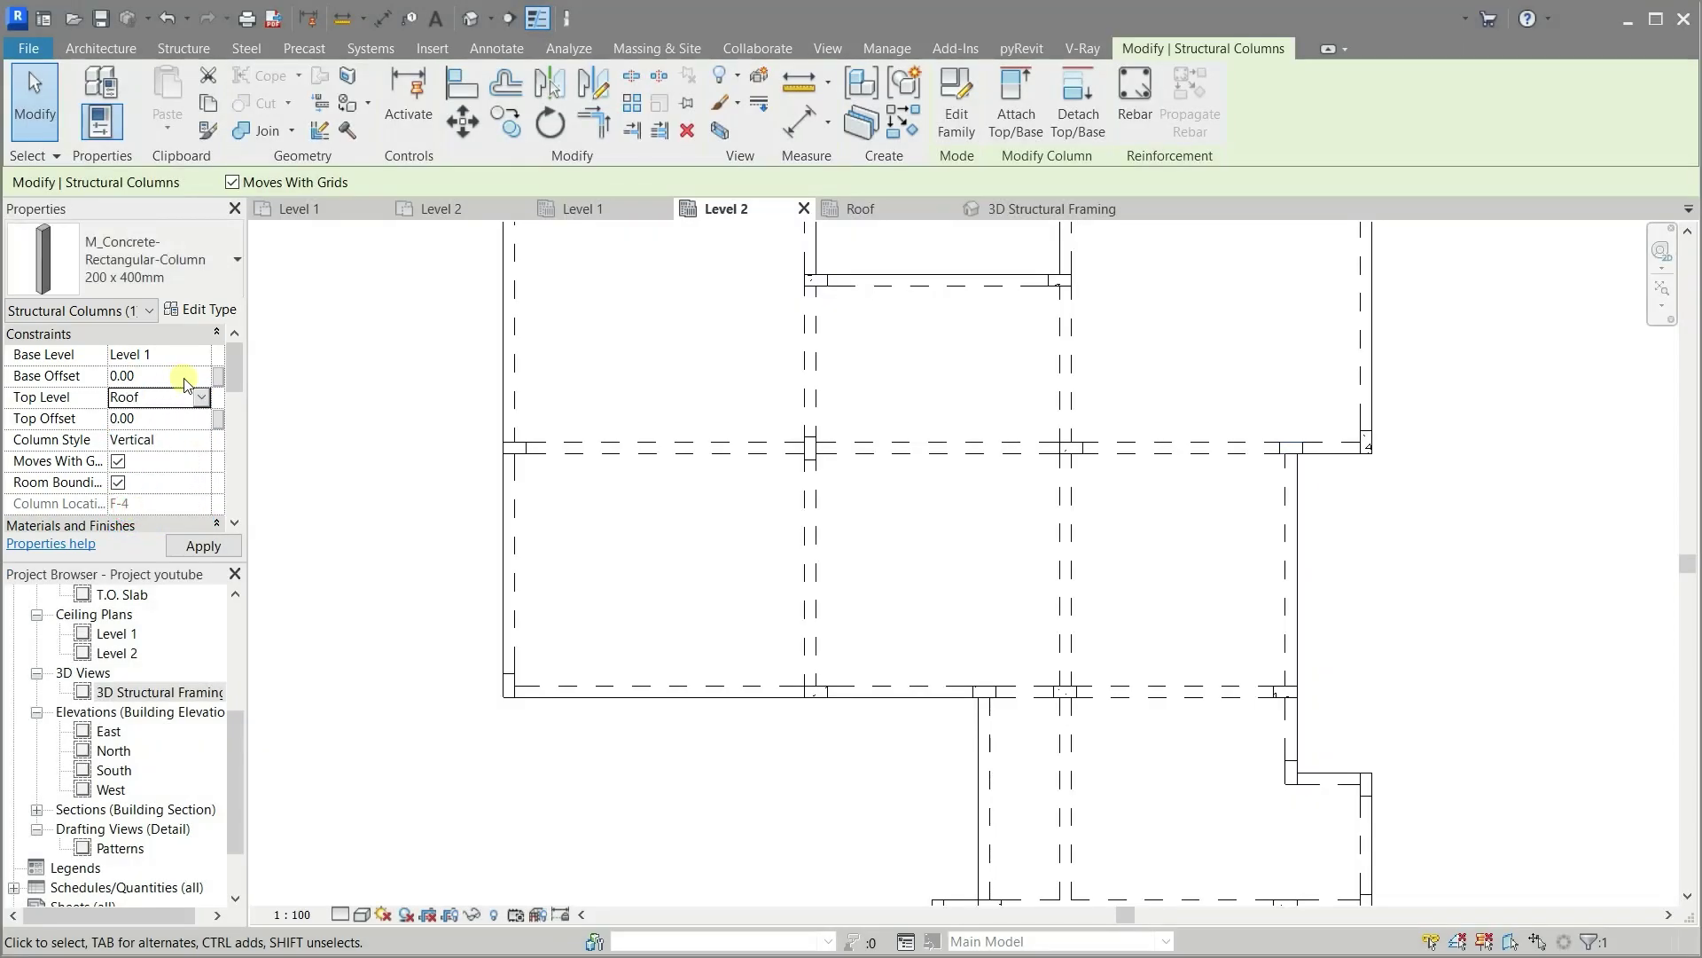
pyautogui.click(897, 213)
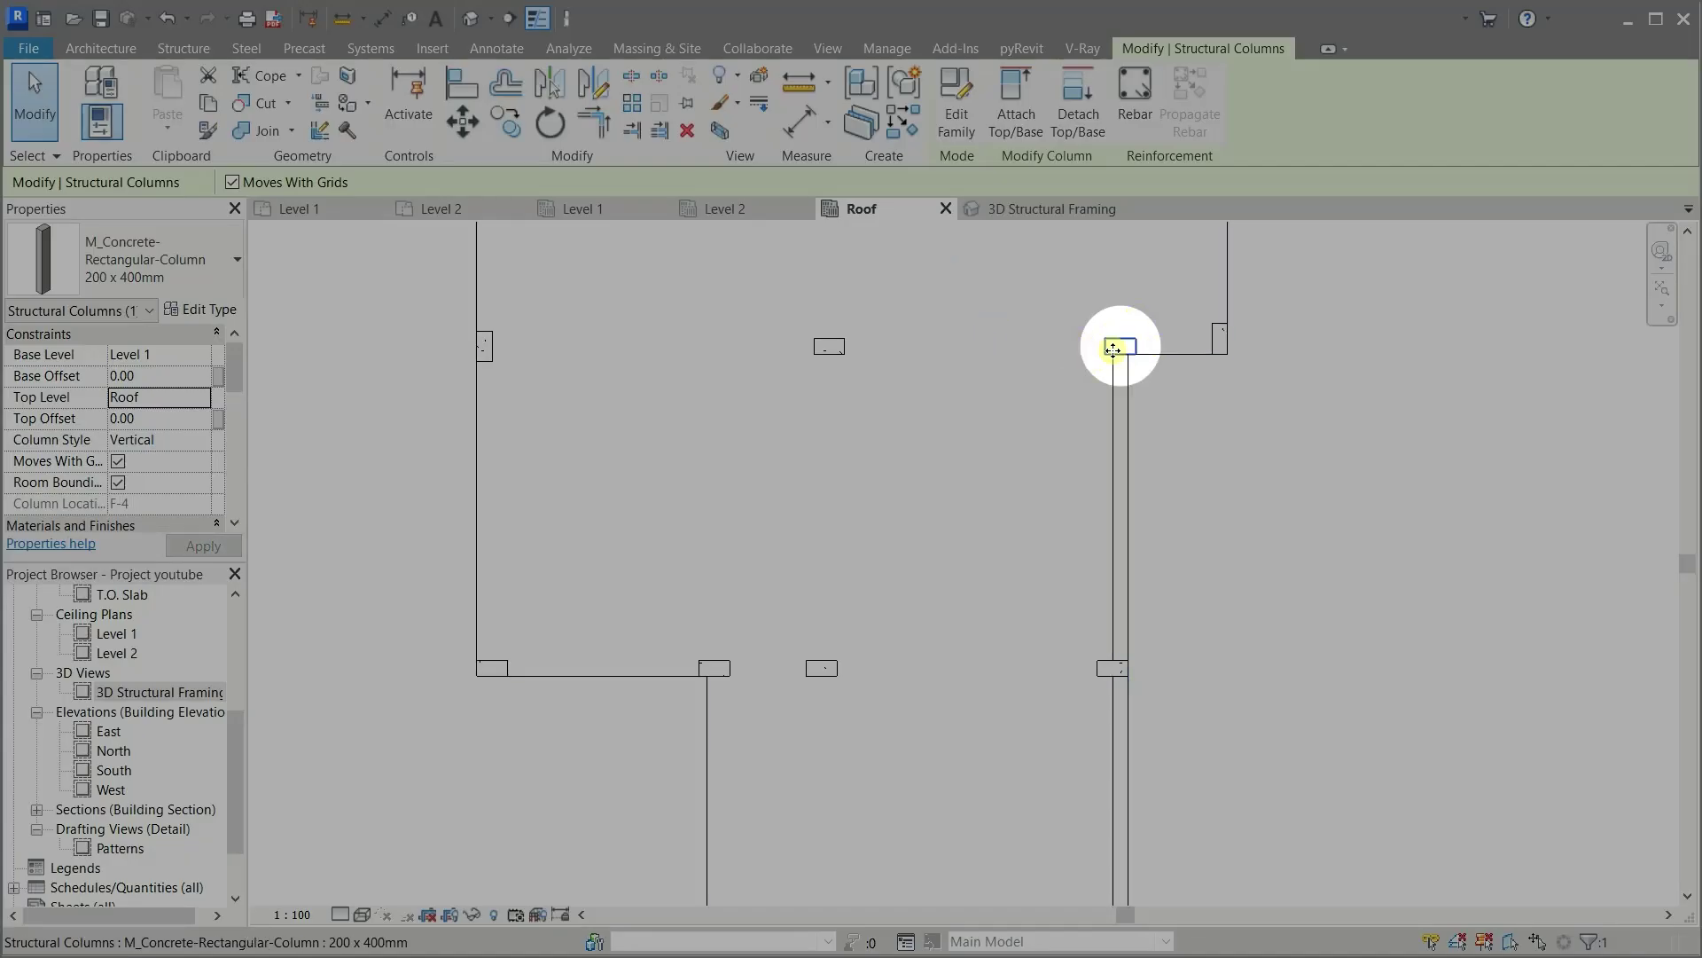
# With BM, draw a horizontal Roof beam from the right column to the left column
pyautogui.scroll(-4, 1023, 502)
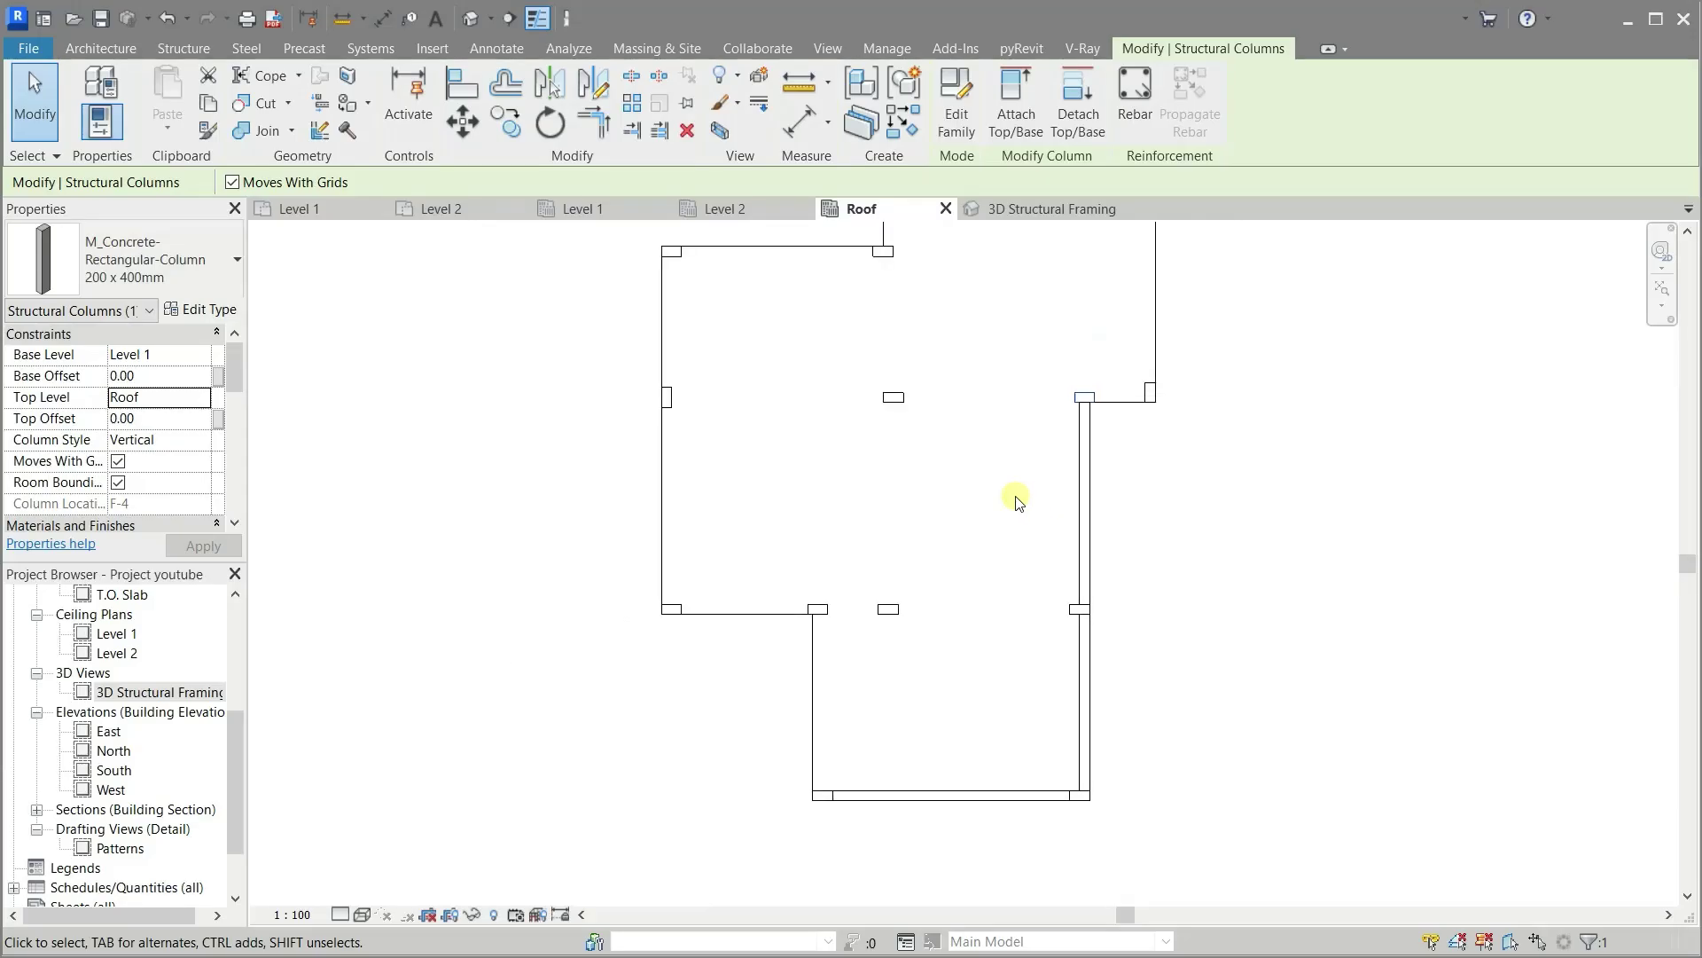
pyautogui.scroll(1, 1010, 594)
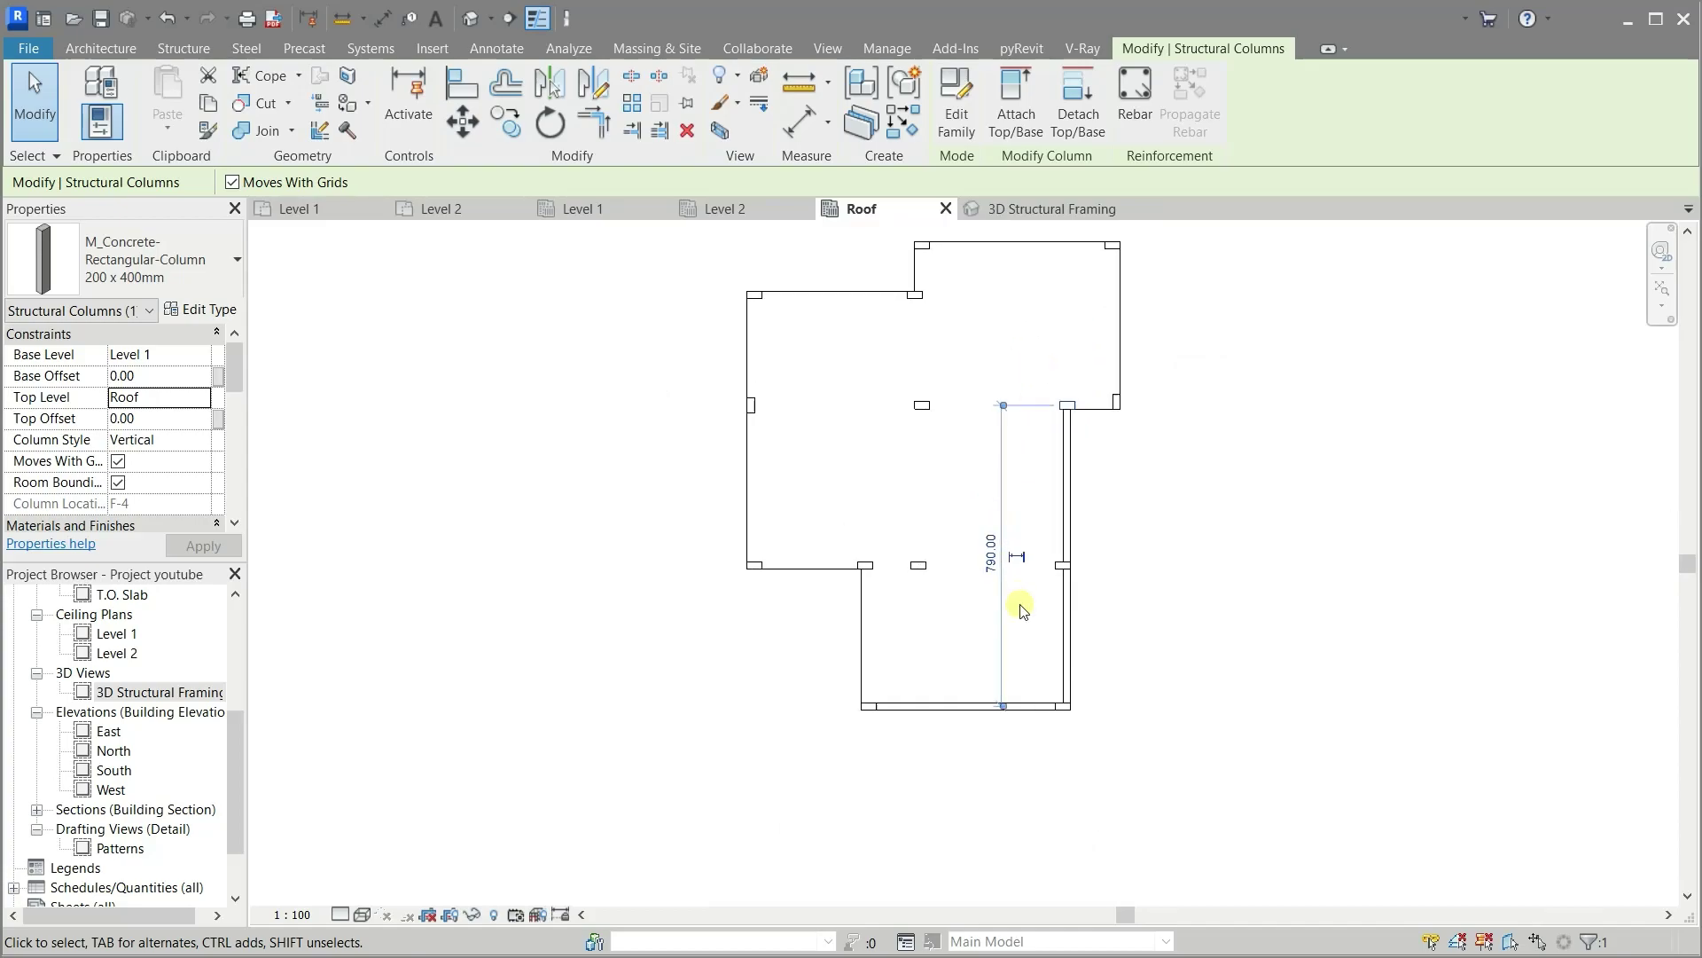
pyautogui.click(1068, 448)
pyautogui.press('b')
pyautogui.press('m')
pyautogui.scroll(2, 919, 631)
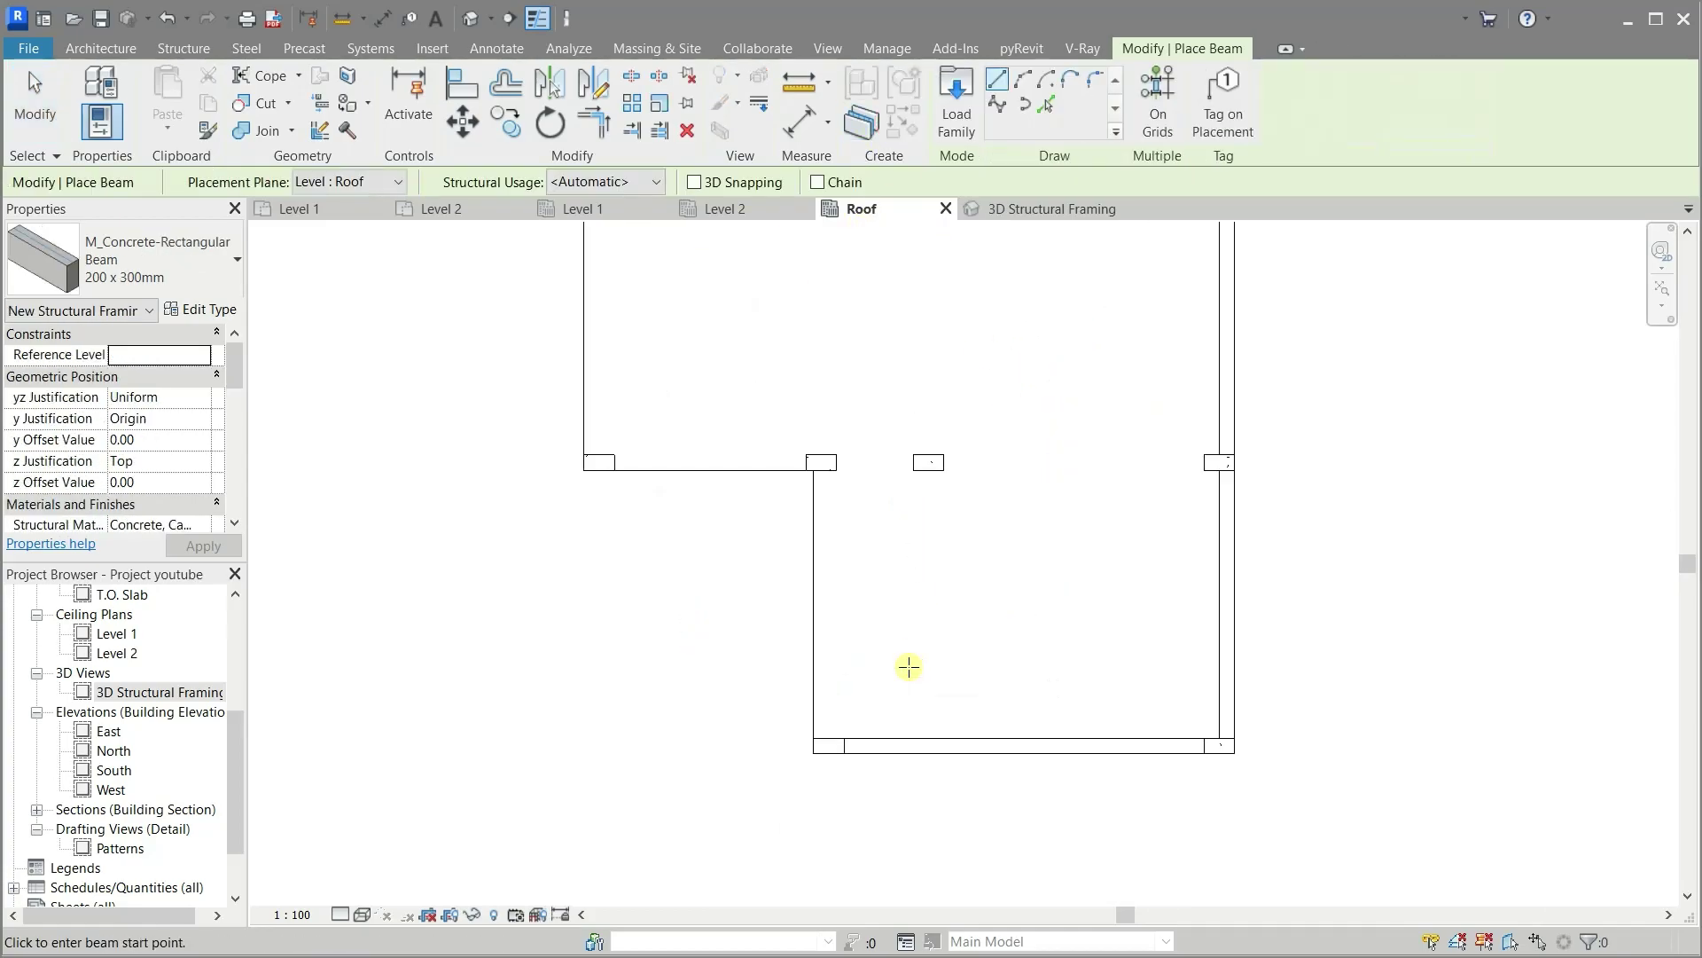
pyautogui.click(1205, 461)
pyautogui.click(612, 461)
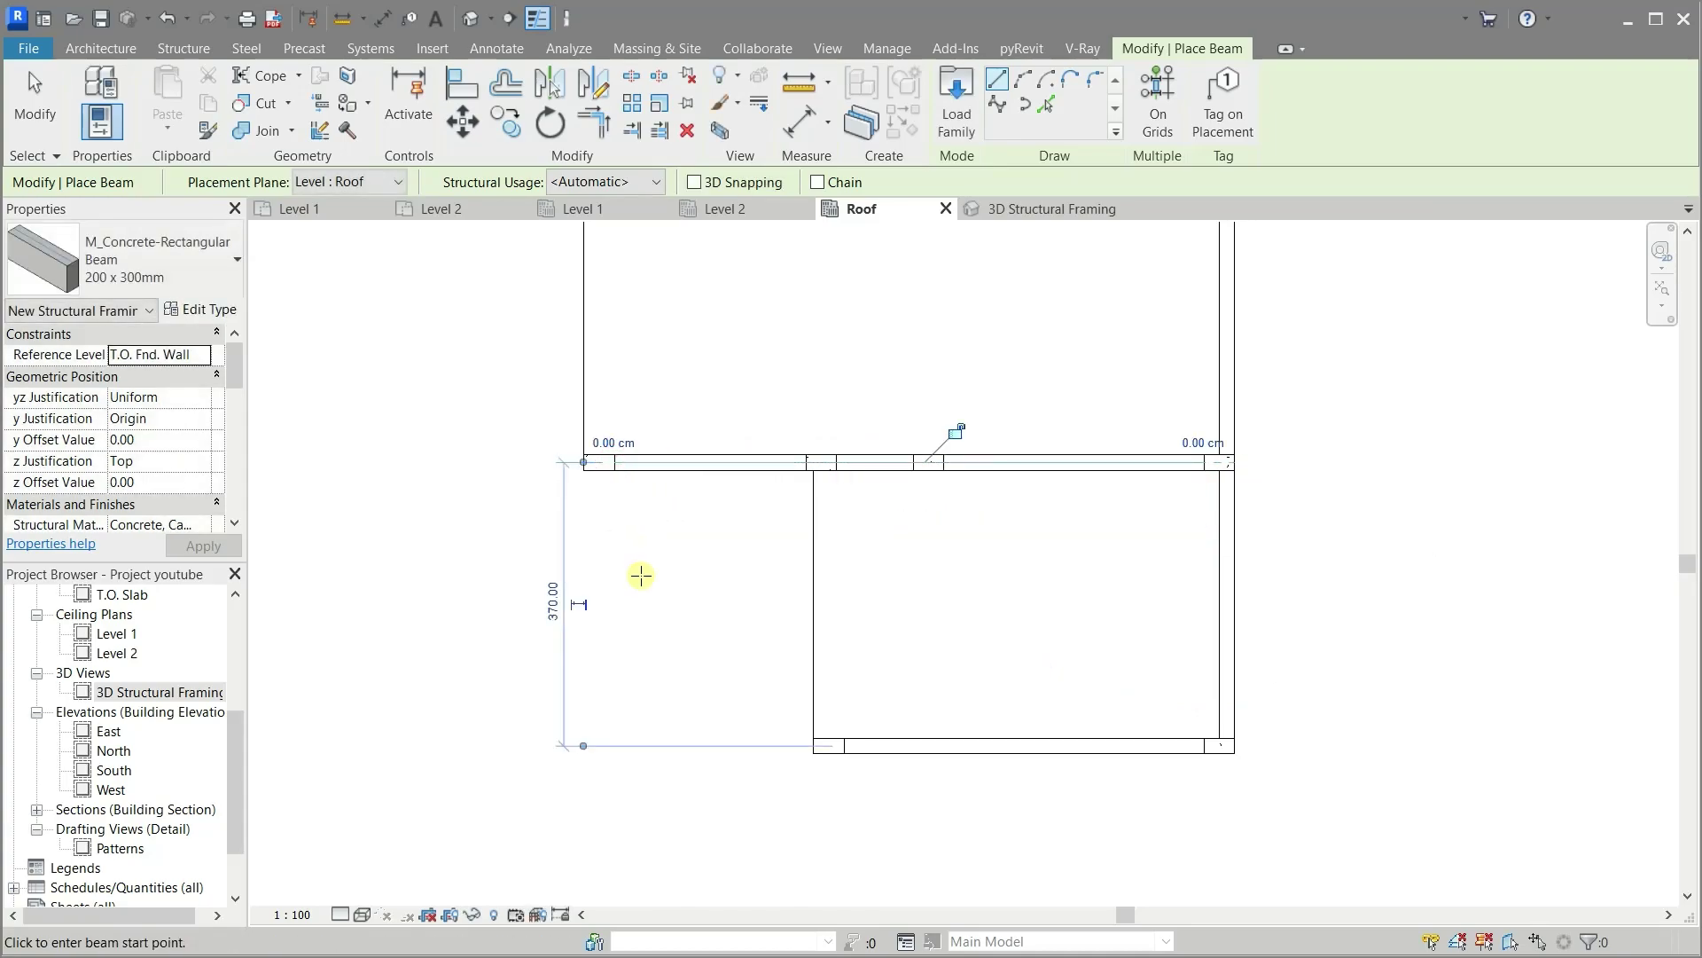
# Draw a vertical beam from the bottom column up to the column intersection
pyautogui.scroll(2, 827, 612)
pyautogui.scroll(2, 803, 778)
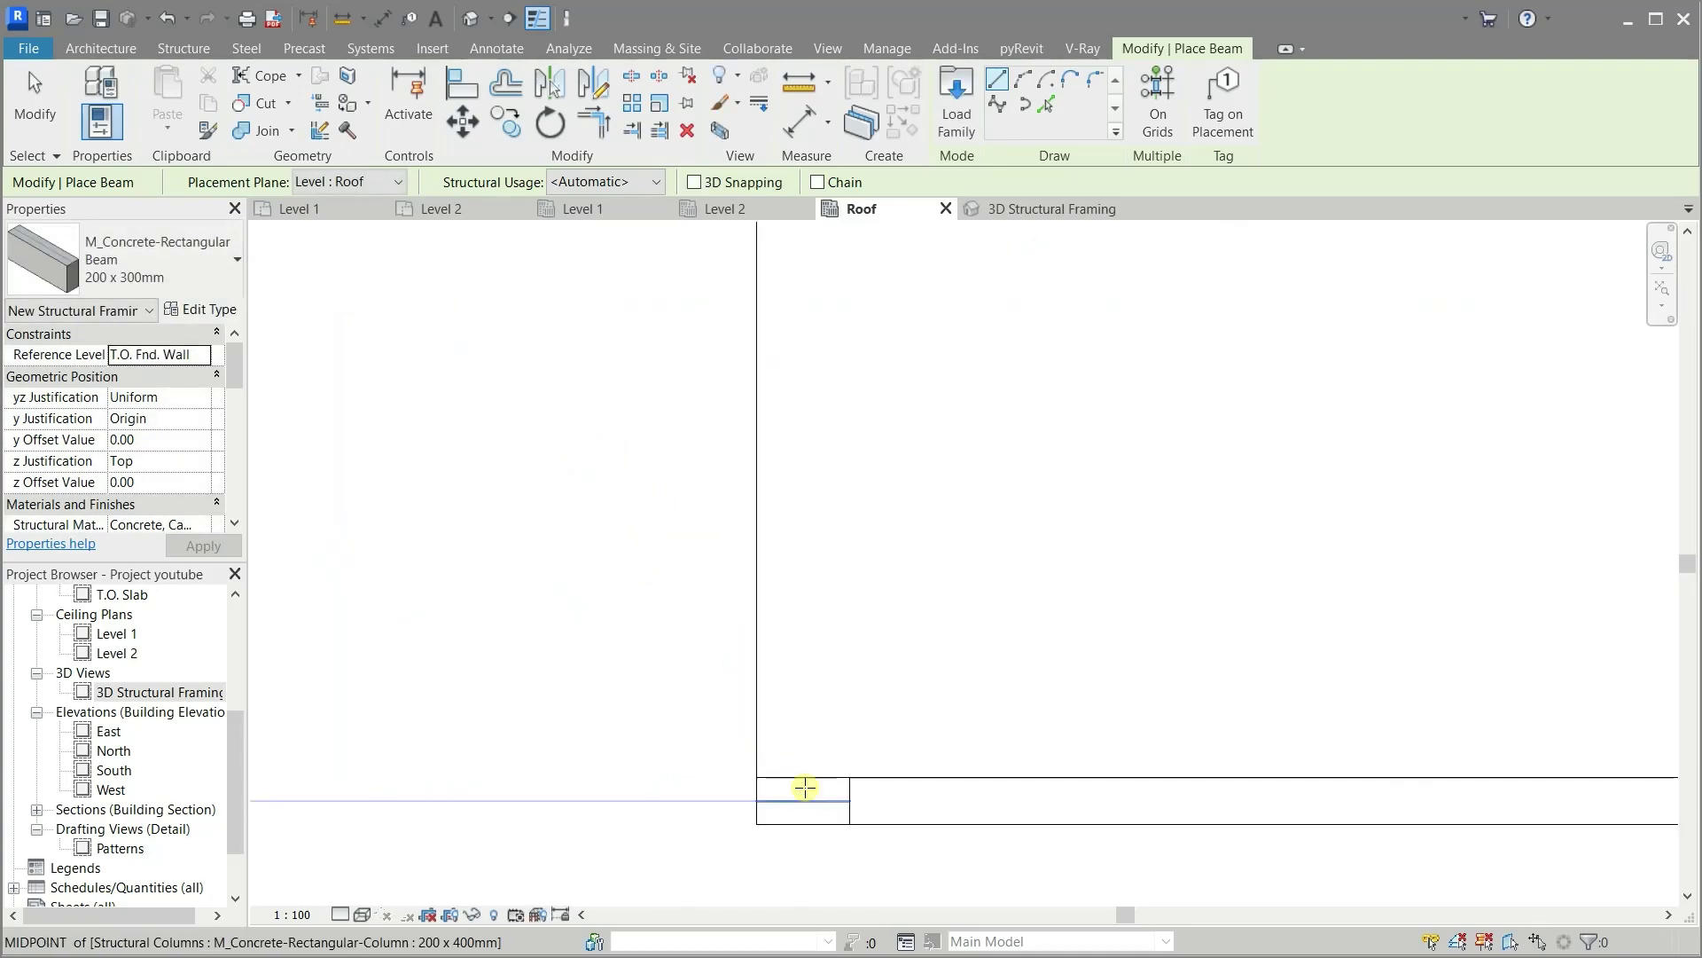
pyautogui.click(835, 821)
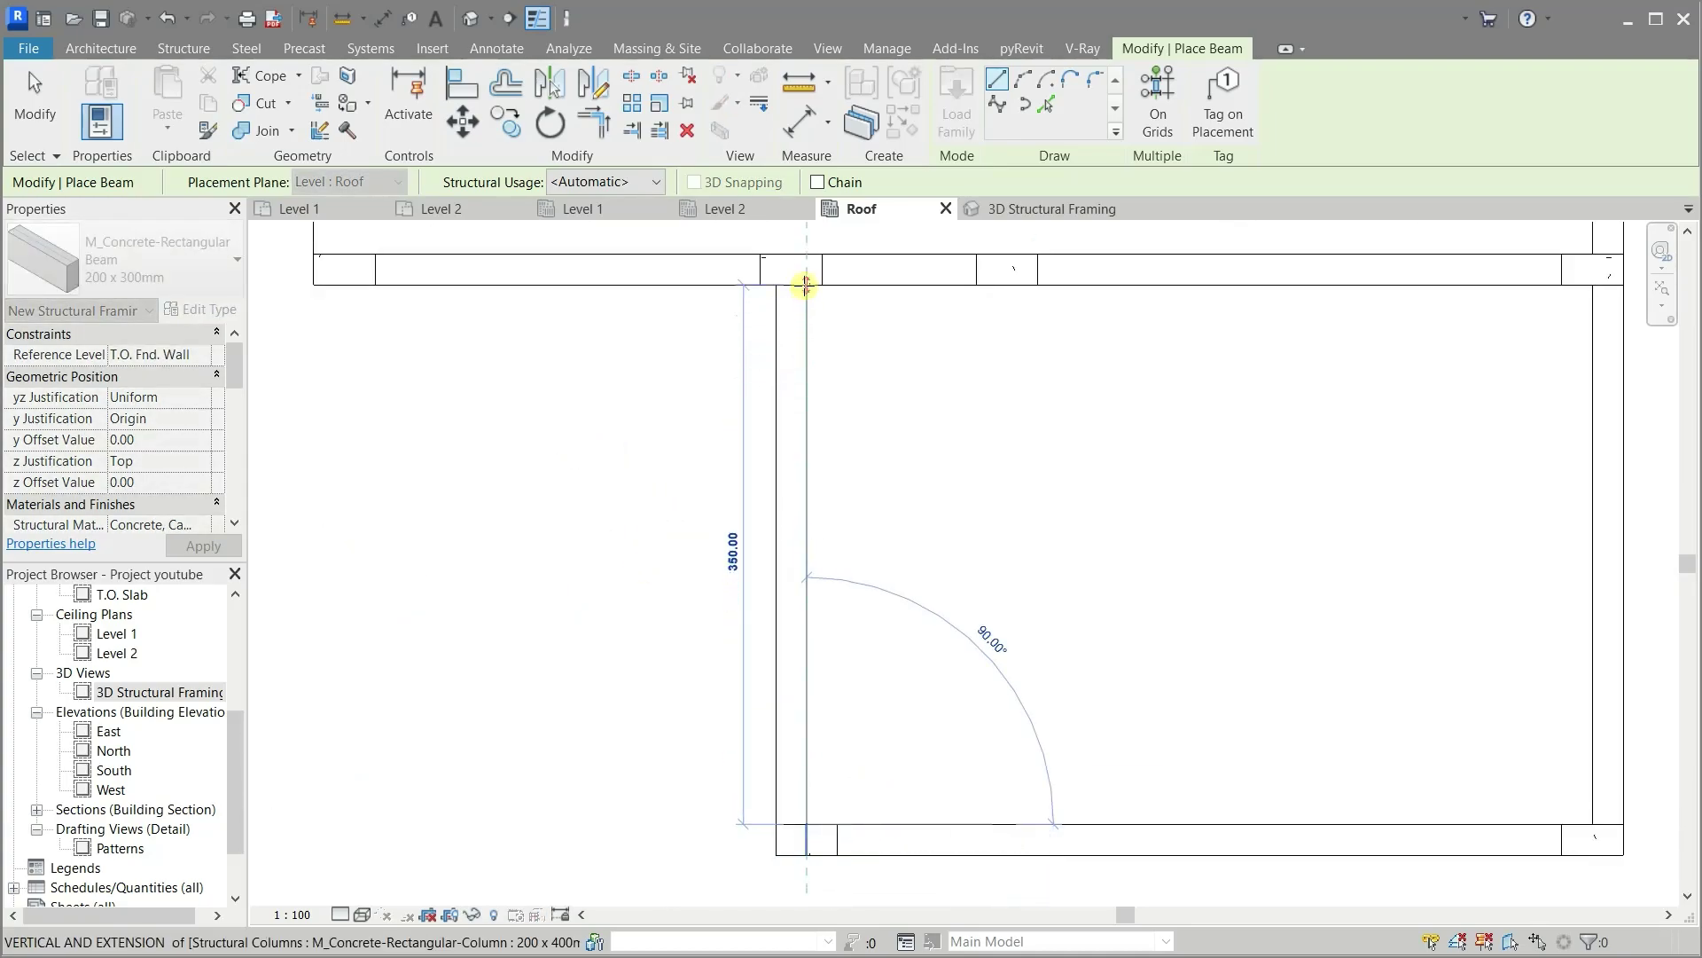
pyautogui.scroll(-2, 800, 278)
pyautogui.scroll(2, 825, 763)
pyautogui.scroll(1, 817, 619)
pyautogui.scroll(1, 831, 532)
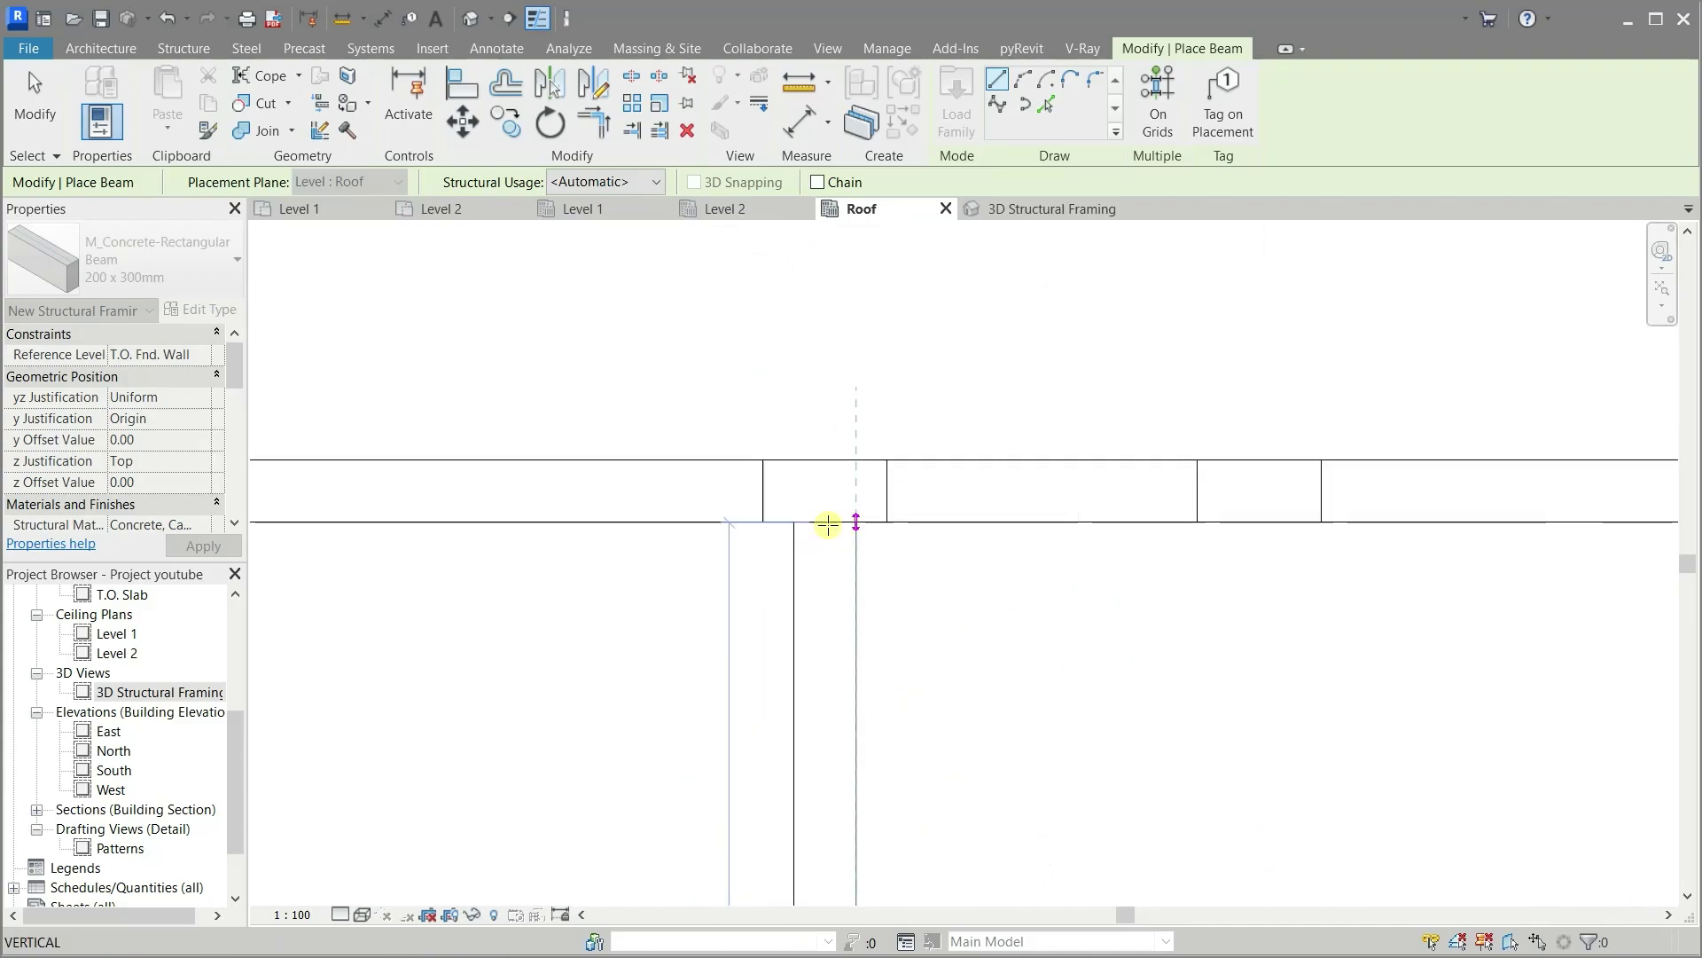
pyautogui.click(871, 476)
pyautogui.scroll(-2, 940, 644)
pyautogui.press('Escape')
pyautogui.press('Escape')
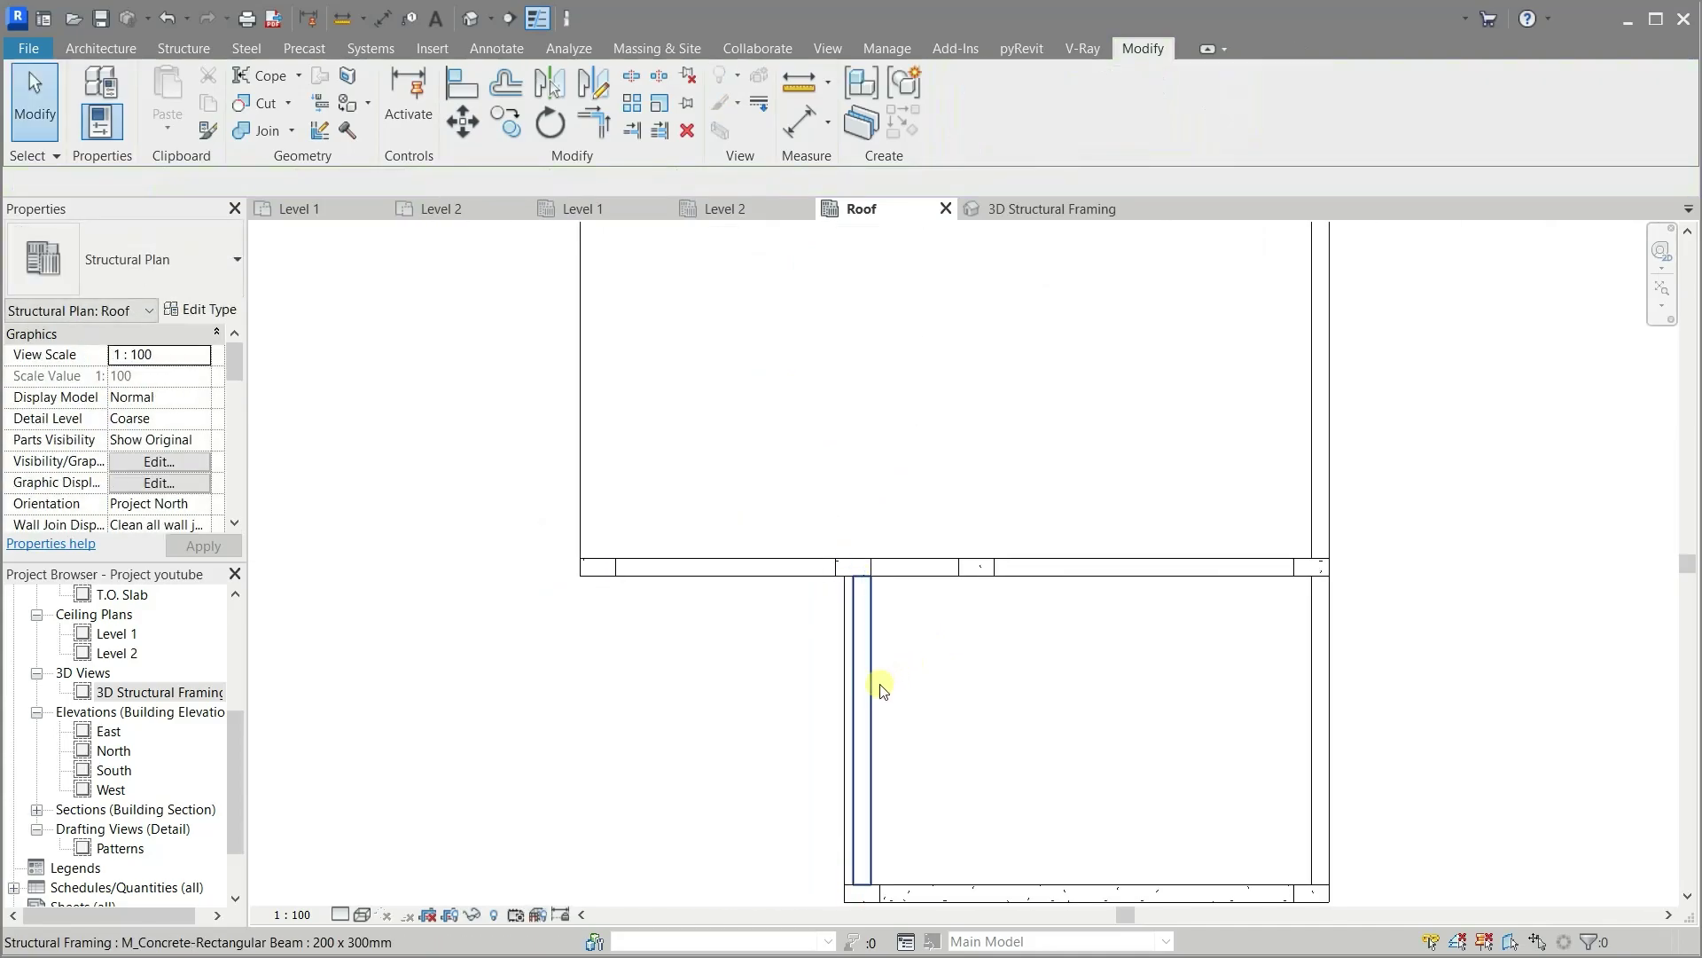
# Align the new vertical beam to the dashed column line with AL
pyautogui.click(862, 688)
pyautogui.press('a')
pyautogui.press('l')
pyautogui.click(853, 700)
pyautogui.press('Escape')
pyautogui.press('Escape')
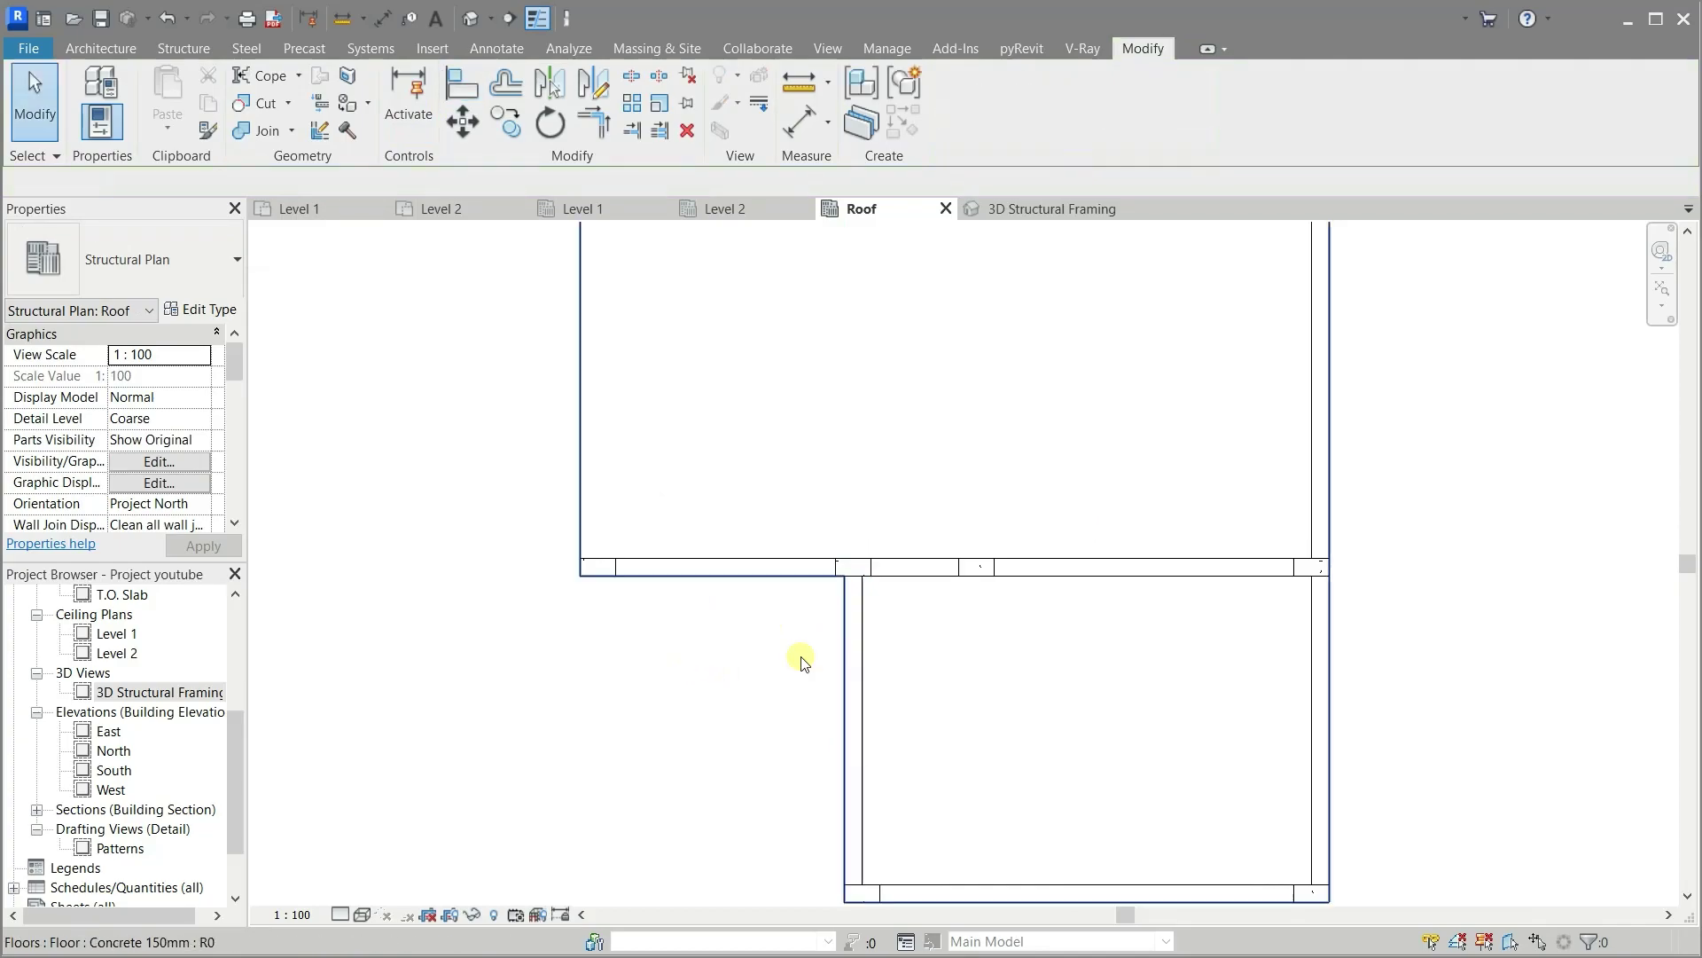
# Switch the Roof plan's visual style to Hidden Line and zoom out
pyautogui.click(366, 916)
pyautogui.click(387, 826)
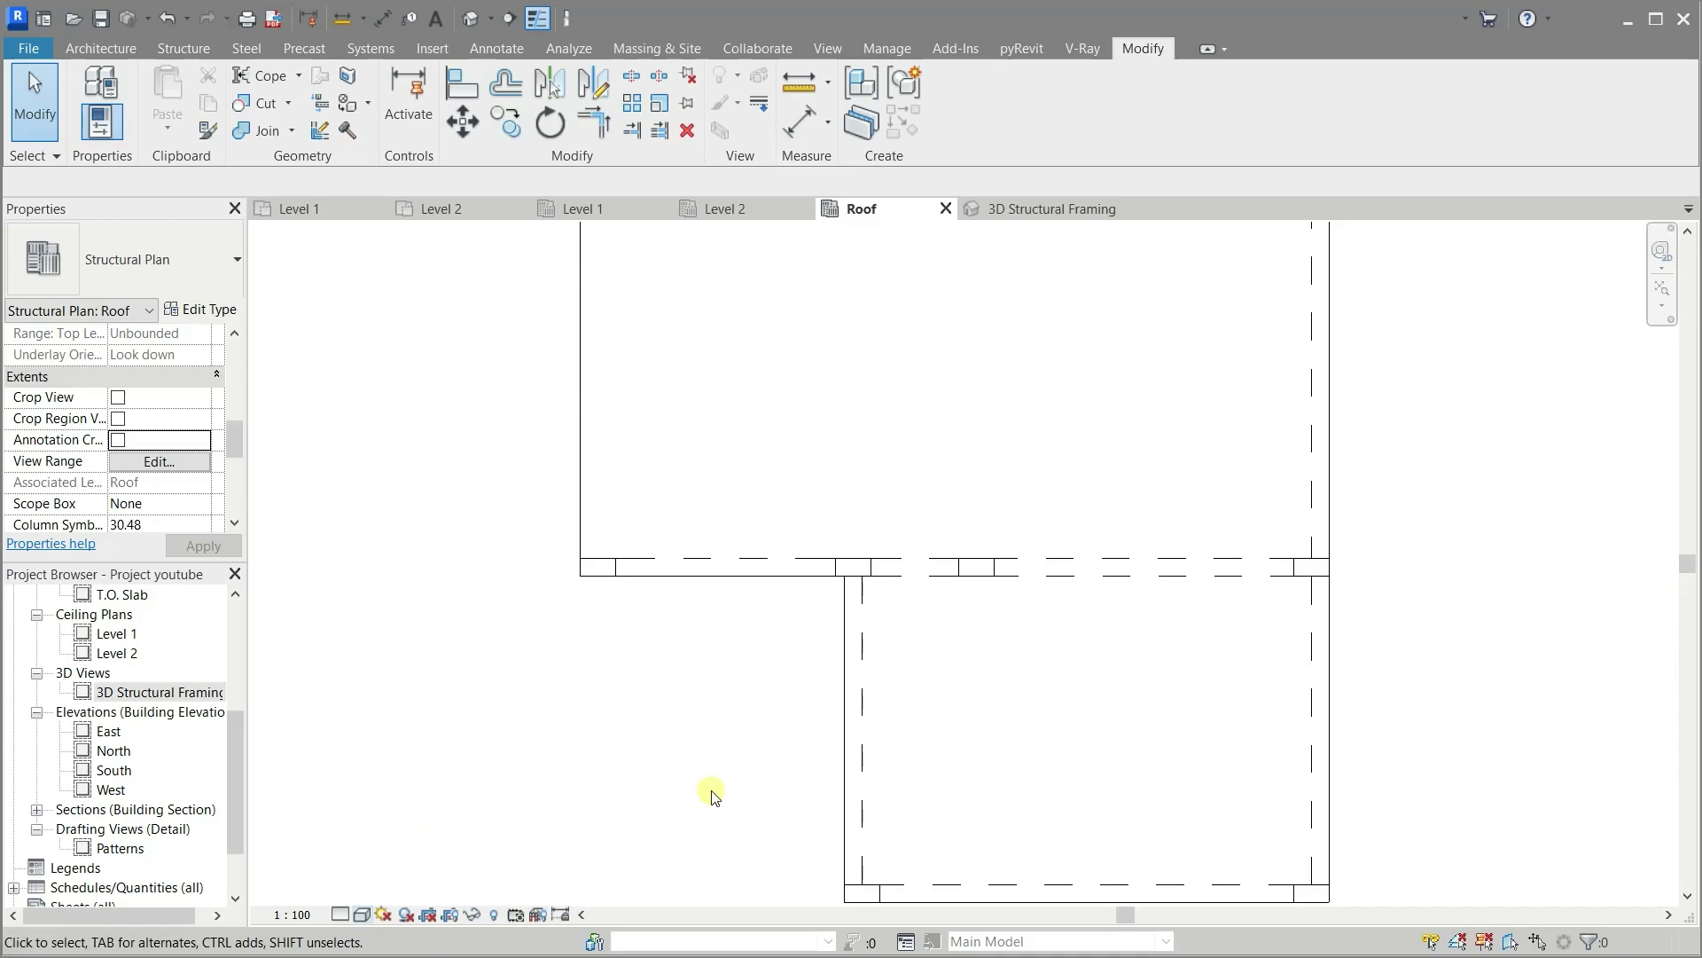
pyautogui.scroll(-2, 723, 829)
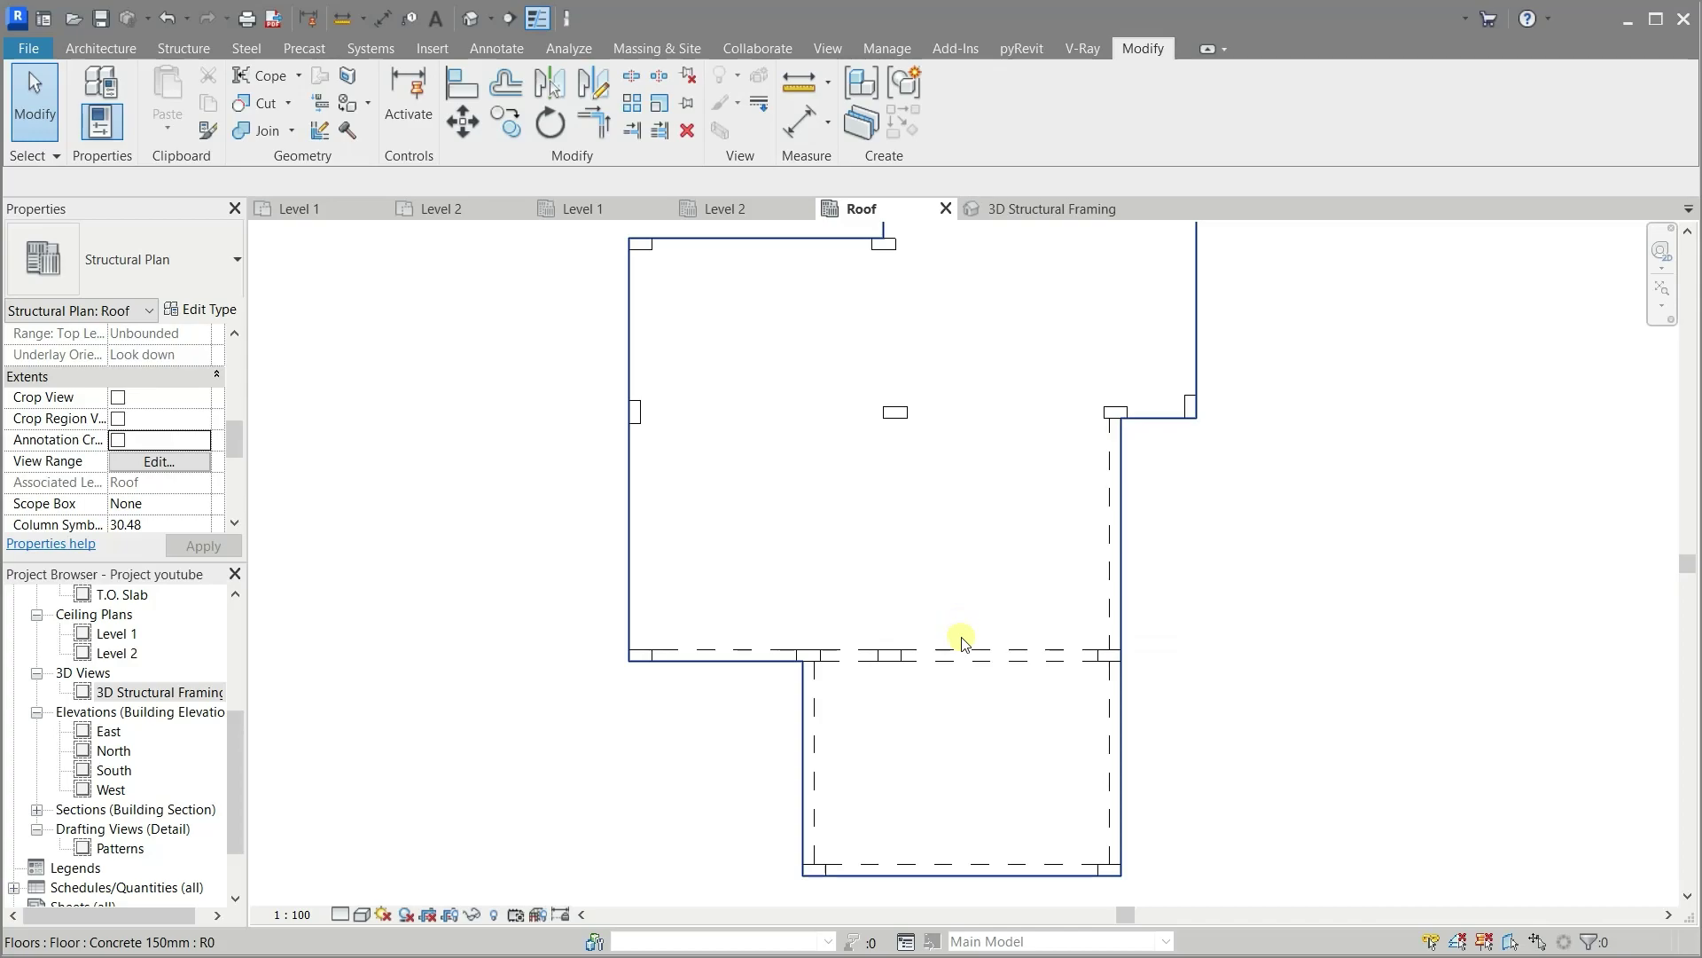
# Draw a vertical Roof beam from the middle column down to the lower beam
pyautogui.press('b')
pyautogui.press('m')
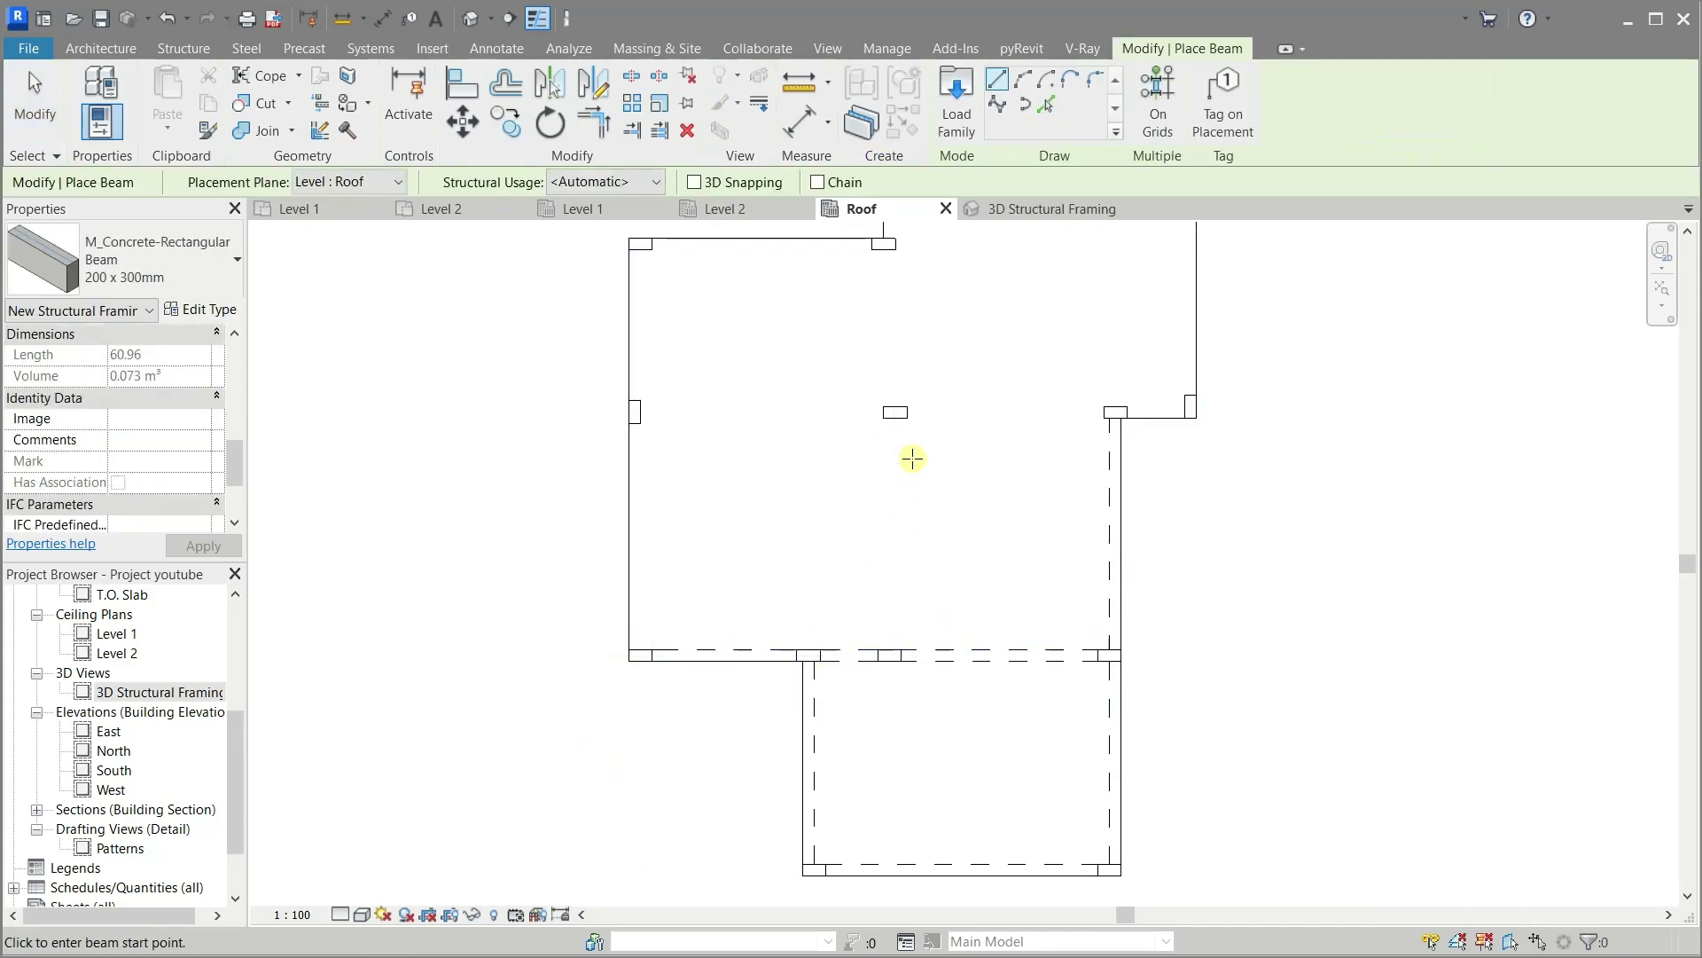
pyautogui.click(896, 411)
pyautogui.click(896, 654)
pyautogui.press('Escape')
pyautogui.press('Escape')
pyautogui.scroll(2, 905, 549)
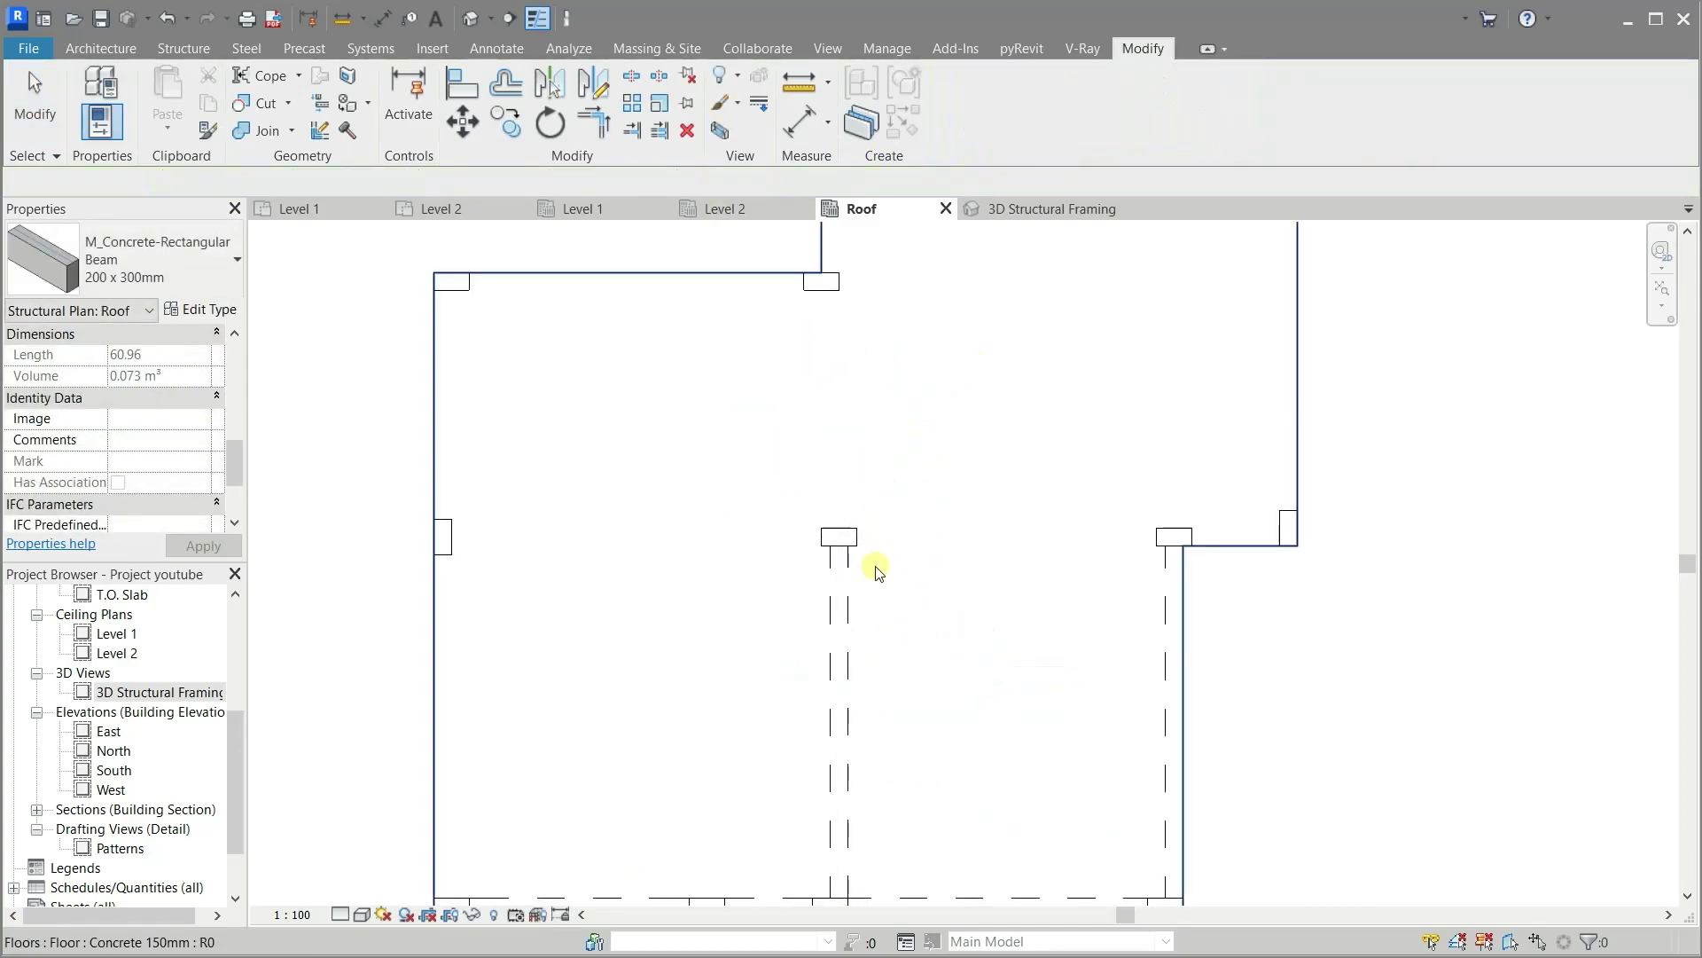
pyautogui.click(838, 550)
pyautogui.scroll(-1, 940, 404)
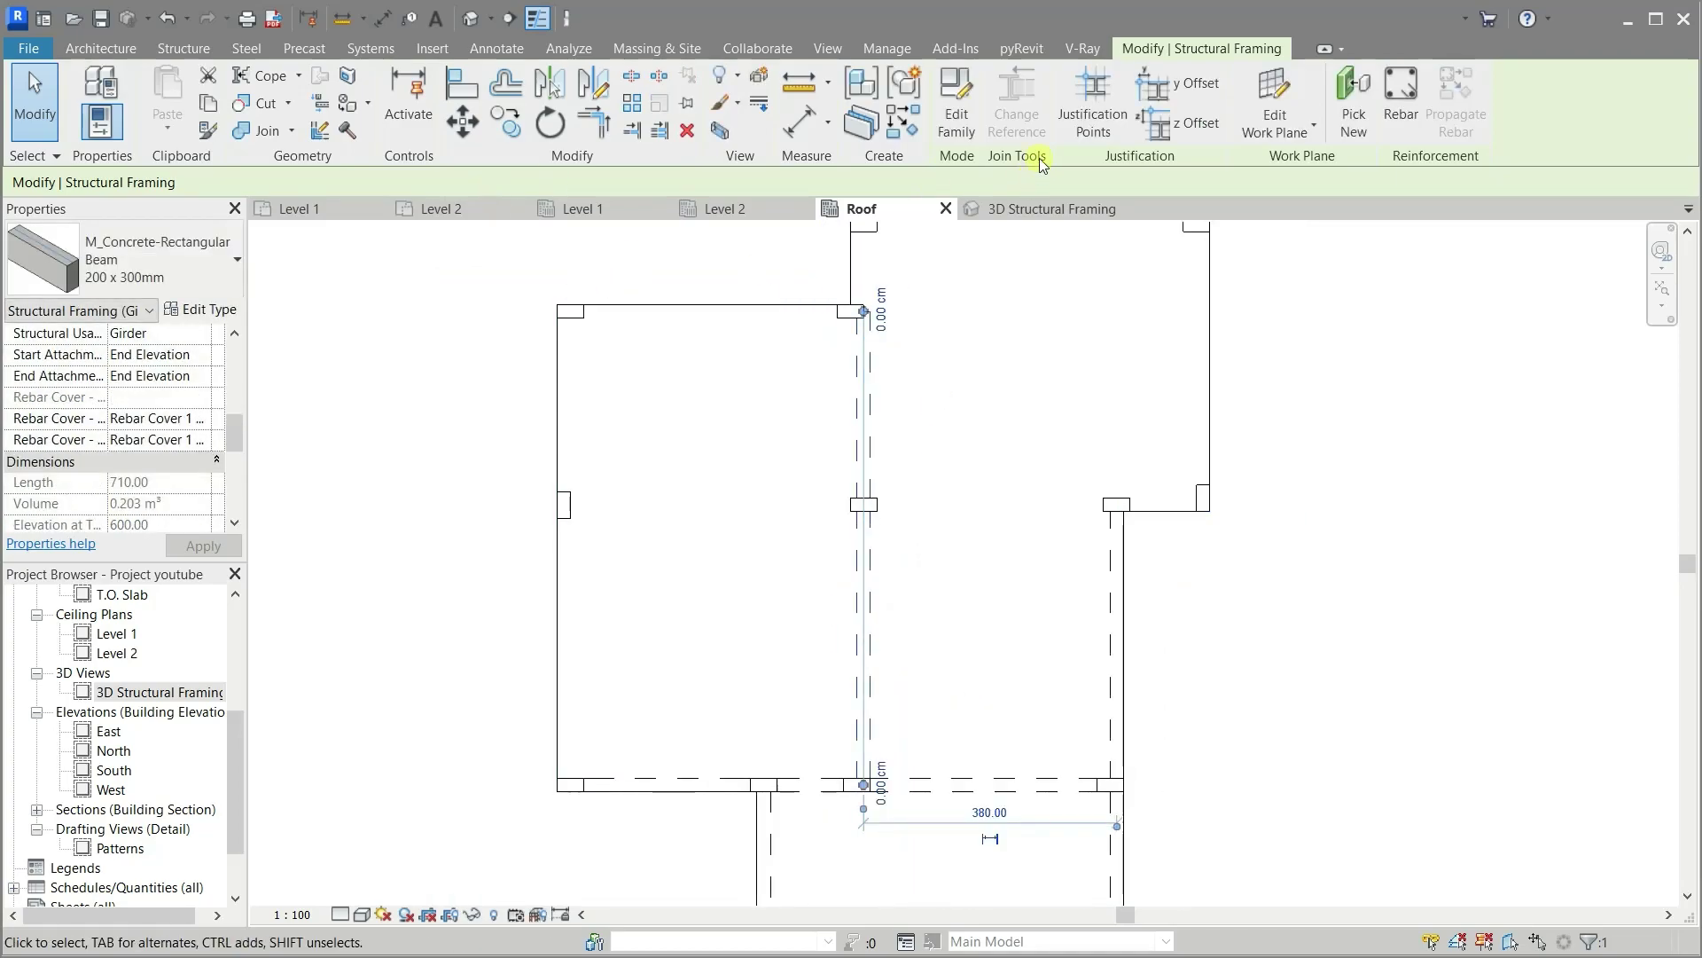
# Draw a horizontal beam from the right column to the left column, stretched to the outer wall
pyautogui.press('b')
pyautogui.press('m')
pyautogui.scroll(1, 1099, 483)
pyautogui.click(1109, 513)
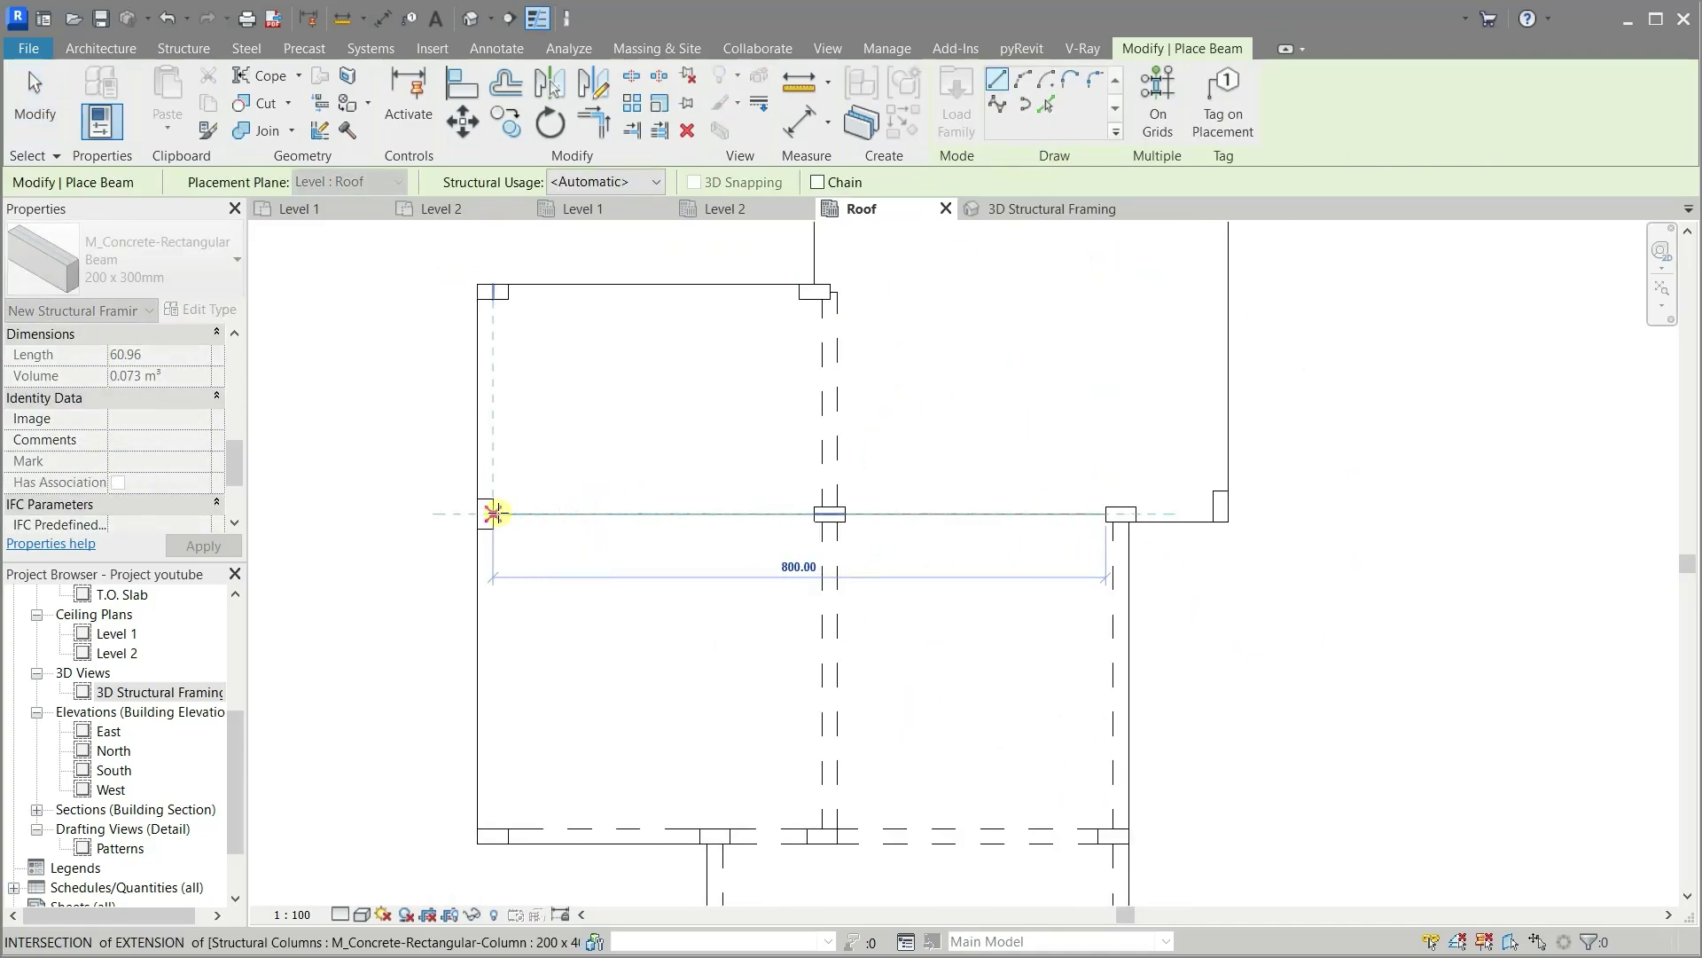
pyautogui.click(494, 514)
pyautogui.press('Escape')
pyautogui.press('Escape')
pyautogui.moveTo(1121, 513); pyautogui.dragTo(1221, 514)
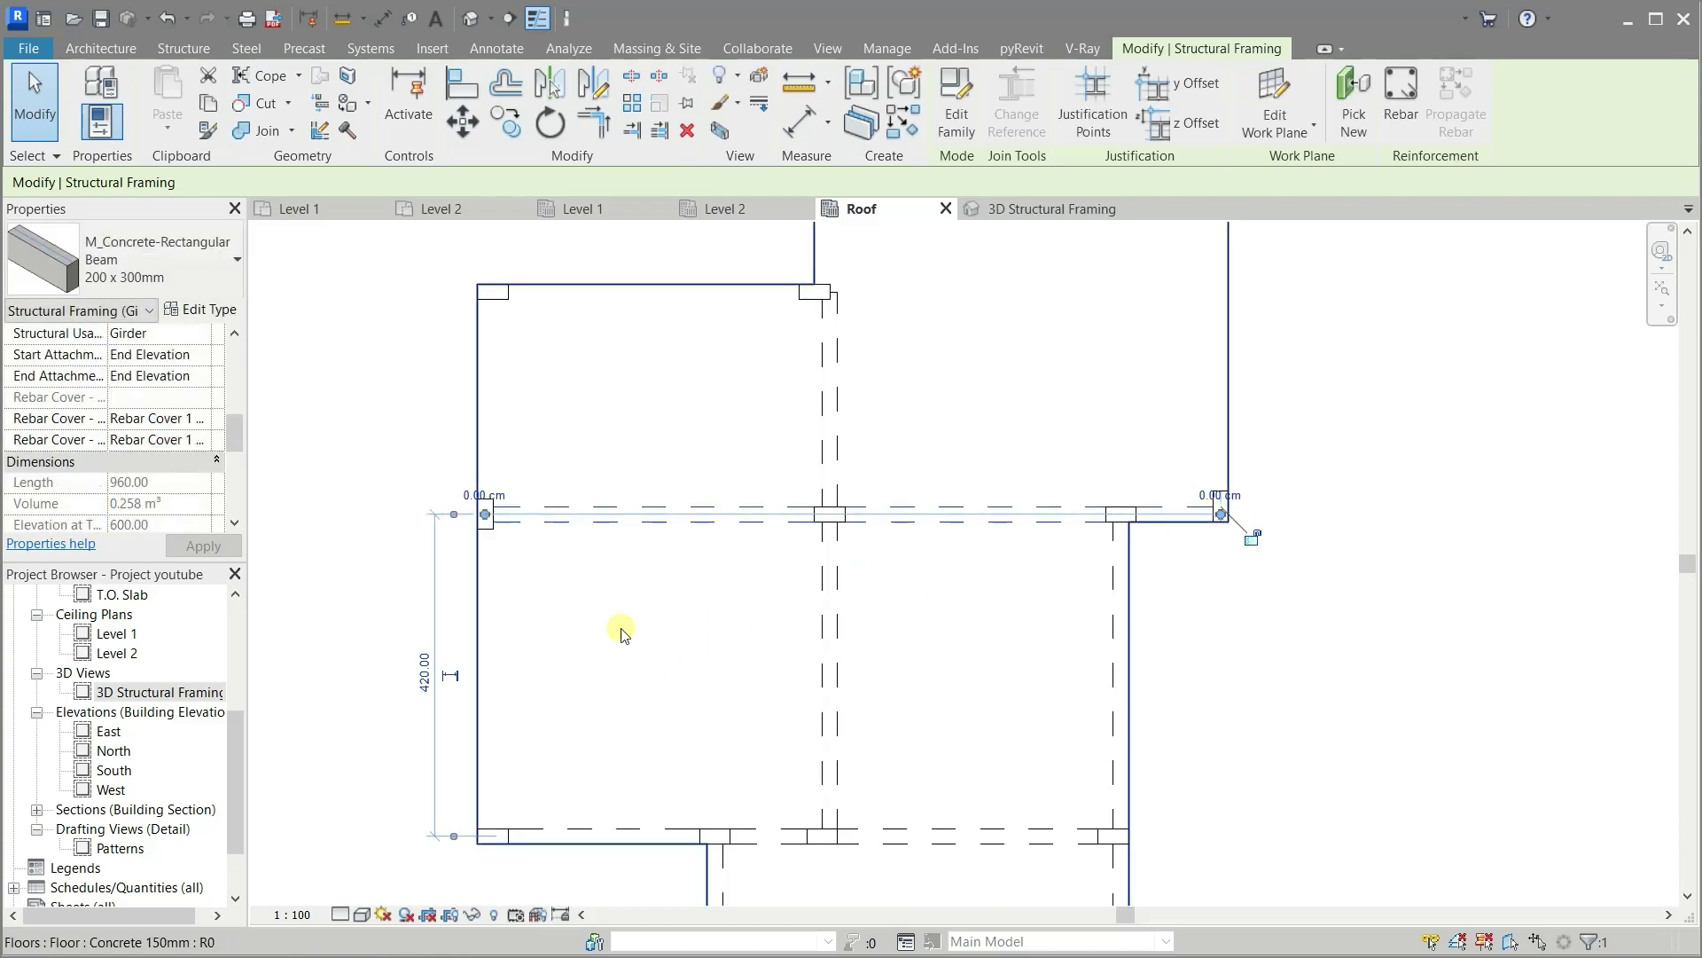
# Draw the left vertical beam starting at the left column
pyautogui.press('b')
pyautogui.press('m')
pyautogui.scroll(1, 484, 532)
pyautogui.click(486, 510)
pyautogui.scroll(1, 487, 621)
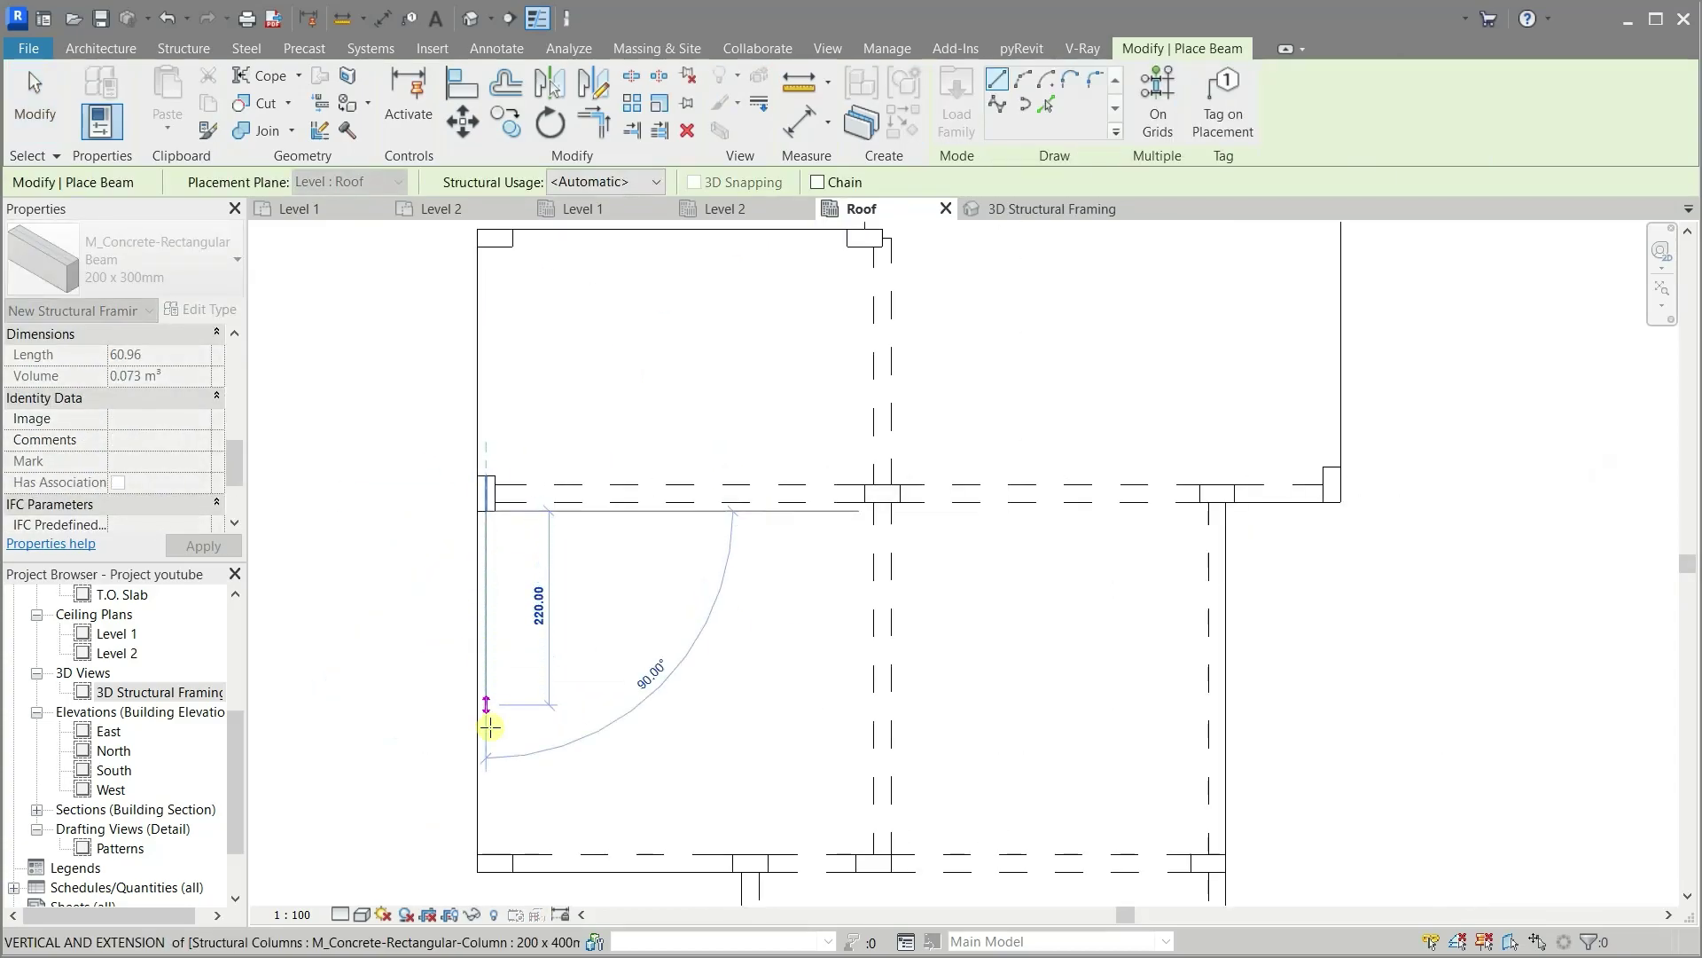
pyautogui.scroll(2, 487, 866)
pyautogui.scroll(2, 494, 806)
pyautogui.scroll(1, 487, 828)
pyautogui.scroll(1, 535, 876)
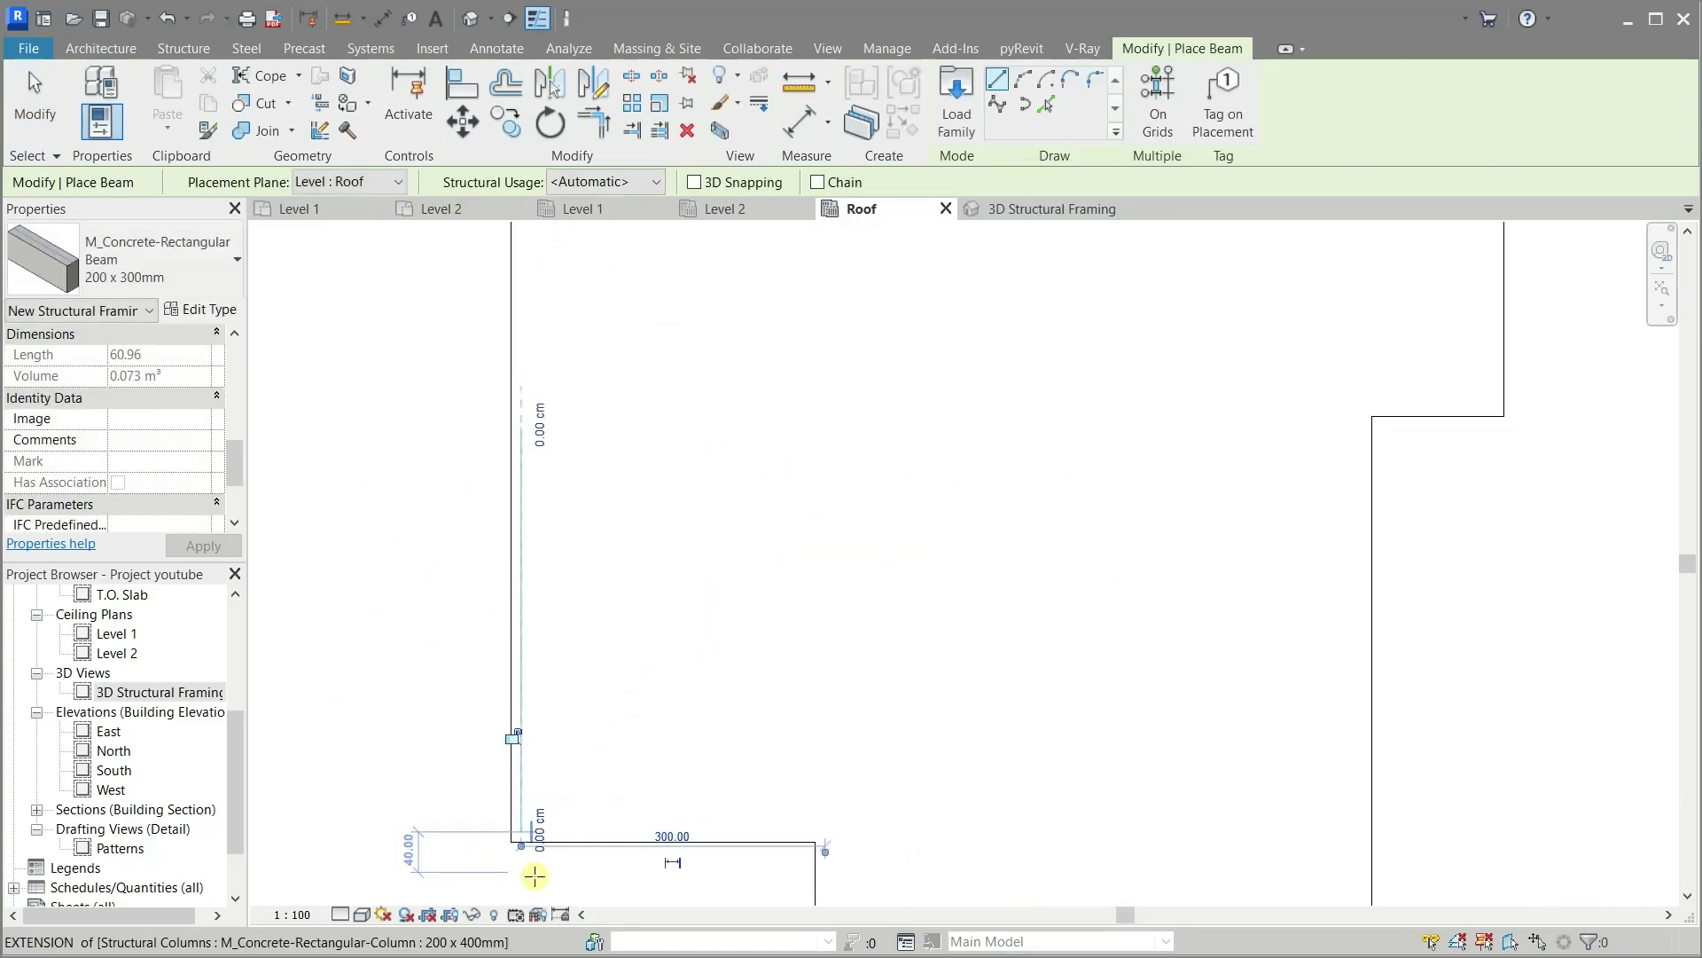
pyautogui.click(535, 876)
pyautogui.press('Escape')
pyautogui.press('Escape')
pyautogui.scroll(-3, 524, 608)
pyautogui.click(532, 381)
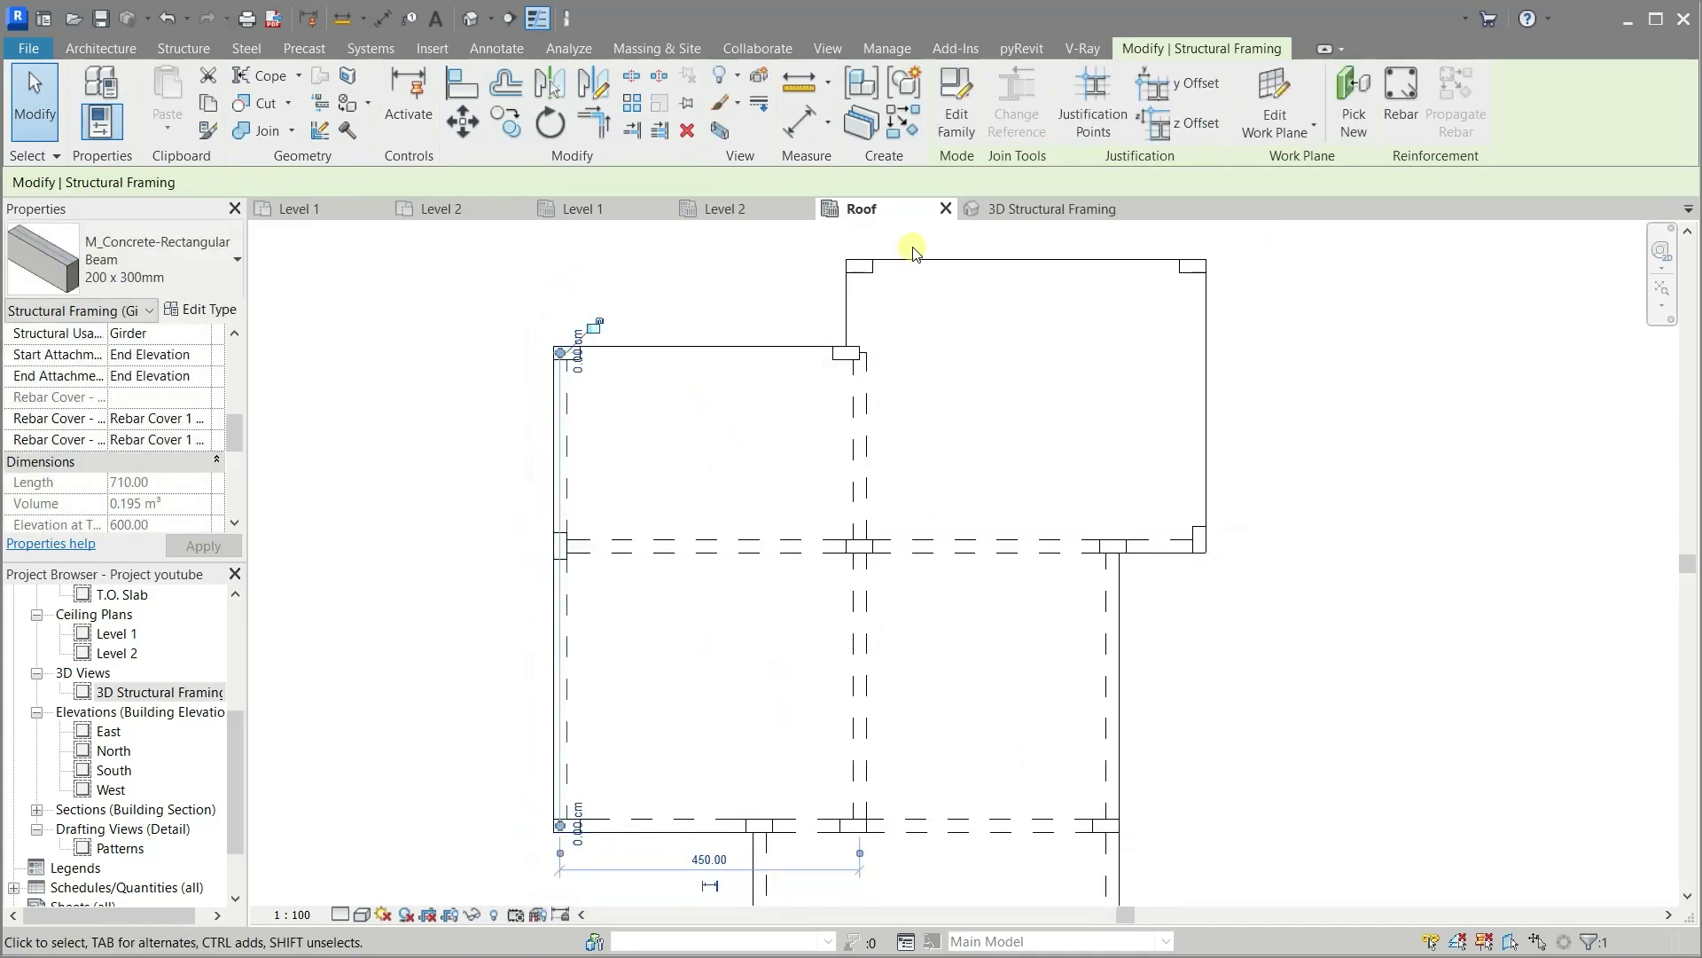
# Align the middle vertical beam to a reference using the Align (AL) tool
pyautogui.scroll(2, 915, 254)
pyautogui.click(816, 274)
pyautogui.scroll(-3, 899, 472)
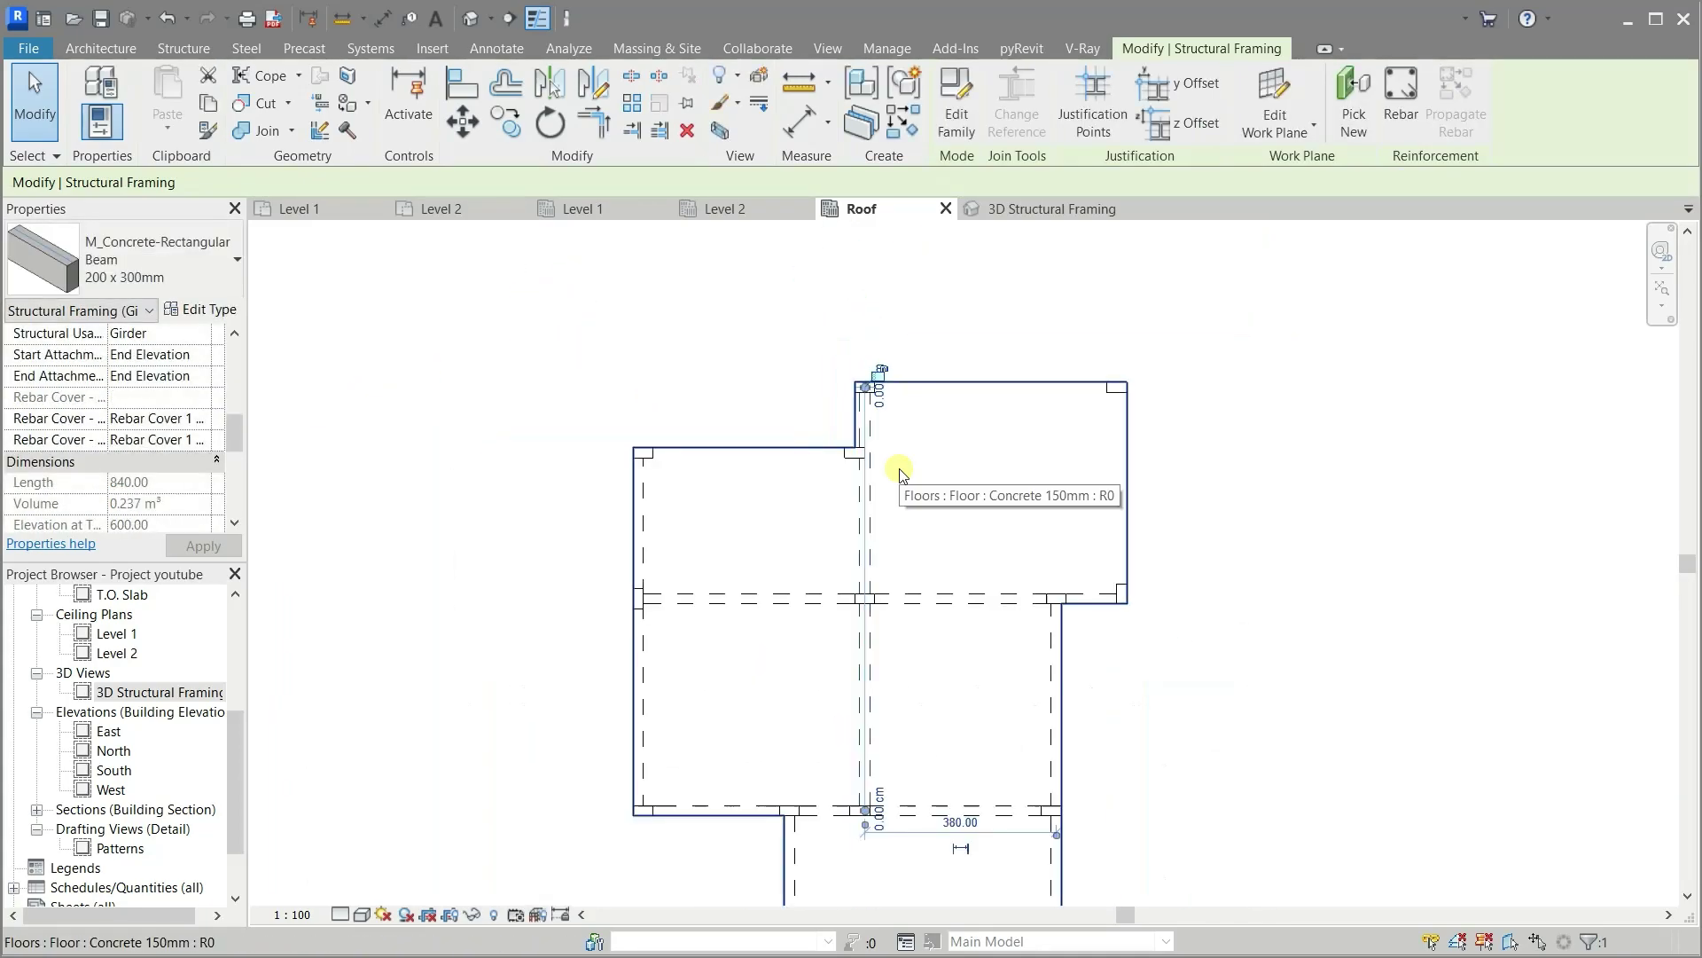
pyautogui.press('a')
pyautogui.press('l')
pyautogui.scroll(3, 914, 446)
pyautogui.scroll(-2, 844, 362)
pyautogui.scroll(-1, 853, 376)
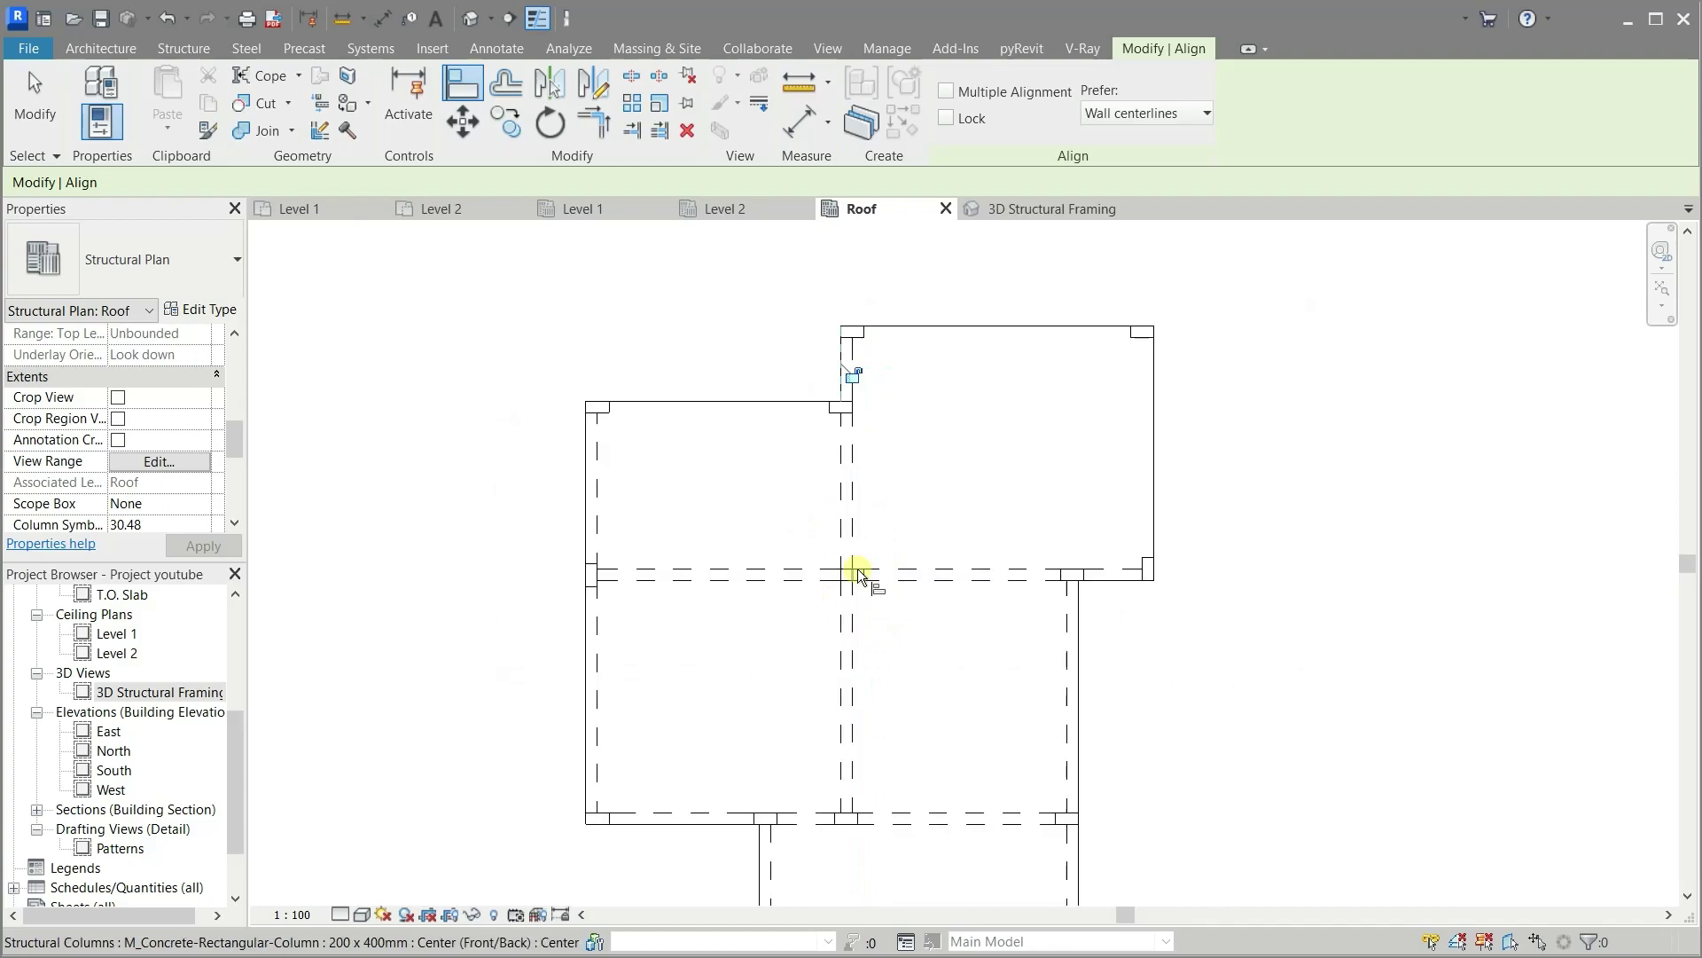
pyautogui.press('Escape')
pyautogui.click(603, 494)
# Use Create Similar (CS) to place a beam along the Roof's top edge
pyautogui.press('c')
pyautogui.press('s')
pyautogui.scroll(3, 532, 442)
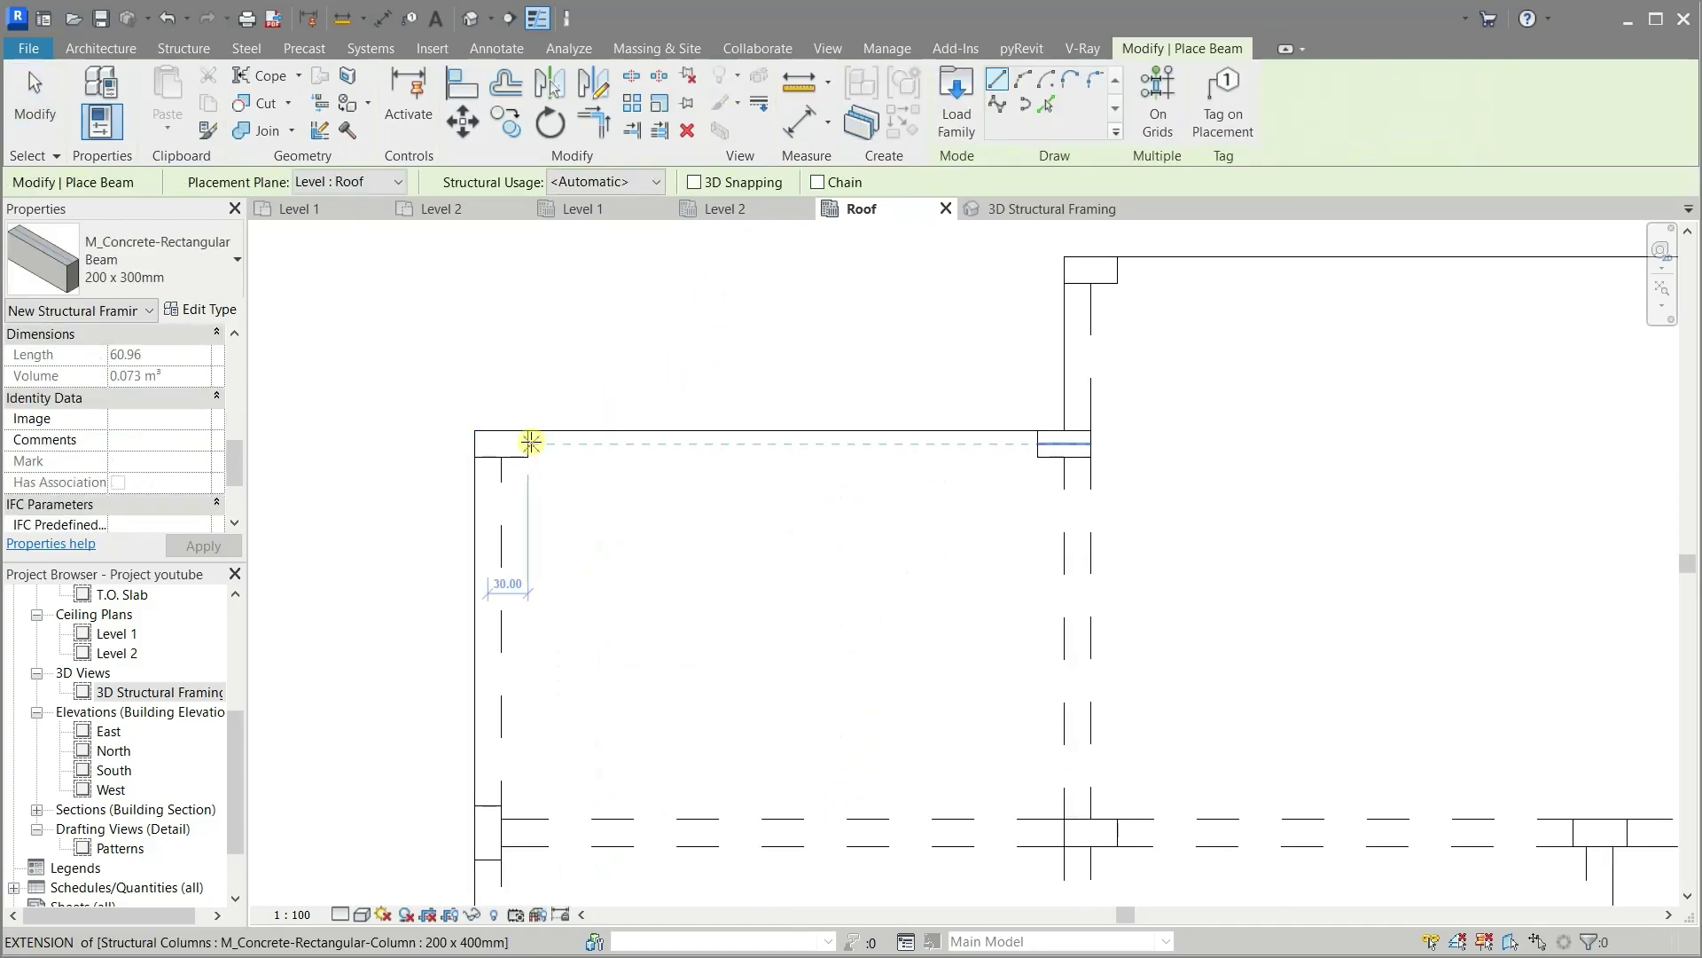
pyautogui.scroll(2, 523, 452)
pyautogui.click(523, 452)
pyautogui.scroll(-3, 494, 462)
pyautogui.scroll(2, 798, 462)
# End the top-edge beam at the top-right column, closing the top-right bay
pyautogui.click(828, 463)
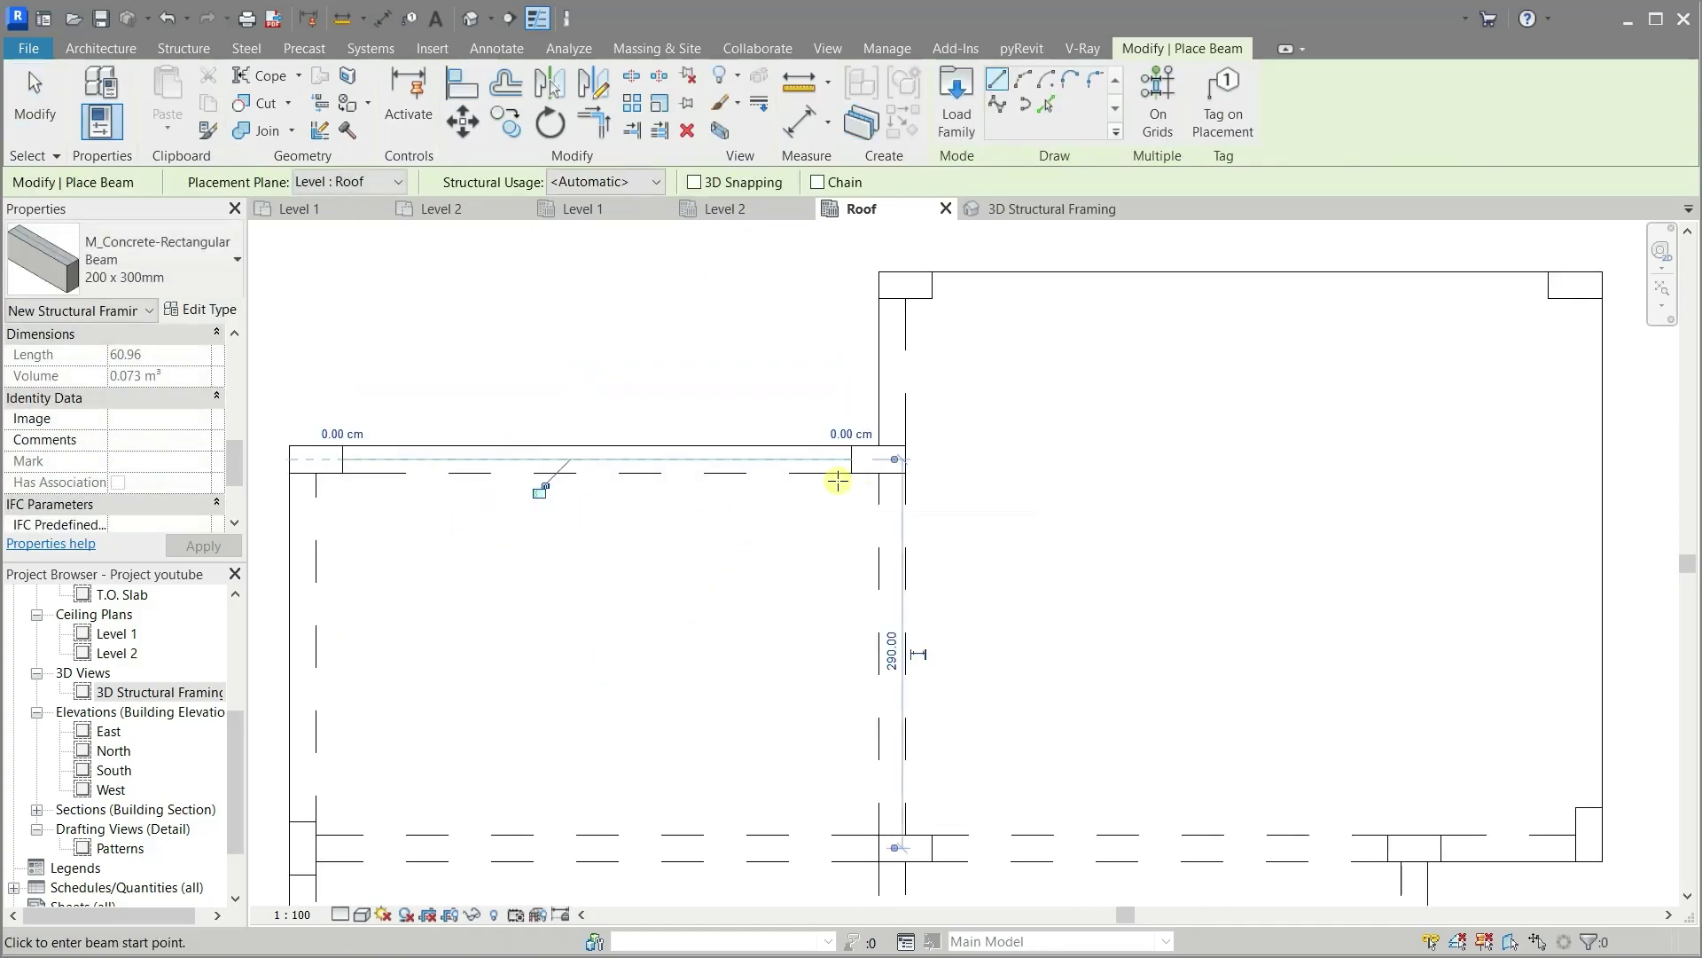
pyautogui.scroll(3, 939, 284)
pyautogui.click(933, 284)
pyautogui.click(1587, 285)
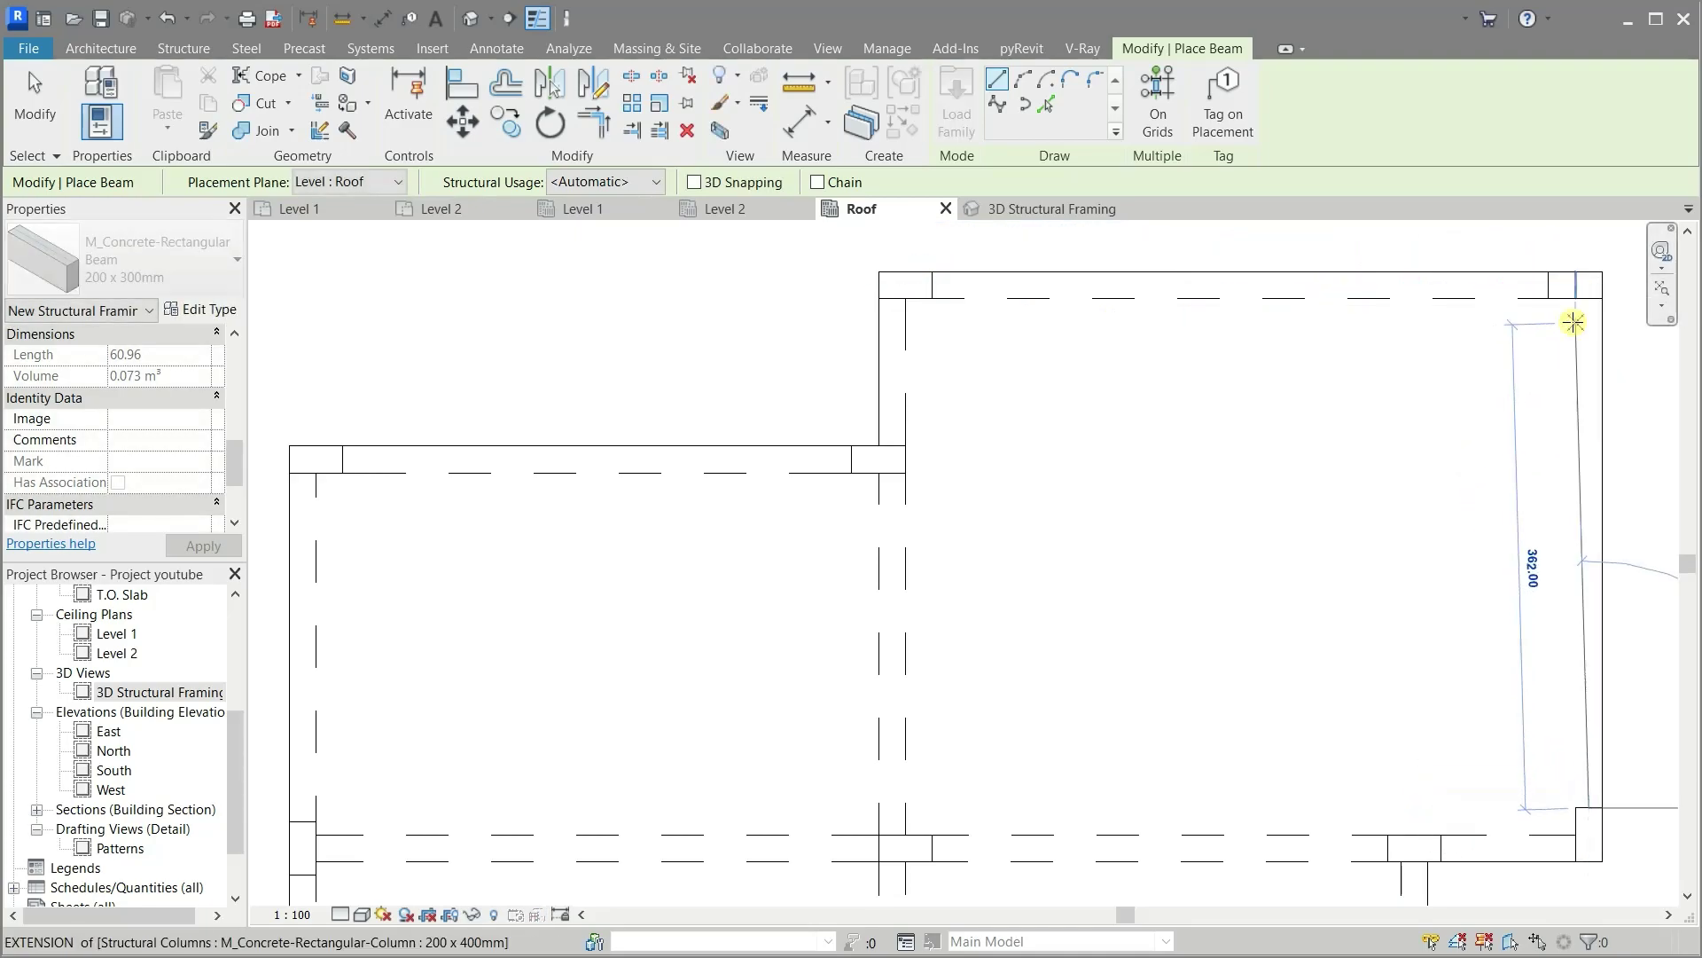
pyautogui.scroll(-3, 1144, 248)
pyautogui.scroll(-2, 1091, 638)
pyautogui.press('Escape')
pyautogui.press('Escape')
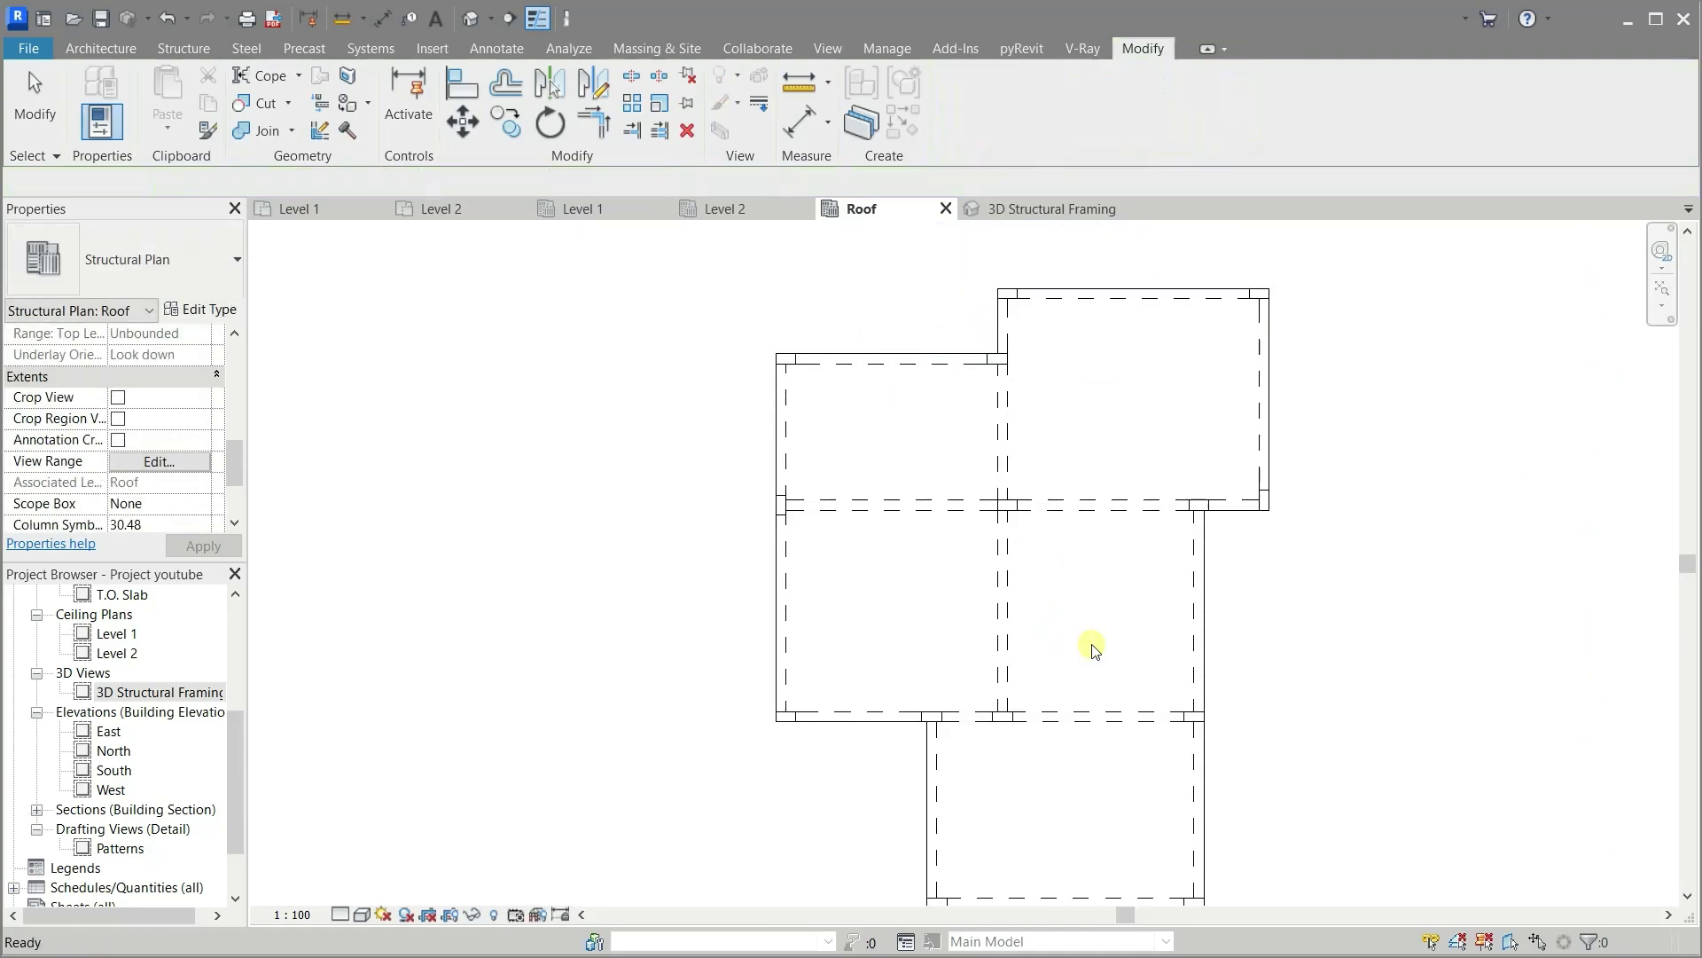
pyautogui.click(1171, 493)
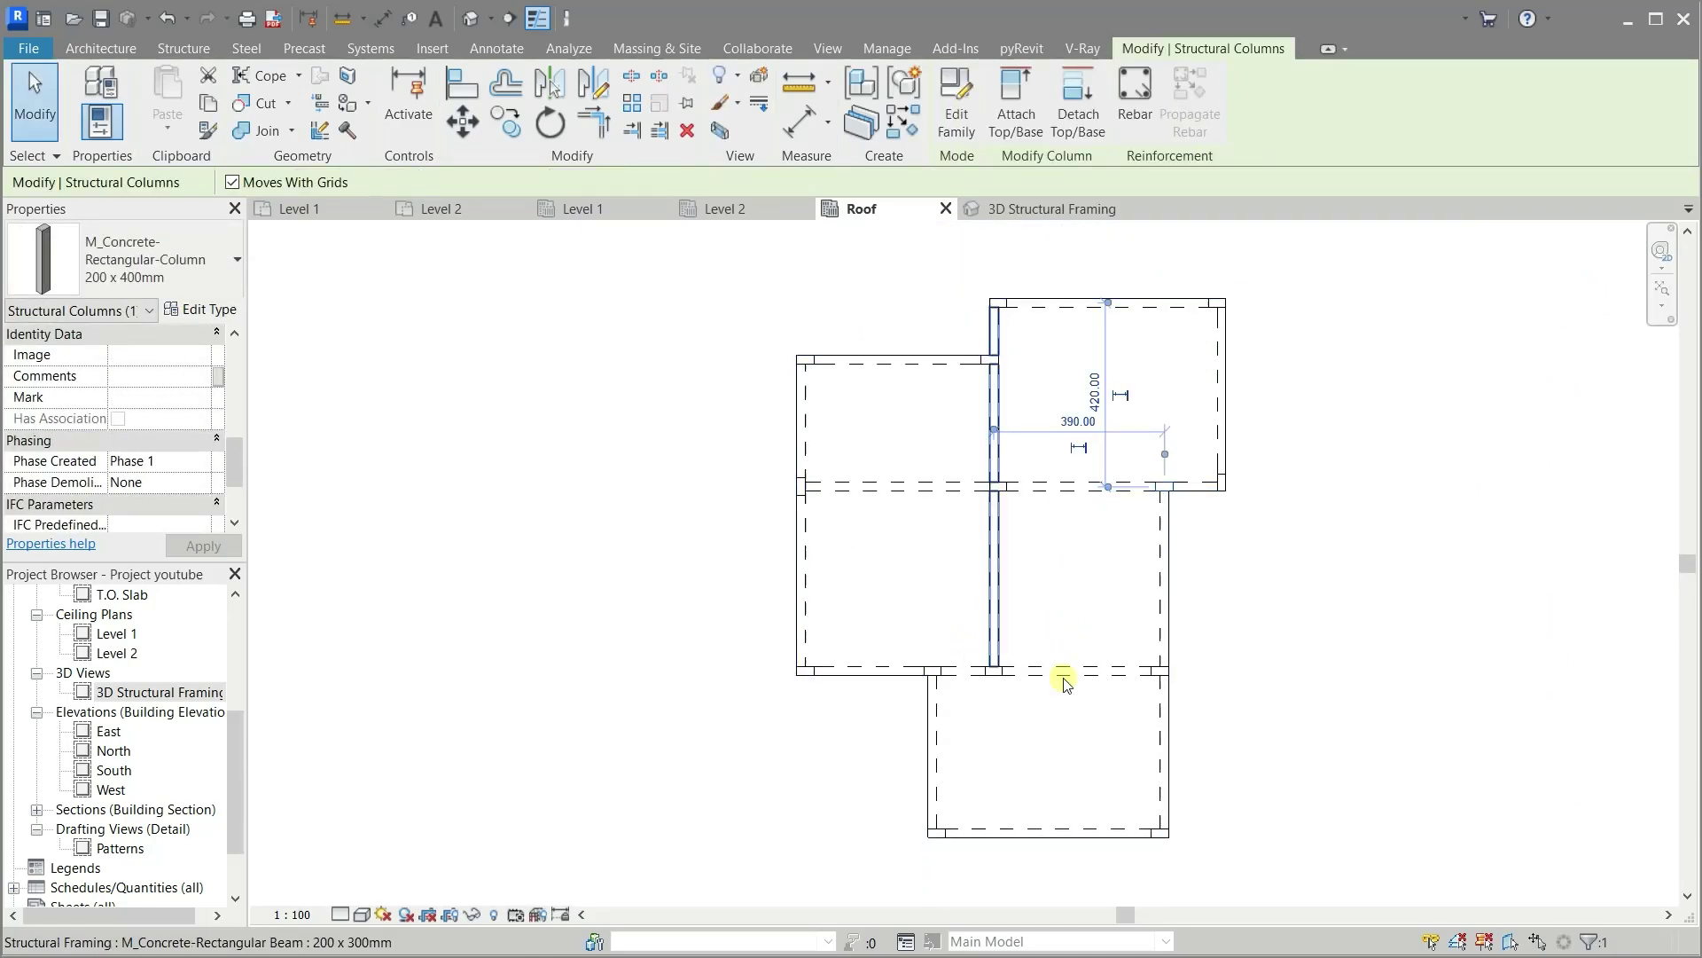
pyautogui.scroll(1, 1190, 615)
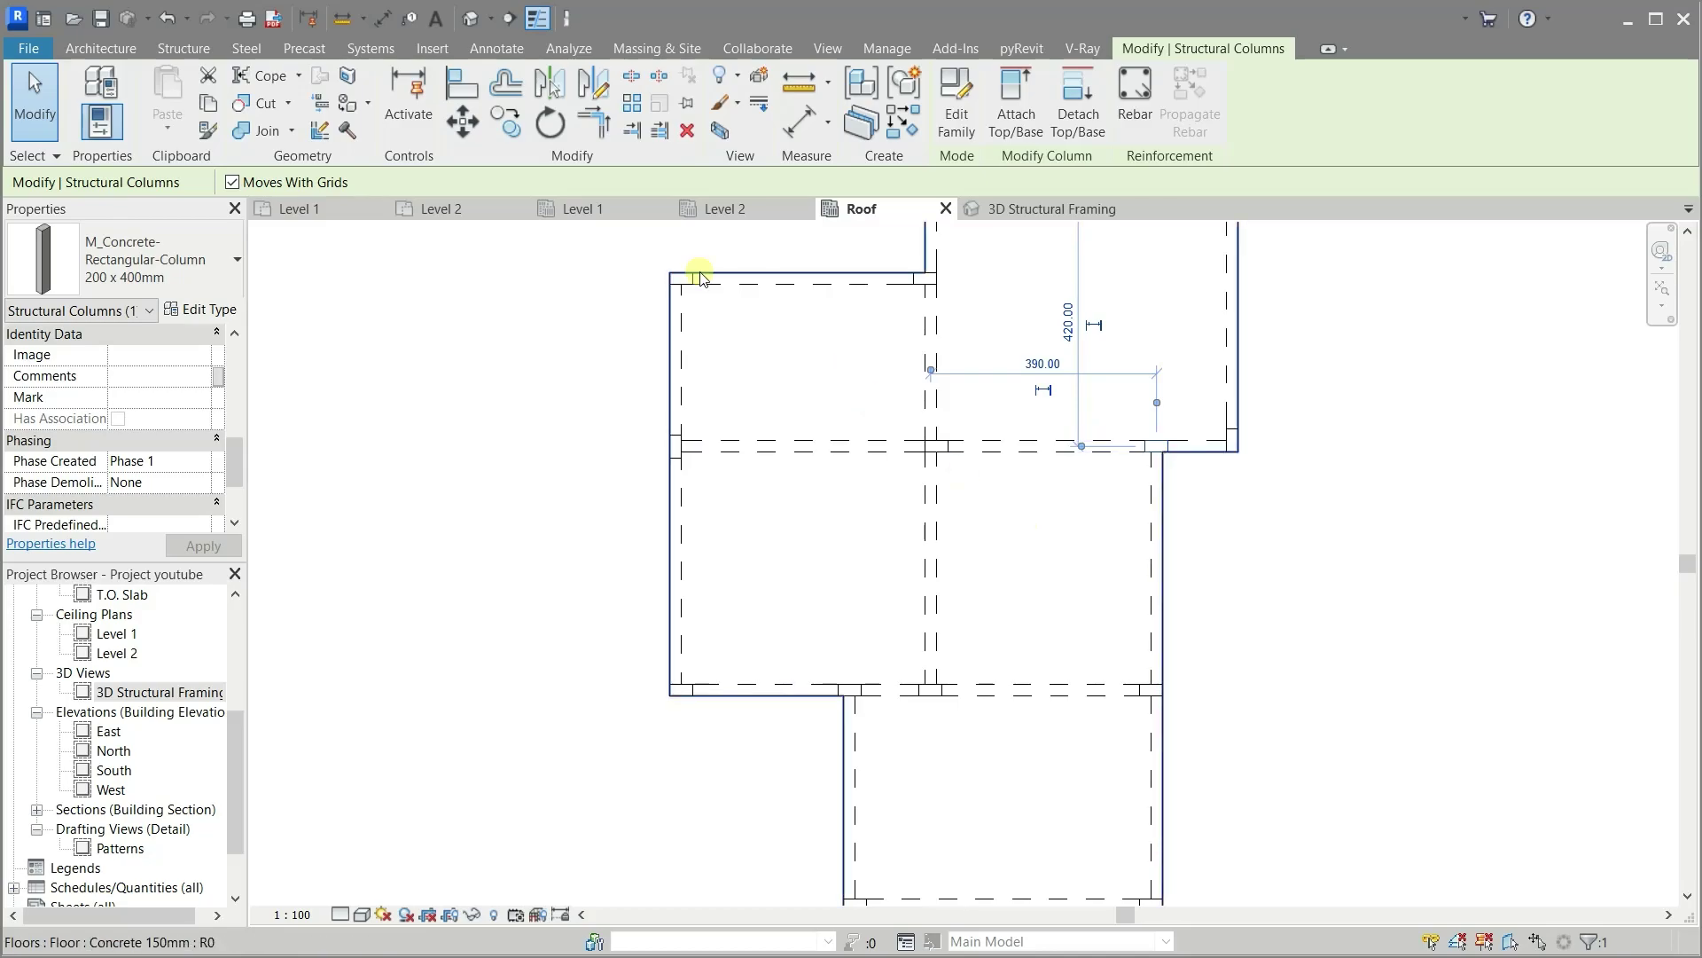
pyautogui.click(297, 209)
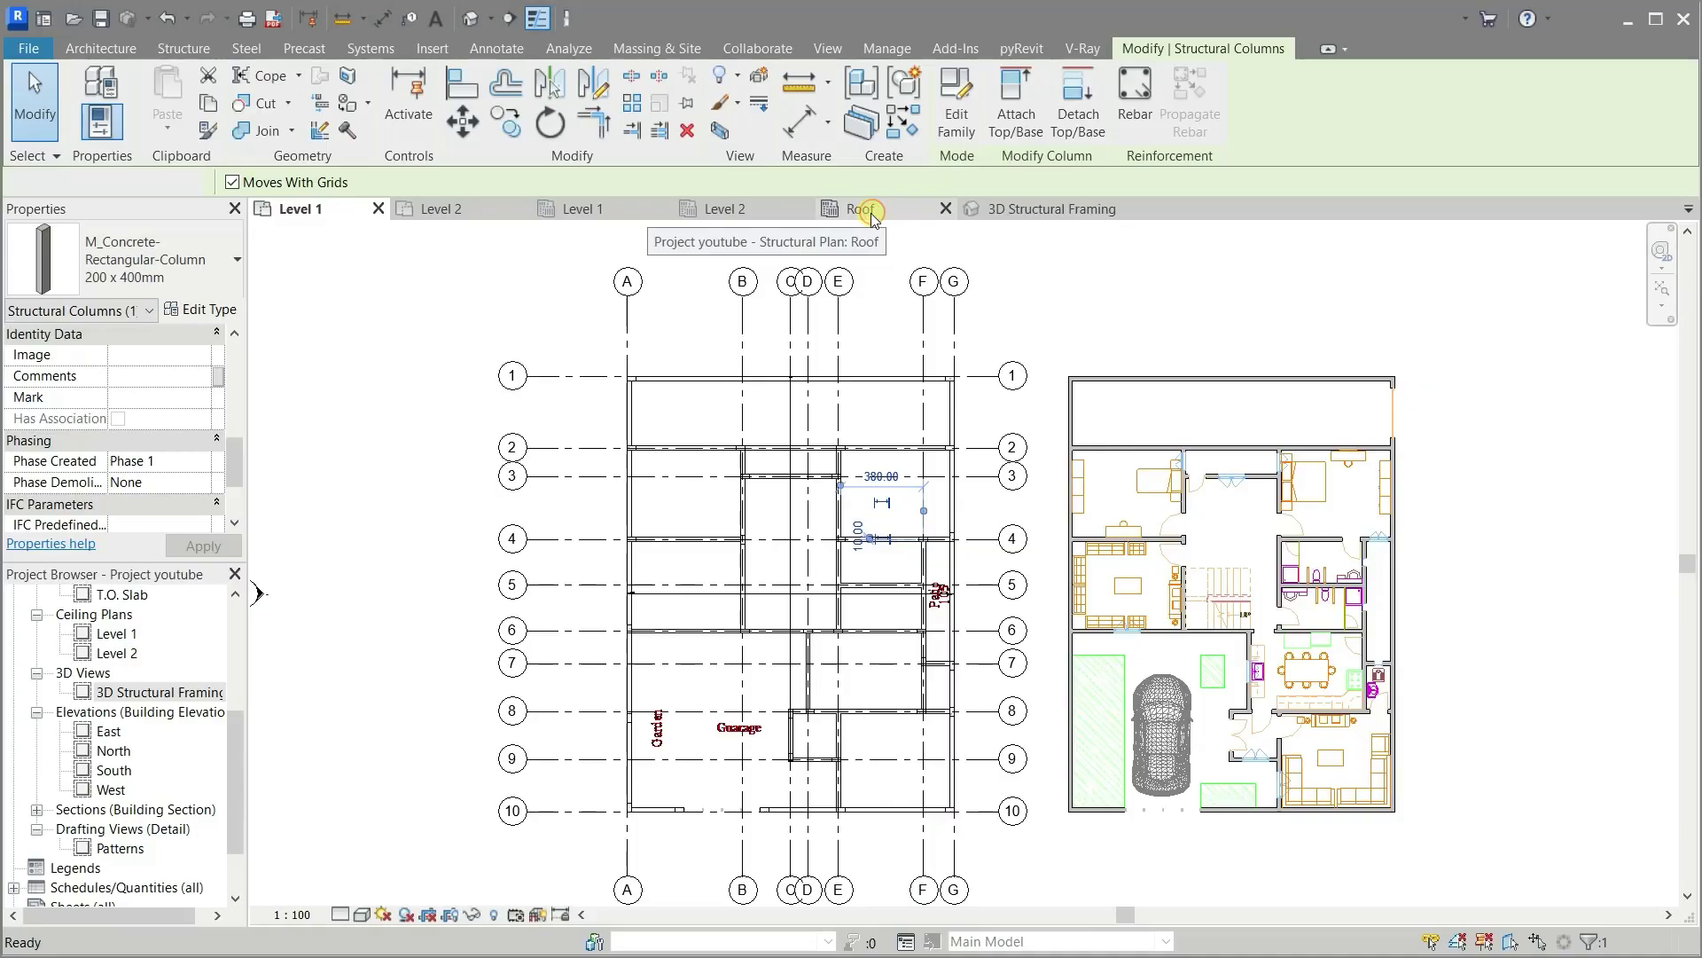
pyautogui.click(874, 210)
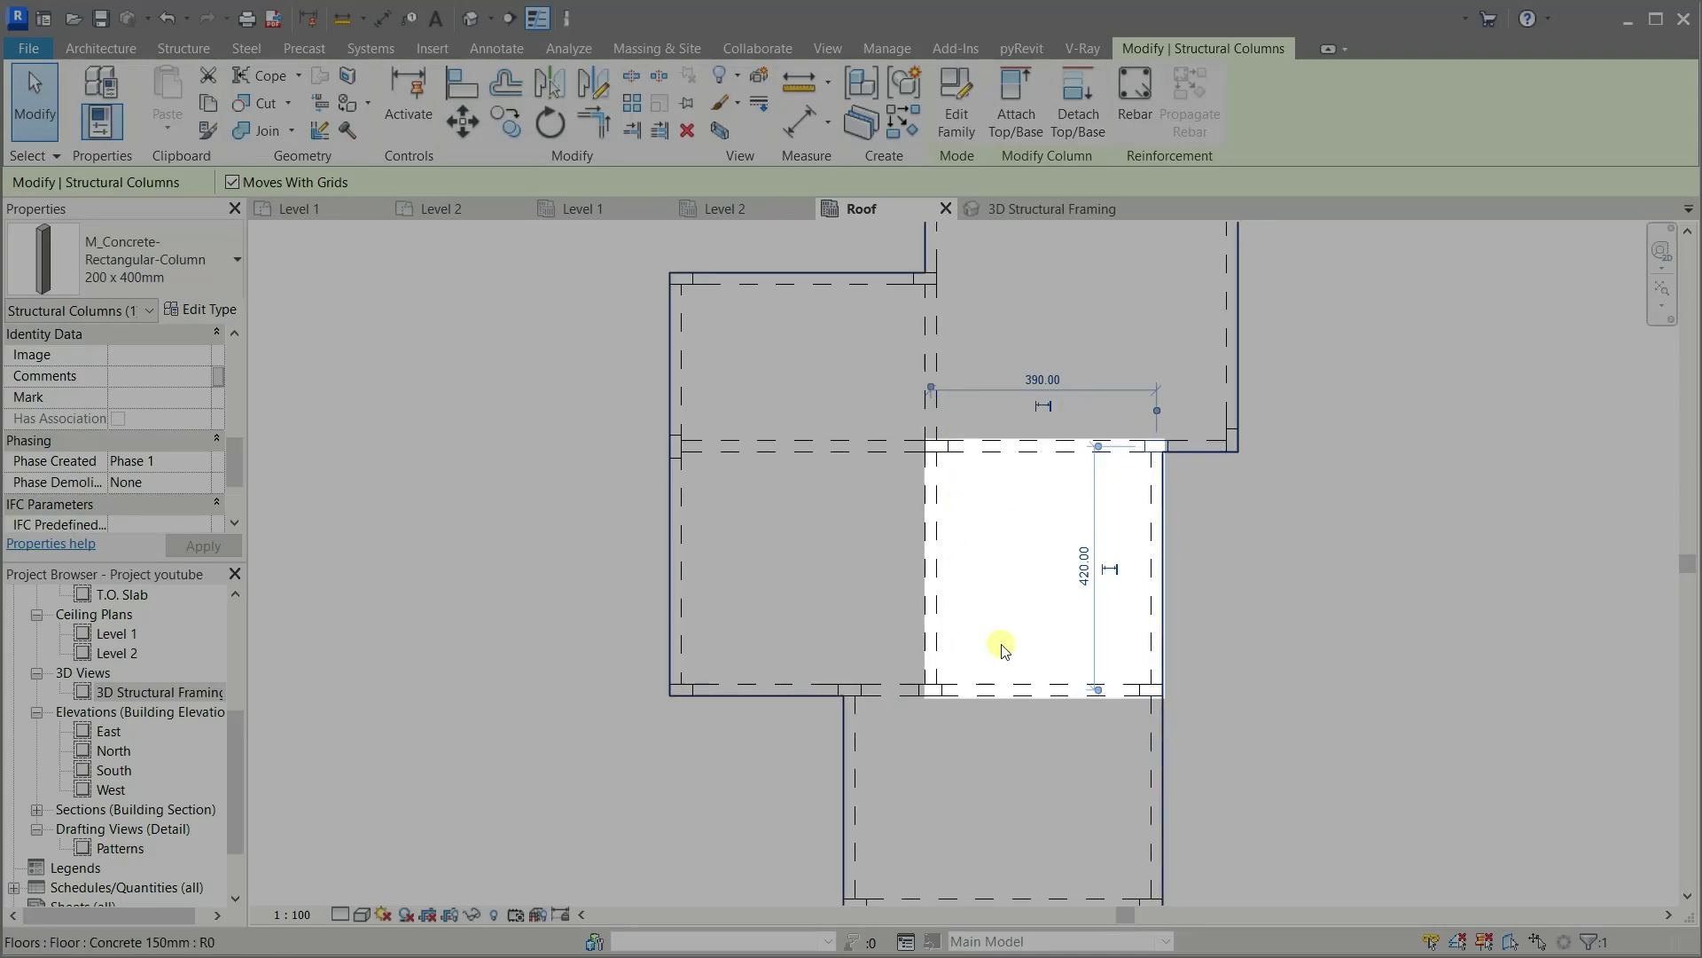
pyautogui.scroll(1, 1004, 650)
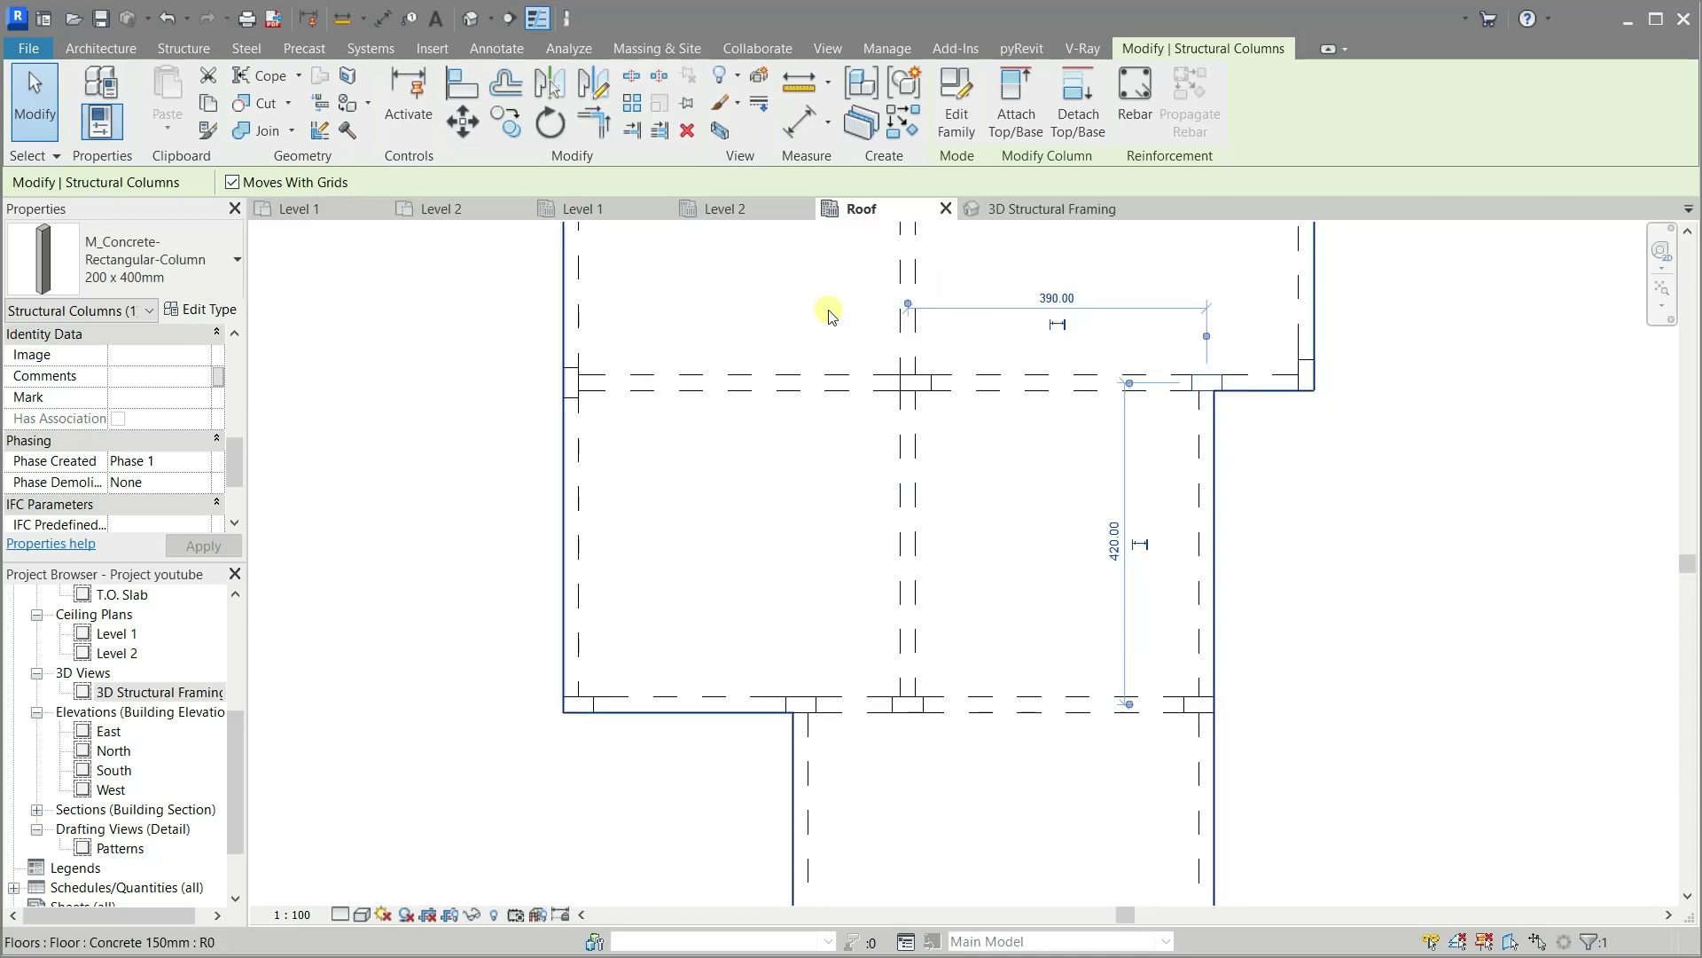
# Create two similar 200 x 300mm beams from the right column to the middle beam
pyautogui.click(918, 512)
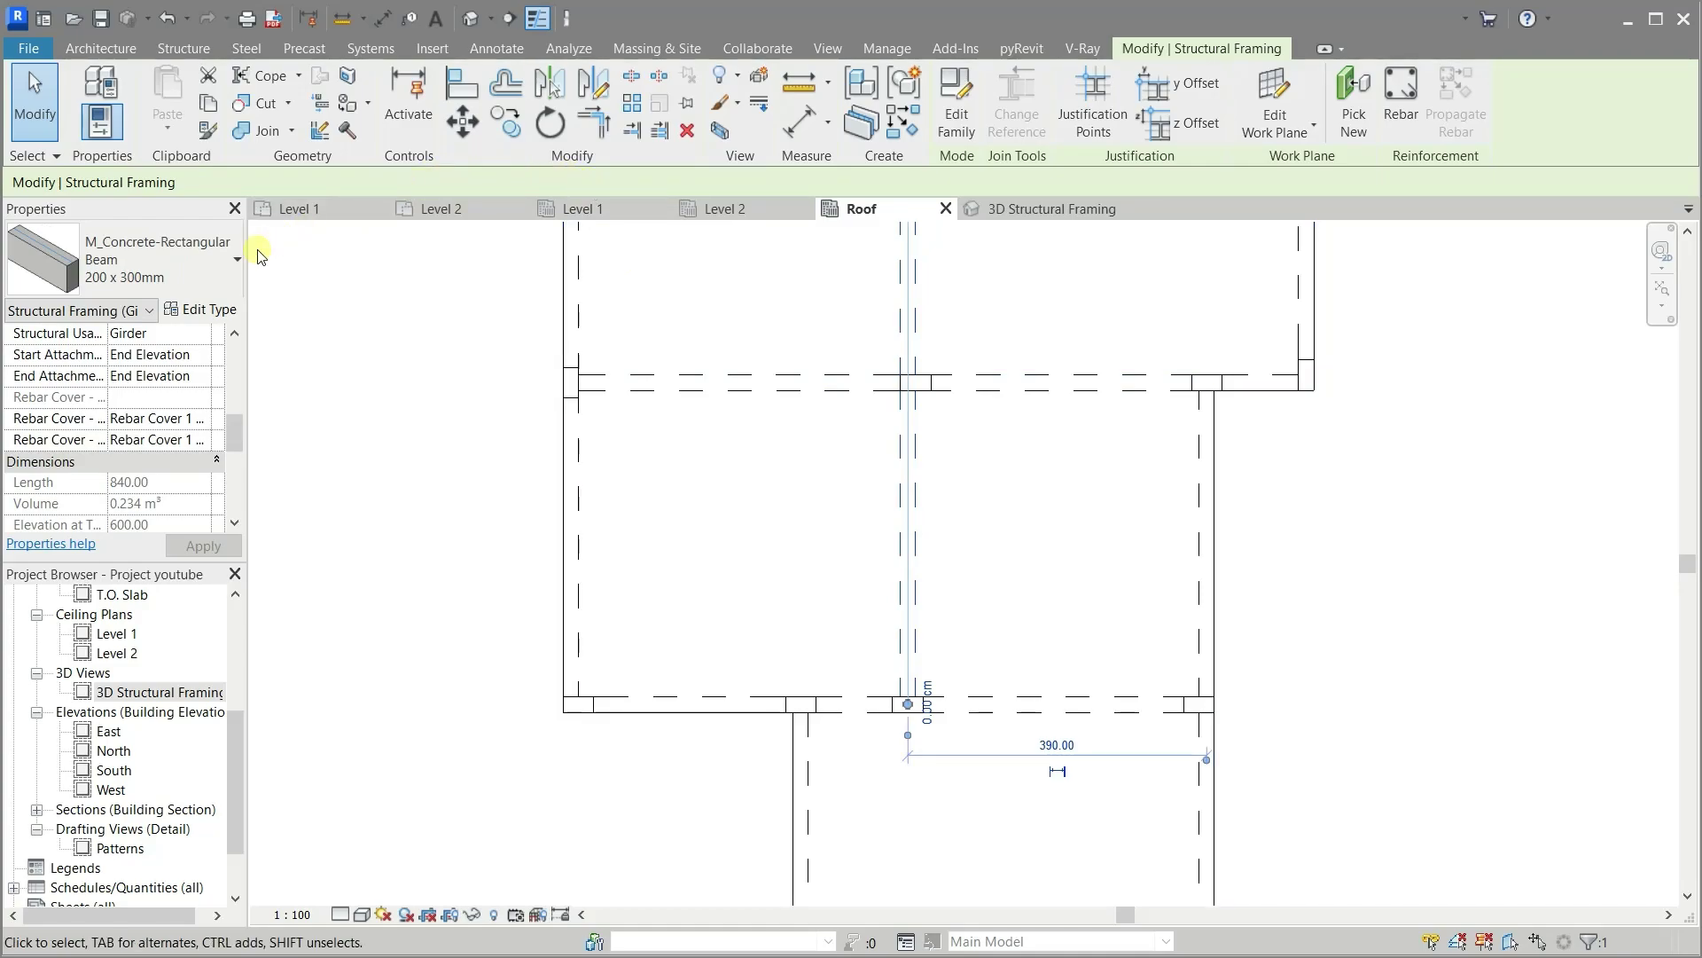
pyautogui.click(893, 139)
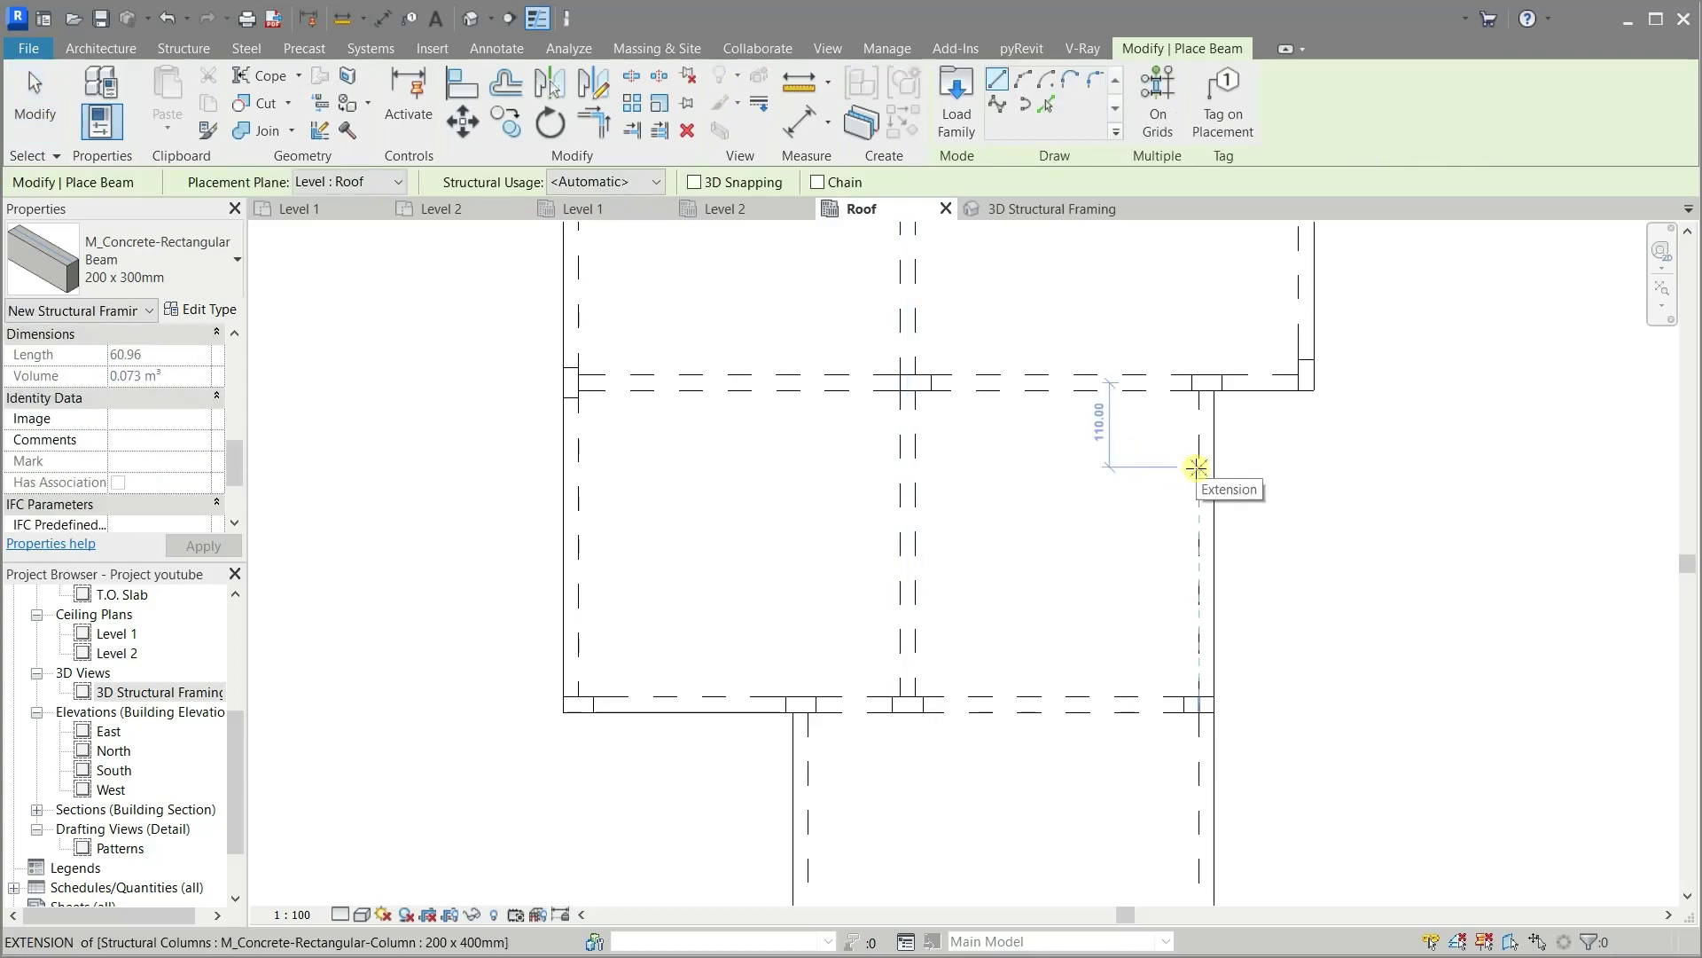
pyautogui.click(1197, 466)
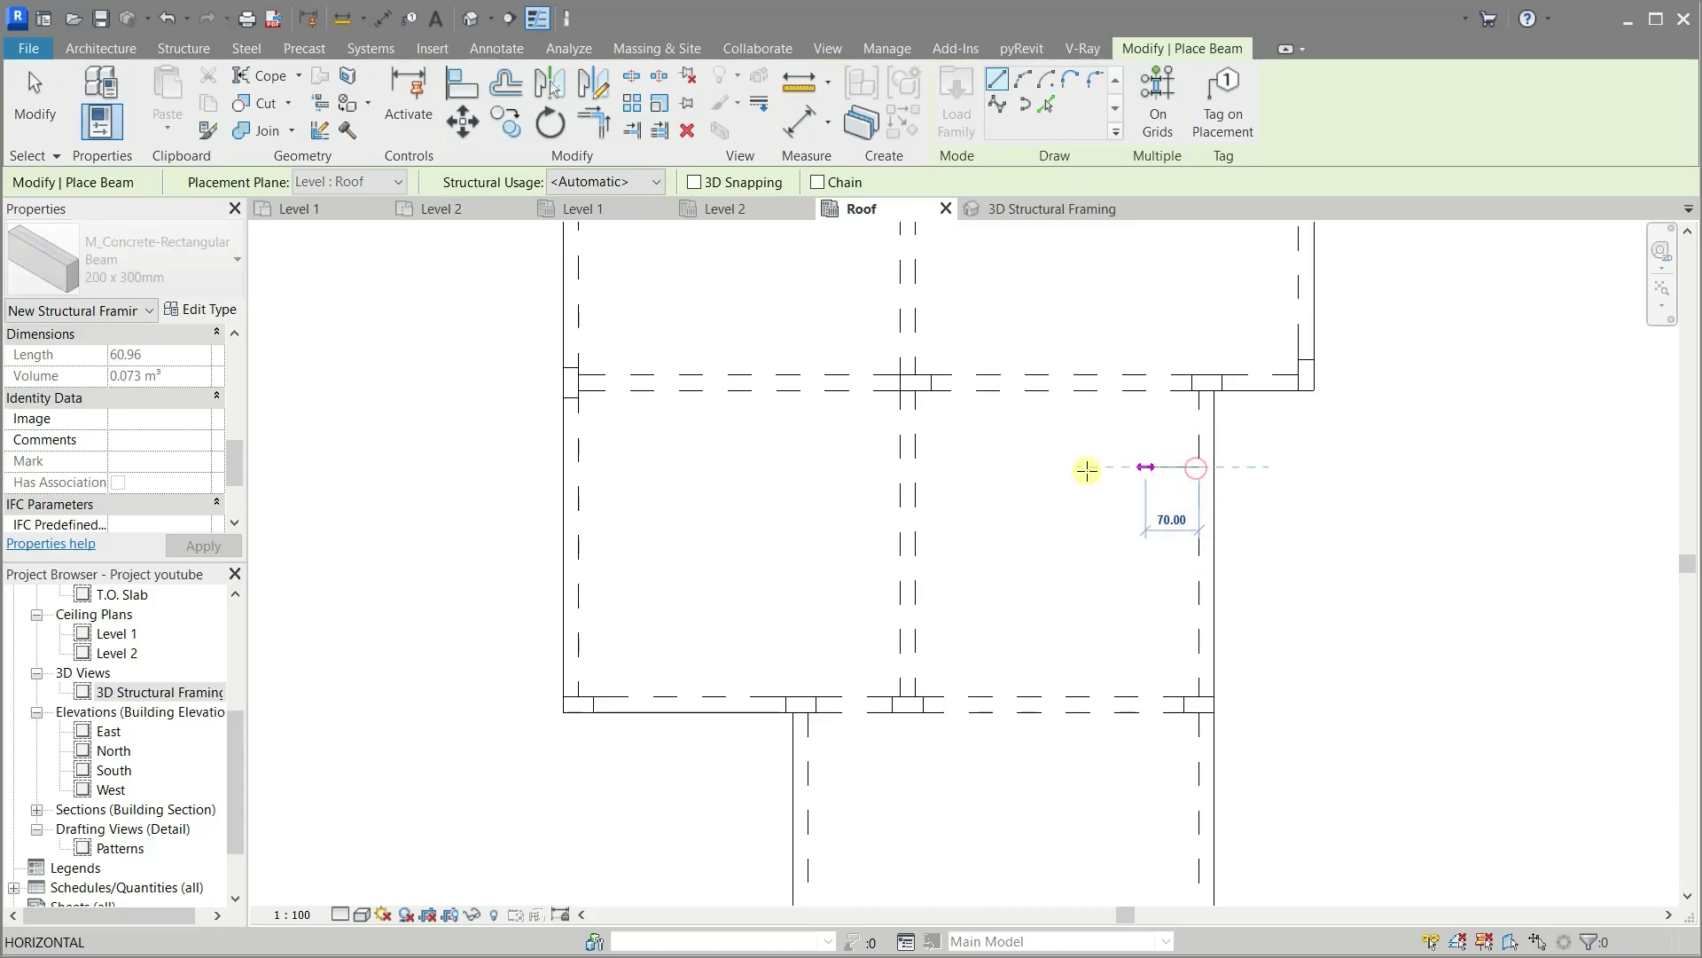
pyautogui.click(913, 467)
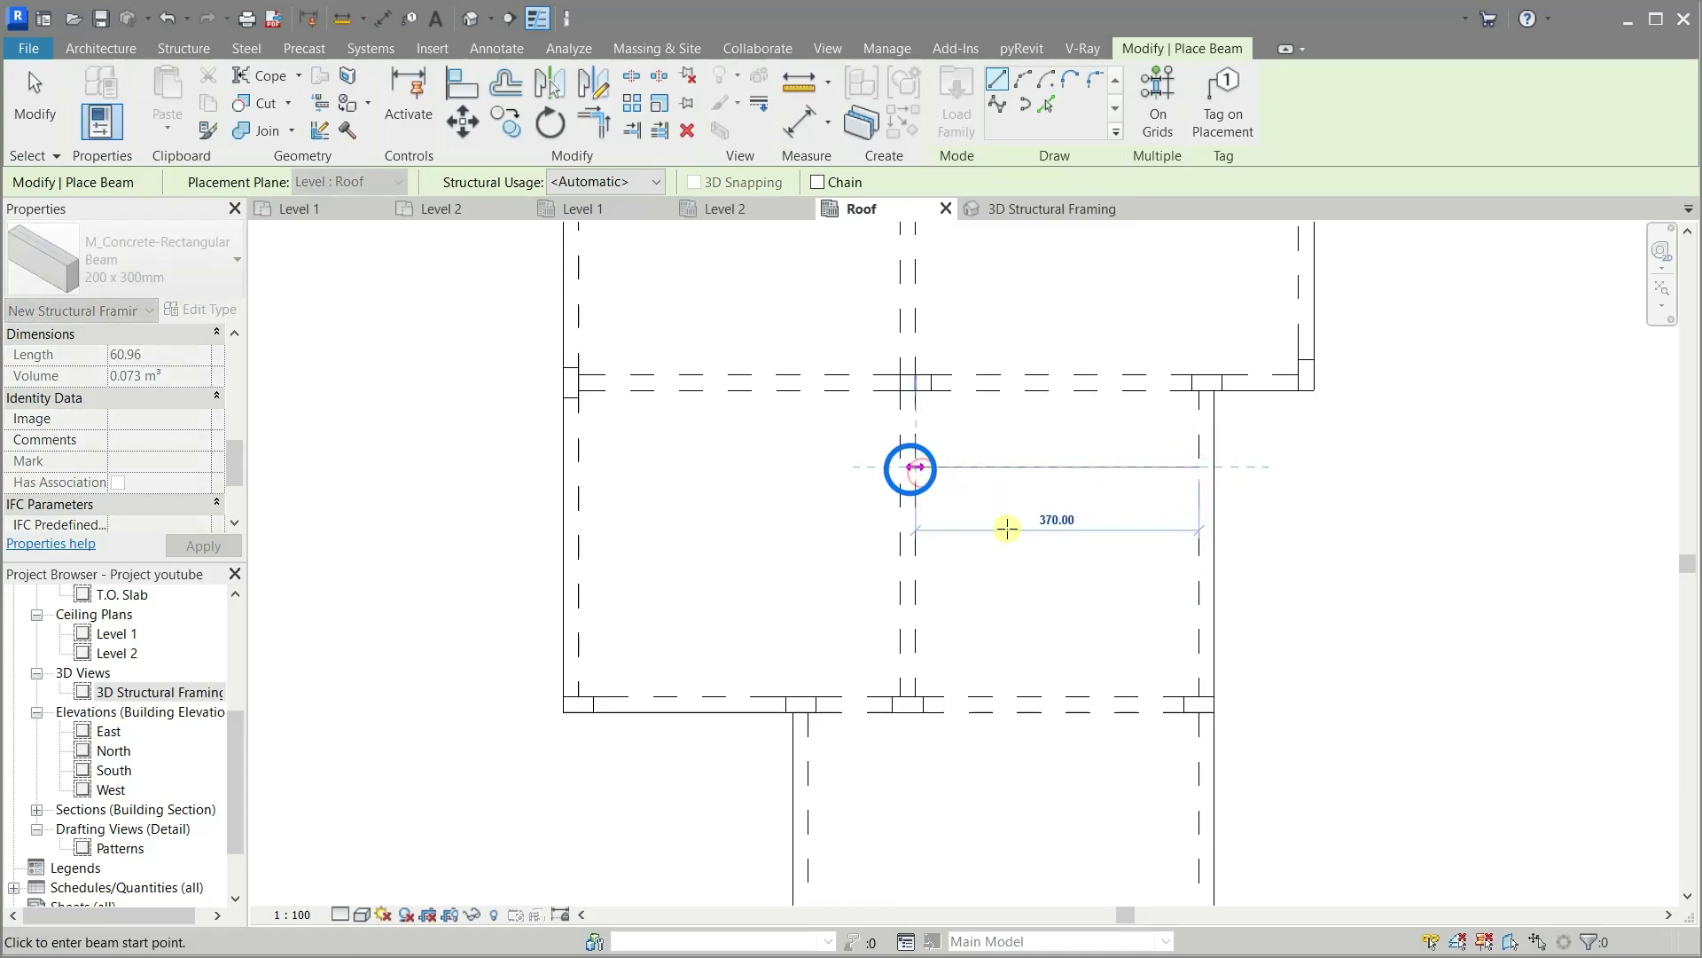
pyautogui.click(1197, 574)
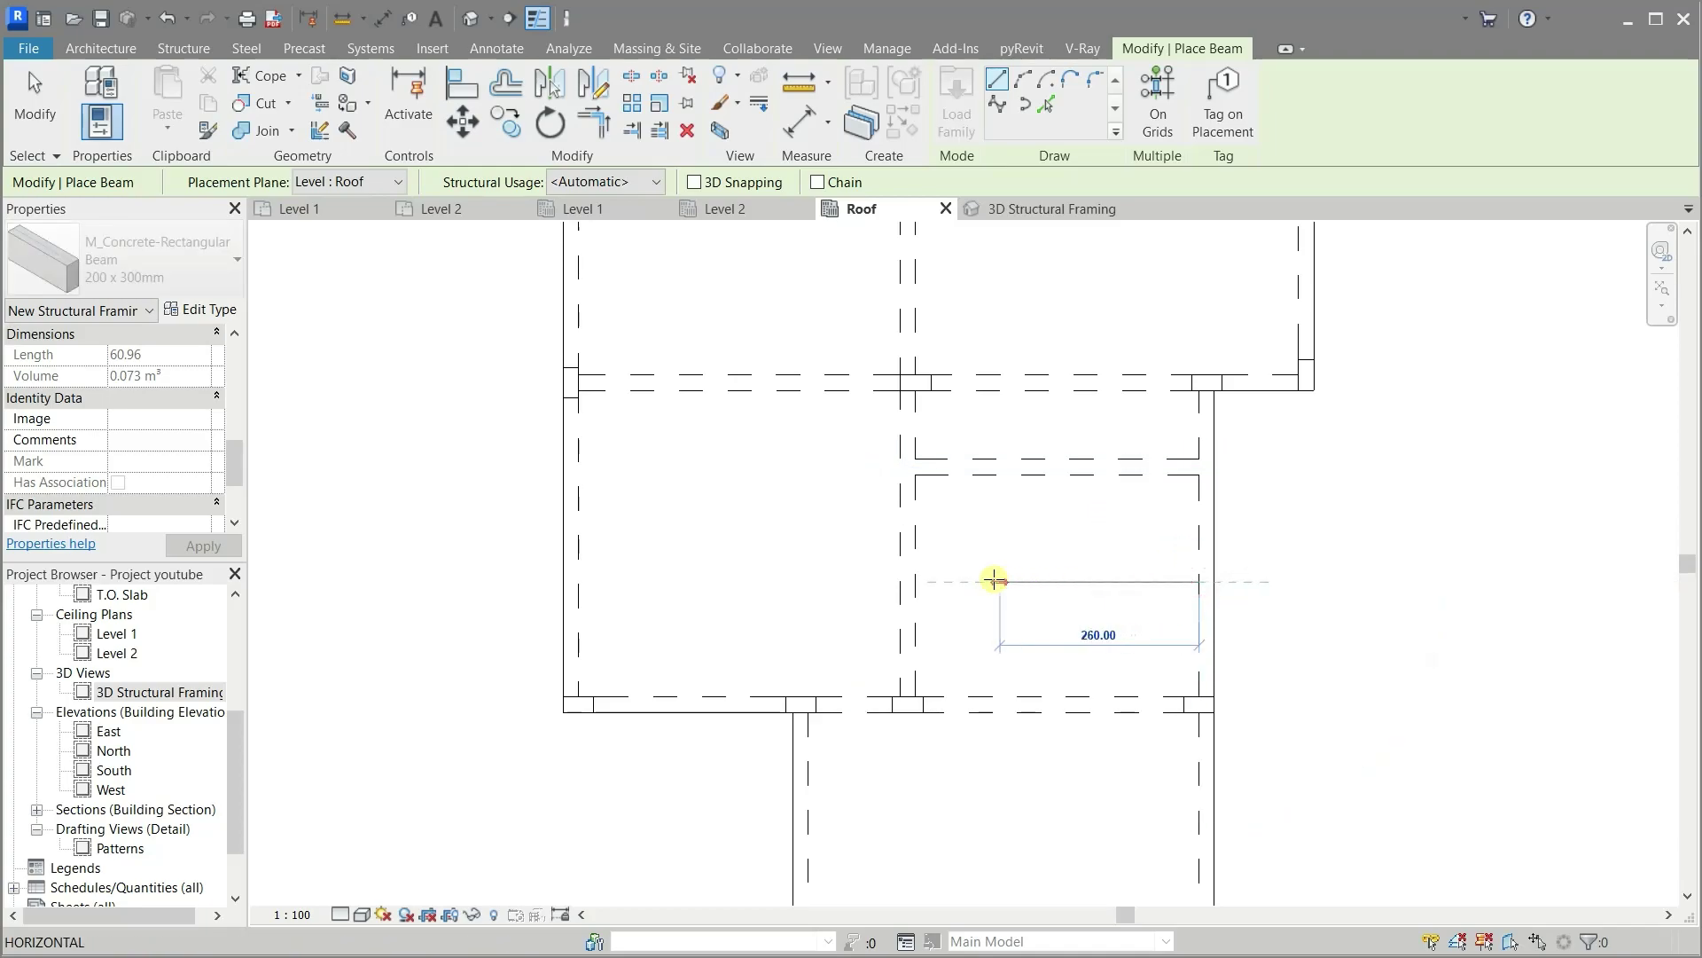
pyautogui.click(918, 581)
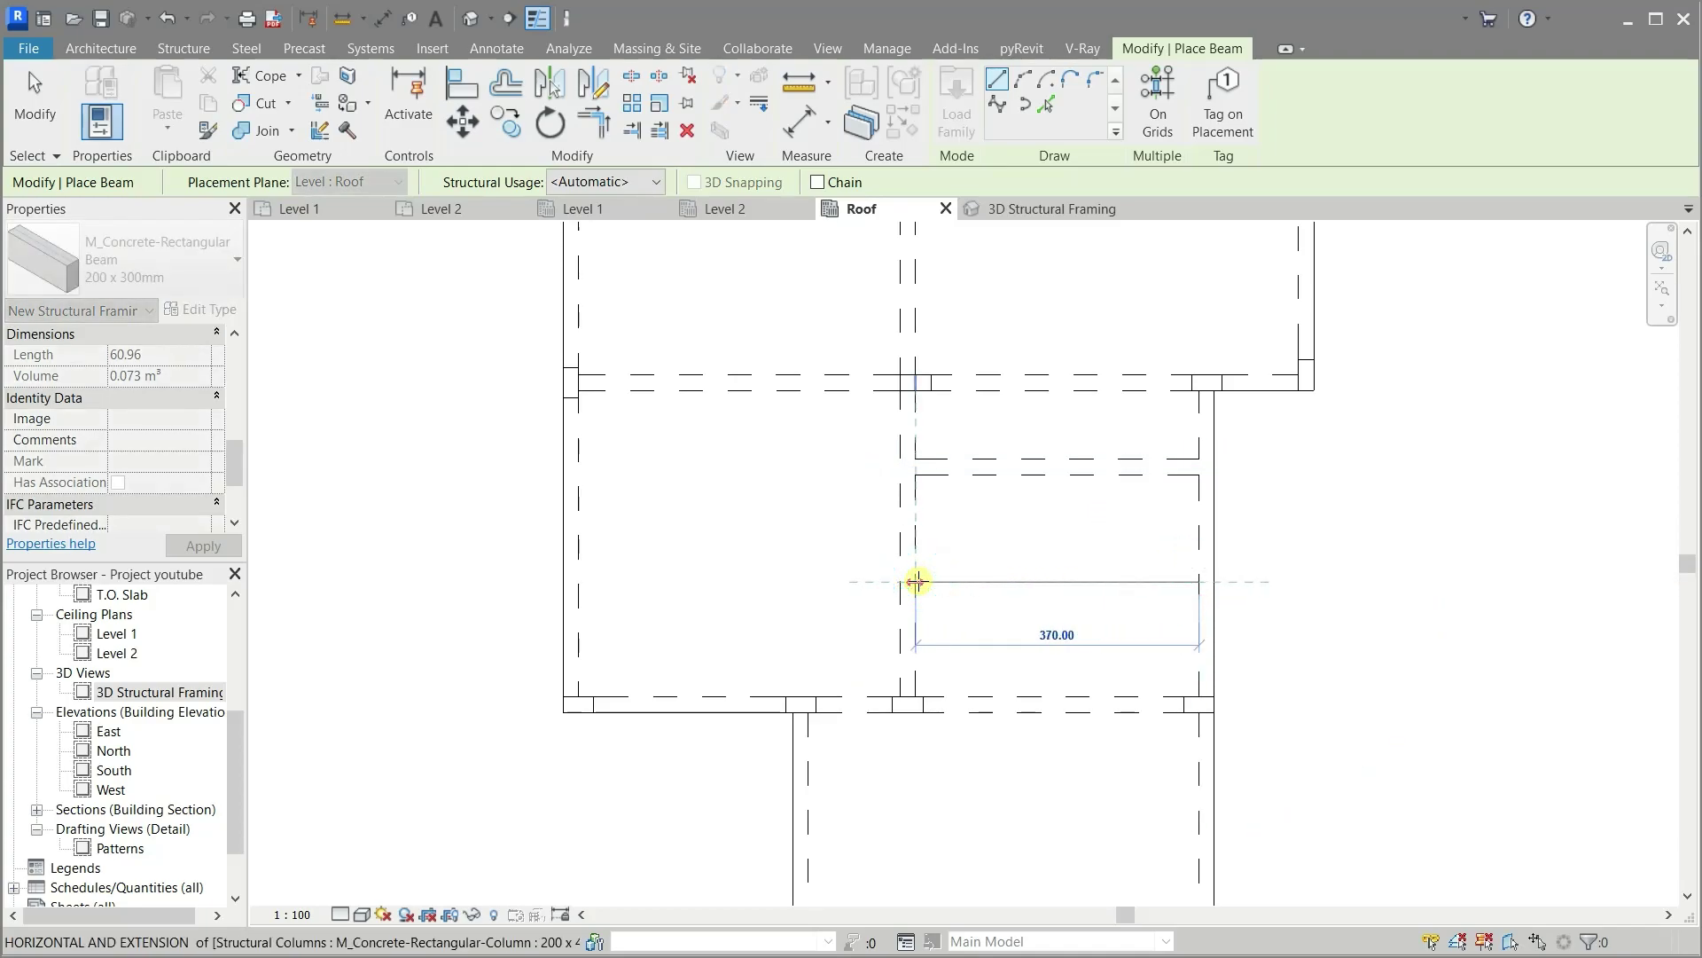
pyautogui.press('Escape')
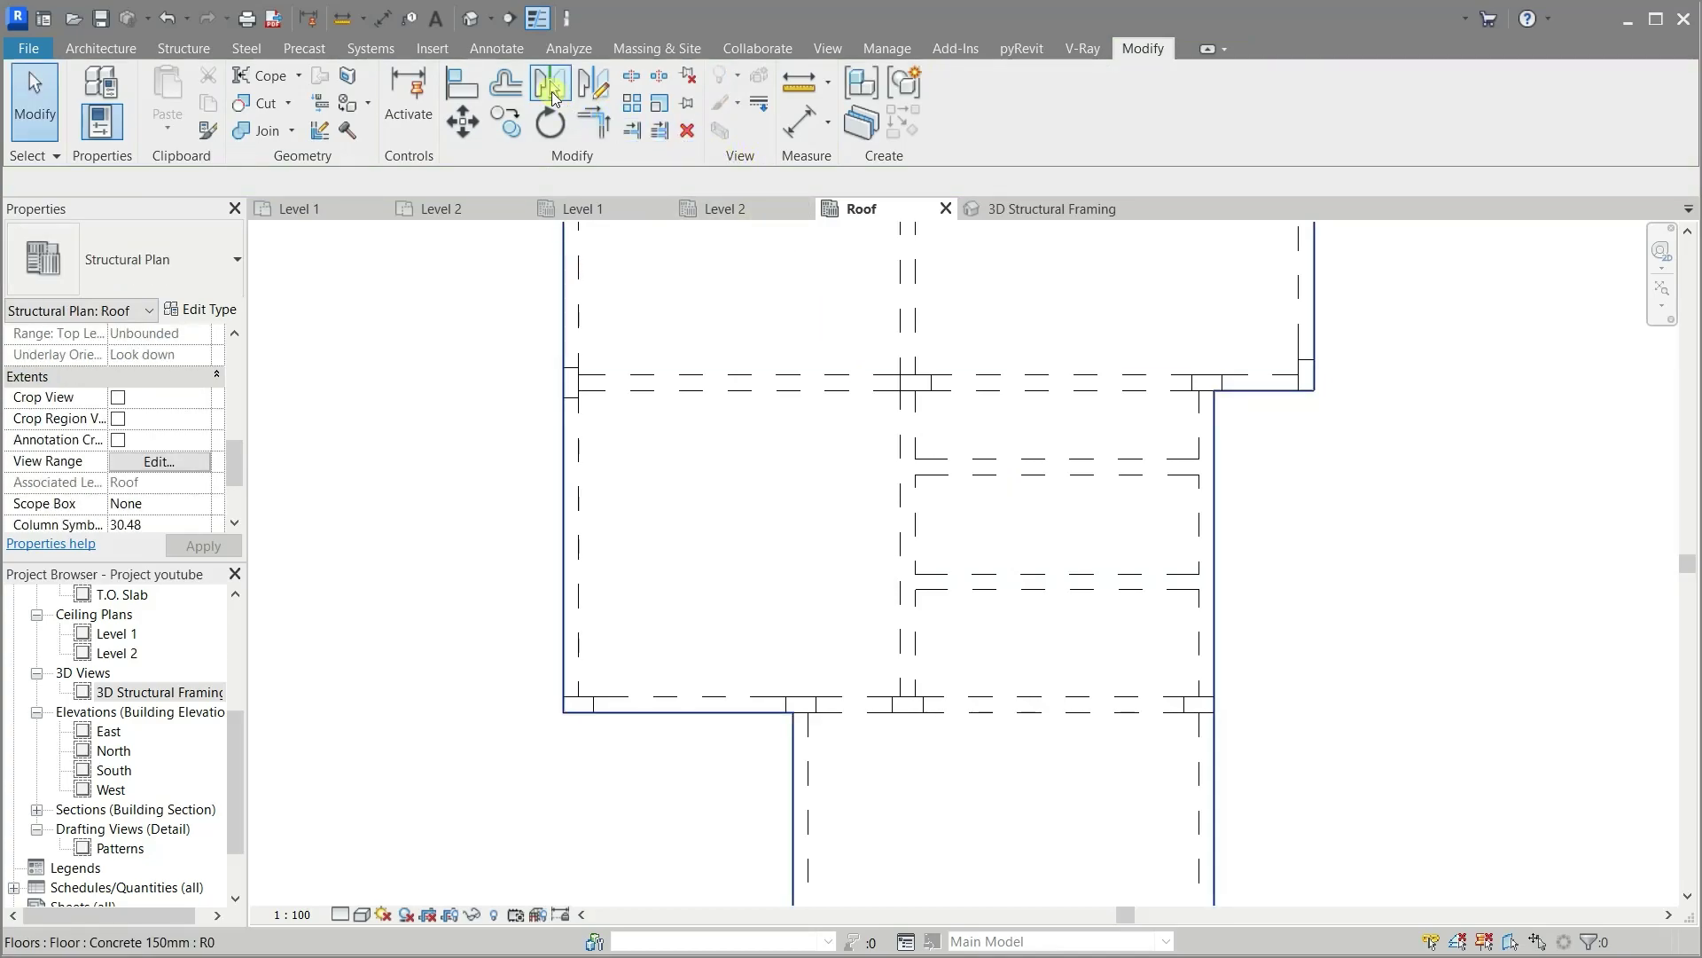
# Start an aligned dimension picking the top beam and both infill beams
pyautogui.click(466, 42)
pyautogui.click(383, 18)
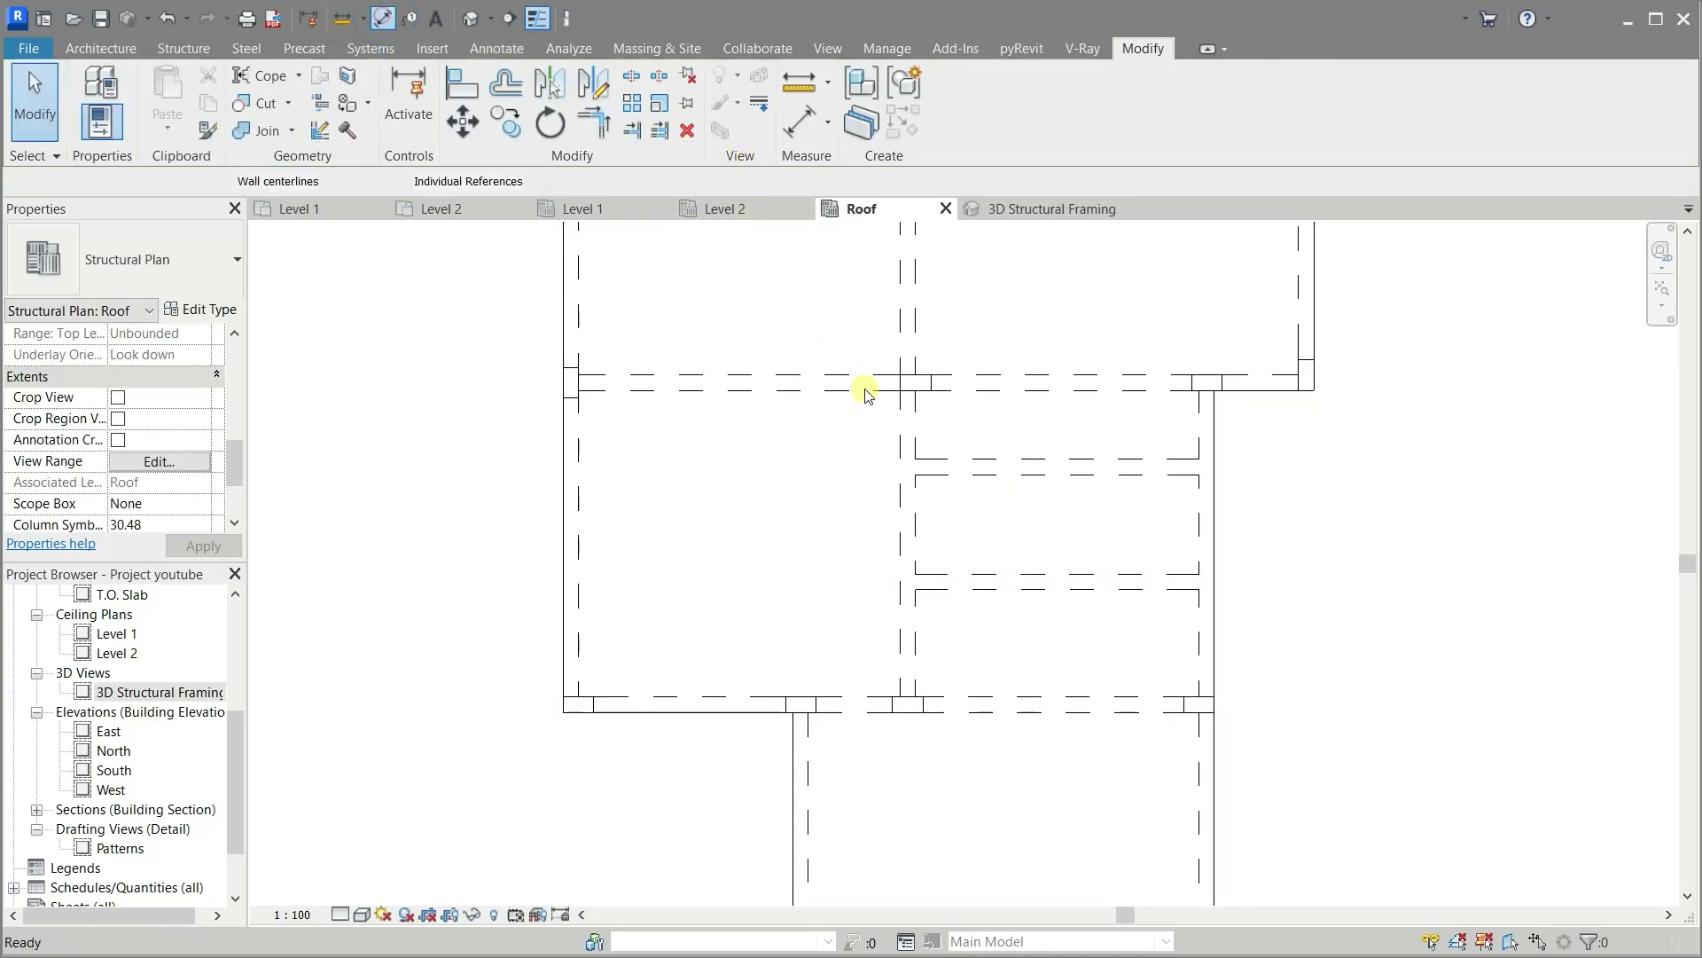
pyautogui.click(1083, 391)
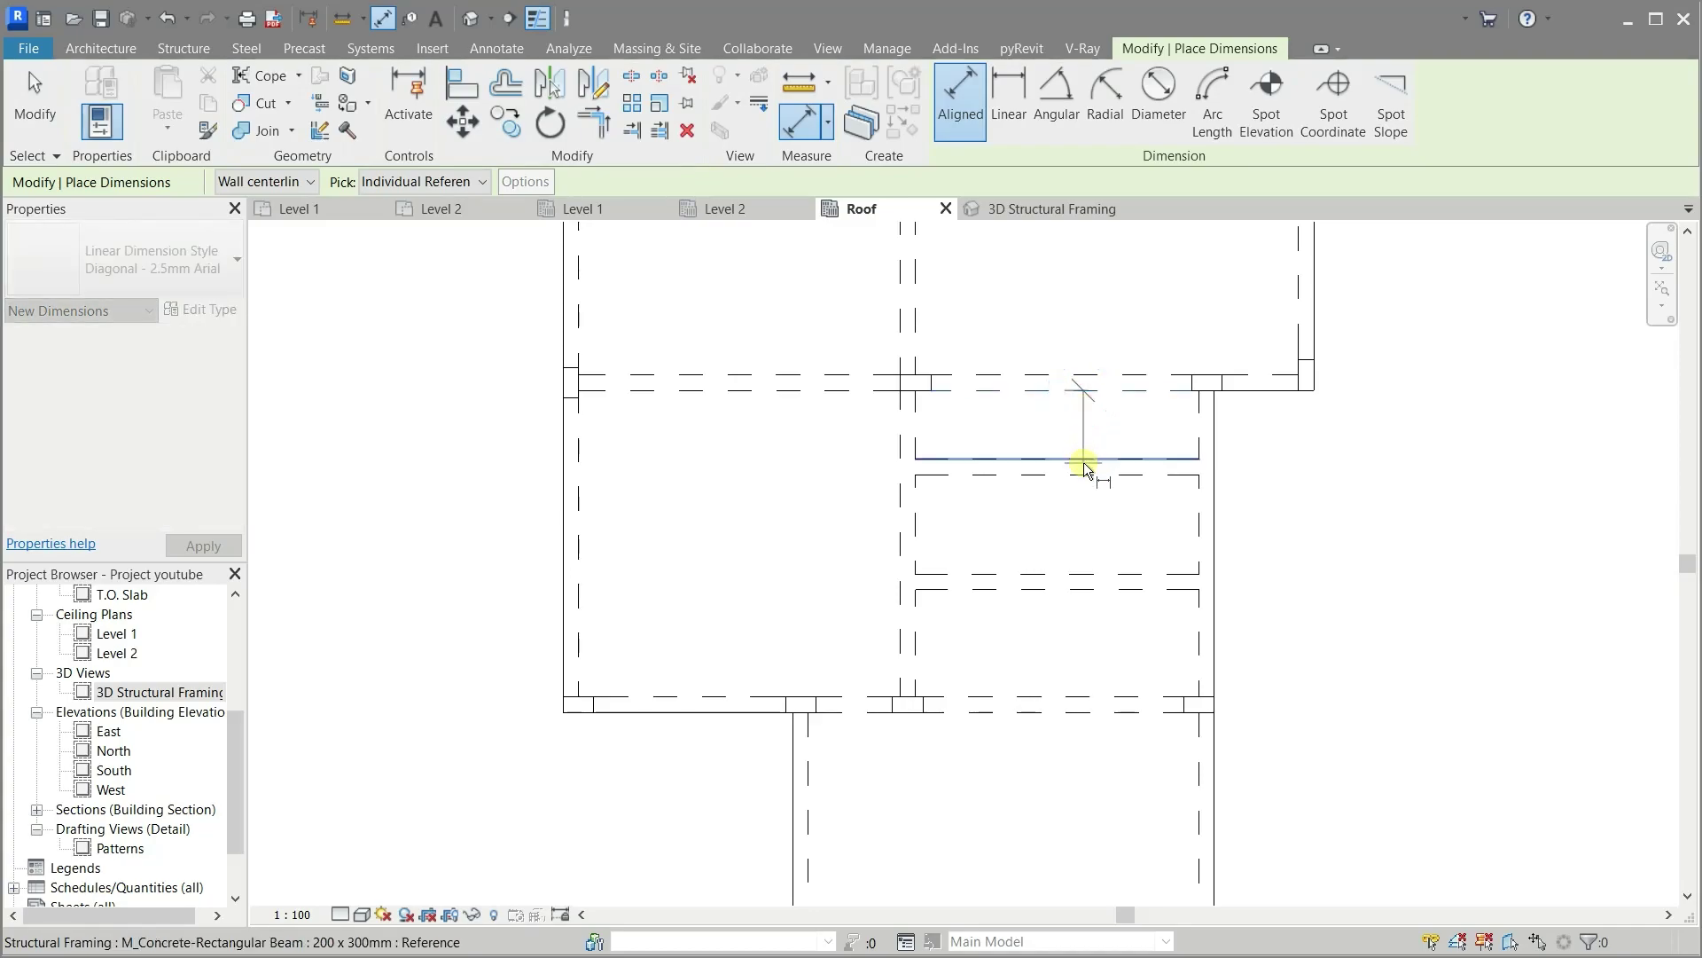
pyautogui.scroll(2, 1083, 470)
pyautogui.scroll(2, 1084, 470)
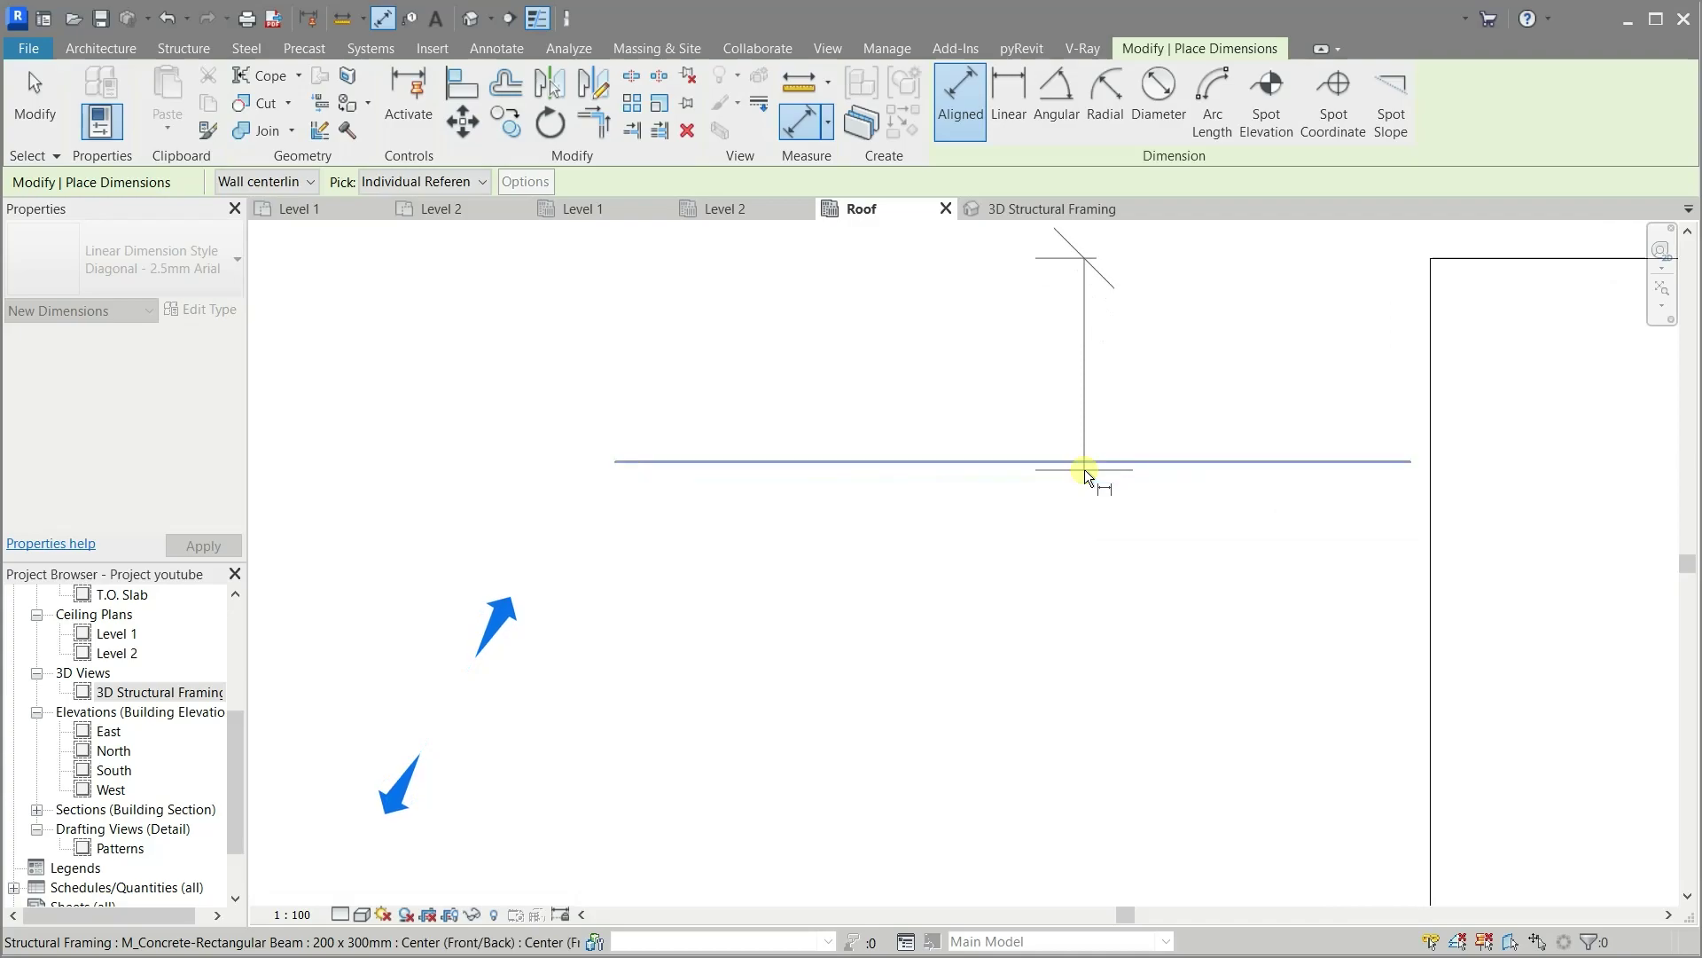
pyautogui.click(1087, 465)
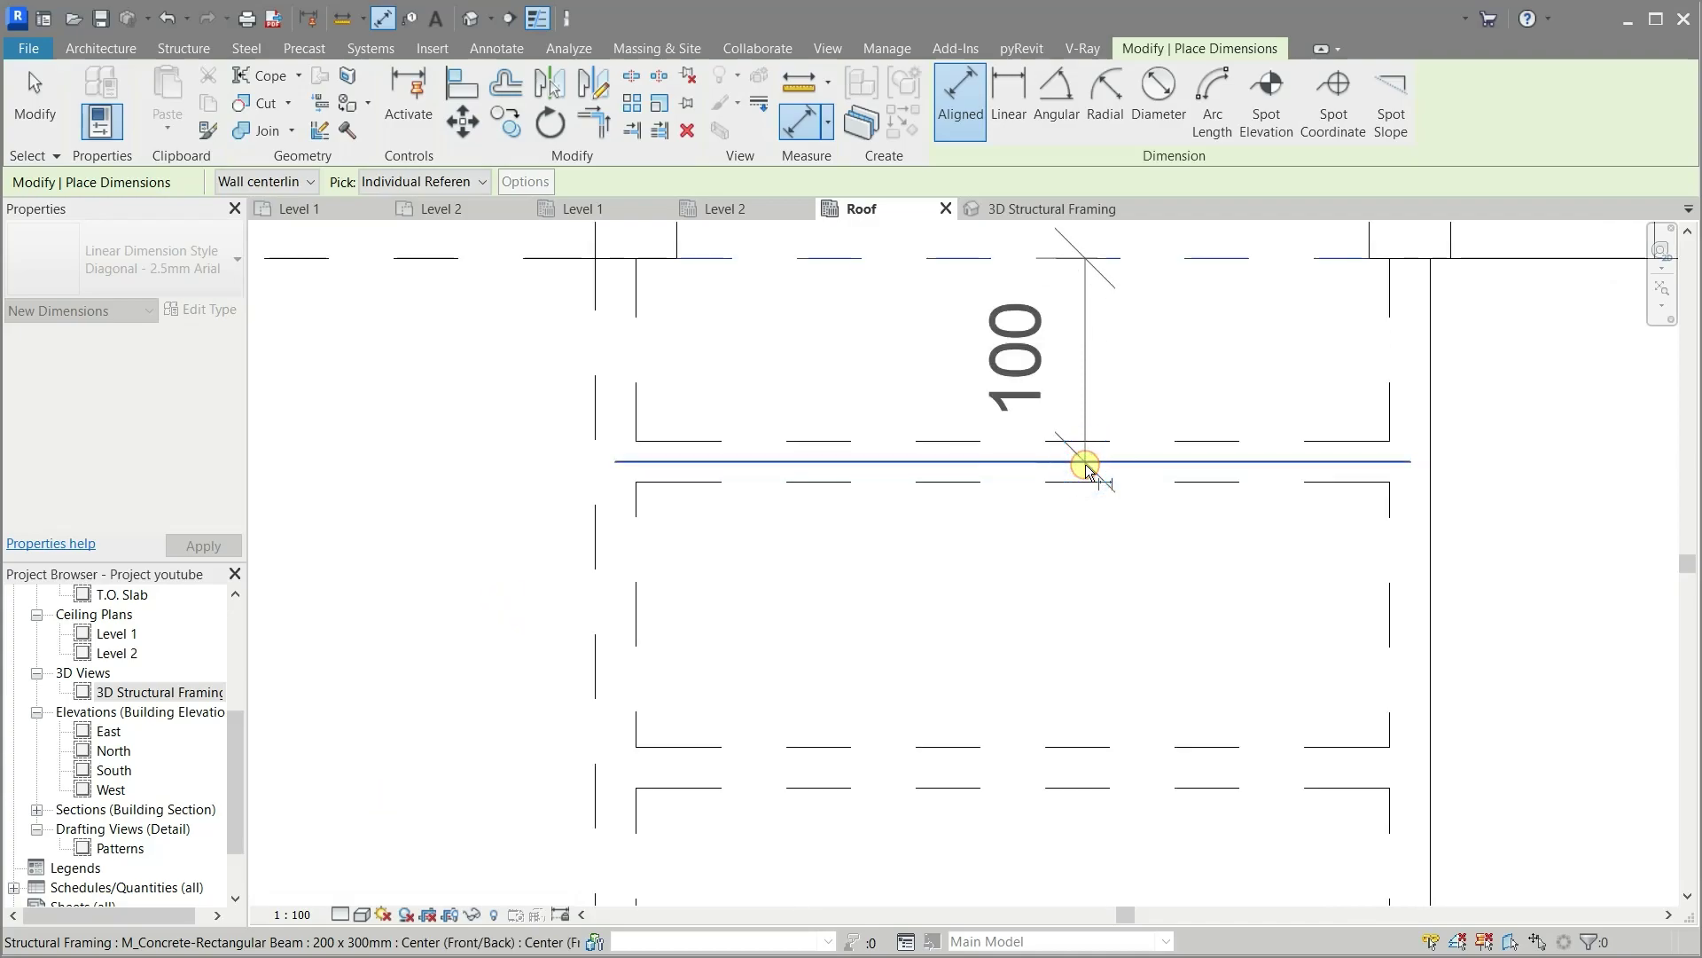
pyautogui.scroll(1, 1086, 465)
pyautogui.scroll(1, 1086, 465)
pyautogui.scroll(1, 1085, 467)
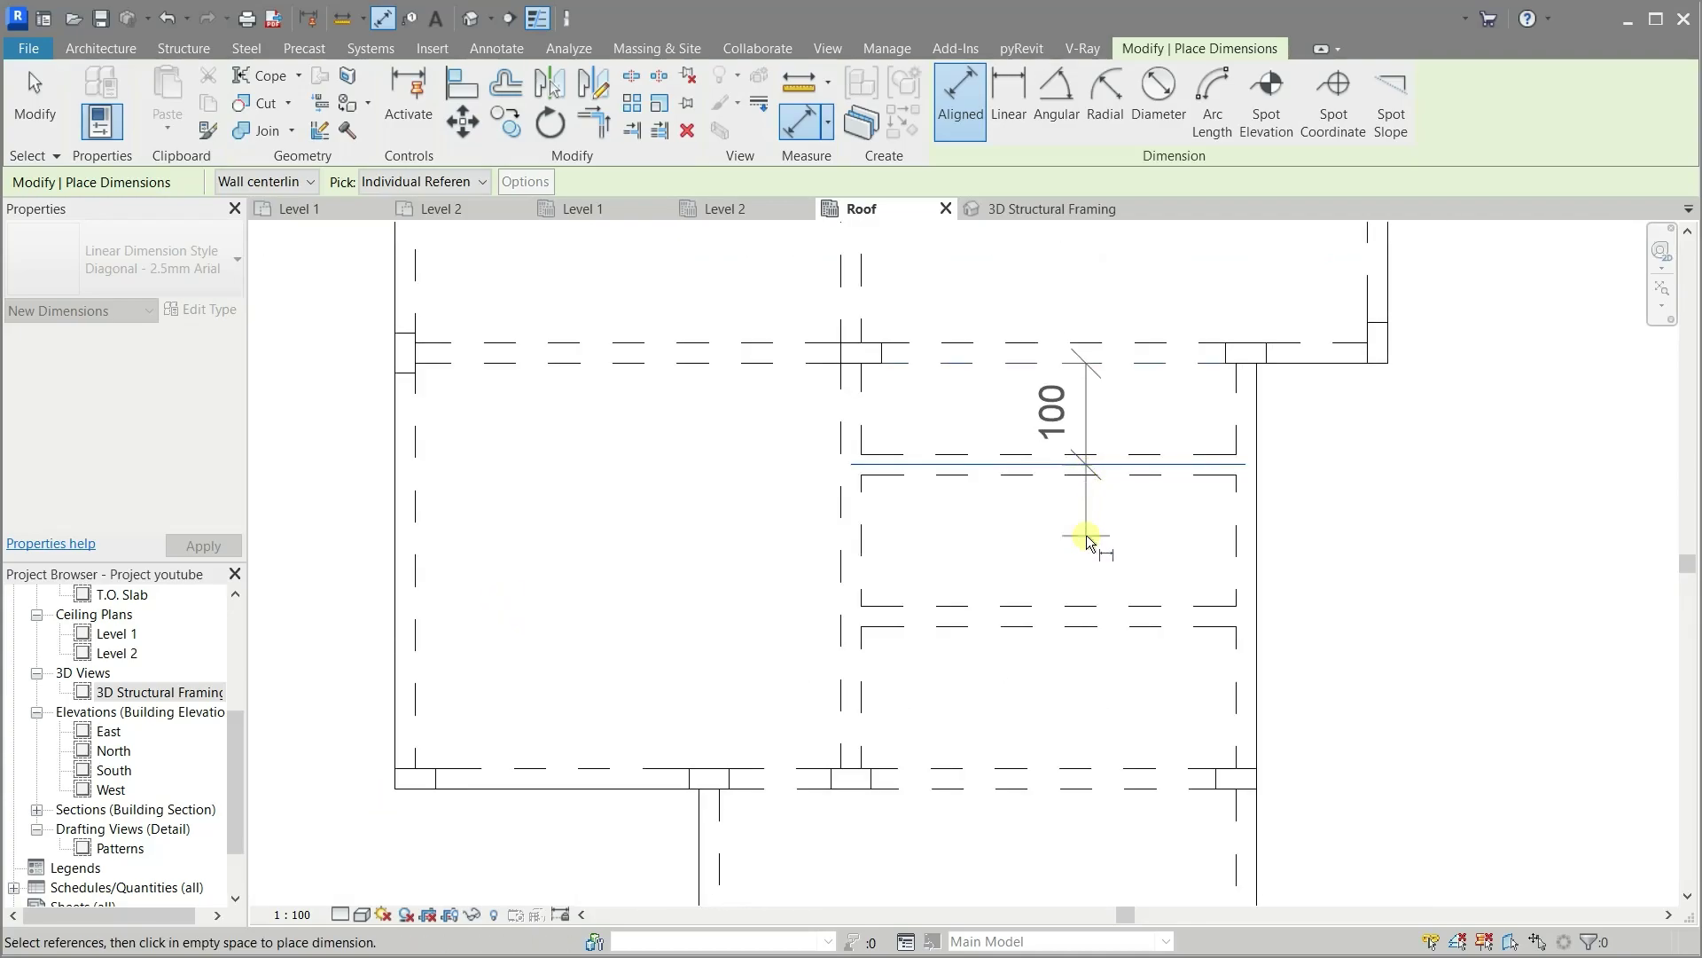
pyautogui.scroll(2, 1073, 617)
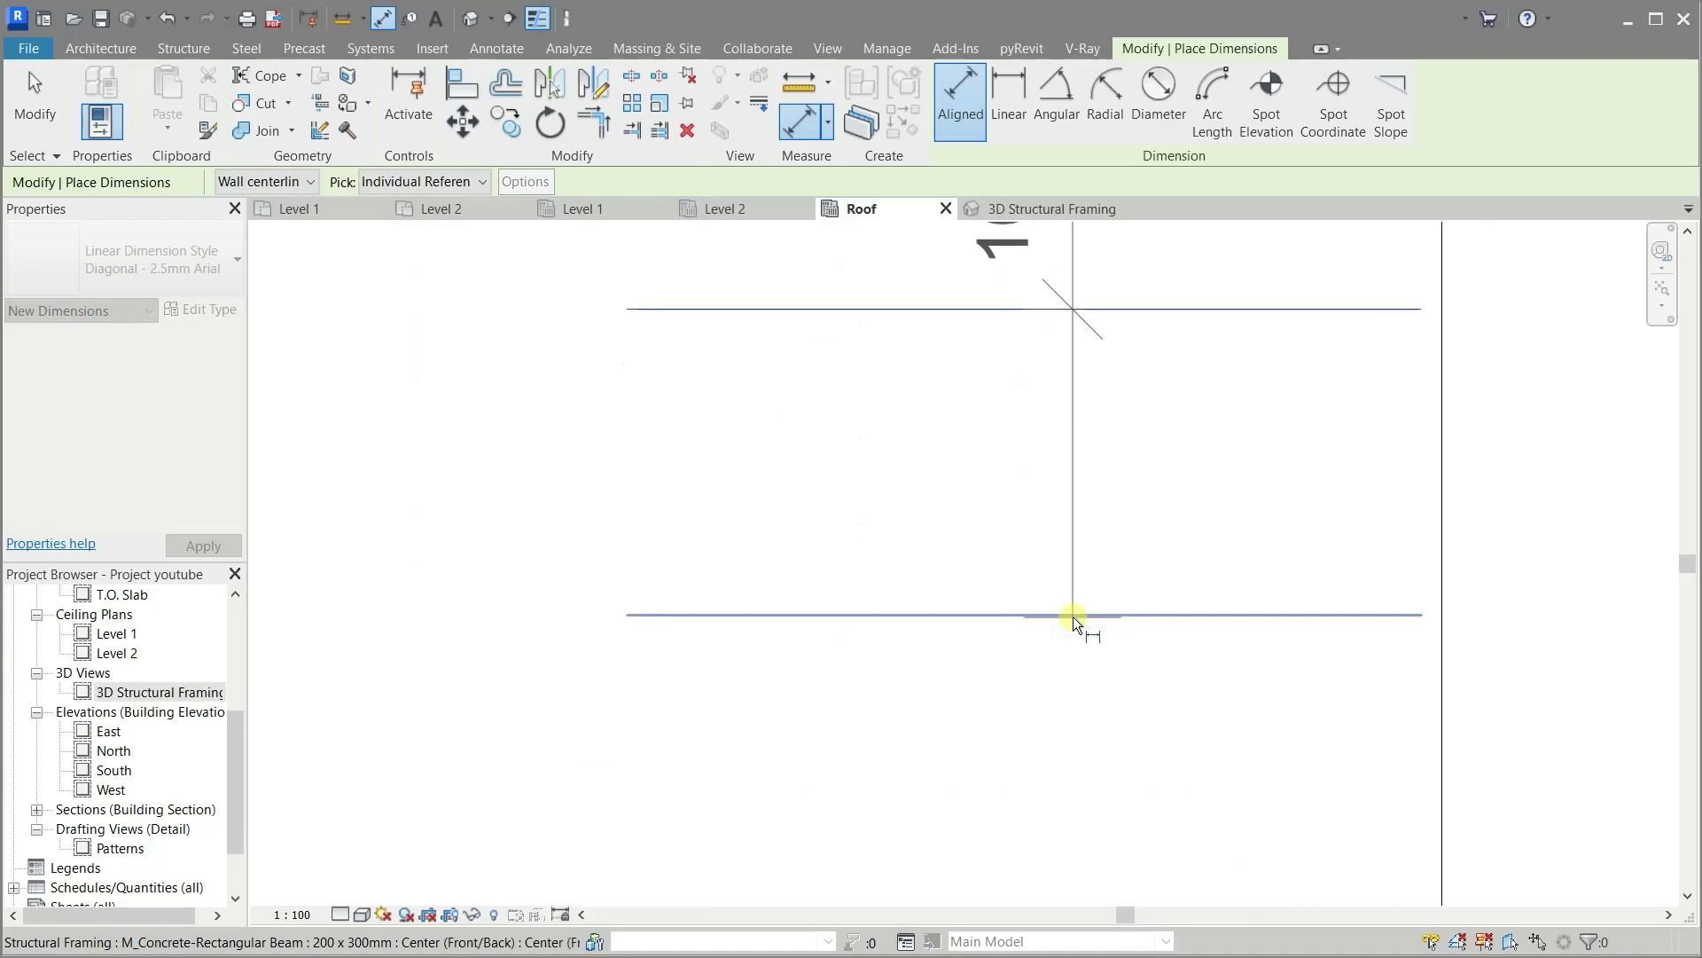
pyautogui.click(1071, 618)
# Finish the dimension at the bottom beam, place it beside the bay, and set it to EQ
pyautogui.scroll(-2, 996, 556)
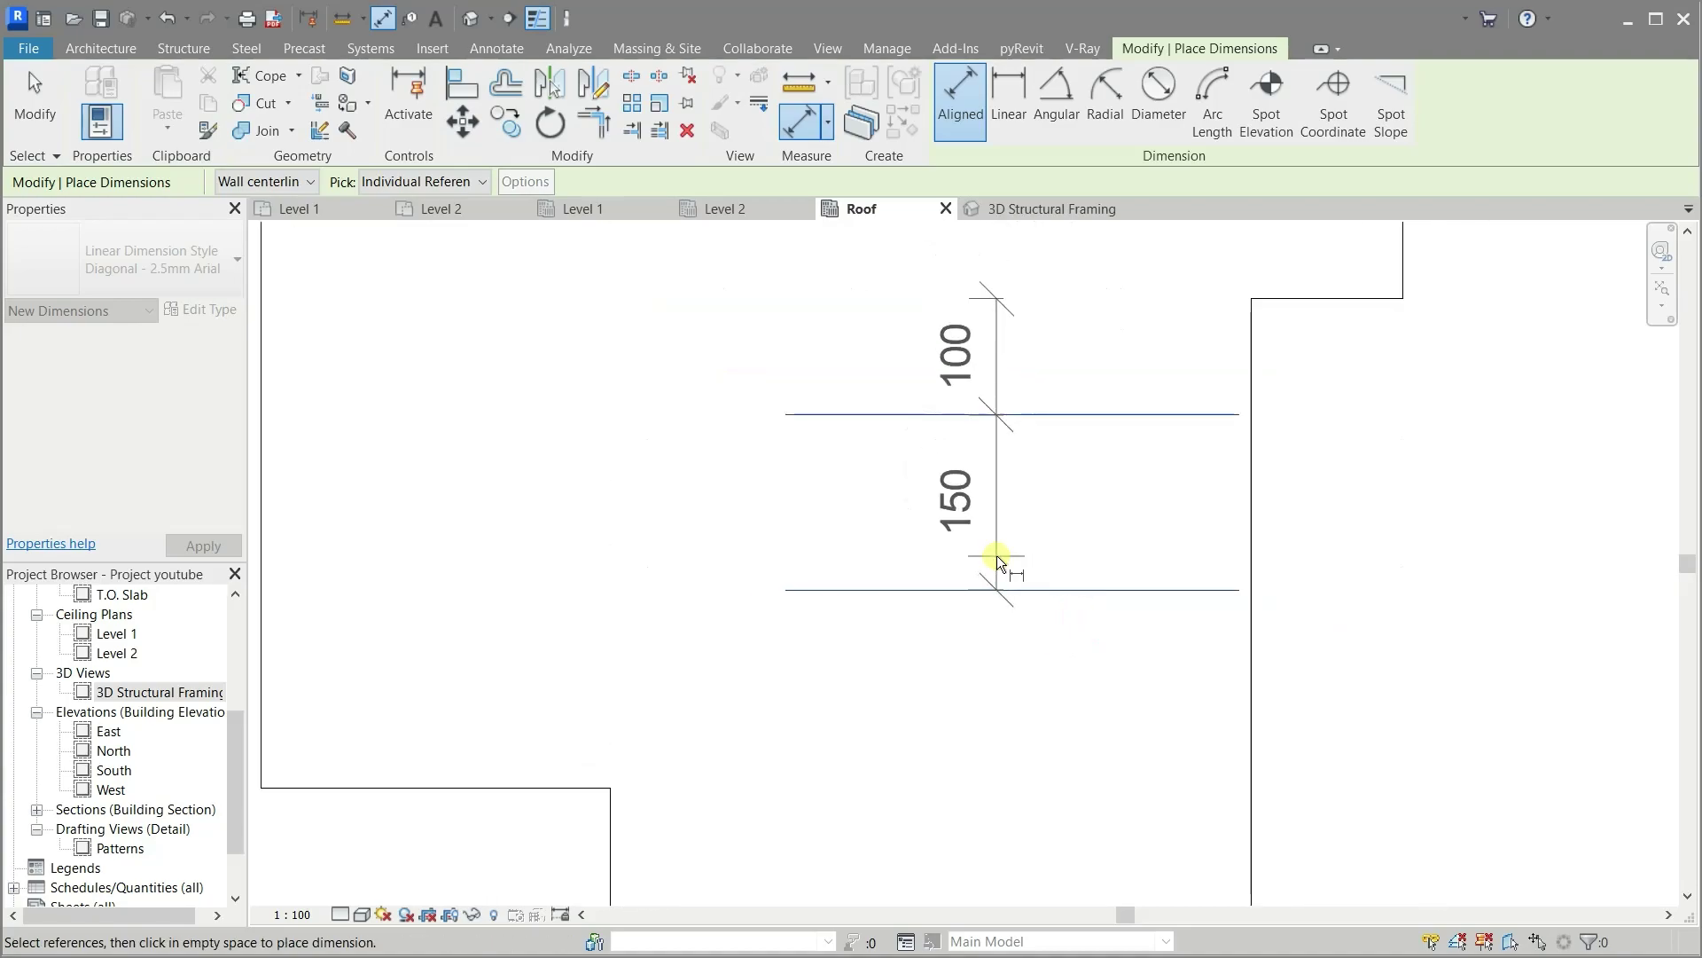
pyautogui.scroll(-1, 996, 555)
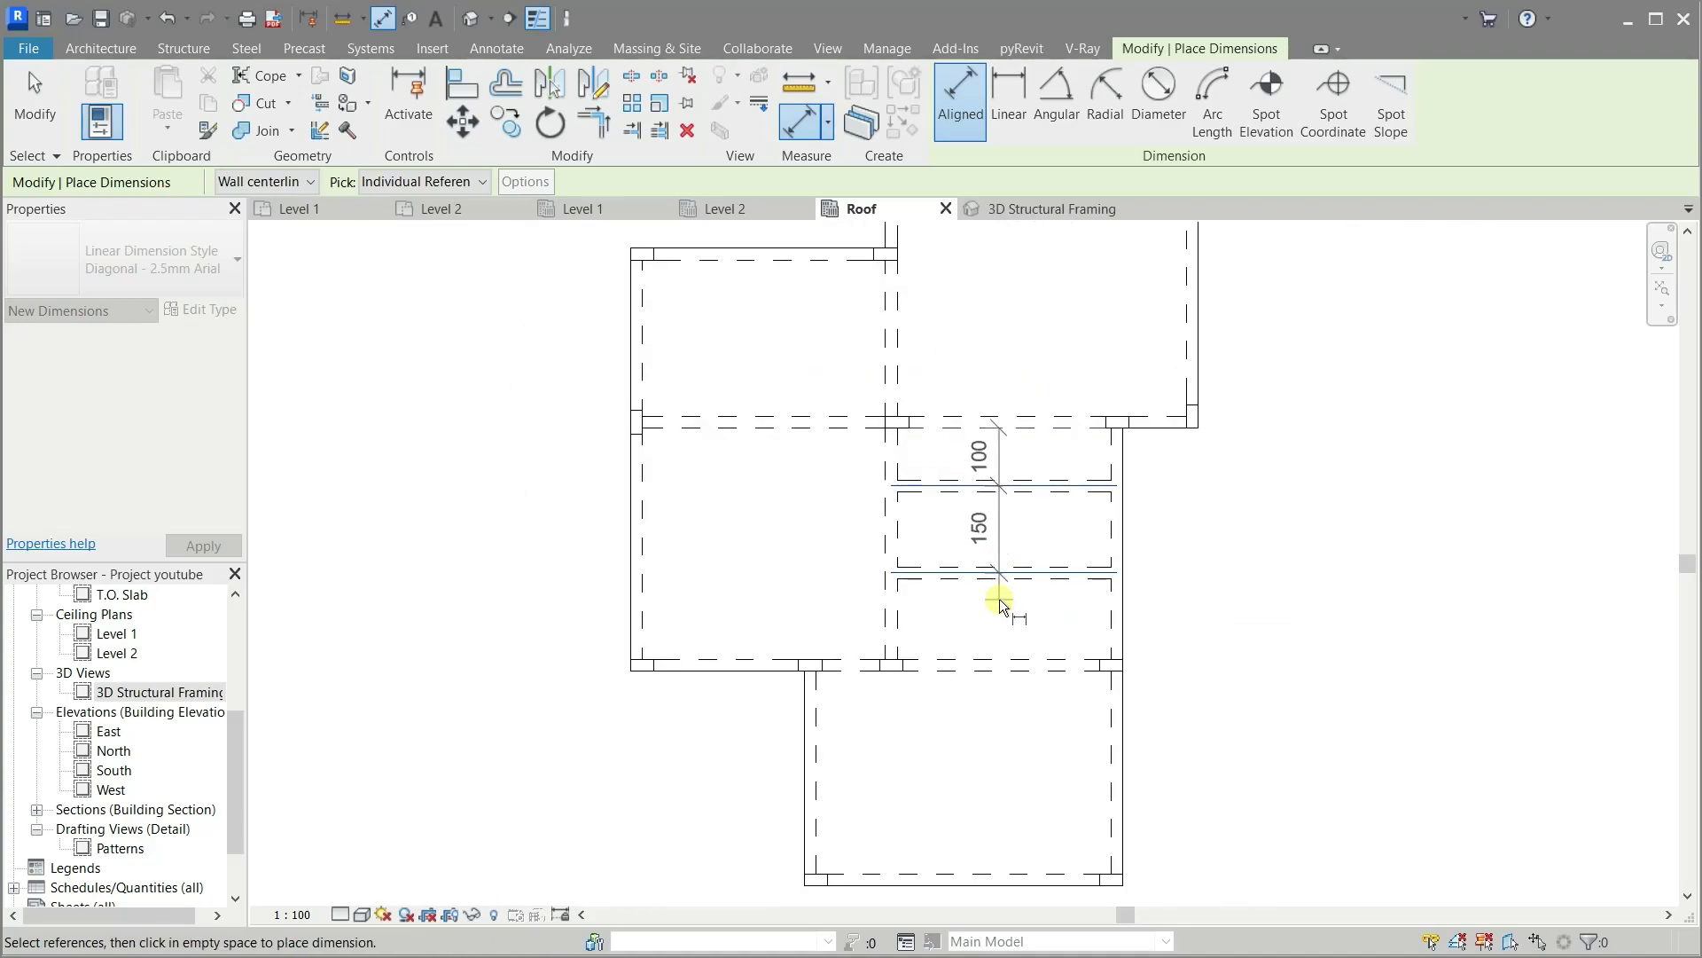
pyautogui.scroll(2, 999, 599)
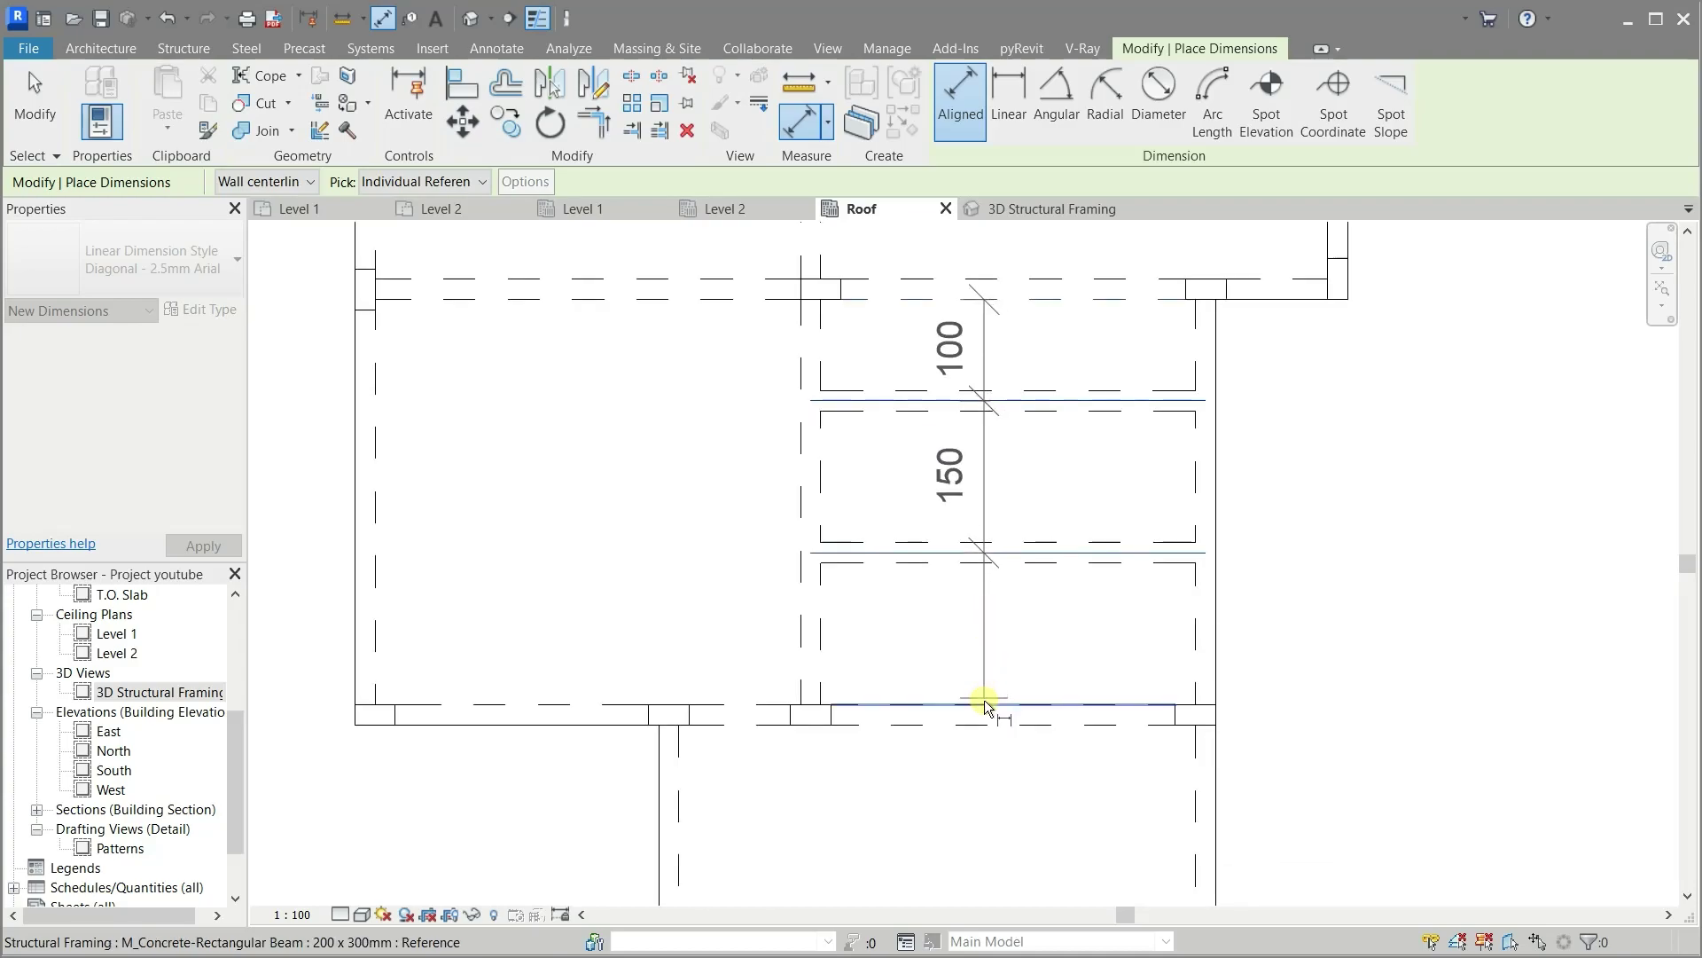
pyautogui.click(984, 698)
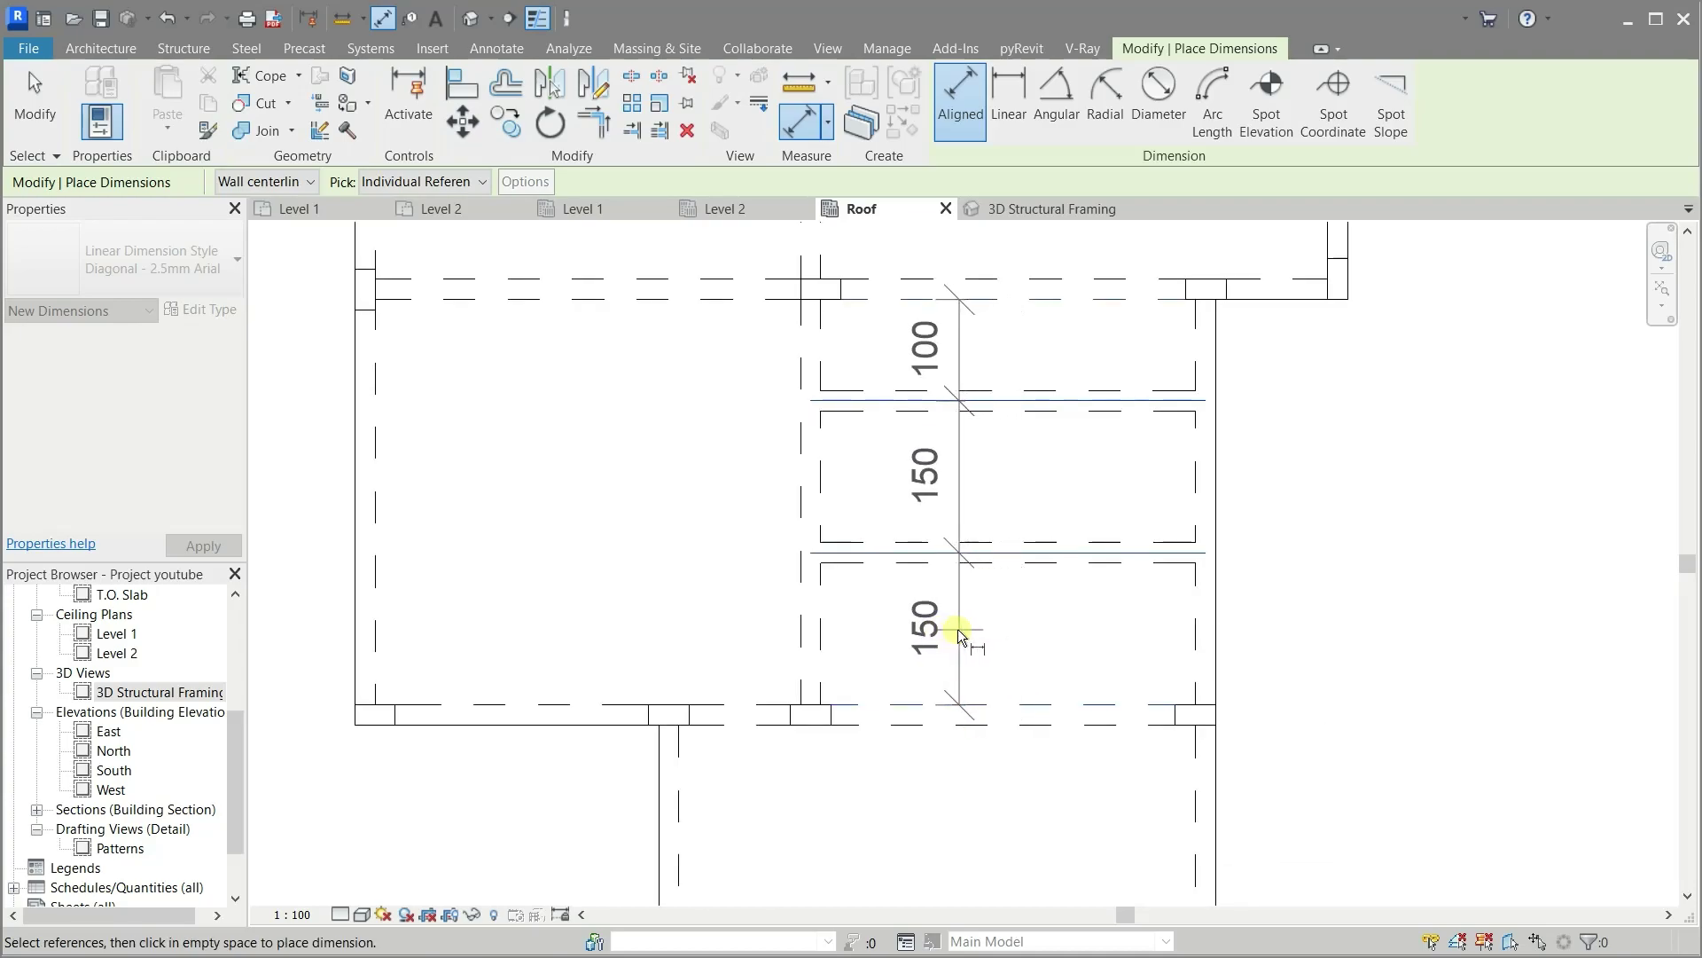
pyautogui.scroll(-2, 956, 630)
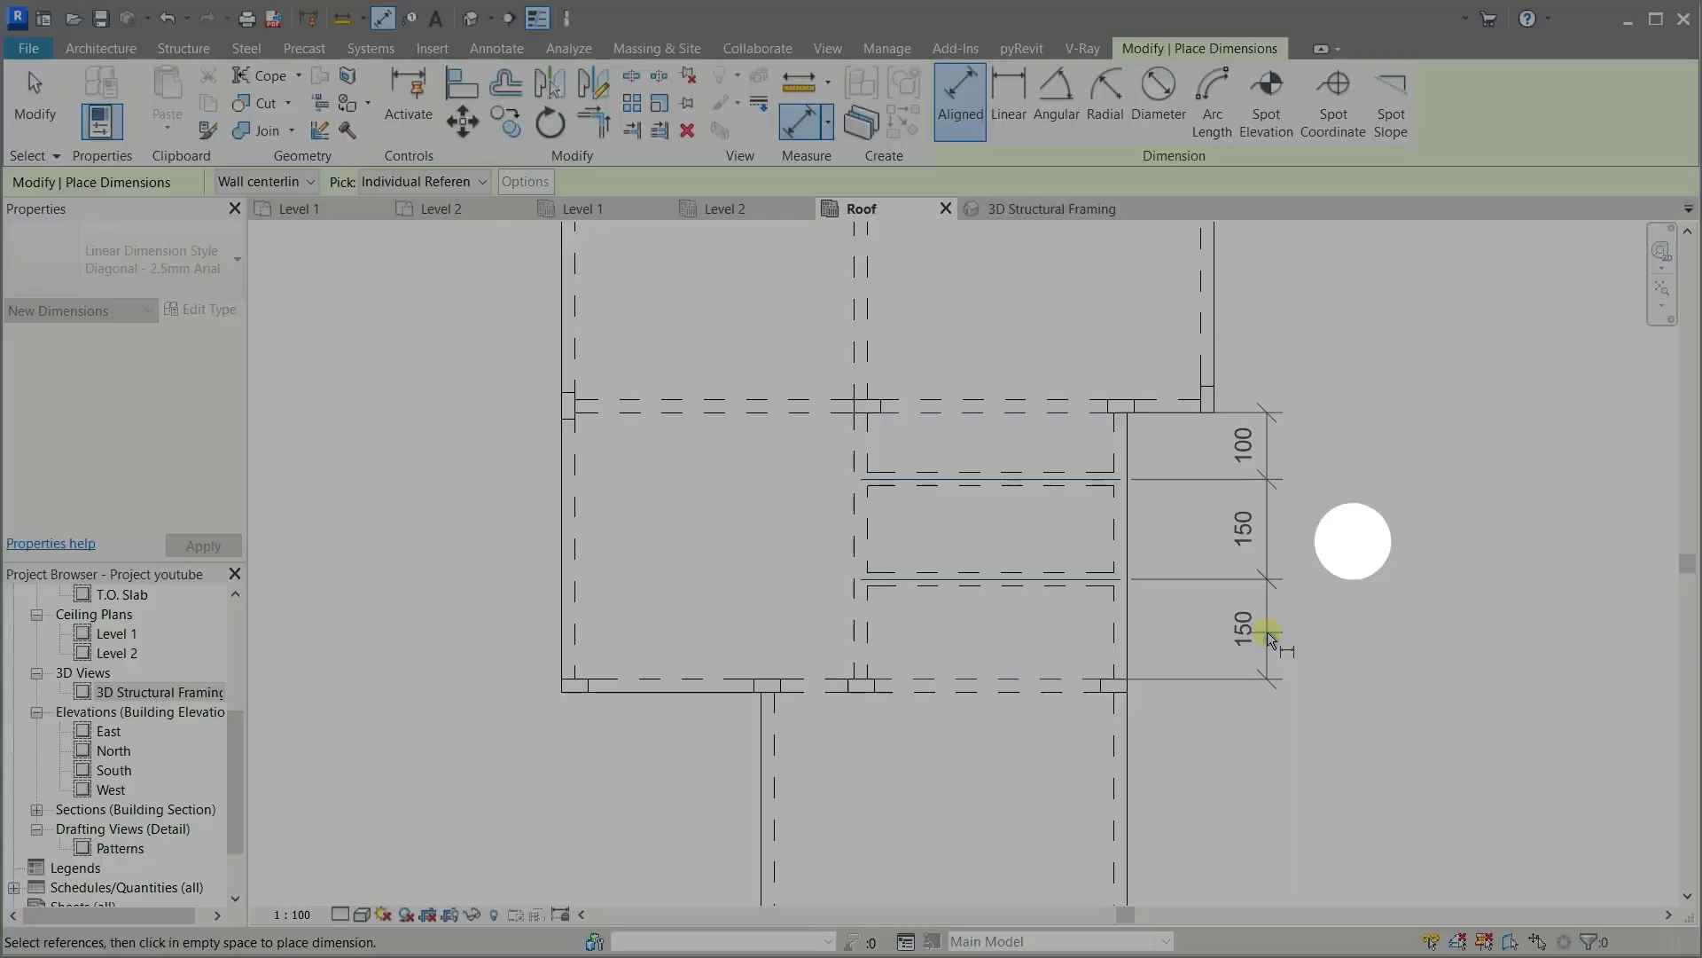
pyautogui.click(1268, 631)
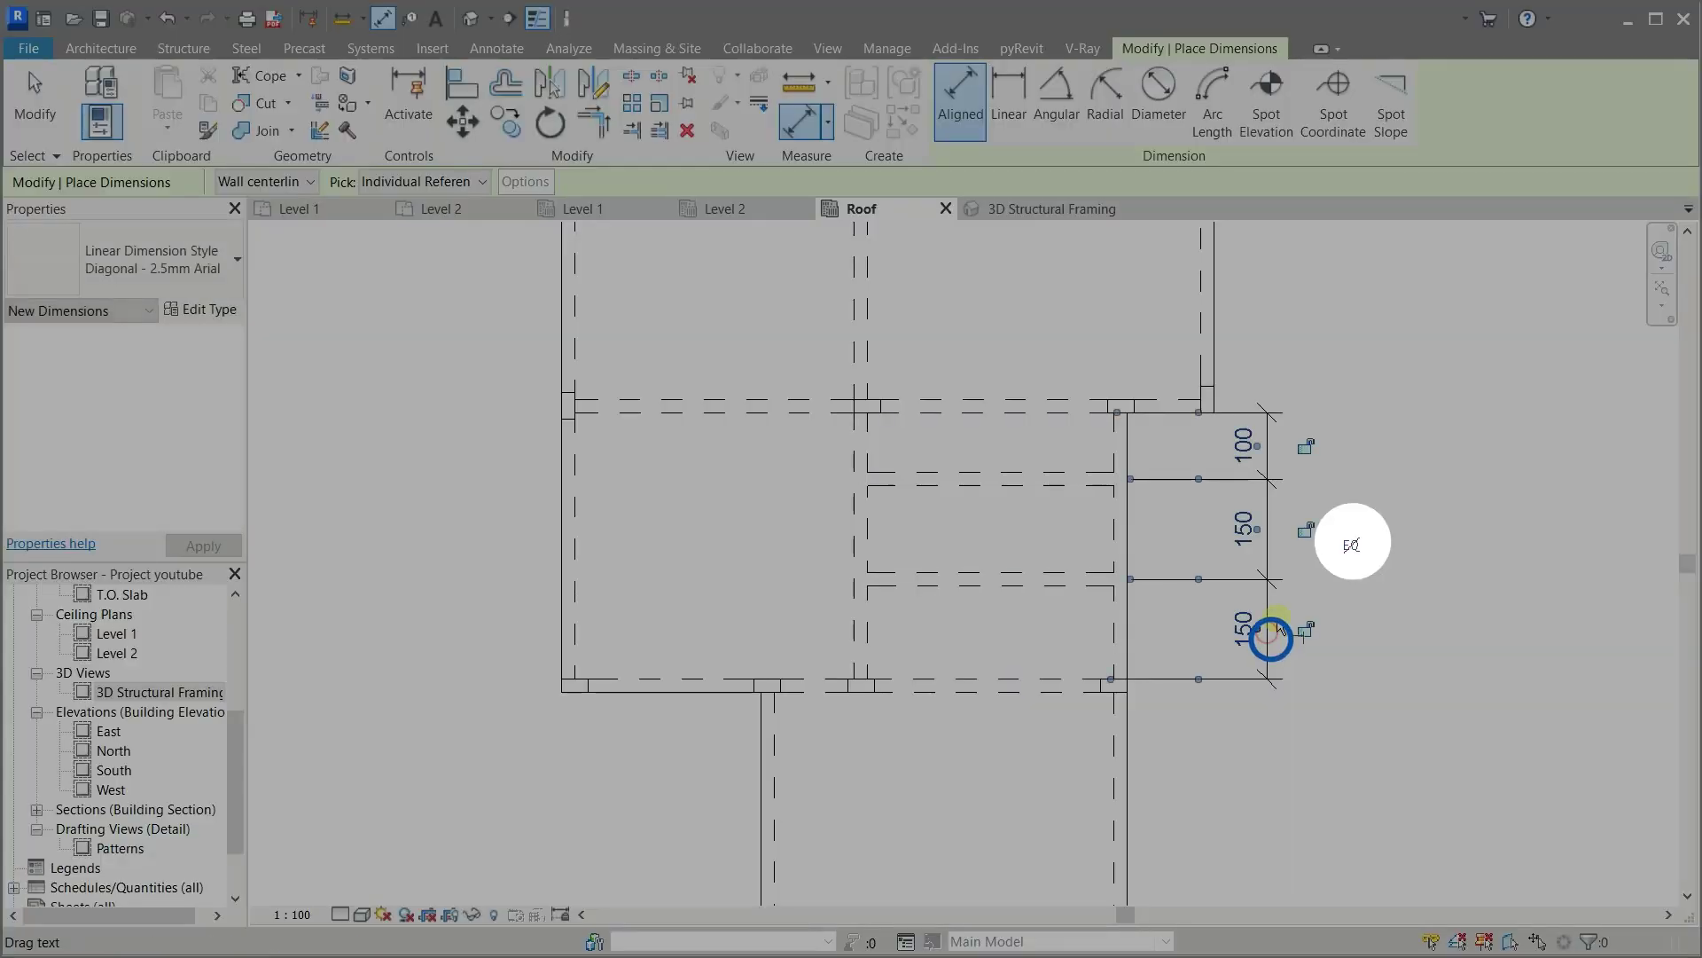
pyautogui.click(1353, 546)
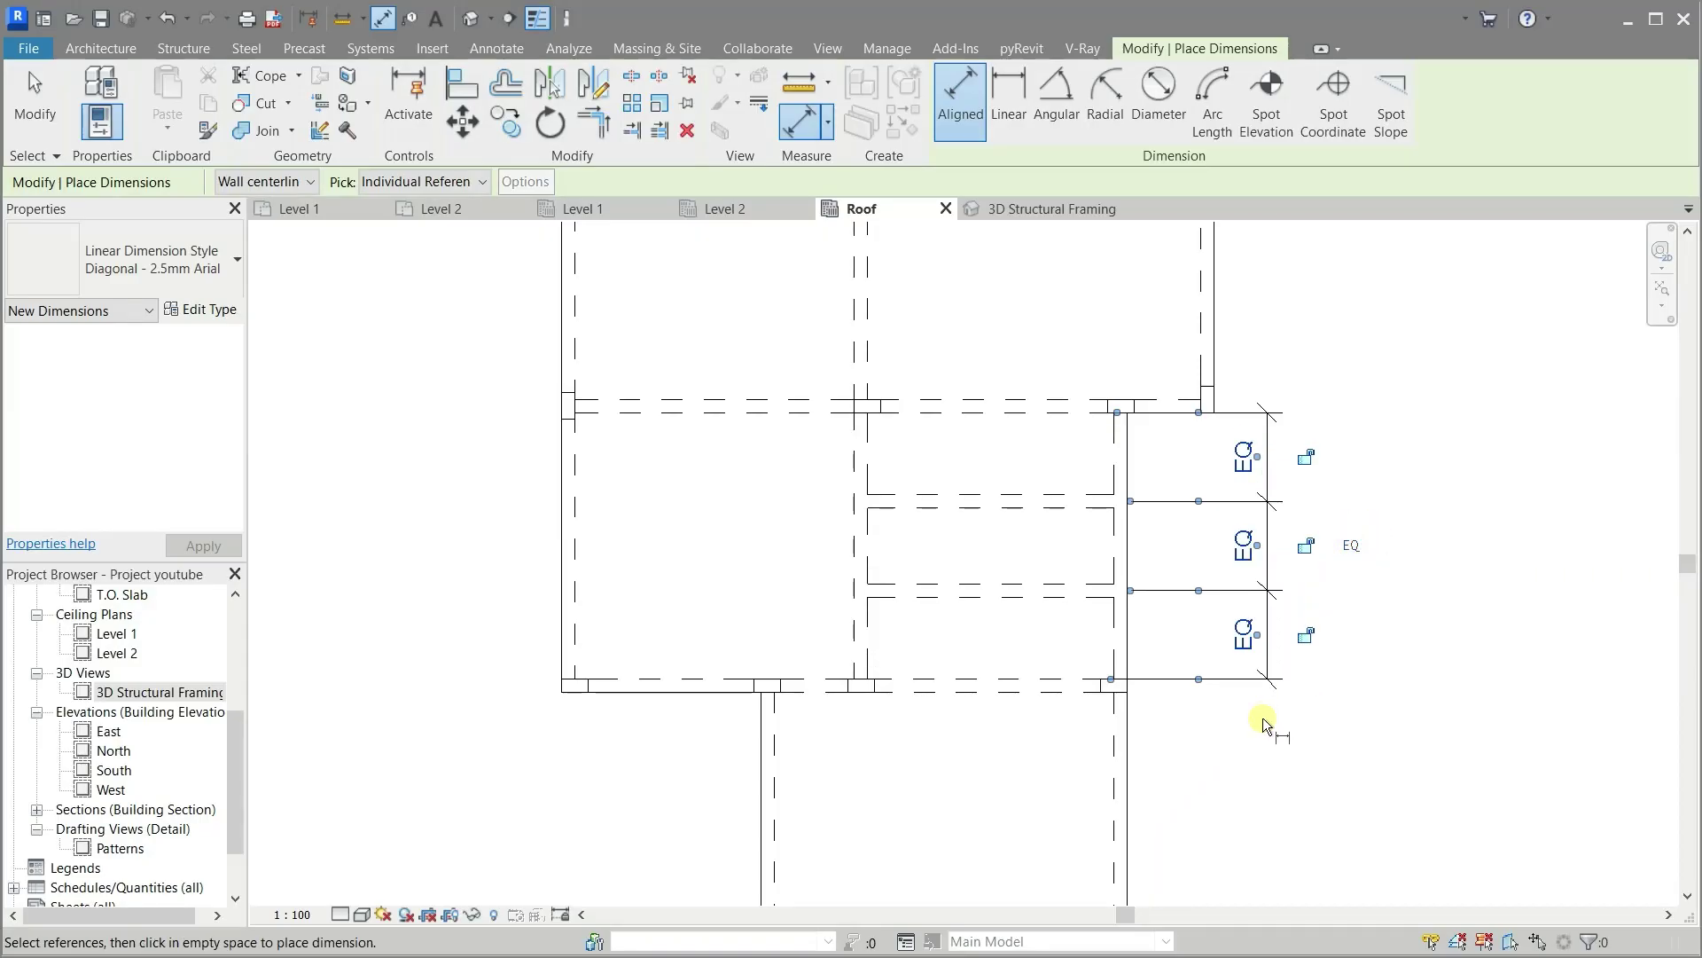
pyautogui.press('Escape')
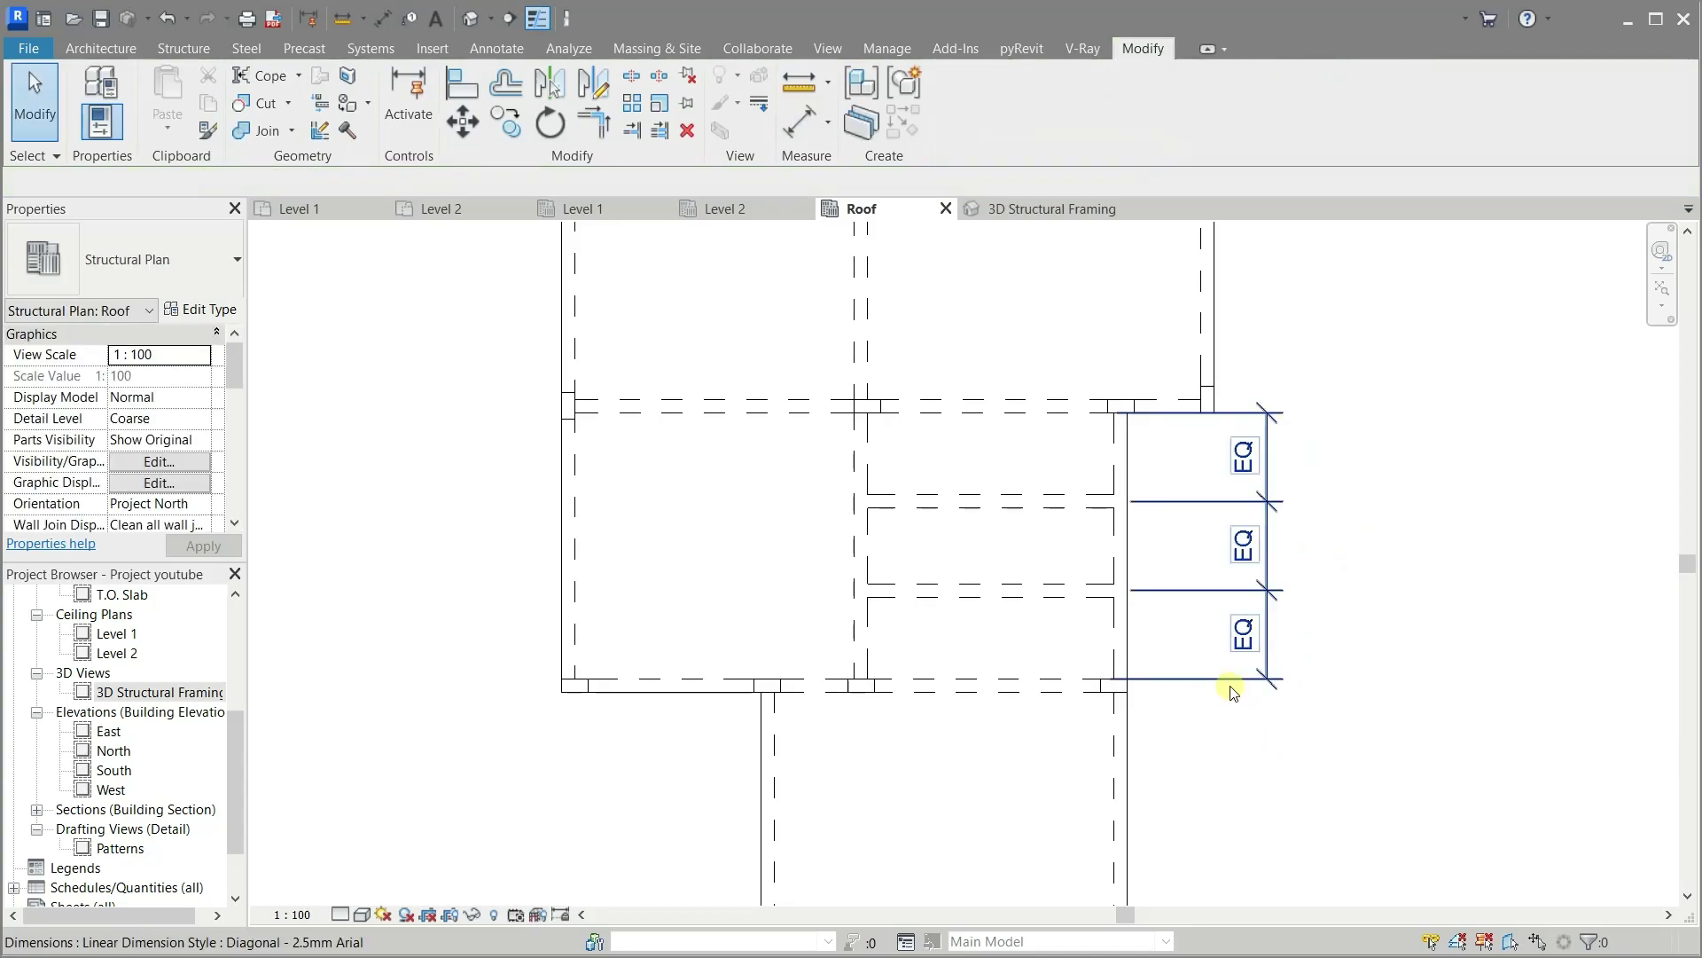
# Delete the equality dimension and dismiss the warning, keeping the equal spacing
pyautogui.click(1231, 752)
pyautogui.press('Delete')
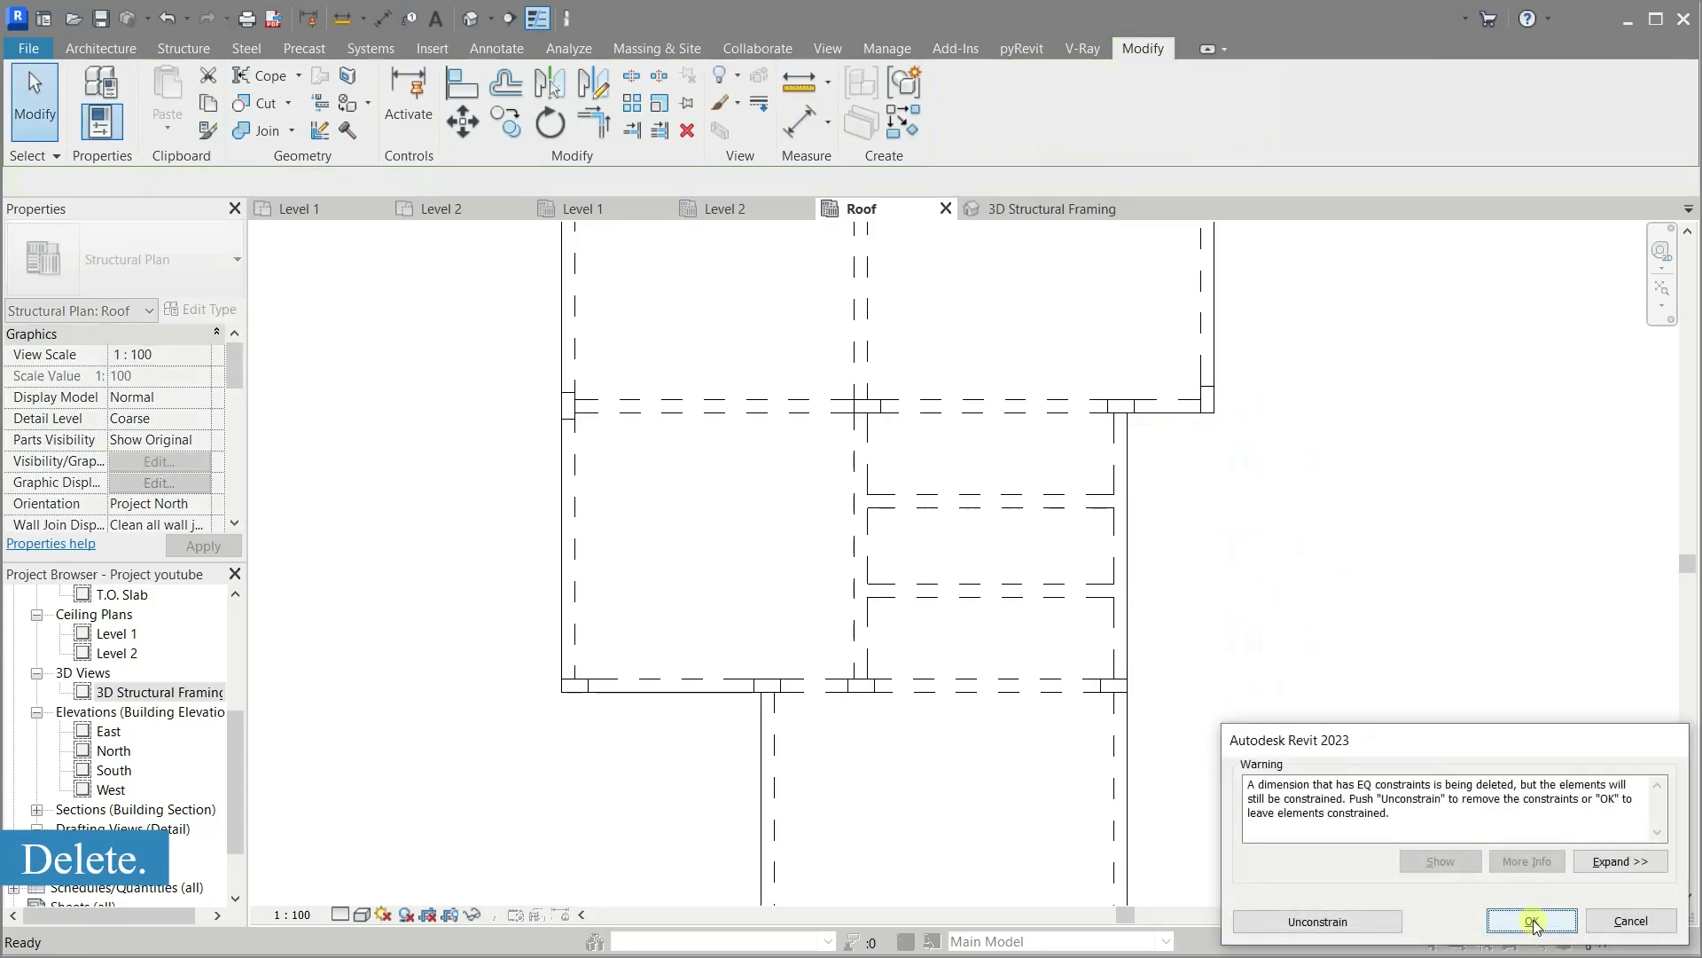
pyautogui.click(1285, 921)
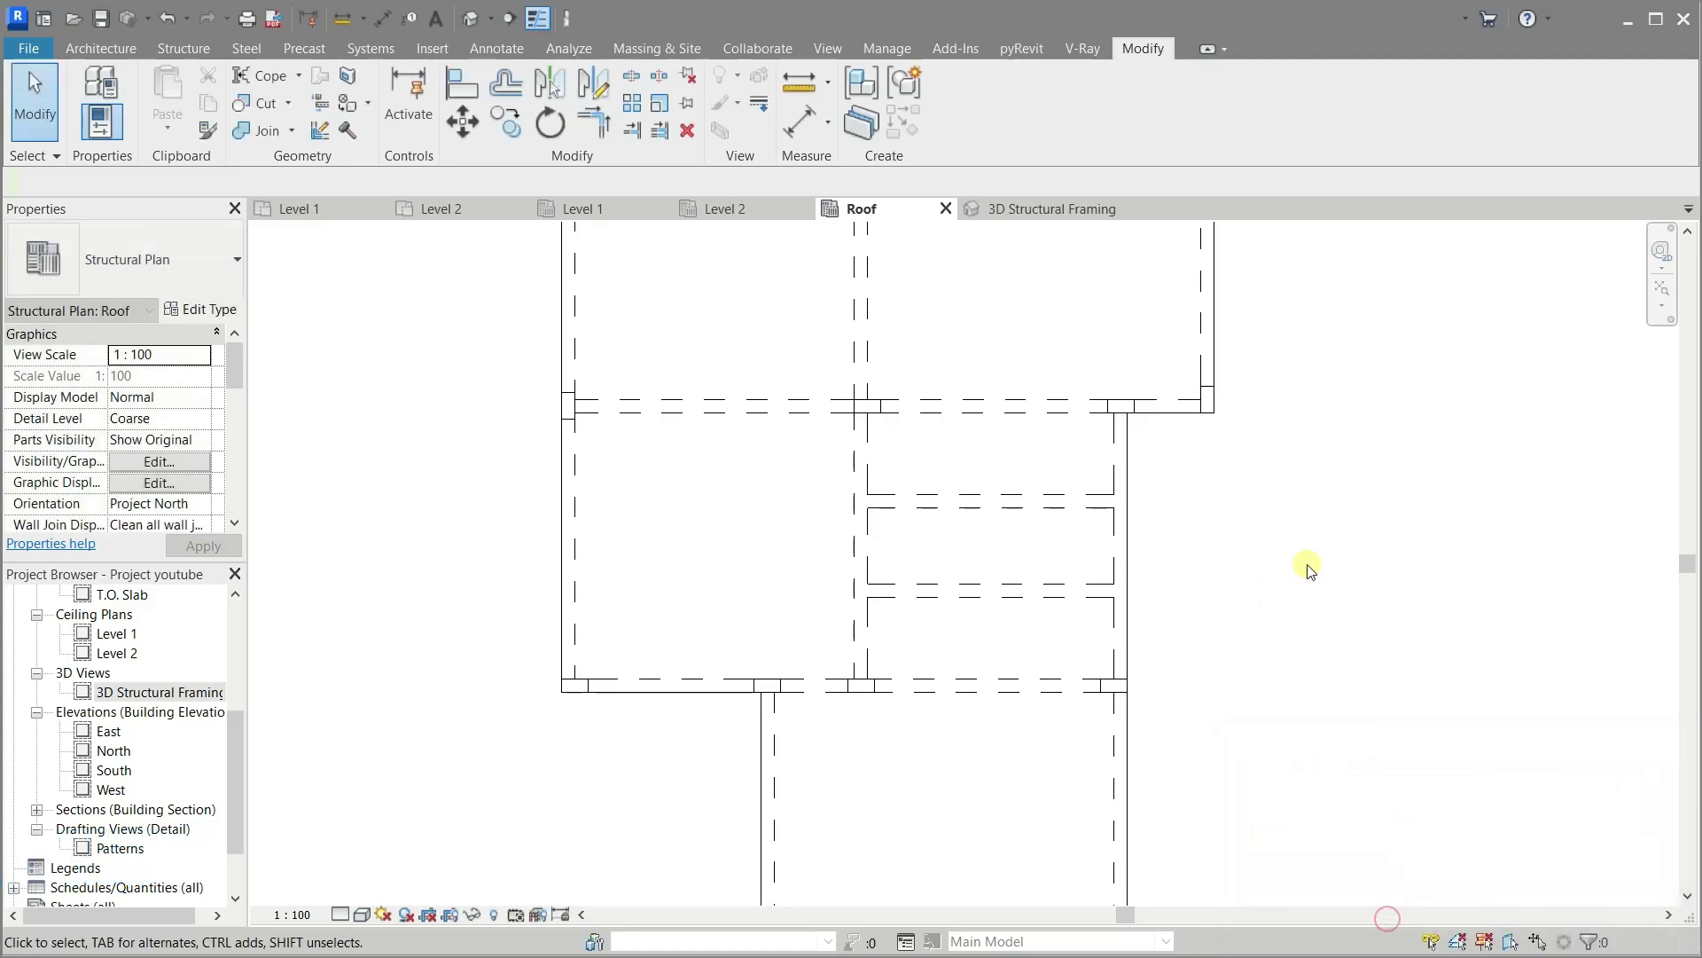